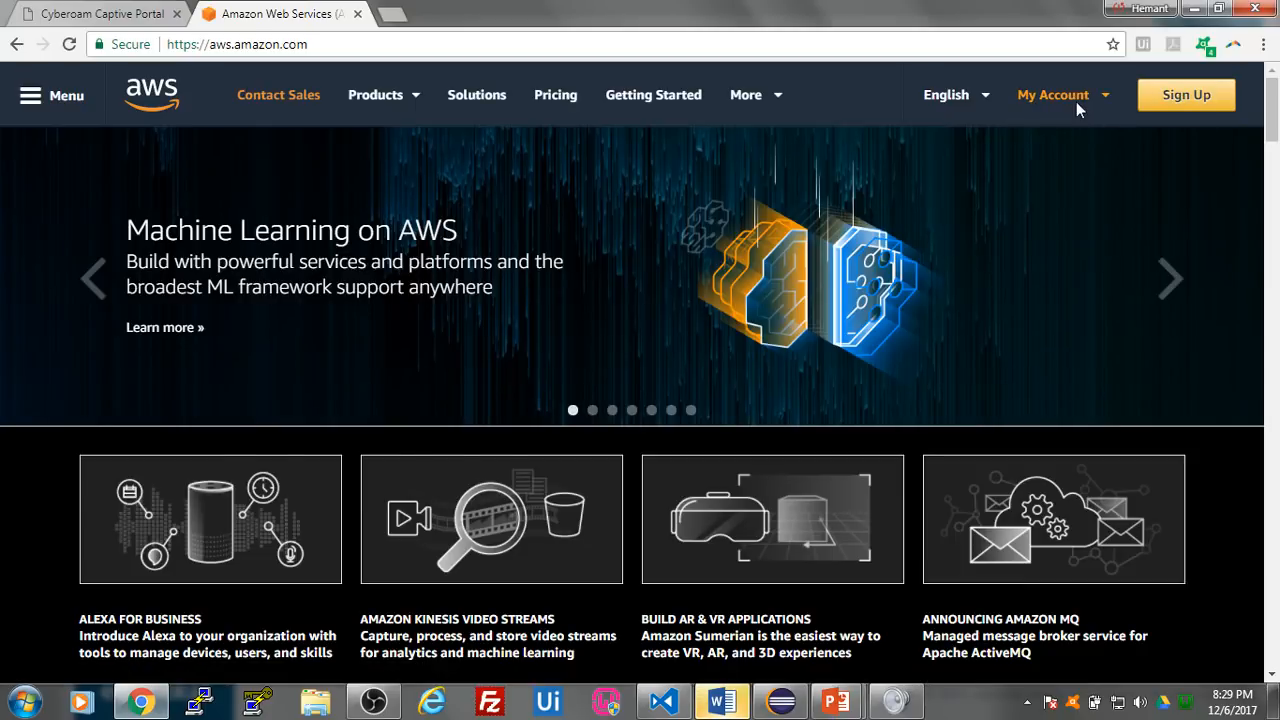
- Open the AWS Management Console and go to the list of EC2 instances
mouse_move(1076, 101)
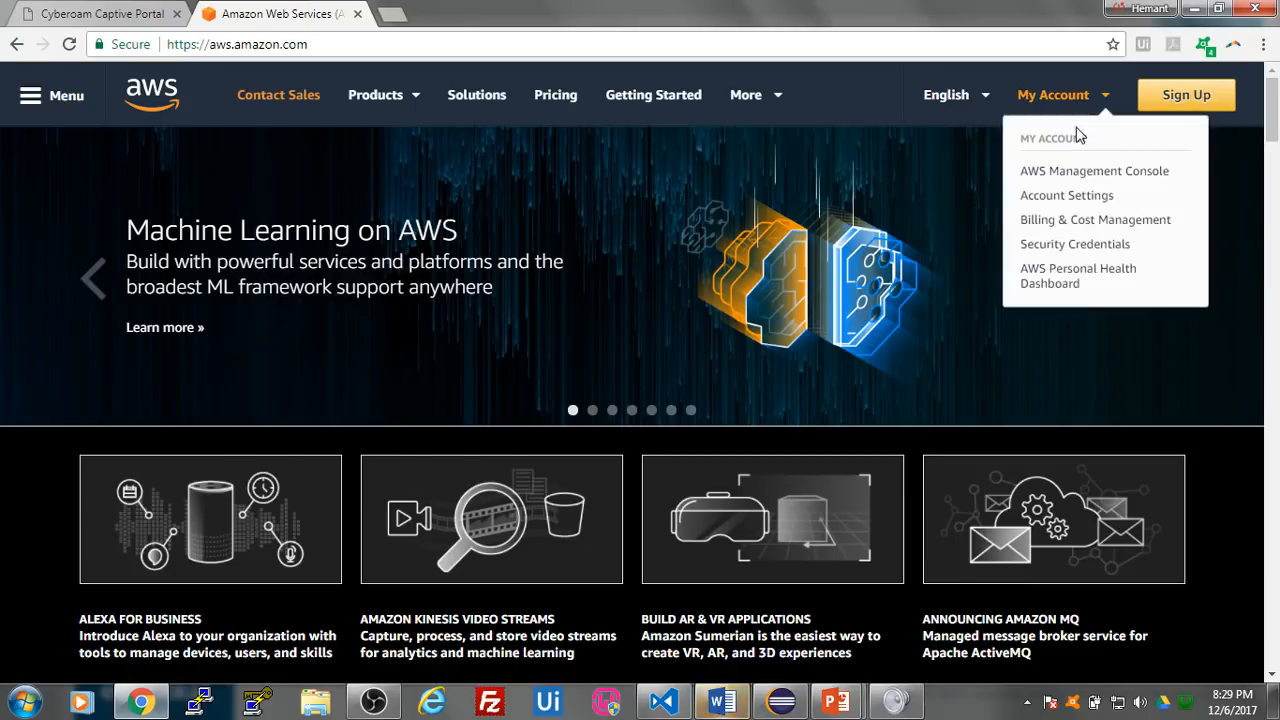
click(1076, 175)
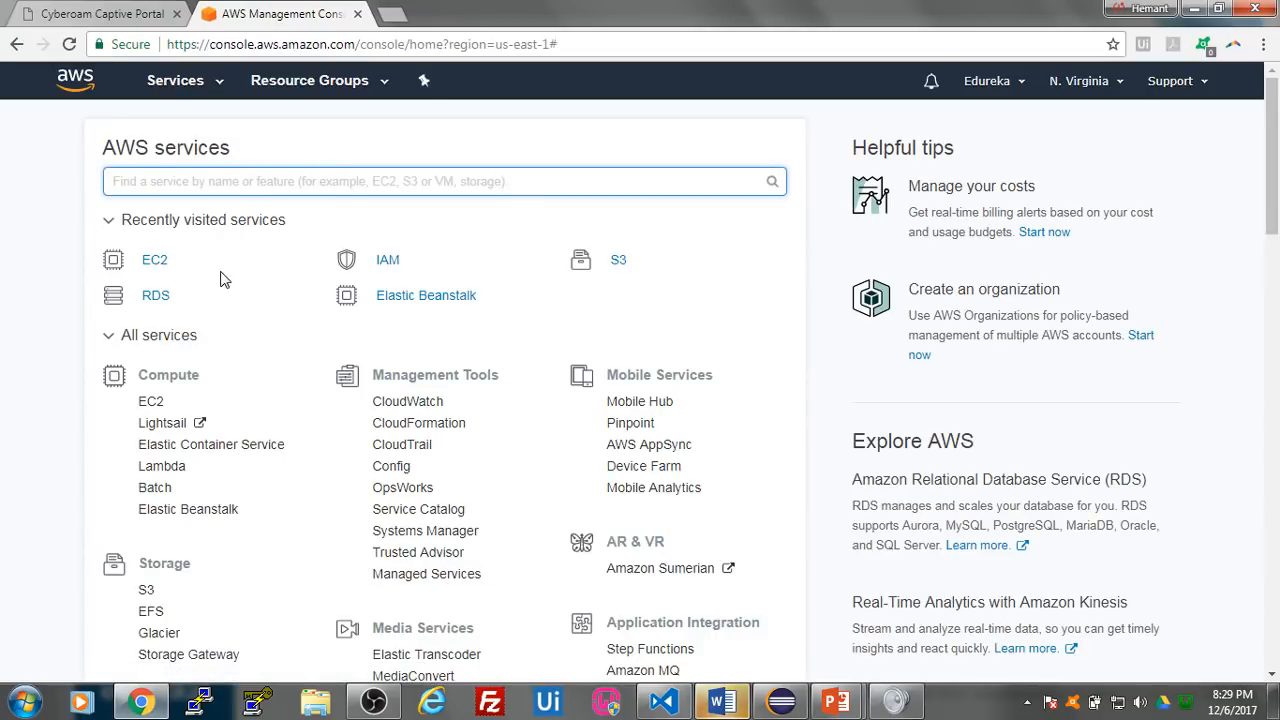
click(163, 262)
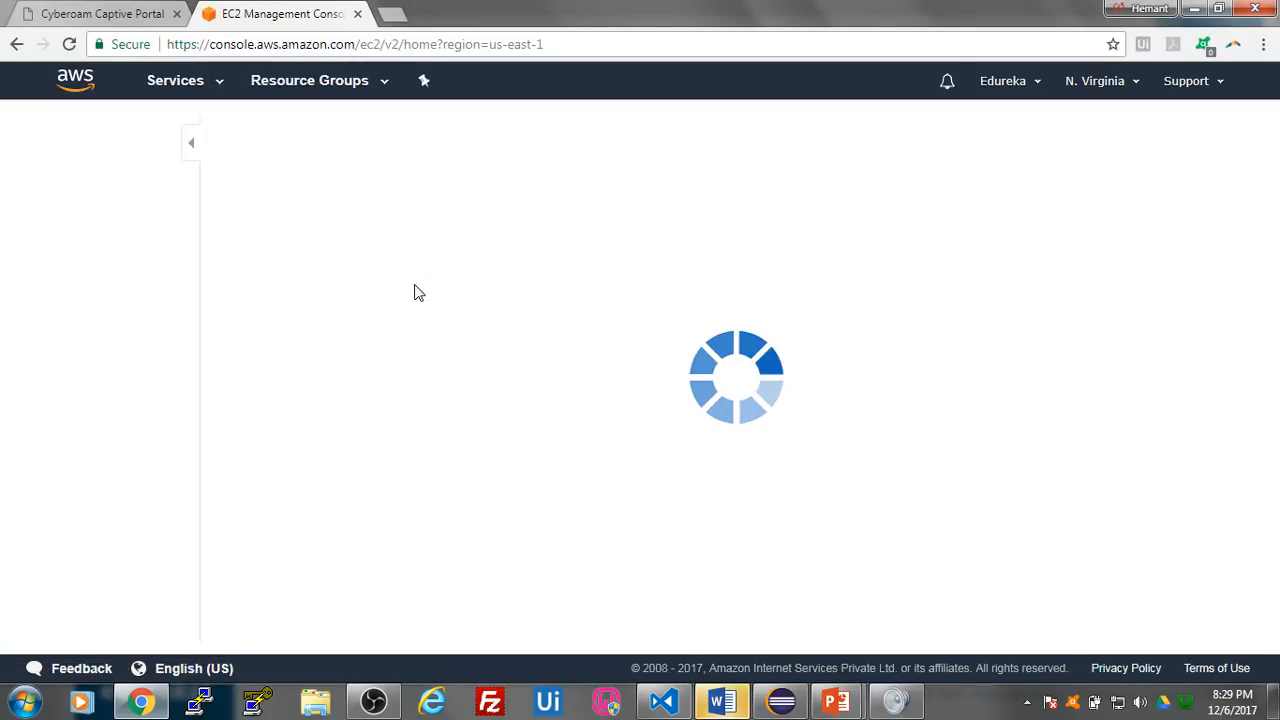
click(380, 187)
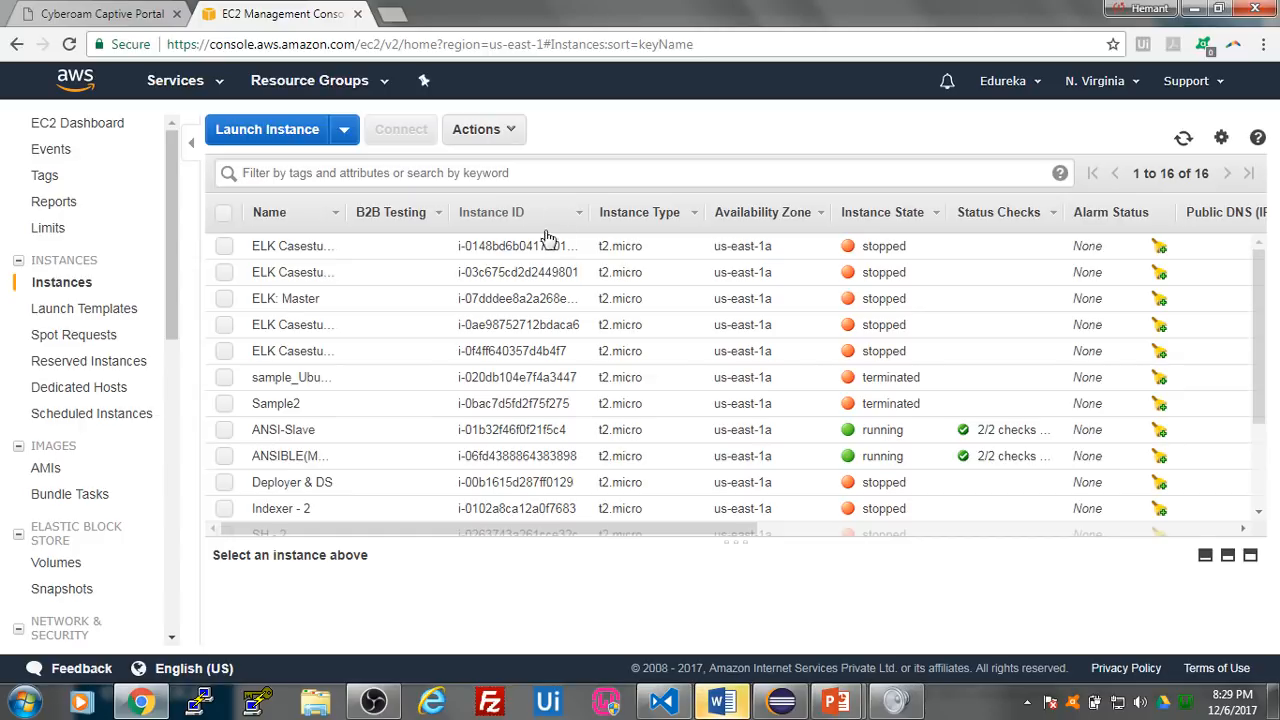
- Start launching a new instance with the Ubuntu Server 16.04 LTS (HVM), SSD Volume Type AMI
click(297, 142)
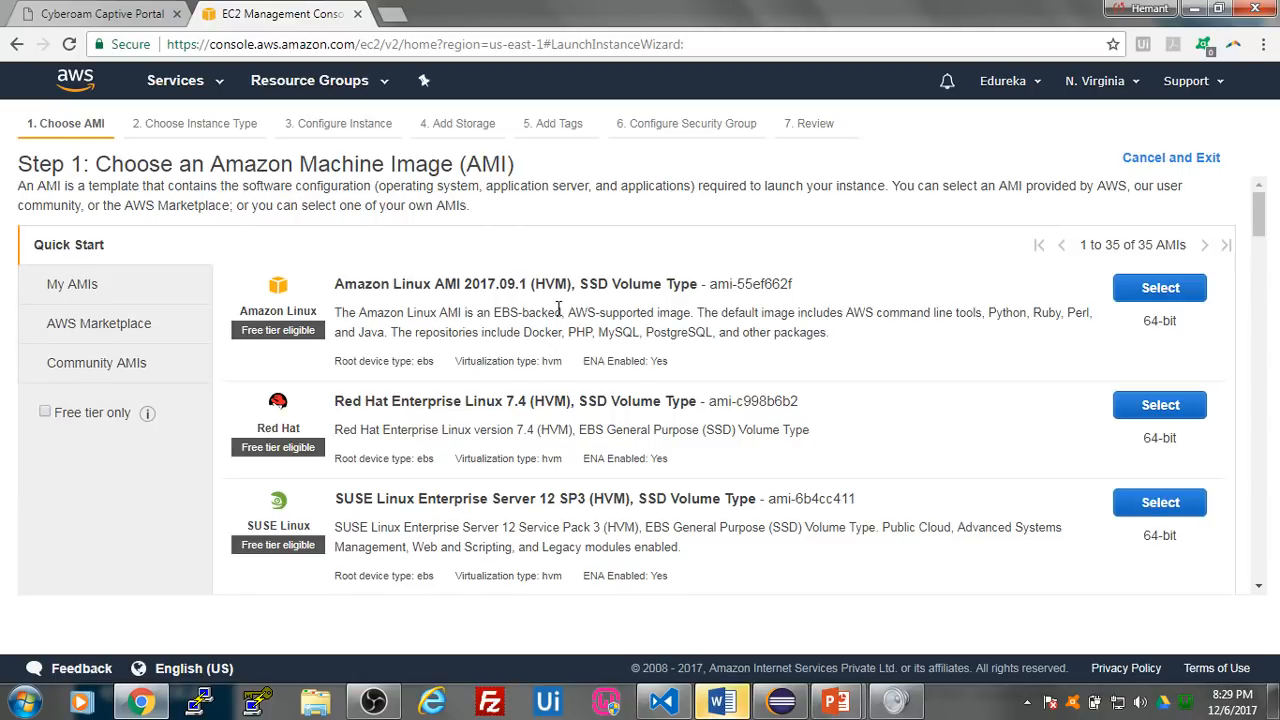
scroll(558, 310, down, 3)
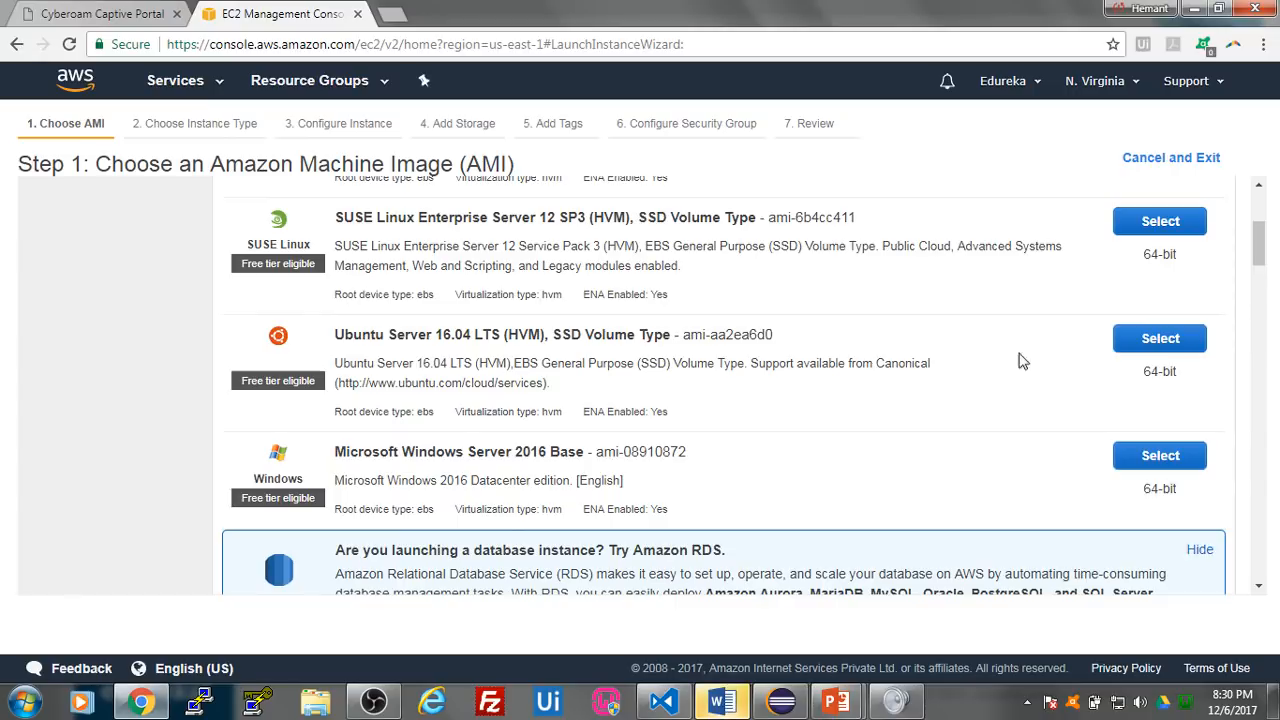
click(1130, 344)
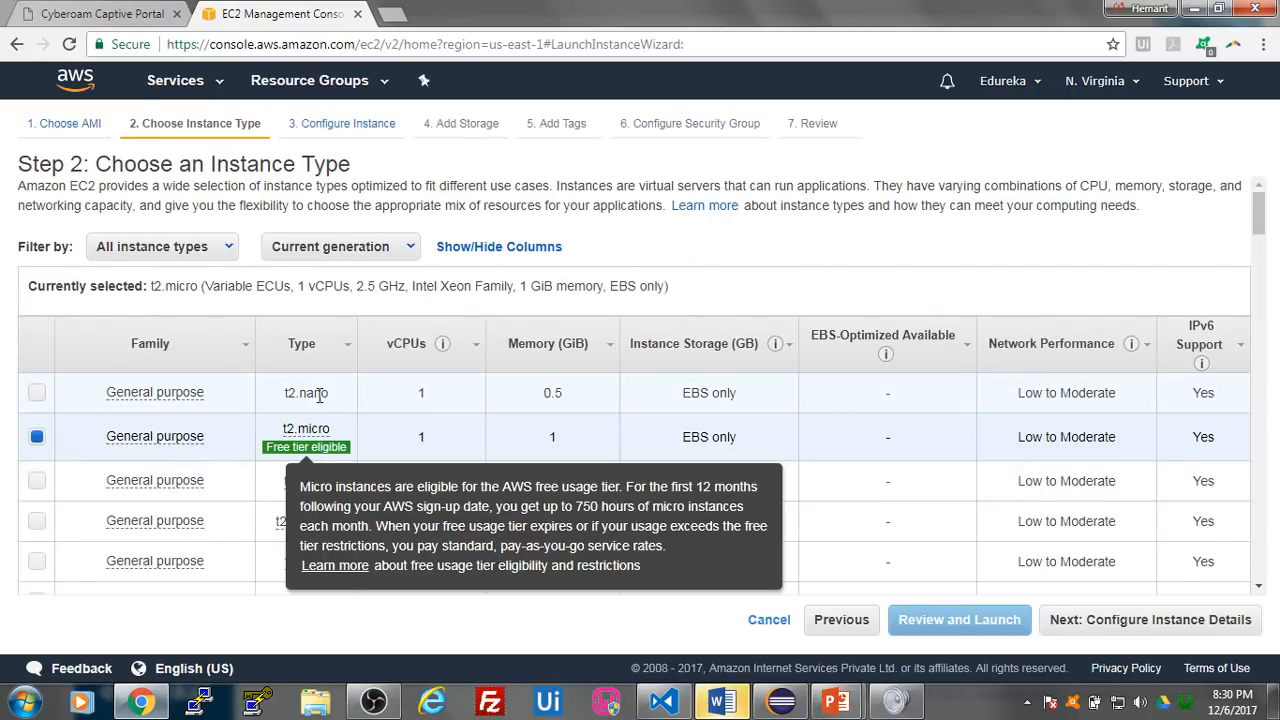
- Keep the free-tier t2.micro instance type and the default instance details, and proceed to the launch review
scroll(333, 400, down, 2)
scroll(333, 404, down, 2)
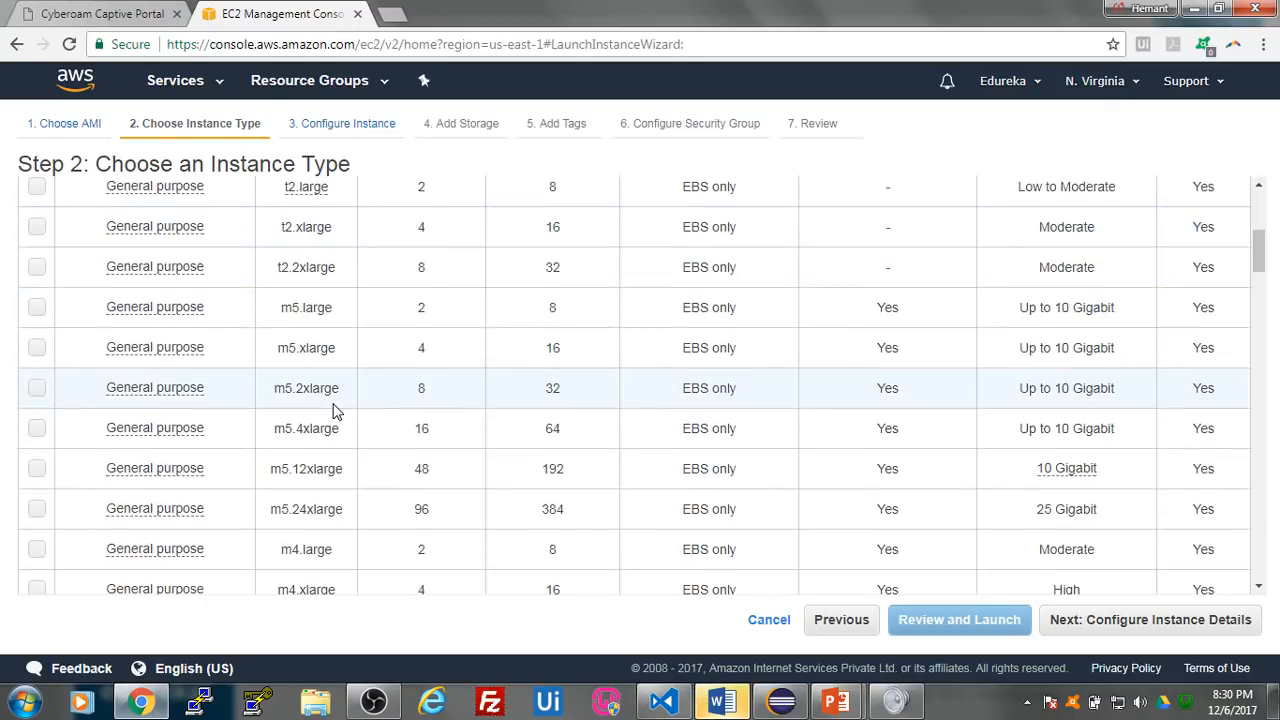
scroll(337, 409, up, 2)
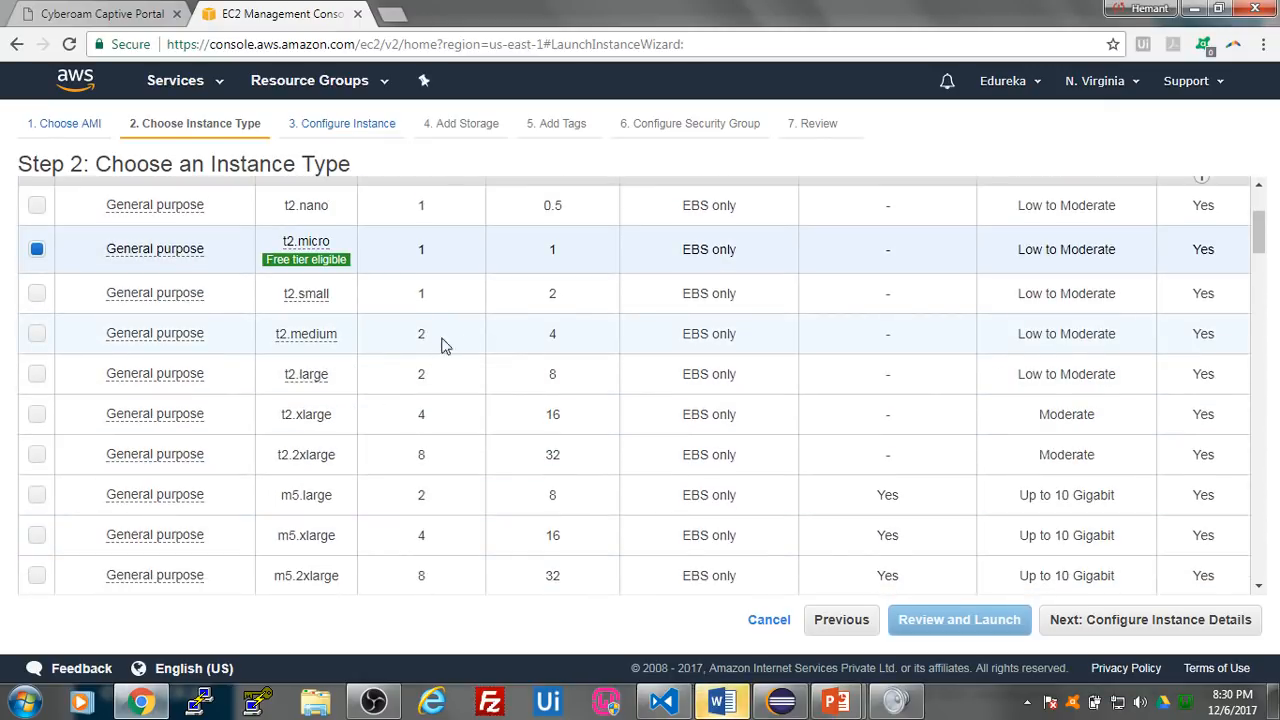
scroll(378, 371, up, 2)
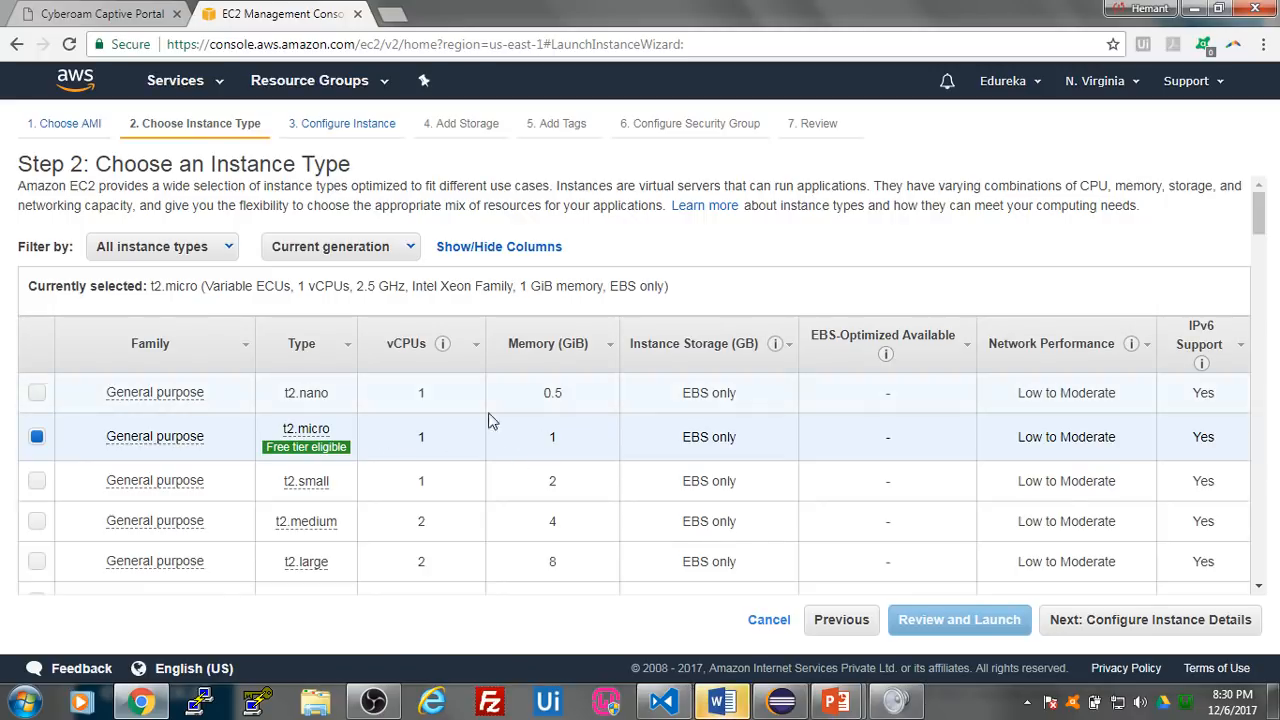
mouse_move(310, 448)
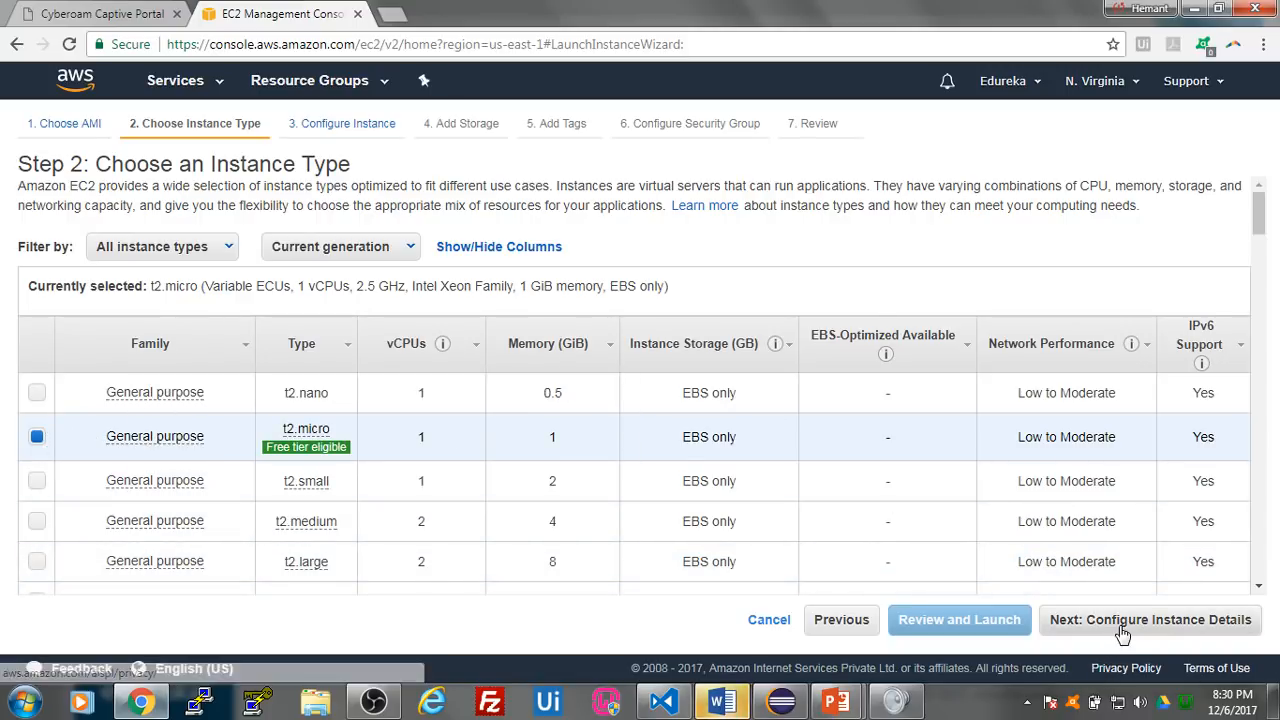
click(1127, 625)
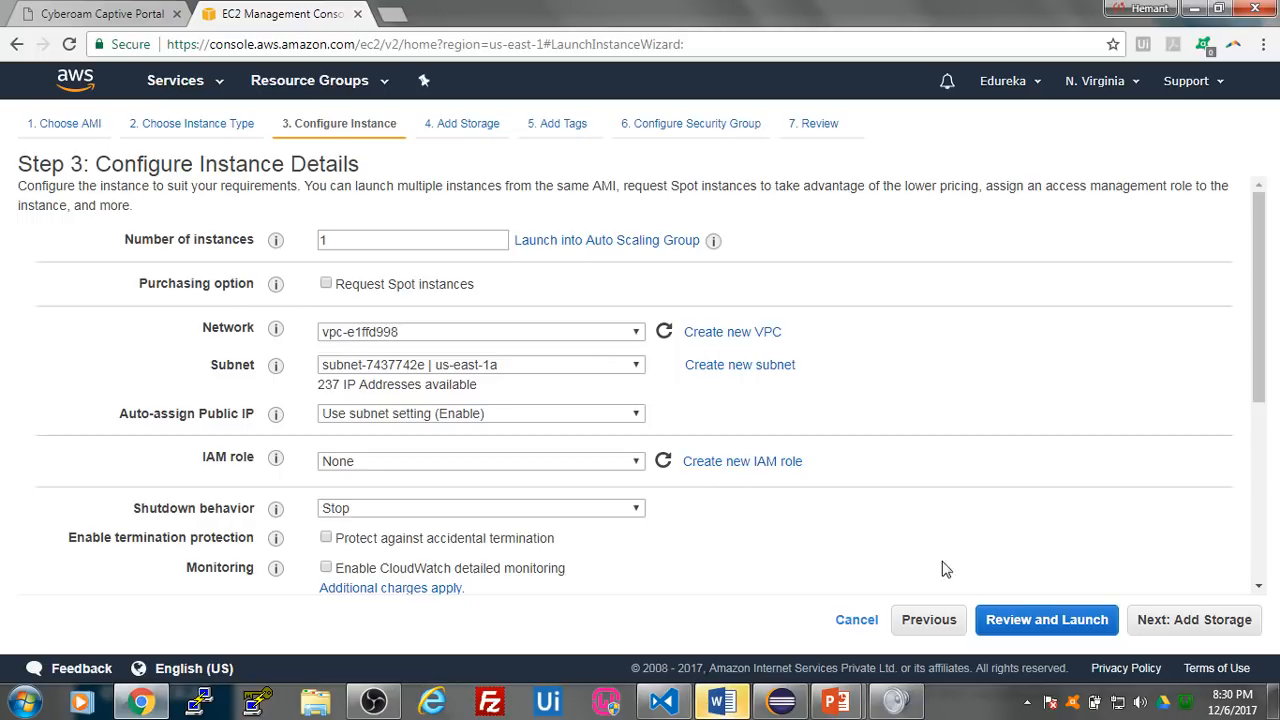
click(1060, 629)
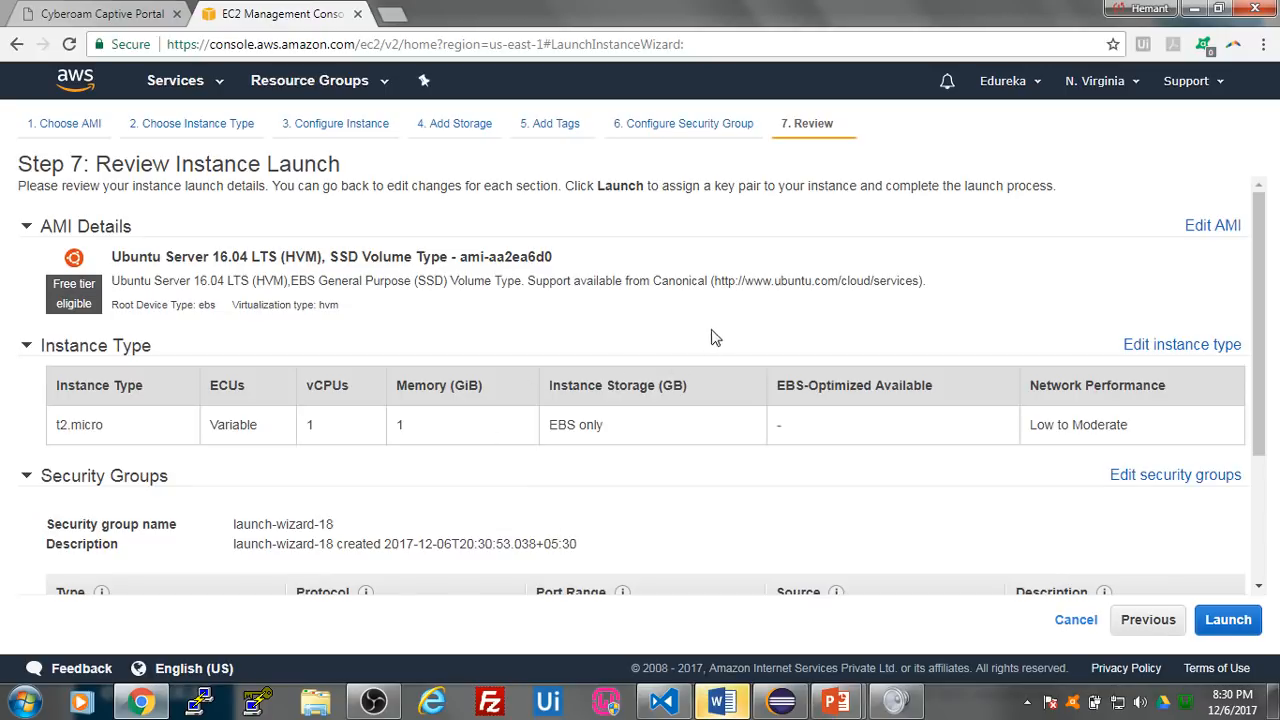
- Review the AMI, instance type and security group settings, and proceed to the key pair selection
scroll(800, 330, down, 2)
scroll(800, 340, up, 2)
scroll(645, 345, down, 2)
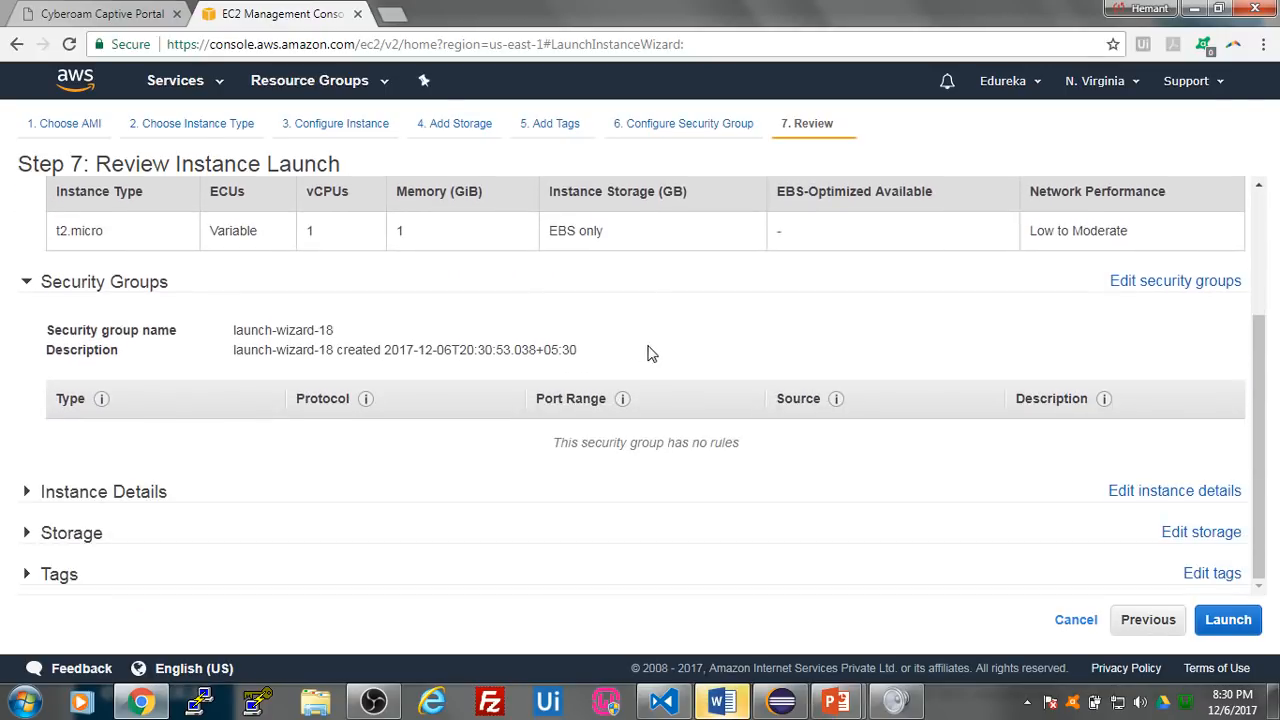
scroll(1085, 458, up, 2)
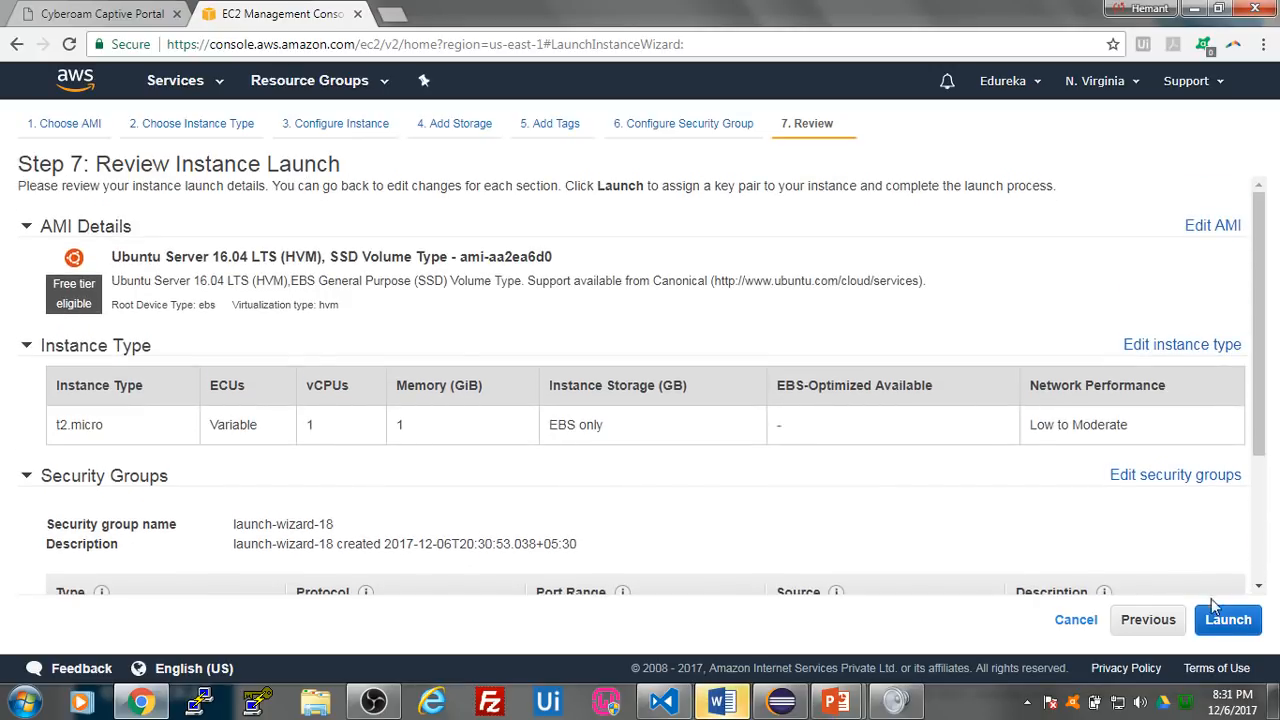
click(1228, 620)
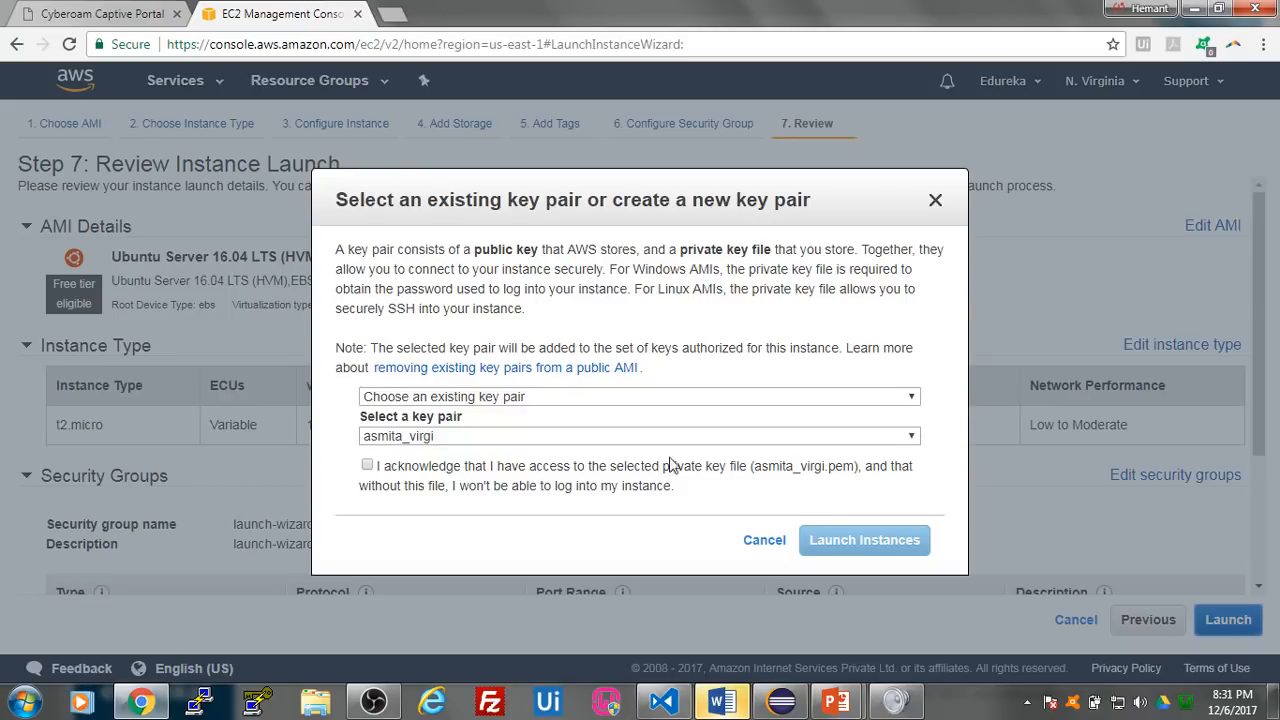
click(566, 440)
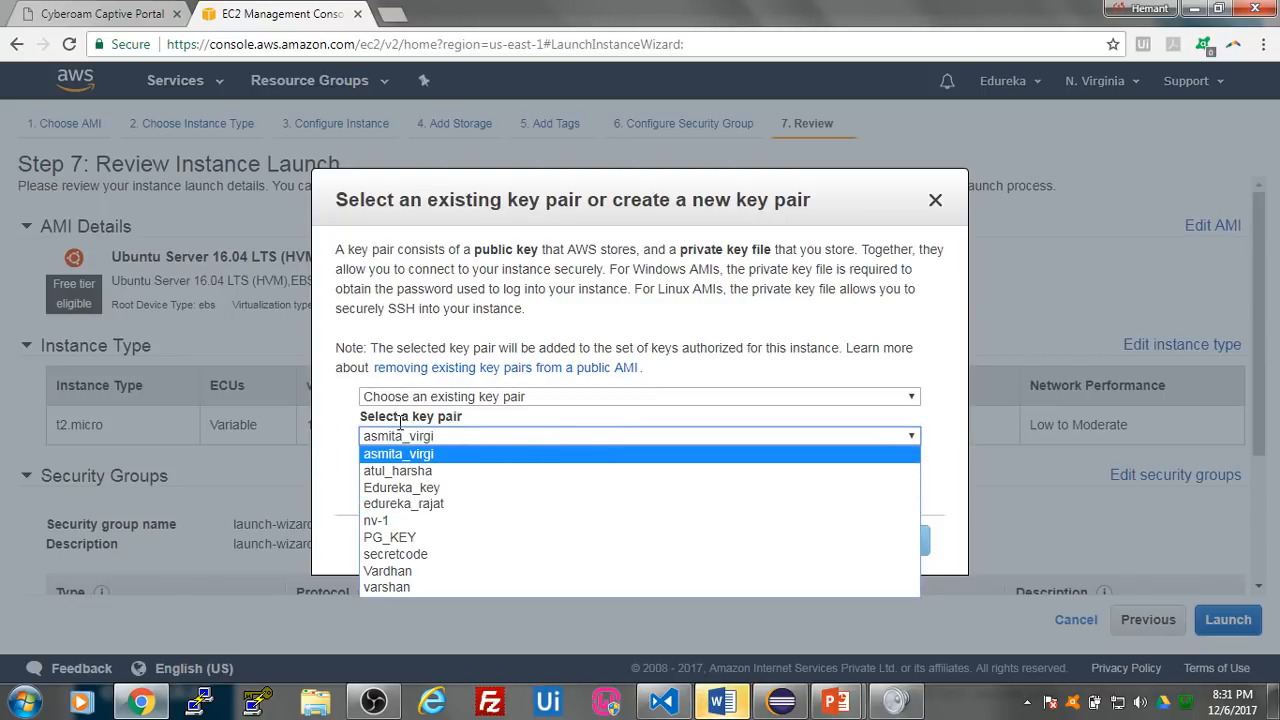
click(352, 430)
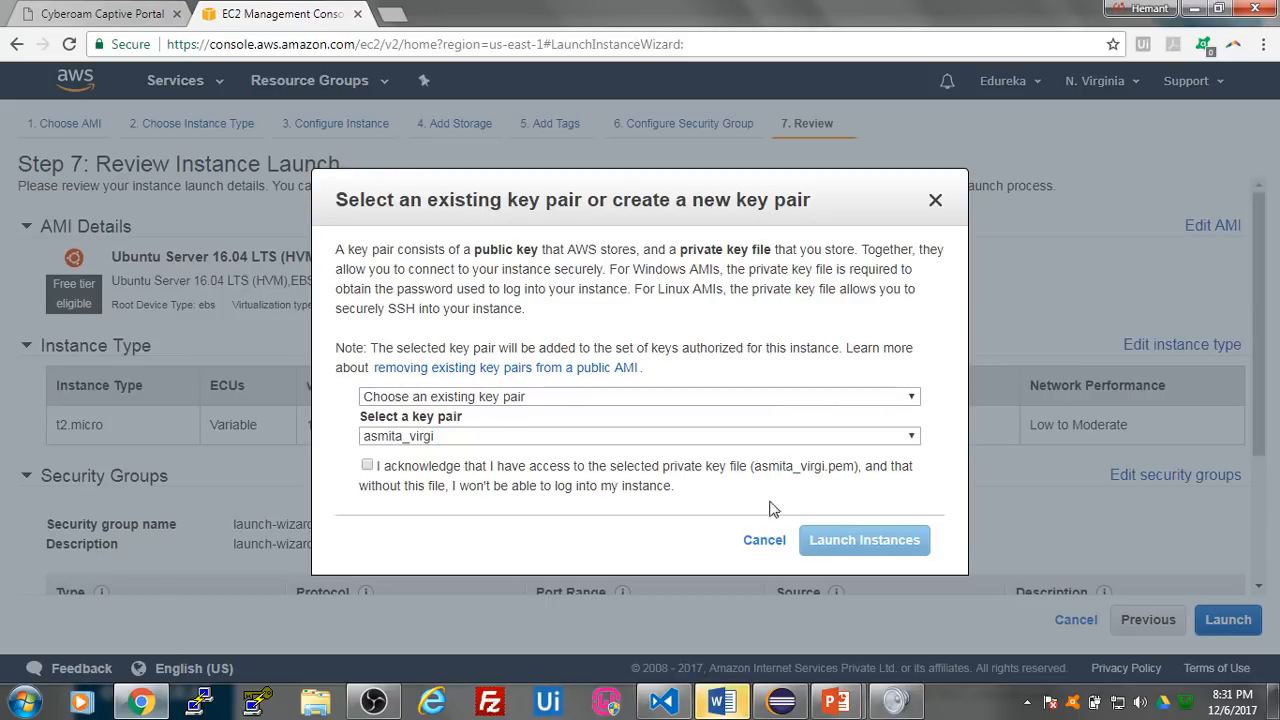
click(472, 437)
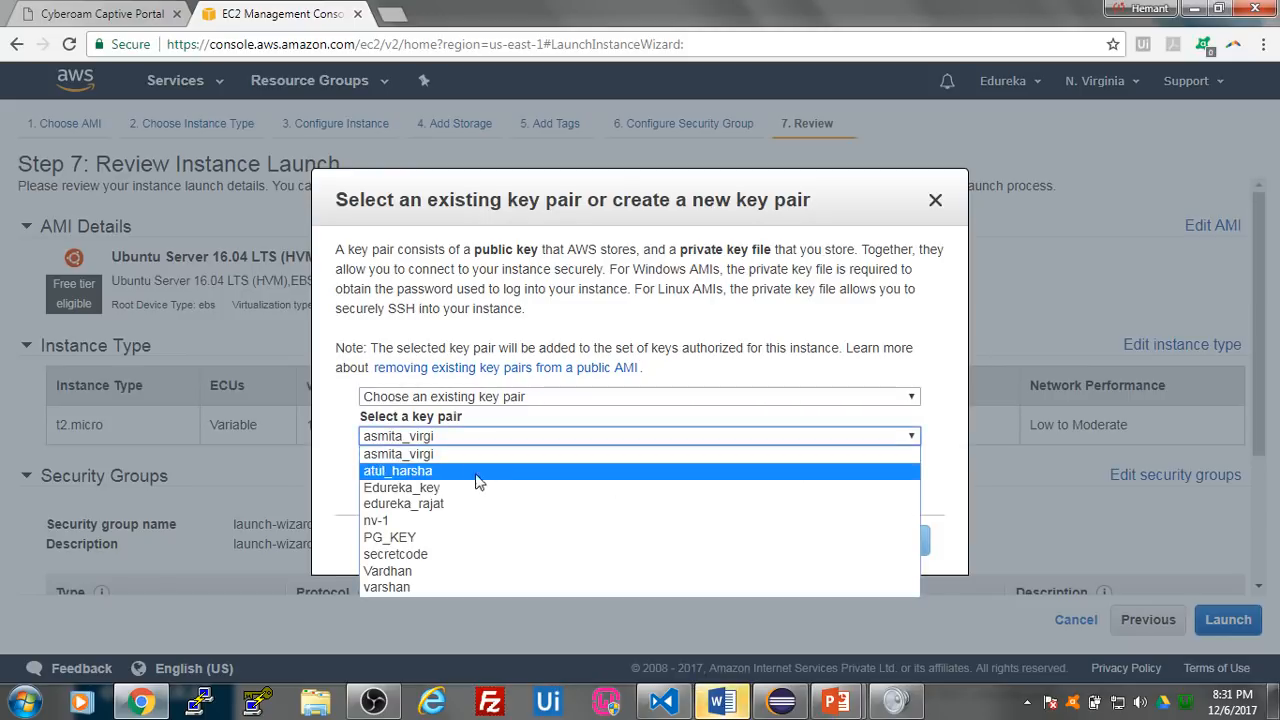
click(310, 490)
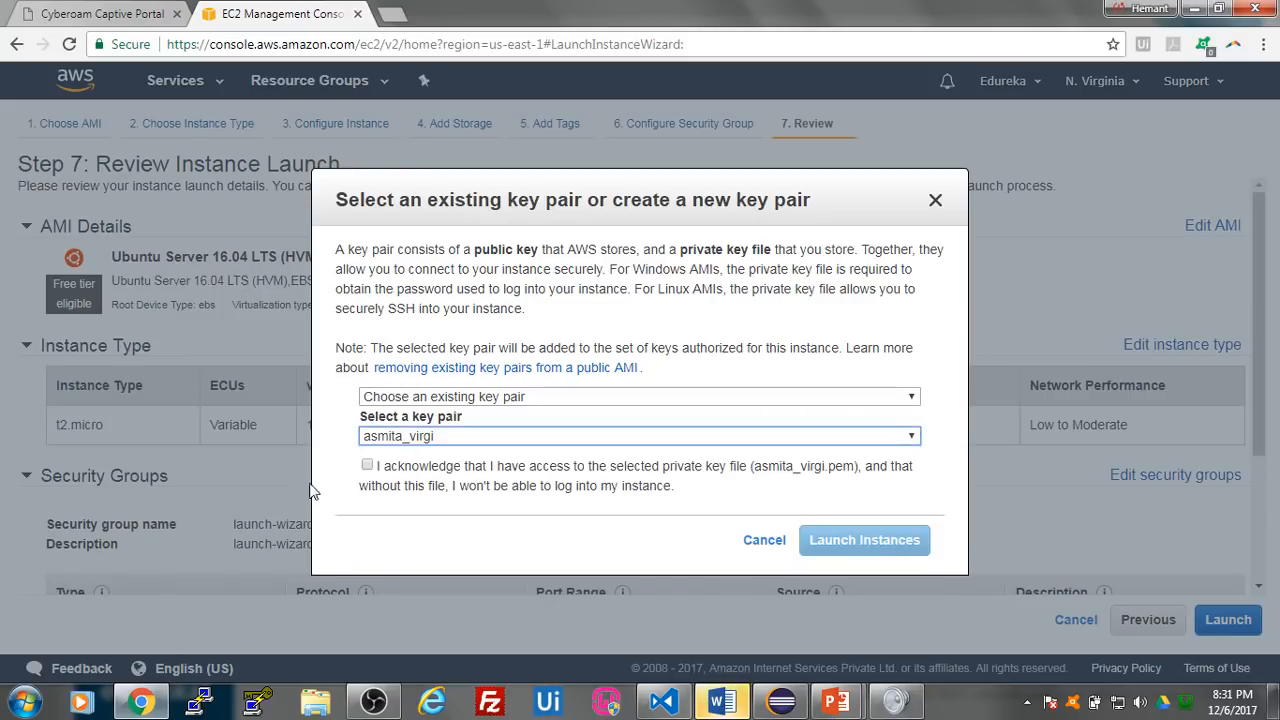
- Create and download a new key pair named edureka!!, and launch the instance with it
click(510, 398)
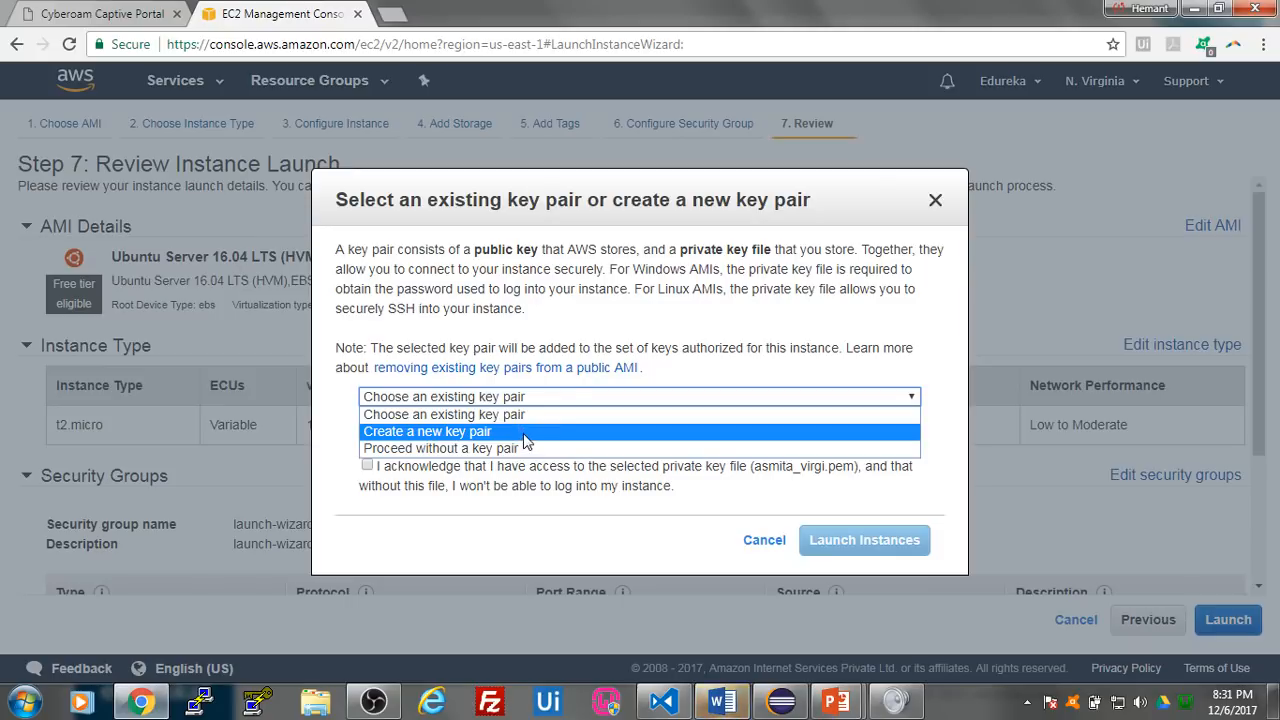
click(522, 432)
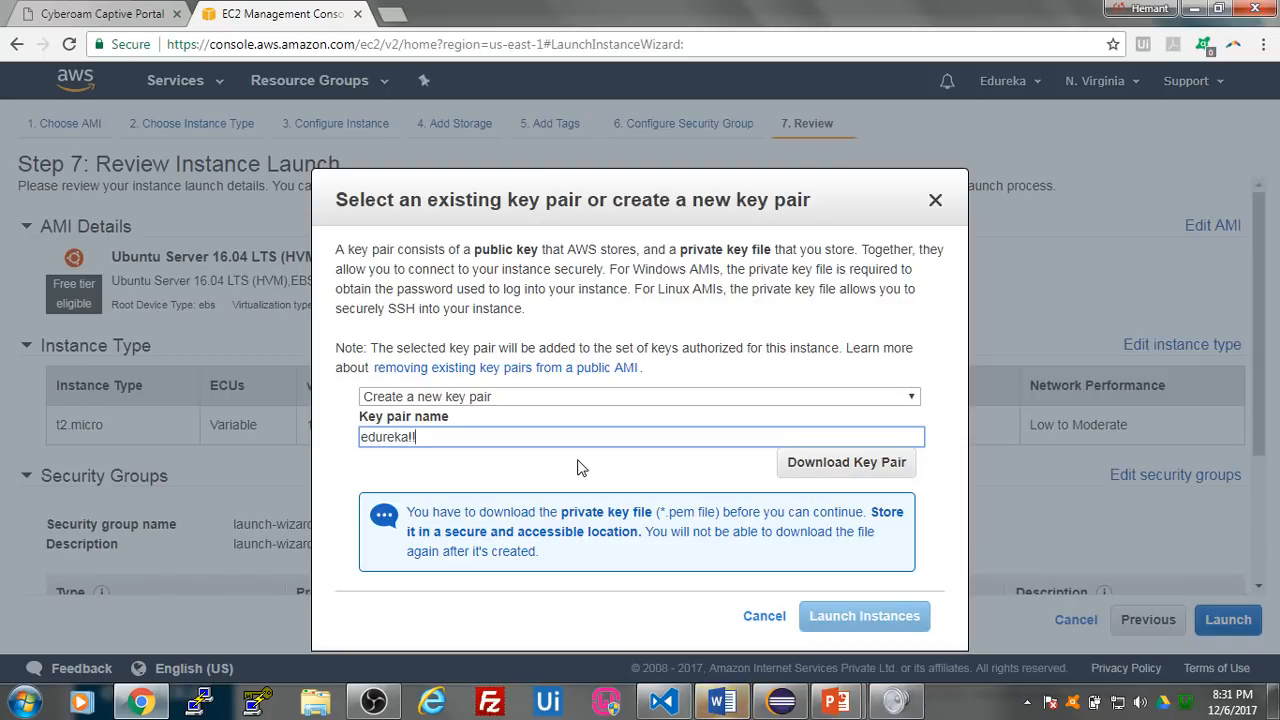
click(826, 468)
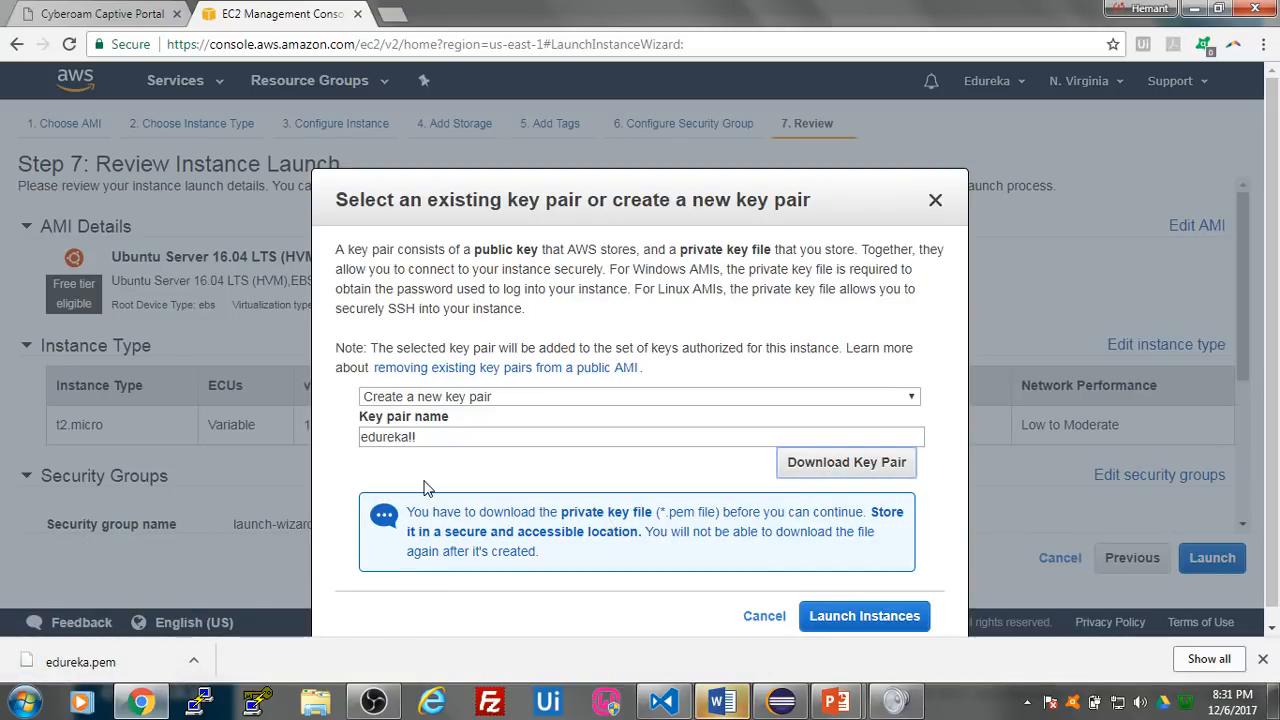
click(858, 616)
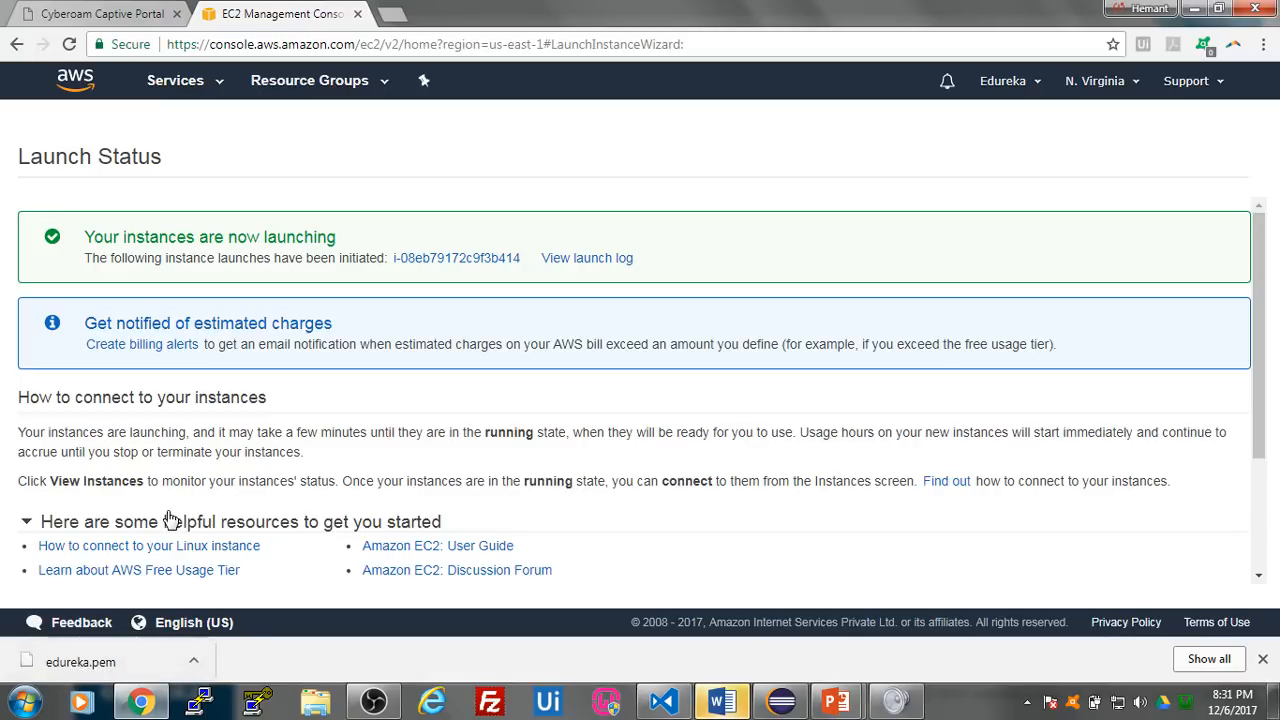
- Open the newly launched instance in the instance list and clear the search filter to list all instances
click(500, 260)
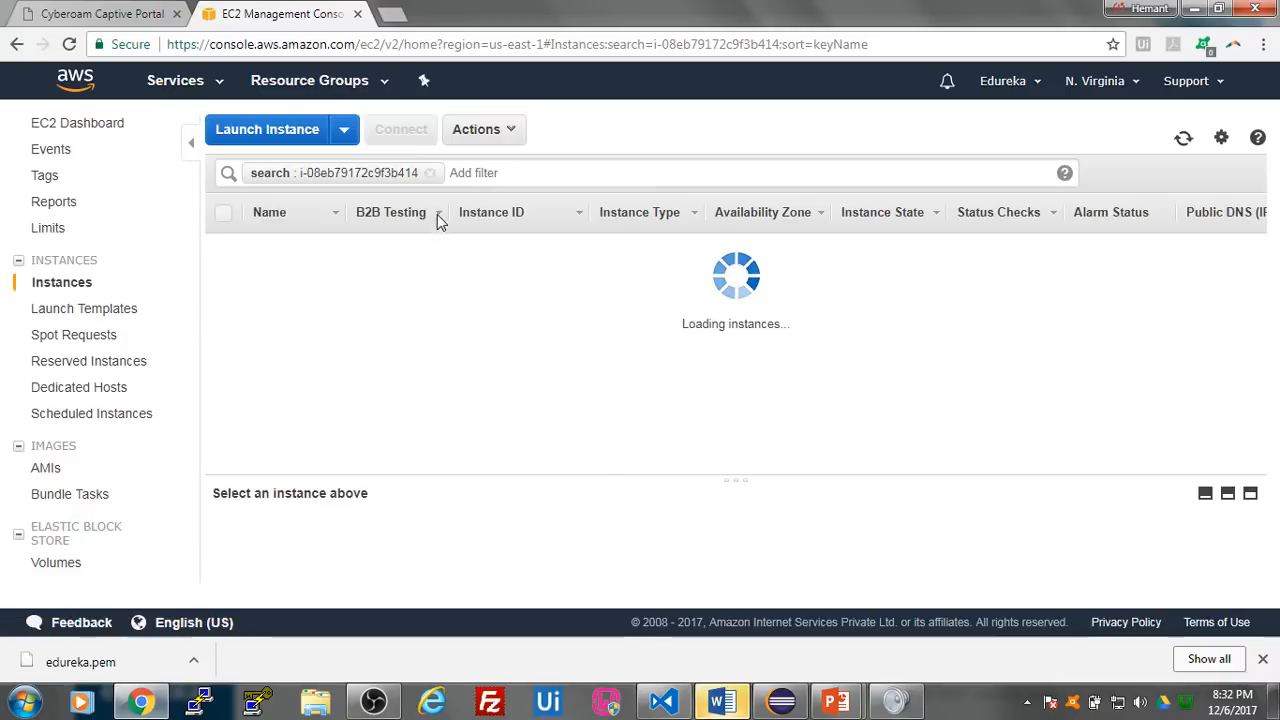
click(430, 173)
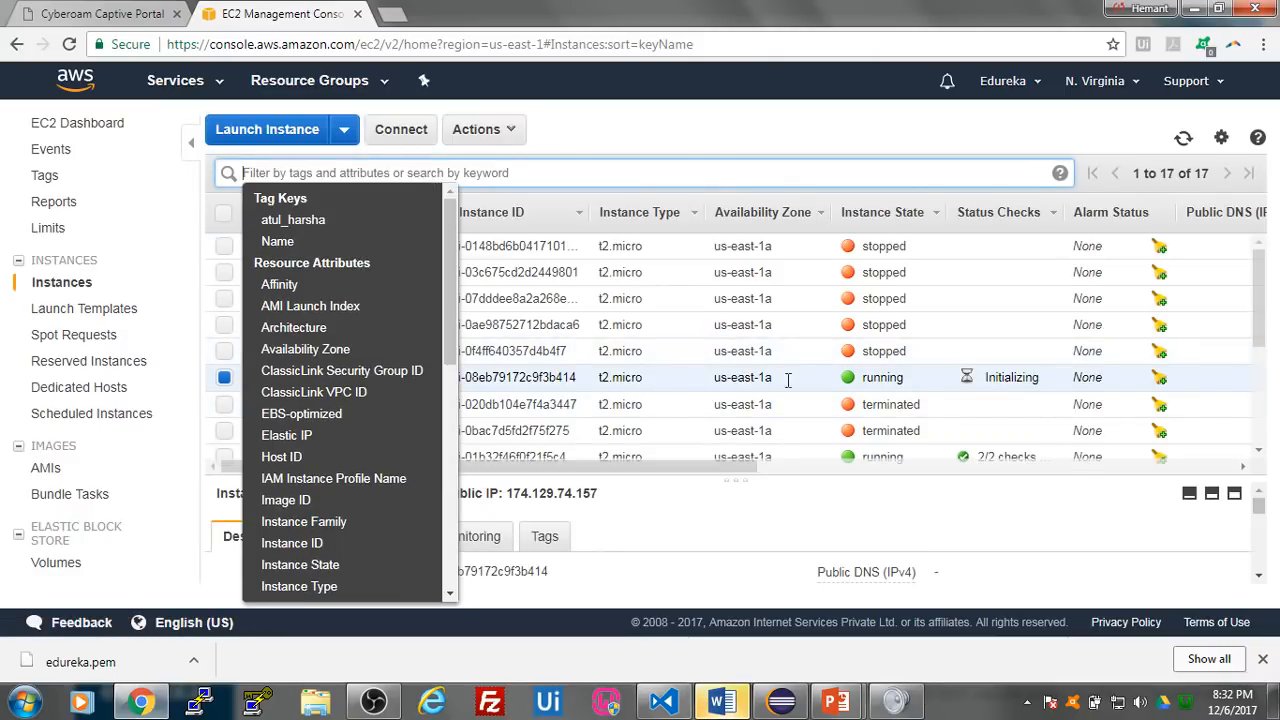
click(727, 375)
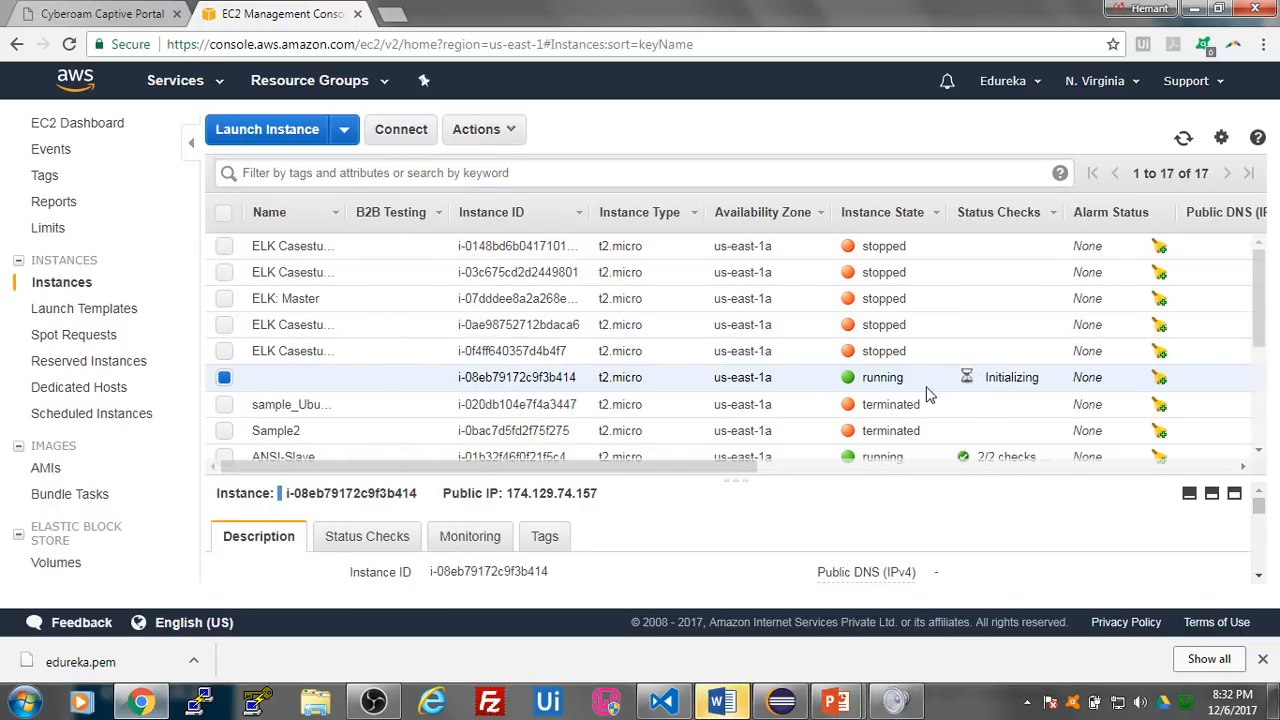
- Name the newly launched instance Jenkins Master
click(331, 378)
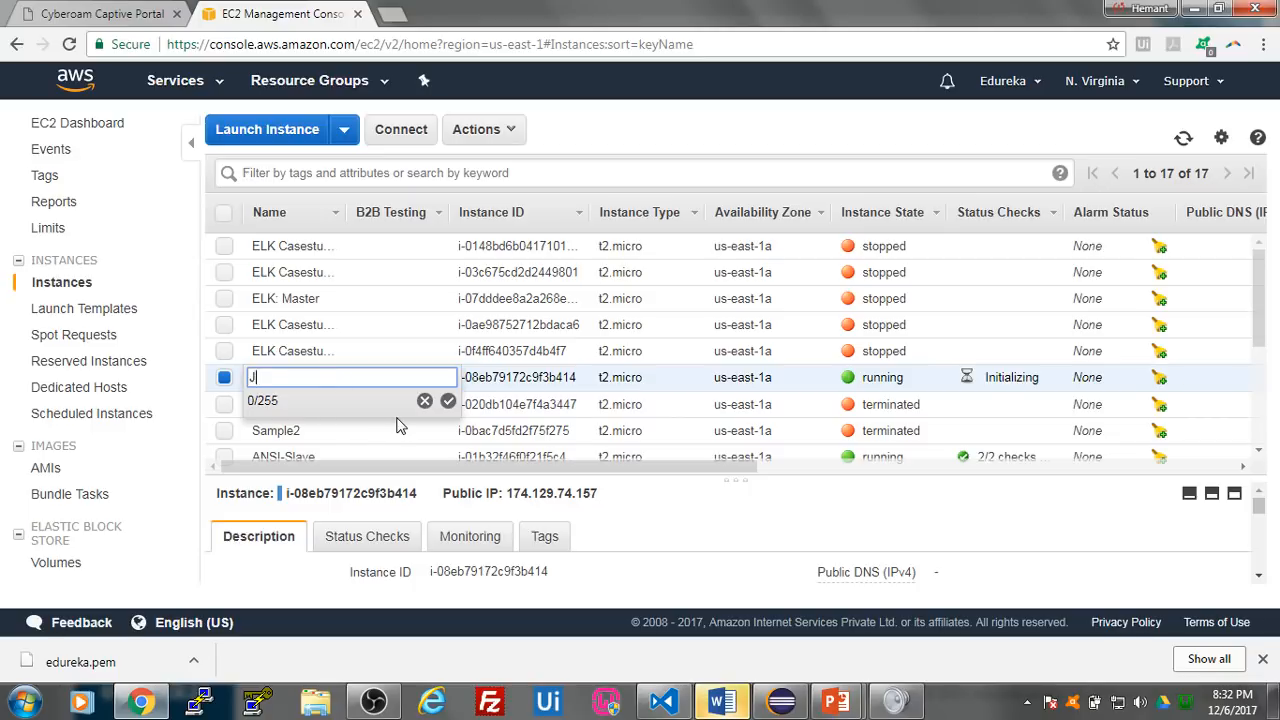
text(Jenkins Master)
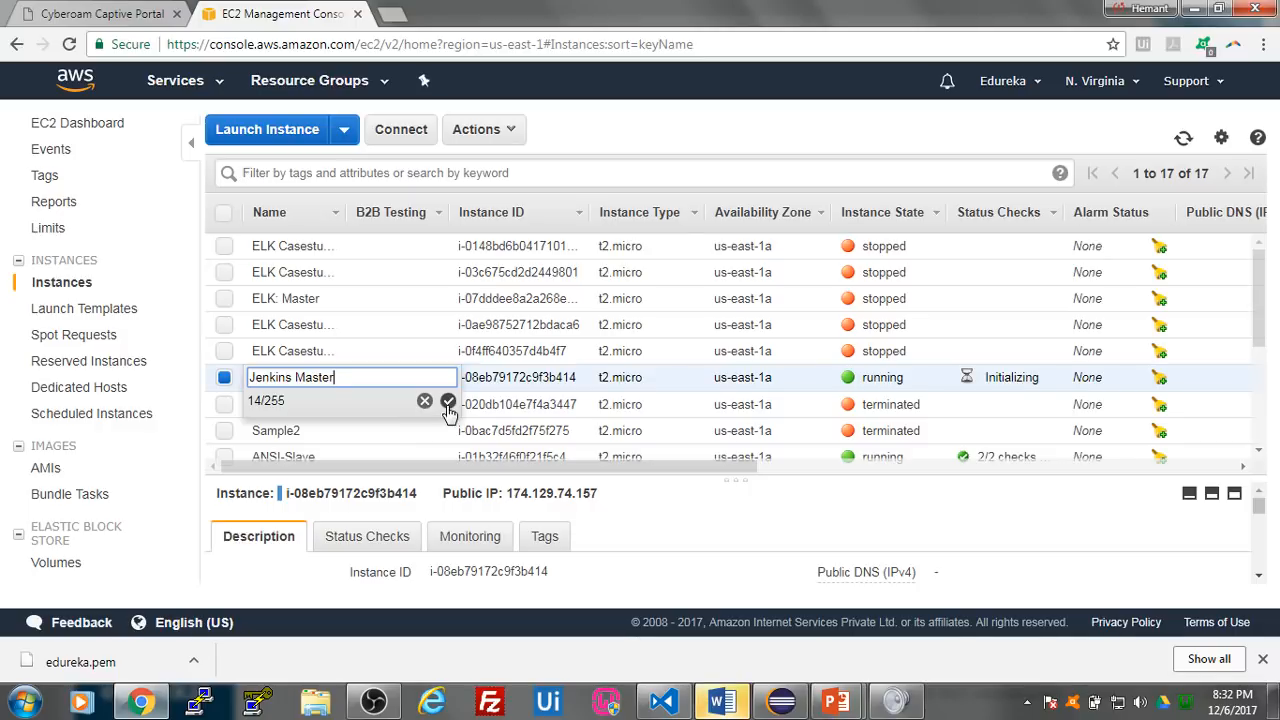
click(448, 401)
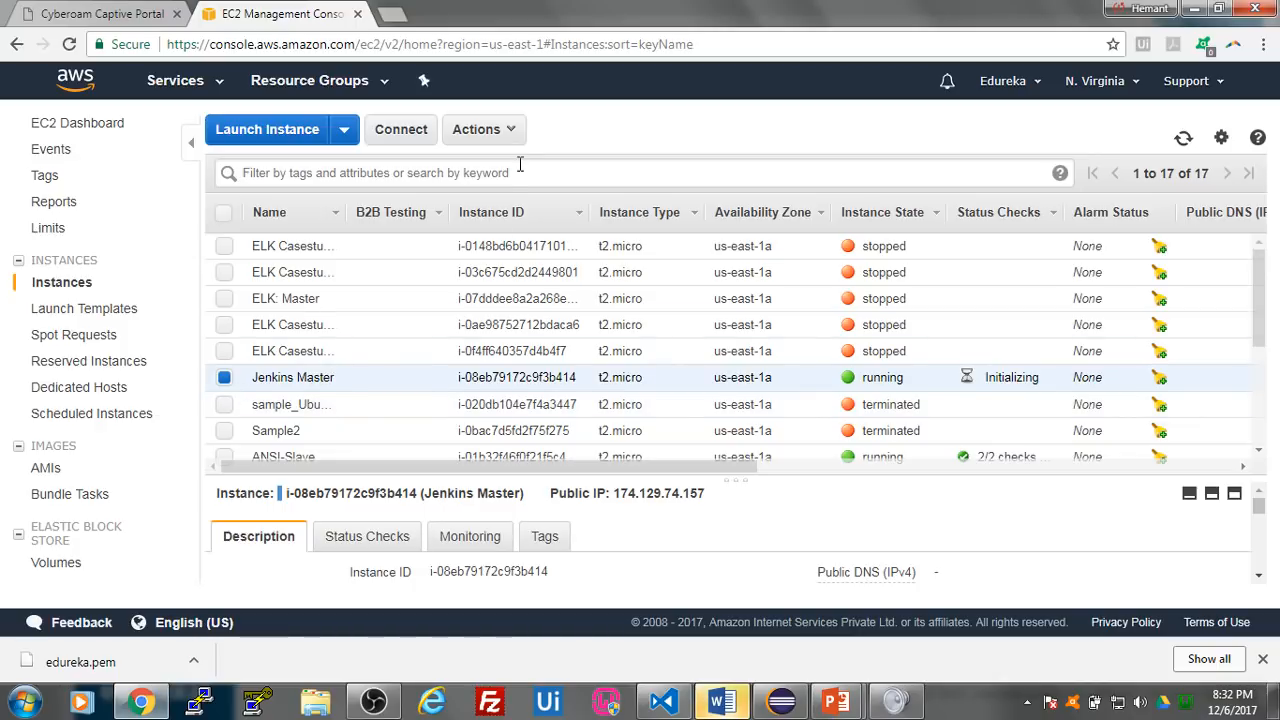
- Start another instance launch modelled on Jenkins Master and review its AMI, instance type and security group settings
click(508, 132)
click(531, 208)
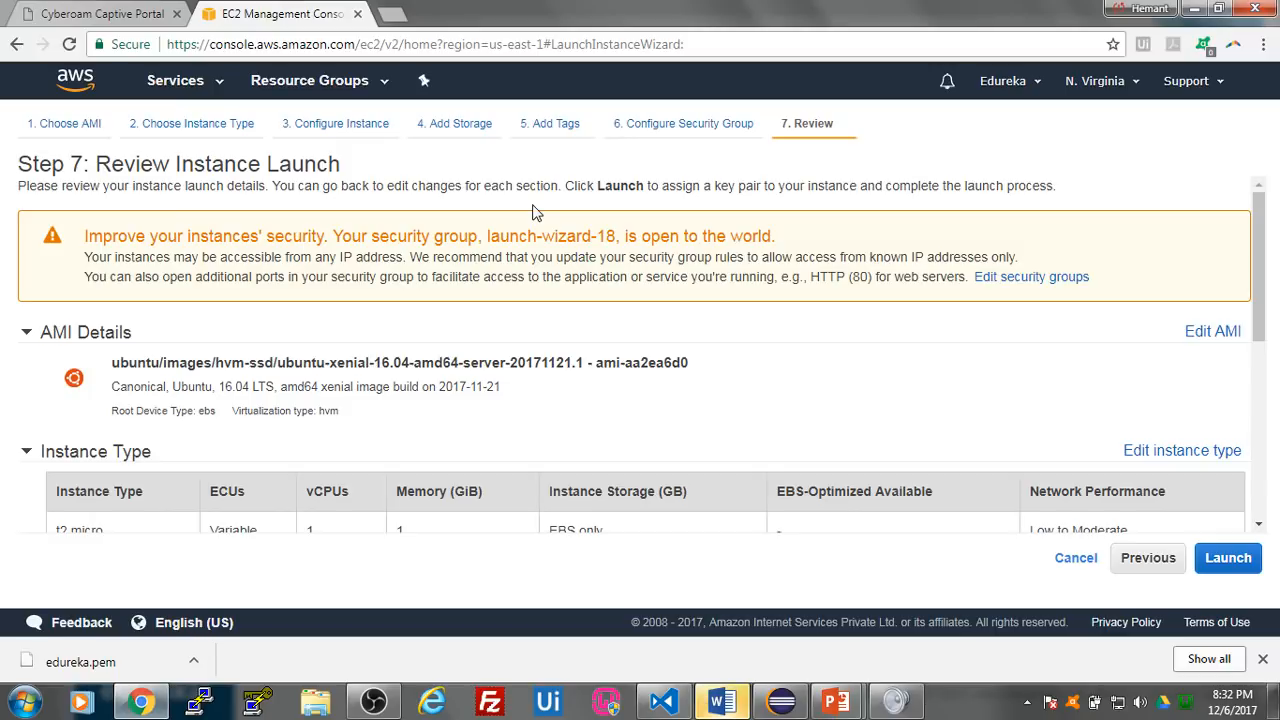
scroll(905, 395, down, 3)
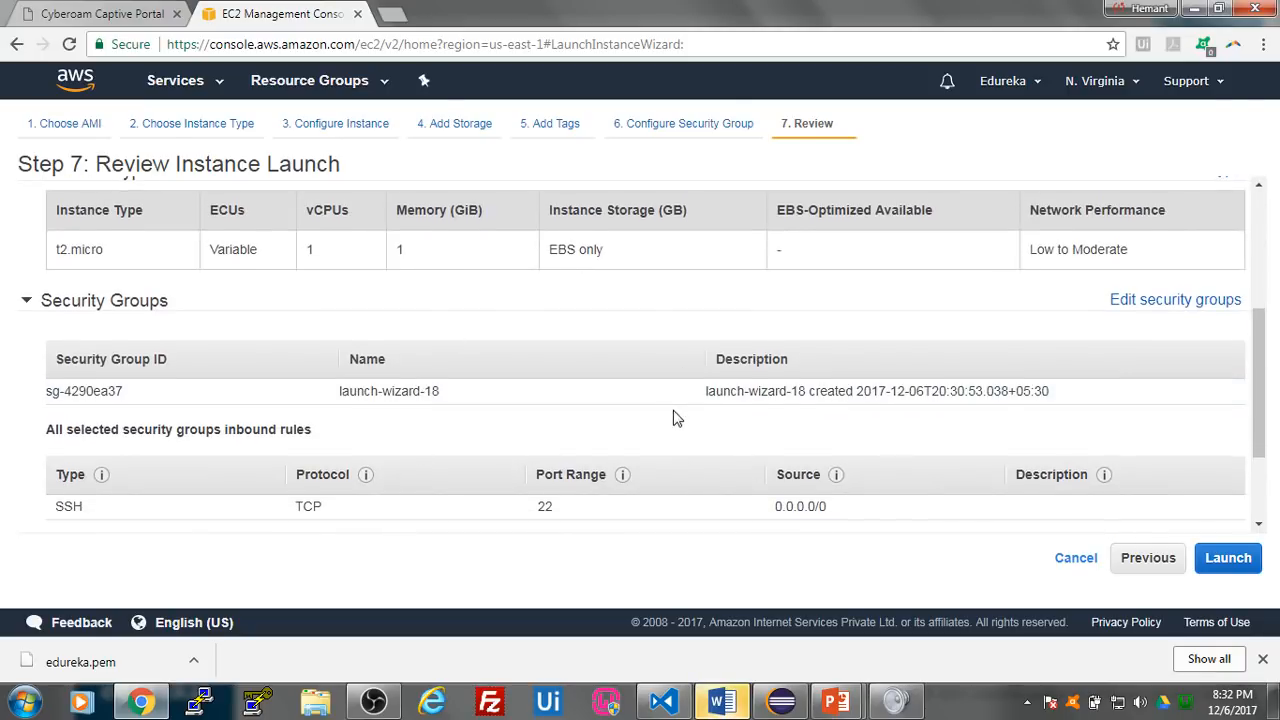
scroll(677, 417, up, 2)
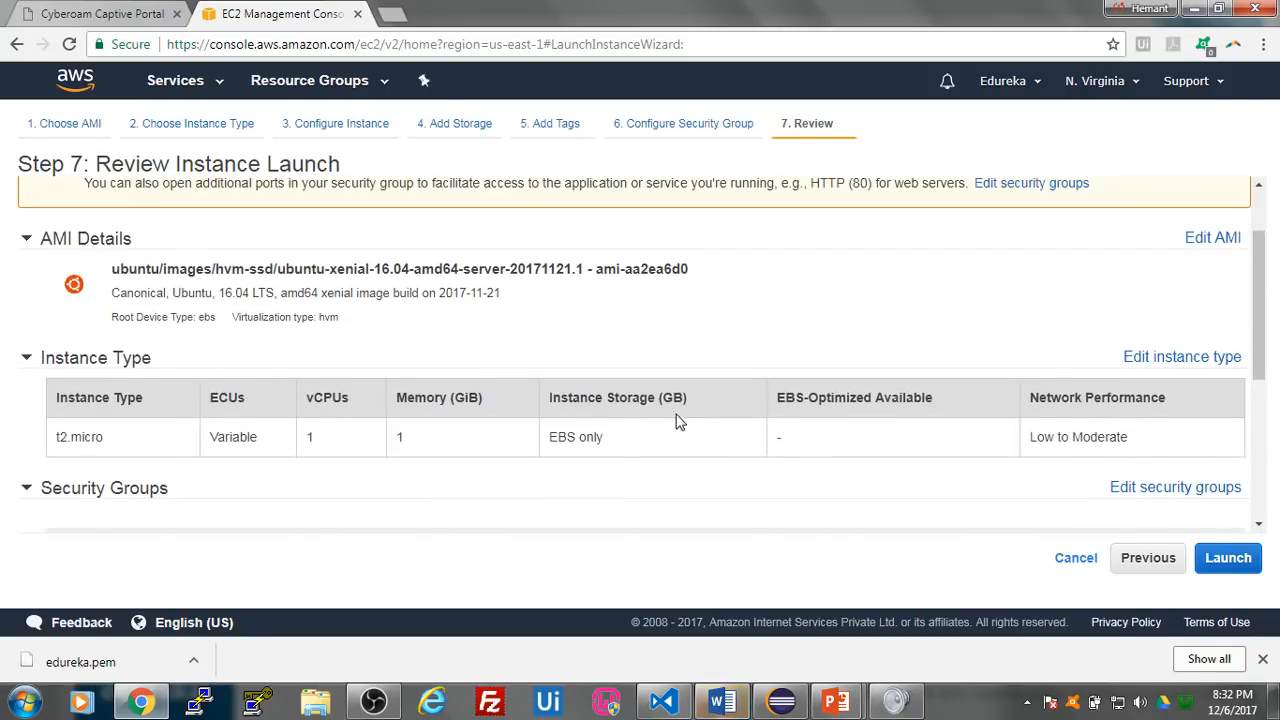
- Launch the instance with the existing key pair edureka!!, acknowledging access to its private key file
click(1220, 556)
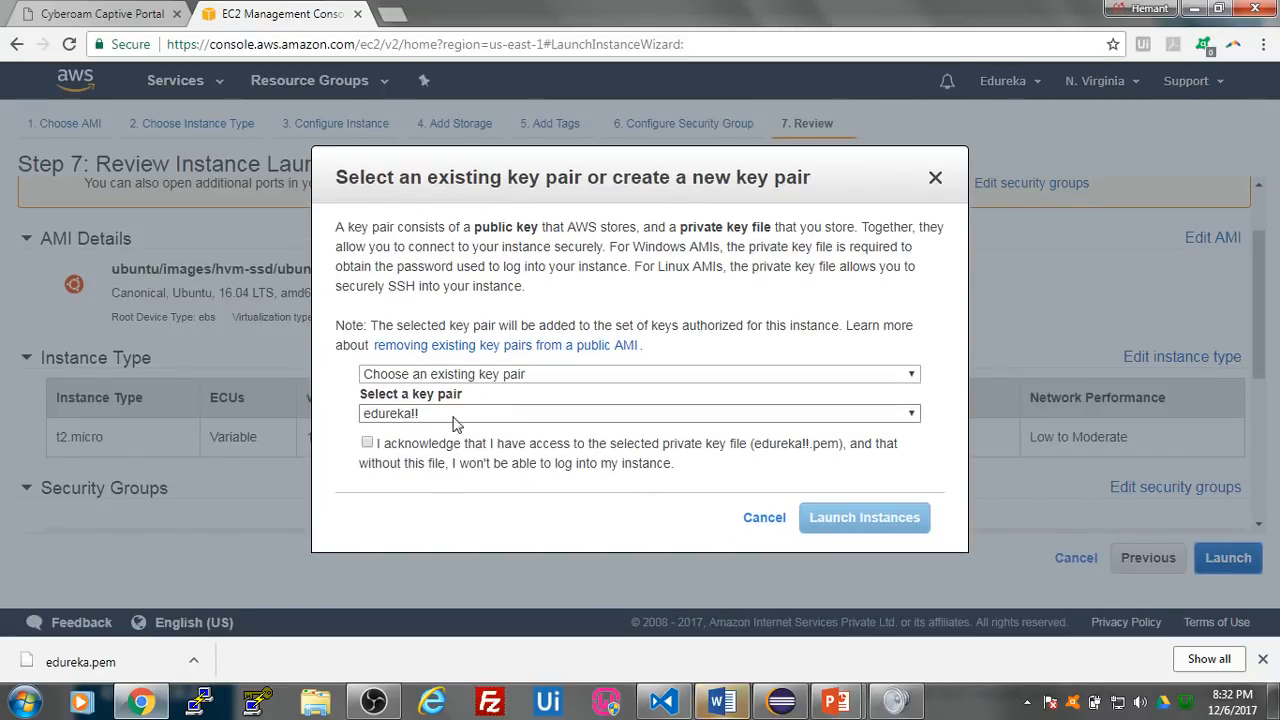
click(367, 443)
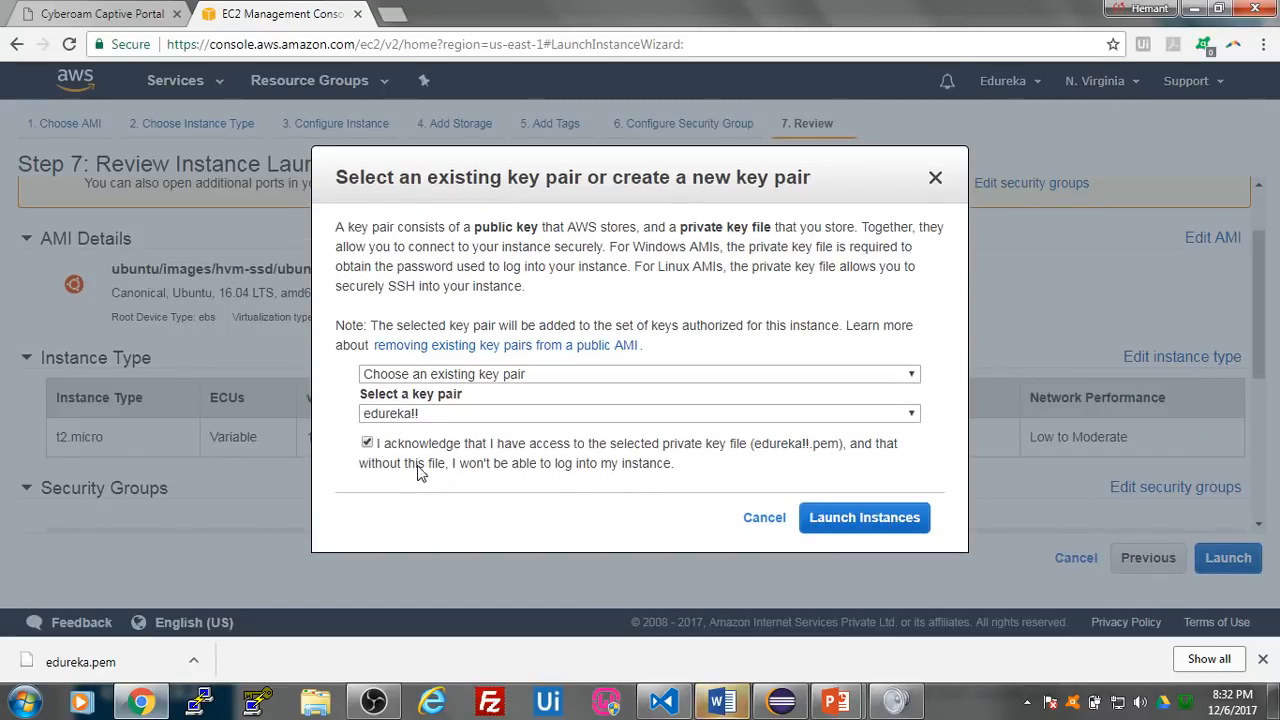
click(610, 414)
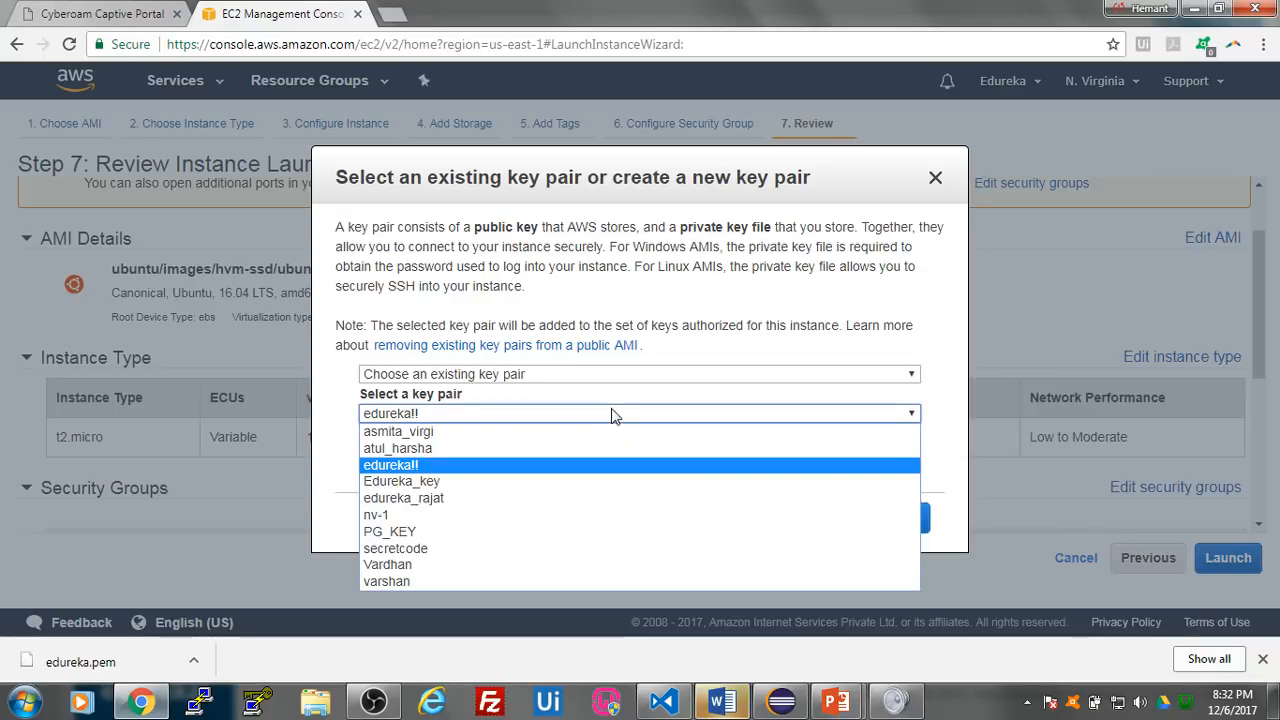
click(604, 466)
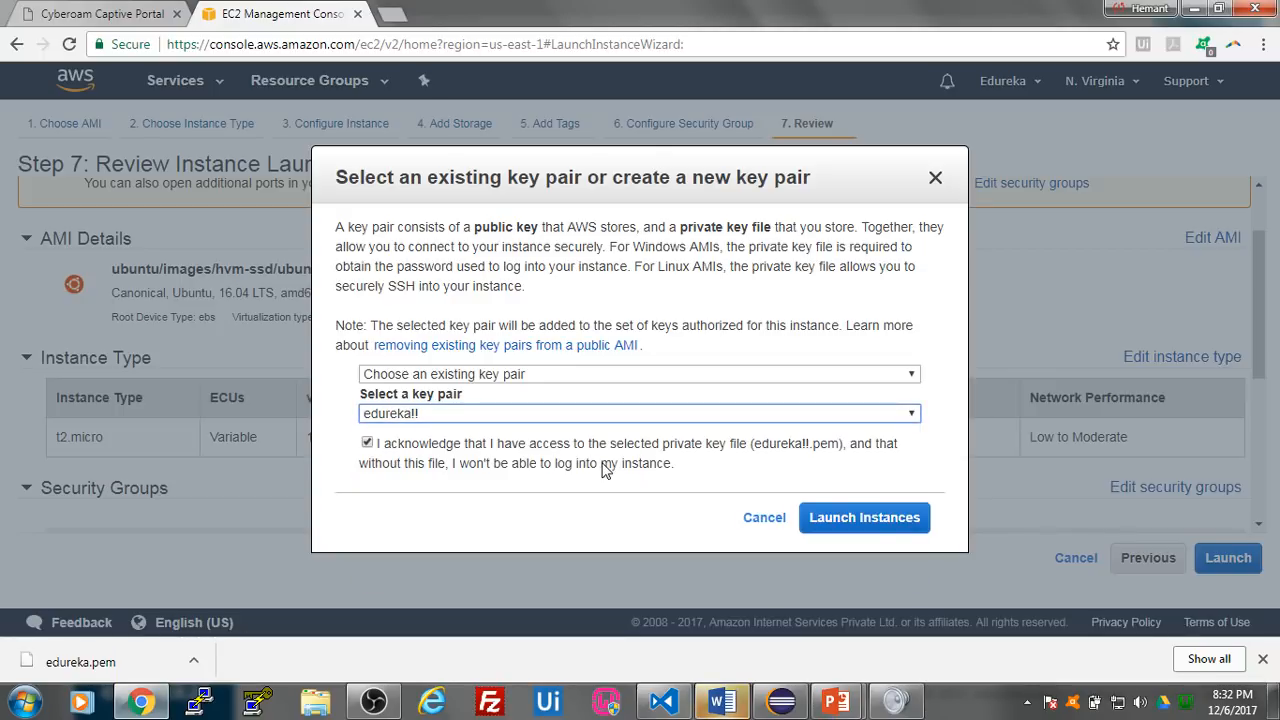
click(870, 518)
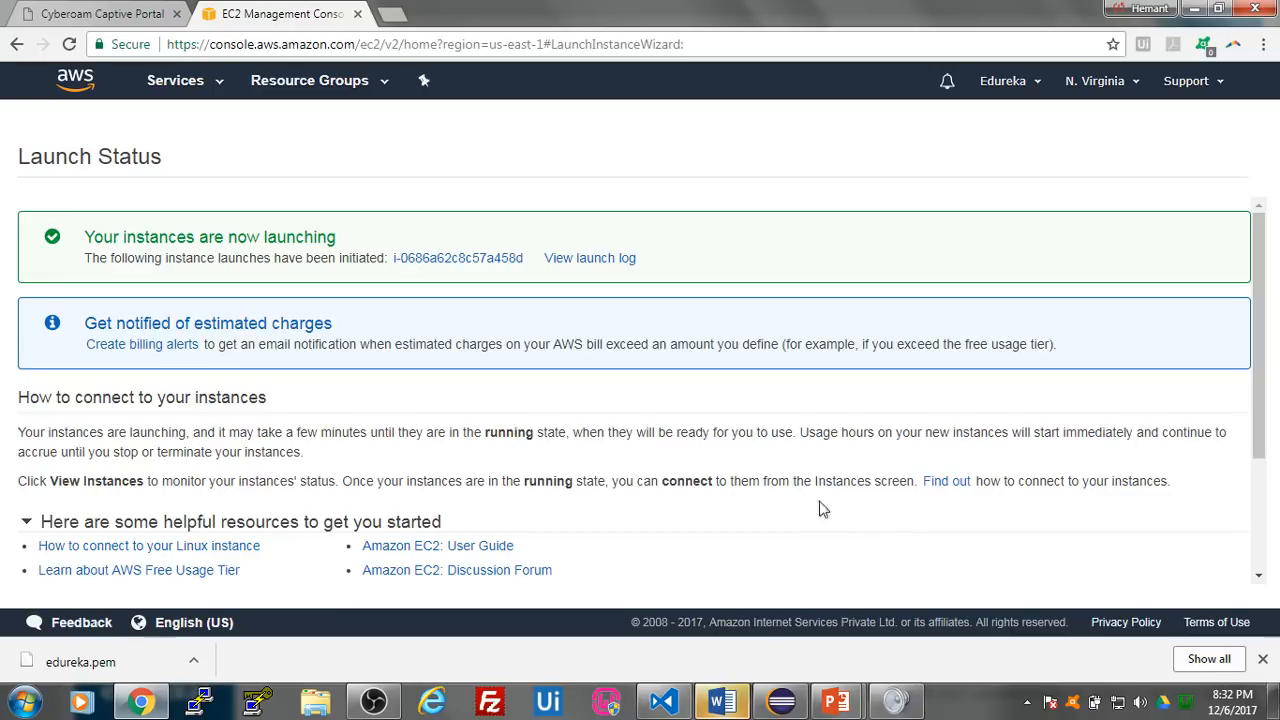
- Open the newly launched instance in the instance list and remove the search filter to list all instances
click(480, 262)
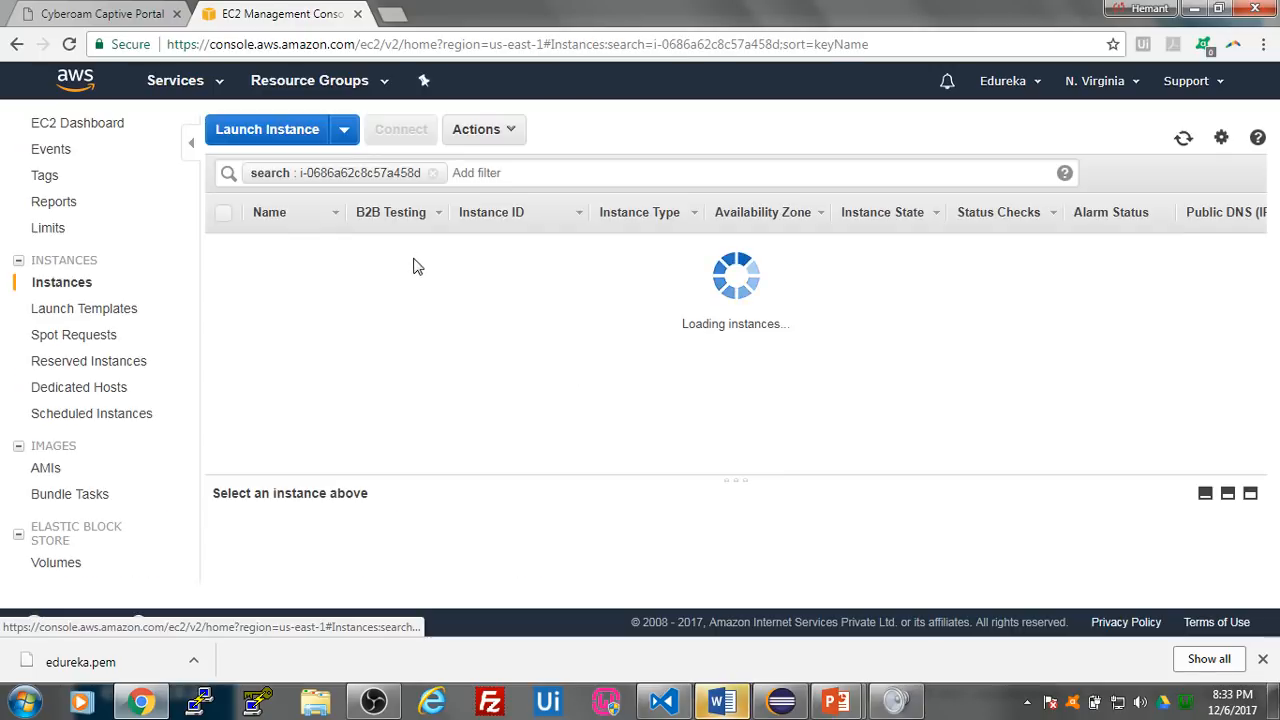
click(433, 174)
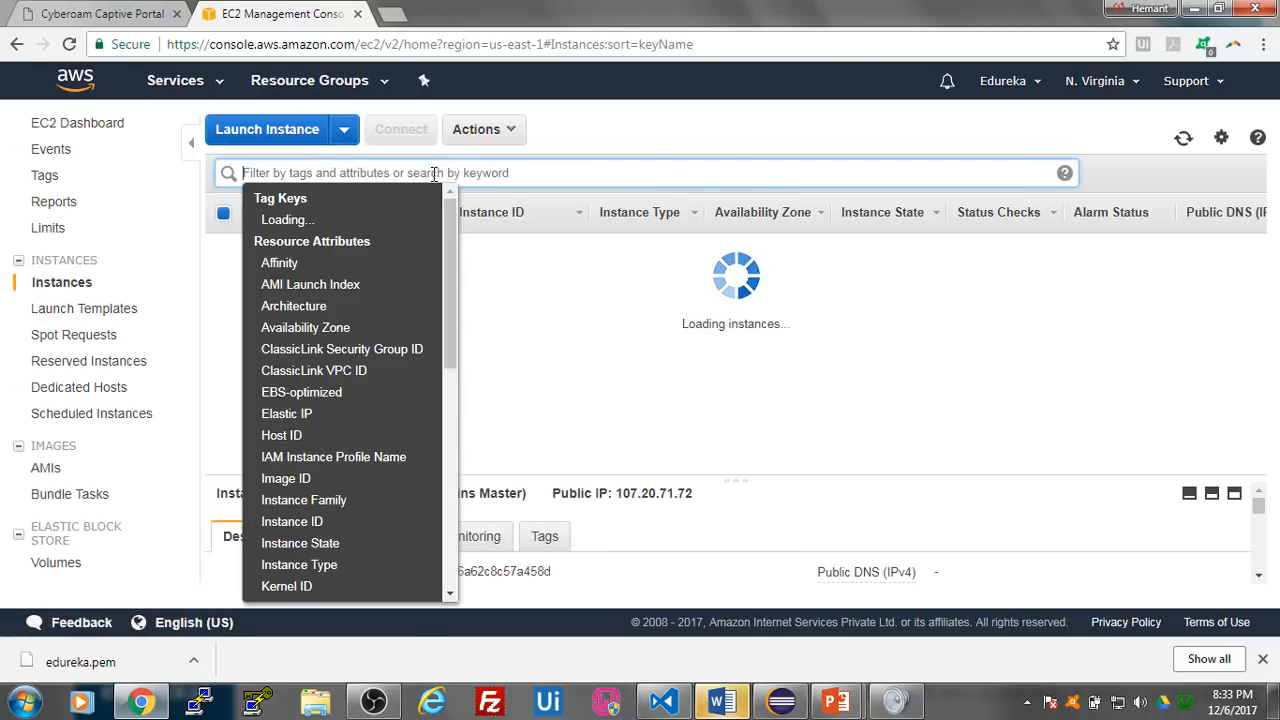
click(745, 375)
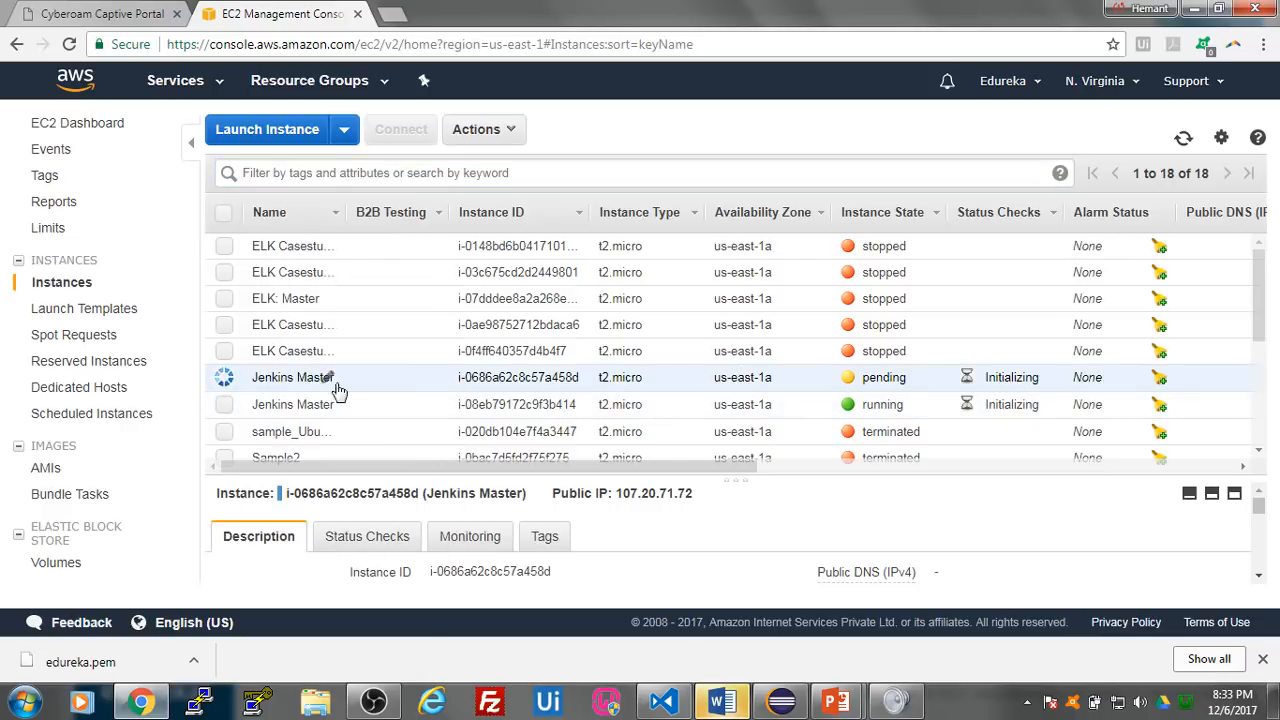
- Set the B2B Testing tag of the newly launched, pending instance to Testing Server
click(431, 378)
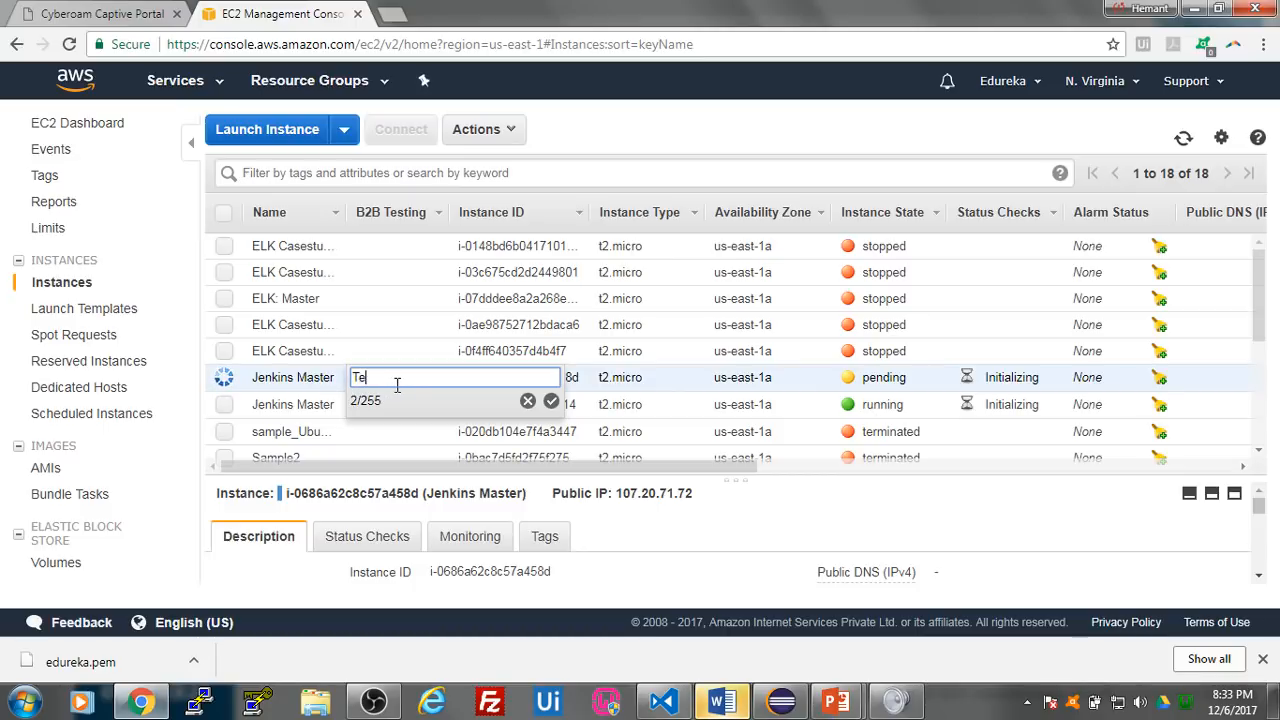
text(Testing Server)
key(Return)
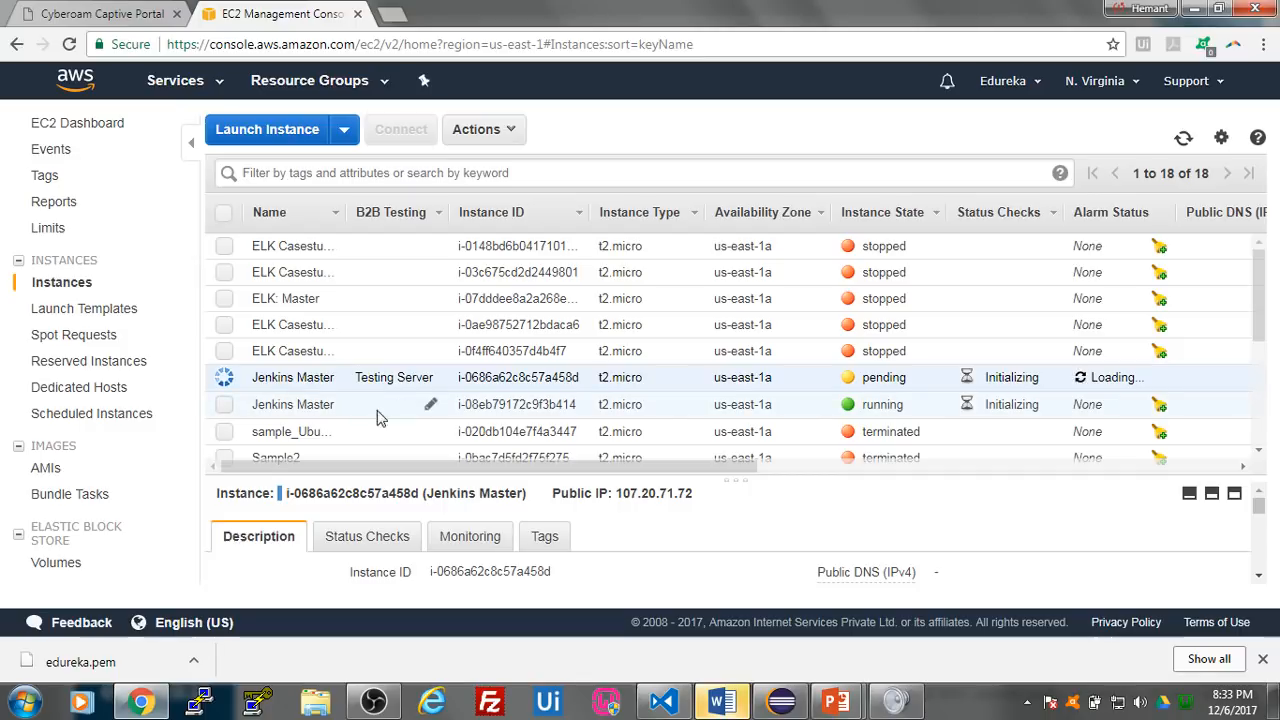
- Rename the newly launched duplicate of Jenkins Master as Testing Server
click(329, 377)
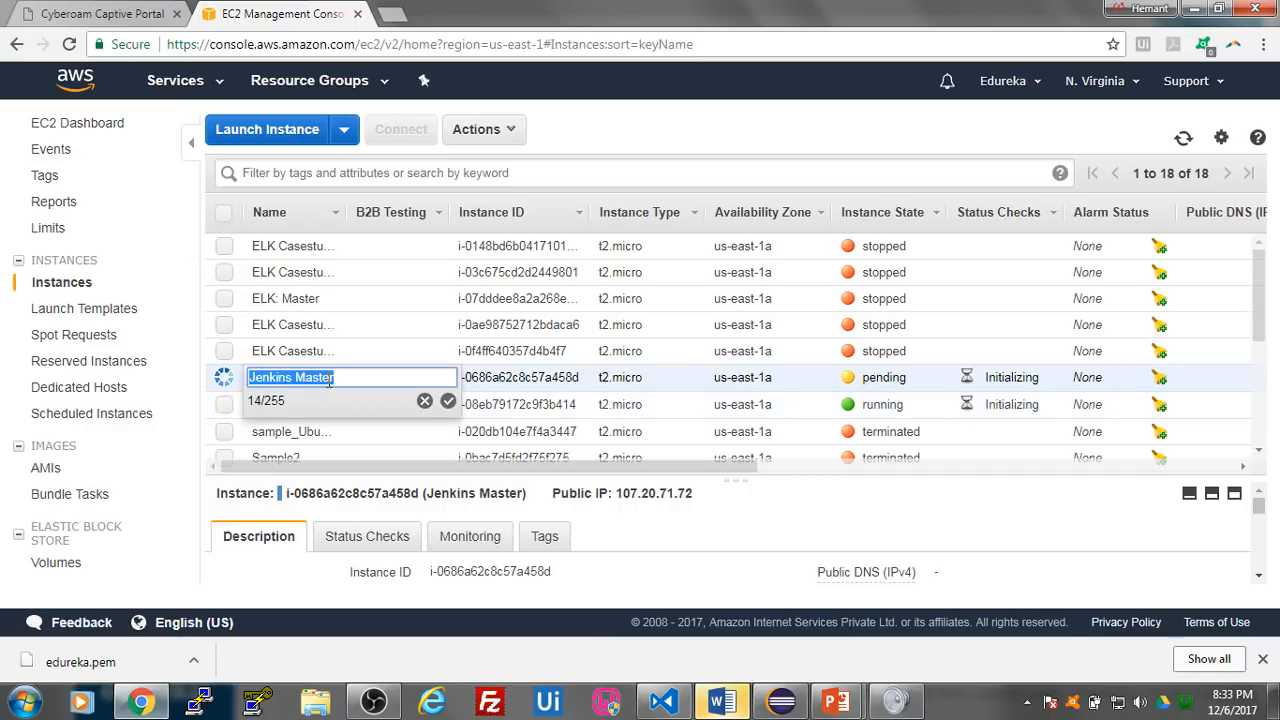
text(Twa)
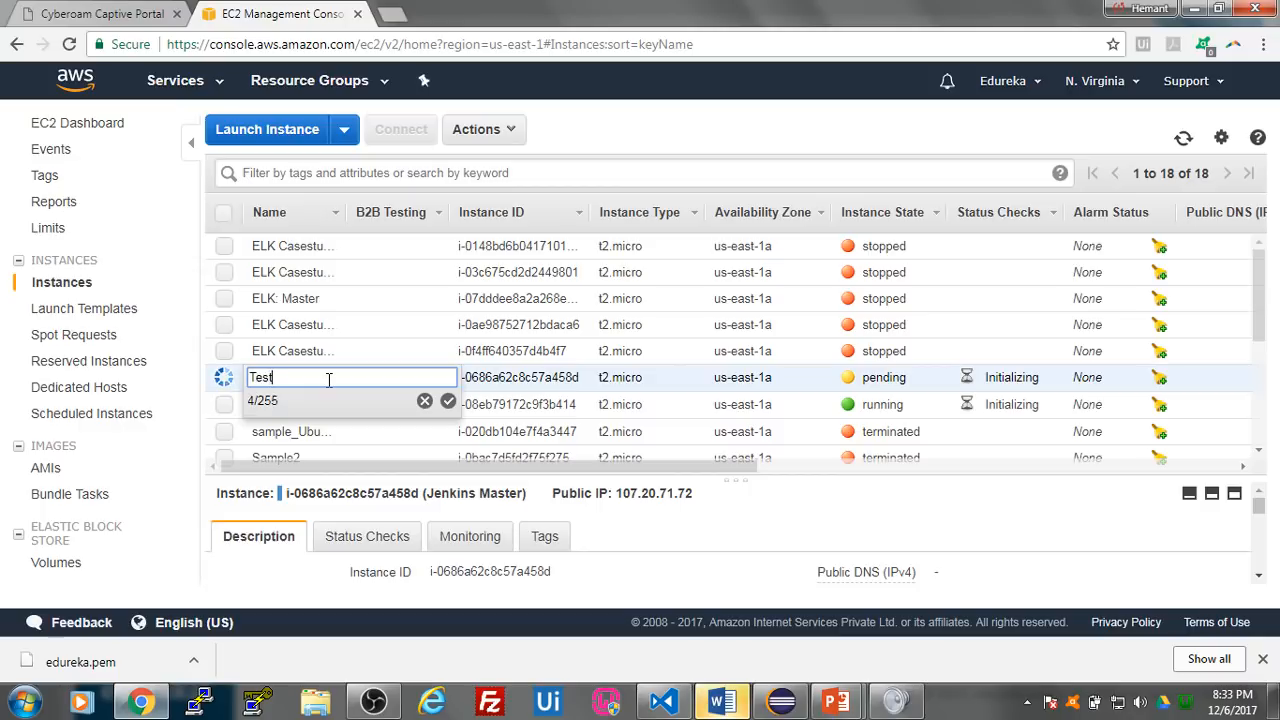
text(ting Server)
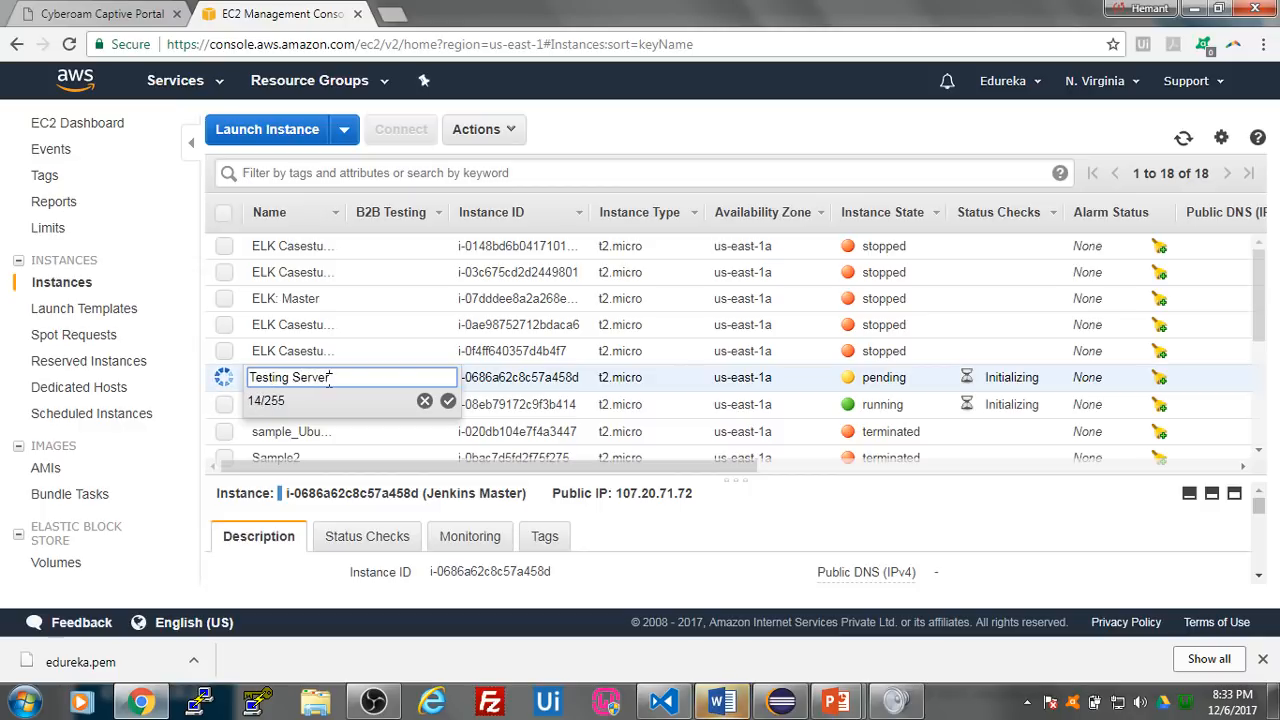
click(448, 400)
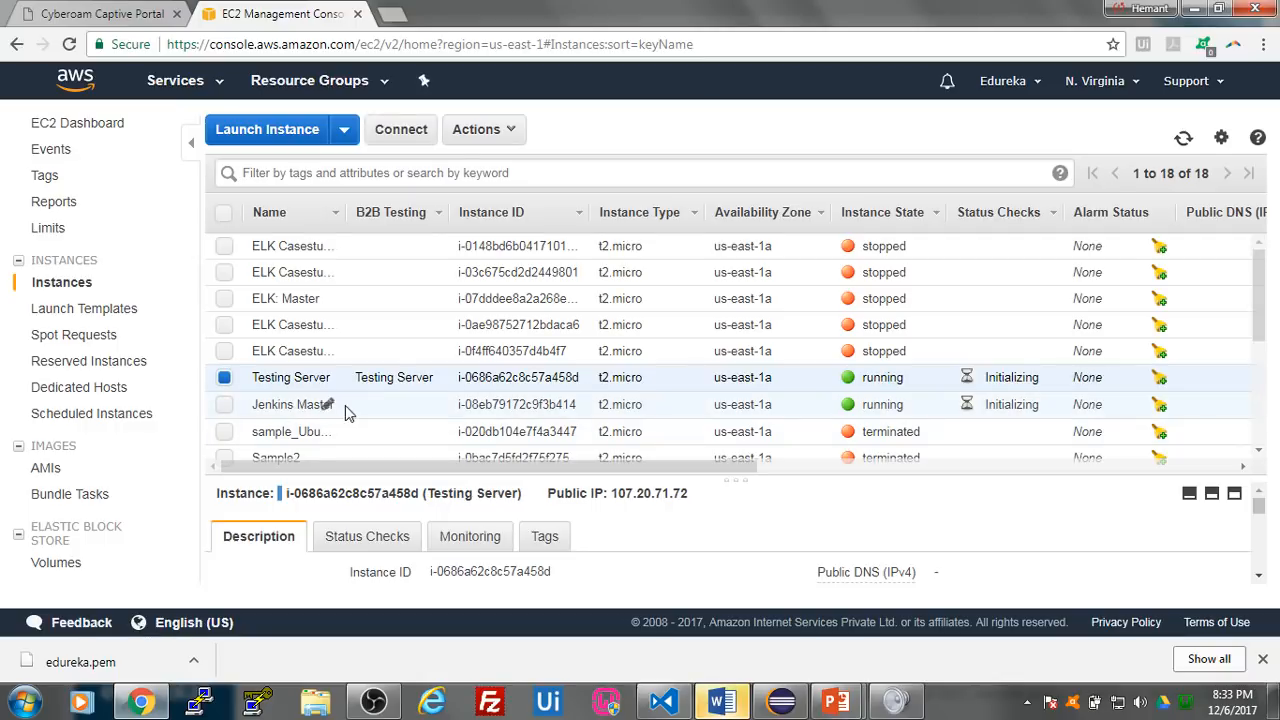
- Launch one more instance modelled on Testing Server, using the existing edureka!! key pair and acknowledging access to its private key file
click(478, 129)
click(510, 206)
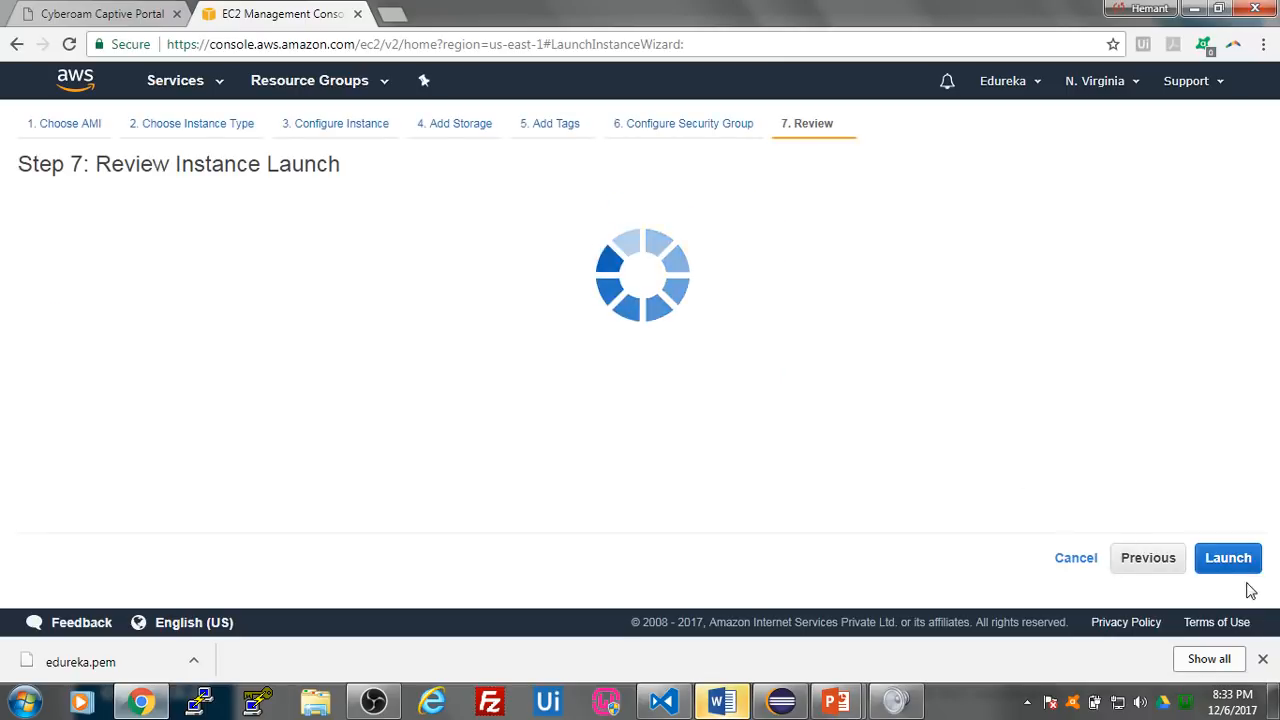
click(1200, 566)
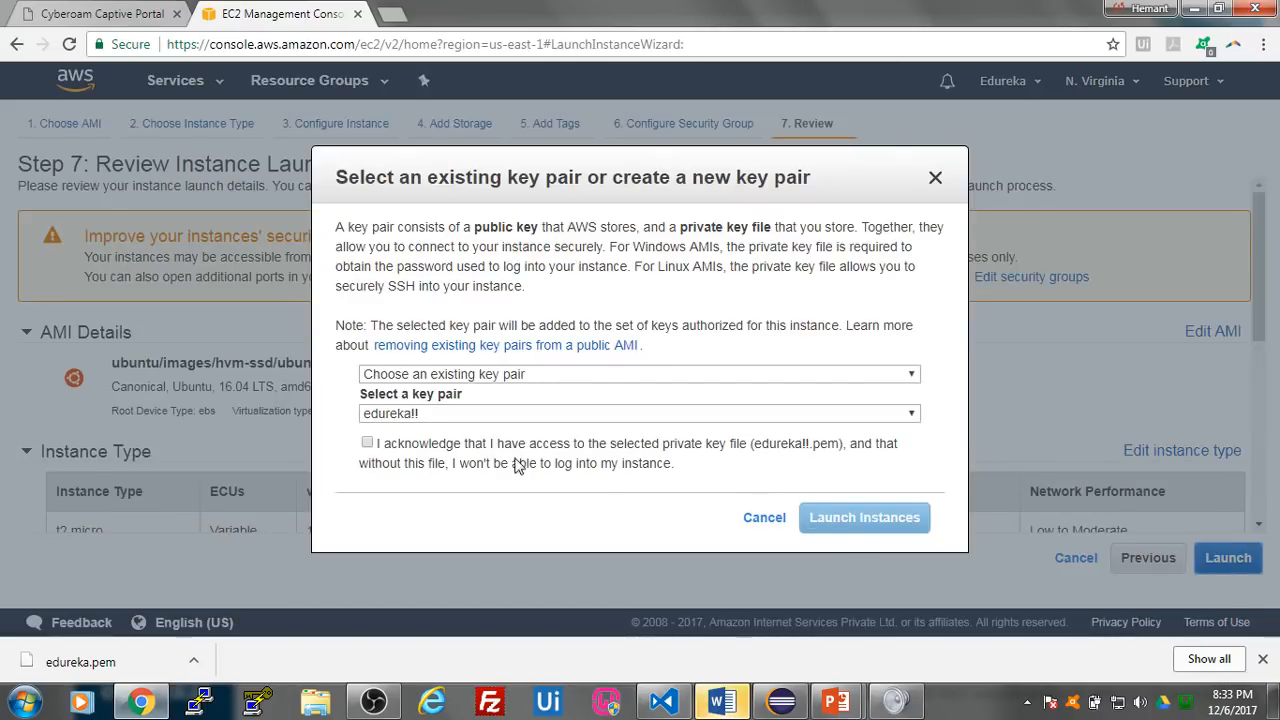
click(445, 449)
click(846, 519)
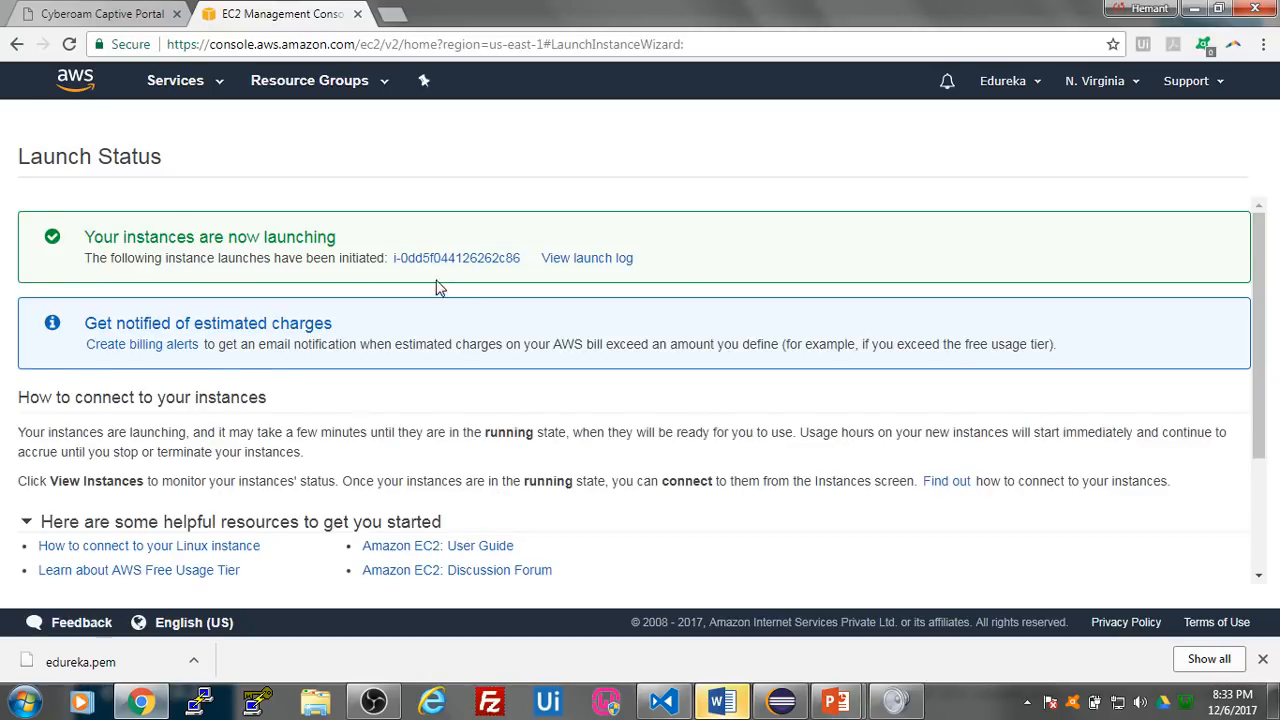
- Open the third launched instance in the instance list and clear the search filter to show all instances
click(446, 258)
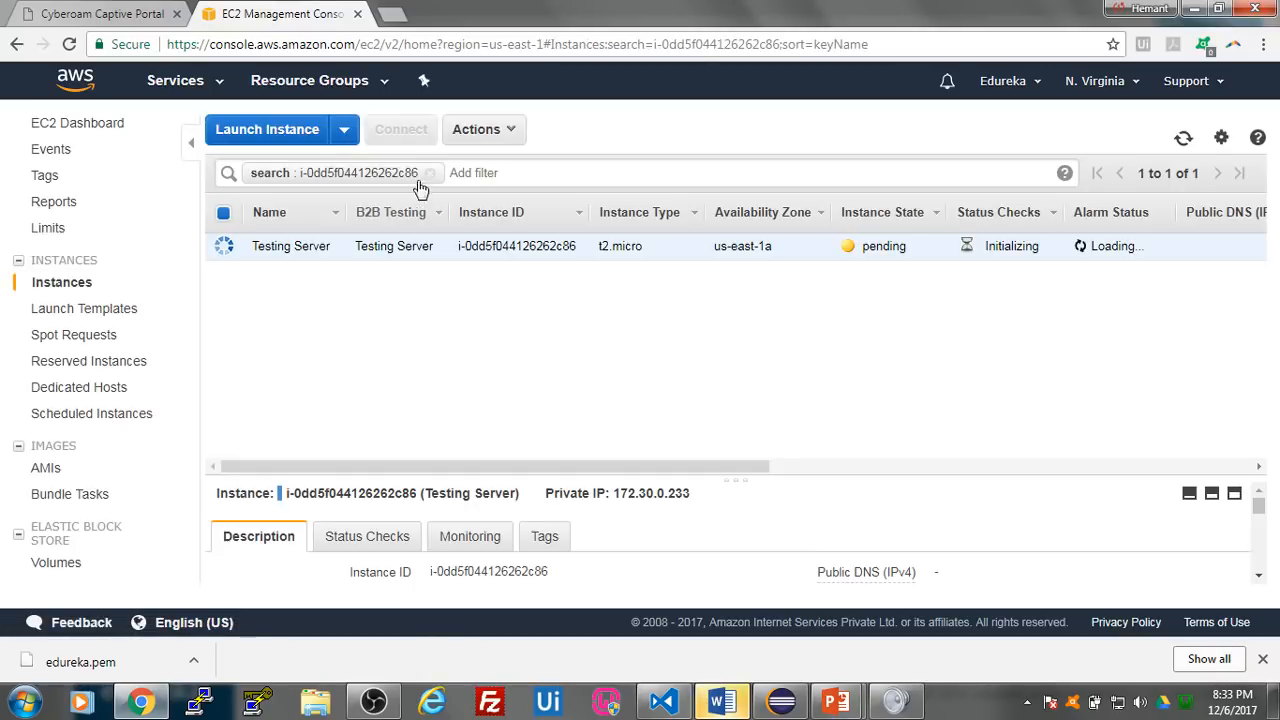
click(429, 175)
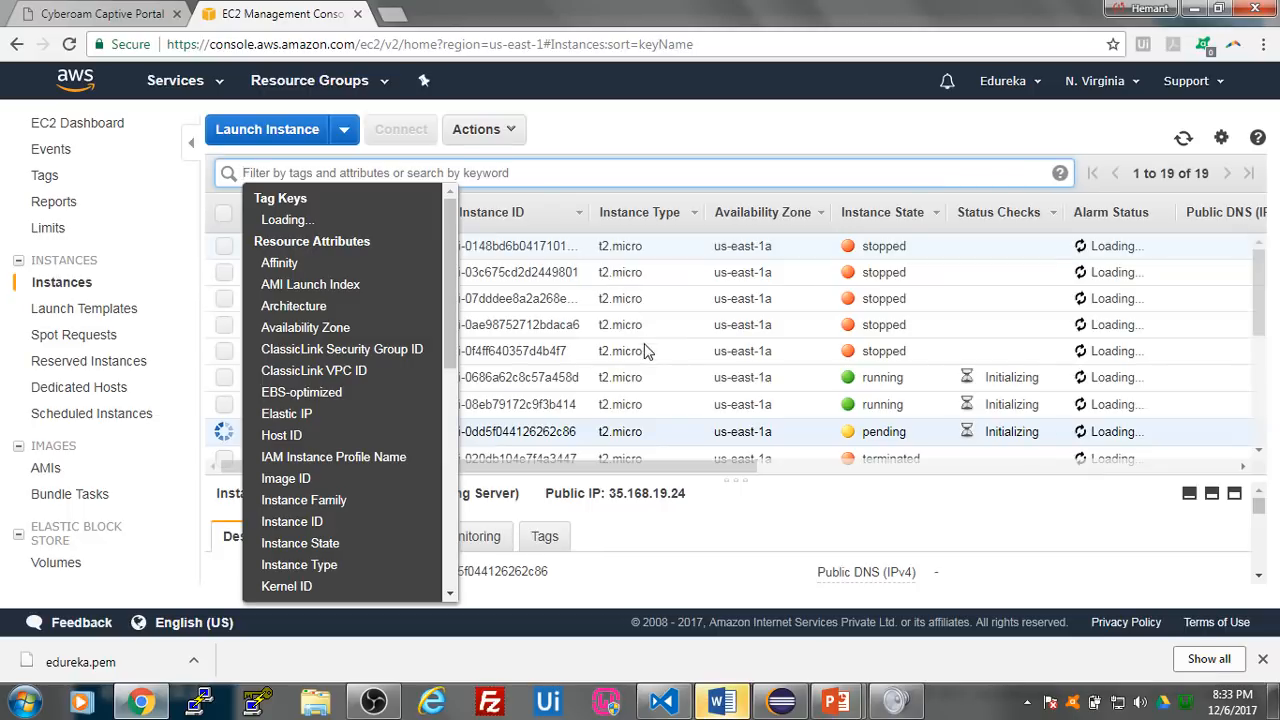
click(590, 378)
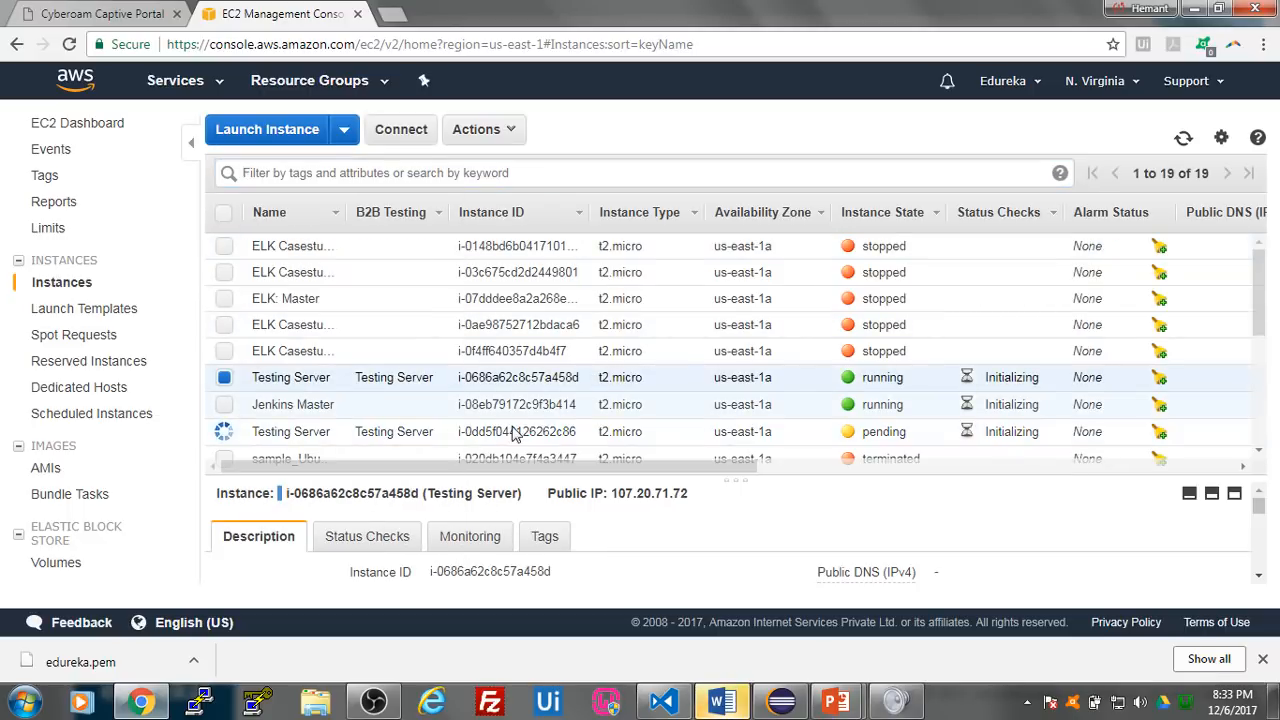
- Rename the pending duplicate of Testing Server as Prod Server
click(314, 432)
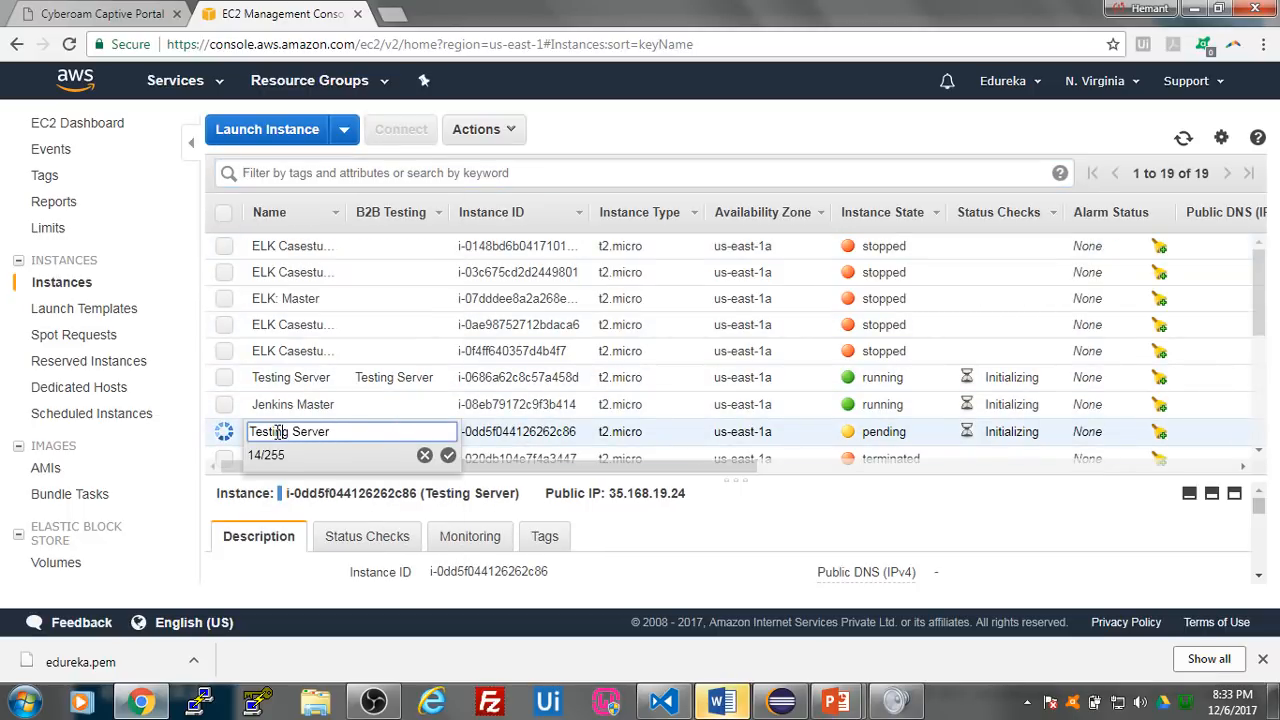
double_click(285, 433)
text(Prod)
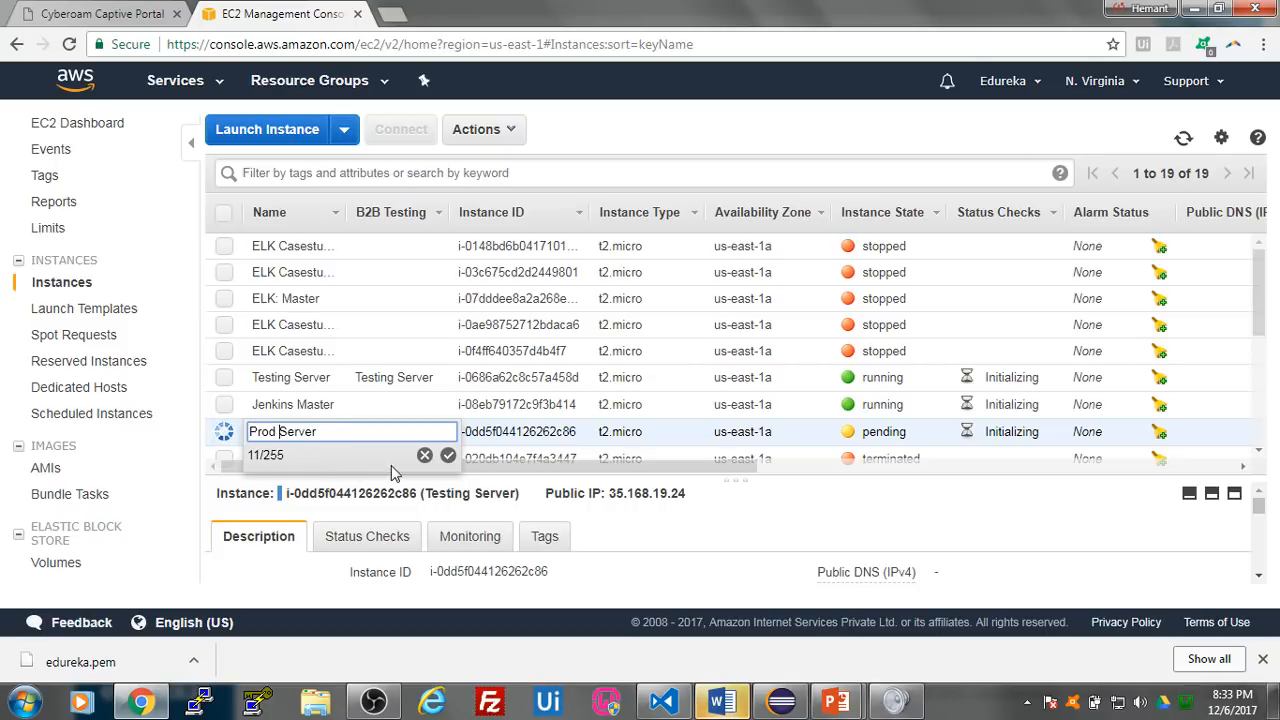
click(448, 455)
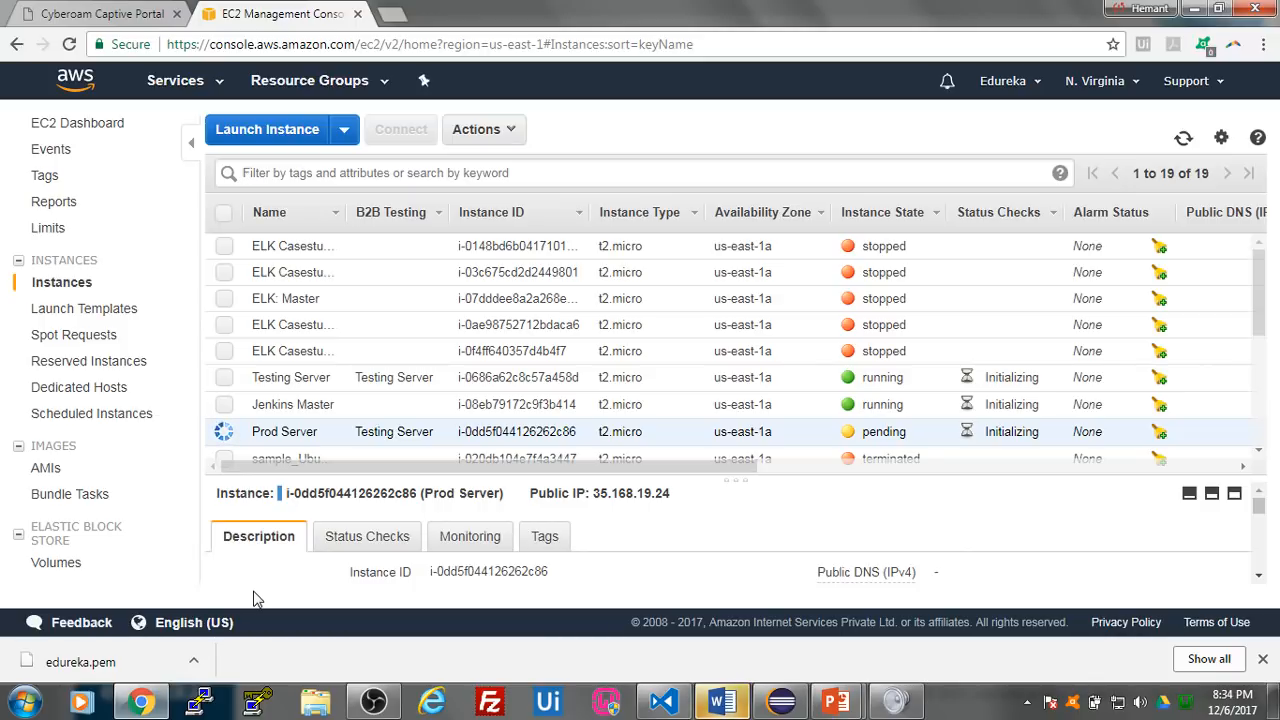
- Show the downloaded edureka.pem key file in its Downloads folder
click(194, 663)
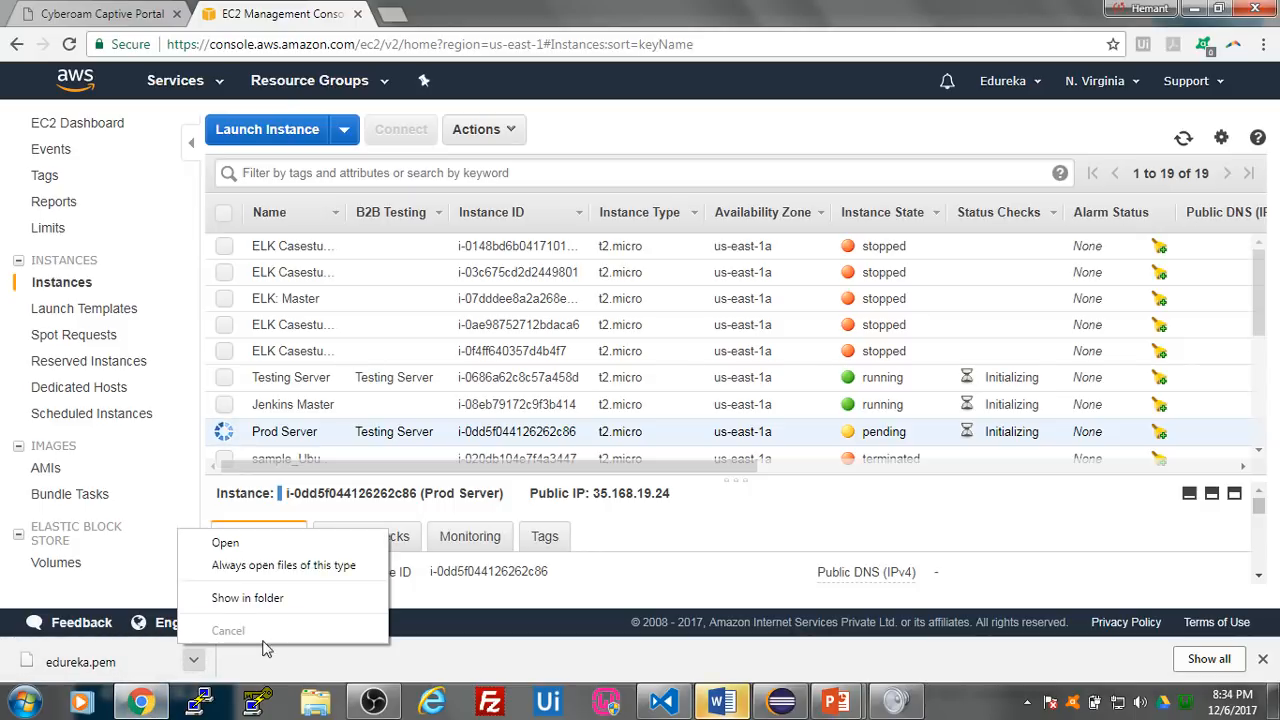
click(291, 662)
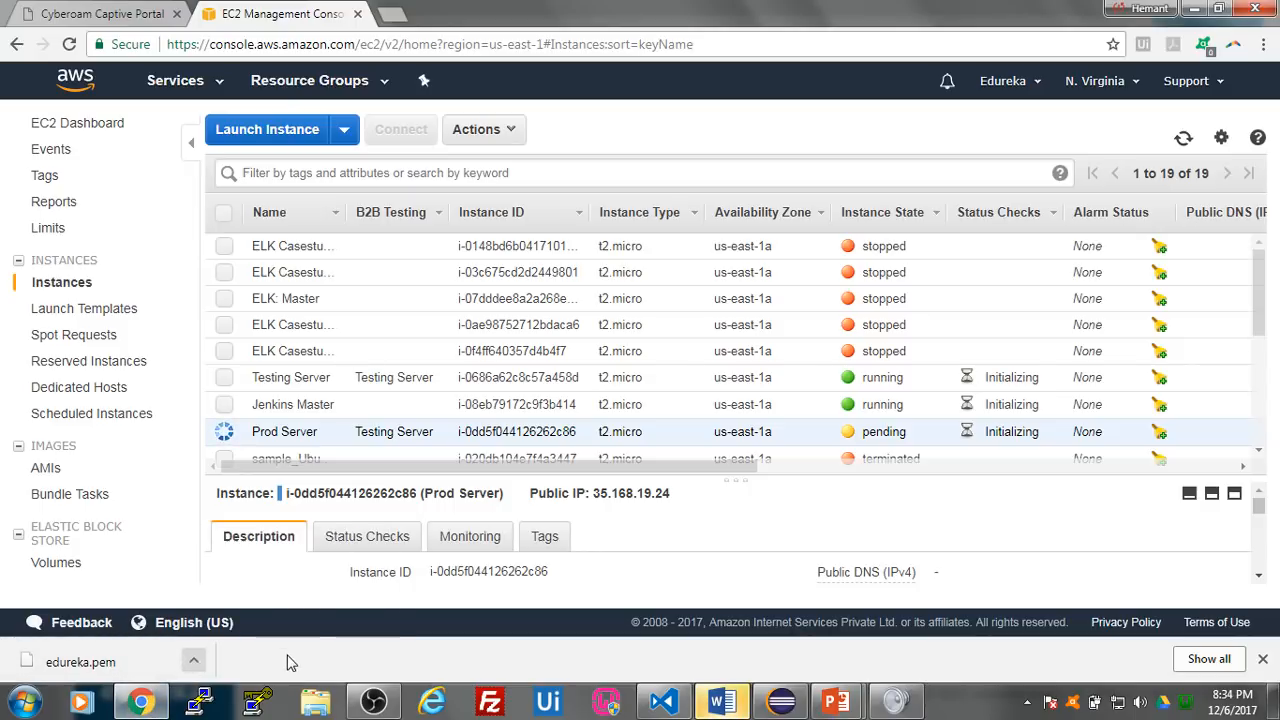
click(194, 661)
click(245, 603)
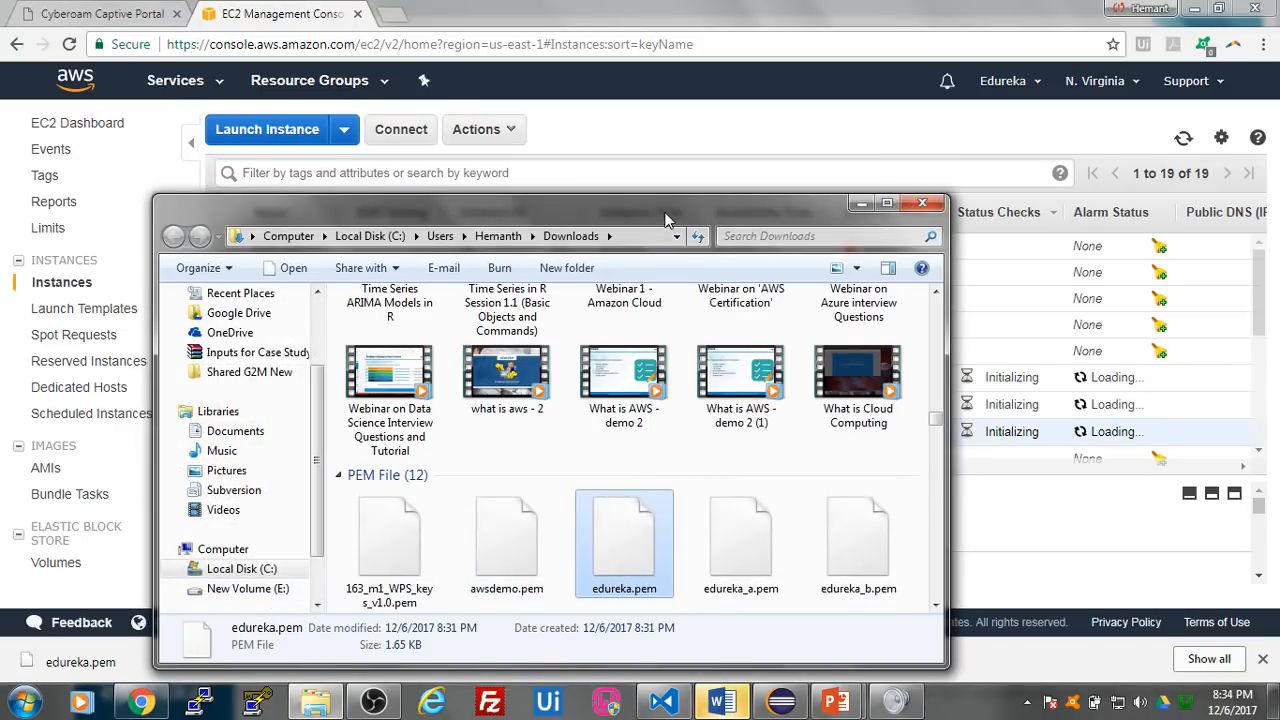
drag(665, 219, 684, 114)
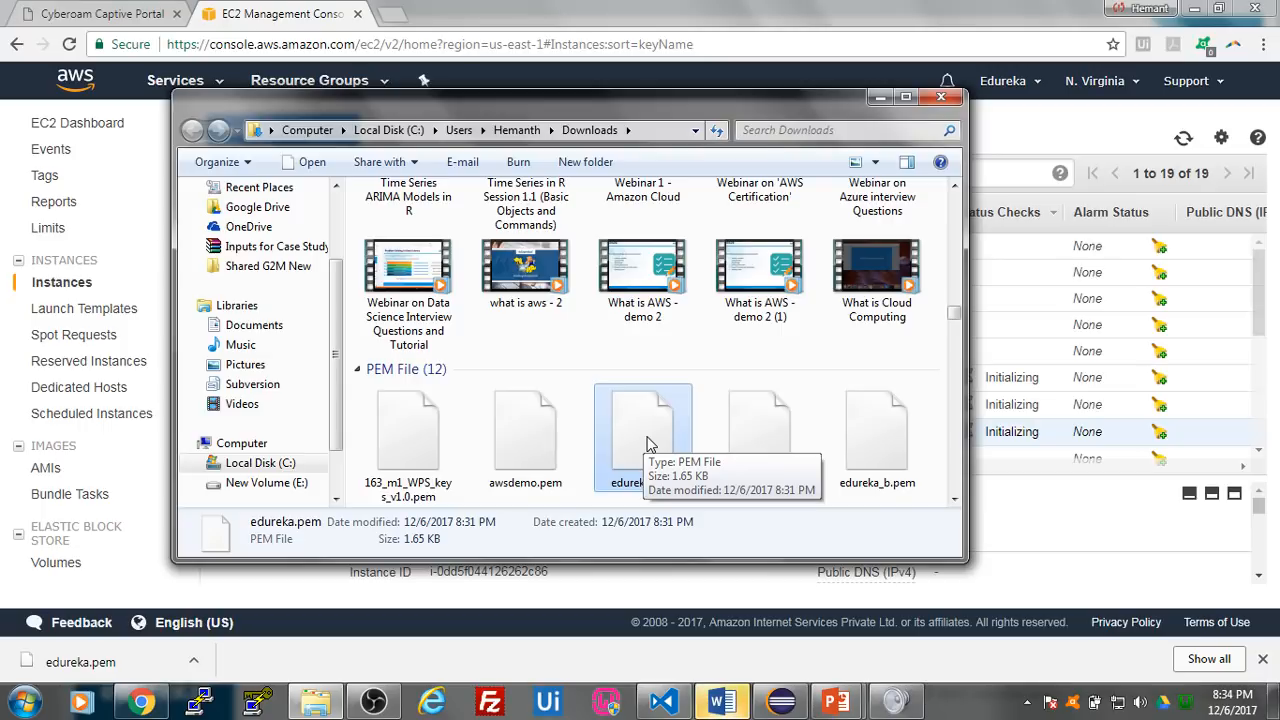
- Launch PuTTY Key Generator, allow puttygen.exe to run, and arrange its window beside the Downloads folder
click(255, 703)
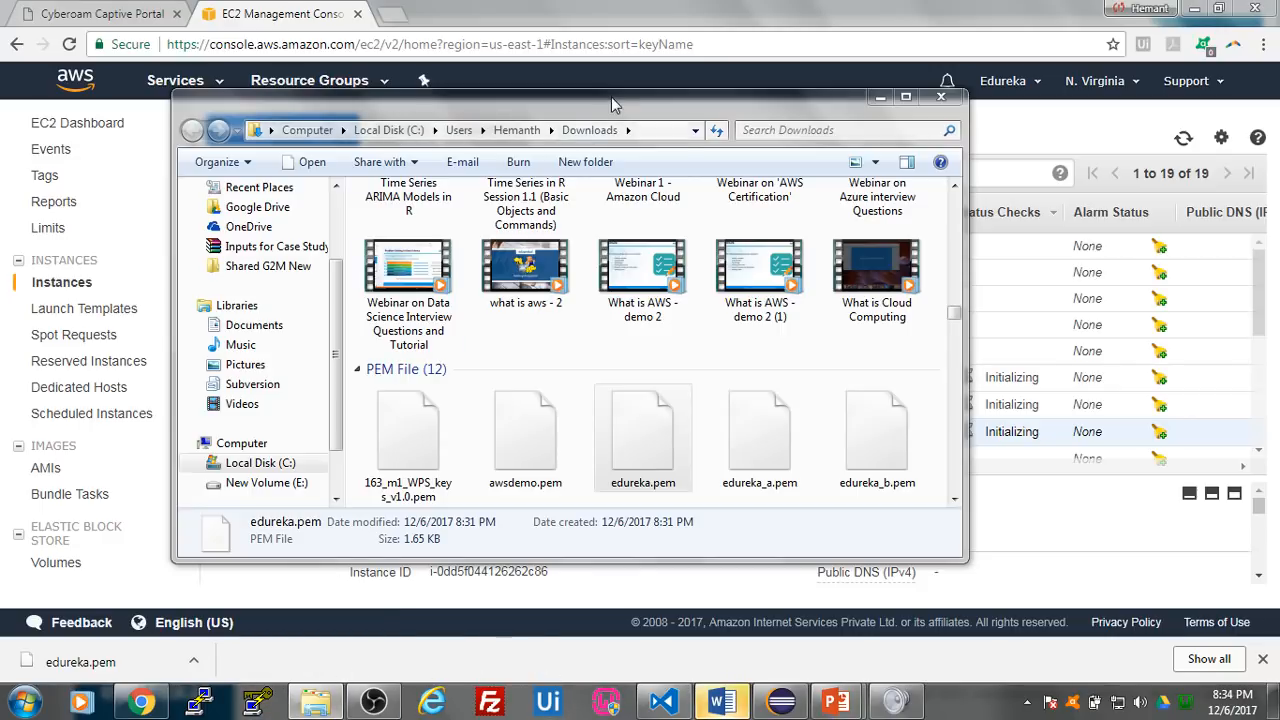
drag(600, 105, 732, 90)
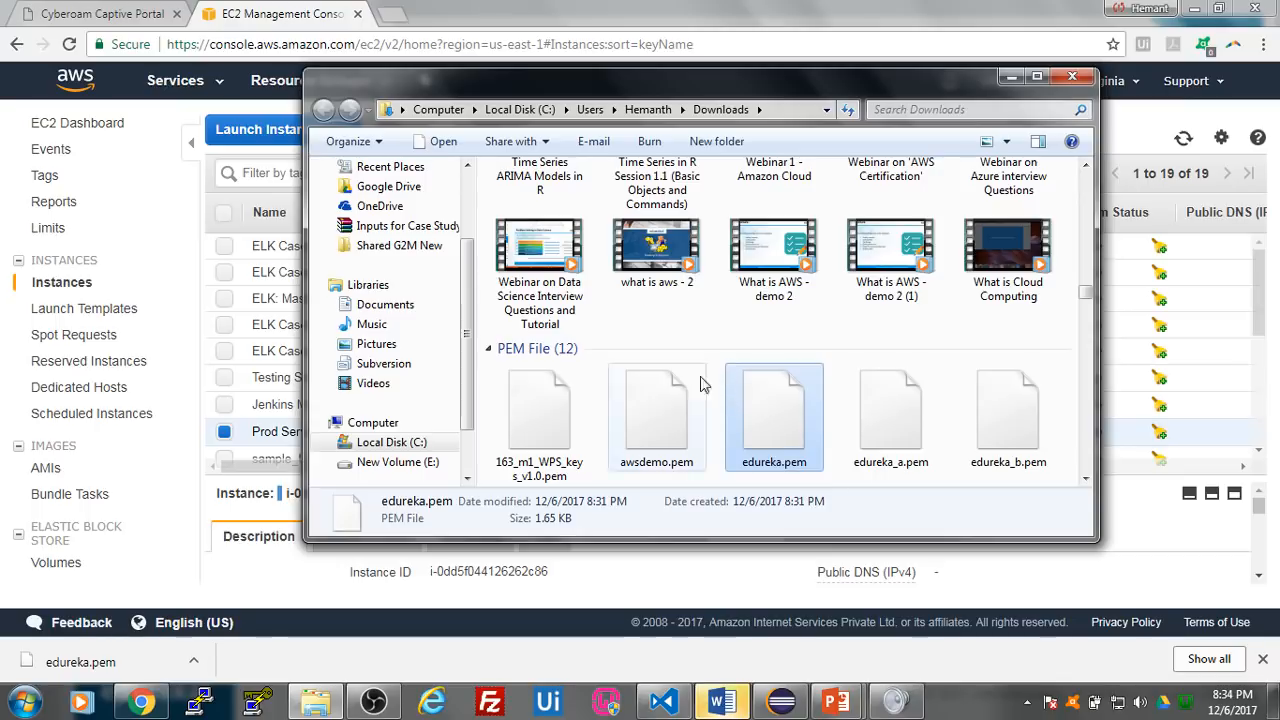
click(258, 703)
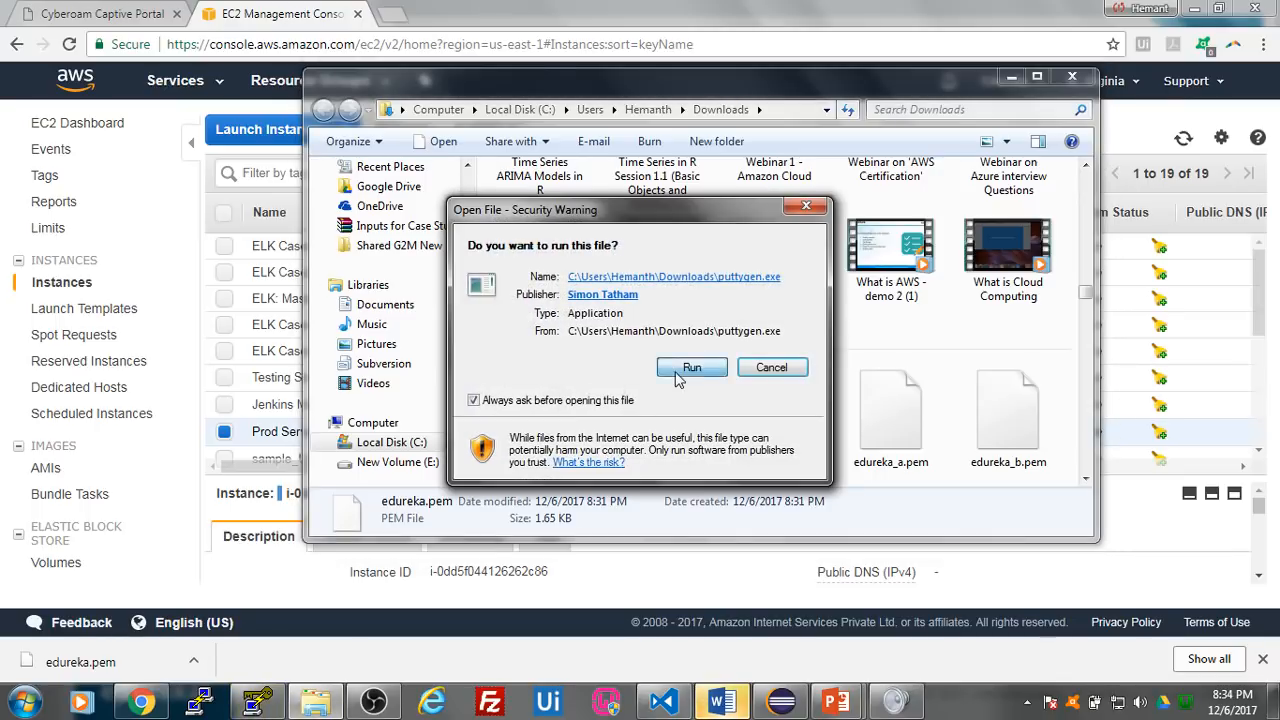
click(690, 368)
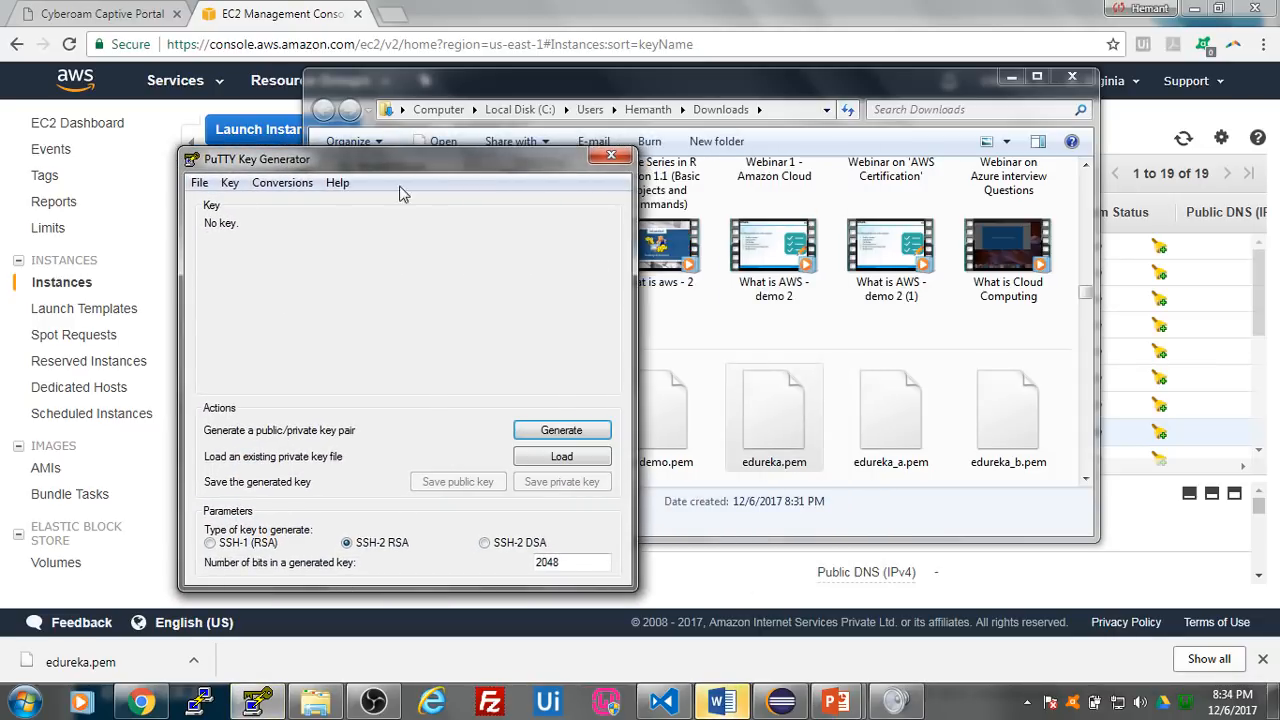
drag(368, 167, 398, 131)
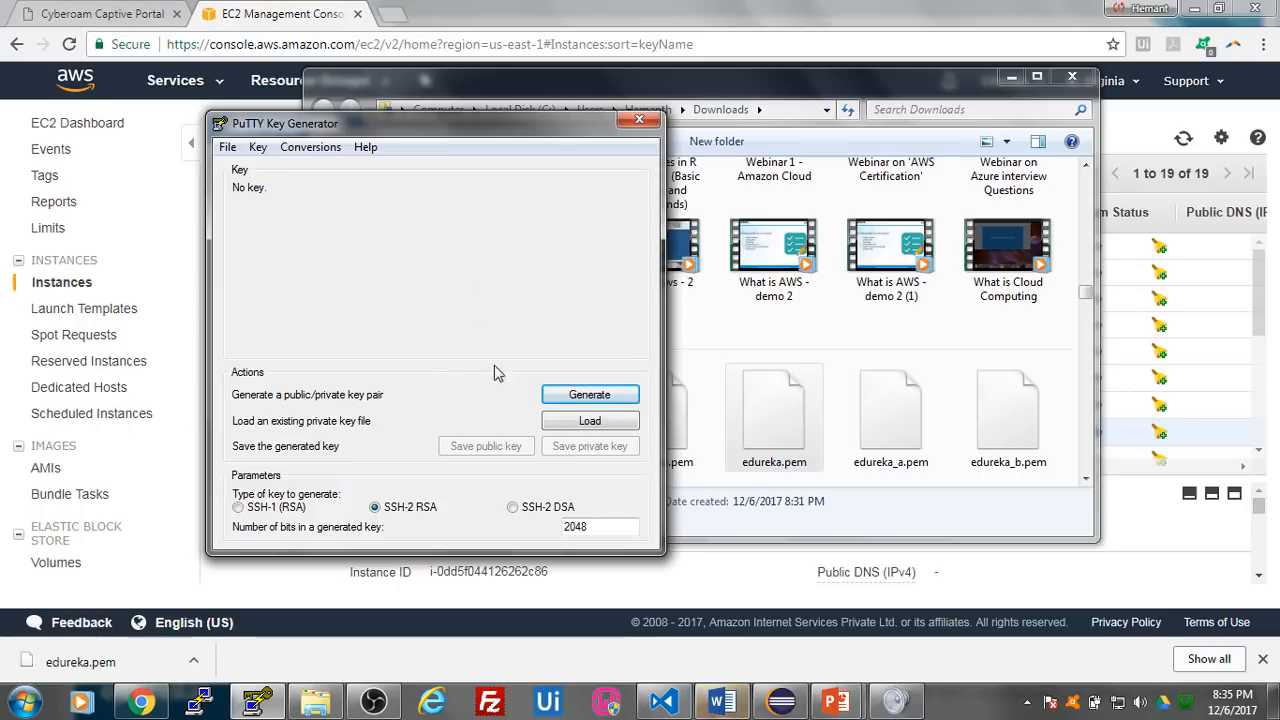
- Load the existing private key edureka.pem from the Downloads folder into the key generator and acknowledge the import notice
click(580, 424)
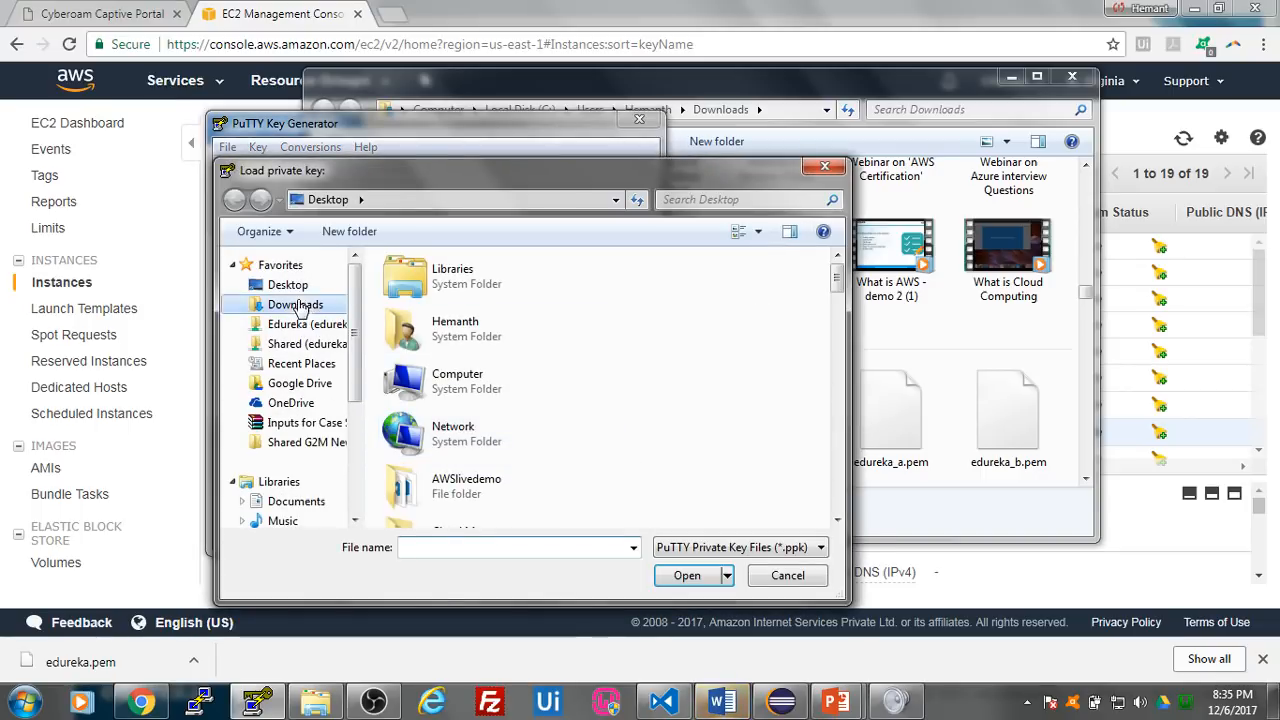
click(296, 305)
click(478, 547)
text(ed)
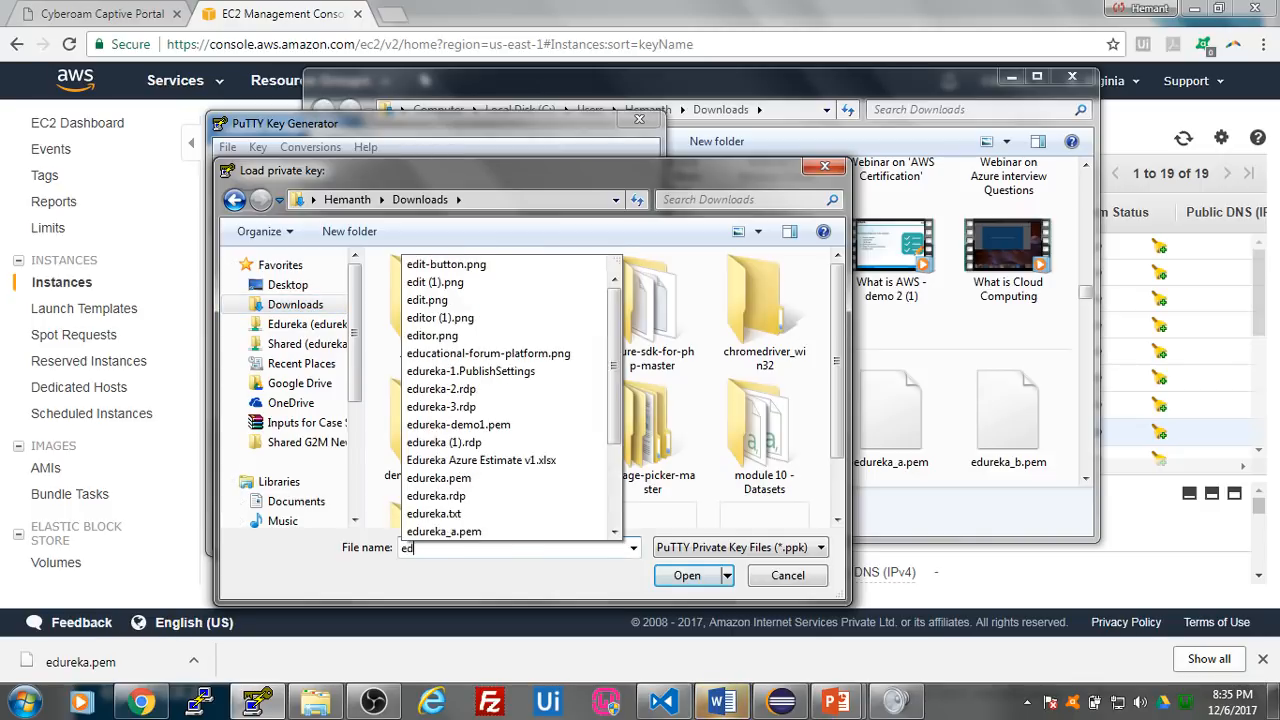
text(ureka)
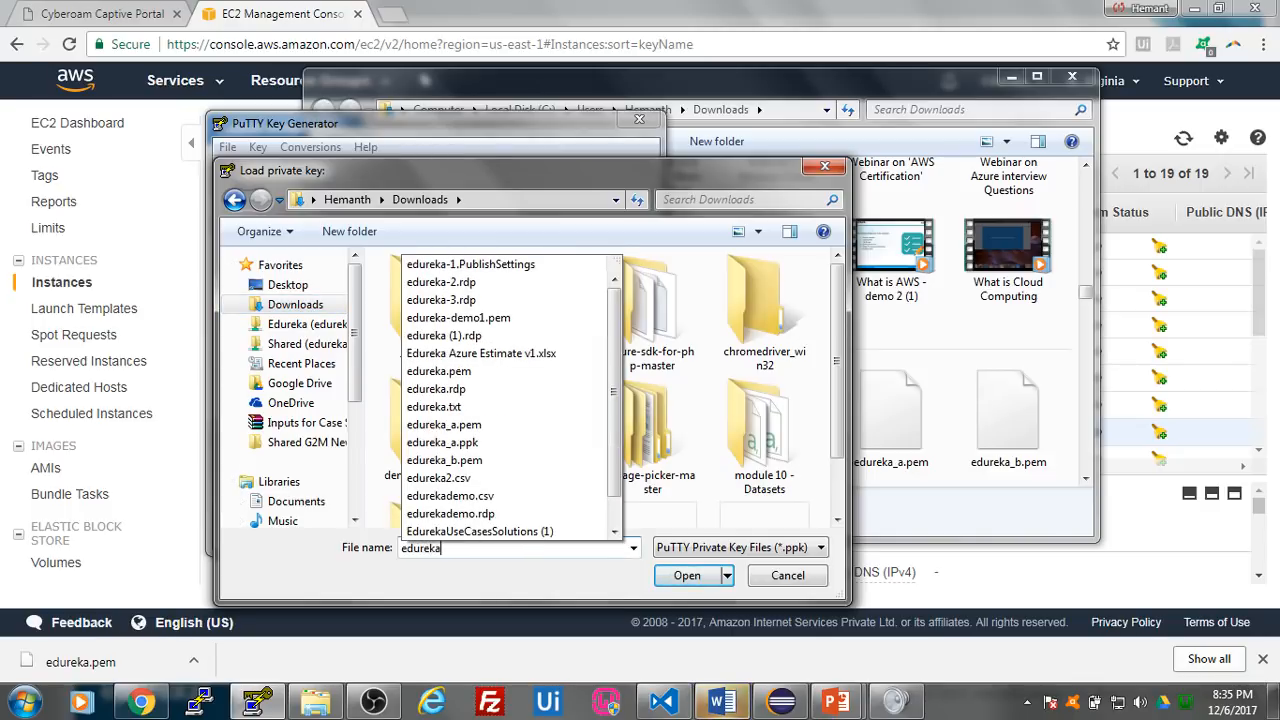
text(.)
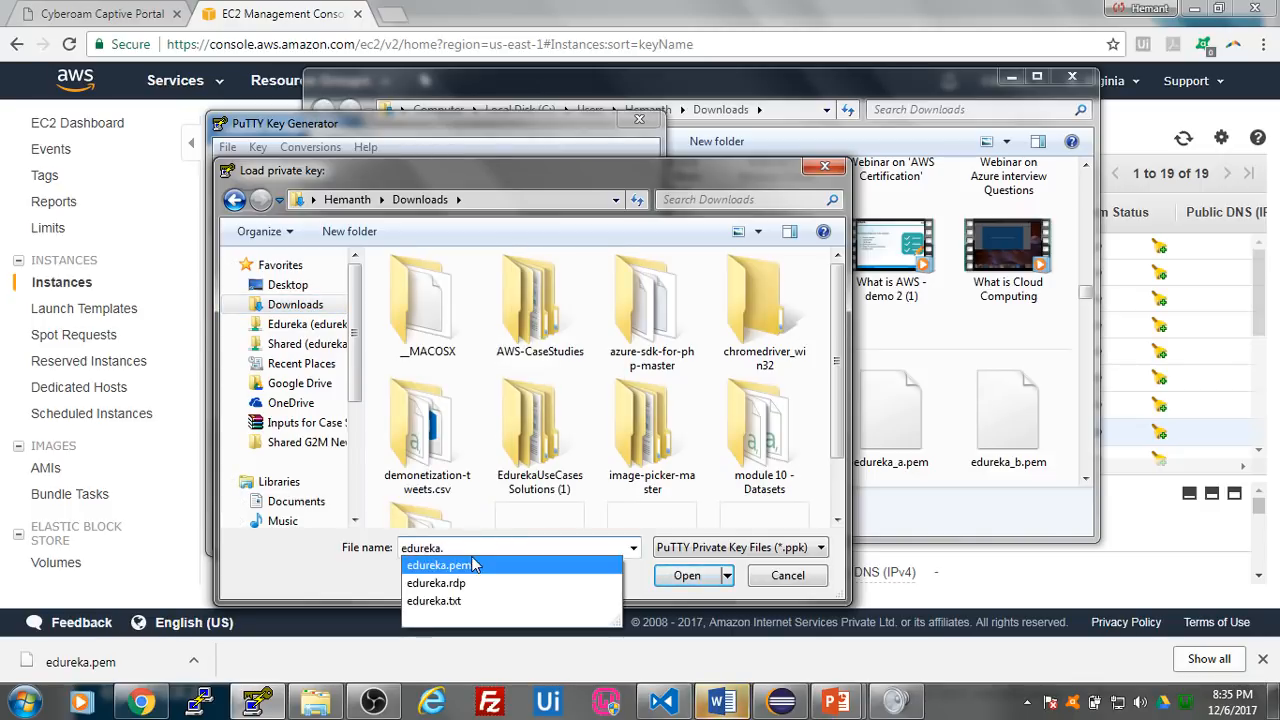
click(476, 566)
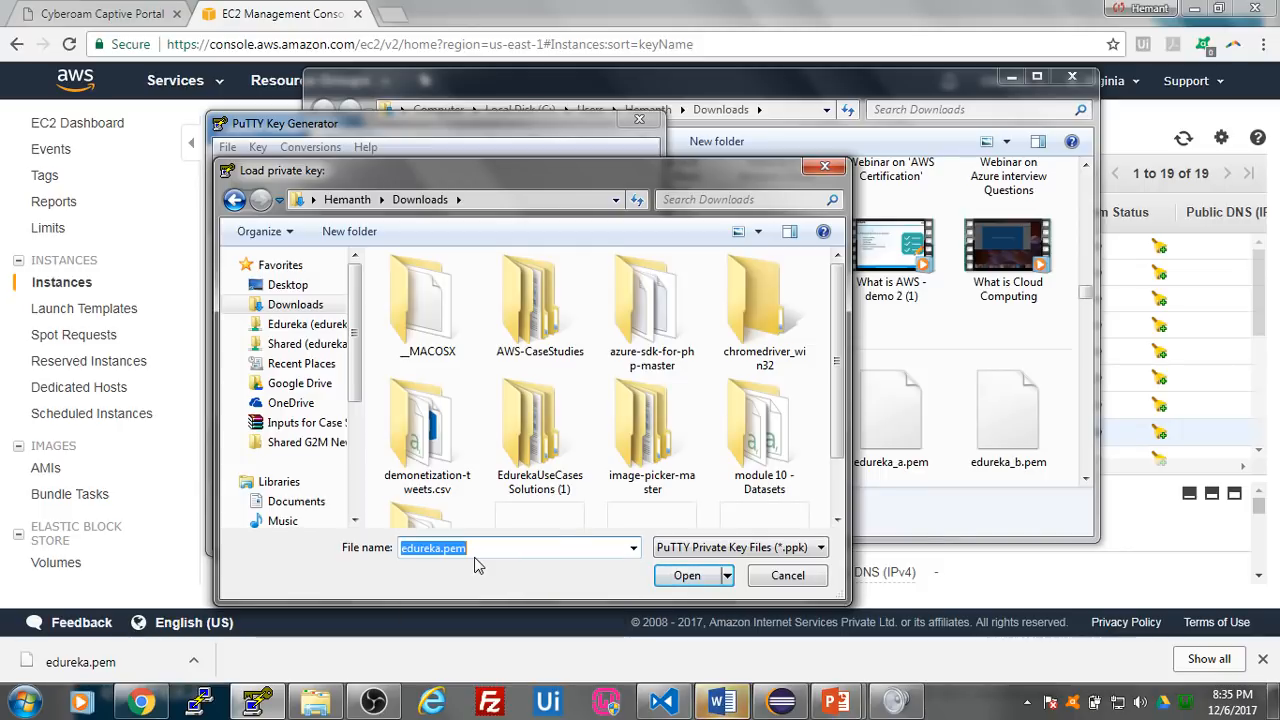
click(686, 578)
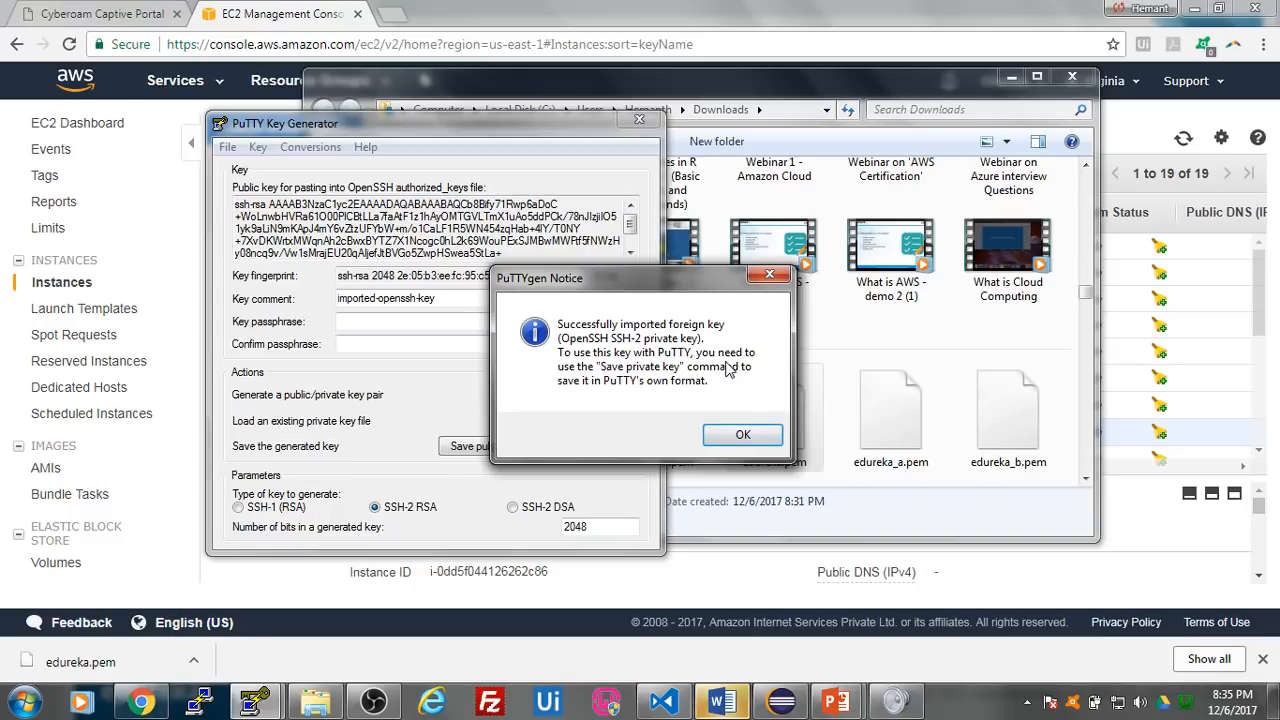
click(742, 435)
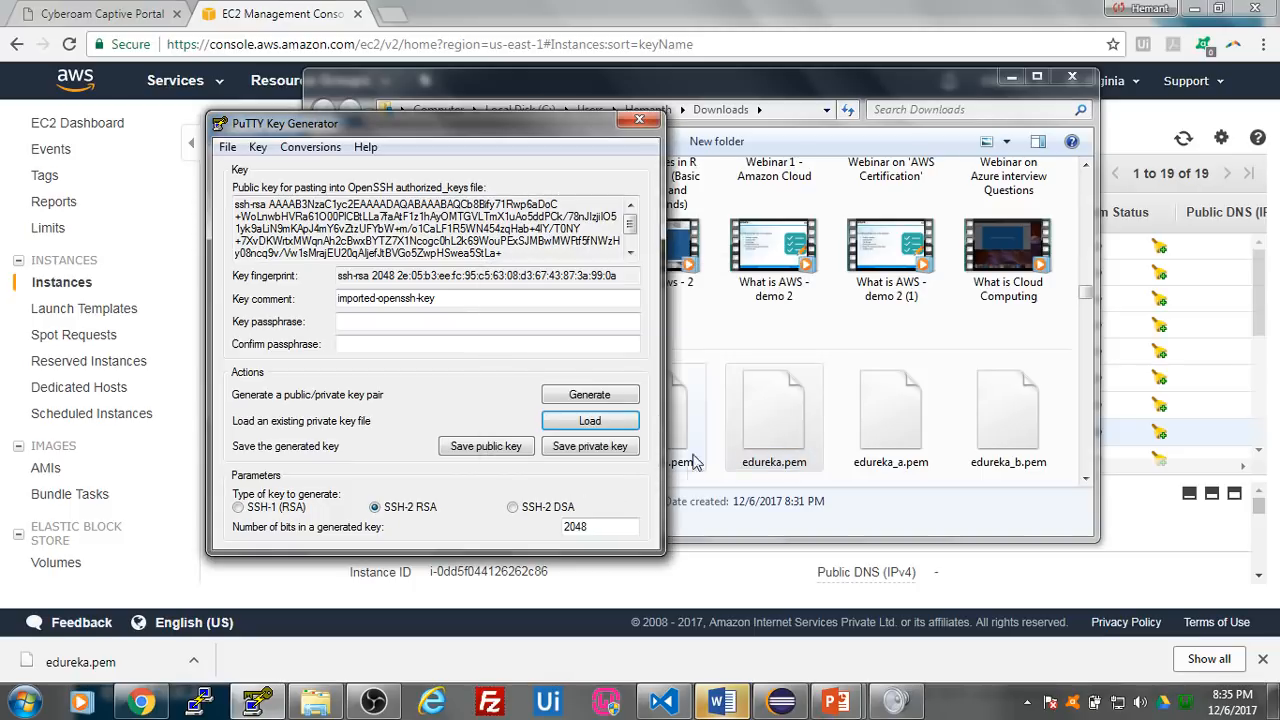
- Save the private key without a passphrase on the Desktop, named with the owner's first name plus _edureka, and close the key generator
click(592, 447)
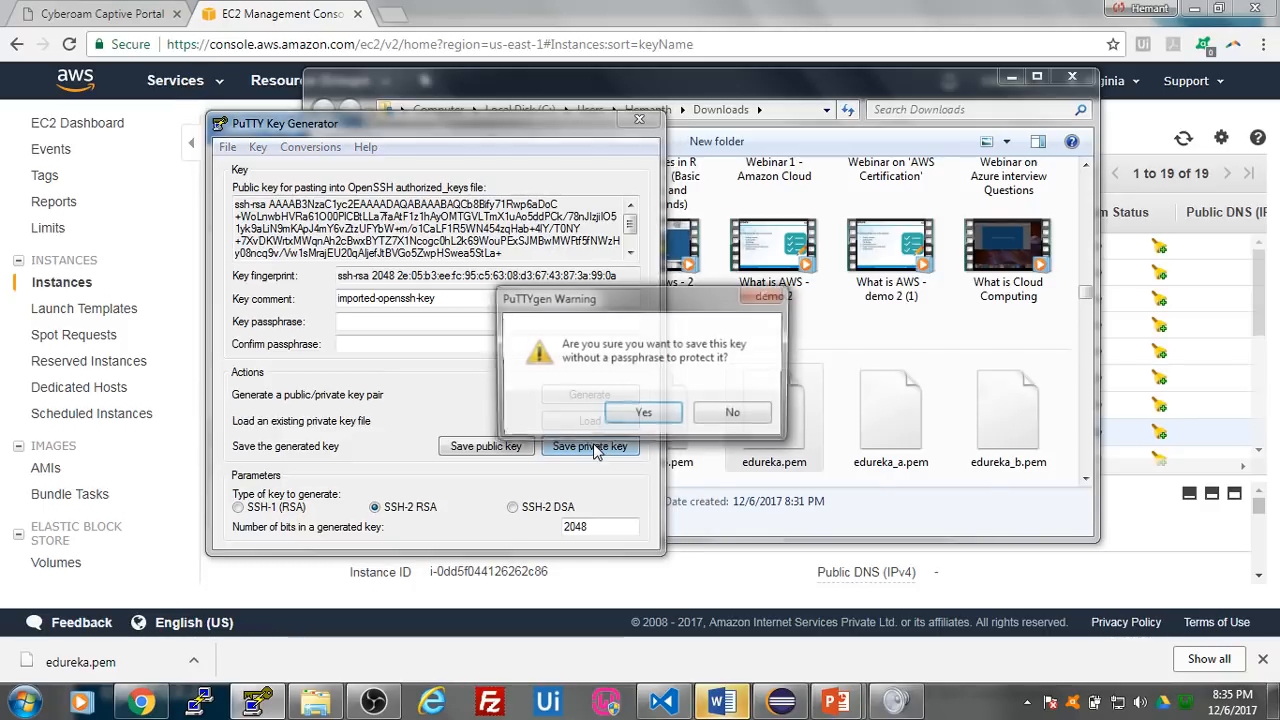
click(642, 414)
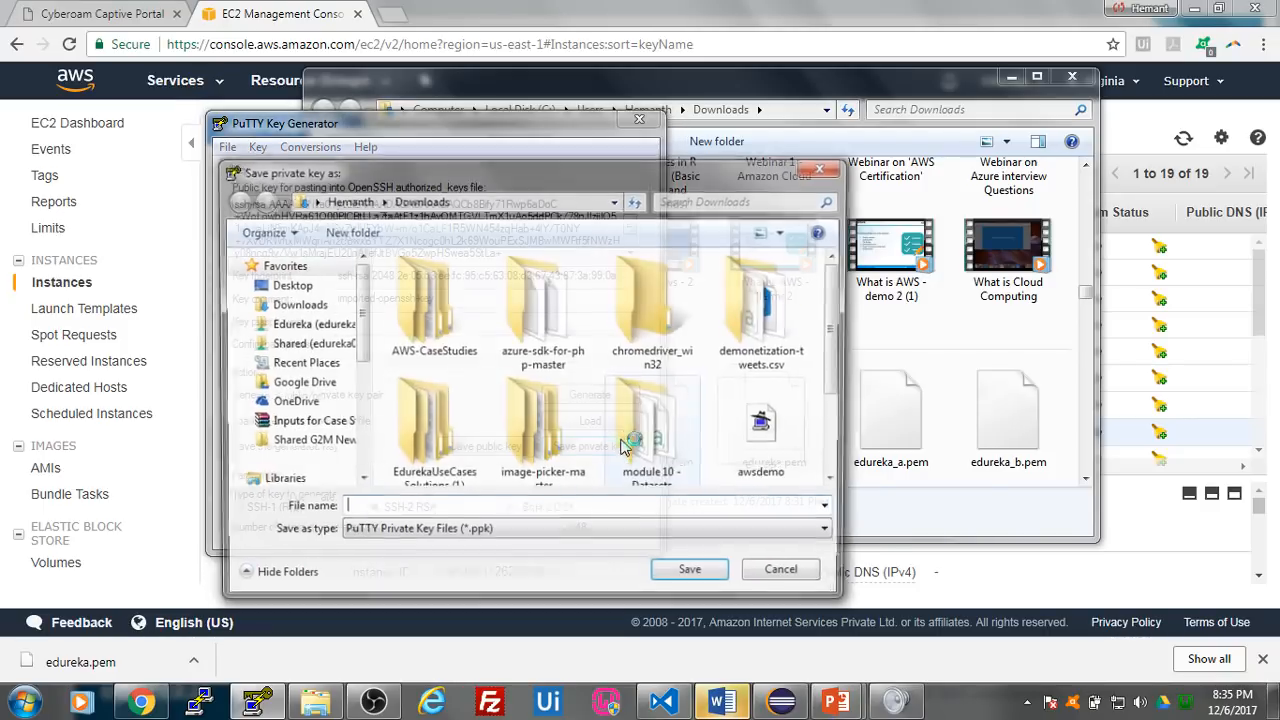
click(307, 288)
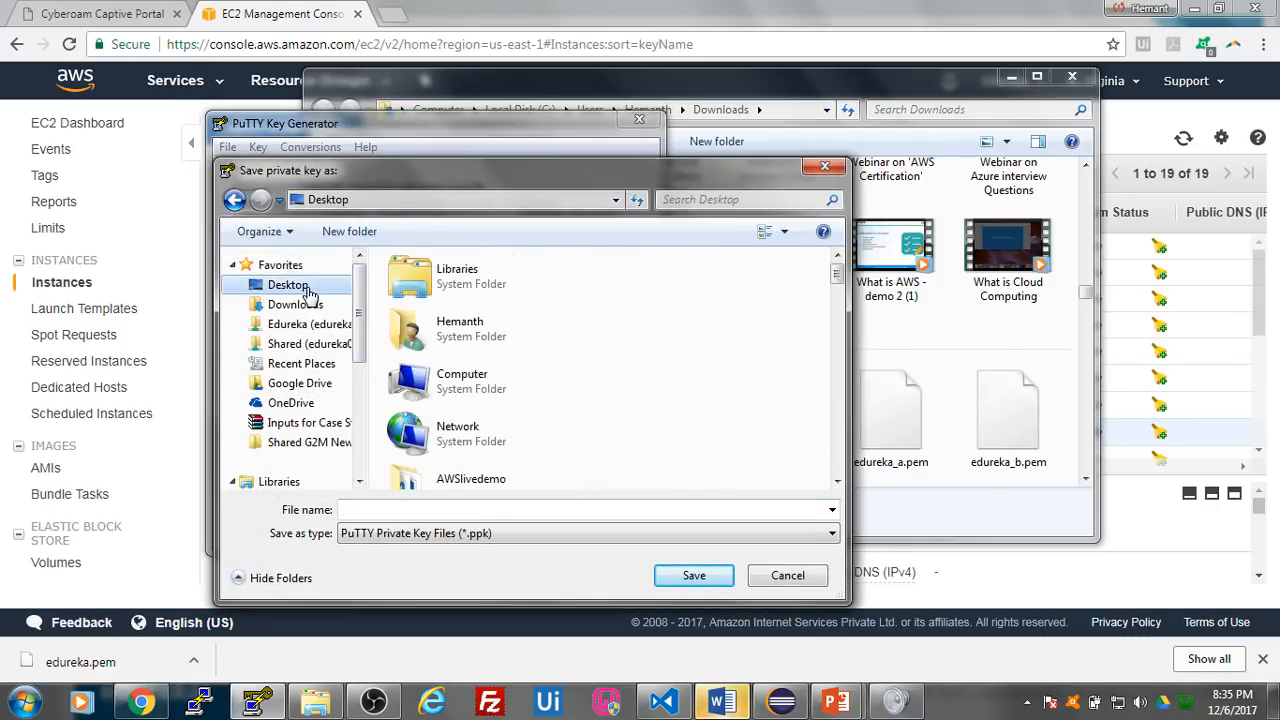
click(437, 510)
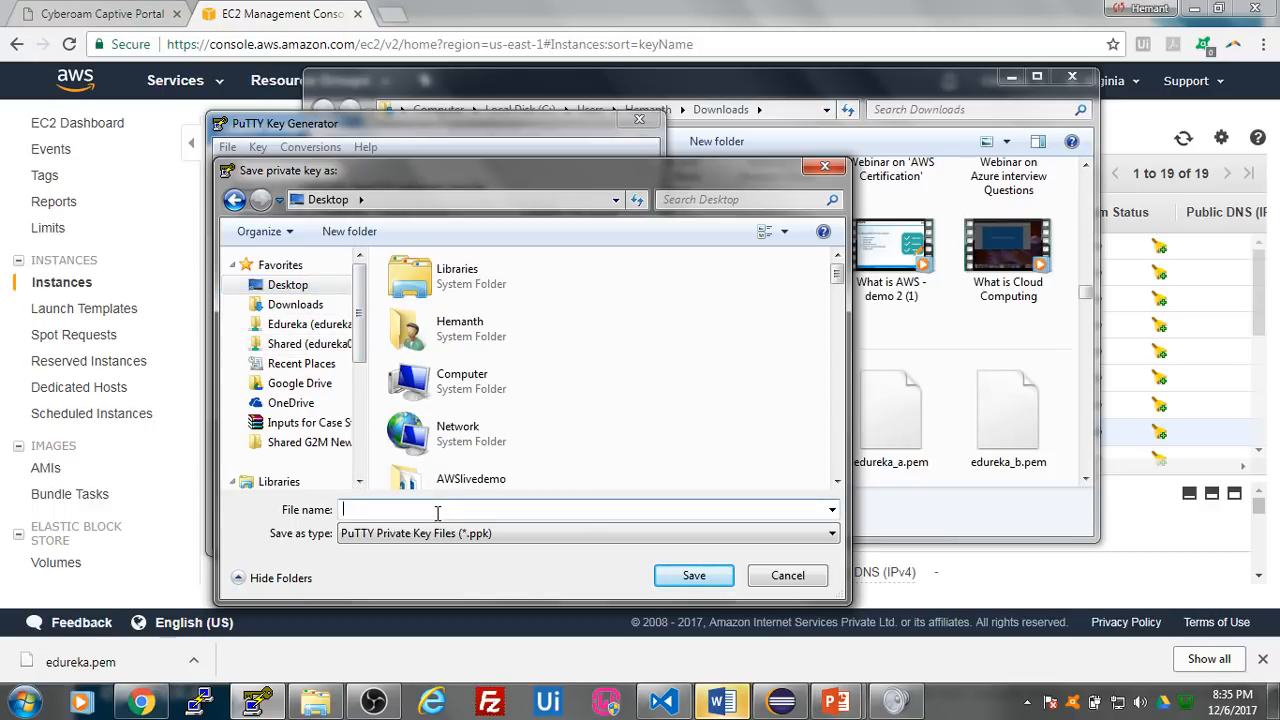
text(h)
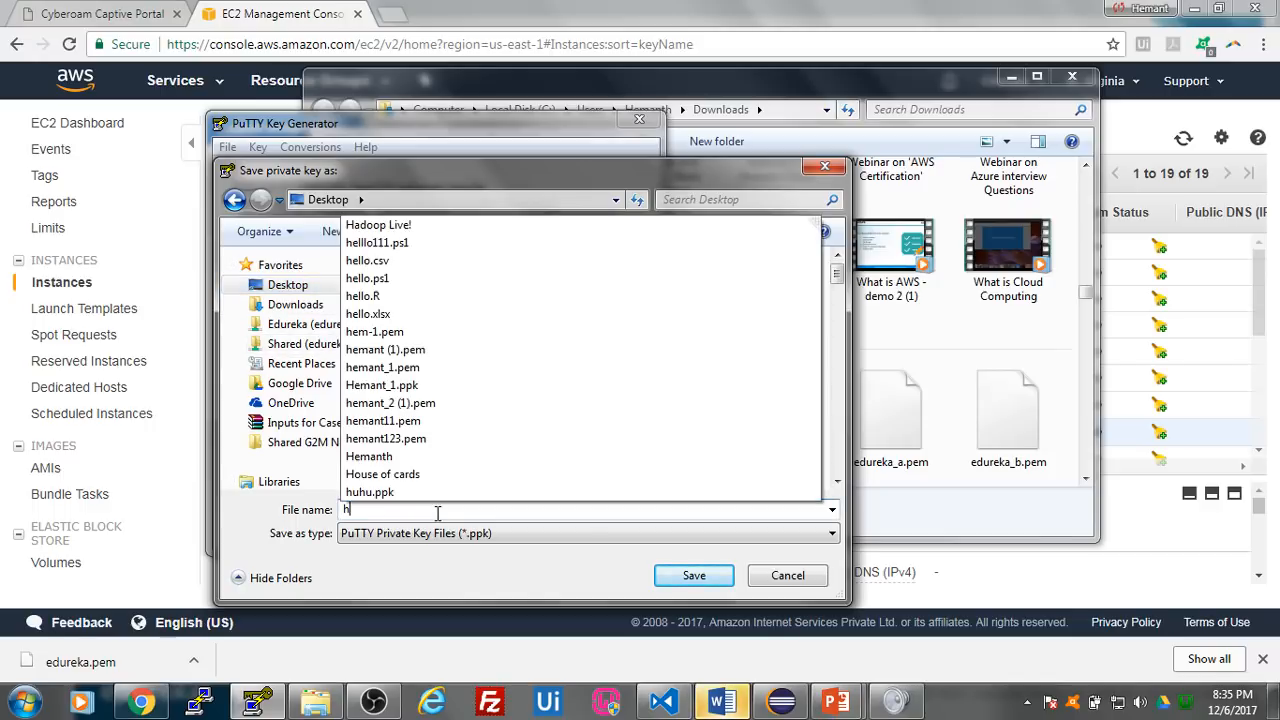
text(emant_edureka)
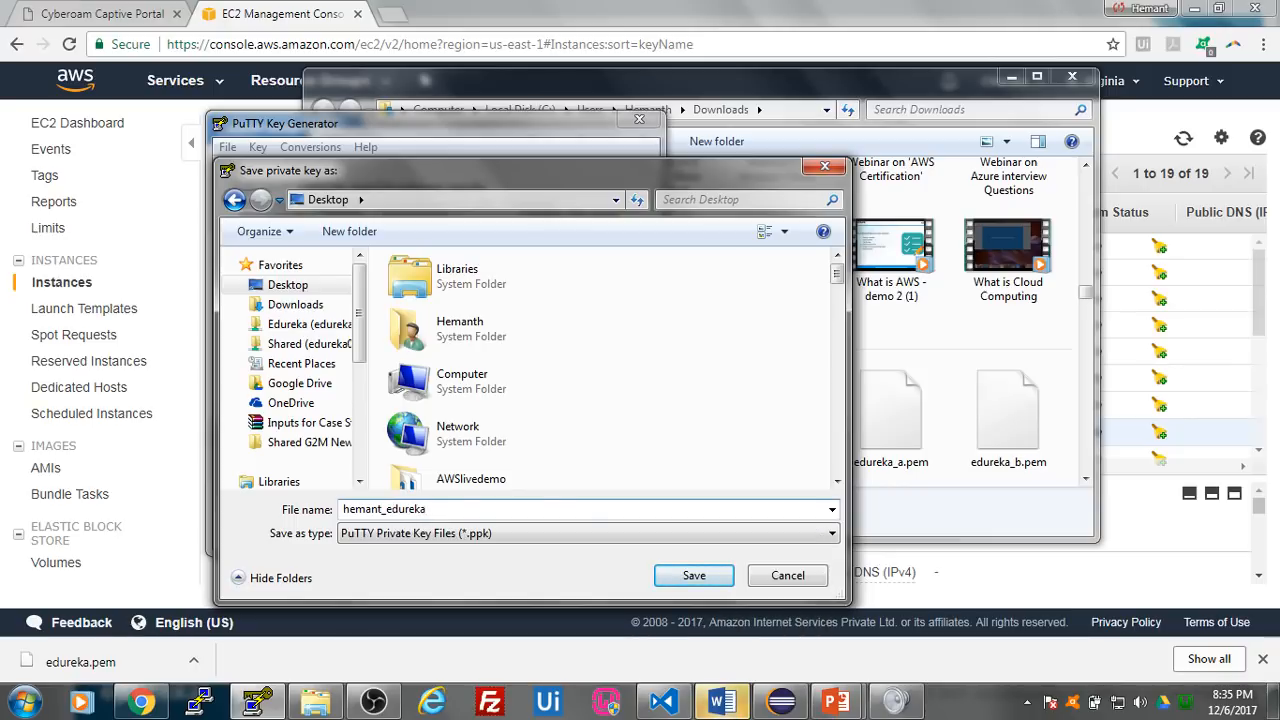
click(694, 576)
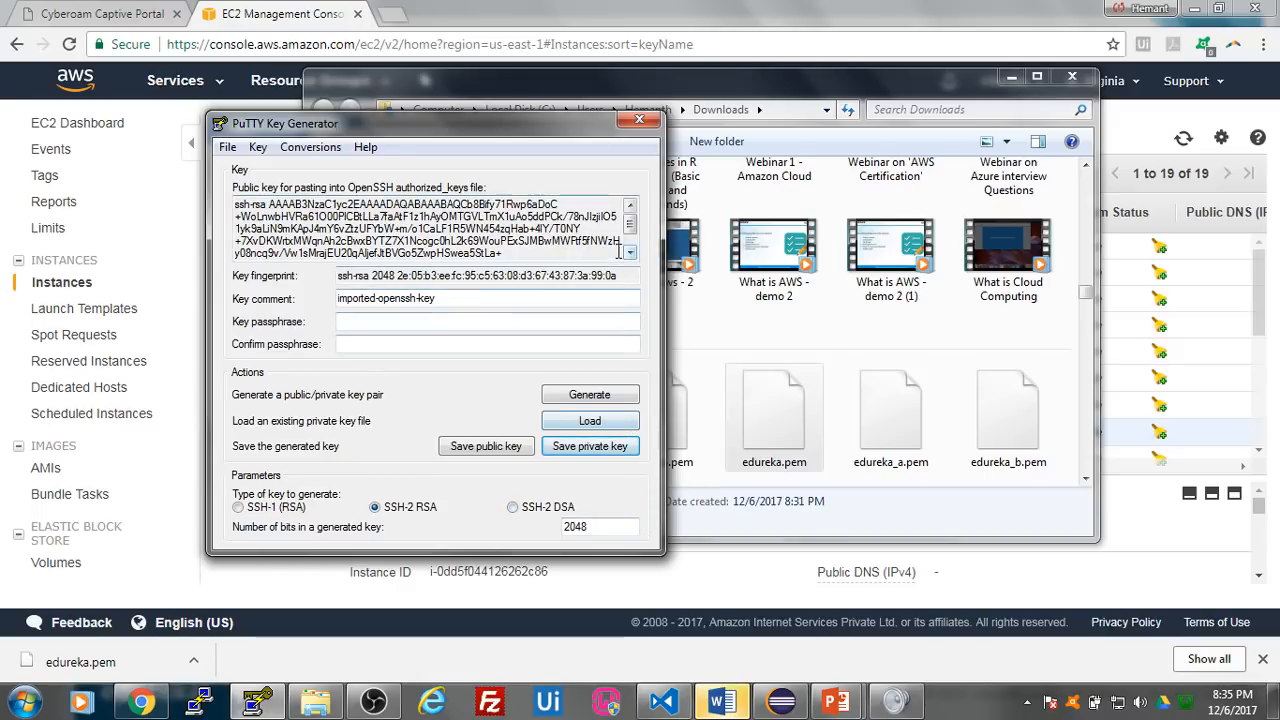
click(640, 121)
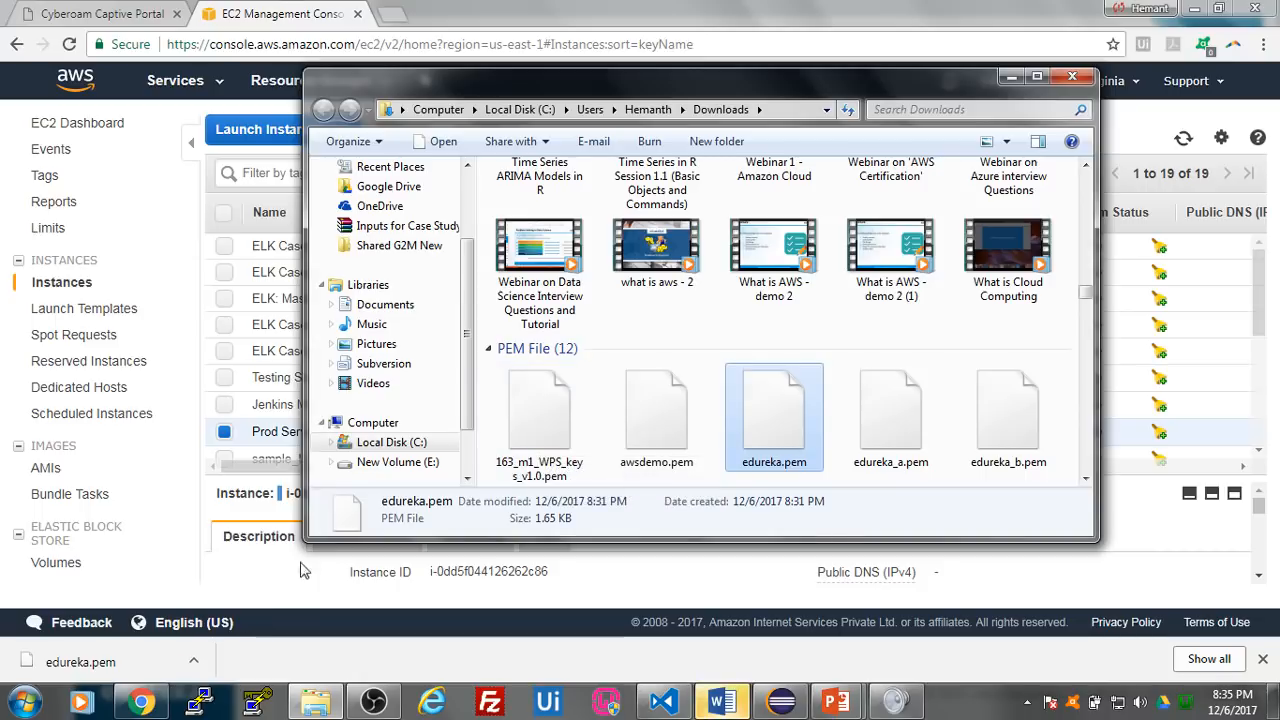
- Launch PuTTY, move its configuration window higher, and close the Downloads folder window
click(201, 703)
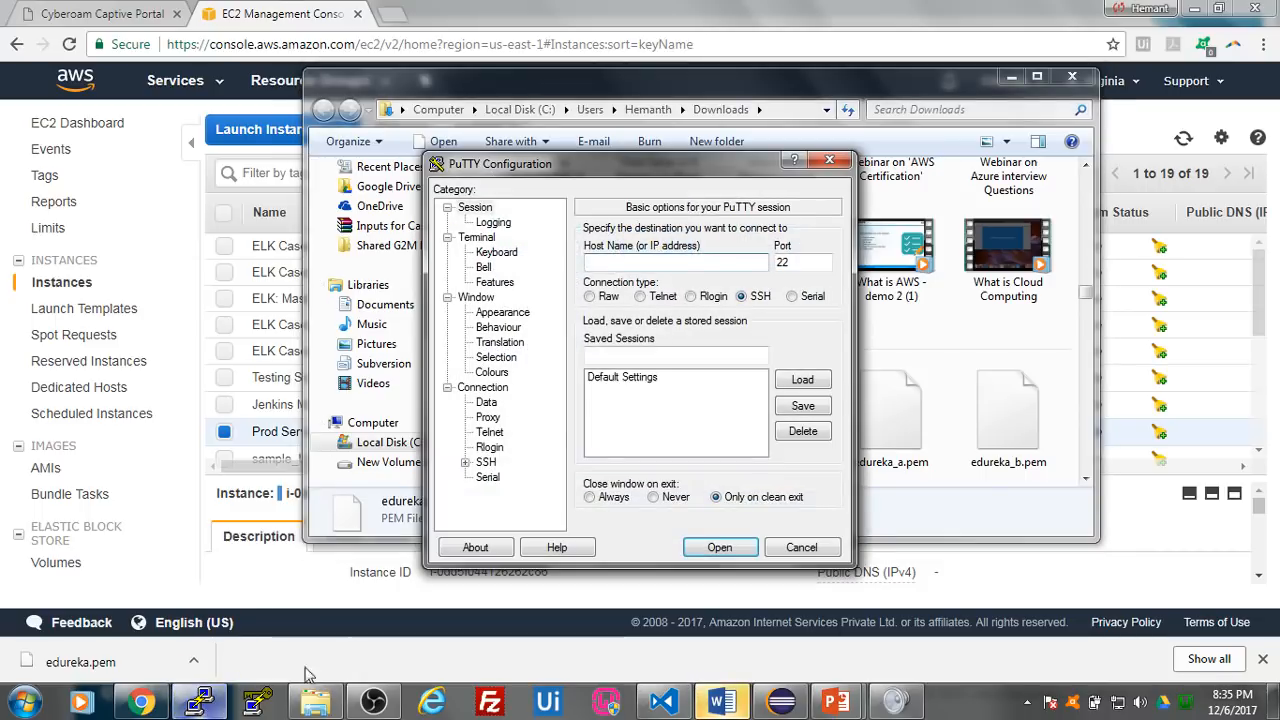
drag(639, 166, 628, 102)
click(1068, 78)
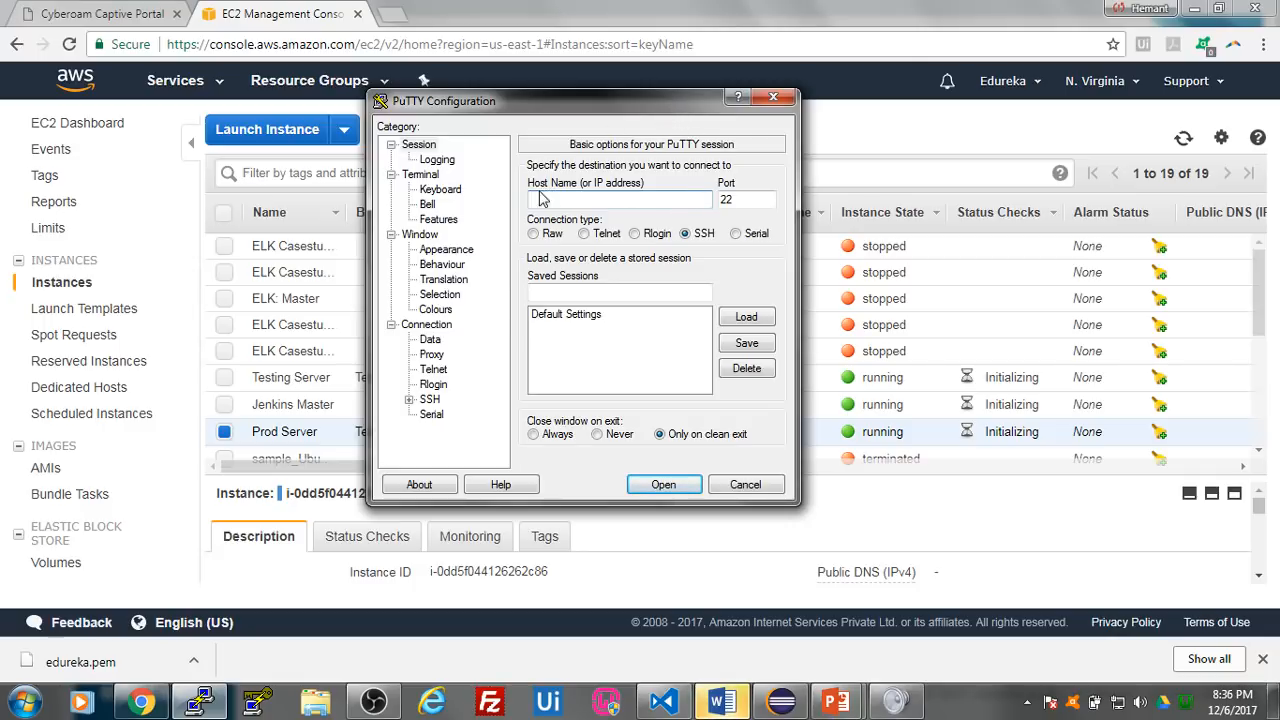
- Set the newly saved _edureka.ppk file on the Desktop as the SSH authentication private key and return to the session settings
double_click(437, 399)
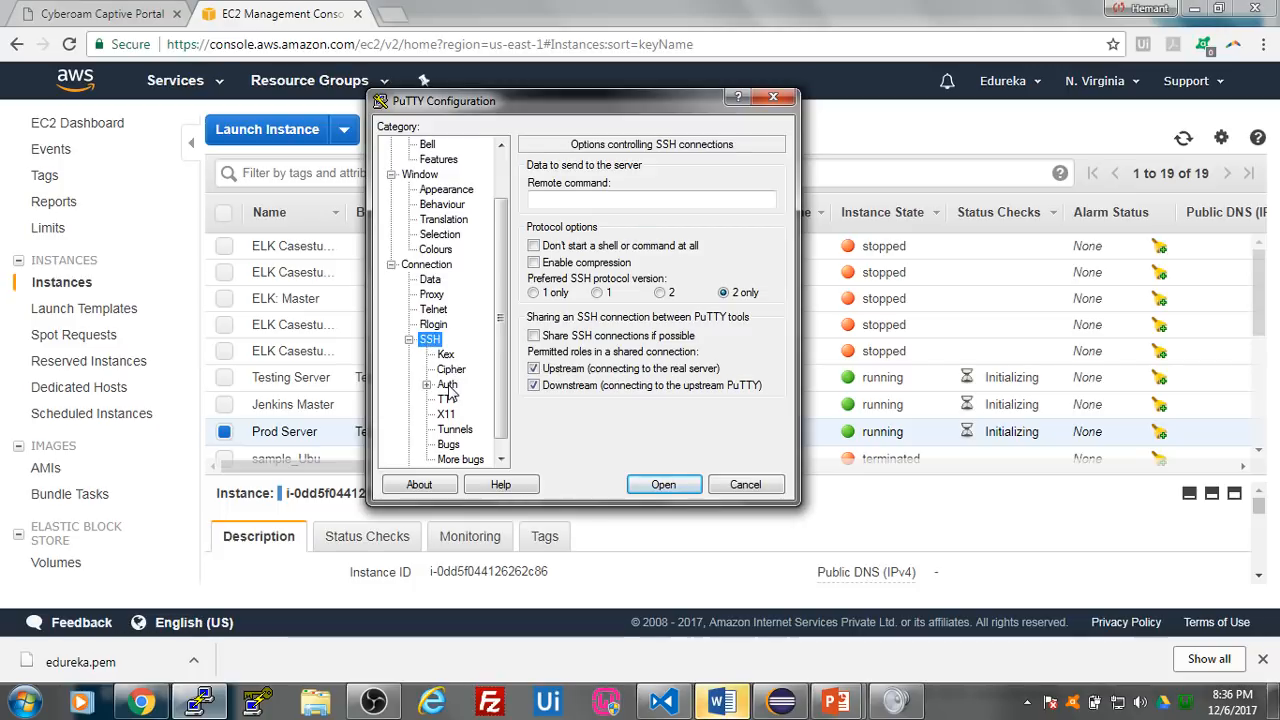
click(447, 384)
click(744, 358)
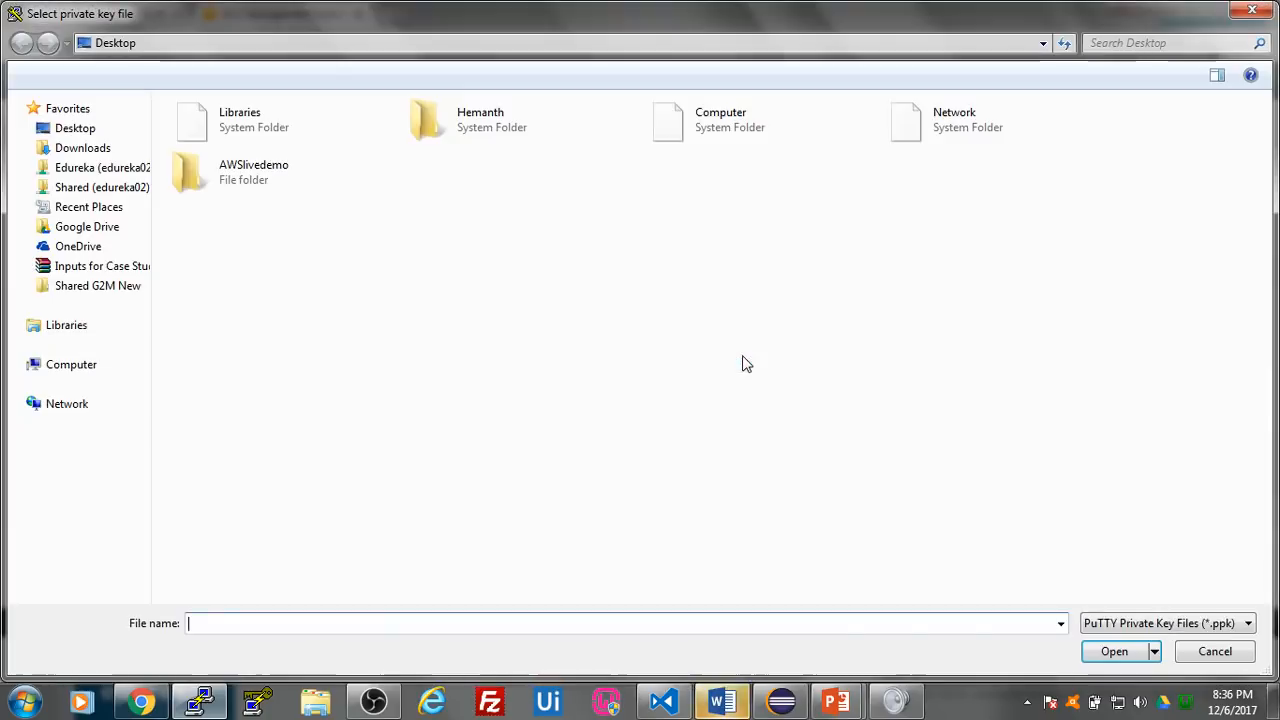
click(72, 128)
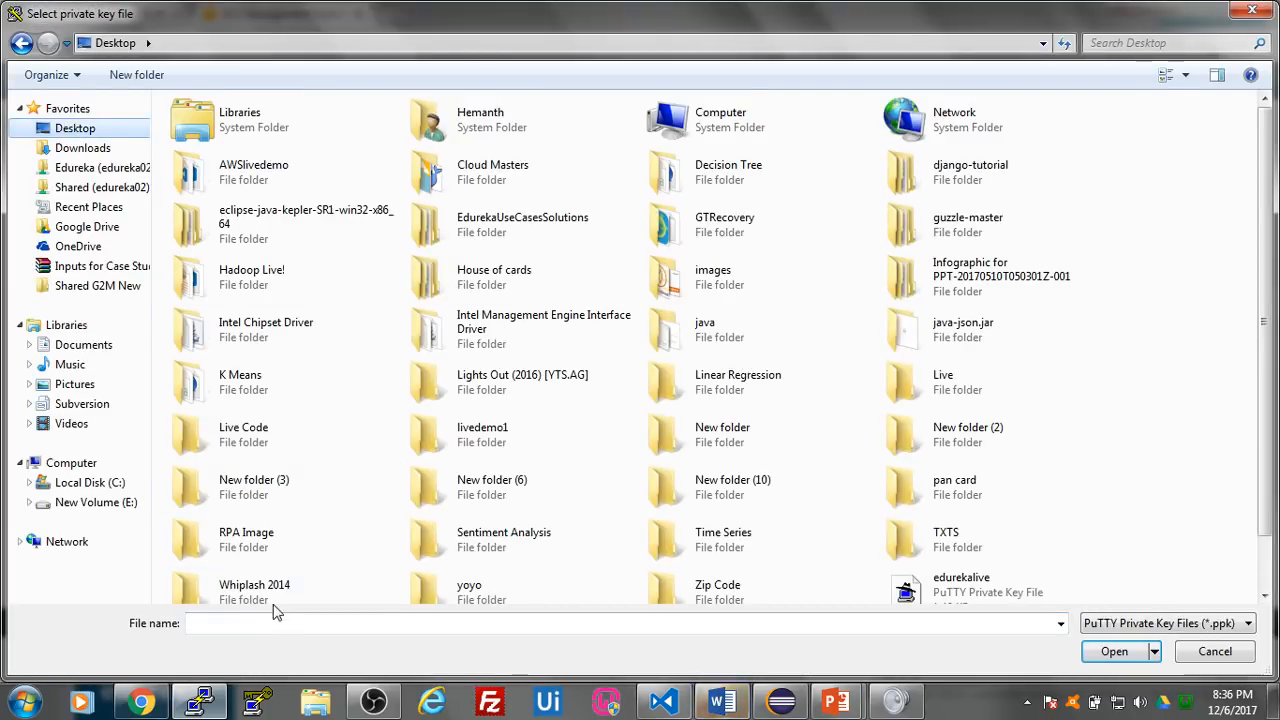
click(253, 626)
text(hemant)
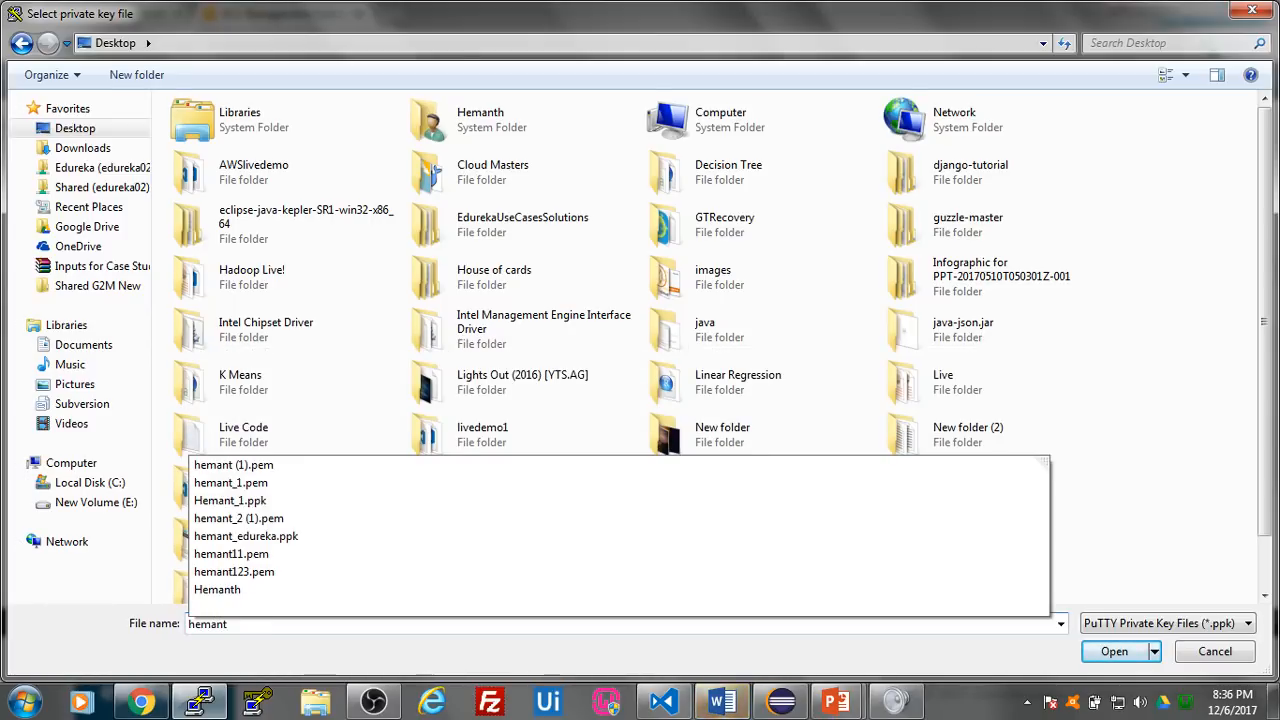
text(_edureka)
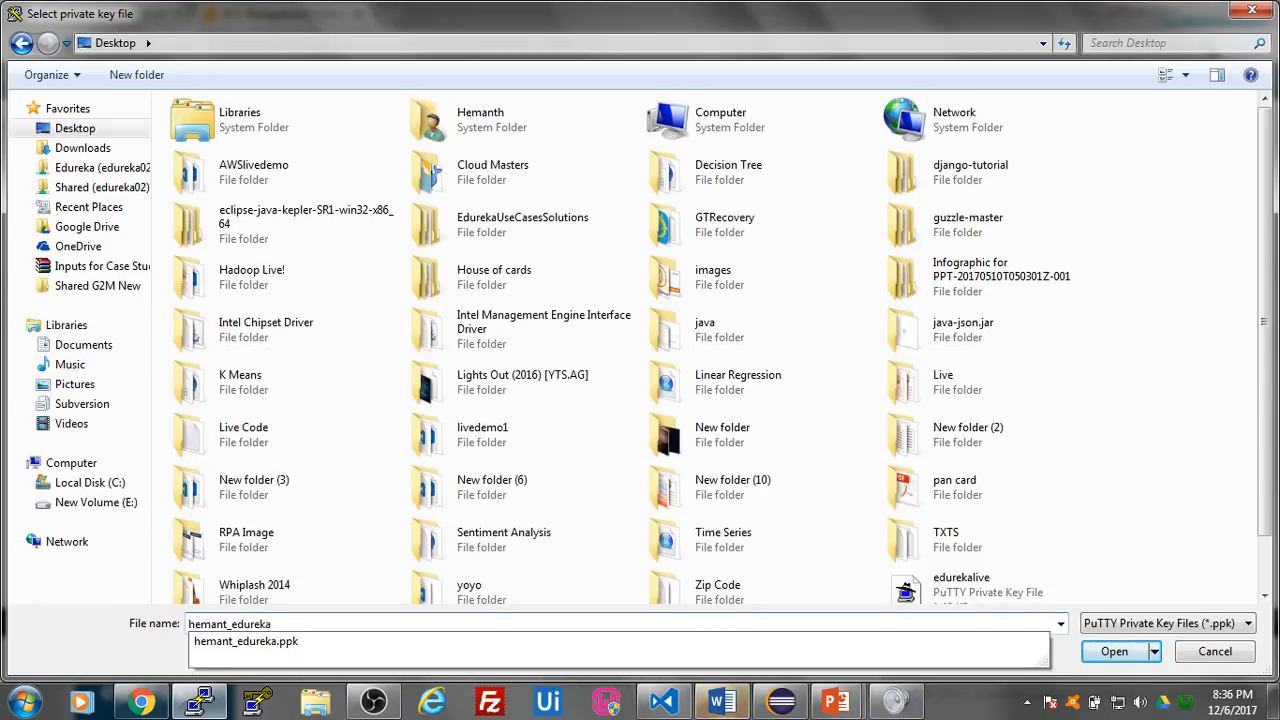
click(283, 648)
click(1105, 652)
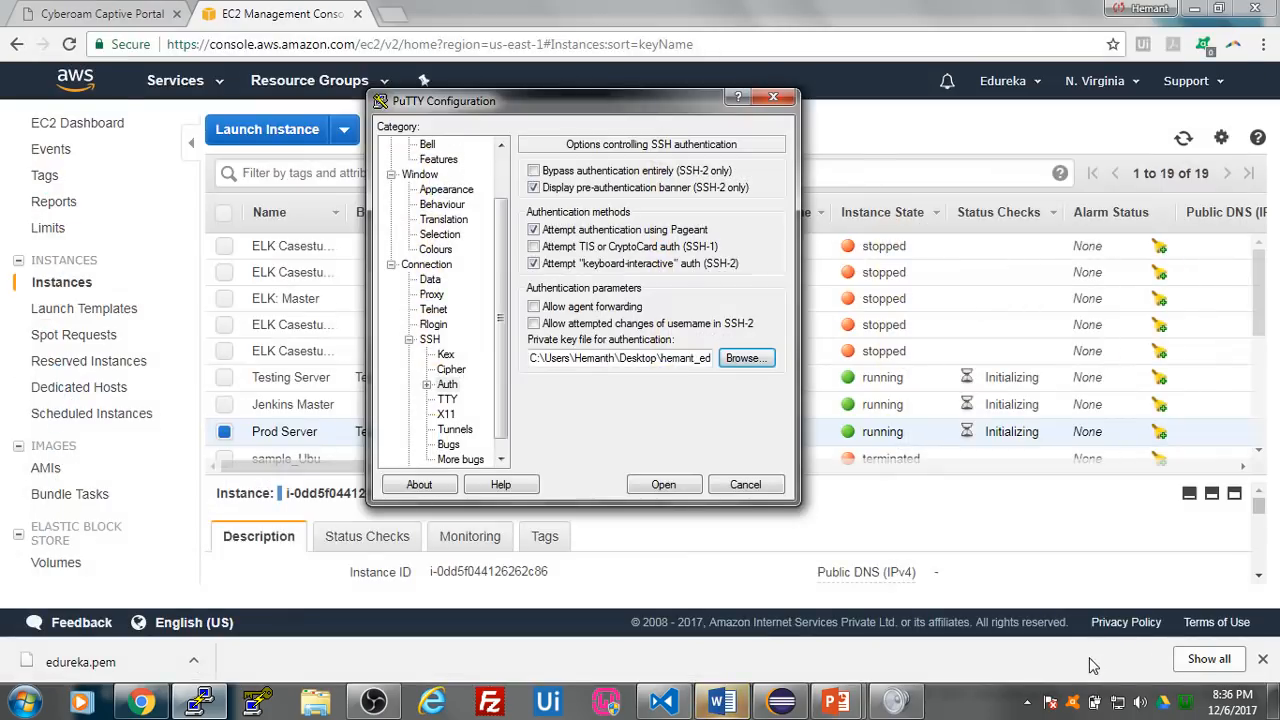
drag(505, 279, 505, 204)
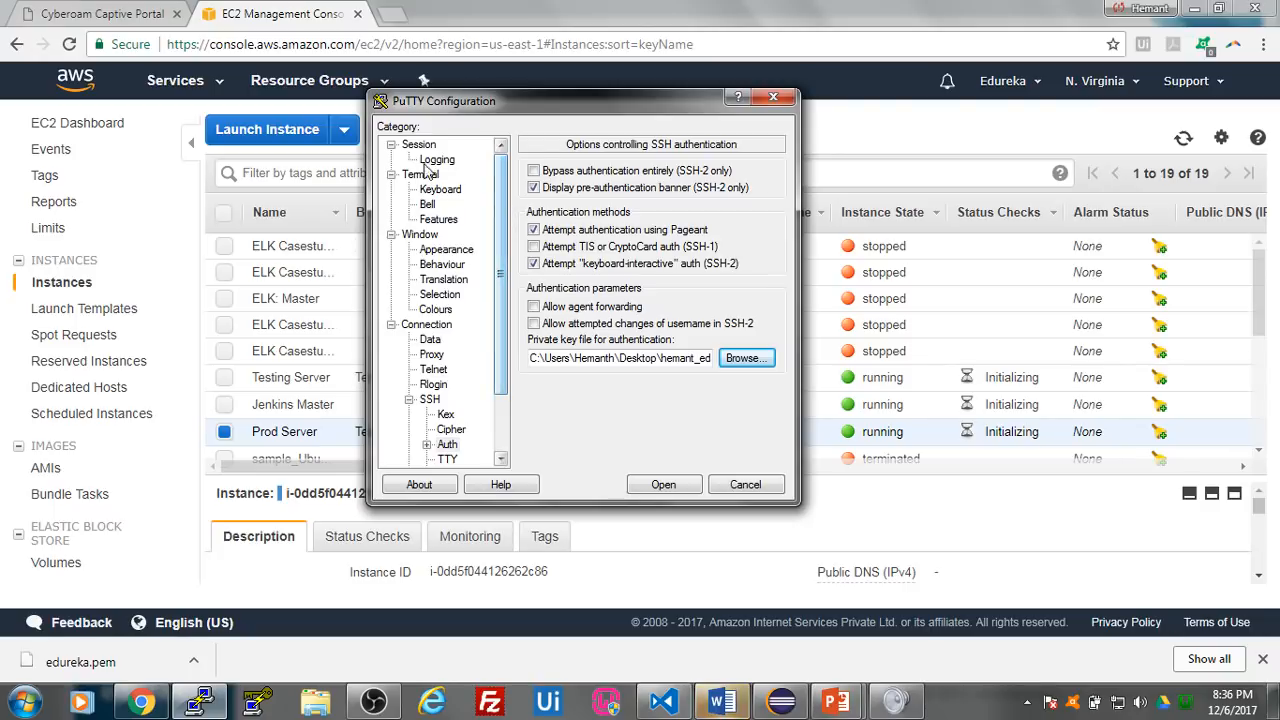
click(418, 144)
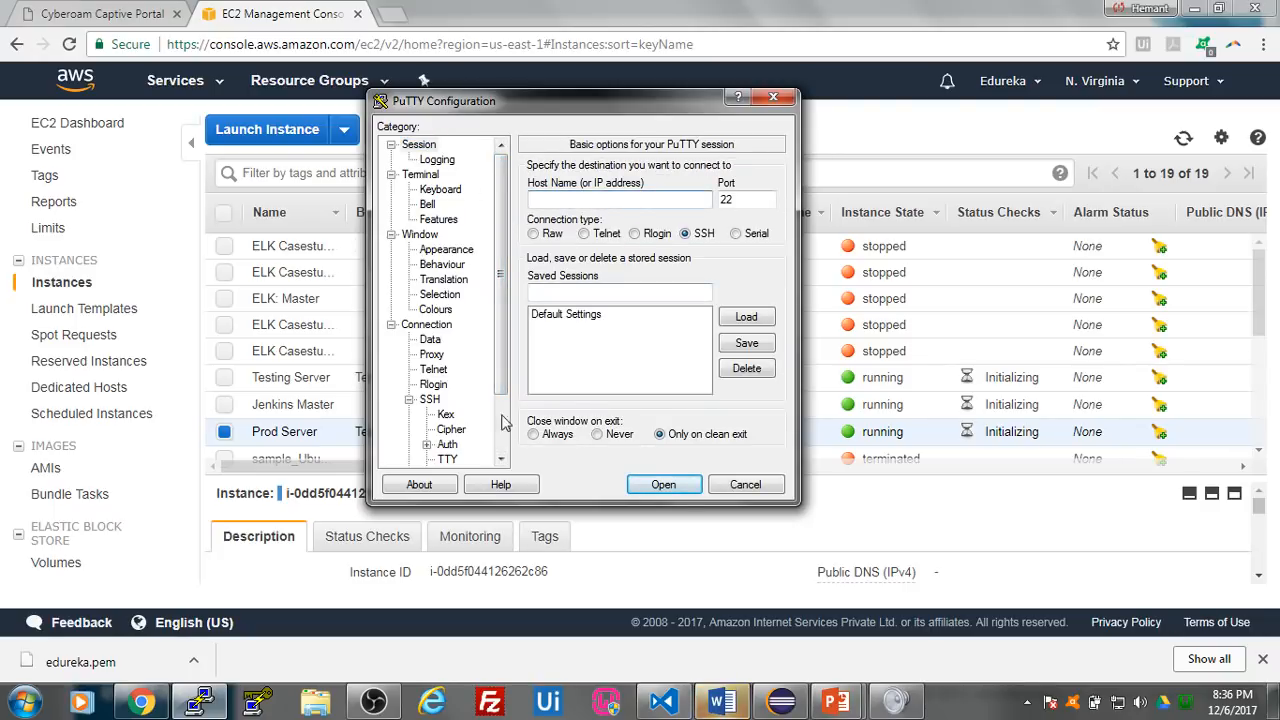
- In the EC2 instance list, deselect Prod Server, select Jenkins Master and copy its IPv4 public IP
click(255, 466)
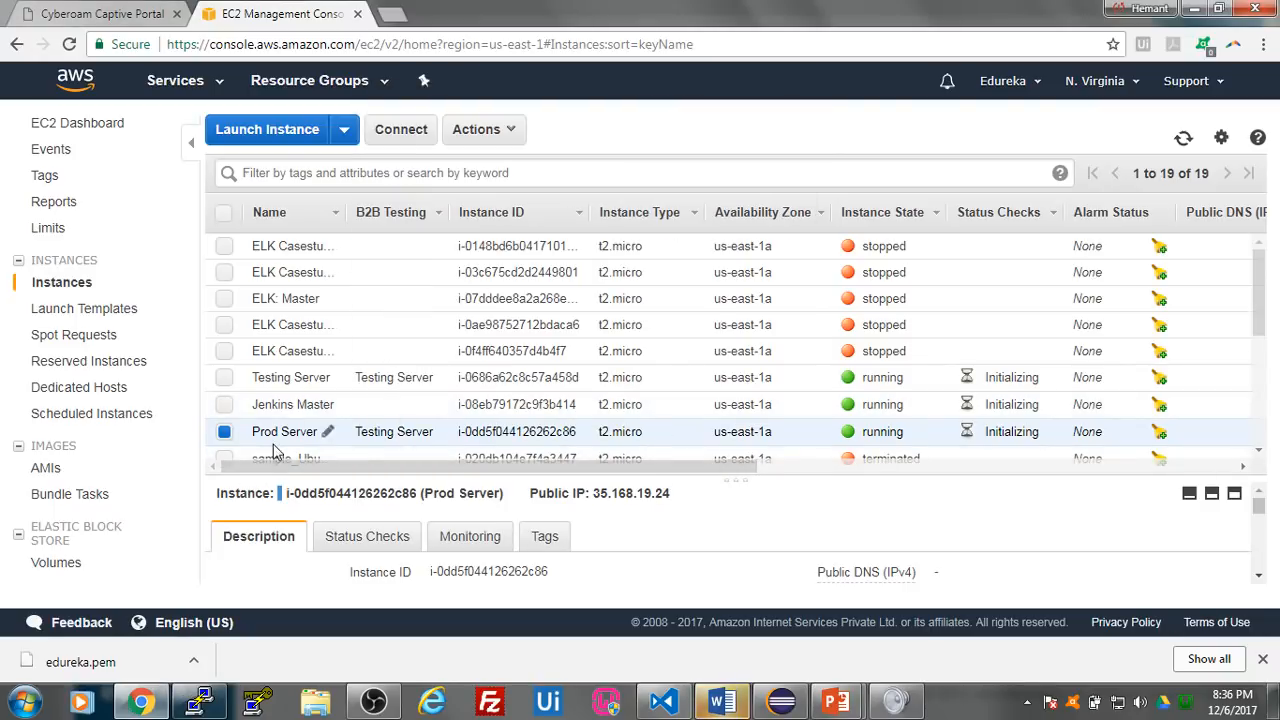
scroll(340, 380, down, 1)
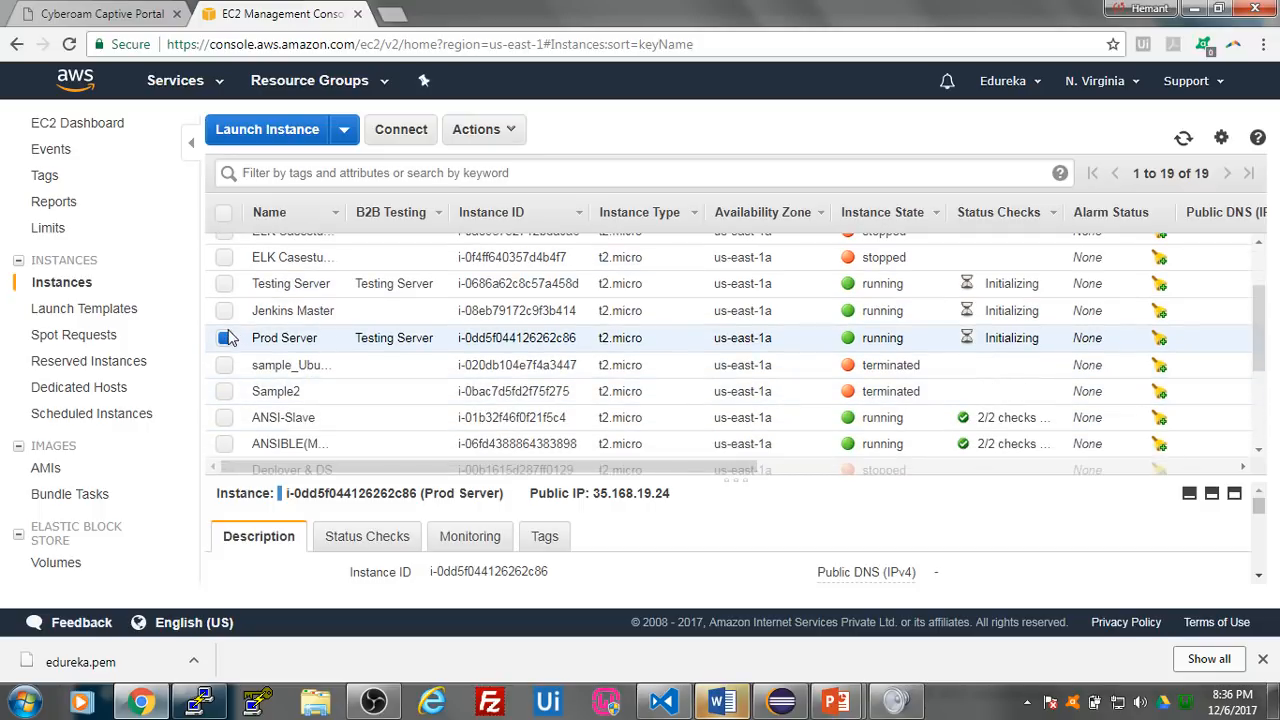
click(226, 337)
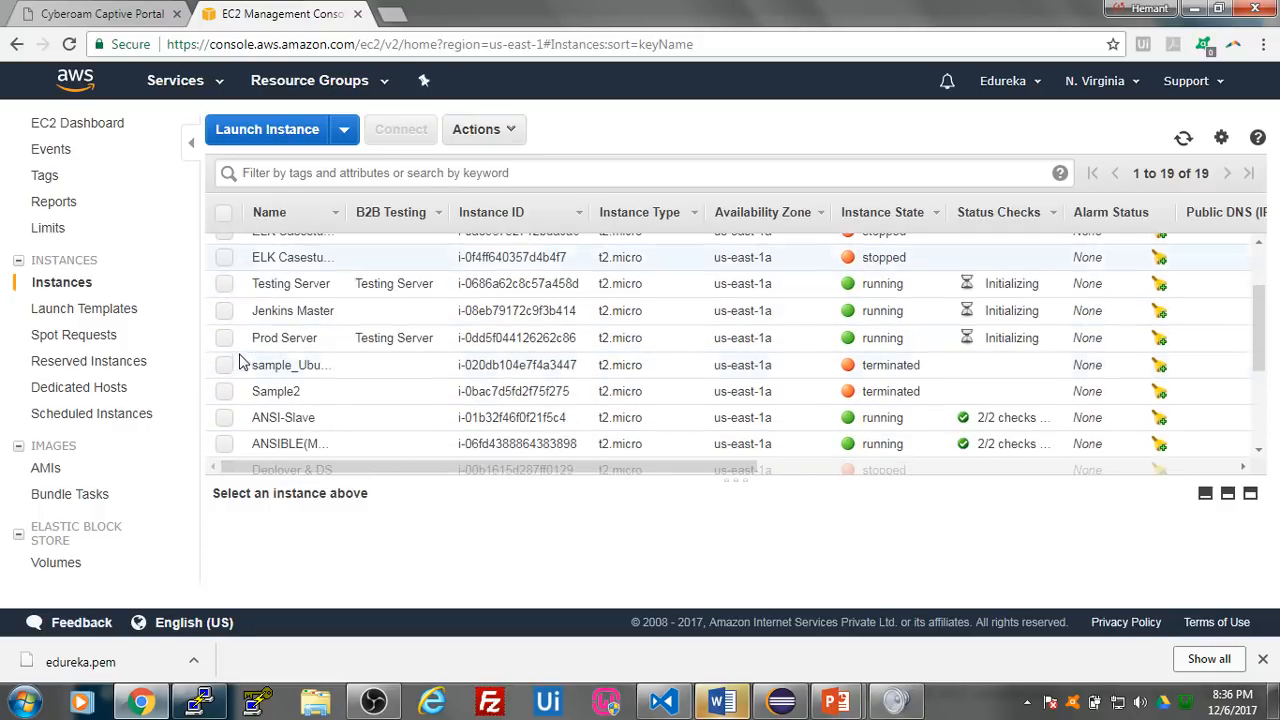
click(226, 310)
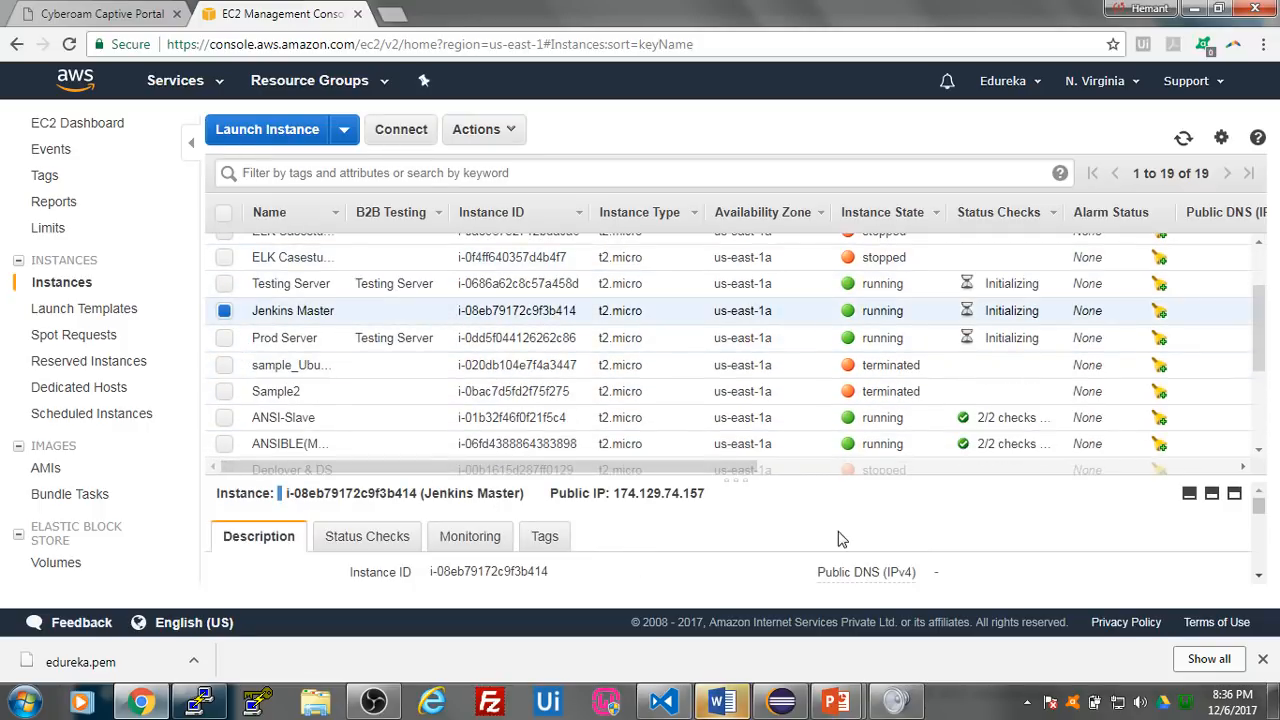
scroll(841, 541, down, 1)
scroll(825, 555, up, 1)
scroll(900, 540, down, 1)
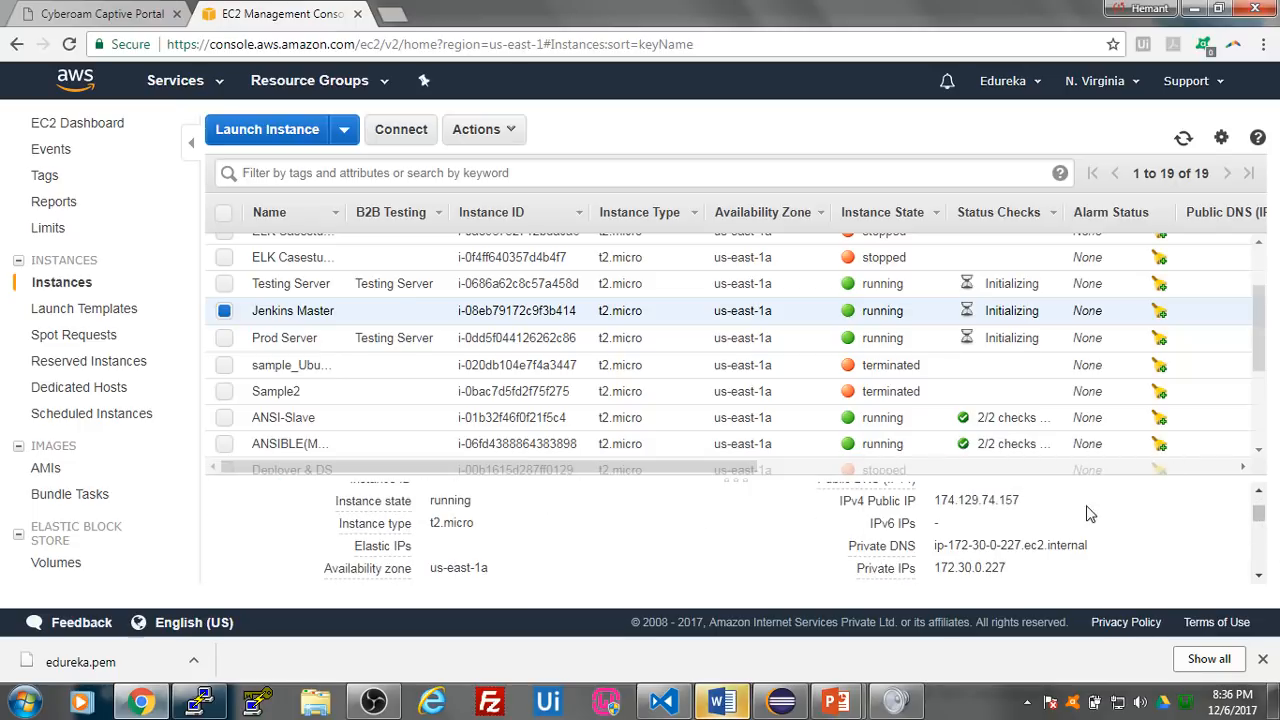
double_click(1030, 502)
key(ctrl+c)
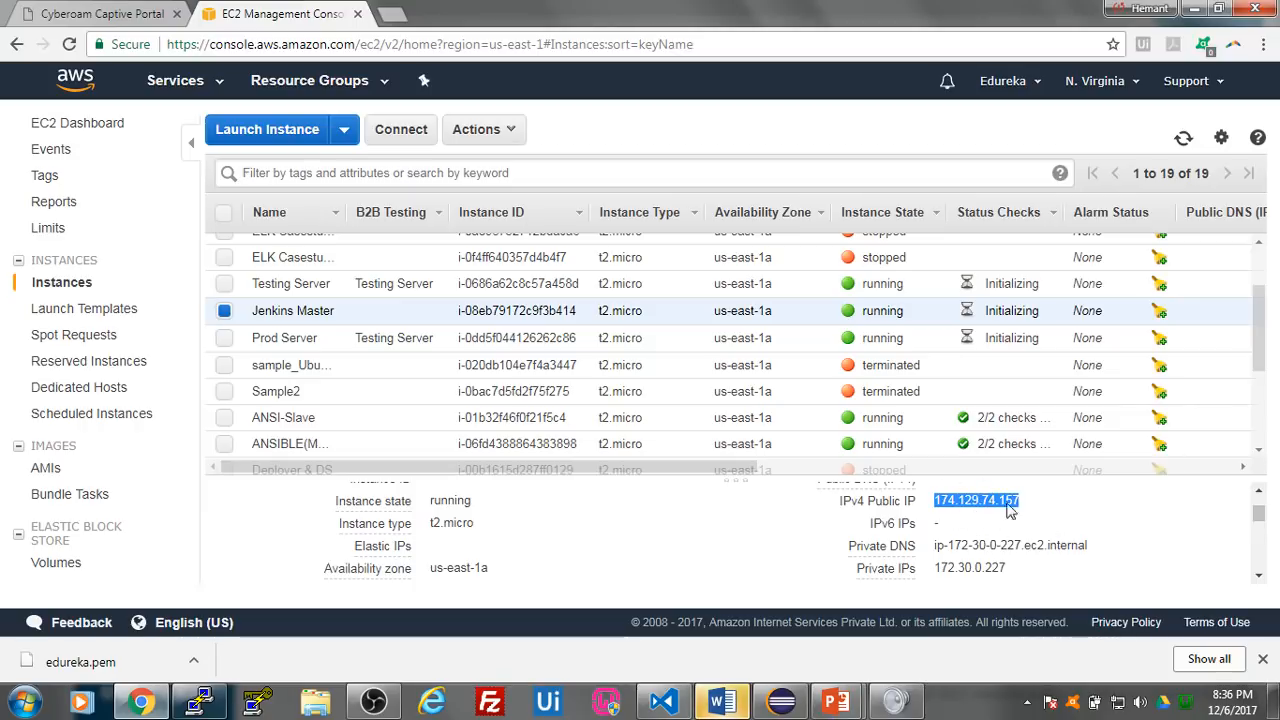
- In PuTTY, set the host name to 174.129.74.157, open the SSH session and trust the server's host key
click(199, 703)
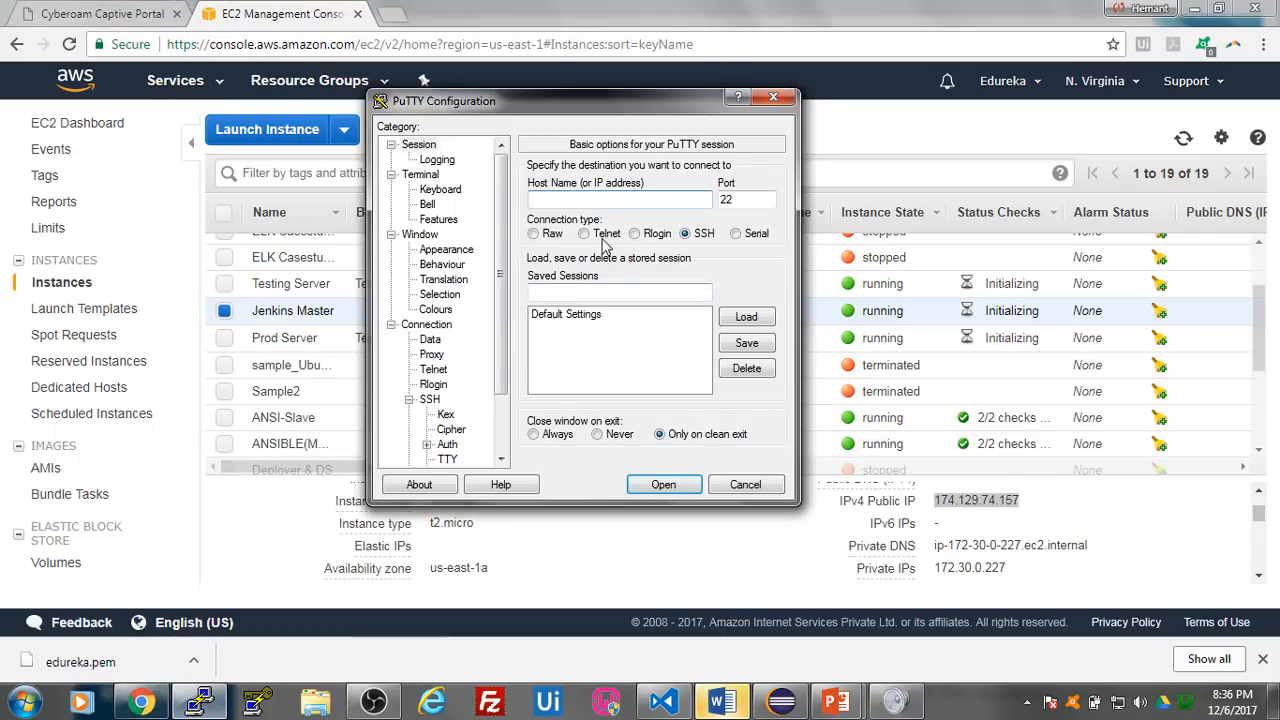
key(ctrl+v)
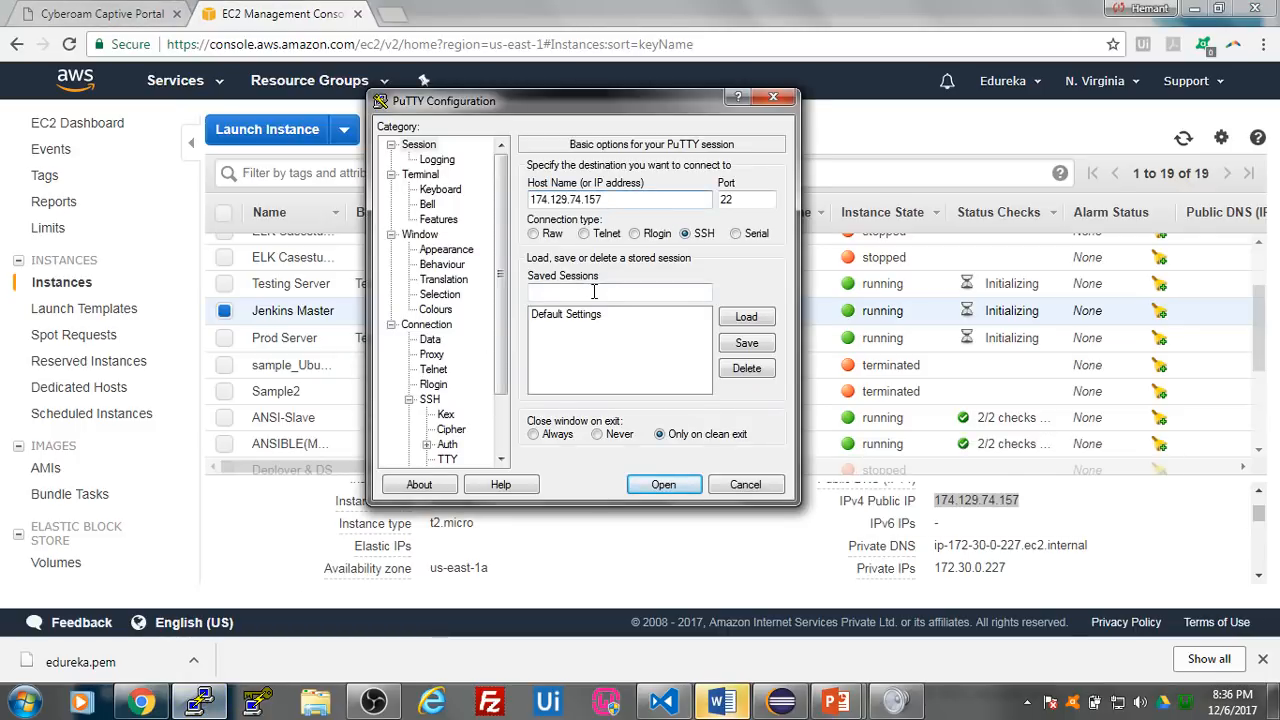
click(662, 484)
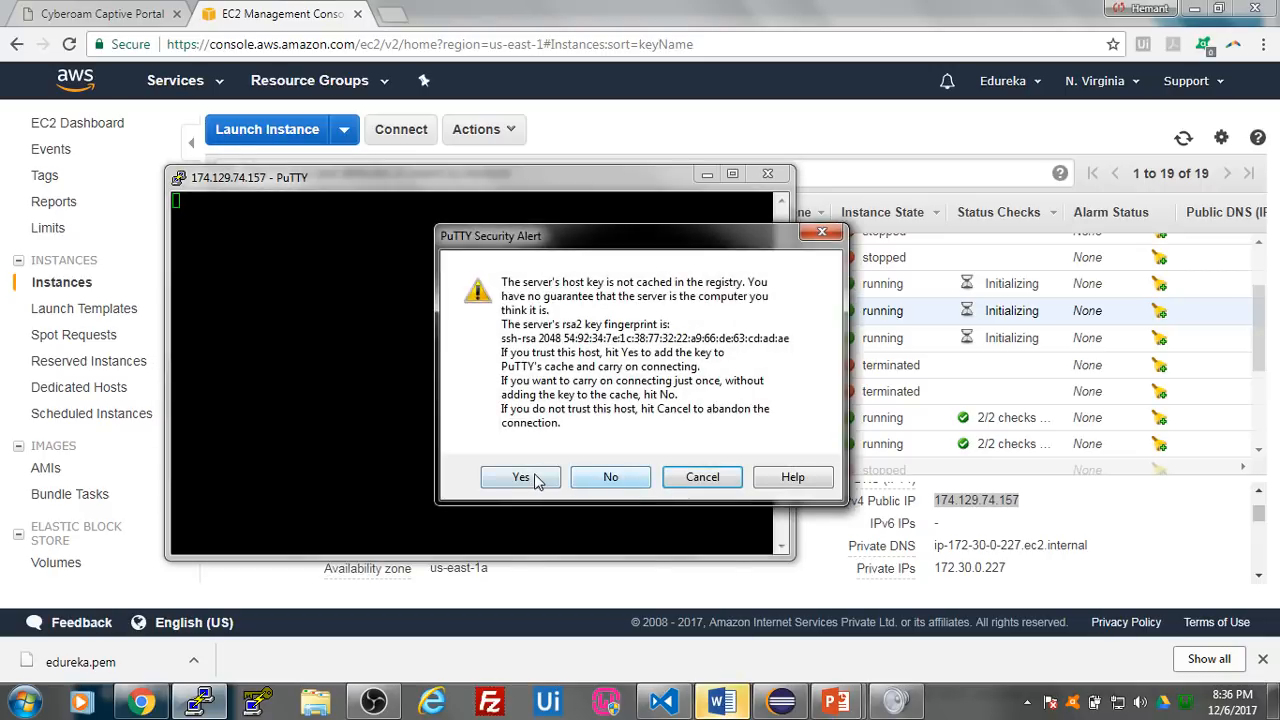
click(536, 477)
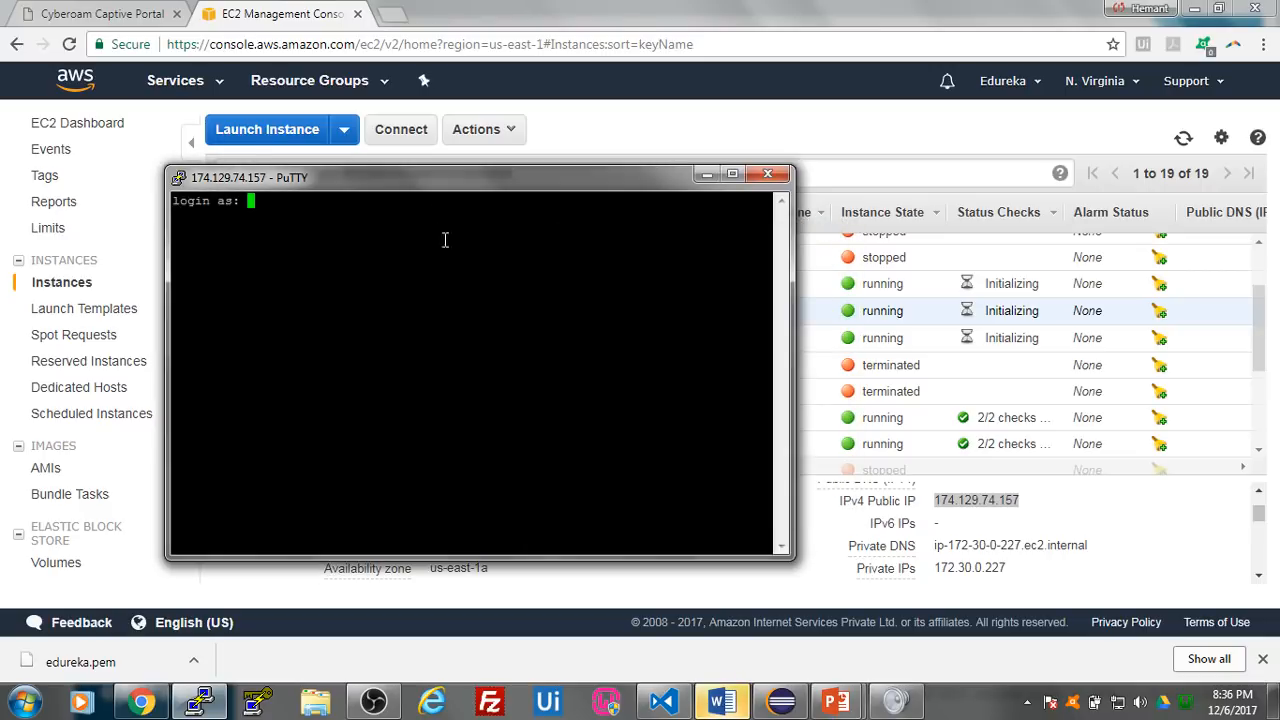
- Move the PuTTY terminal window higher and log in to the server as ubuntu
drag(424, 174, 497, 122)
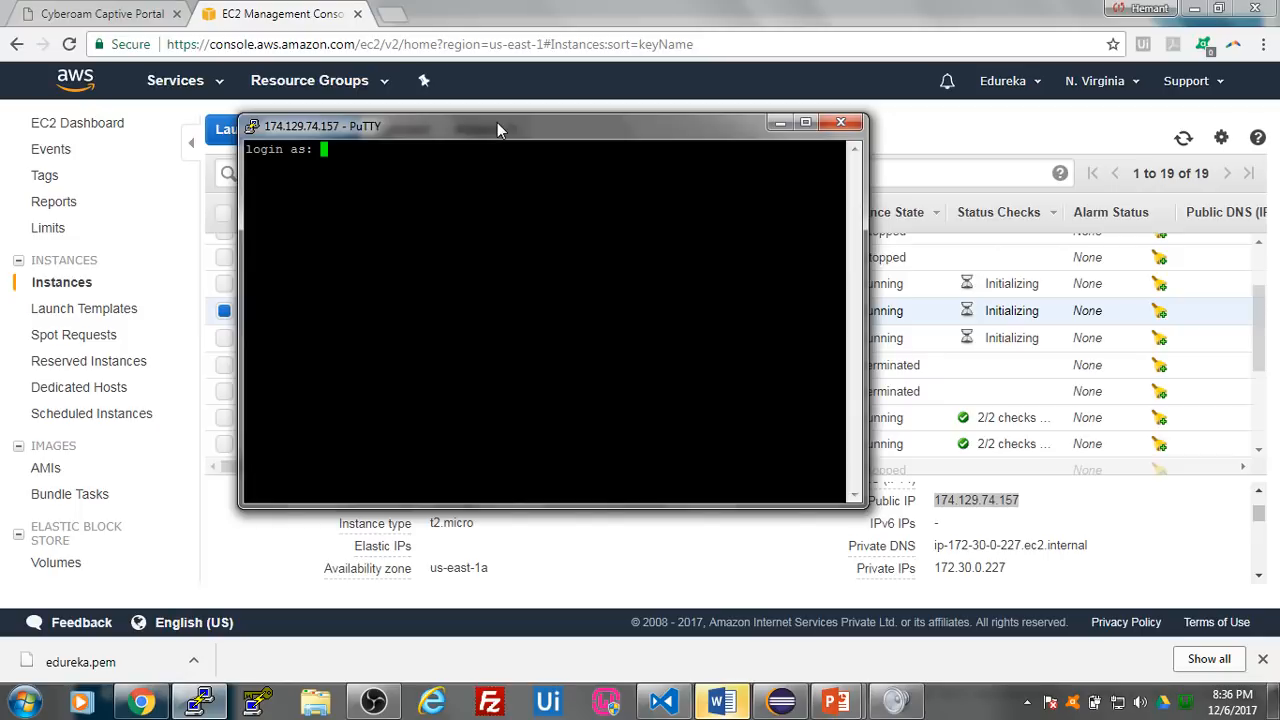
text(ubunru)
key(BackSpace)
key(BackSpace)
text(tu)
key(Return)
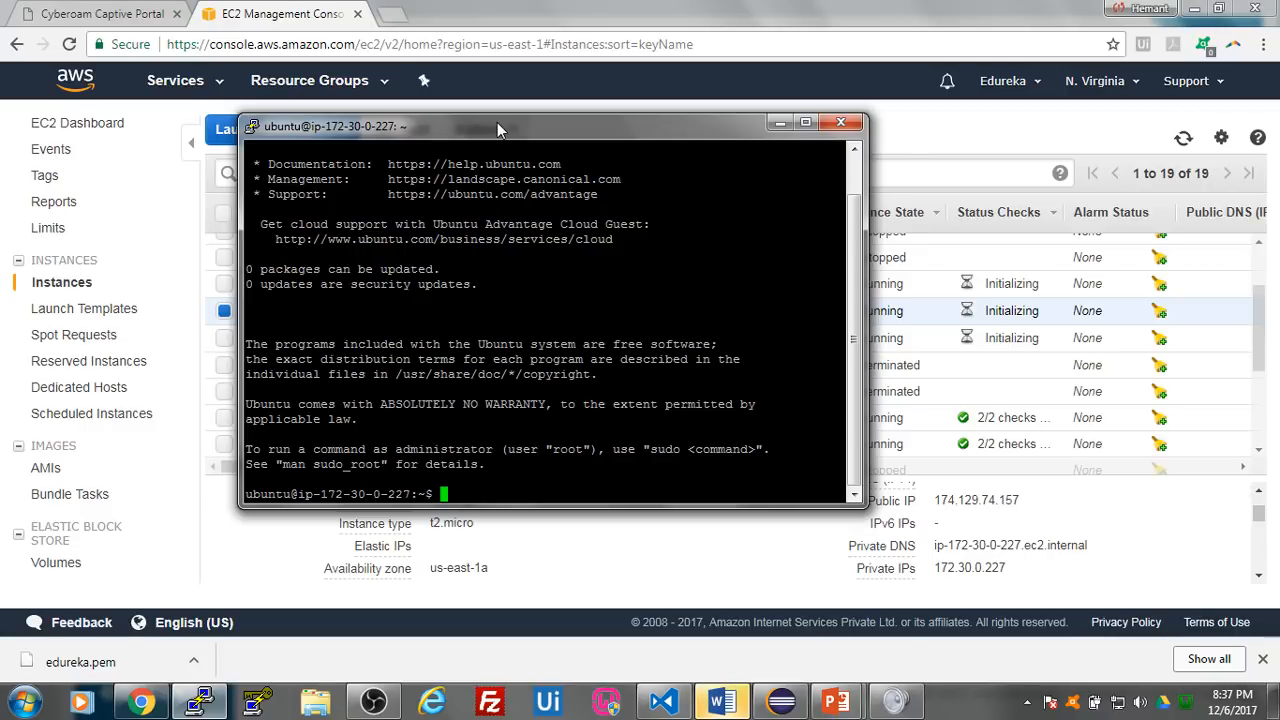
- Refresh the server's package lists with sudo apt-get update
text(sudo apt-get update)
key(Return)
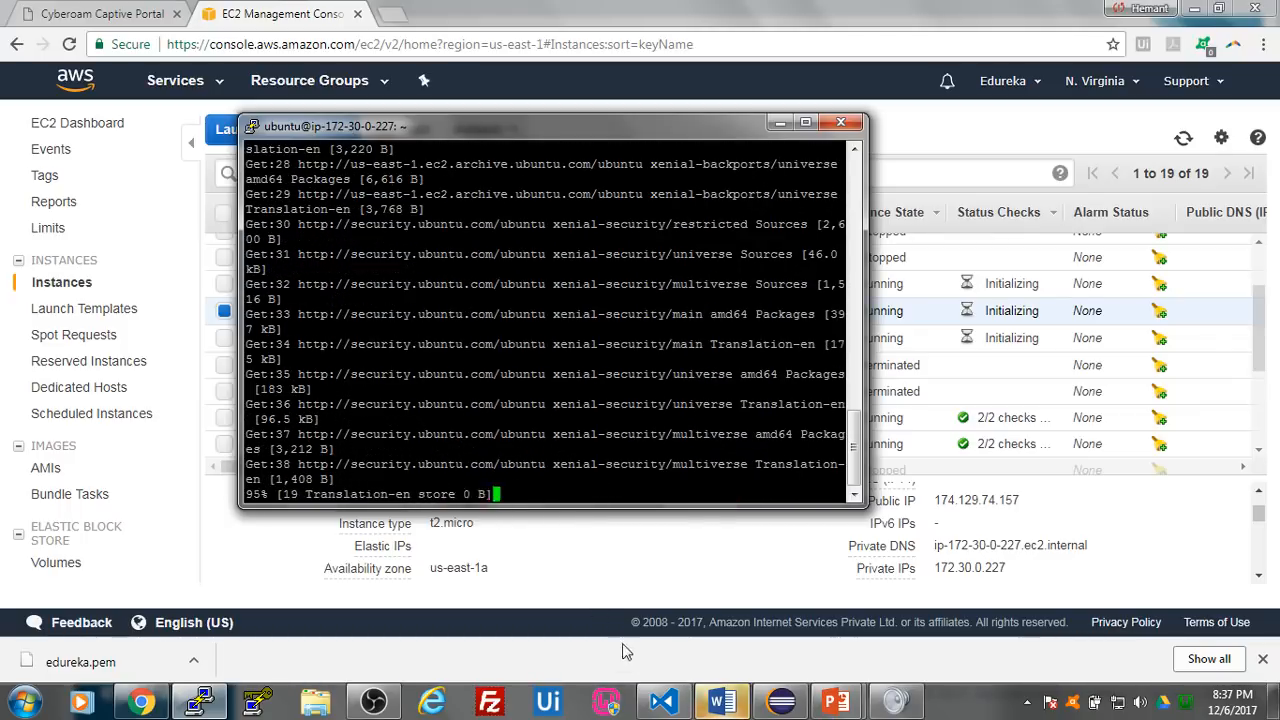
- Copy sudo apt-get install apache2 from Install Jenkins.txt in Visual Studio Code, run it in the PuTTY session and agree to the installation
click(663, 700)
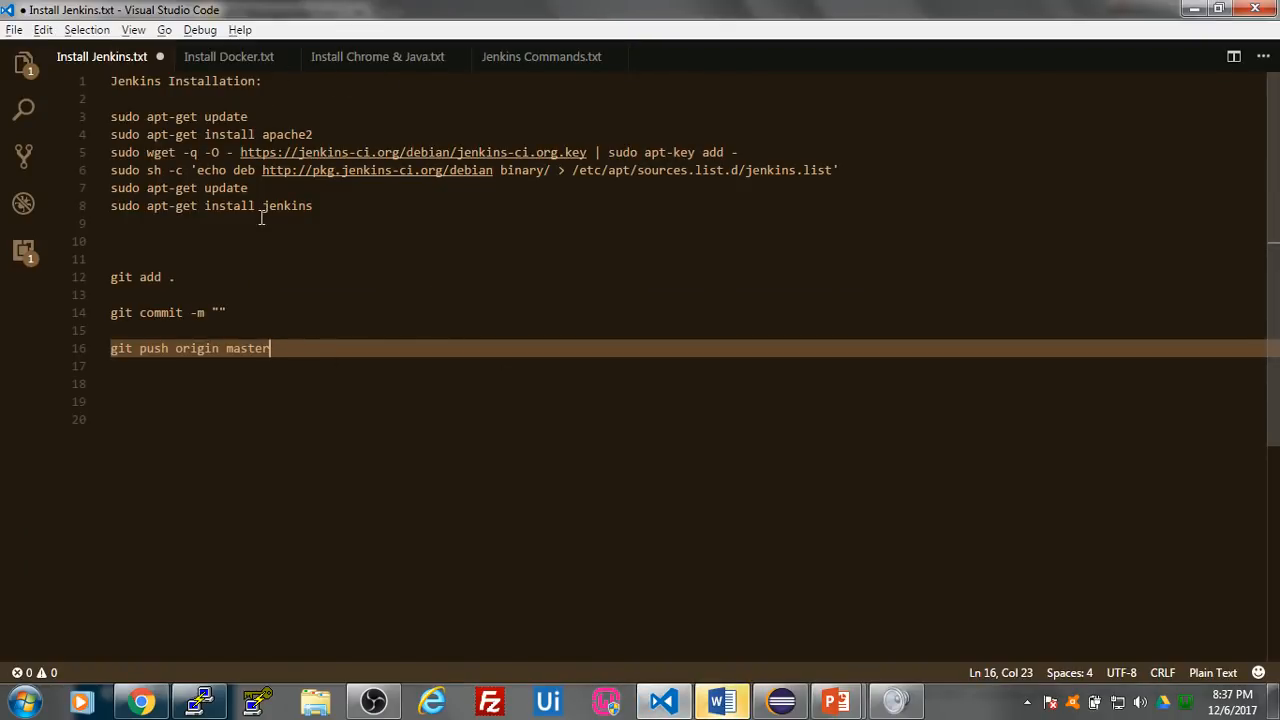
click(326, 133)
drag(326, 133, 101, 132)
key(ctrl+c)
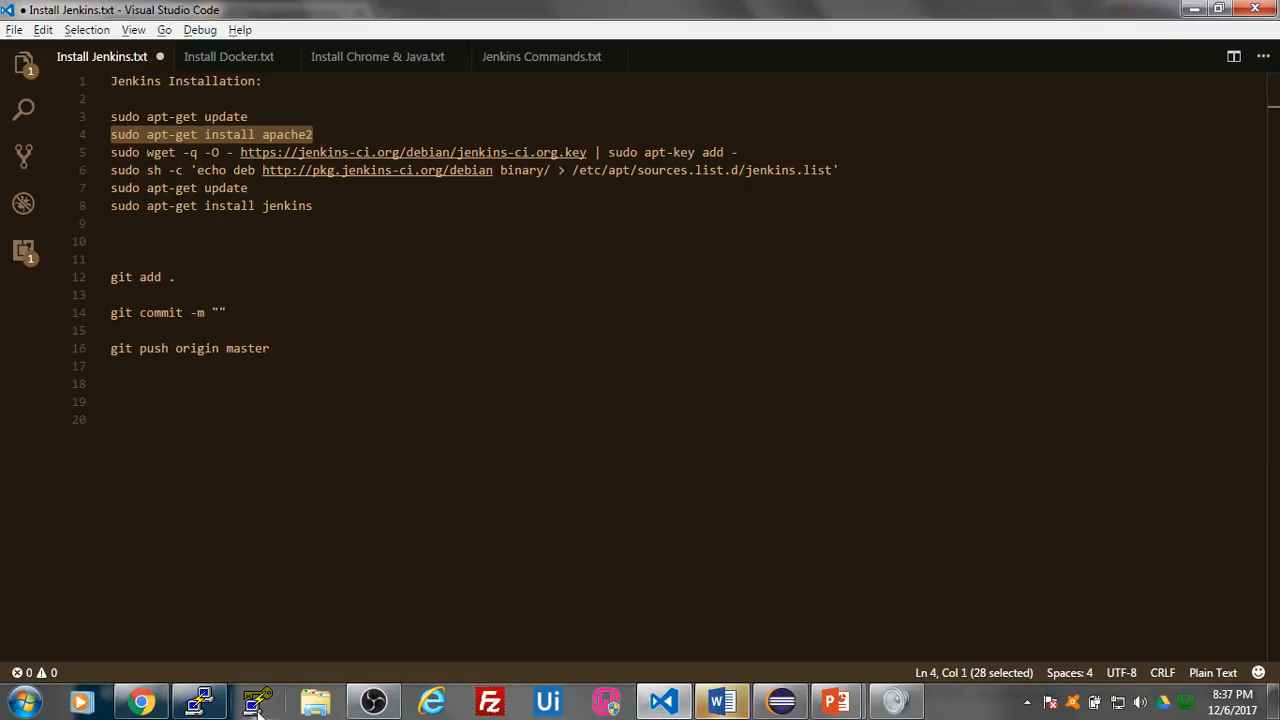
click(203, 705)
right_click(489, 494)
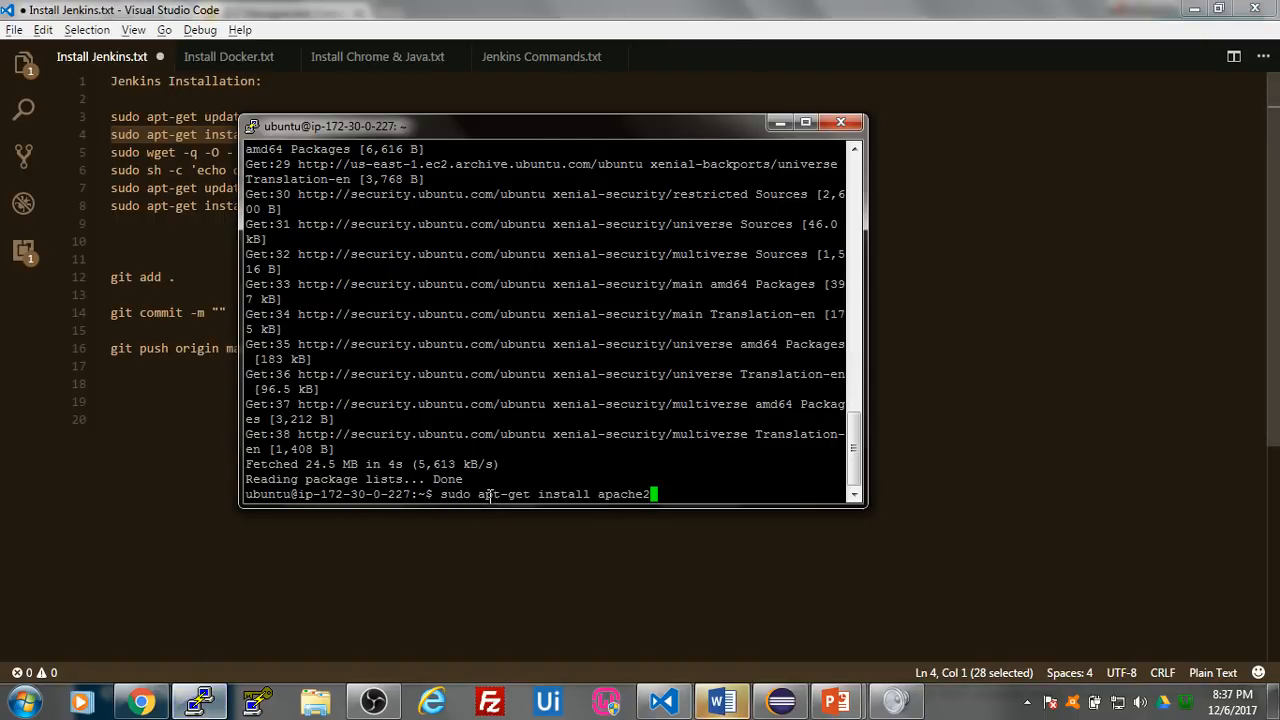
key(Return)
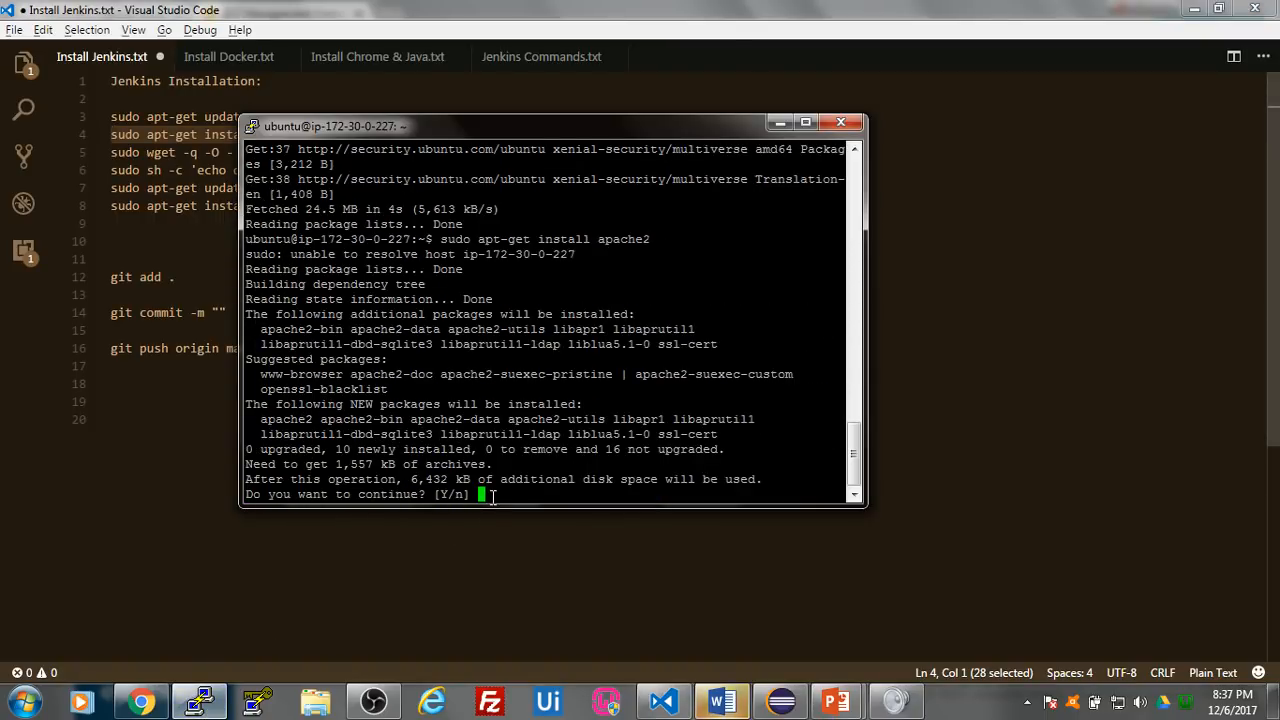
text(y)
key(Return)
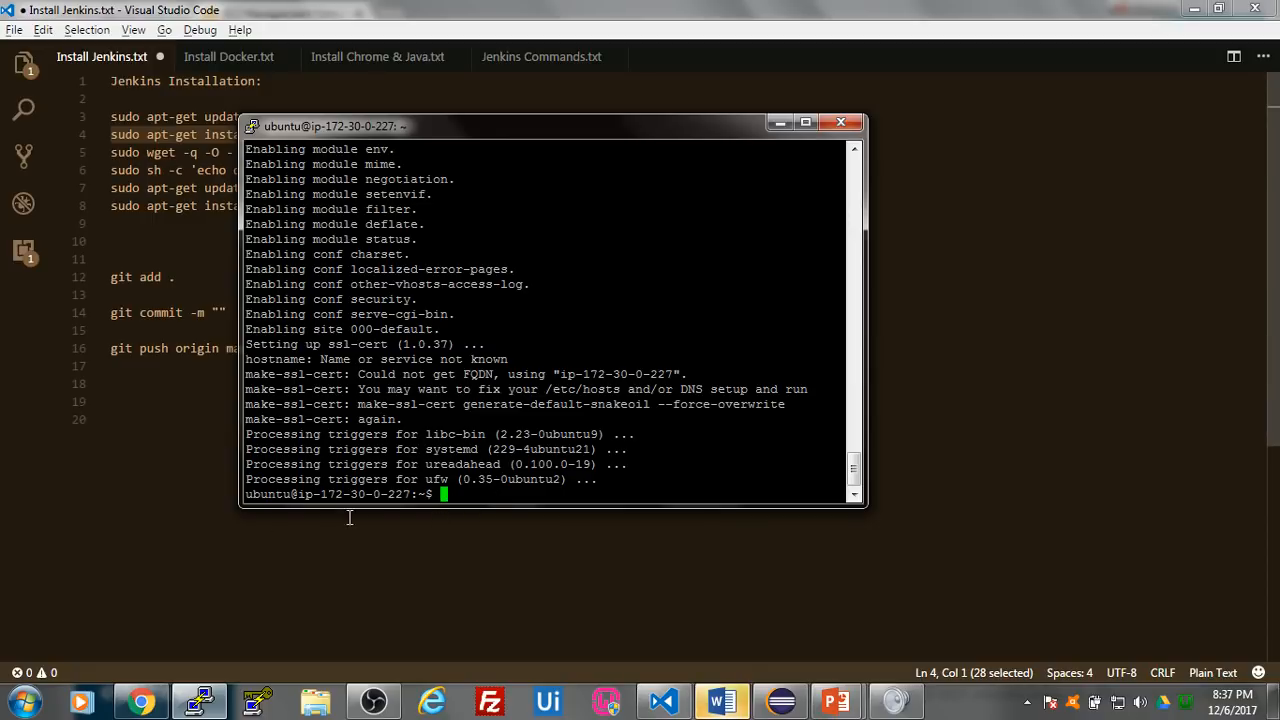
click(229, 541)
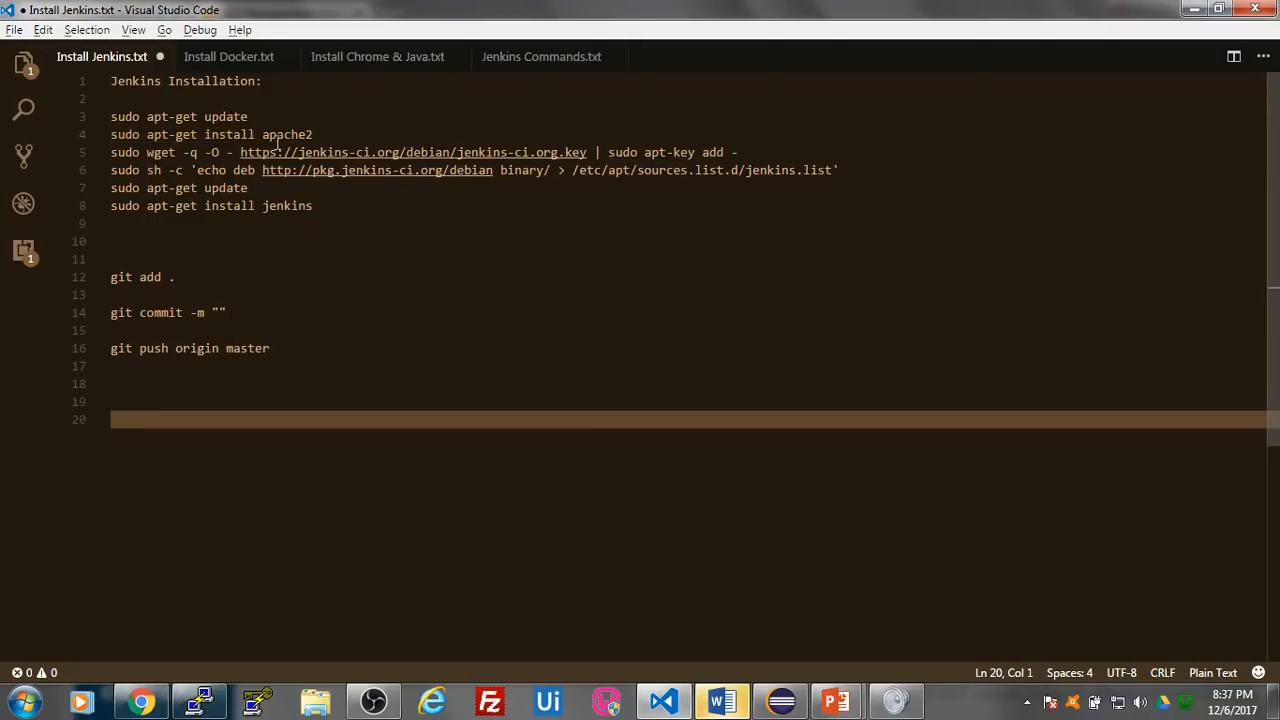
drag(752, 152, 121, 153)
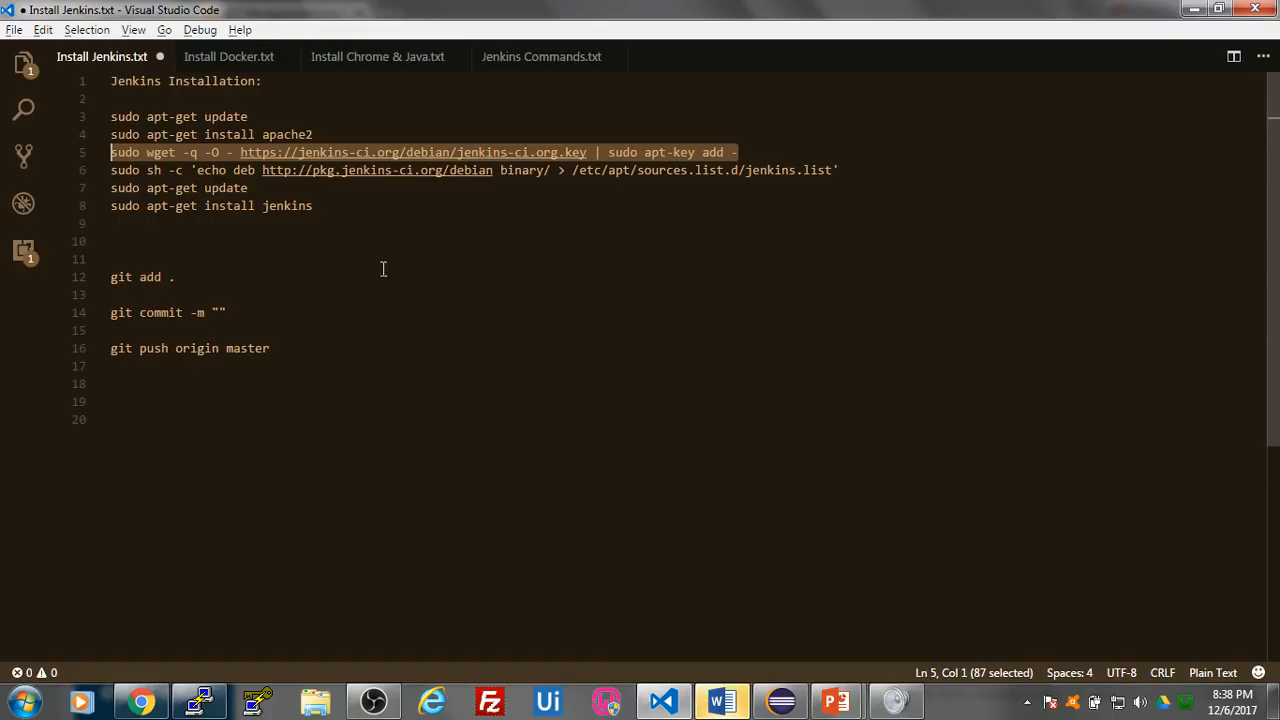
click(200, 702)
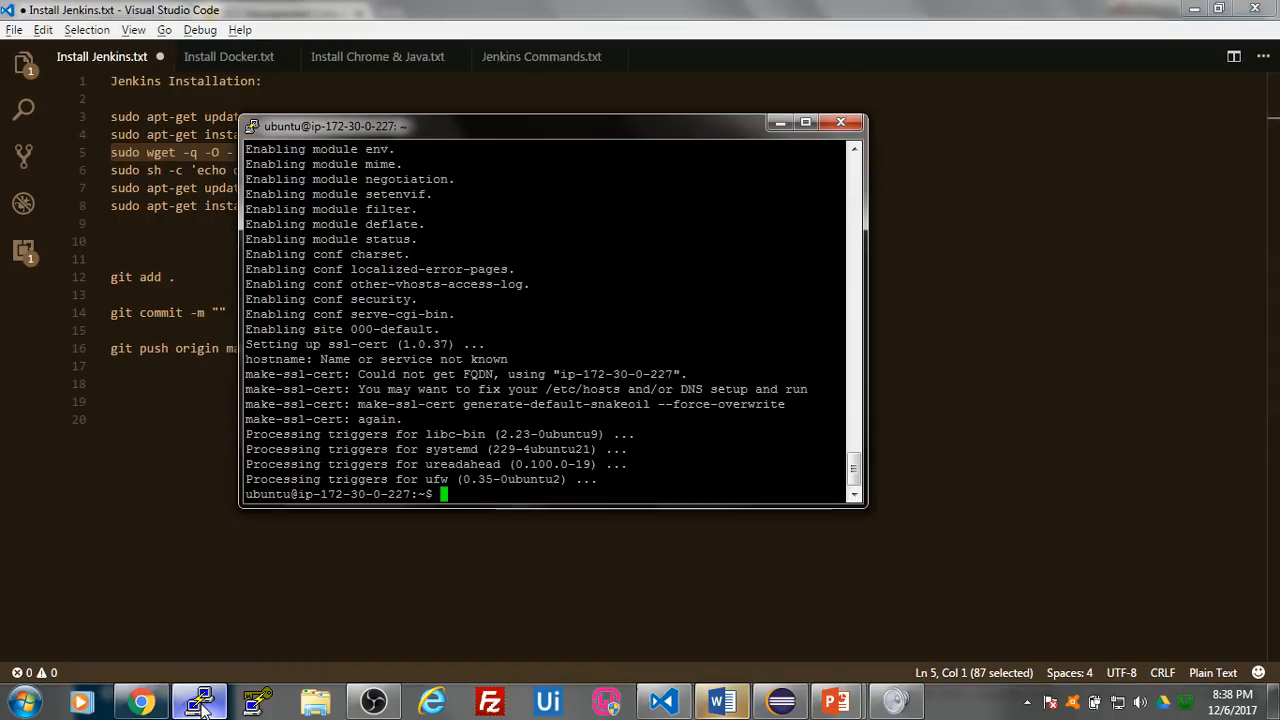
right_click(500, 491)
key(Return)
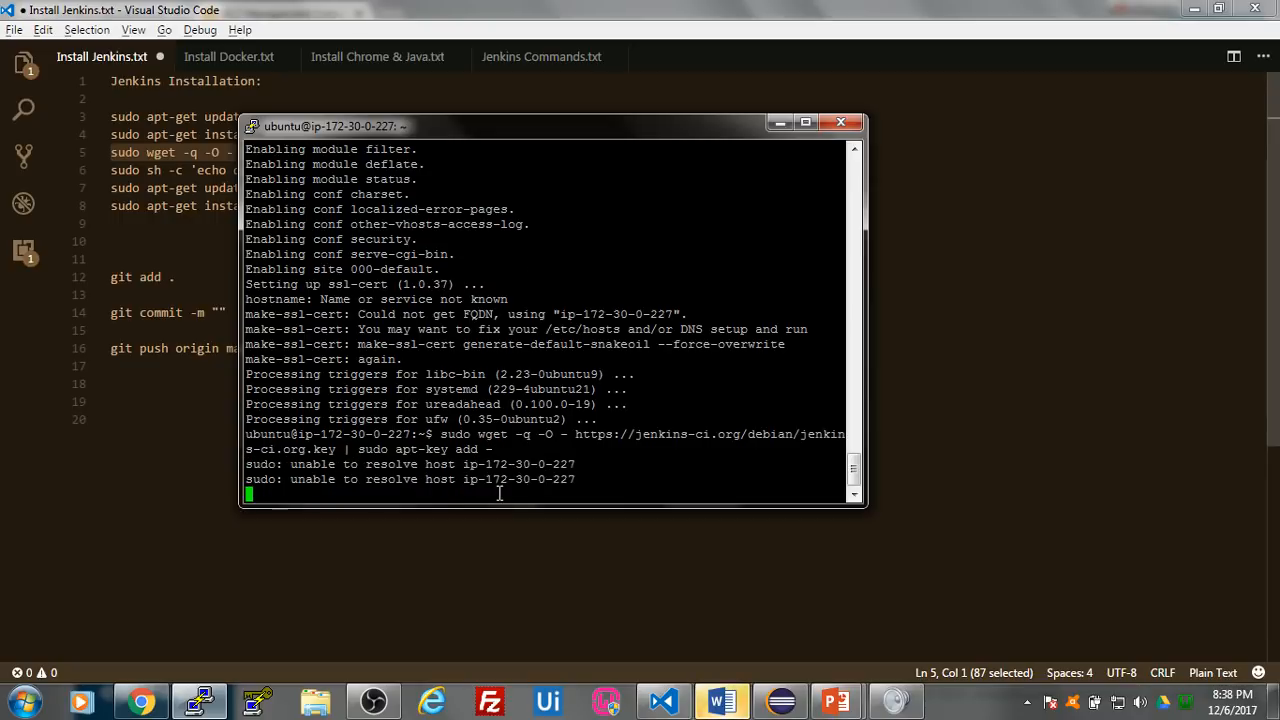
click(446, 520)
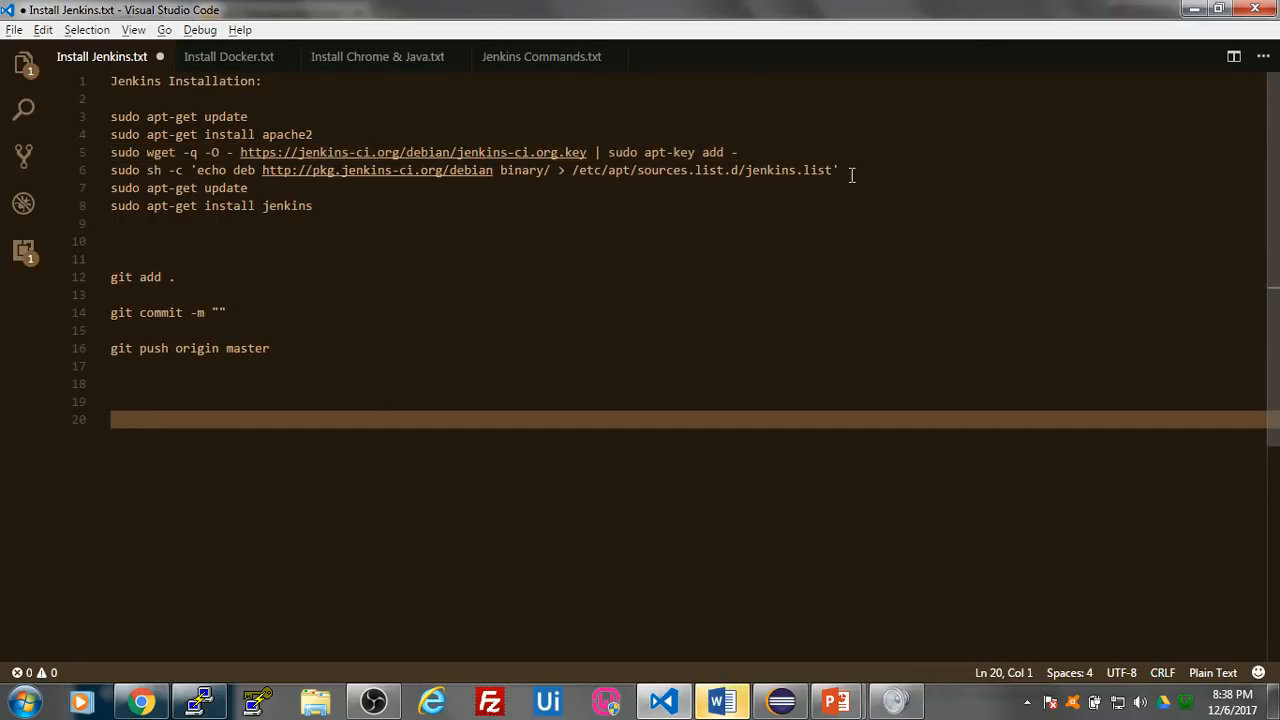
drag(855, 170, 90, 170)
key(ctrl+c)
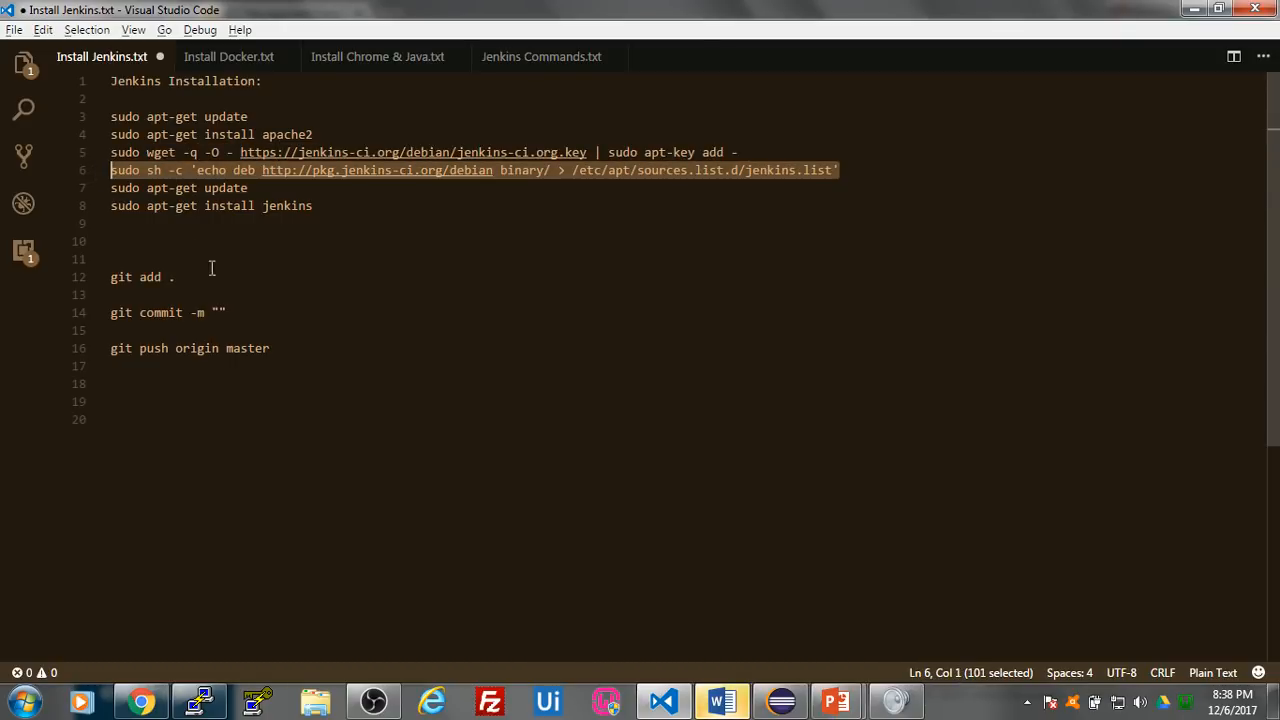
click(199, 702)
right_click(483, 487)
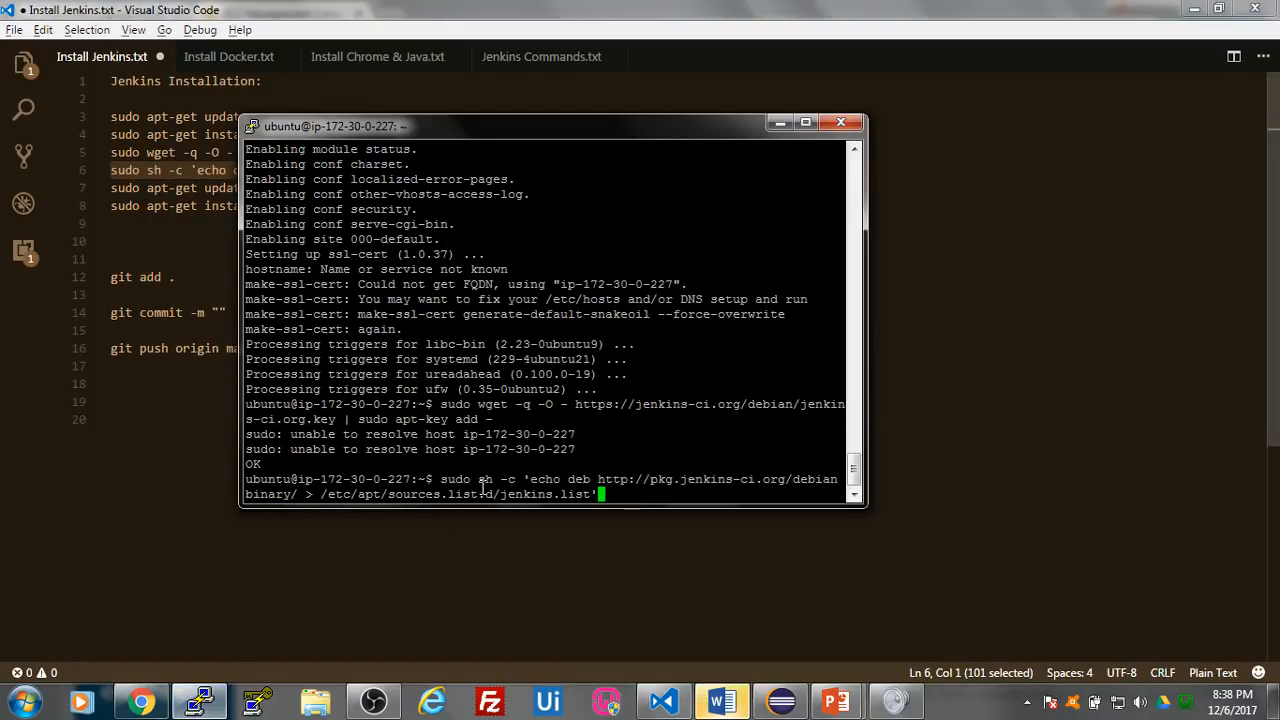
key(Return)
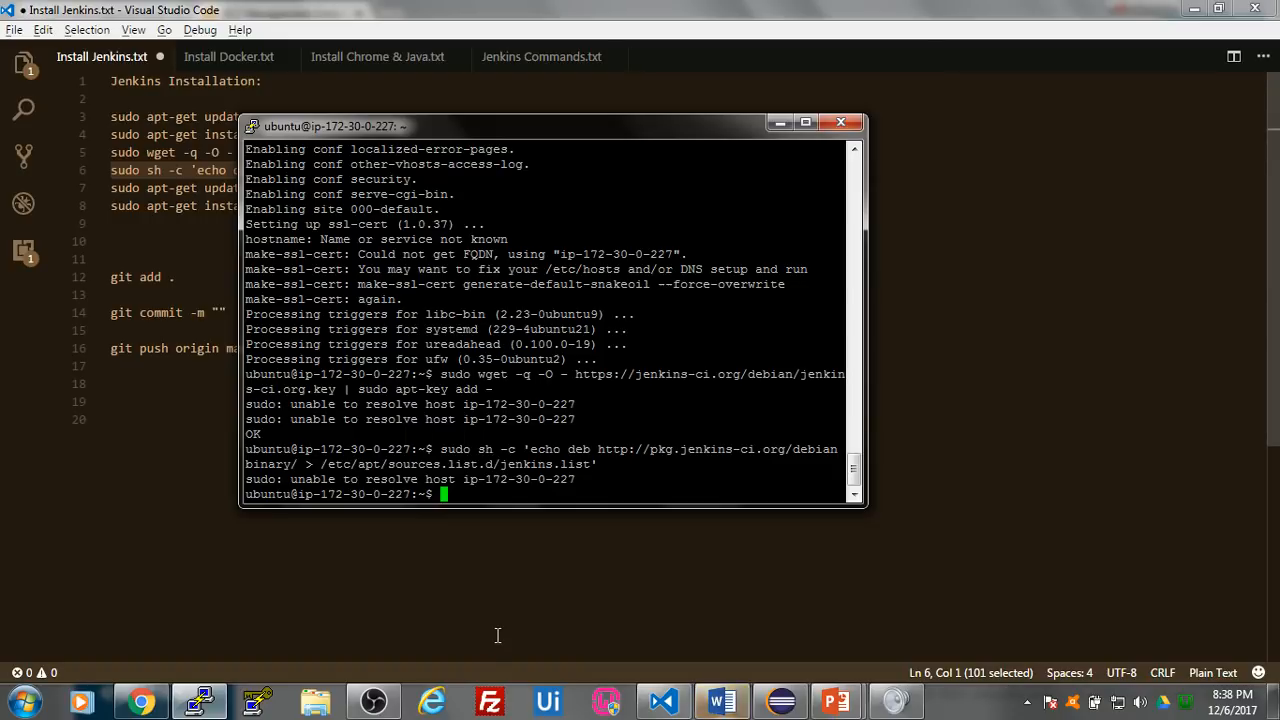
- Copy sudo apt-get update from line 7 of Install Jenkins.txt and run it in the PuTTY session
key(alt+Tab)
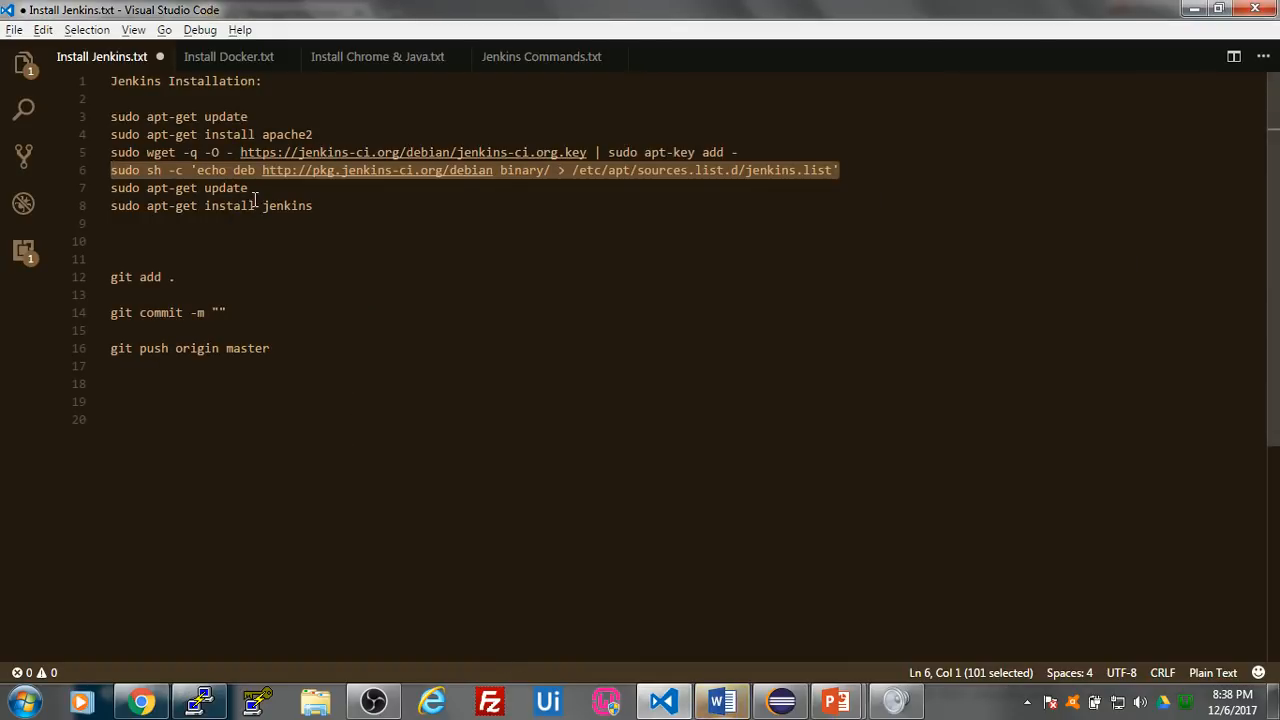
drag(266, 188, 100, 188)
key(ctrl+c)
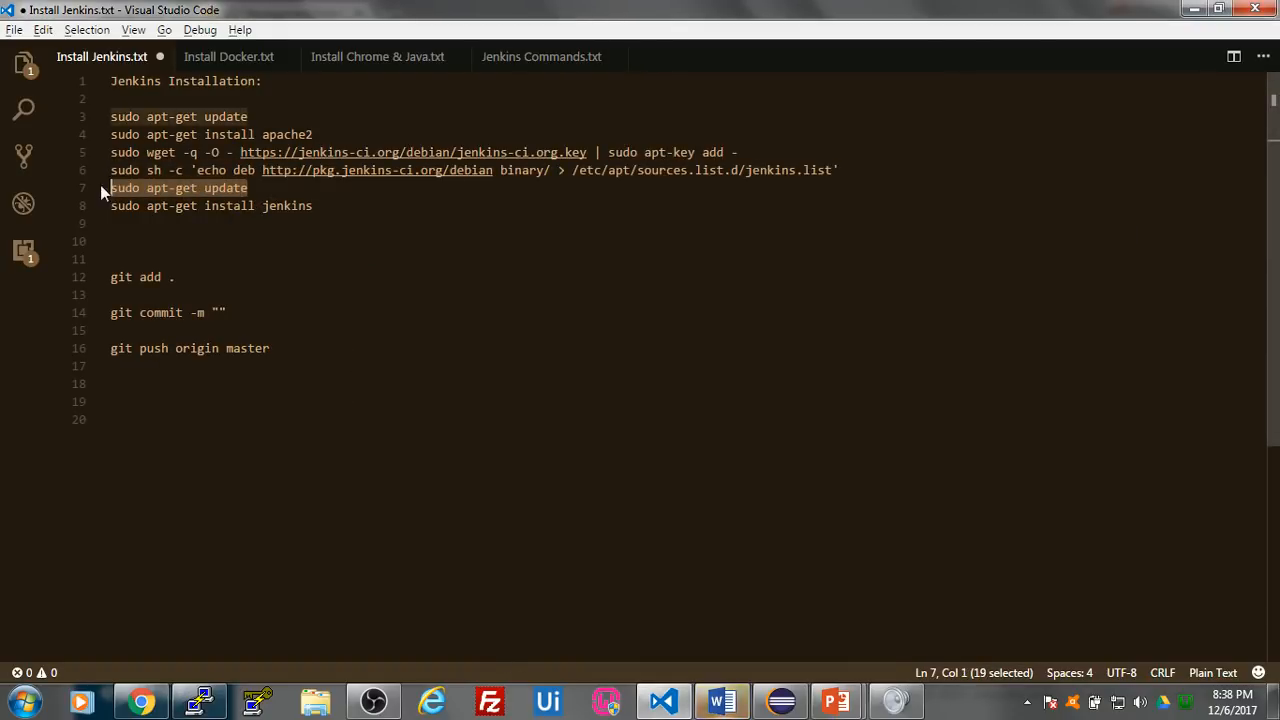
key(alt+Tab)
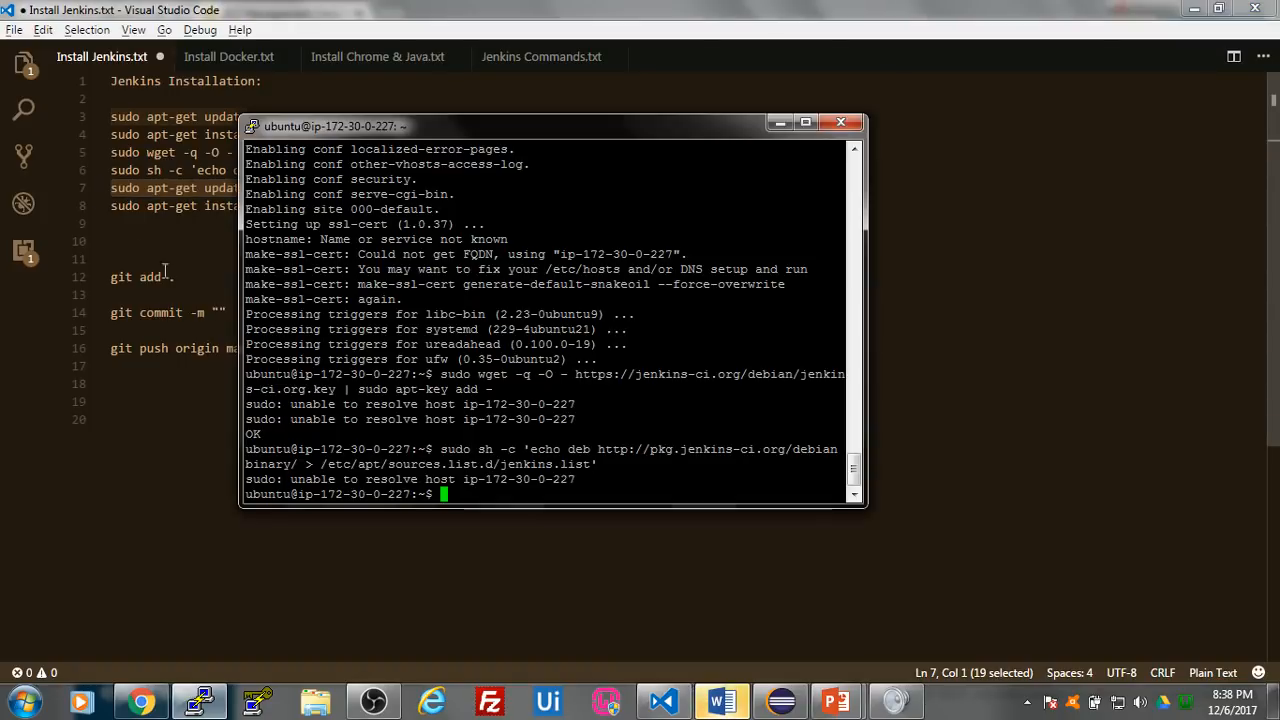
right_click(486, 487)
key(Return)
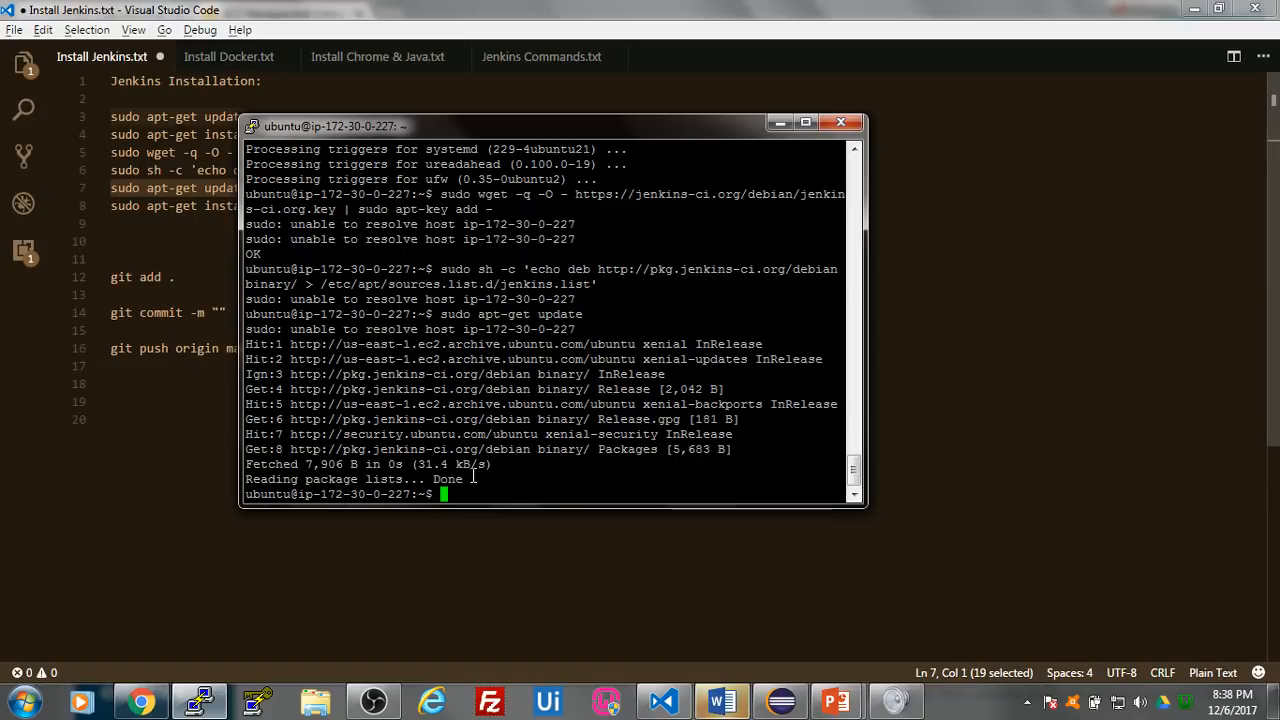
- Copy sudo apt-get install jenkins from Install Jenkins.txt, run it in the PuTTY session and agree to the installation
key(alt+Tab)
drag(321, 210, 104, 207)
key(ctrl+c)
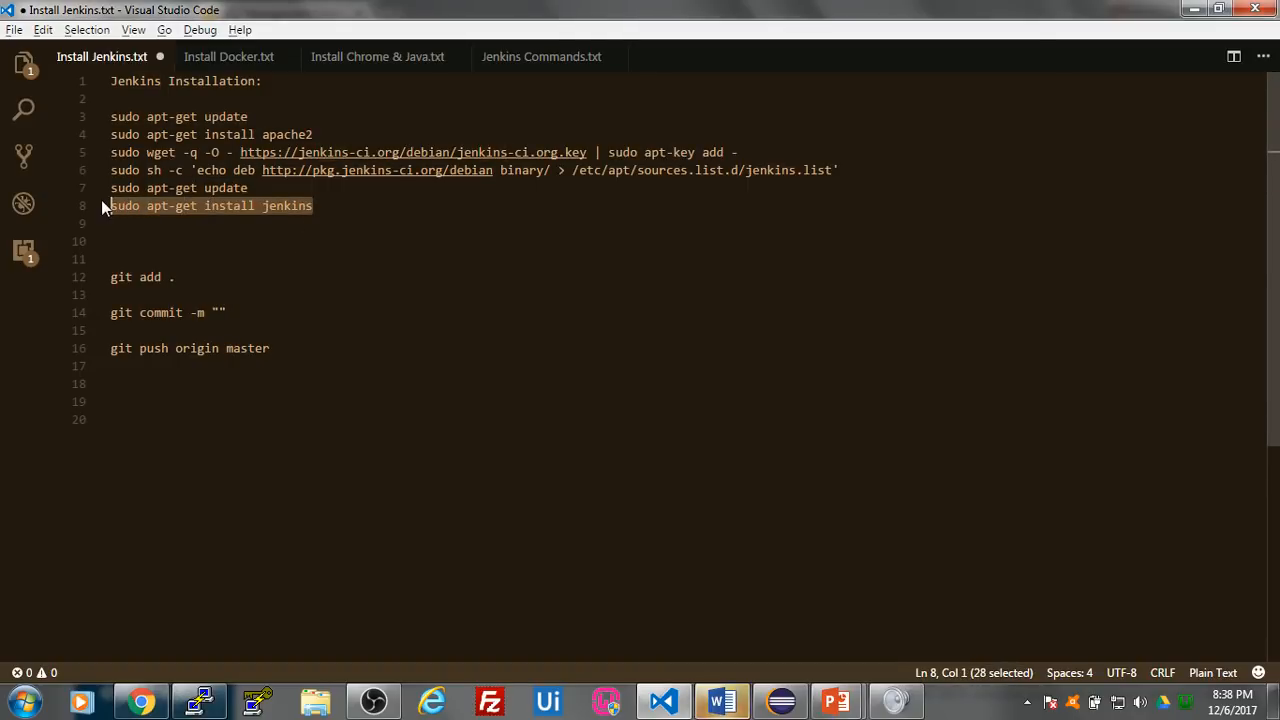
key(alt+Tab)
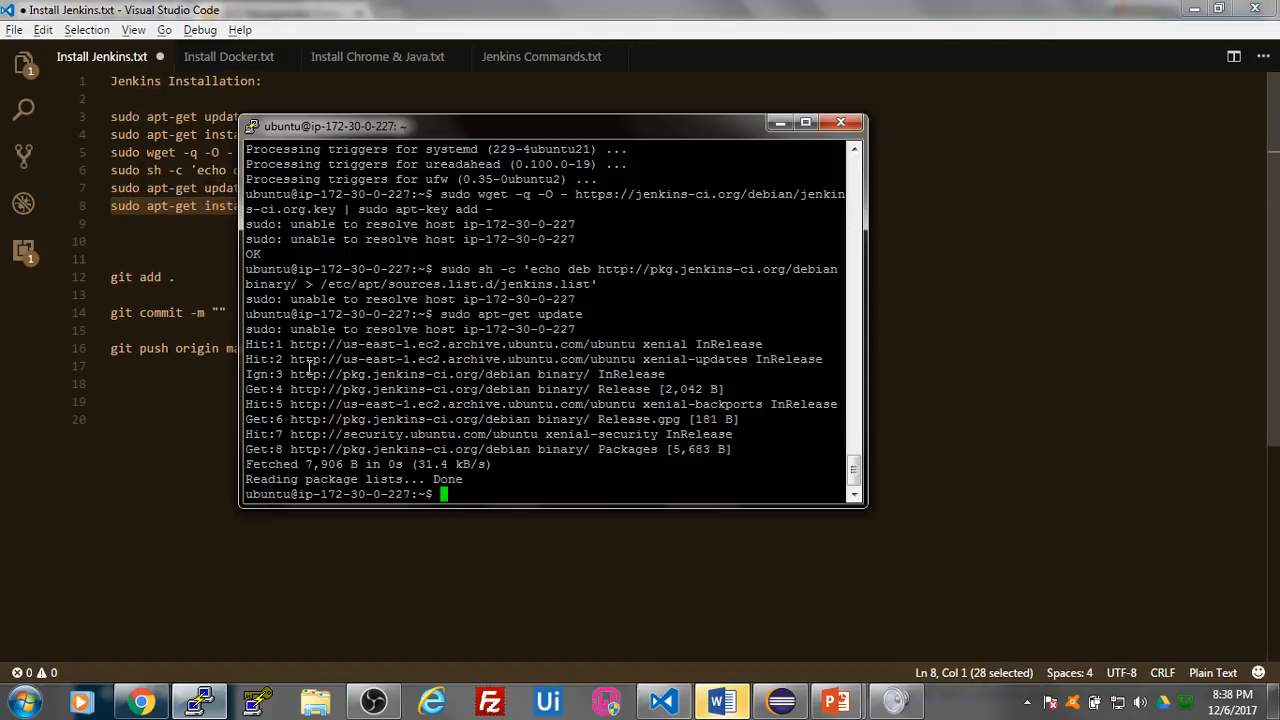
right_click(505, 491)
key(Return)
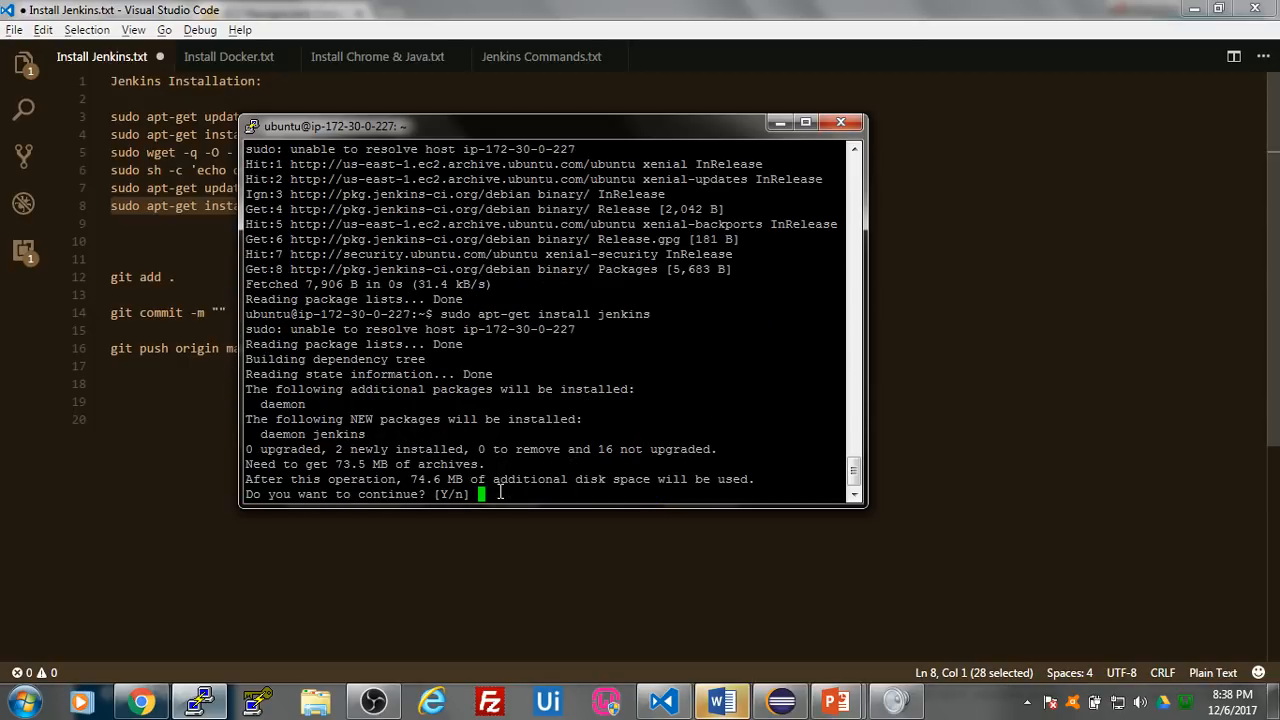
text(y)
key(Return)
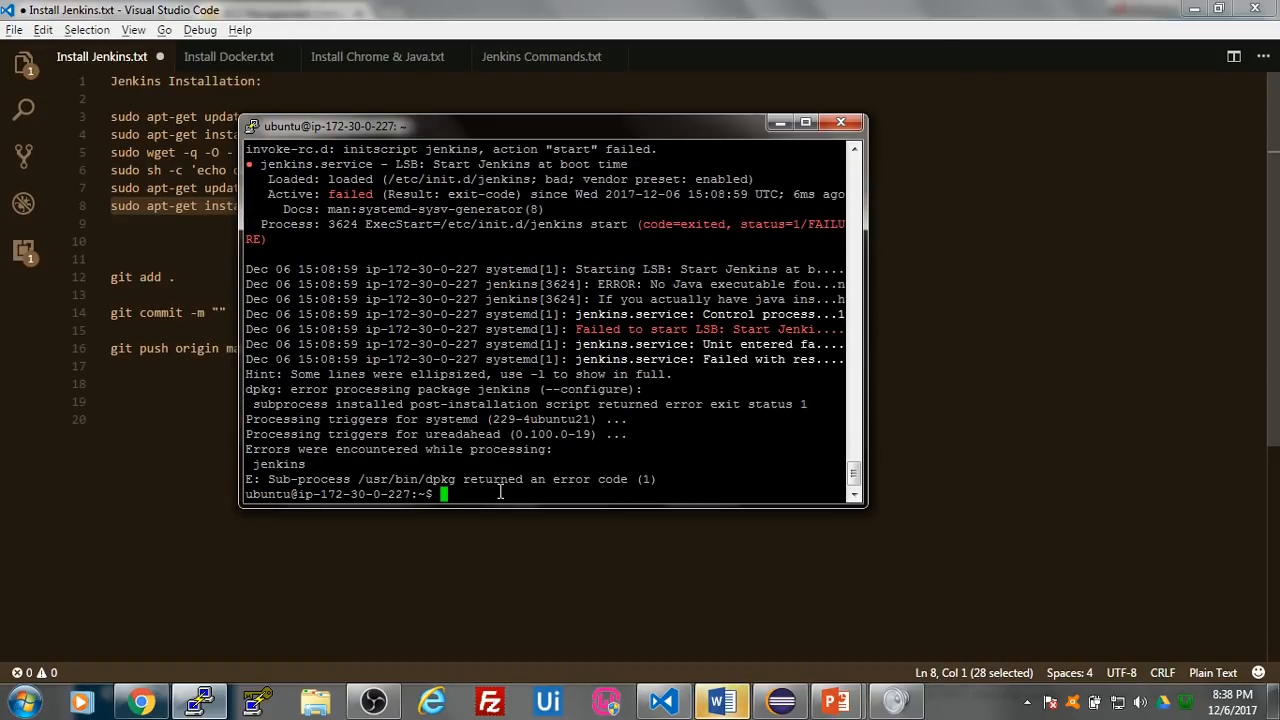
- Switch to the EC2 console in Chrome and open the inbound rules of Jenkins Master's security group, launch-wizard-18
click(348, 545)
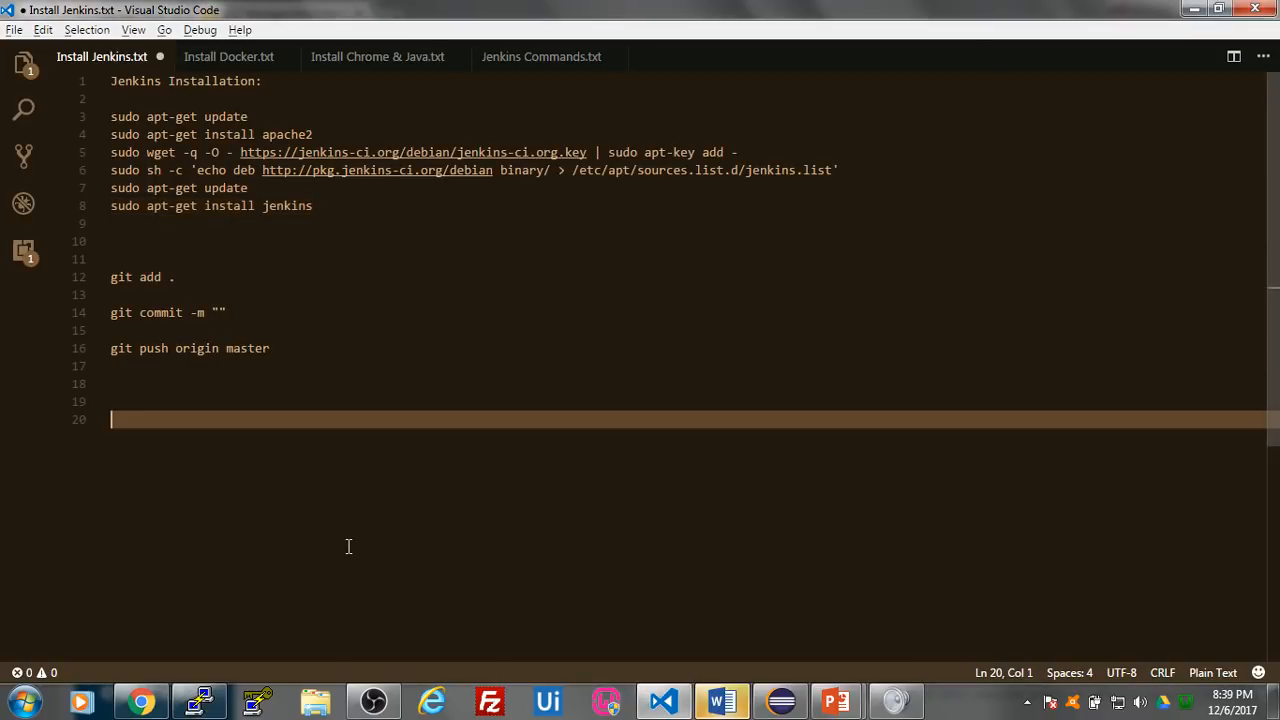
click(141, 702)
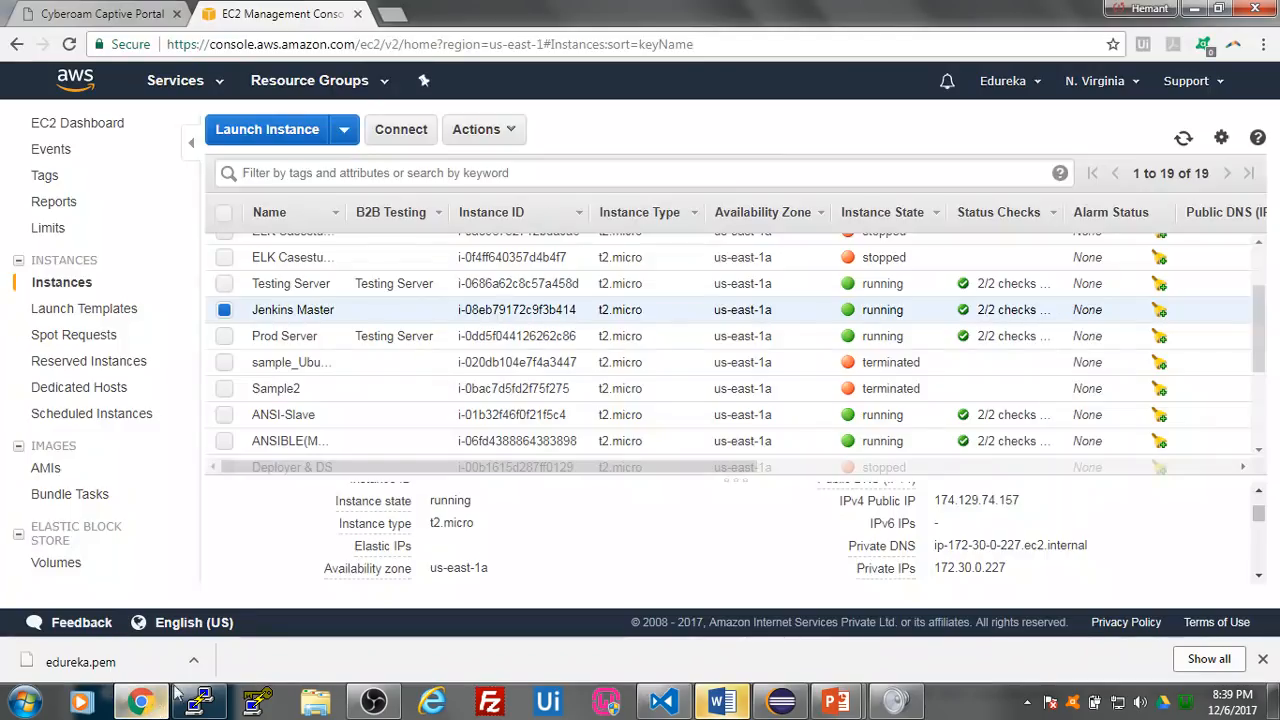
scroll(432, 449, down, 5)
scroll(435, 522, down, 3)
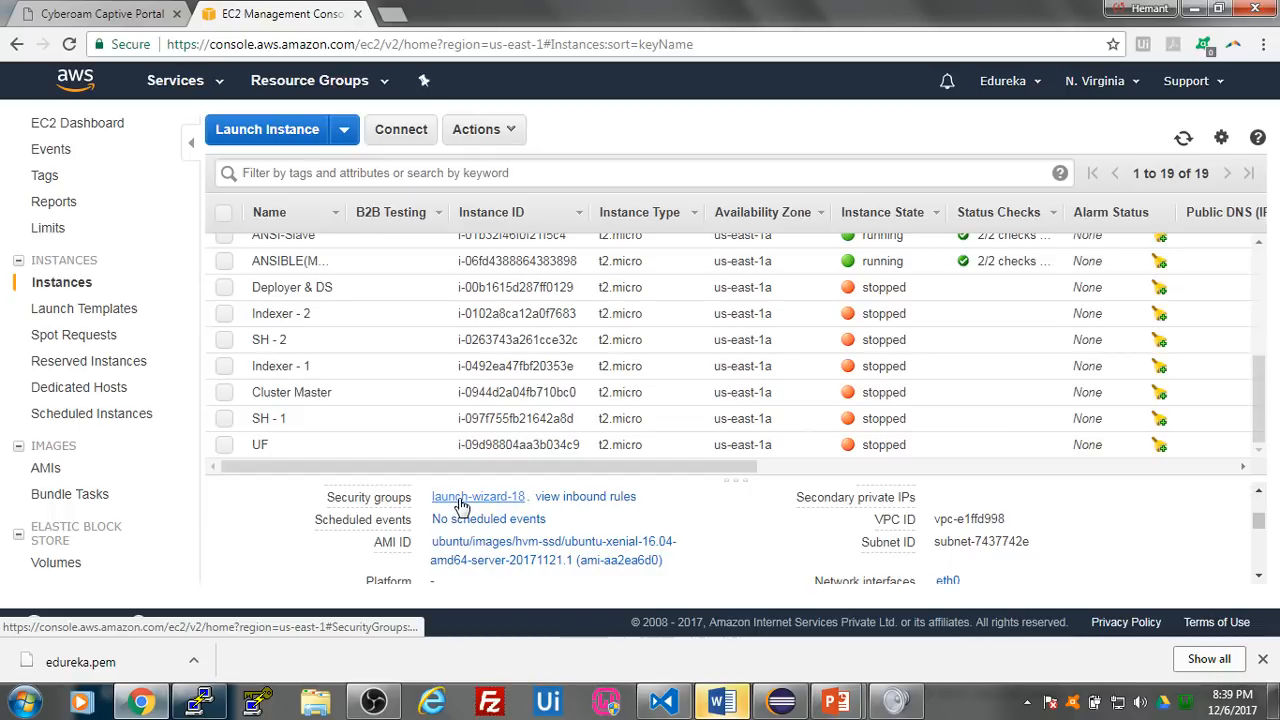
click(461, 498)
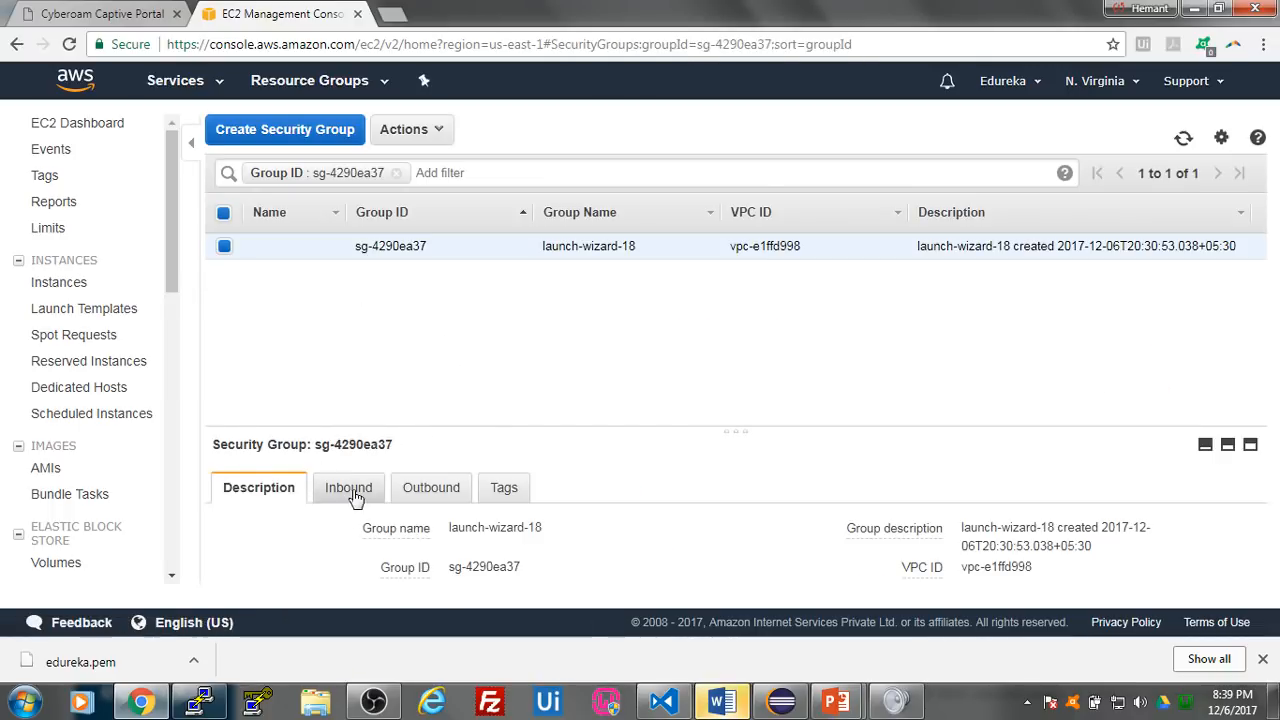
click(352, 489)
scroll(586, 471, down, 1)
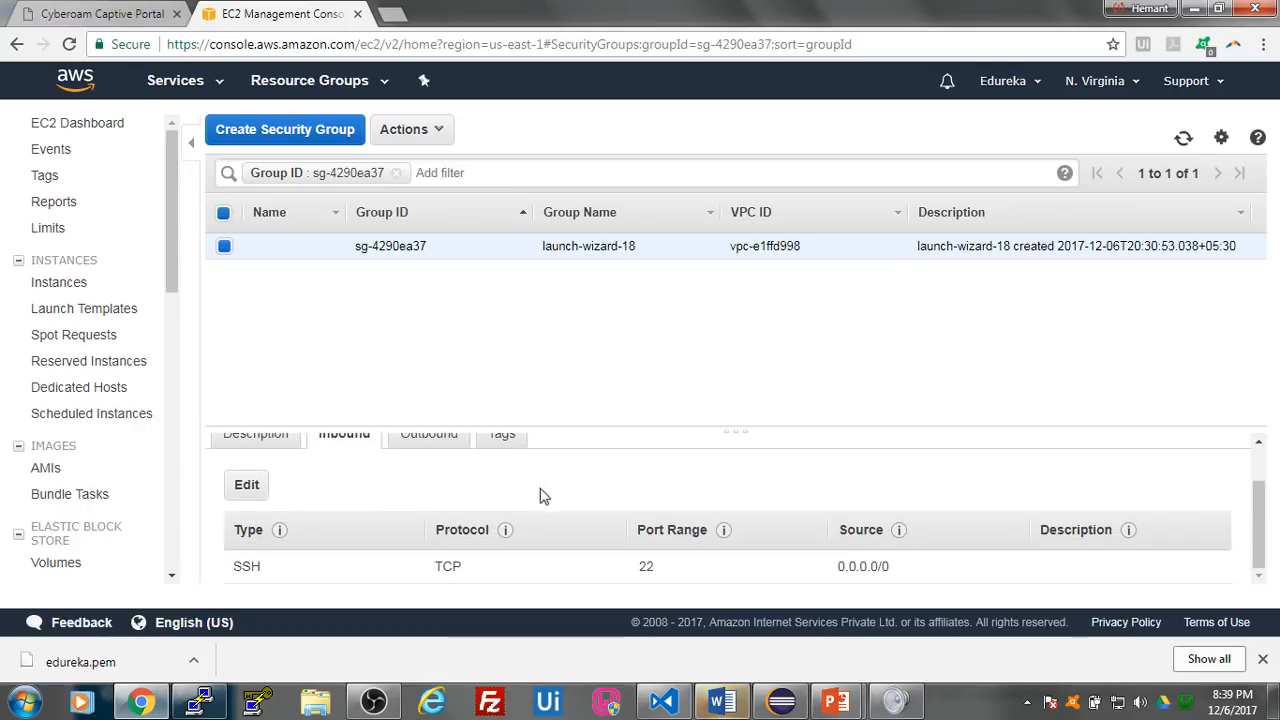
- Edit the inbound rules and add an HTTP rule with its source set to Anywhere
click(247, 487)
click(179, 361)
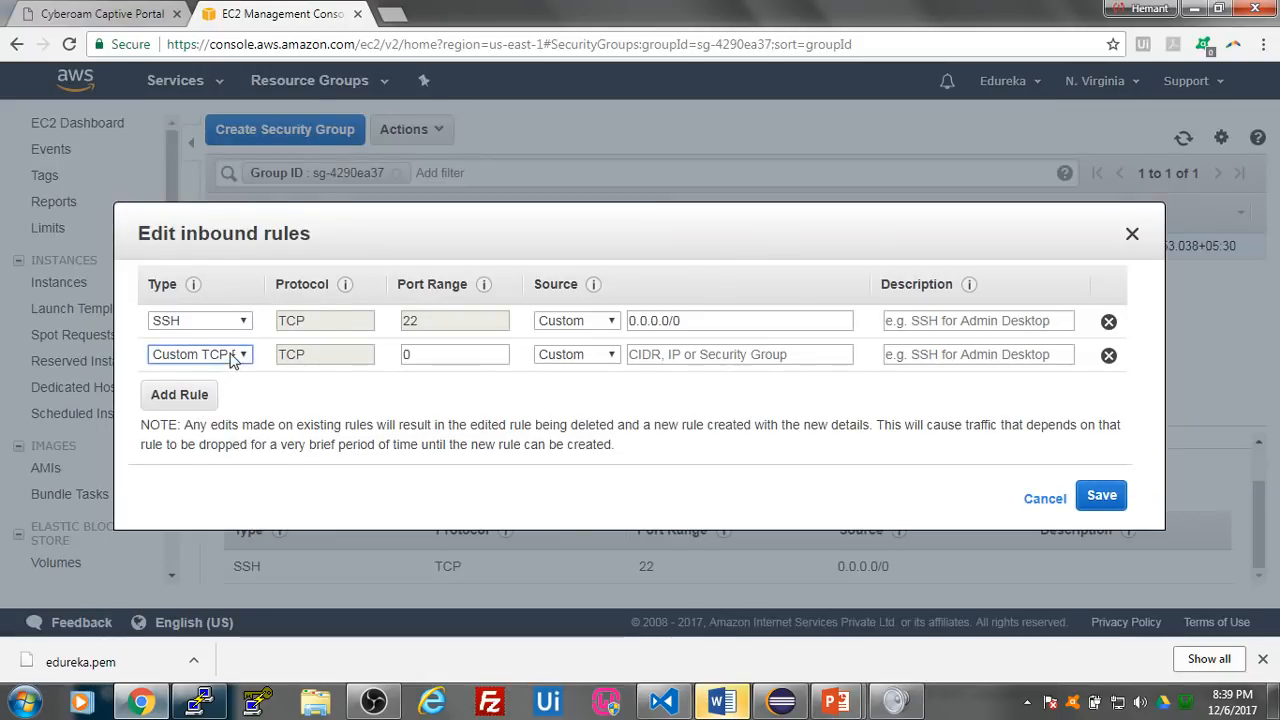
click(236, 354)
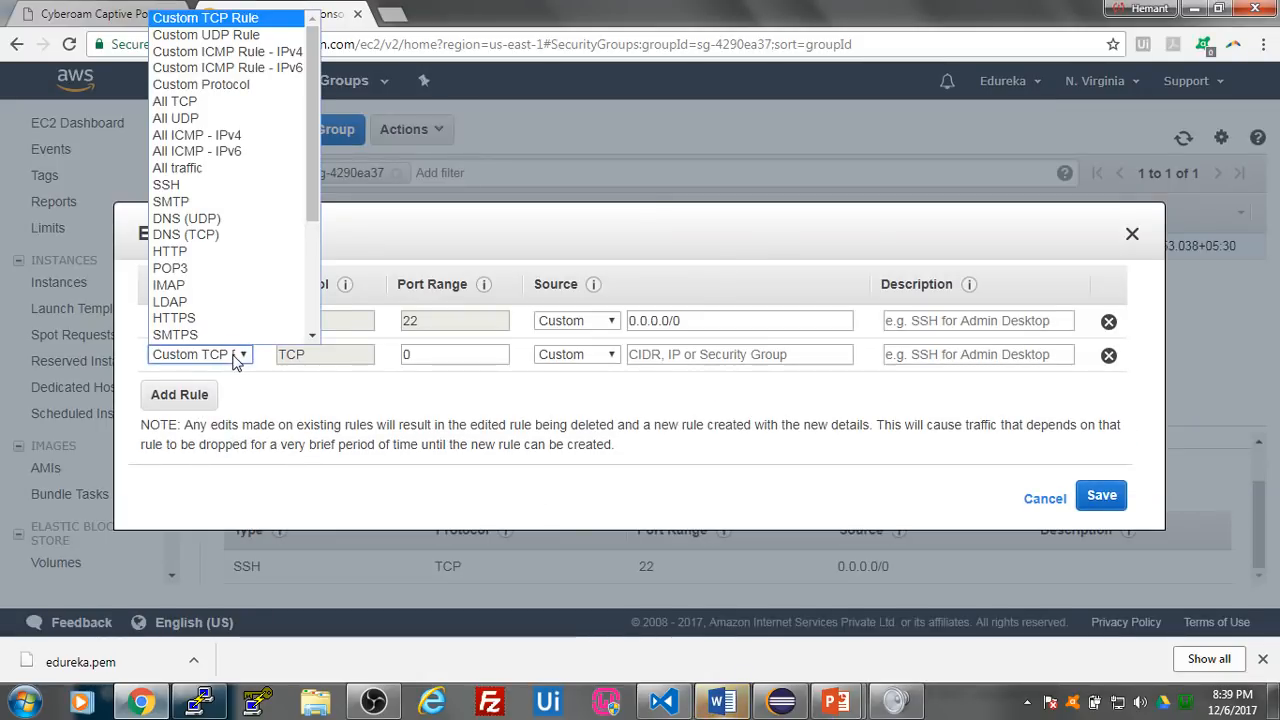
click(275, 251)
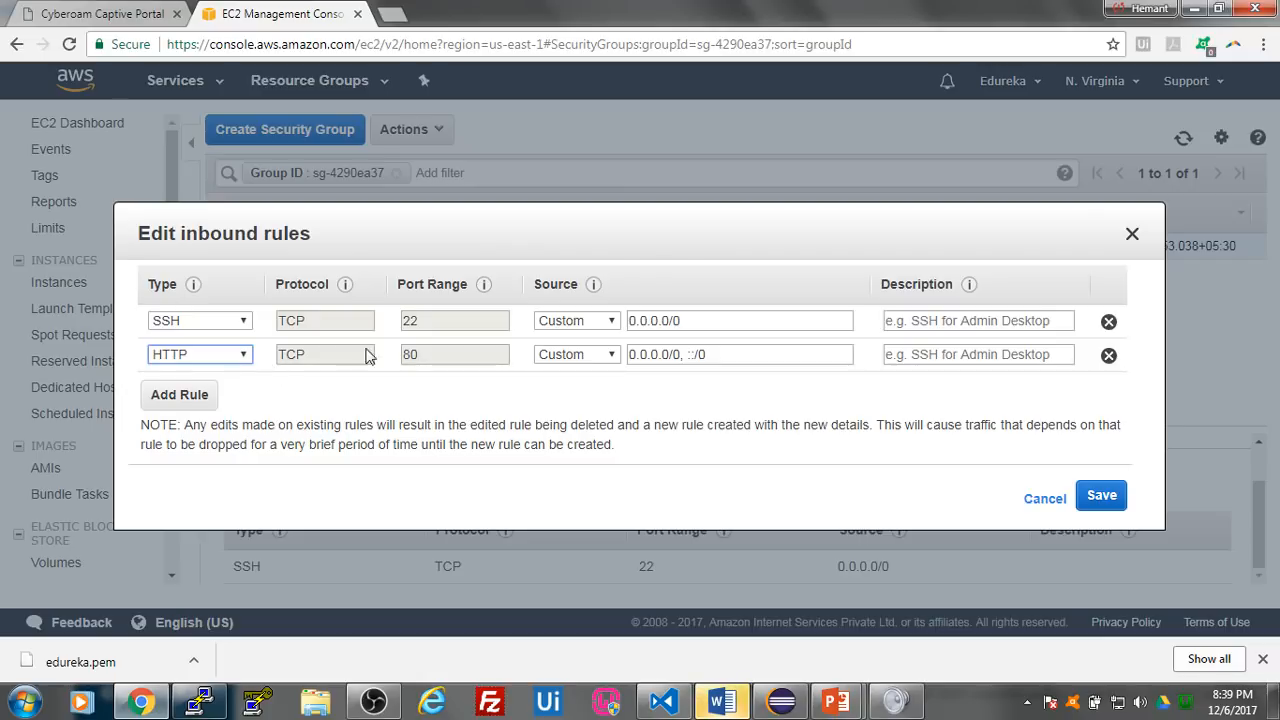
click(603, 357)
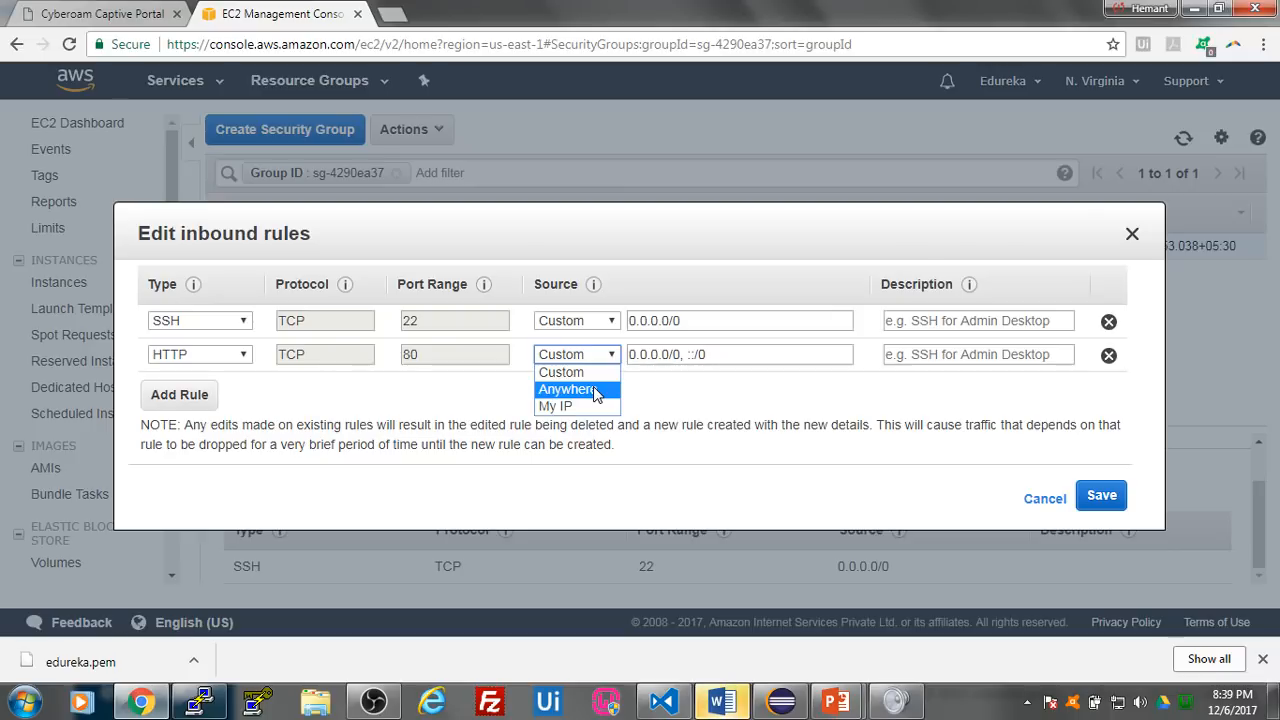
click(596, 390)
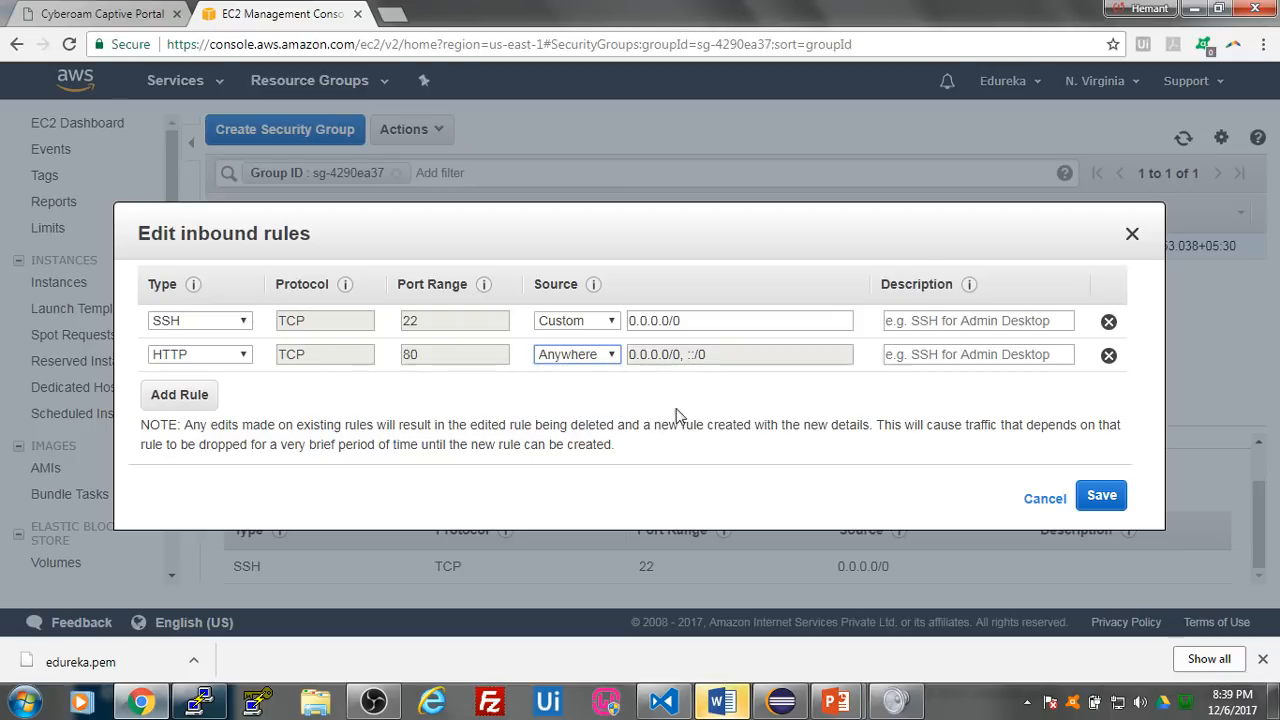
- Add an All TCP inbound rule with its source set to Anywhere, save the rules and check them in the inbound list
click(197, 400)
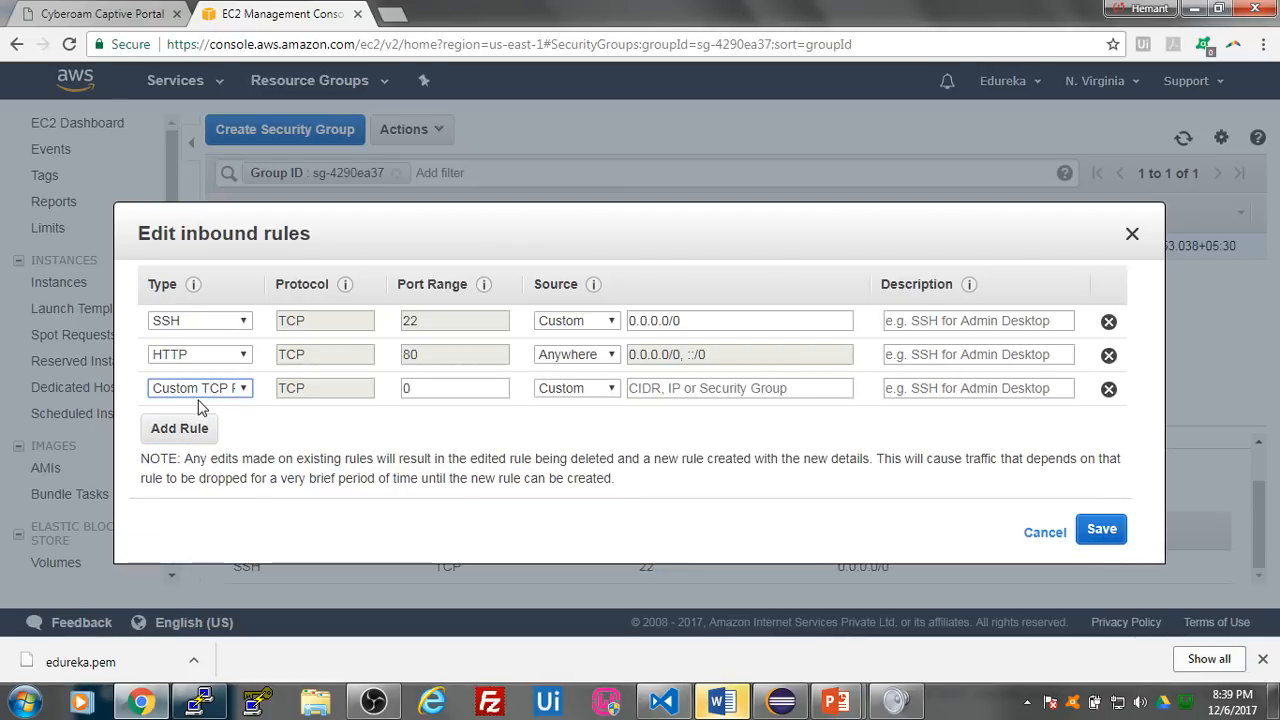
click(198, 394)
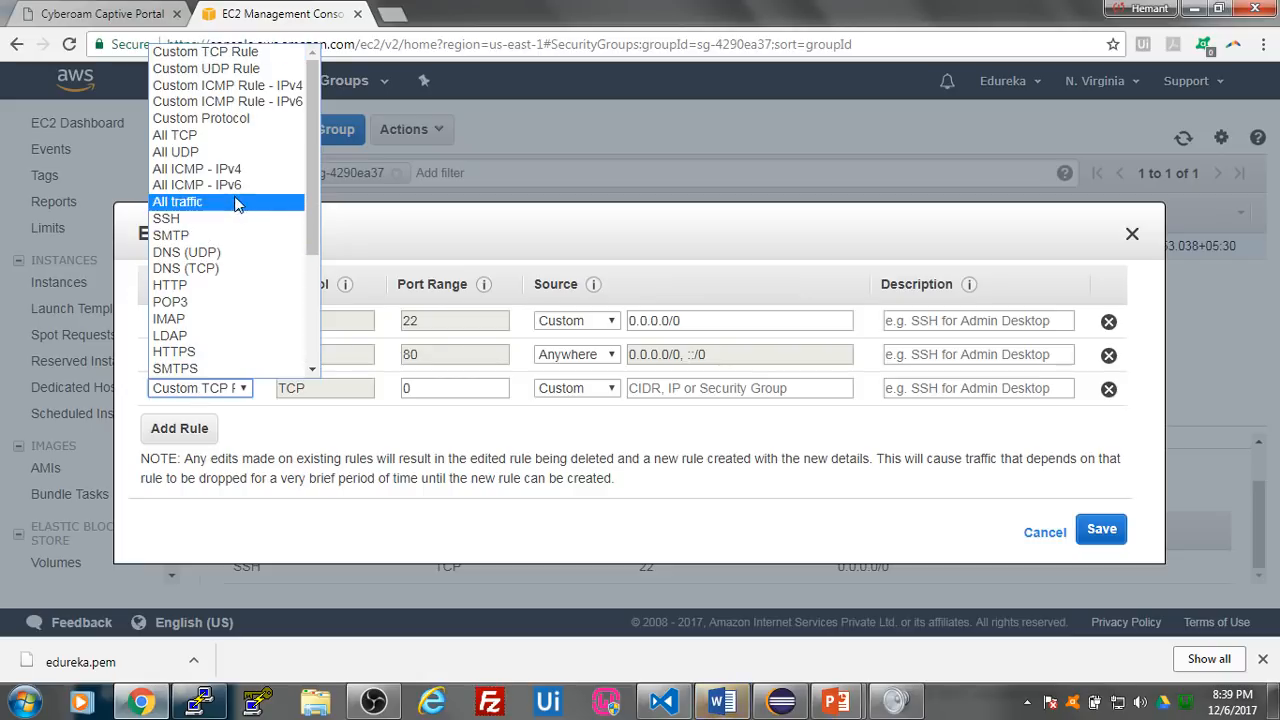
click(236, 139)
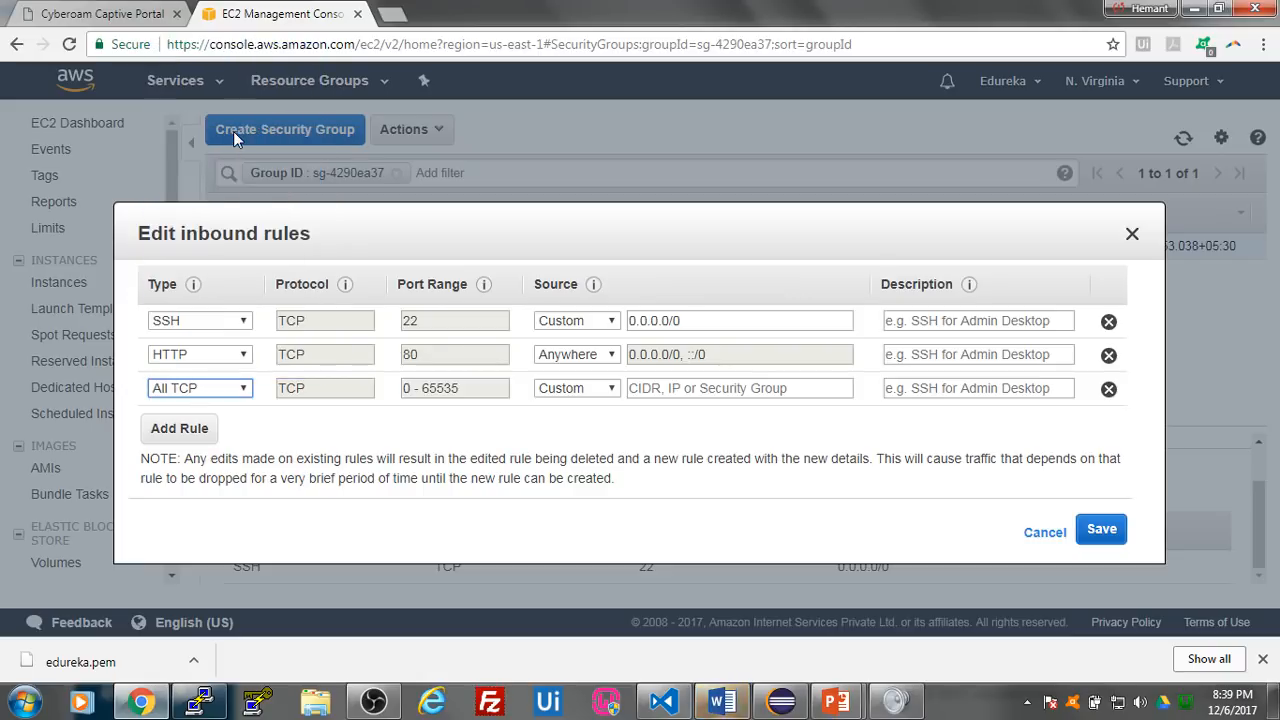
click(583, 391)
click(595, 421)
click(1112, 532)
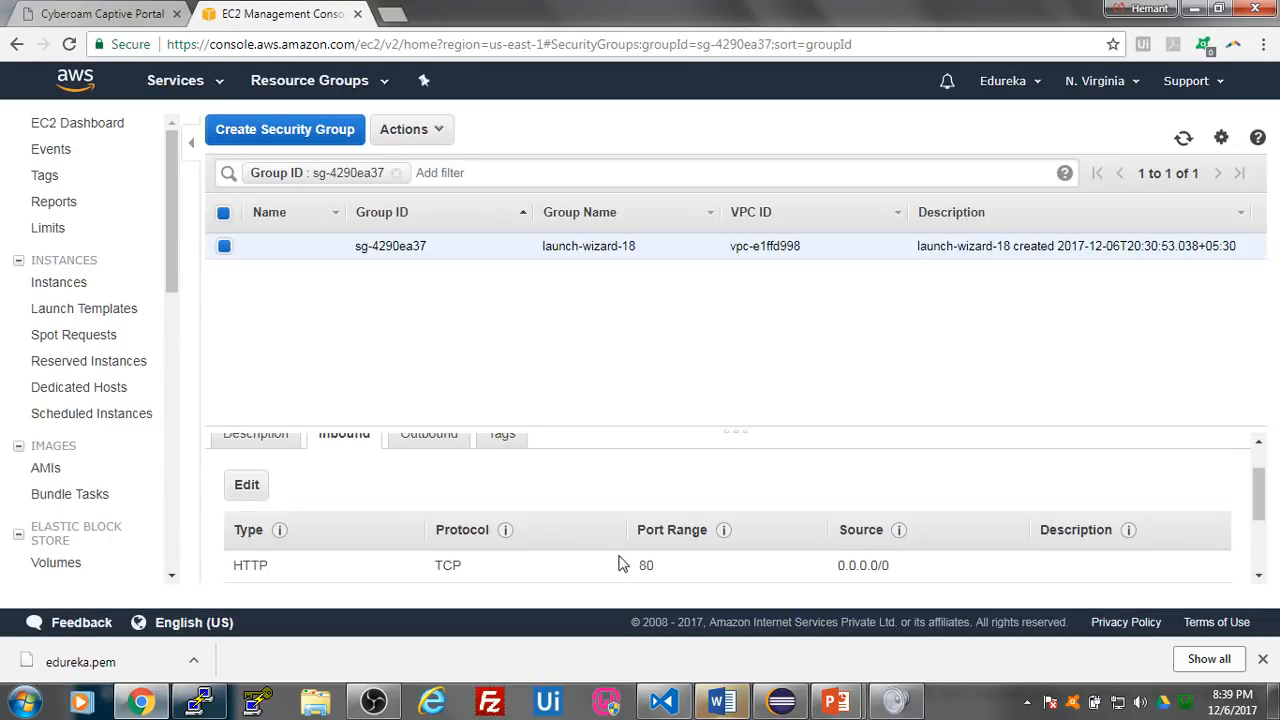
scroll(580, 555, down, 3)
scroll(620, 518, up, 3)
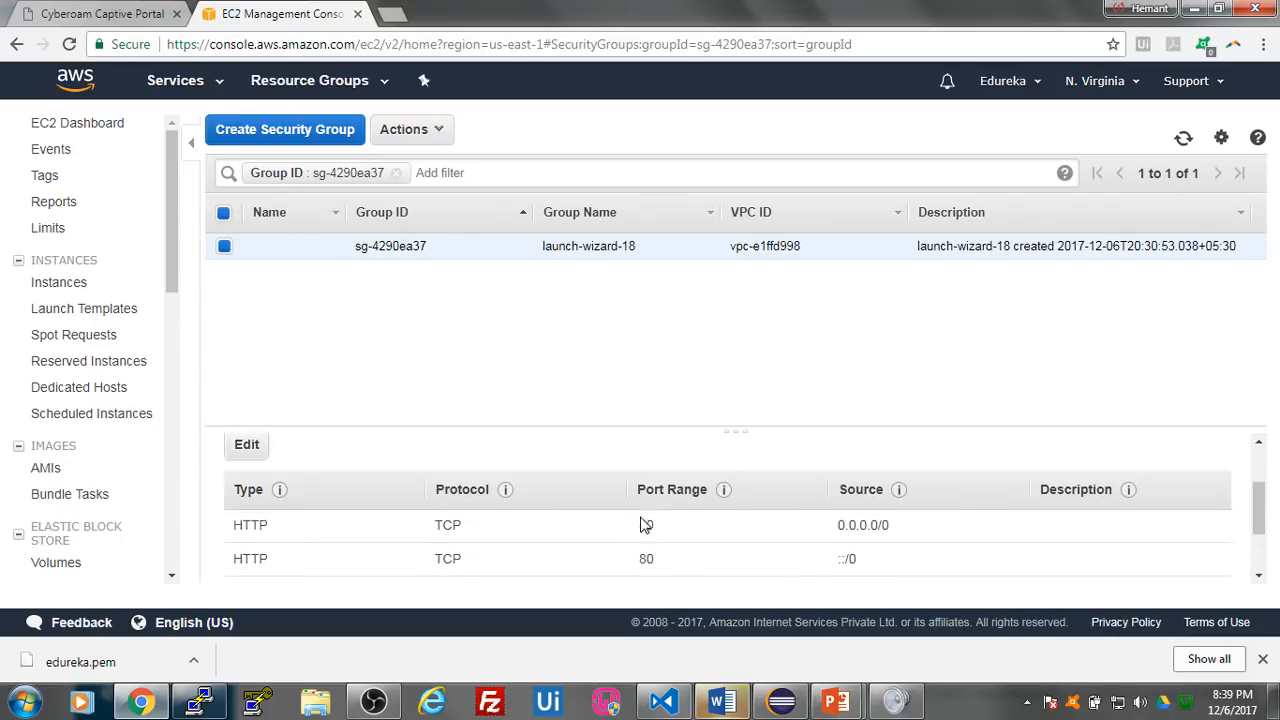
scroll(531, 480, down, 3)
scroll(525, 470, up, 3)
- Open a new browser tab, return to the EC2 console and select Jenkins Master in the running instances list
click(393, 13)
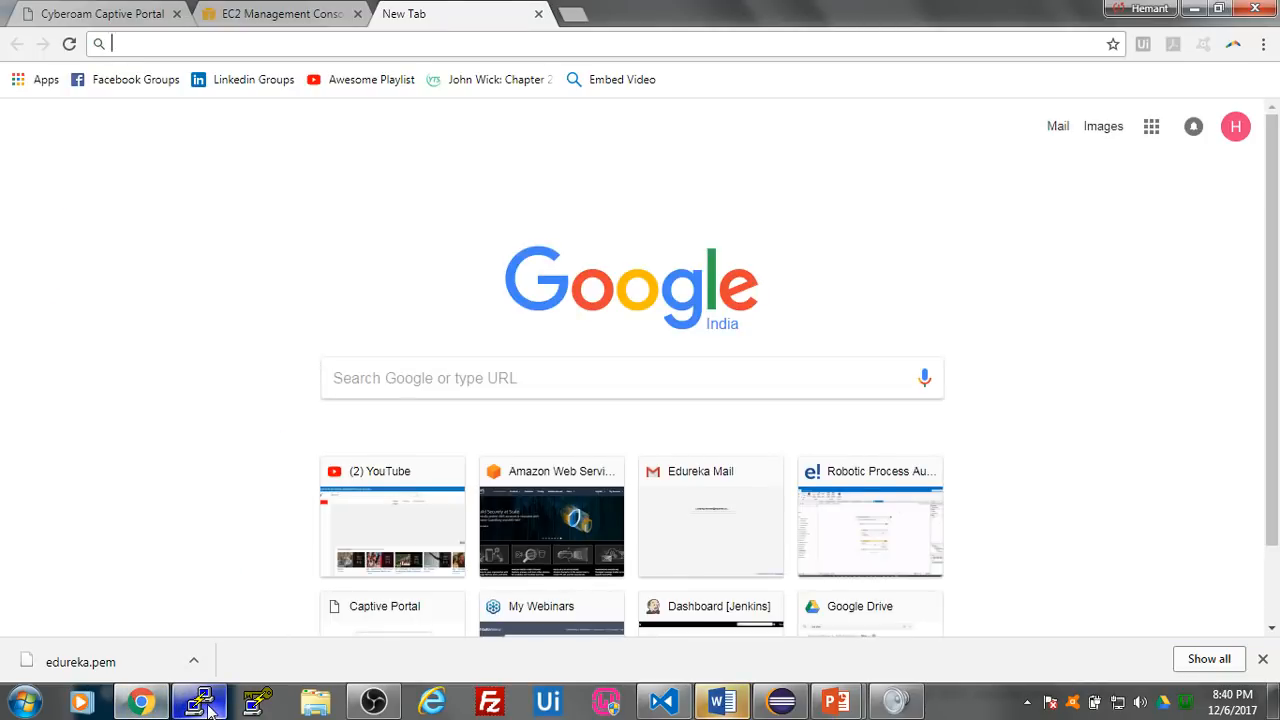
click(152, 705)
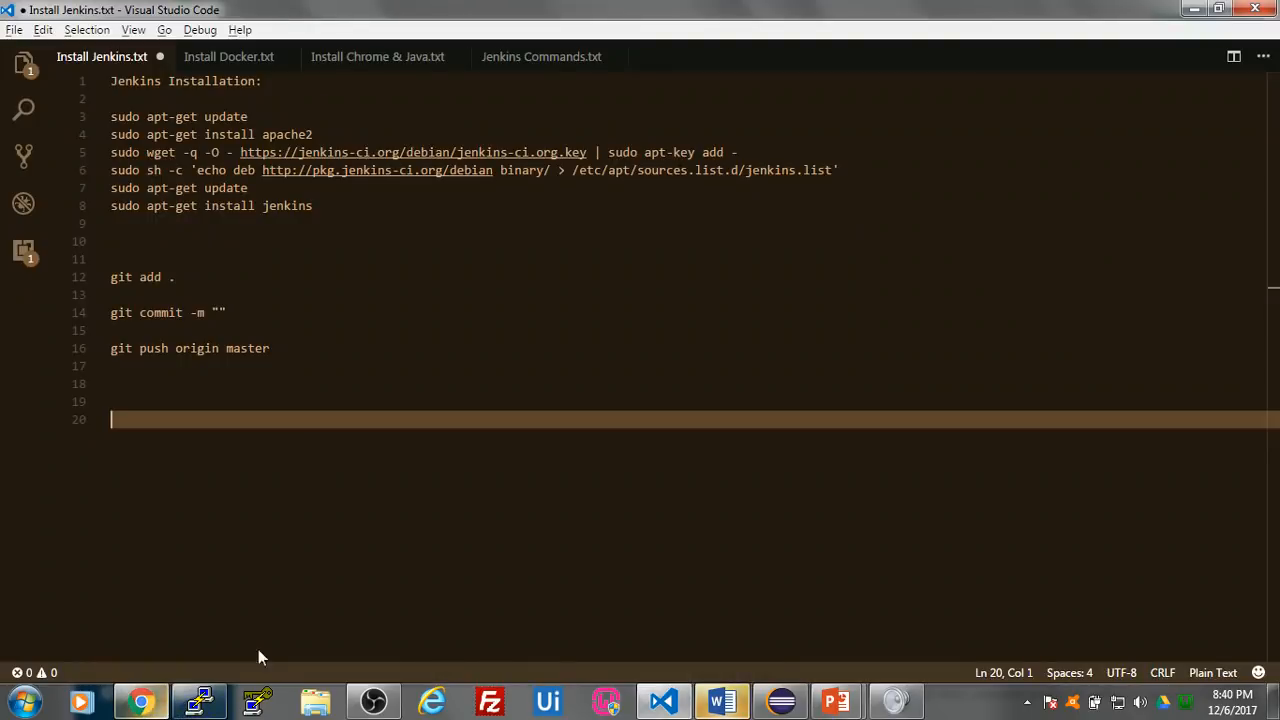
click(141, 703)
click(302, 18)
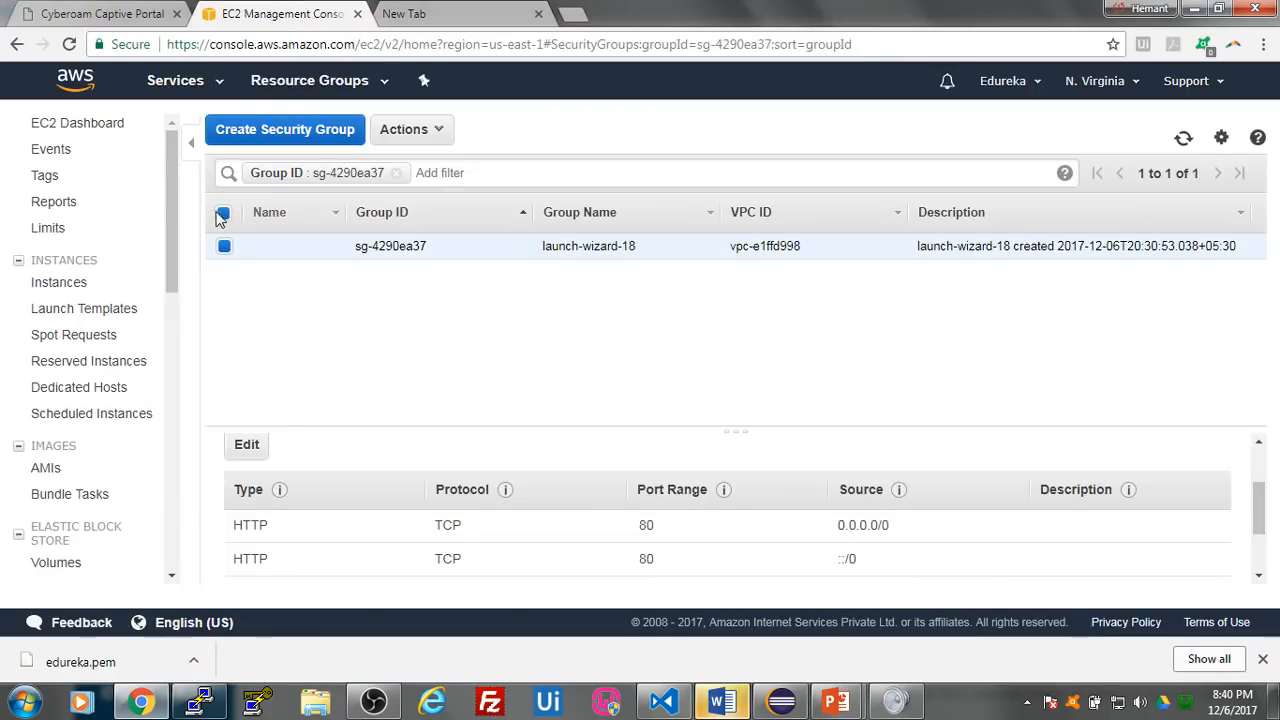
click(113, 132)
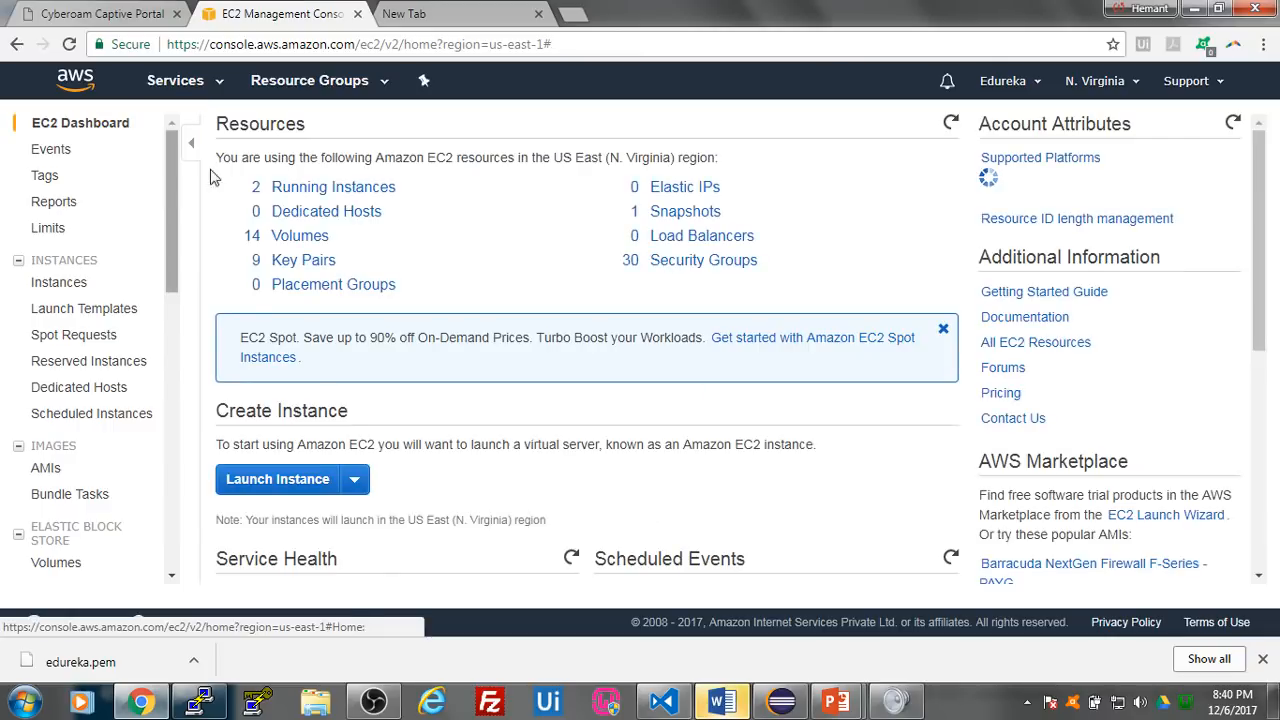
click(328, 190)
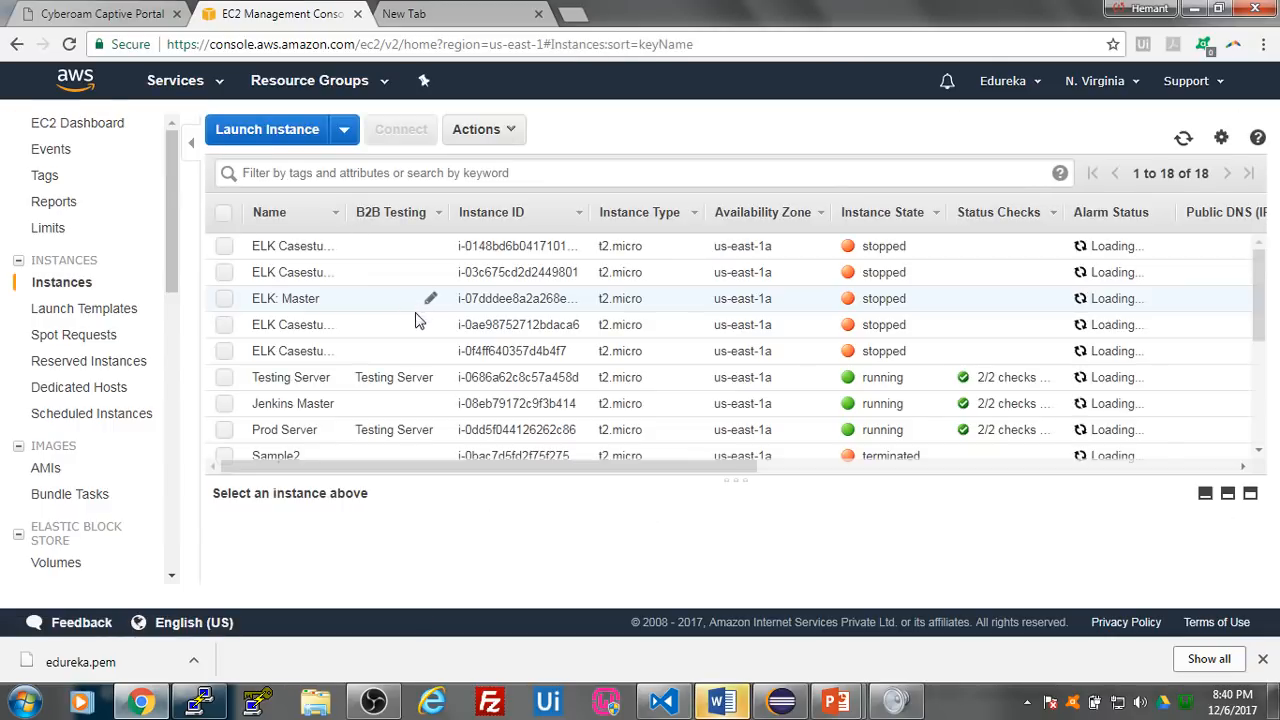
scroll(310, 393, down, 1)
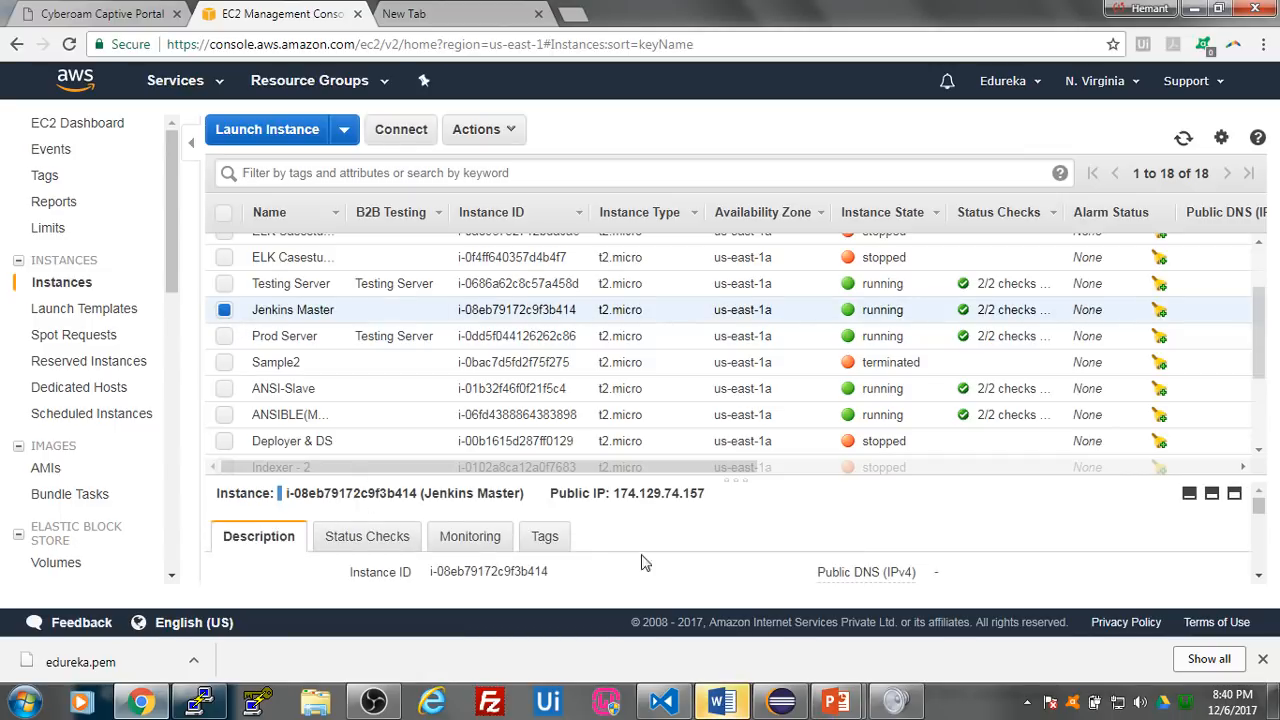
- Copy Jenkins Master's public IP, 174.129.74.157, and load it in the new browser tab
double_click(655, 493)
key(ctrl+c)
click(459, 14)
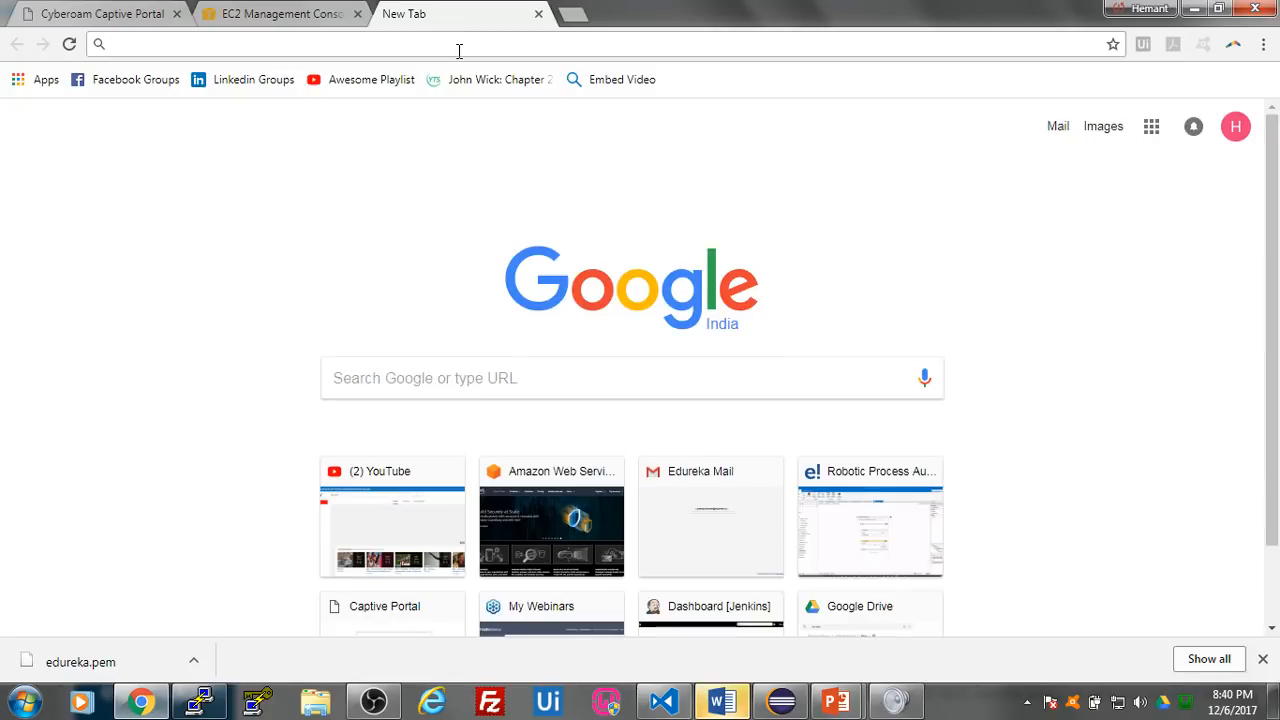
key(ctrl+v)
key(Return)
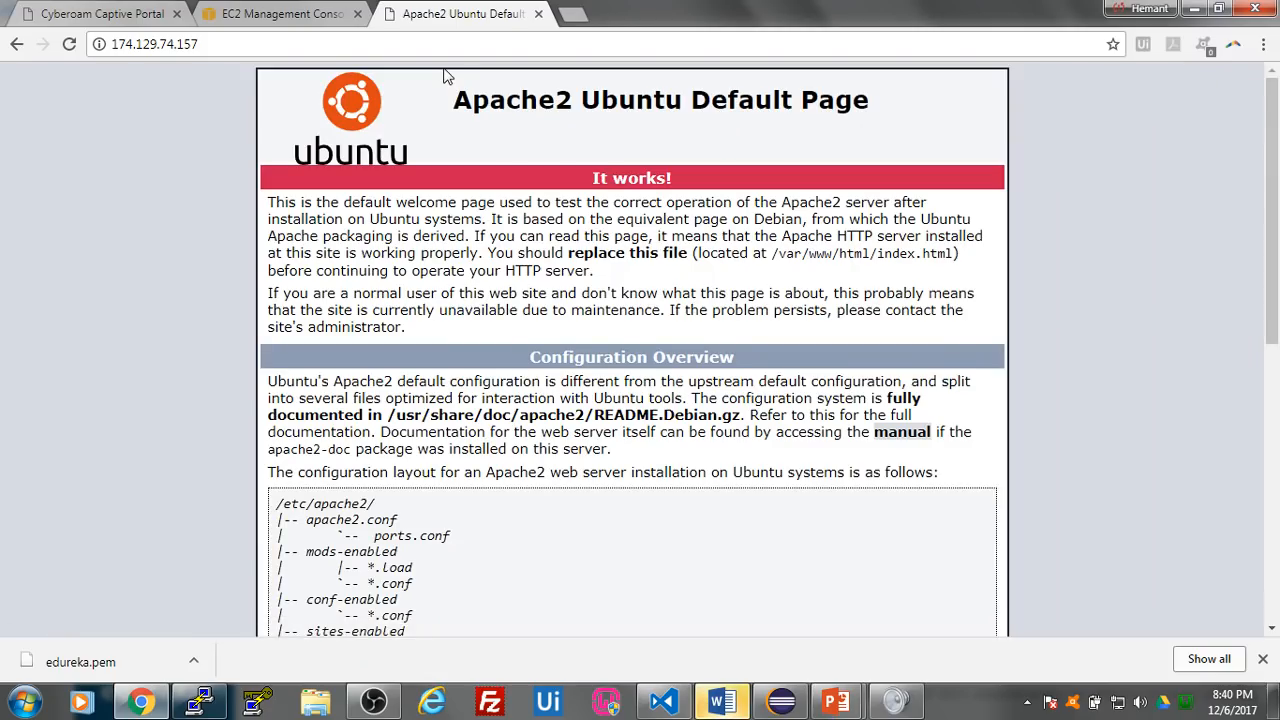
- Try to open Jenkins in the browser by adding port 8080 to the address, as 174.129.74.157:8080
click(254, 45)
click(254, 44)
text(:8080)
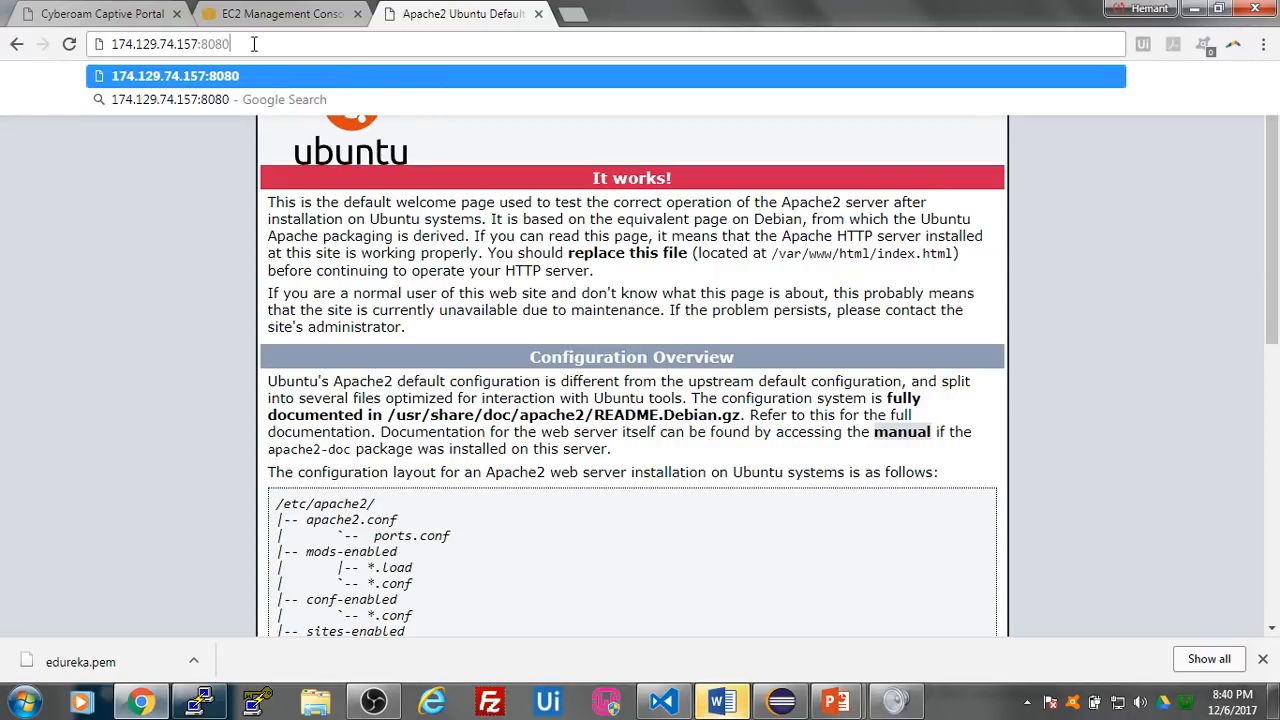
key(Return)
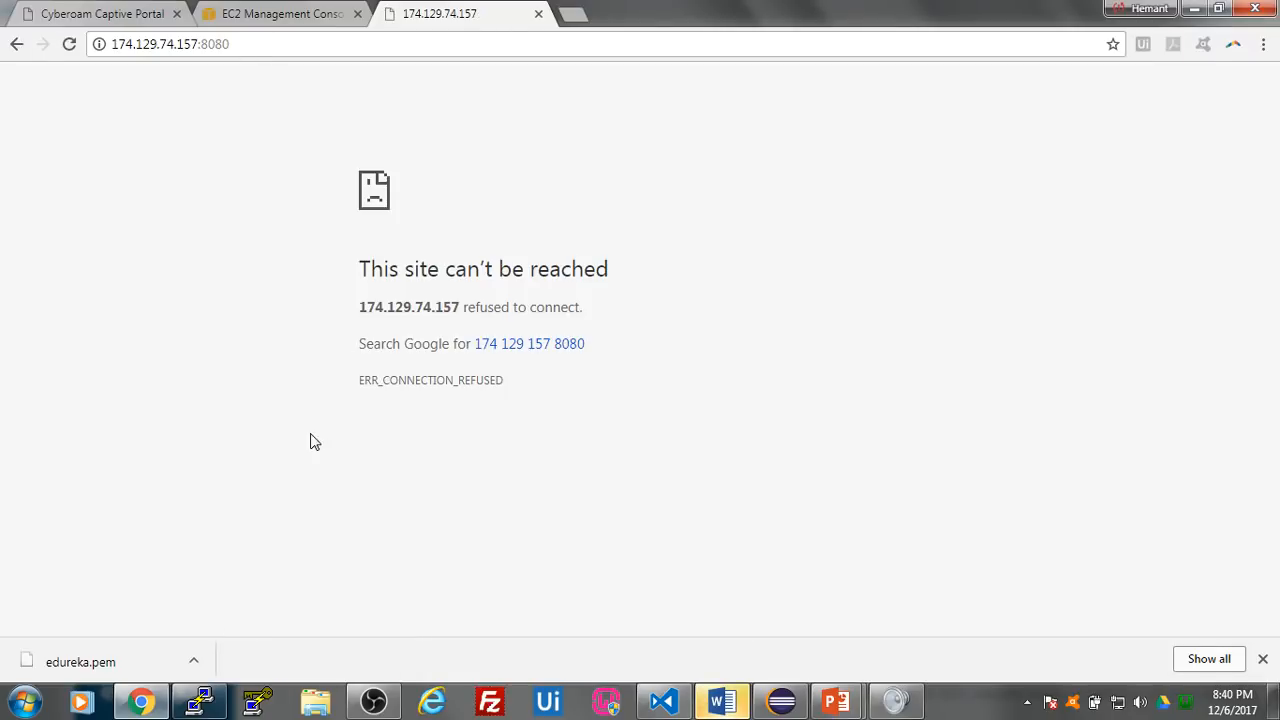
- Switch to the PuTTY session and review the output of the Jenkins installation
click(203, 700)
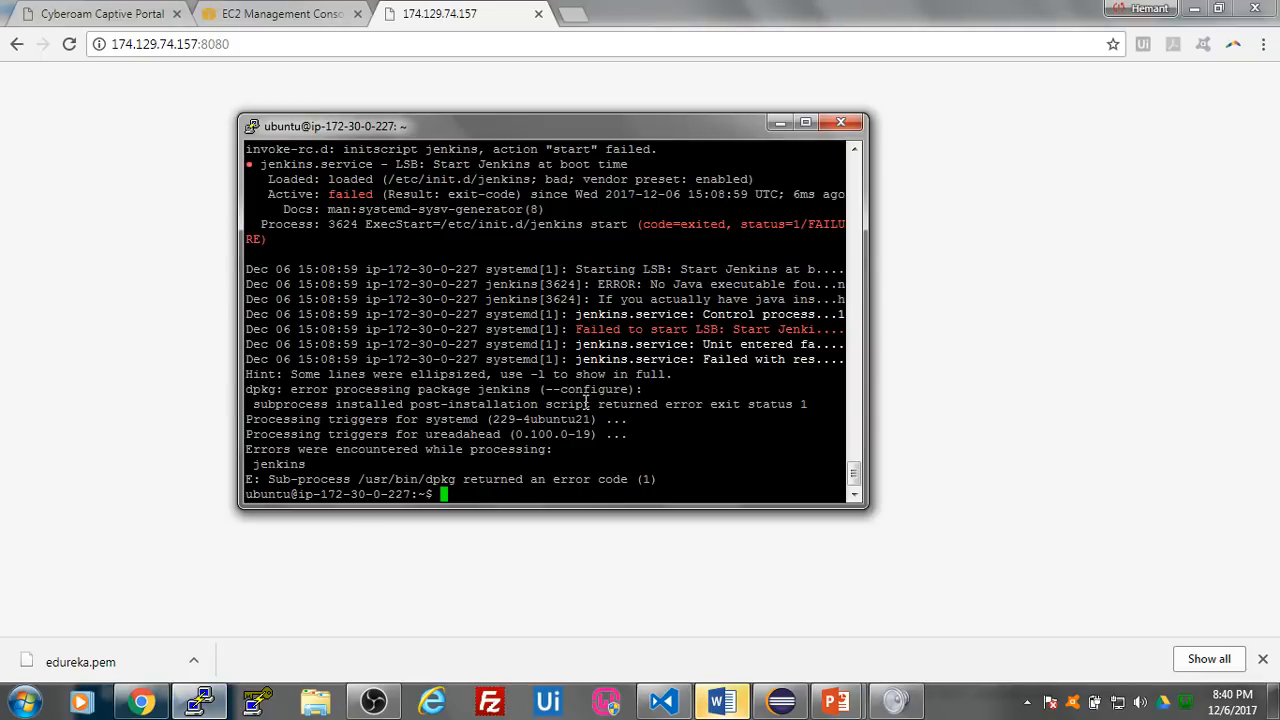
scroll(642, 373, up, 4)
scroll(625, 412, down, 4)
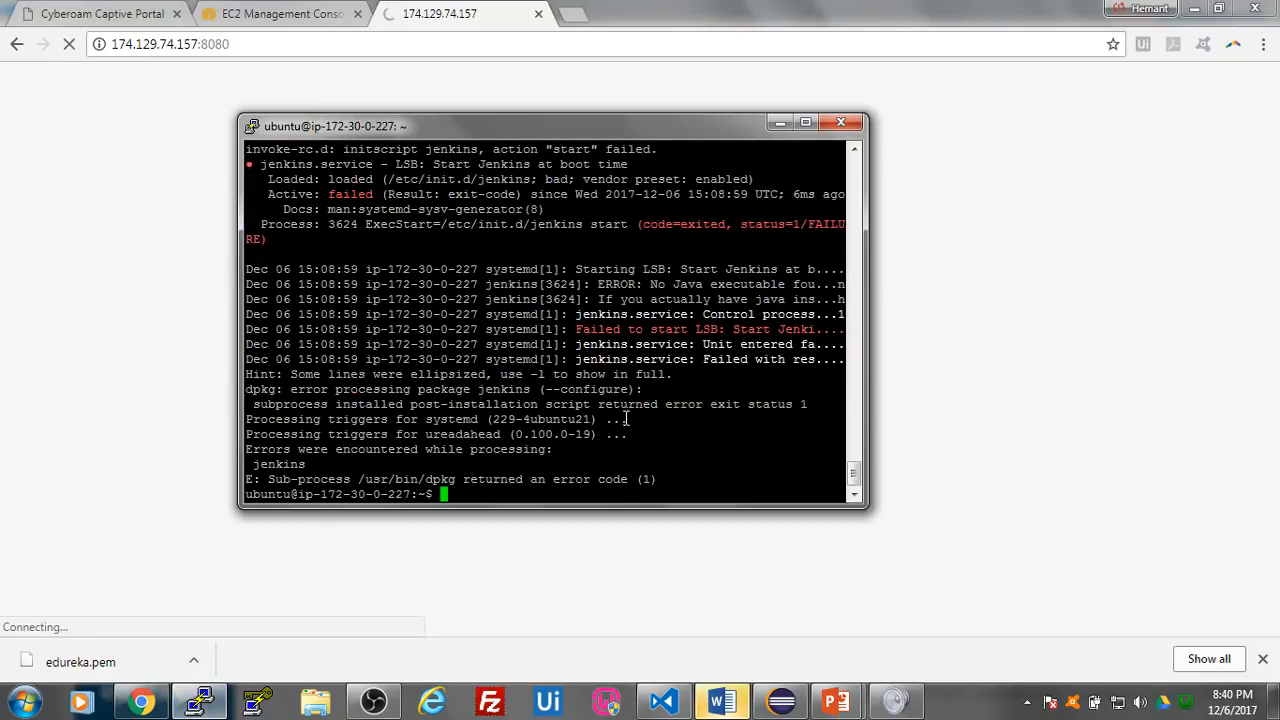
scroll(557, 410, up, 11)
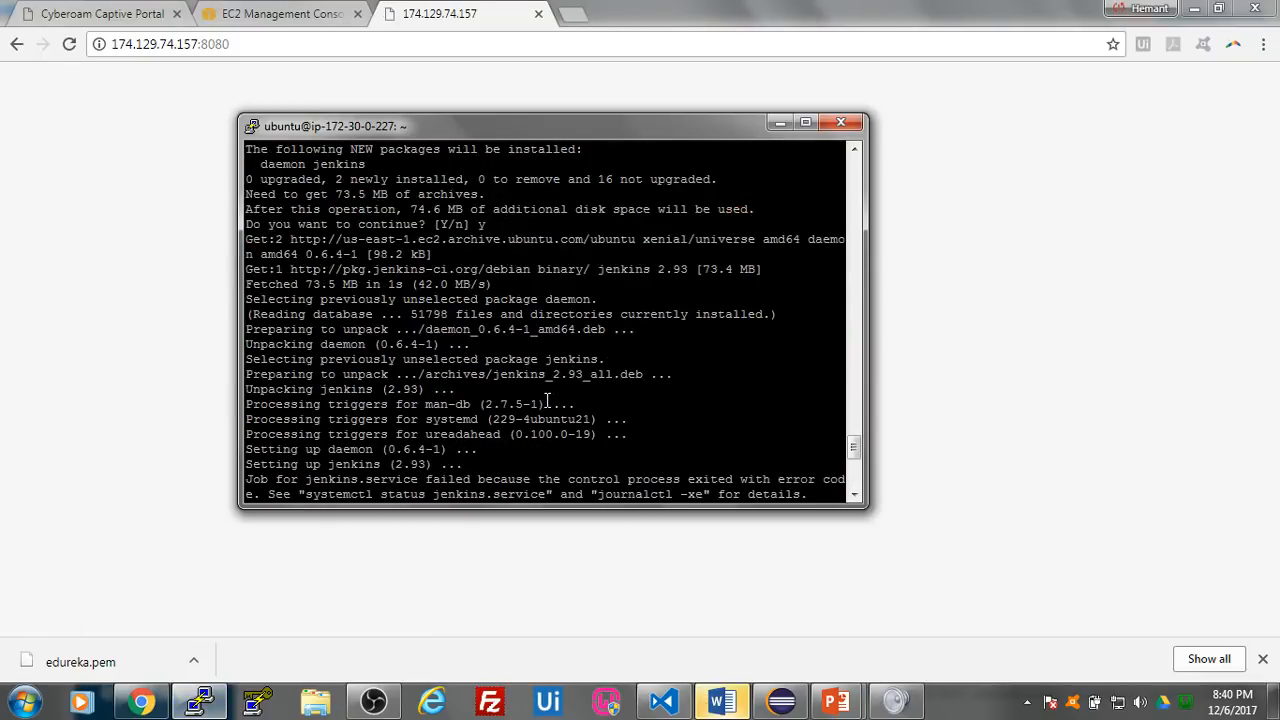
scroll(540, 355, down, 11)
click(199, 701)
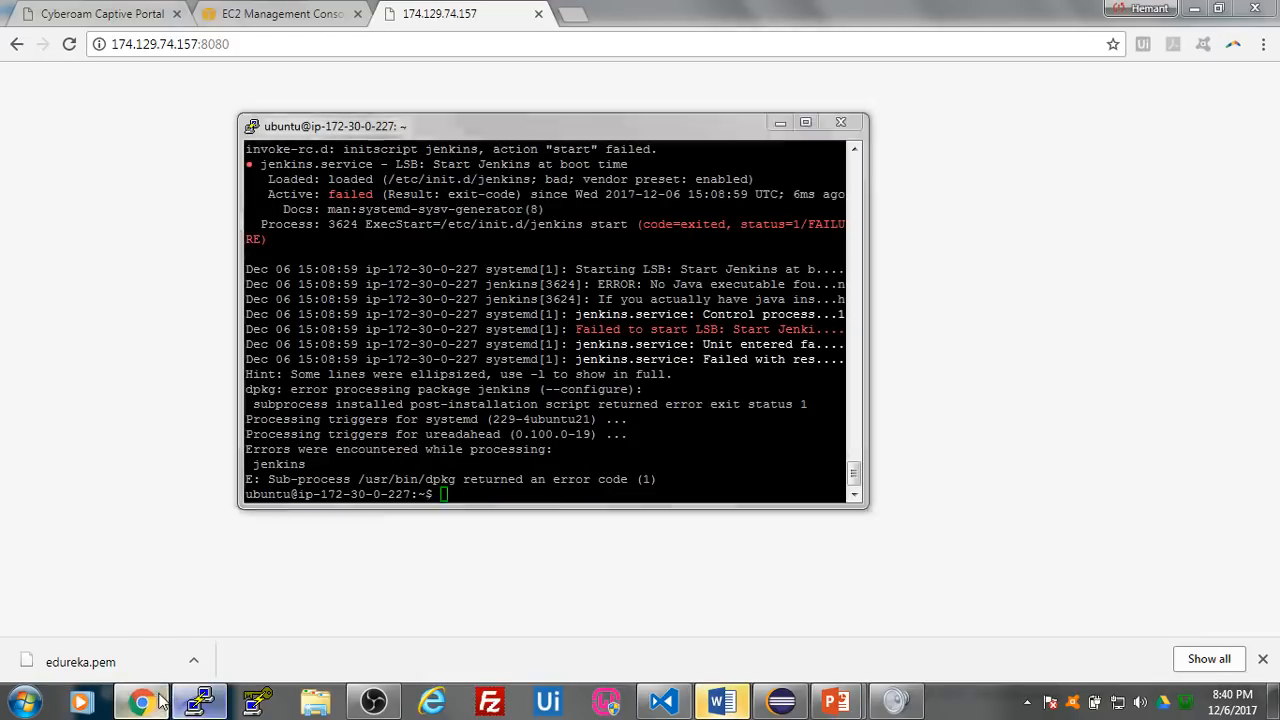
- Copy Testing Server's public IP from the EC2 console and enter 107.20.71.72 as the host name in a new PuTTY session
click(266, 22)
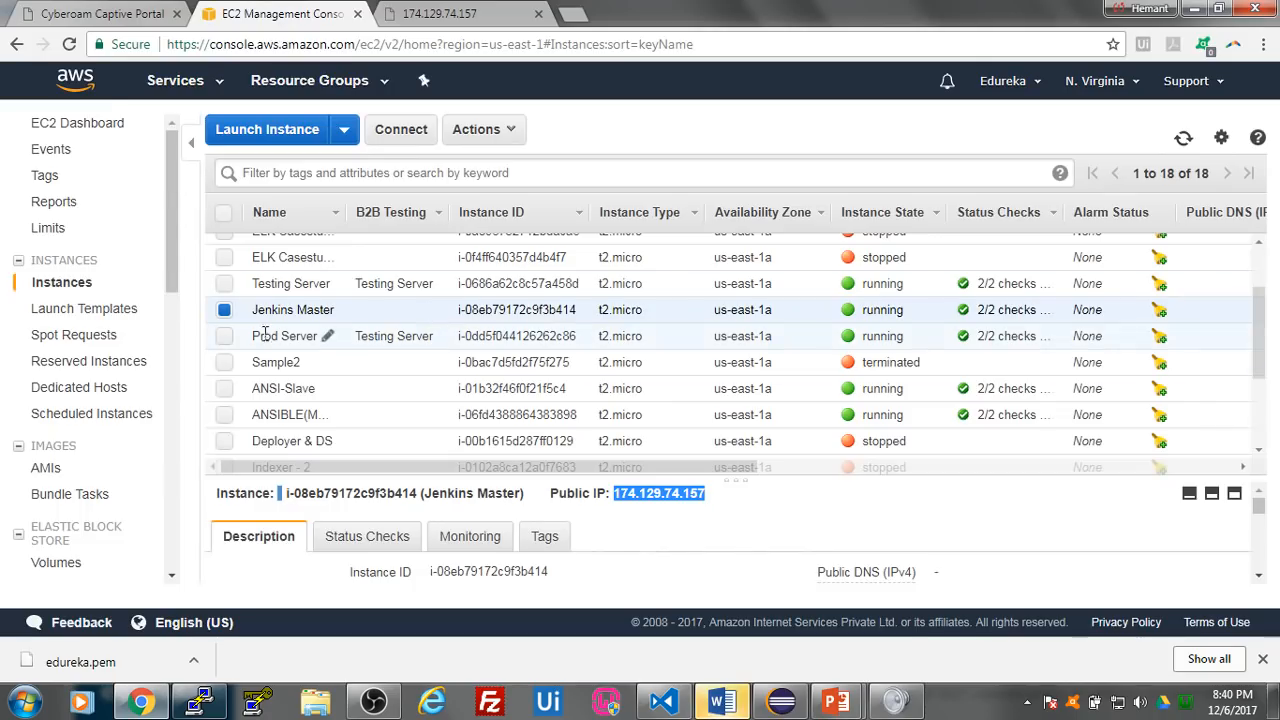
click(224, 284)
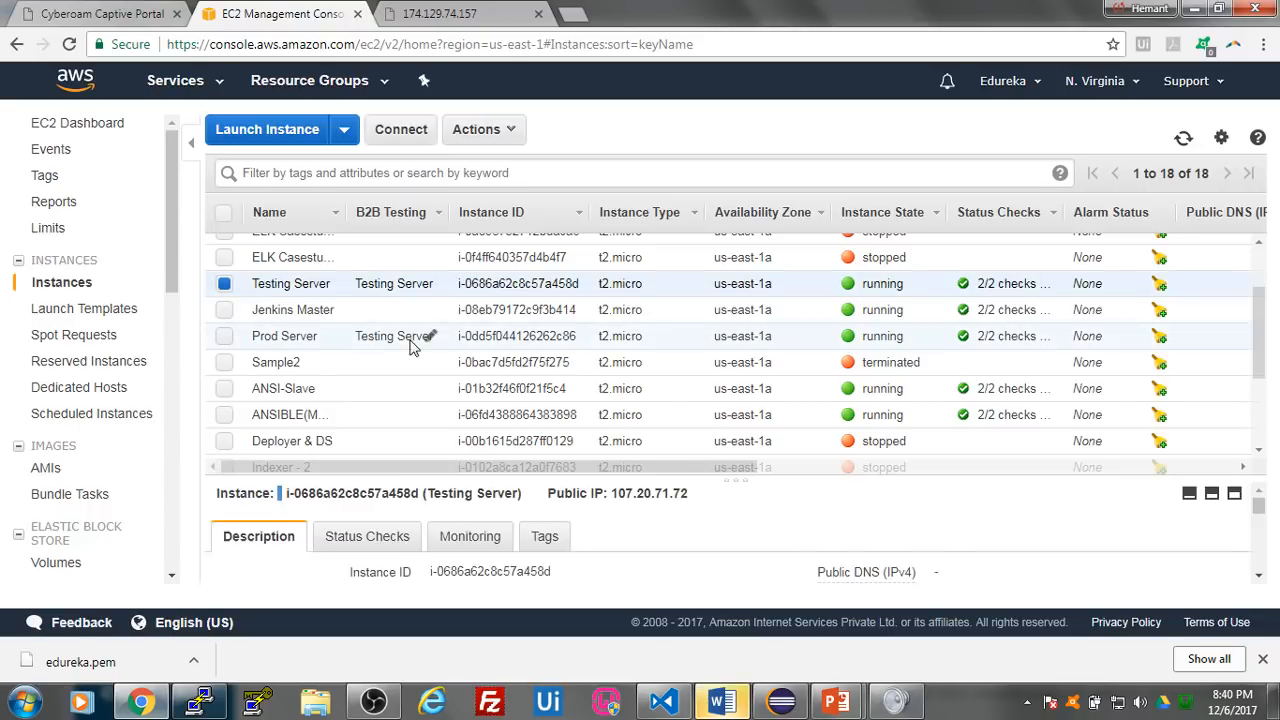
double_click(641, 494)
key(ctrl+c)
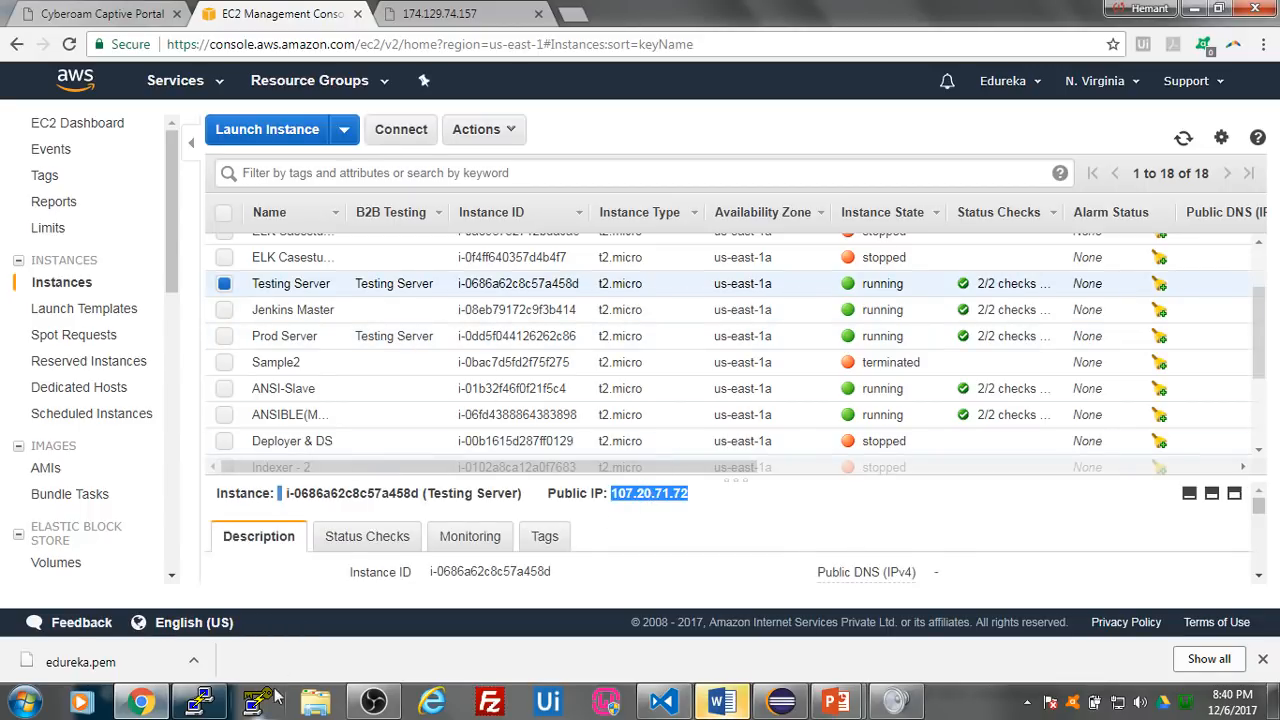
click(221, 704)
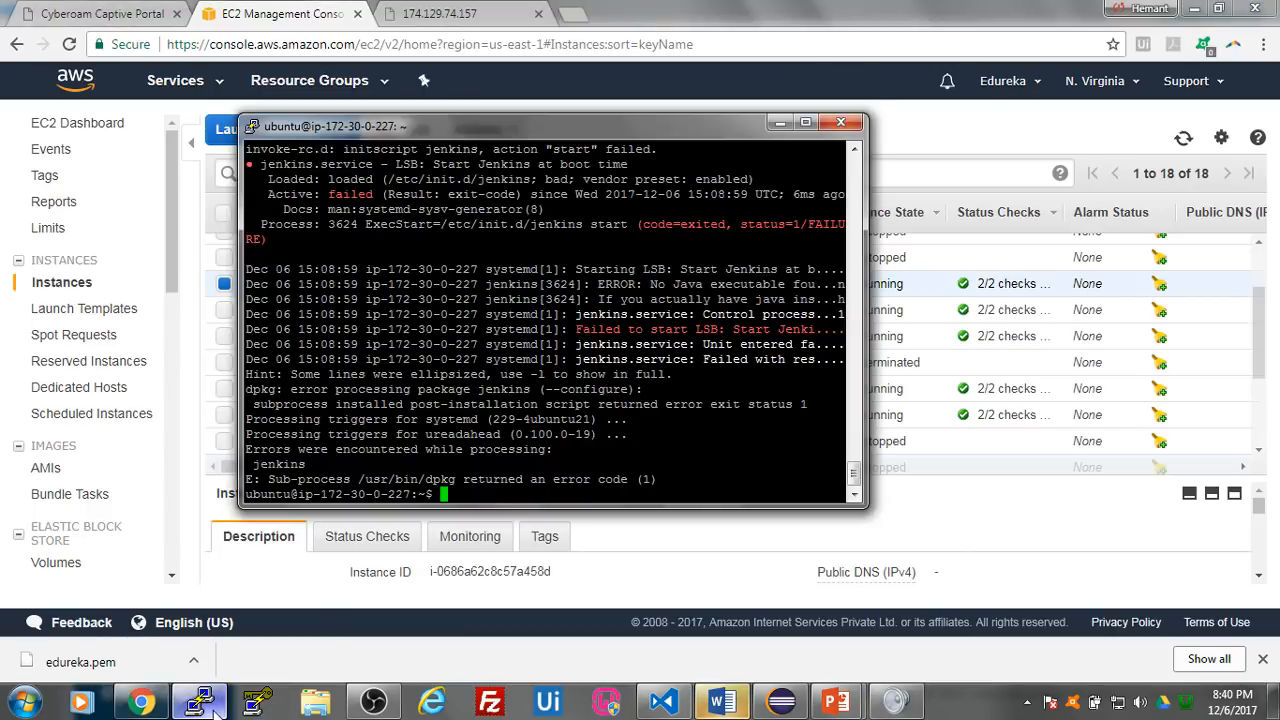
right_click(221, 704)
click(250, 612)
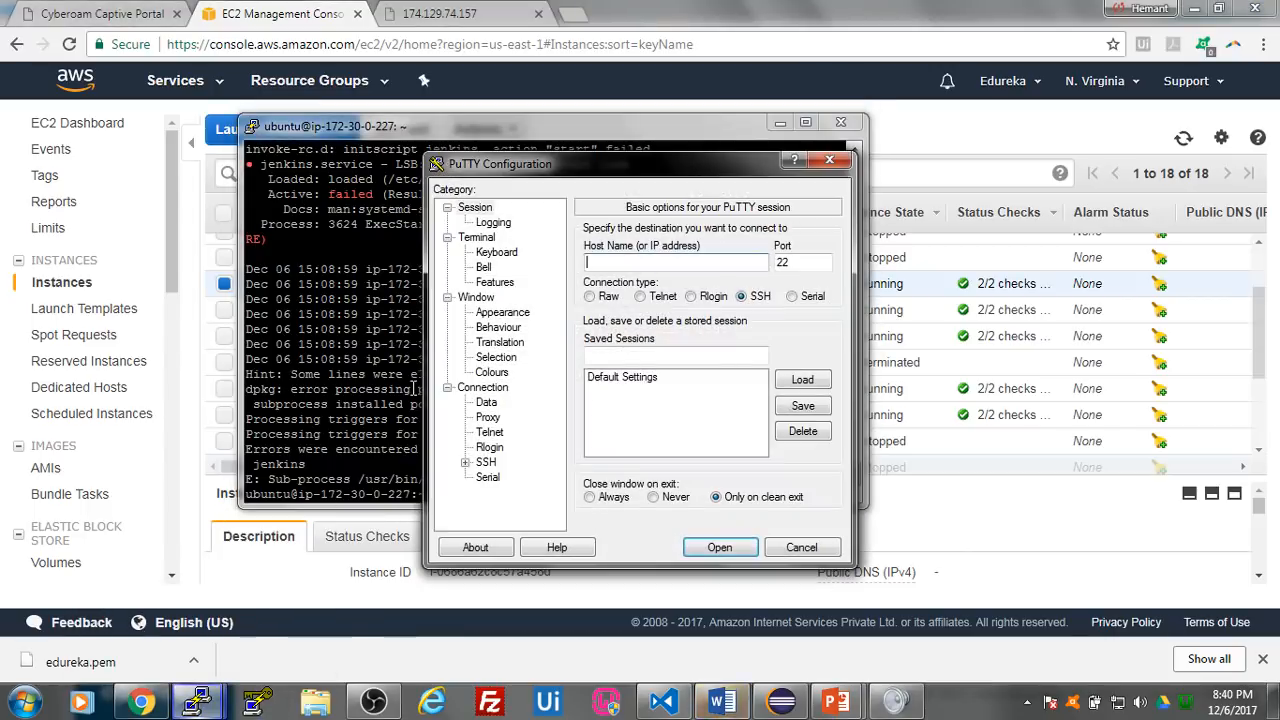
key(ctrl+v)
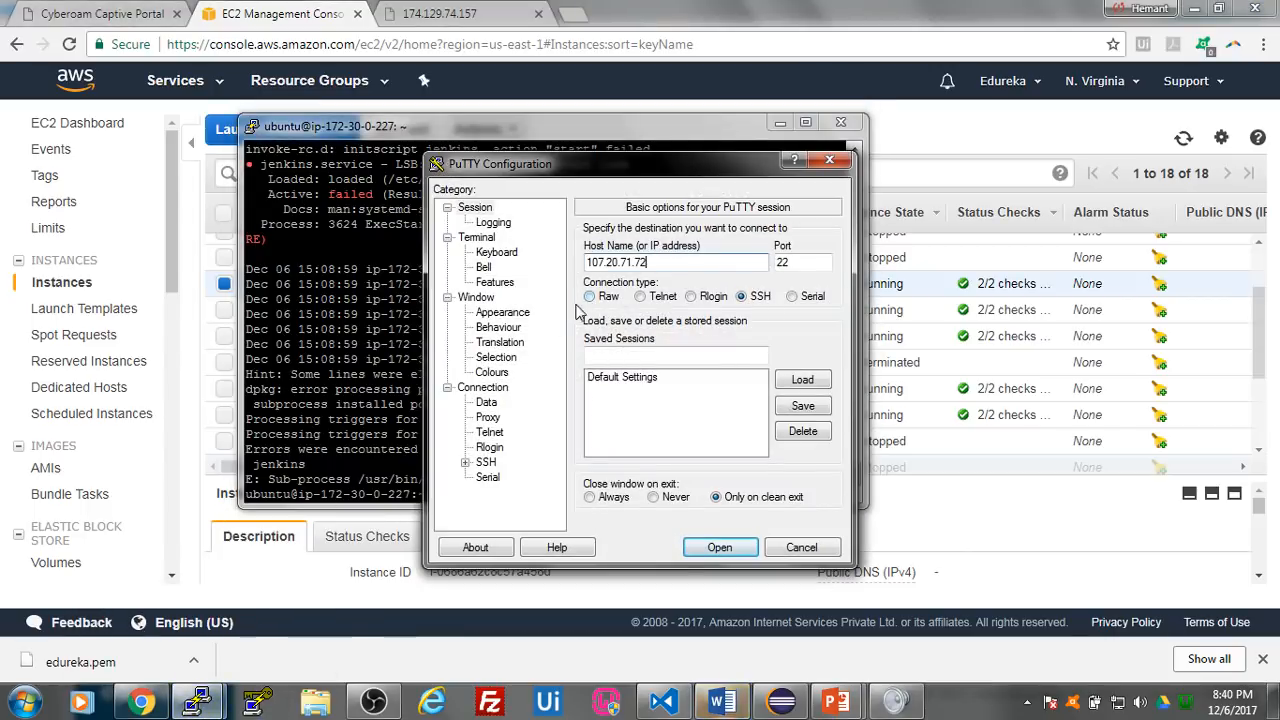
- Go to the SSH authentication settings of the new session and browse for a private key file
click(465, 462)
double_click(512, 449)
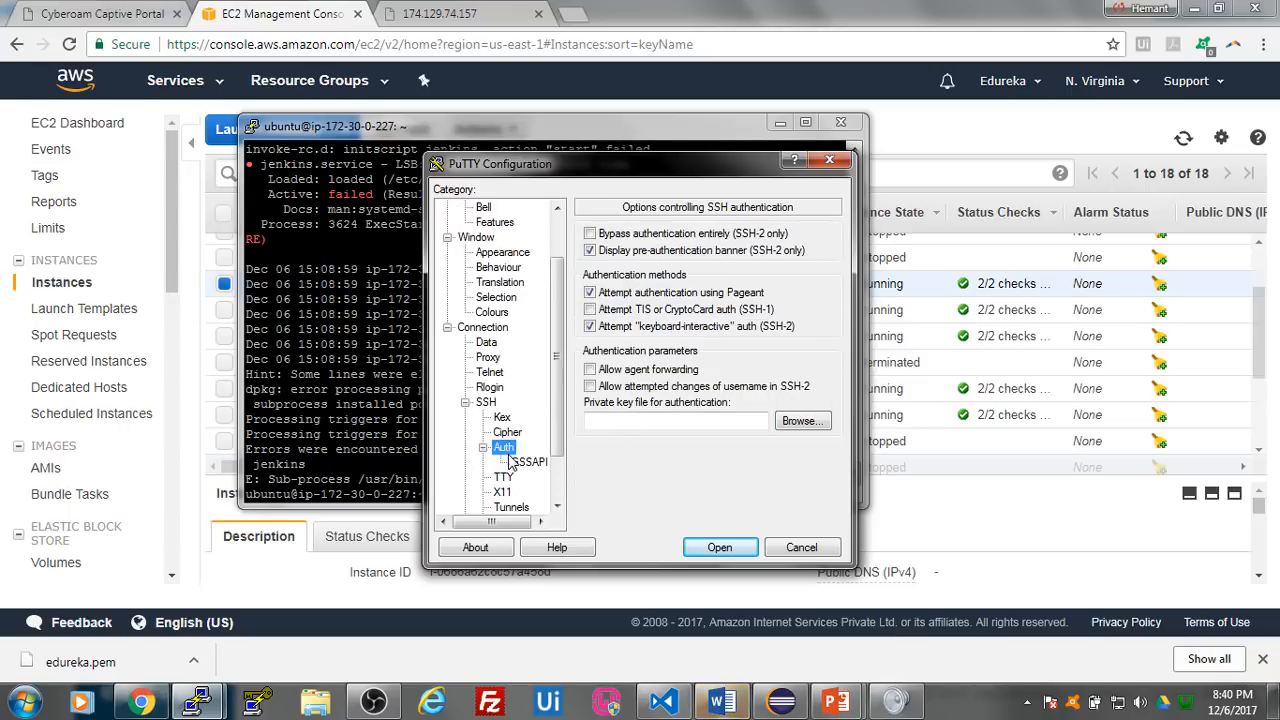
scroll(548, 427, down, 1)
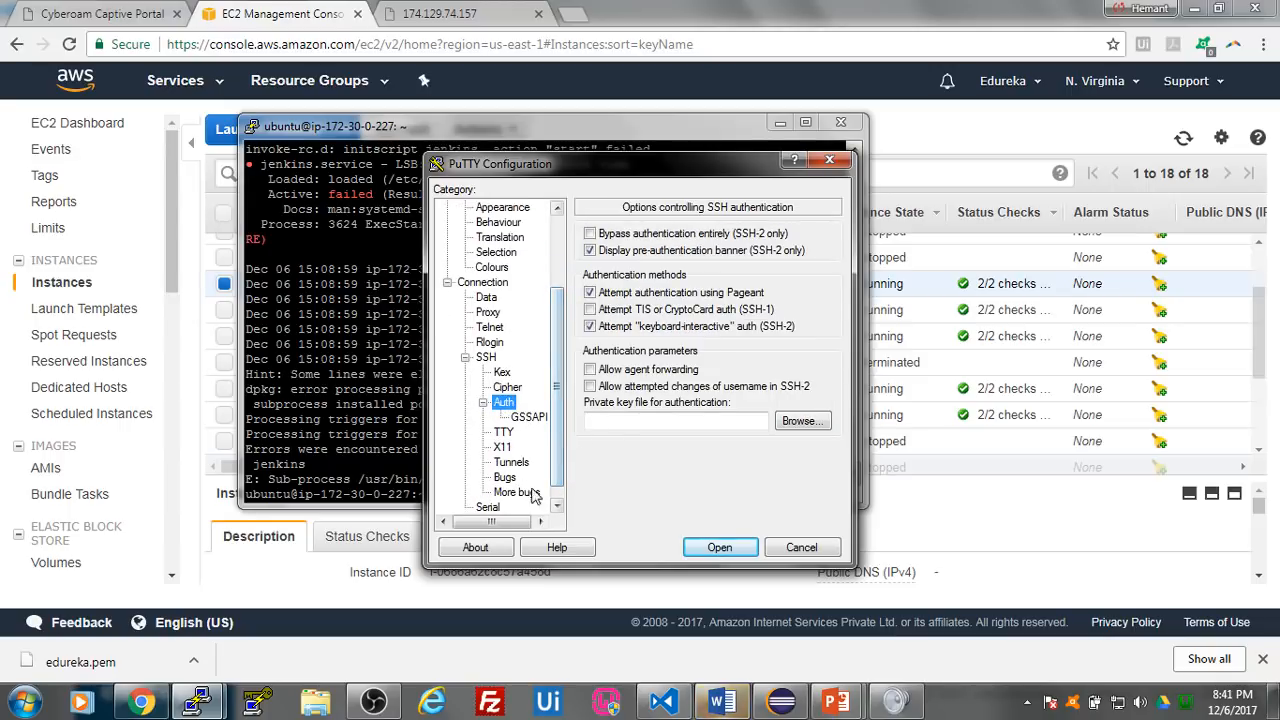
click(802, 421)
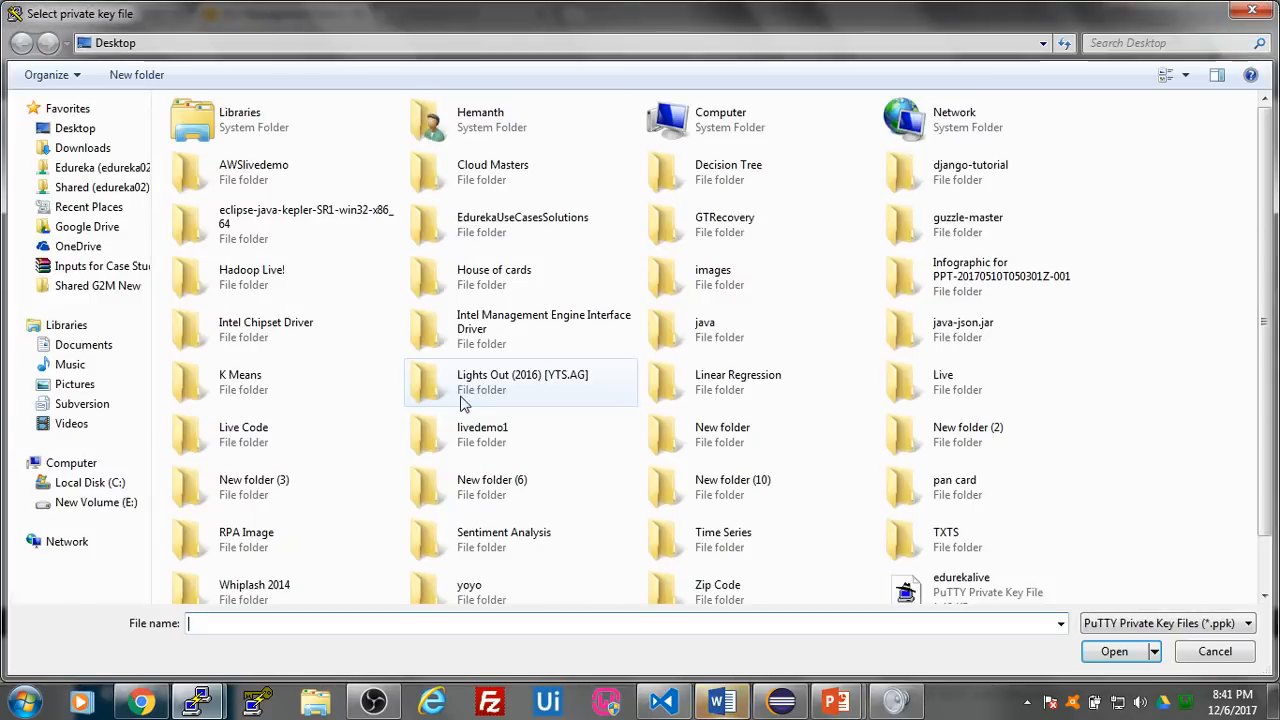
click(491, 443)
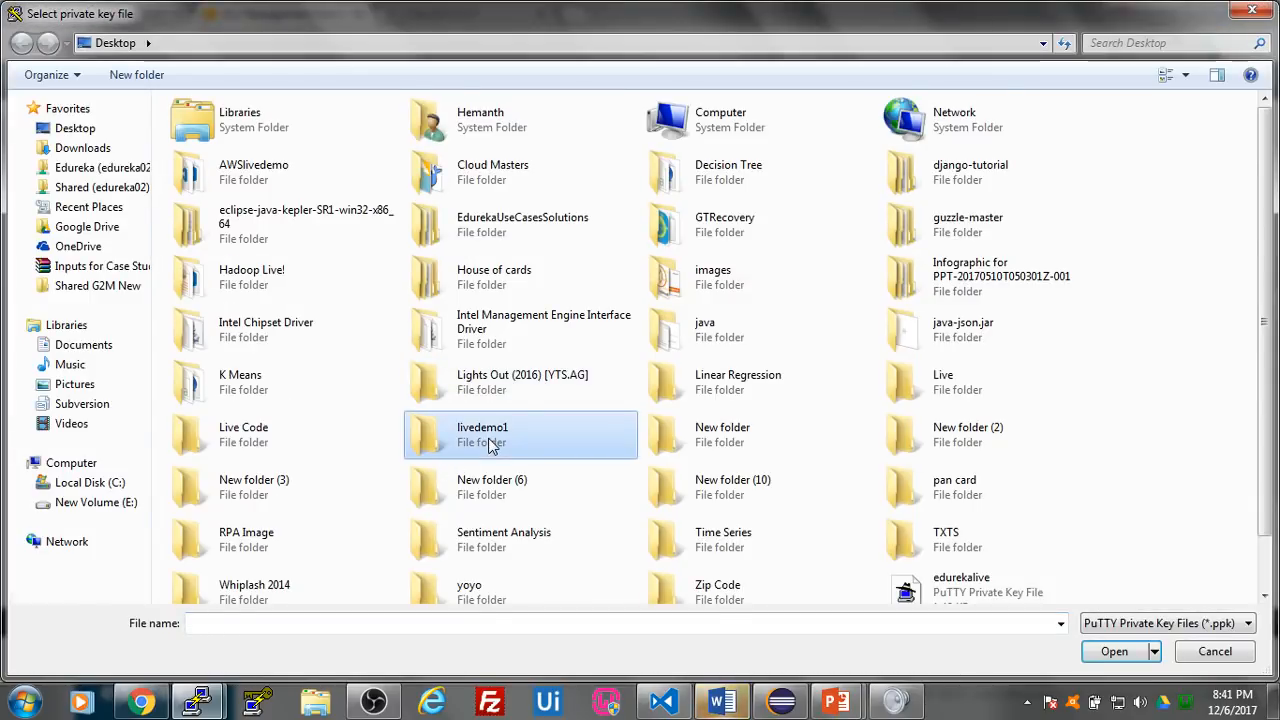
key(h)
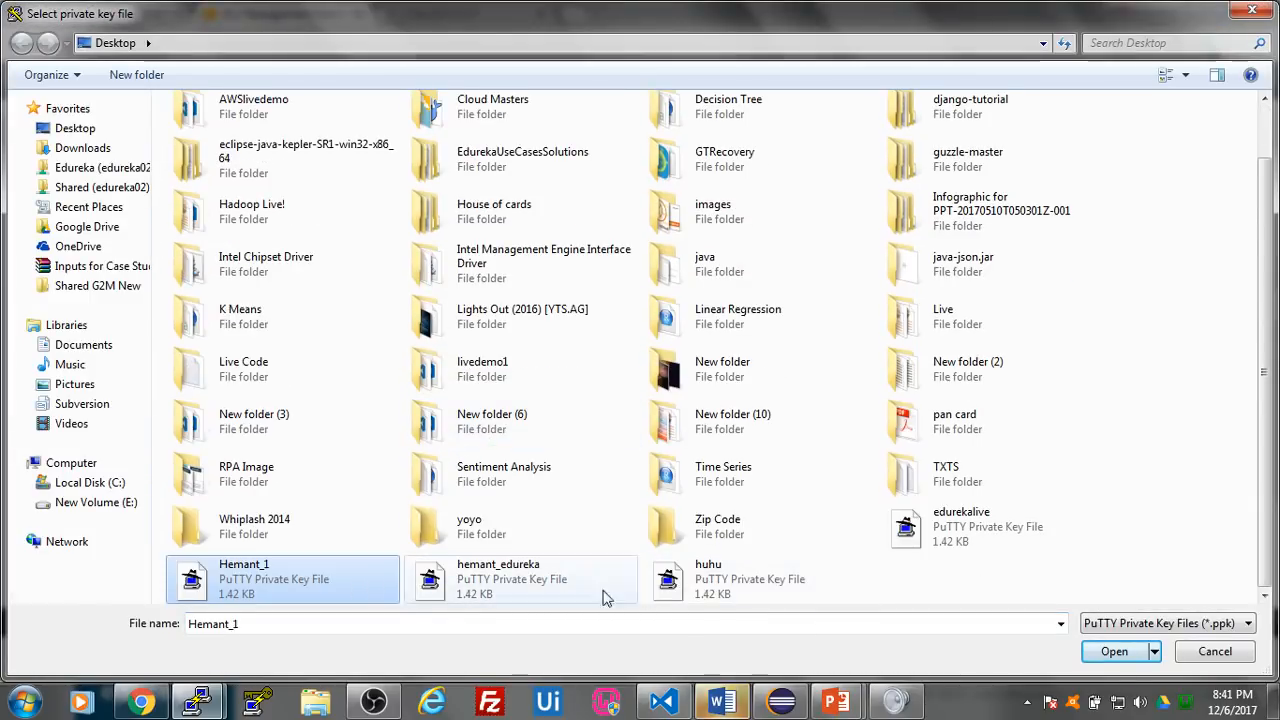
click(423, 623)
text(hemant)
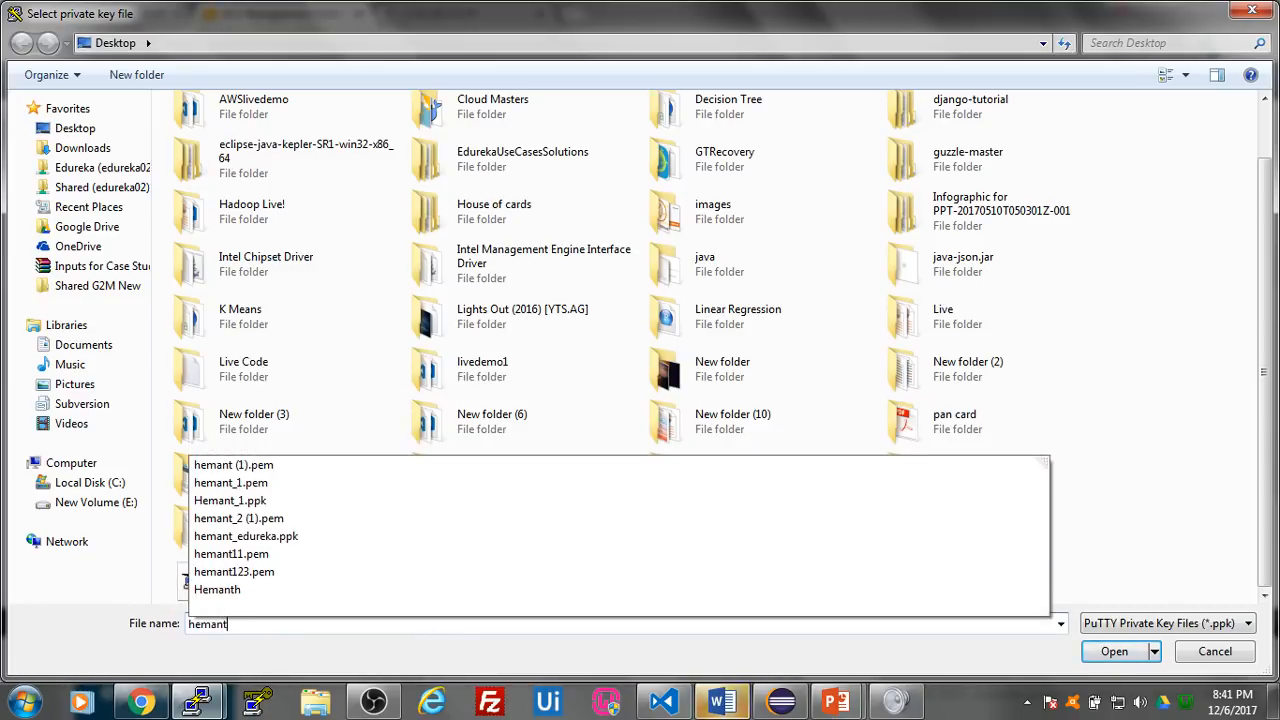
text(_dem)
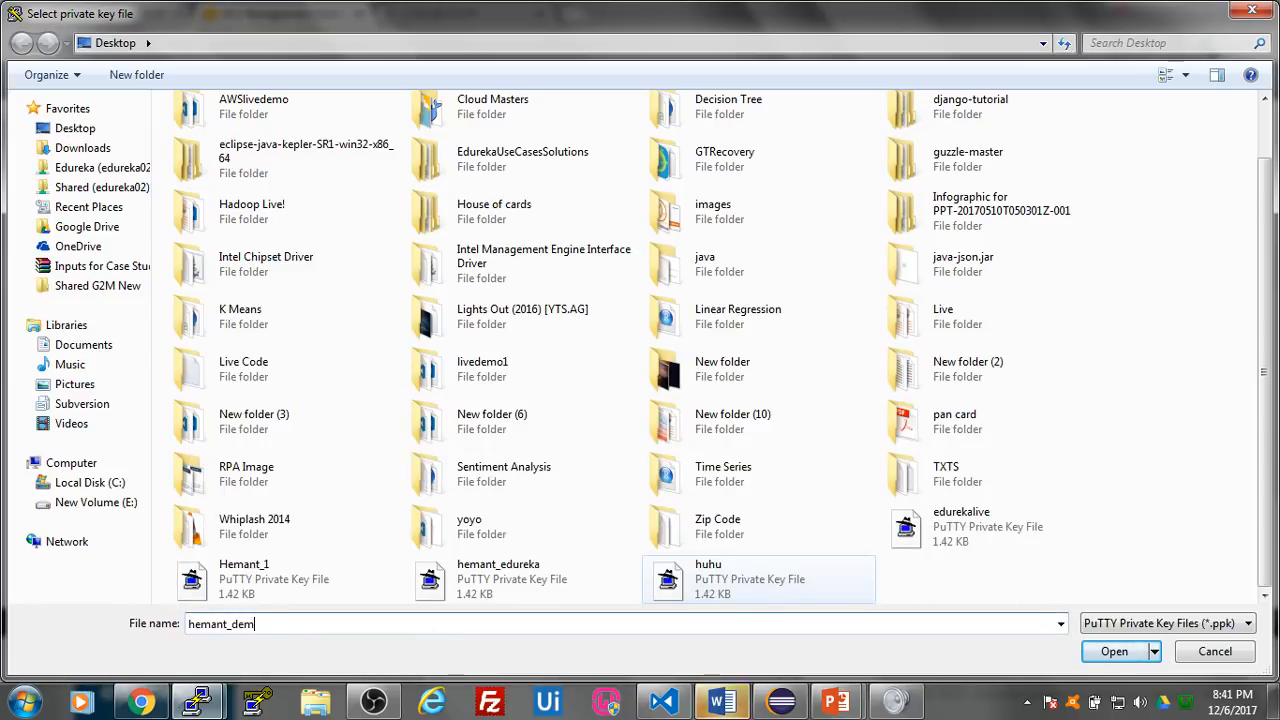
text(o)
click(88, 129)
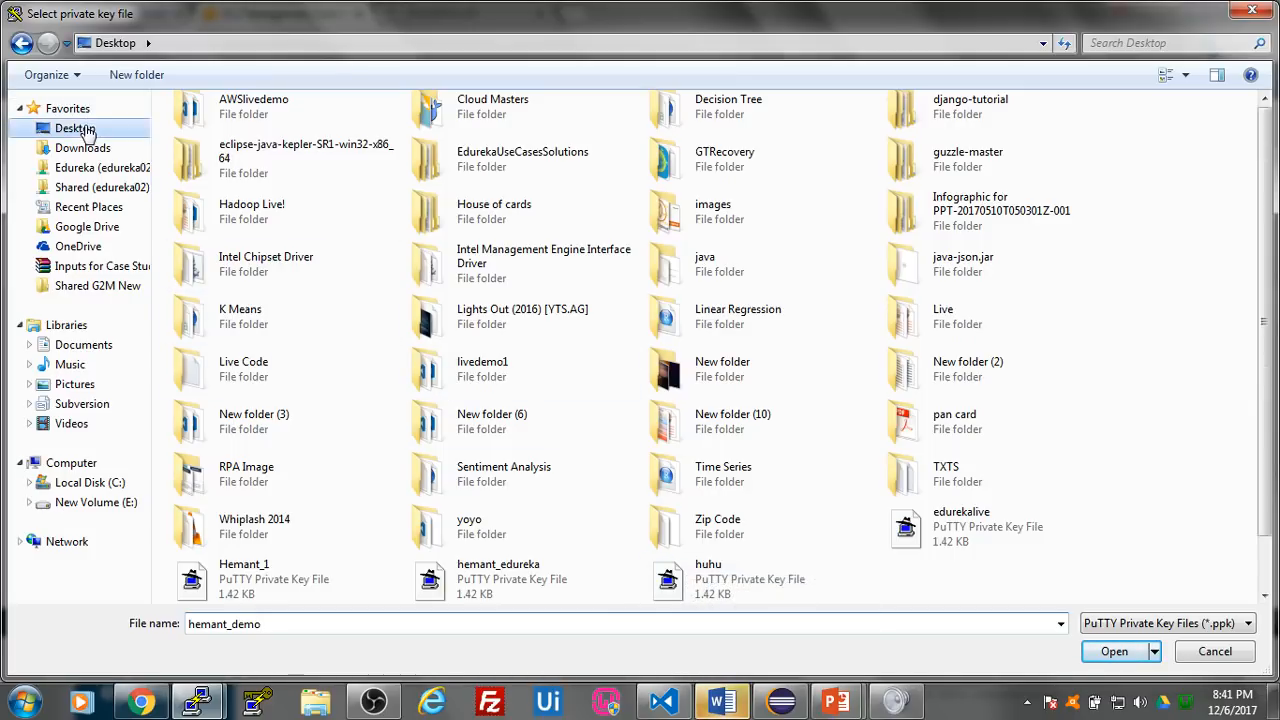
click(295, 623)
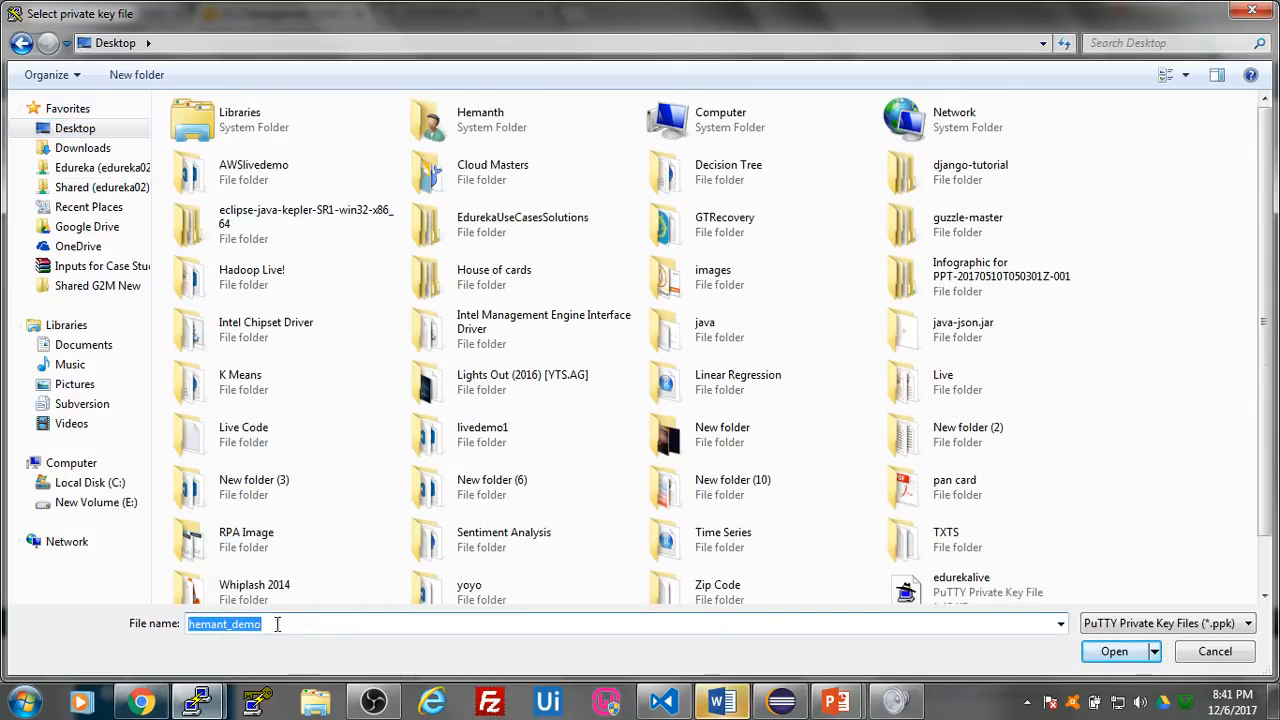
key(BackSpace)
- Load hemant_edureka.ppk from the Desktop as the private key file for authentication
text(hemant)
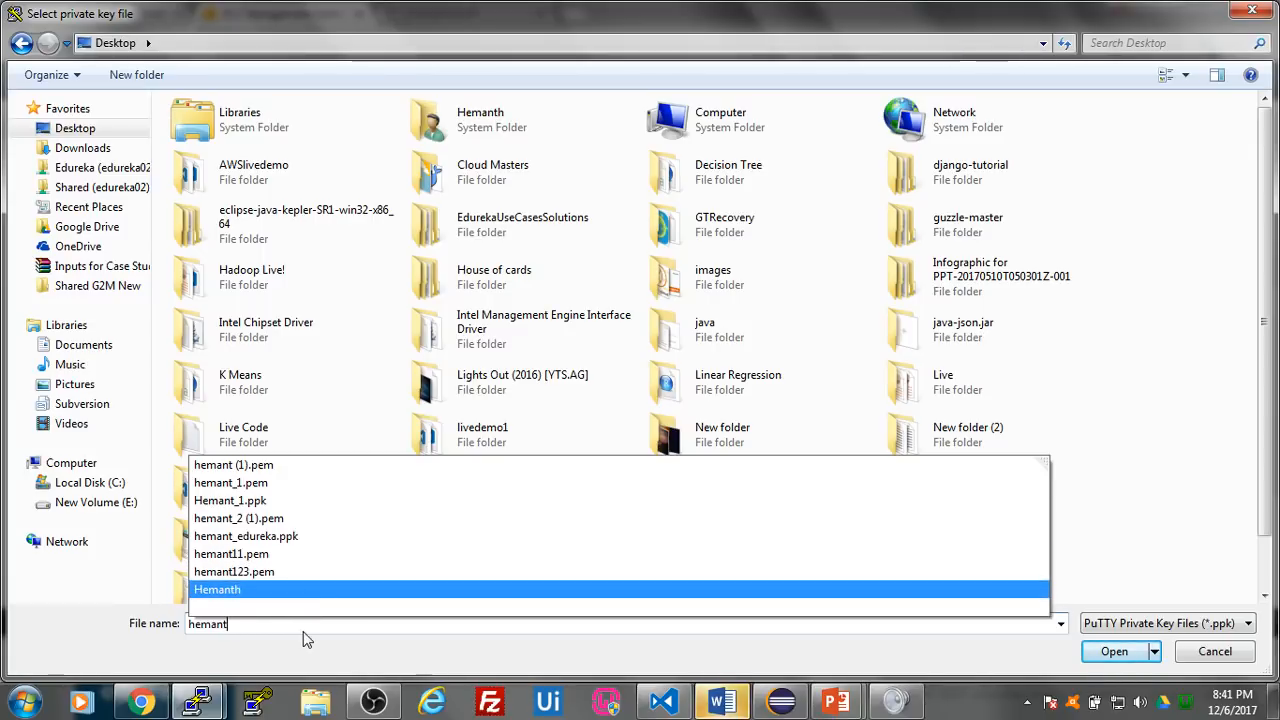
text(_)
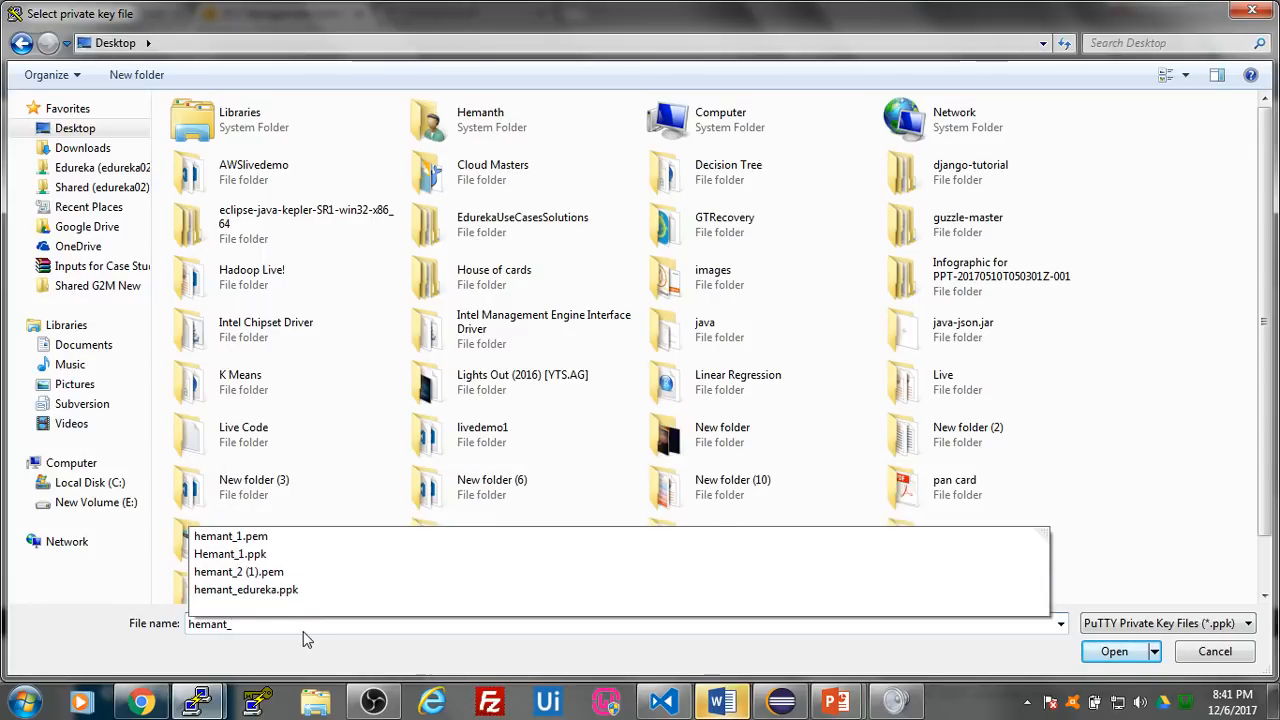
click(415, 591)
click(1102, 654)
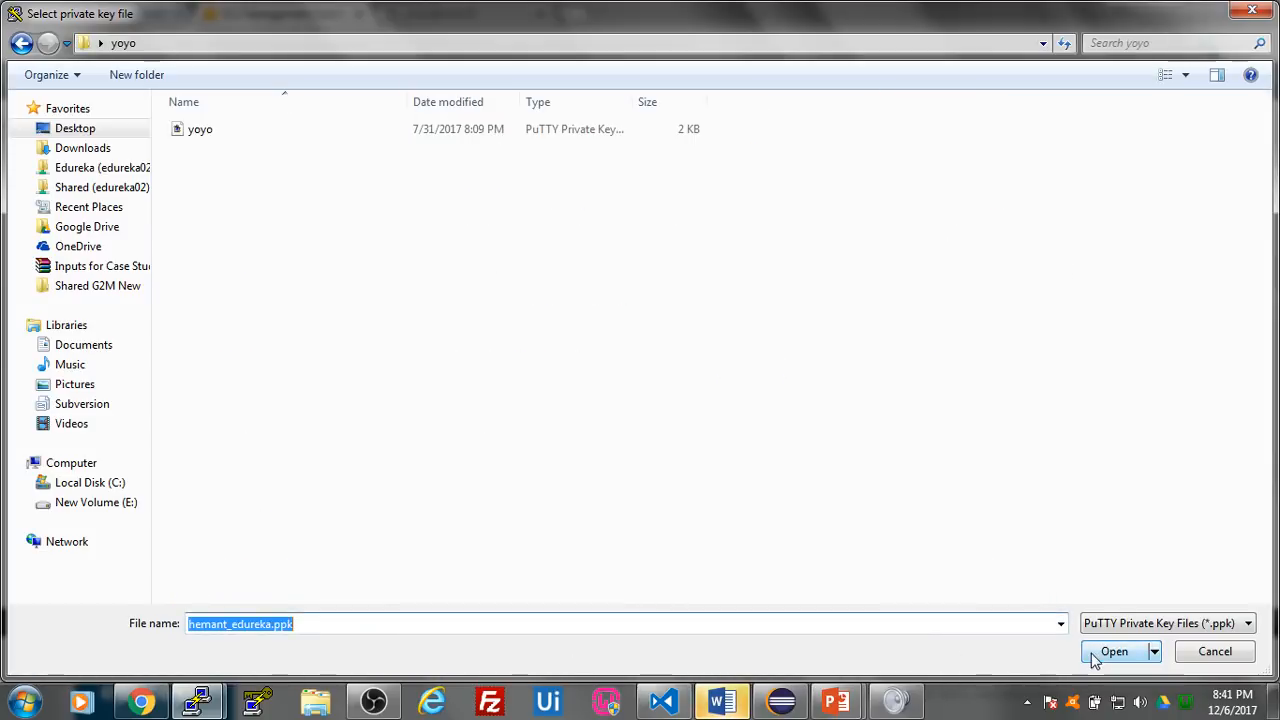
click(375, 625)
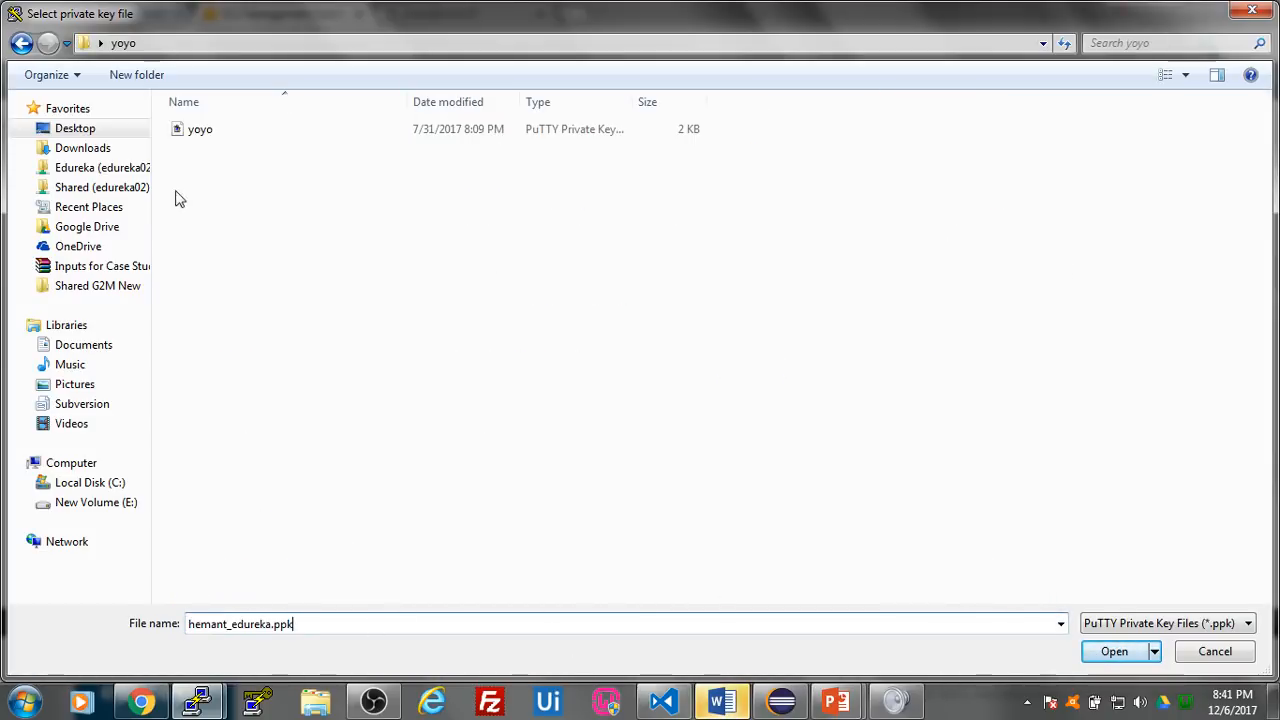
click(21, 43)
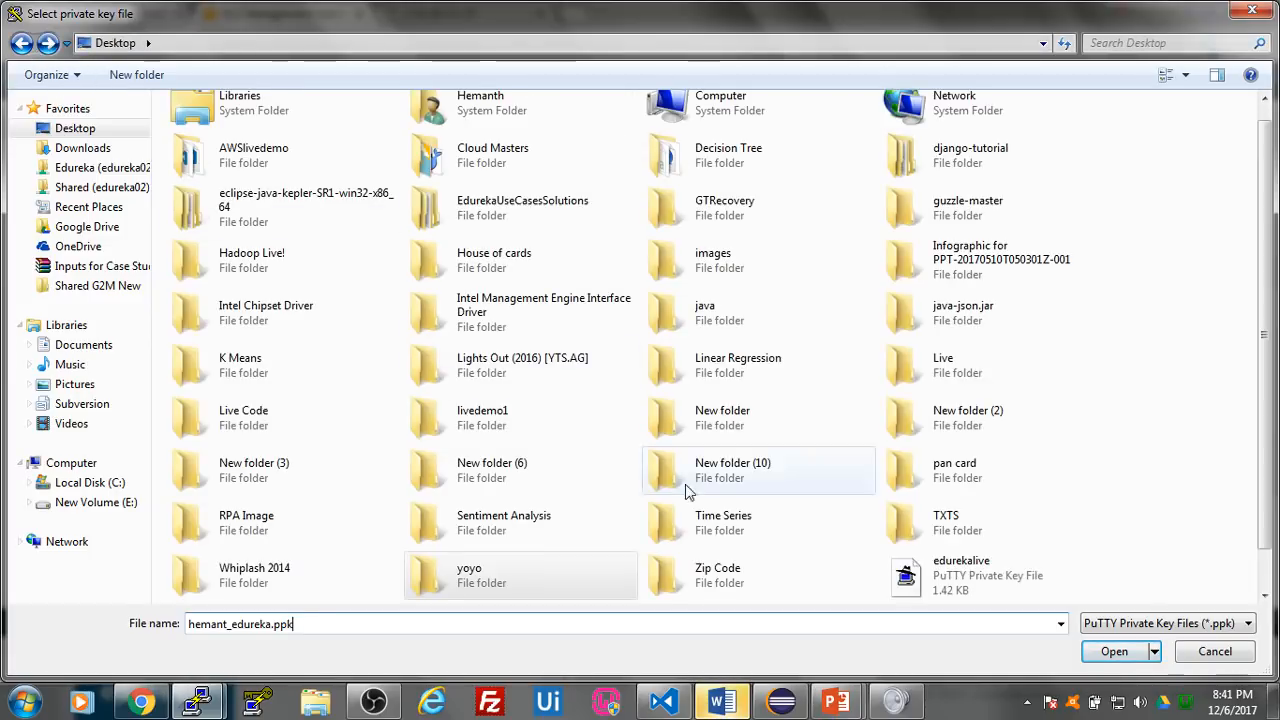
click(1110, 651)
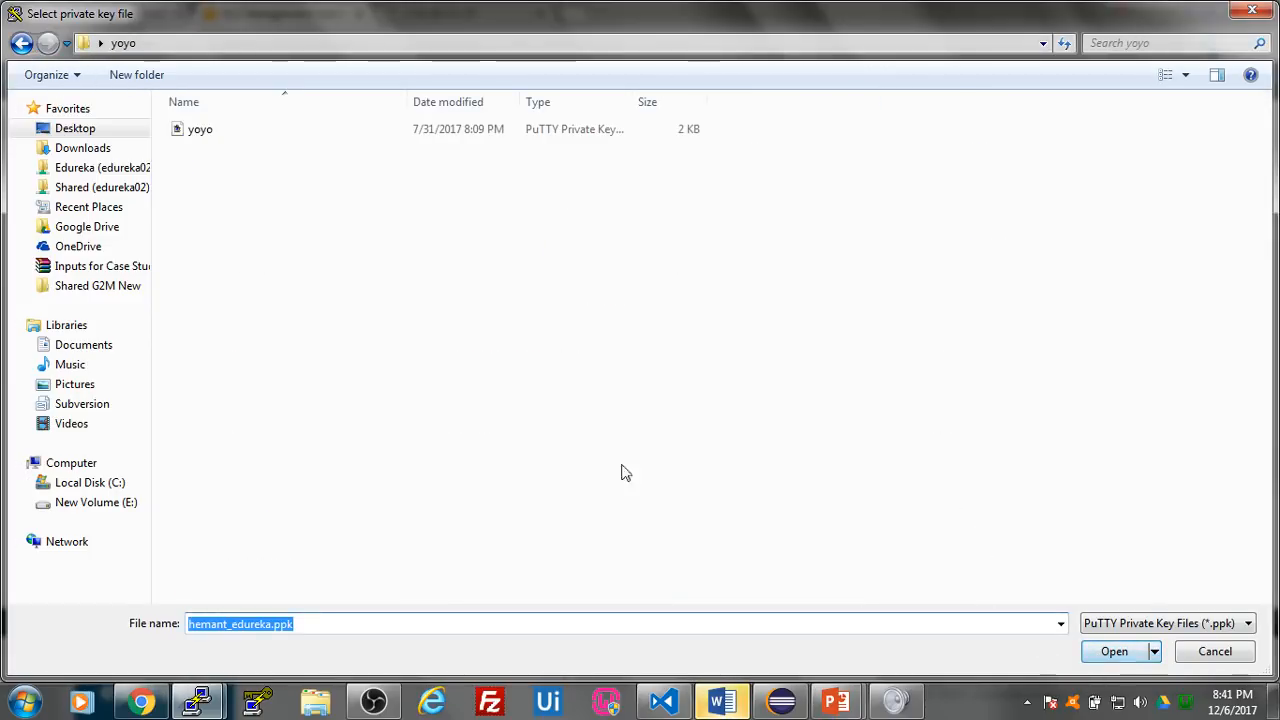
click(21, 43)
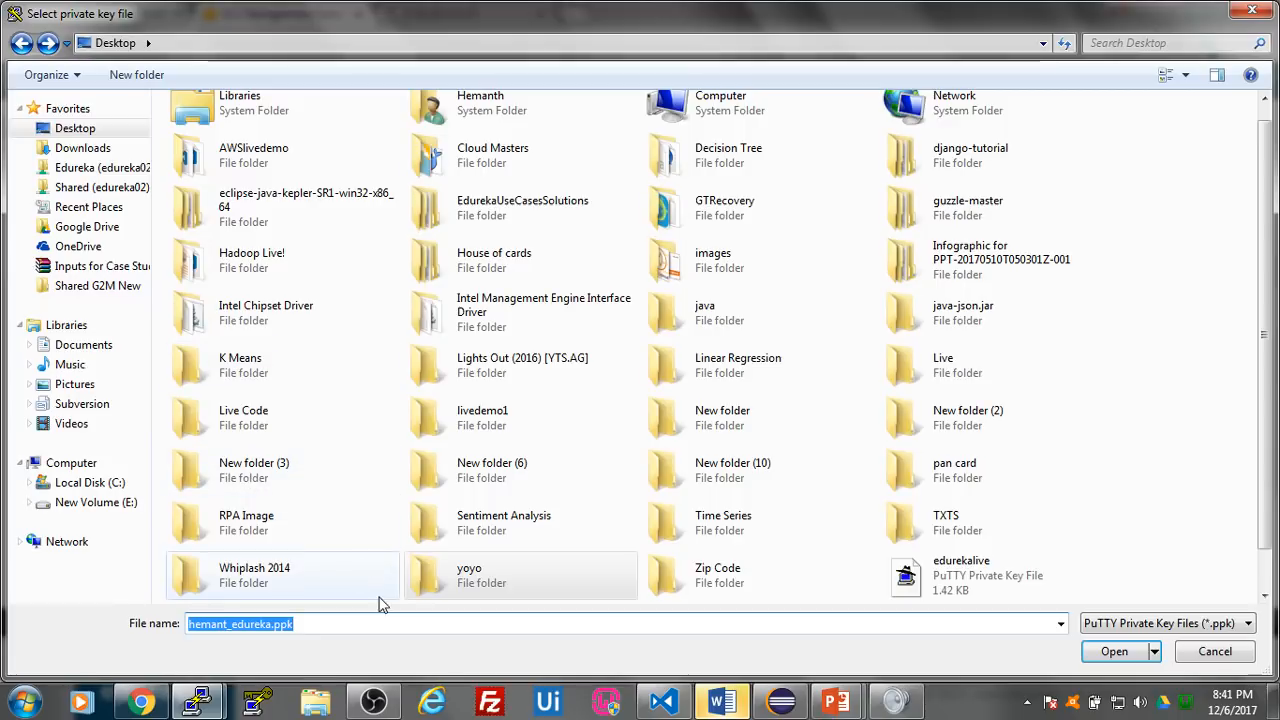
click(367, 624)
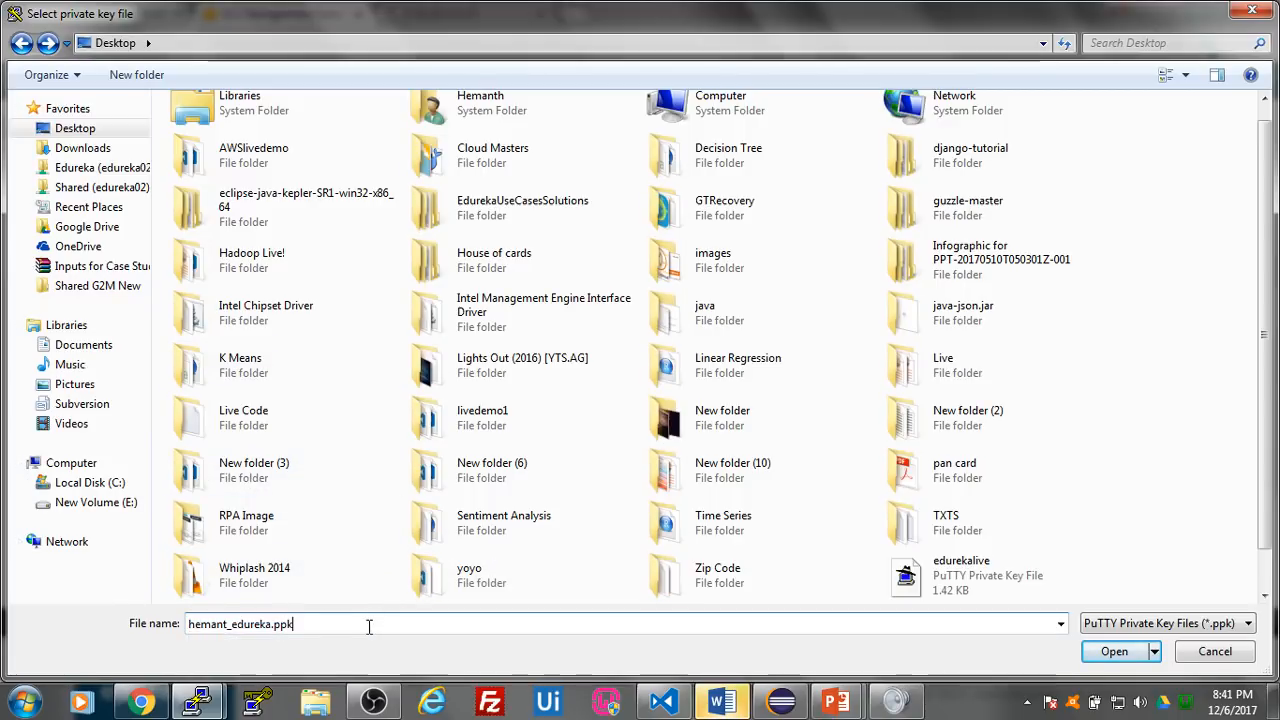
key(Down)
key(Return)
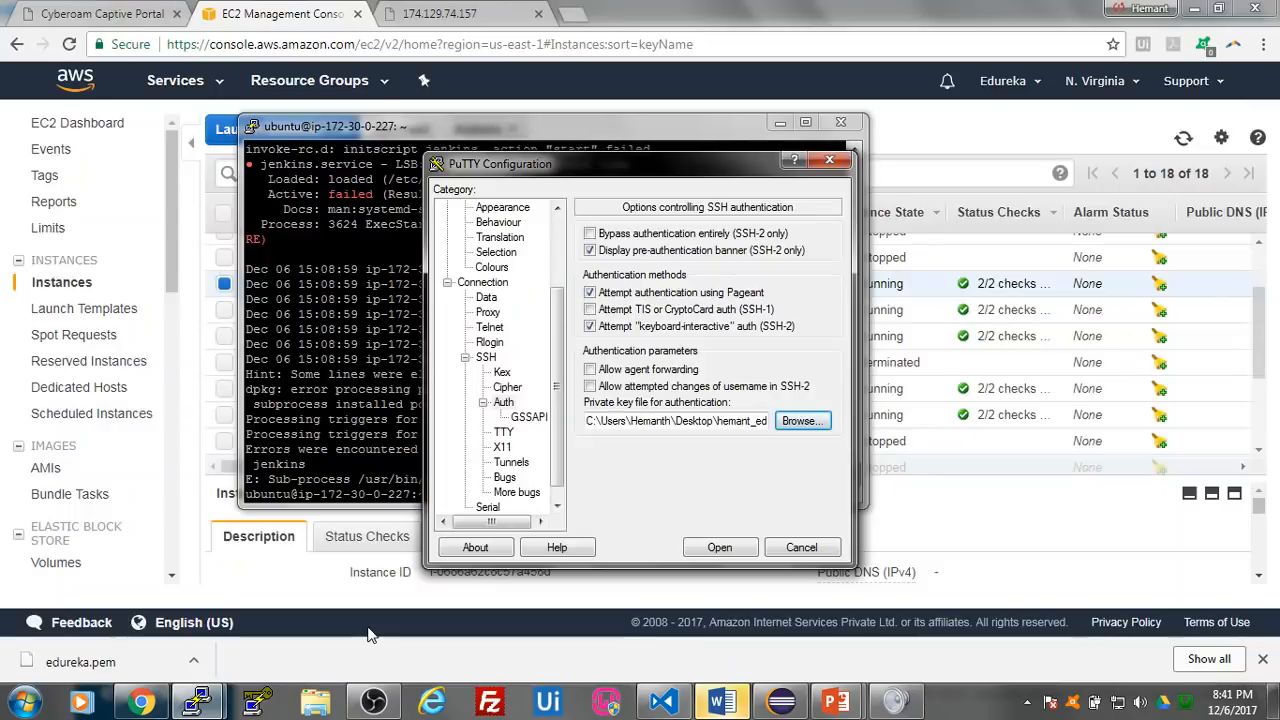
- Open the session to 107.20.71.72, trust and cache the server's host key, and log in as ubuntu
click(737, 551)
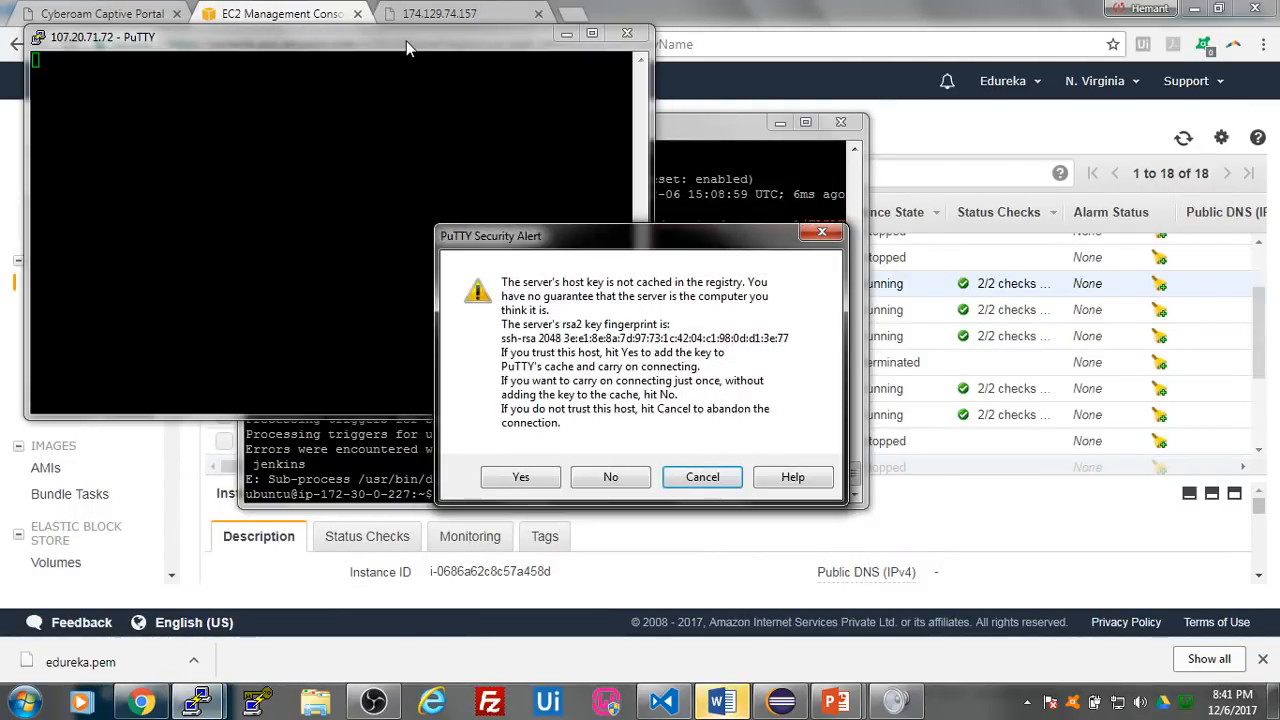
click(545, 490)
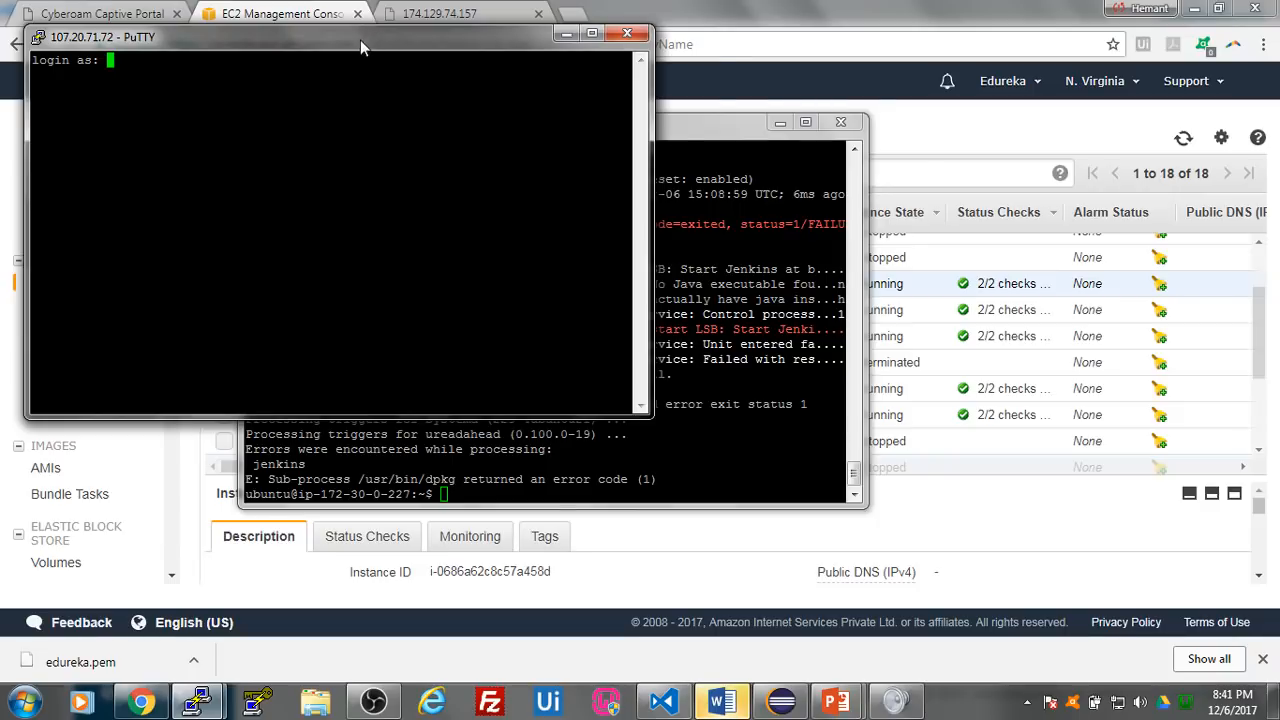
drag(360, 42, 632, 165)
text(ubuntu)
key(Return)
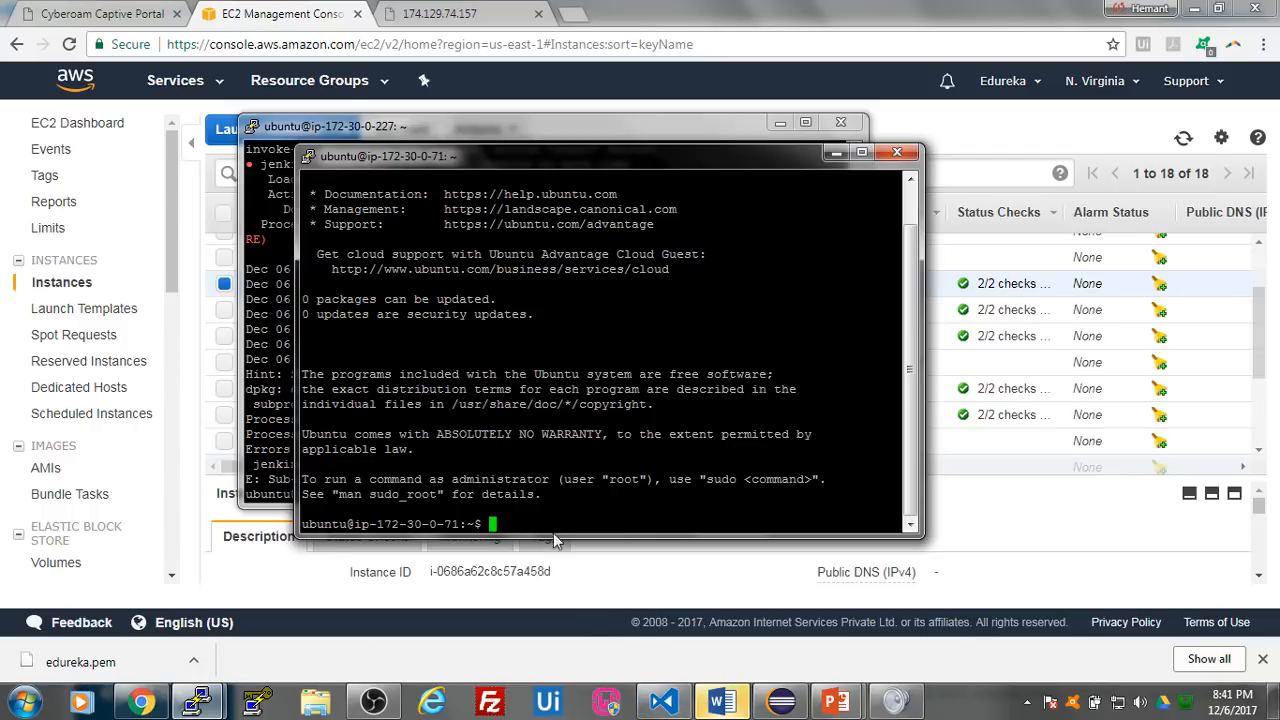
- Copy sudo apt-get update from Install Jenkins.txt in Visual Studio Code and run it in the Testing Server PuTTY session
click(662, 702)
drag(250, 117, 98, 117)
key(ctrl+c)
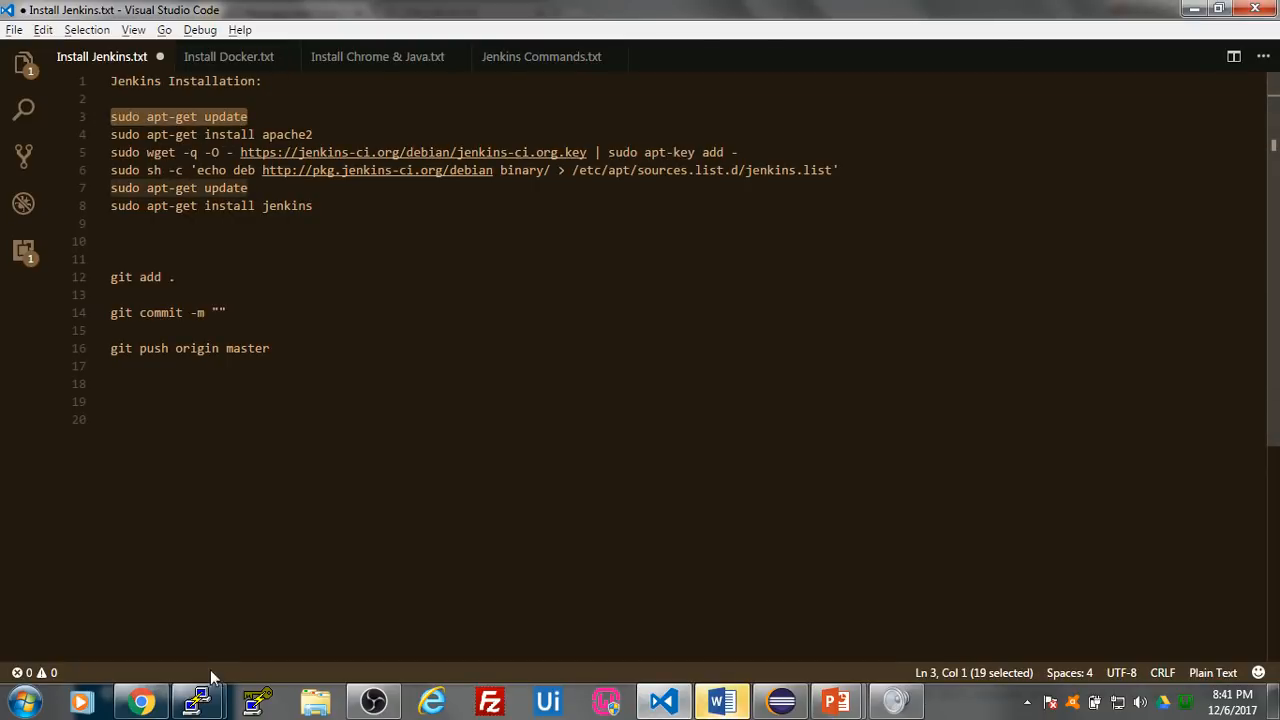
mouse_move(199, 702)
click(374, 622)
right_click(546, 524)
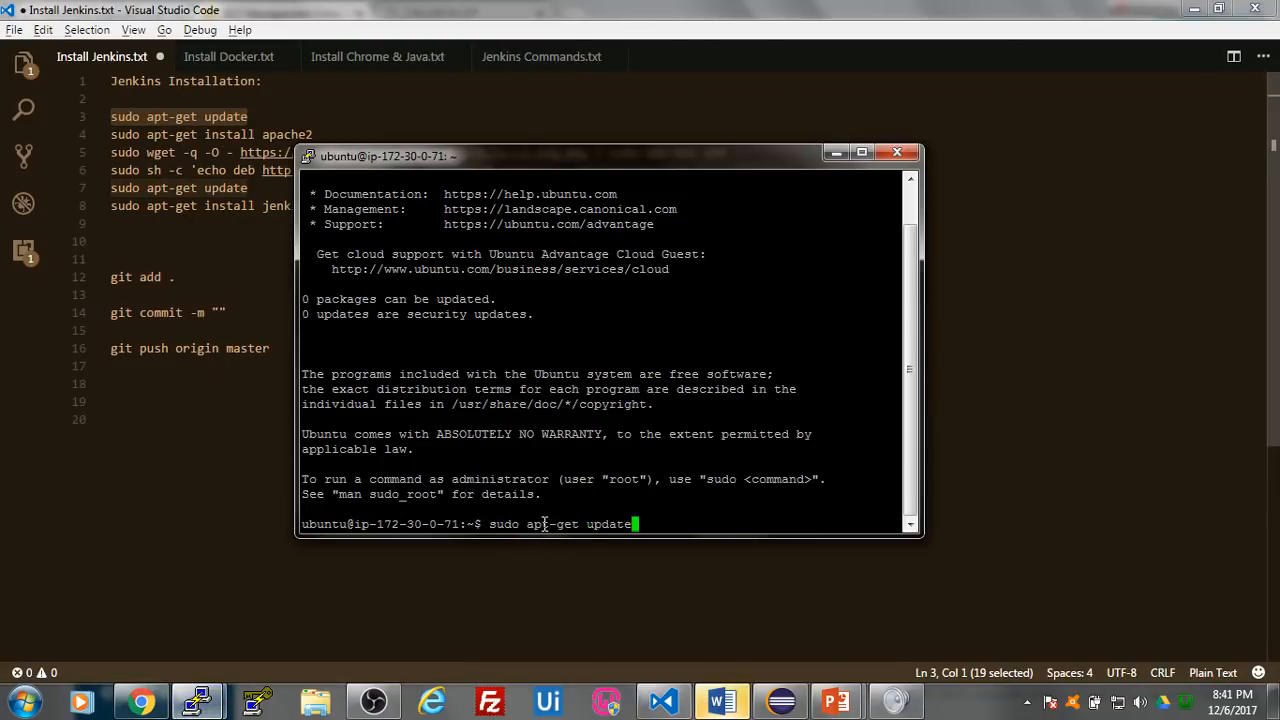
key(Return)
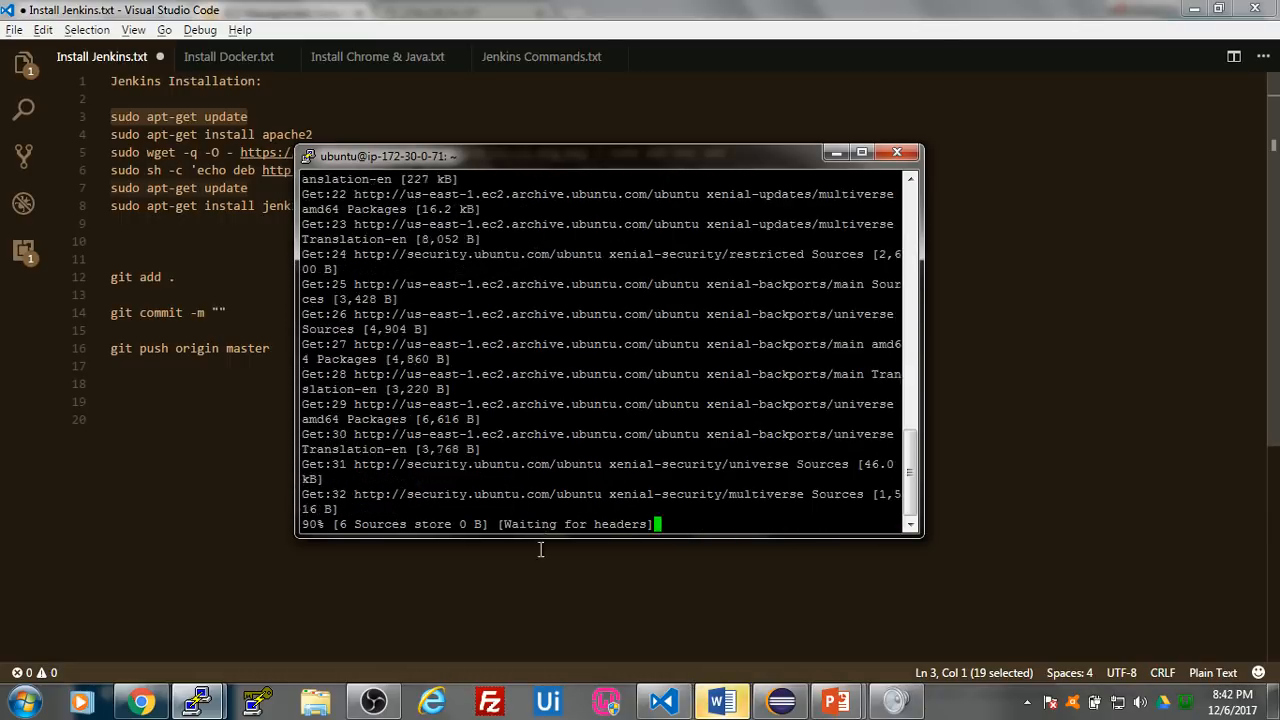
- Copy sudo apt-get install apache2 from the Install Jenkins.txt notes, run it on Testing Server and accept the installation
click(662, 702)
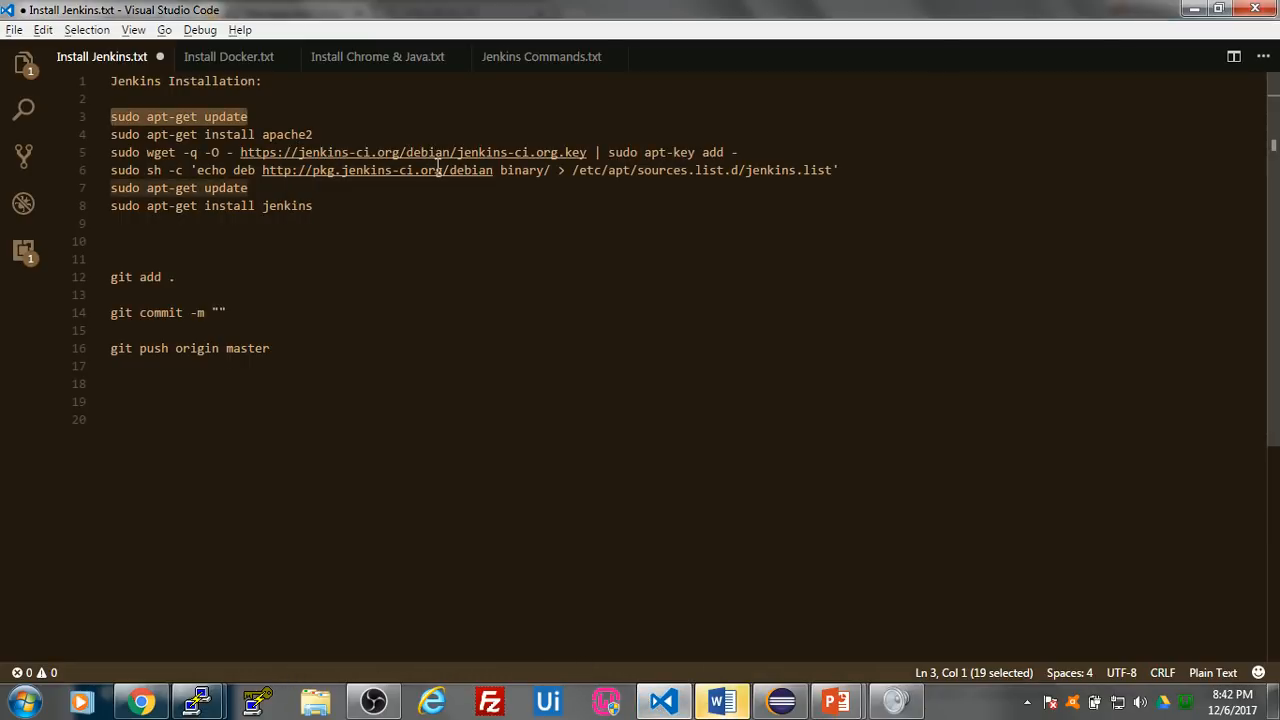
drag(325, 135, 102, 137)
key(ctrl+c)
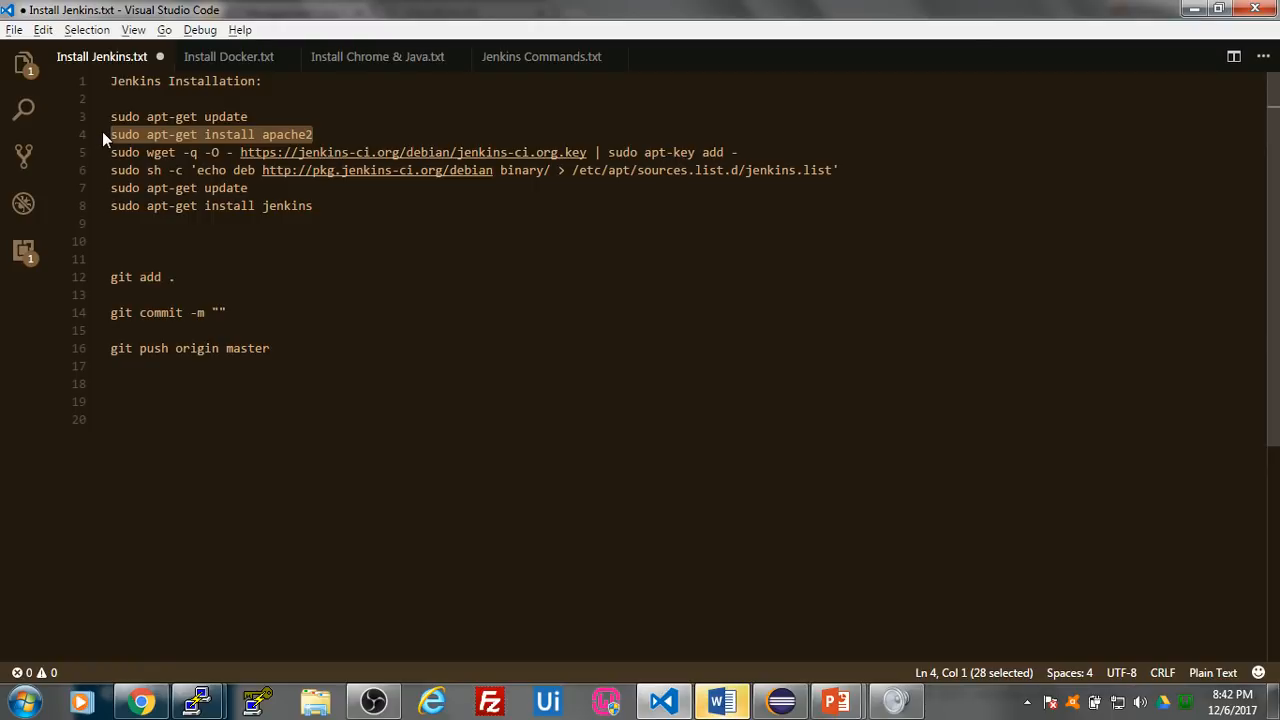
mouse_move(197, 702)
click(294, 640)
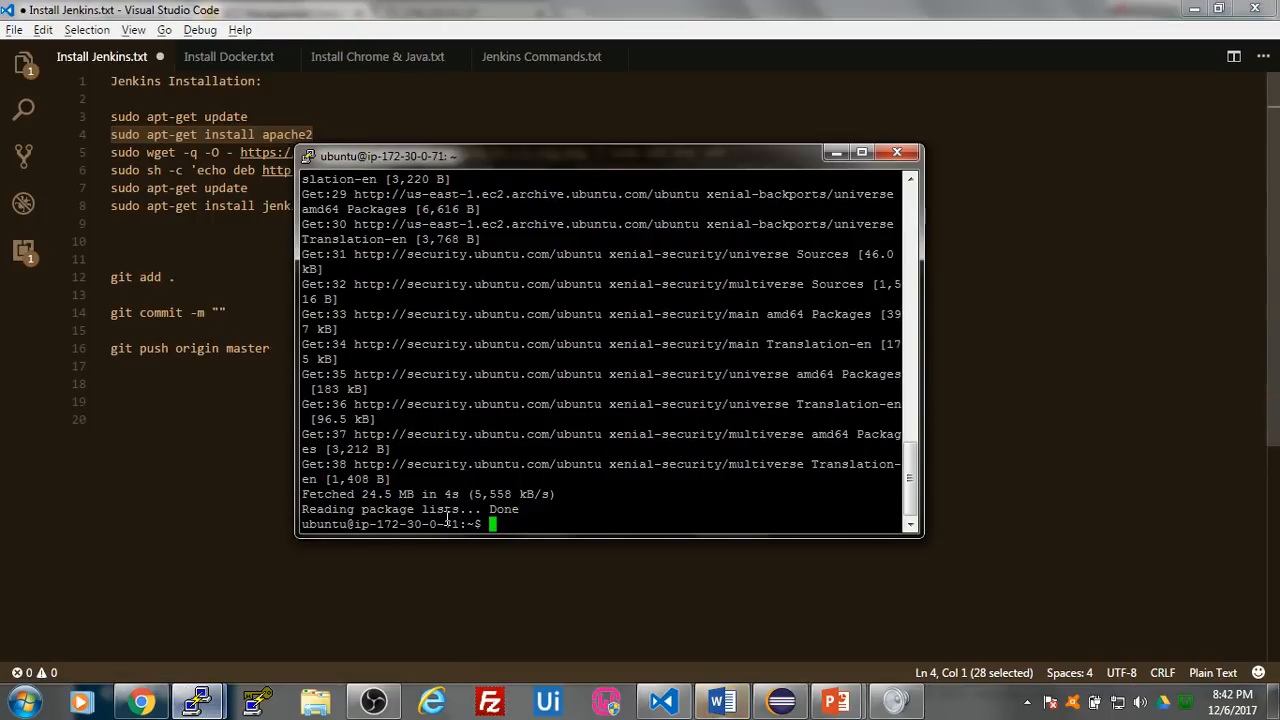
right_click(557, 519)
key(Return)
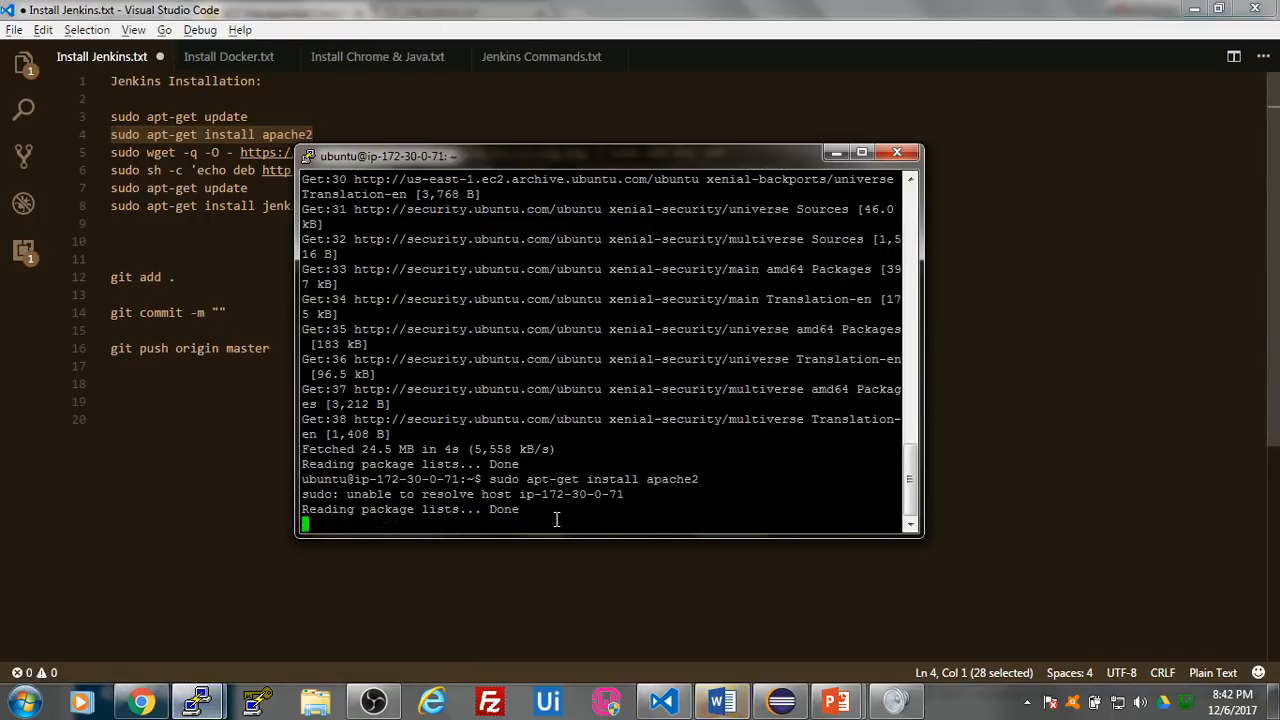
key(Return)
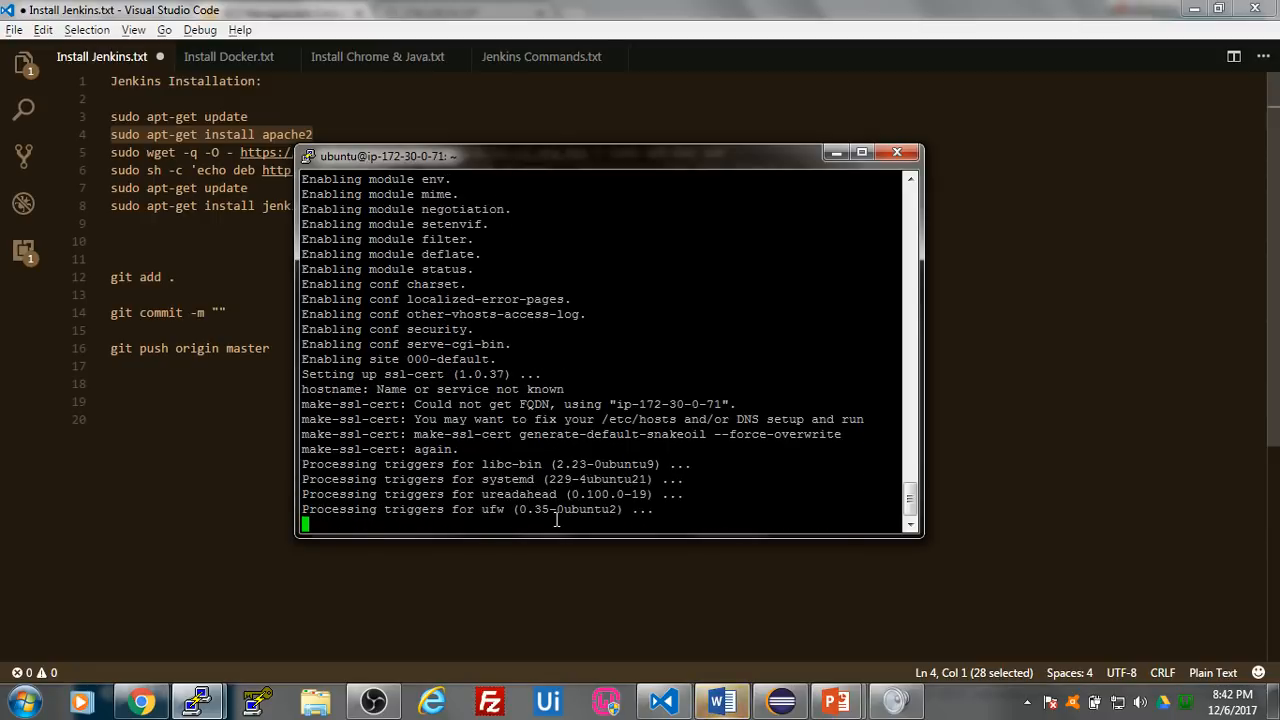
- Add the Jenkins repository key on Testing Server by running the sudo wget ... | sudo apt-key add - line copied from Install Jenkins.txt
click(243, 444)
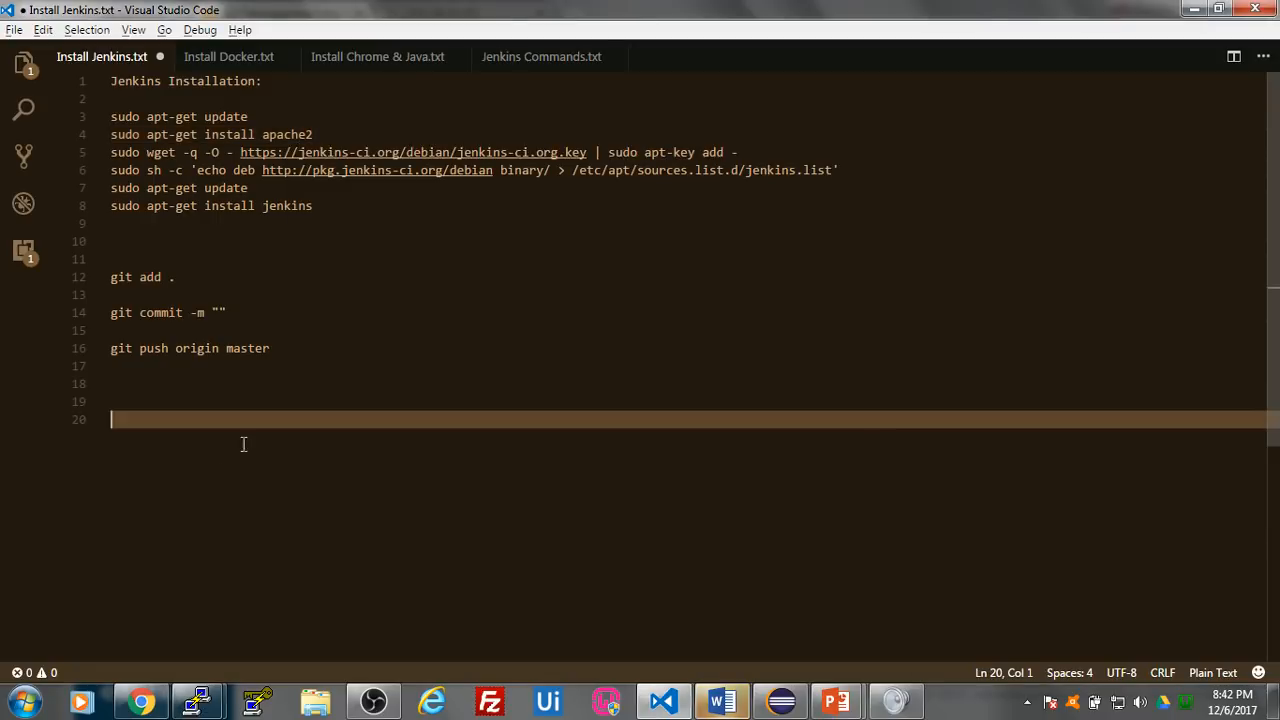
drag(751, 148, 109, 154)
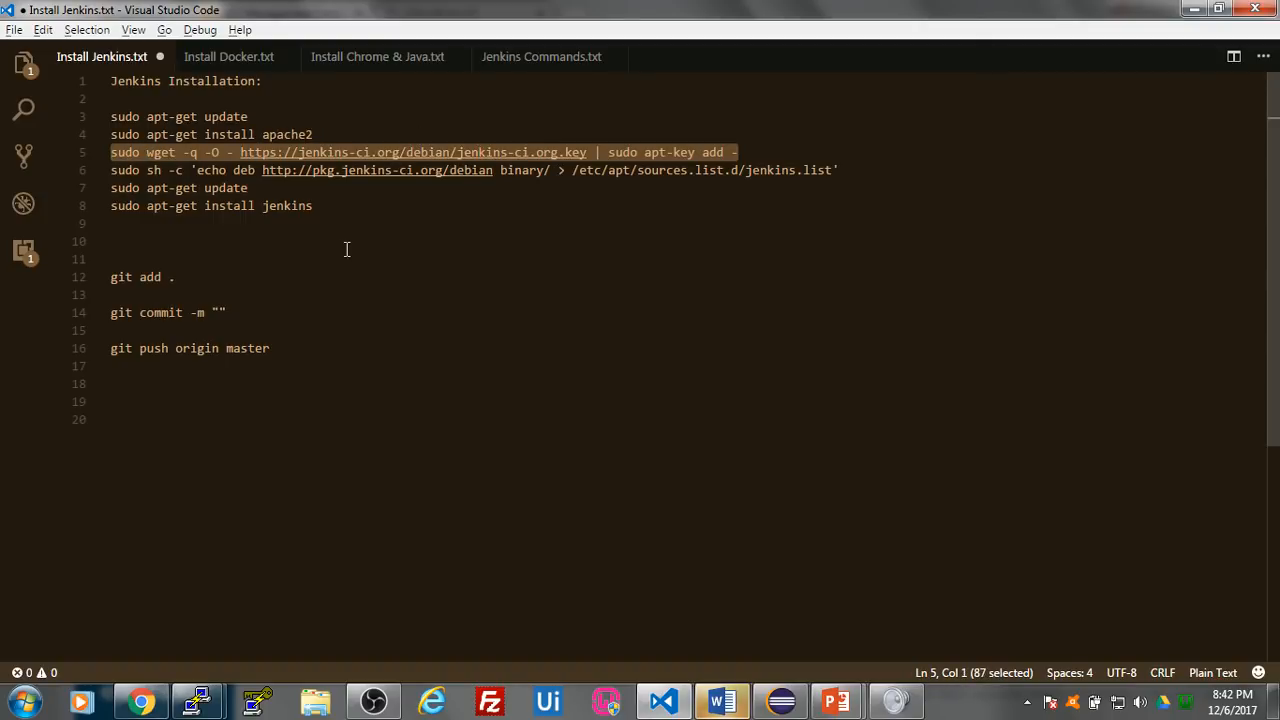
mouse_move(200, 700)
click(280, 651)
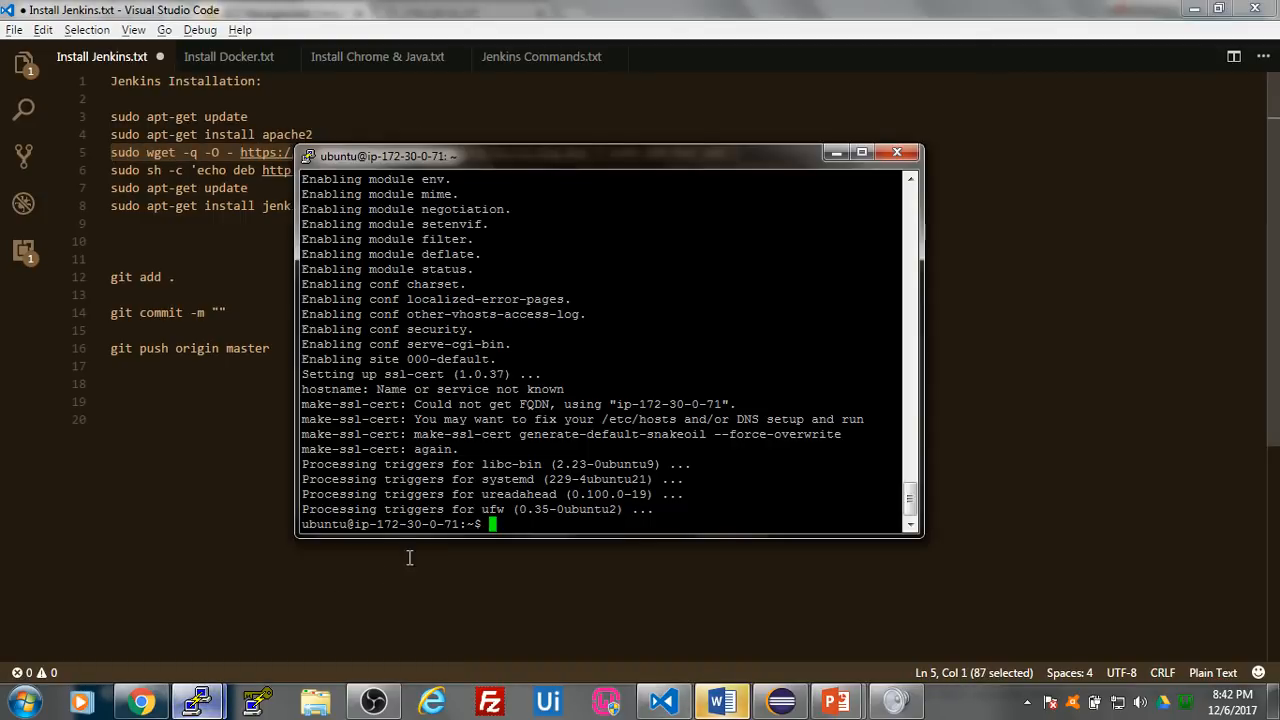
right_click(520, 530)
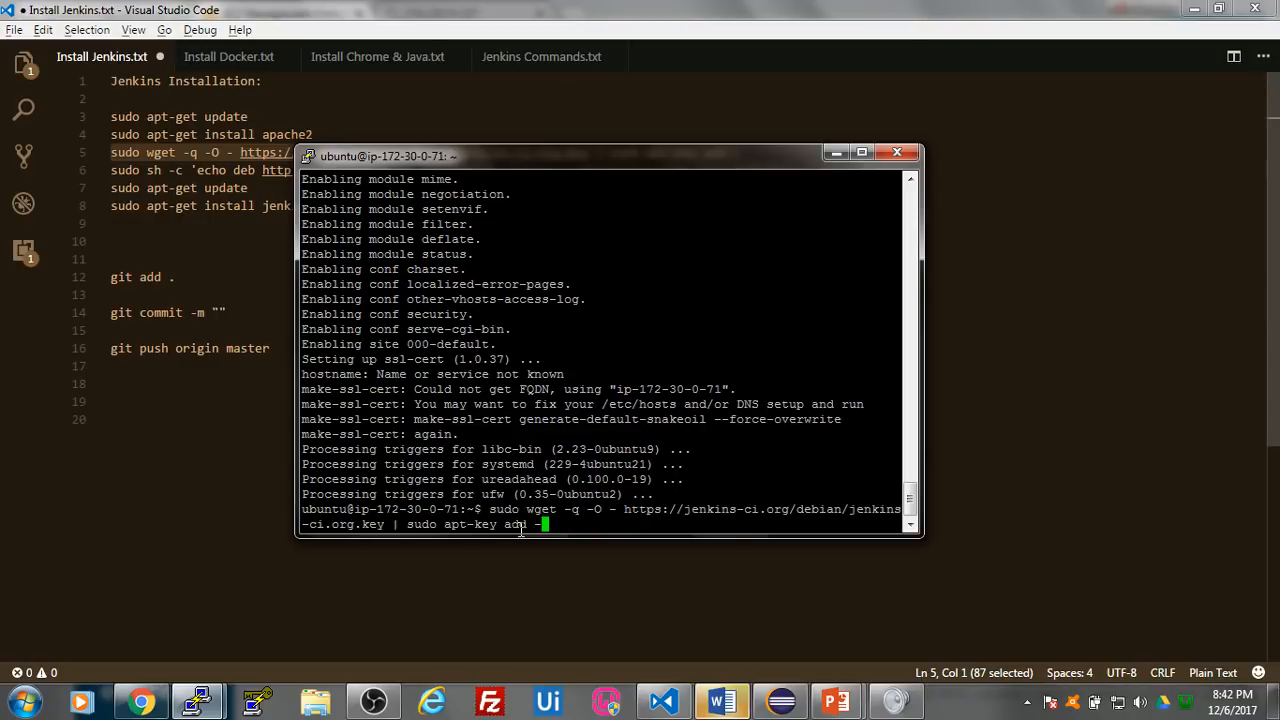
key(Return)
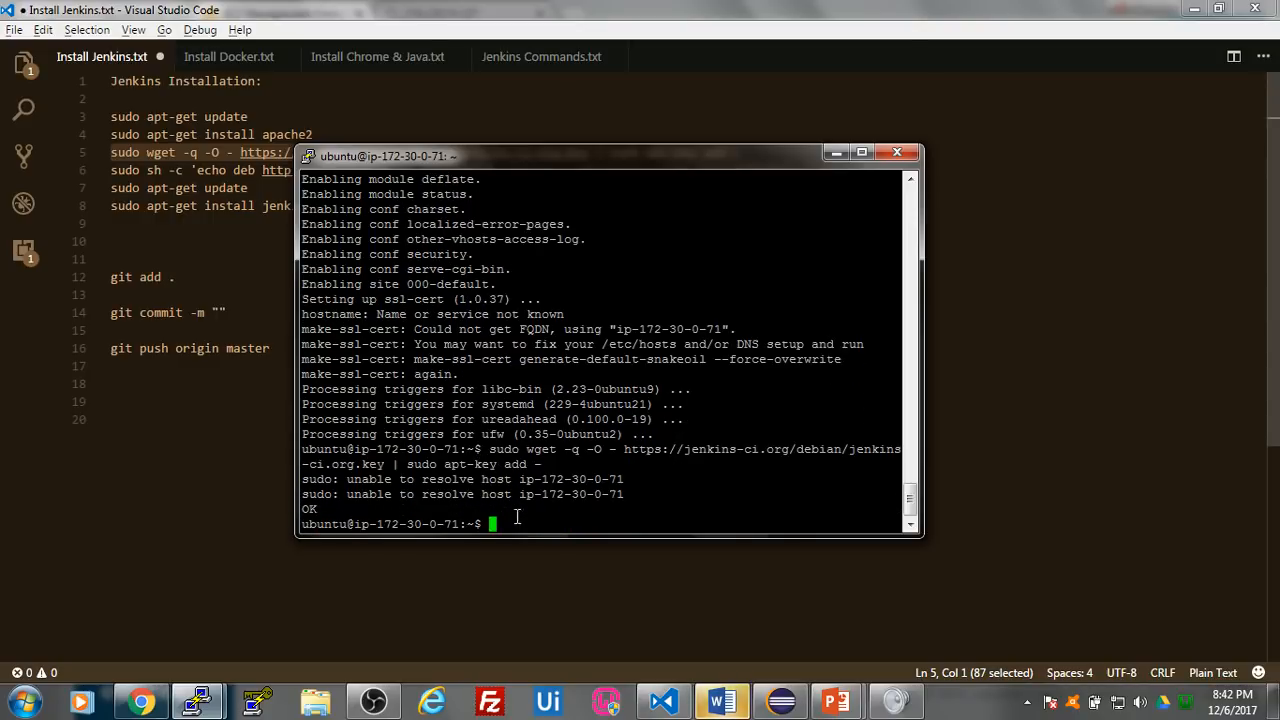
- Run the copied sudo sh -c 'echo deb ...' line on Testing Server to write the Jenkins package source into /etc/apt/sources.list.d/jenkins.list
click(183, 421)
drag(826, 170, 108, 169)
key(ctrl+c)
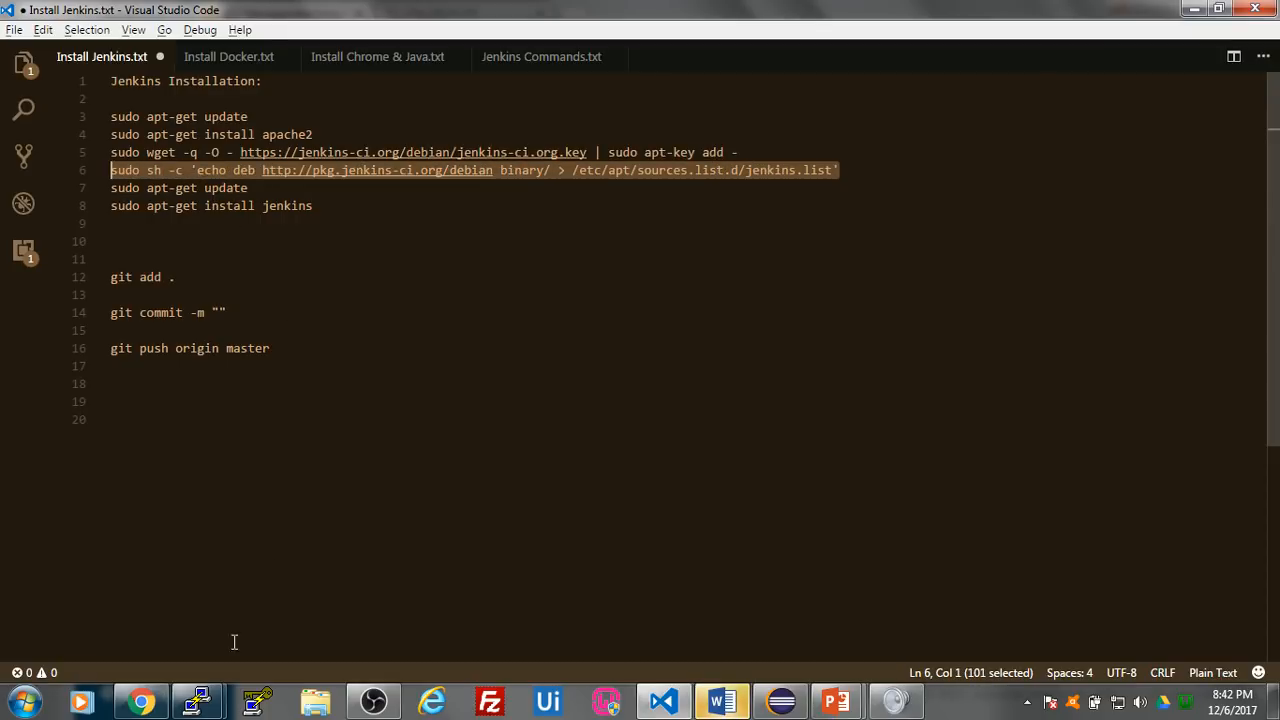
click(197, 702)
click(404, 568)
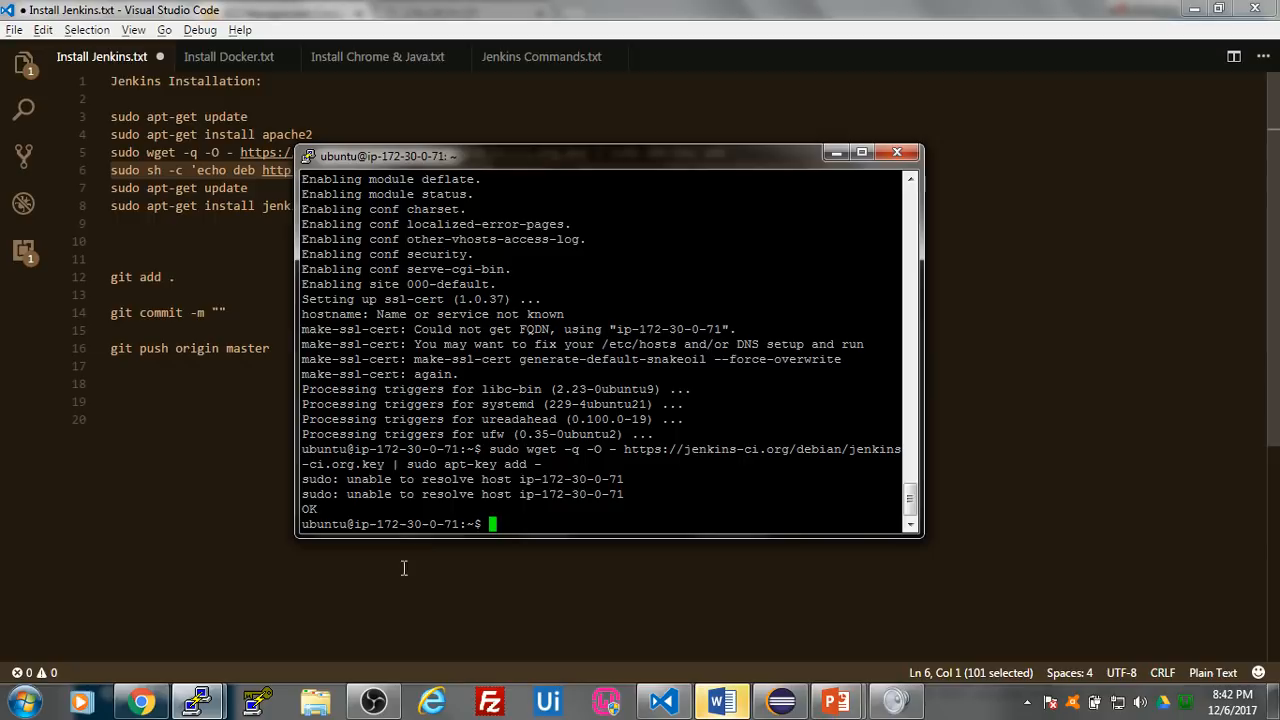
right_click(530, 519)
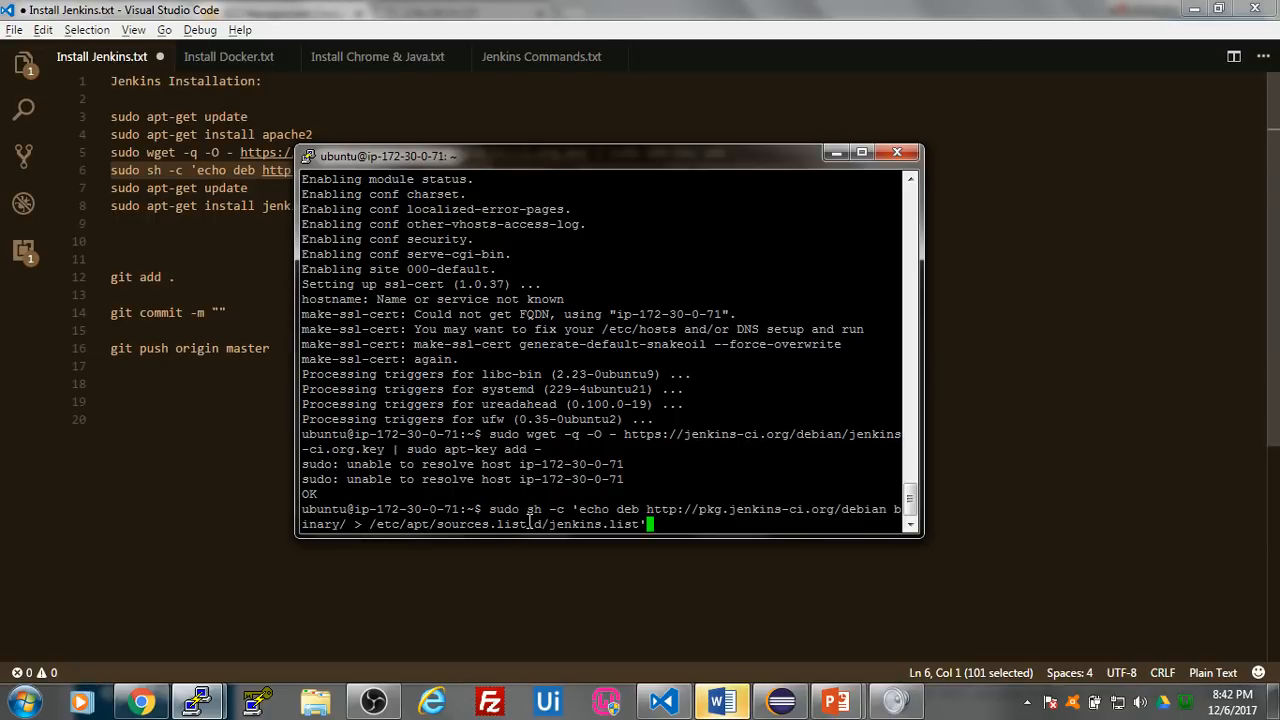
key(Return)
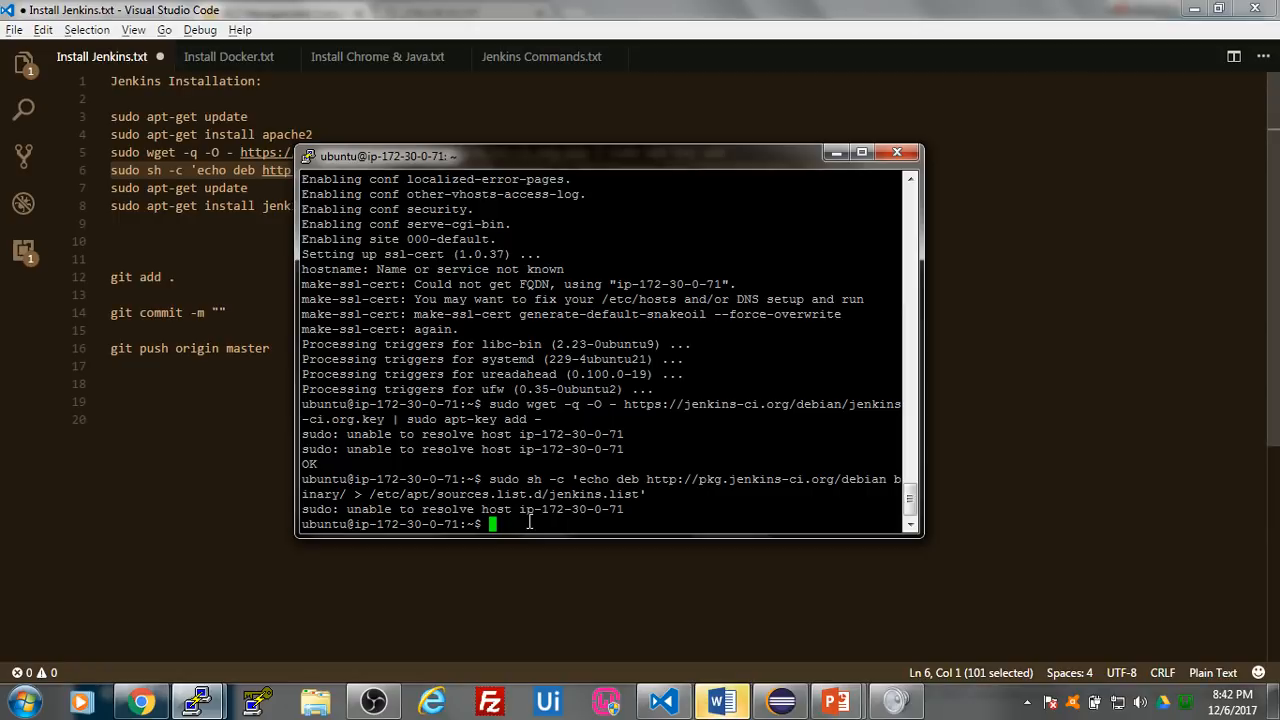
- Copy the sudo sh -c 'echo deb ...' line from Install Jenkins.txt again and rerun it in the Testing Server PuTTY session
click(223, 512)
drag(848, 170, 106, 170)
key(ctrl+c)
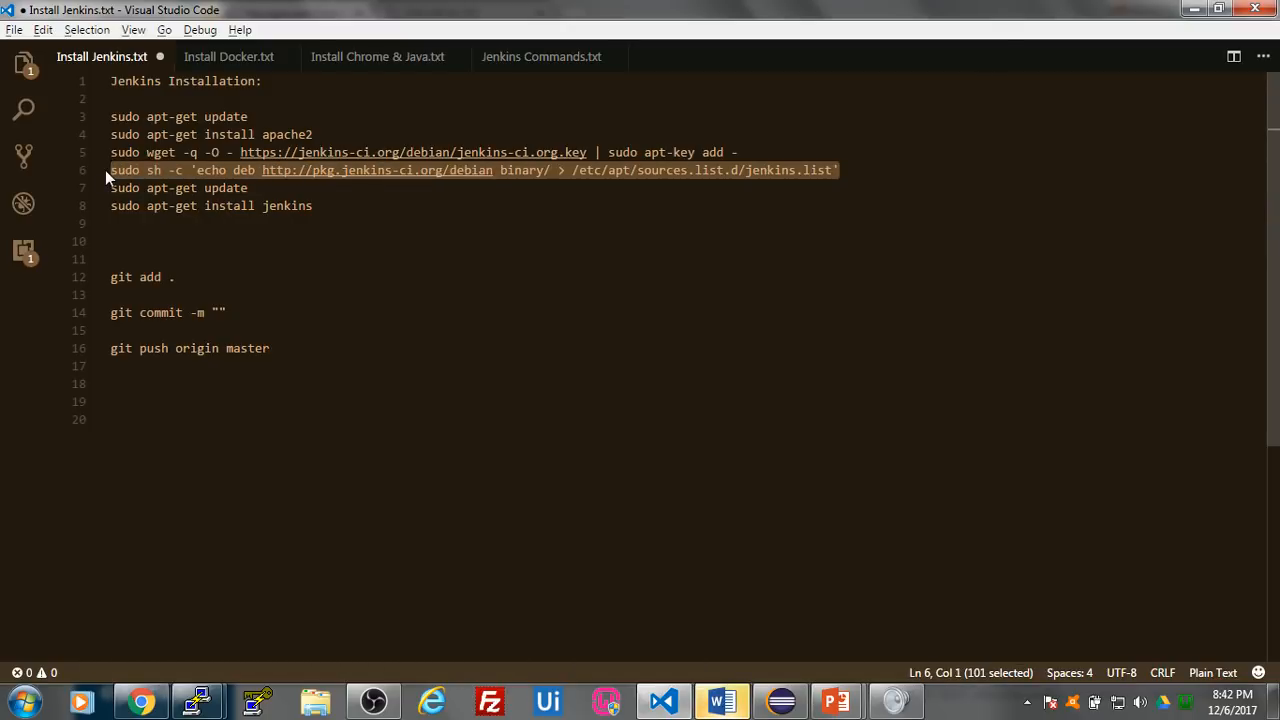
mouse_move(197, 703)
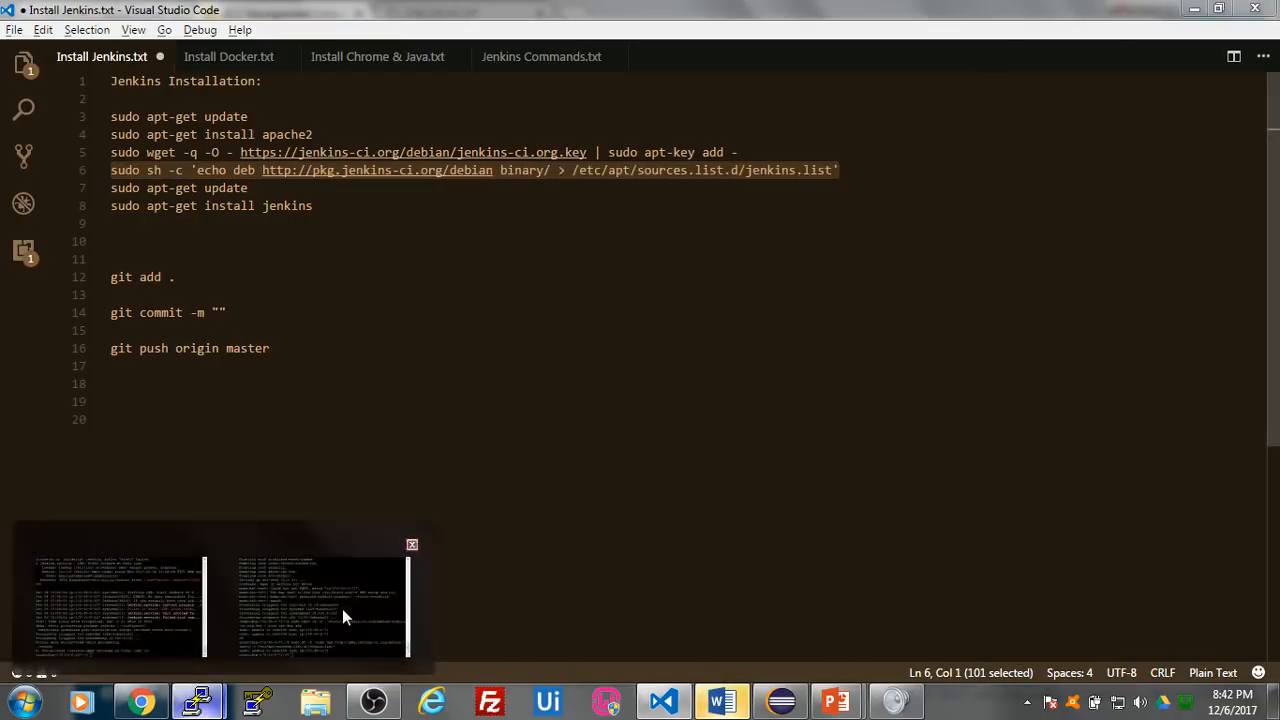
click(342, 612)
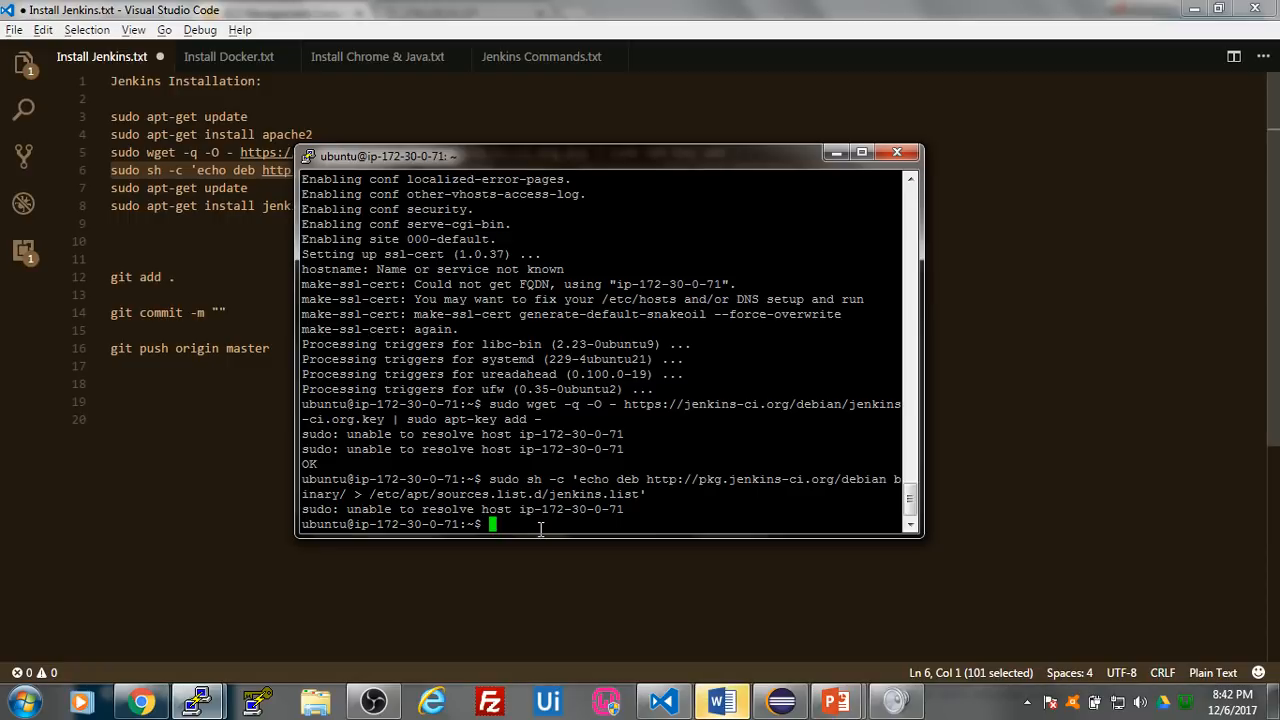
right_click(540, 529)
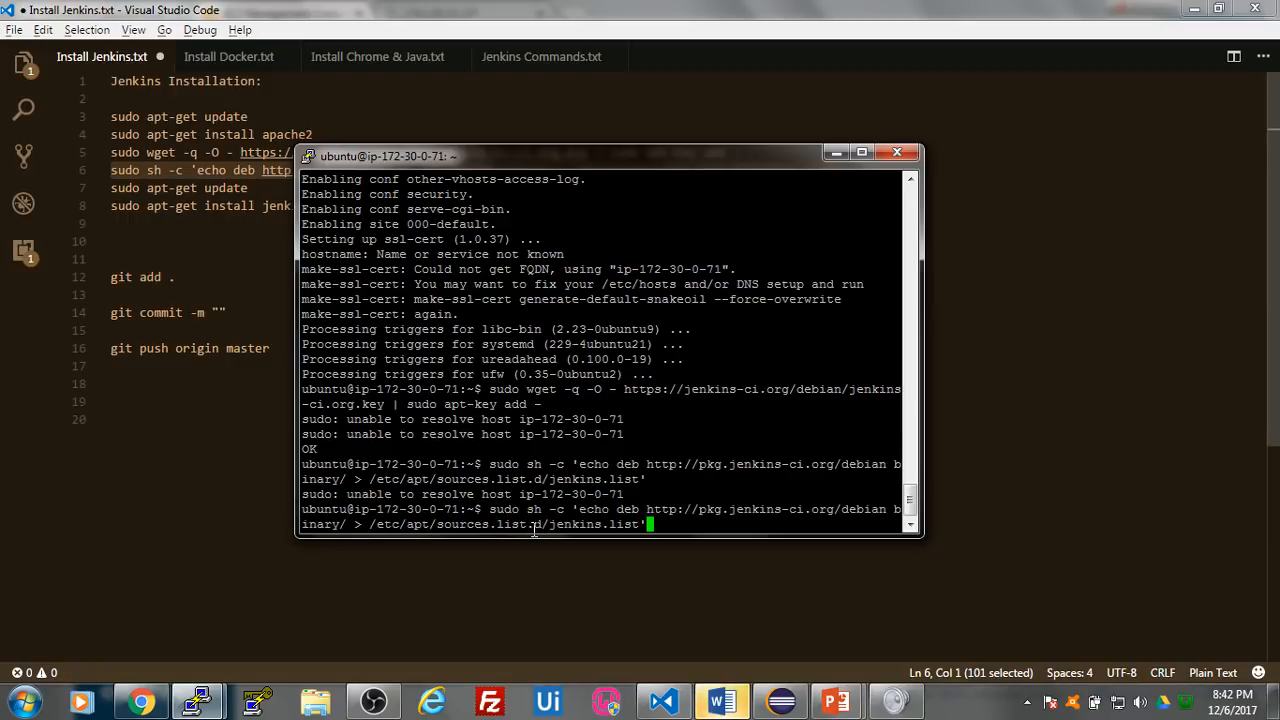
key(Return)
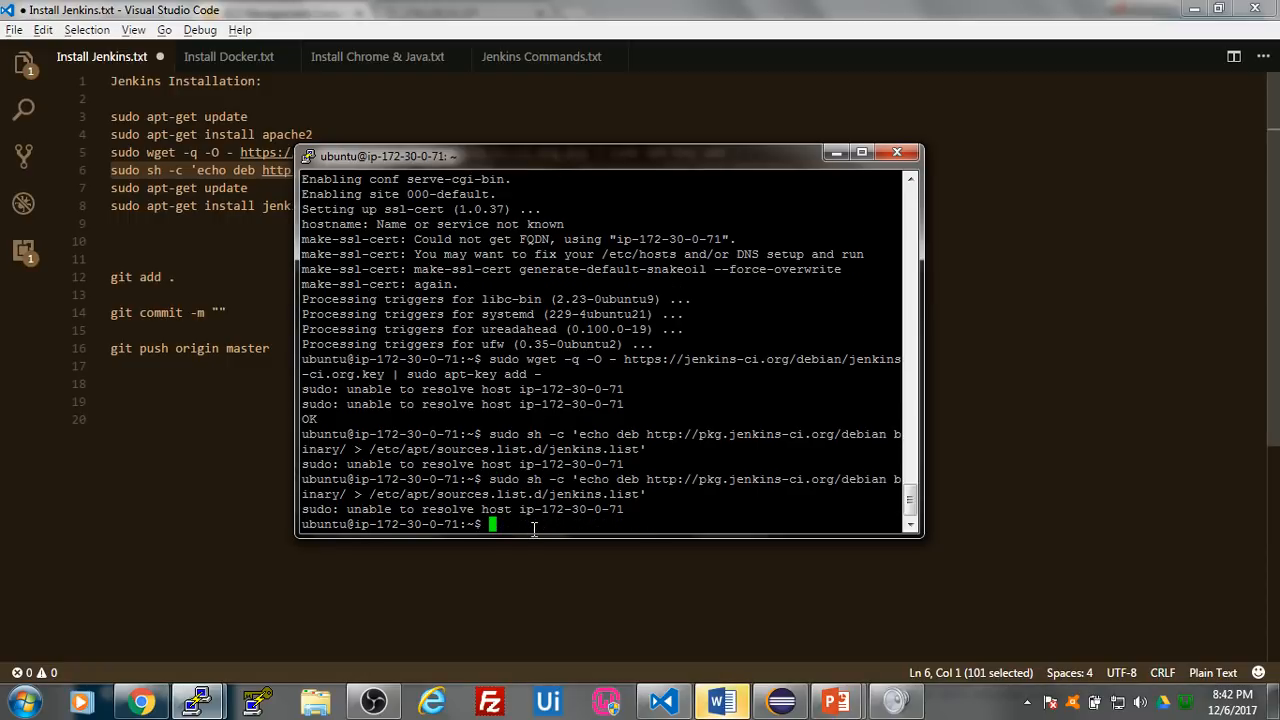
- Copy the second sudo apt-get update line from Install Jenkins.txt and run it on Testing Server to refresh the package lists
click(142, 522)
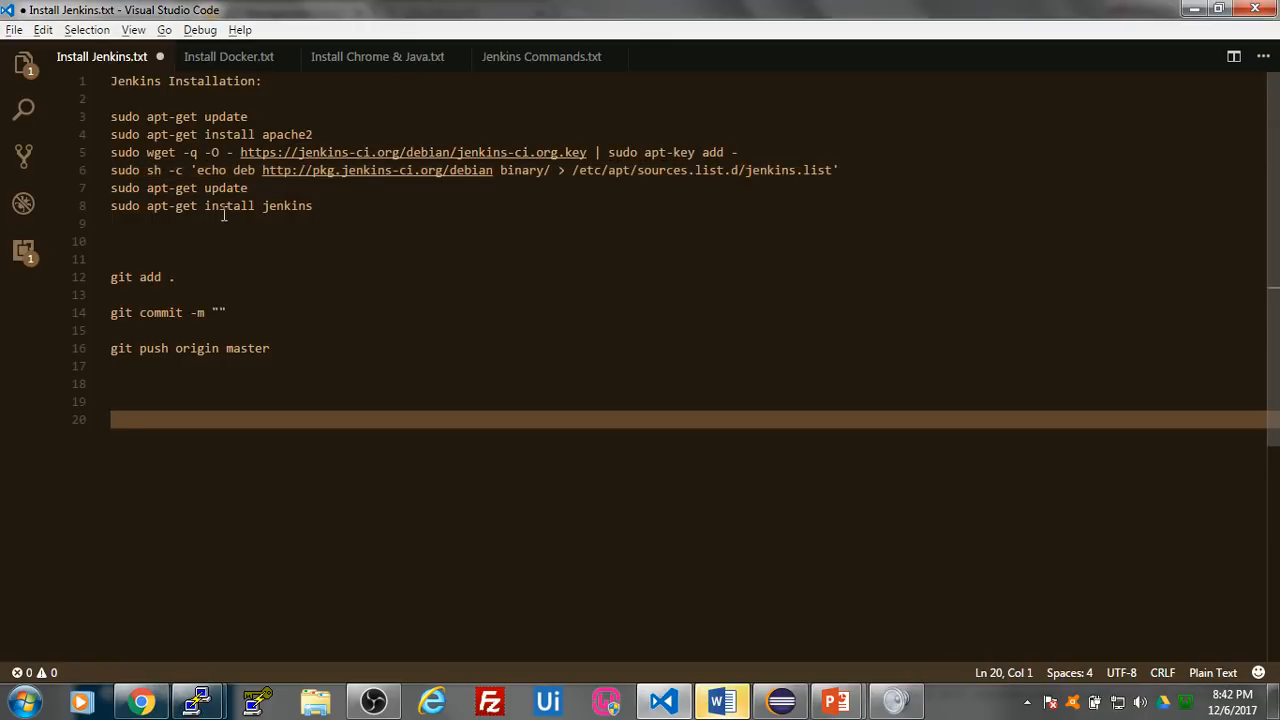
drag(250, 188, 102, 192)
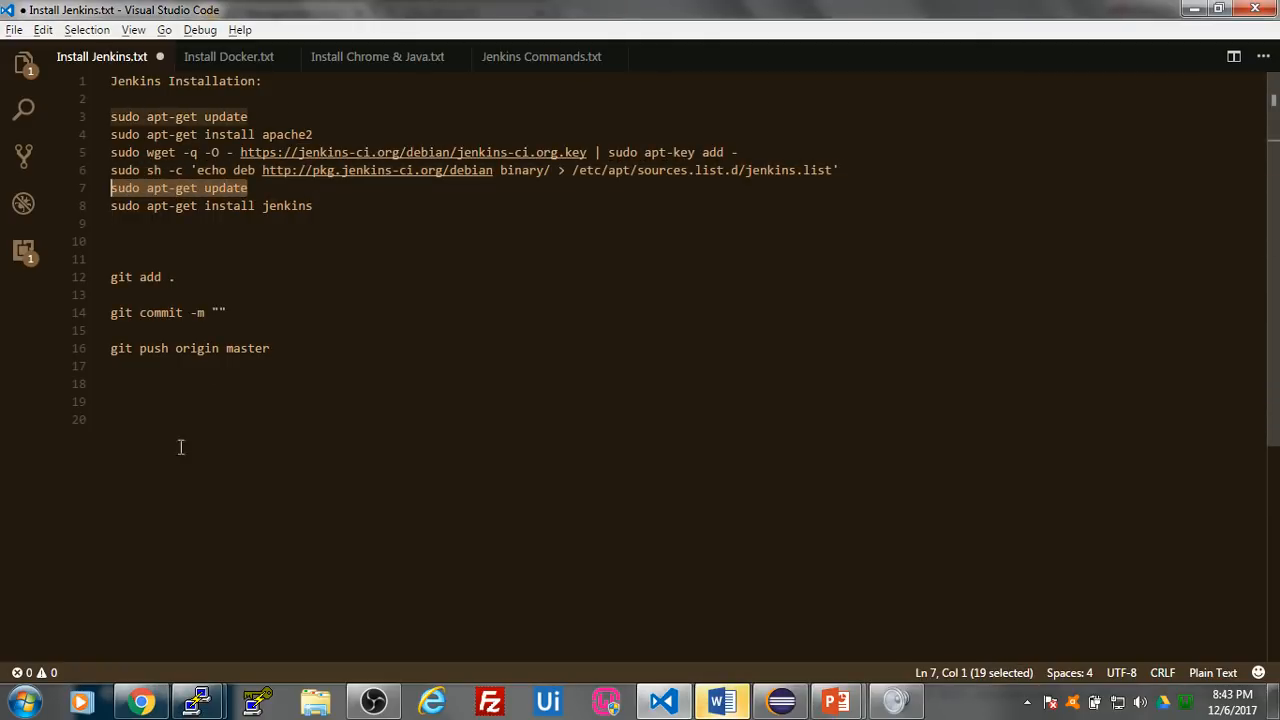
click(197, 703)
right_click(522, 527)
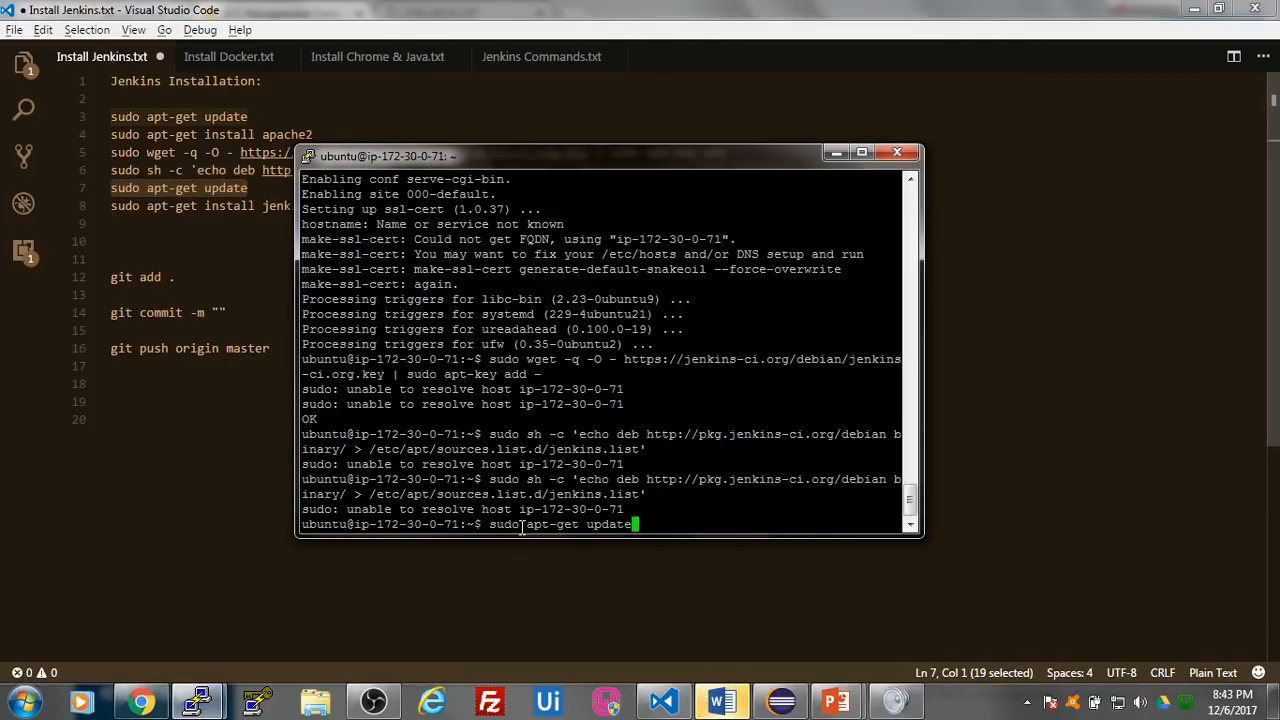
key(Return)
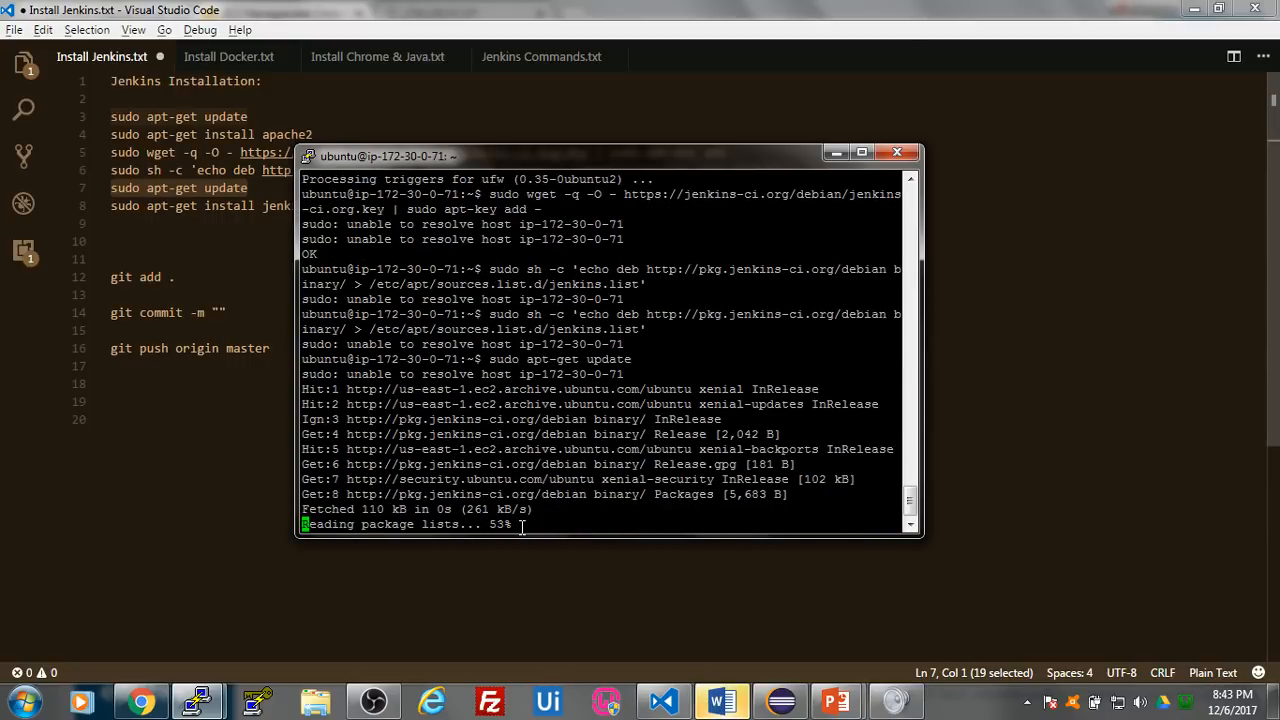
- Run sudo apt-get install jenkins, copied from Install Jenkins.txt, on Testing Server and accept the installation with y
click(205, 510)
drag(336, 207, 104, 207)
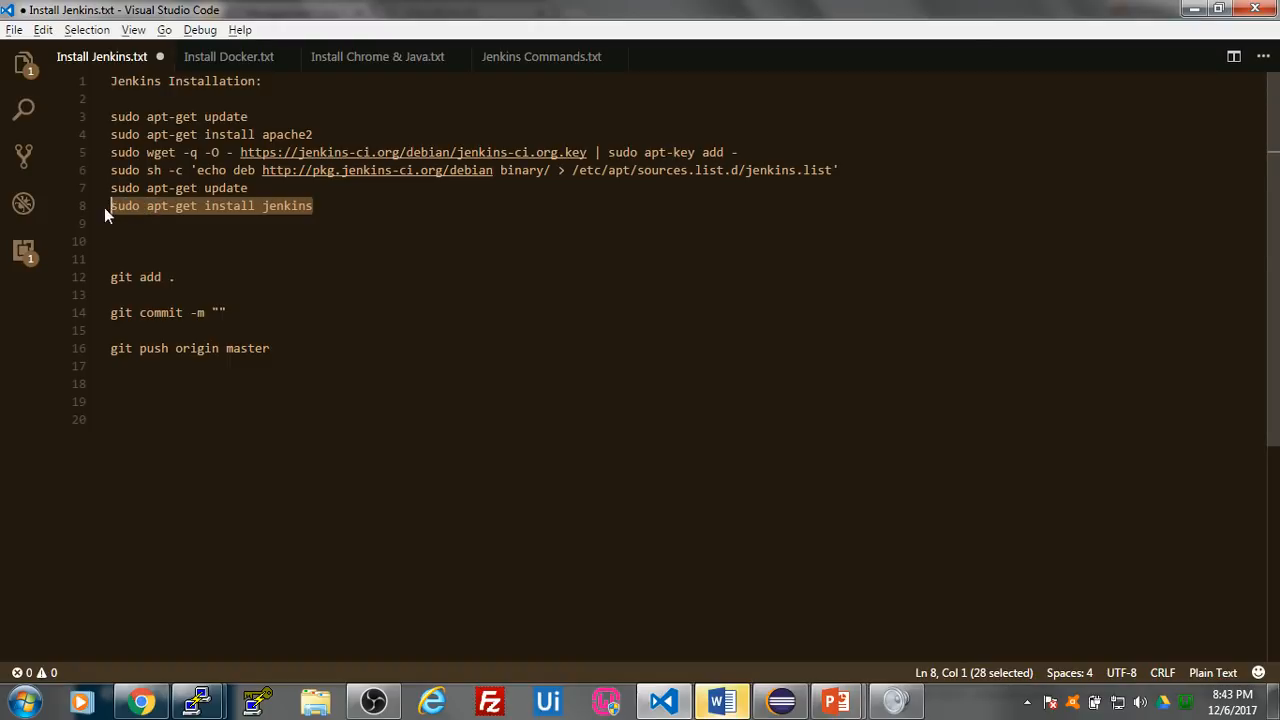
mouse_move(196, 703)
click(285, 625)
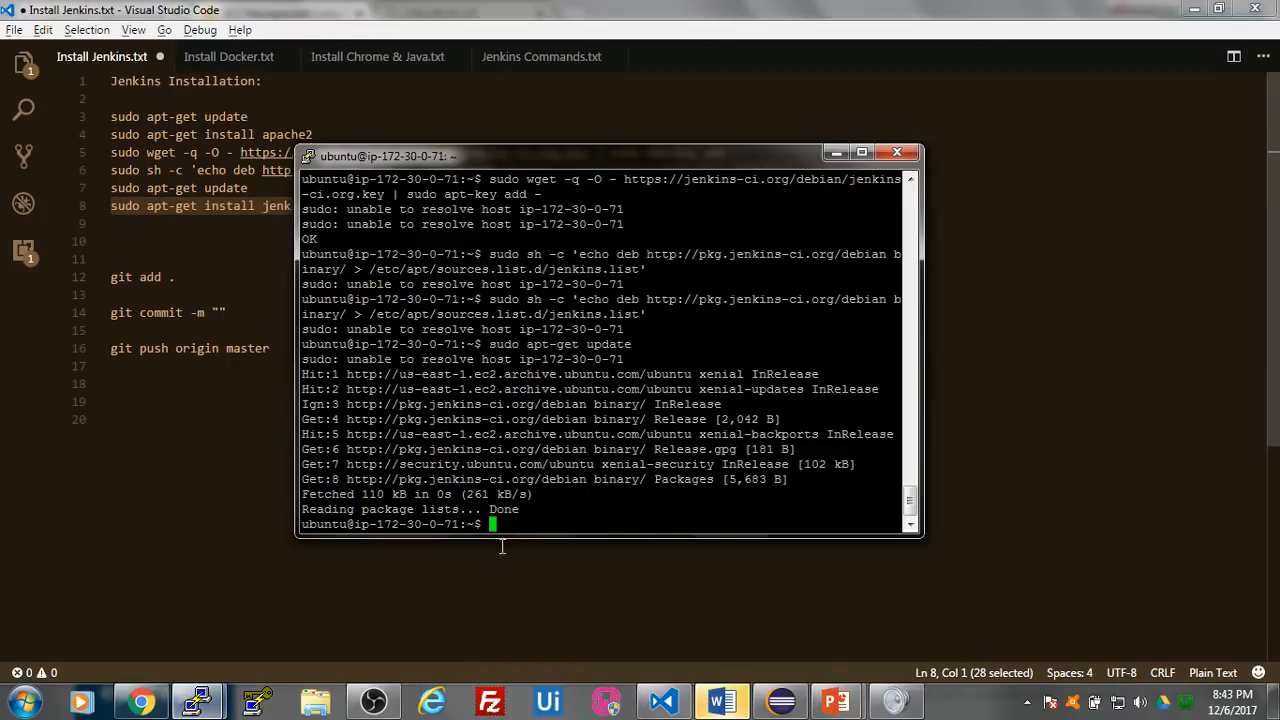
right_click(533, 524)
key(Return)
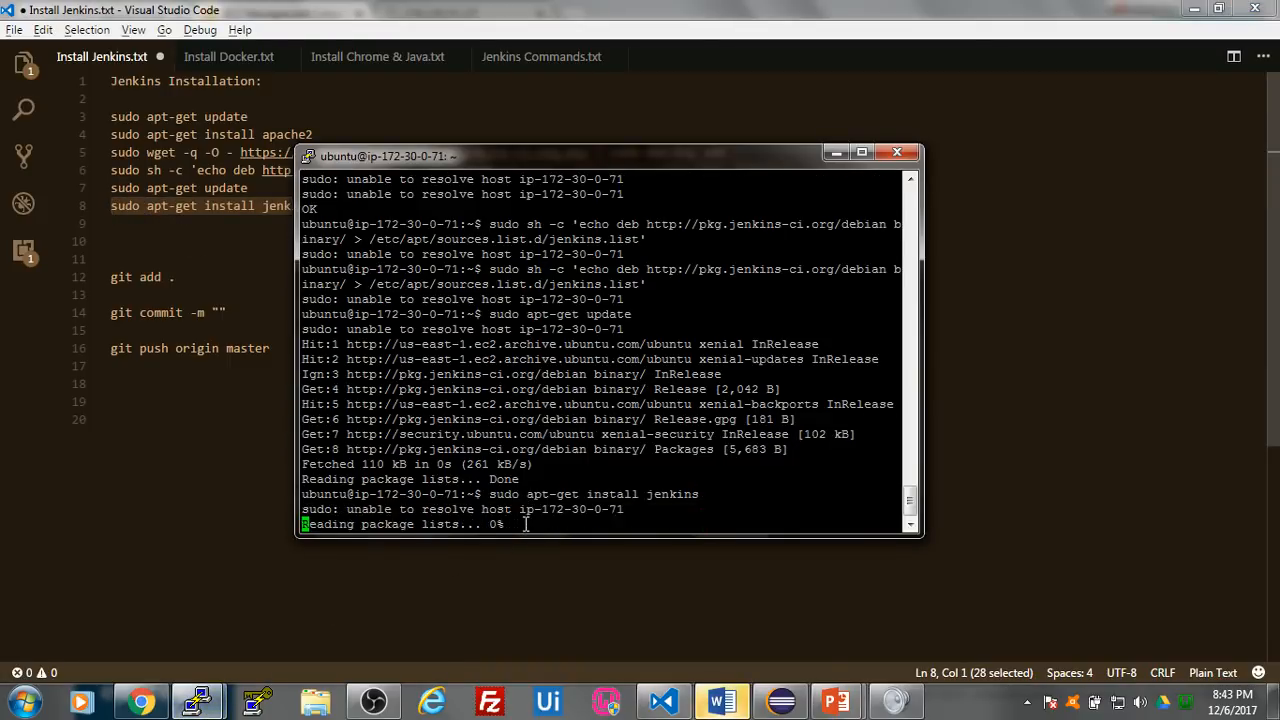
text(y)
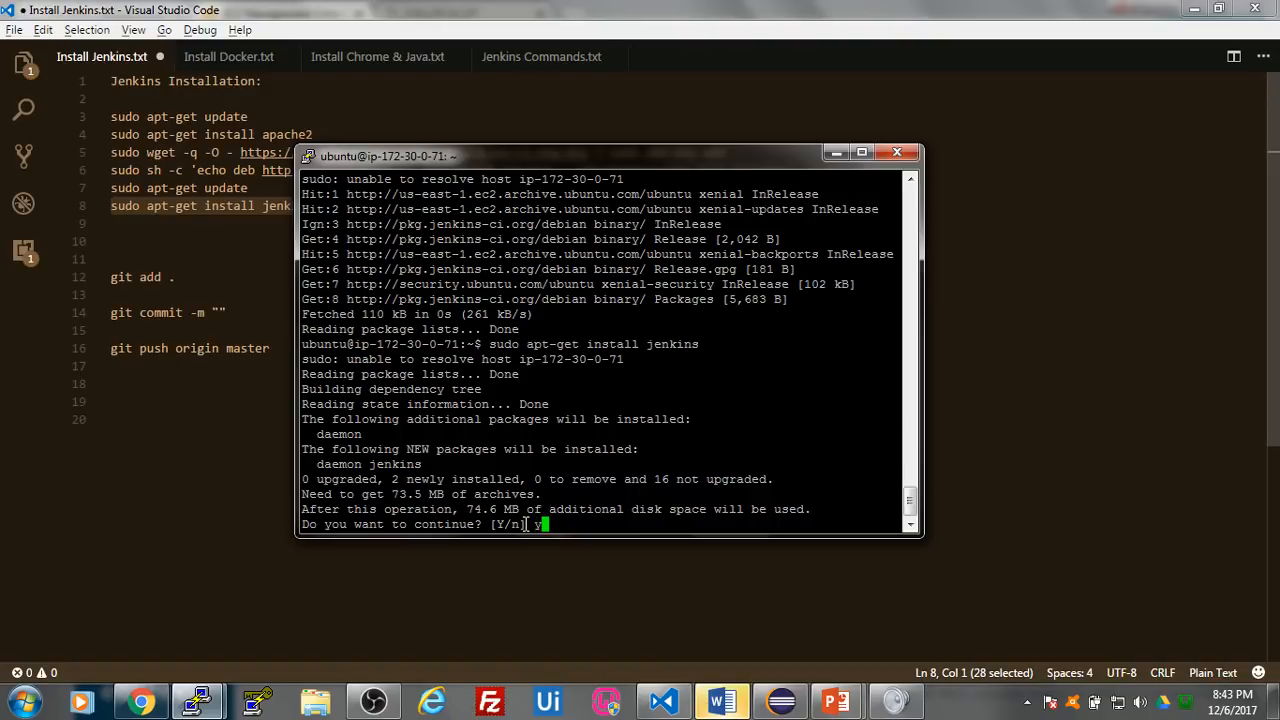
key(Return)
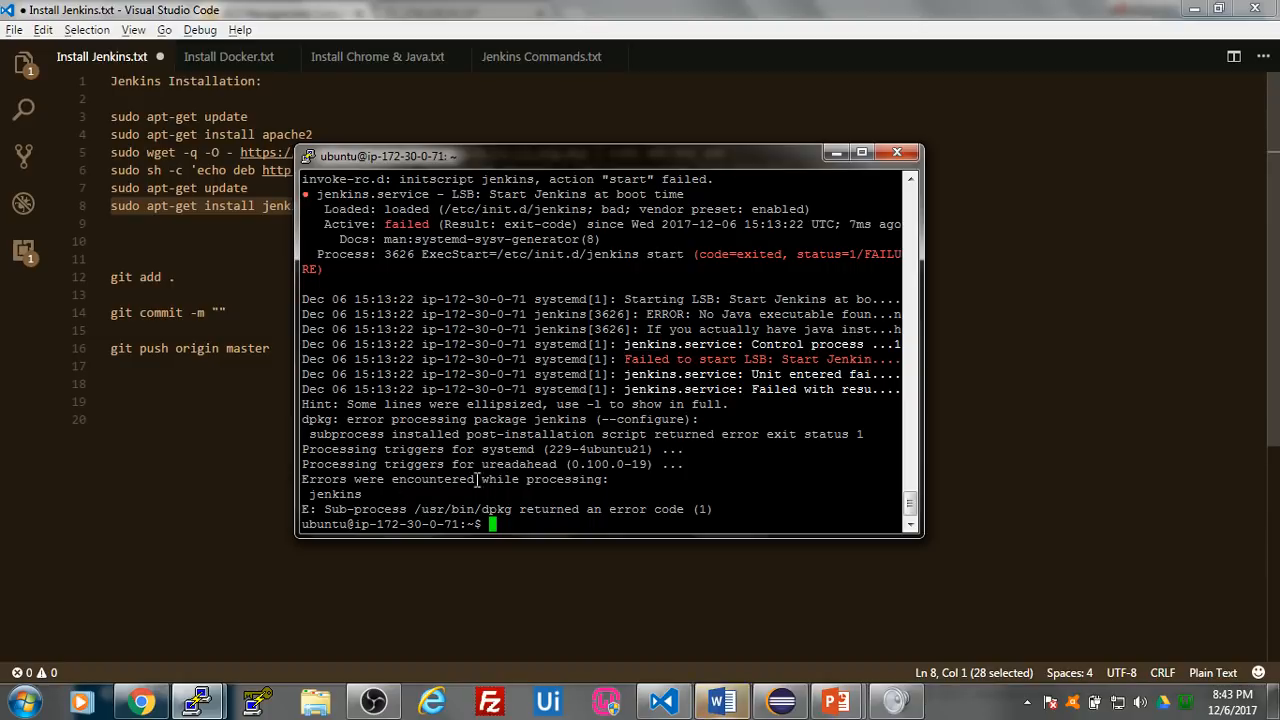
- Copy the full line 6 command of Install Jenkins.txt and rewrite the Jenkins package source on Testing Server with sudo
click(208, 489)
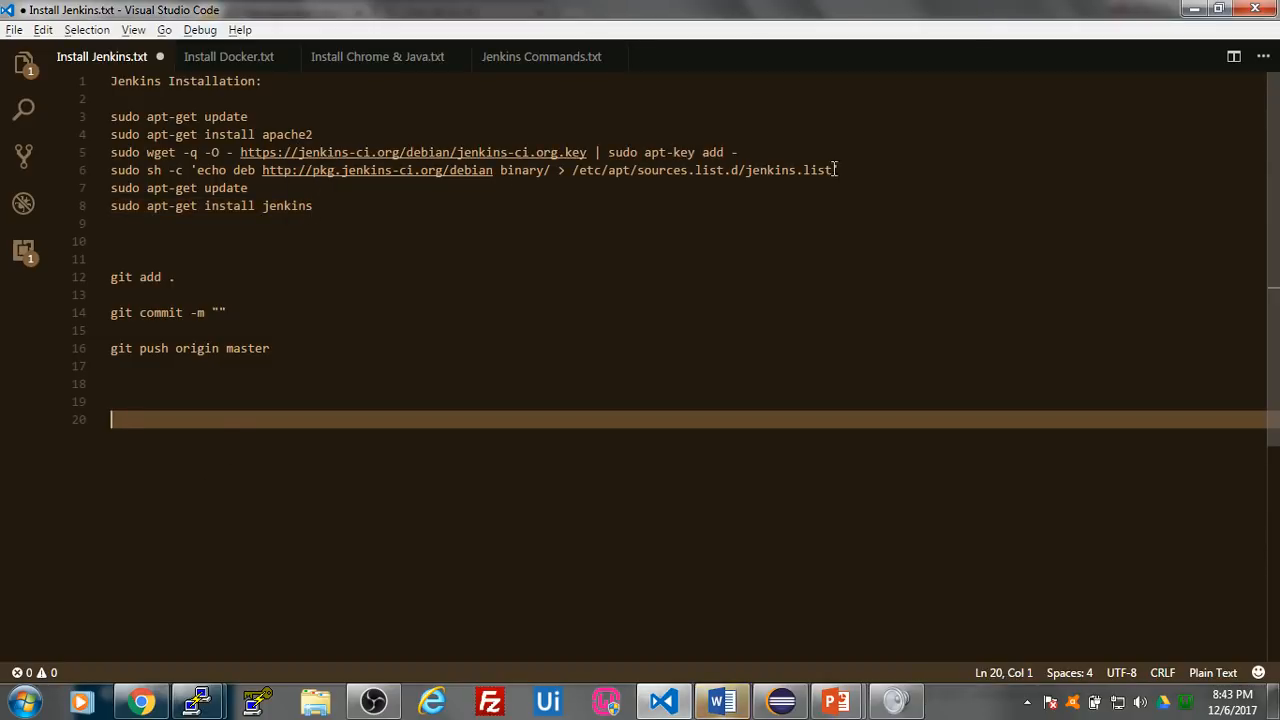
drag(838, 170, 86, 171)
key(ctrl+c)
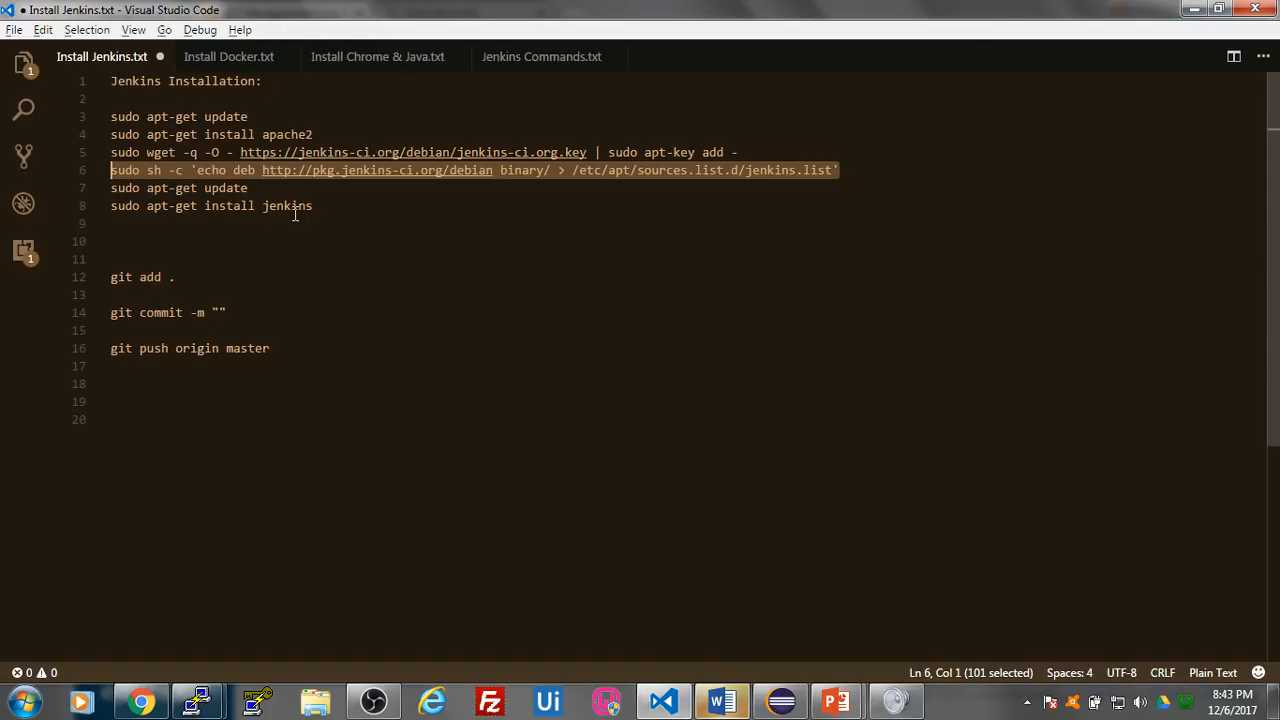
click(198, 702)
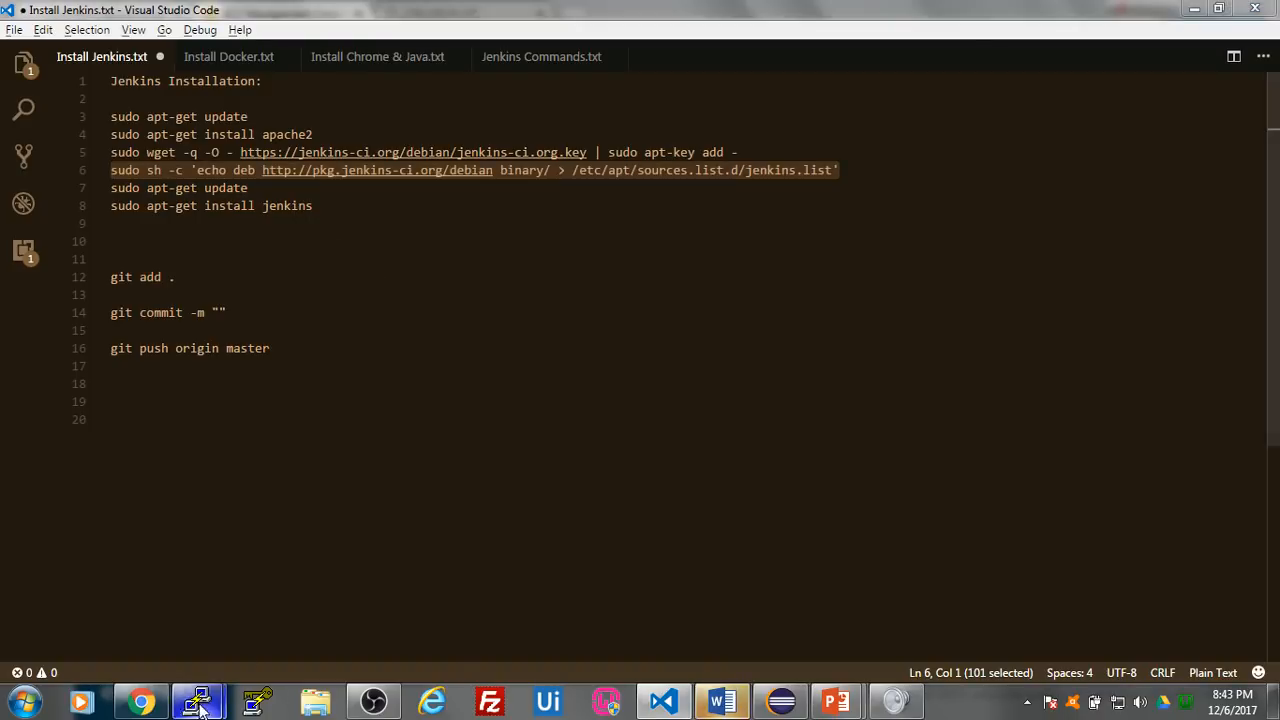
right_click(540, 524)
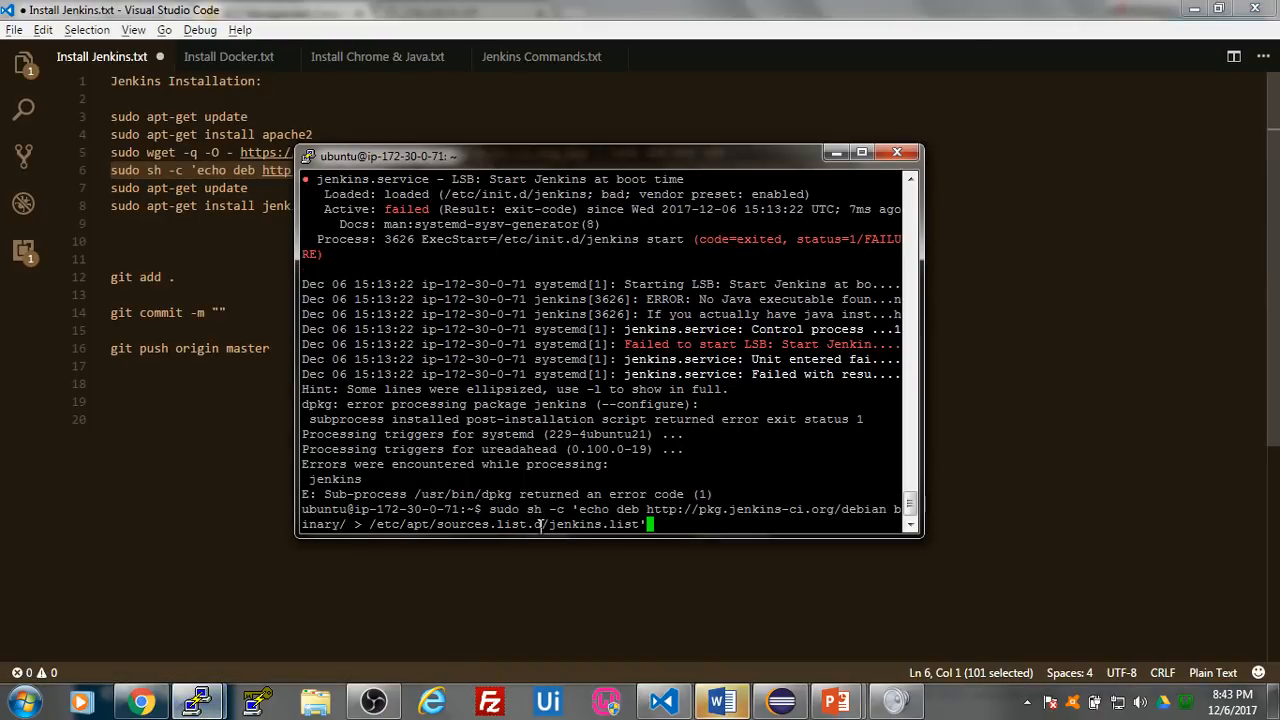
key(Return)
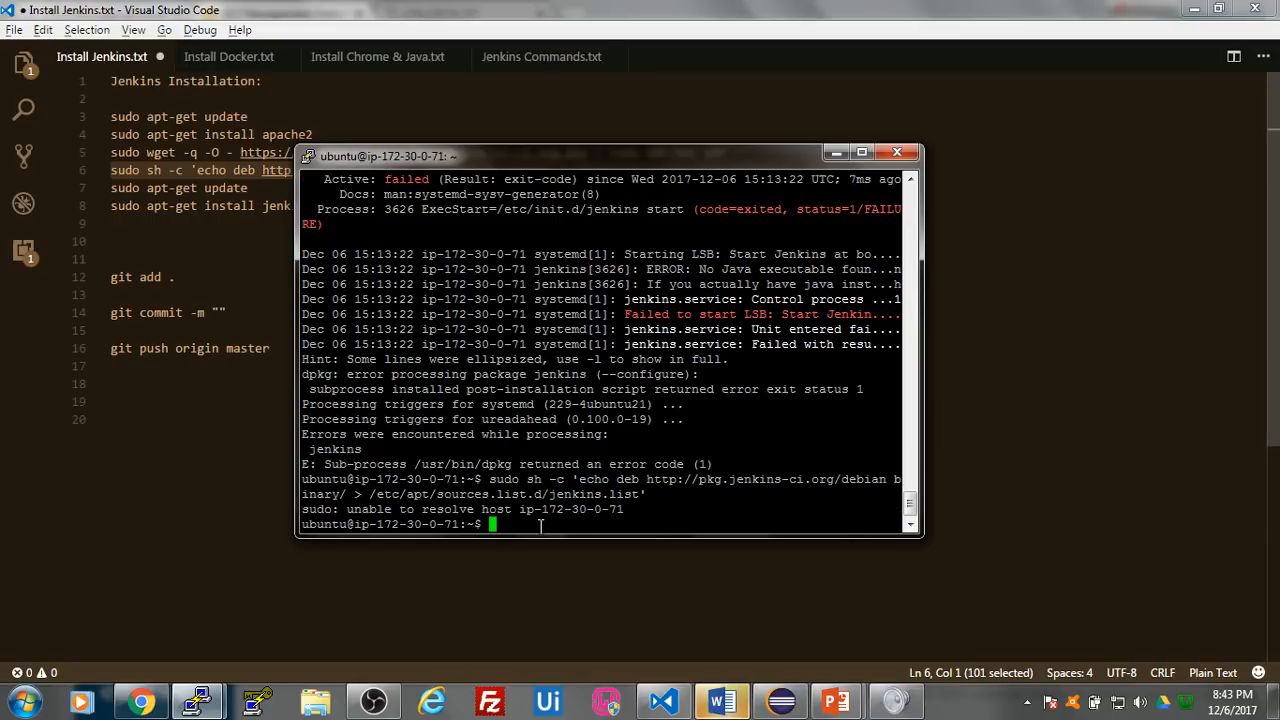
- Try to run the pasted sh -c 'echo deb ...' command on Testing Server with the leading sudo removed
right_click(540, 524)
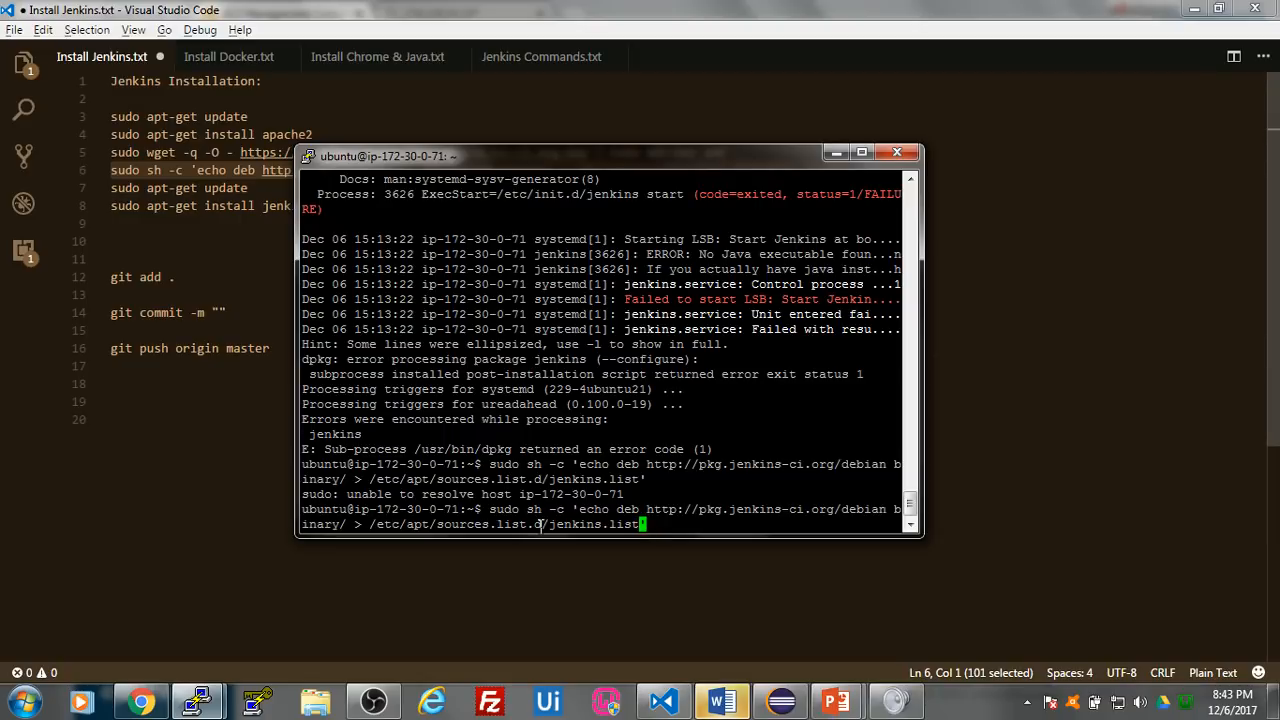
key(Left)
key(Left)
key(Left)
key(Left)
key(Left)
key(Left)
key(Left)
key(Left)
key(Left)
key(Left)
key(Left)
key(Left)
key(Left)
key(Left)
key(Left)
key(Left)
key(Left)
key(Left)
key(Left)
key(Left)
key(Left)
key(Left)
key(Left)
key(Left)
key(Left)
key(Left)
key(Left)
key(Left)
key(Left)
key(Left)
key(Left)
key(Left)
key(Left)
key(Left)
key(Left)
key(Left)
key(Left)
key(Left)
key(Left)
key(Left)
key(Right)
key(Right)
key(Right)
key(BackSpace)
key(BackSpace)
key(BackSpace)
key(Delete)
key(Delete)
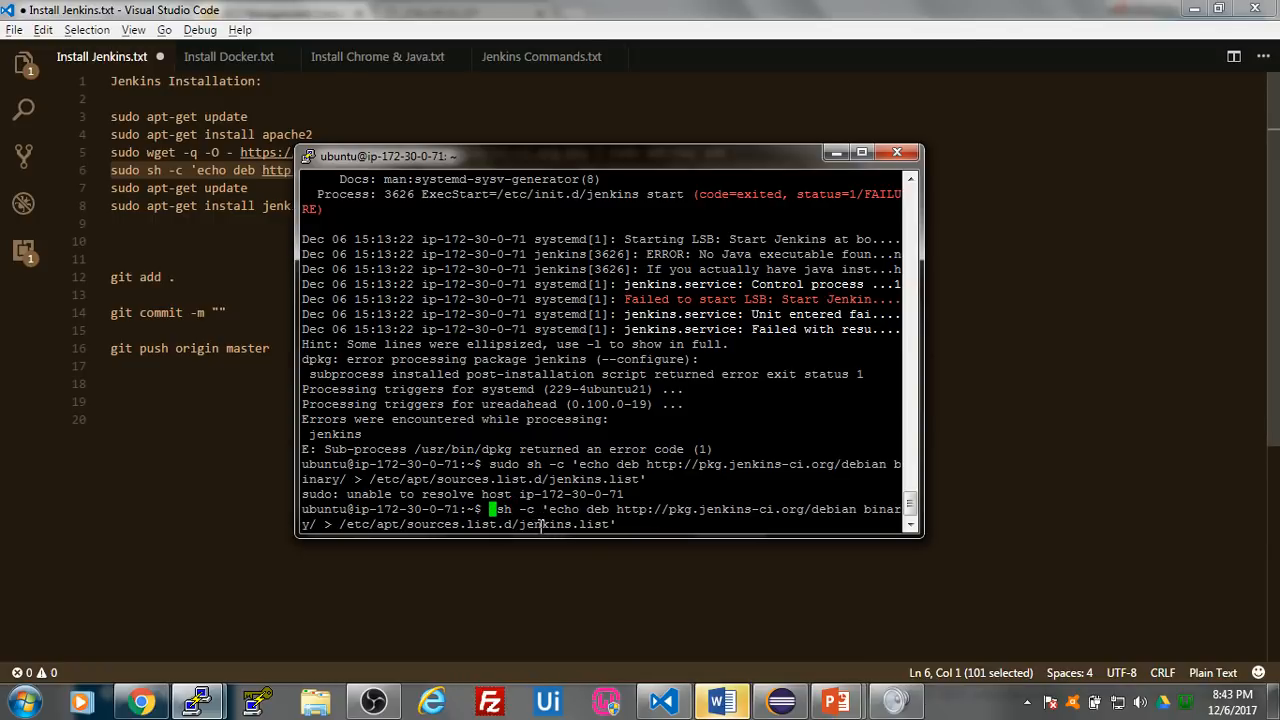
key(Return)
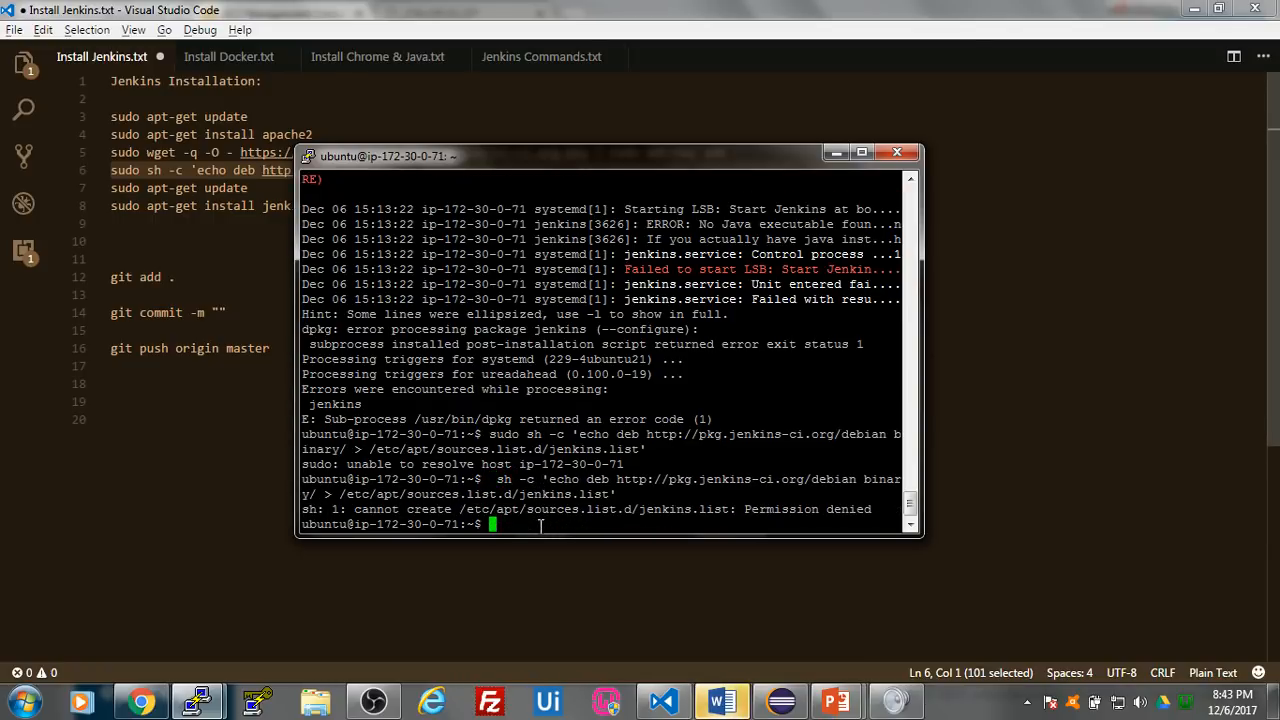
- Recall the sudo sh -c 'echo deb ...' command from the shell history and run it once more with a single sudo
key(Up)
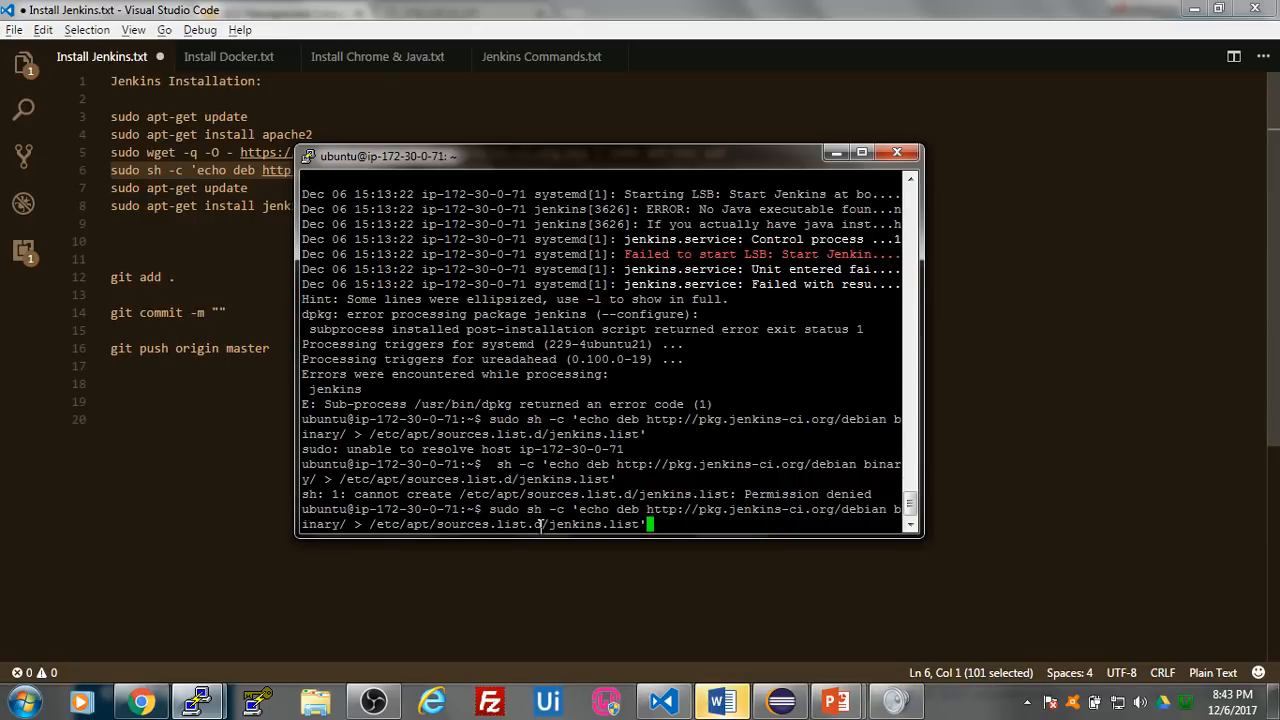
key(Home)
text(sudo)
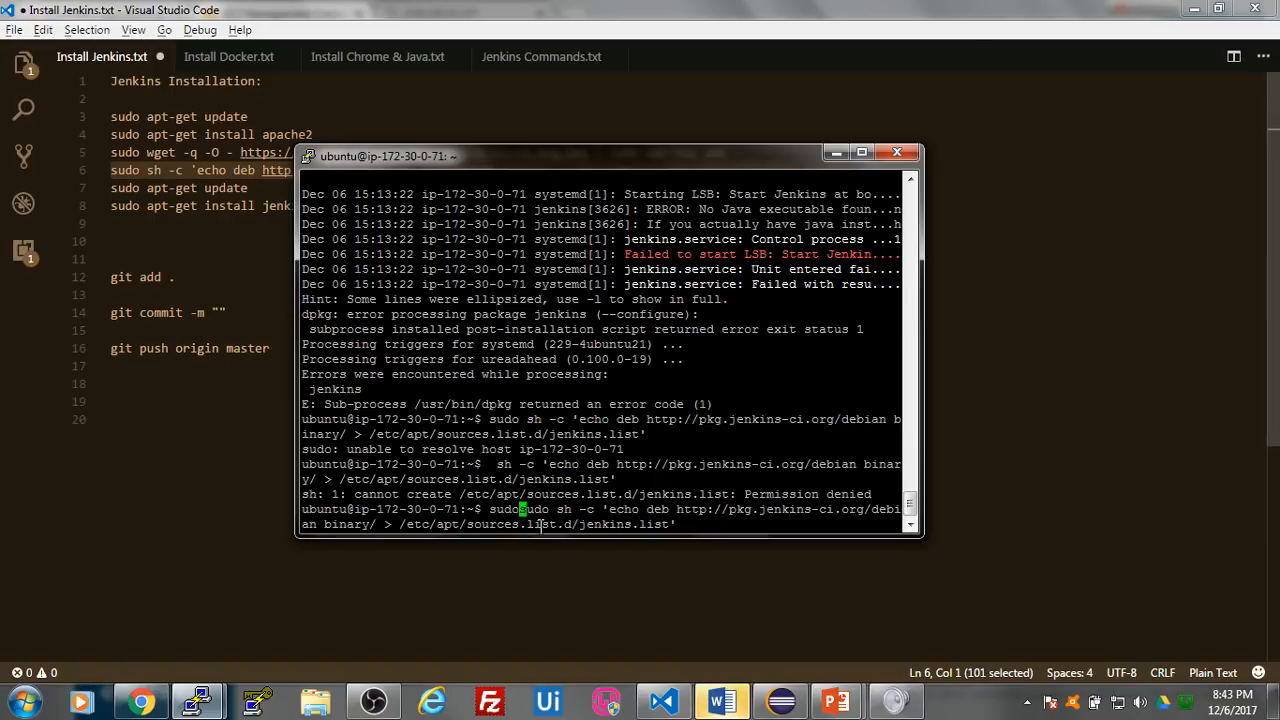
key(BackSpace)
key(BackSpace)
key(BackSpace)
key(BackSpace)
key(BackSpace)
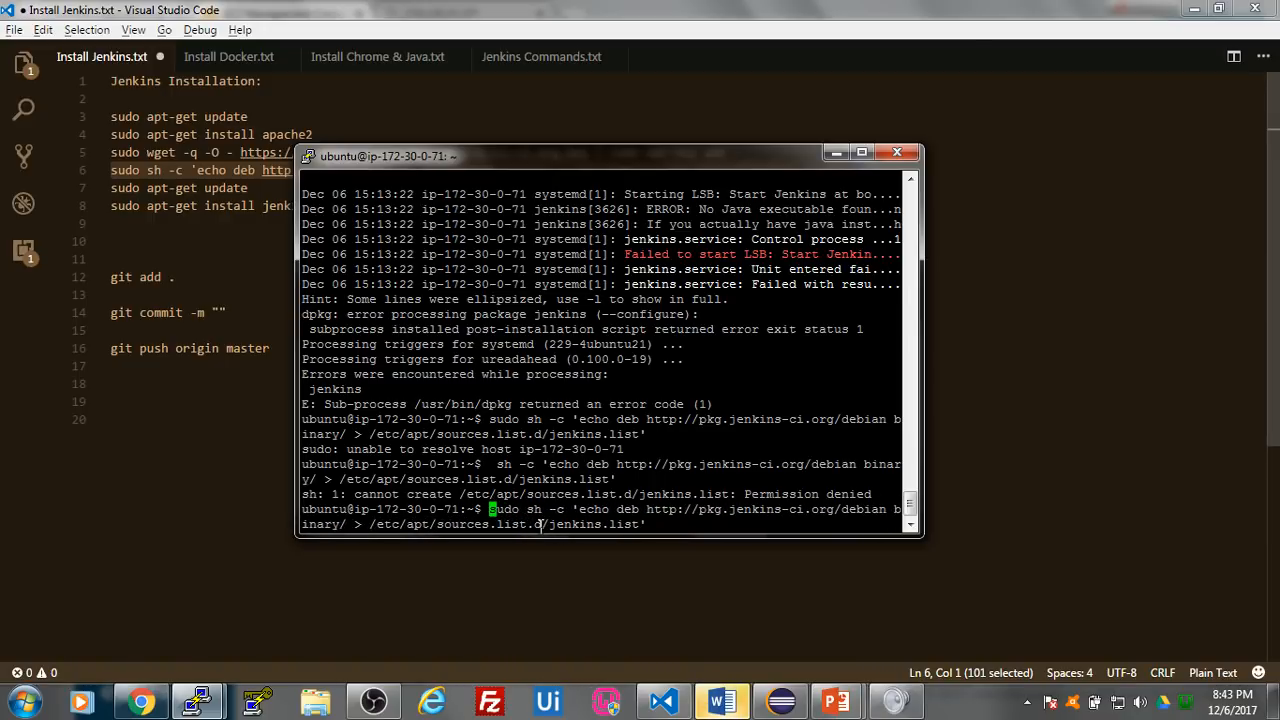
key(Return)
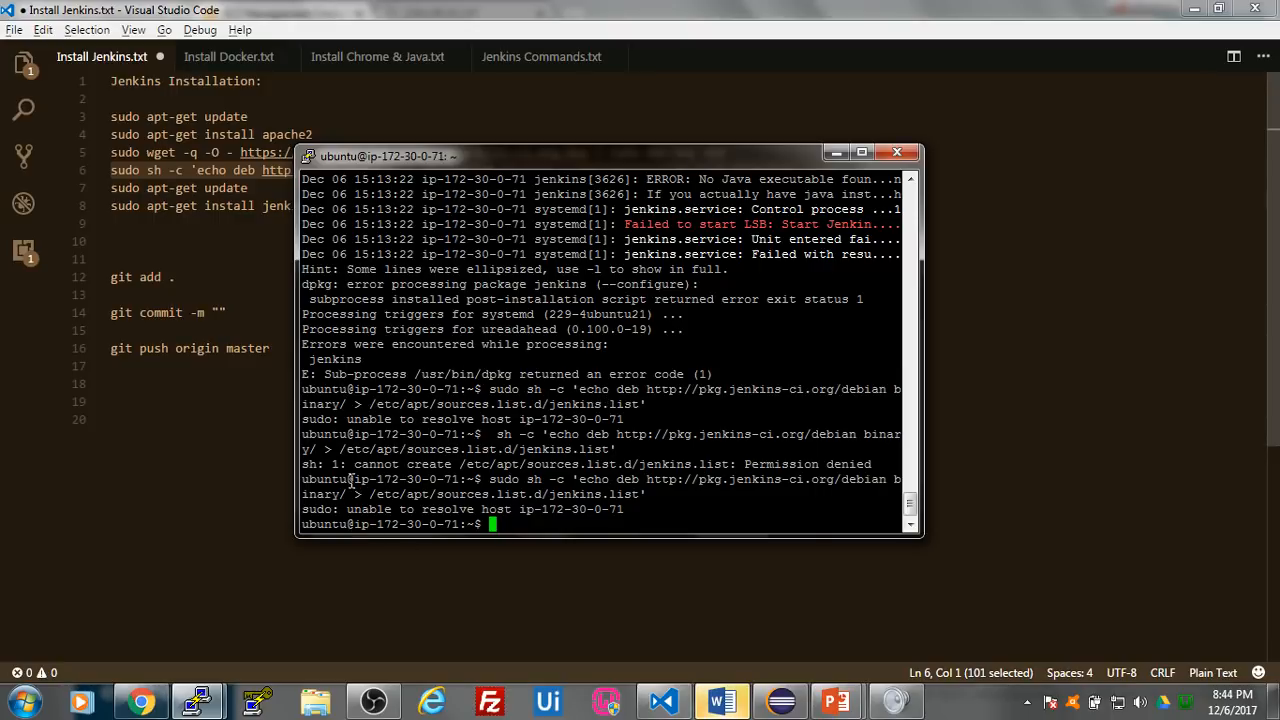
- Switch the Testing Server shell to the root user with sudo su
text(sudo su)
key(Return)
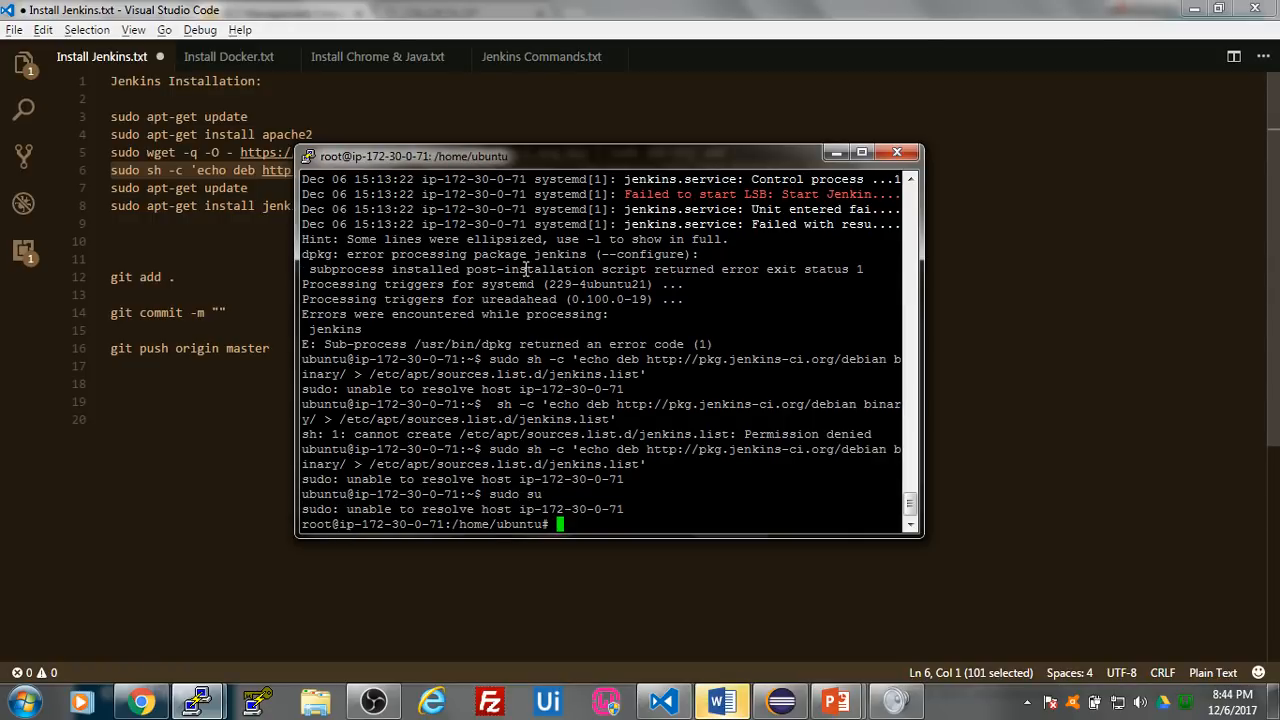
- Copy line 6 of Install Jenkins.txt without sudo and run it as root to write /etc/apt/sources.list.d/jenkins.list
click(834, 152)
click(312, 205)
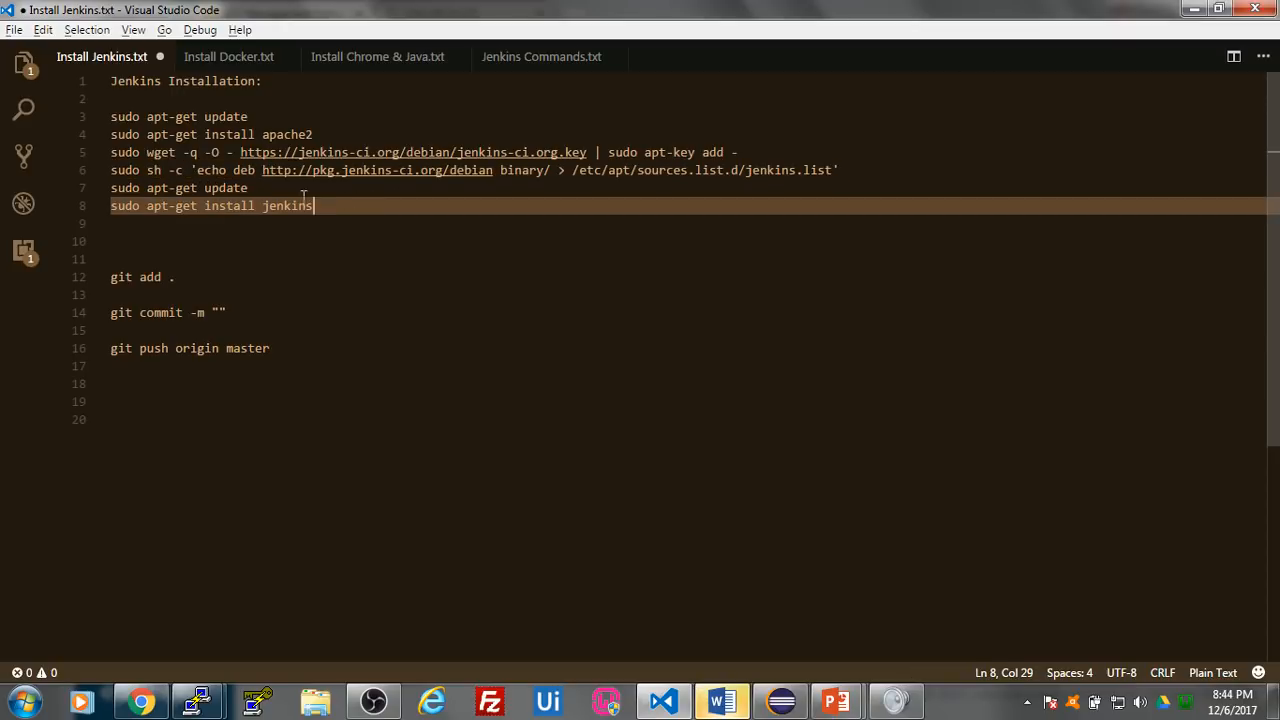
click(150, 170)
drag(147, 170, 858, 171)
key(ctrl+c)
click(197, 702)
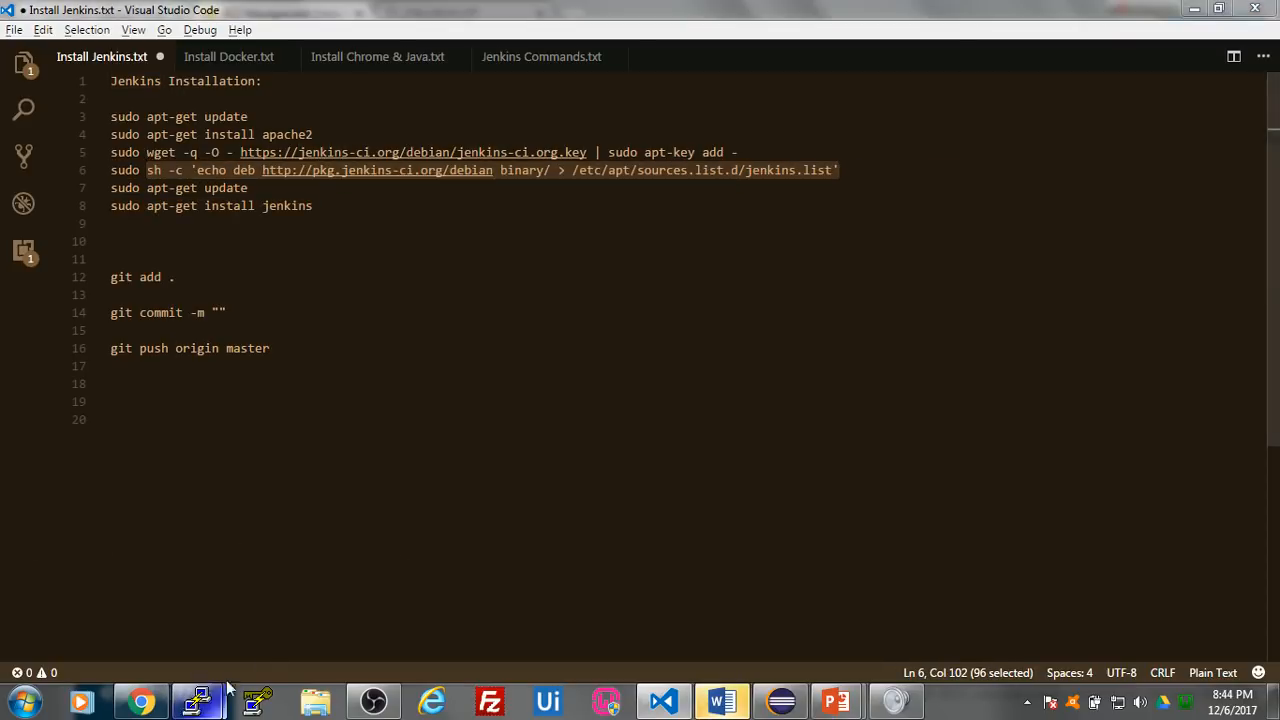
right_click(630, 517)
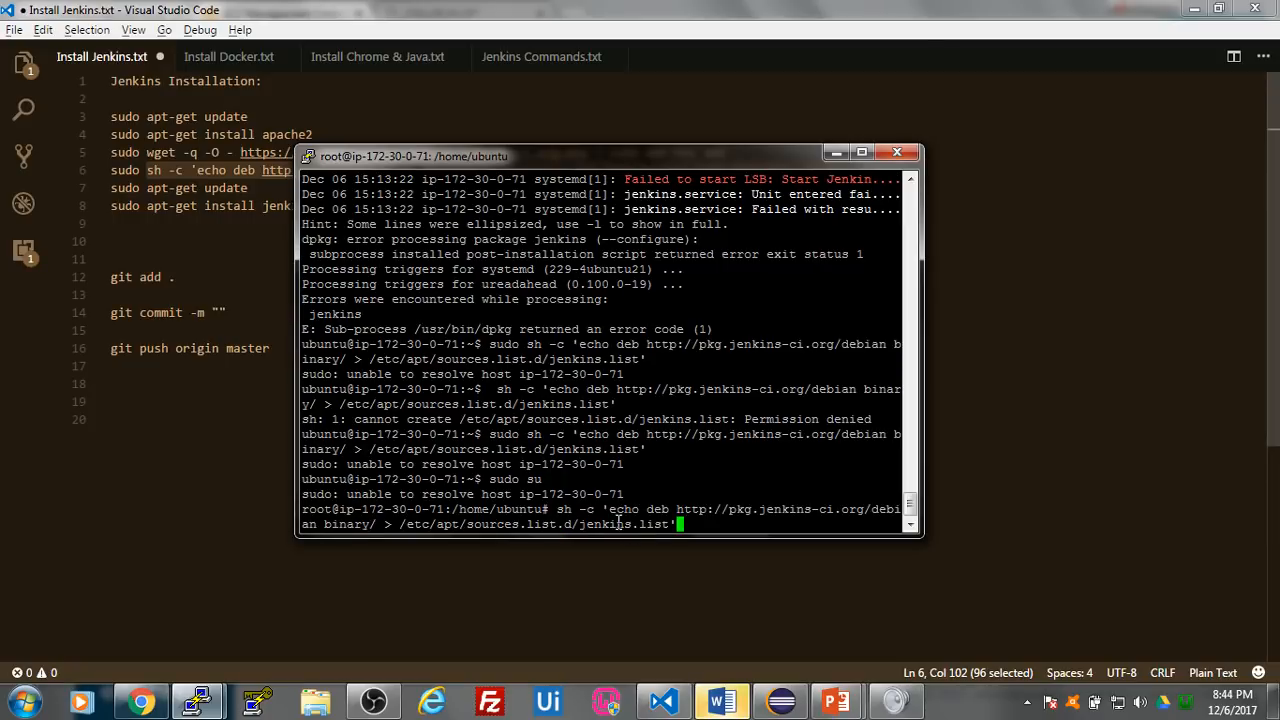
key(Return)
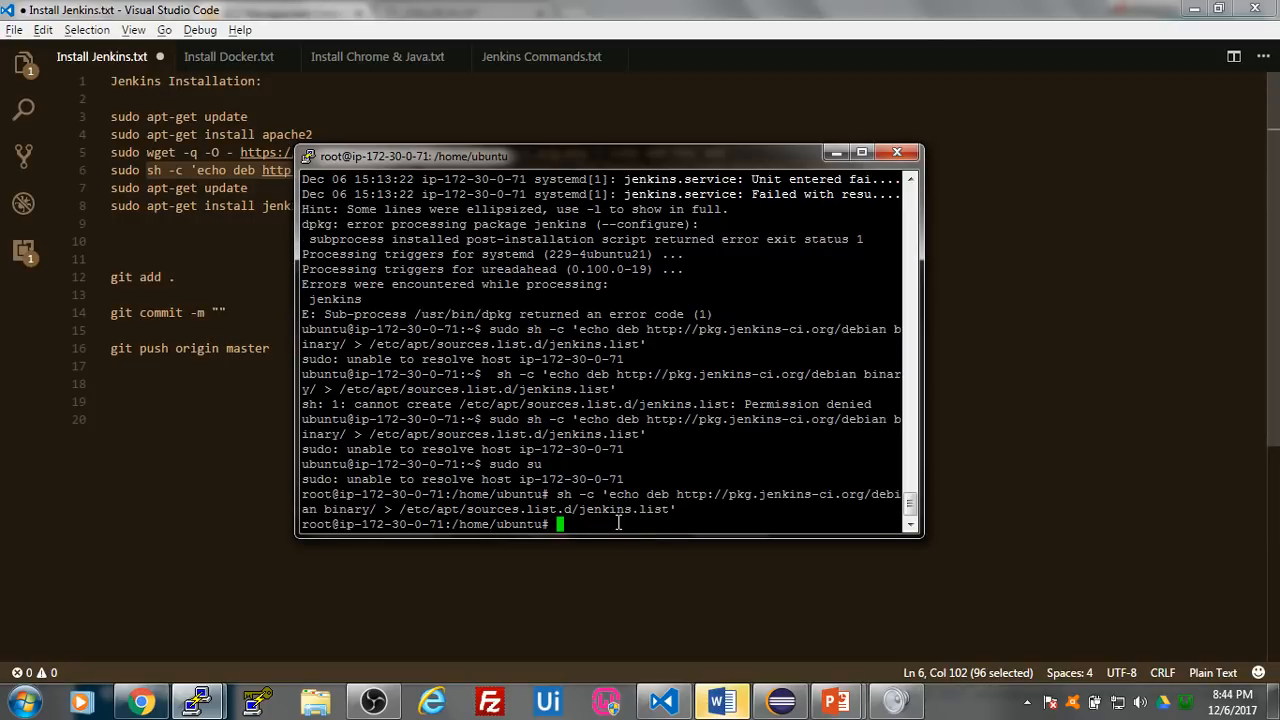
- Copy apt-get update without sudo from line 7 of Install Jenkins.txt and run it in Testing Server's root shell
click(588, 557)
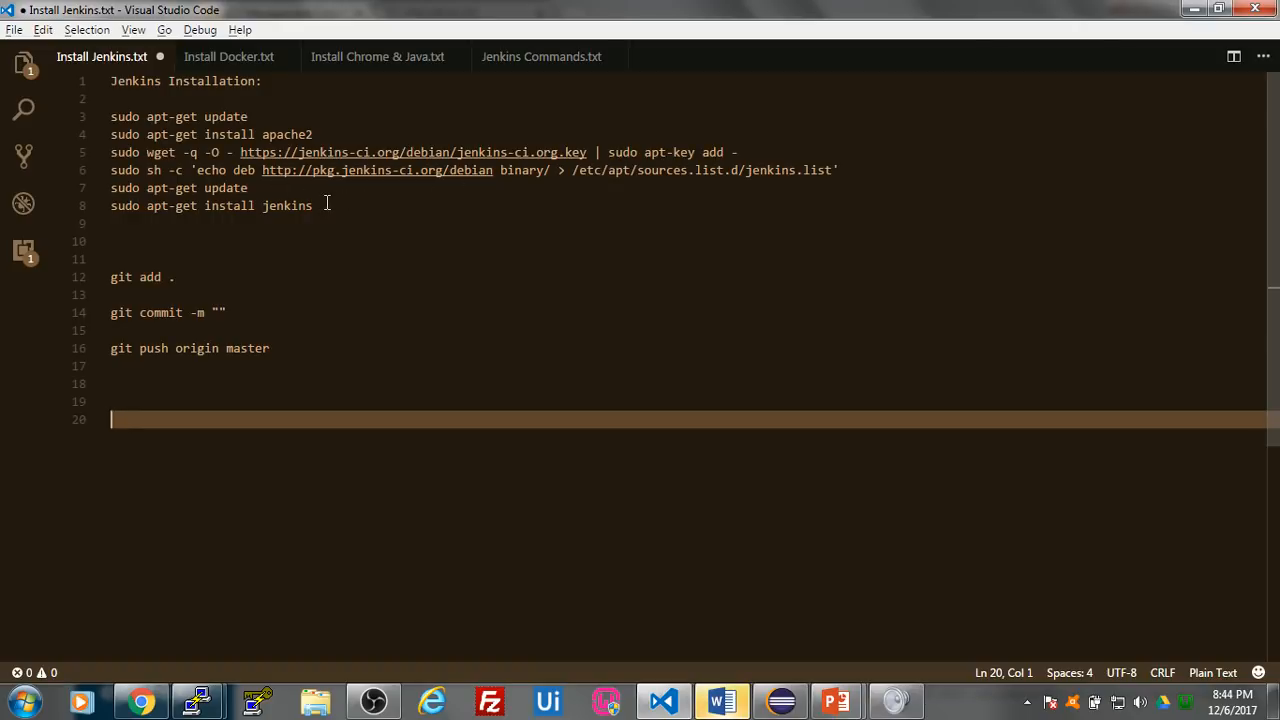
drag(289, 190, 146, 188)
key(ctrl+c)
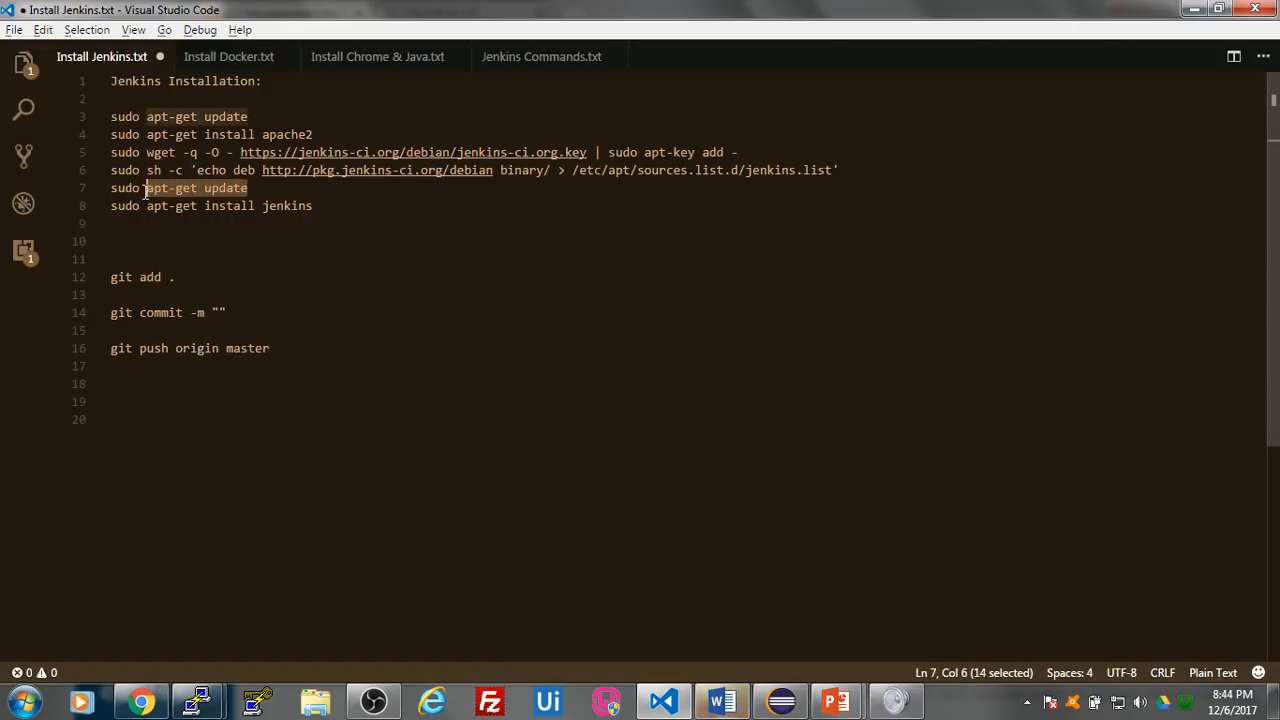
mouse_move(197, 702)
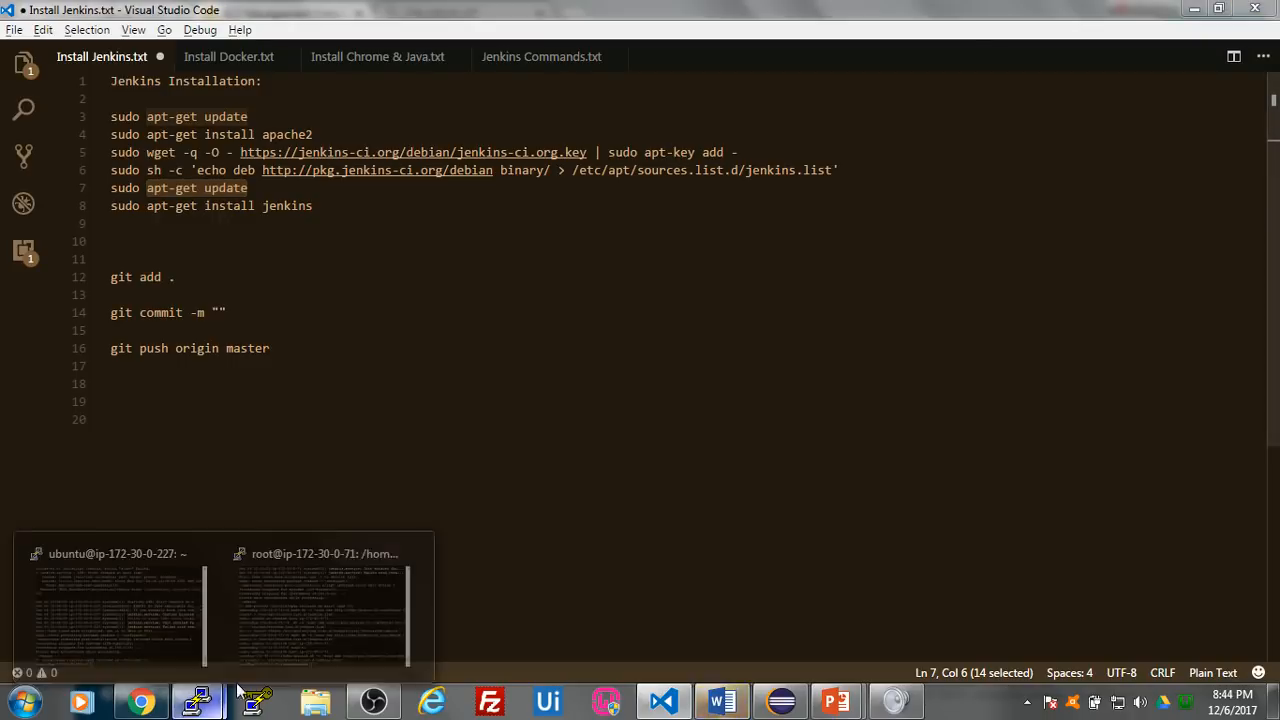
click(322, 605)
right_click(581, 525)
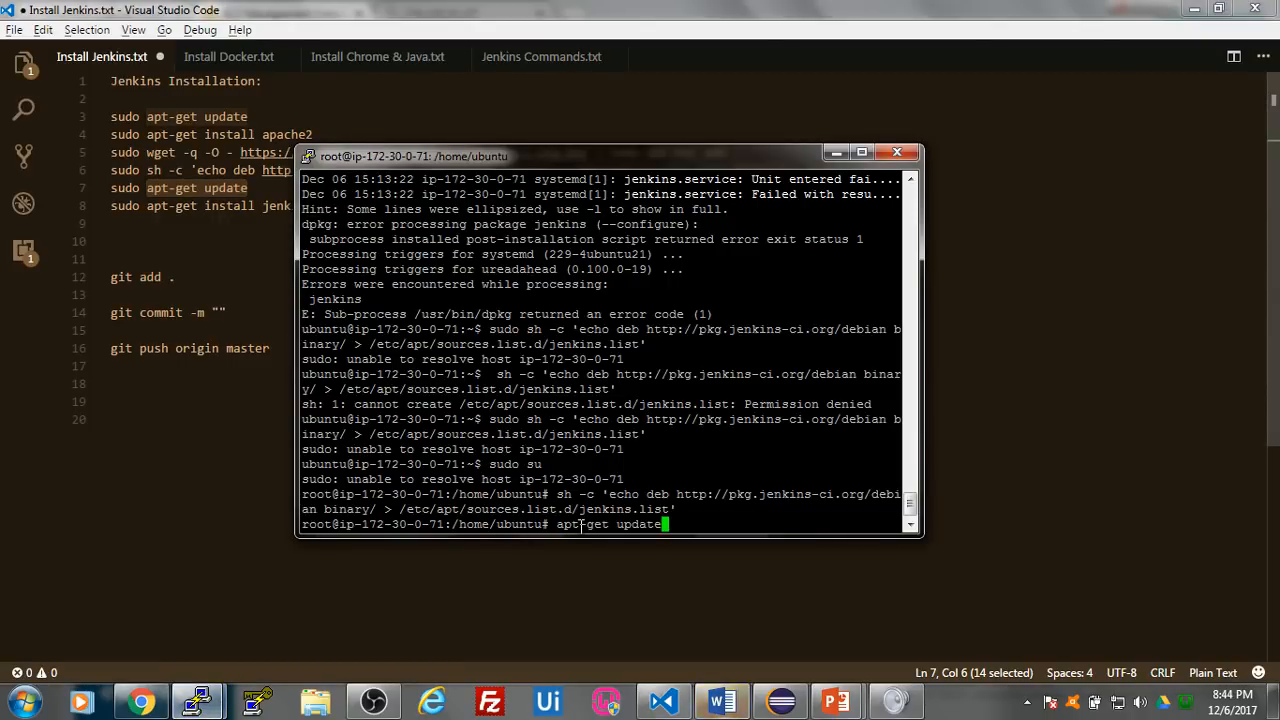
key(Return)
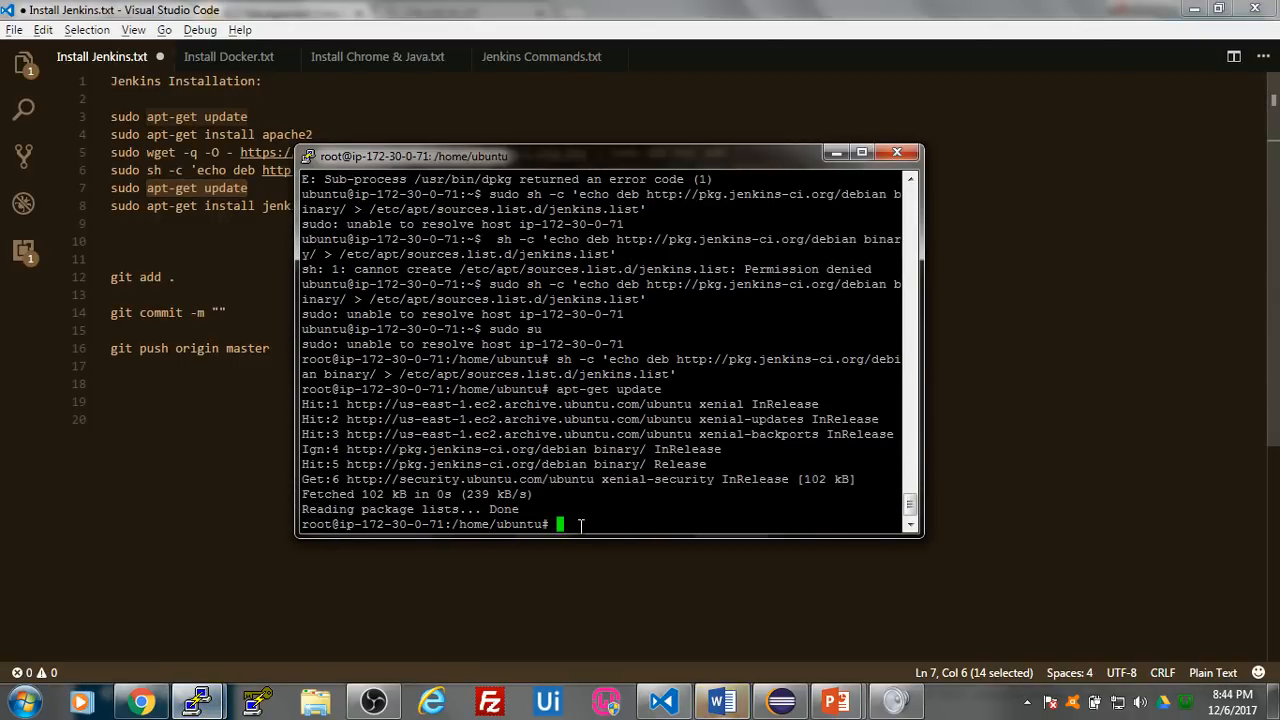
- Copy apt-get install jenkins without sudo from line 8, run it in Testing Server's root shell, and answer y to continue
click(510, 570)
drag(320, 207, 156, 209)
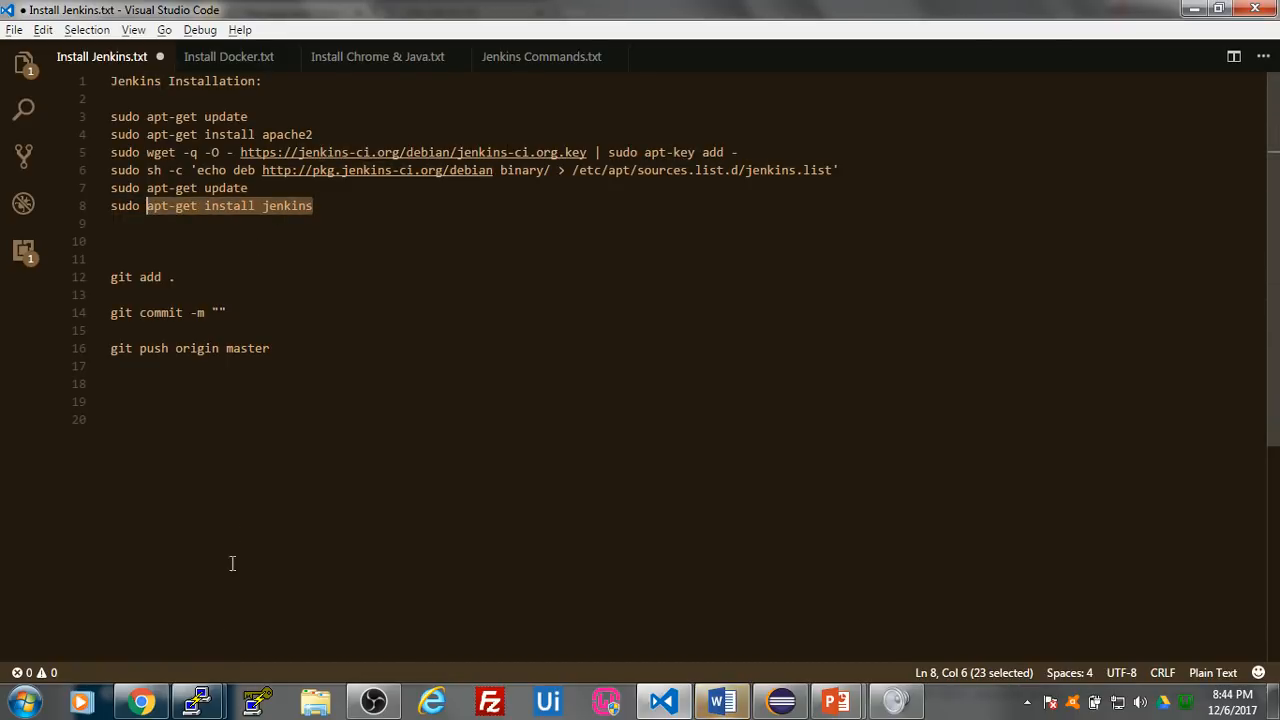
click(332, 590)
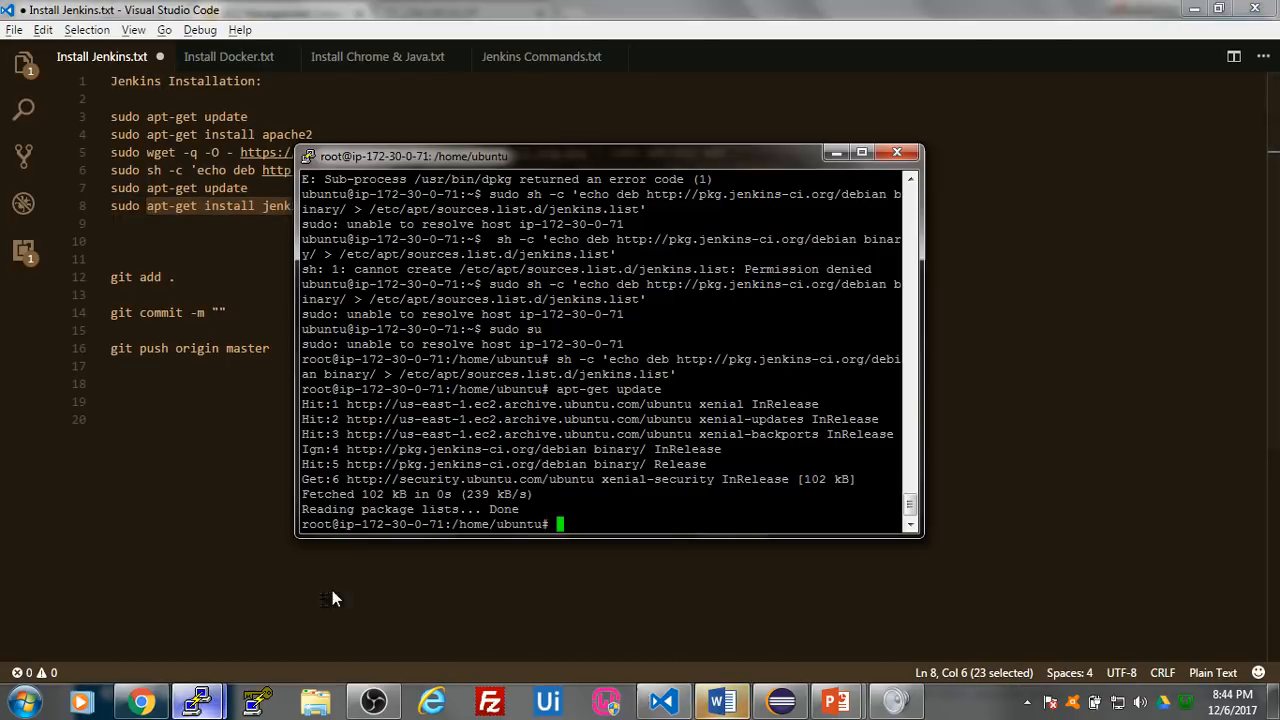
right_click(601, 522)
key(Return)
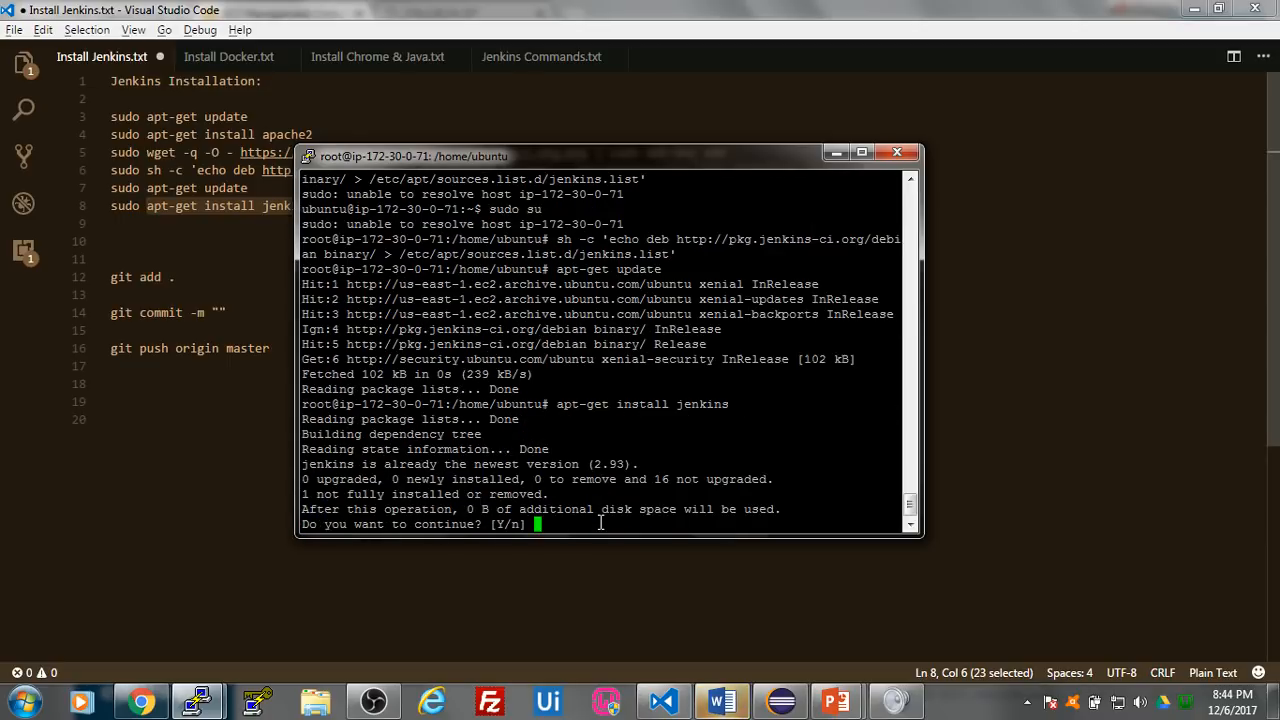
text(y)
key(Return)
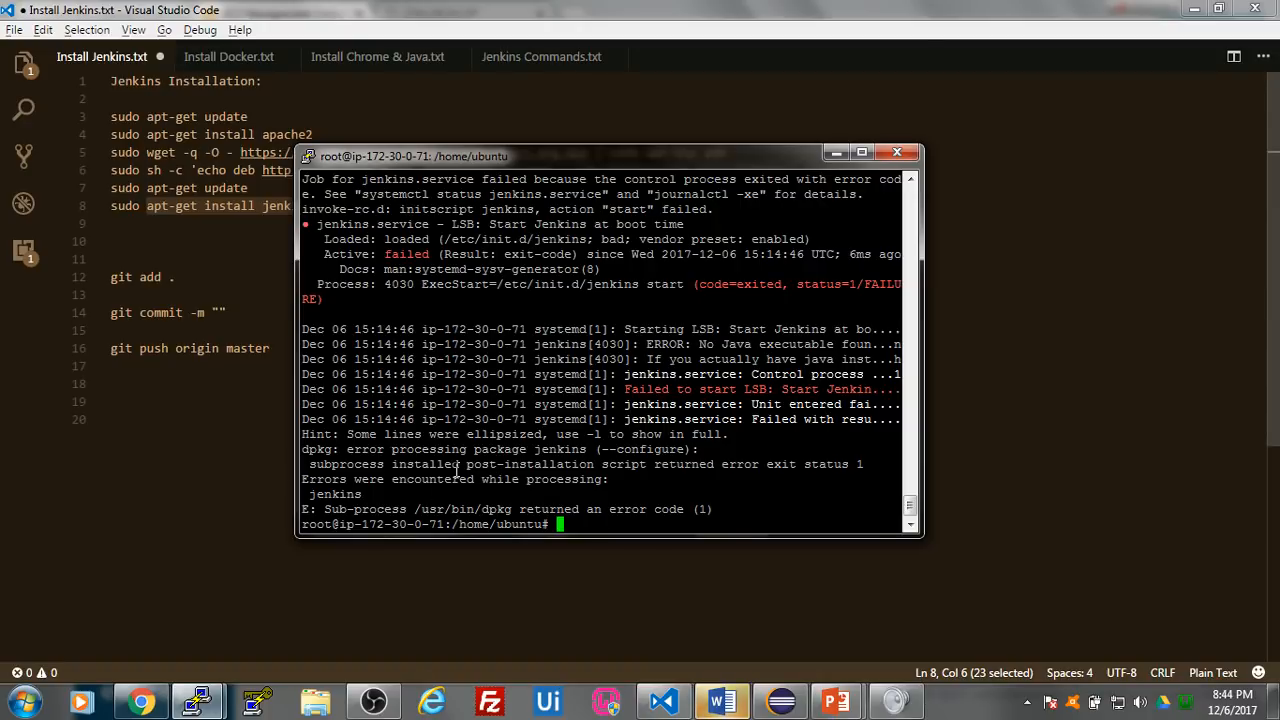
- Switch to the EC2 Management Console in Chrome and change its region to Canada (Central)
click(220, 500)
click(141, 703)
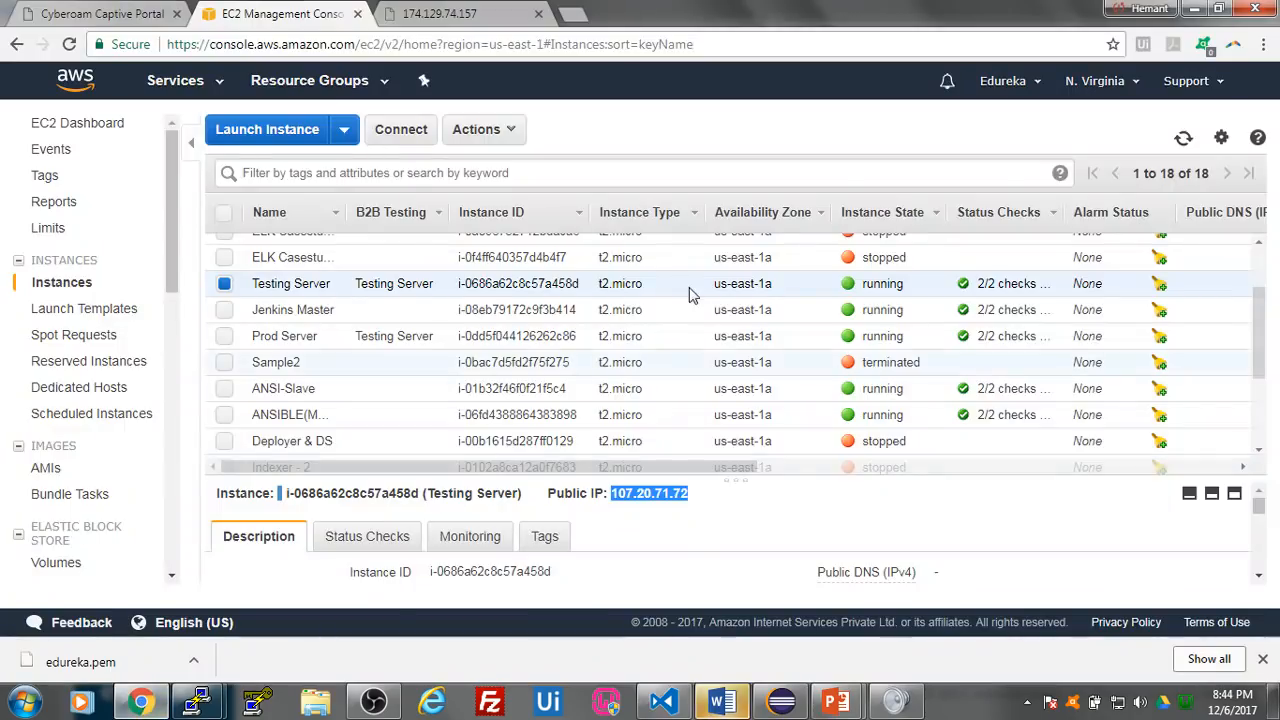
click(1095, 81)
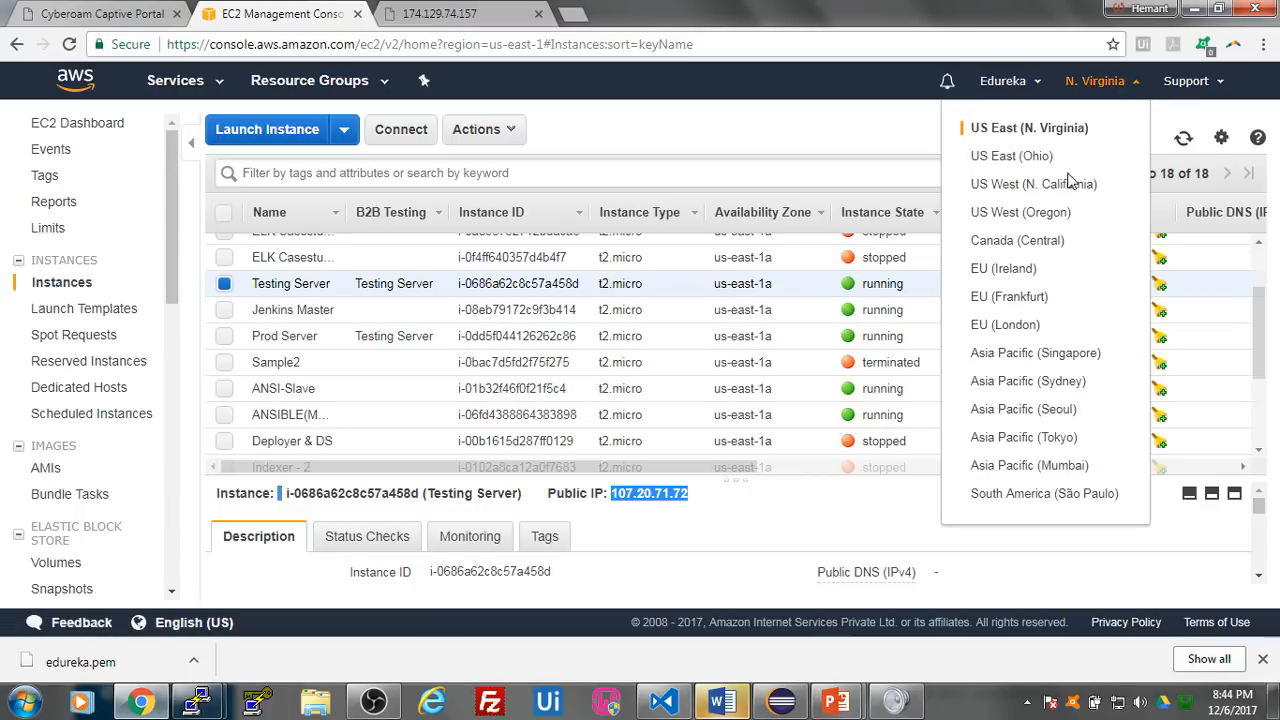
click(1040, 242)
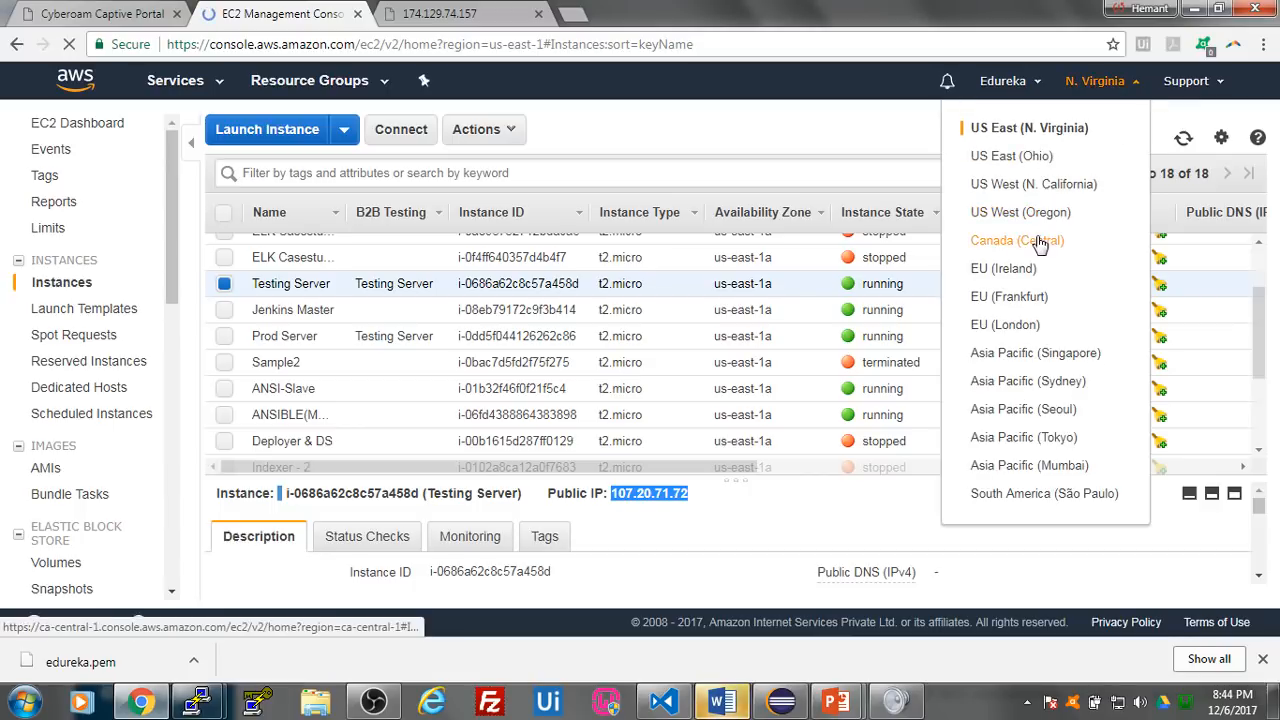
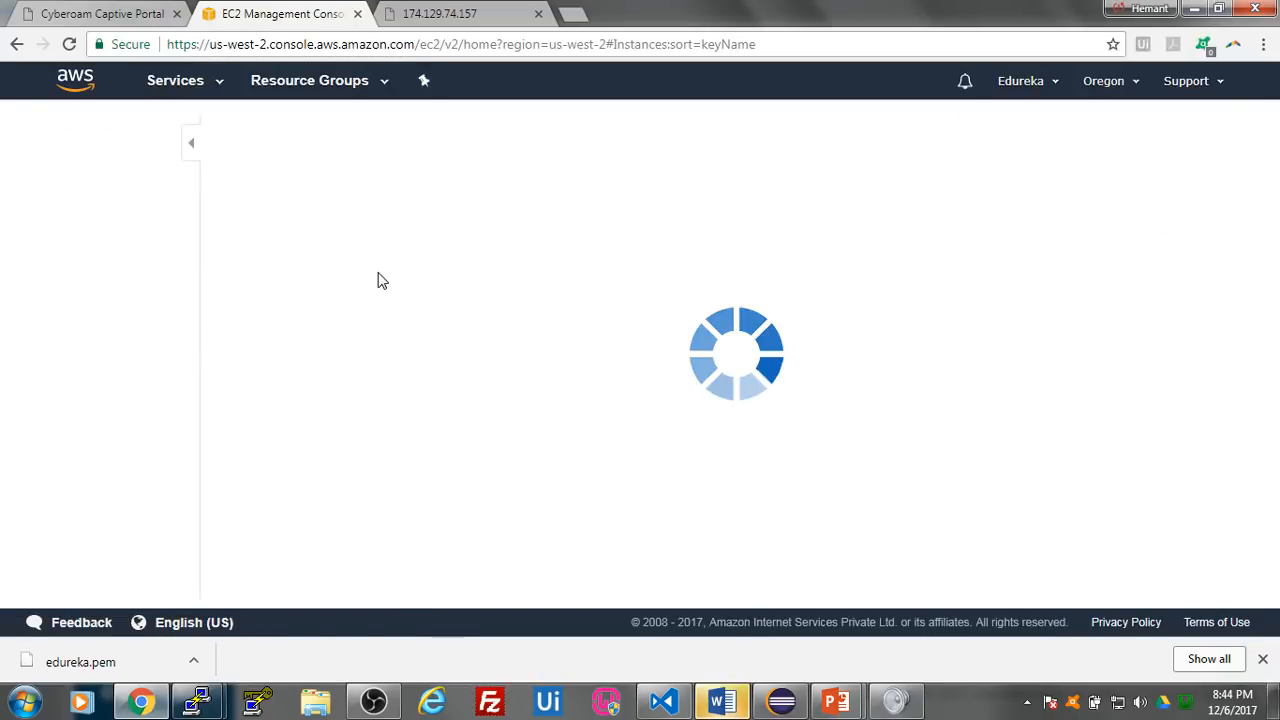
- Close all open PuTTY session windows and confirm ending each session
right_click(196, 708)
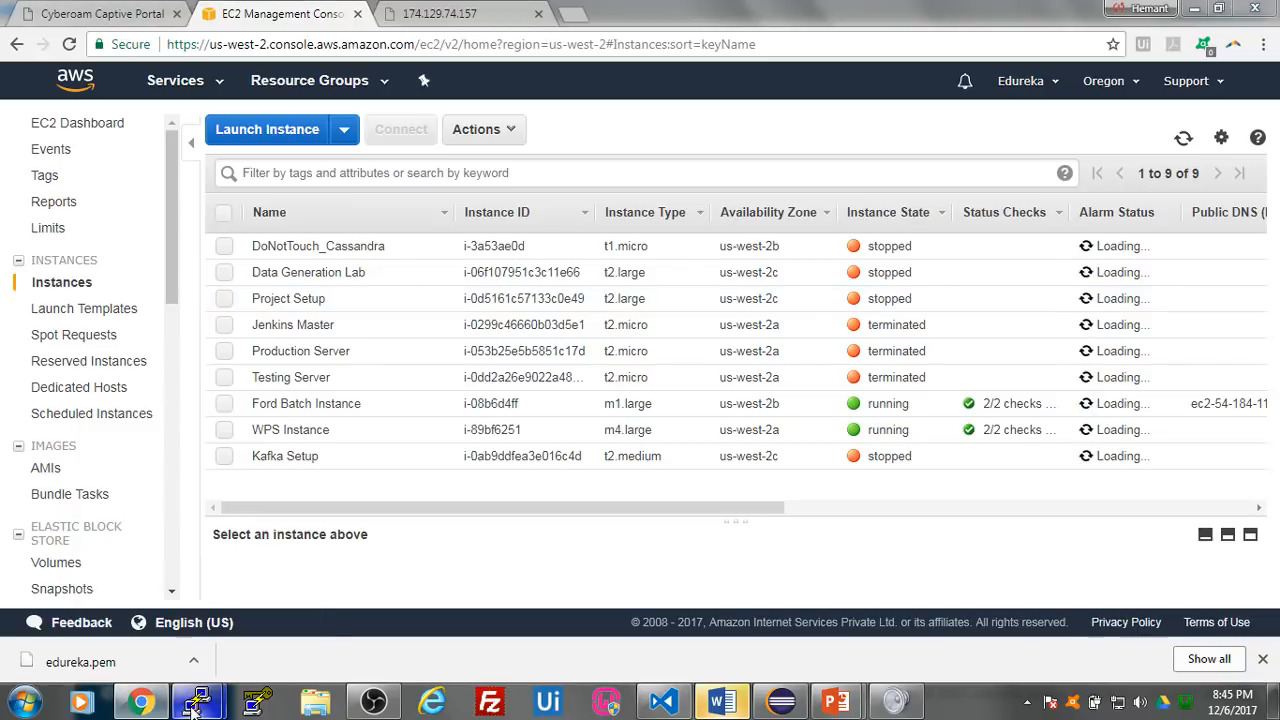
click(210, 654)
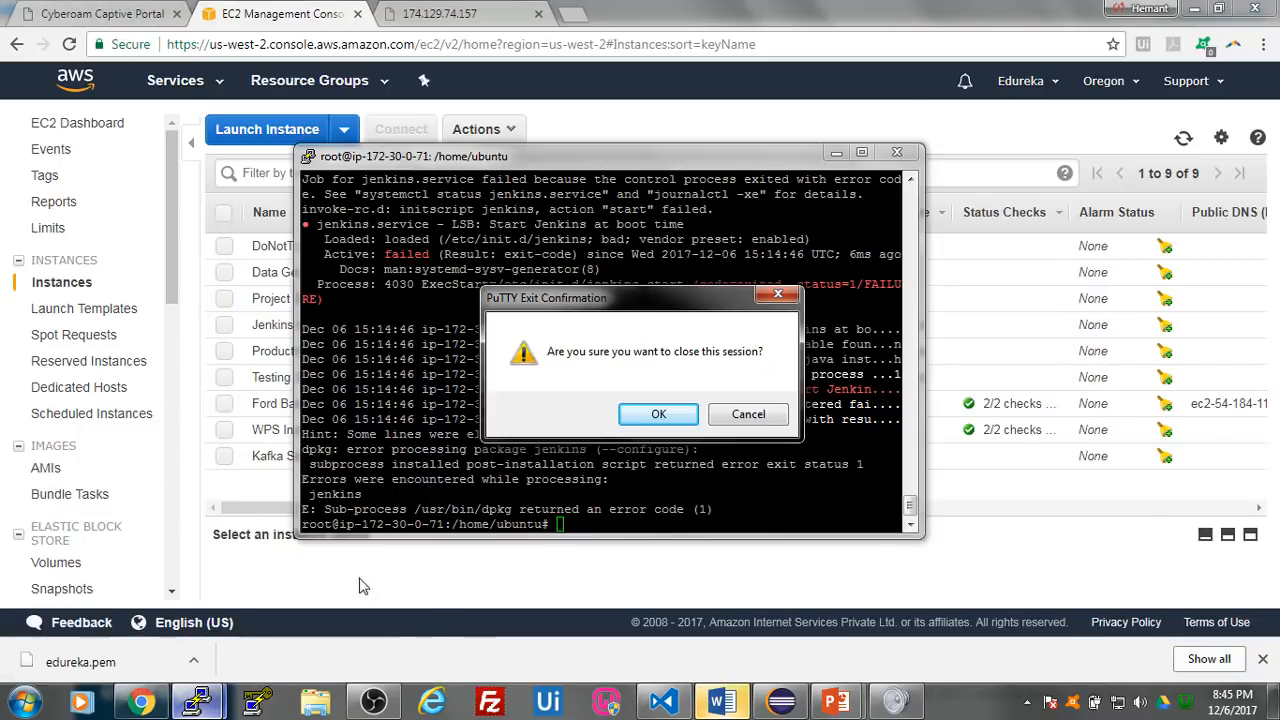
click(659, 414)
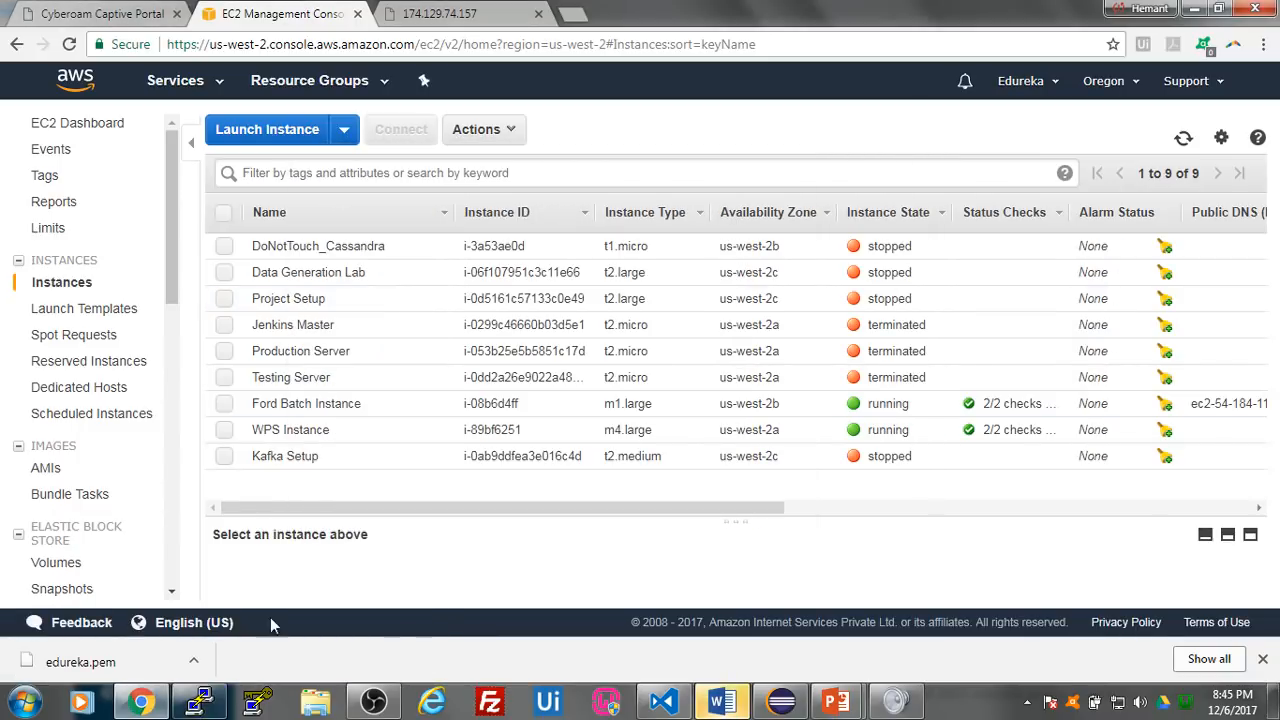
click(659, 414)
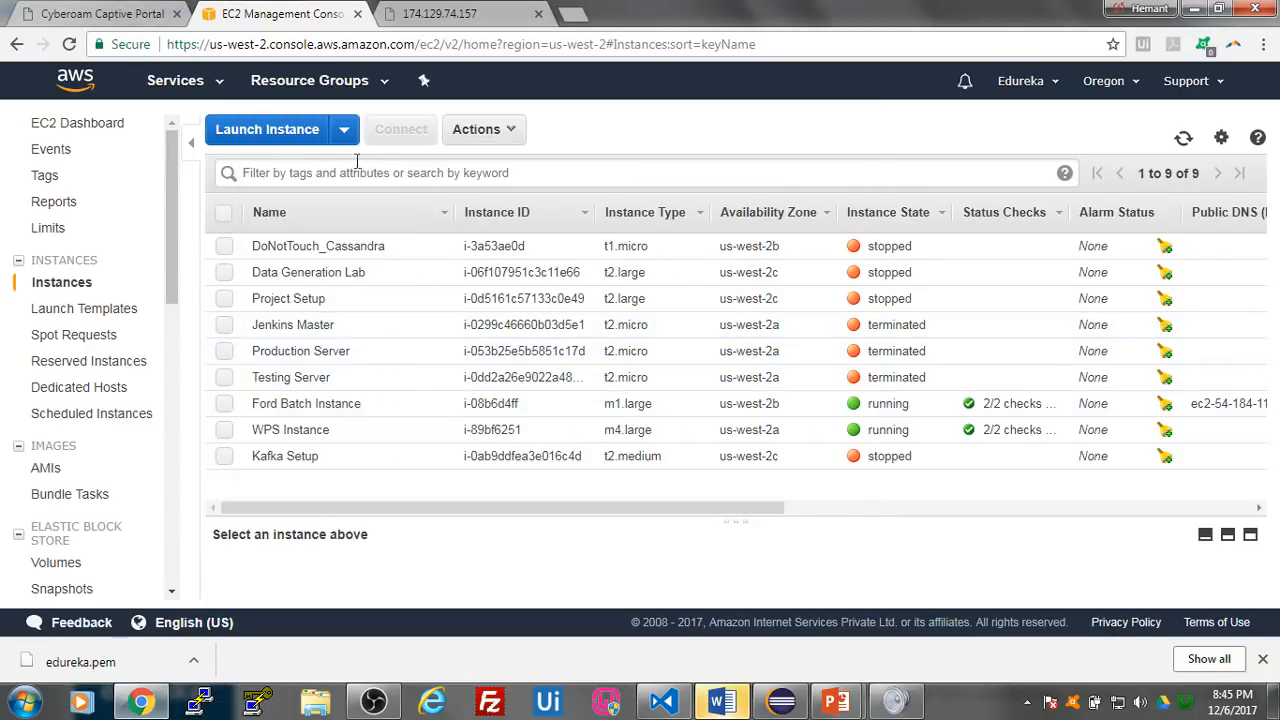
- Start a new EC2 instance in Oregon from Ubuntu Server 16.04 LTS (HVM) with type t2.micro and proceed to the launch review
click(310, 134)
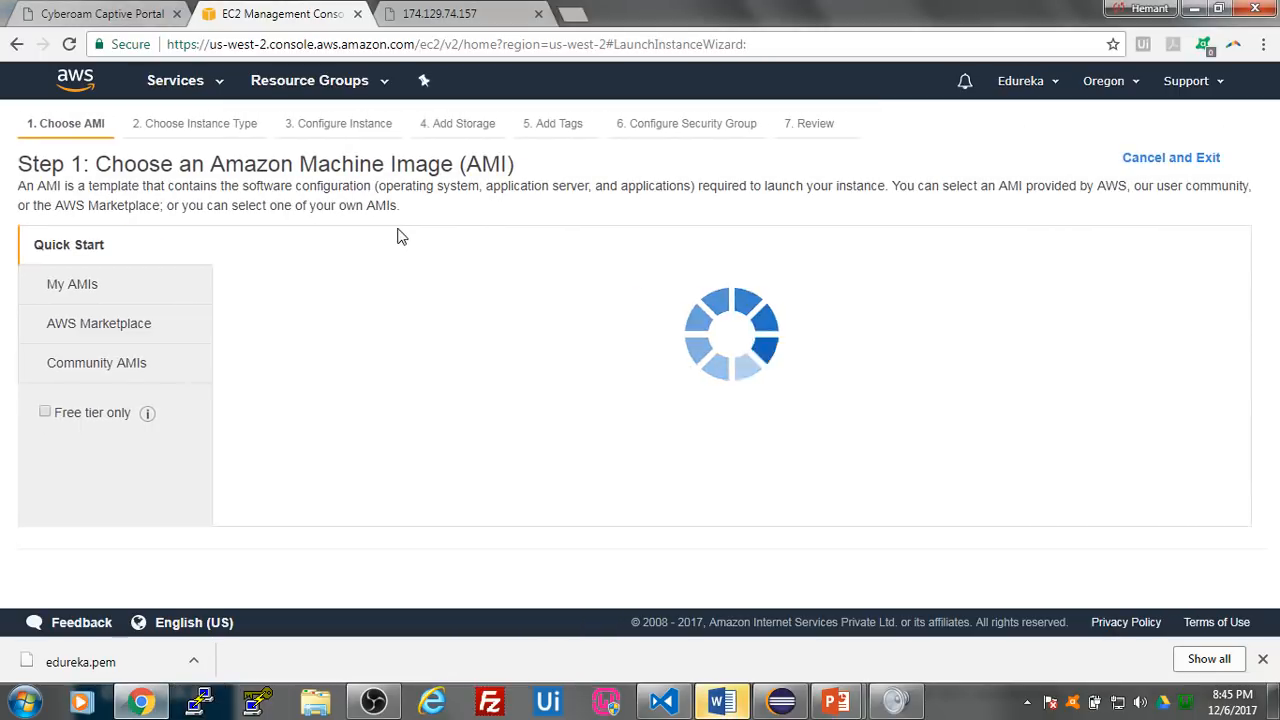
scroll(714, 380, down, 4)
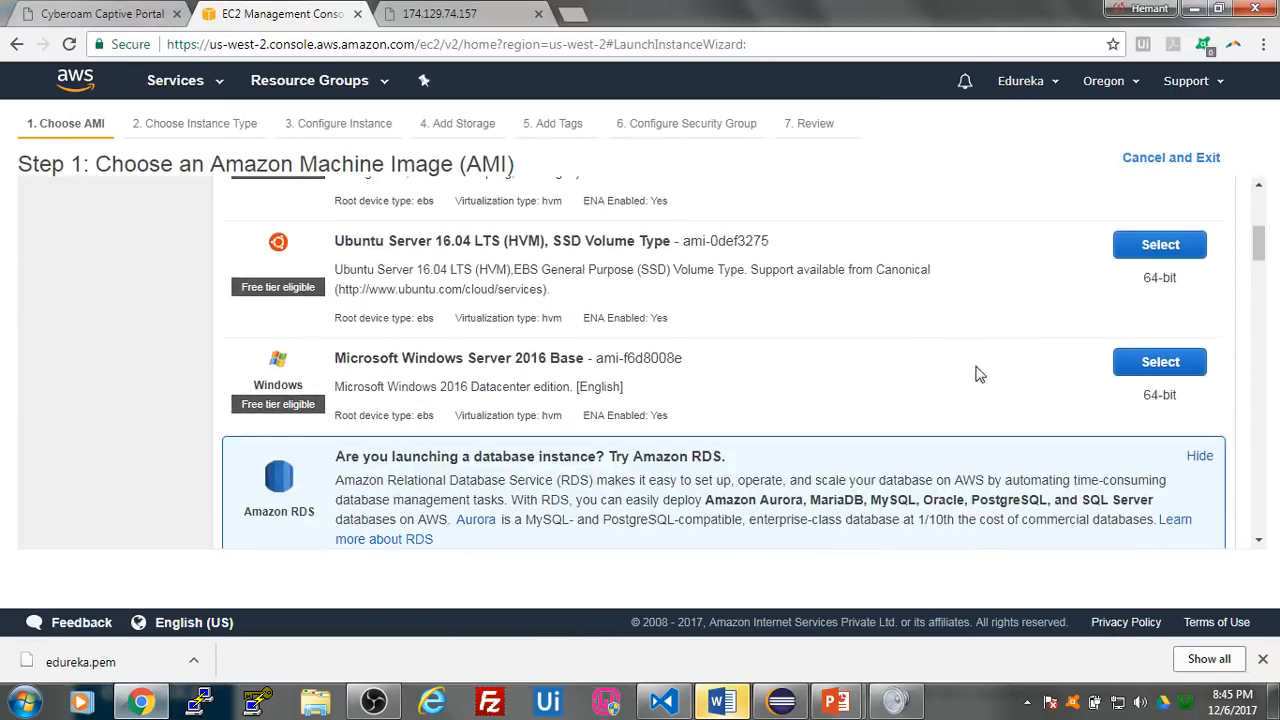
click(1150, 245)
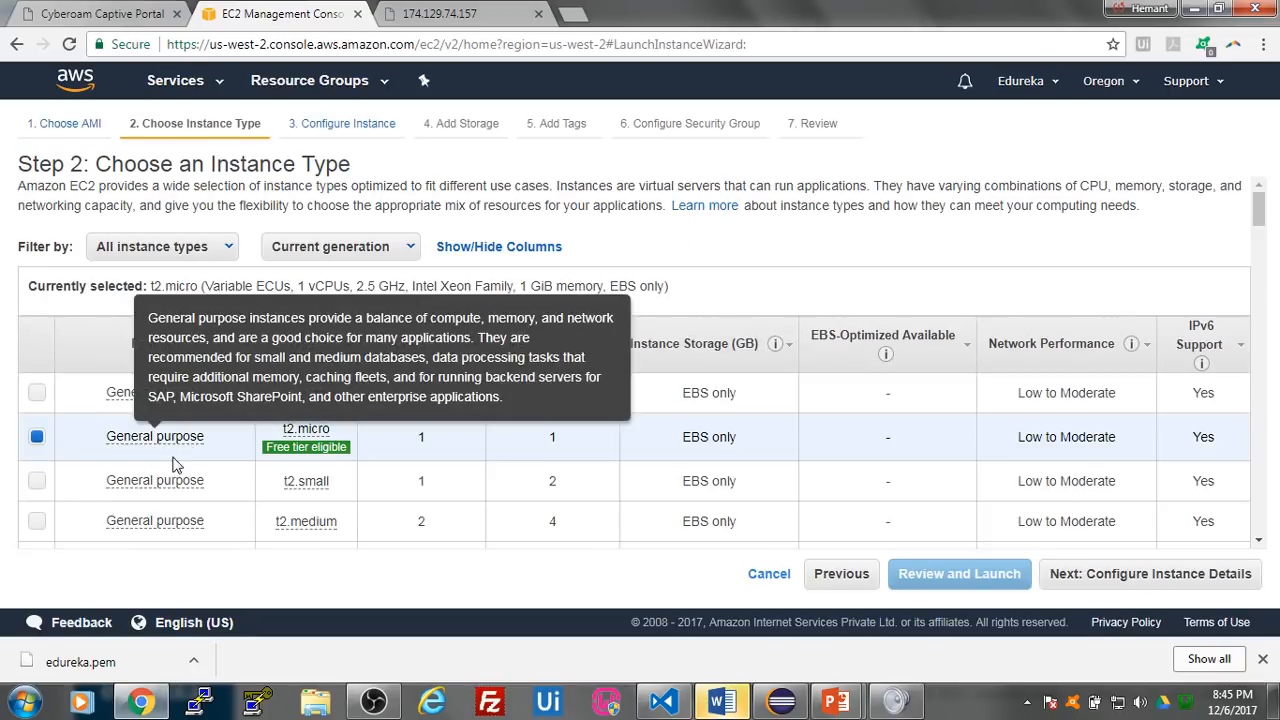
click(1114, 580)
click(1028, 573)
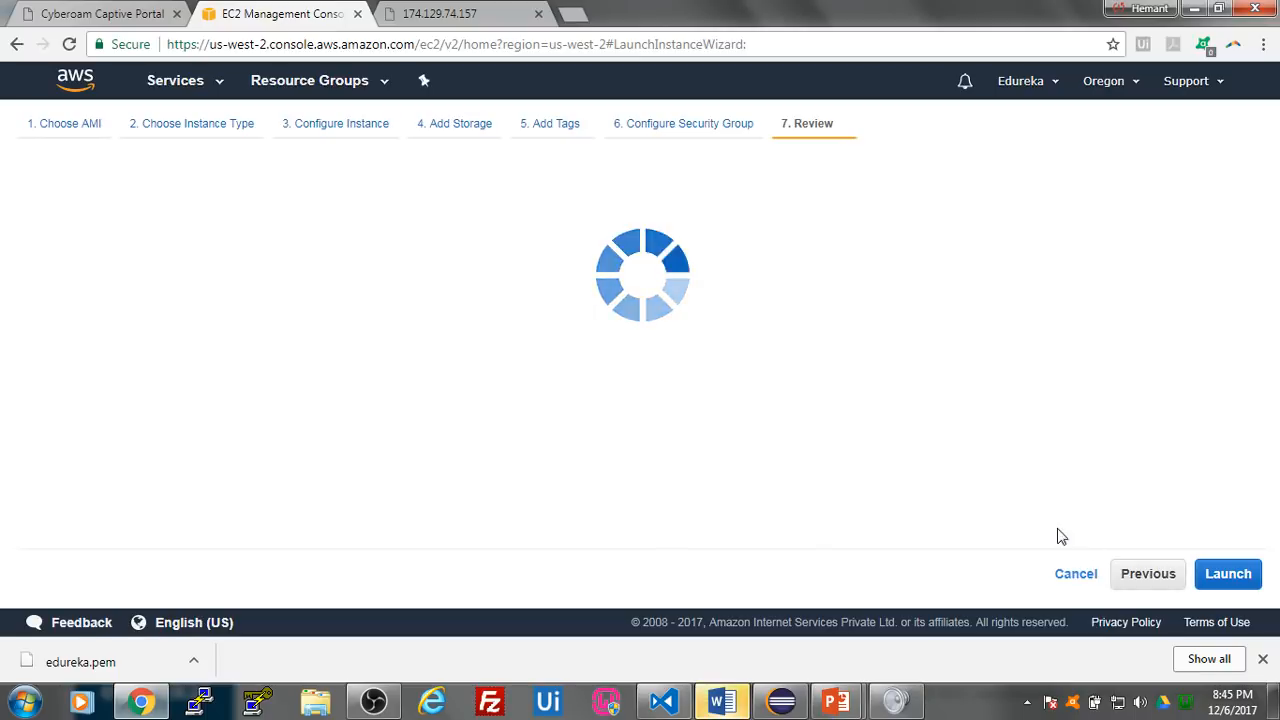
- Launch the reviewed instance with the existing key pair named as the browser profile's name followed by !!, acknowledging access to its private key
click(1228, 573)
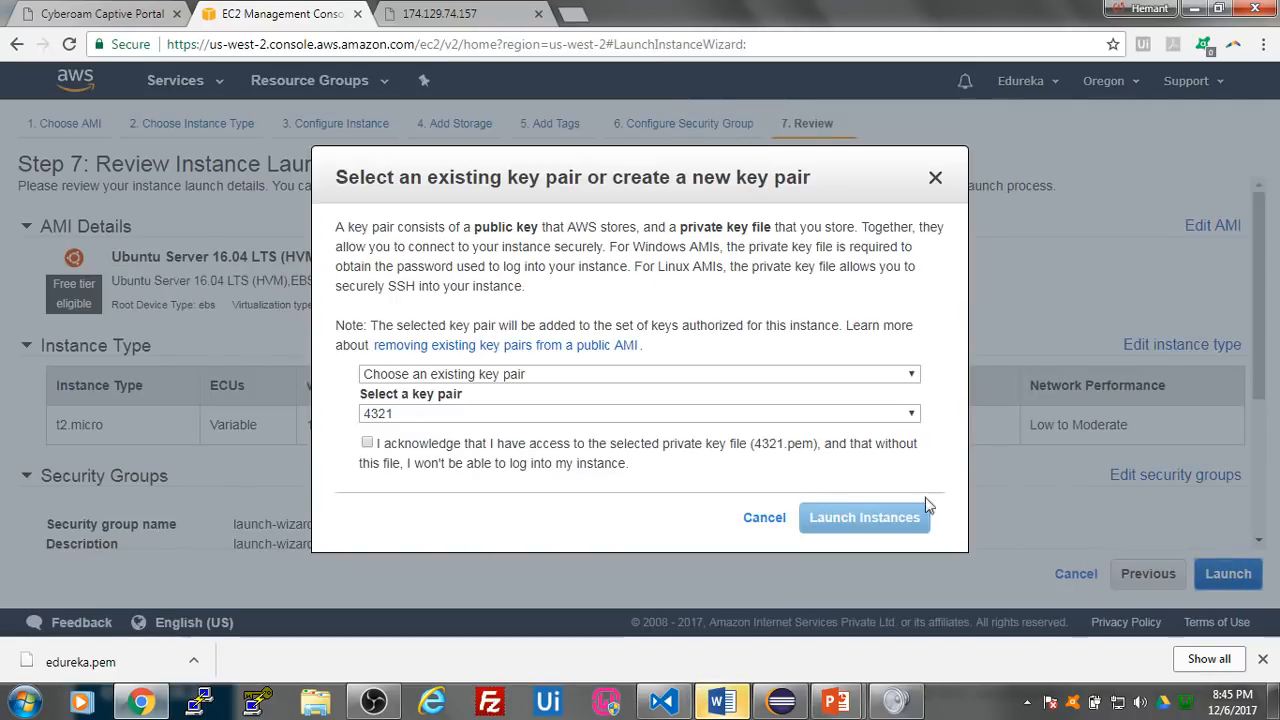
click(674, 414)
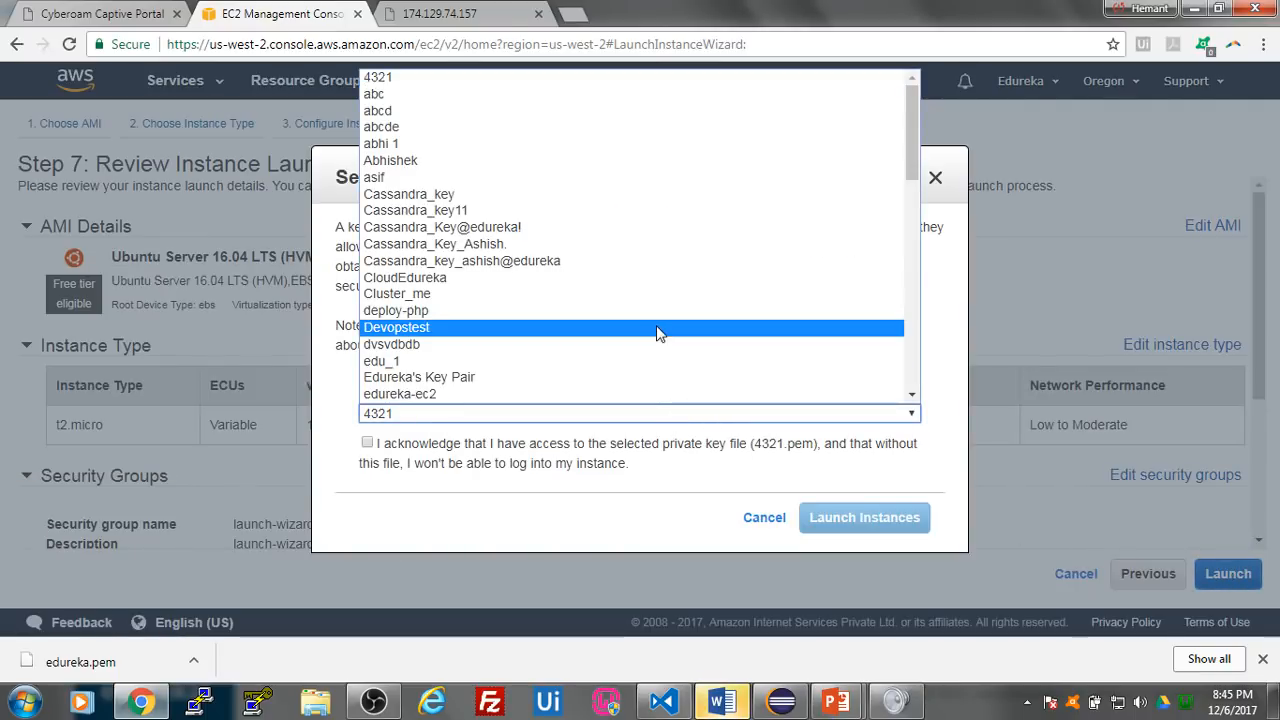
text(hemant)
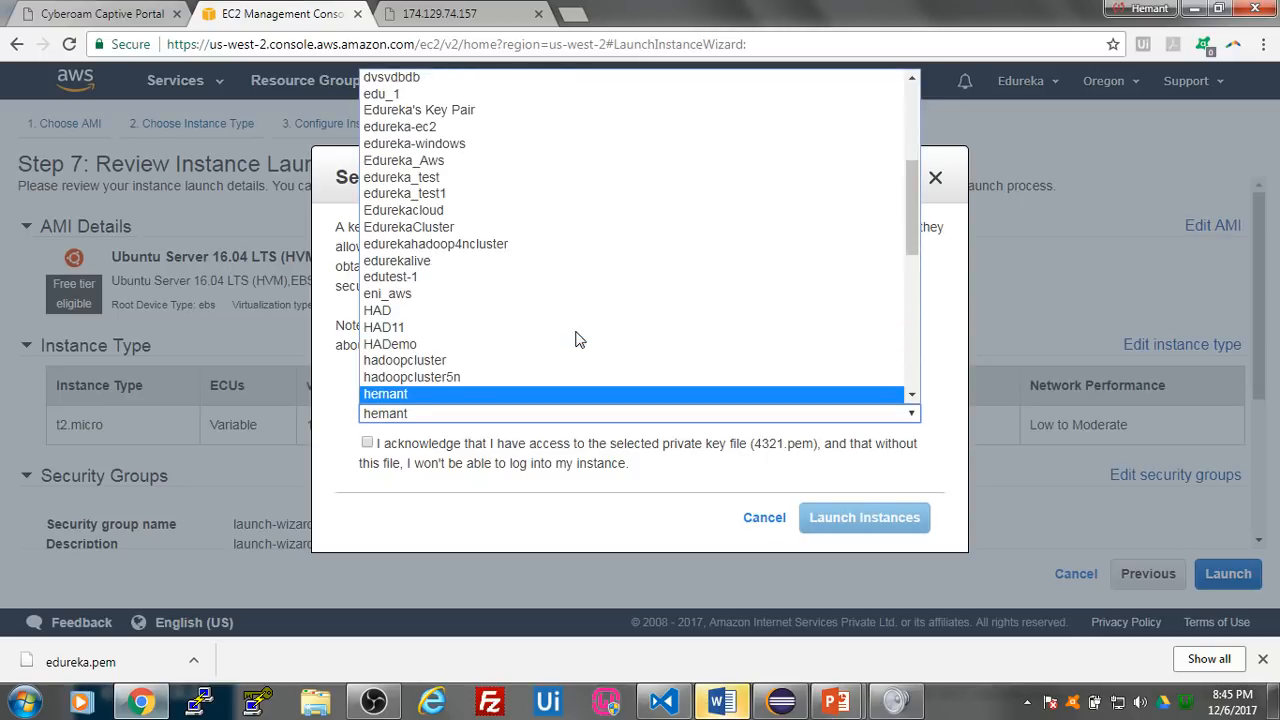
text(!!)
key(Return)
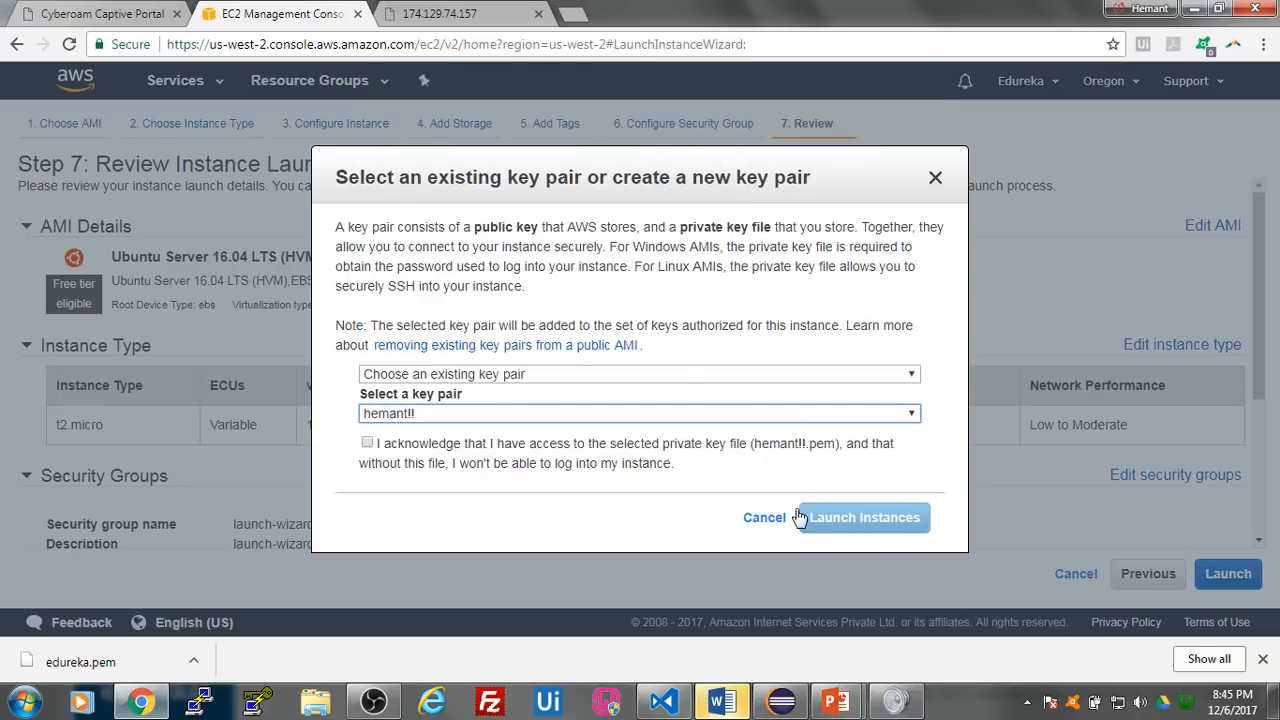
click(388, 447)
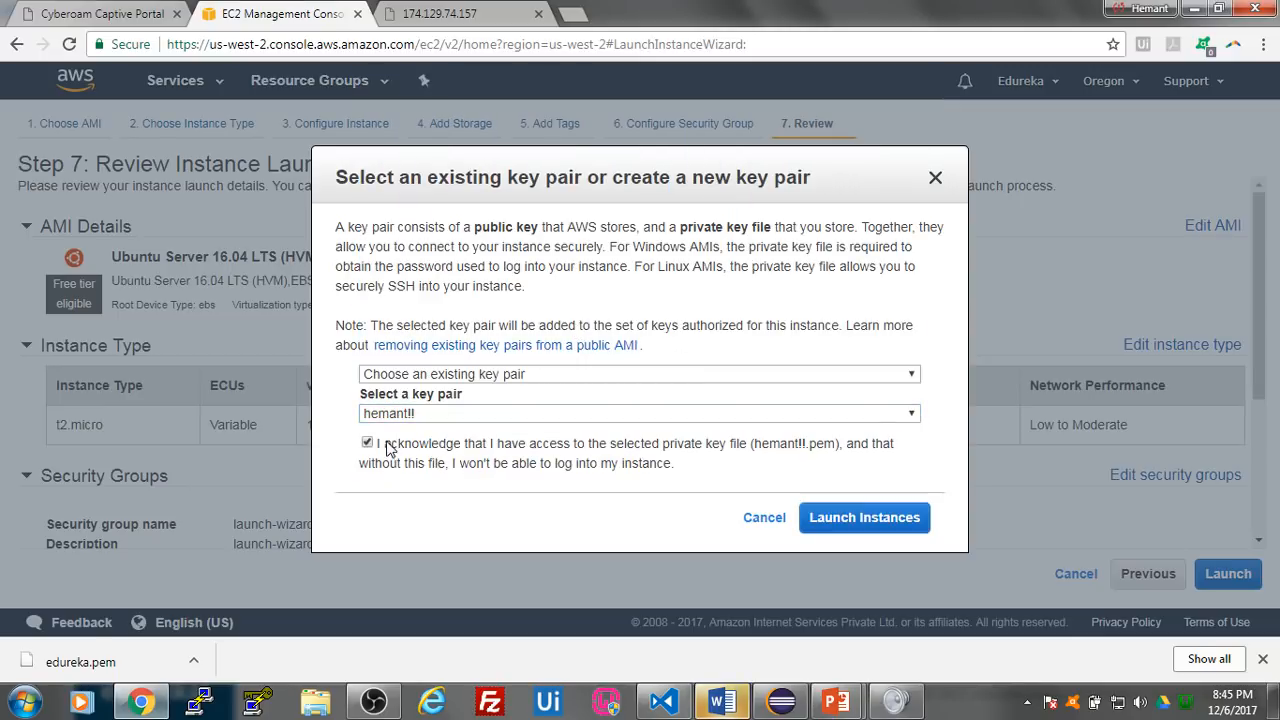
click(874, 527)
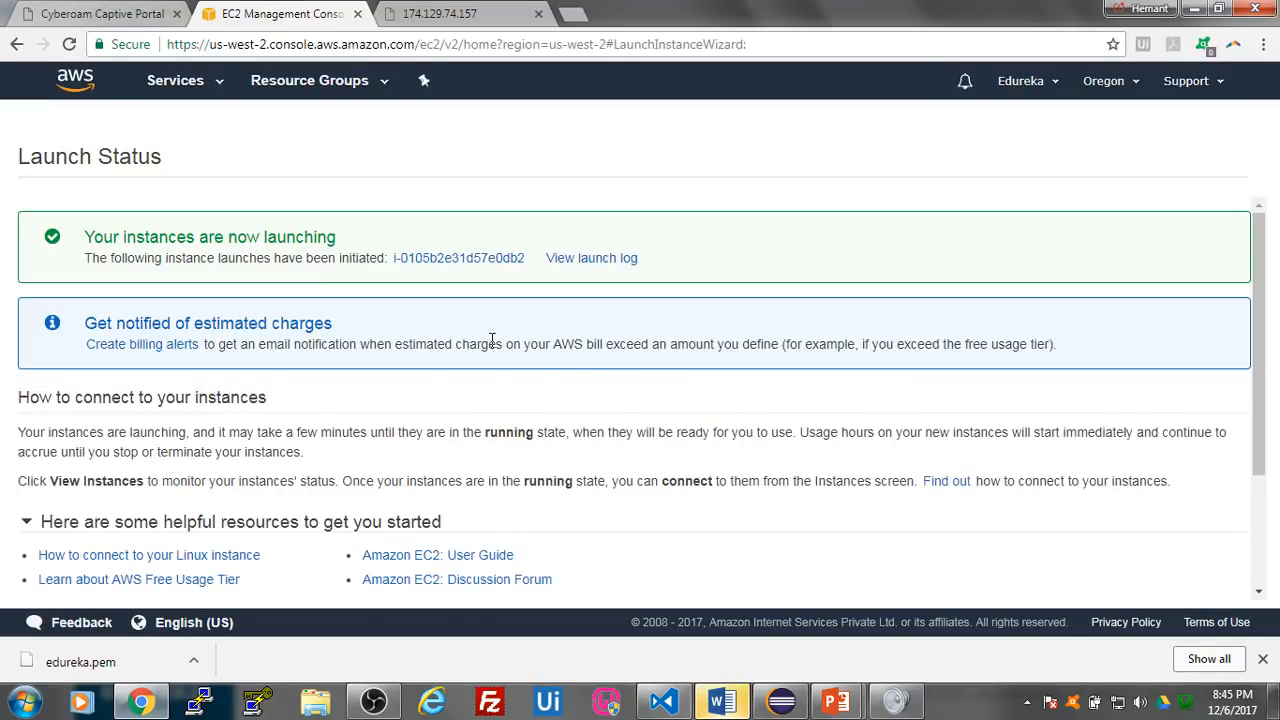
- Show the newly launched instance in the unfiltered instance list and name it Jenkins Master
click(465, 262)
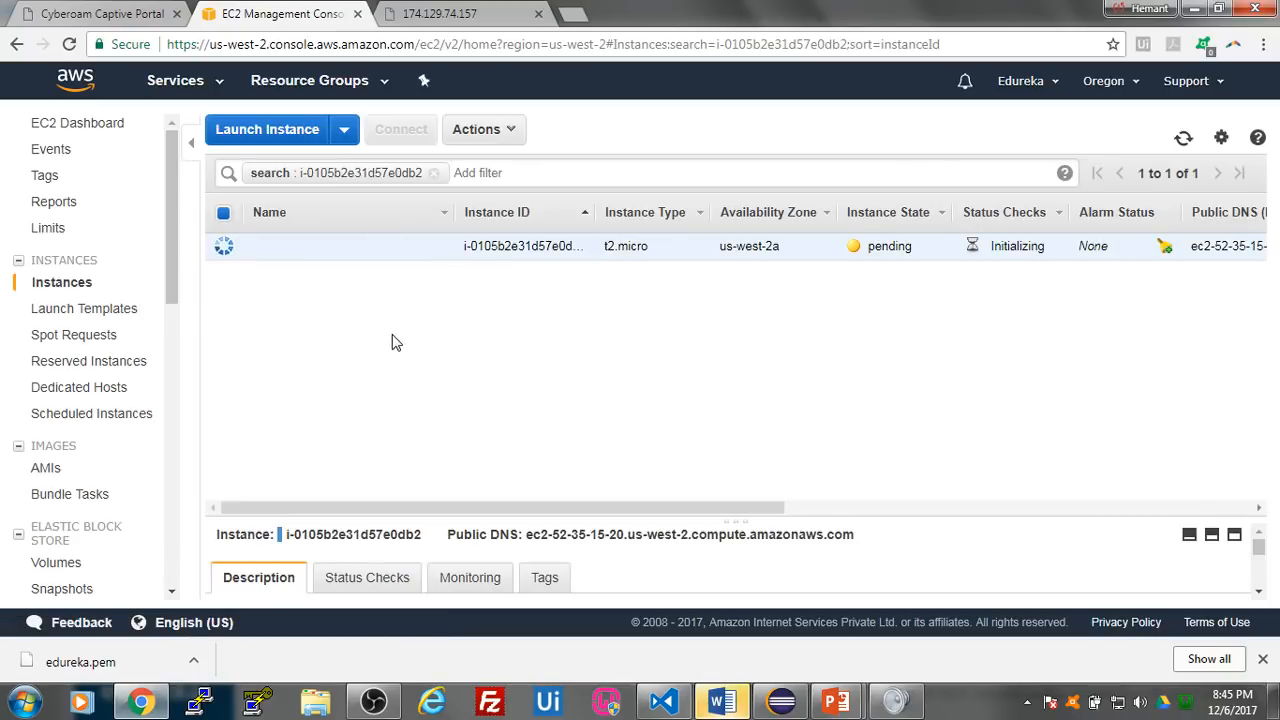
click(433, 173)
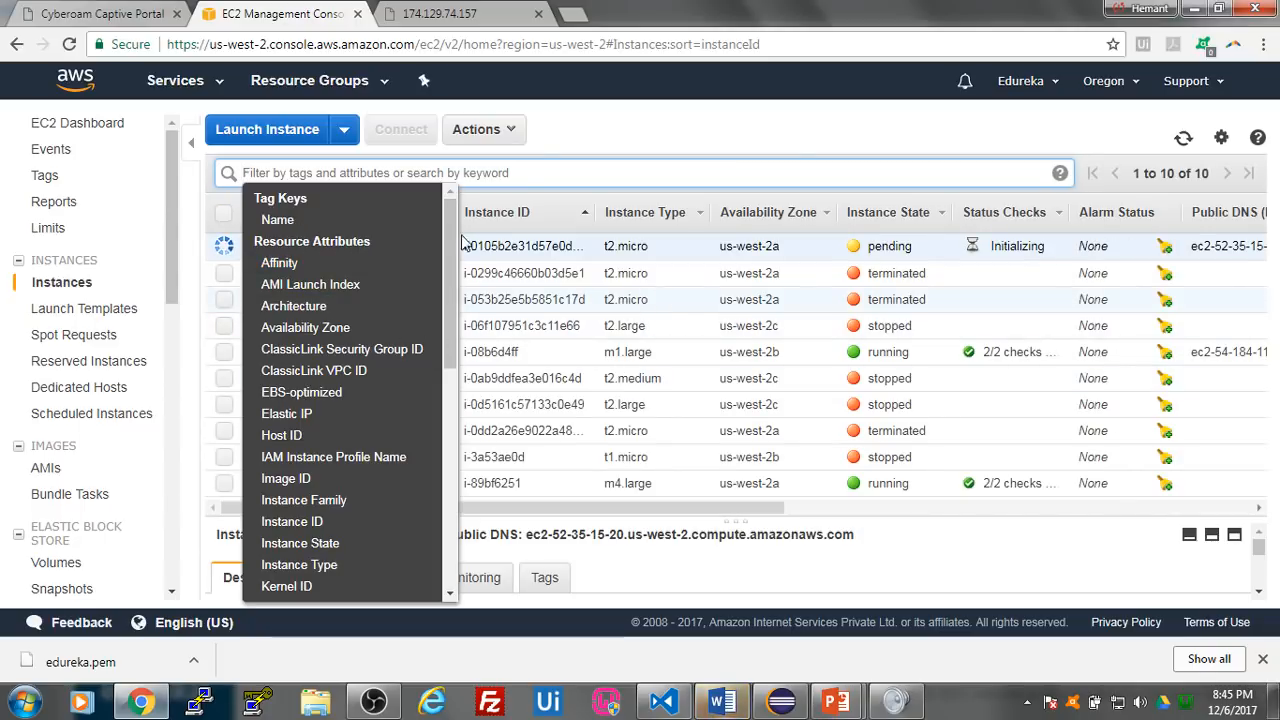
click(580, 262)
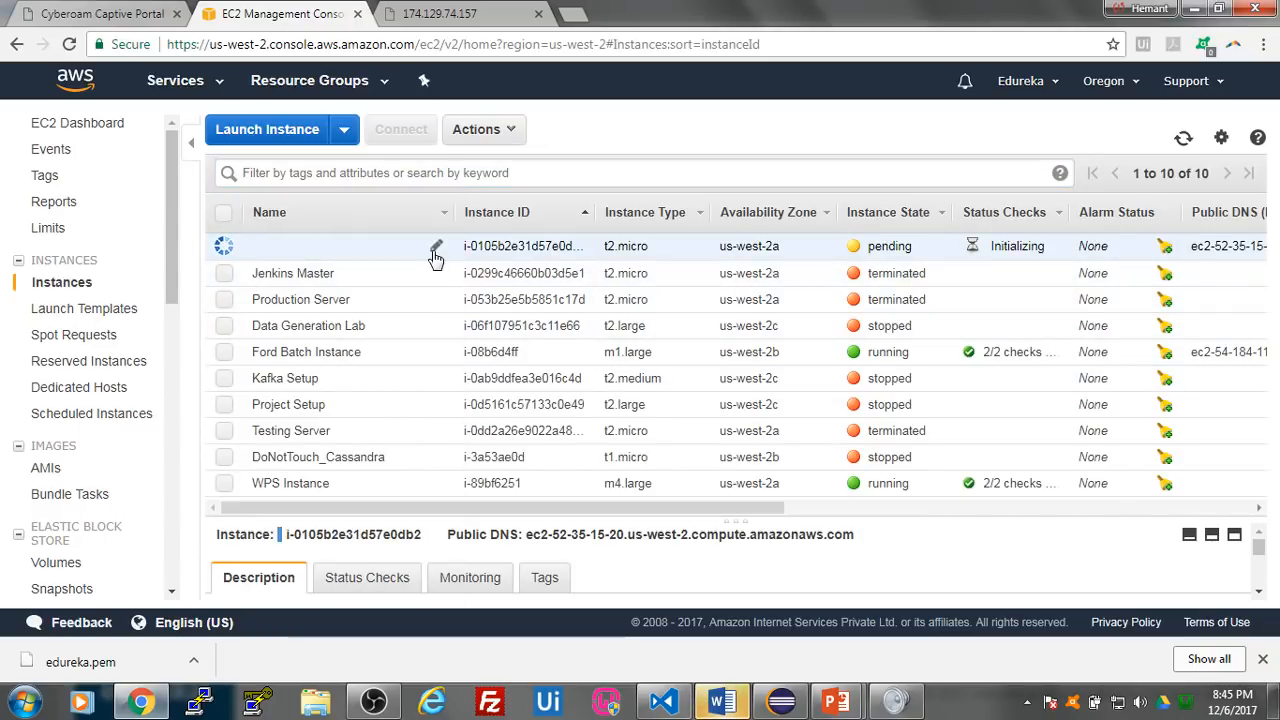
click(433, 248)
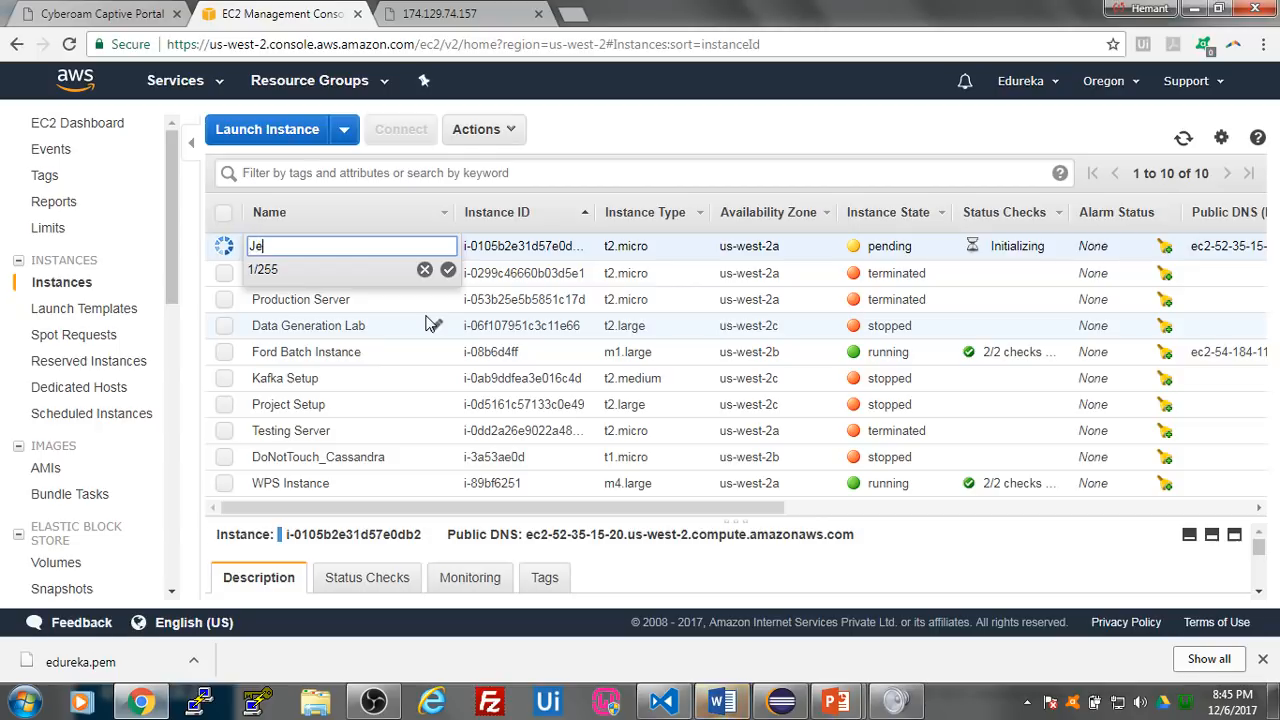
text(Jenkins Master)
key(Return)
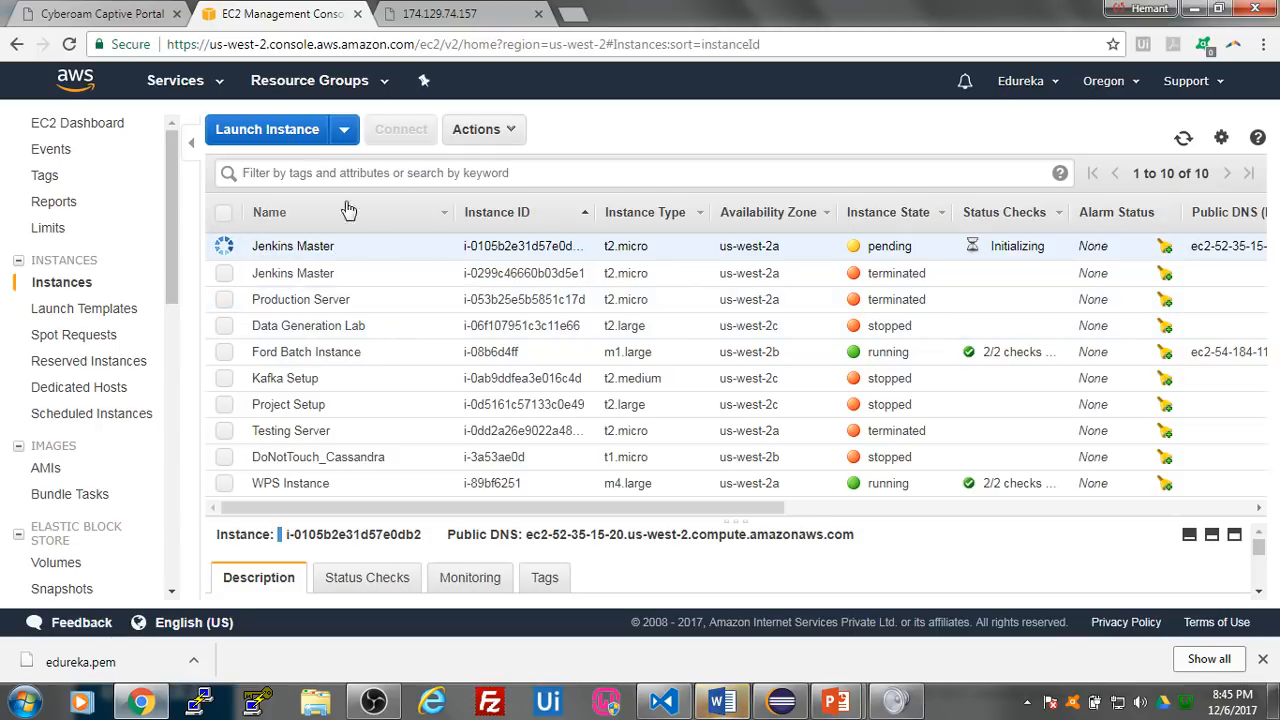
- Configure a second instance from Ubuntu Server 16.04 LTS (HVM) with type t2.micro and proceed to its launch review
click(292, 141)
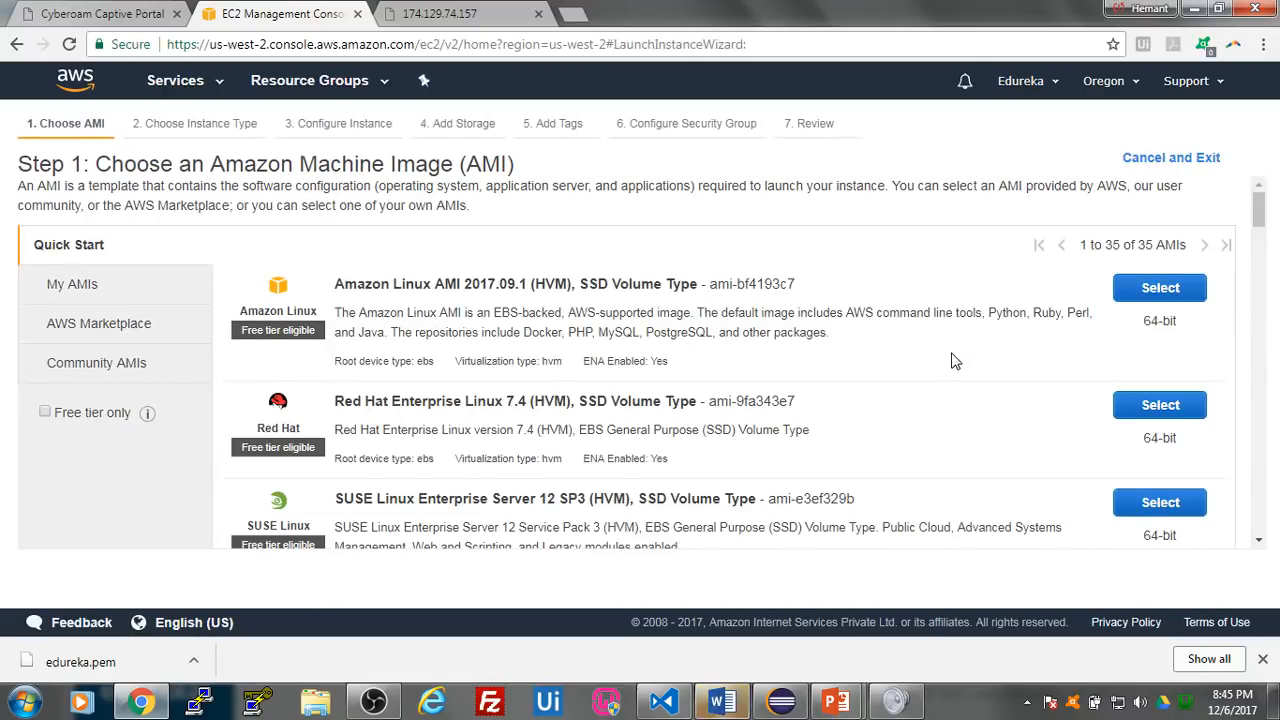
scroll(951, 358, down, 3)
click(1138, 342)
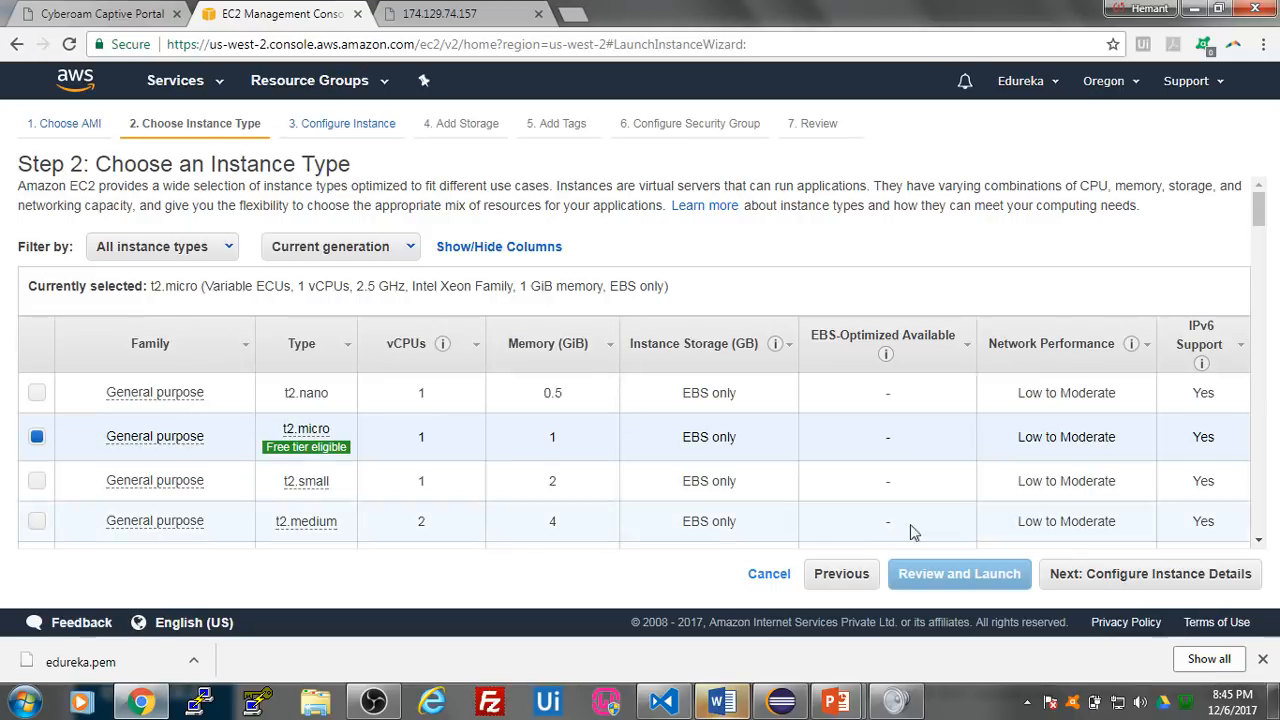
click(1075, 575)
click(1068, 575)
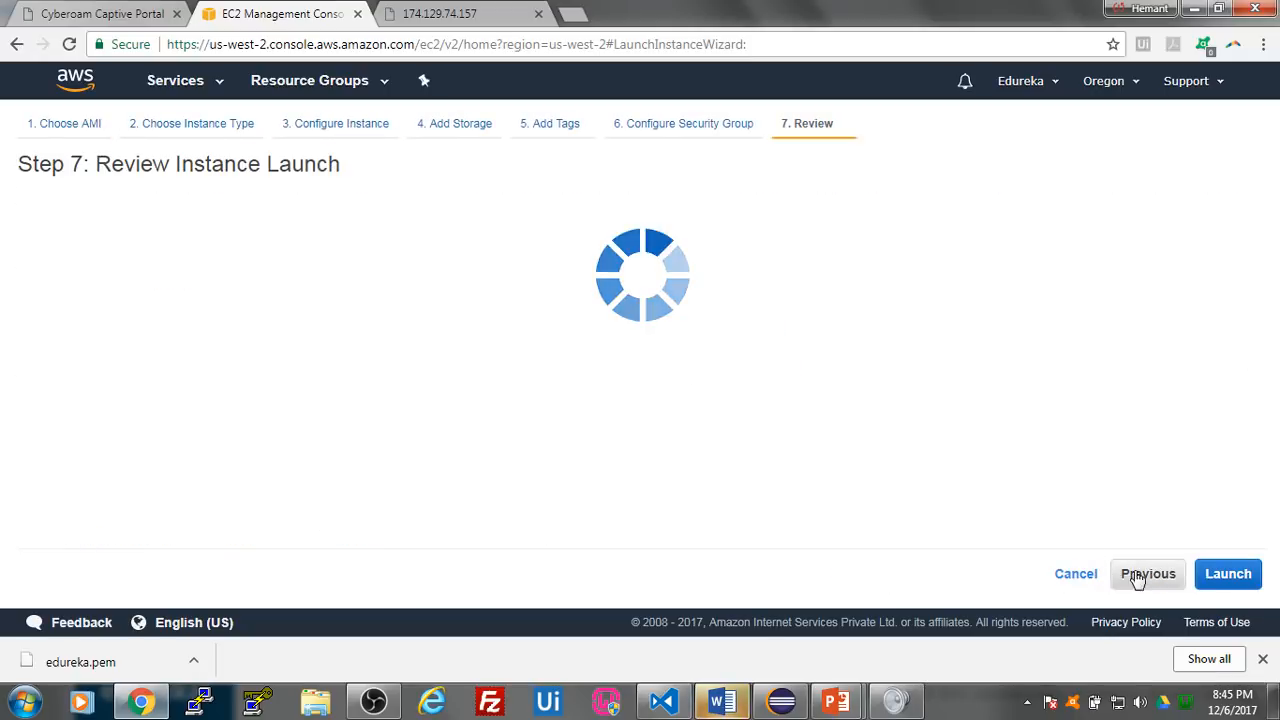
- Launch the second instance with the same !! key pair as Jenkins Master, acknowledging access to its private key file
click(1228, 574)
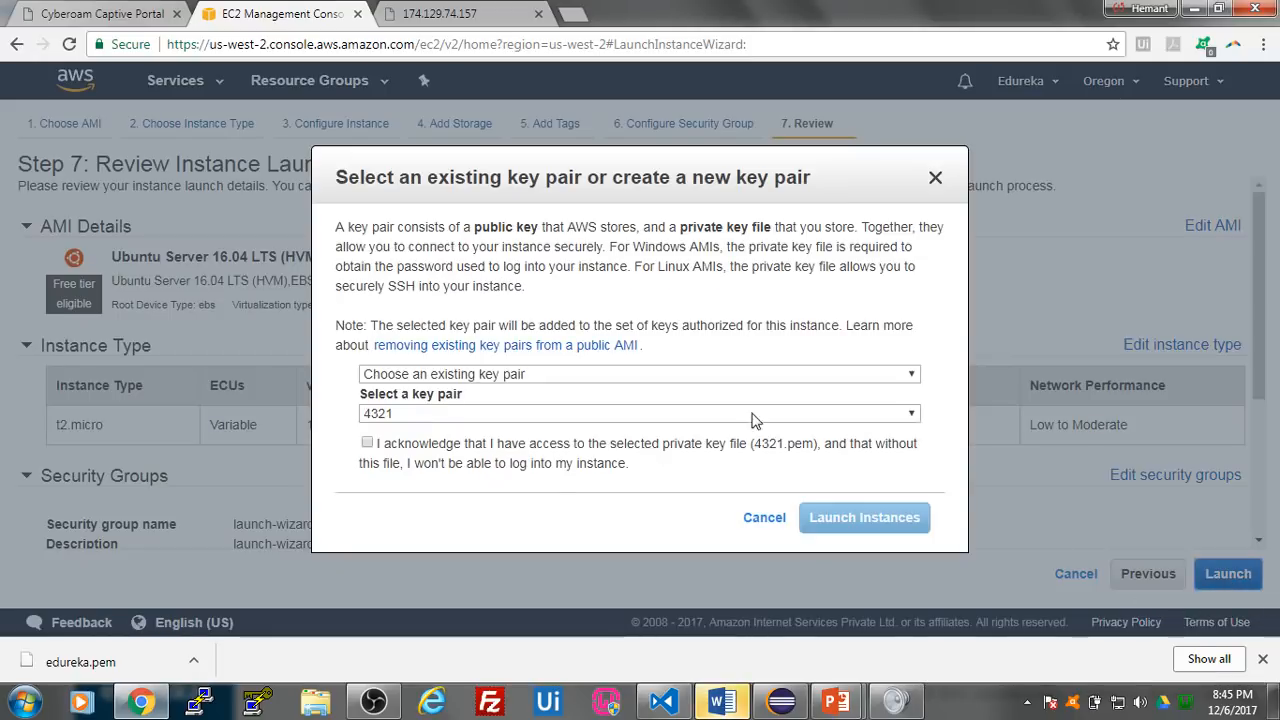
click(618, 416)
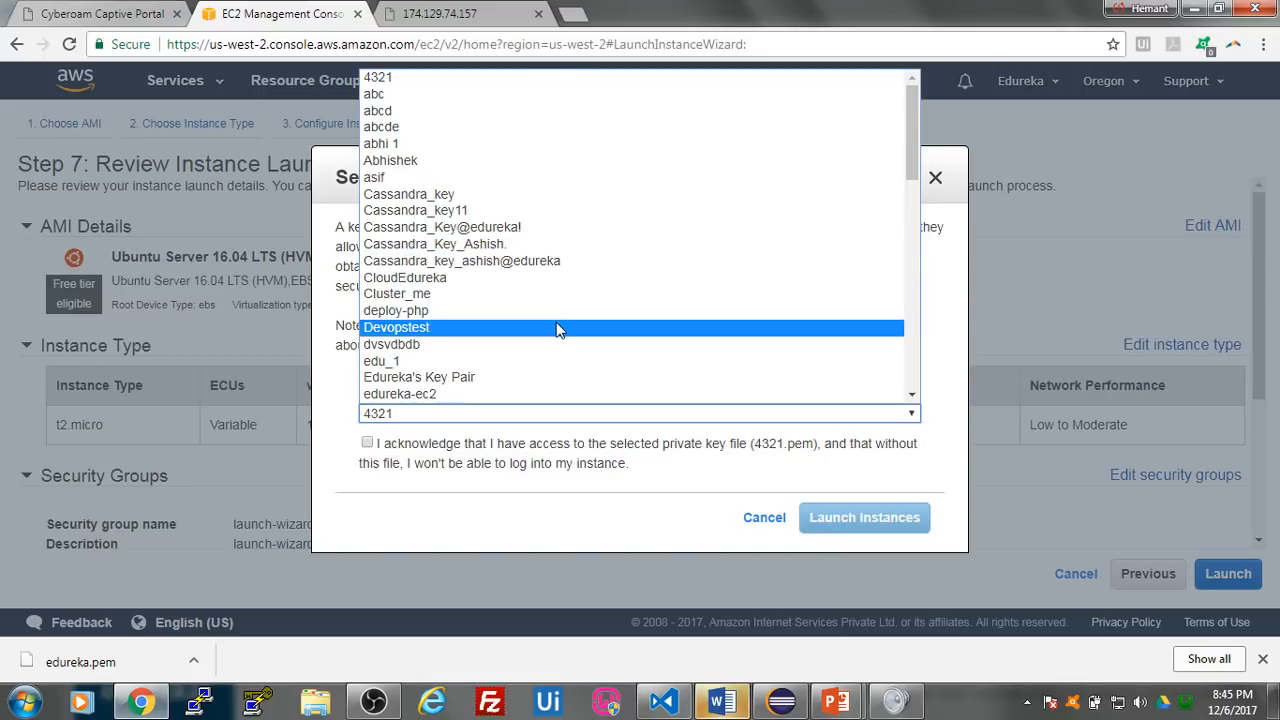
text(hemant!!)
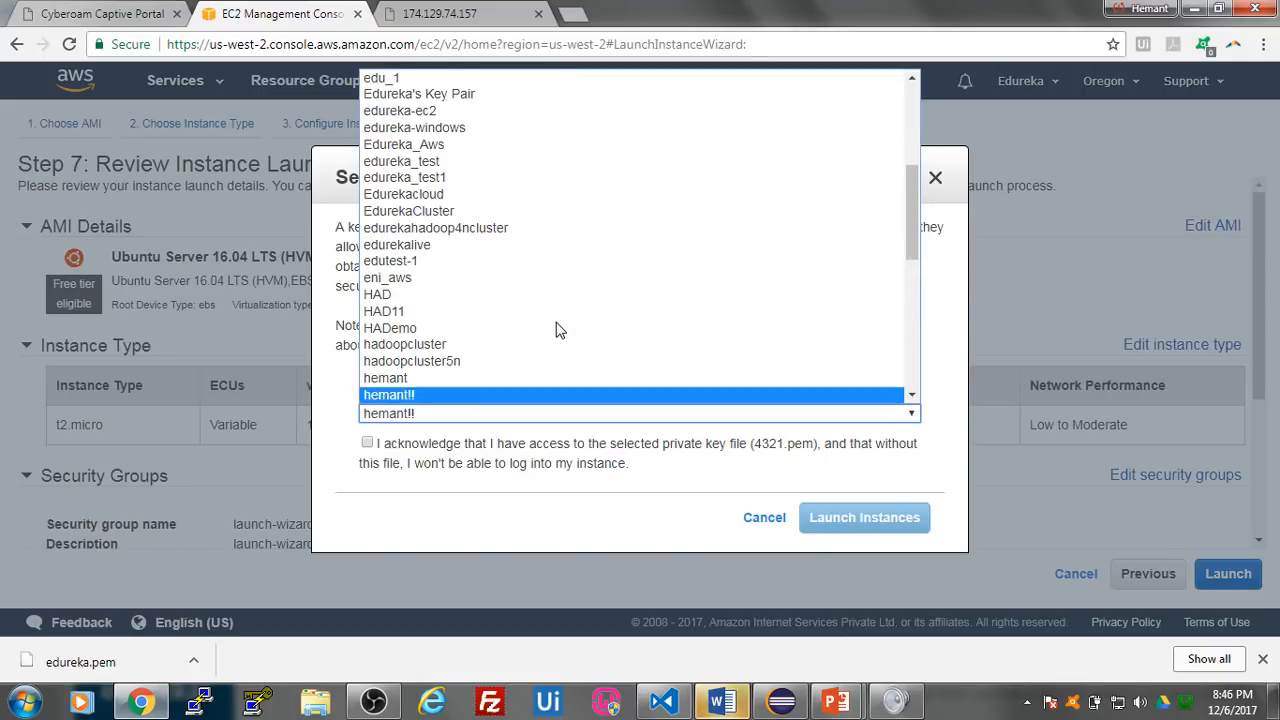
key(Return)
click(425, 450)
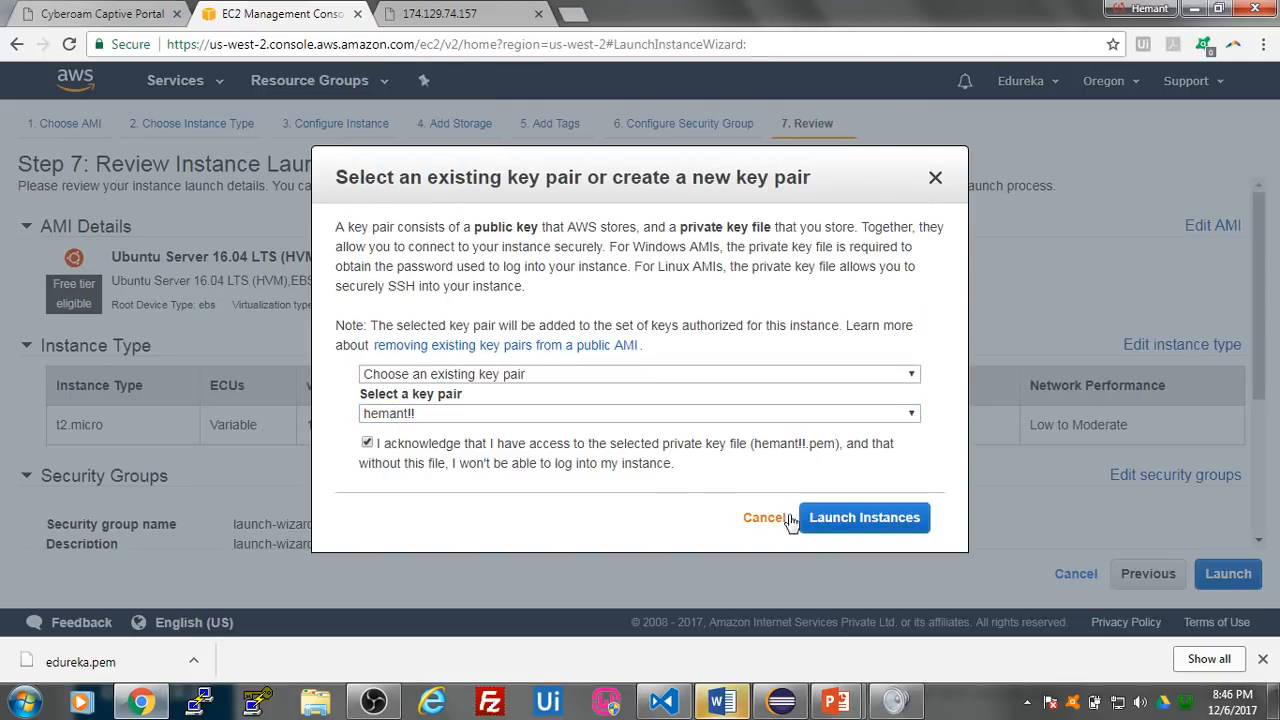
click(806, 518)
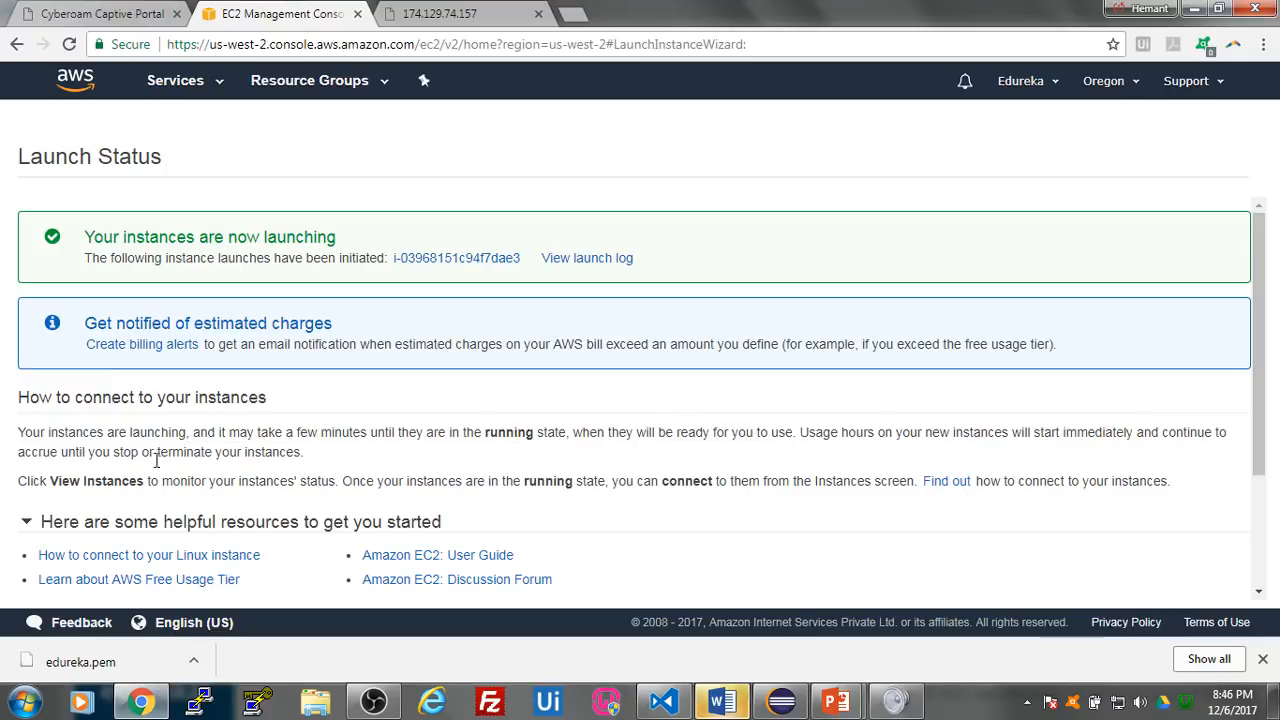
- Show the second new instance in the unfiltered instance list and name it Test Server
click(474, 259)
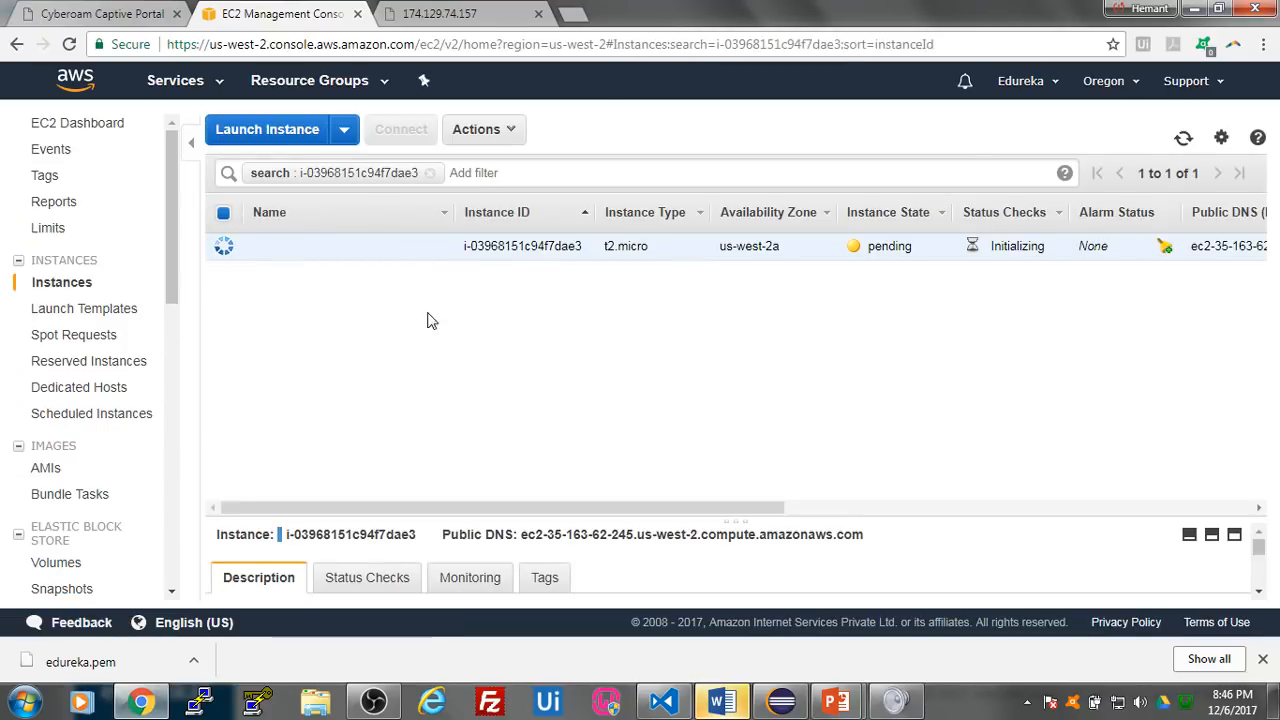
click(430, 174)
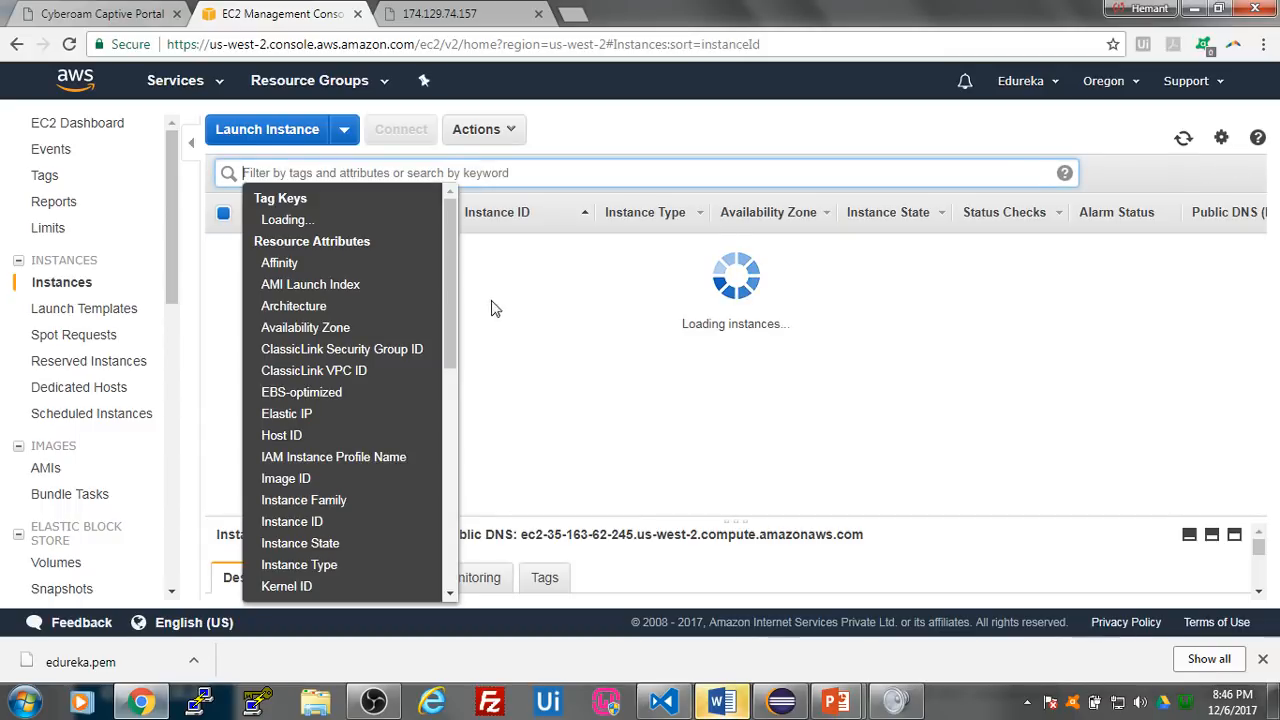
click(669, 146)
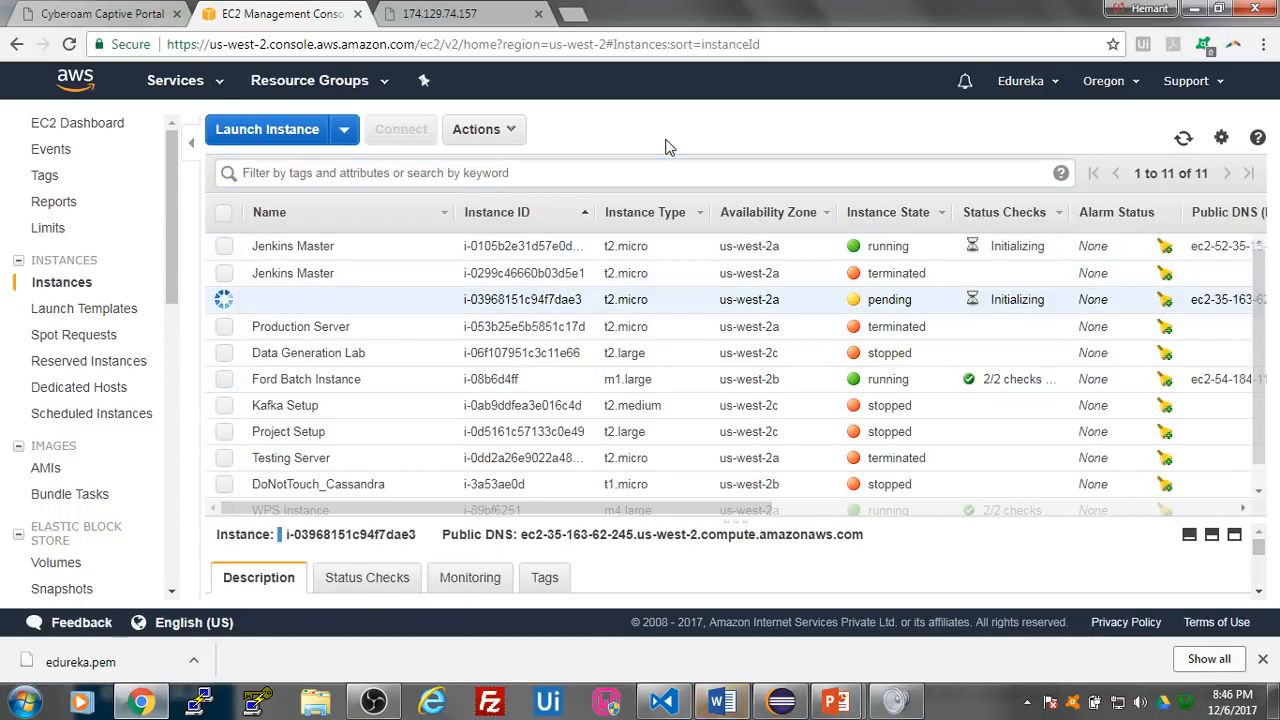
click(436, 299)
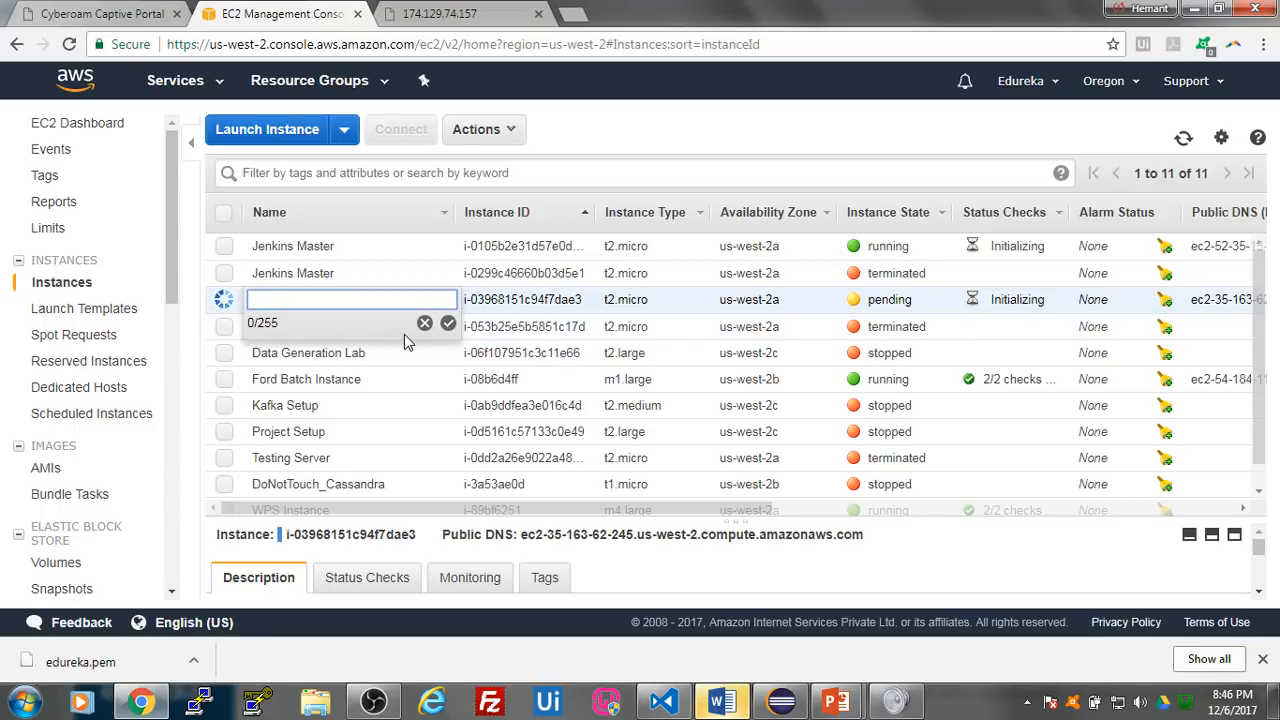
text(Test S)
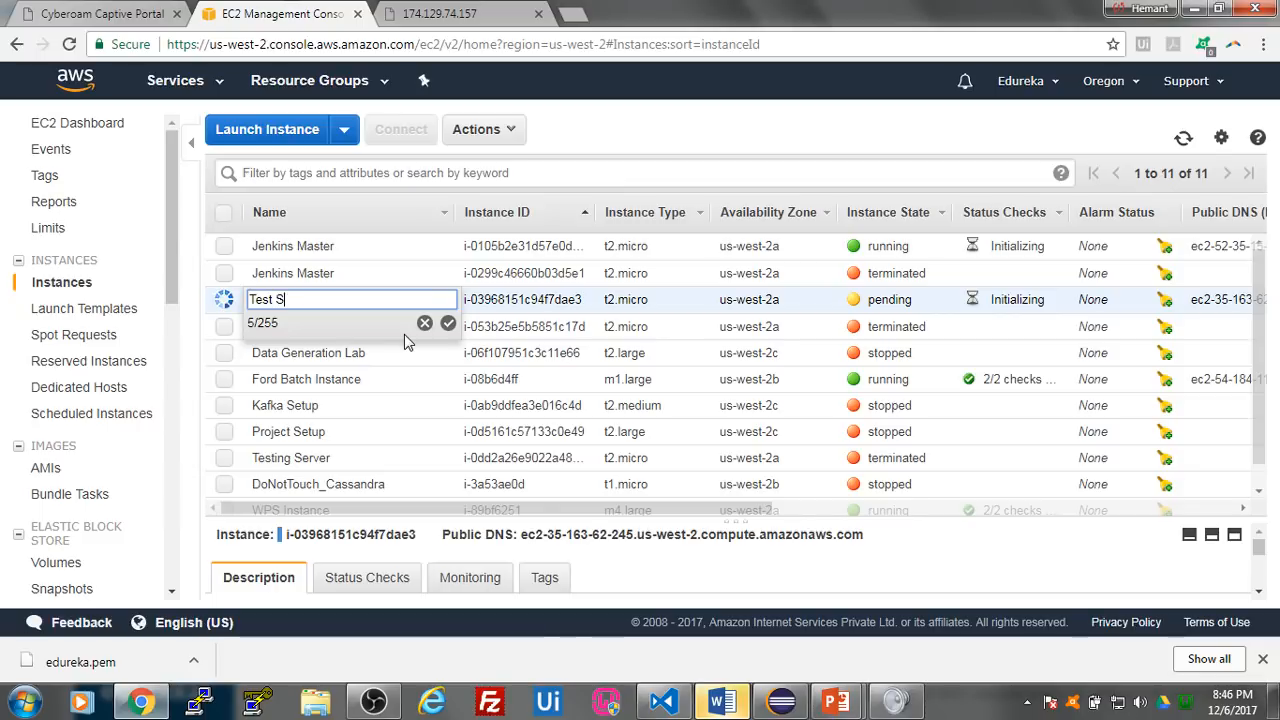
text(erver)
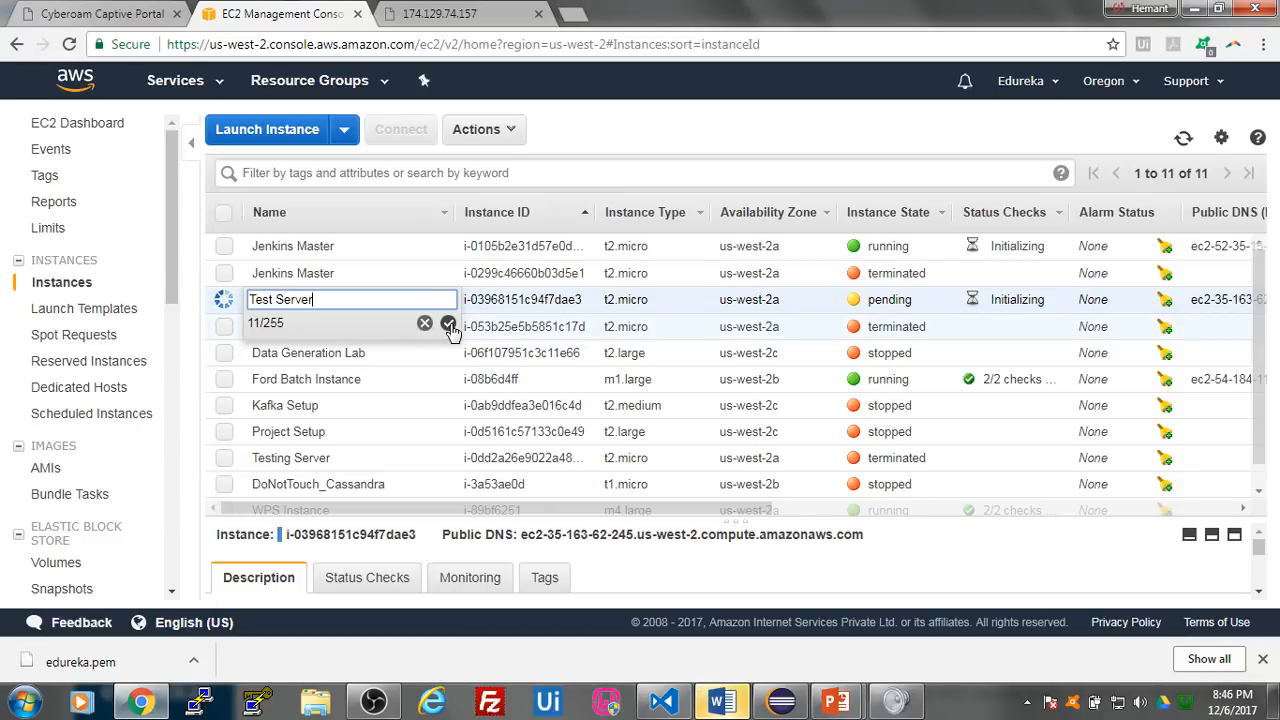
click(448, 324)
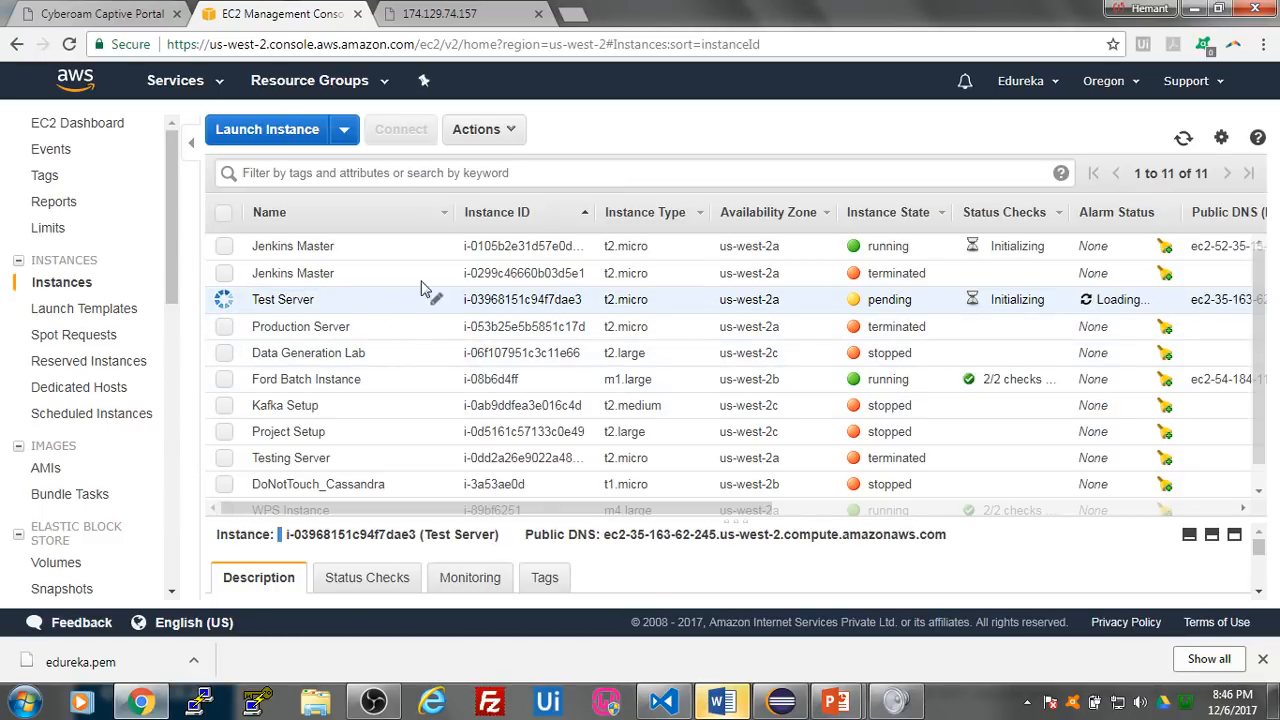
- Select only the running Jenkins Master instance and copy its IPv4 public IP from the instance description
click(225, 249)
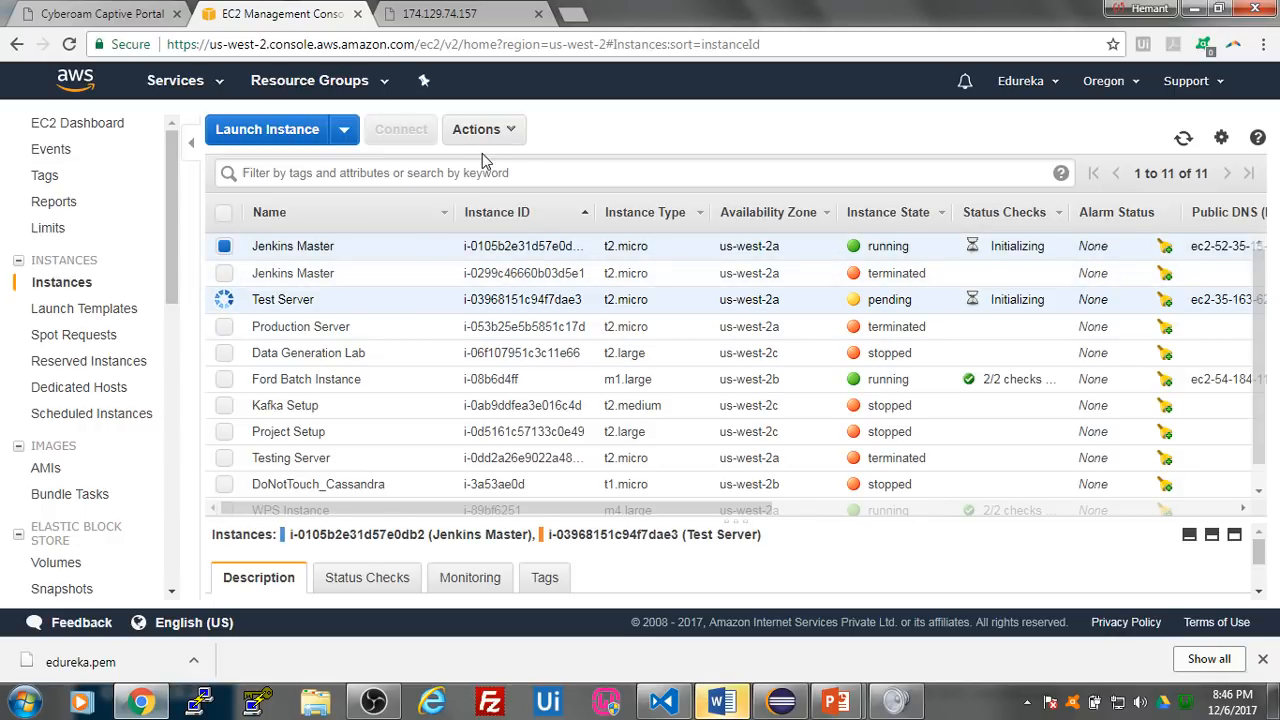
scroll(900, 587, down, 2)
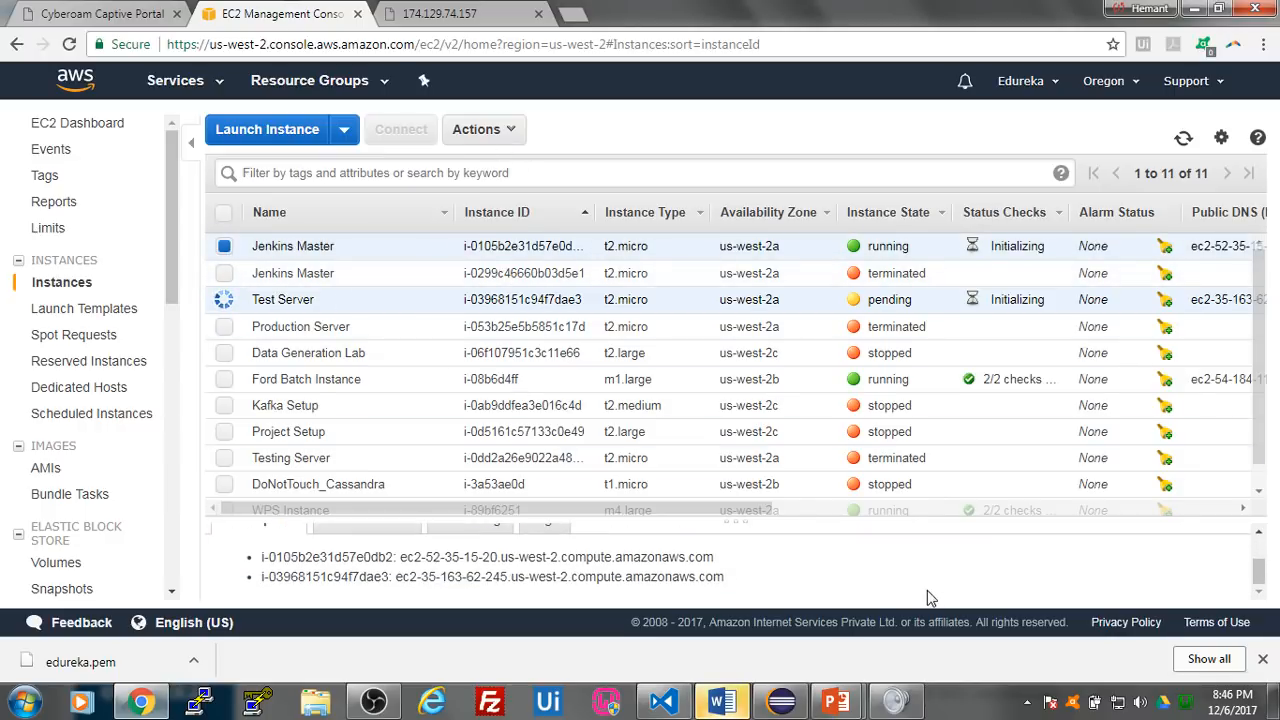
scroll(909, 589, up, 2)
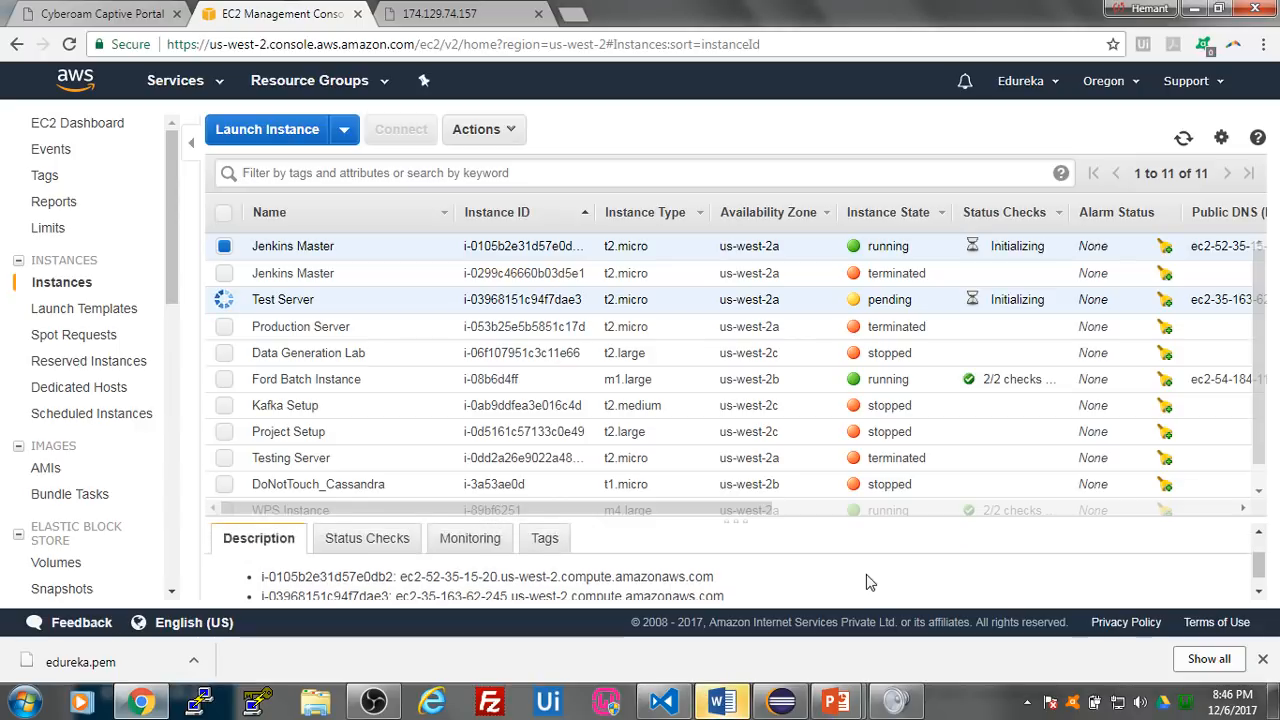
click(244, 297)
scroll(365, 310, down, 1)
scroll(595, 568, down, 2)
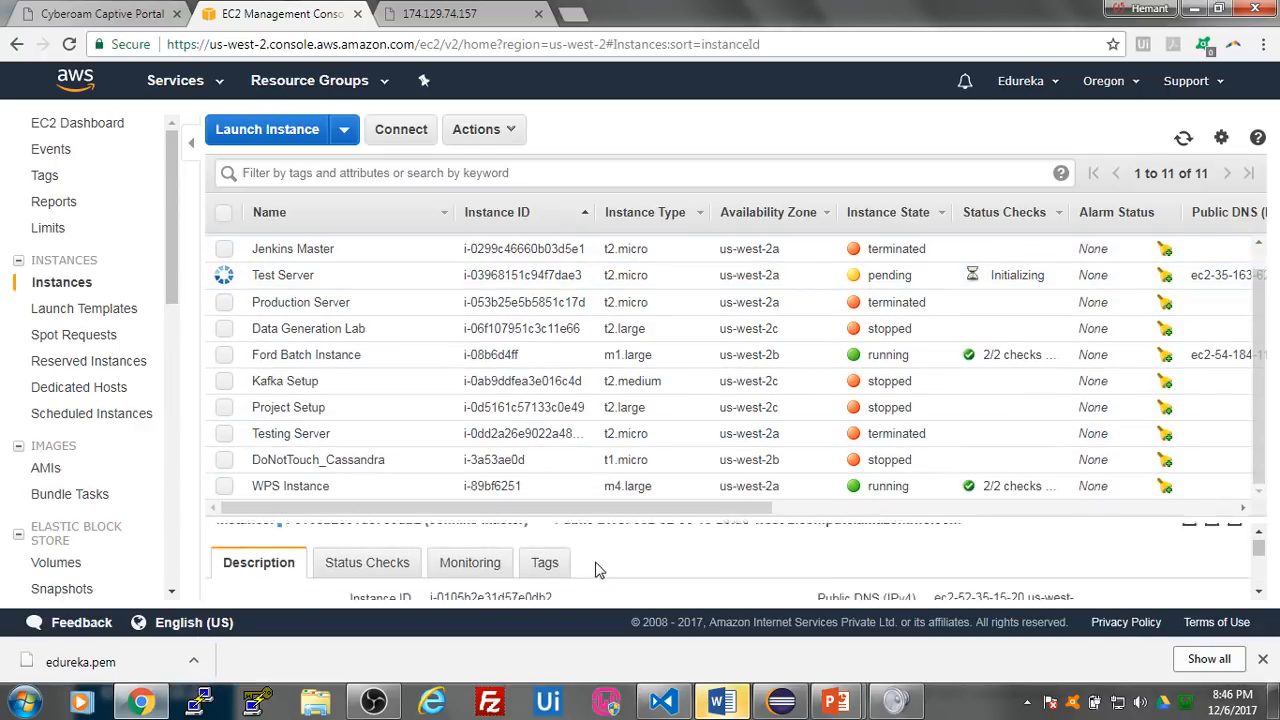
drag(933, 558, 1000, 560)
key(ctrl+c)
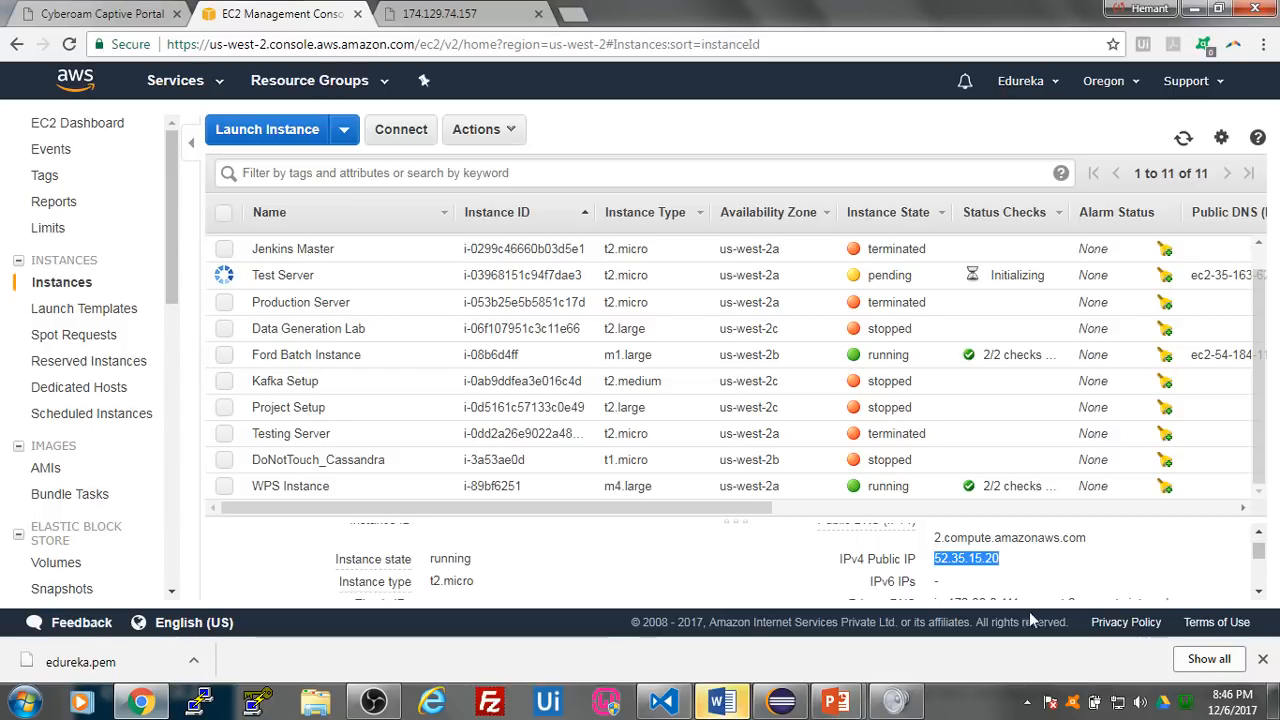
- Switch to PuTTY and configure a session to host 52.35.15.20 with huhu.ppk from the Desktop as its SSH private key file
click(201, 702)
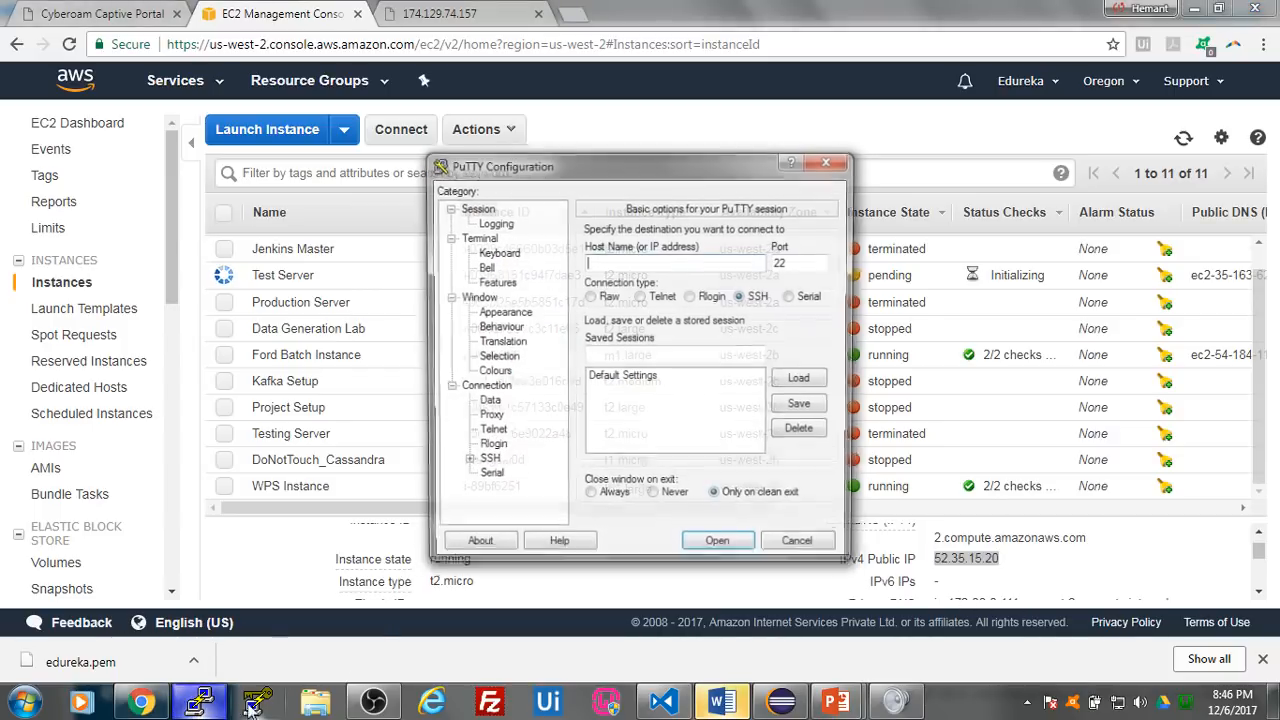
key(ctrl+v)
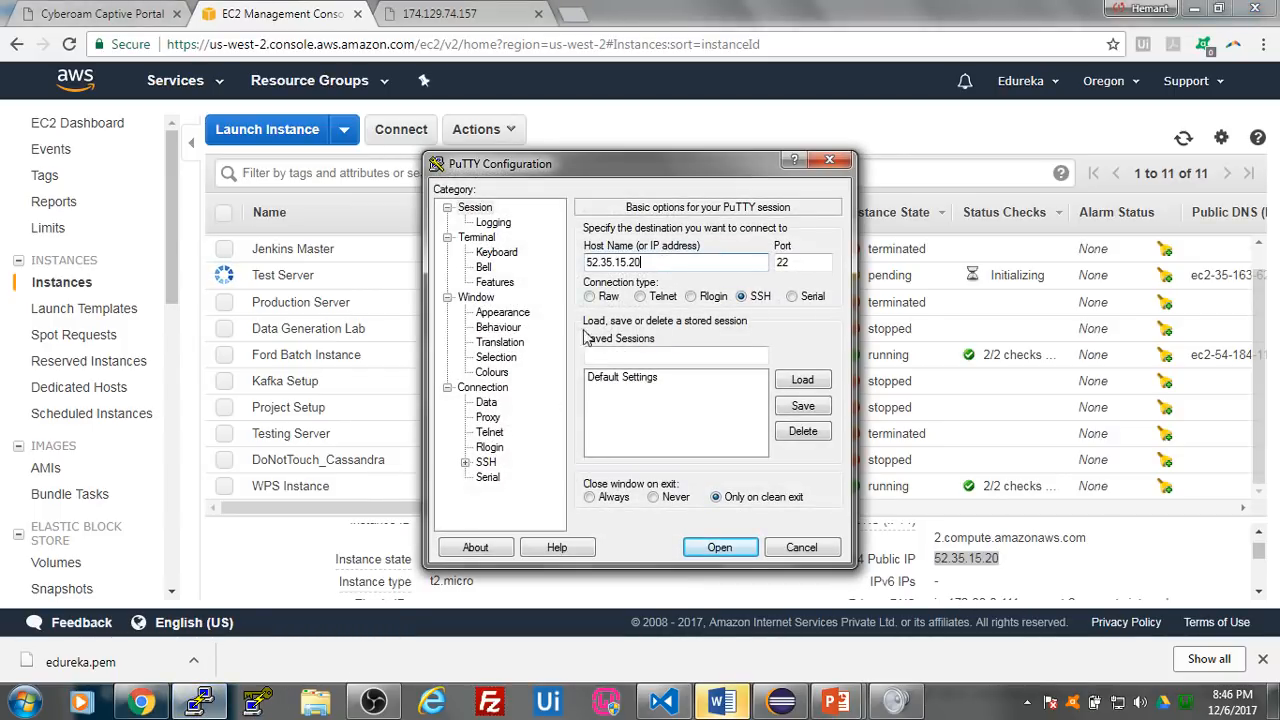
click(466, 462)
click(507, 449)
click(800, 421)
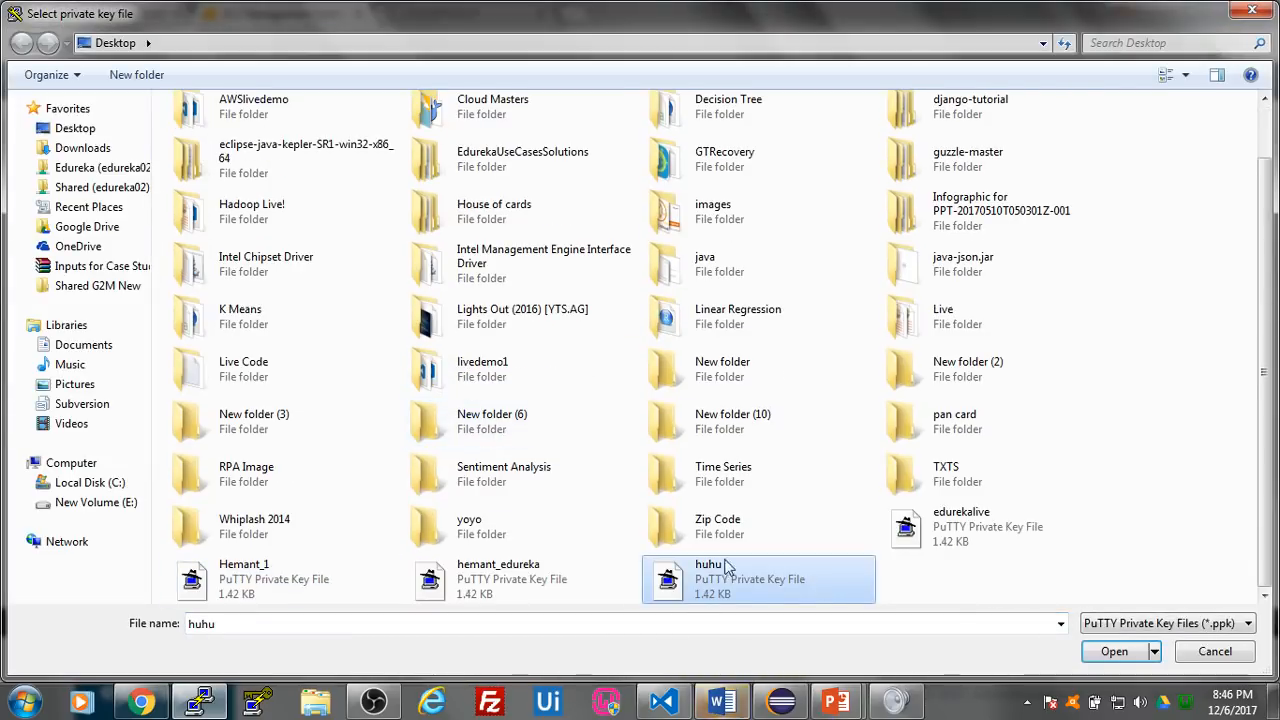
click(1114, 651)
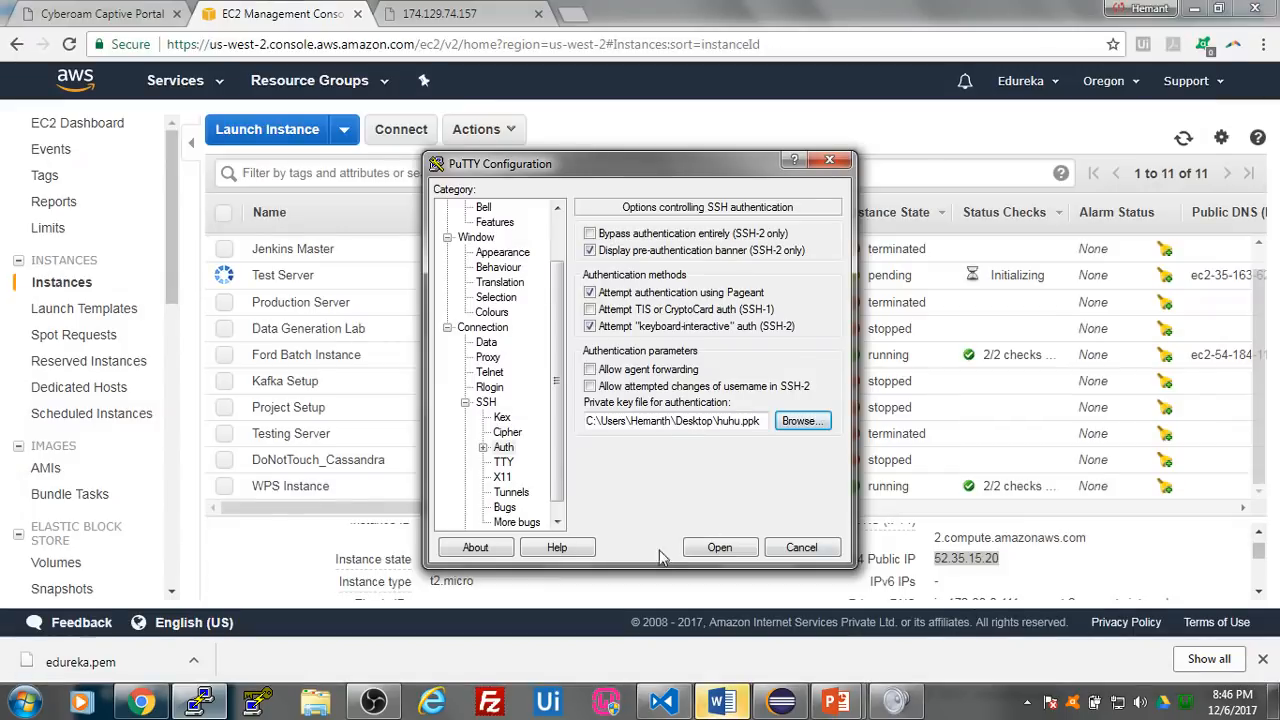
- Open the SSH session to Jenkins Master, trust and cache the server's host key, and log in as ubuntu
click(720, 550)
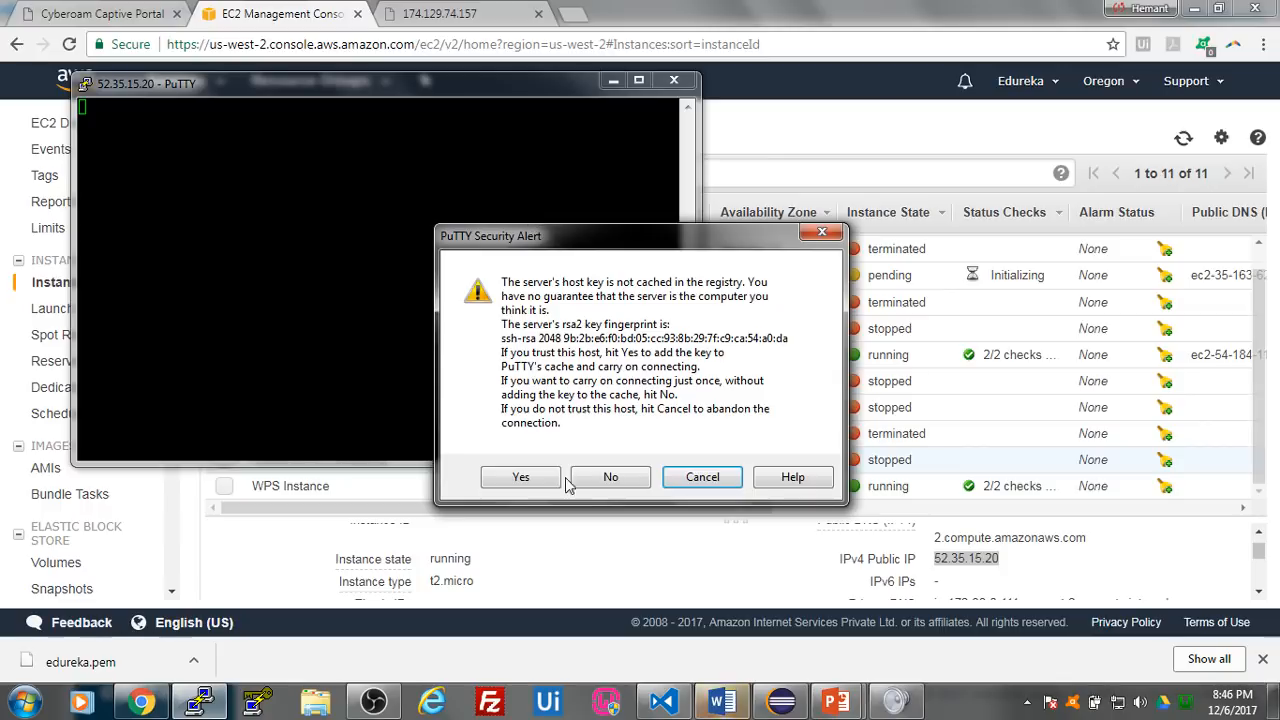
click(521, 477)
drag(396, 83, 591, 162)
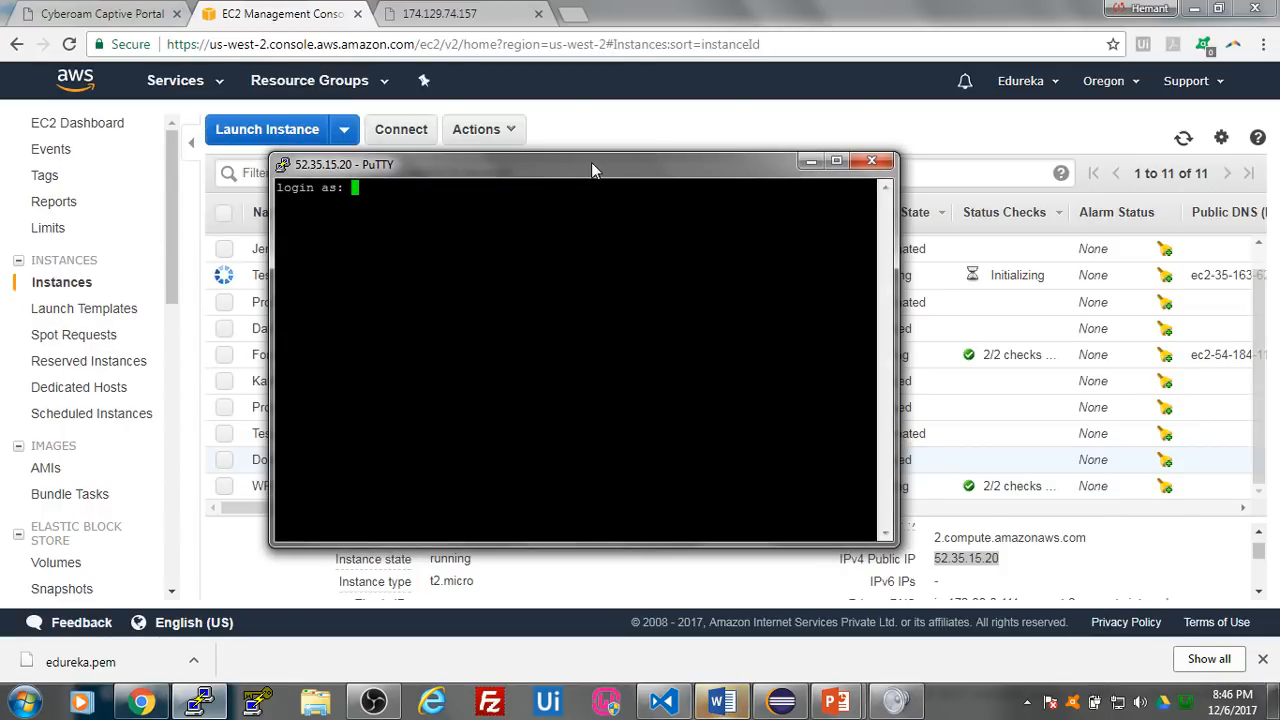
text(ubuntu)
key(Return)
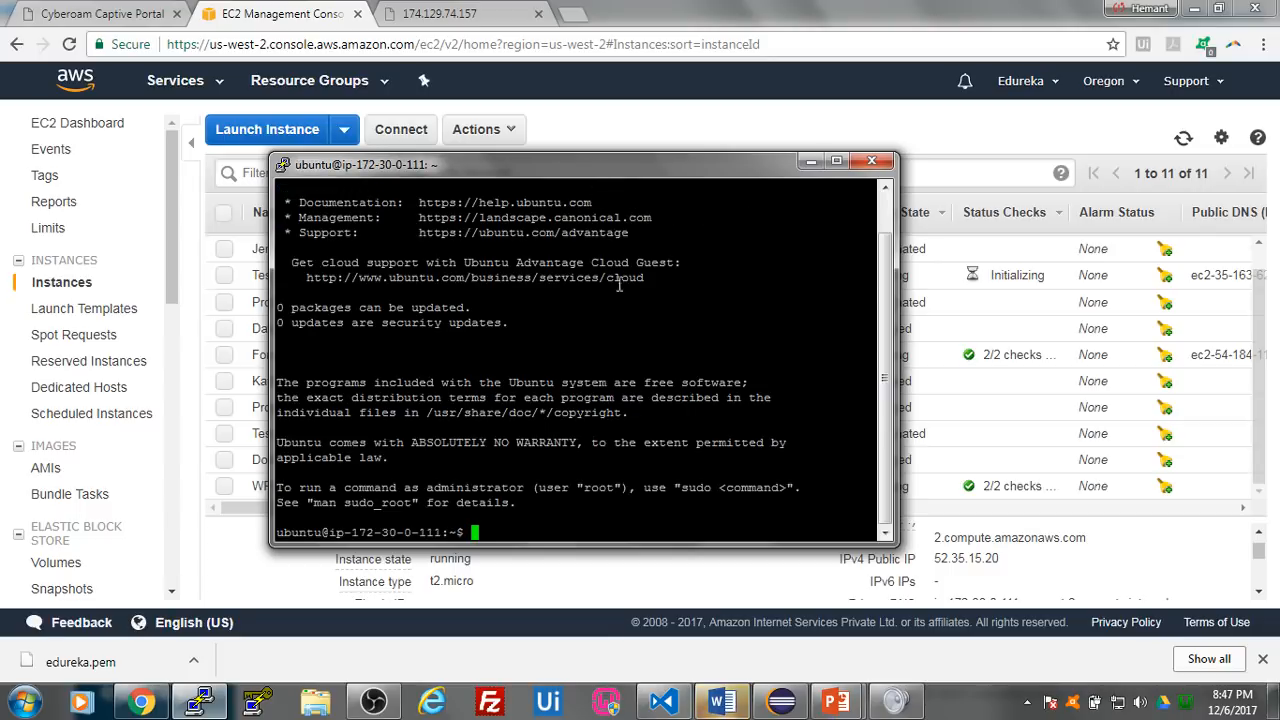
- Look up the first command in Install Jenkins.txt and run sudo apt-get update in the Jenkins Master terminal
key(alt+Tab)
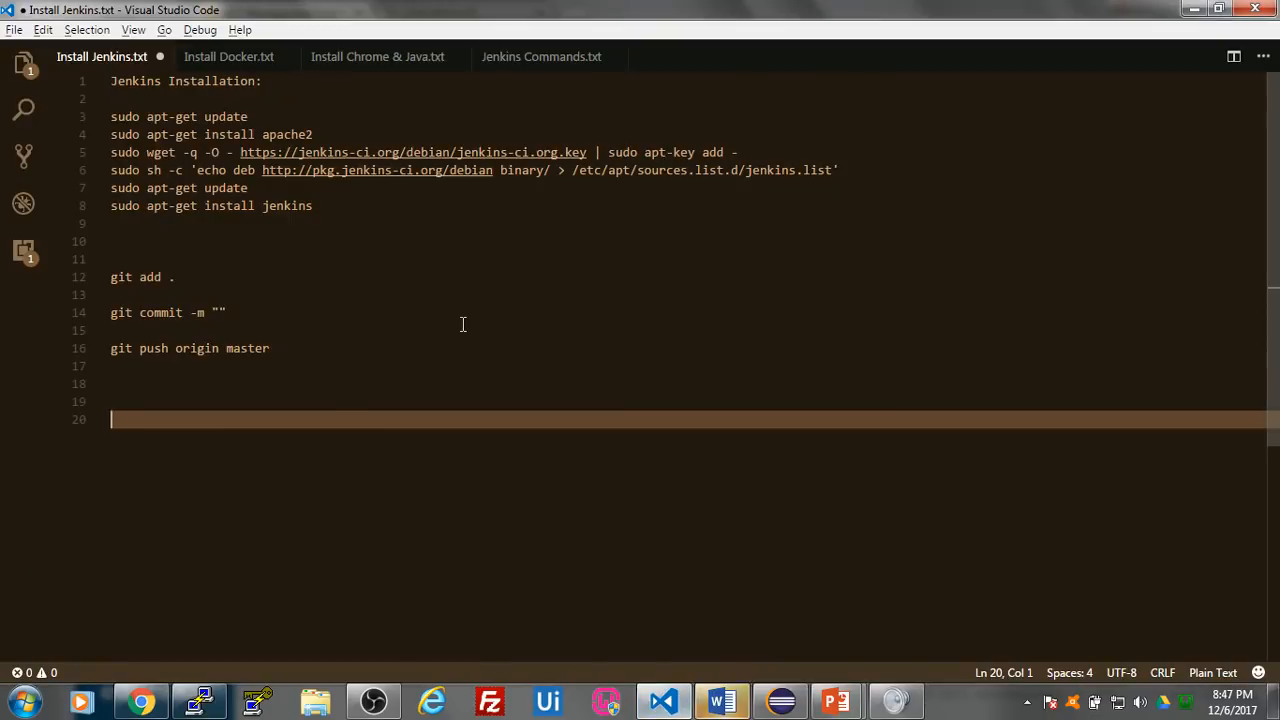
drag(254, 111, 98, 111)
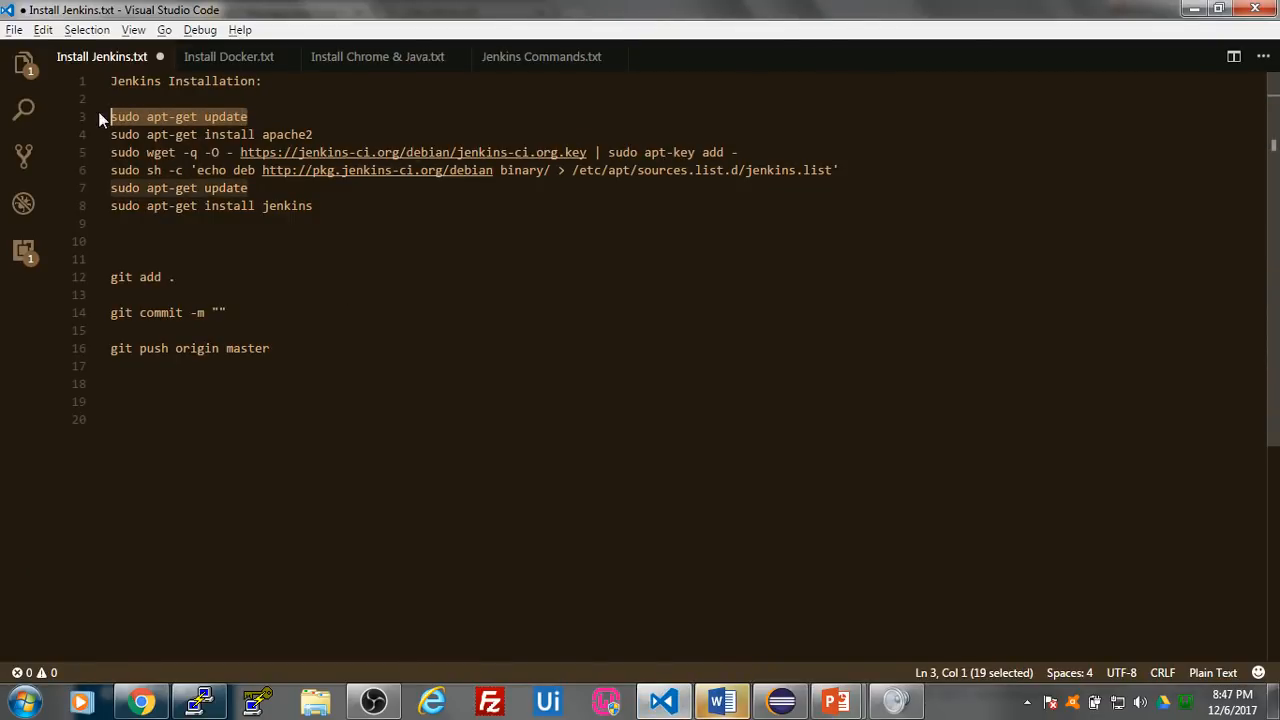
key(alt+Tab)
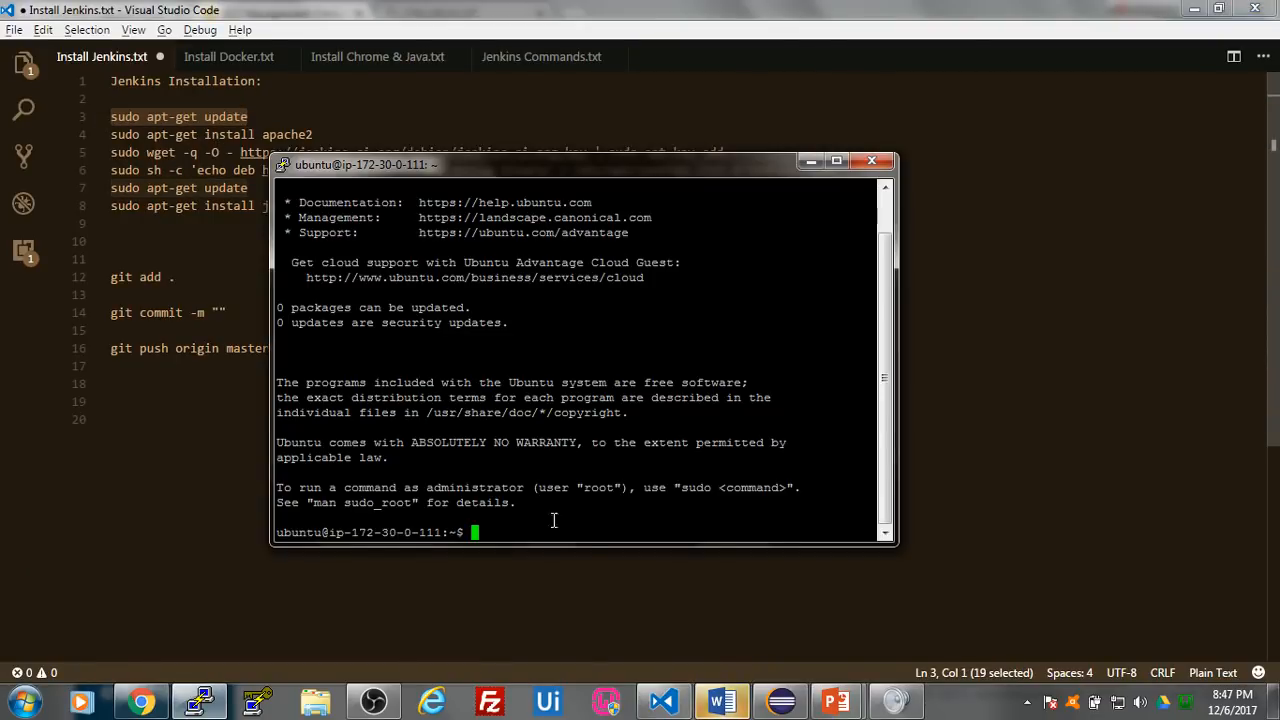
text(sudo apt-get update)
key(Return)
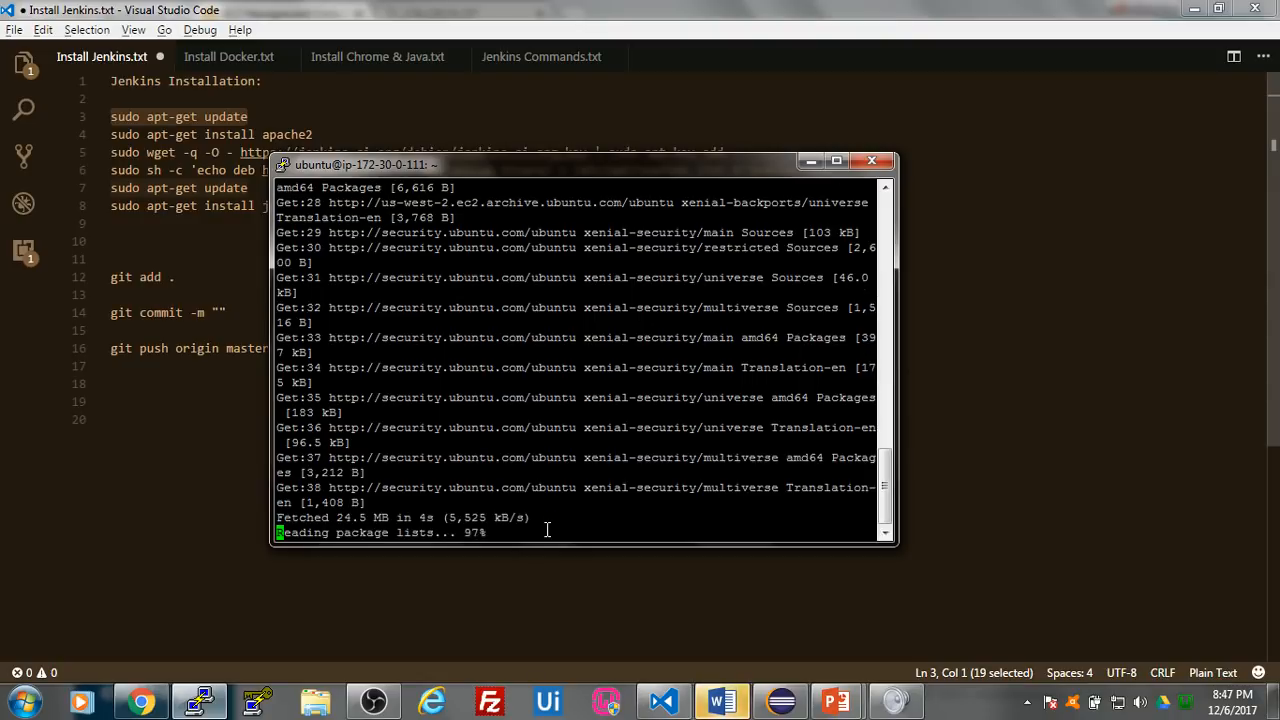
- Copy sudo apt-get install apache2 from Install Jenkins.txt, run it in the Jenkins Master terminal and accept the installation with y
click(224, 517)
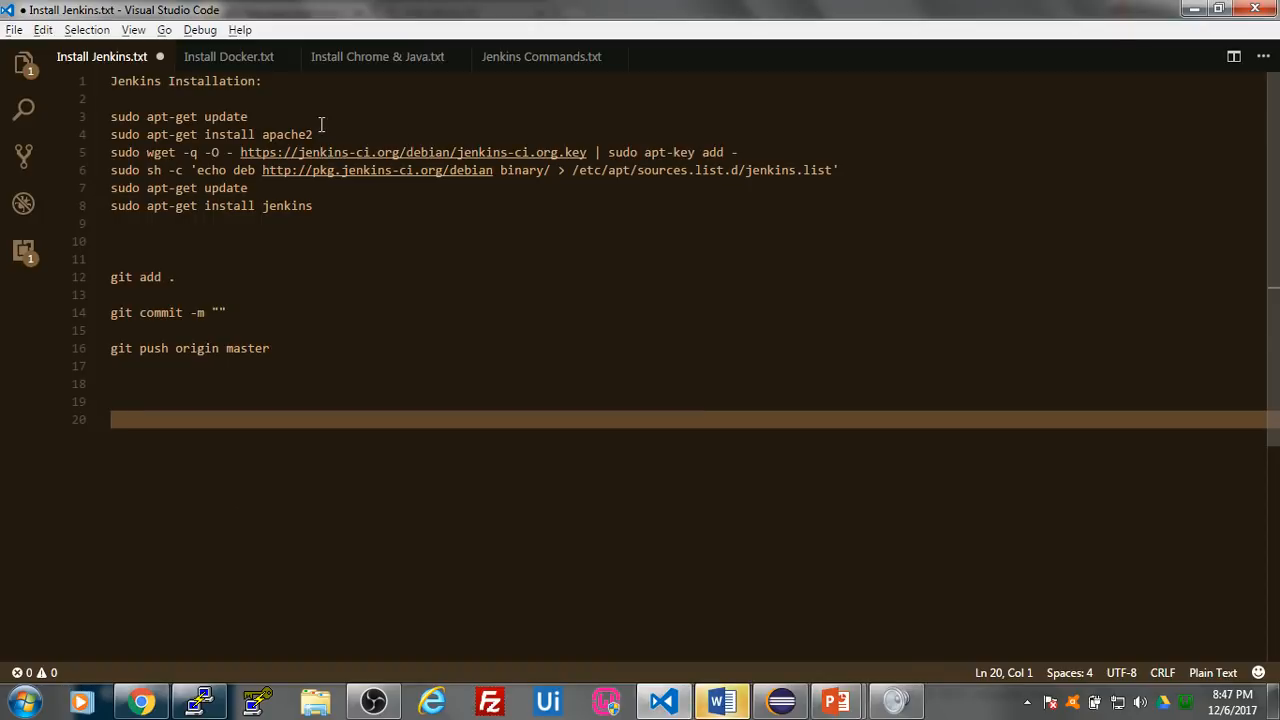
drag(320, 124, 103, 143)
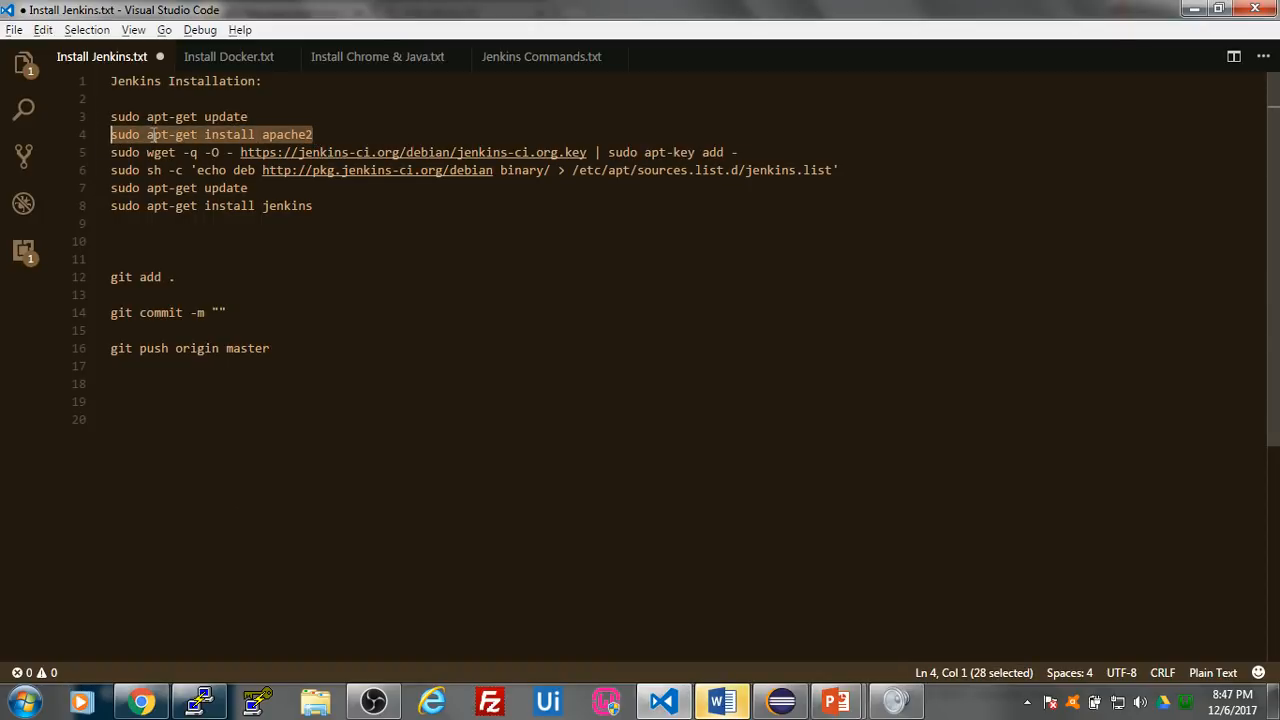
key(alt+Tab)
right_click(530, 532)
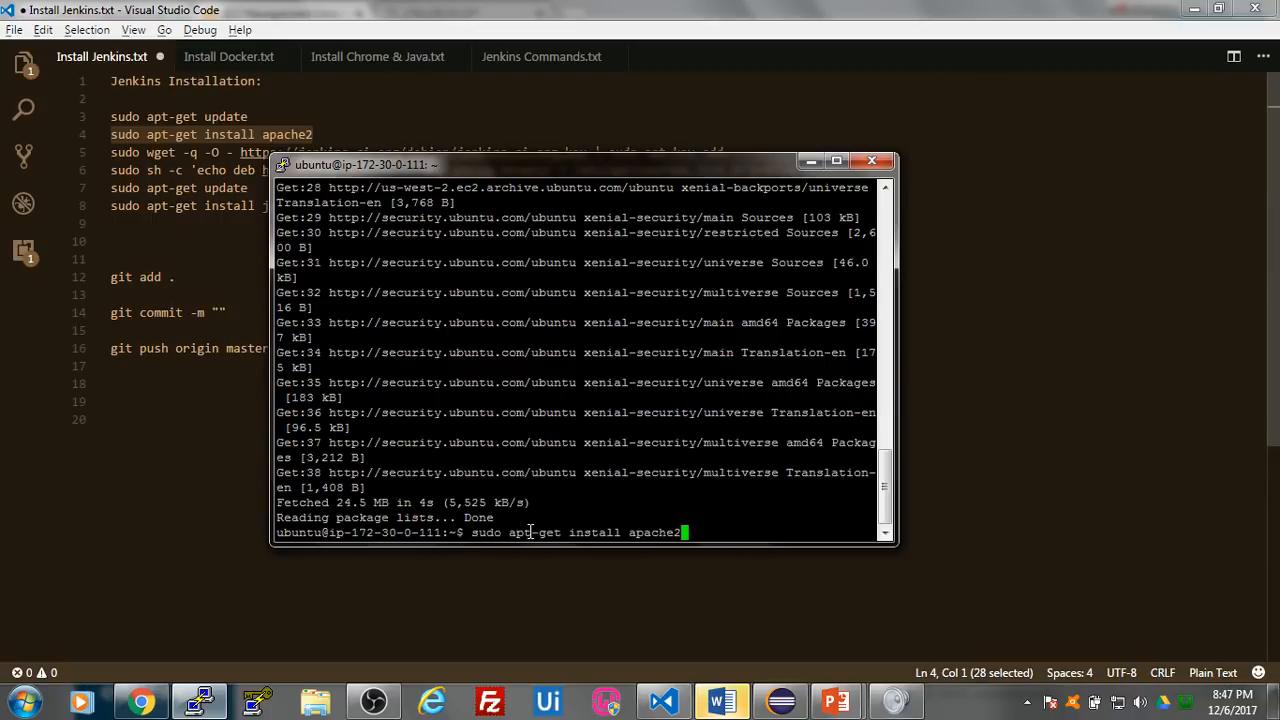
key(Return)
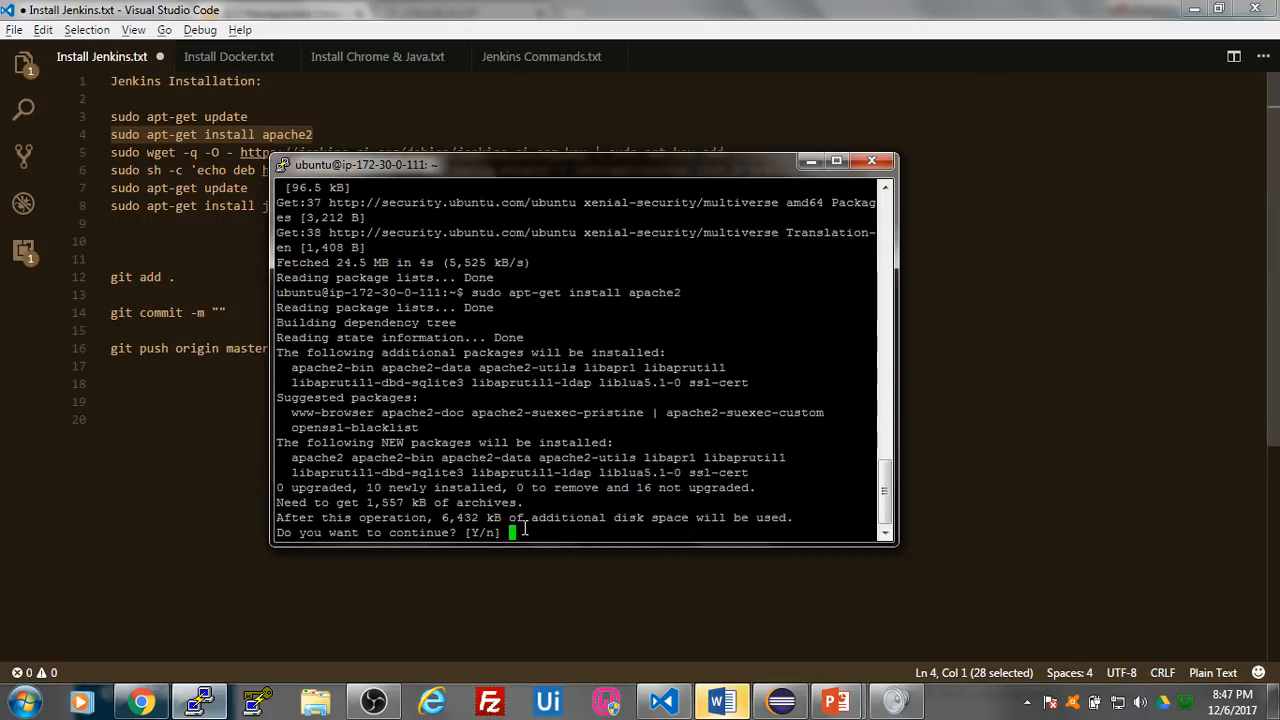
text(y)
key(Return)
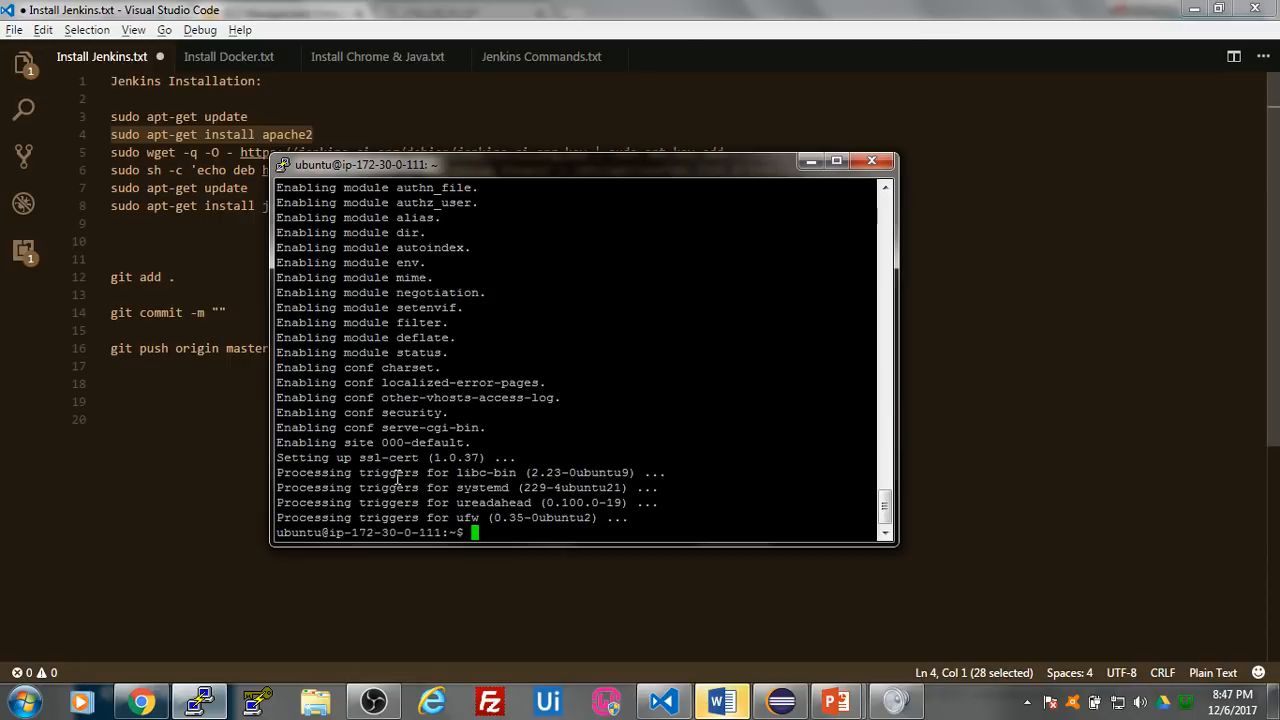
- Copy the wget command for jenkins-ci.org.key from line 5 of the notes and run it in the terminal to add the repository key
click(230, 529)
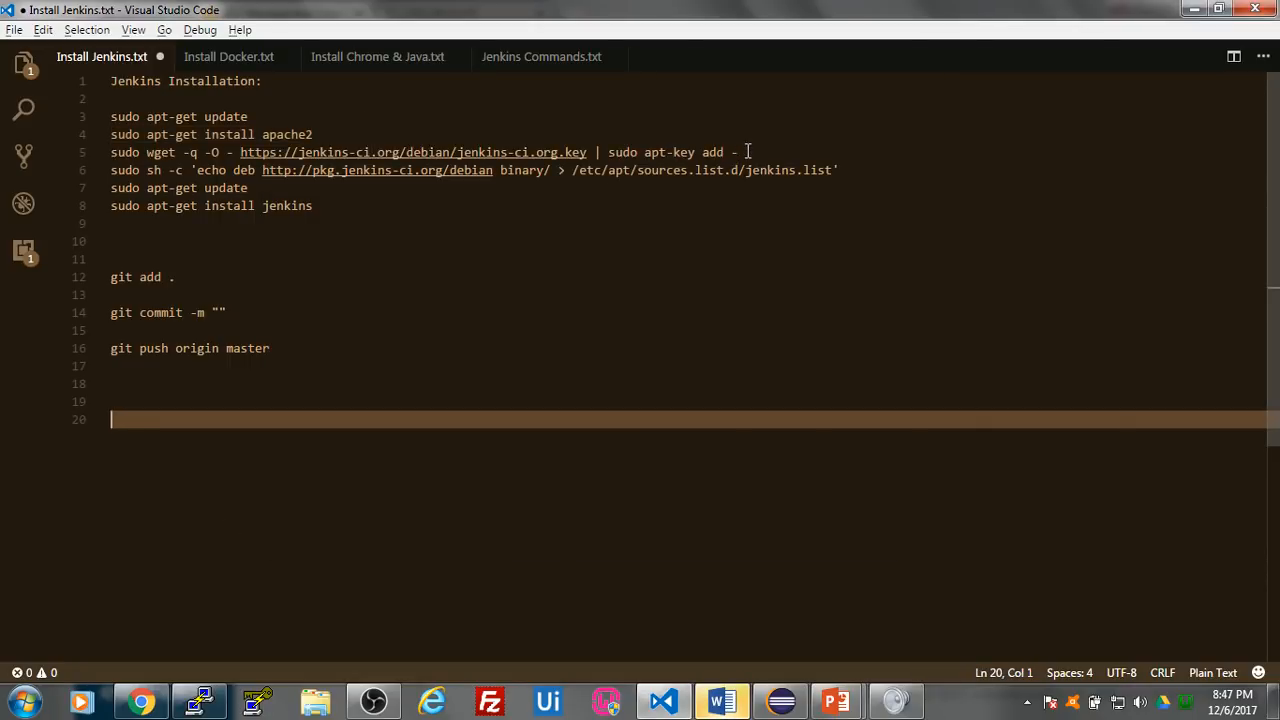
drag(748, 151, 102, 148)
key(ctrl+c)
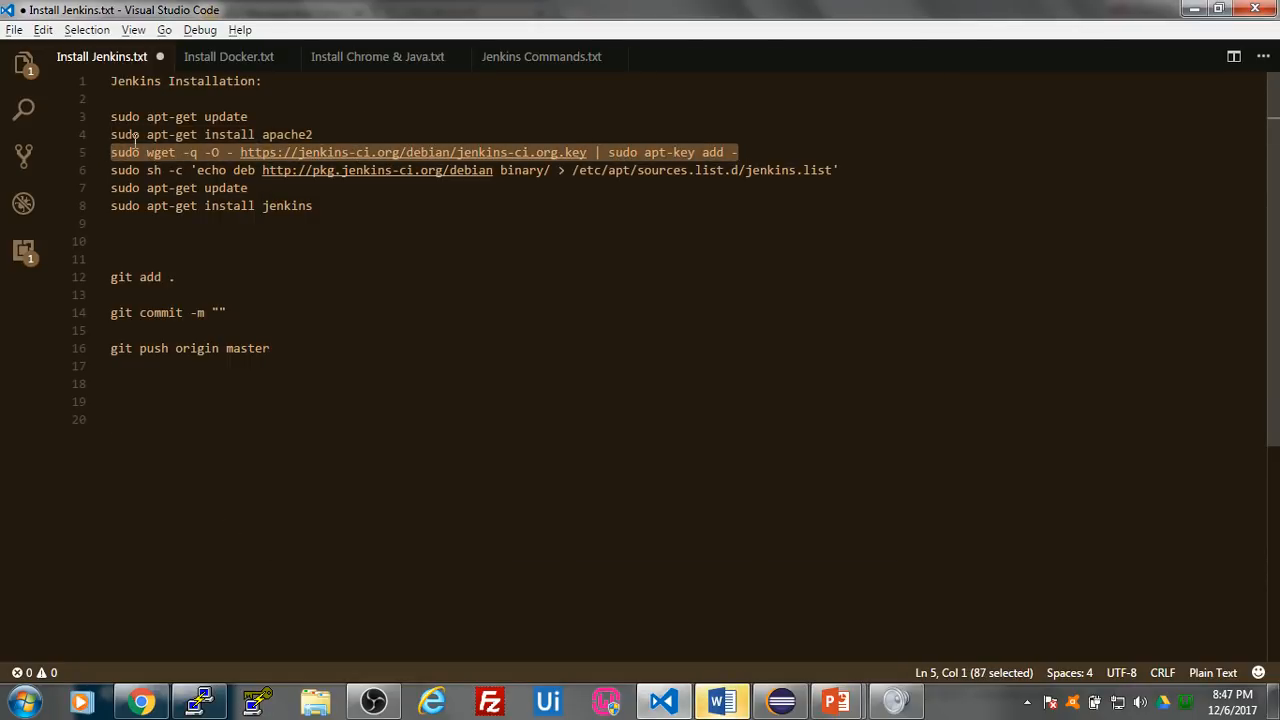
key(alt+Tab)
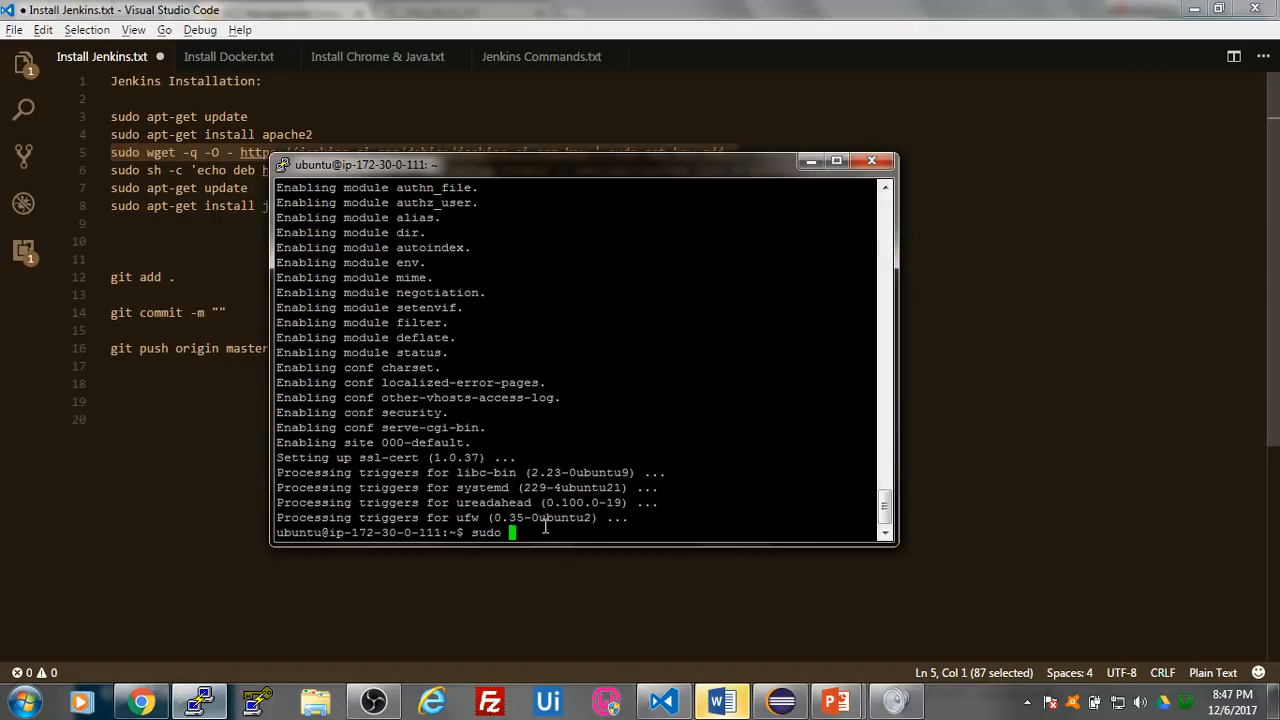
right_click(545, 527)
key(Return)
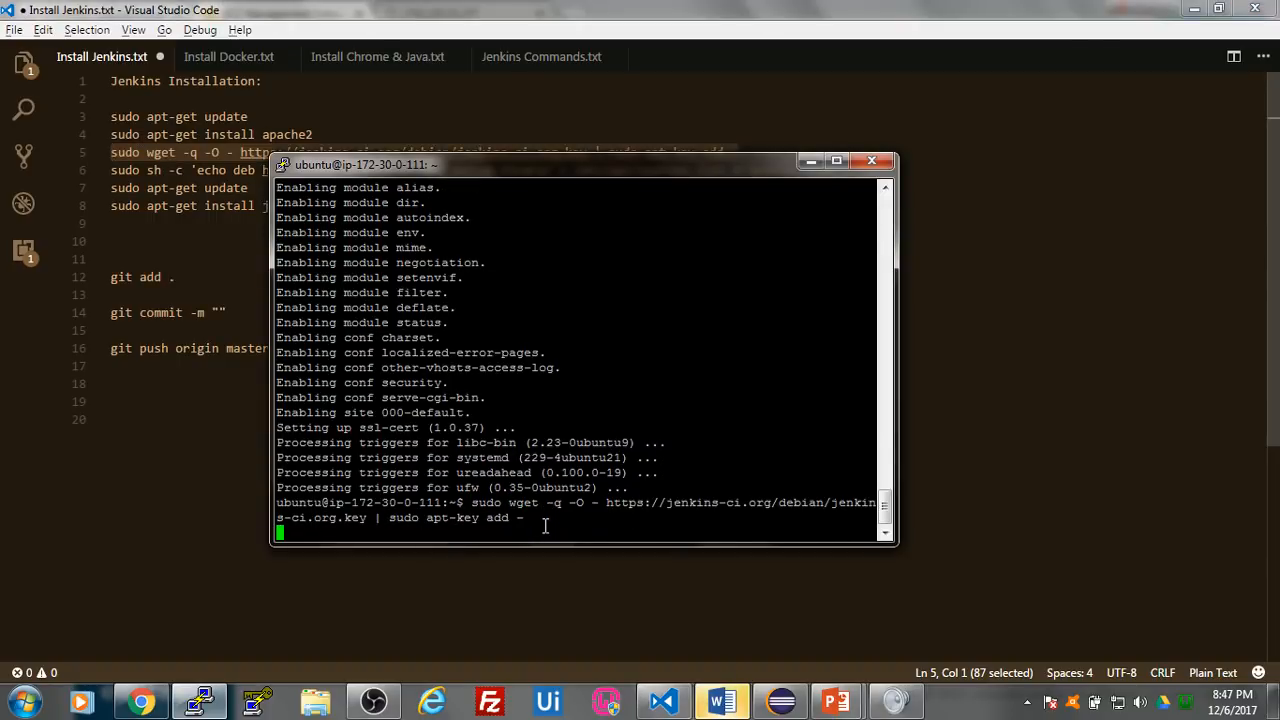
- Run the sudo sh -c command from line 6 of the notes to write the Jenkins Debian repository into /etc/apt/sources.list.d/jenkins.list
key(alt+Tab)
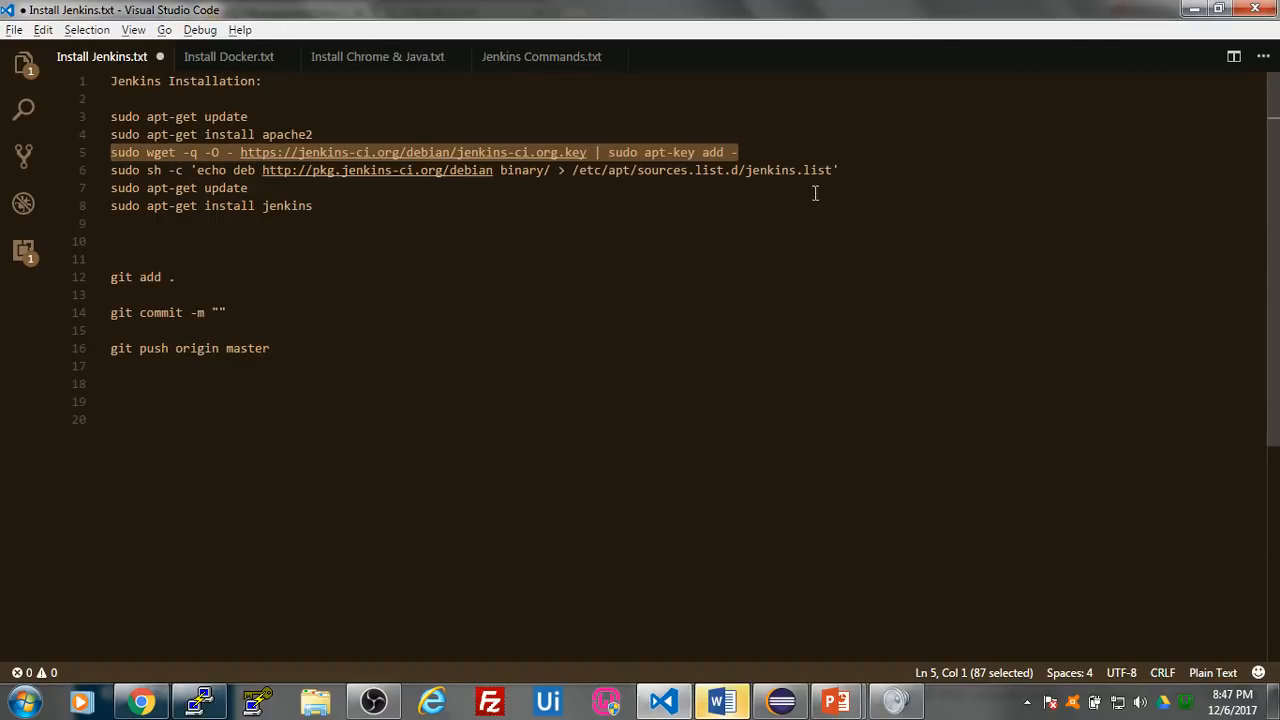
click(845, 170)
drag(845, 170, 108, 171)
key(ctrl+c)
key(alt+Tab)
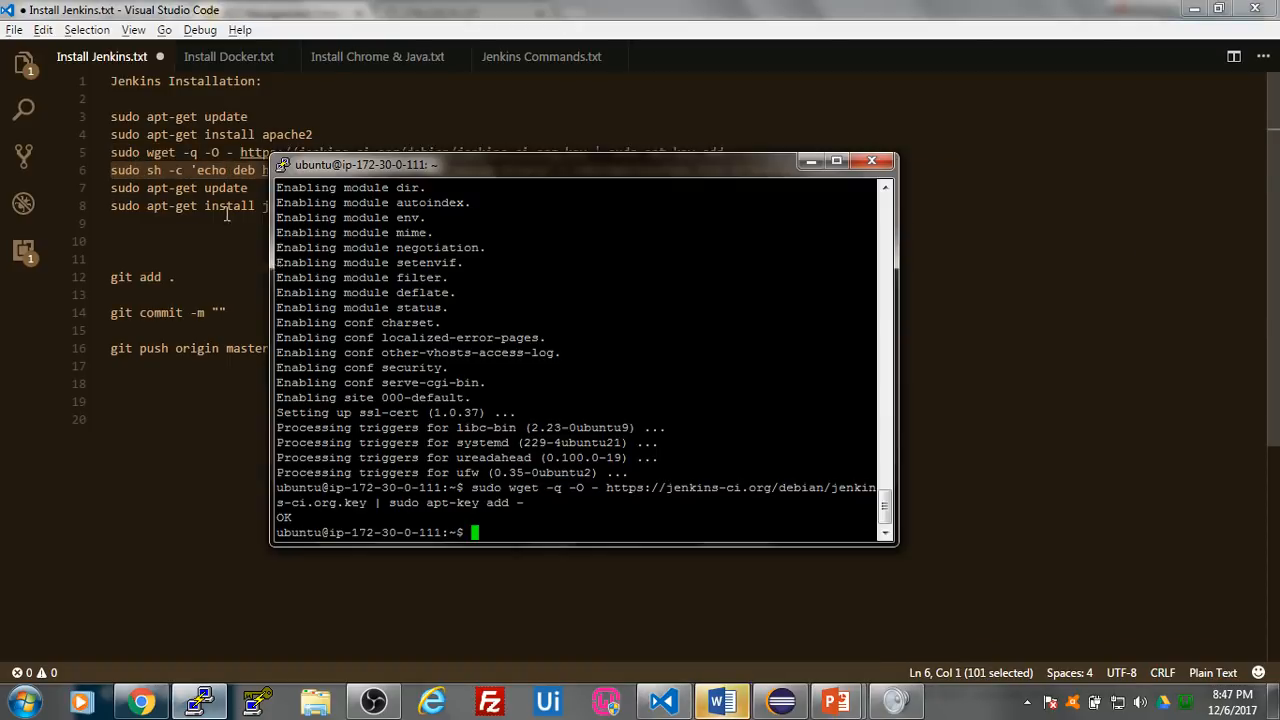
right_click(572, 517)
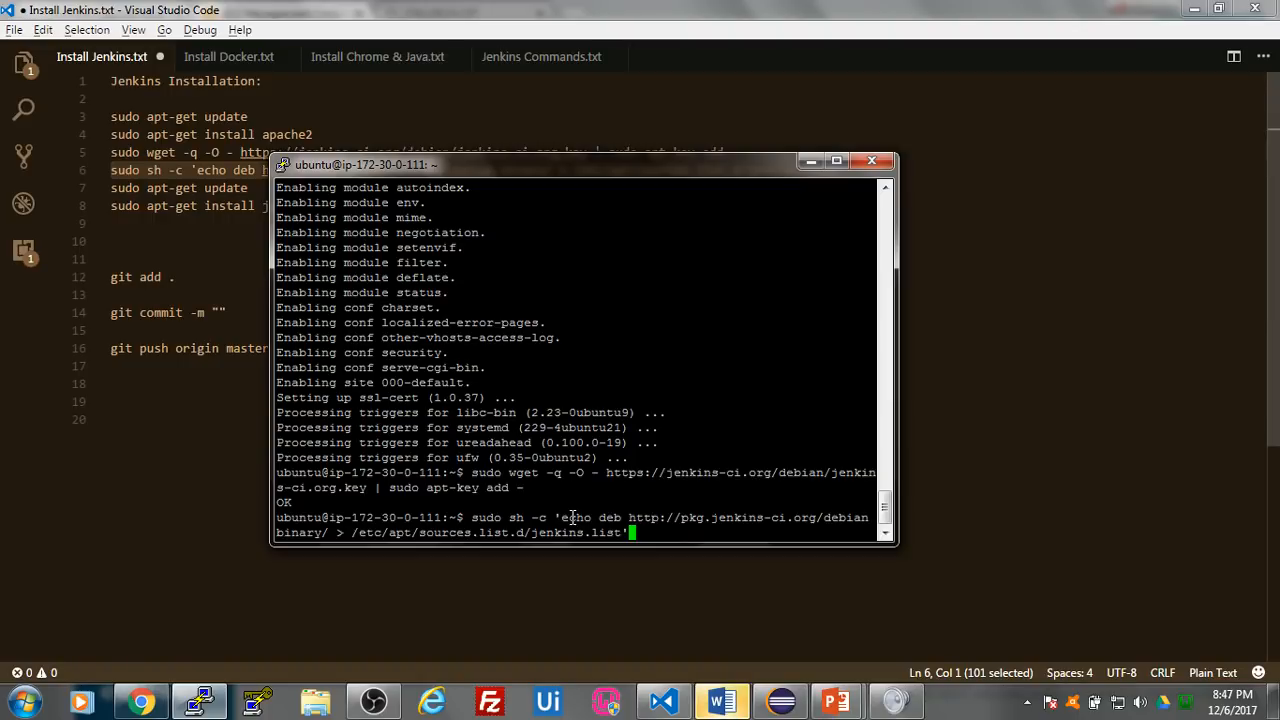
key(Return)
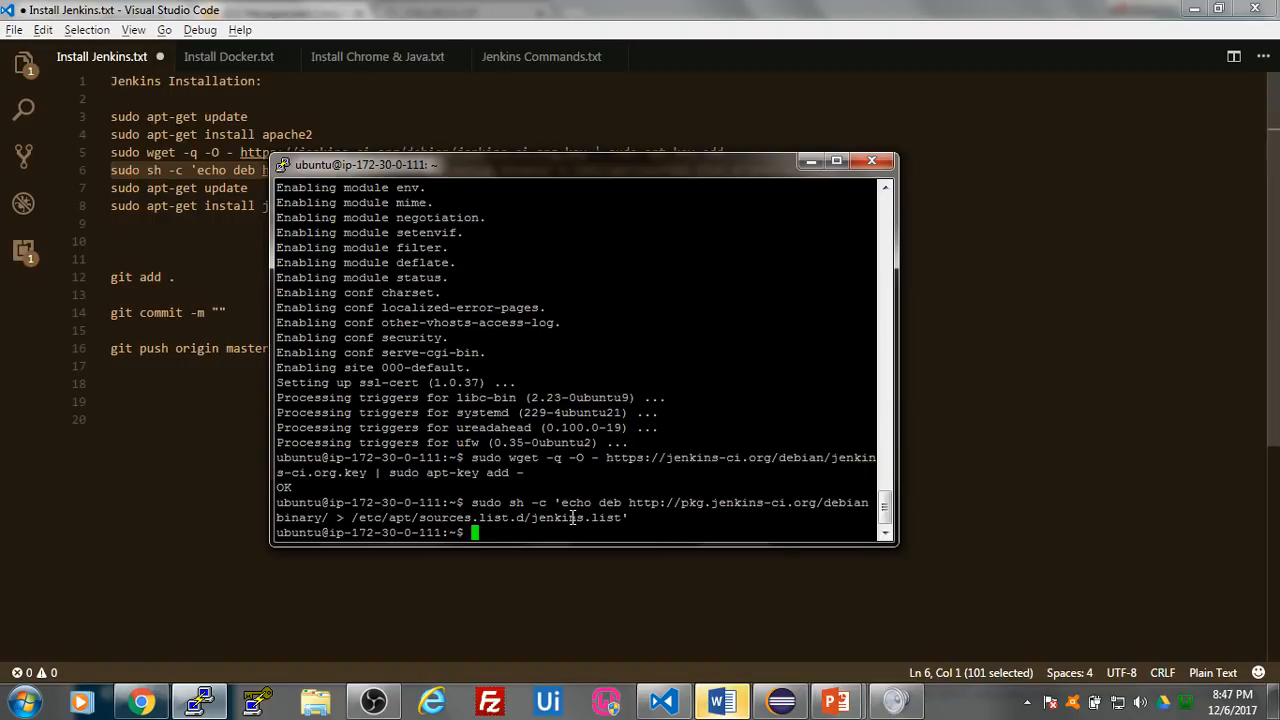
- Copy the second sudo apt-get update from line 7 of the notes and run it to refresh the package lists with the Jenkins repository
click(198, 410)
drag(250, 188, 110, 188)
key(ctrl+c)
key(alt+Tab)
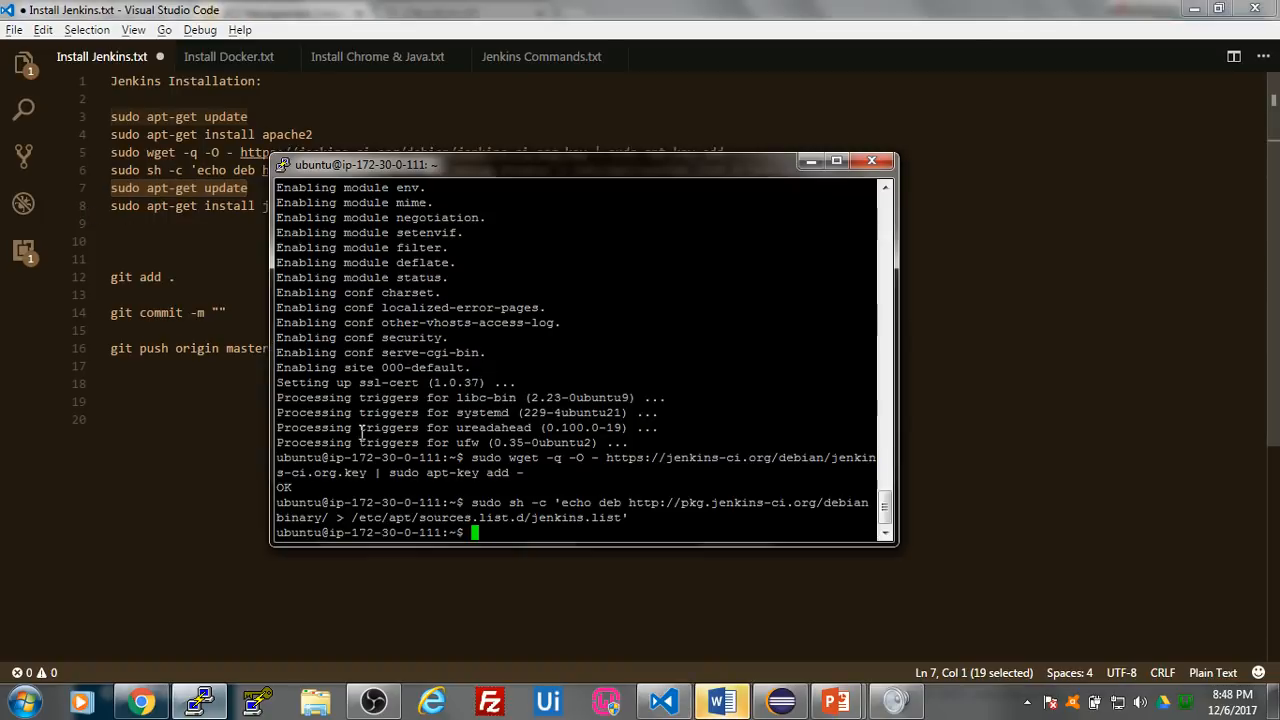
right_click(538, 537)
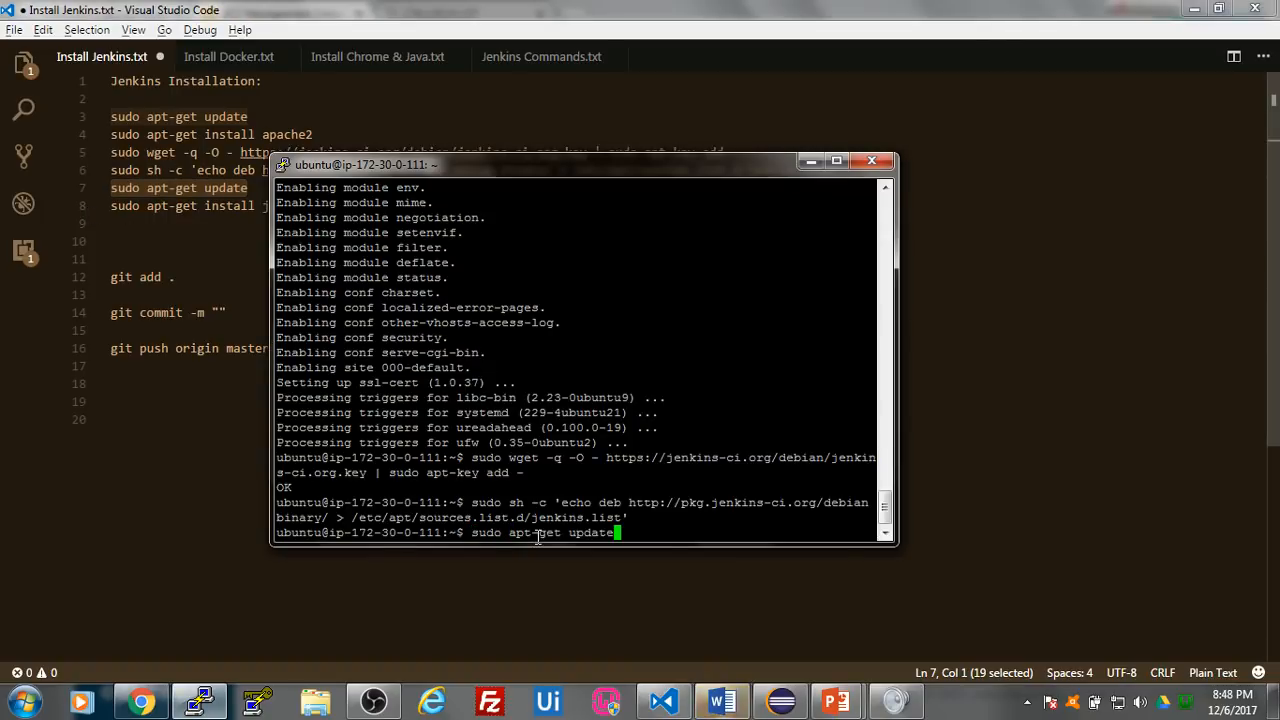
key(Return)
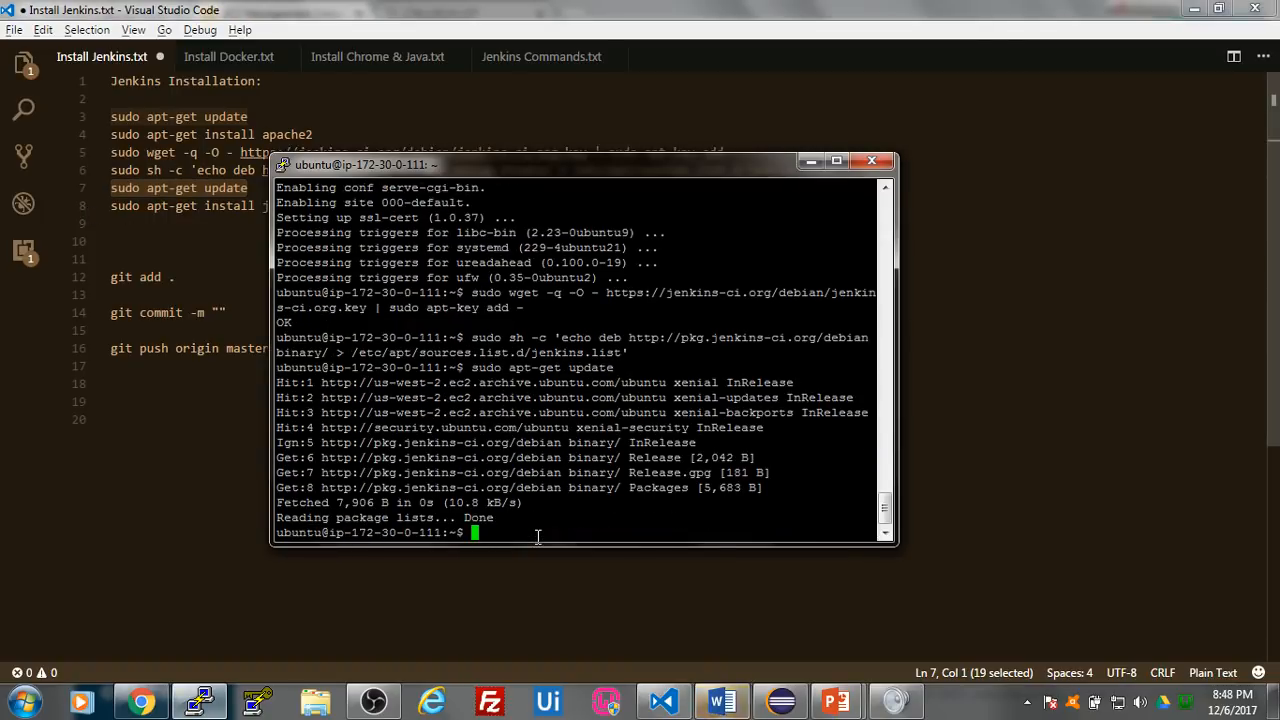
- Copy sudo apt-get install jenkins from line 8 of the notes, run it in the Jenkins Master terminal and accept the installation with y
key(alt+Tab)
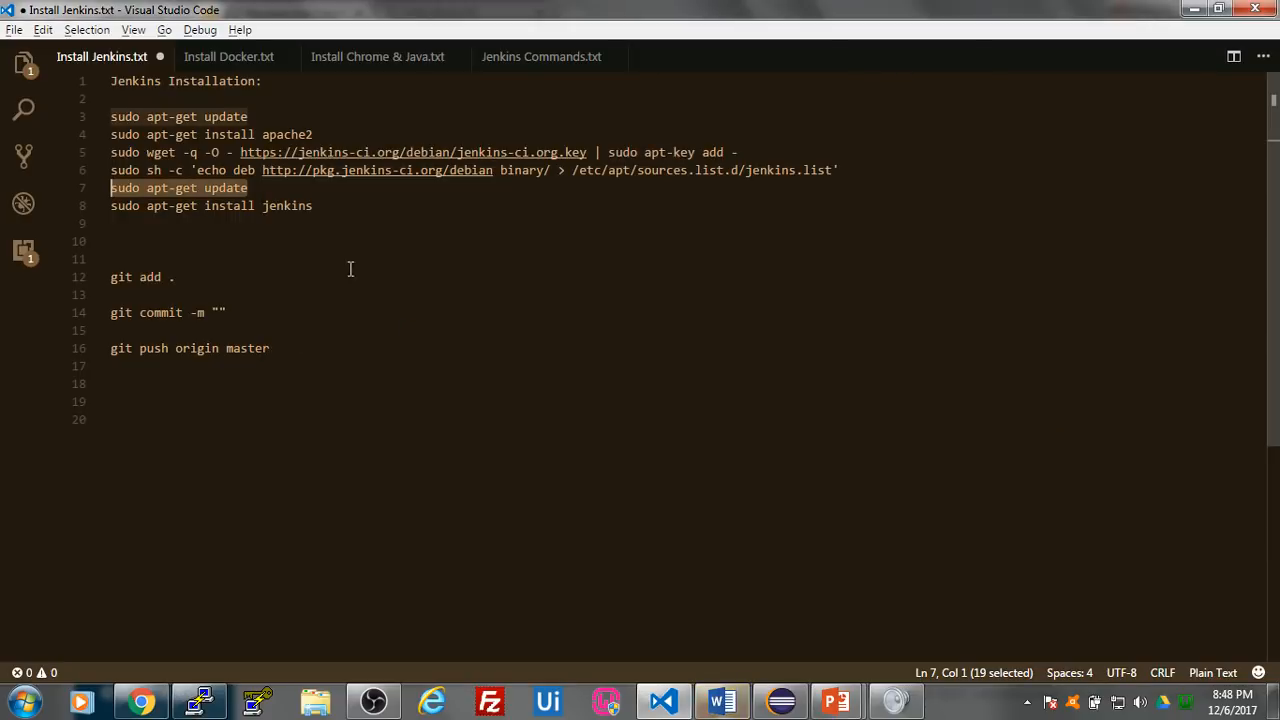
drag(340, 207, 110, 206)
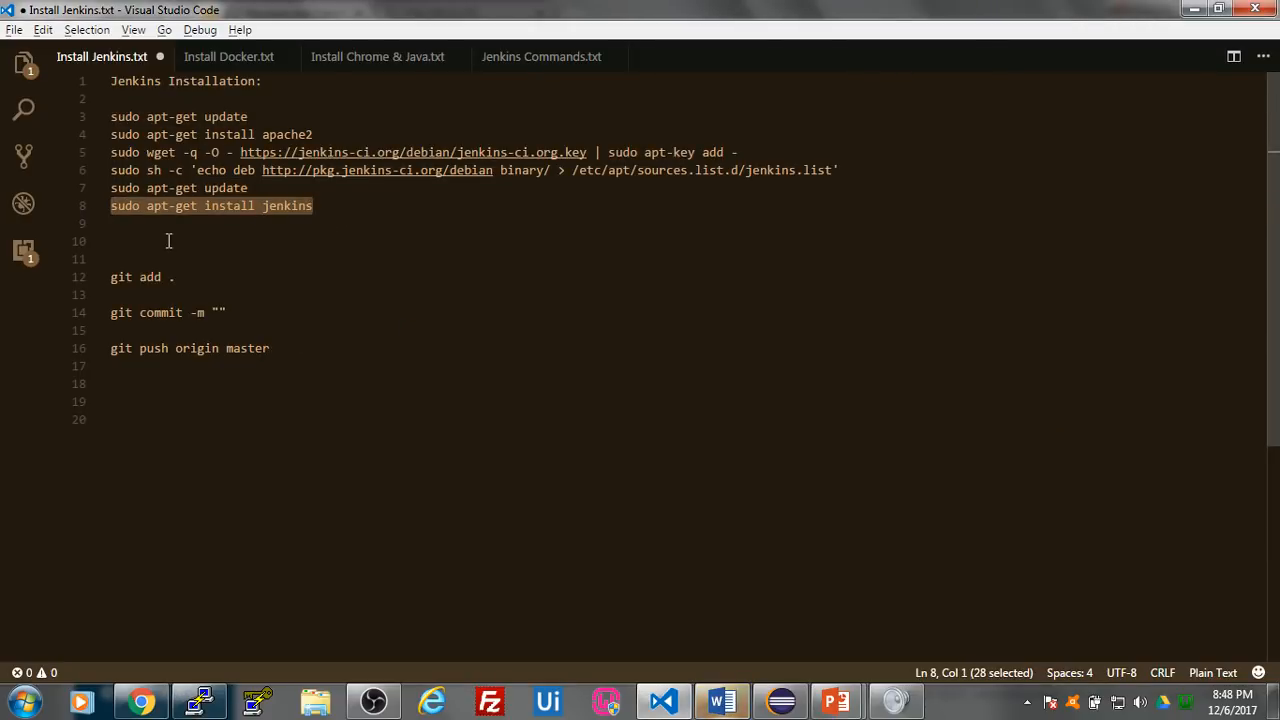
key(ctrl+c)
key(alt+Tab)
right_click(546, 537)
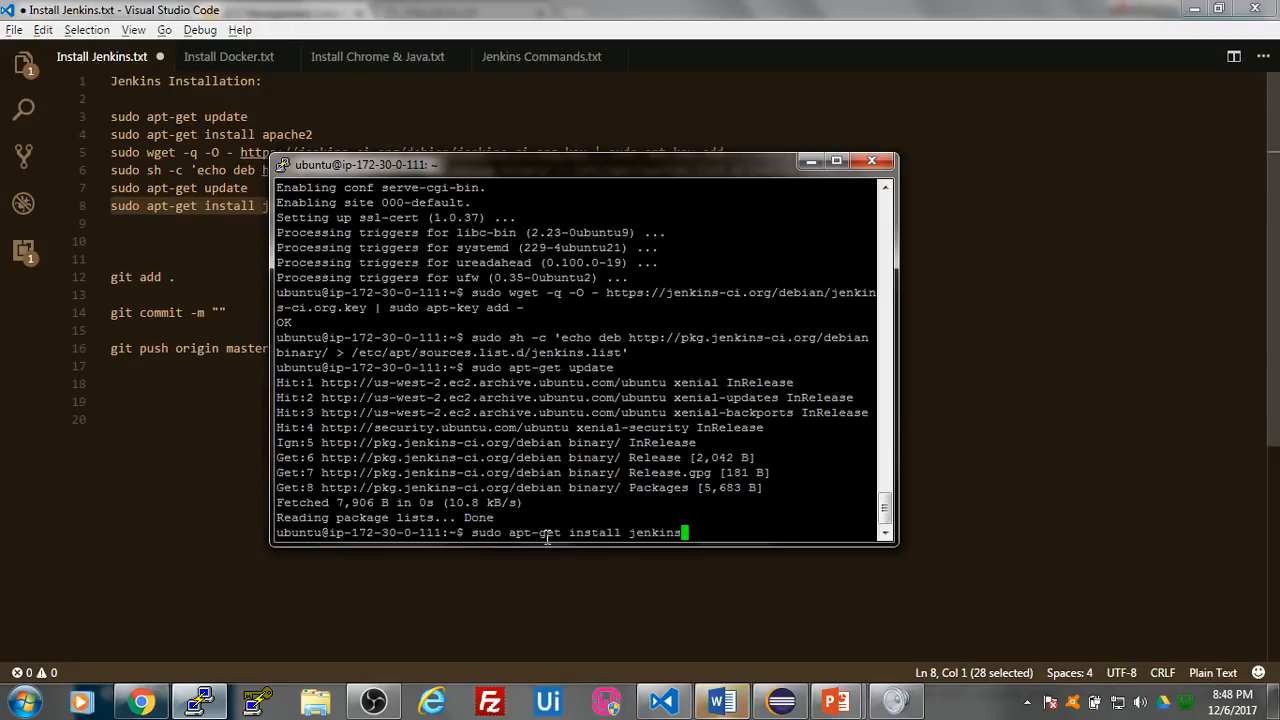
key(Return)
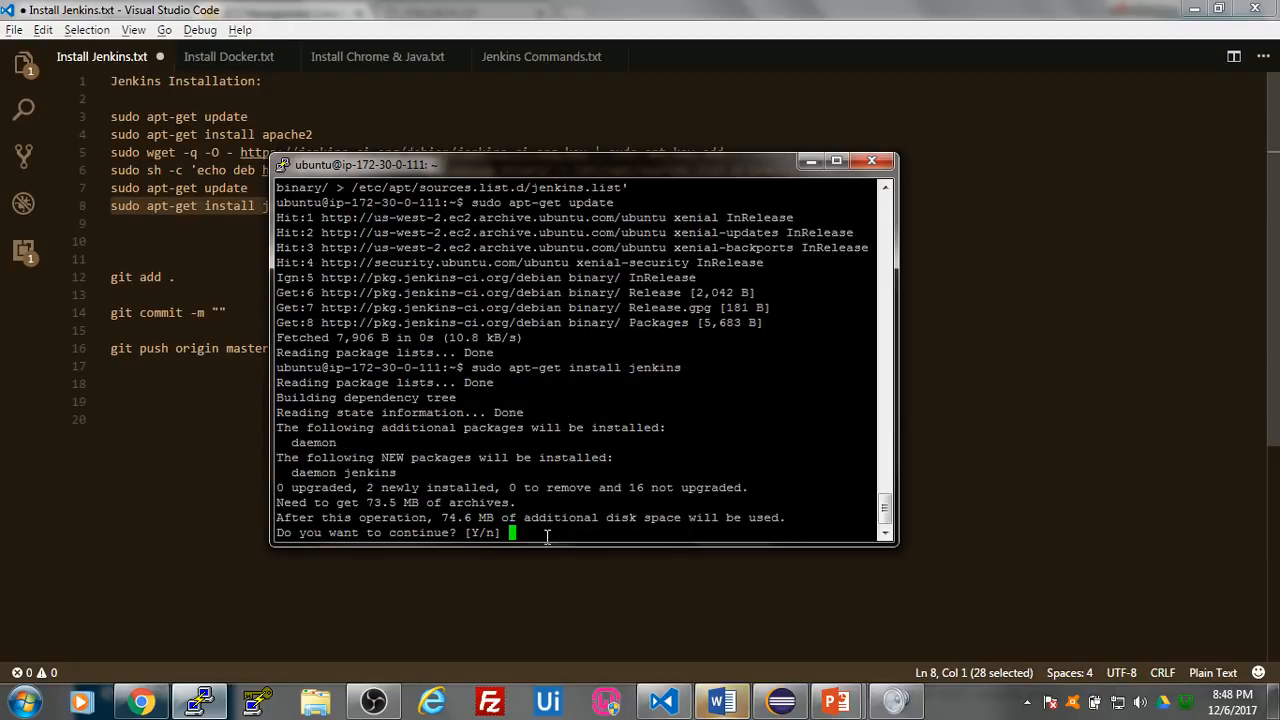
text(y)
key(Return)
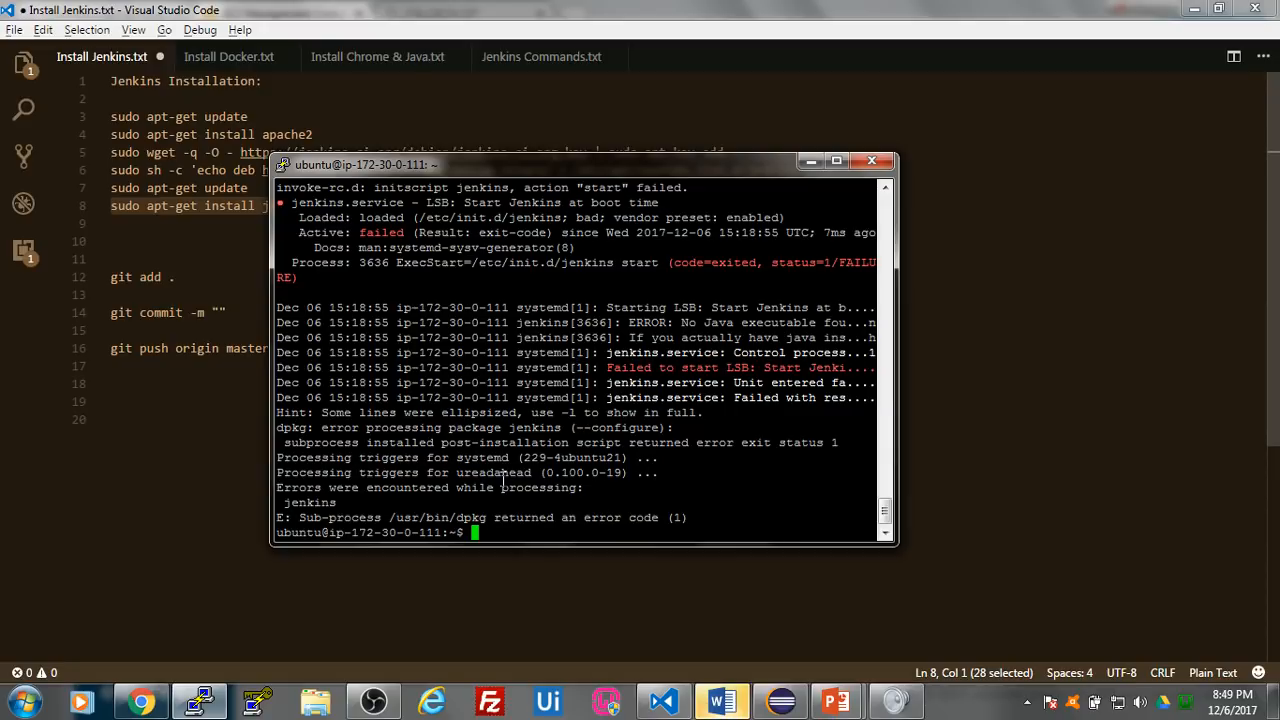
- Switch to Chrome, copy the Jenkins Master's IPv4 public IP and load 52.35.15.20 in the tab showing 174.129.74.157
click(153, 549)
click(141, 703)
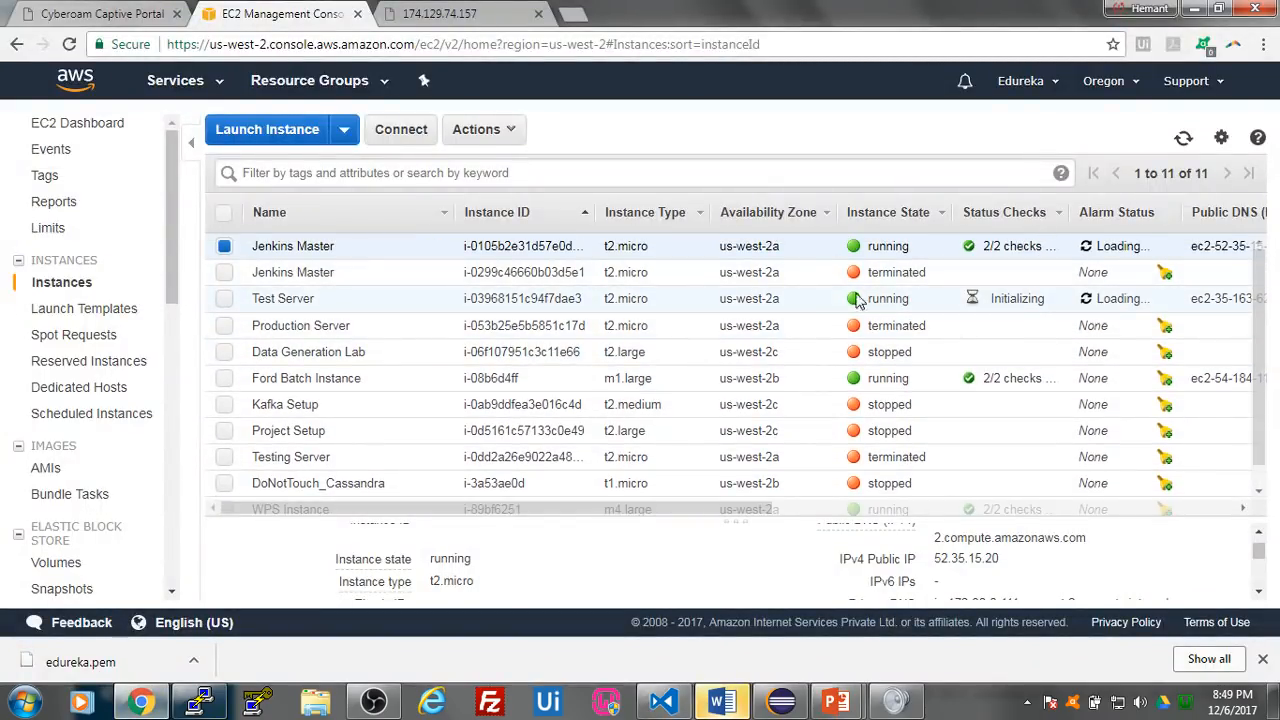
scroll(915, 575, up, 1)
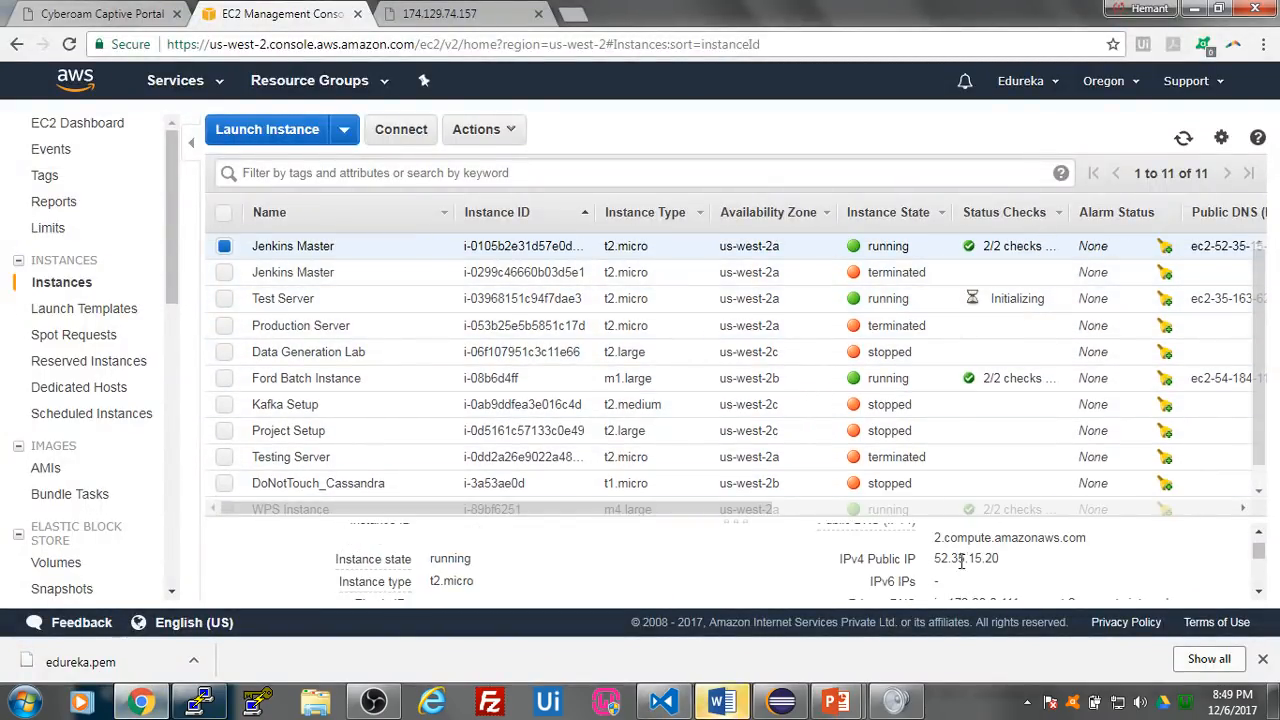
double_click(940, 560)
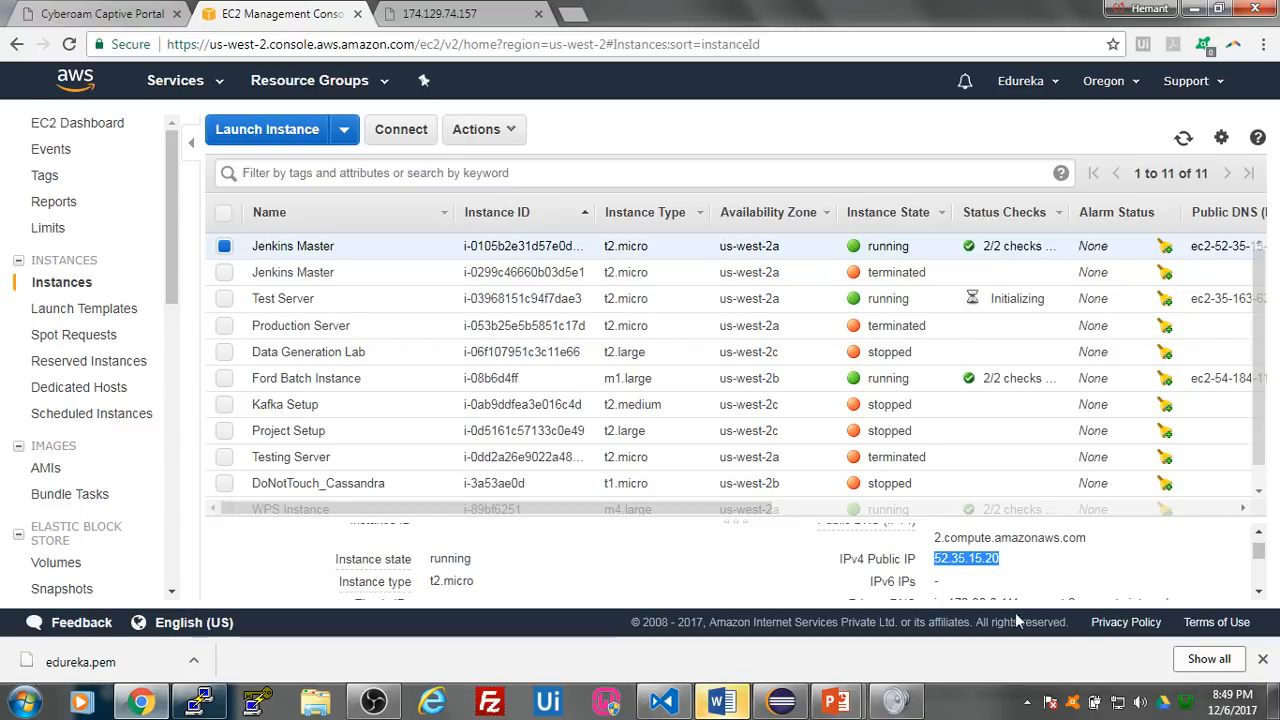
click(518, 9)
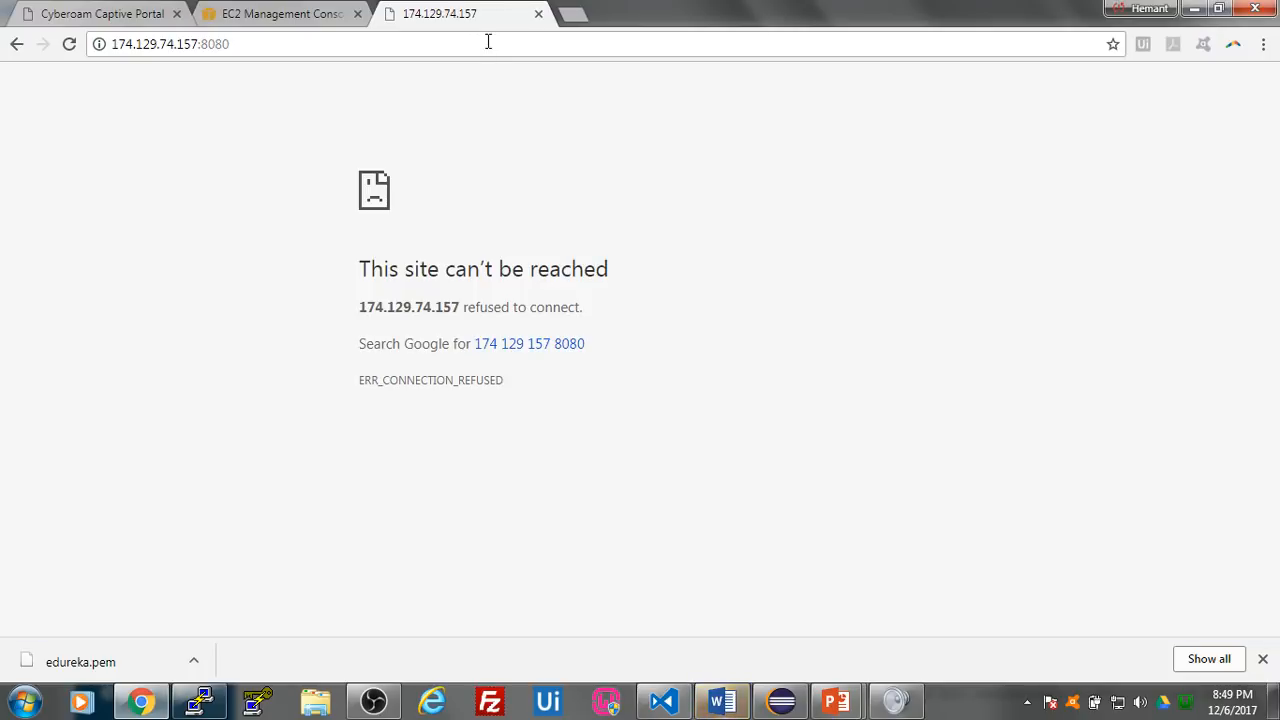
click(486, 41)
key(ctrl+v)
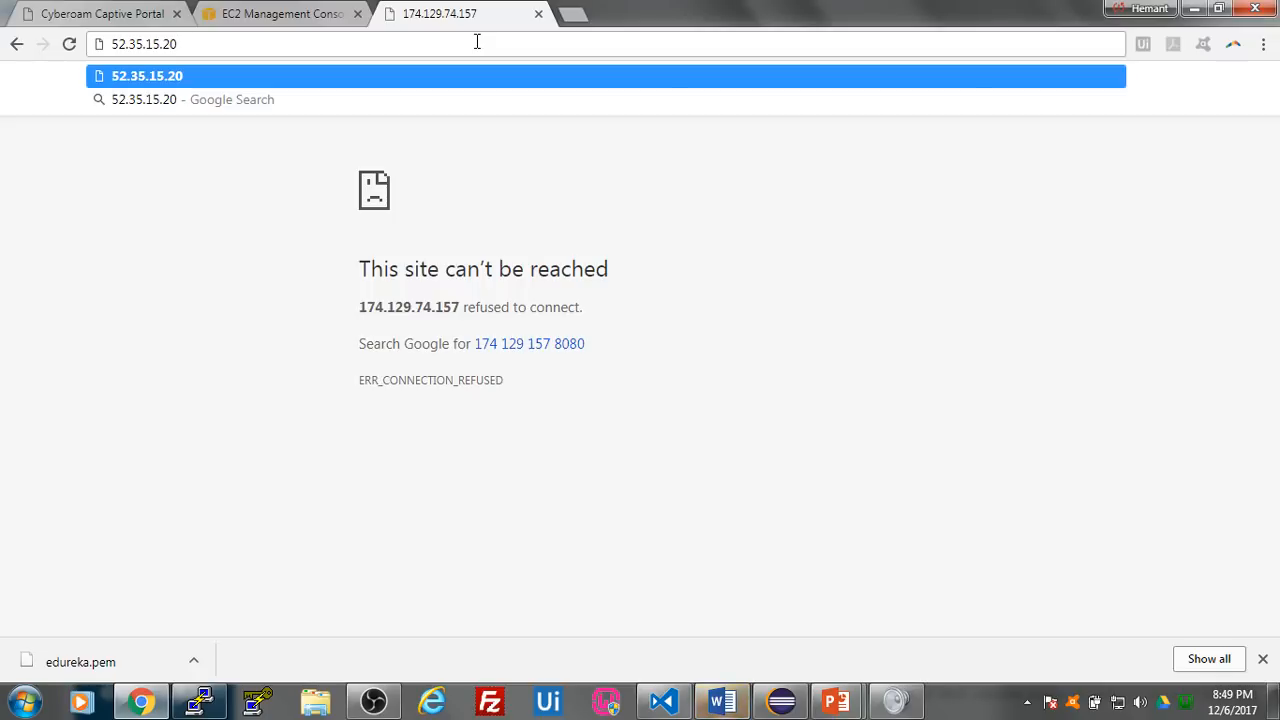
key(Return)
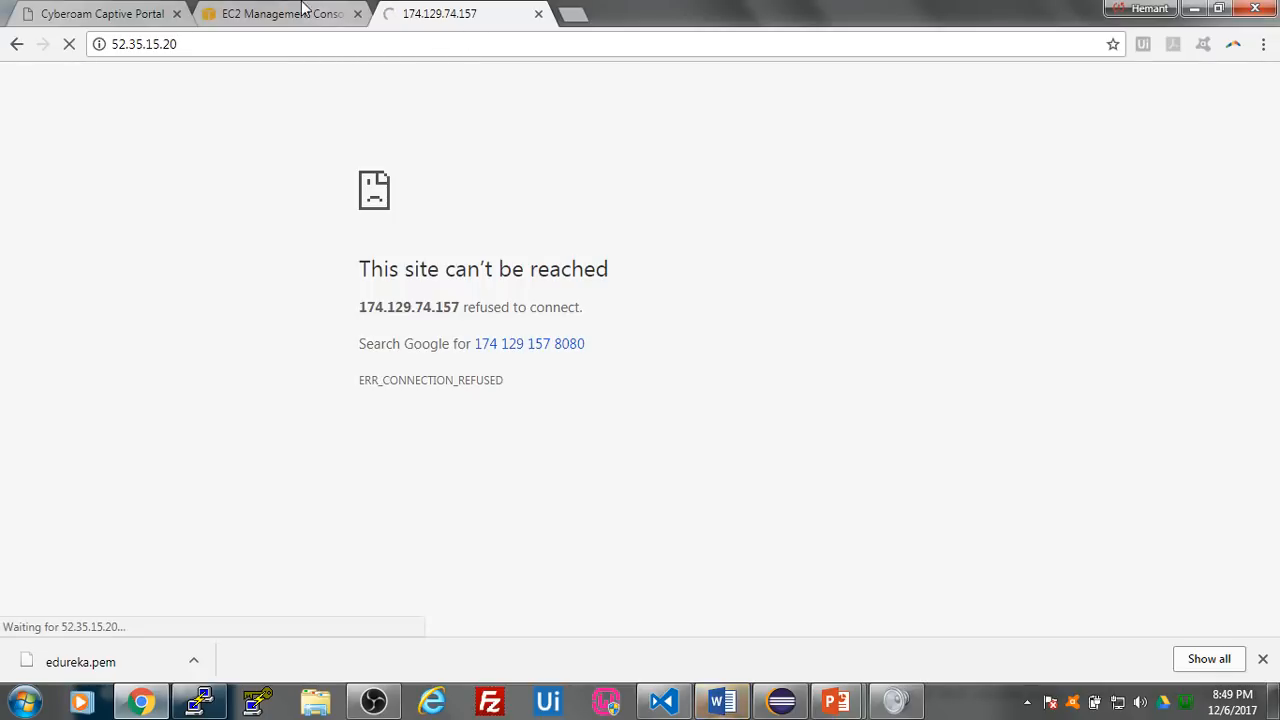
- Open the Jenkins Master's security group launch-wizard-36 from the instance description and display its inbound rules
click(300, 12)
scroll(470, 570, up, 3)
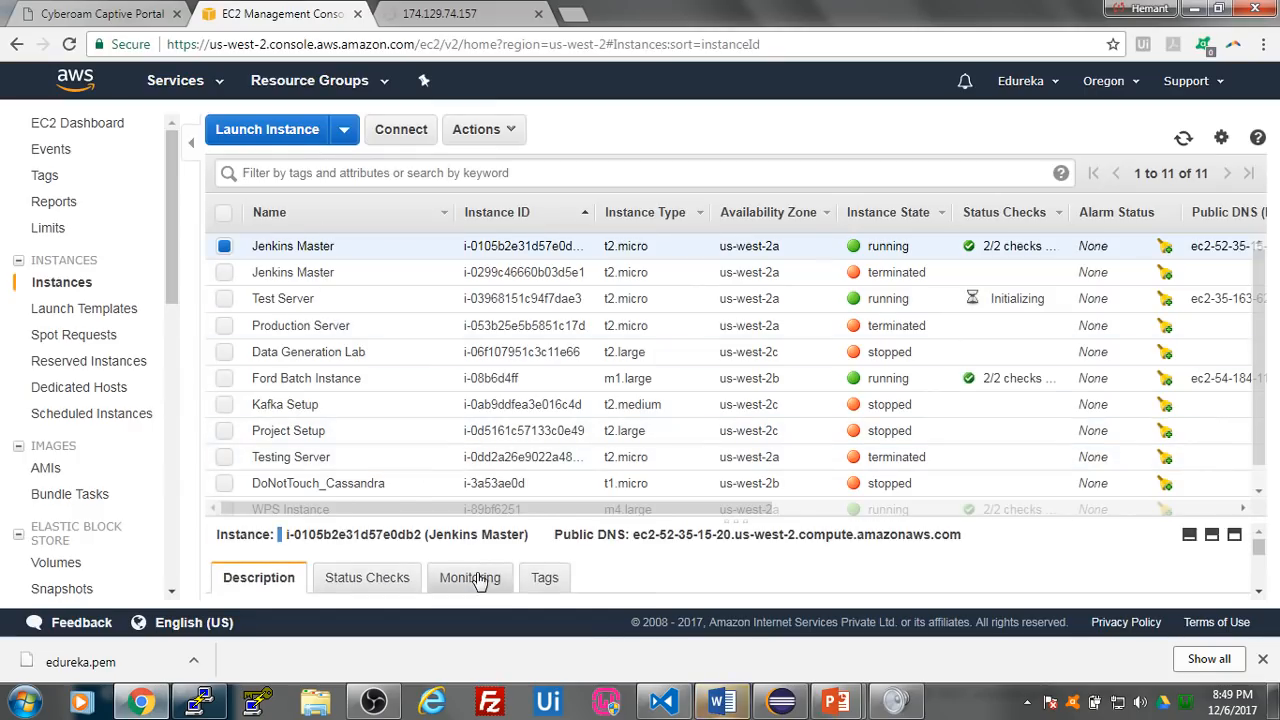
scroll(485, 572, down, 3)
scroll(510, 570, up, 3)
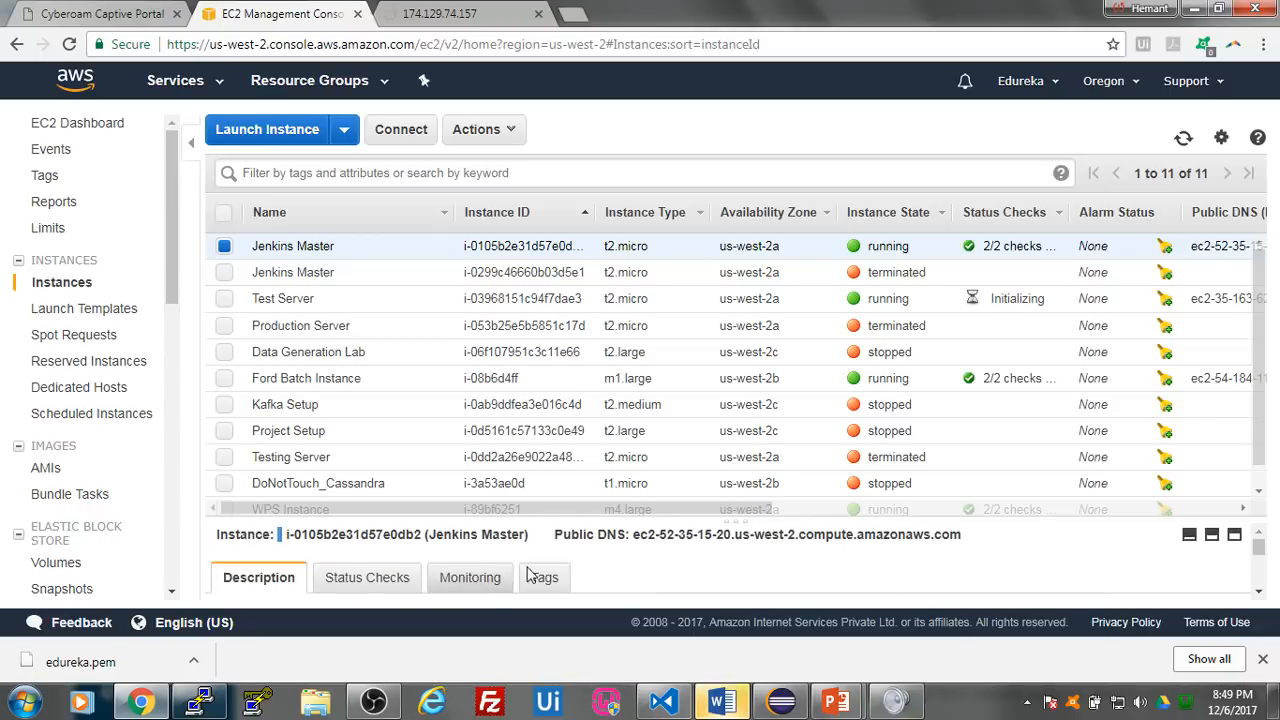
click(1259, 592)
click(1259, 592)
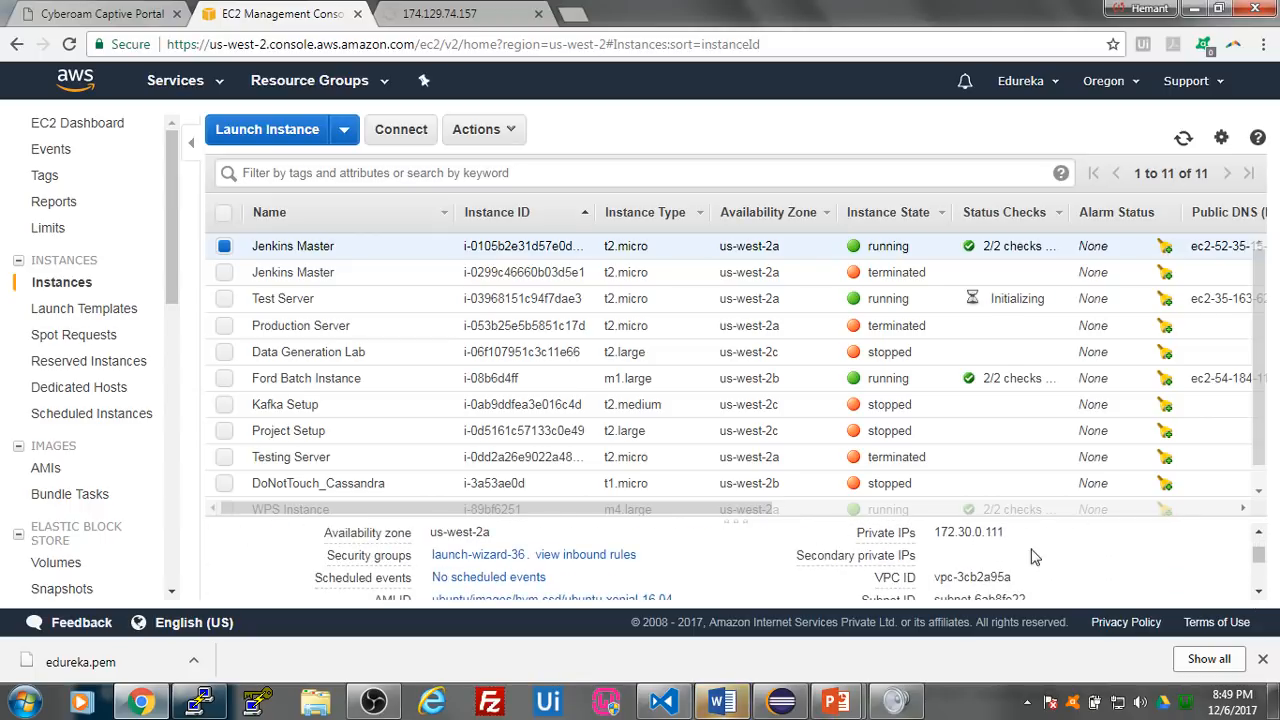
click(474, 552)
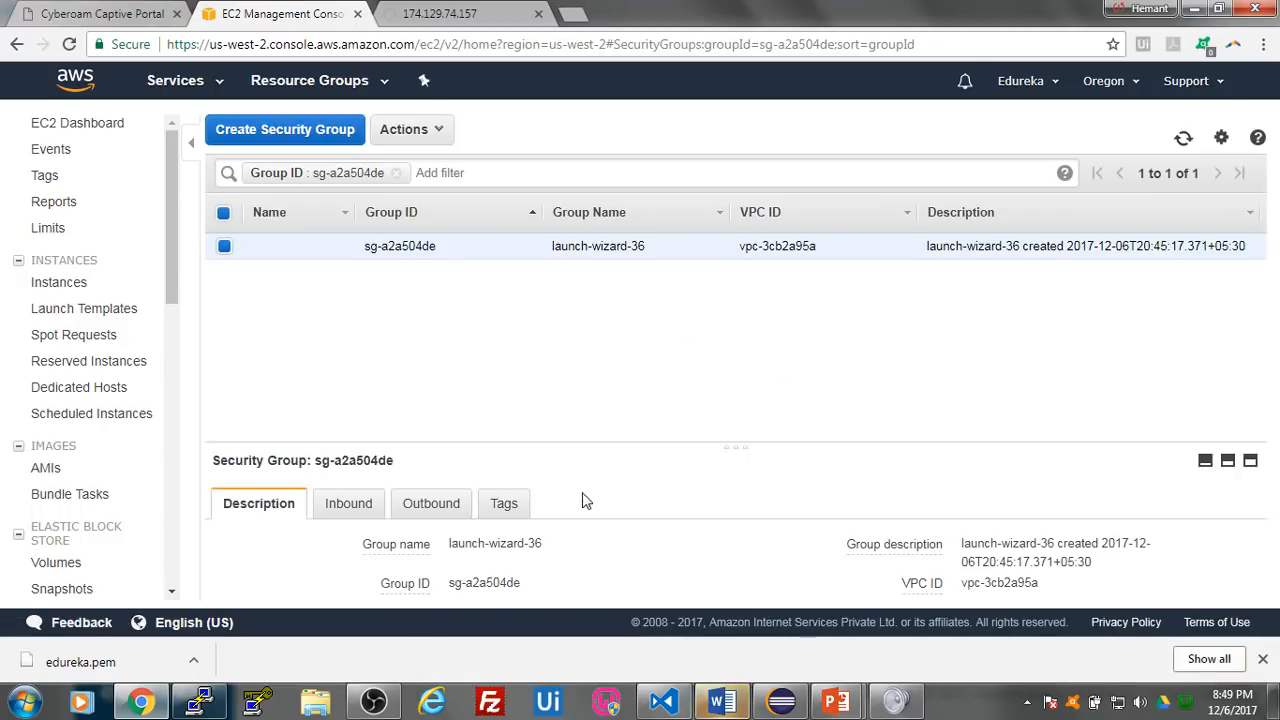
click(342, 506)
scroll(480, 546, down, 1)
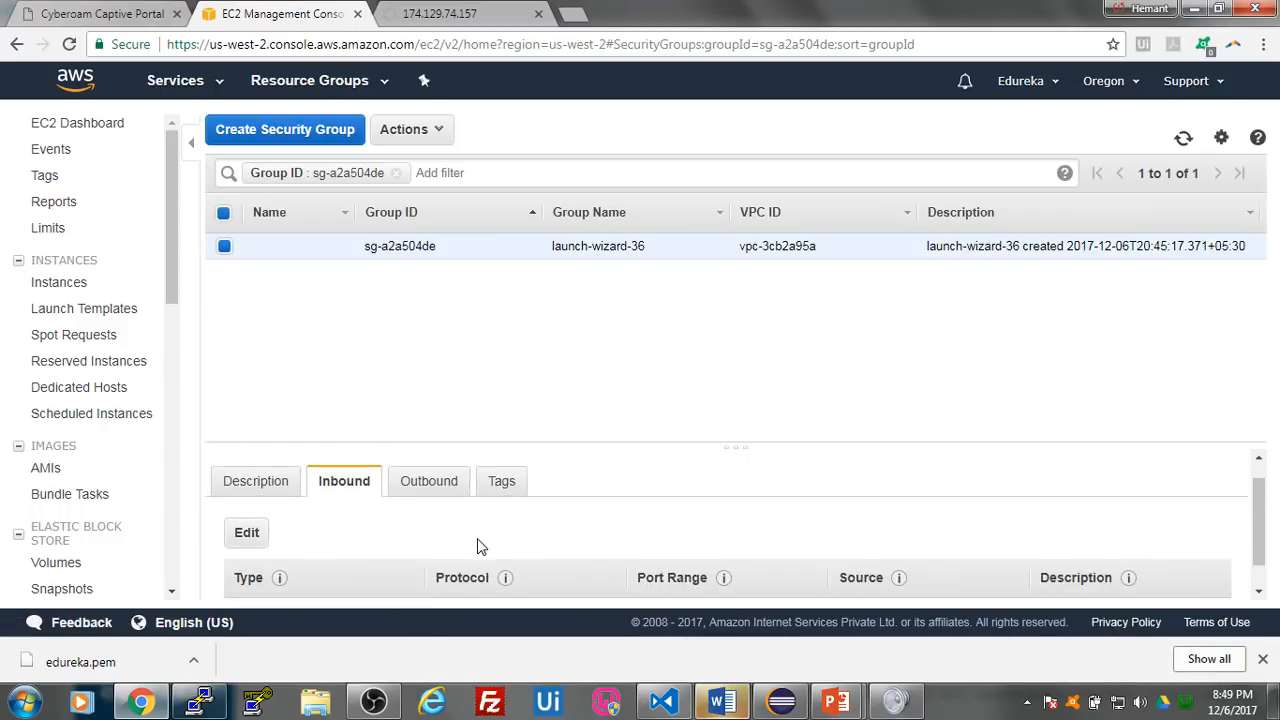
- Edit the inbound rules of launch-wizard-36, adding one rule of type HTTP and one of type All TCP
click(256, 500)
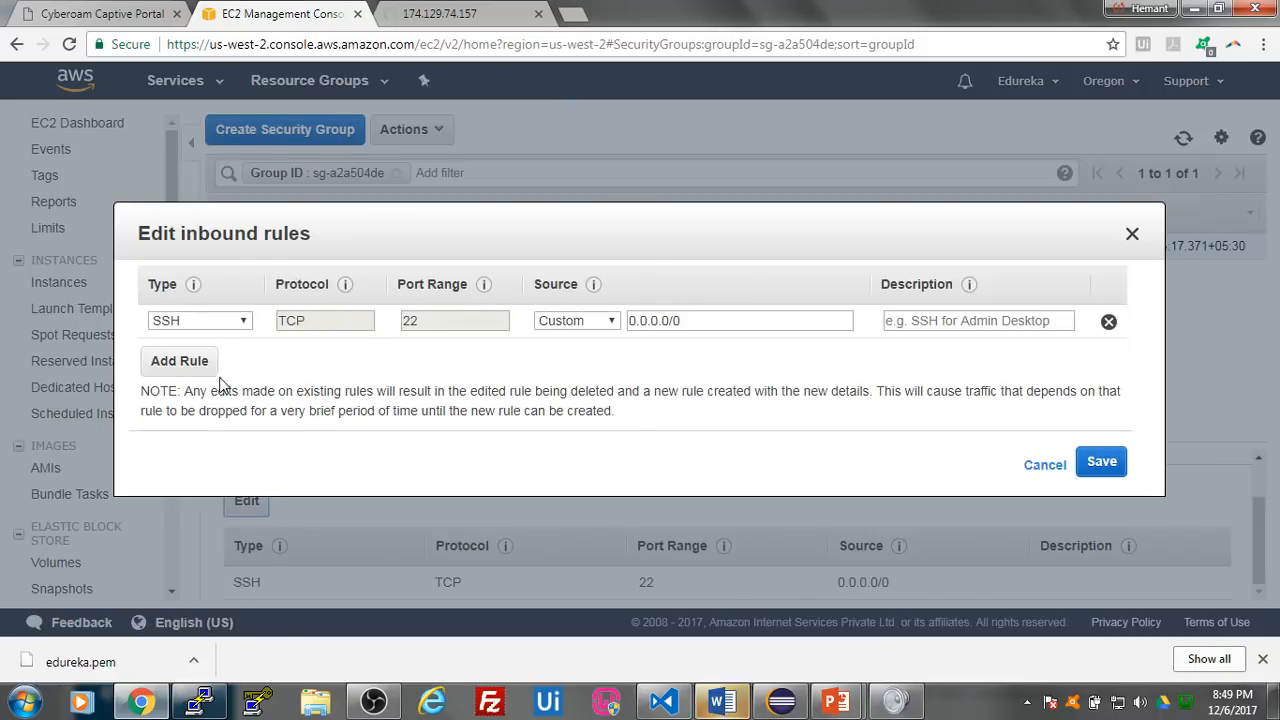
click(180, 361)
click(220, 354)
click(235, 253)
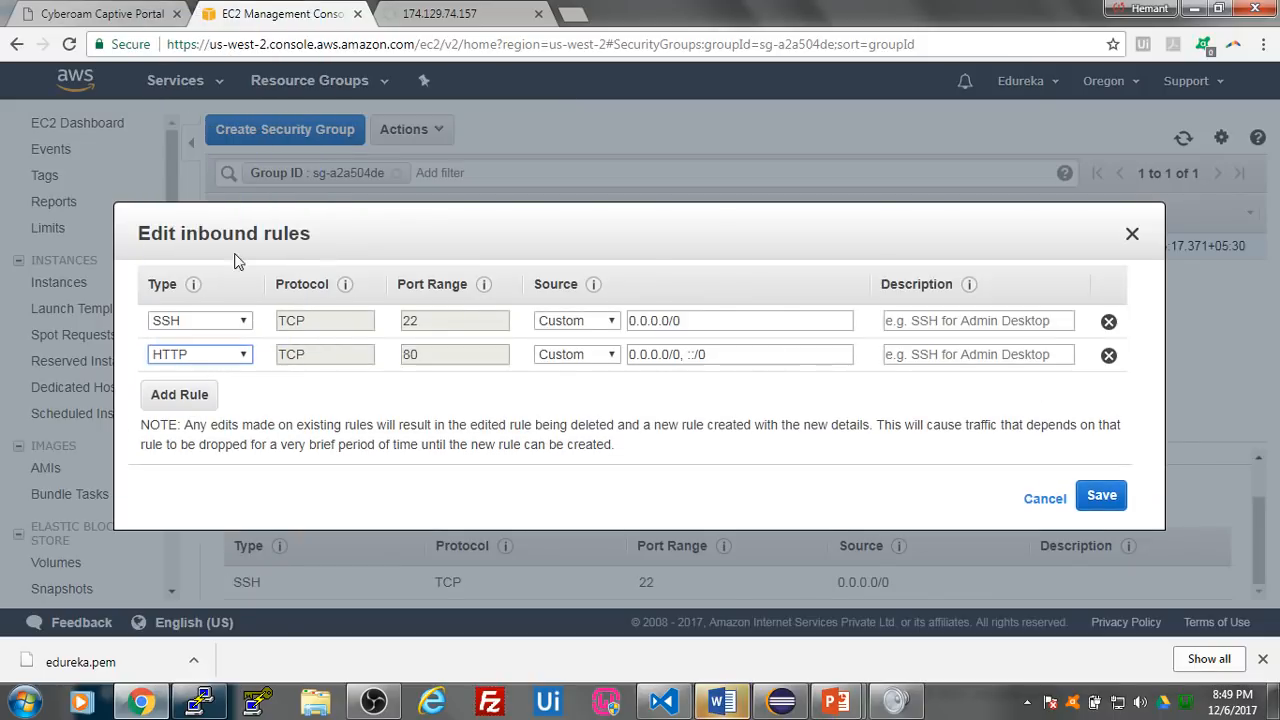
click(192, 398)
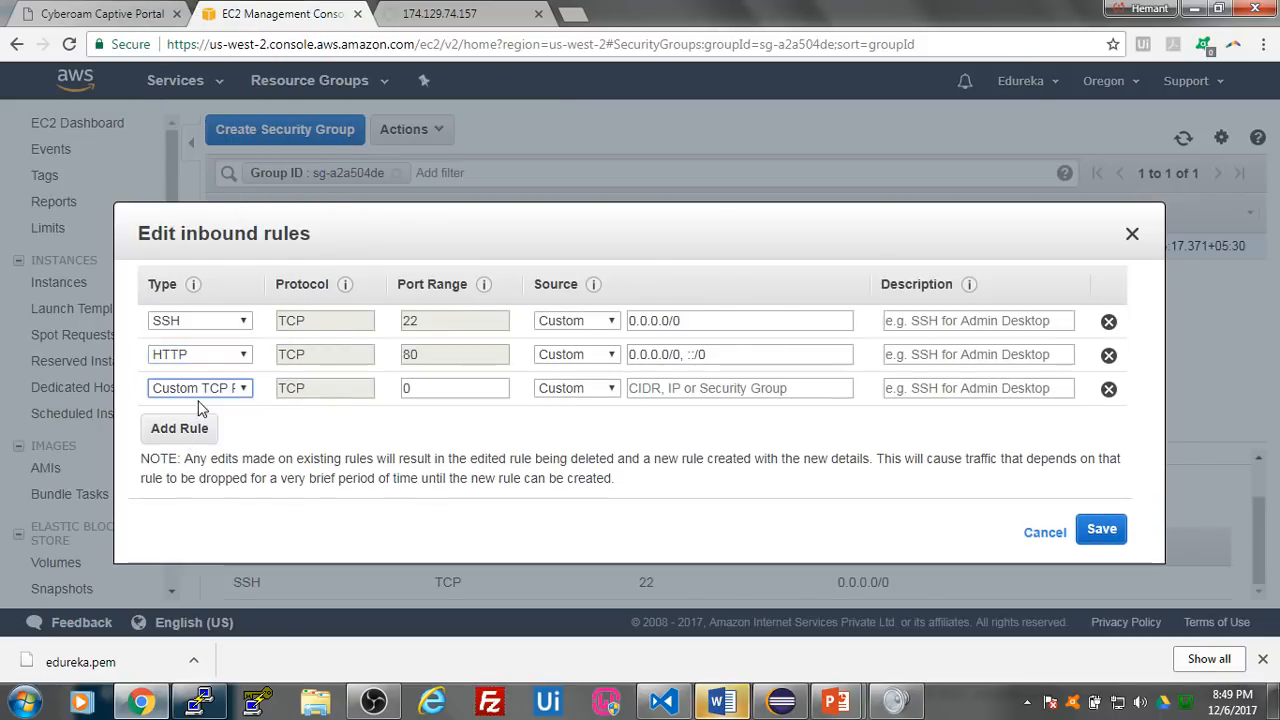
click(226, 390)
click(230, 147)
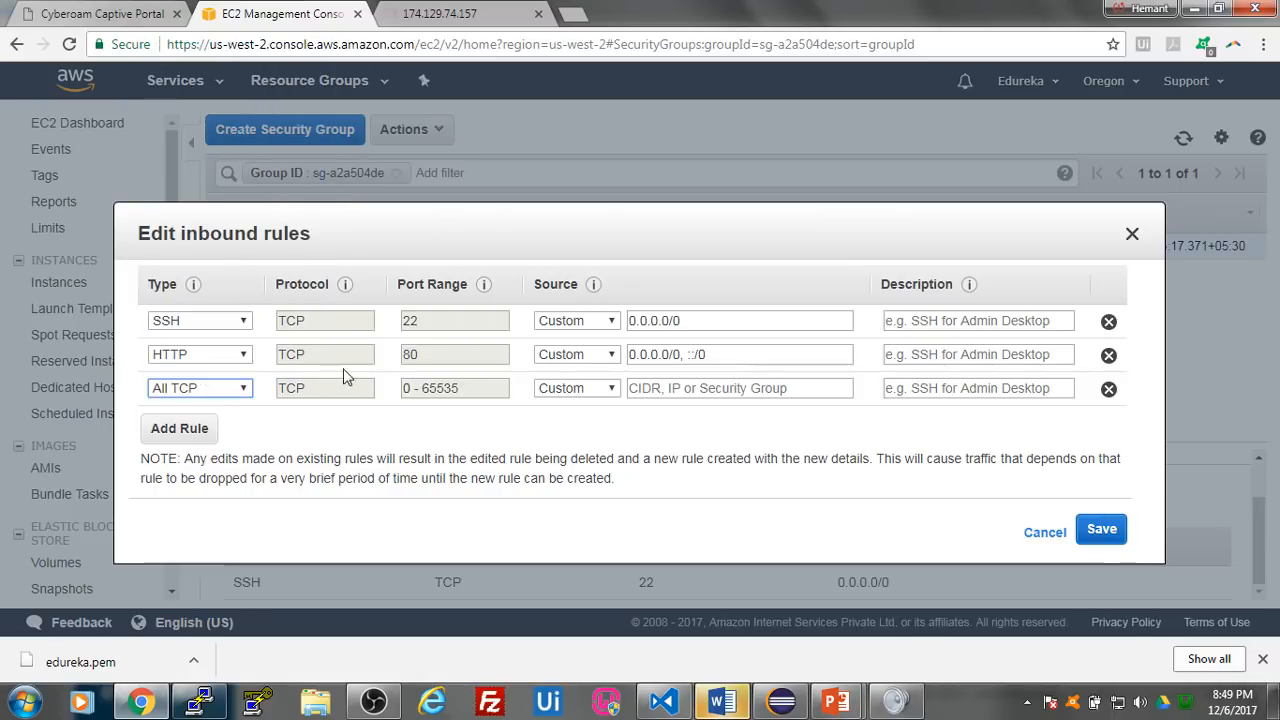
- Set the source of the HTTP and All TCP rules to Anywhere and save the inbound rules
click(580, 356)
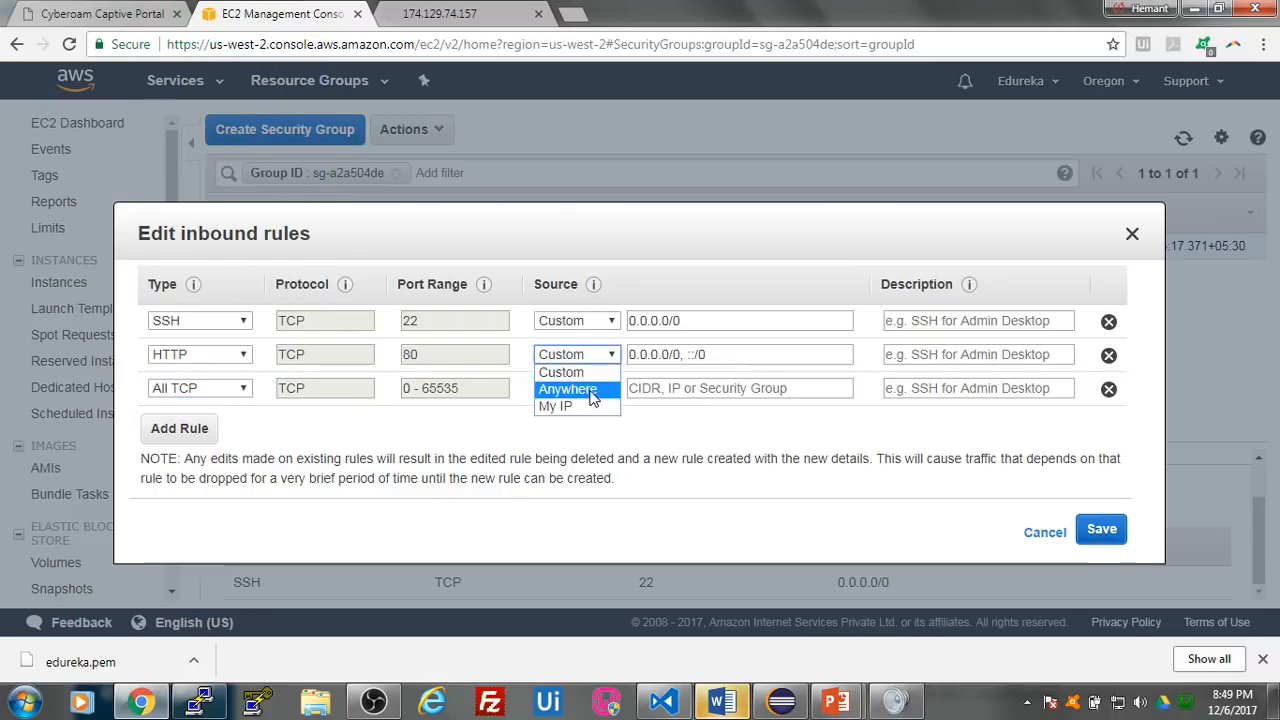
click(568, 389)
click(577, 388)
click(570, 422)
click(1087, 543)
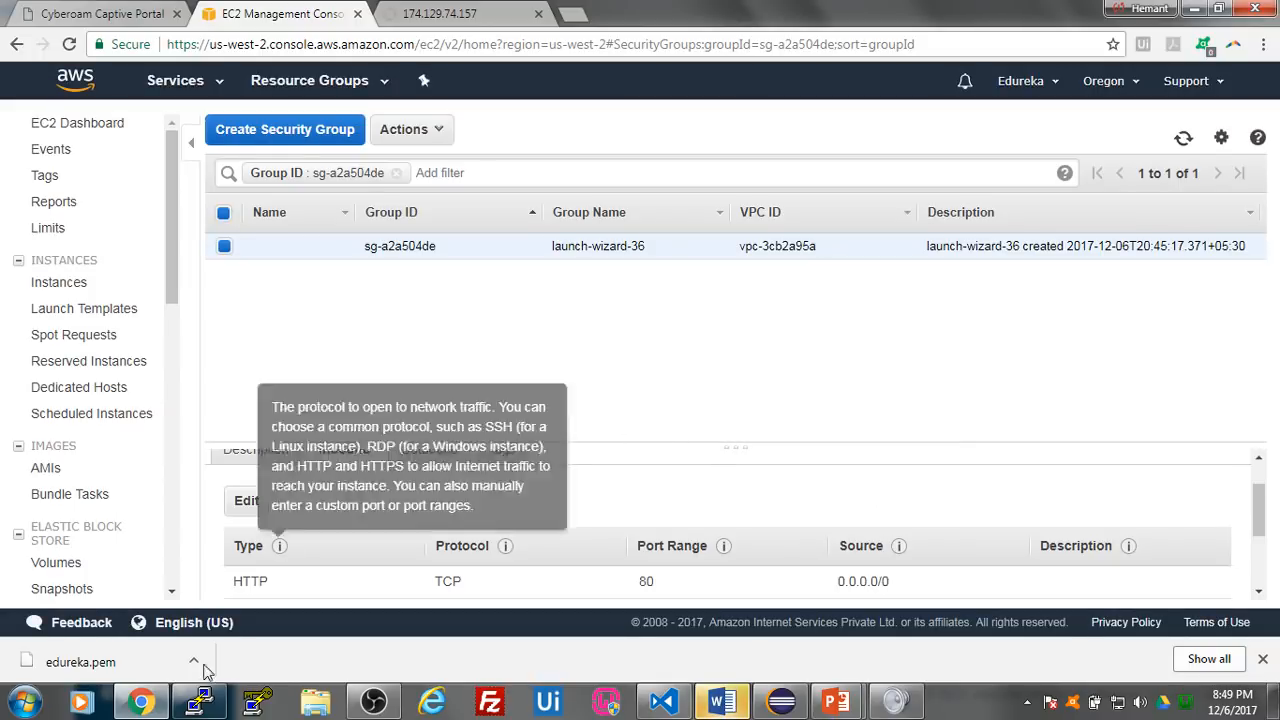
- Check the Jenkins Master's web server at 52.35.15.20, and request the same address on port 8080
click(413, 11)
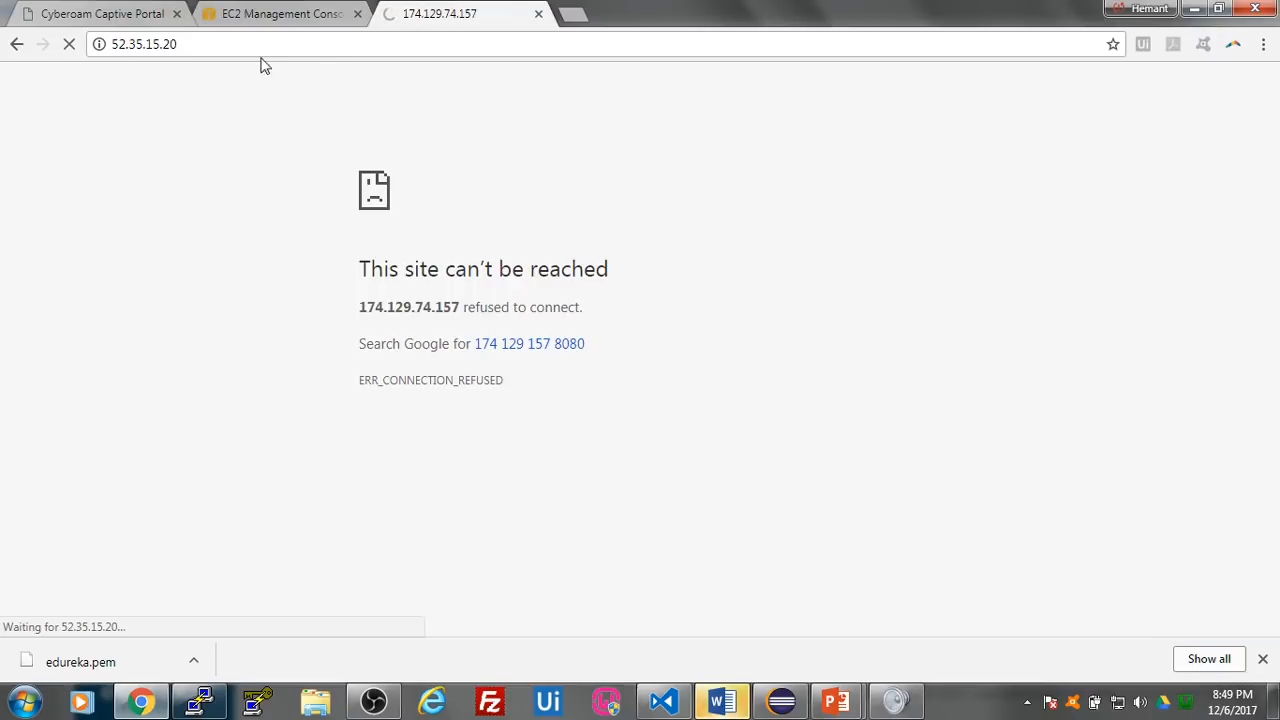
click(171, 48)
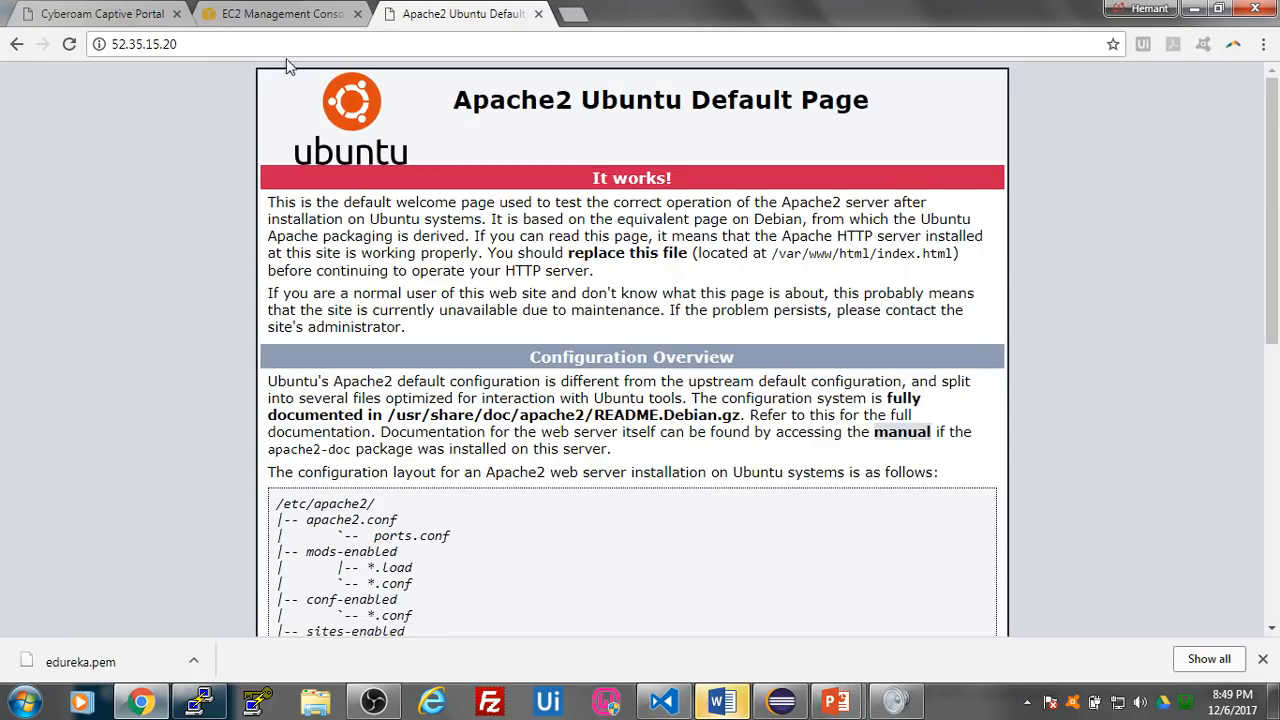
click(286, 40)
click(286, 40)
text(:)
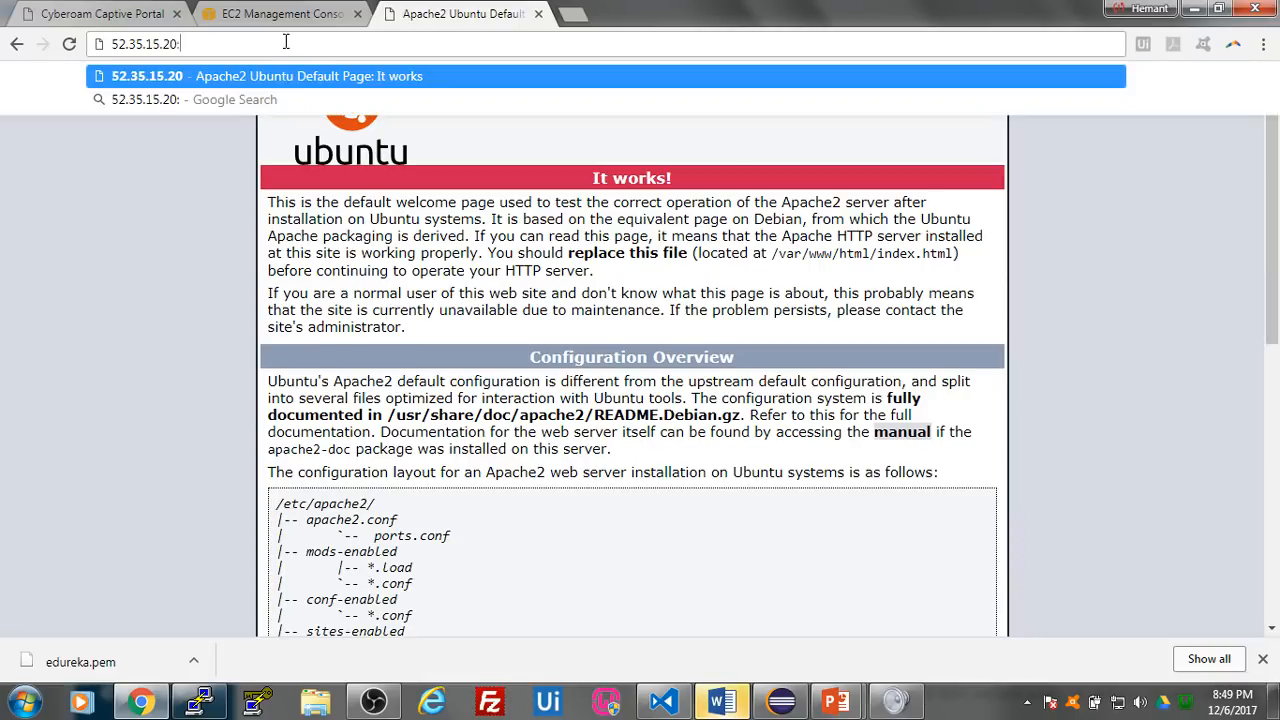
text(8080)
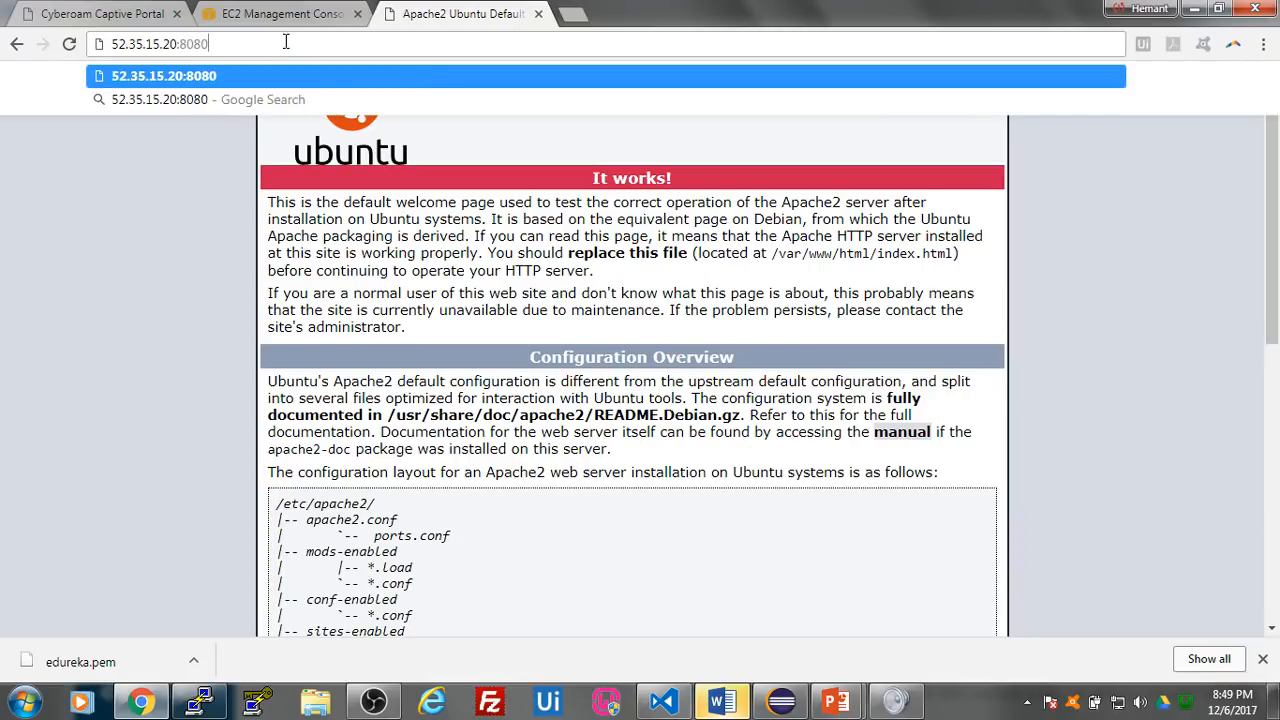
key(Return)
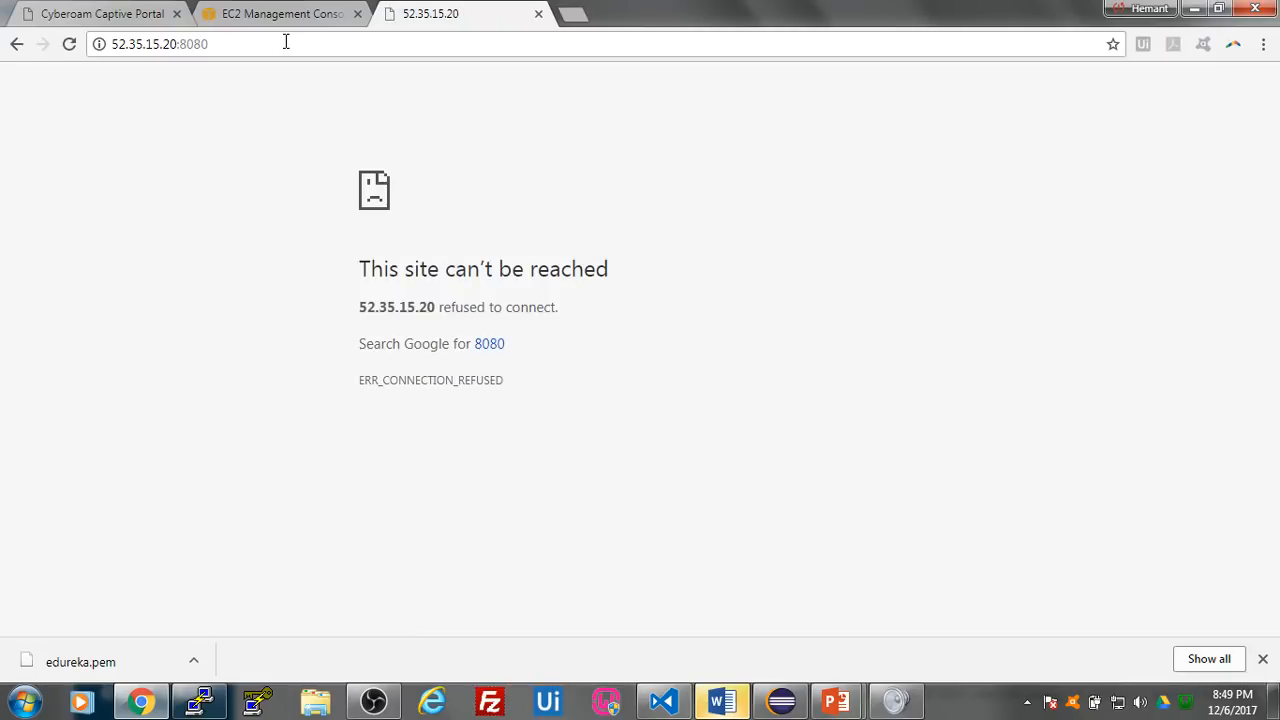
- Return to the PuTTY terminal, review the installation output and rerun the sudo sh -c command that writes the Jenkins repository to jenkins.list
click(199, 701)
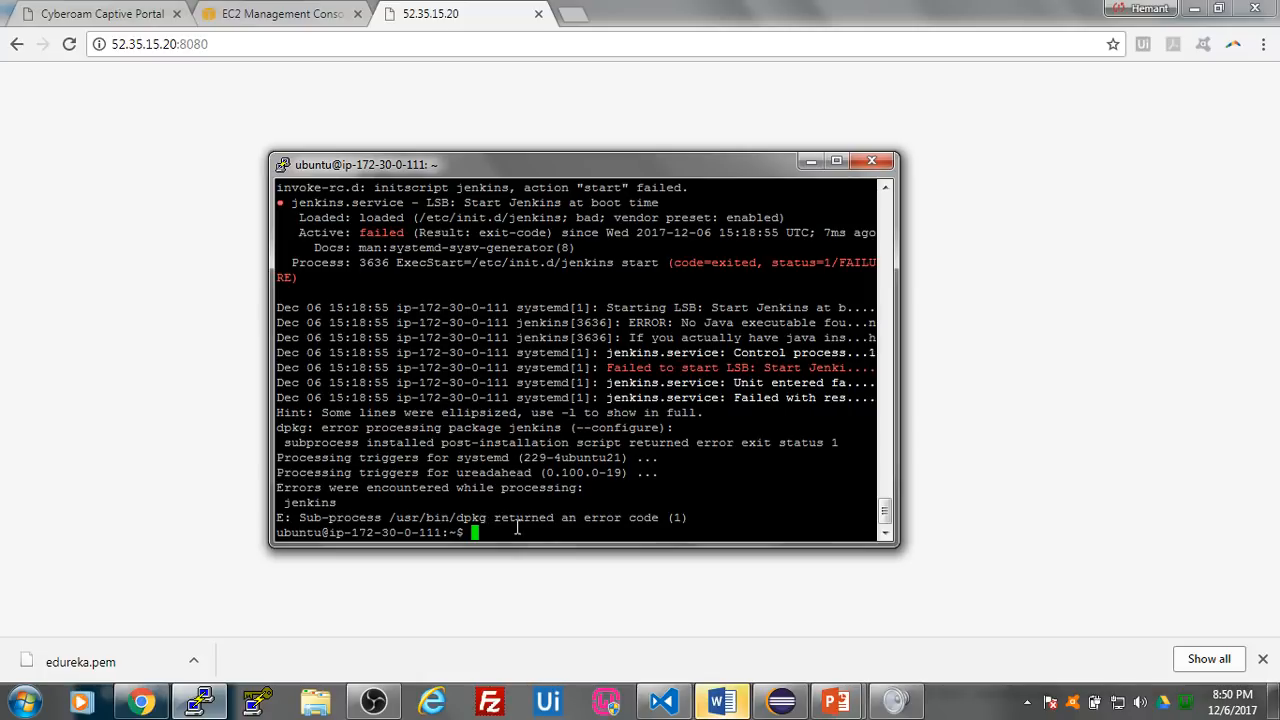
scroll(566, 510, up, 8)
scroll(494, 470, down, 4)
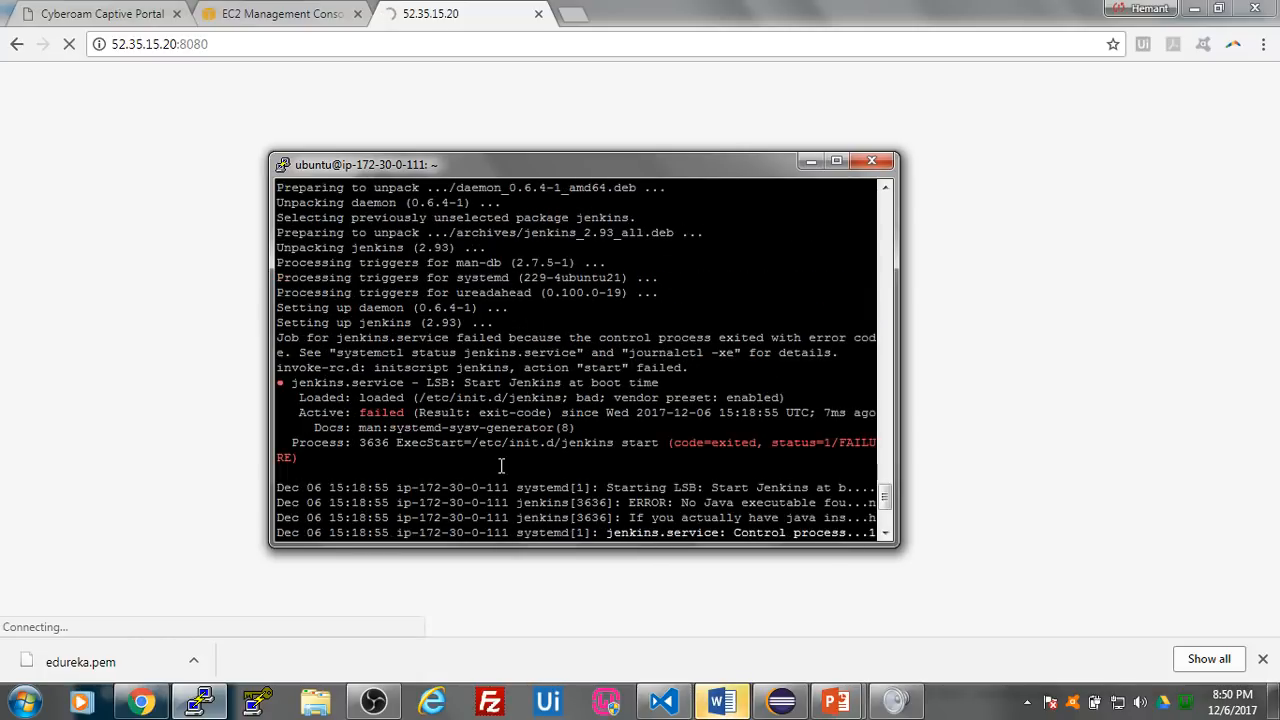
scroll(485, 470, down, 4)
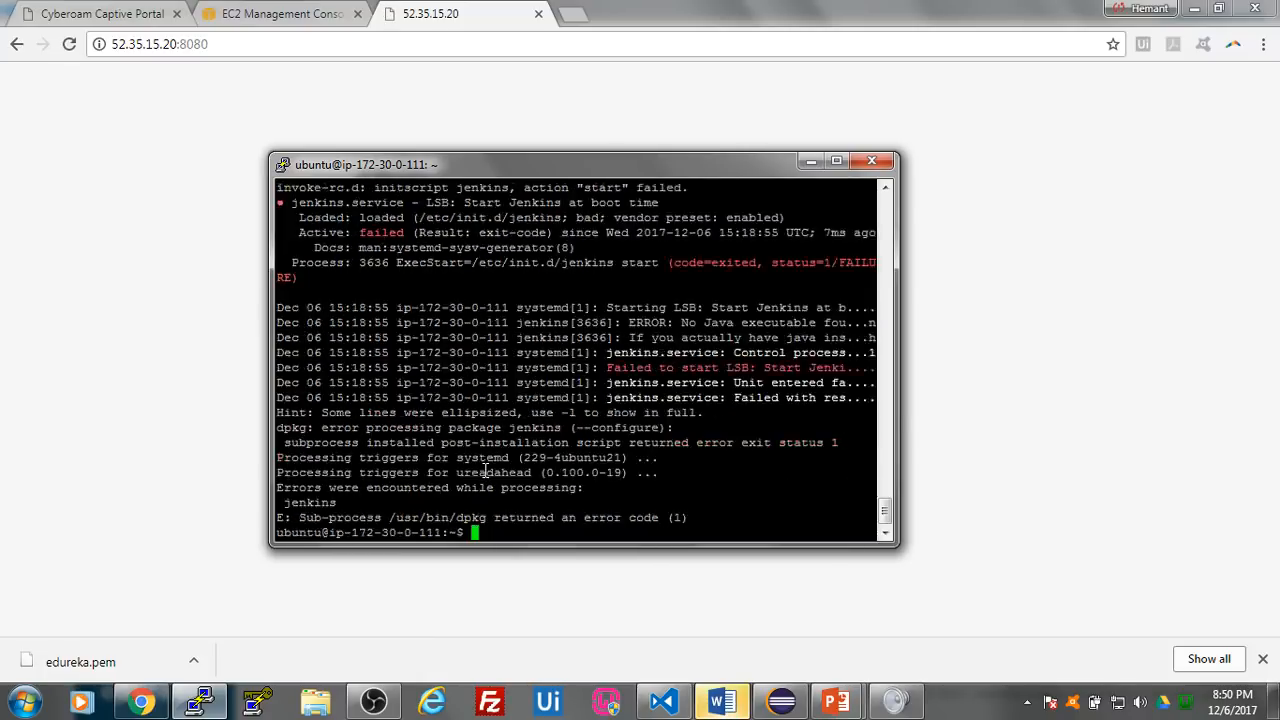
key(Up)
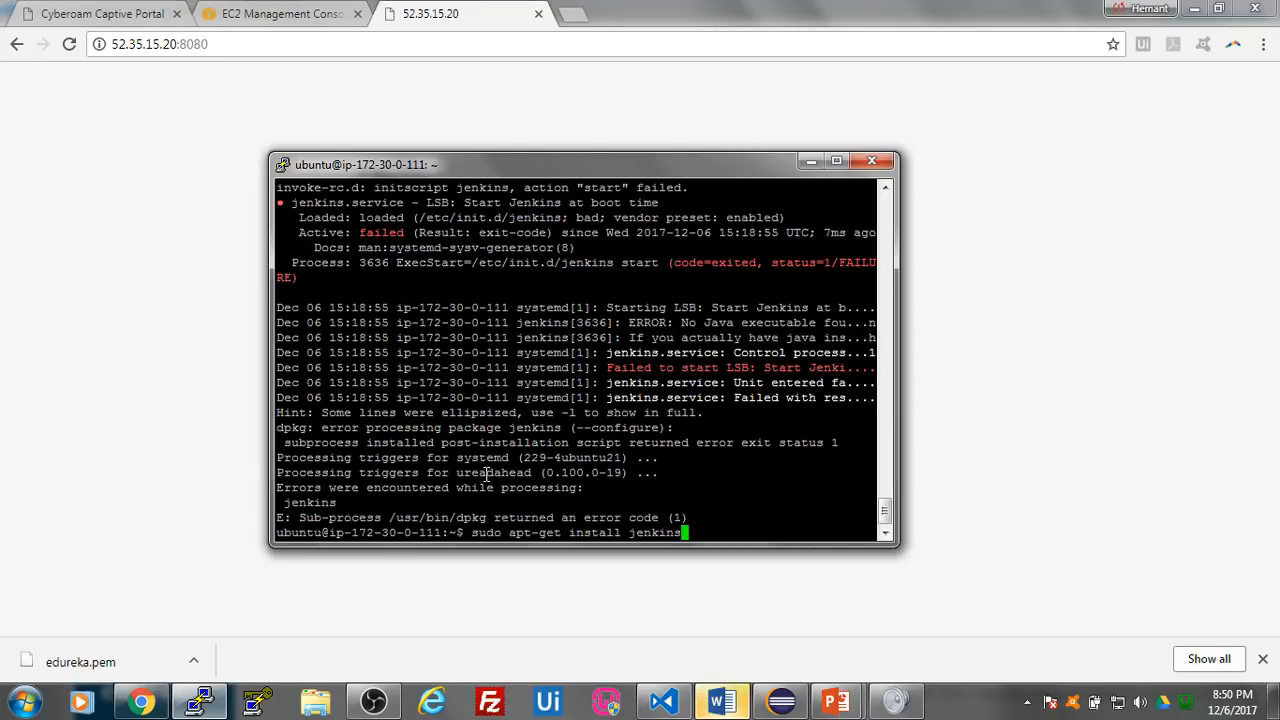
key(Up)
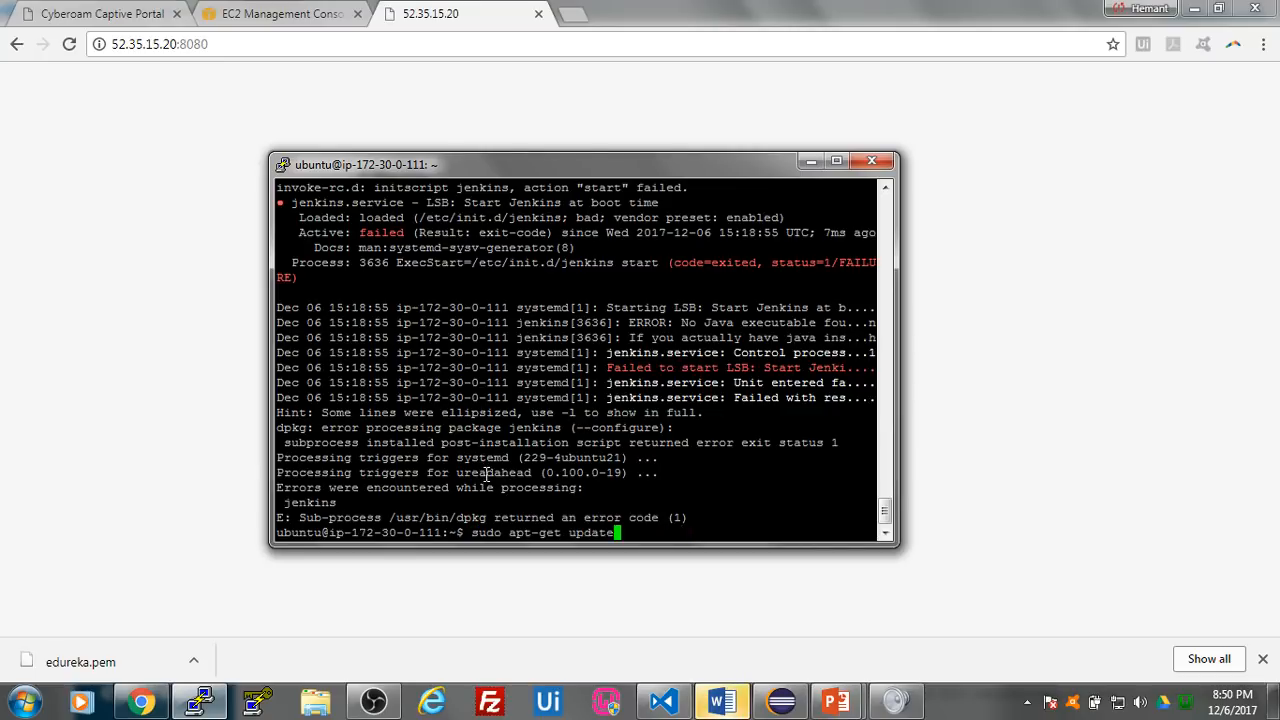
key(Up)
key(Return)
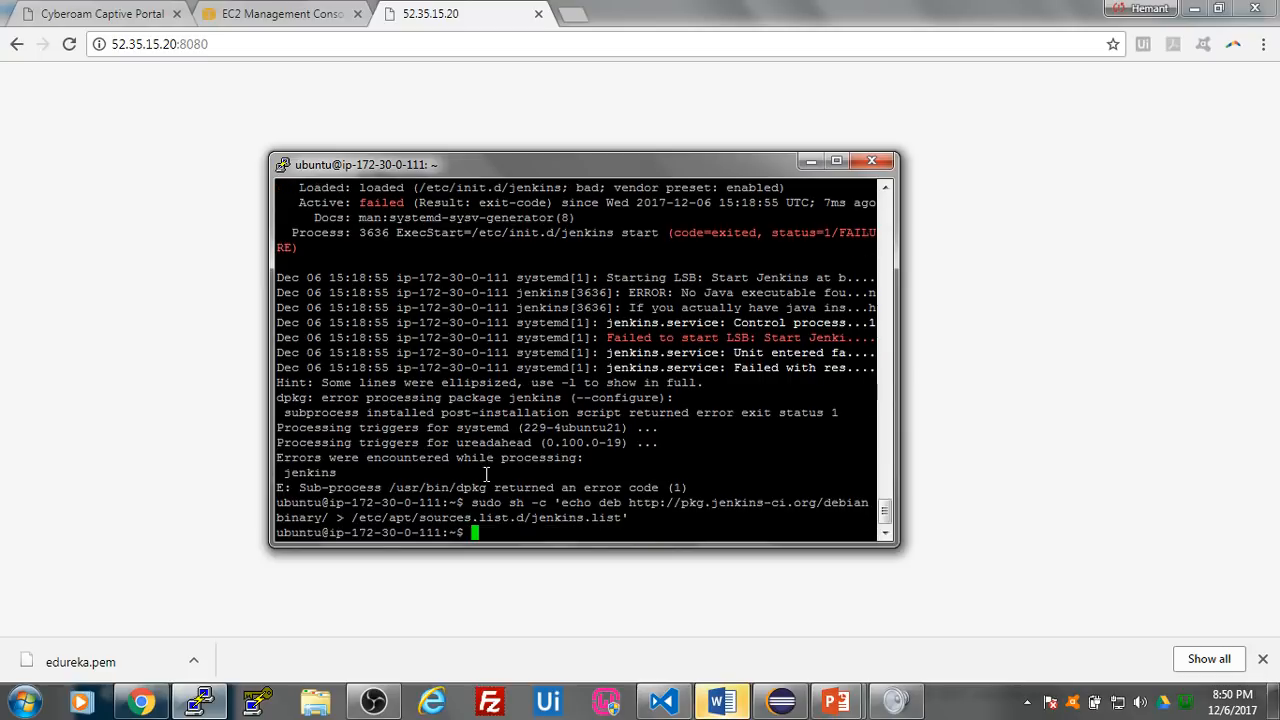
- Rerun sudo apt-get install jenkins in the terminal and agree to continue with y
key(Up)
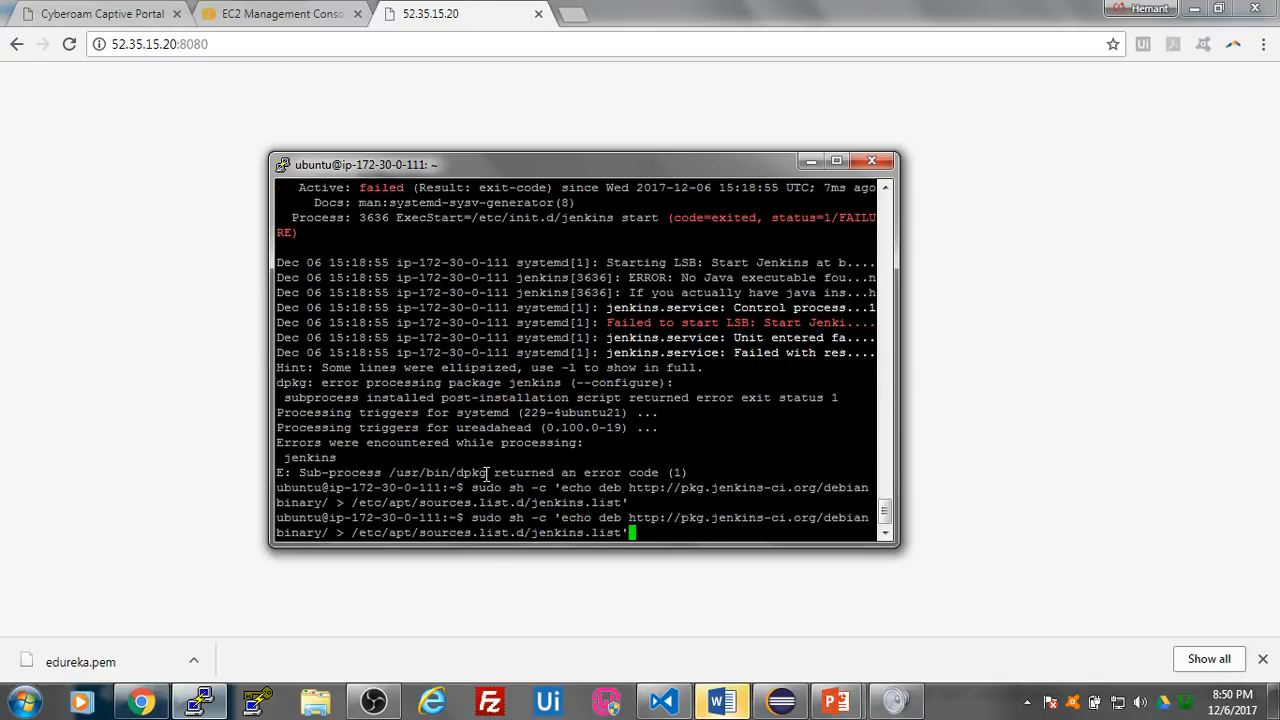
key(Up)
key(Up)
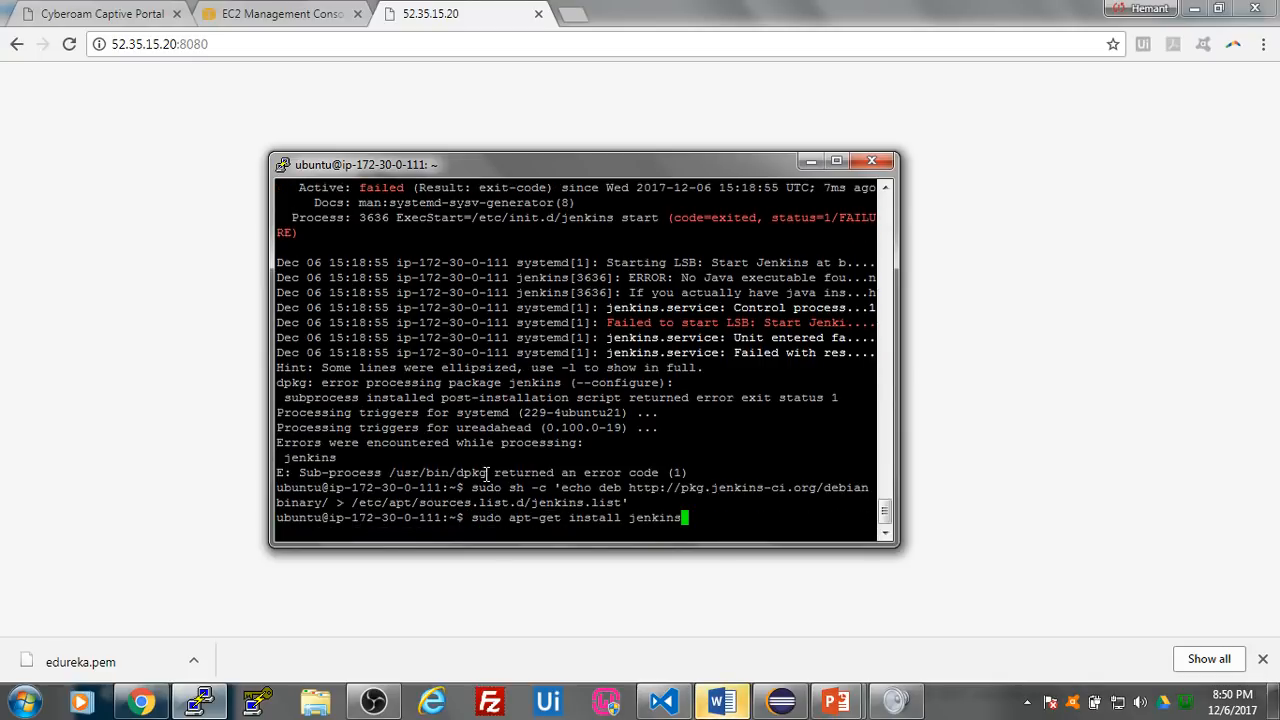
key(Return)
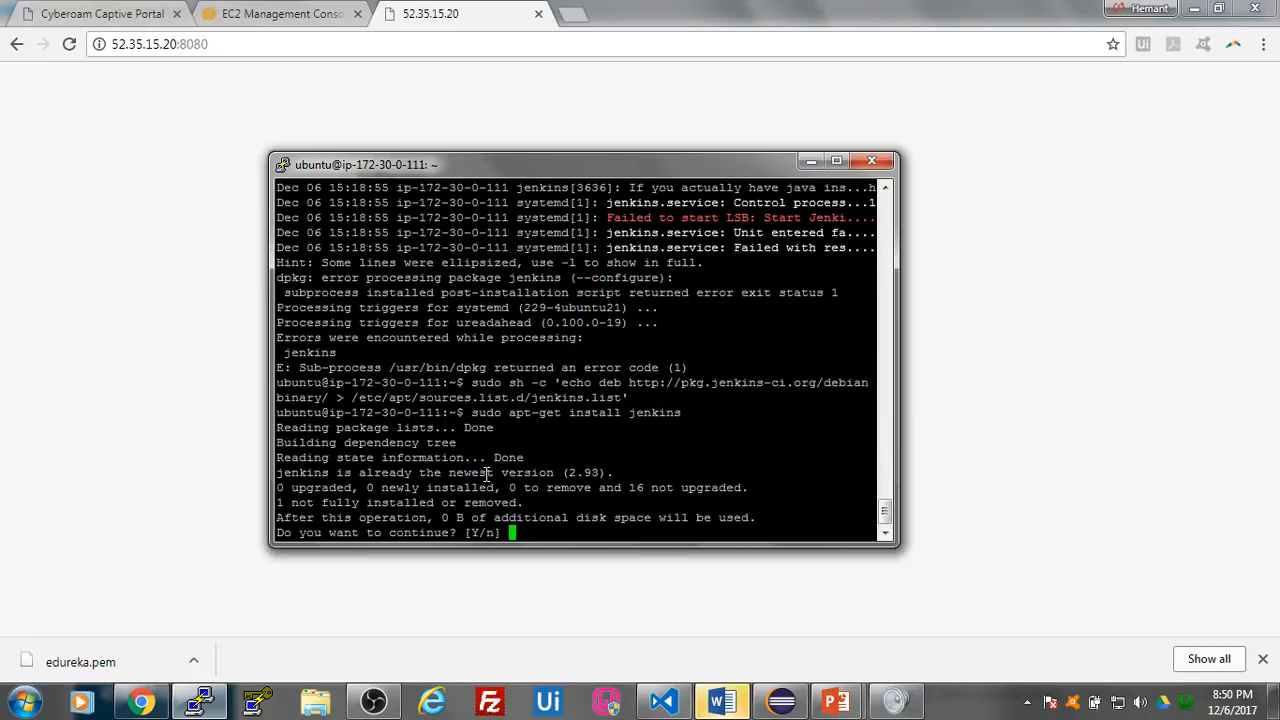
text(y)
key(Return)
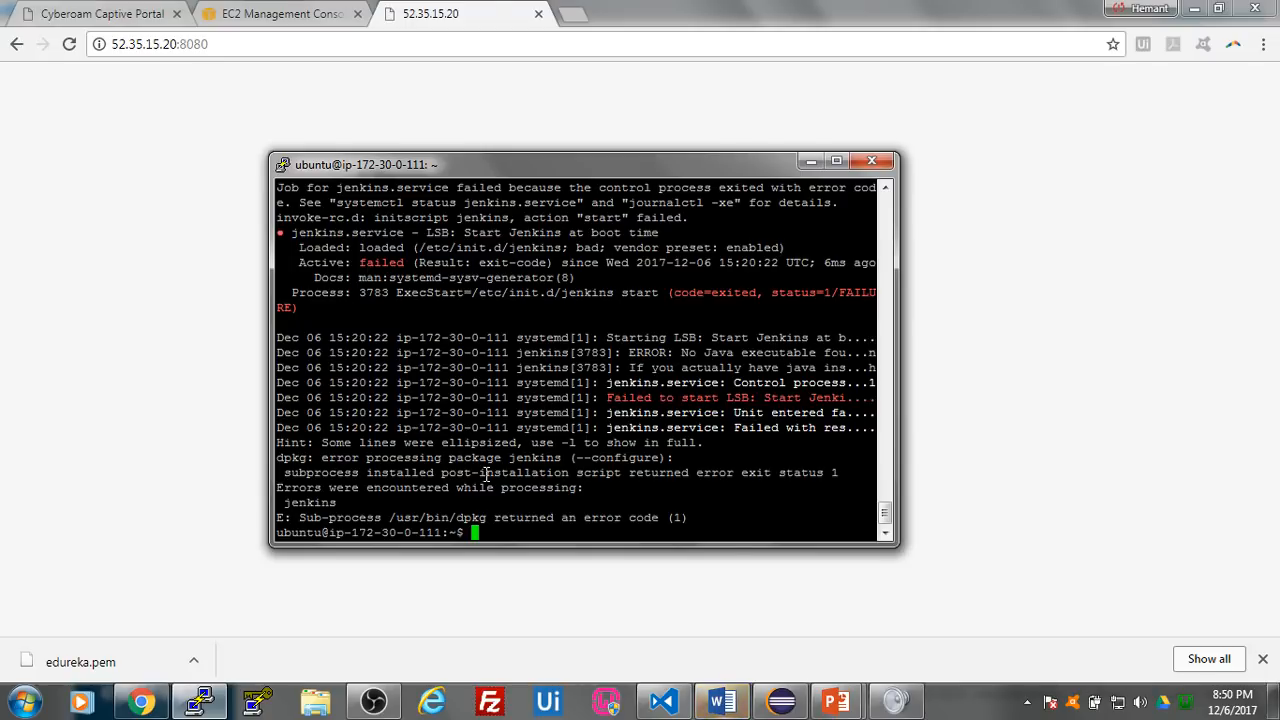
click(378, 703)
click(91, 552)
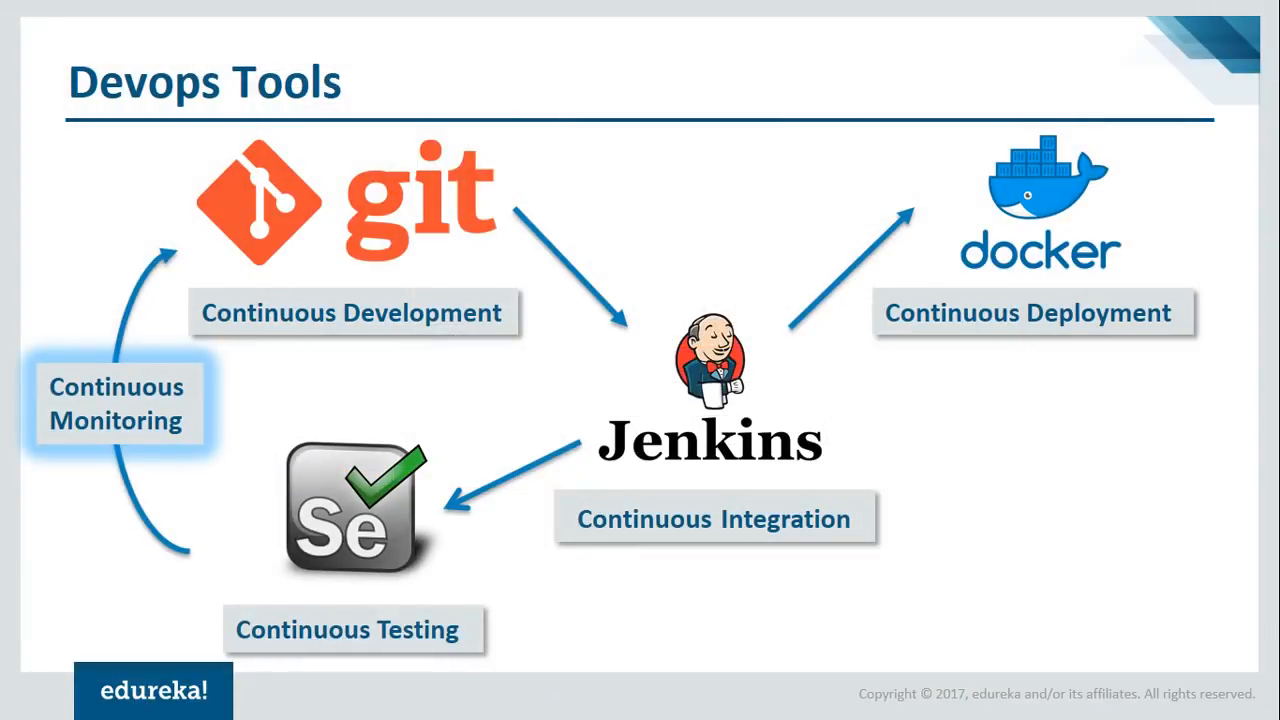
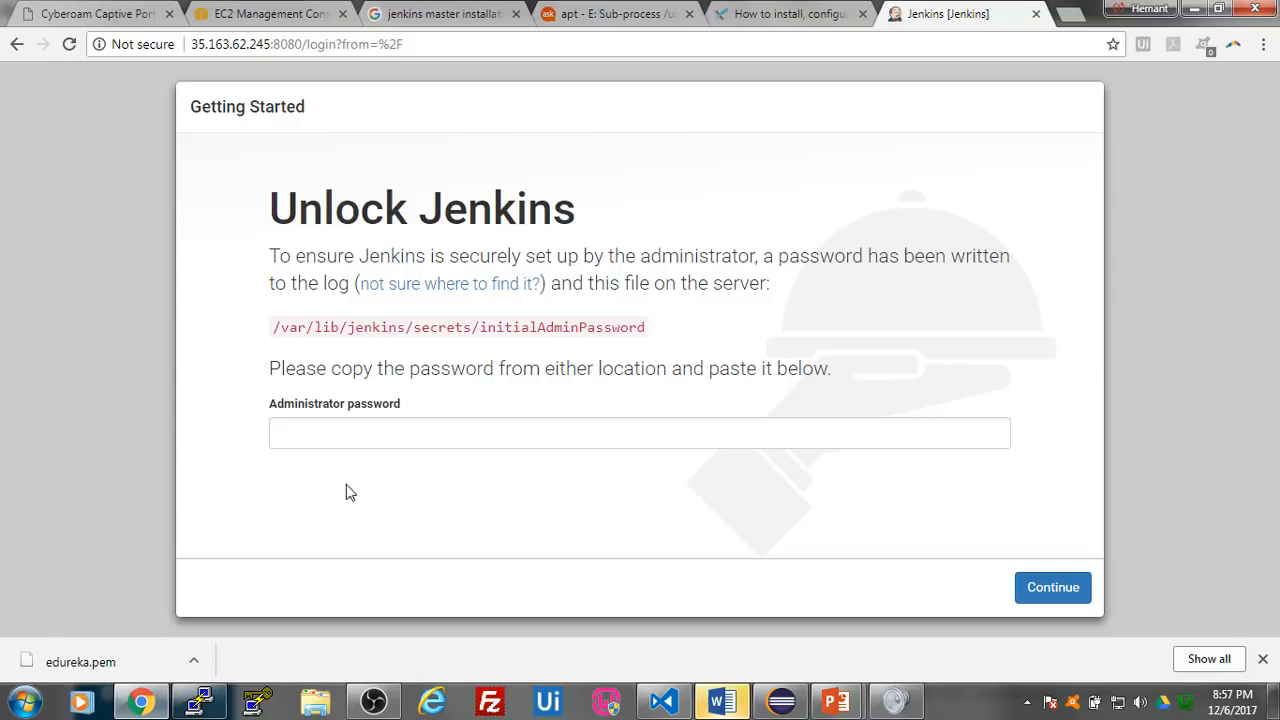
- Switch to the PuTTY terminal, review the Jenkins installation output and return to the Unlock Jenkins page
click(199, 701)
drag(510, 132, 798, 128)
scroll(738, 262, up, 12)
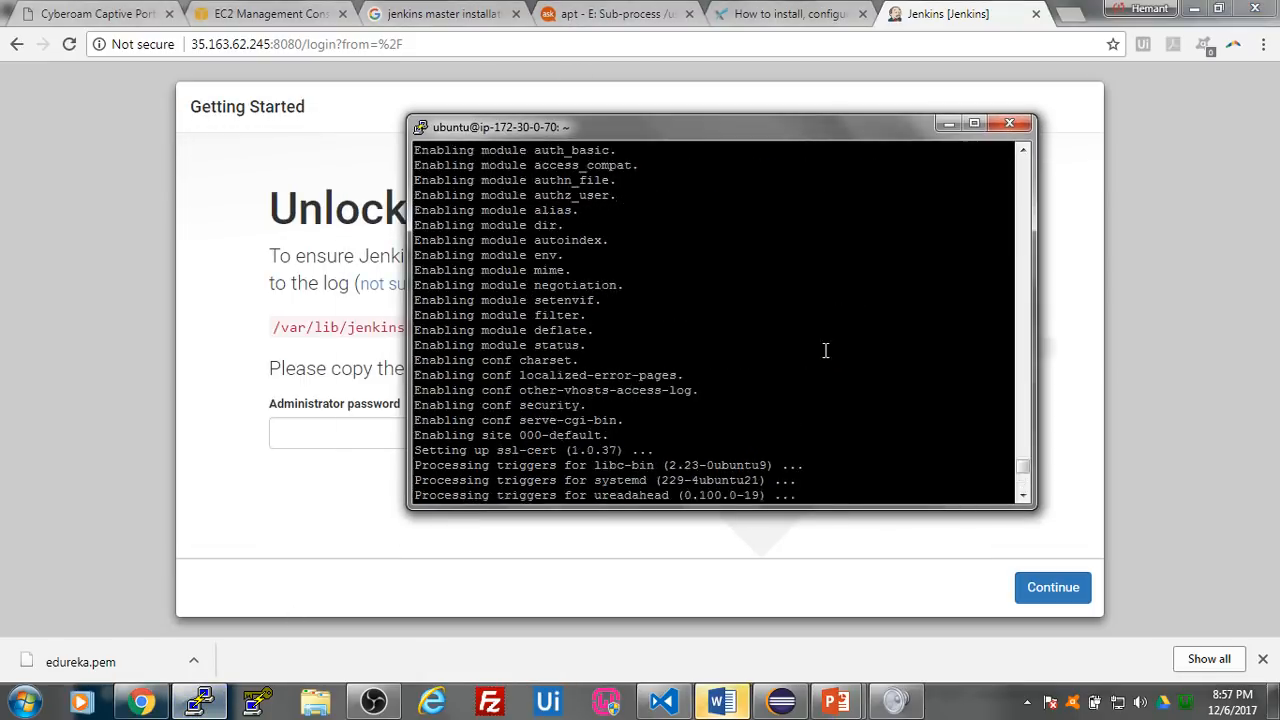
scroll(840, 390, down, 12)
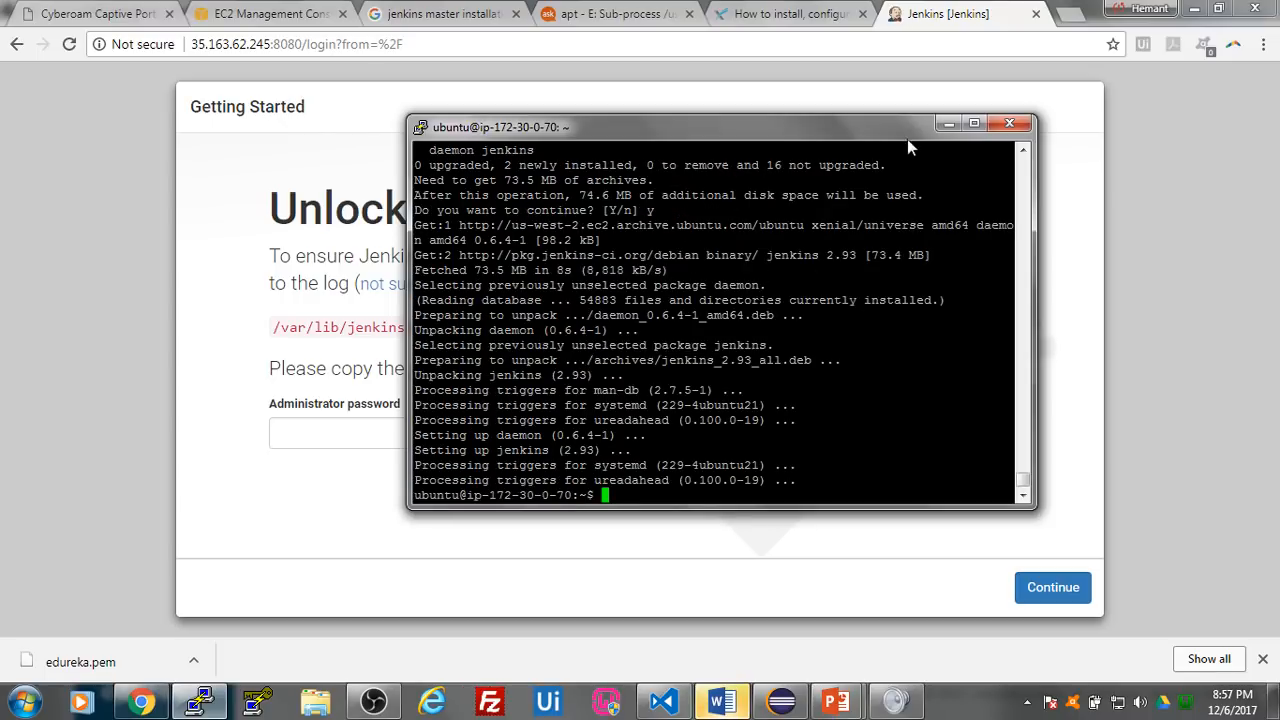
click(950, 123)
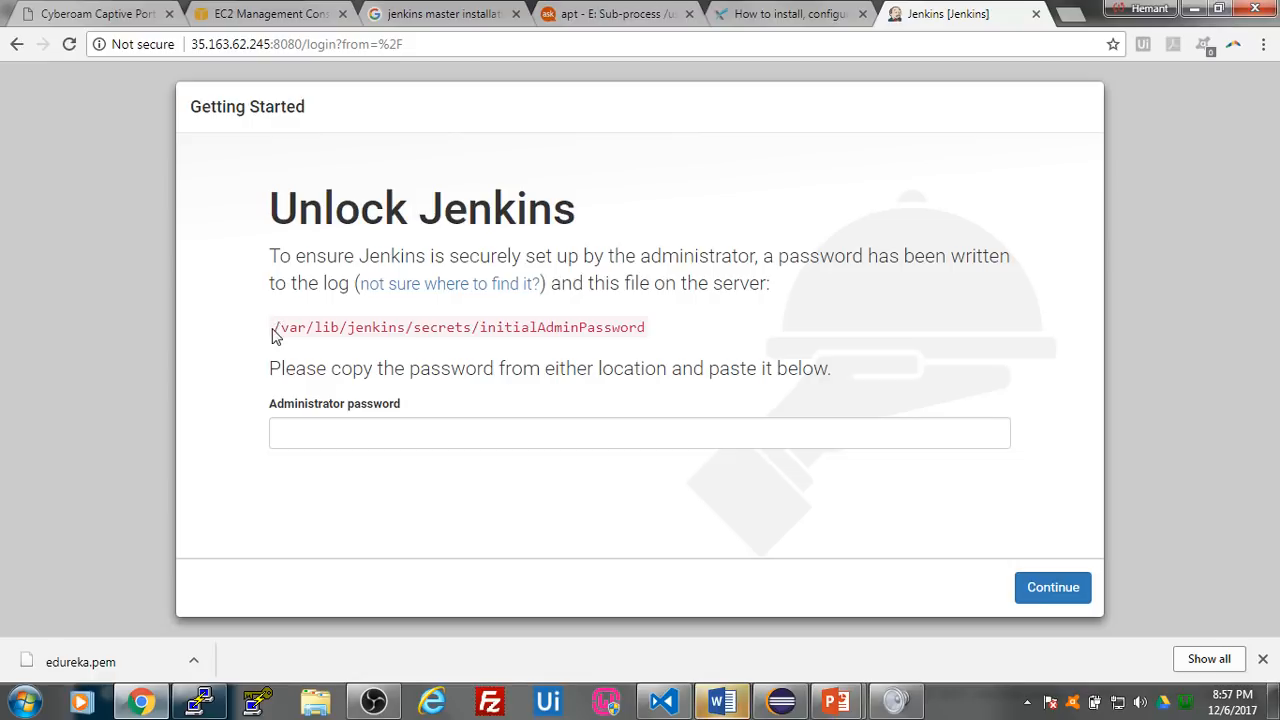
- Copy the initial password file path from the Unlock Jenkins page and run sudo cat /var/lib/jenkins/secrets/initialAdminPassword in PuTTY
drag(273, 335, 647, 327)
key(ctrl+c)
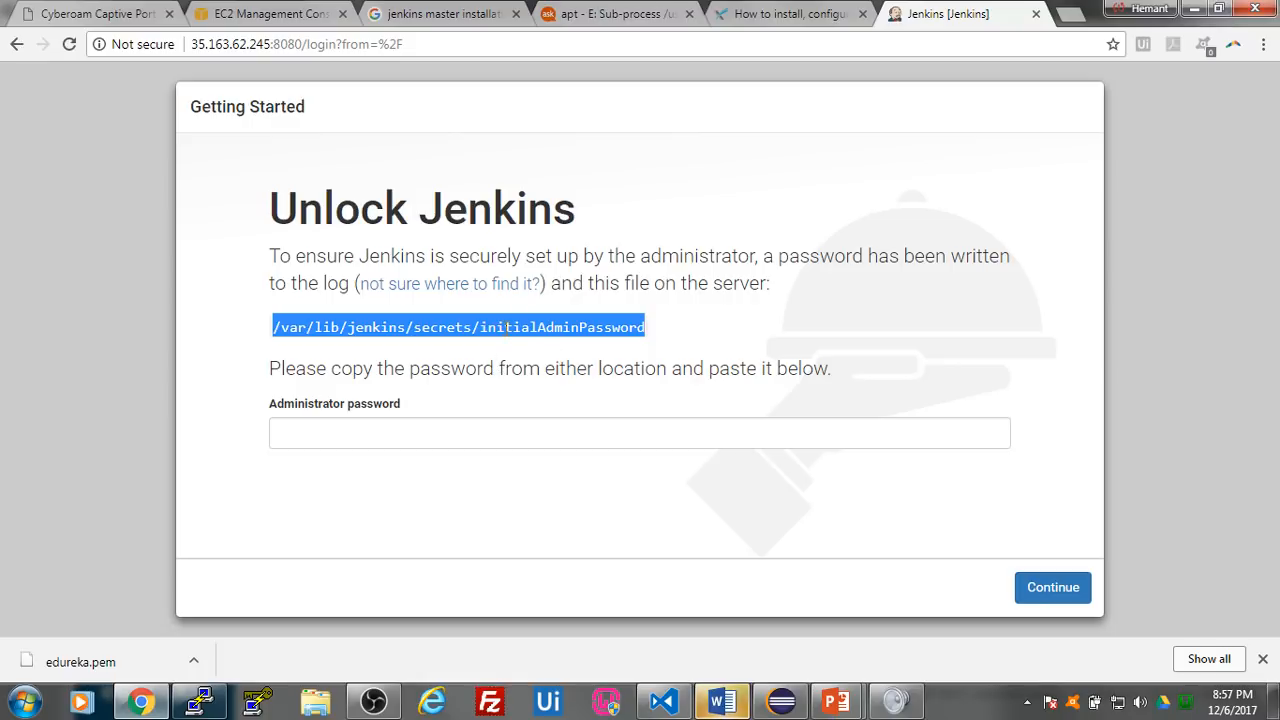
click(200, 702)
text(sudo v)
key(BackSpace)
text(cat)
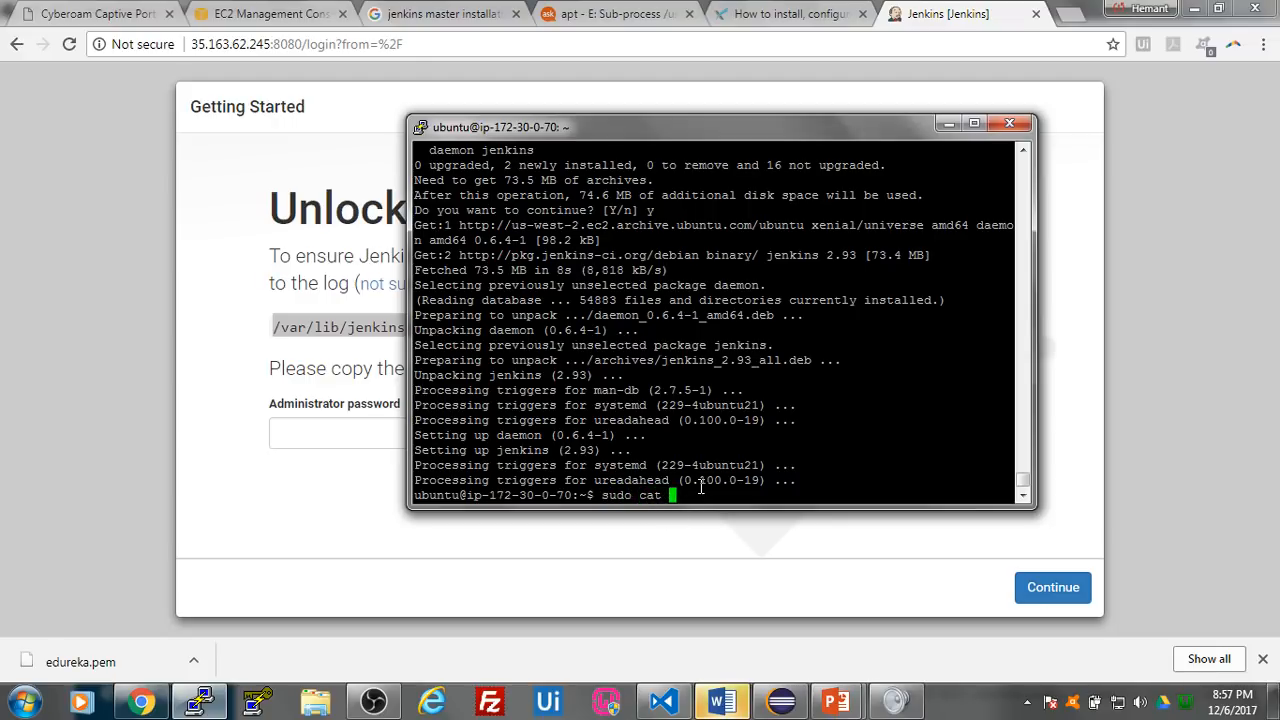
right_click(705, 495)
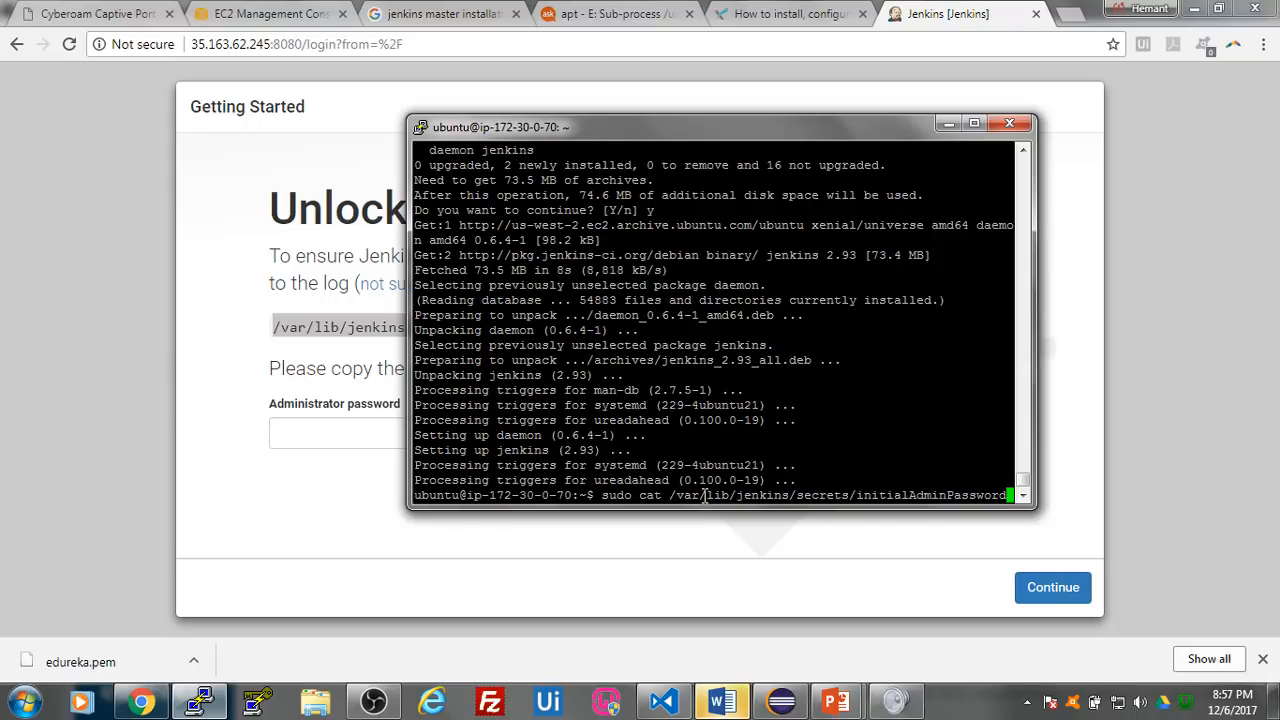
key(Return)
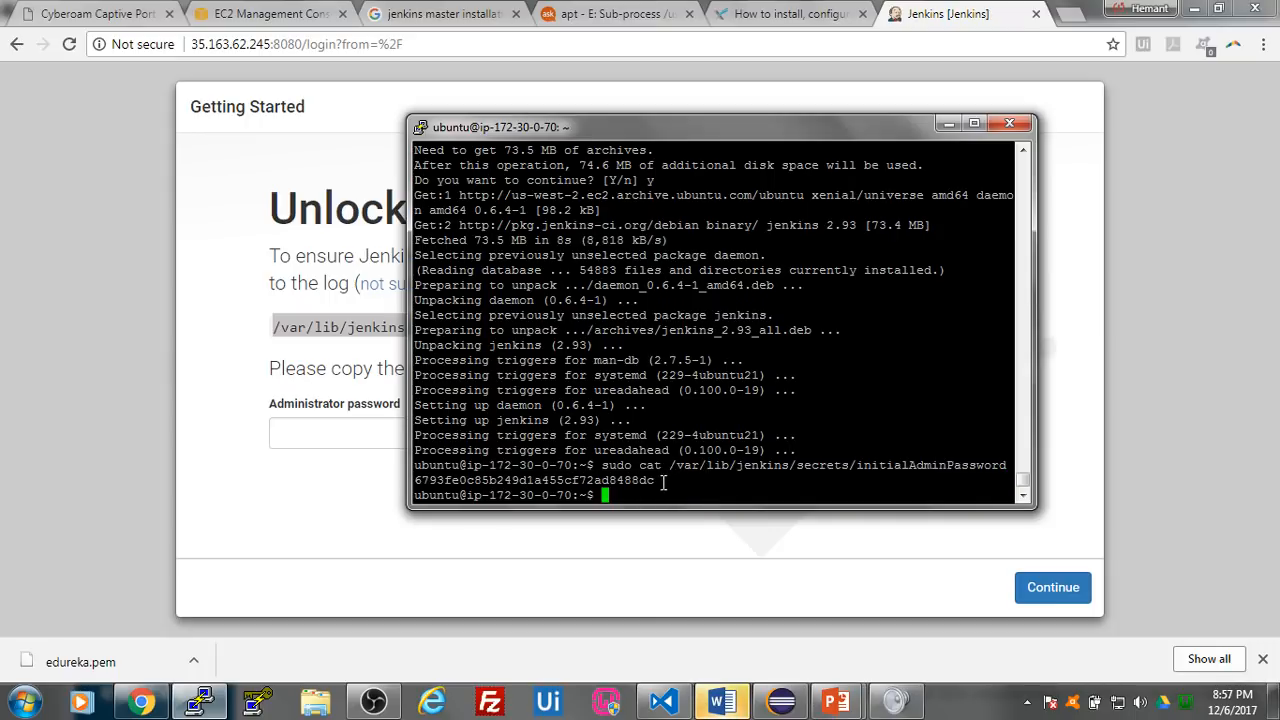
- Copy the initial administrator password from the terminal, unlock Jenkins with it and dismiss Chrome's offer to save it
double_click(566, 482)
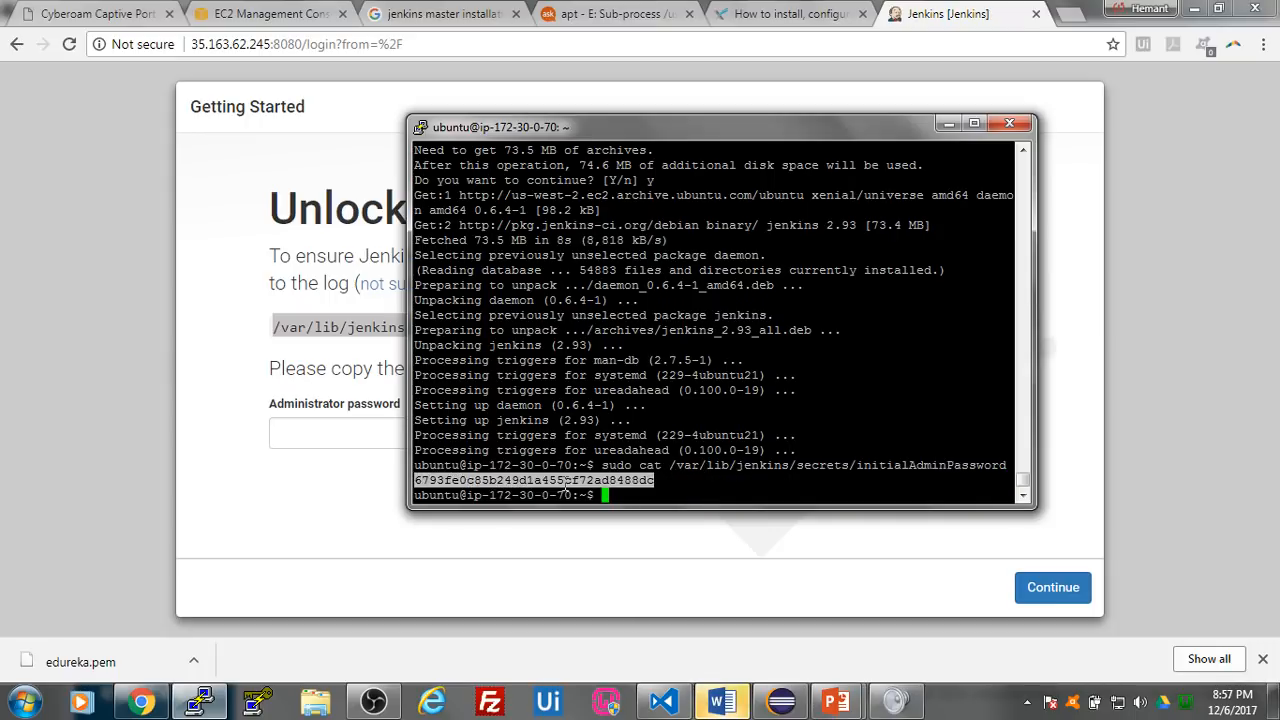
click(348, 525)
click(363, 428)
key(ctrl+v)
click(1051, 589)
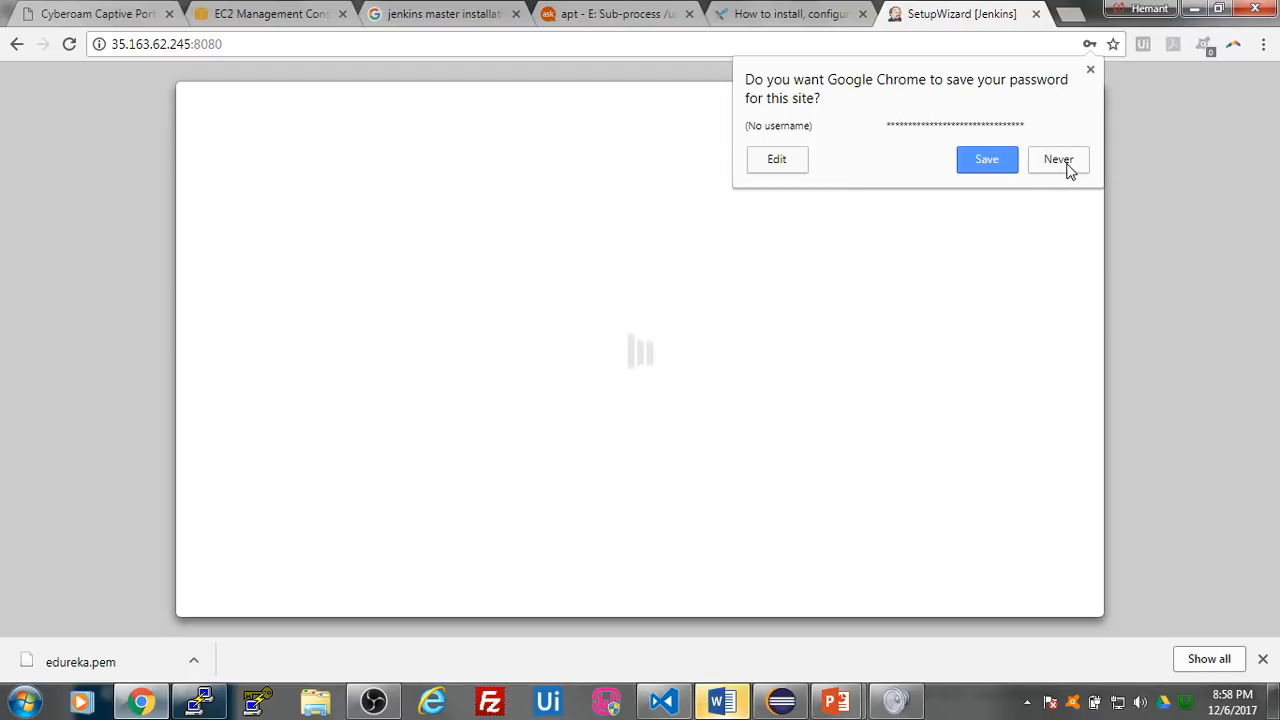
click(1090, 70)
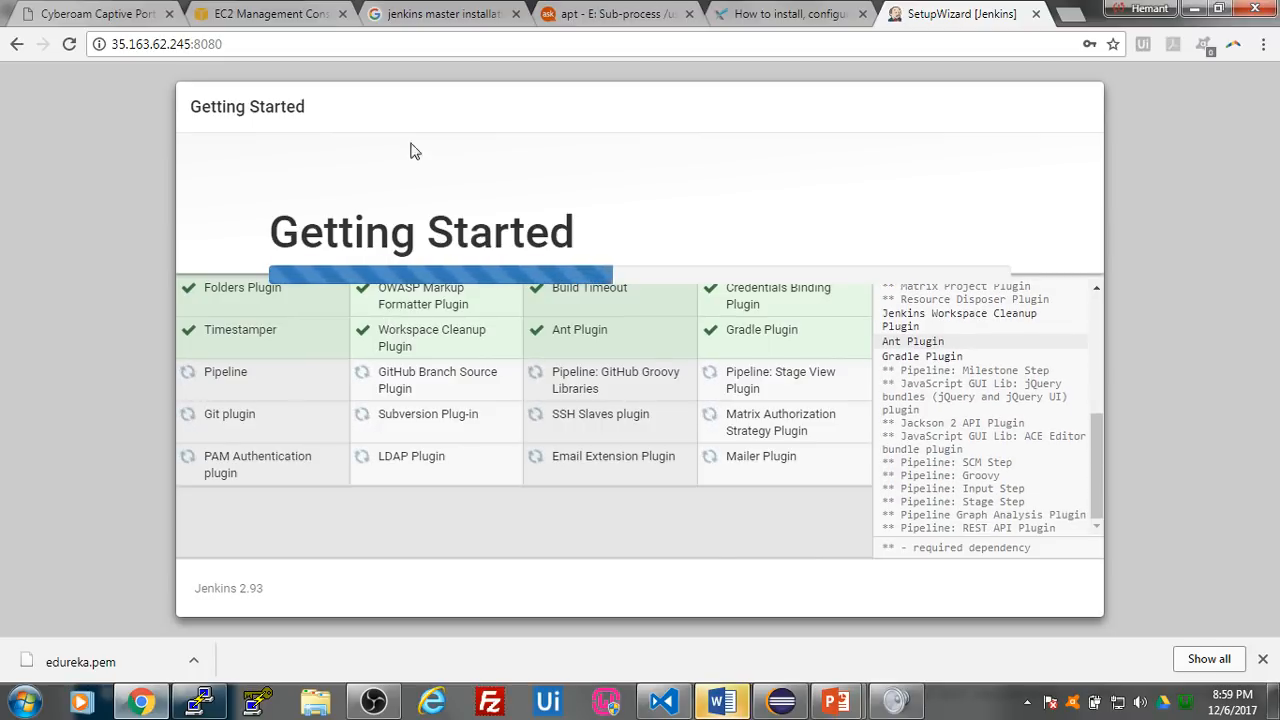
- In the EC2 console, terminate the running Jenkins Master instance, leaving Test Server out of the selection
click(255, 14)
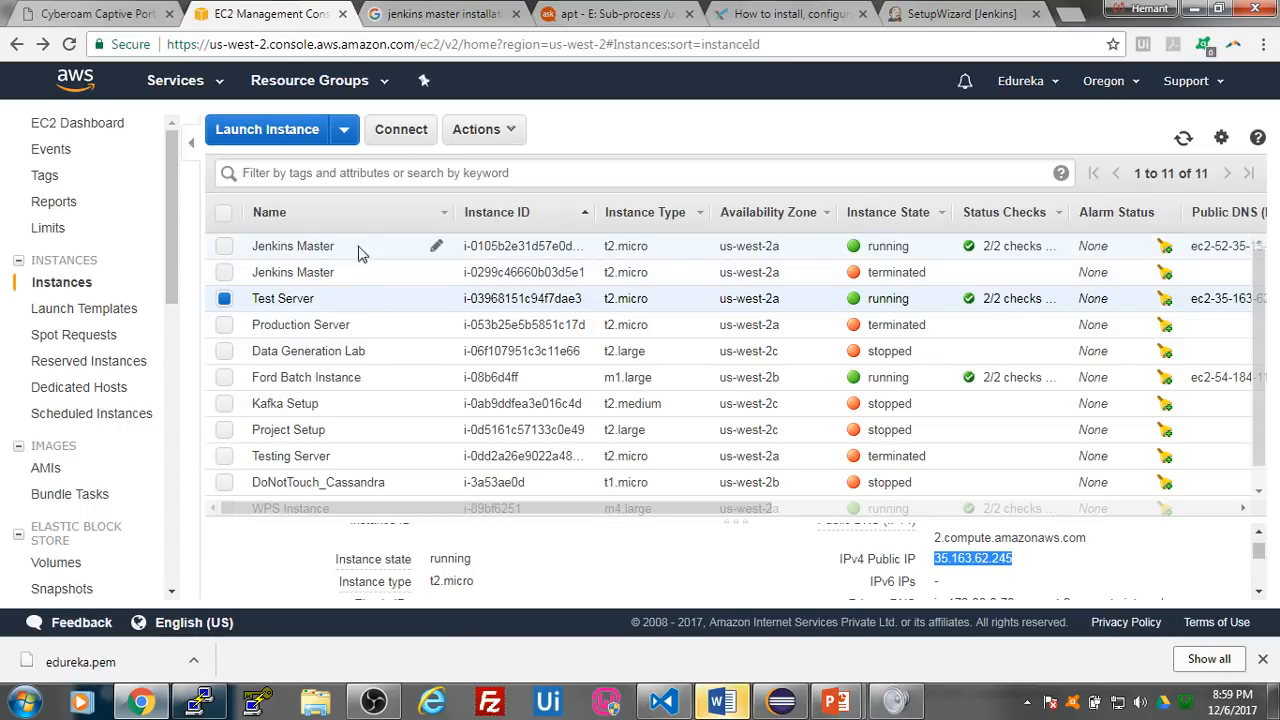
click(224, 298)
click(224, 246)
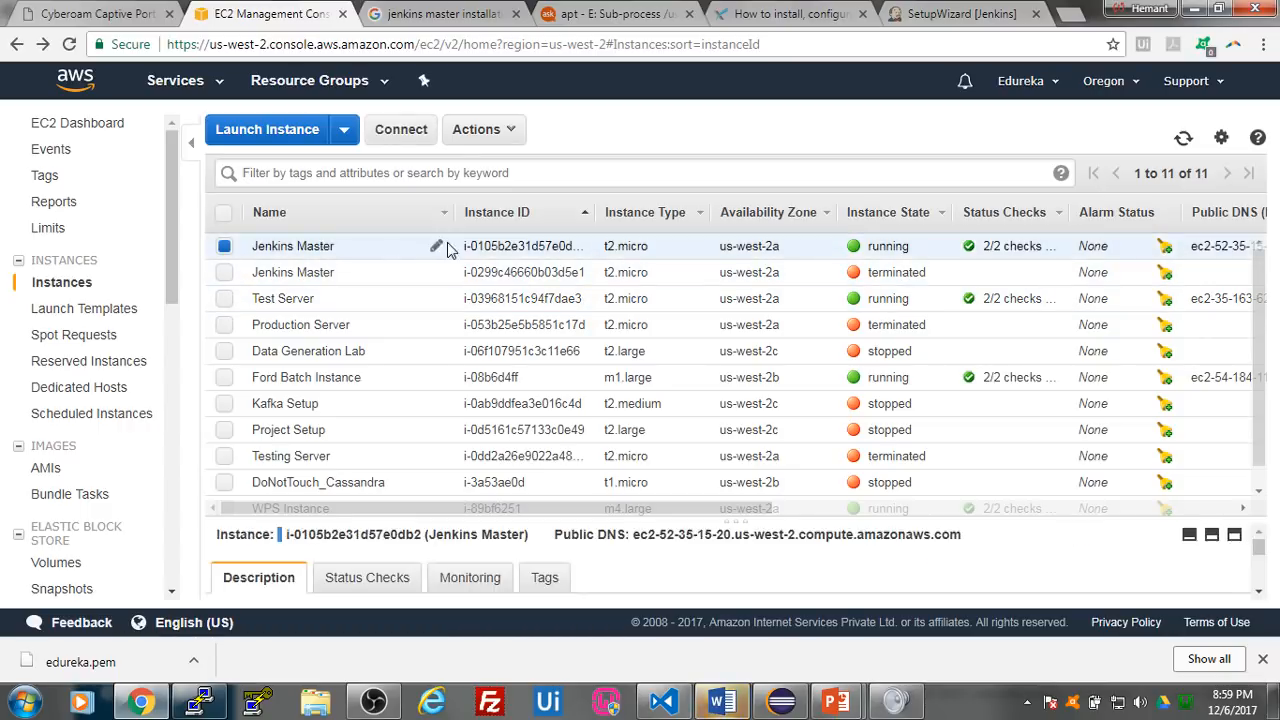
click(480, 129)
mouse_move(524, 256)
mouse_move(505, 234)
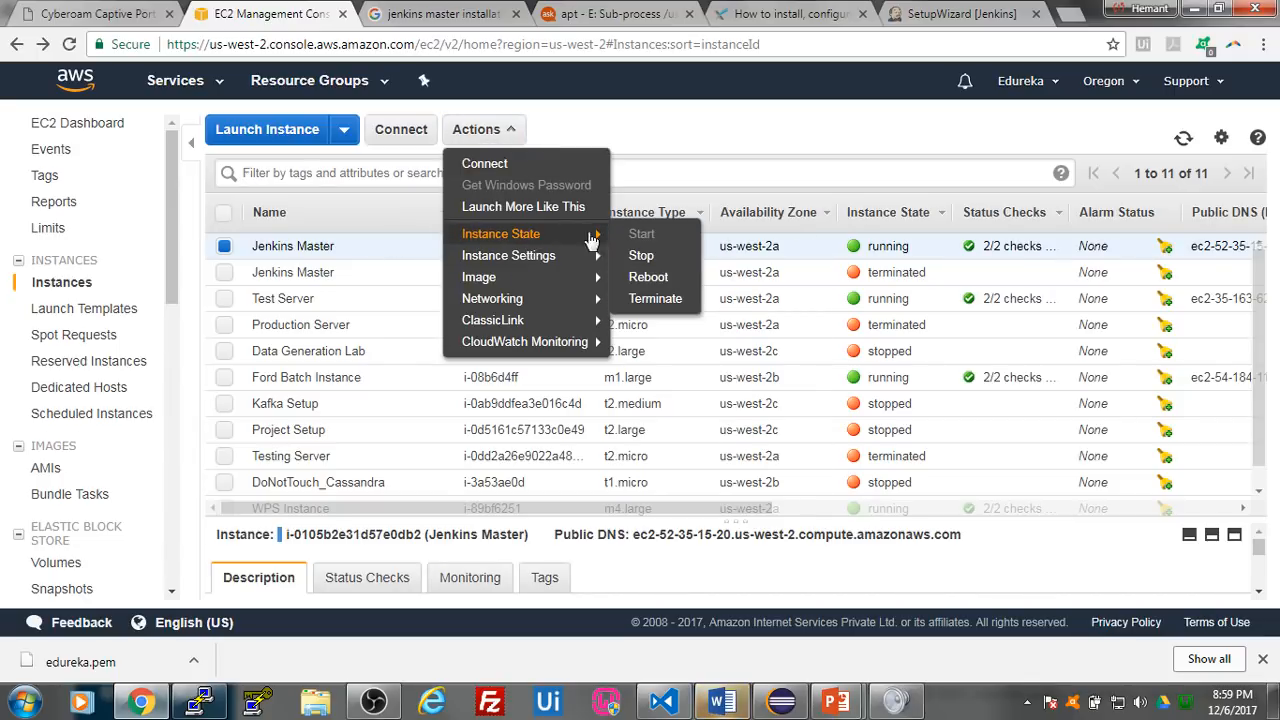
click(655, 298)
click(867, 470)
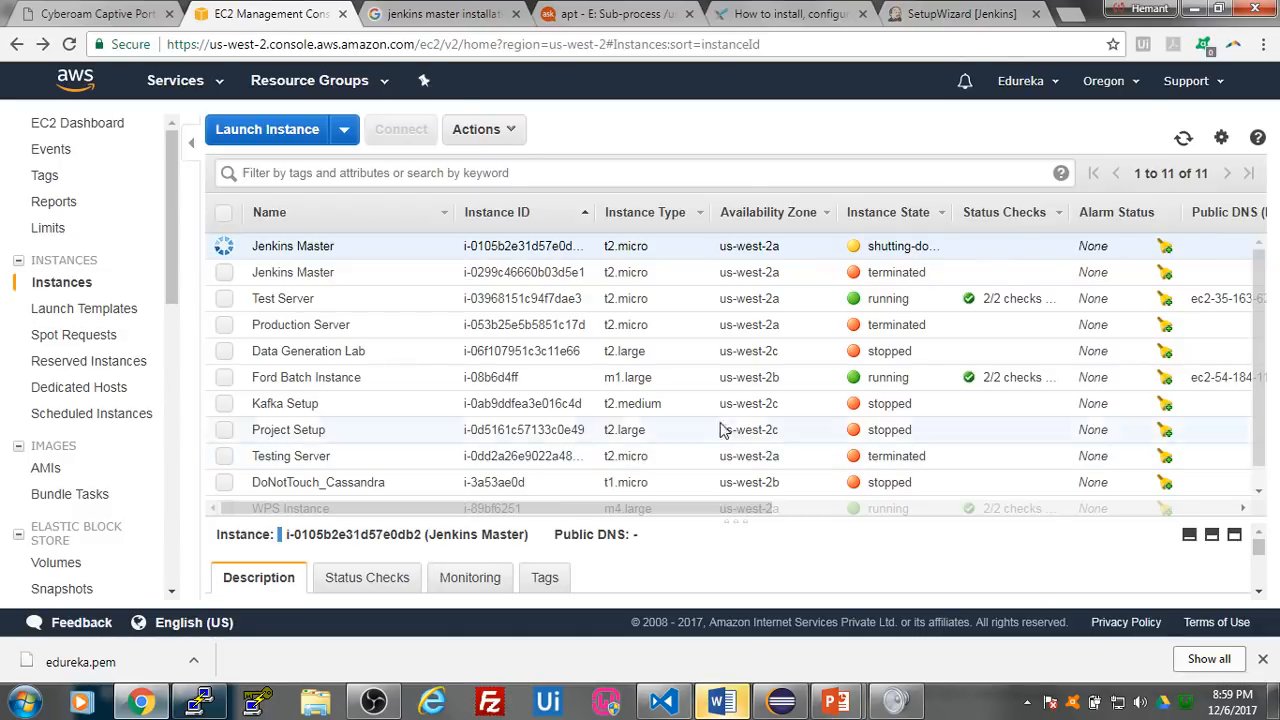
- Rename the Test Server instance as Jenkins Master 1
click(225, 298)
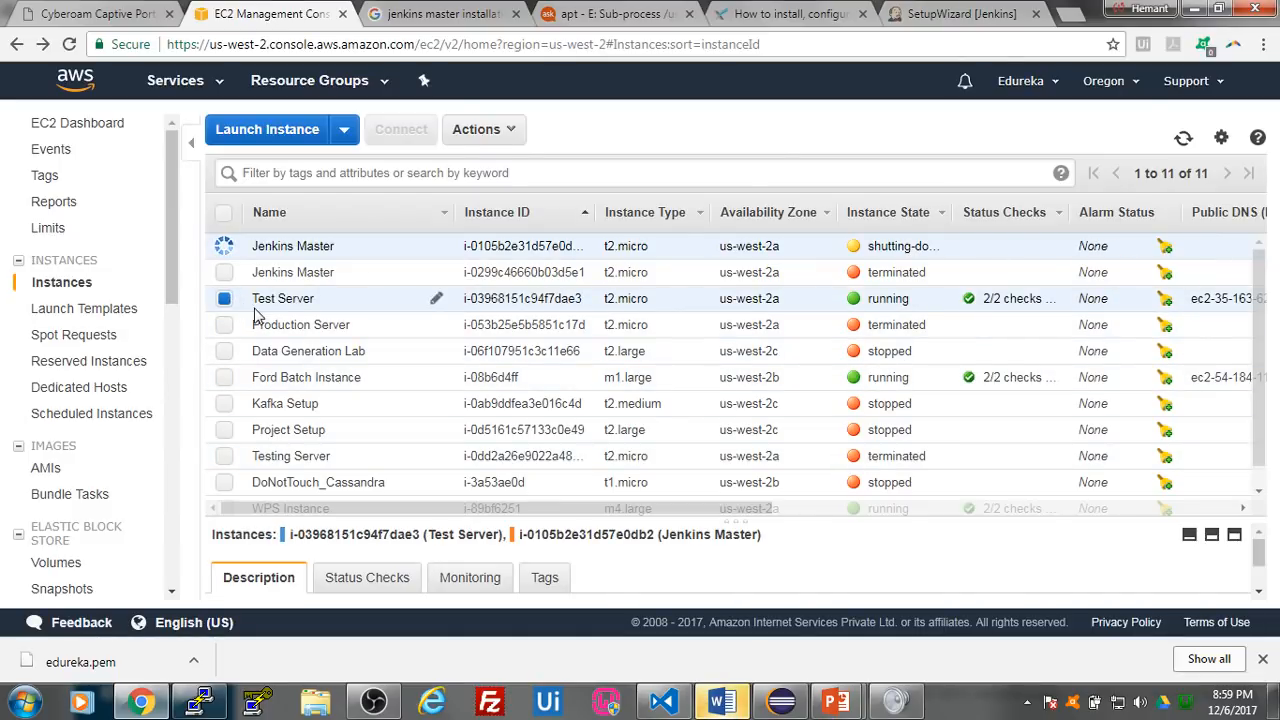
click(436, 301)
text(Jenkins Master 1)
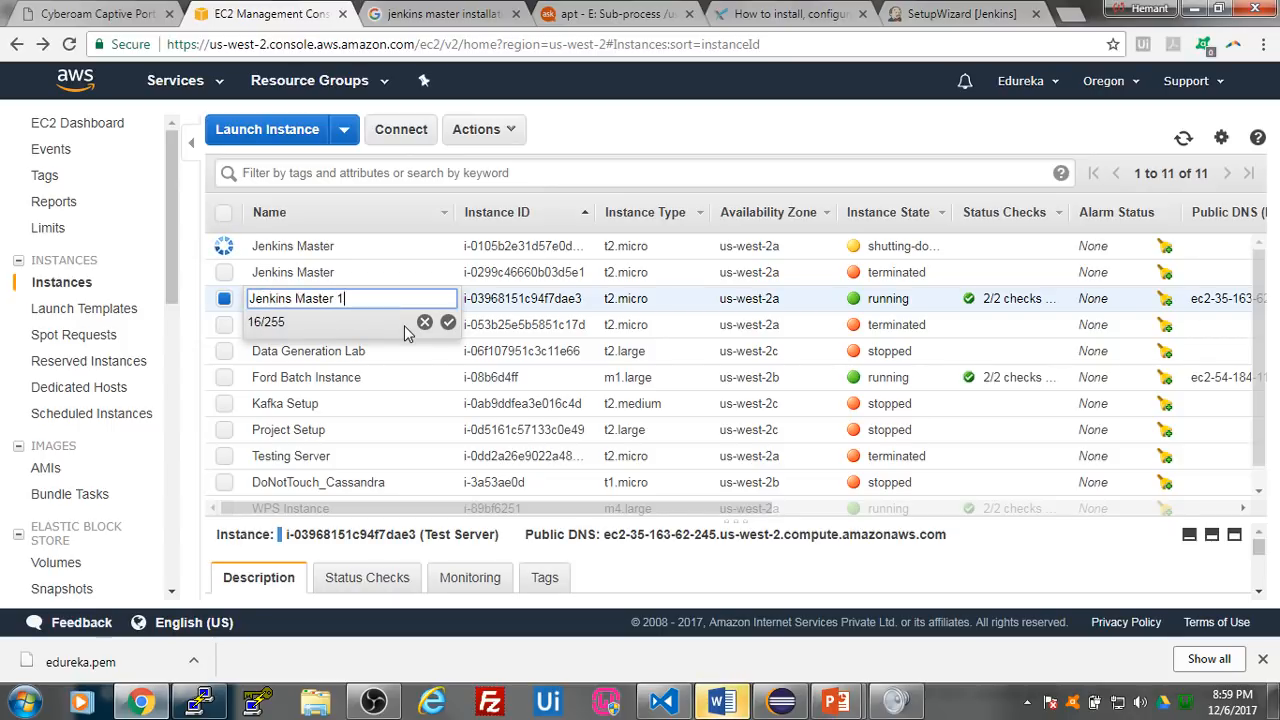
click(448, 322)
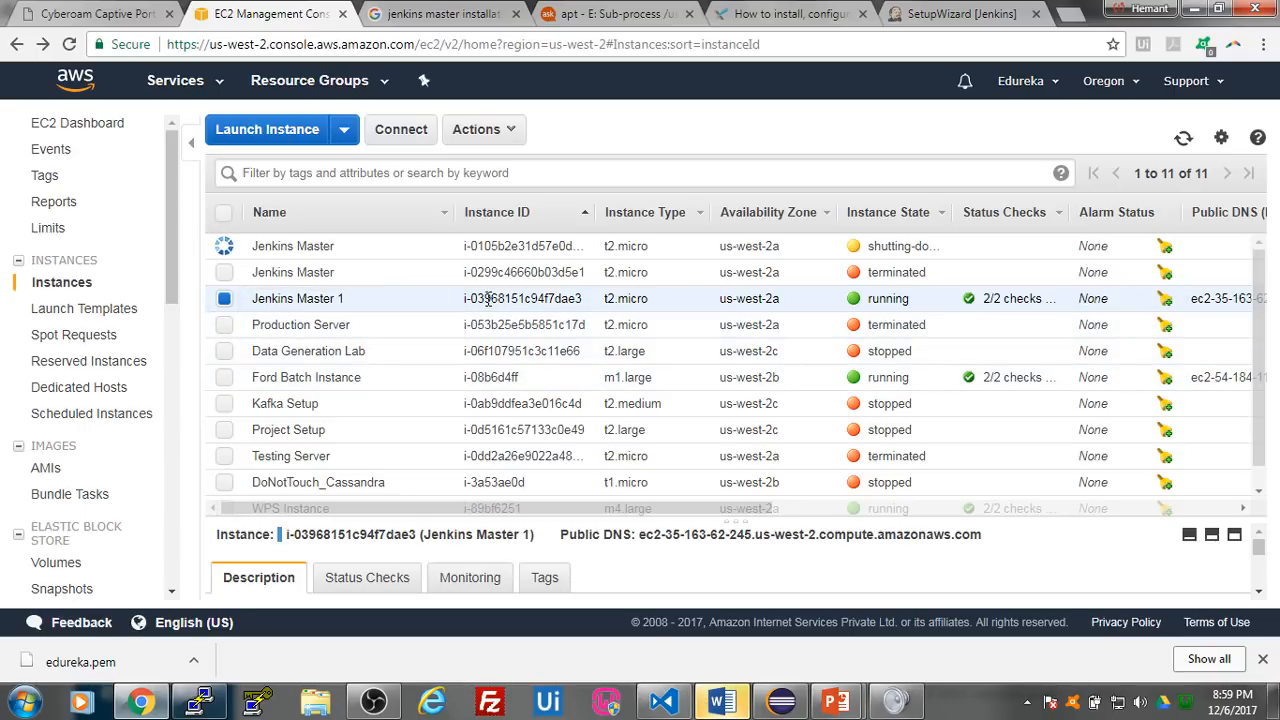
- Return to the Jenkins setup wizard, place its tab beside the EC2 console, and enter the admin username edureka with the account password and its confirmation
click(925, 15)
drag(838, 10, 488, 14)
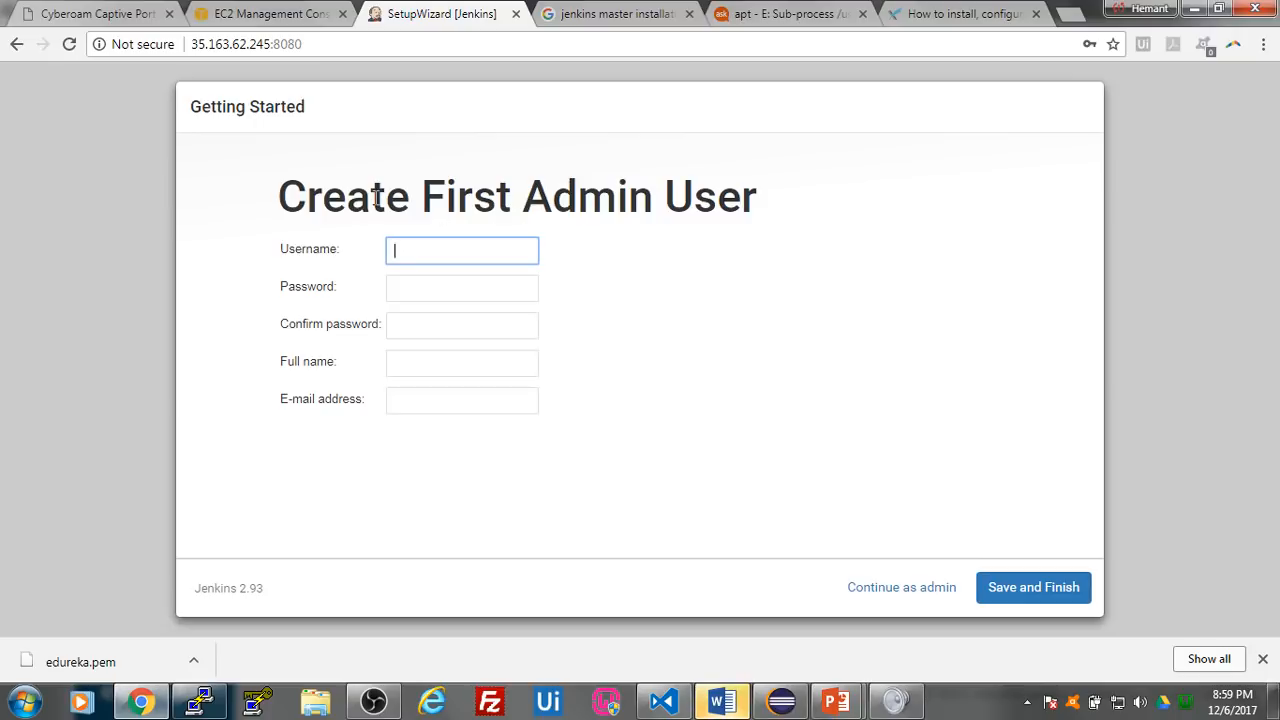
text(edureka)
key(Tab)
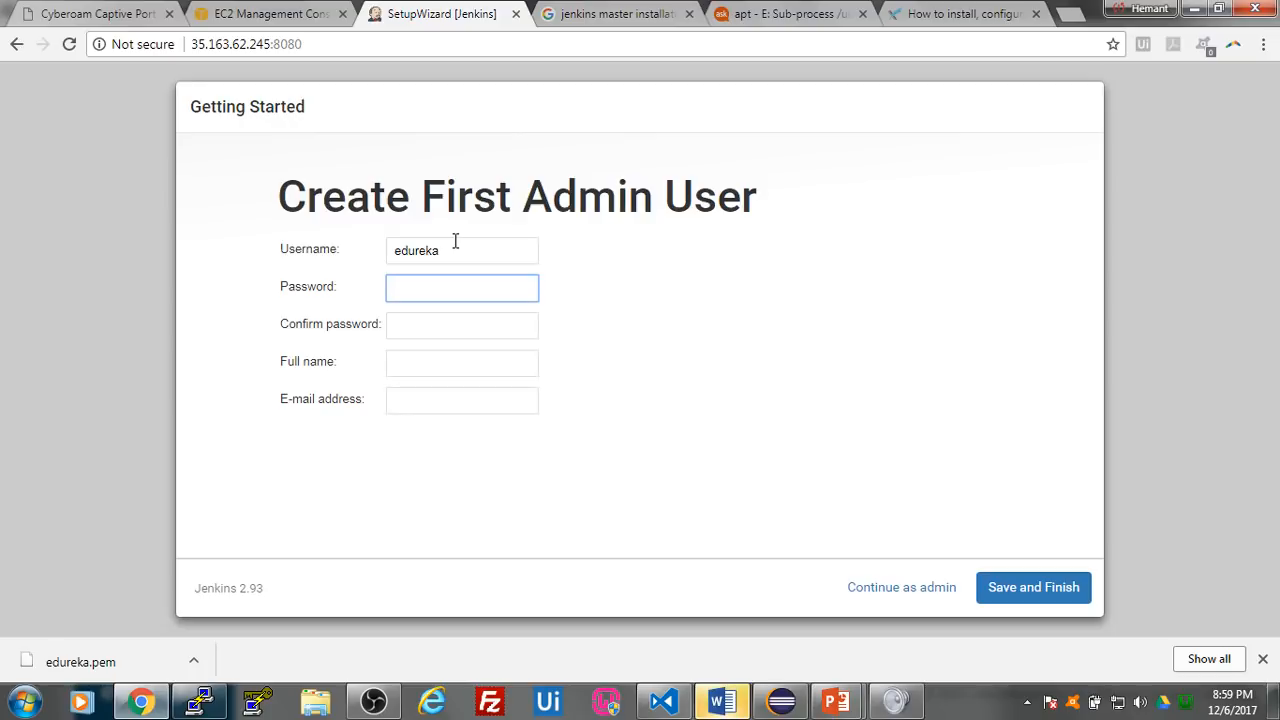
click(466, 318)
text(e)
key(Tab)
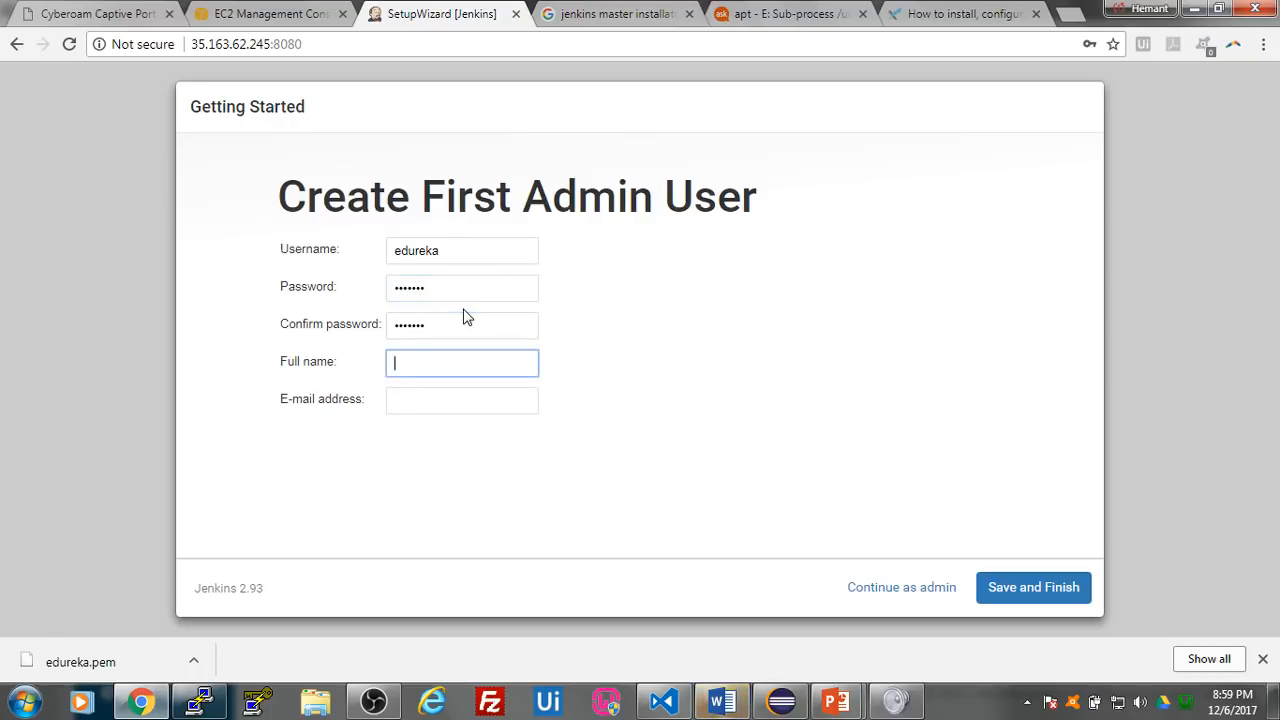
- Fill in the admin user's full name and e-mail address, save the account and start using Jenkins
text(hemant)
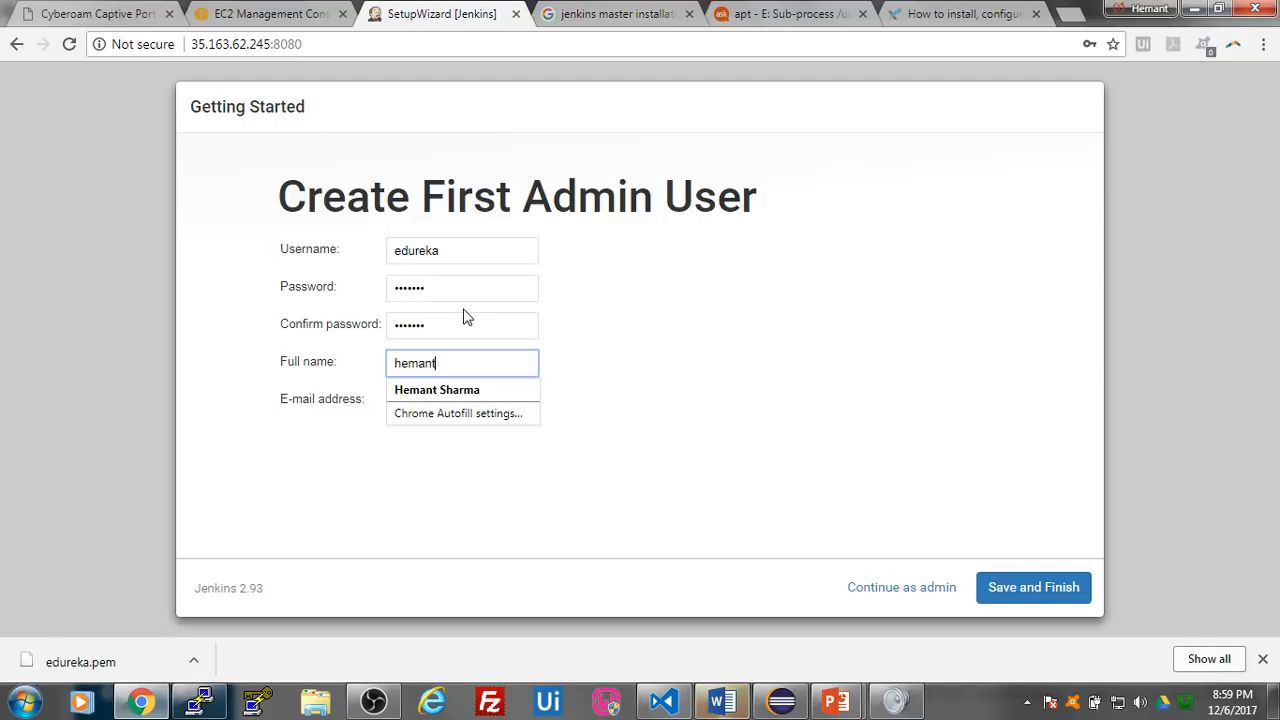
key(Tab)
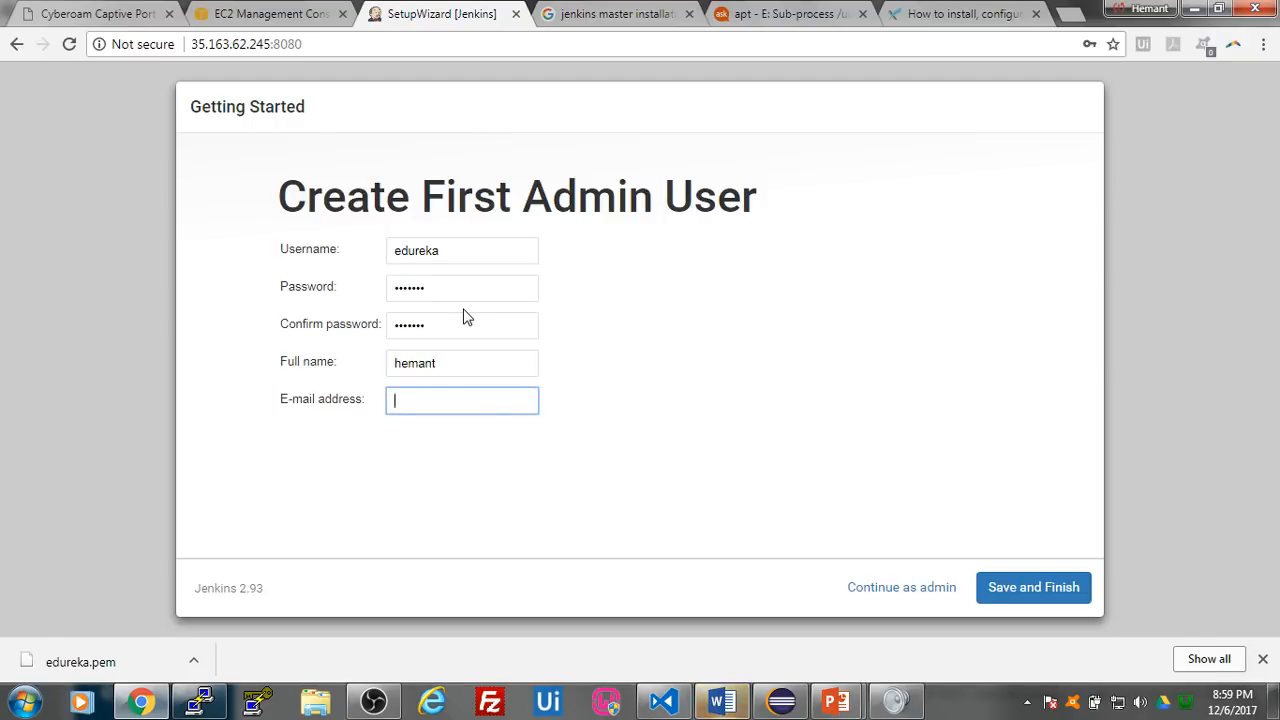
click(706, 425)
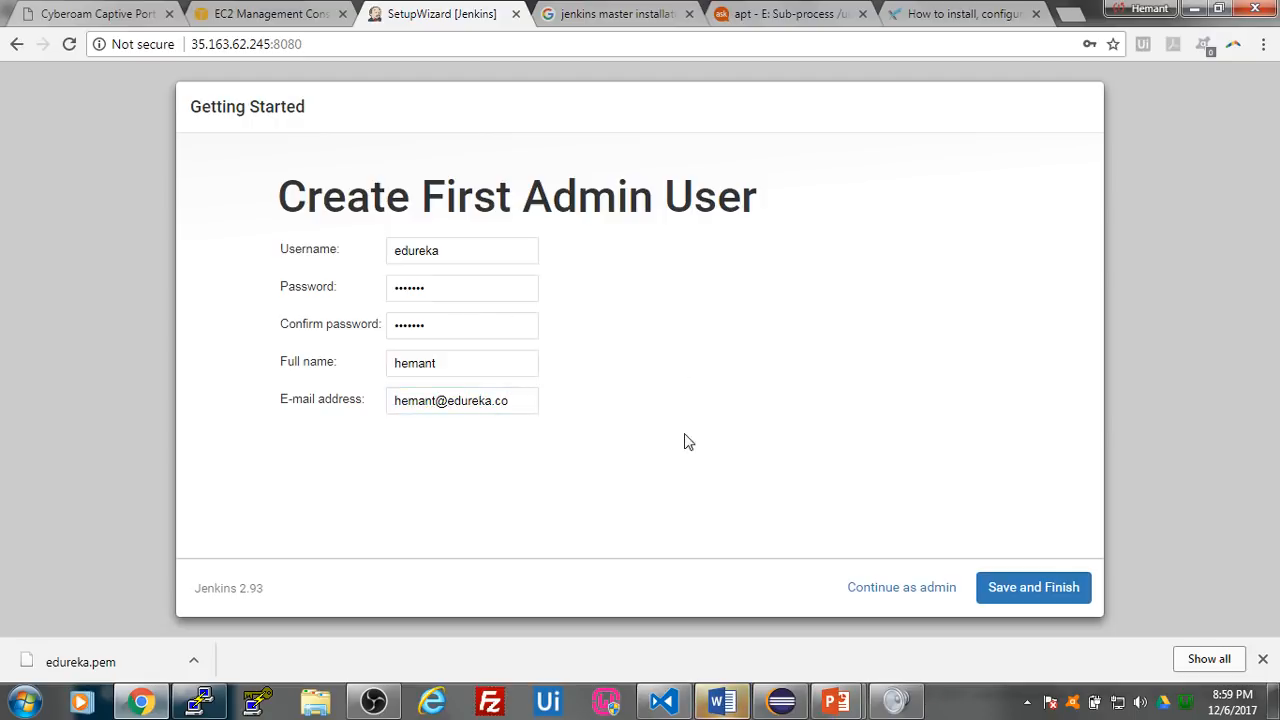
click(1017, 592)
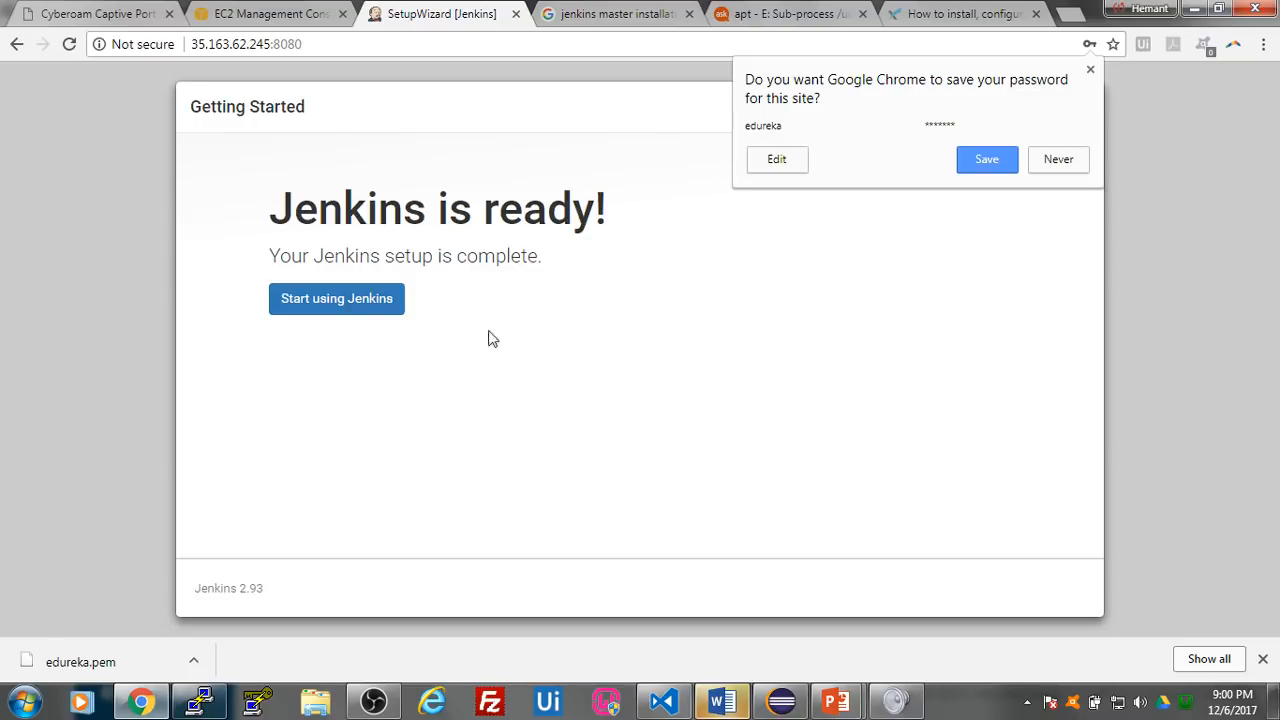
click(310, 310)
click(310, 310)
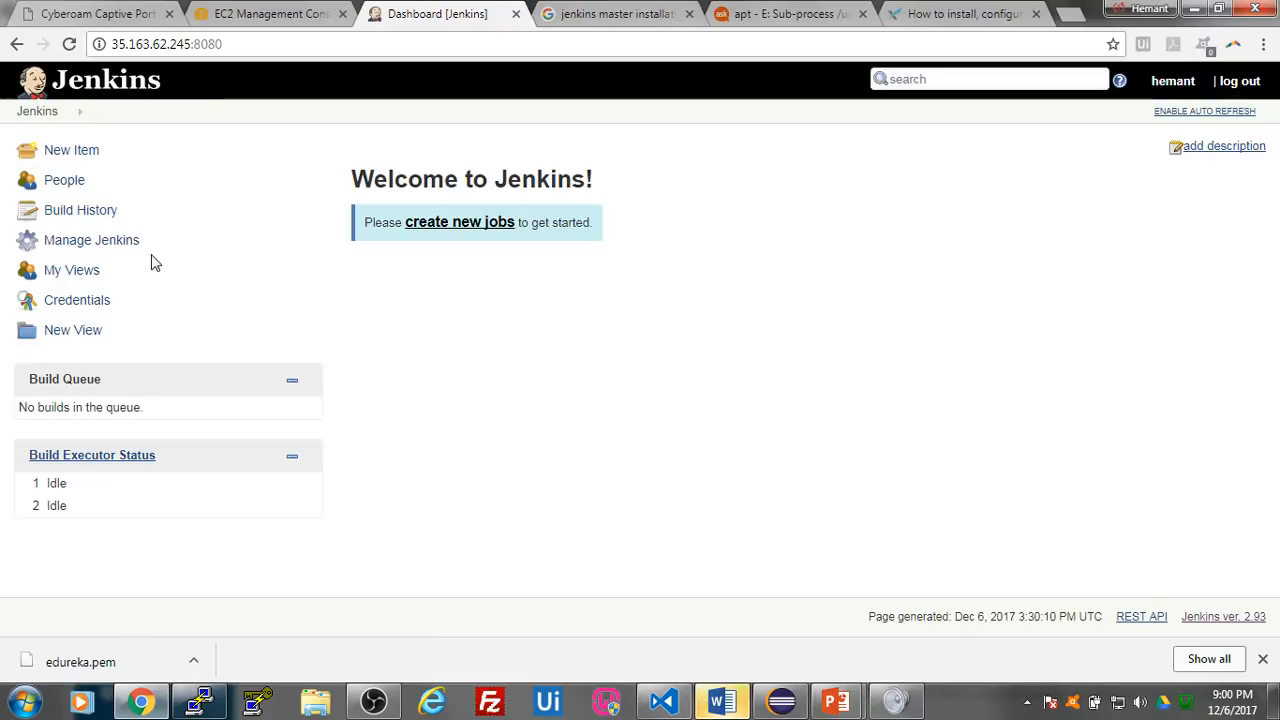
- In the EC2 console, set up a new t2.micro instance with Ubuntu Server 16.04 LTS and default instance details, ready for launch review
click(235, 12)
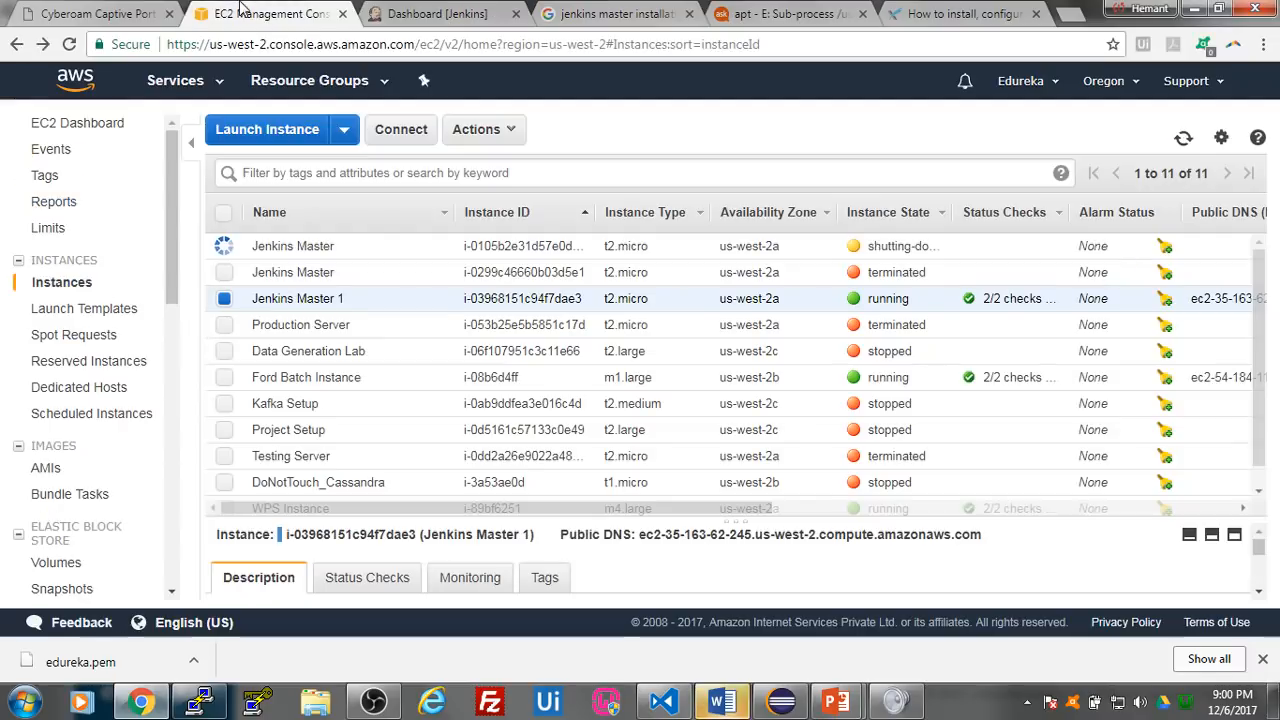
click(275, 133)
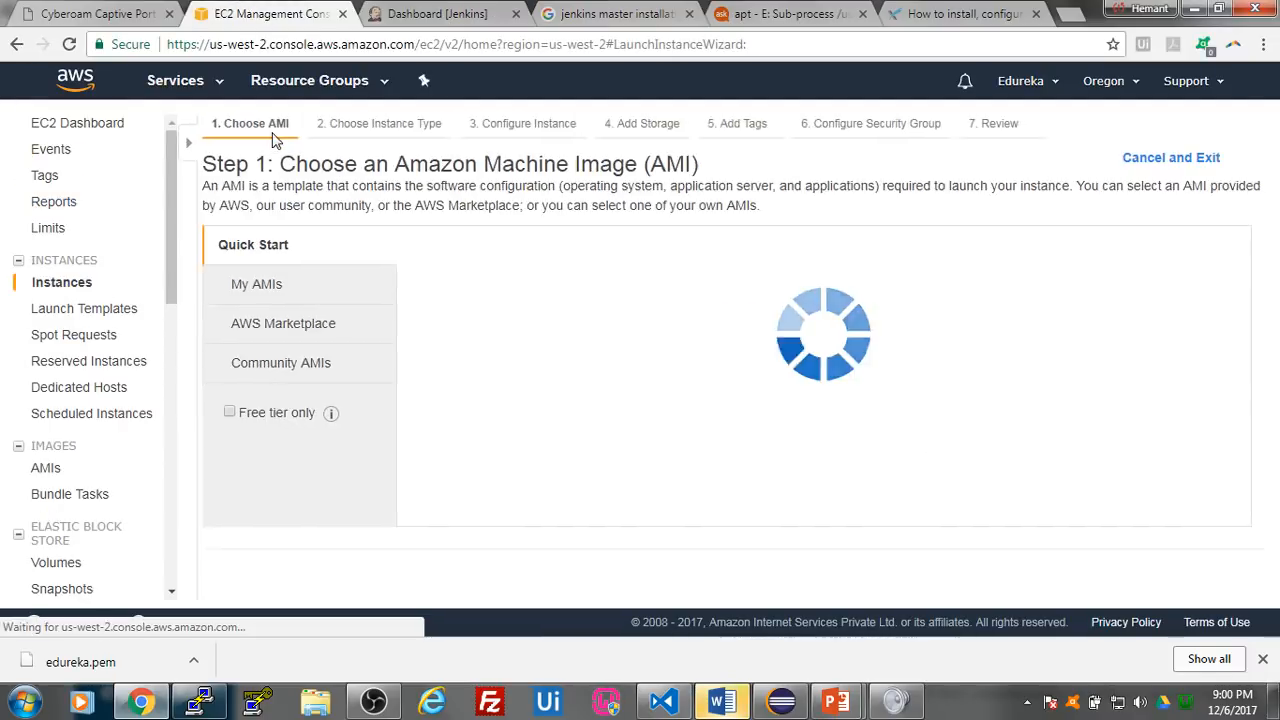
scroll(582, 396, down, 3)
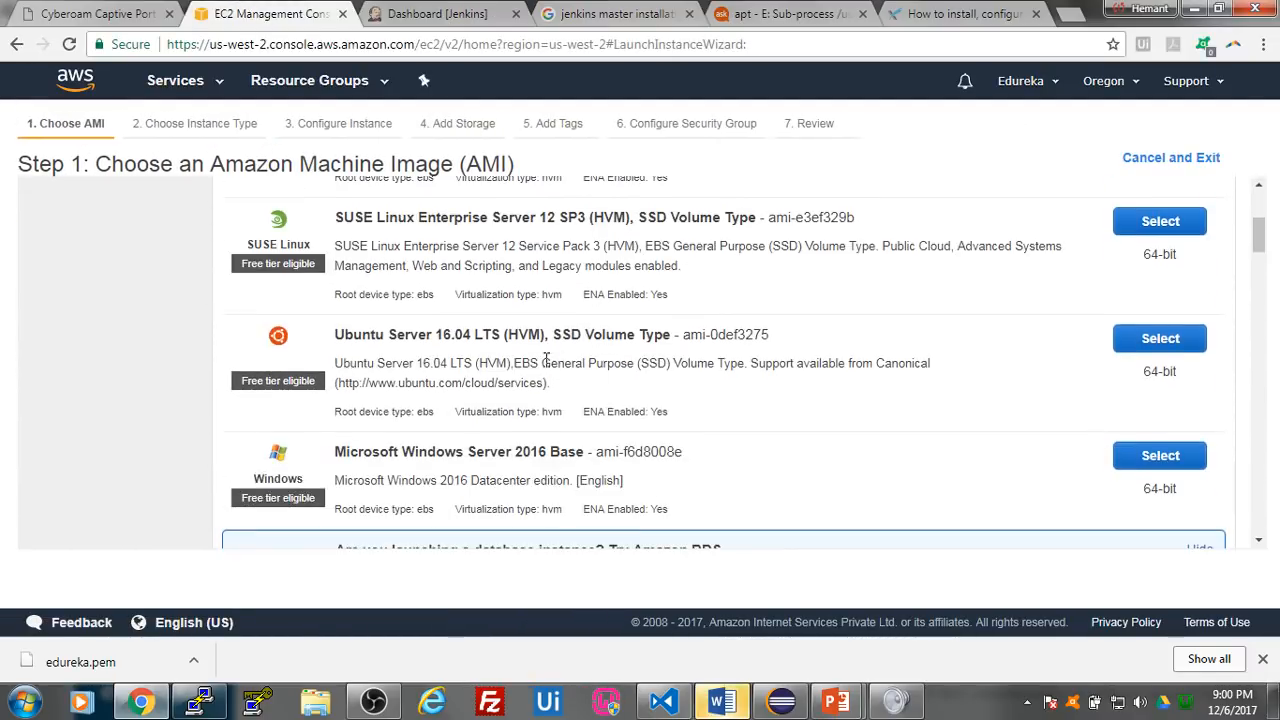
click(1134, 344)
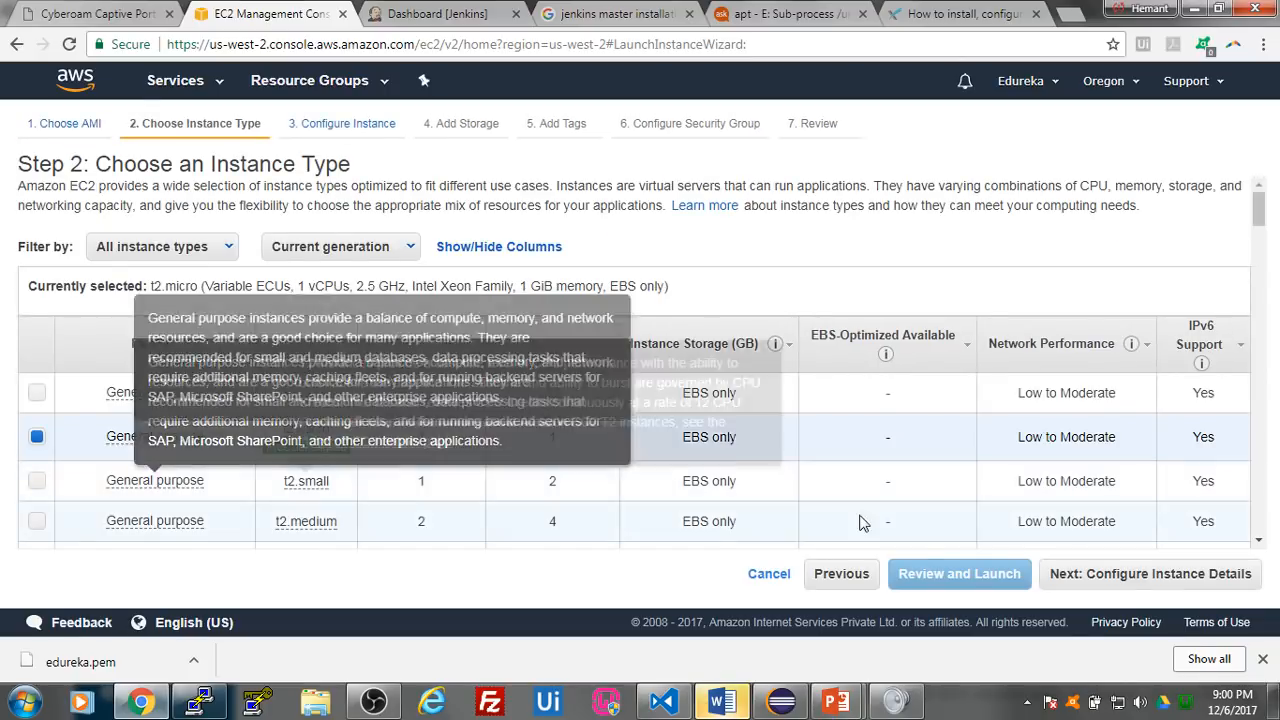
click(1160, 573)
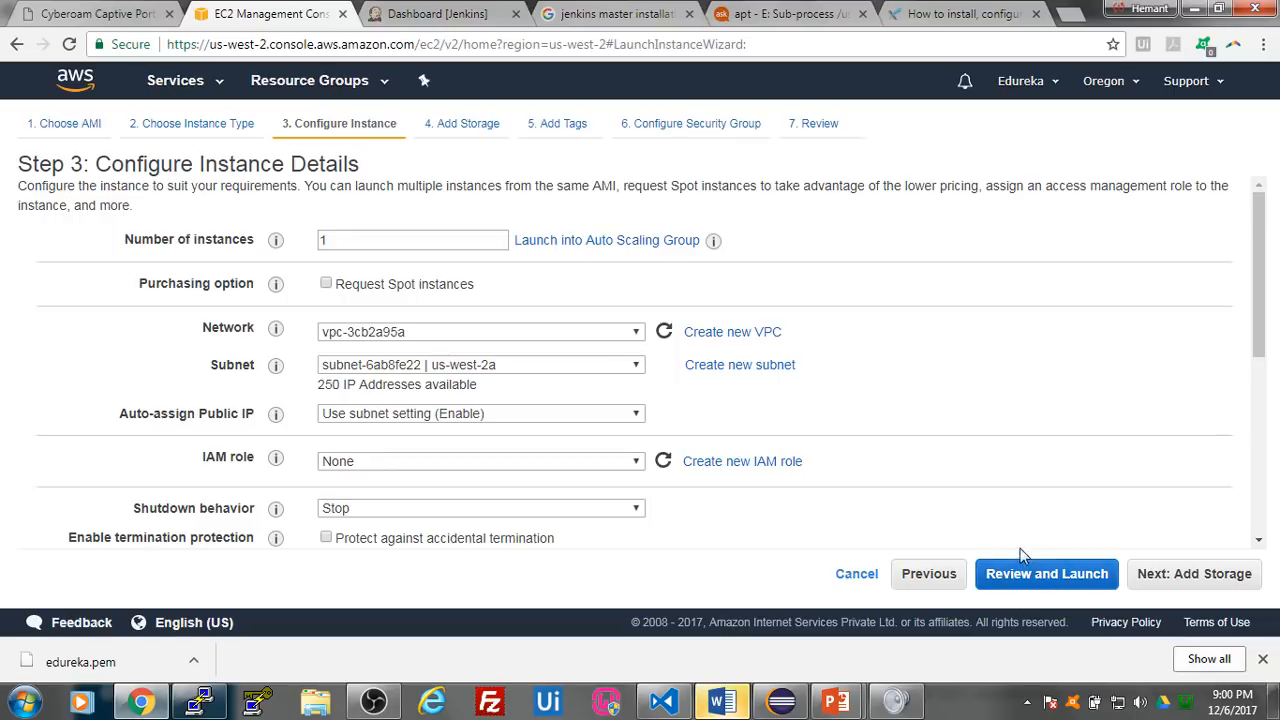
click(1090, 582)
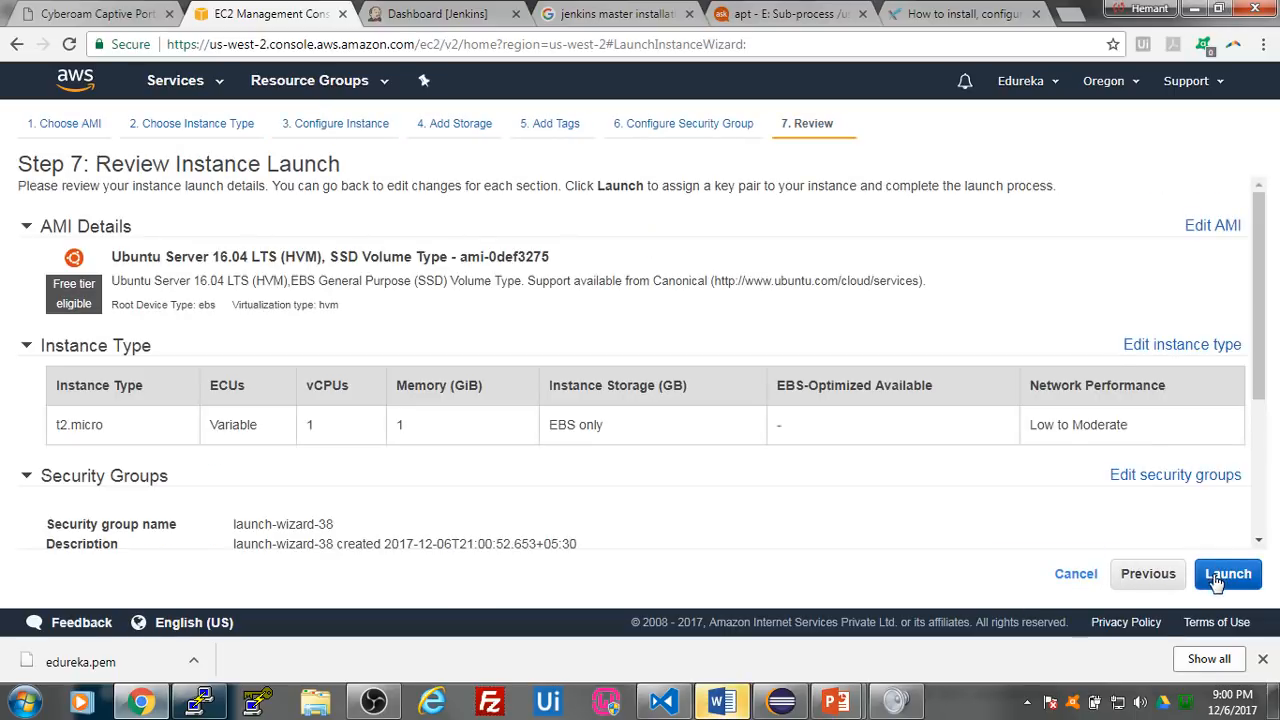
- Start launching the reviewed instance and choose the existing key pair that carries the account owner's first name
click(1218, 580)
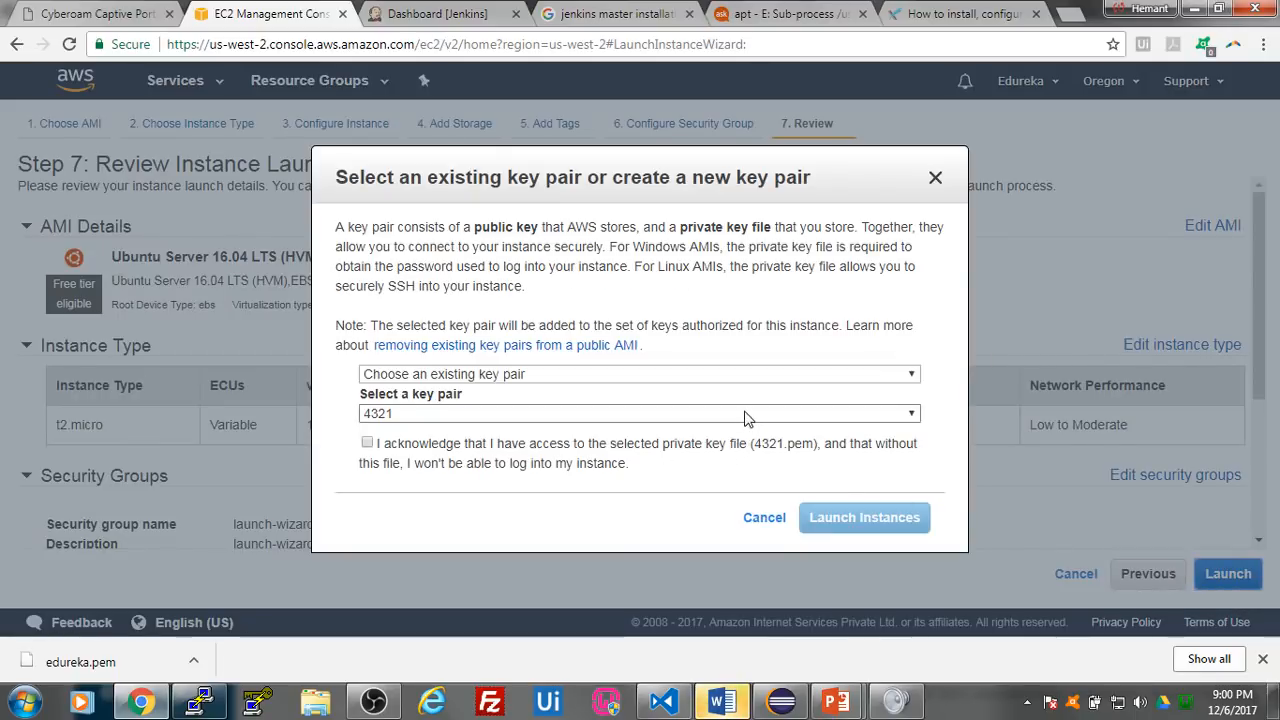
click(745, 414)
key(h)
key(Down)
key(Down)
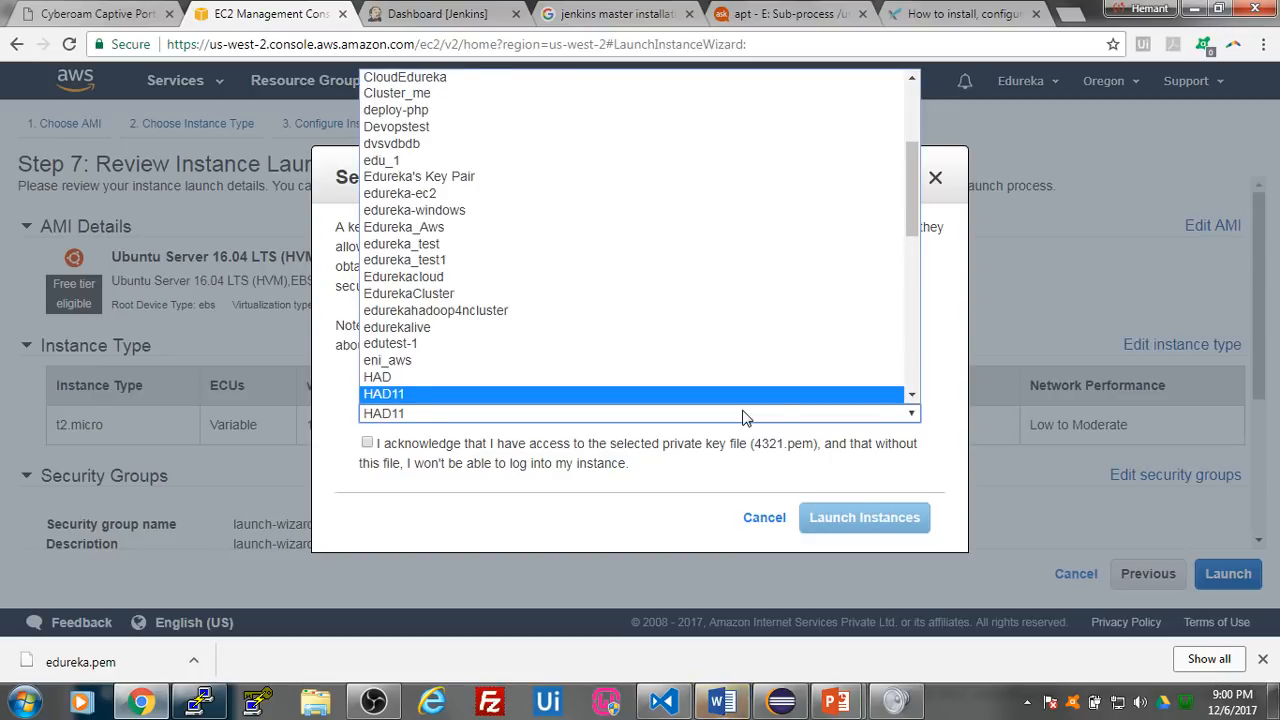
key(Down)
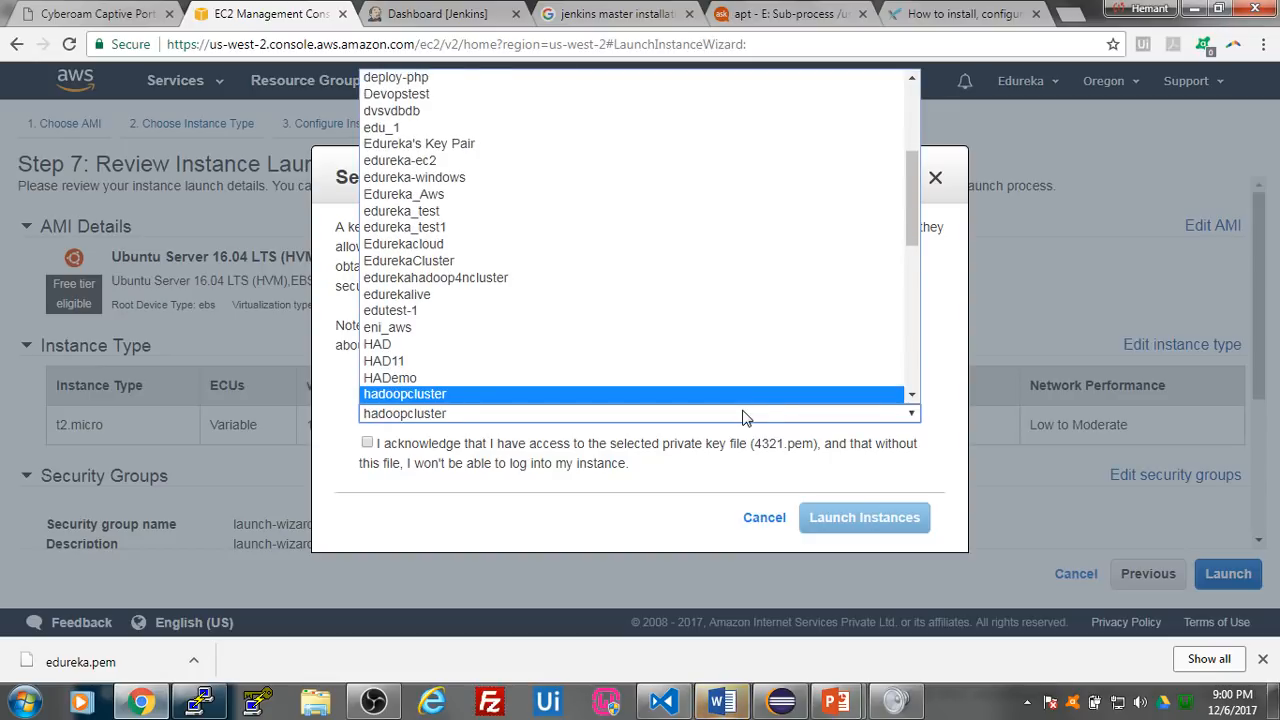
key(Down)
key(Down)
key(Down)
key(Return)
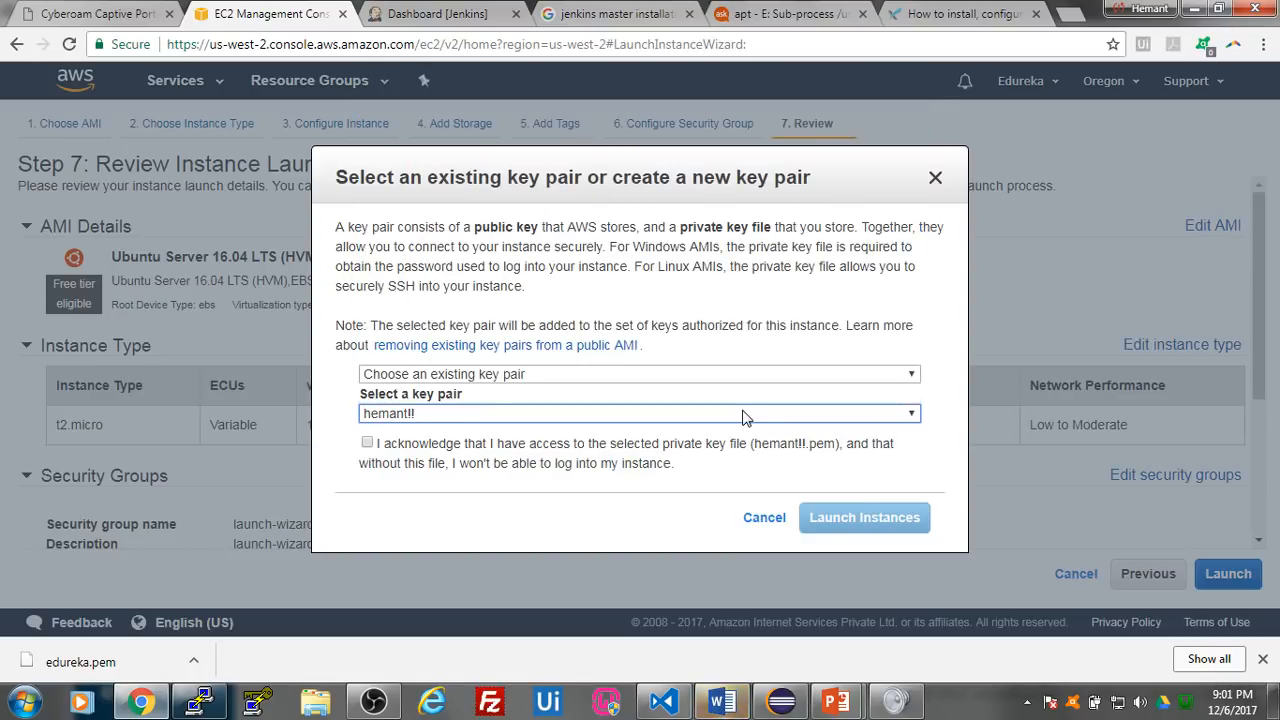
- Acknowledge having access to the selected private key file and launch the new EC2 instance
click(368, 443)
click(835, 527)
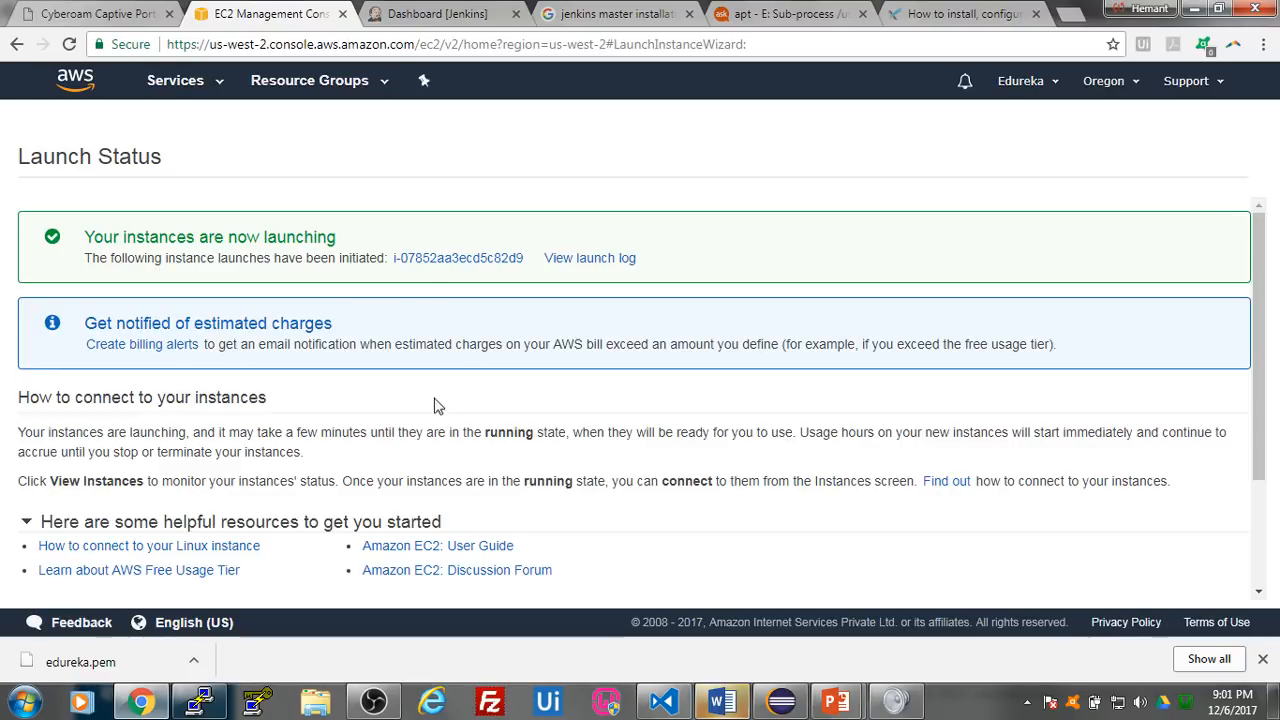
- Switch to the Jenkins dashboard and open the node management page
click(436, 13)
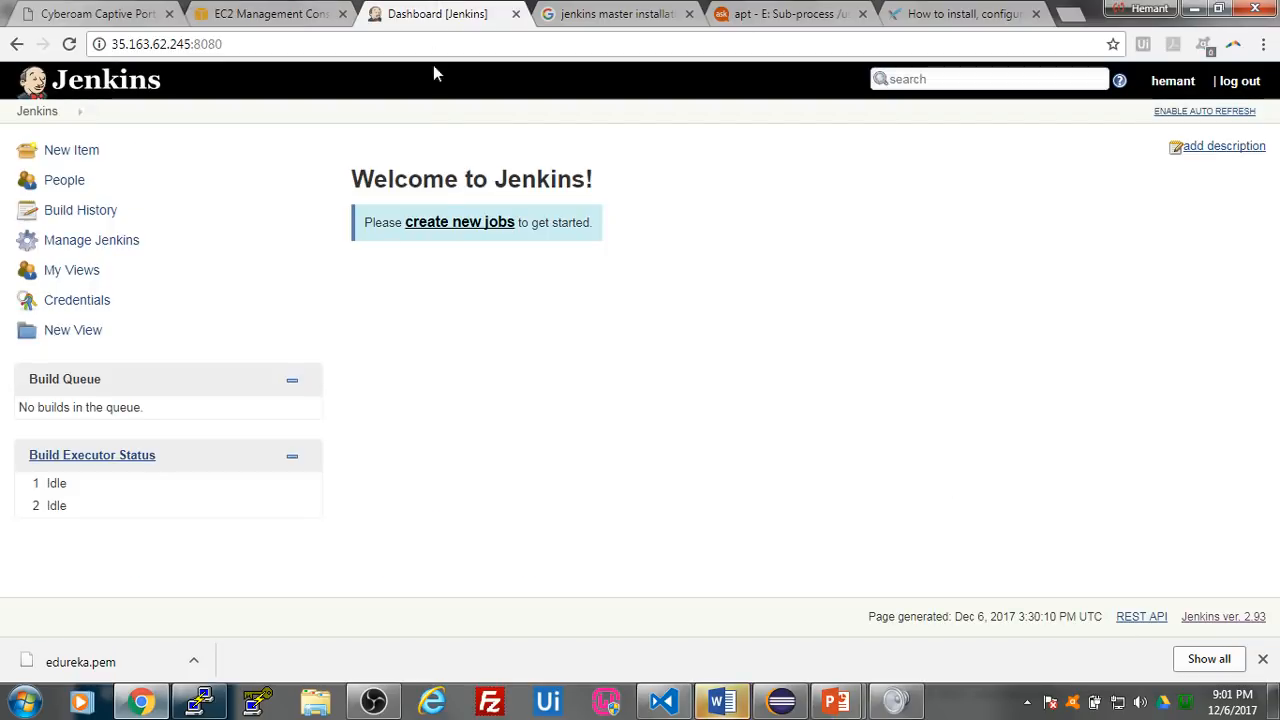
click(120, 245)
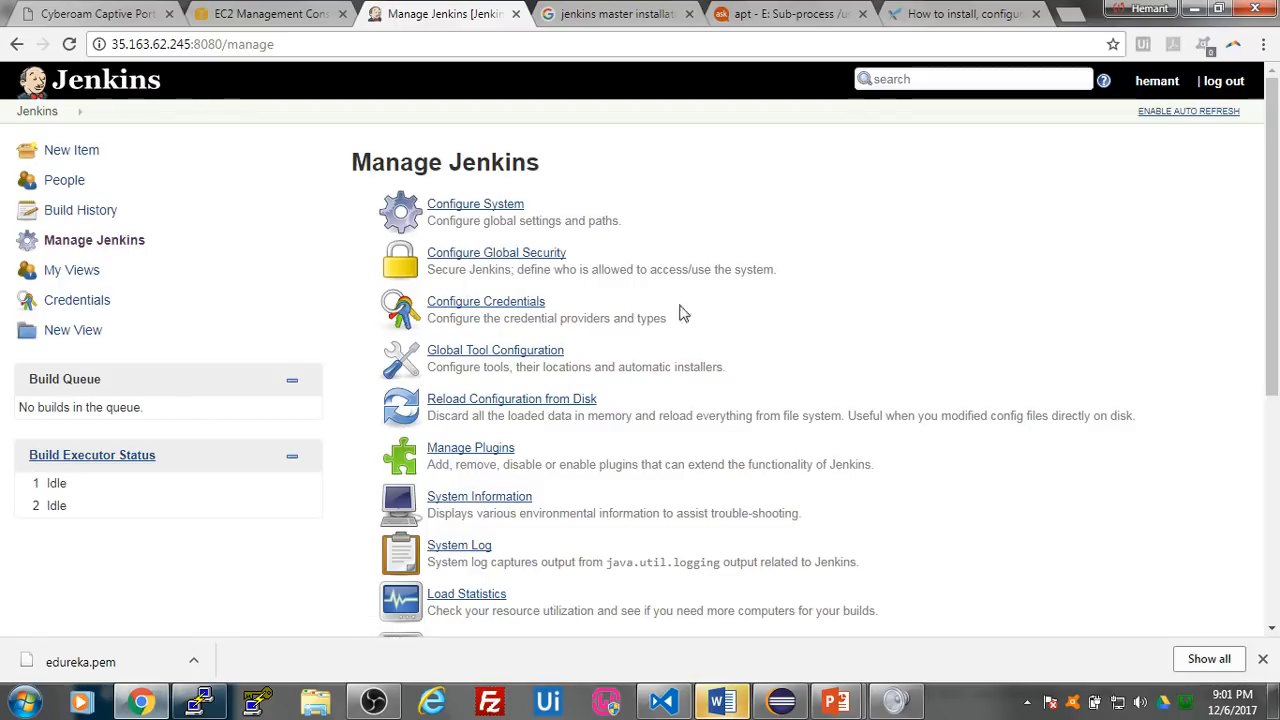
scroll(598, 310, down, 3)
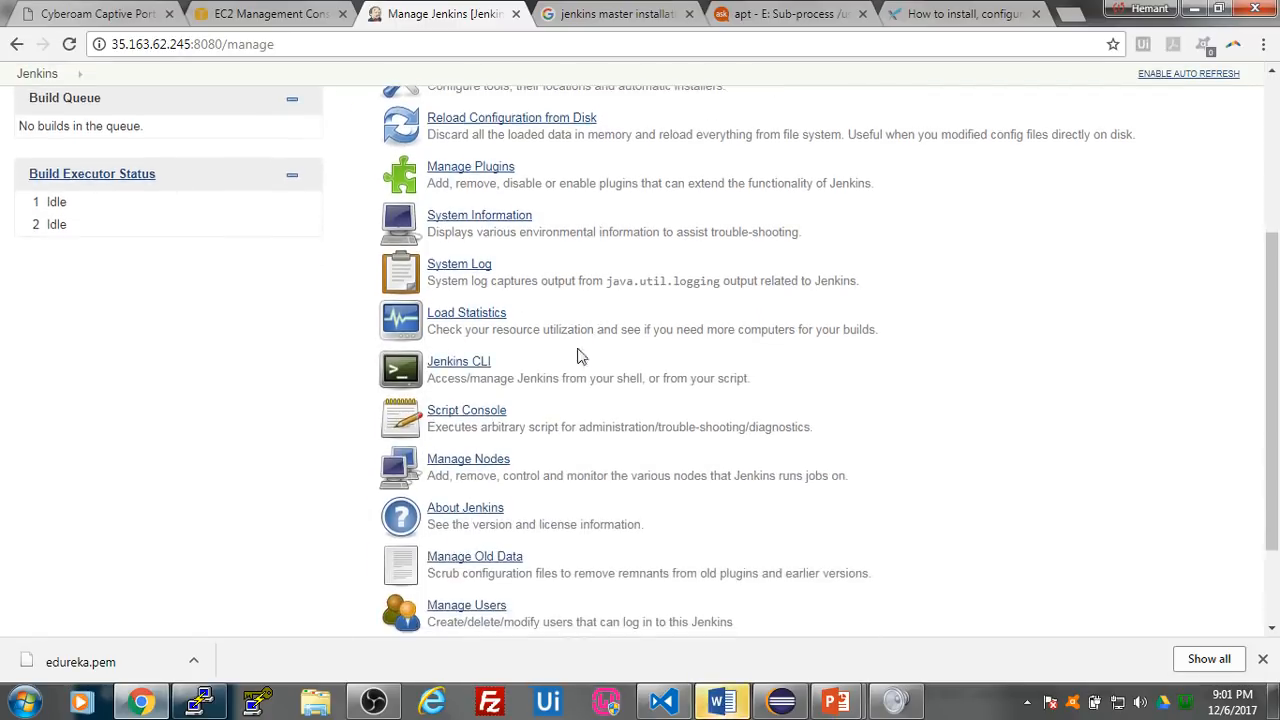
click(478, 460)
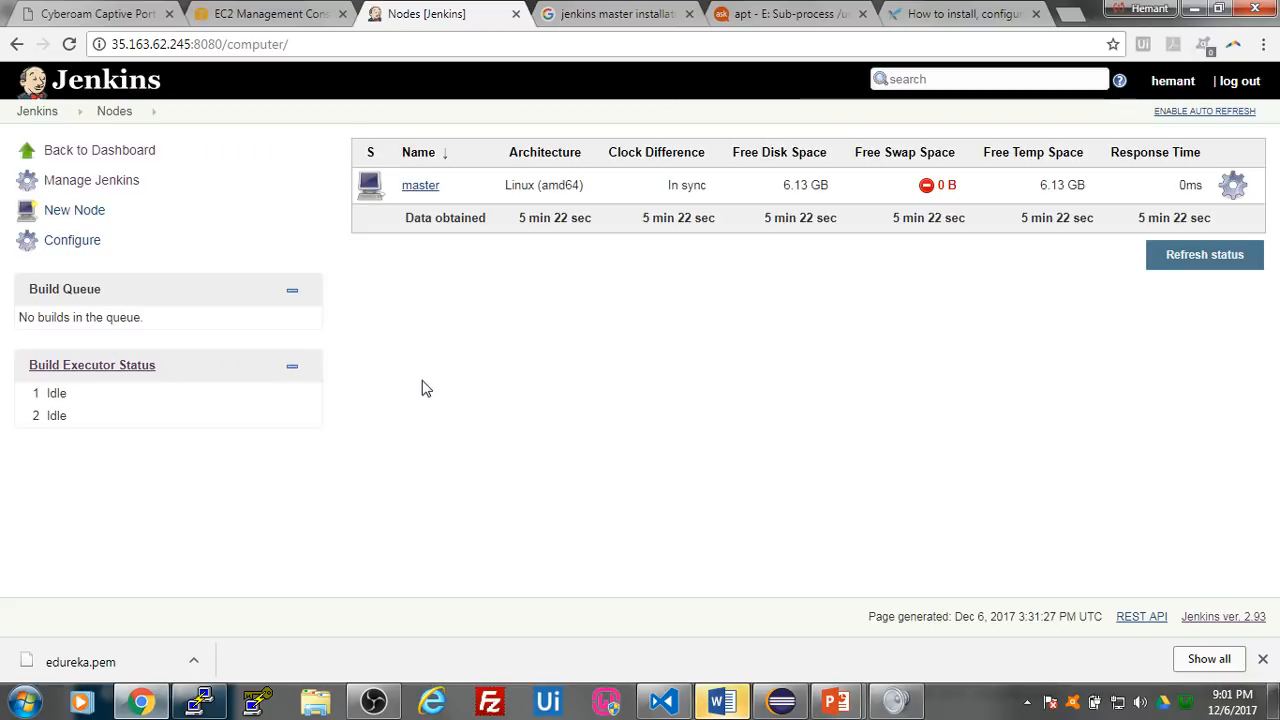
- Create a new Jenkins node named test-server as a permanent agent
click(92, 220)
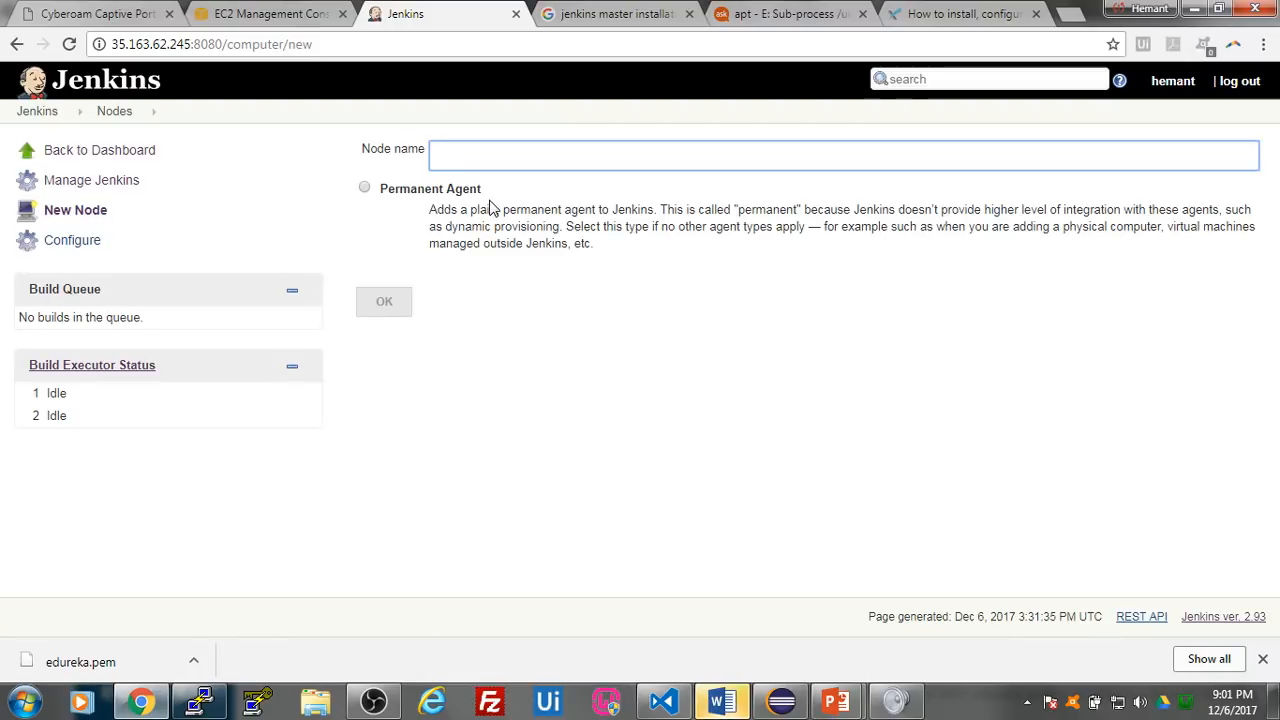
text(test-server)
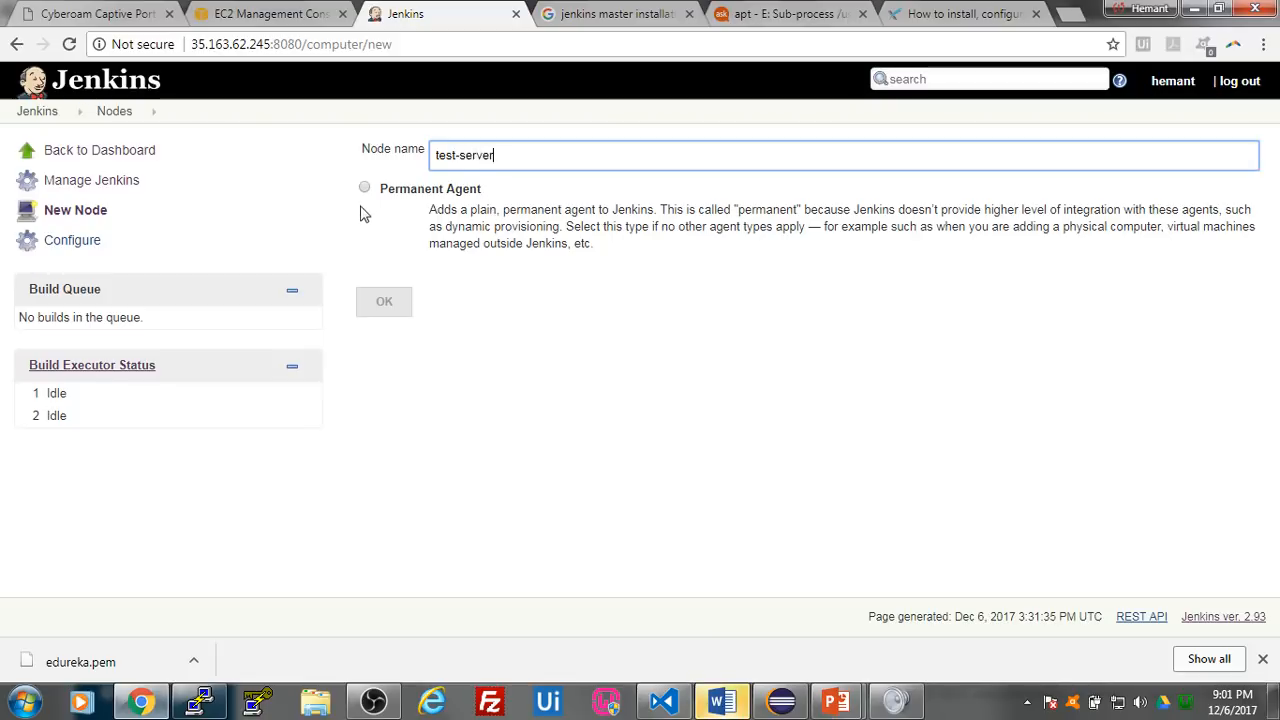
click(364, 188)
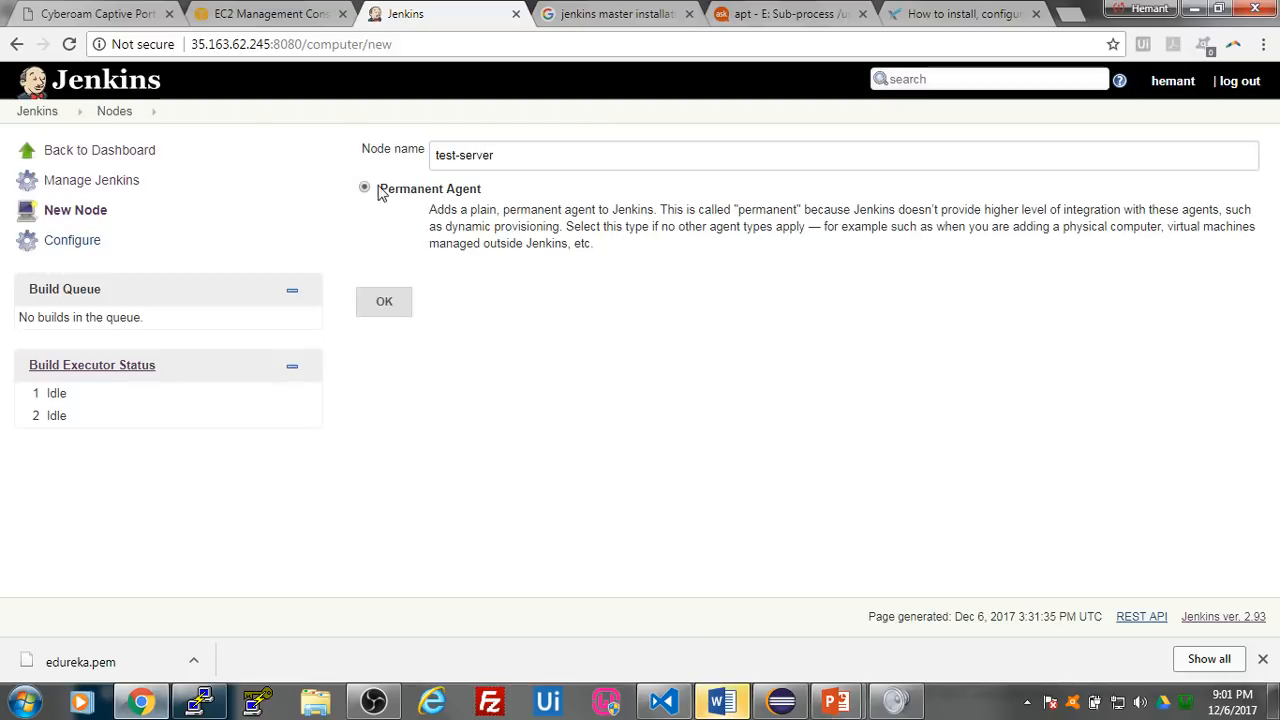
click(390, 304)
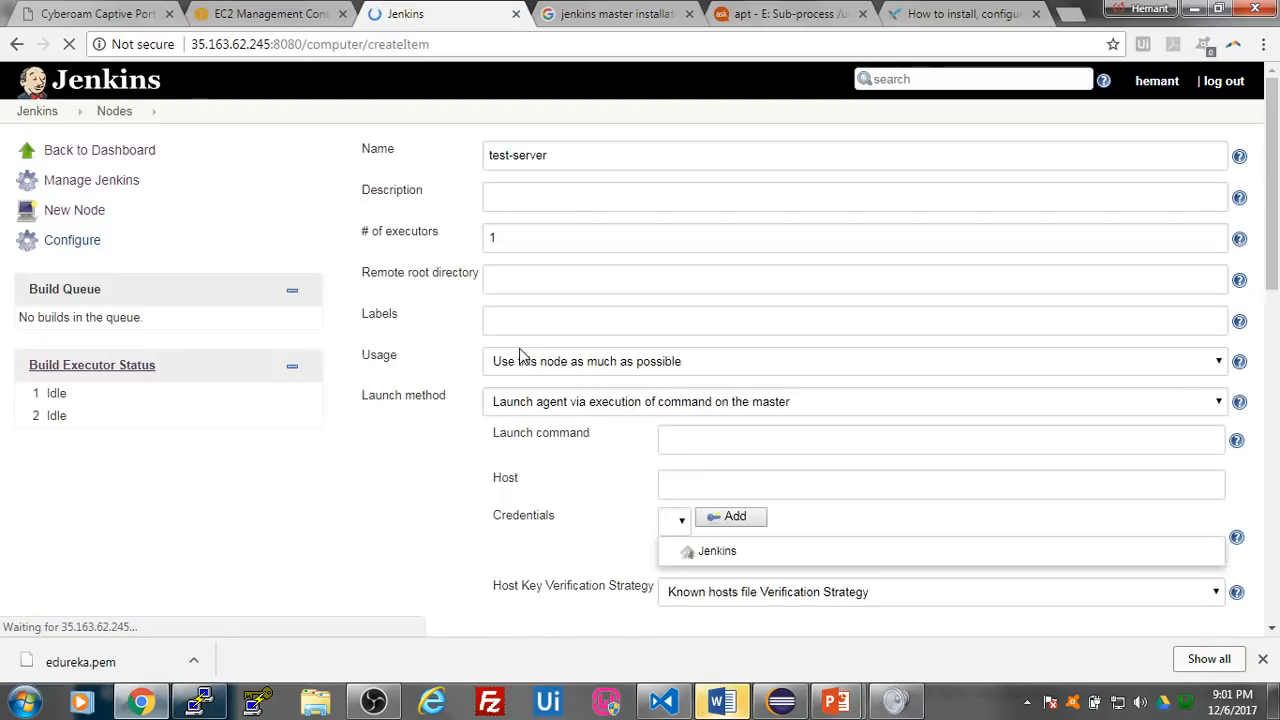
- Set the remote root directory of the test-server node to jenkins/
scroll(846, 270, down, 1)
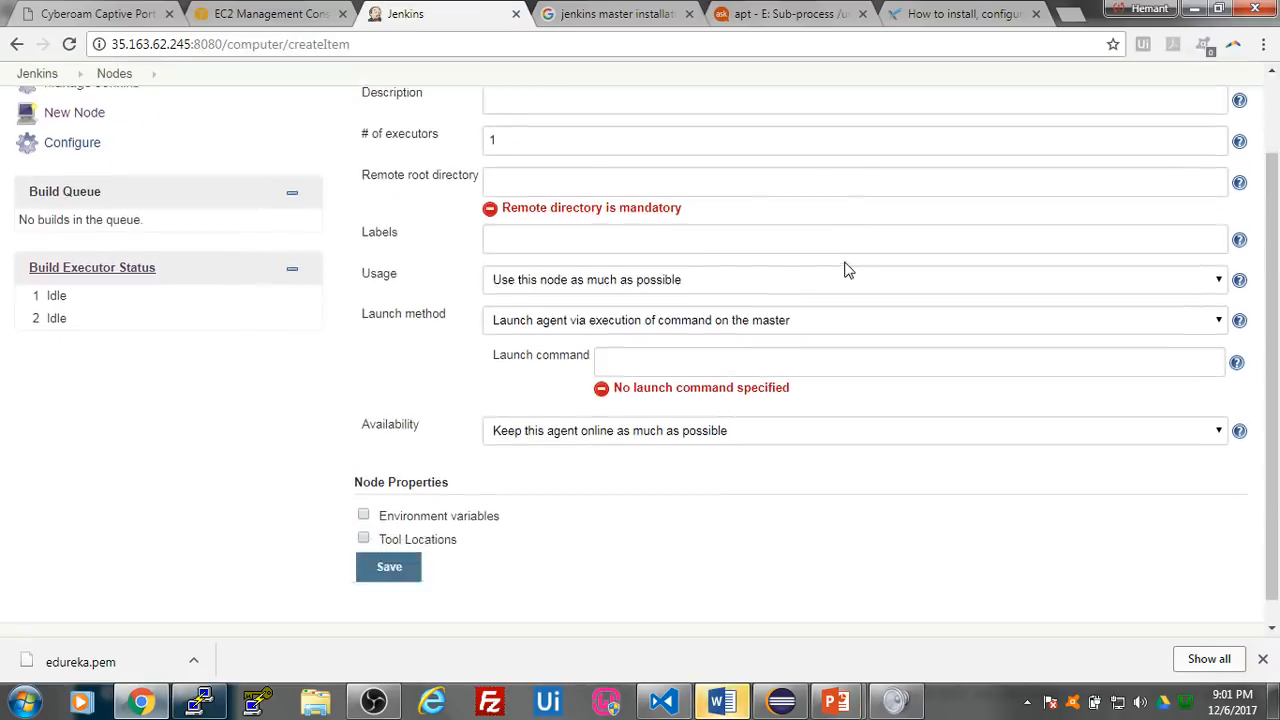
scroll(846, 270, up, 1)
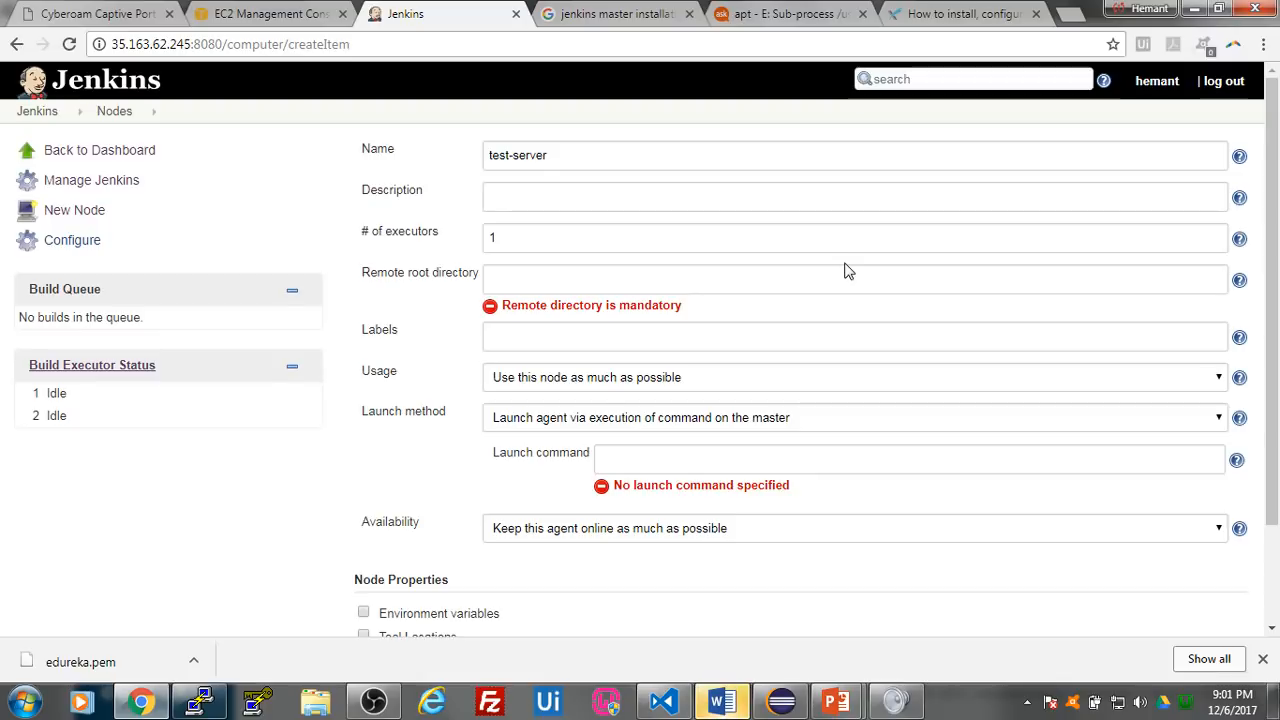
click(627, 279)
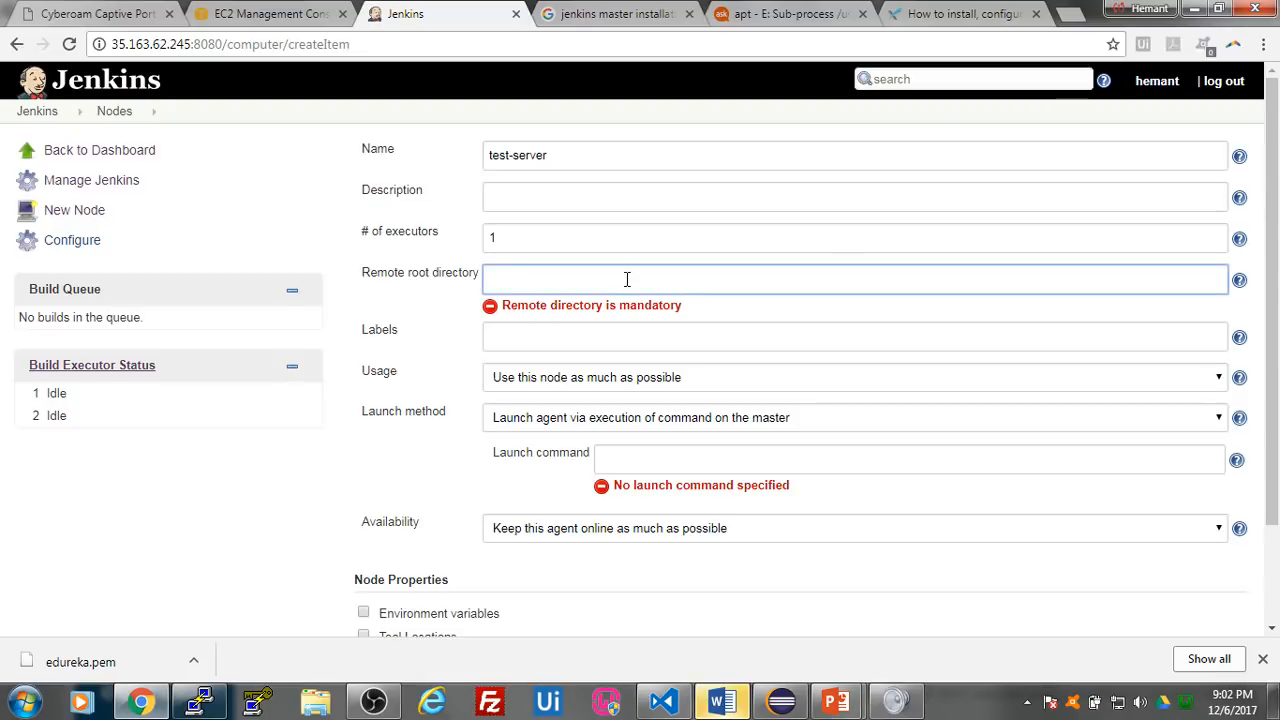
text(jenkins)
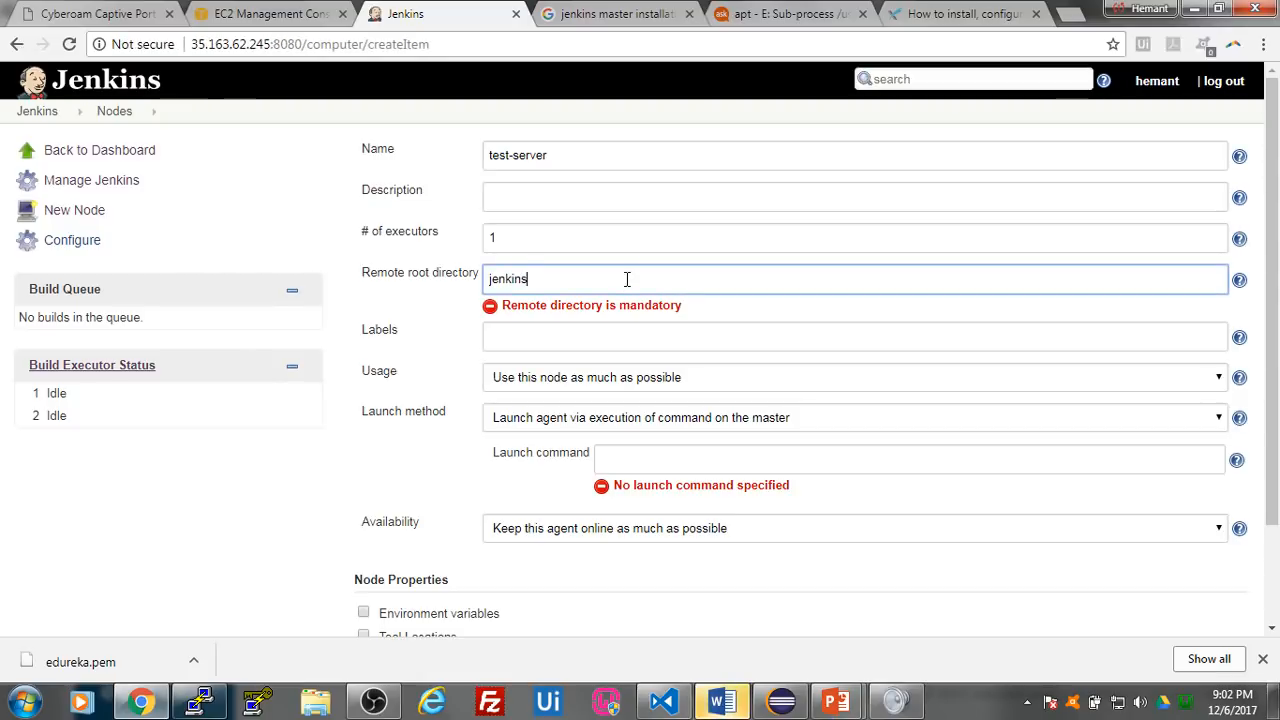
text(/)
click(428, 298)
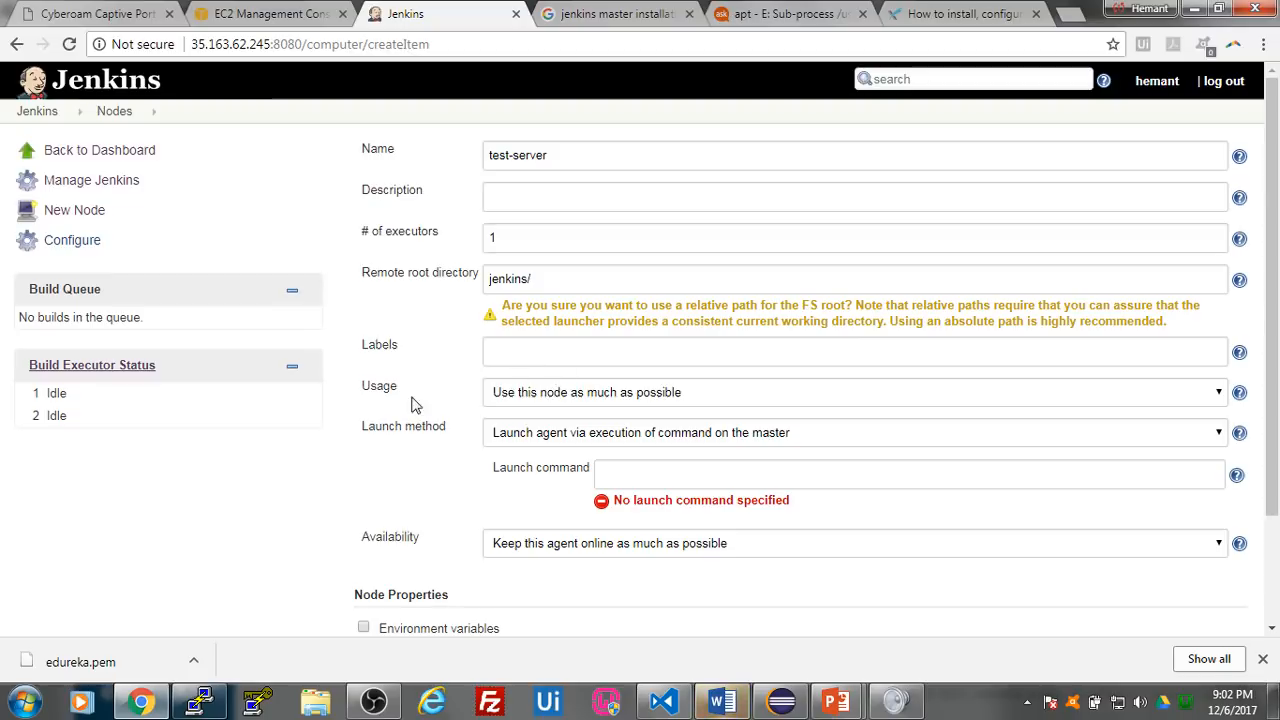
- Examine the launch methods offered for the test-server node and the remaining configuration options
scroll(560, 488, down, 3)
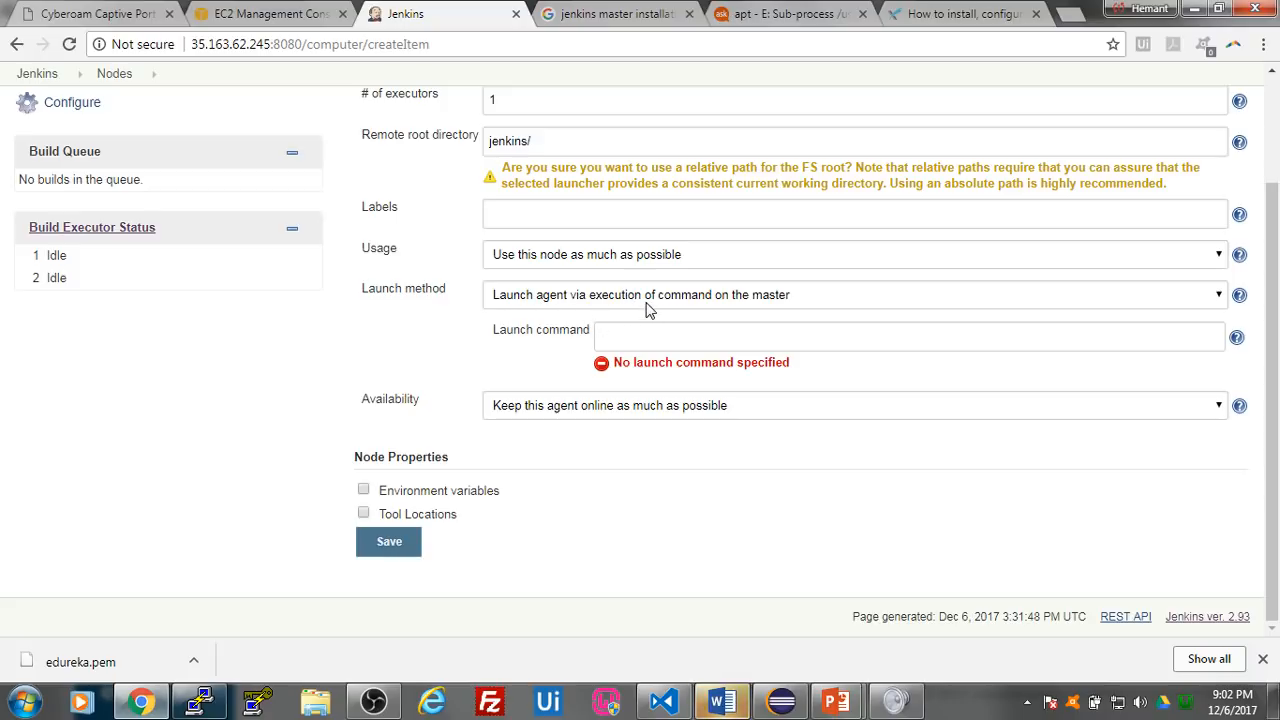
scroll(846, 326, up, 1)
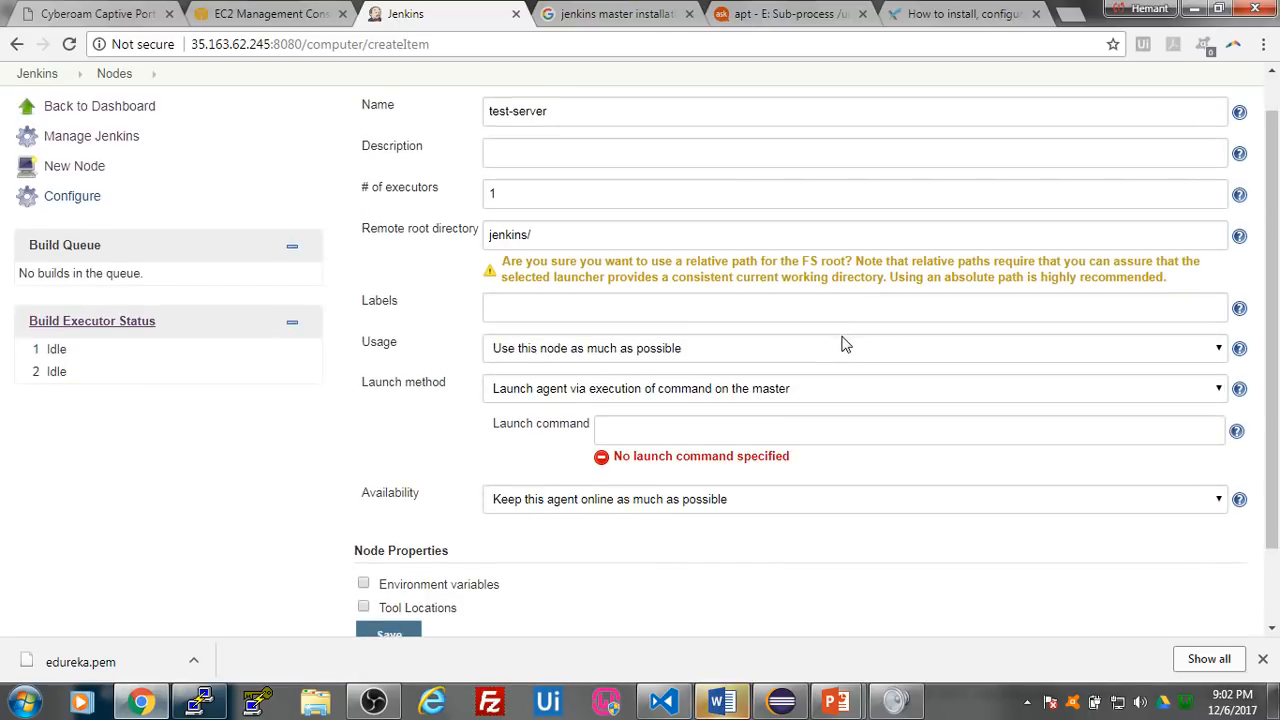
click(897, 394)
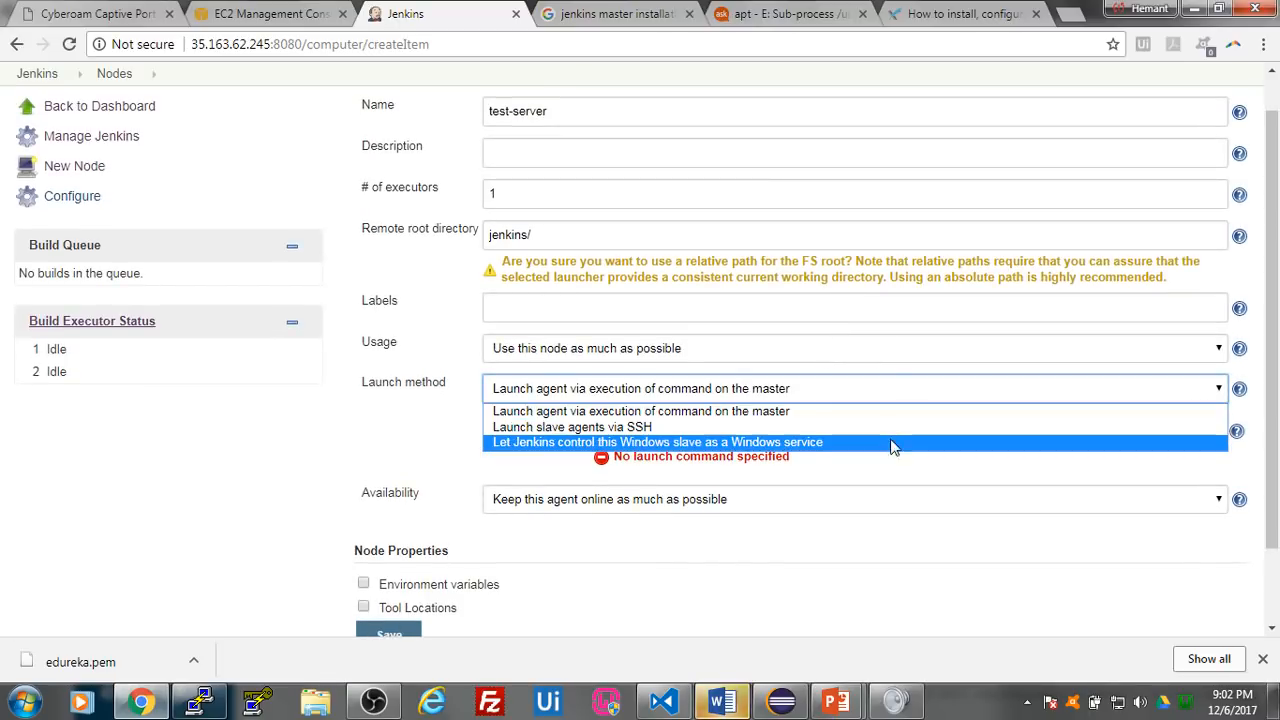
click(893, 418)
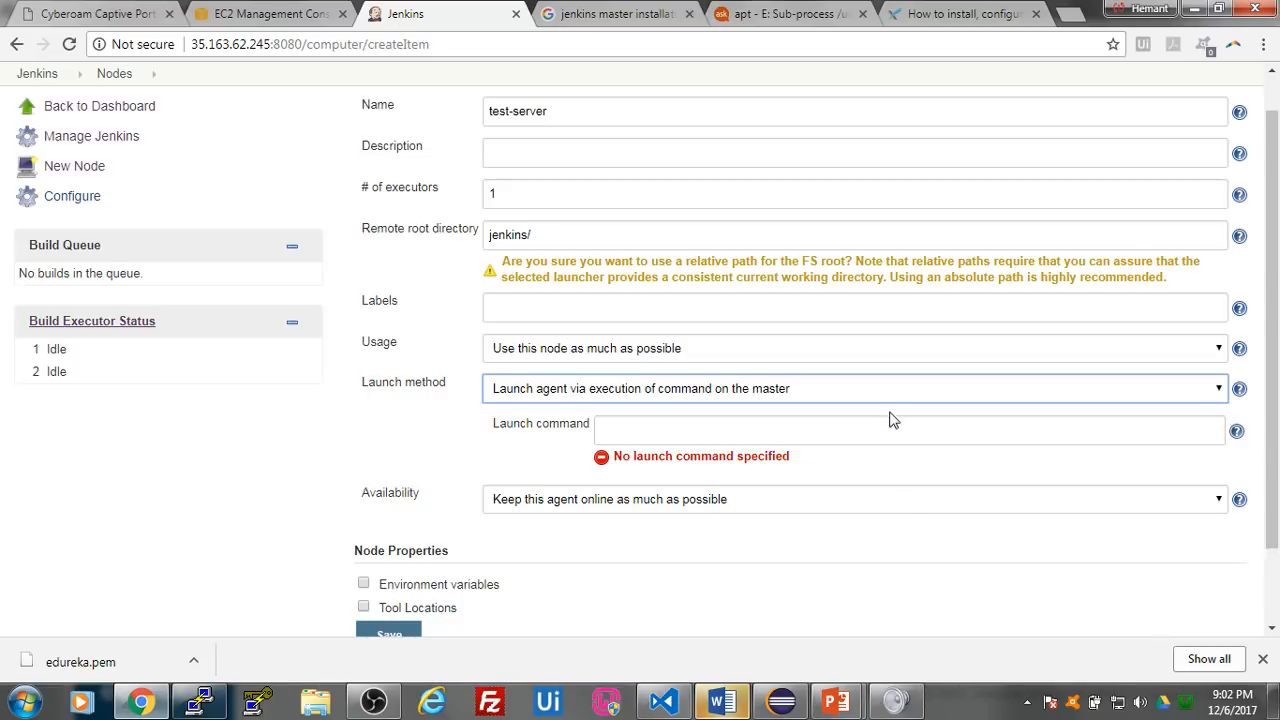
click(766, 600)
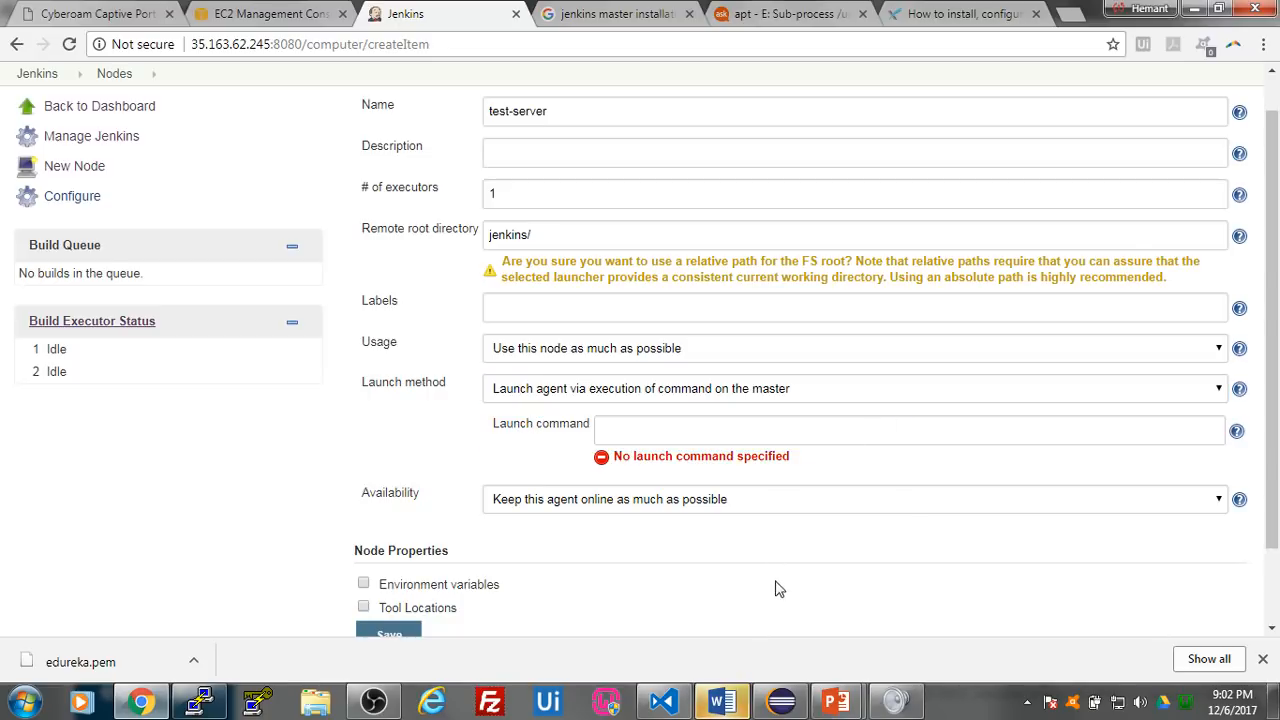
scroll(695, 545, down, 1)
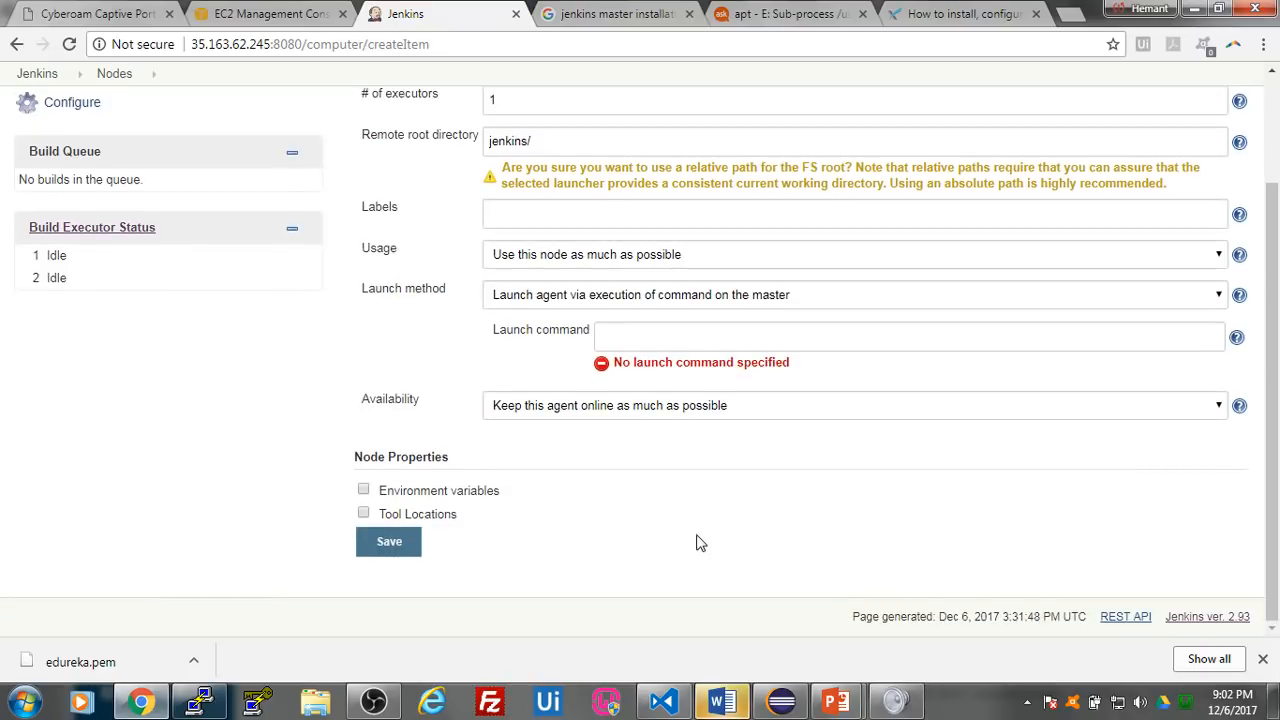
scroll(700, 543, up, 1)
click(776, 390)
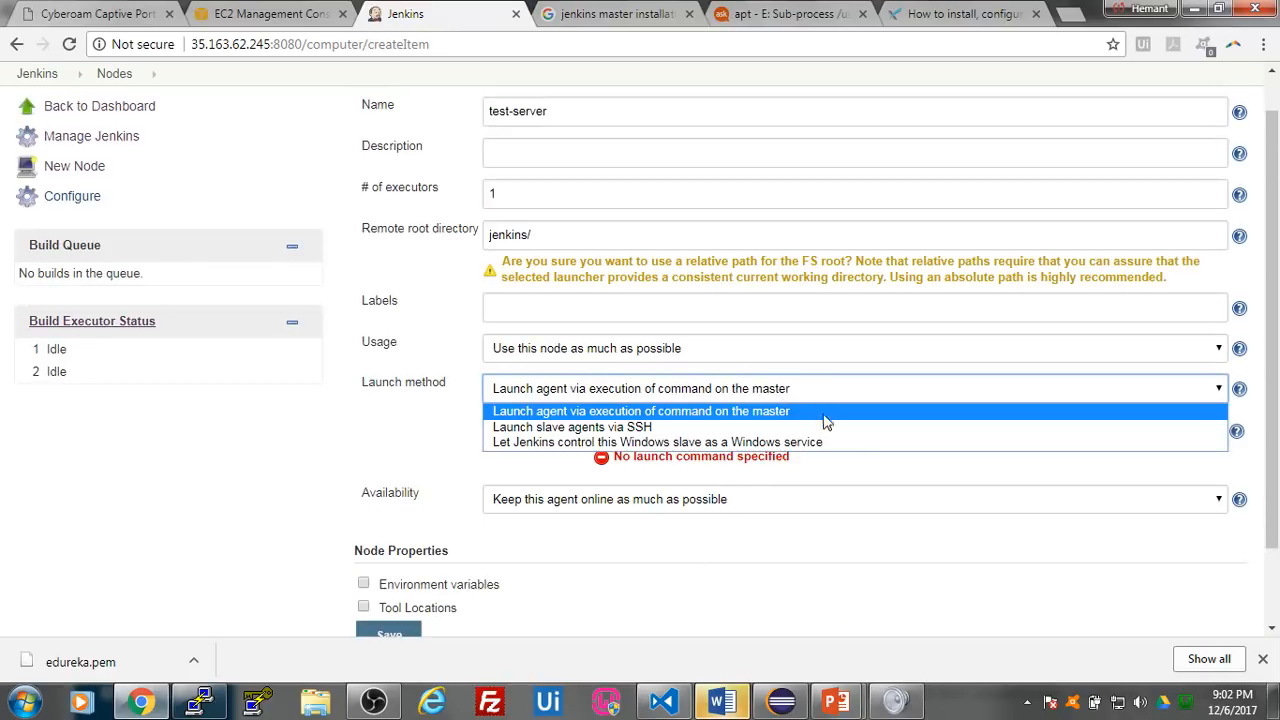
click(450, 418)
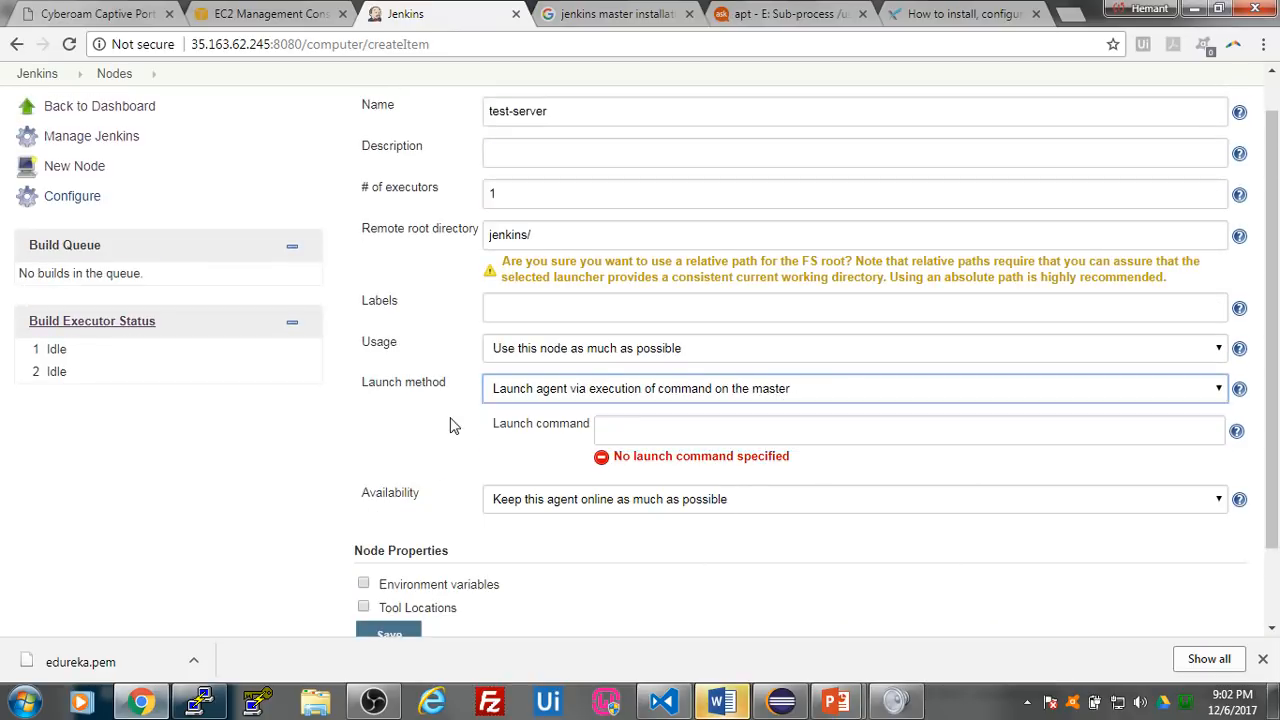
scroll(497, 436, up, 1)
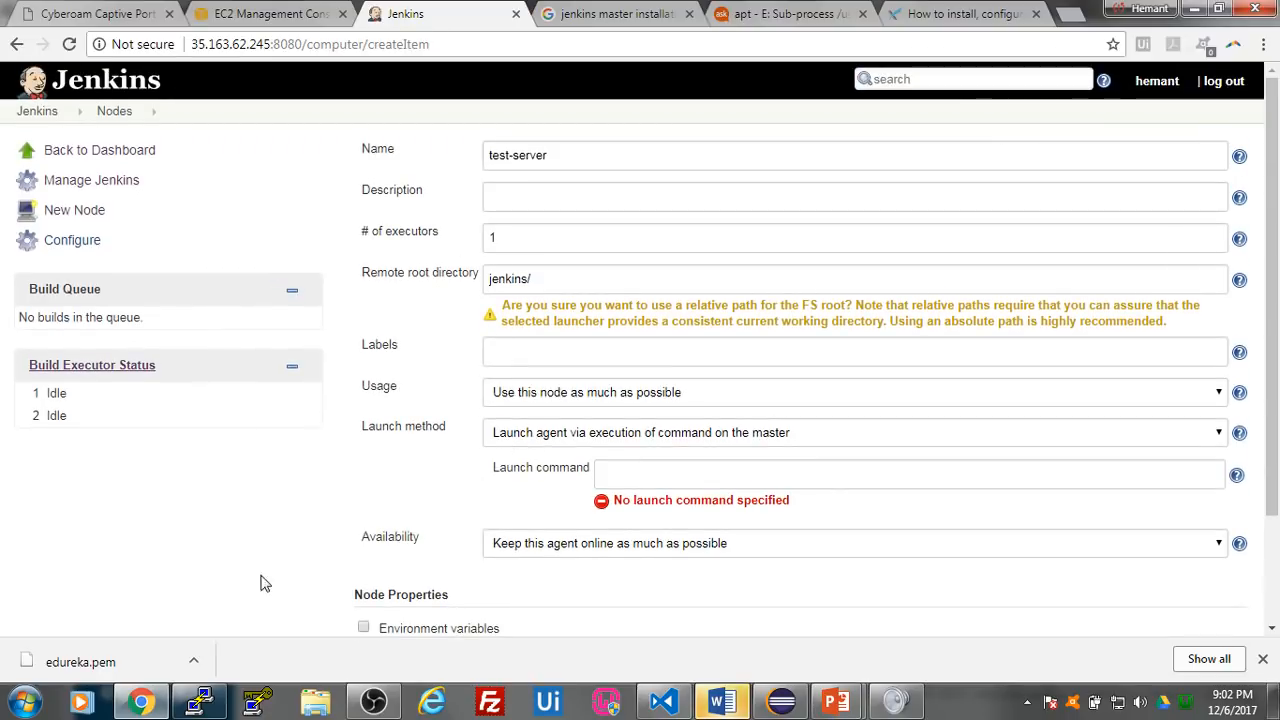
- Switch to the Jenkins master's terminal session and run sudo apt-get install default-jdk
click(199, 702)
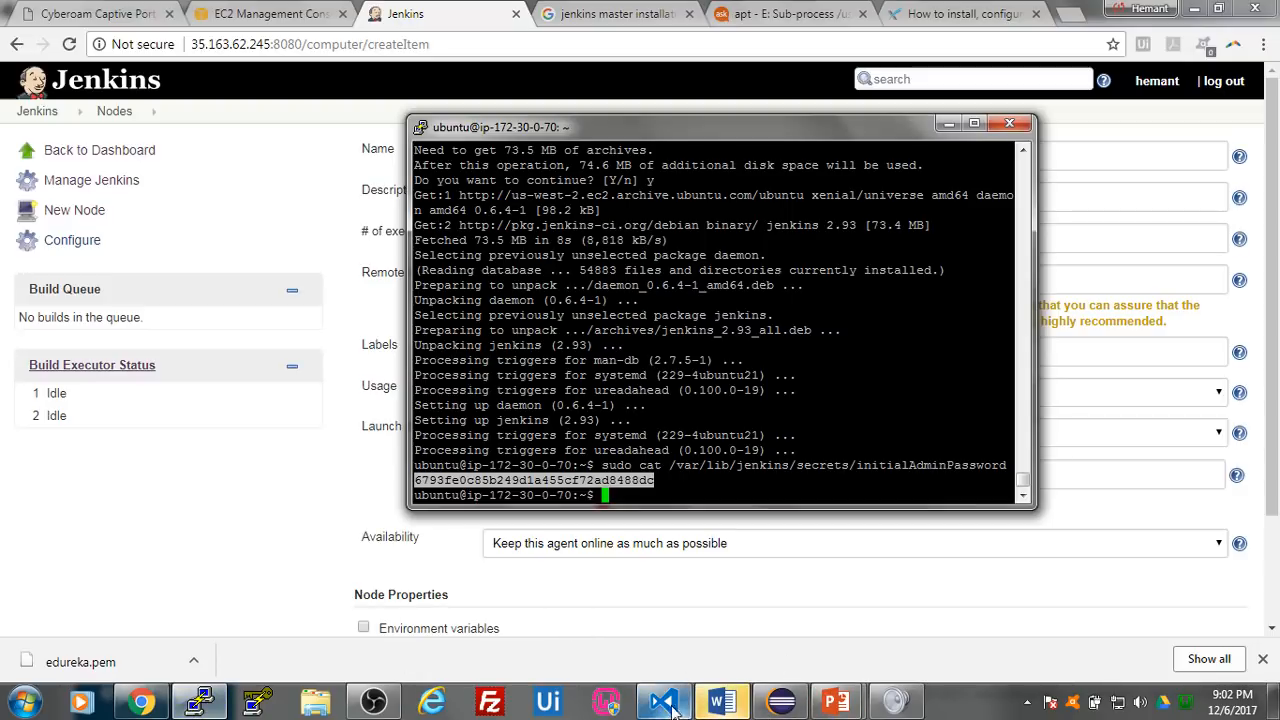
text(su)
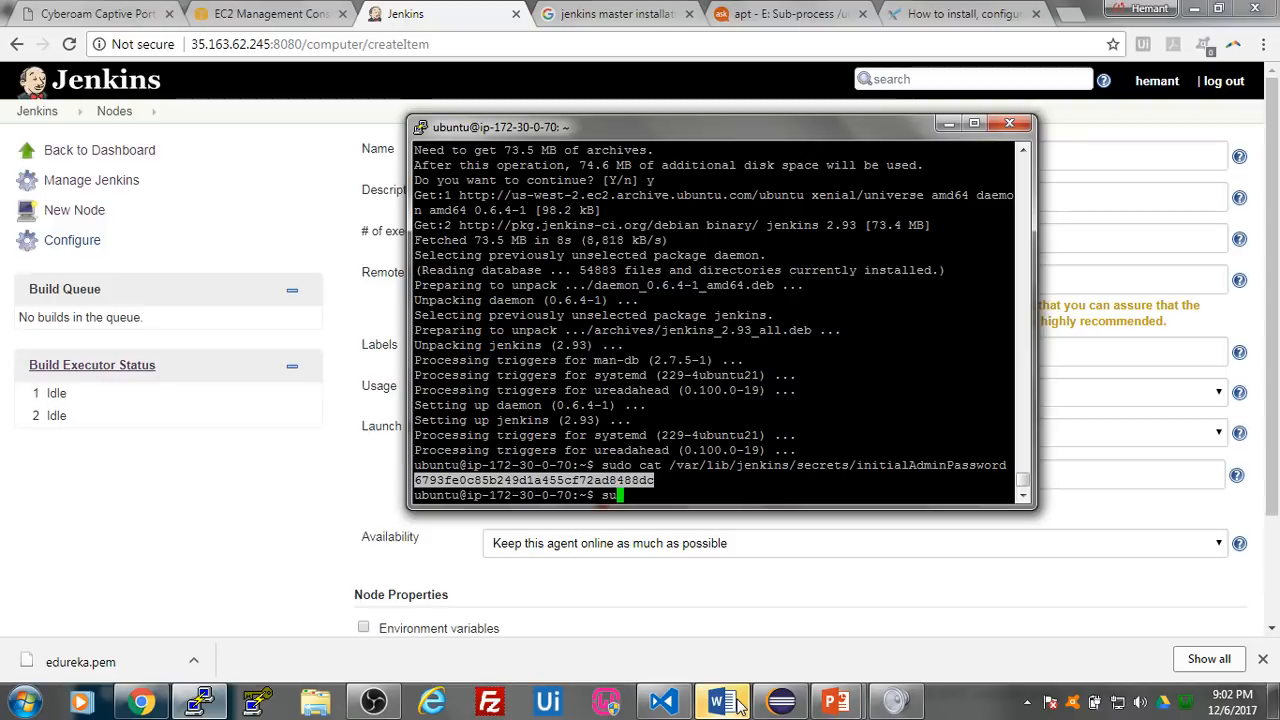
text(do apt-get instal)
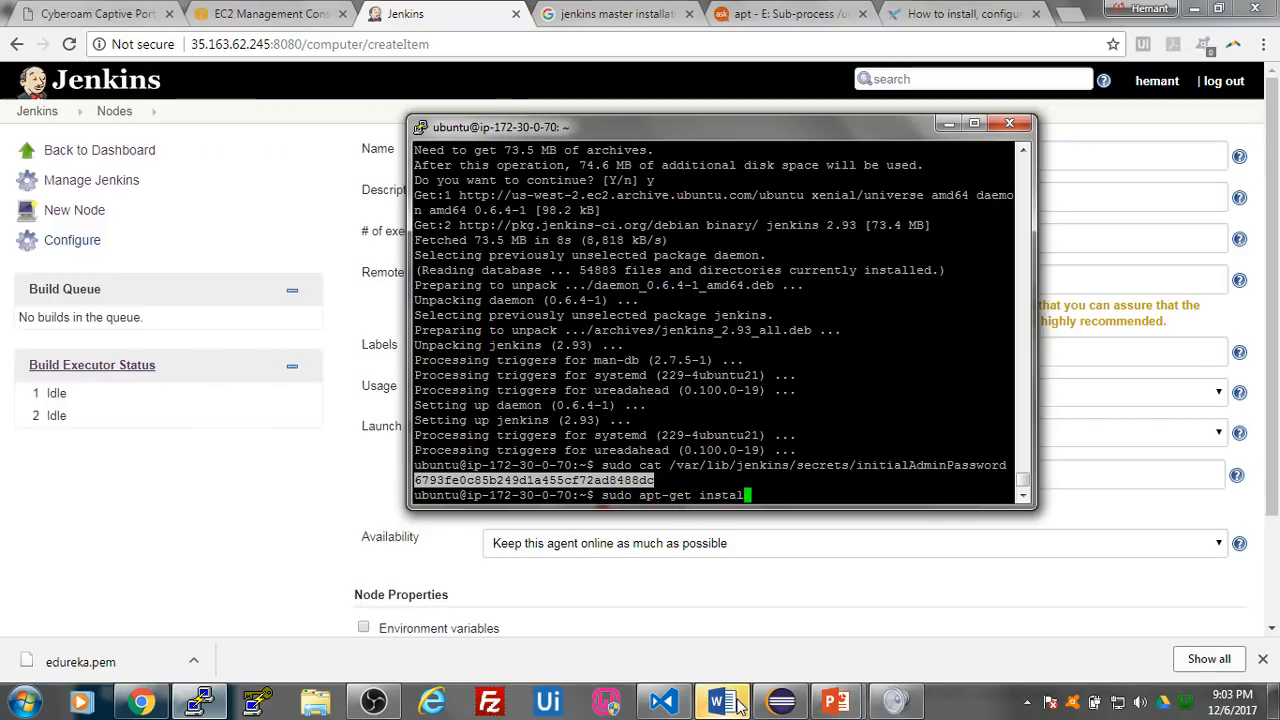
text(l de)
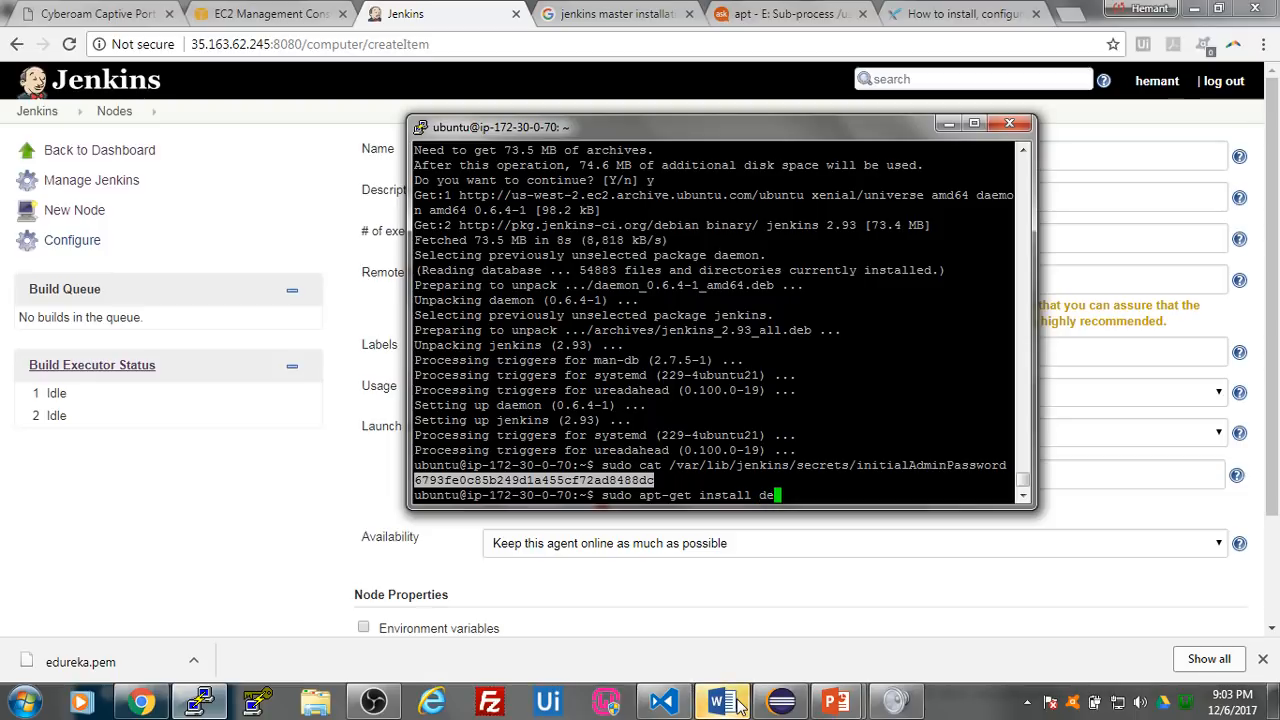
text(fault-jdk)
key(Return)
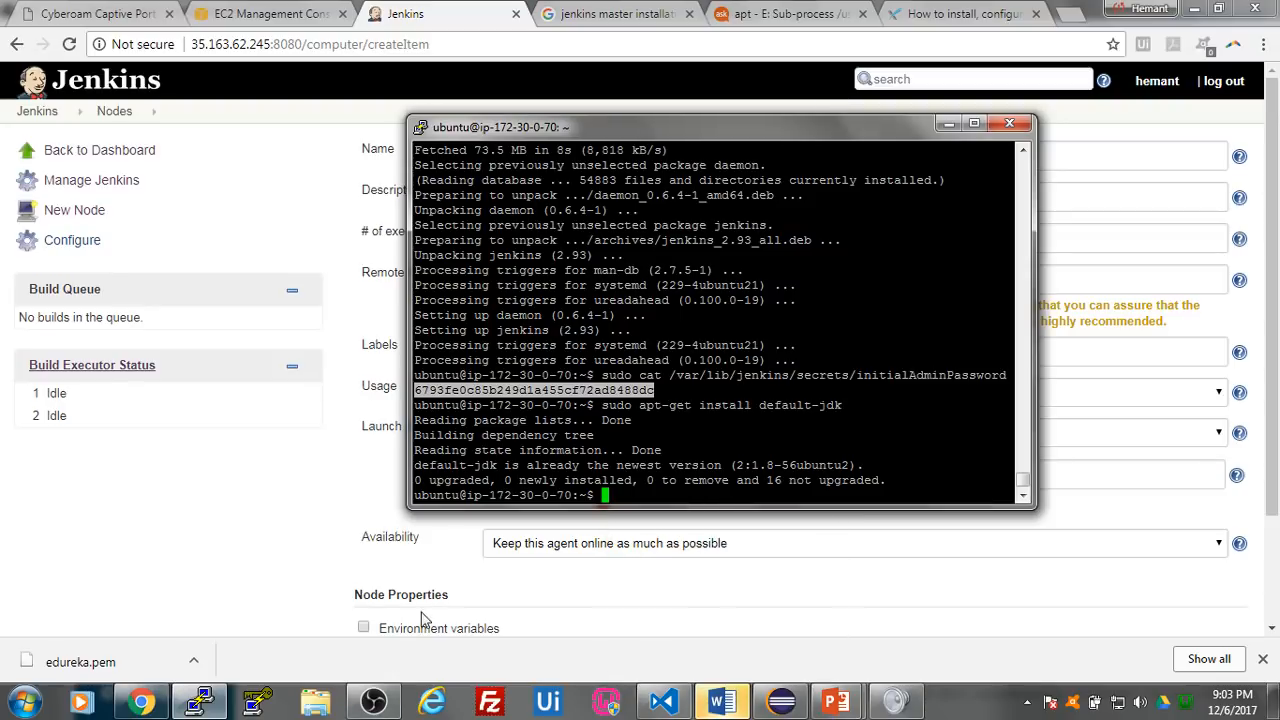
- Back in Jenkins, discard the unsaved test-server form and create a permanent agent node named test-server1
click(265, 548)
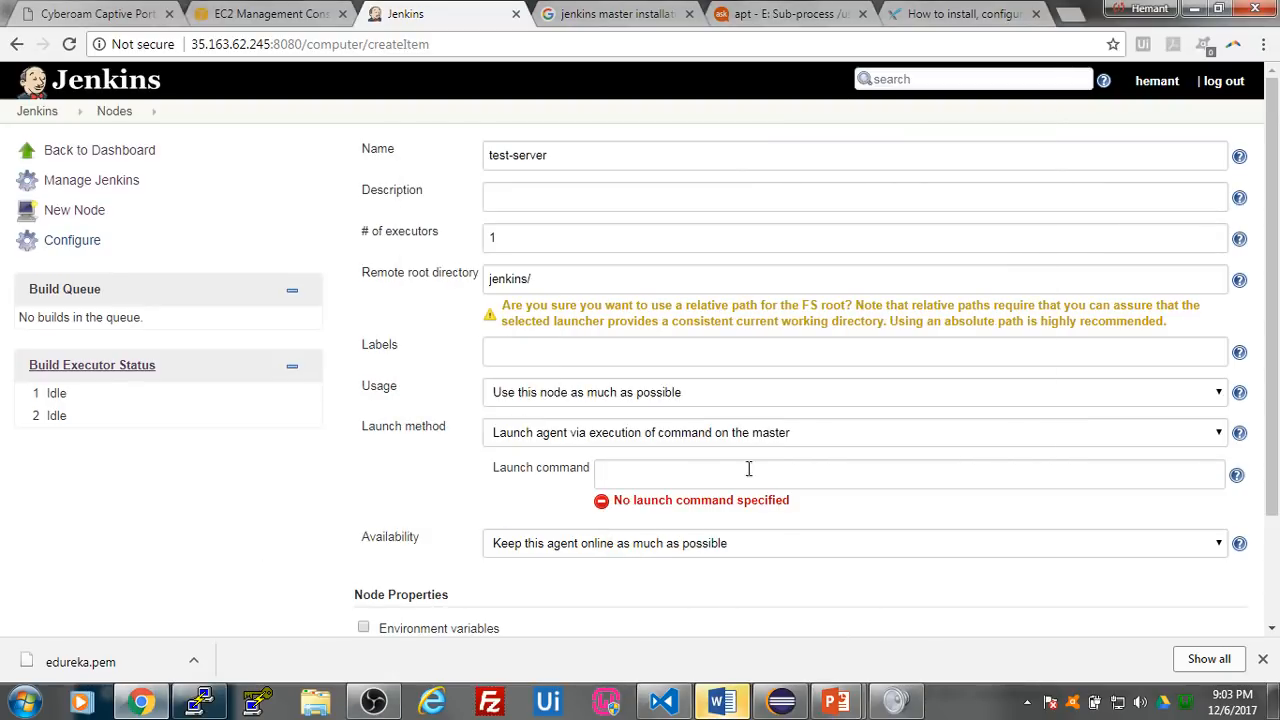
click(88, 212)
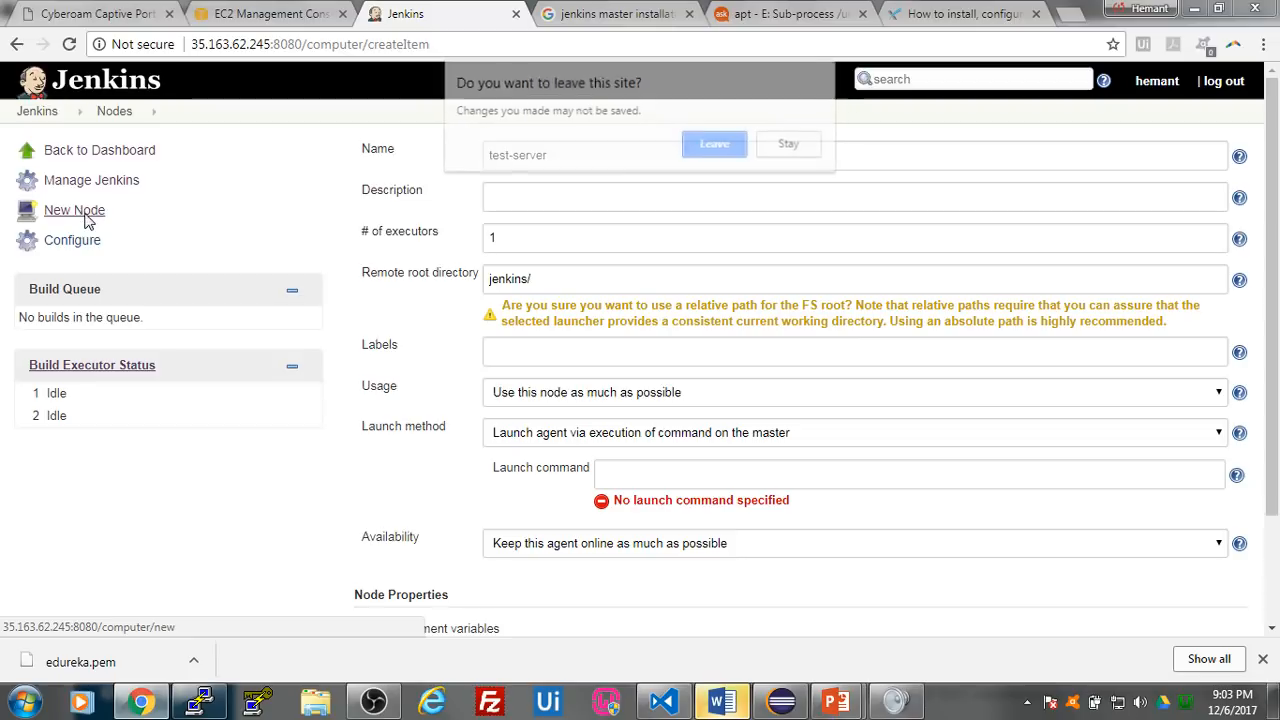
click(716, 146)
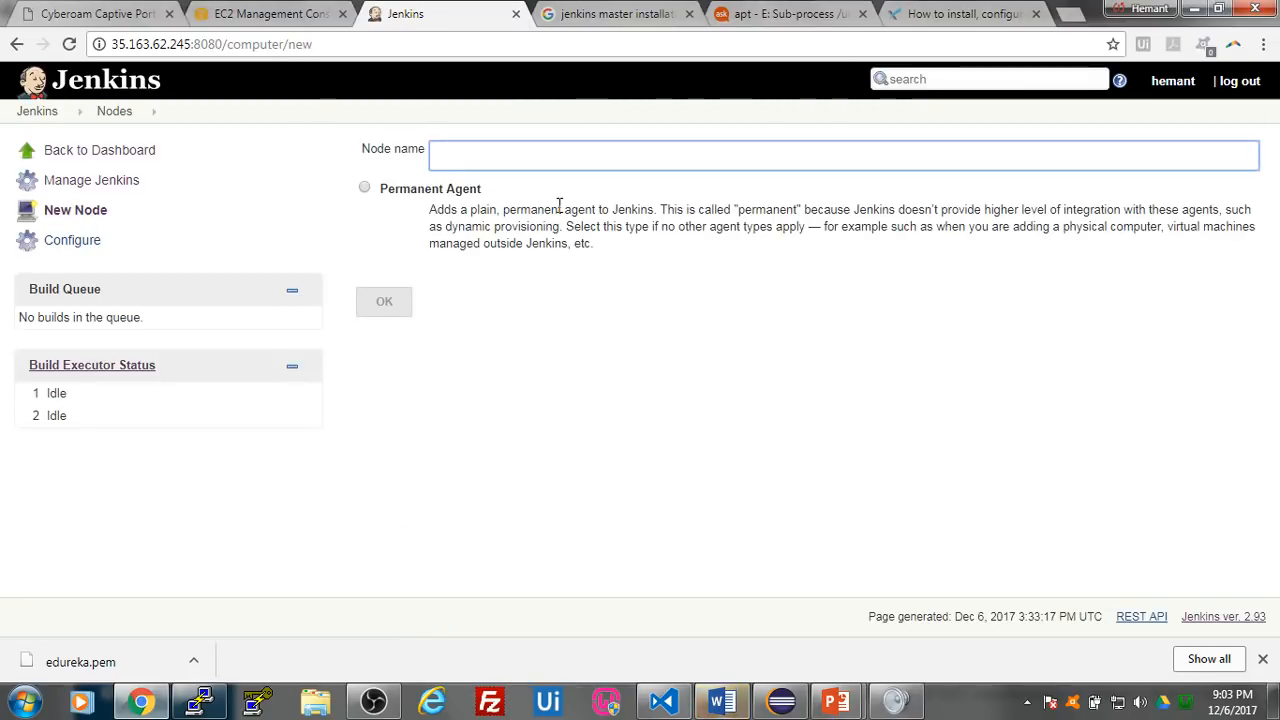
text(tet)
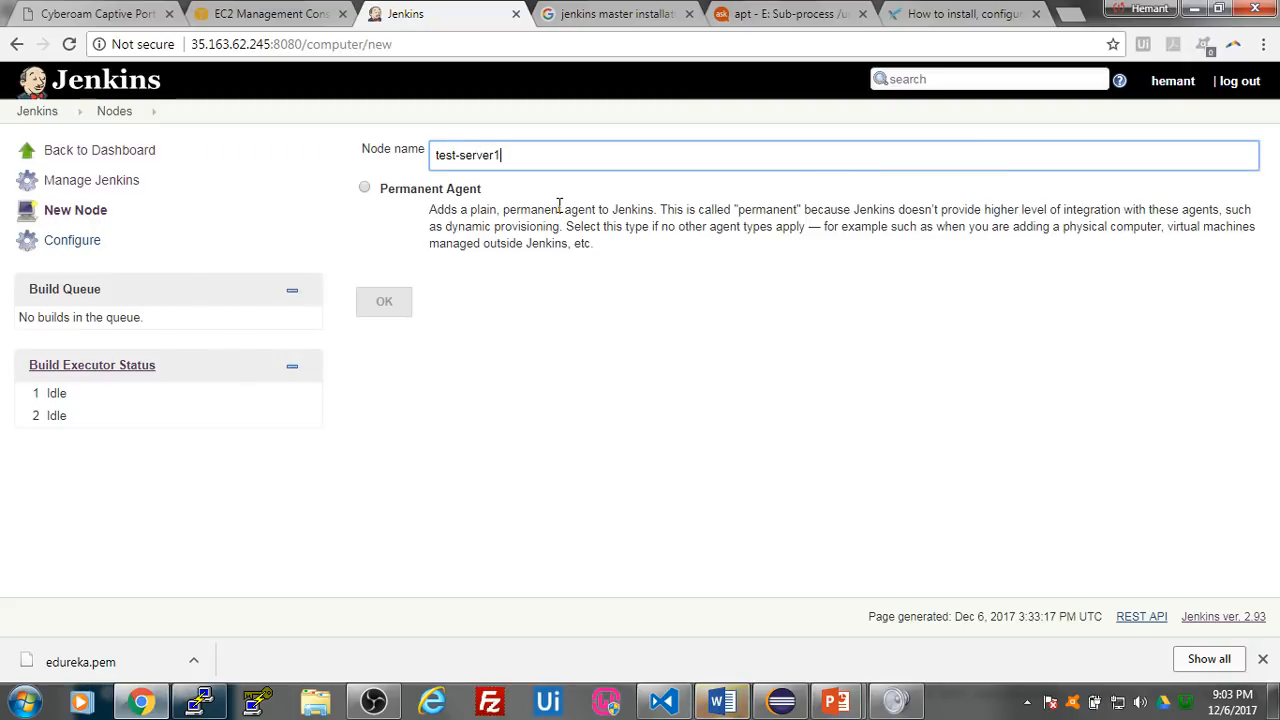
click(364, 188)
click(399, 313)
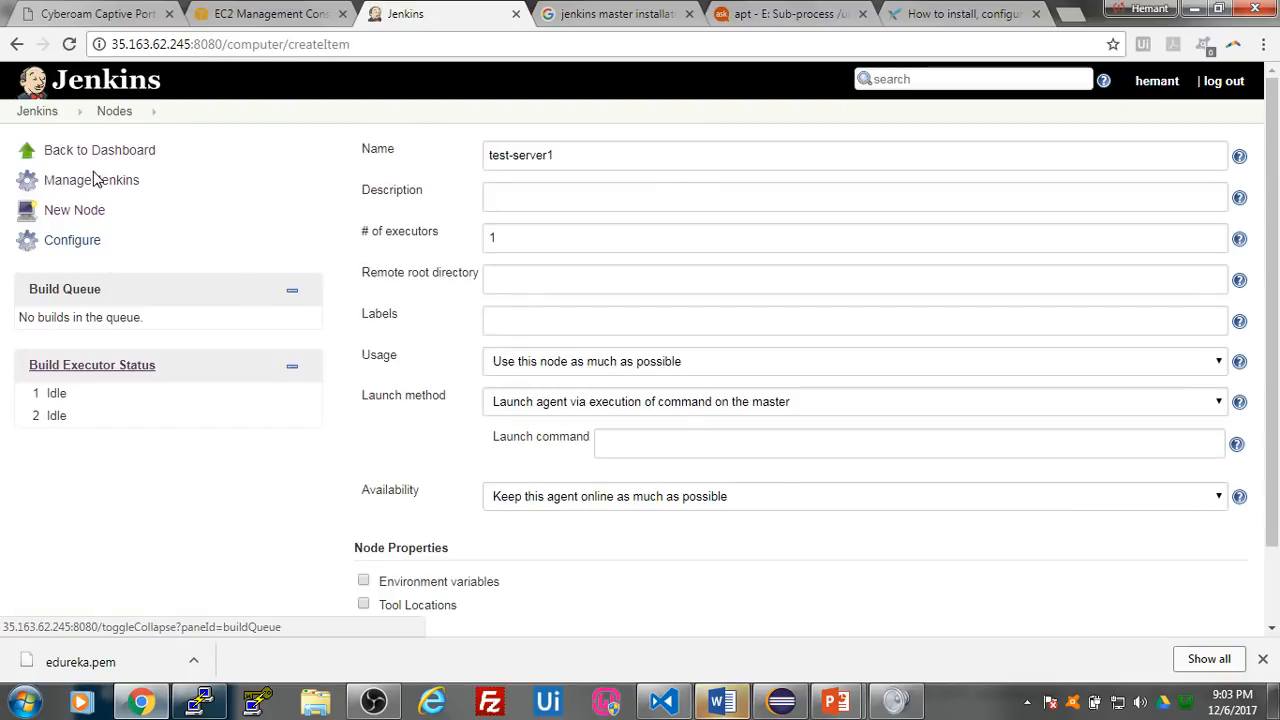
click(583, 281)
text(jenkins/)
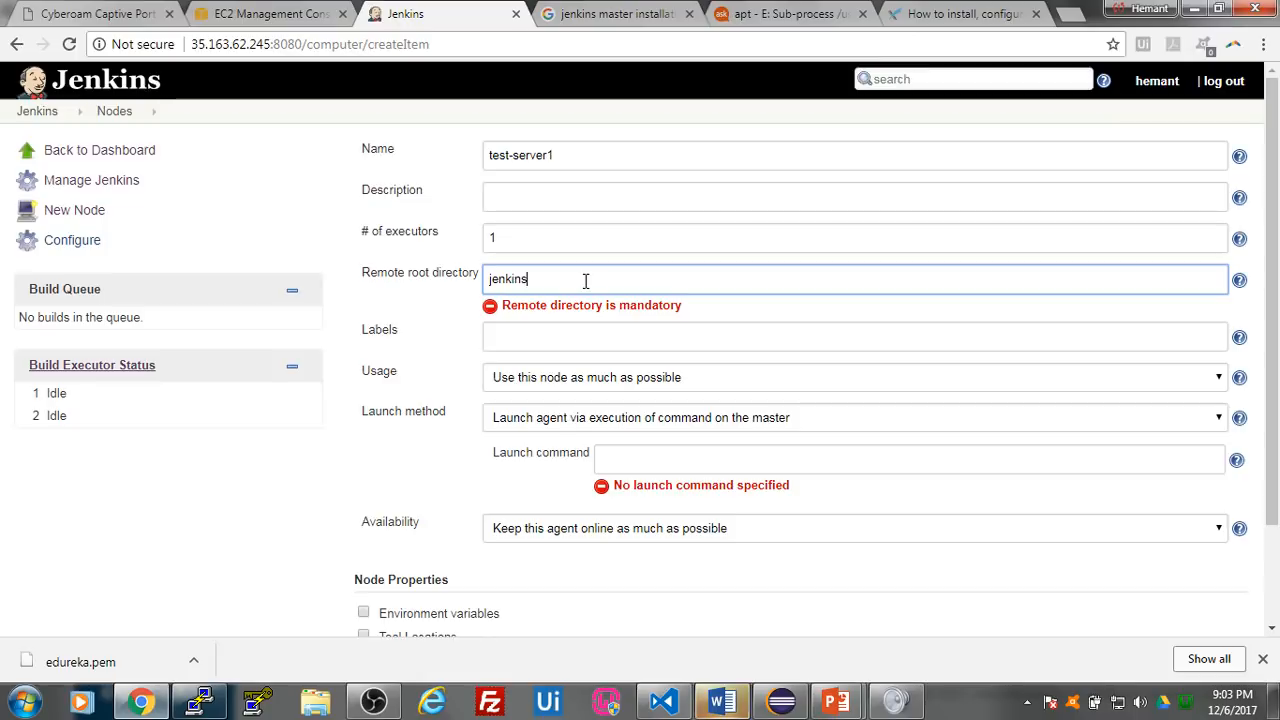
click(744, 426)
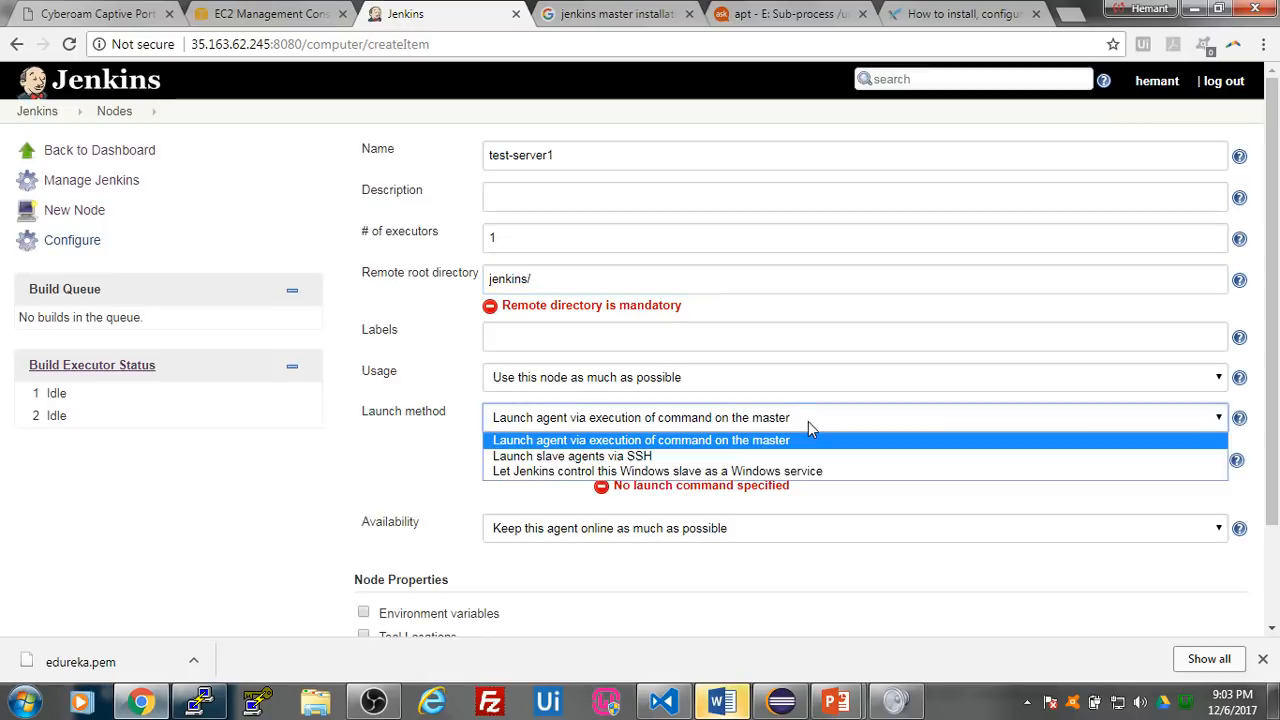
click(455, 495)
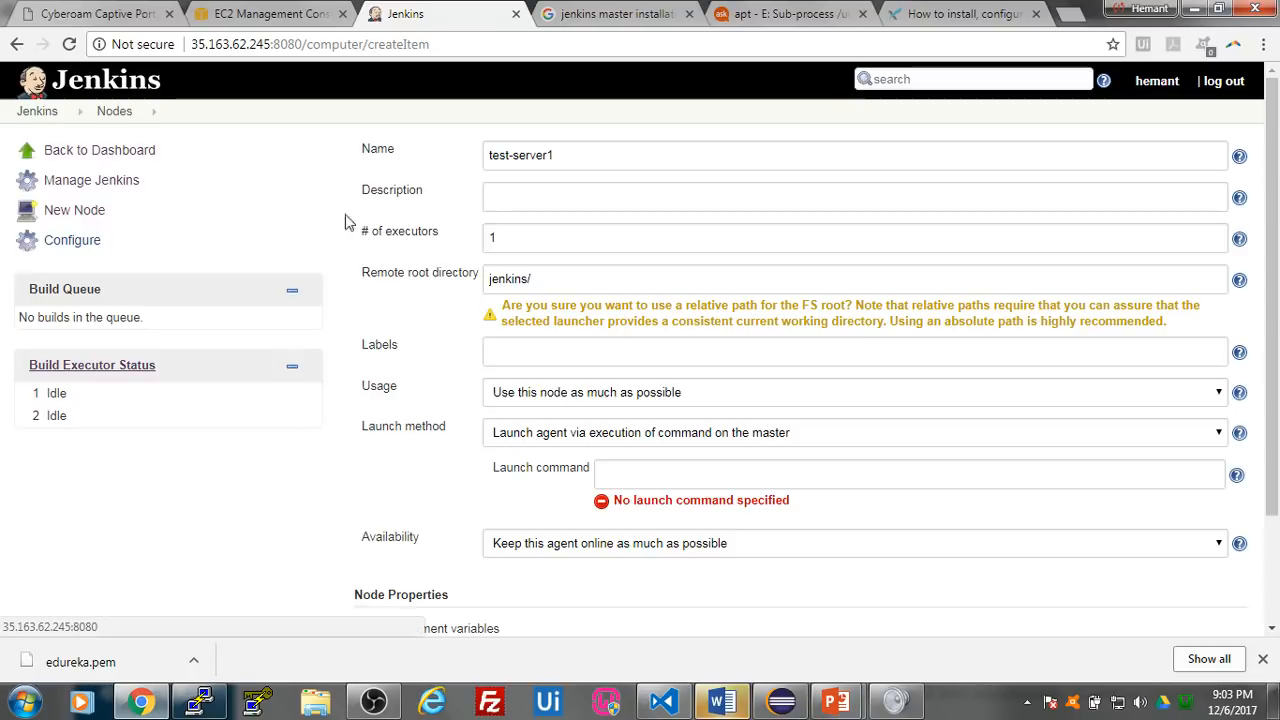
click(100, 150)
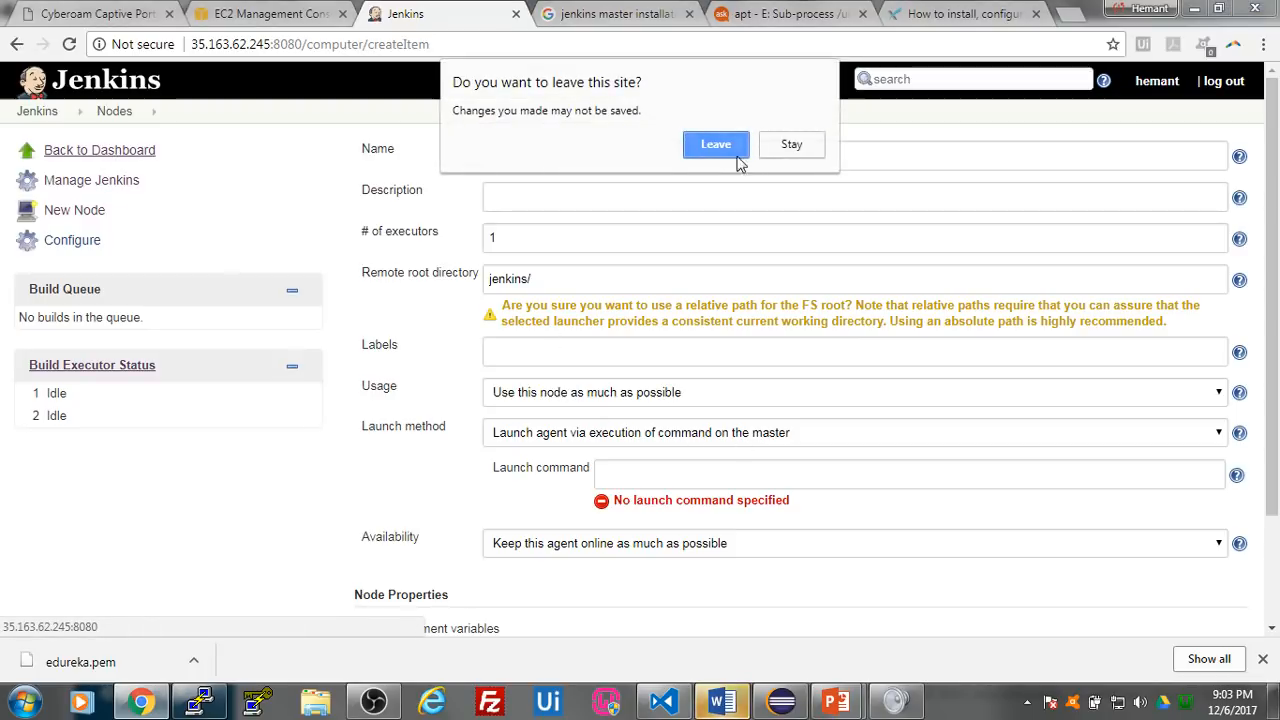
click(716, 144)
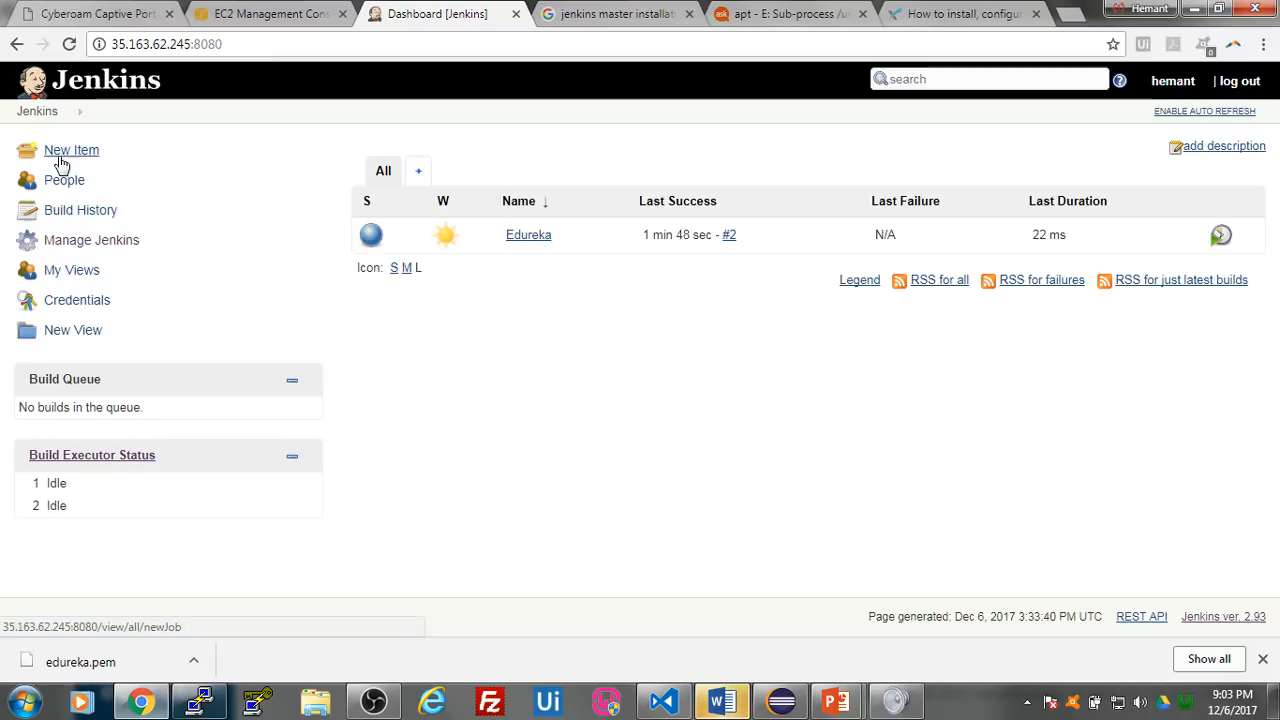
- In Jenkins' global security settings, set the TCP port for JNLP agents to Random and save
click(36, 112)
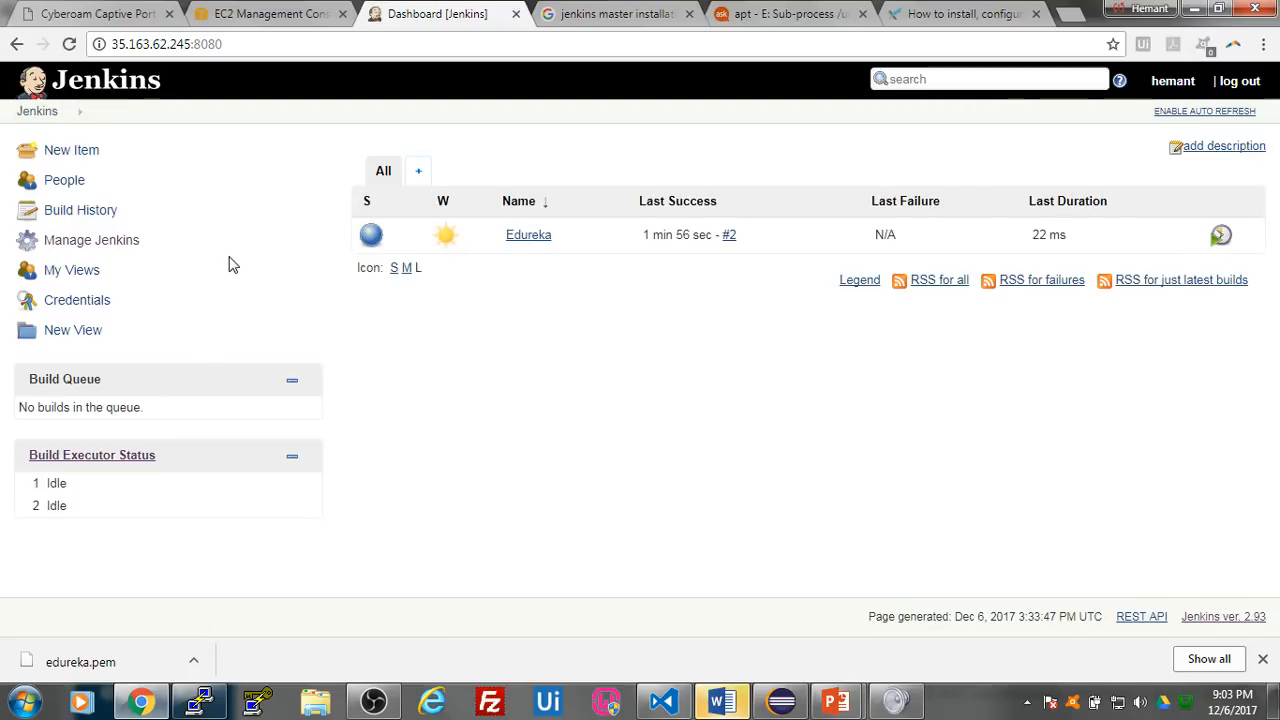
click(88, 243)
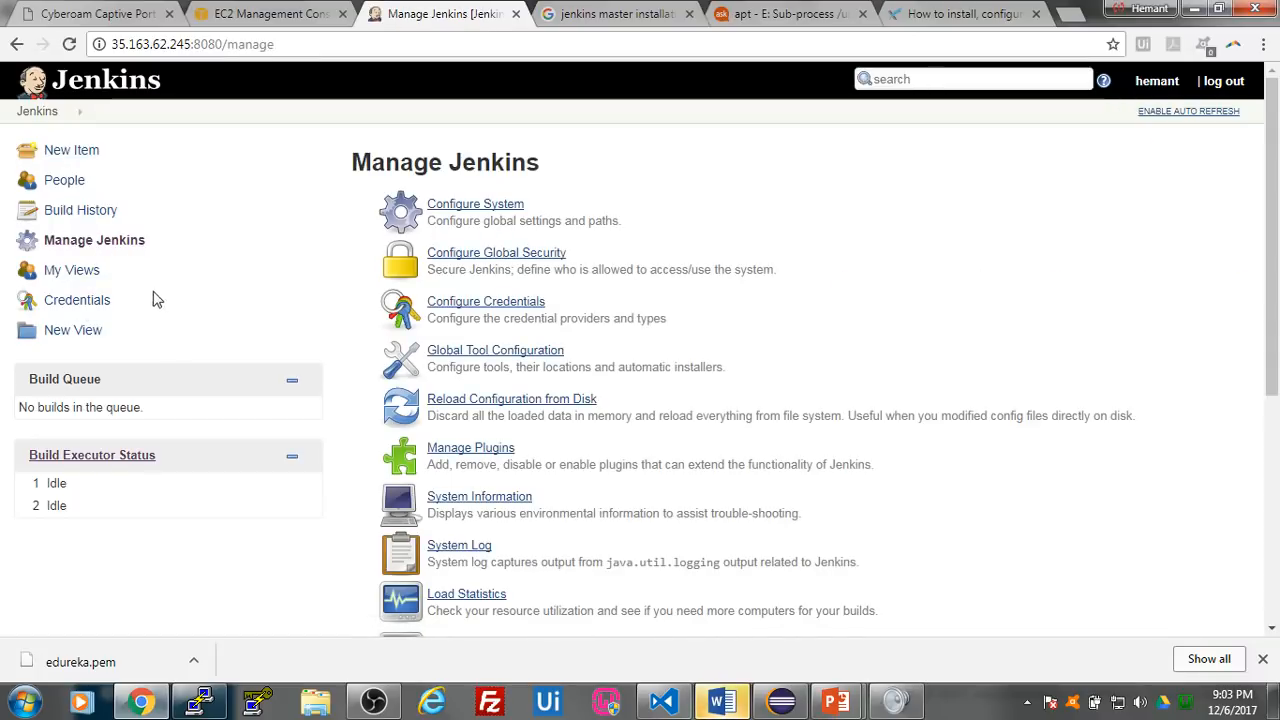
click(503, 259)
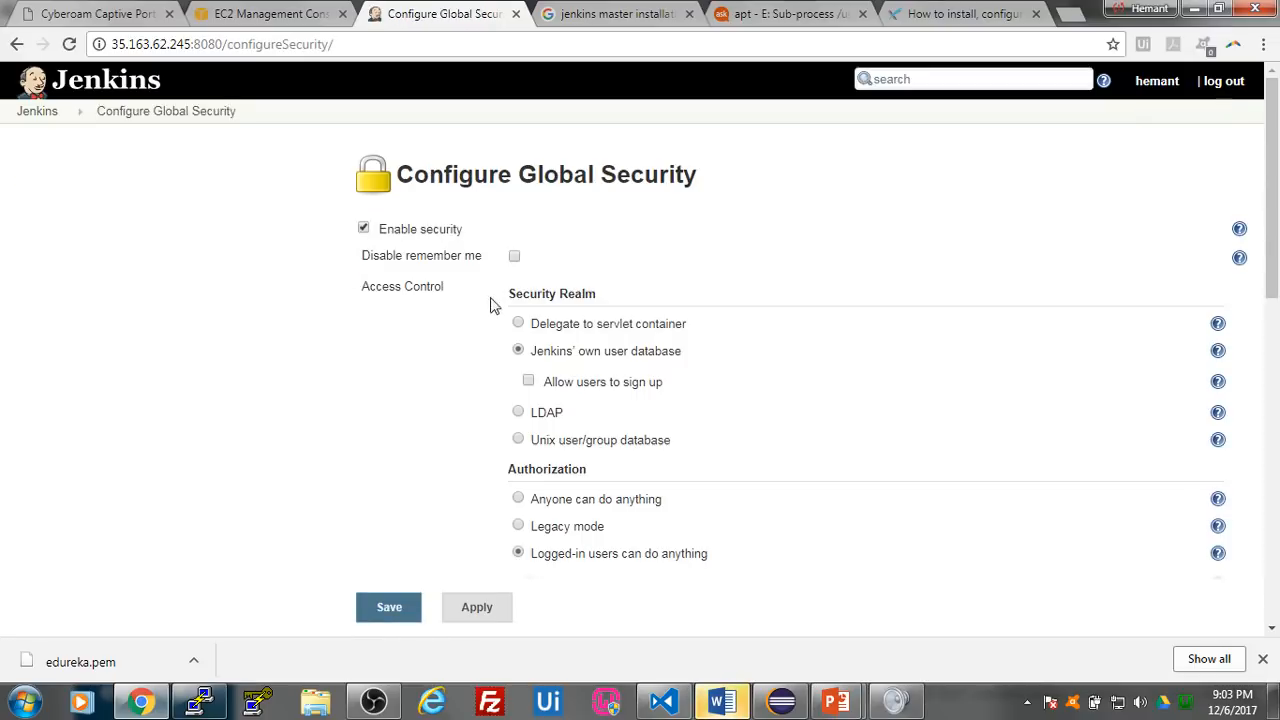
scroll(490, 317, down, 2)
scroll(492, 315, down, 2)
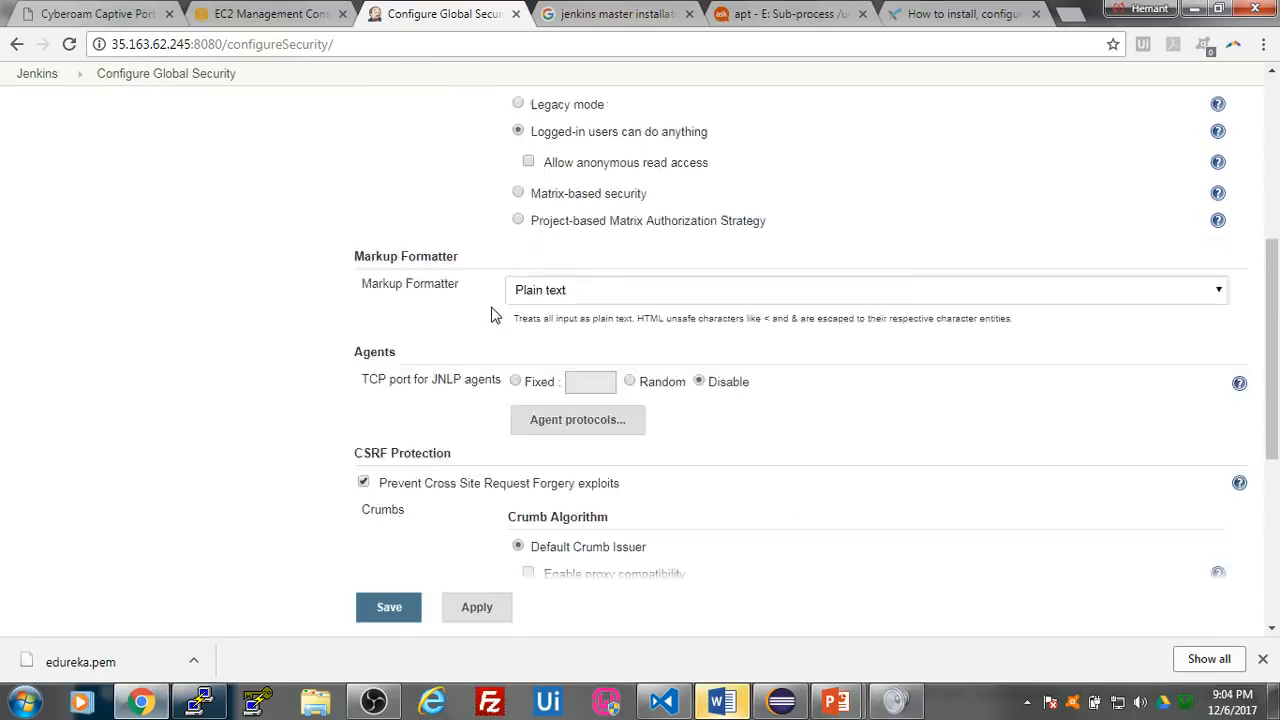
scroll(491, 315, down, 1)
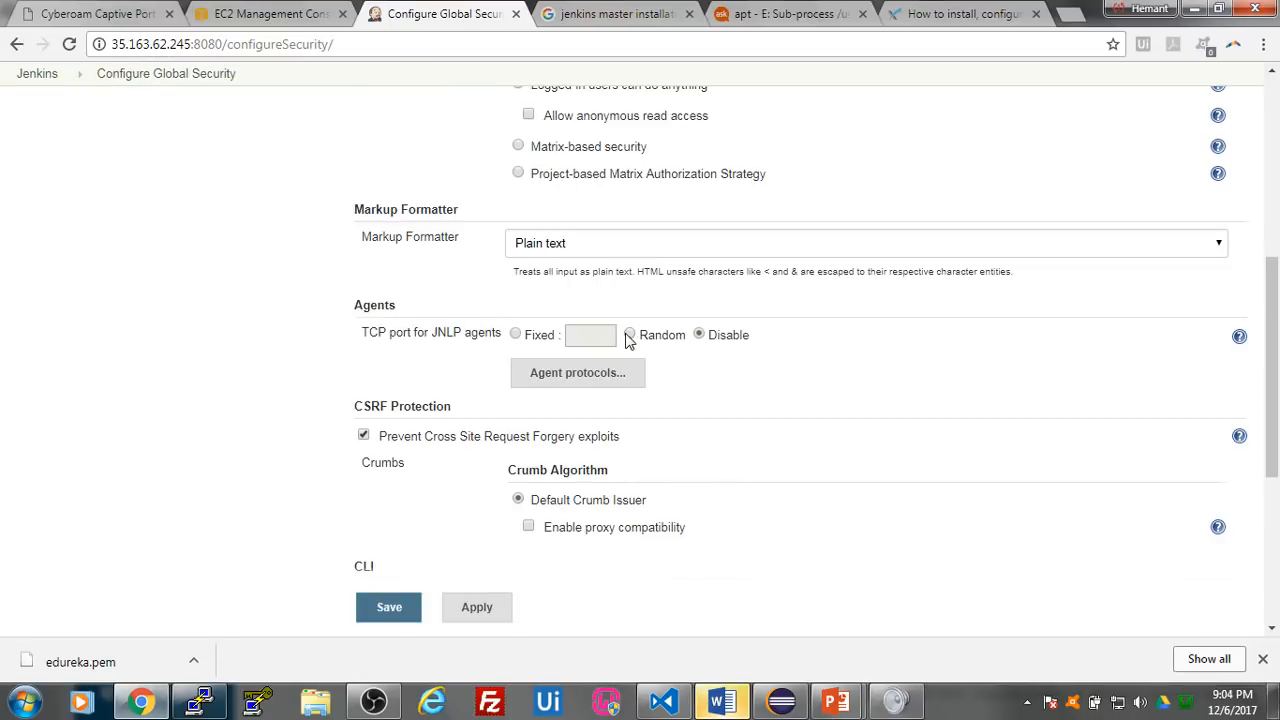
click(385, 610)
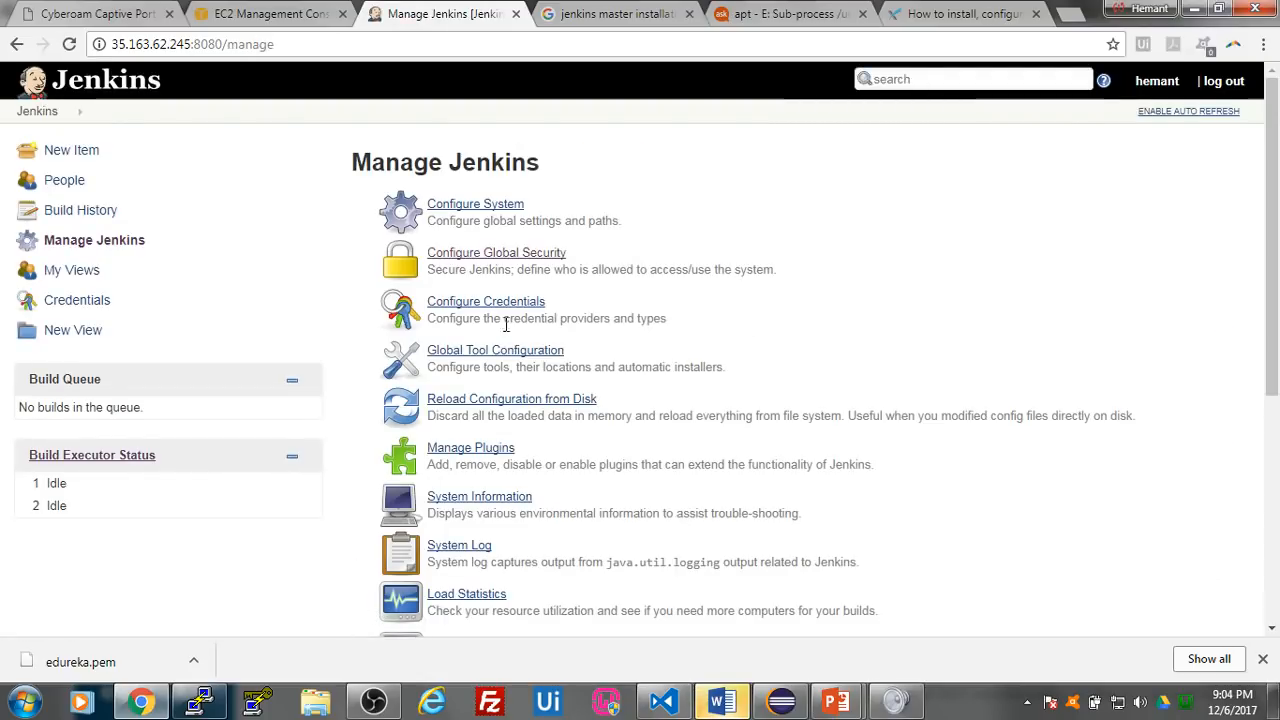
- Create a new permanent agent node named test from the Jenkins node management page
scroll(490, 340, down, 2)
click(476, 552)
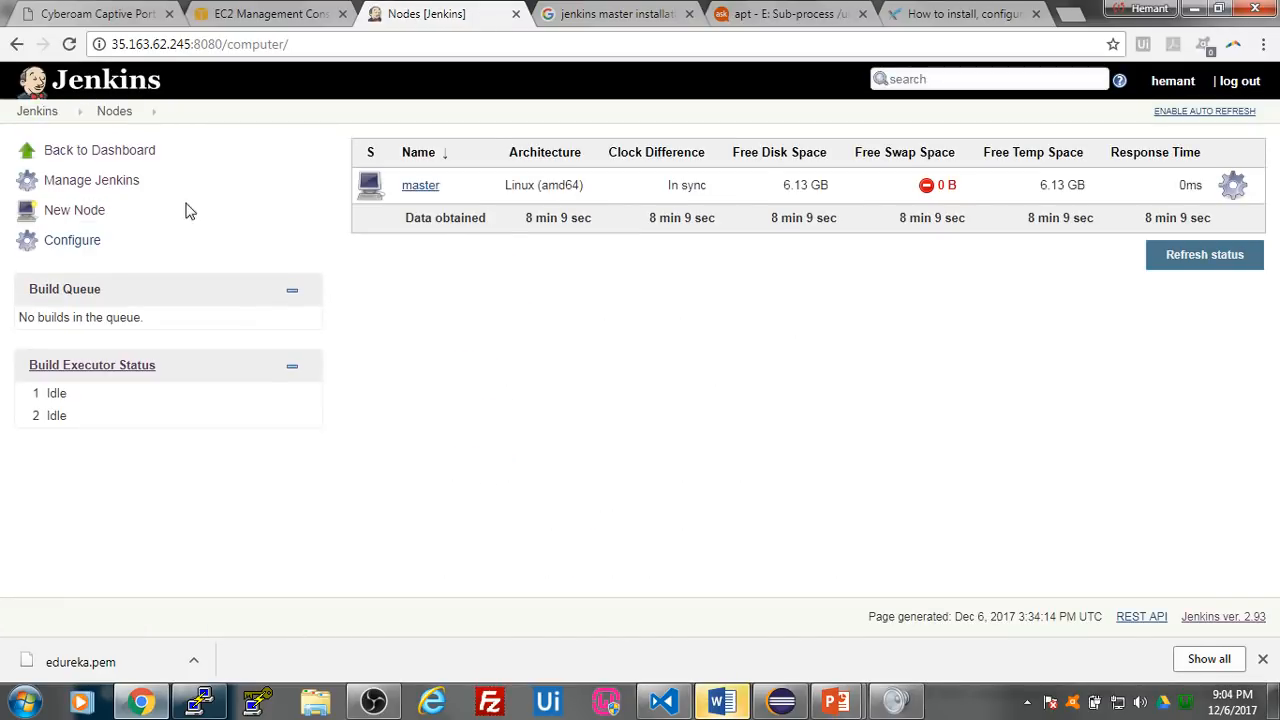
click(98, 214)
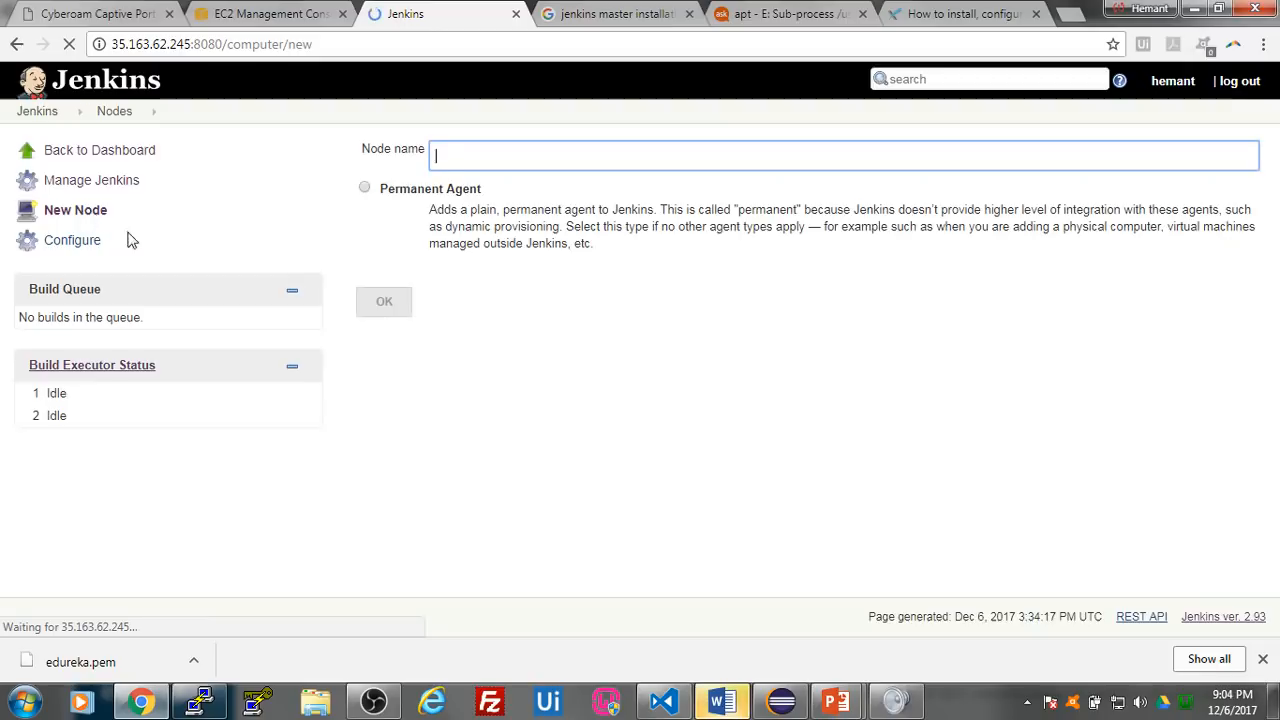
text(est)
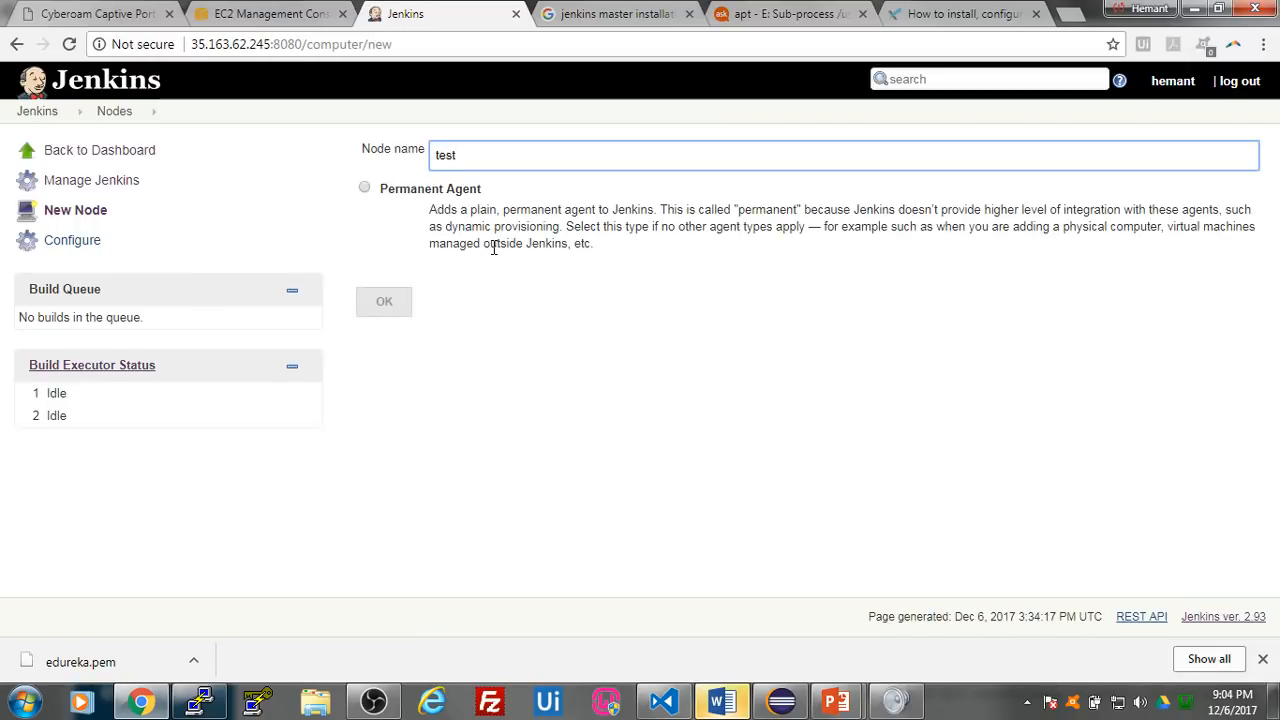
click(364, 188)
click(395, 311)
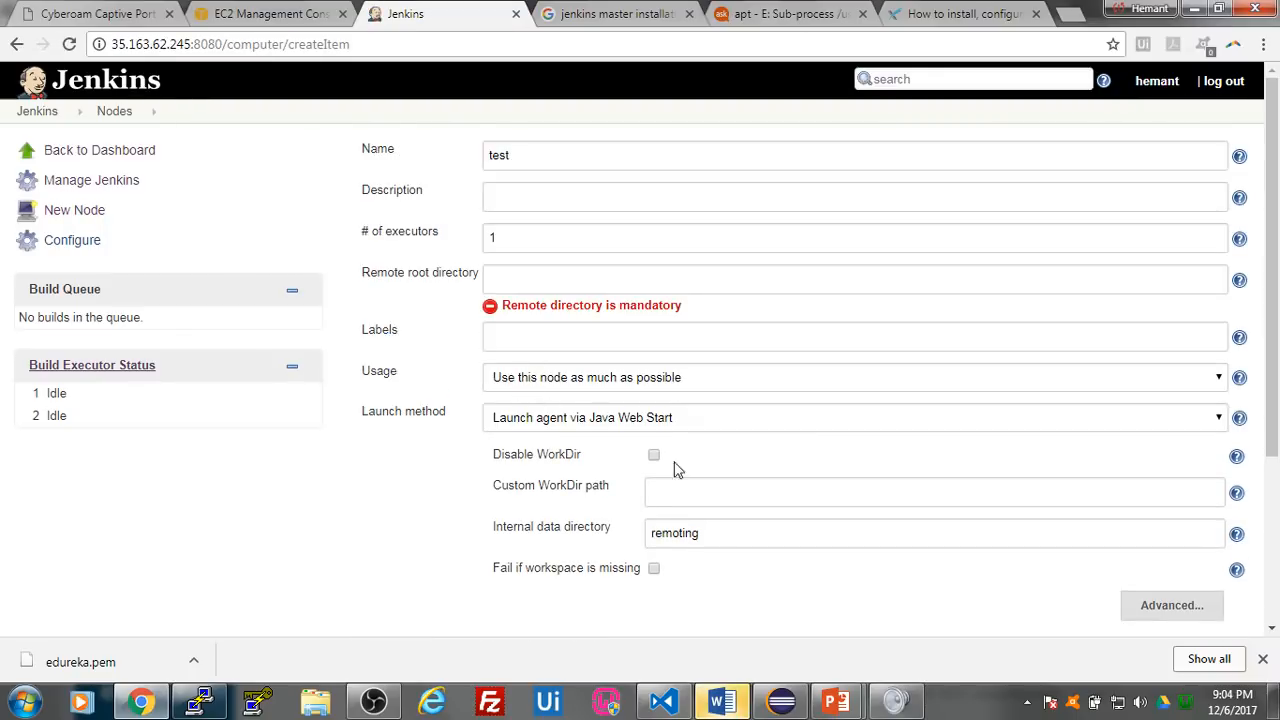
- Configure the test node to launch via Java Web Start with remote root directory jenkins/workspace, and save it
click(1020, 427)
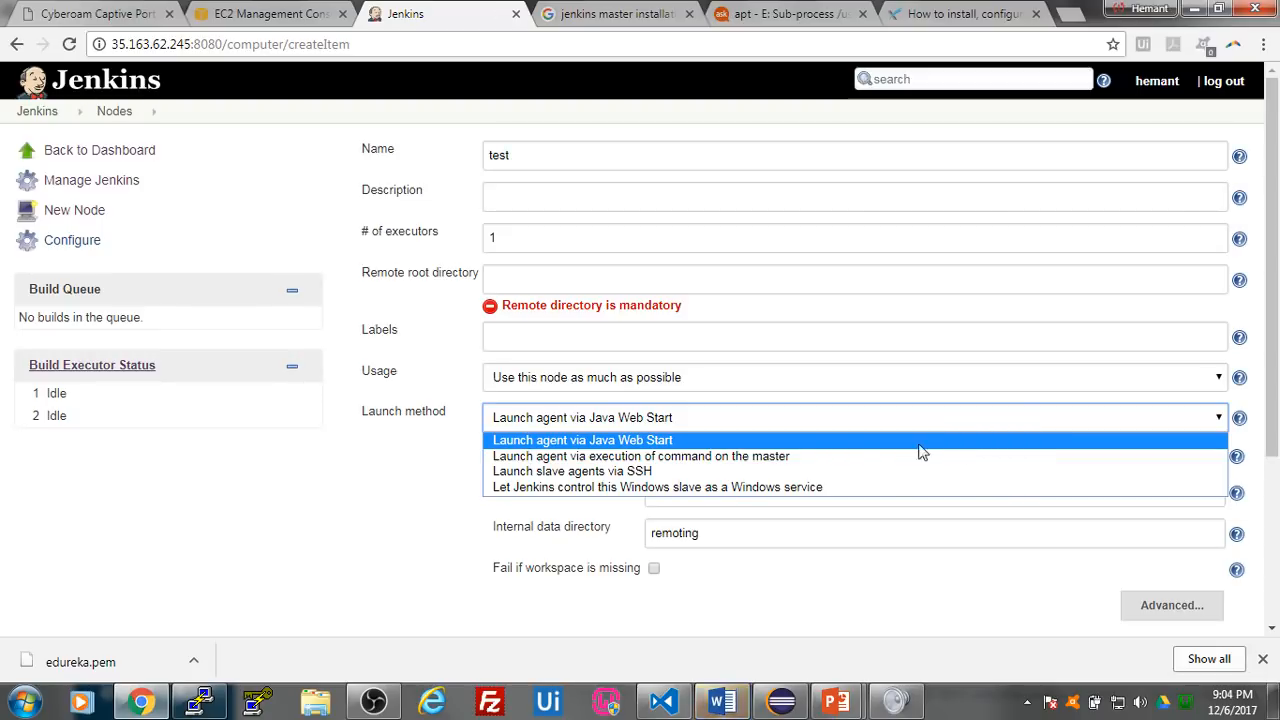
click(620, 442)
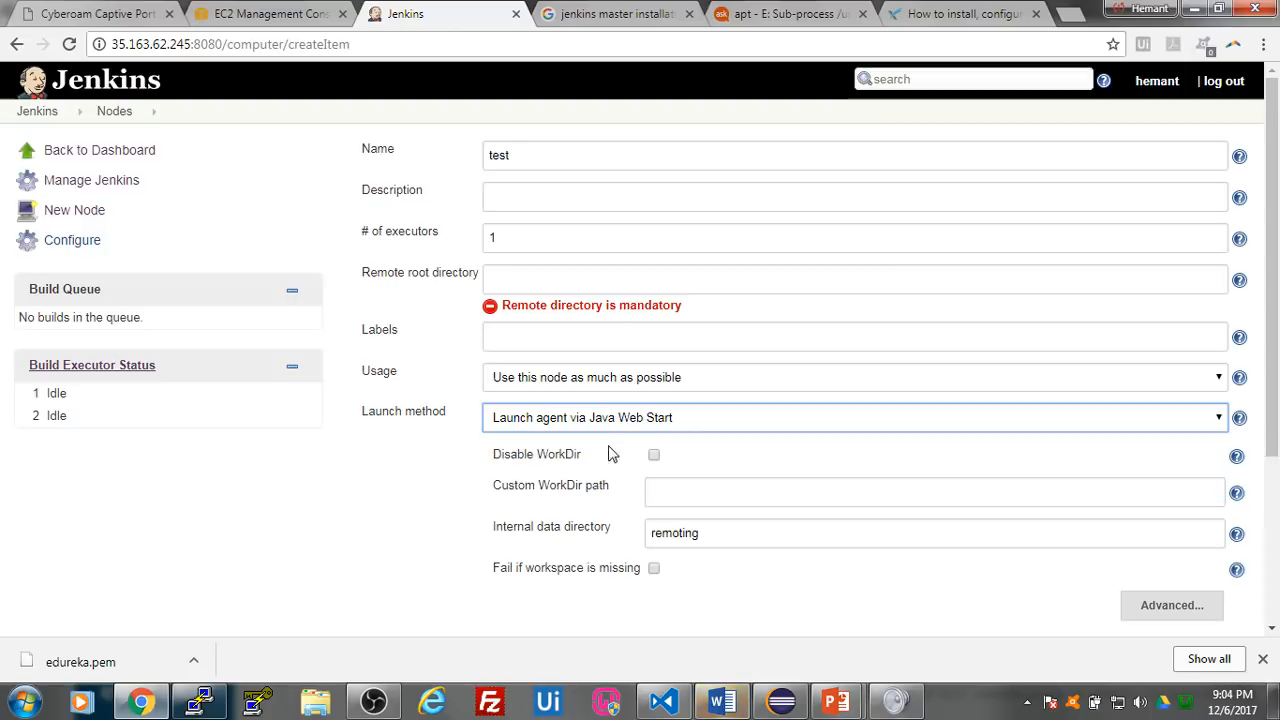
click(522, 282)
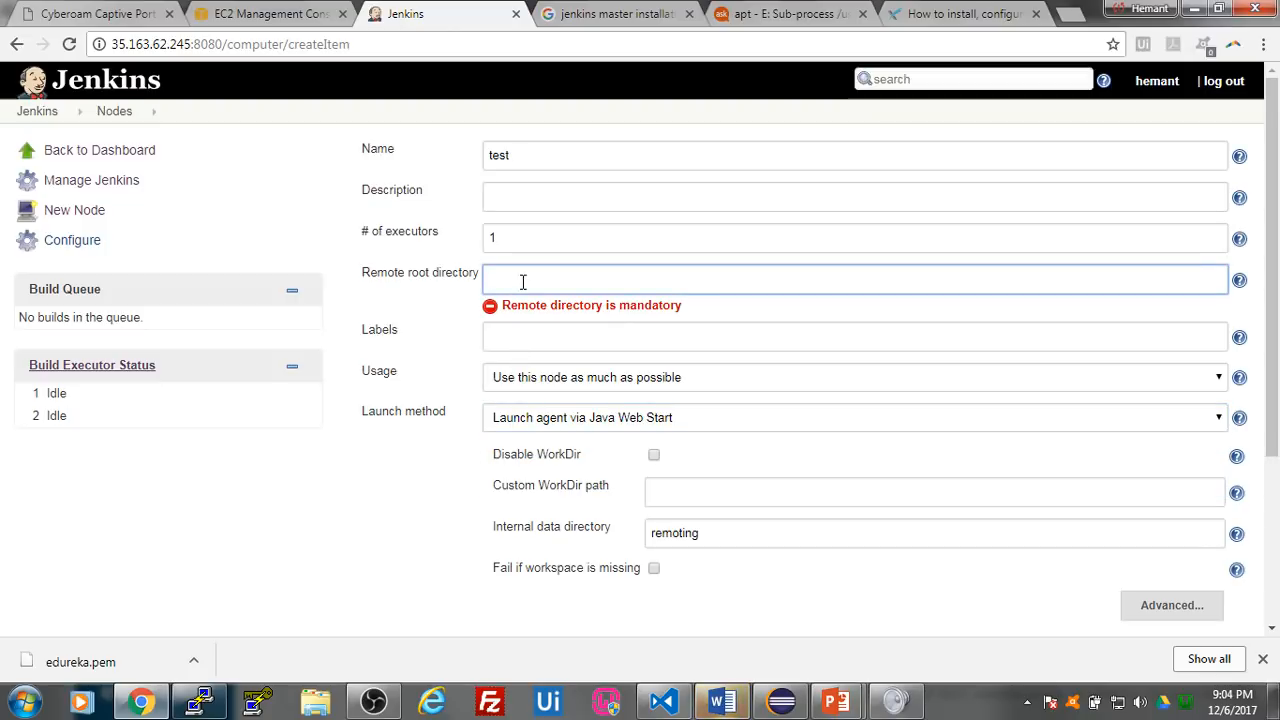
text(jenkins)
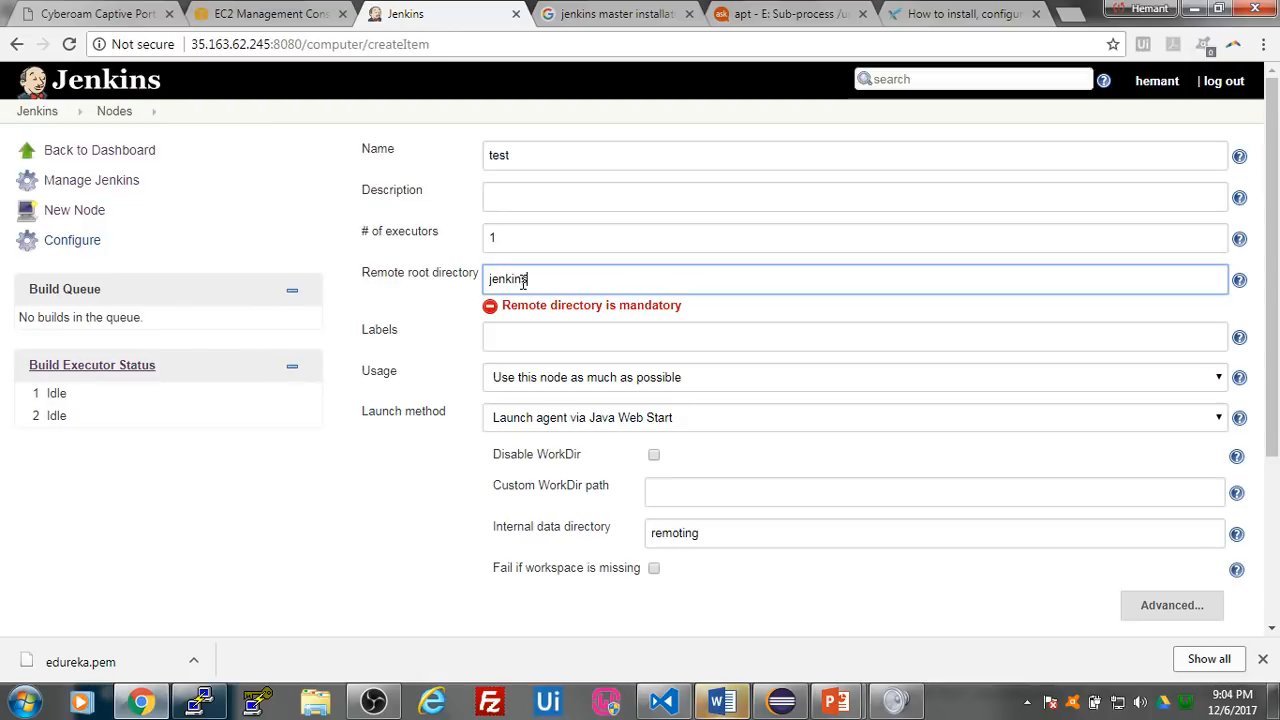
text(/workspace)
click(425, 473)
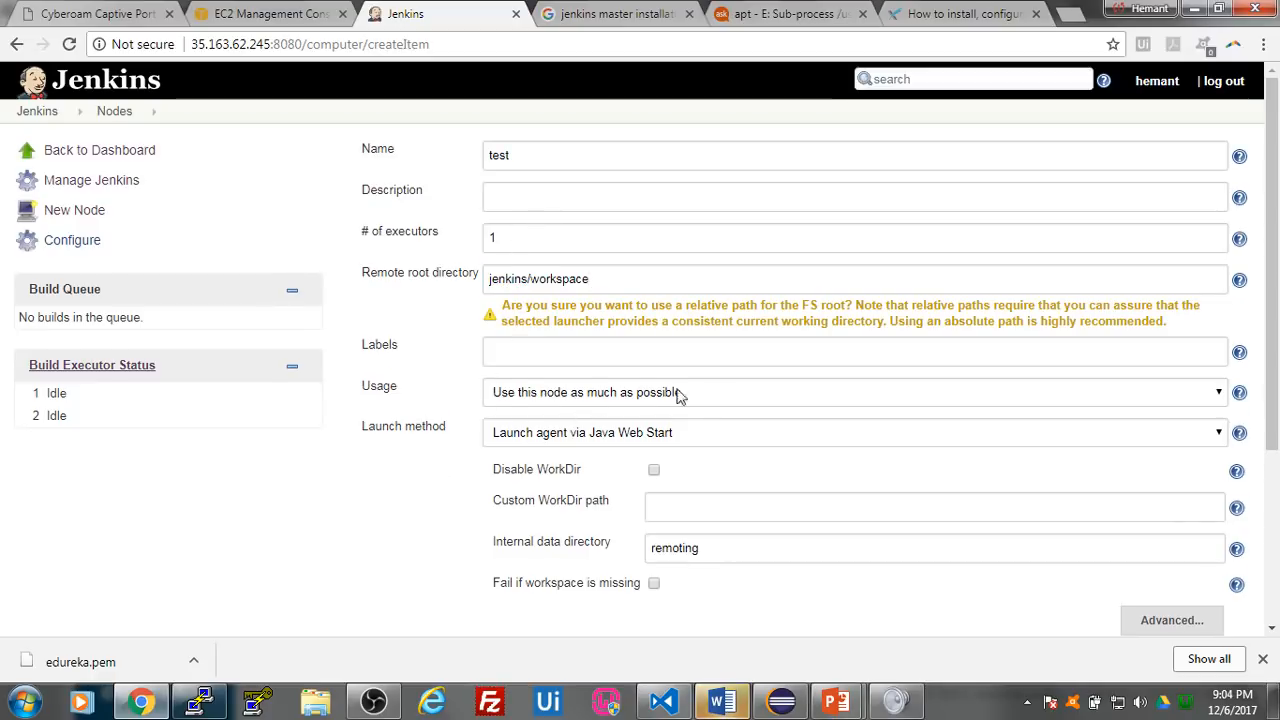
scroll(738, 414, down, 2)
scroll(735, 414, down, 2)
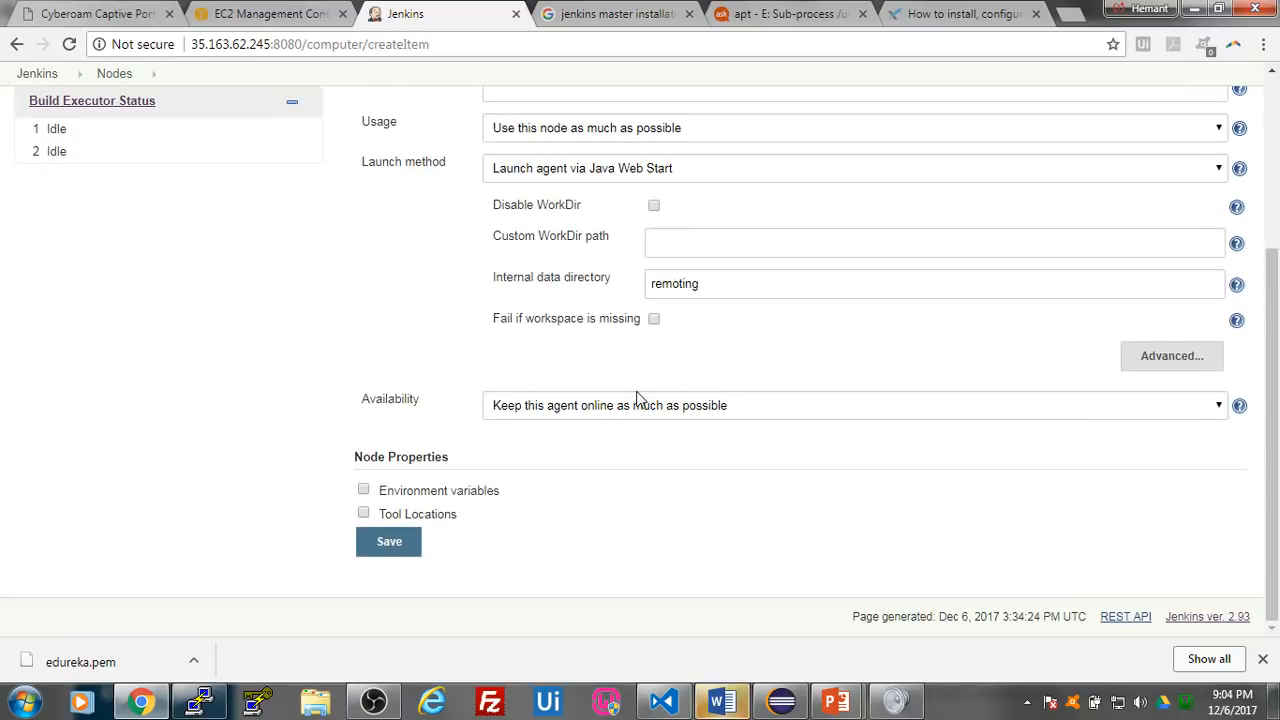
click(385, 544)
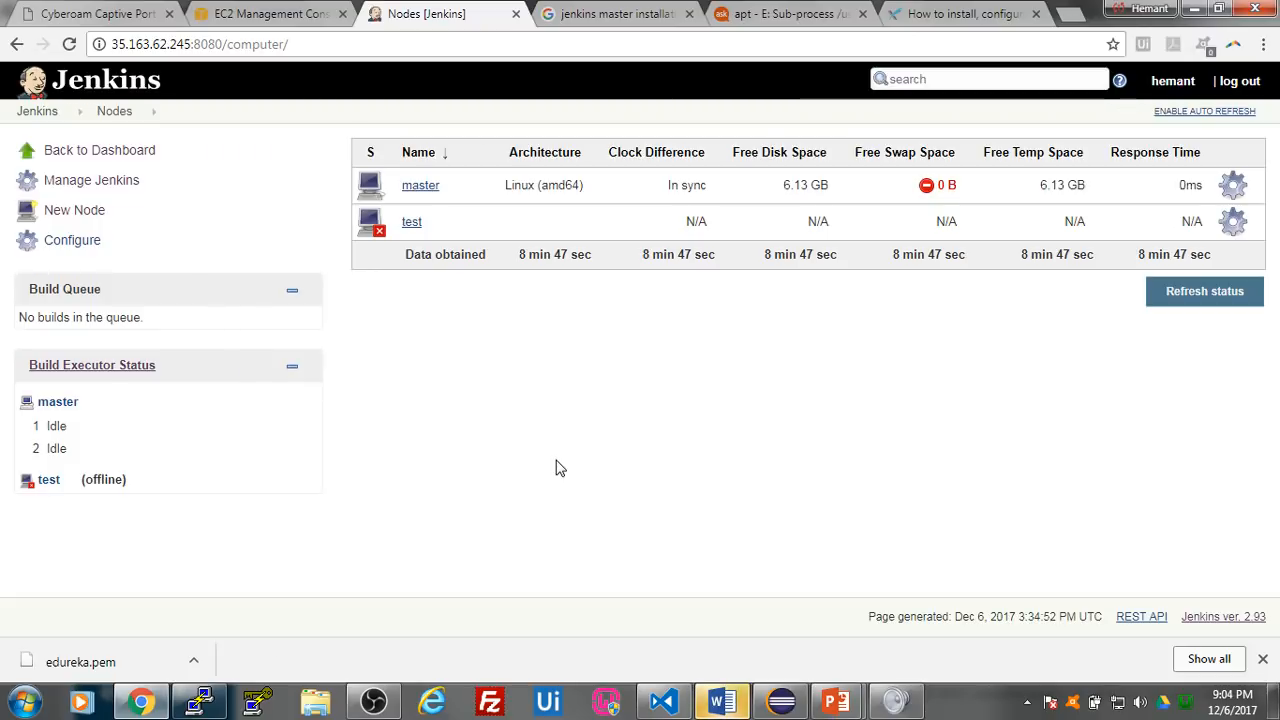
- Switch to the EC2 console and name the newly launched, unnamed instance Test Server 1
click(262, 14)
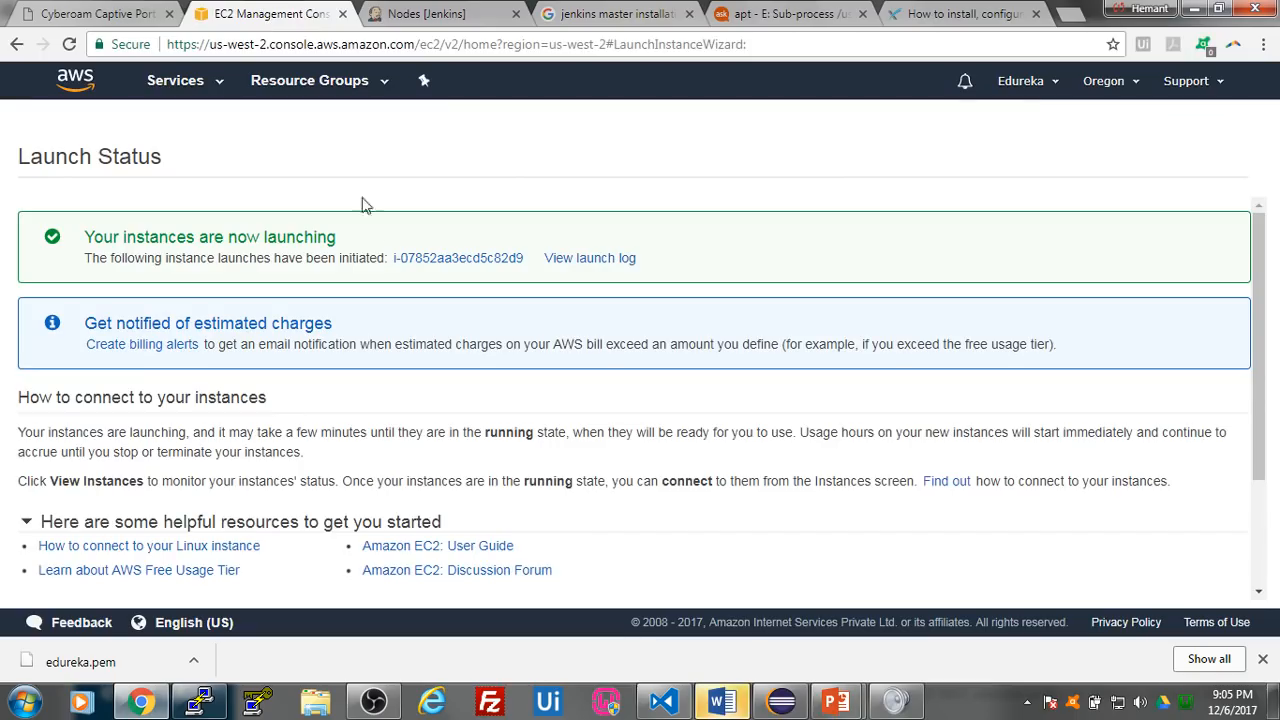
click(463, 260)
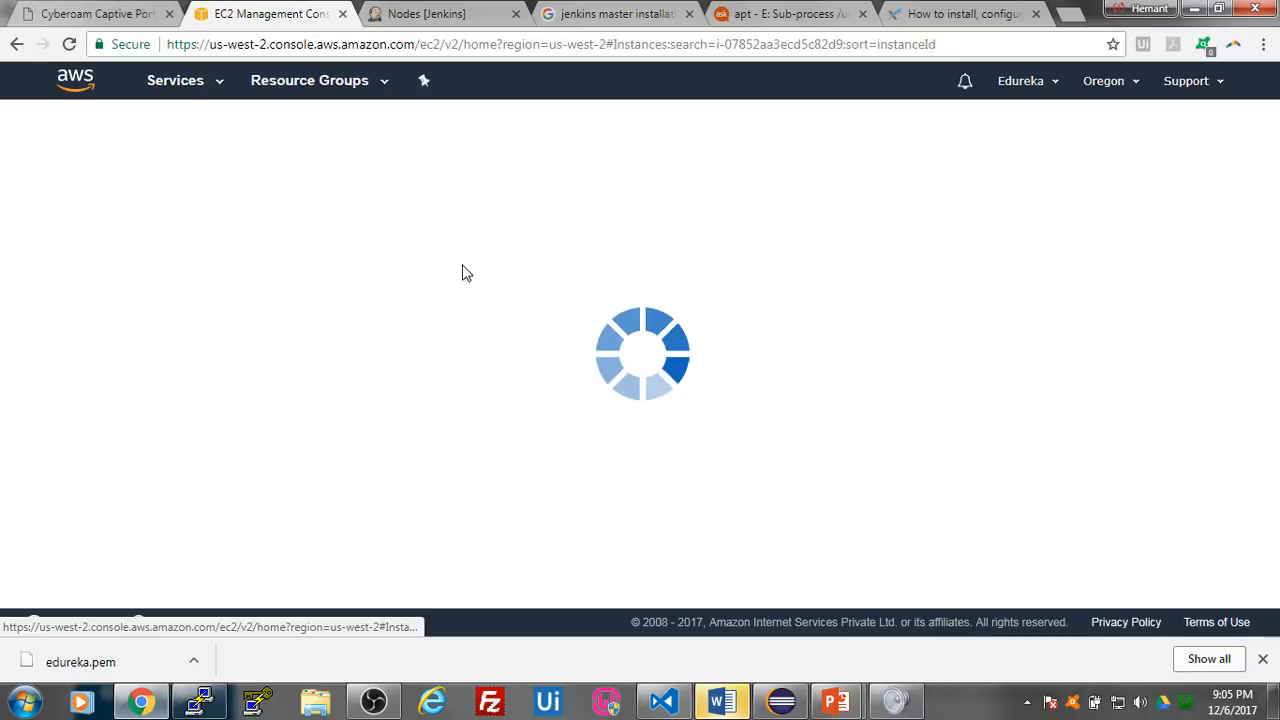
click(432, 172)
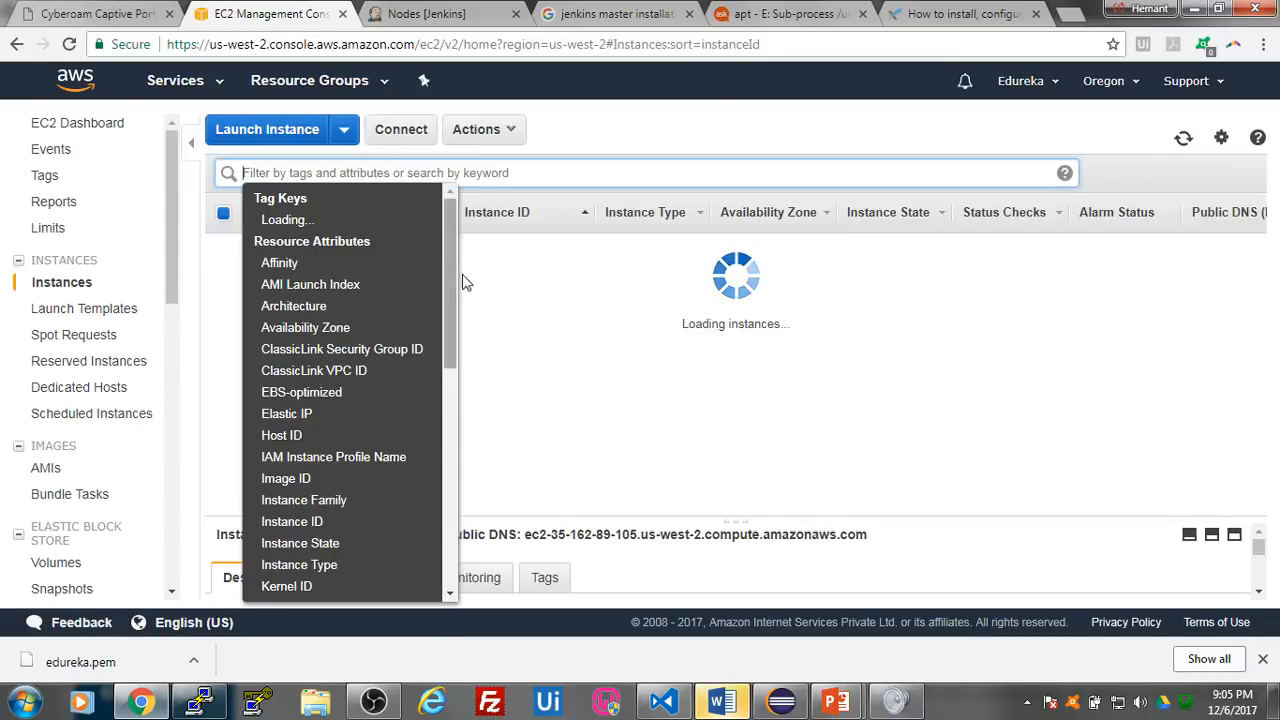
click(744, 492)
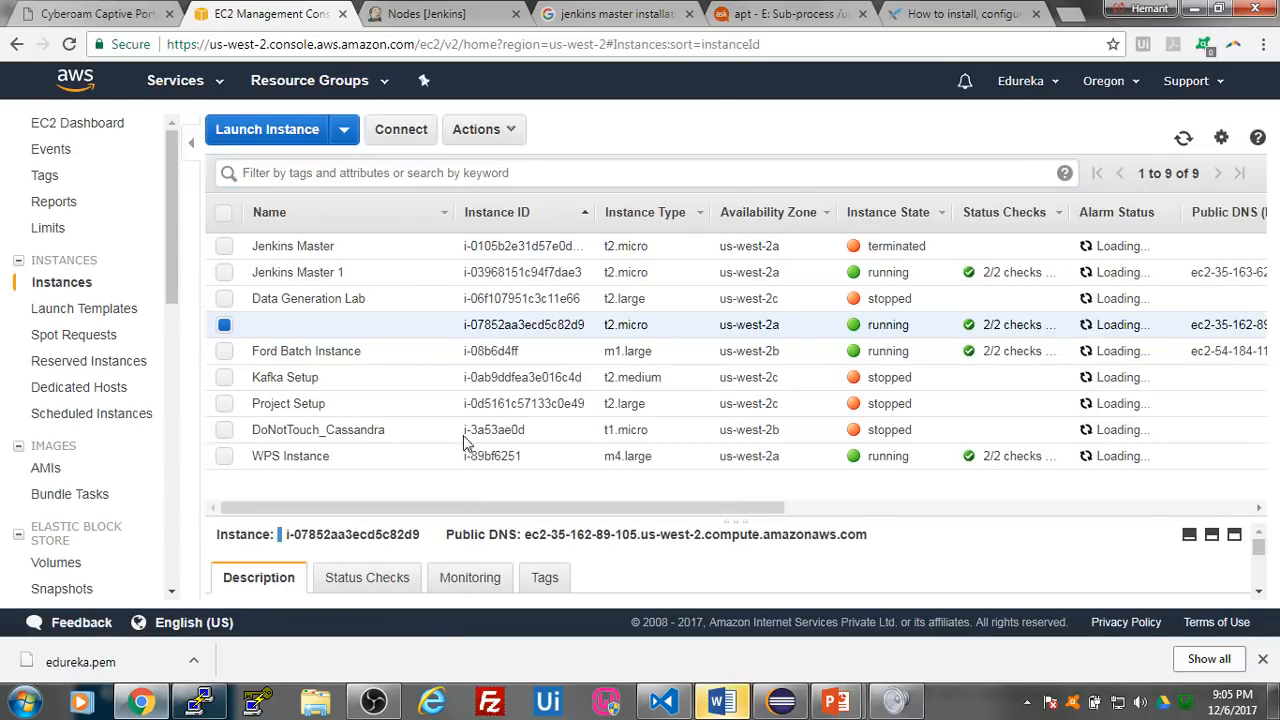
click(438, 330)
text(Test Server 1)
key(Return)
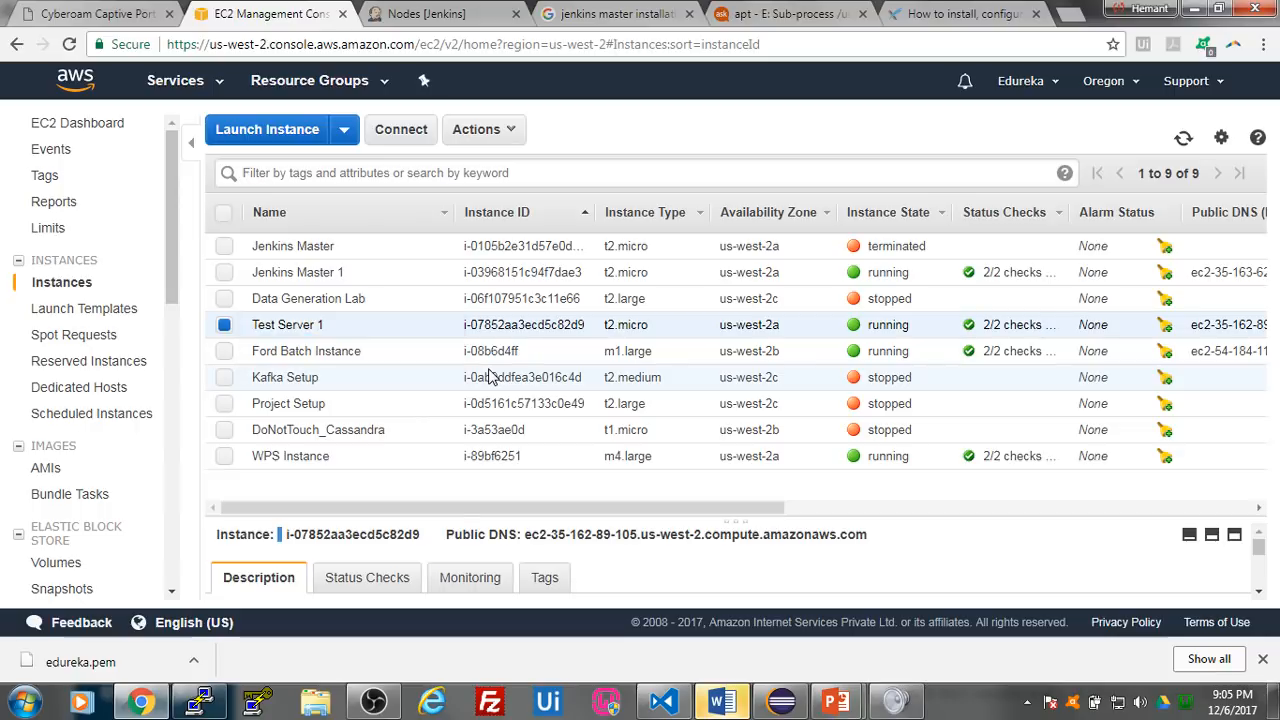
- Copy Test Server 1's IPv4 public IP and enter it as the host in a new PuTTY session
scroll(938, 575, down, 3)
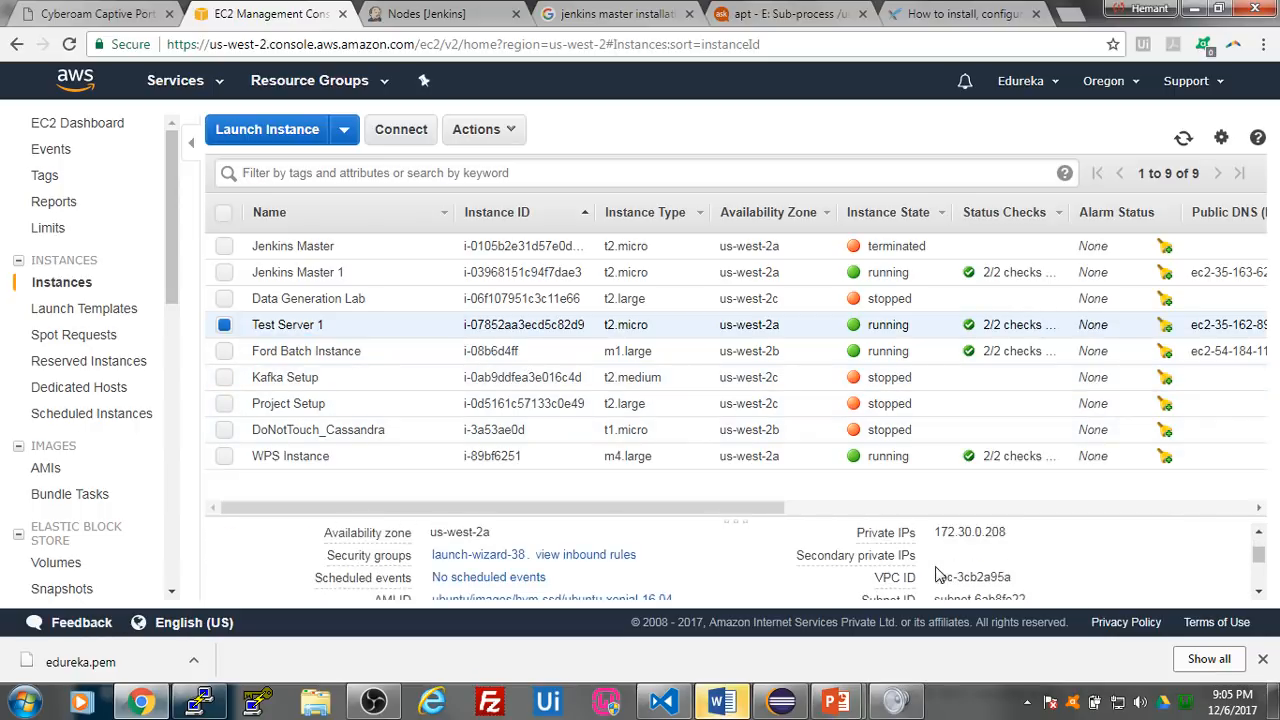
scroll(938, 575, up, 2)
double_click(972, 558)
key(ctrl+c)
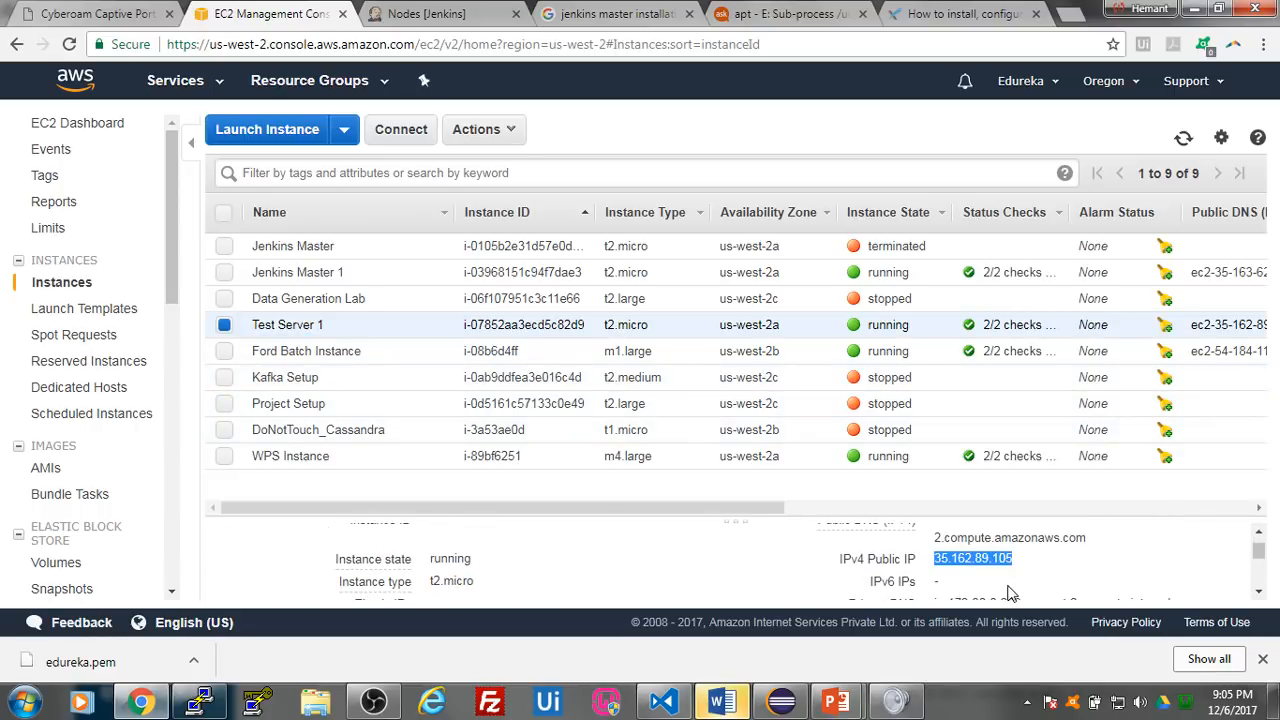
right_click(200, 699)
click(248, 612)
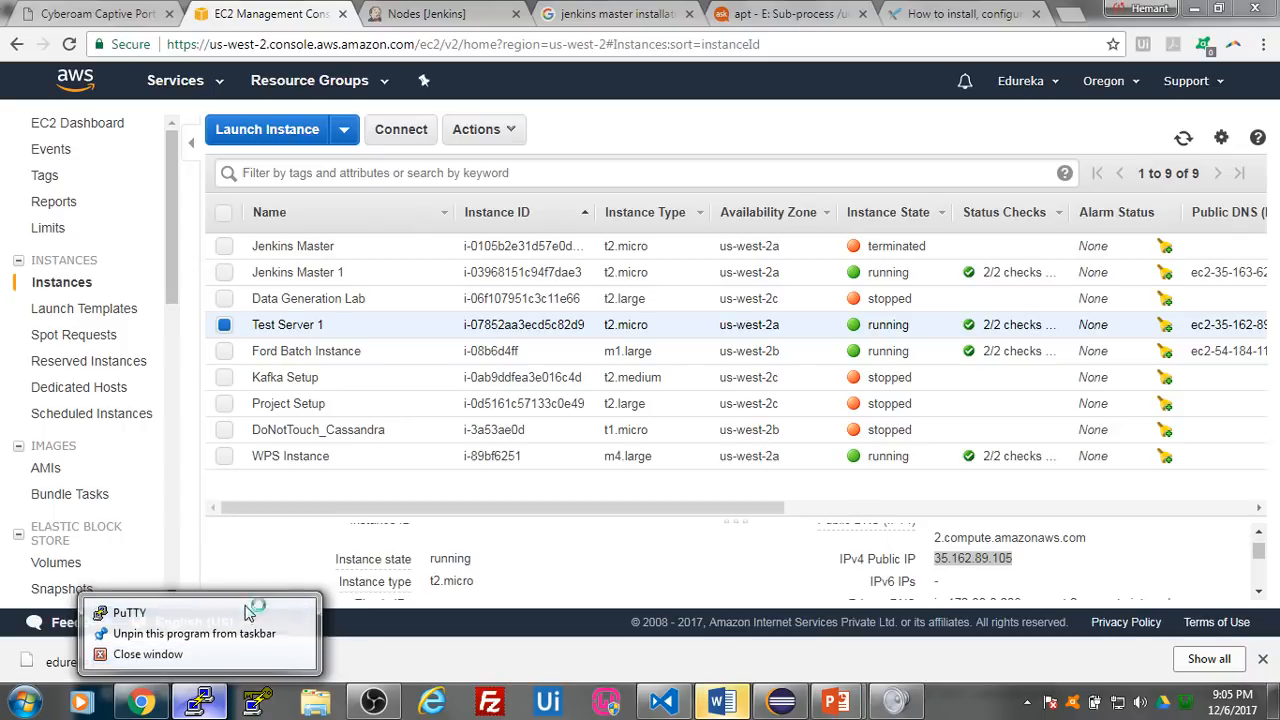
key(ctrl+v)
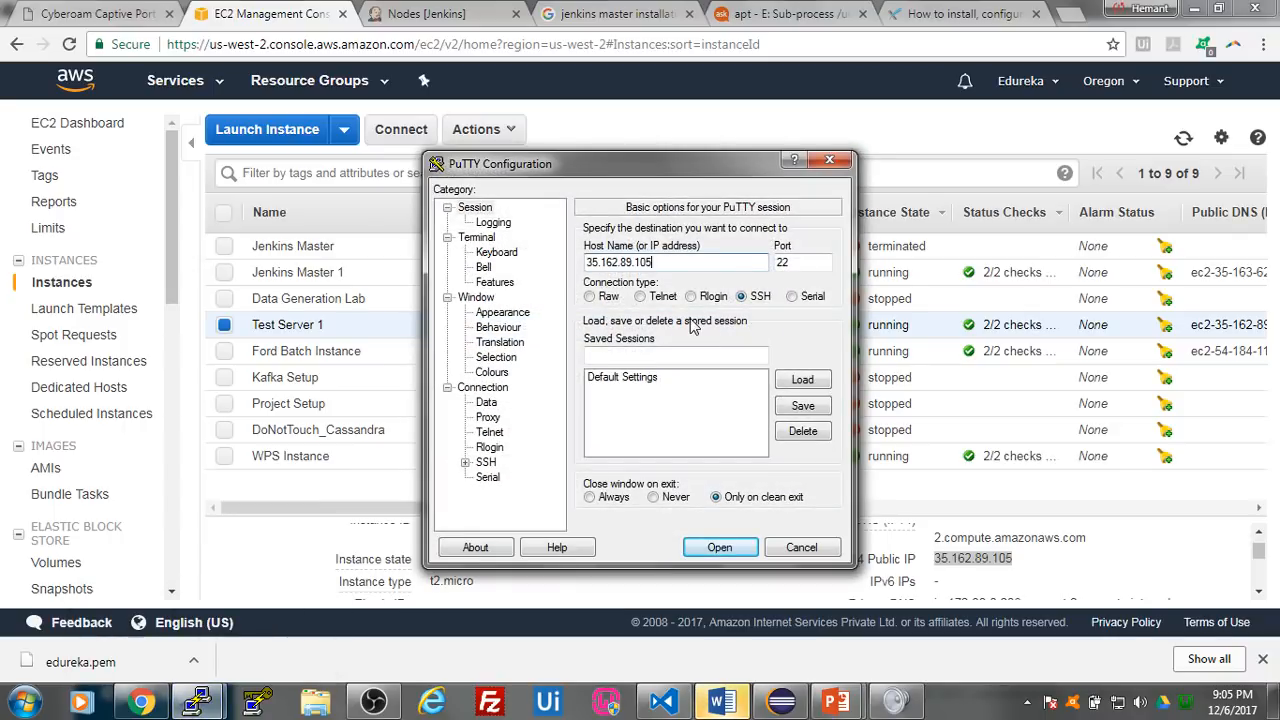
- Set the huhu private key for SSH authentication, open the PuTTY session, and accept the server's host key to connect as ubuntu
click(486, 462)
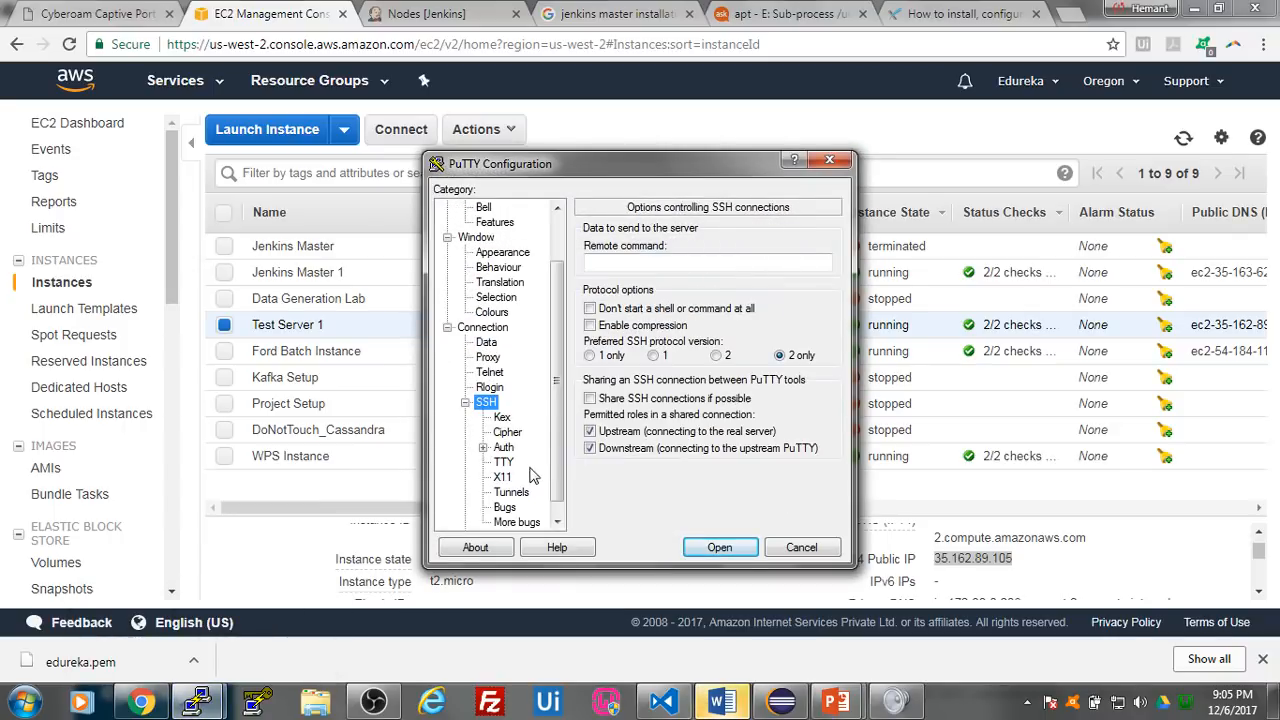
click(505, 447)
click(798, 427)
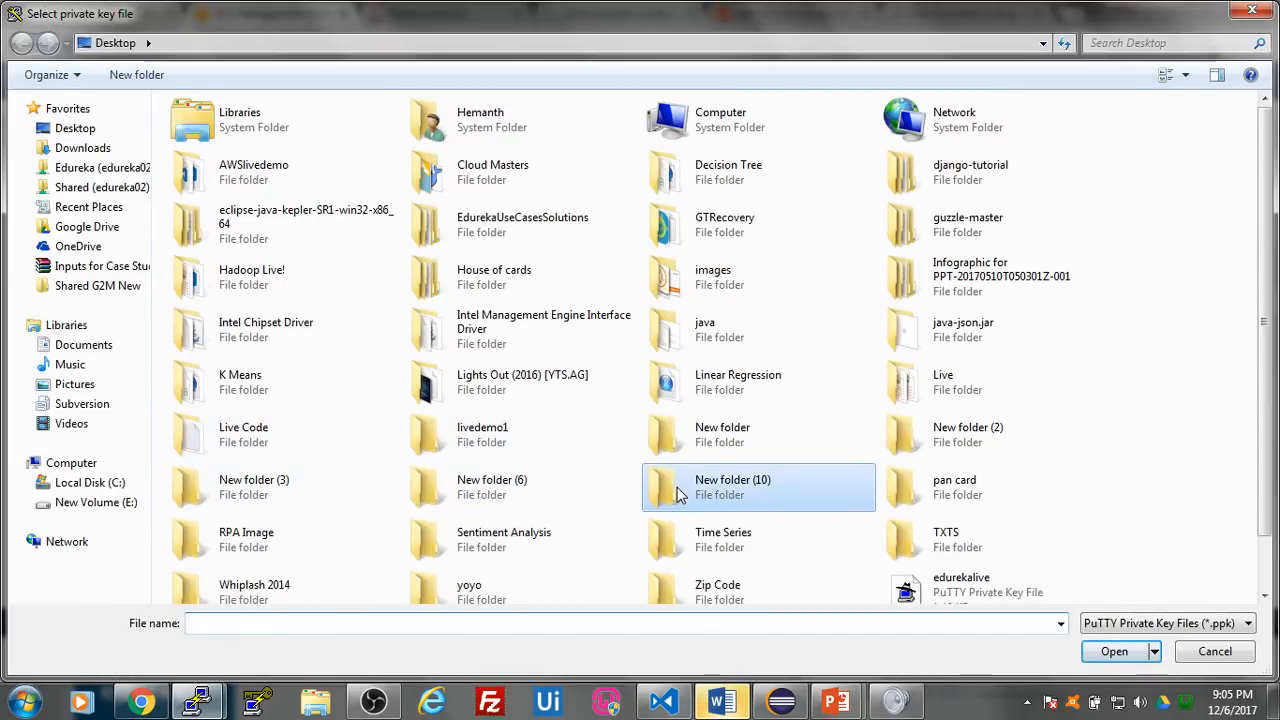
text(huhu)
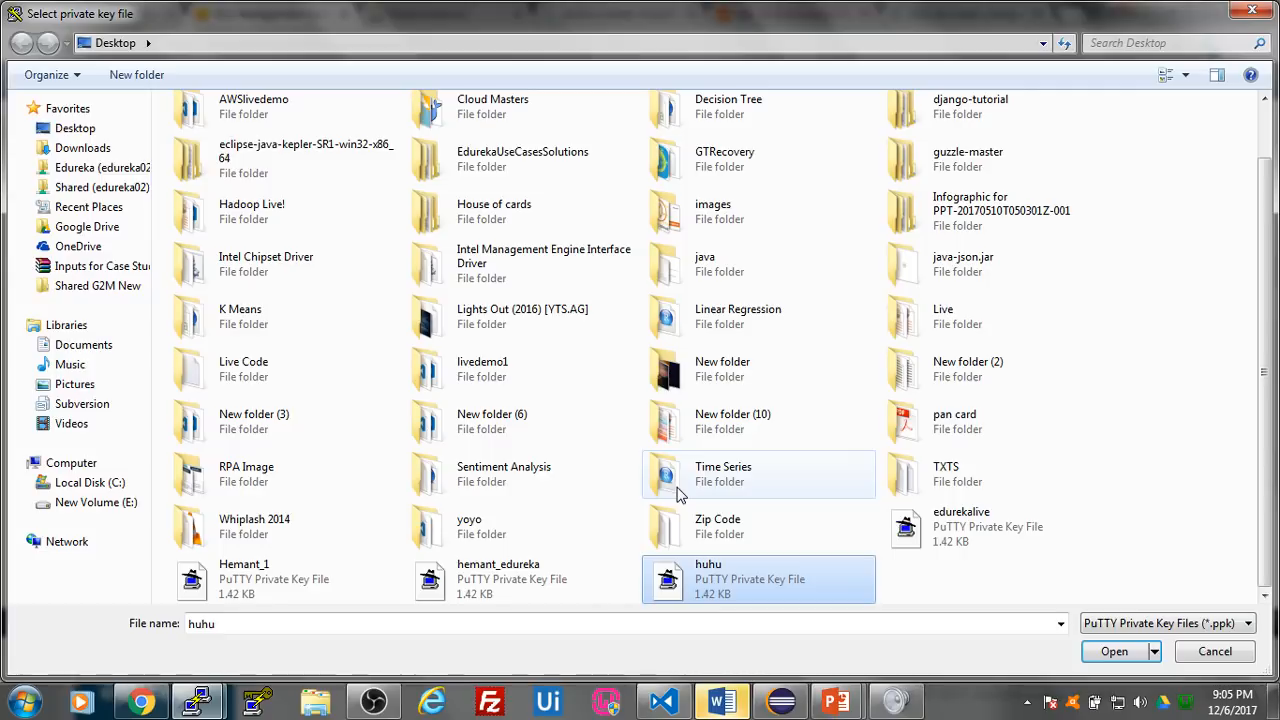
key(Return)
click(716, 625)
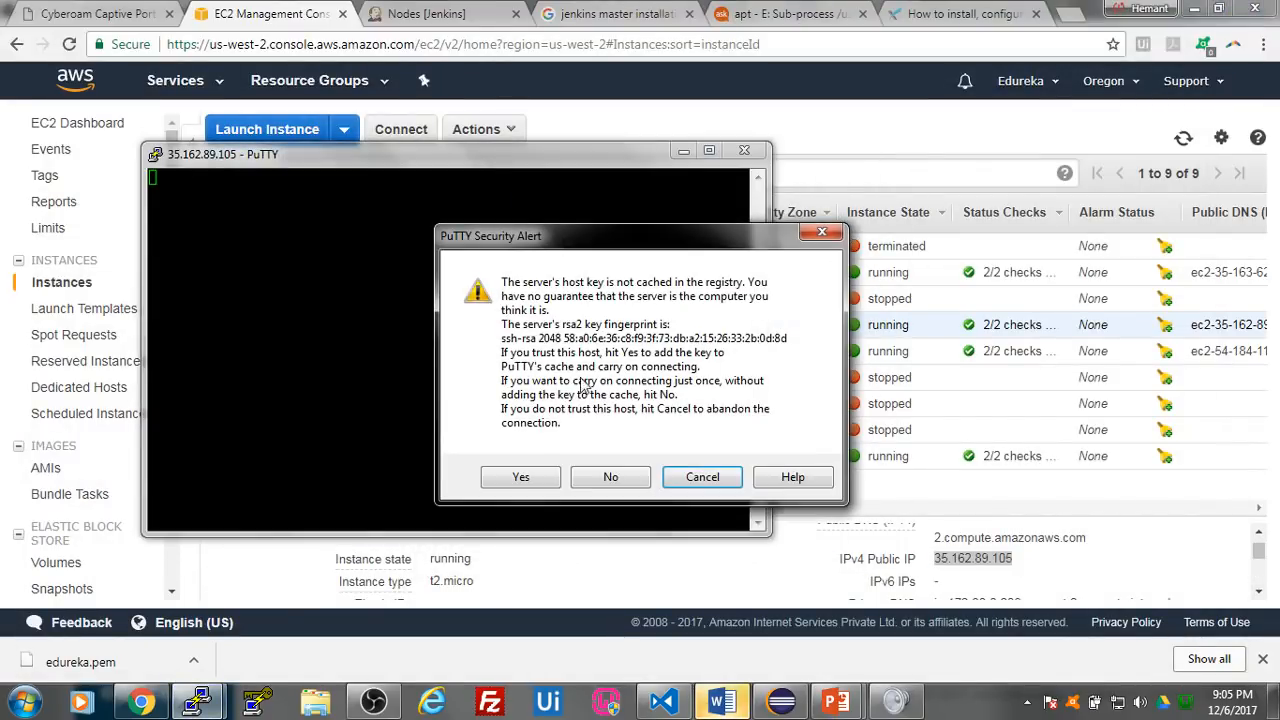
click(521, 477)
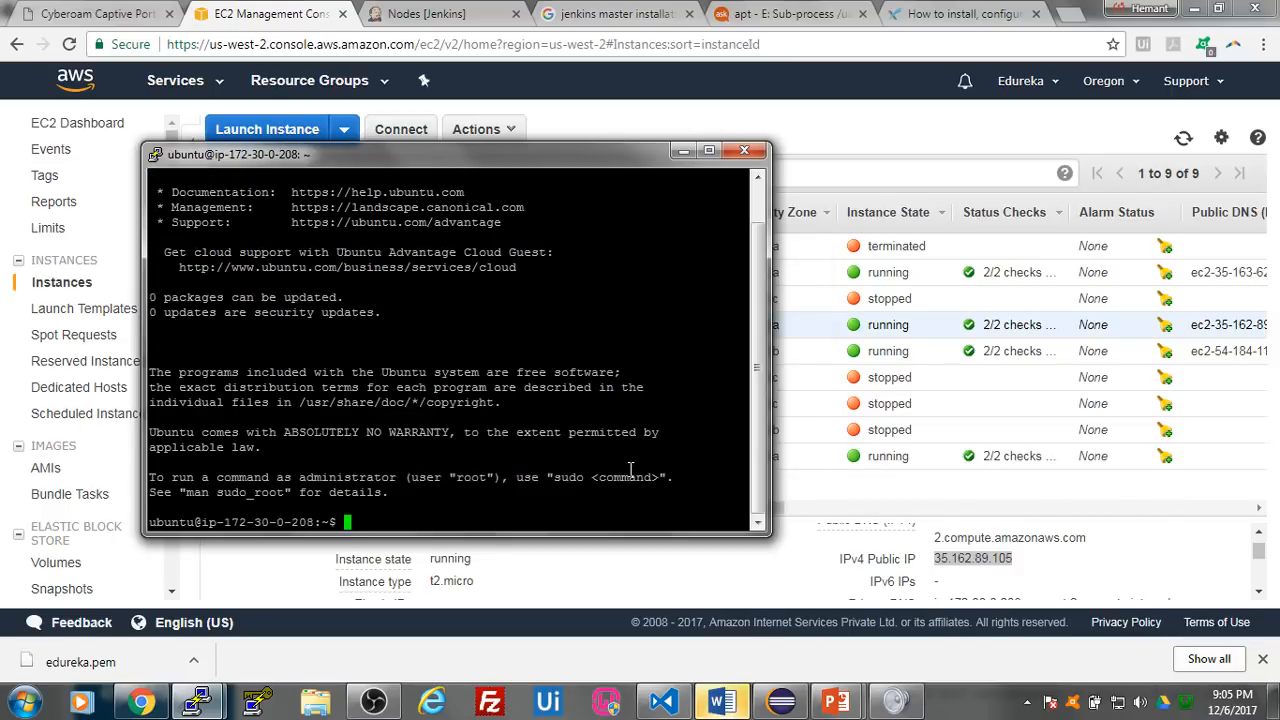
- Update Test Server 1's package lists by running sudo apt-get update in the terminal
drag(459, 168, 671, 156)
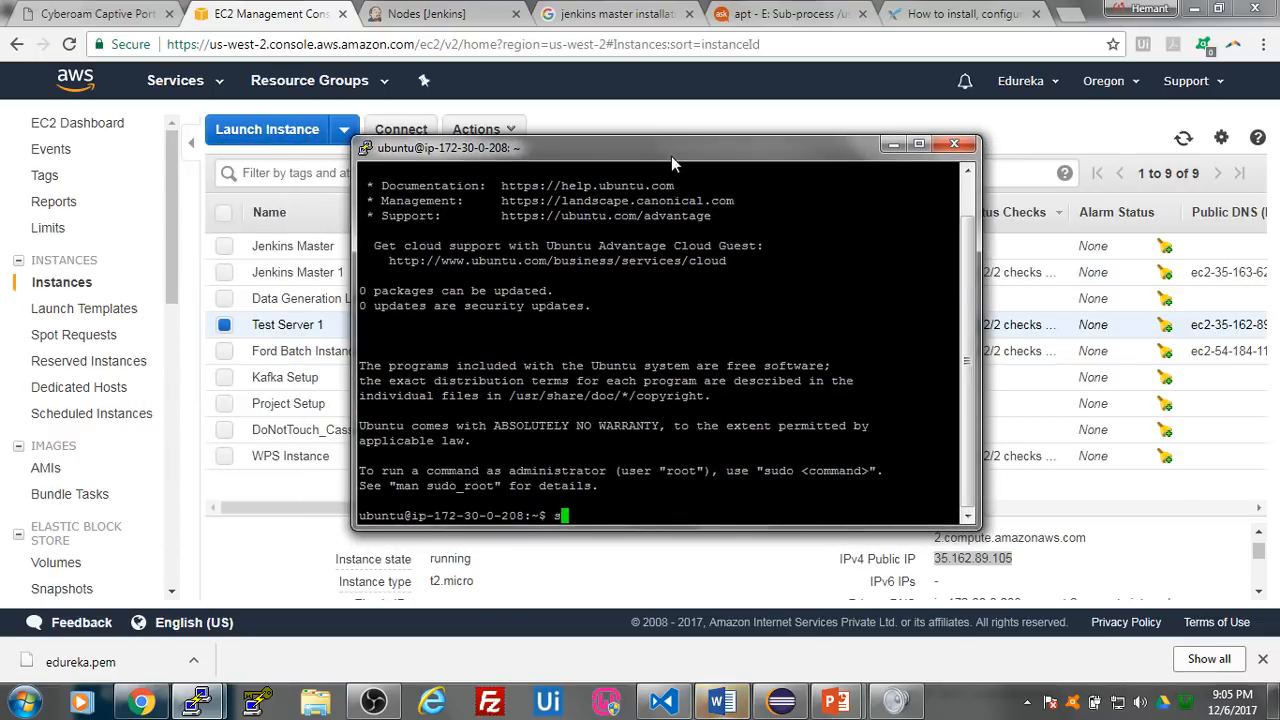
text(-)
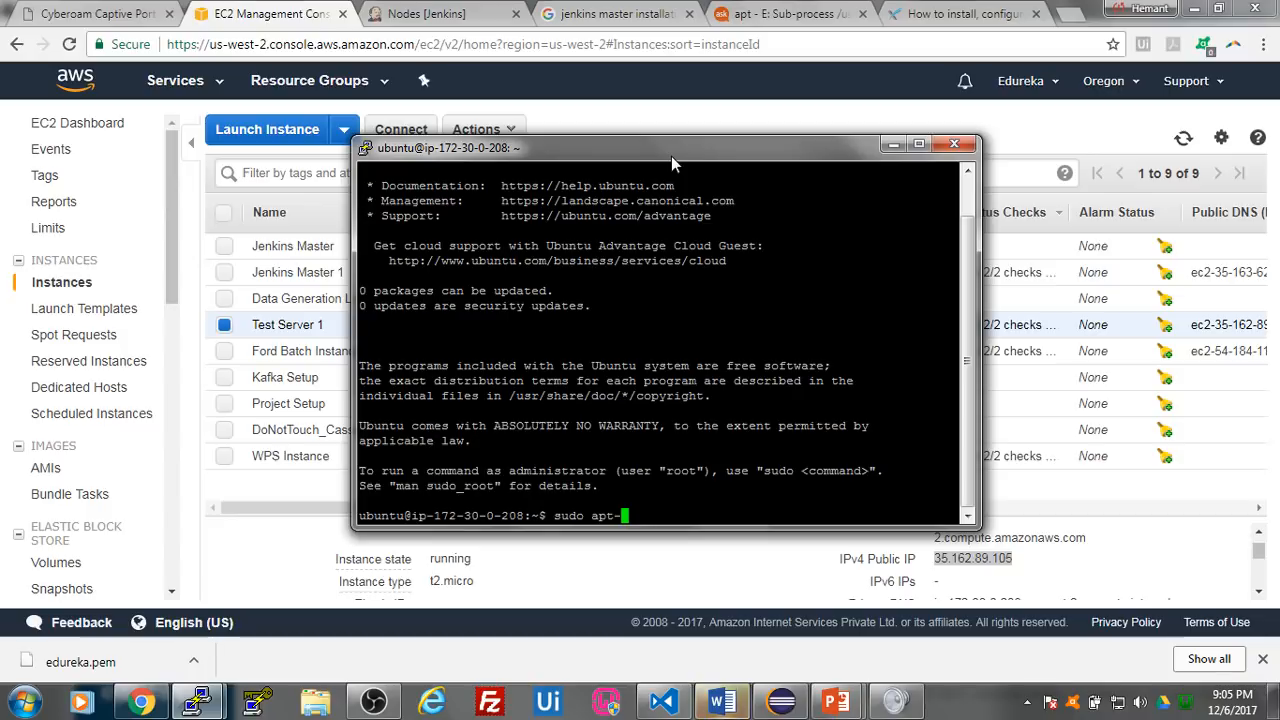
text(get update)
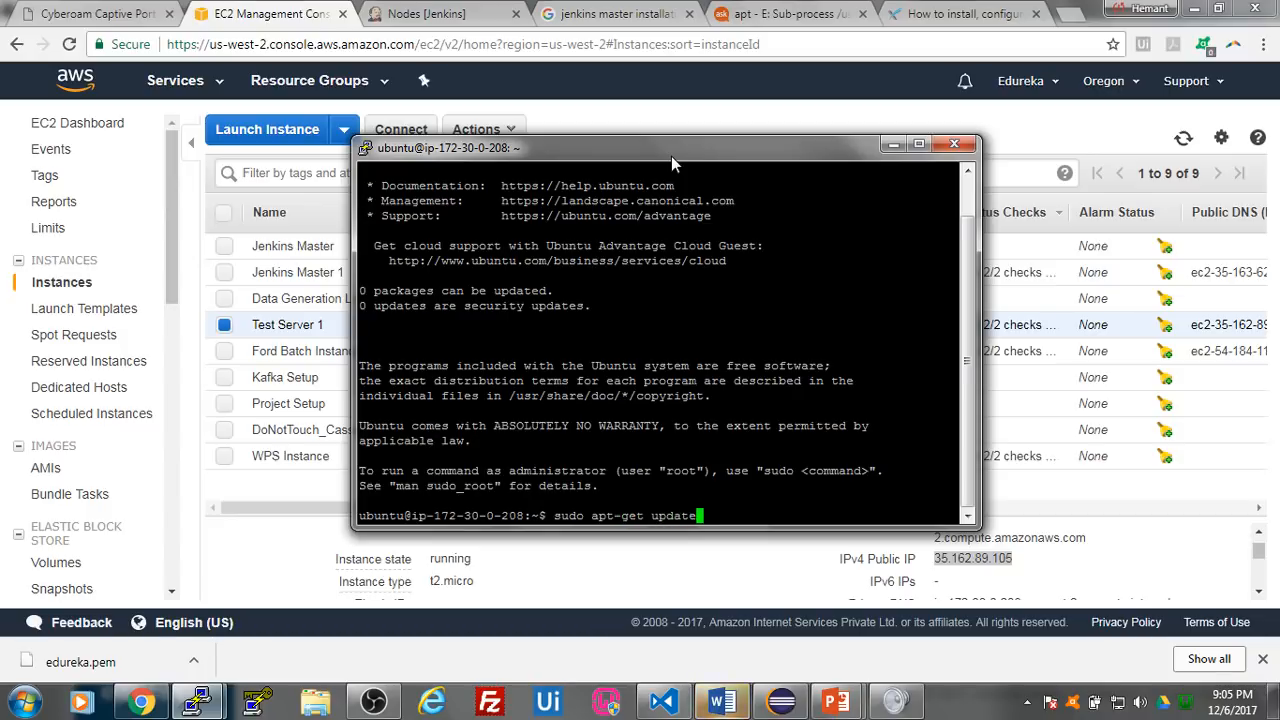
key(Return)
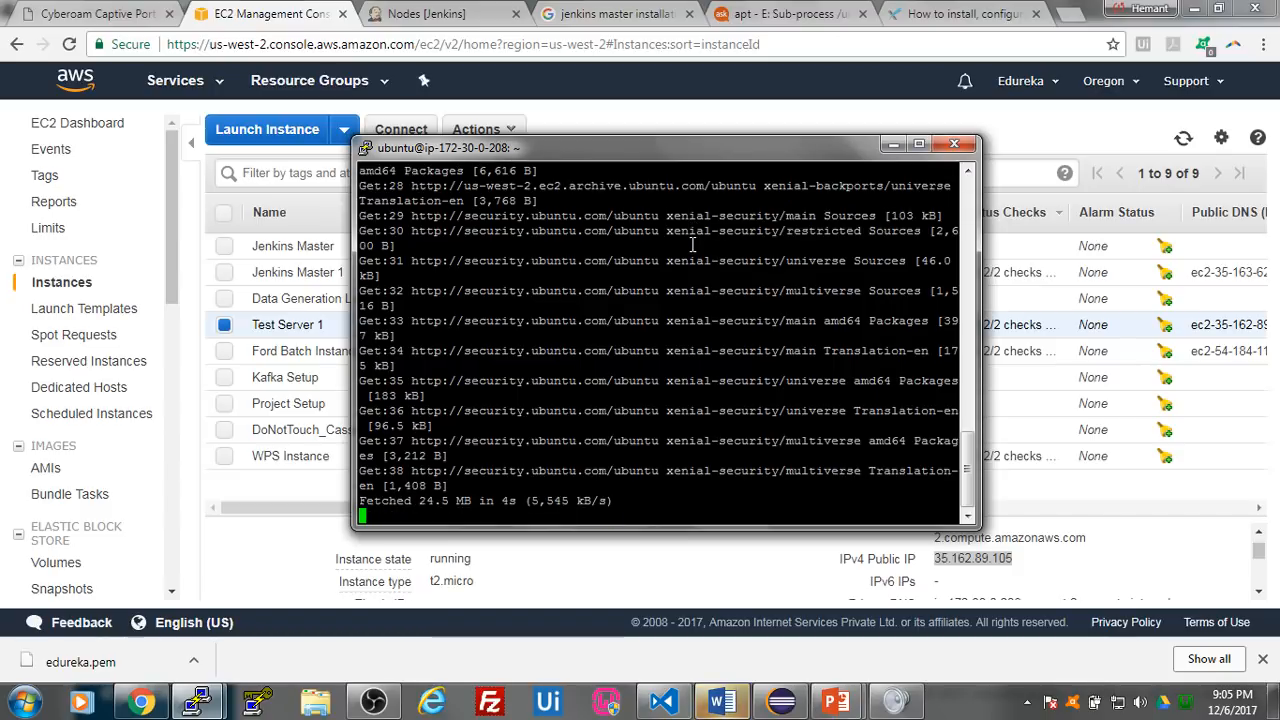
- Copy sudo apt-get install default-jdk from Install Chrome & Java.txt in Visual Studio Code, run it in the PuTTY terminal, and accept the installation
click(664, 702)
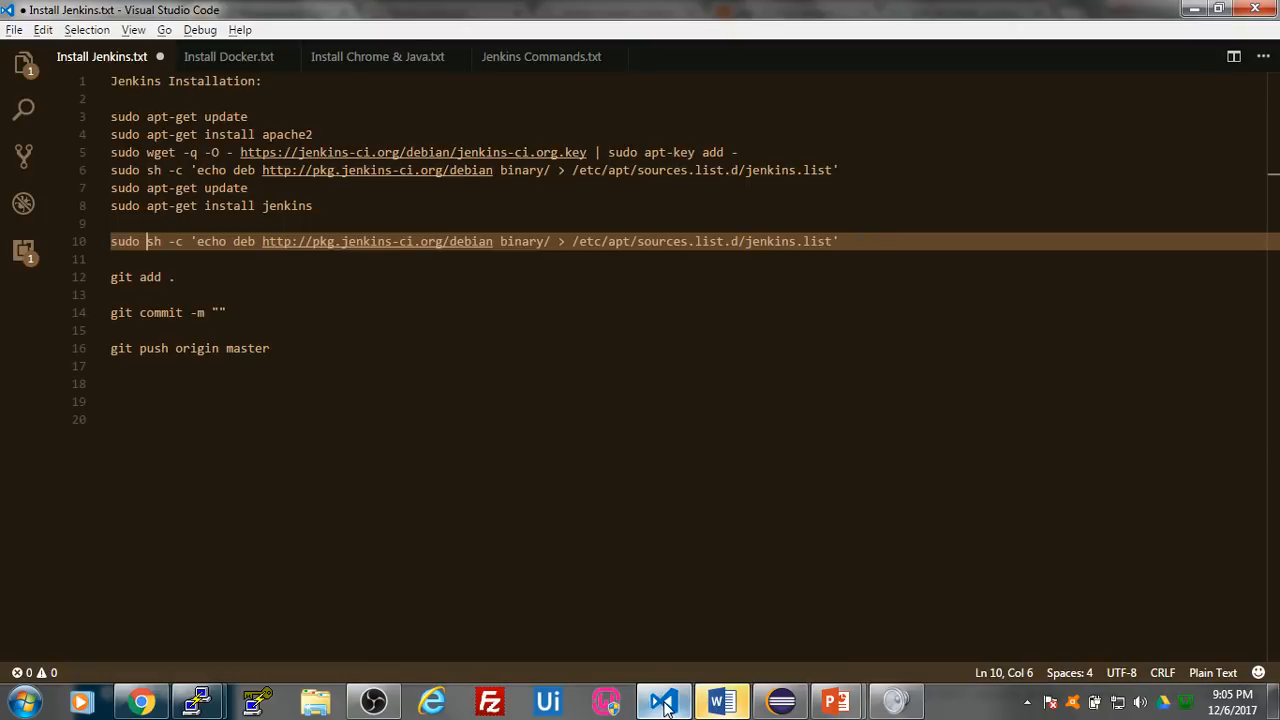
click(523, 57)
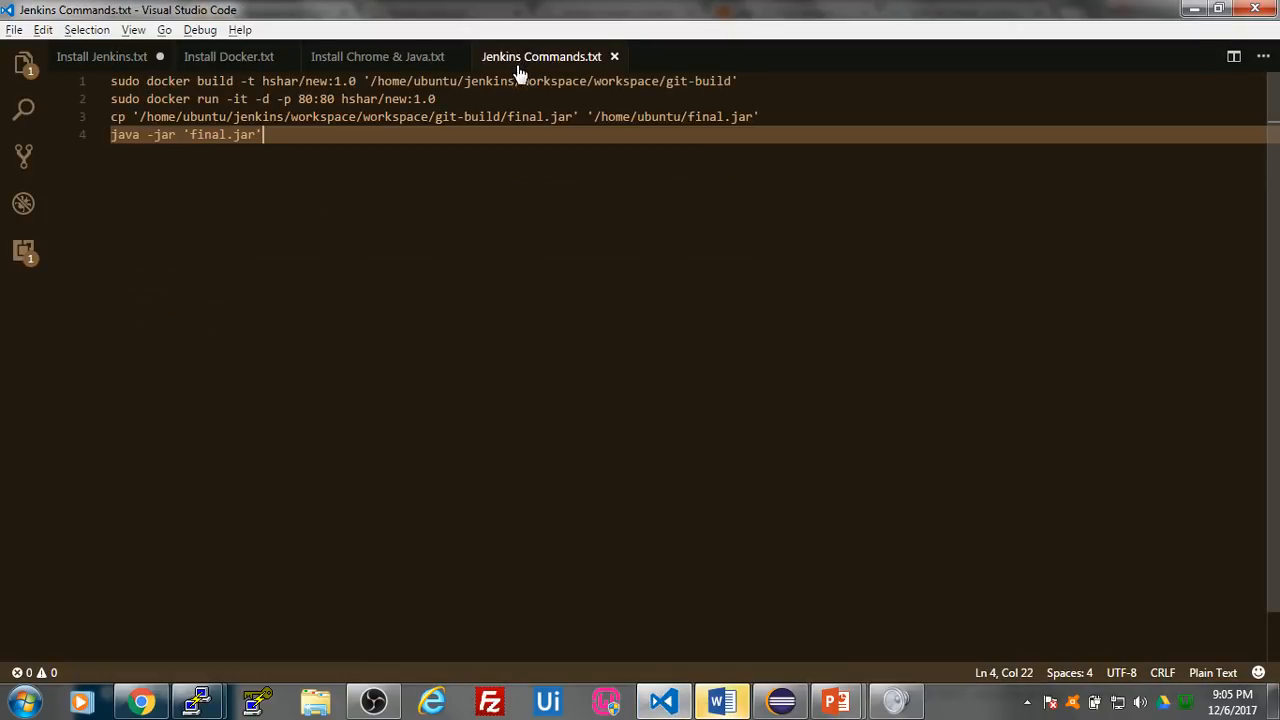
click(392, 57)
drag(346, 152, 111, 153)
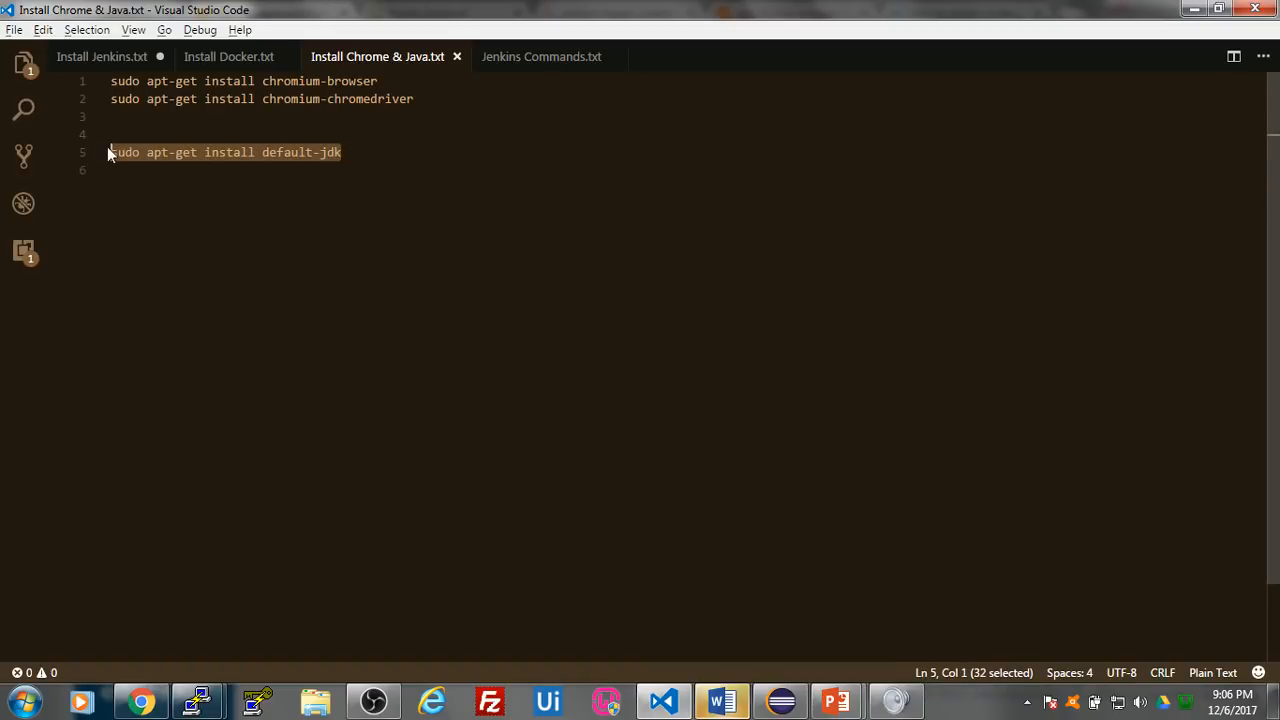
mouse_move(198, 702)
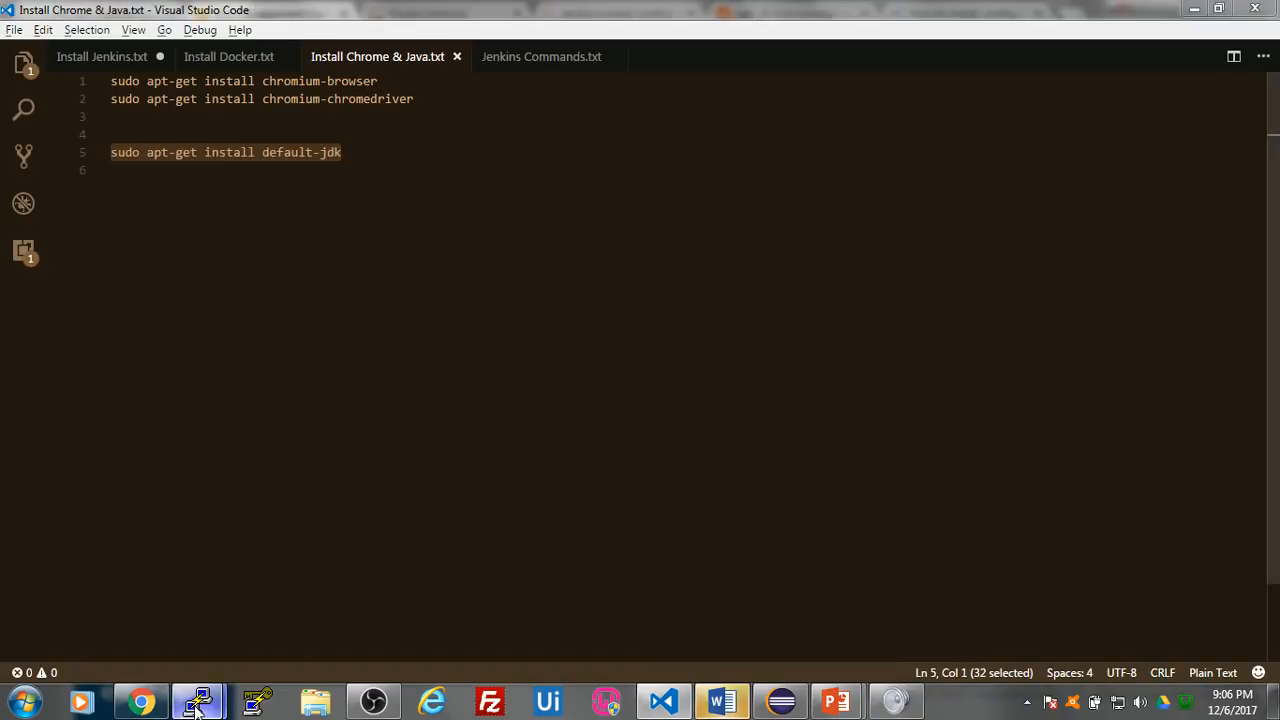
click(337, 626)
right_click(589, 516)
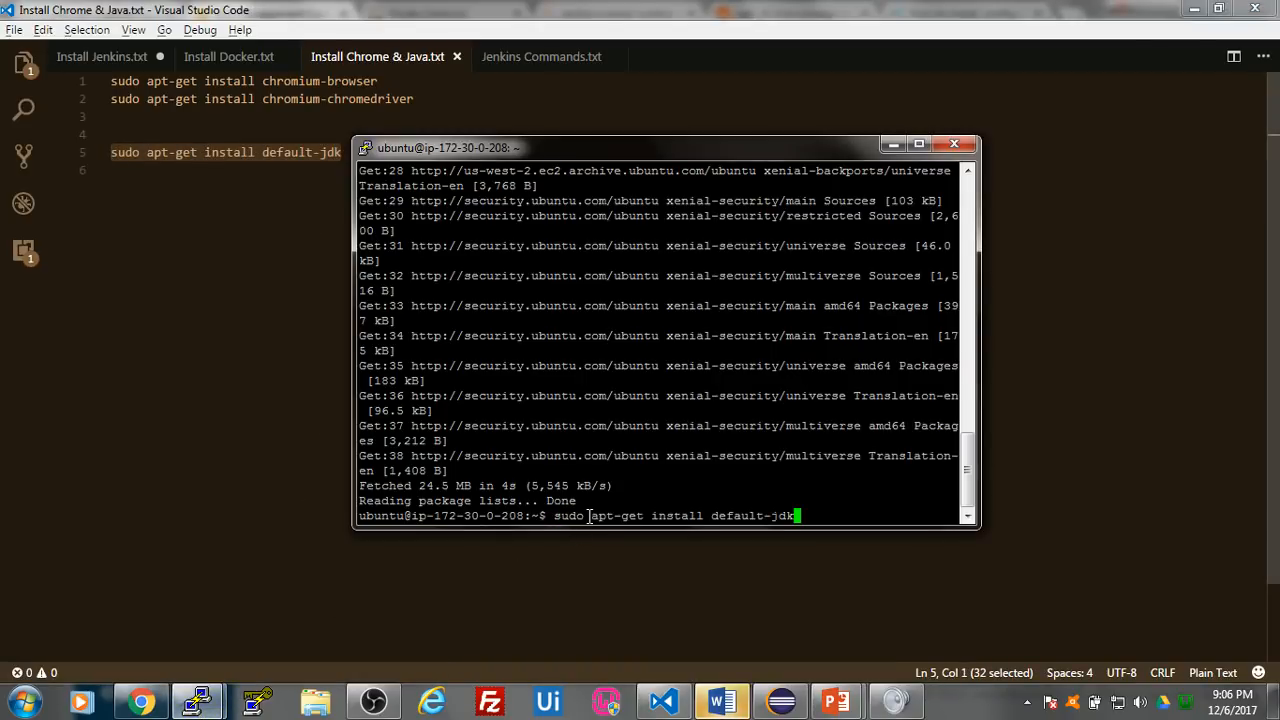
key(Return)
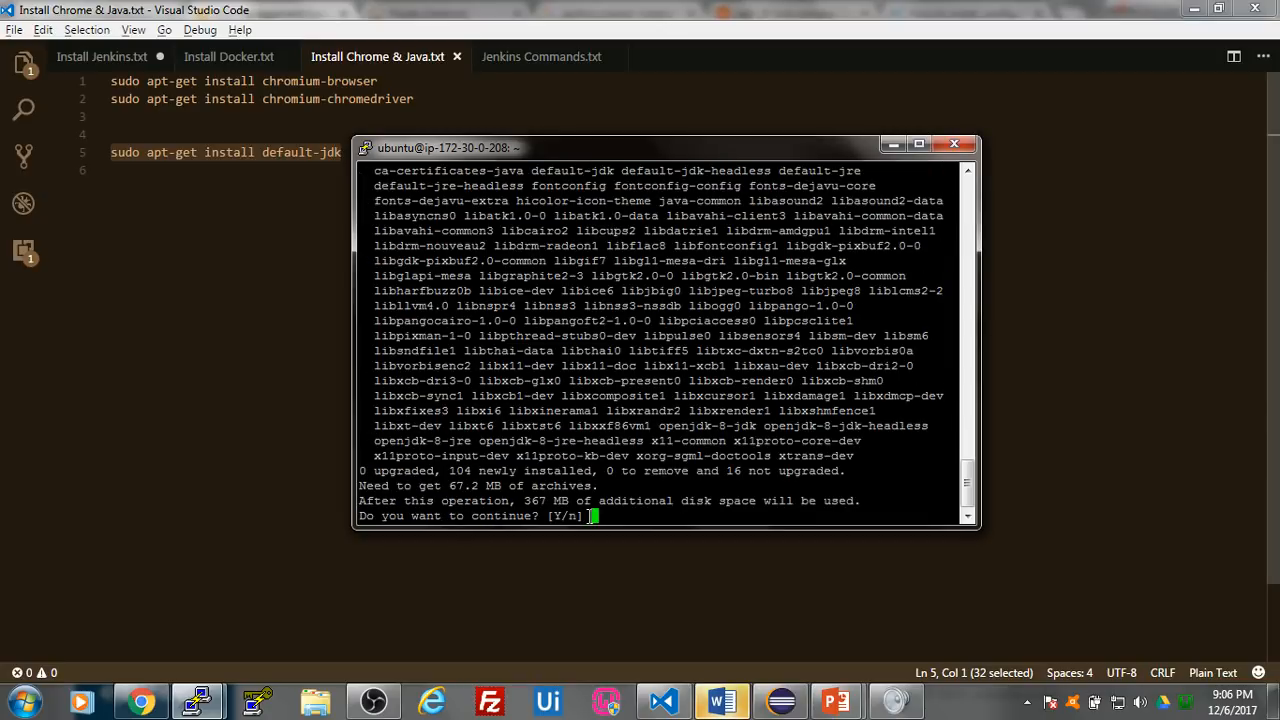
key(Return)
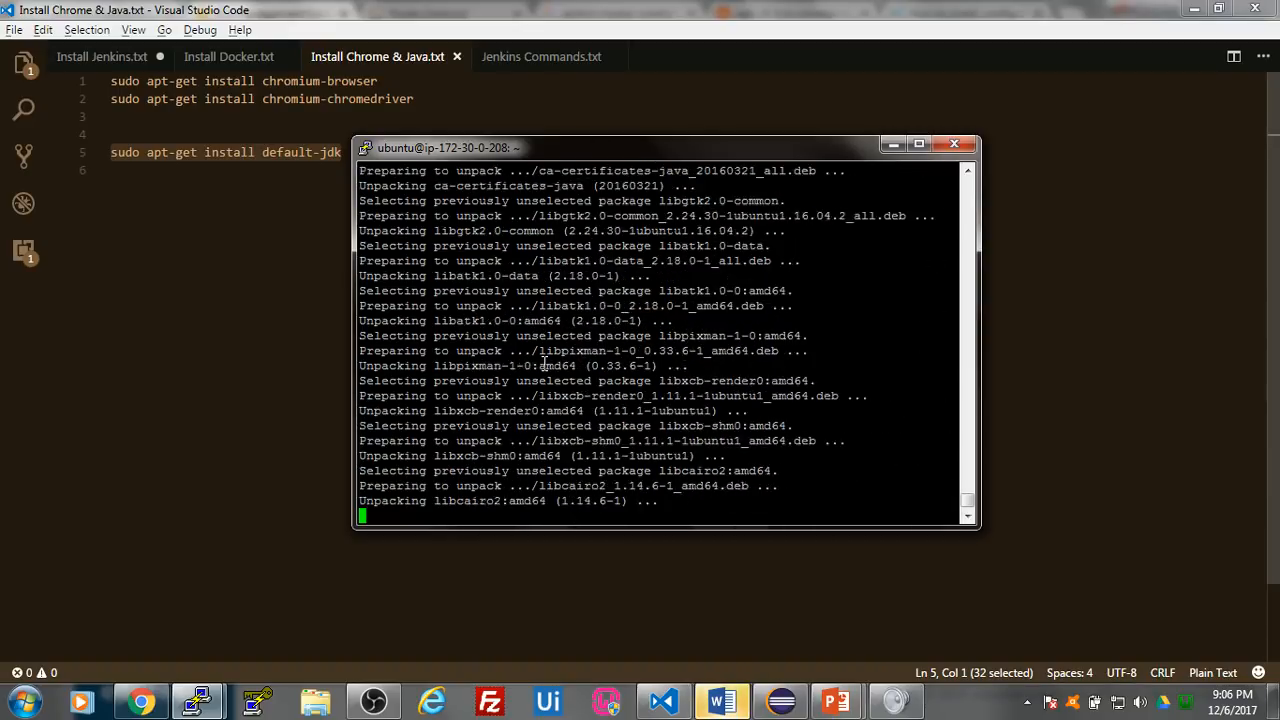
click(234, 329)
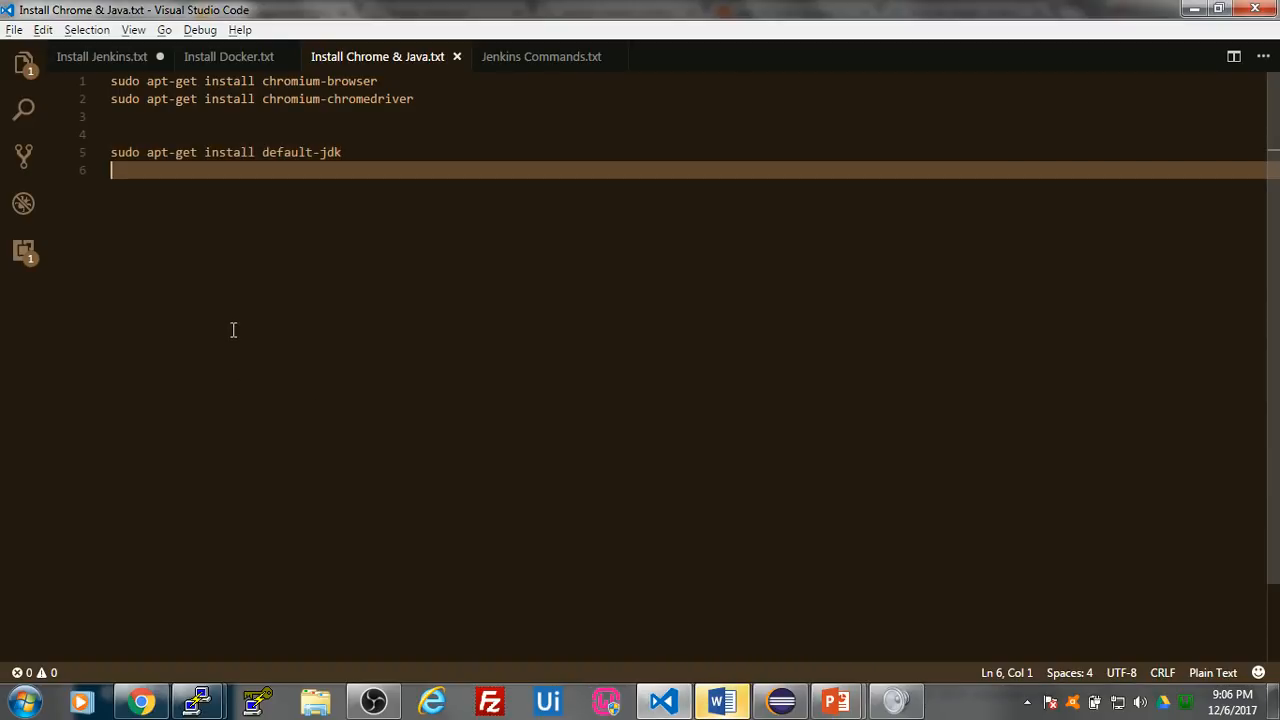
click(229, 58)
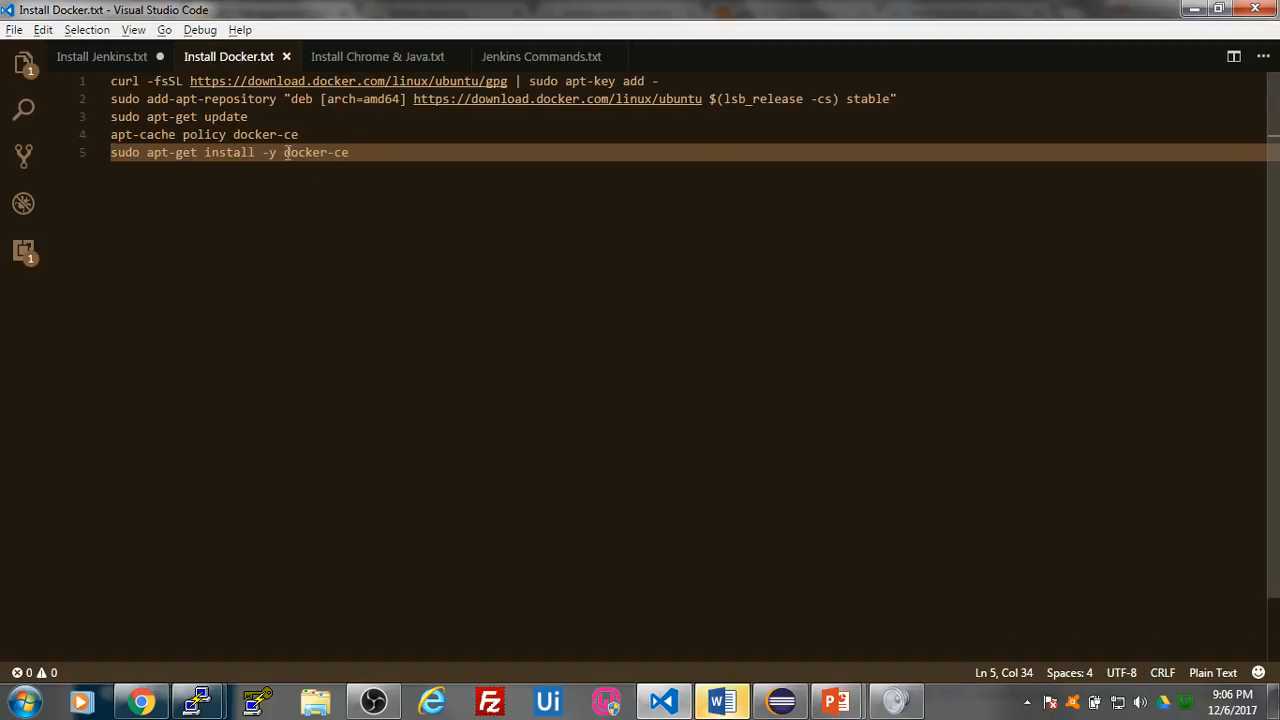
click(347, 58)
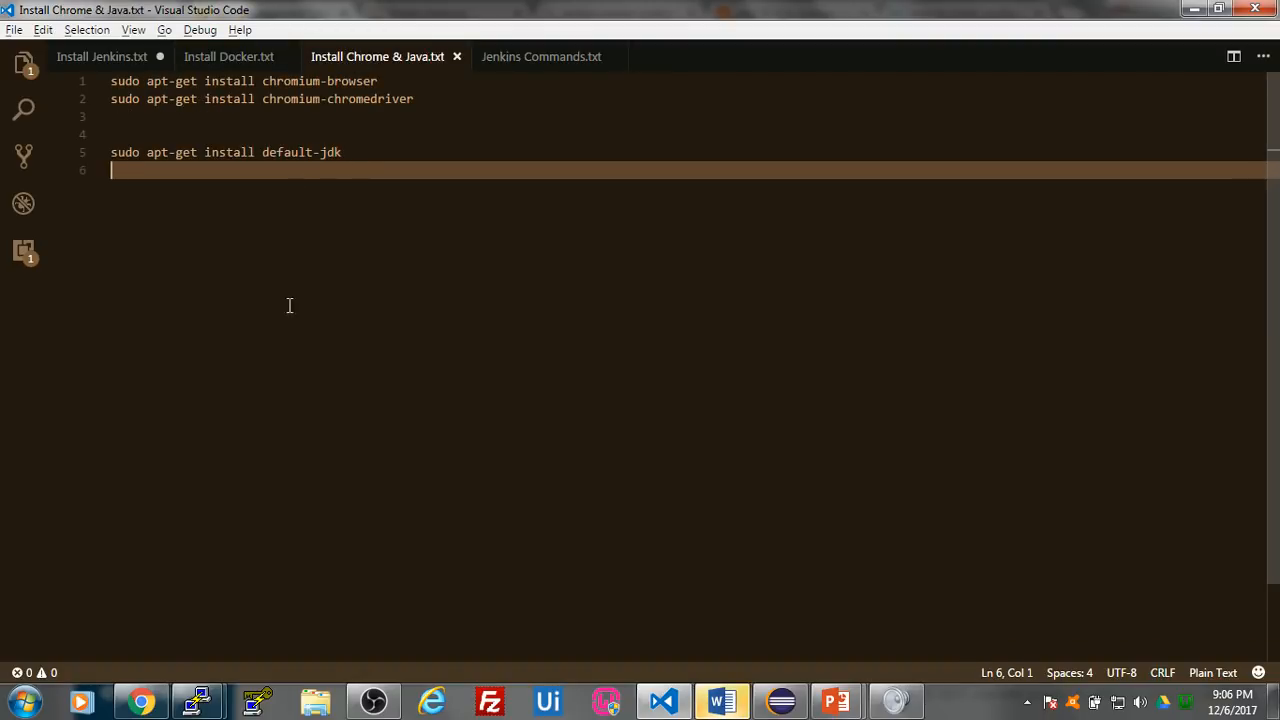
mouse_move(143, 699)
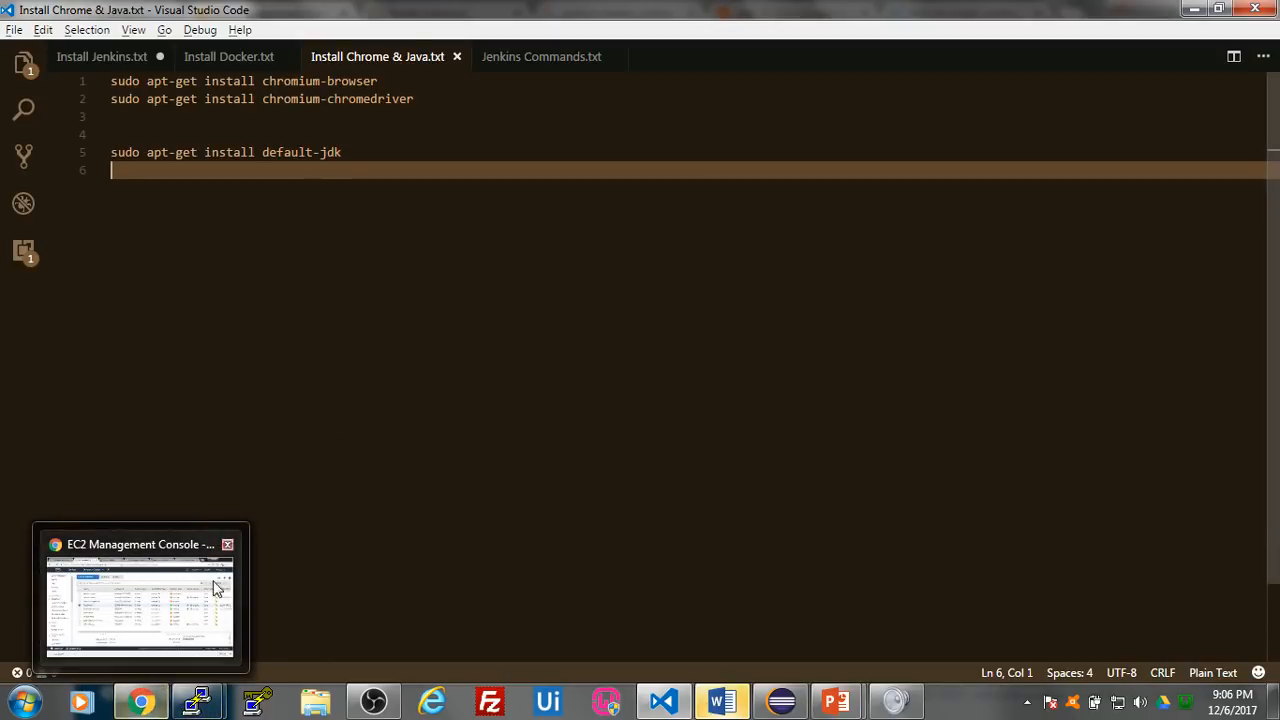
mouse_move(197, 702)
click(320, 620)
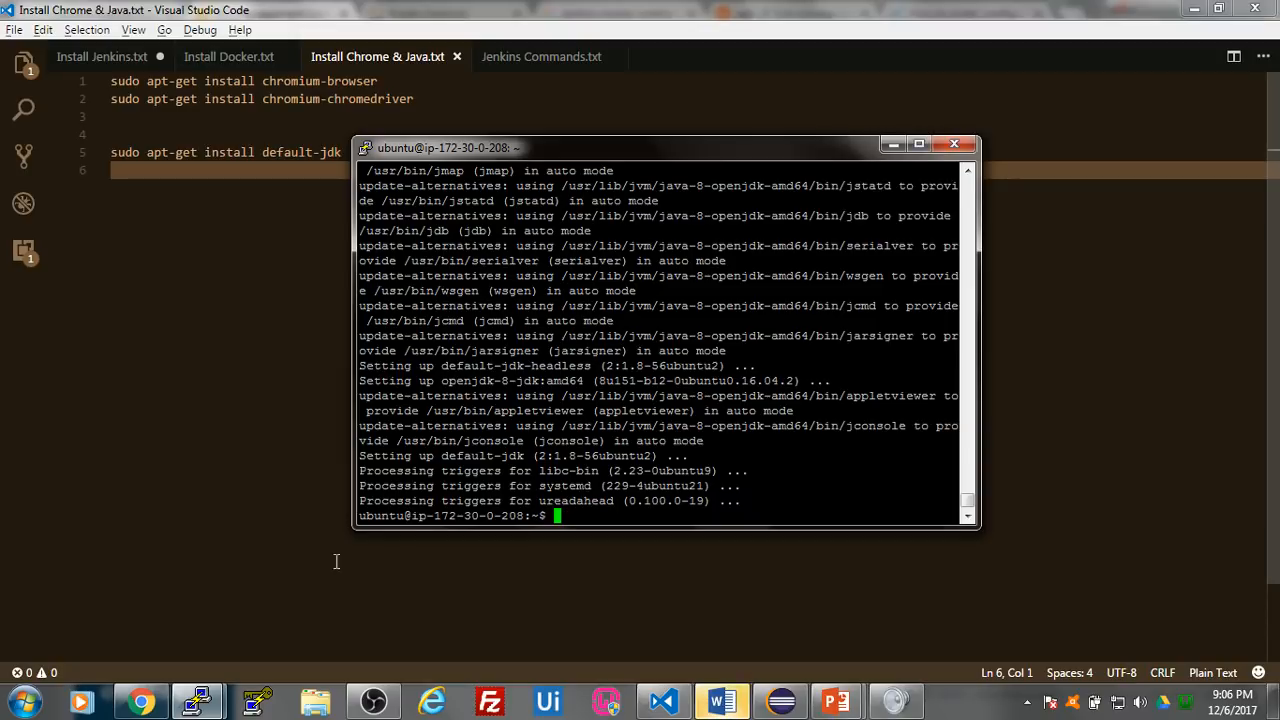
- Switch to Chrome, close the two installation help tabs, and open the test node's page in Jenkins
click(163, 690)
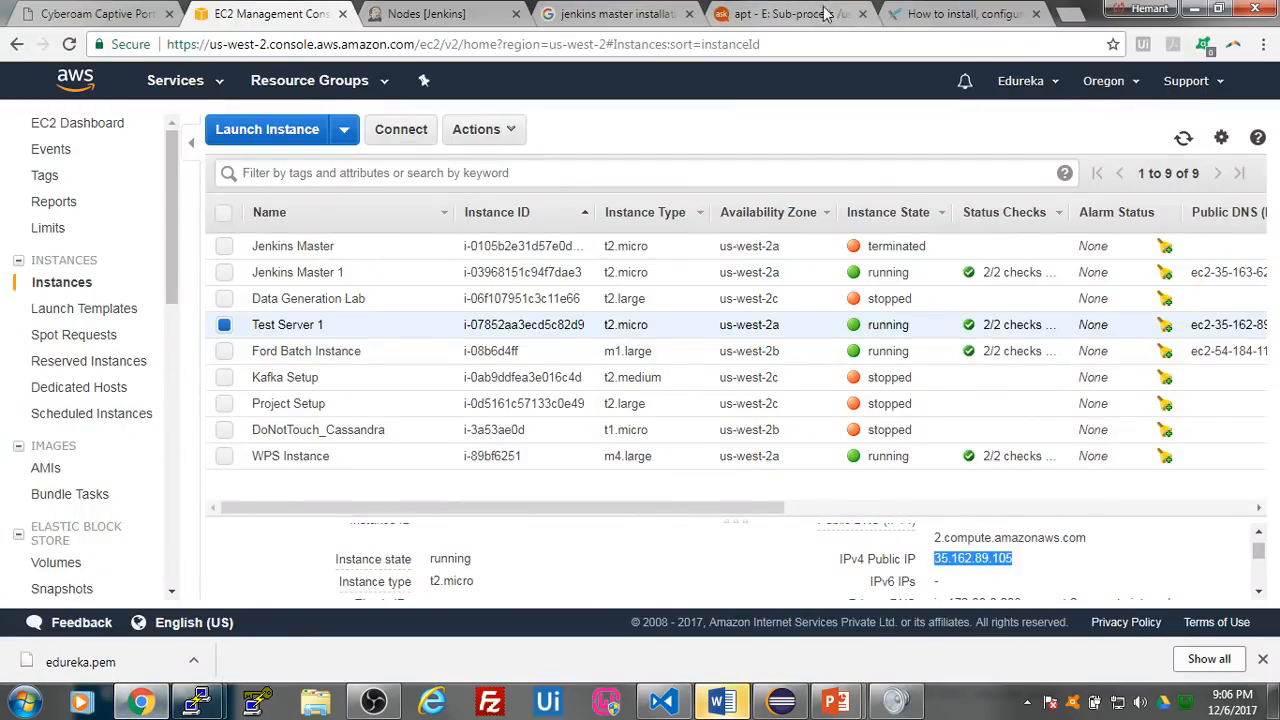
click(930, 12)
click(425, 13)
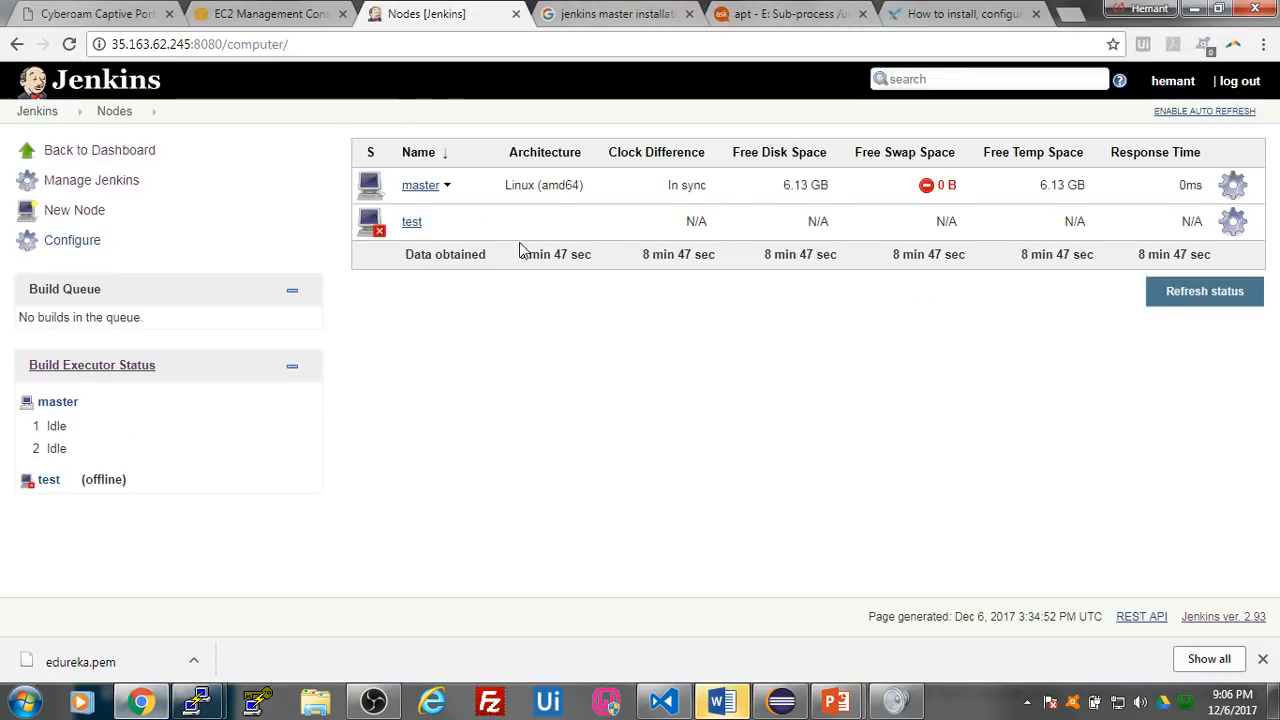
click(1036, 13)
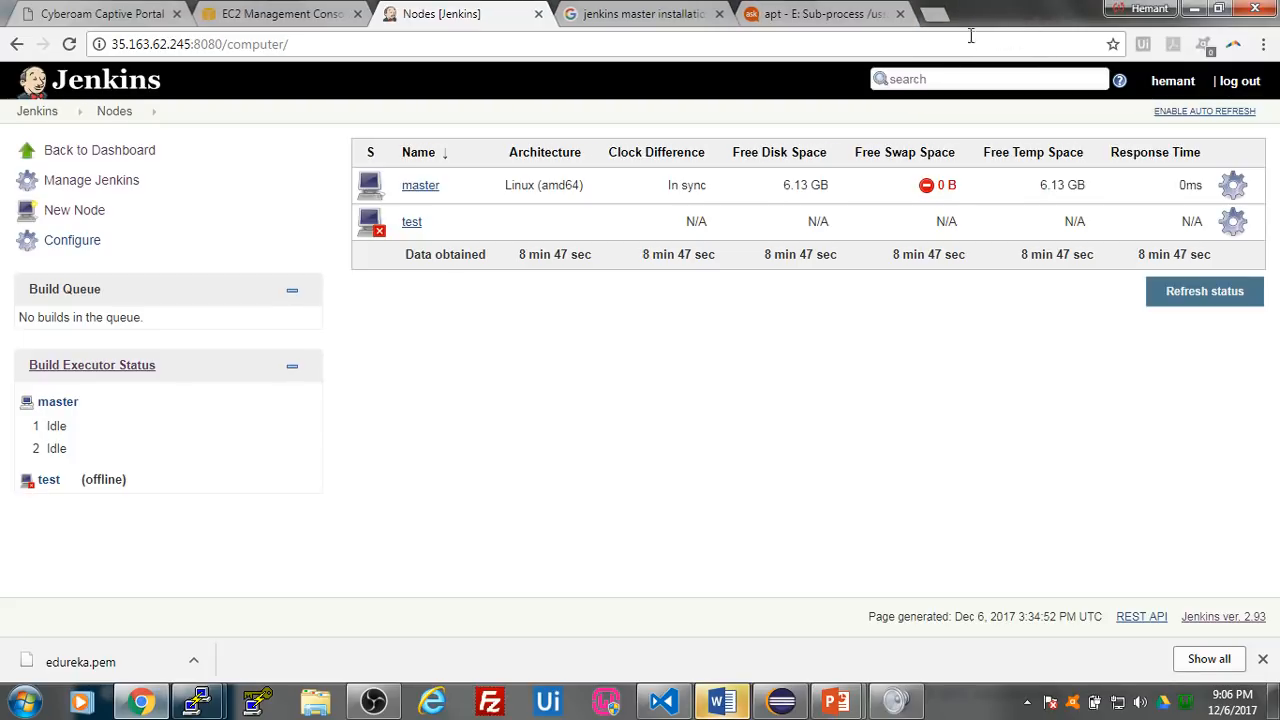
click(900, 14)
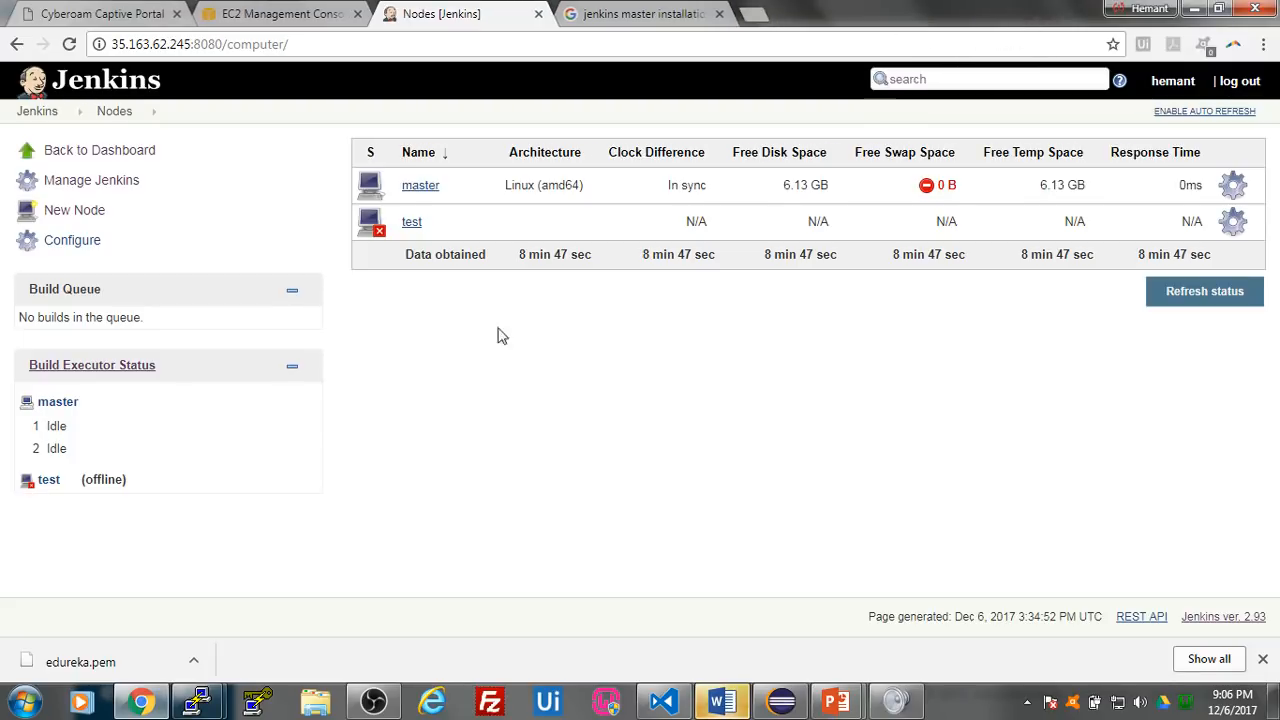
click(413, 224)
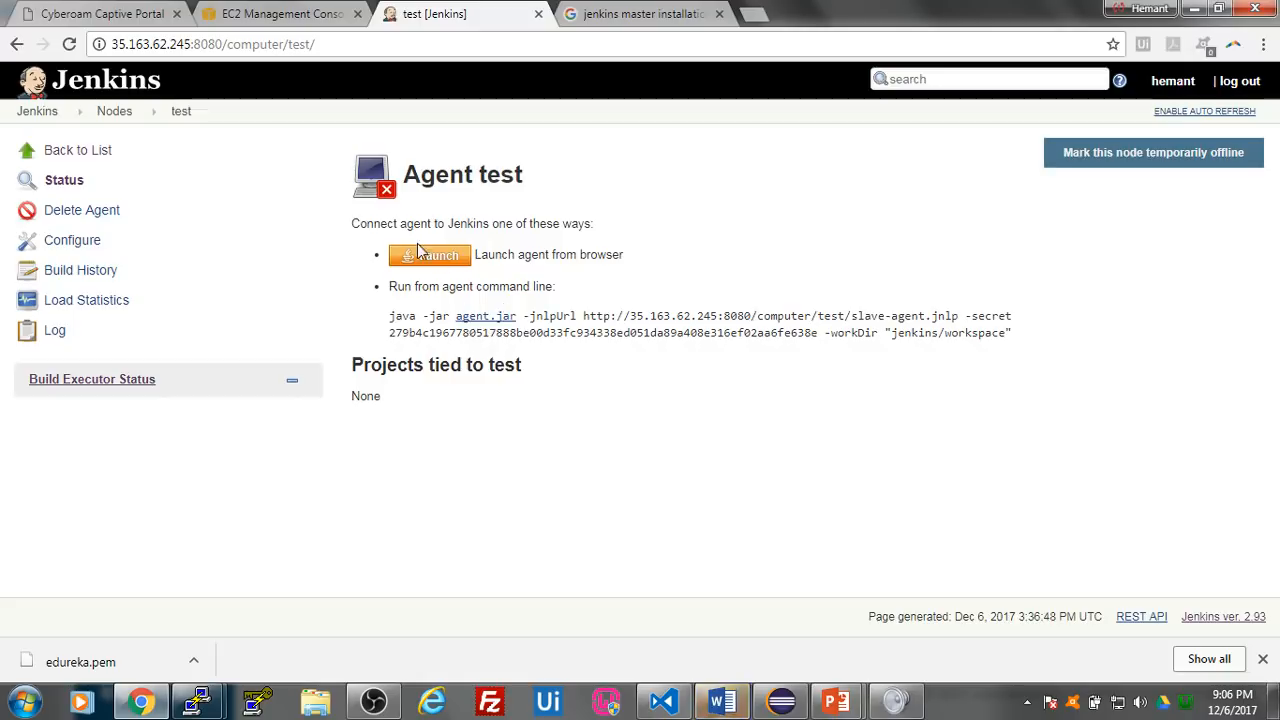
- Download agent.jar and the slave-agent.jnlp launch file from the test agent page, and keep both files
click(485, 320)
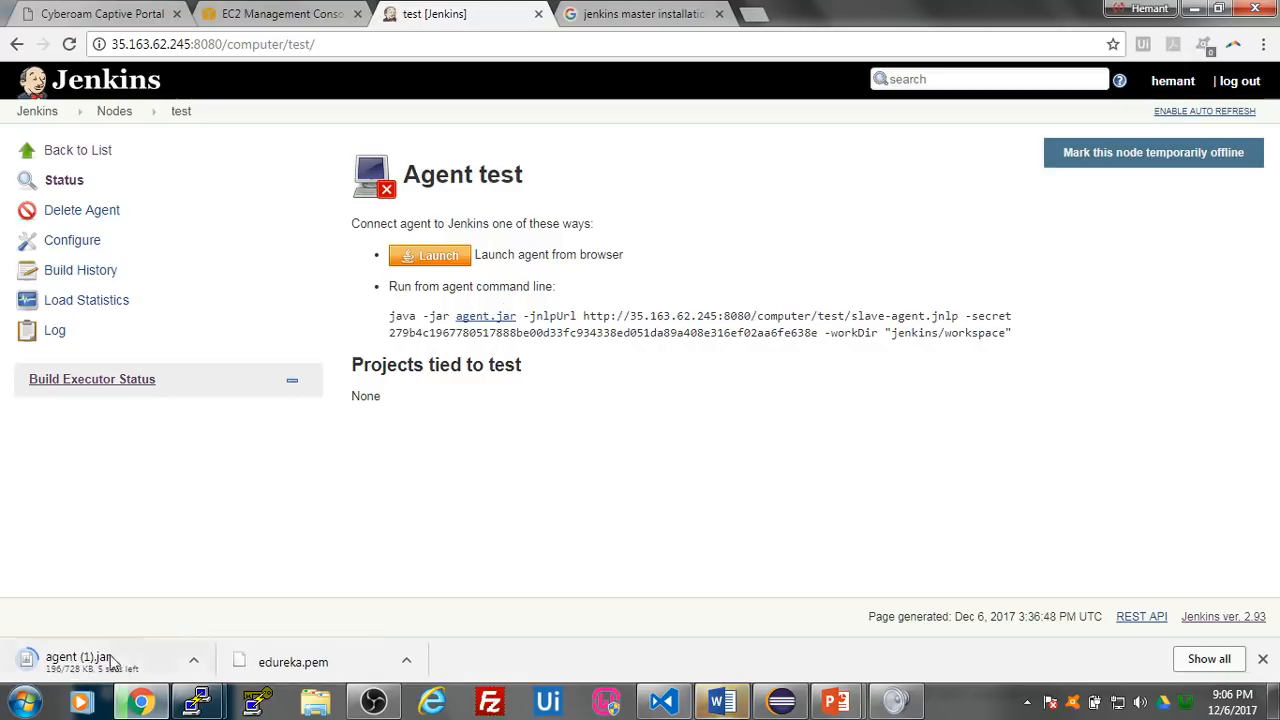
click(427, 260)
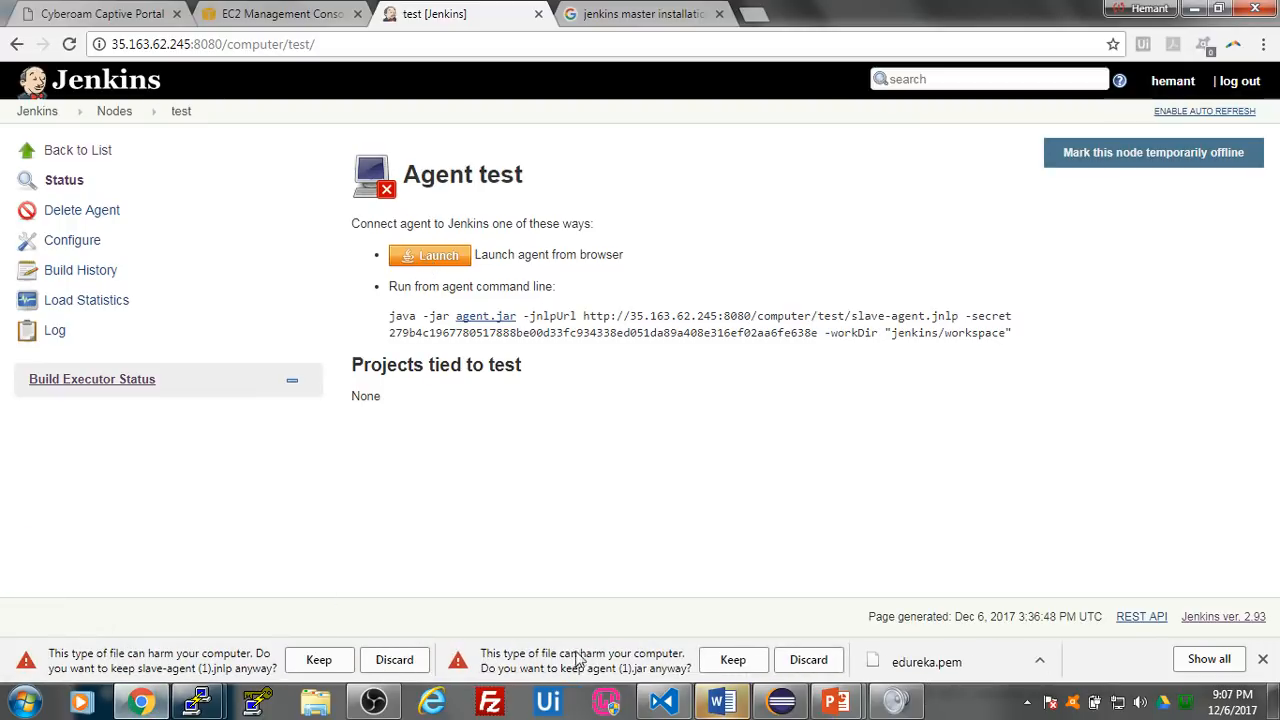
click(720, 662)
click(318, 660)
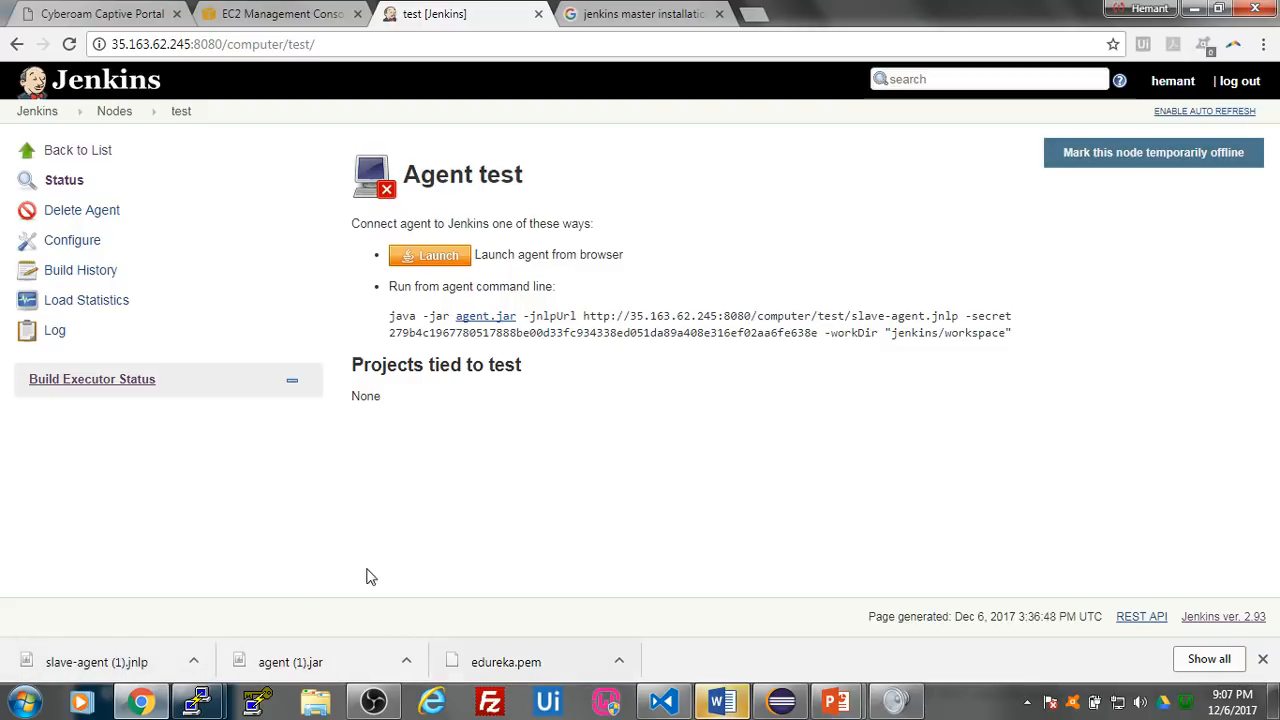
- Open FileZilla, dismiss the update notice, and restore its window to a smaller size
click(492, 703)
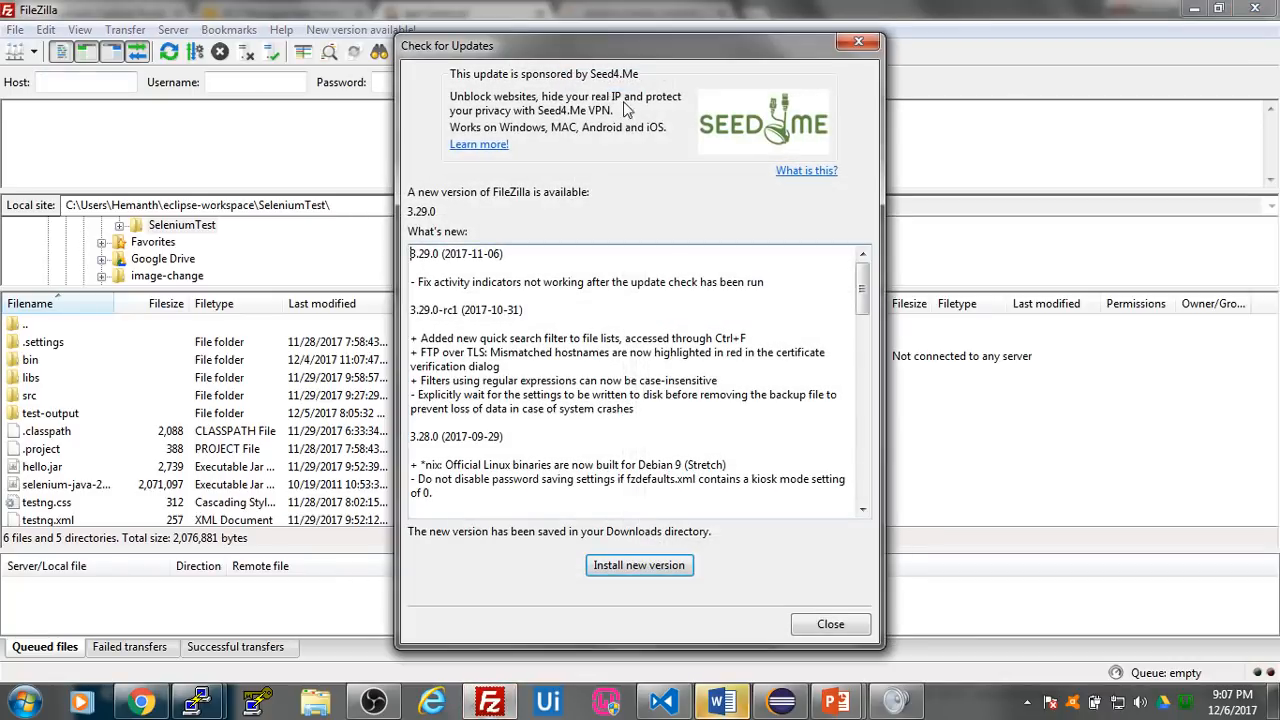
click(858, 41)
drag(776, 18, 653, 121)
- Copy Test Server 1's public IP from the EC2 console and connect to it in FileZilla as ubuntu on port 22
click(288, 10)
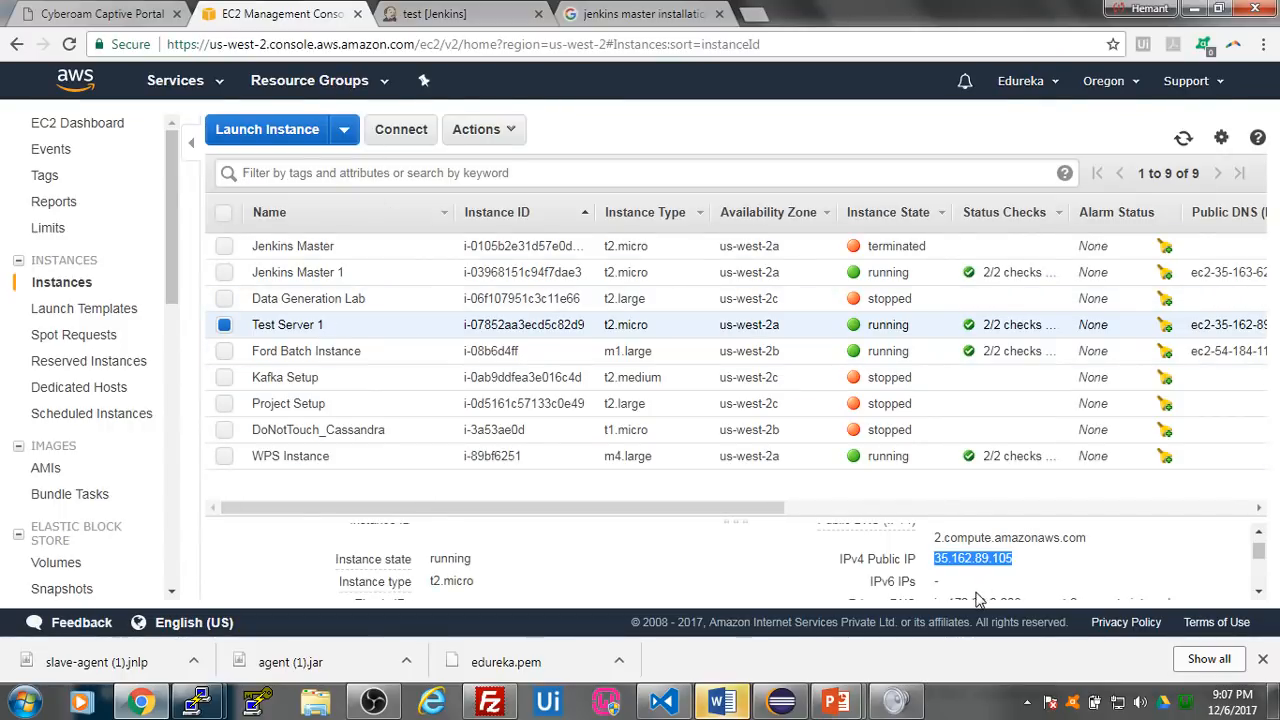
click(489, 702)
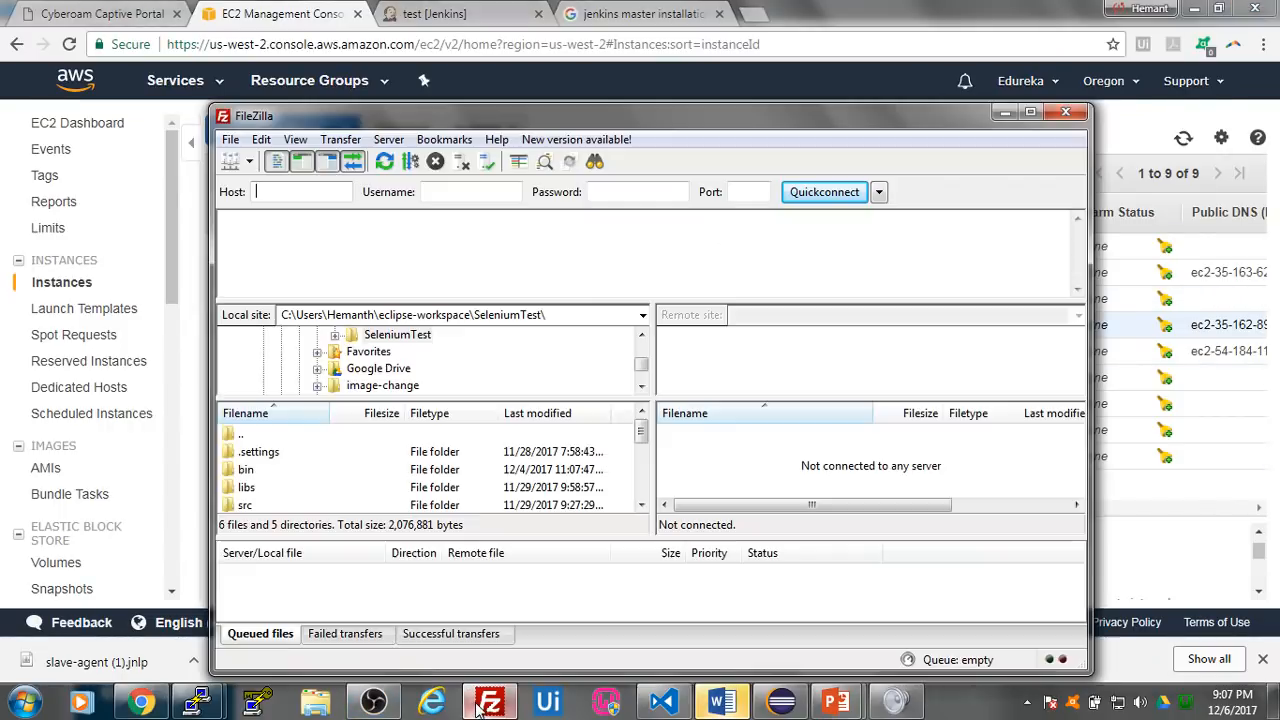
click(316, 194)
text(35.162.89.105)
click(459, 200)
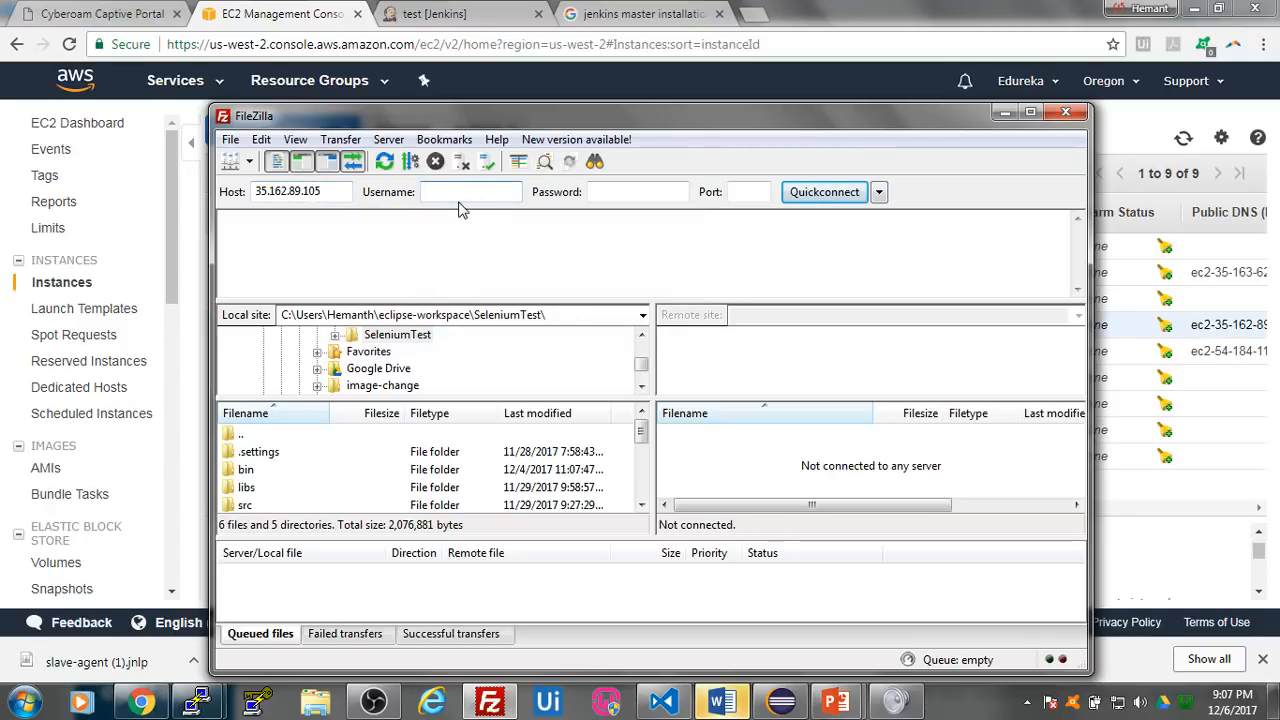
text(ubuntu)
click(756, 192)
text(22)
click(822, 194)
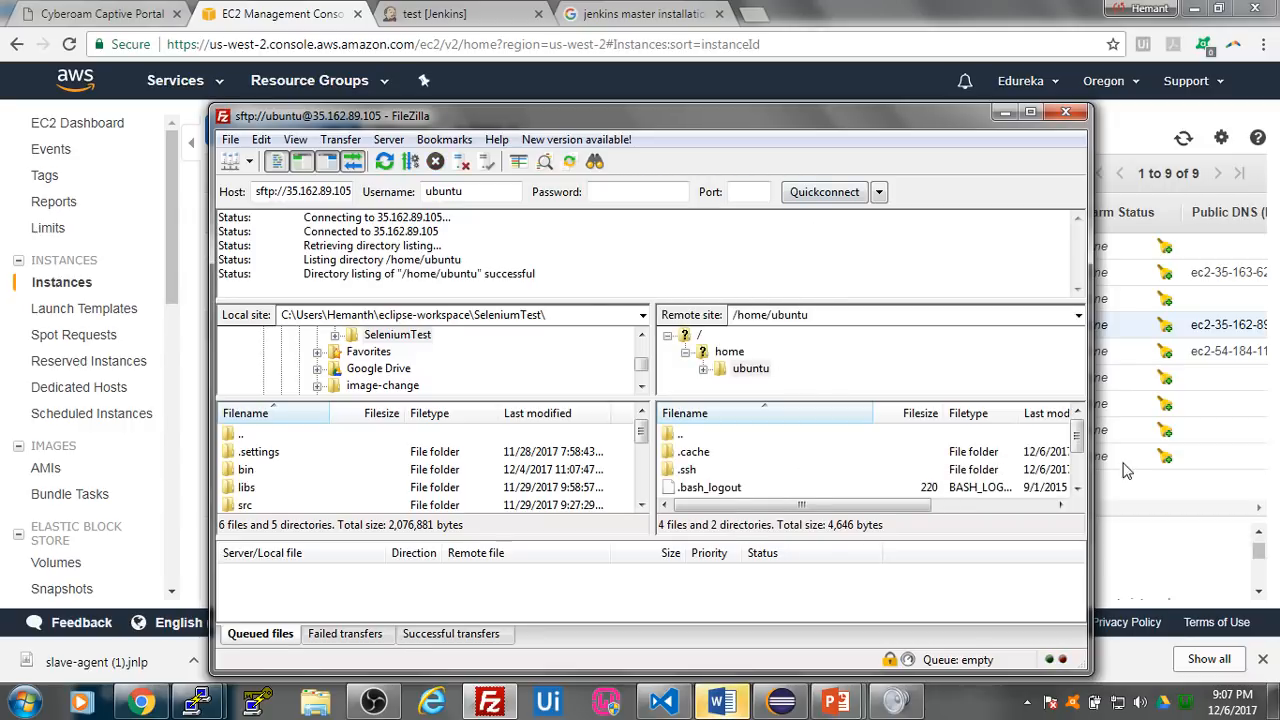
drag(1077, 438, 1085, 483)
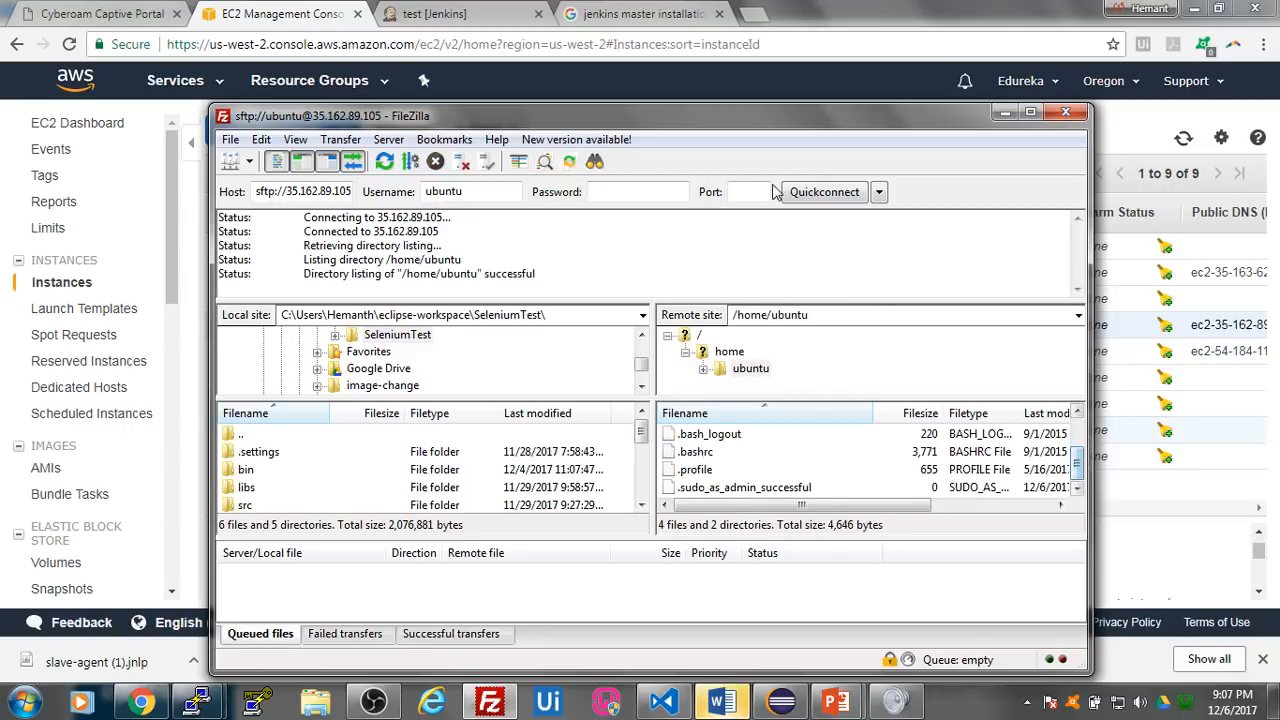
- Show the downloaded slave-agent (1).jnlp in its Downloads folder and delete the older slave-agent file
drag(792, 120, 826, 52)
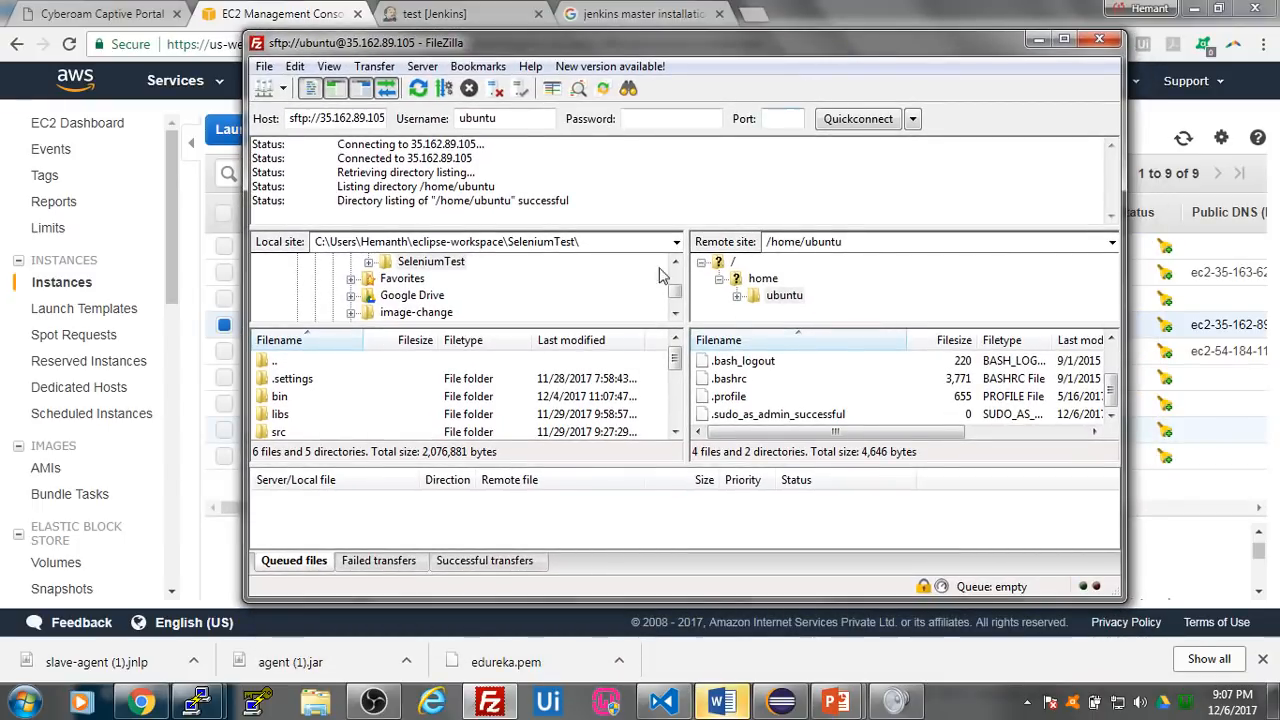
click(193, 661)
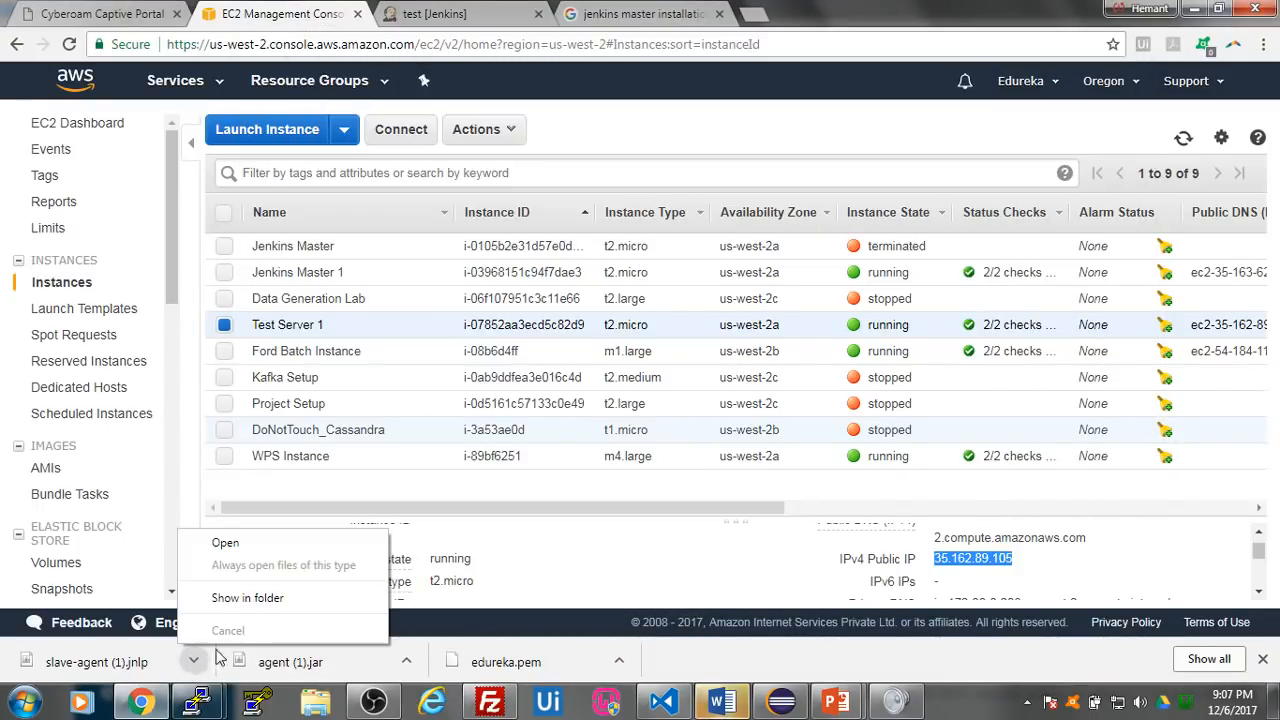
click(262, 607)
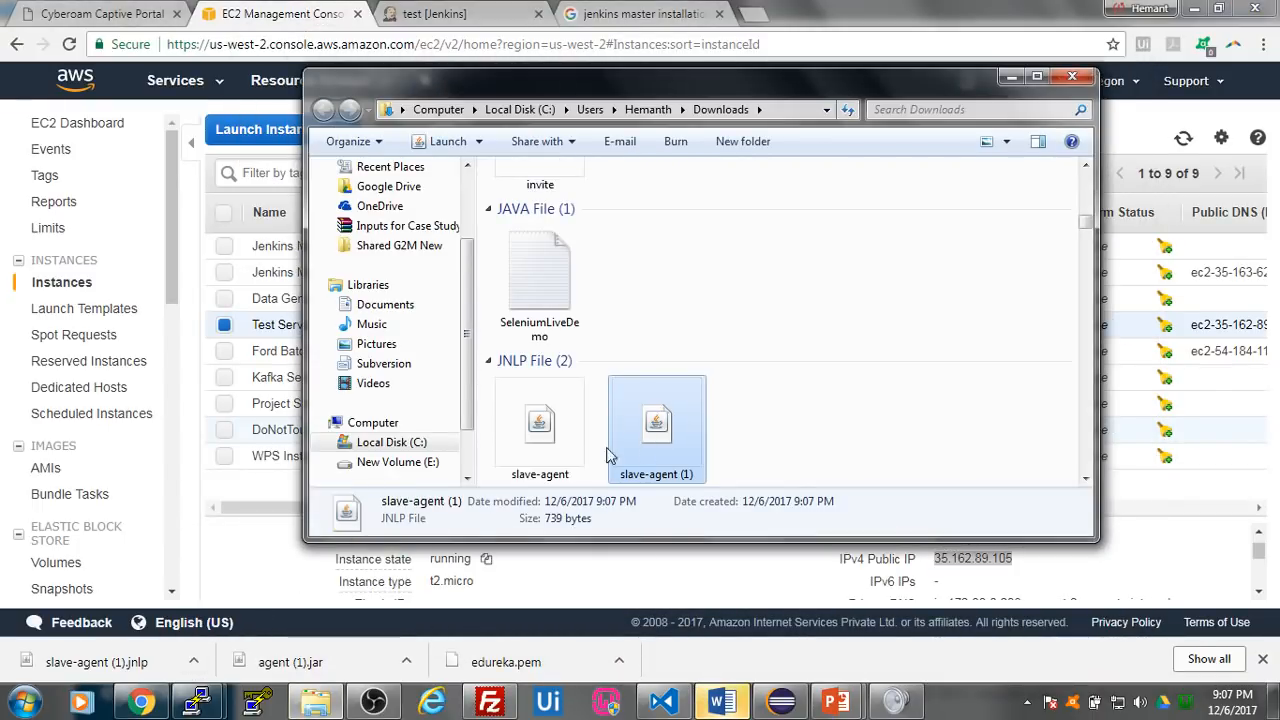
click(550, 436)
key(Delete)
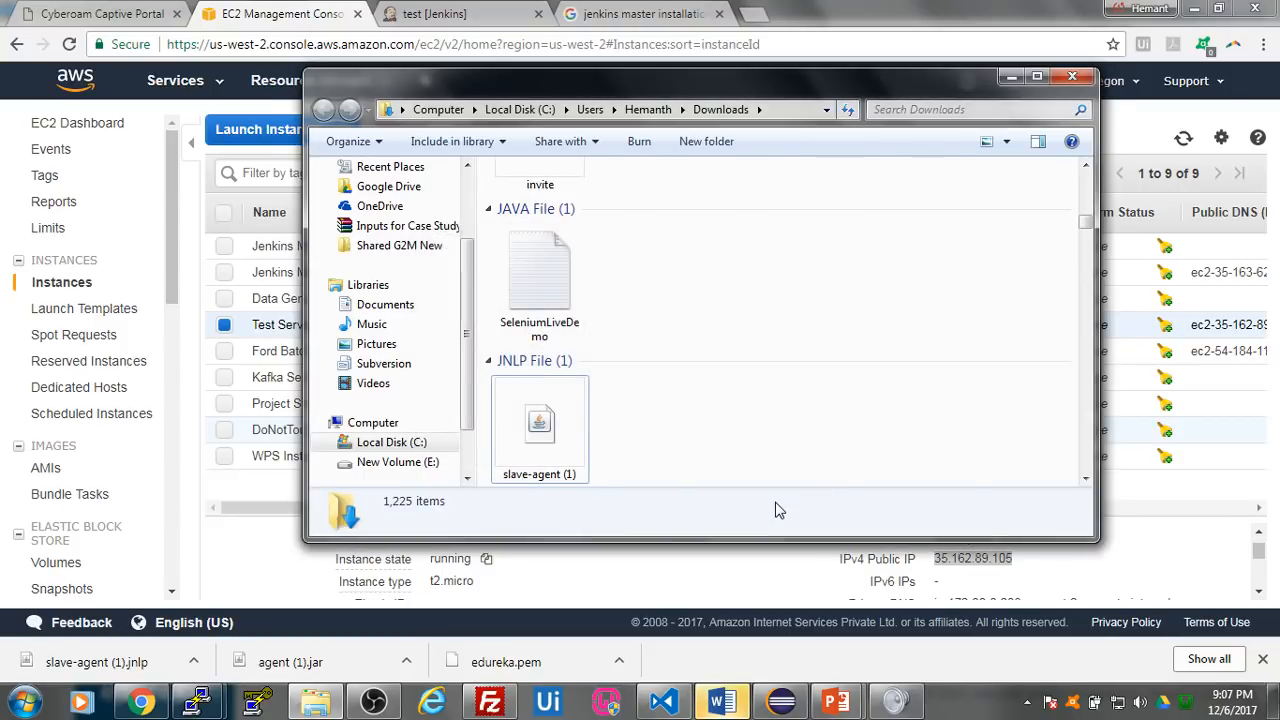
- Rename the slave-agent (1) JNLP file to slave-agent and close the folder window
click(578, 436)
right_click(578, 436)
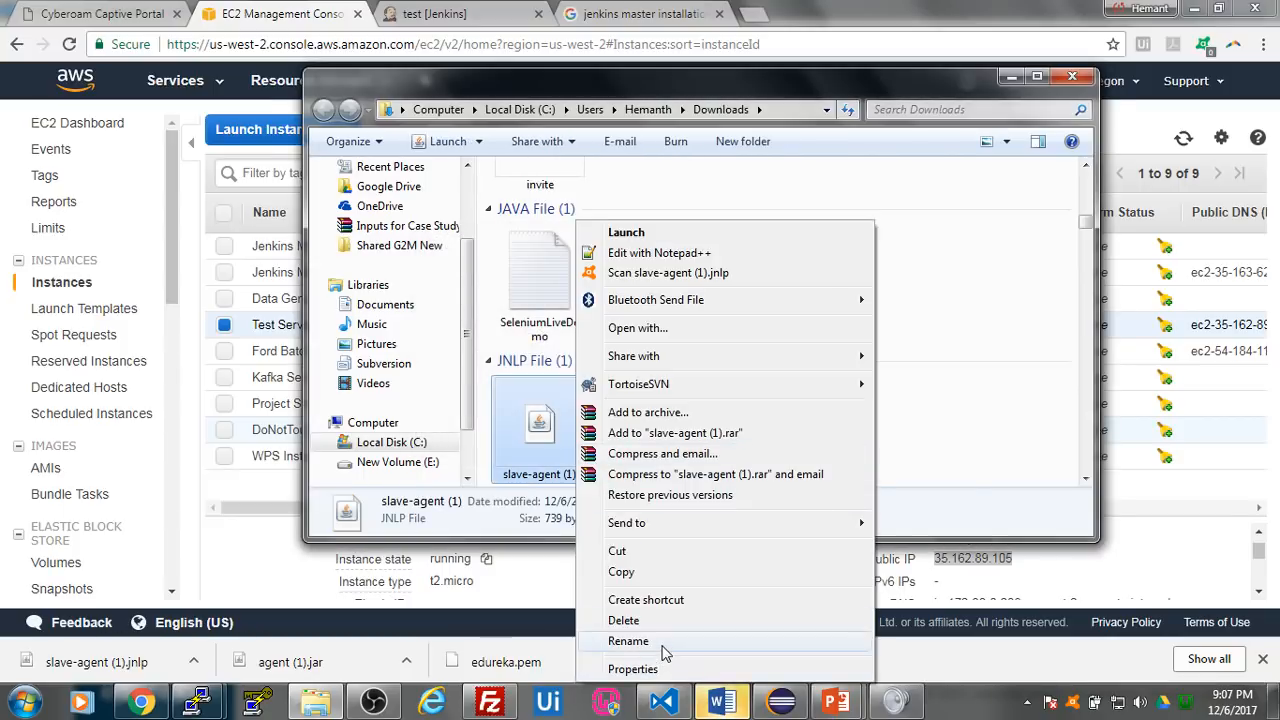
click(665, 664)
key(End)
key(BackSpace)
key(BackSpace)
key(BackSpace)
key(BackSpace)
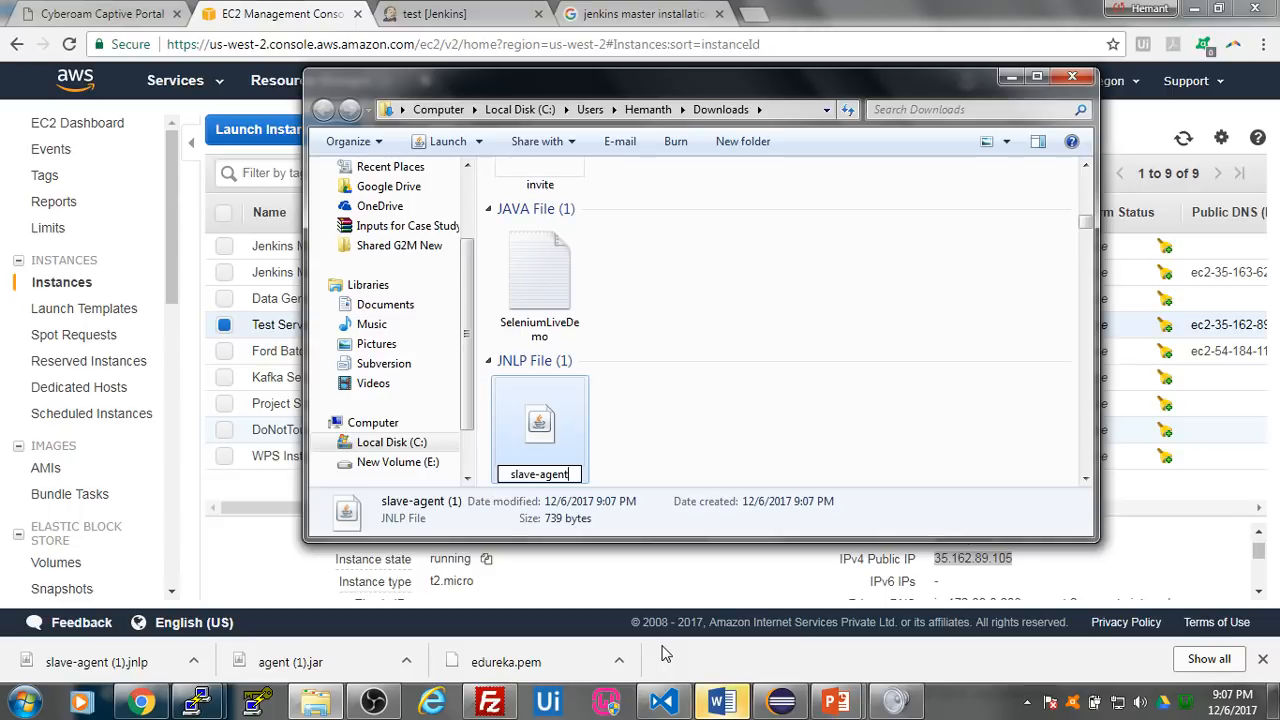
key(Return)
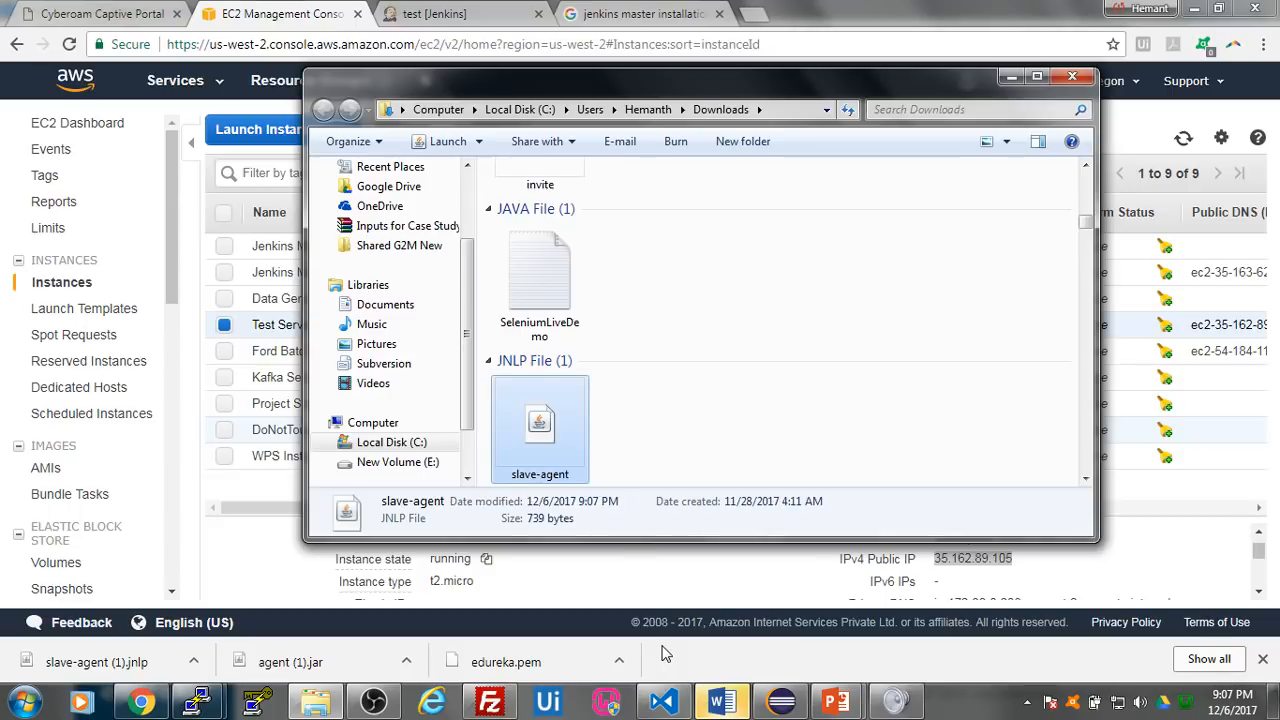
click(1072, 76)
- Show the downloaded agent (1).jar in its Downloads folder and delete the older agent jar file
click(192, 664)
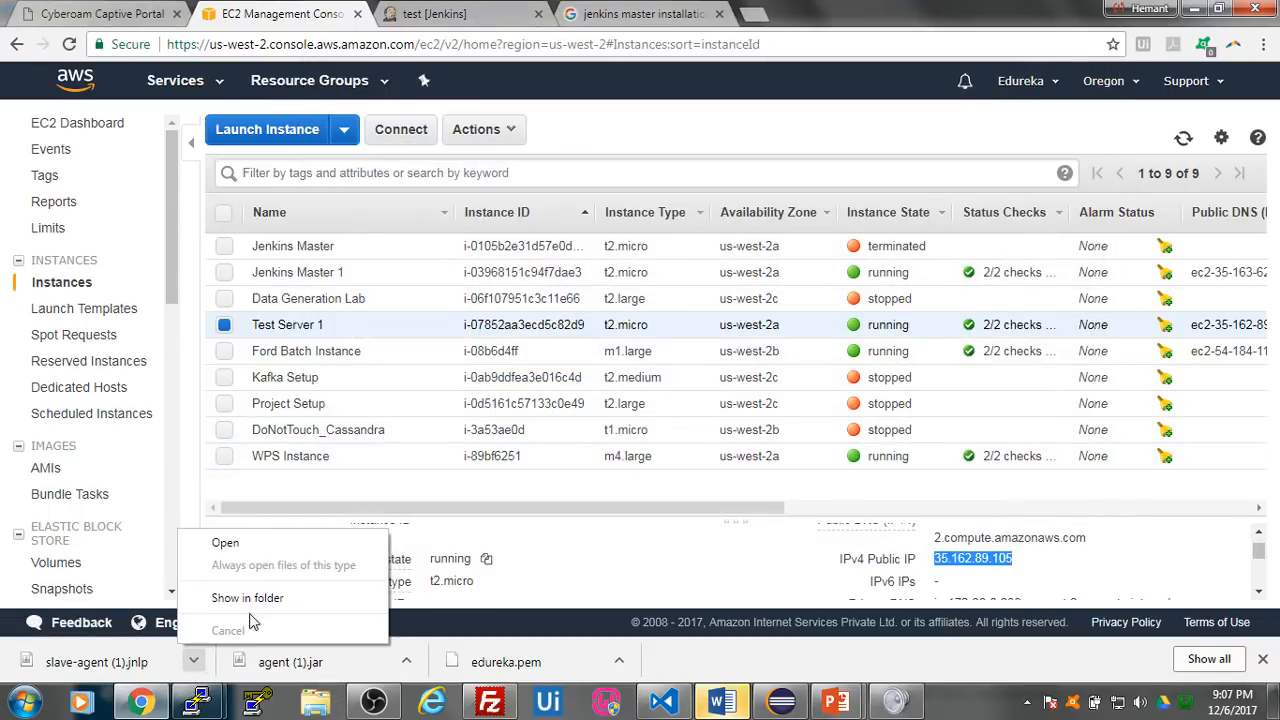
click(405, 662)
click(455, 605)
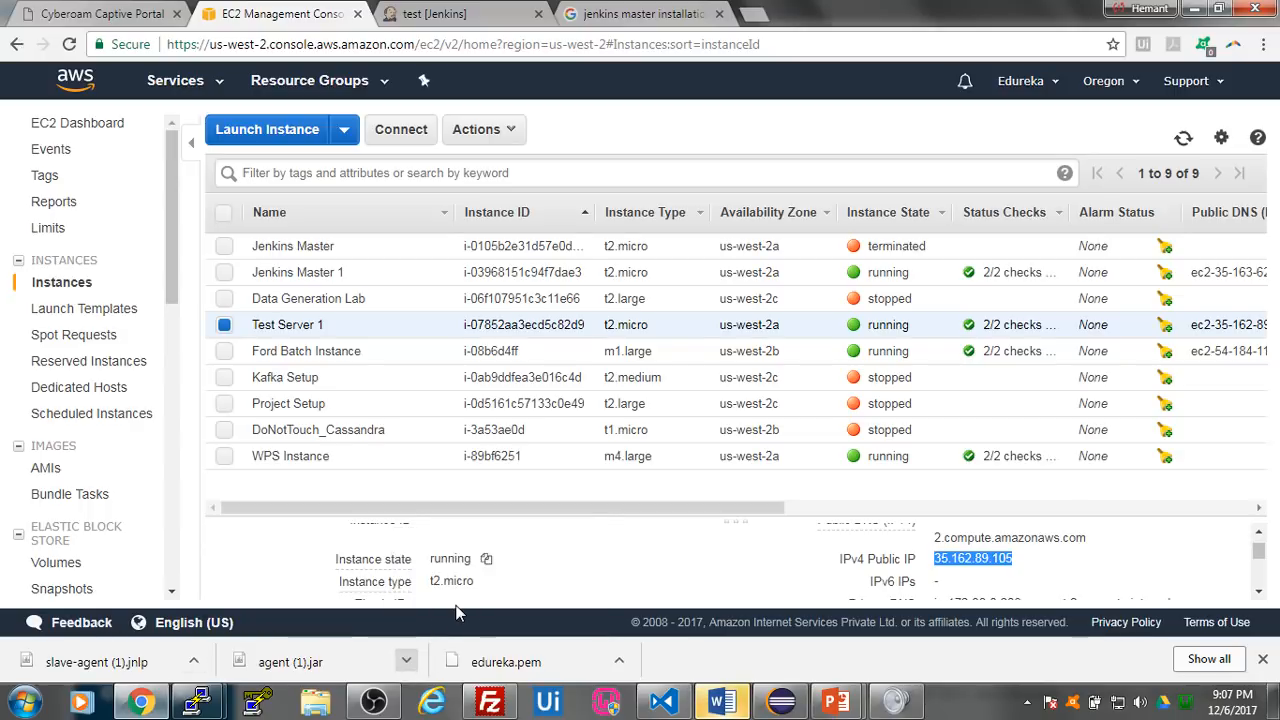
right_click(672, 436)
click(554, 450)
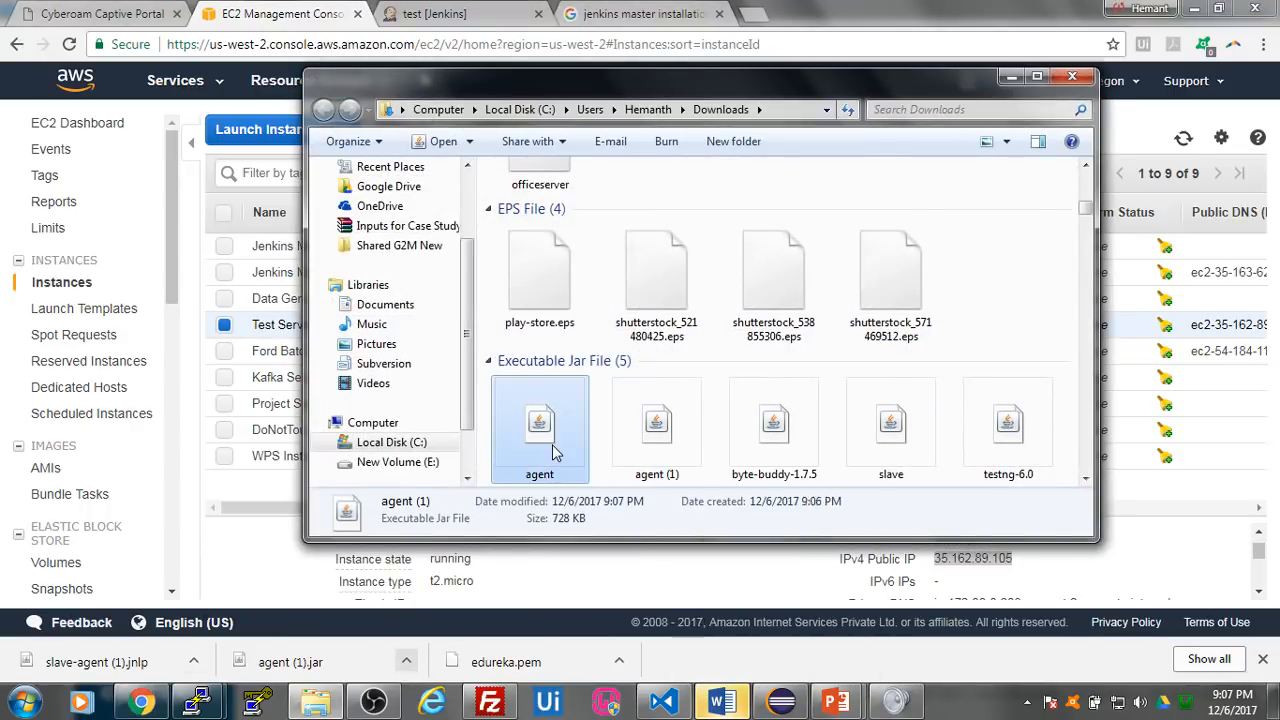
key(Delete)
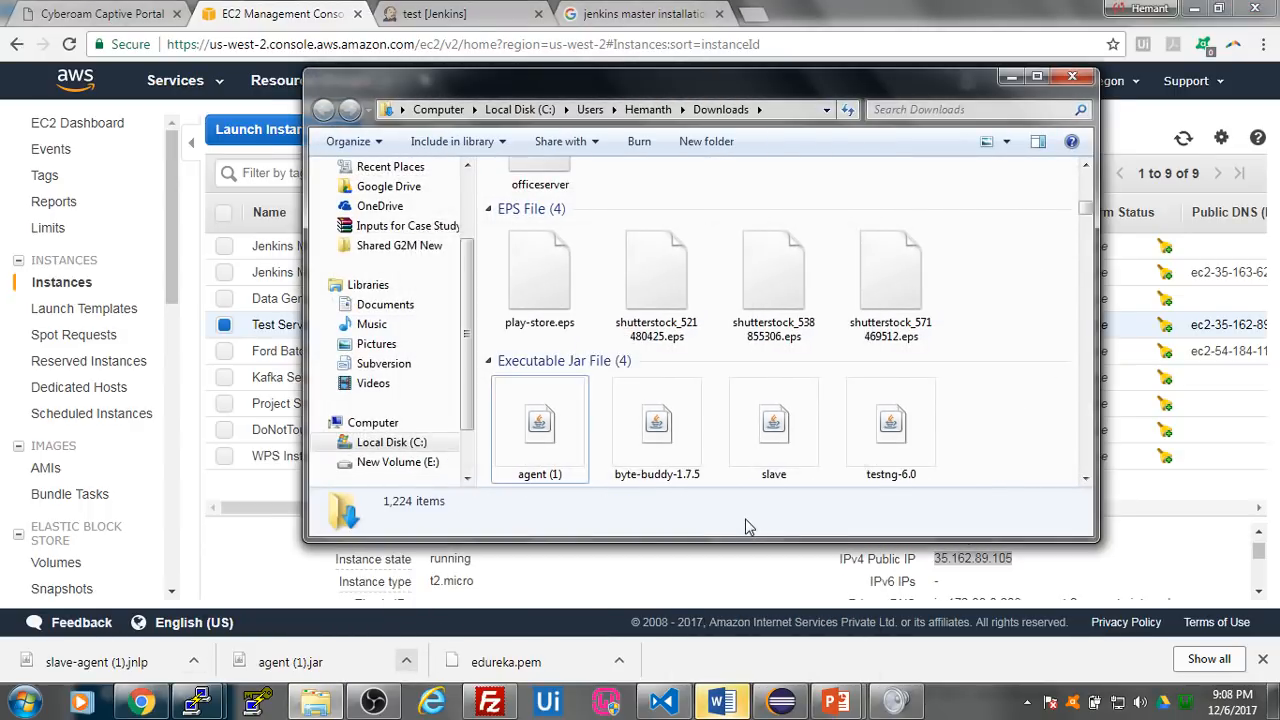
- Rename the agent (1) jar file to agent and upload it to /home/ubuntu on Test Server 1 through FileZilla
right_click(545, 430)
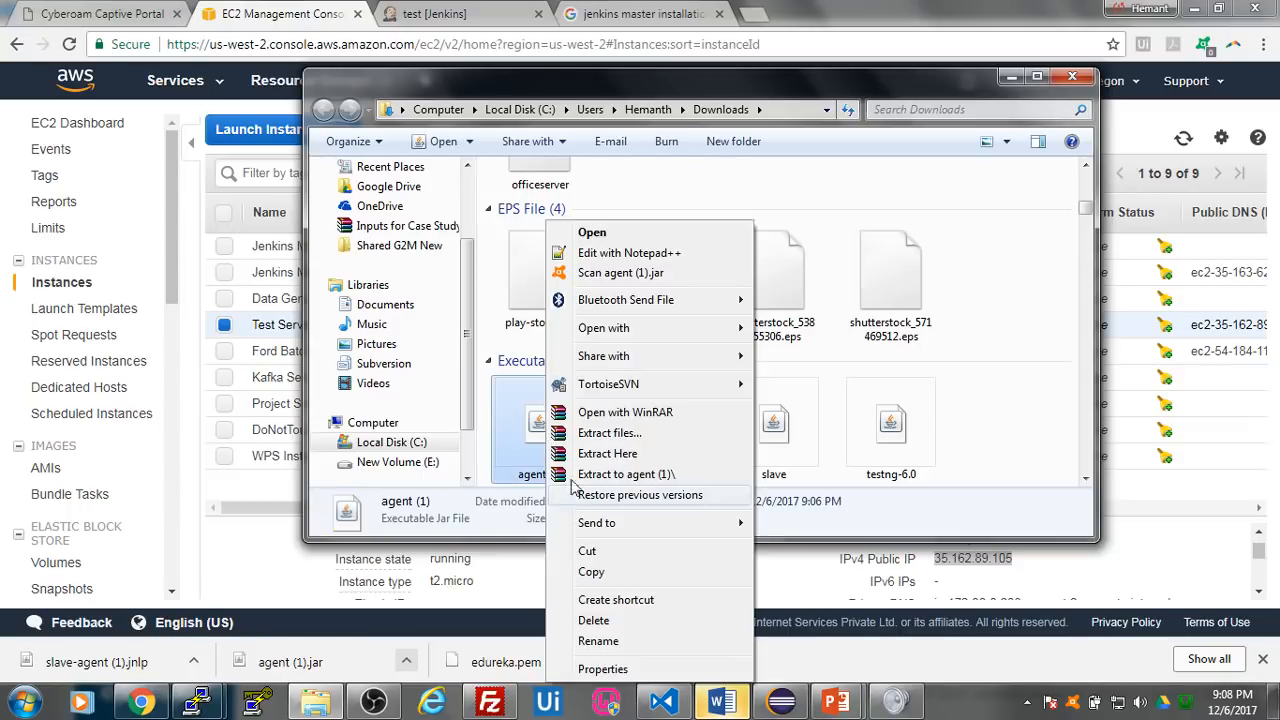
click(623, 638)
key(End)
key(BackSpace)
key(BackSpace)
key(BackSpace)
key(BackSpace)
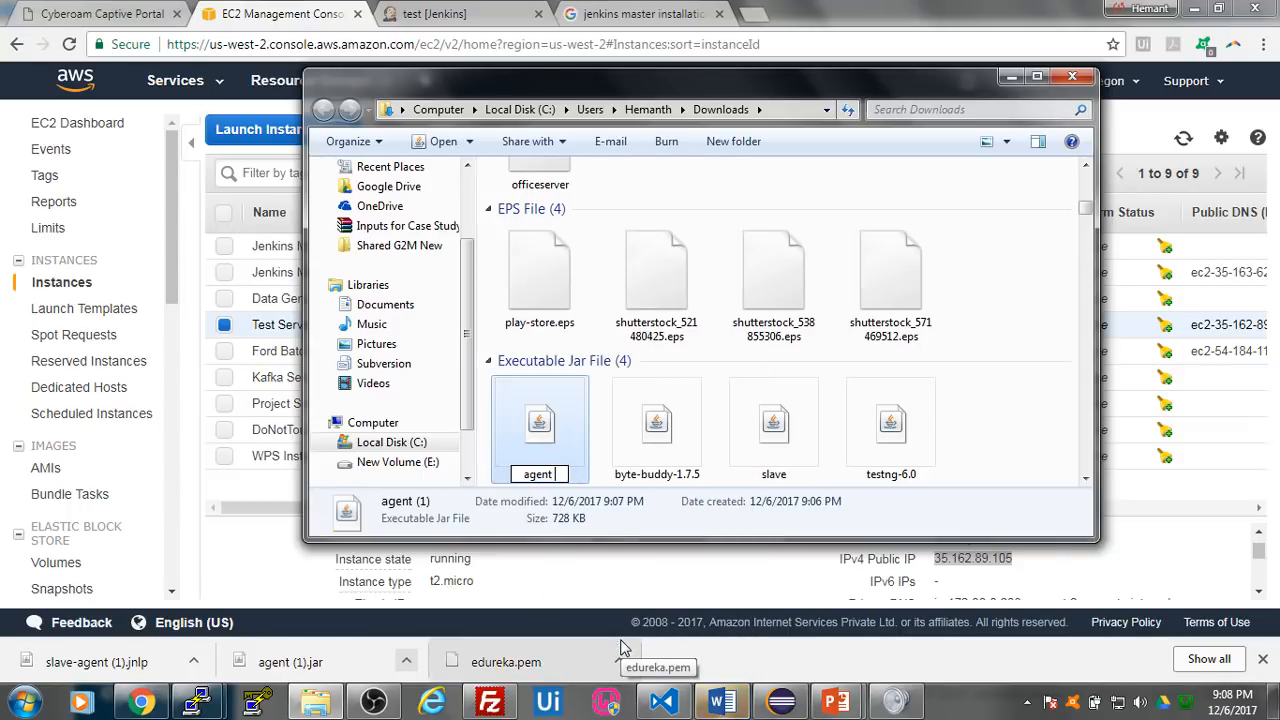
key(Return)
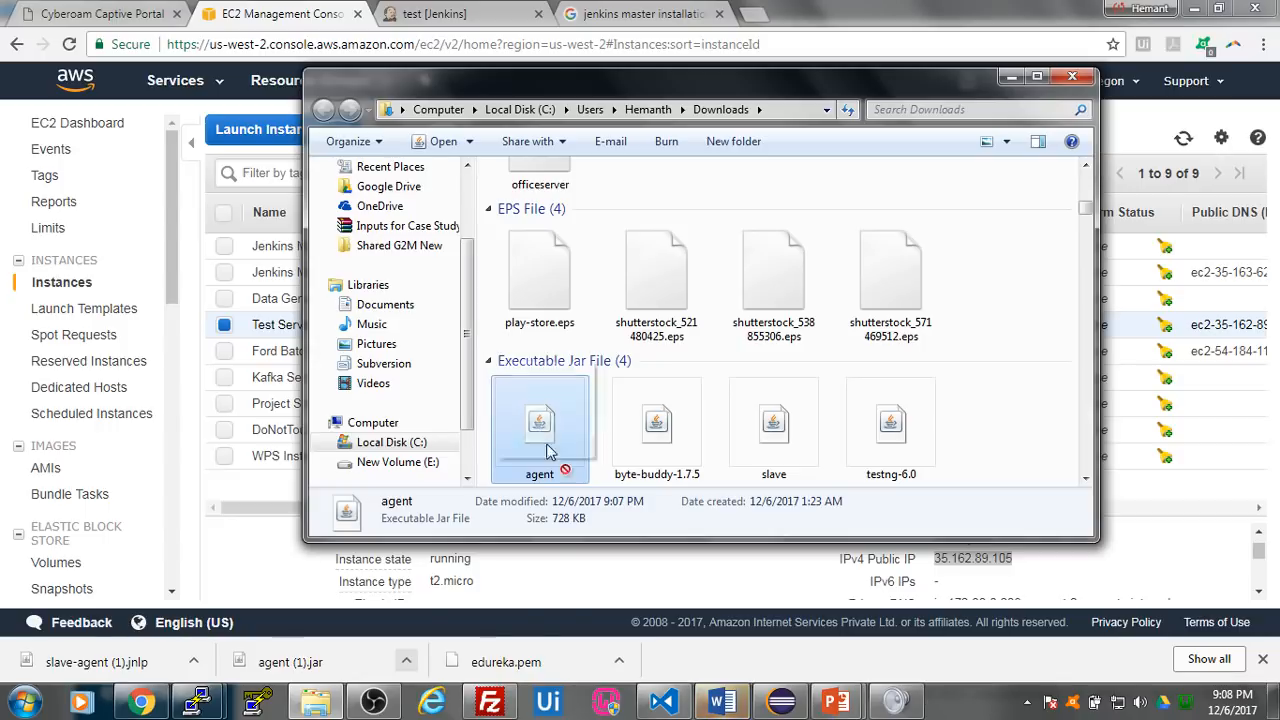
click(490, 703)
drag(490, 703, 846, 405)
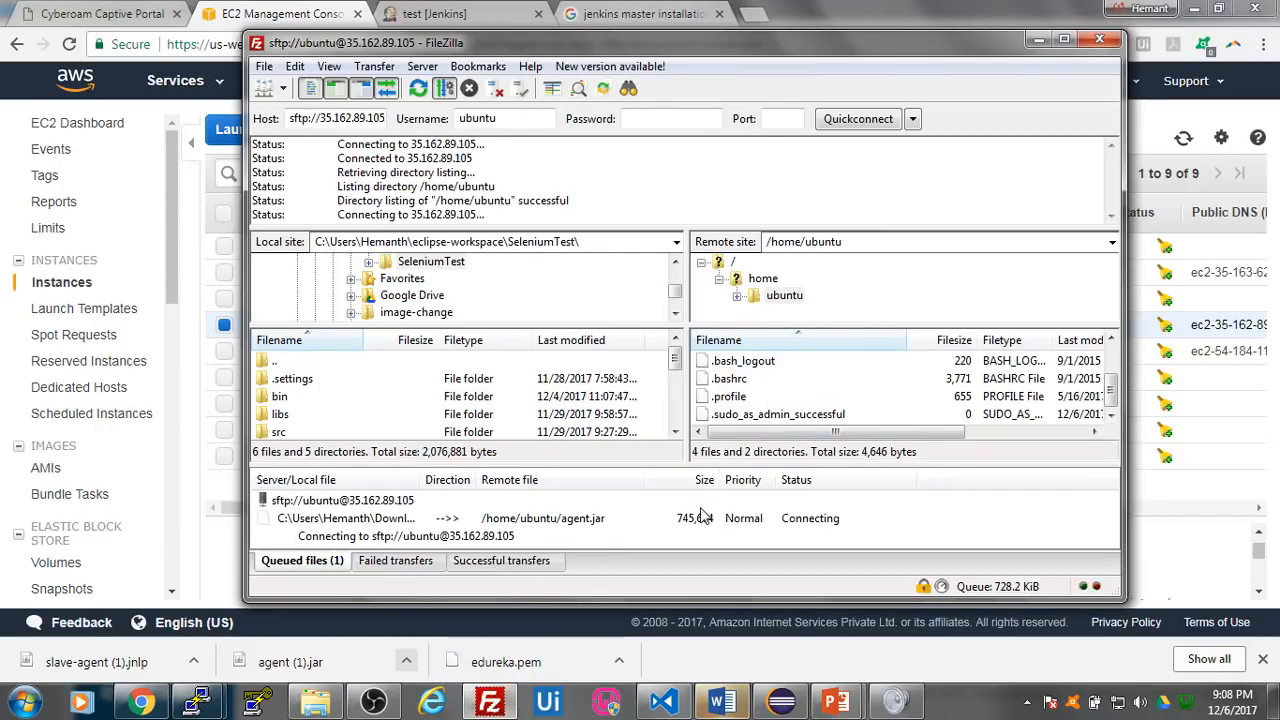
- Return to the Downloads folder and look through its files for the slave-agent JNLP file
click(140, 703)
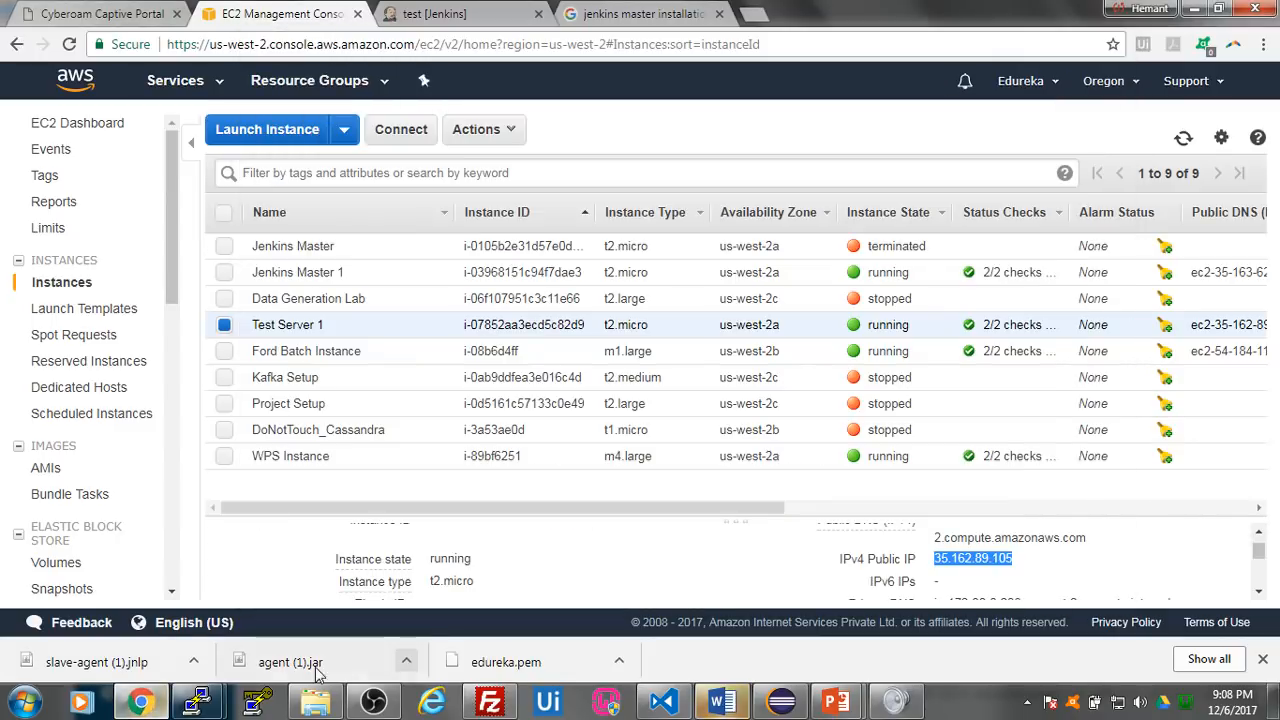
click(315, 703)
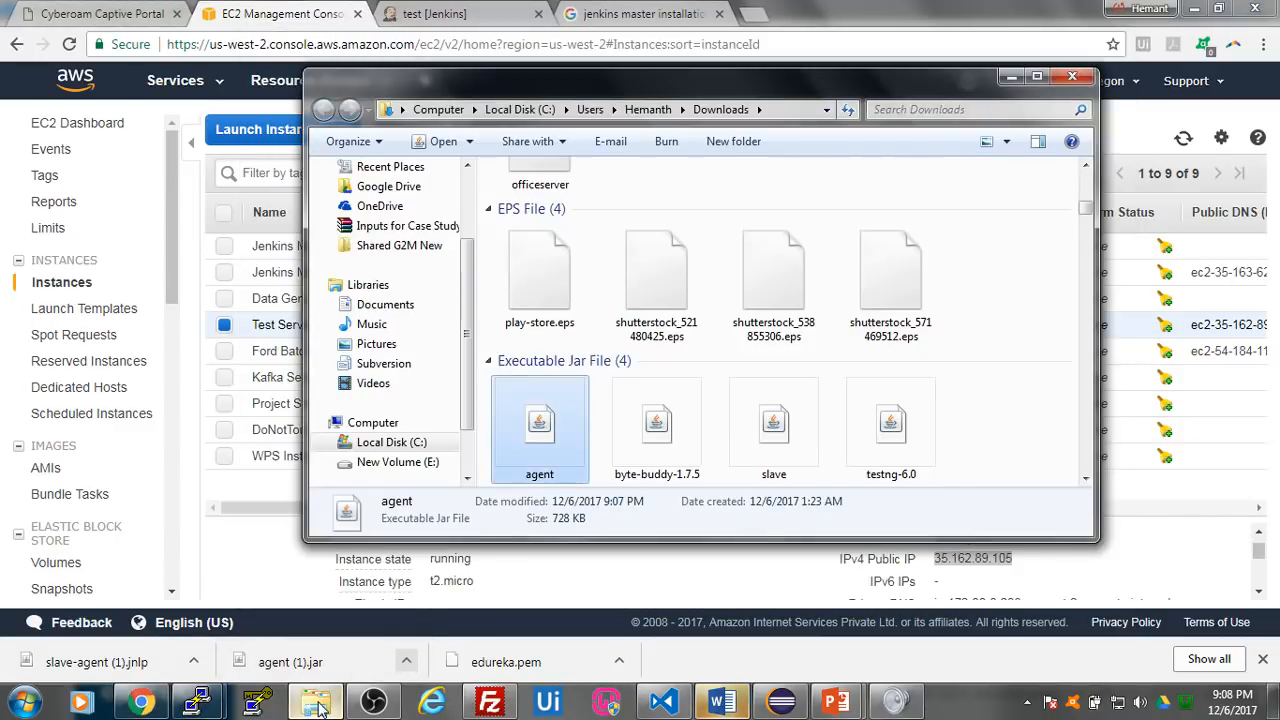
key(w)
key(w)
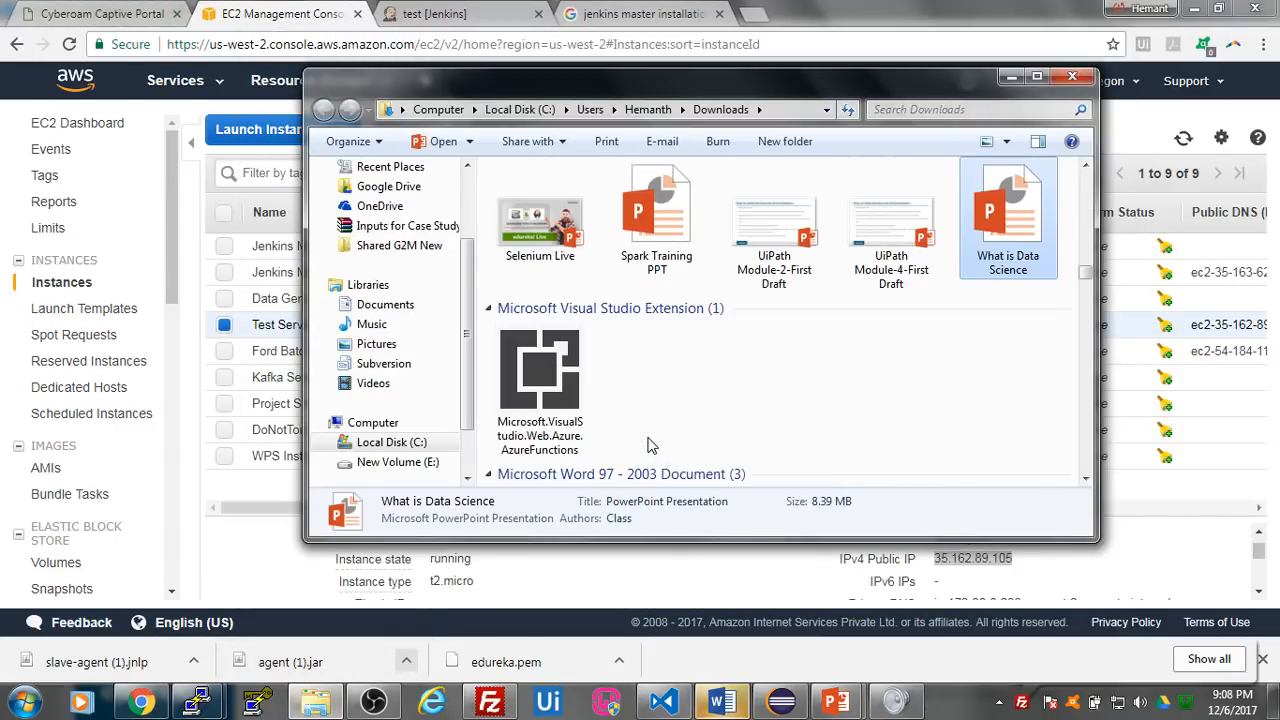
scroll(648, 447, down, 8)
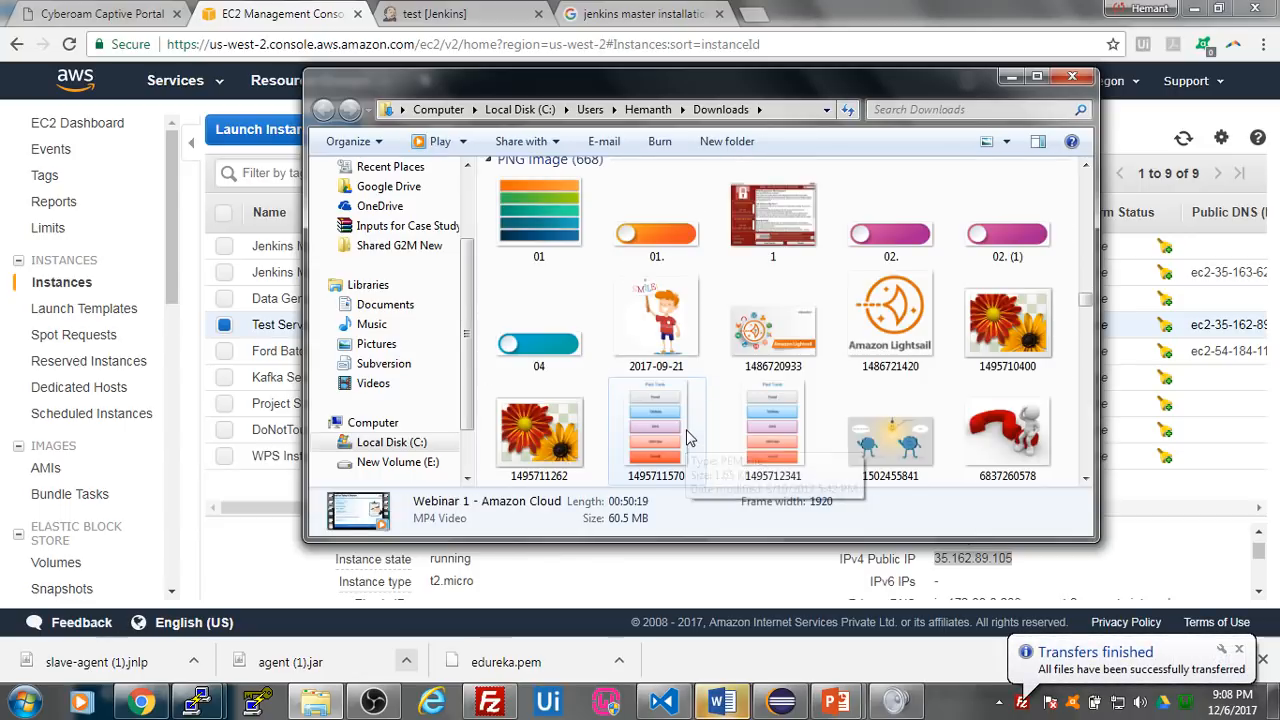
scroll(686, 432, down, 1)
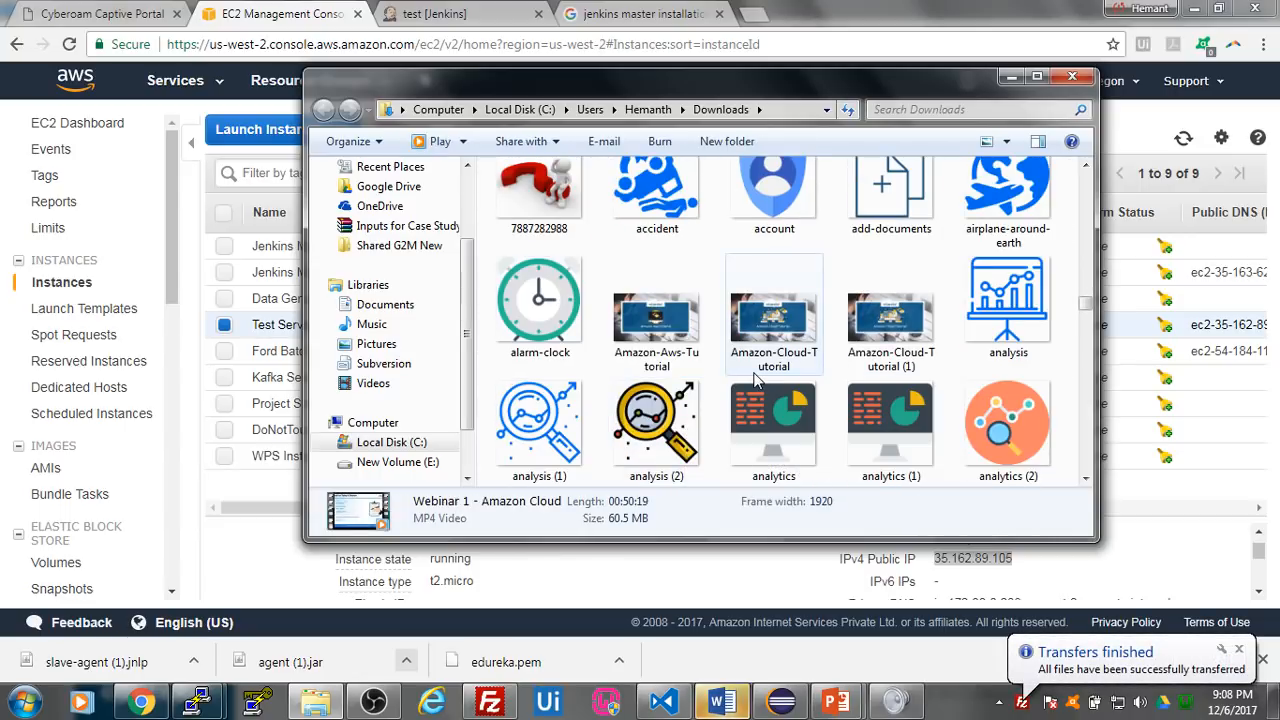
key(s)
key(l)
scroll(760, 368, down, 6)
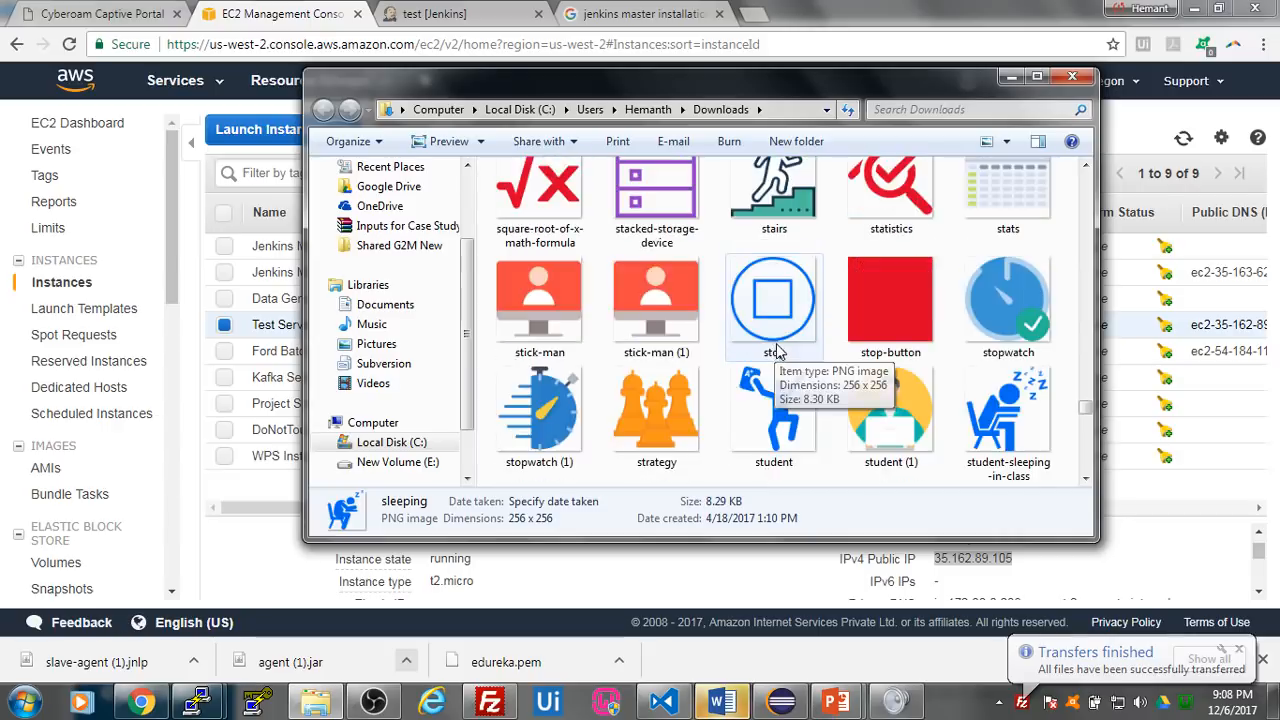
scroll(778, 362, down, 15)
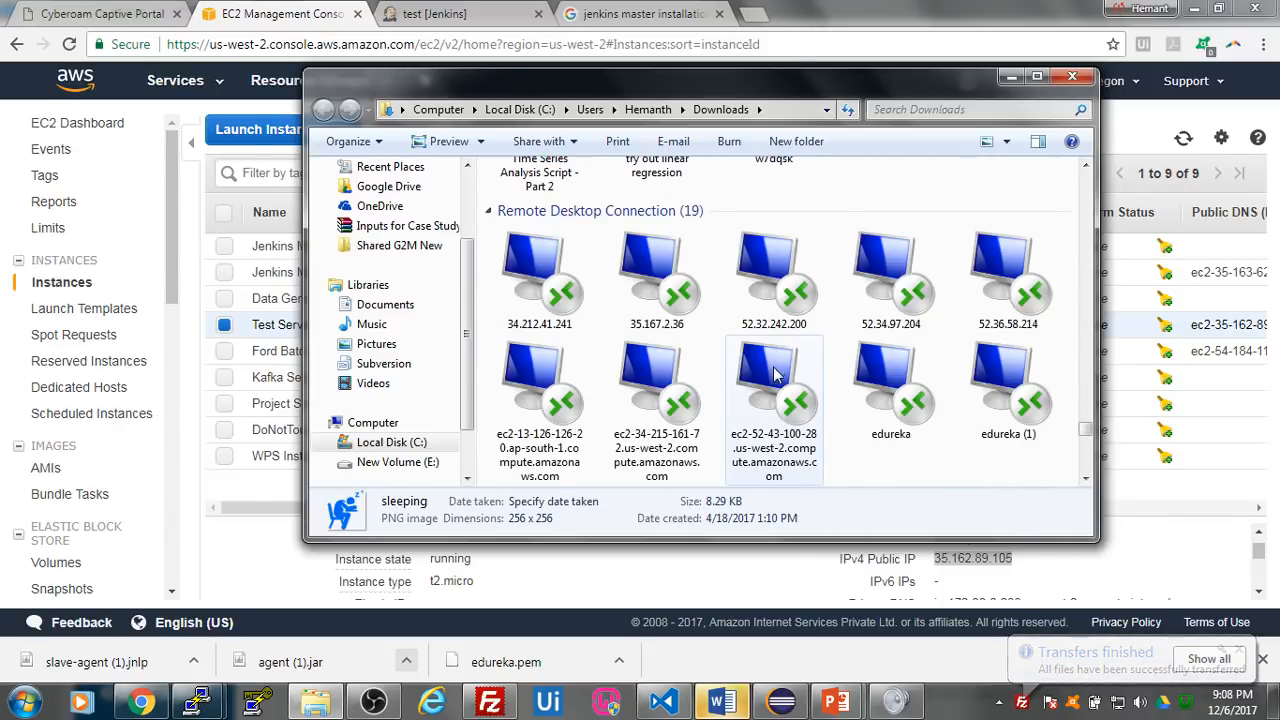
scroll(772, 380, down, 15)
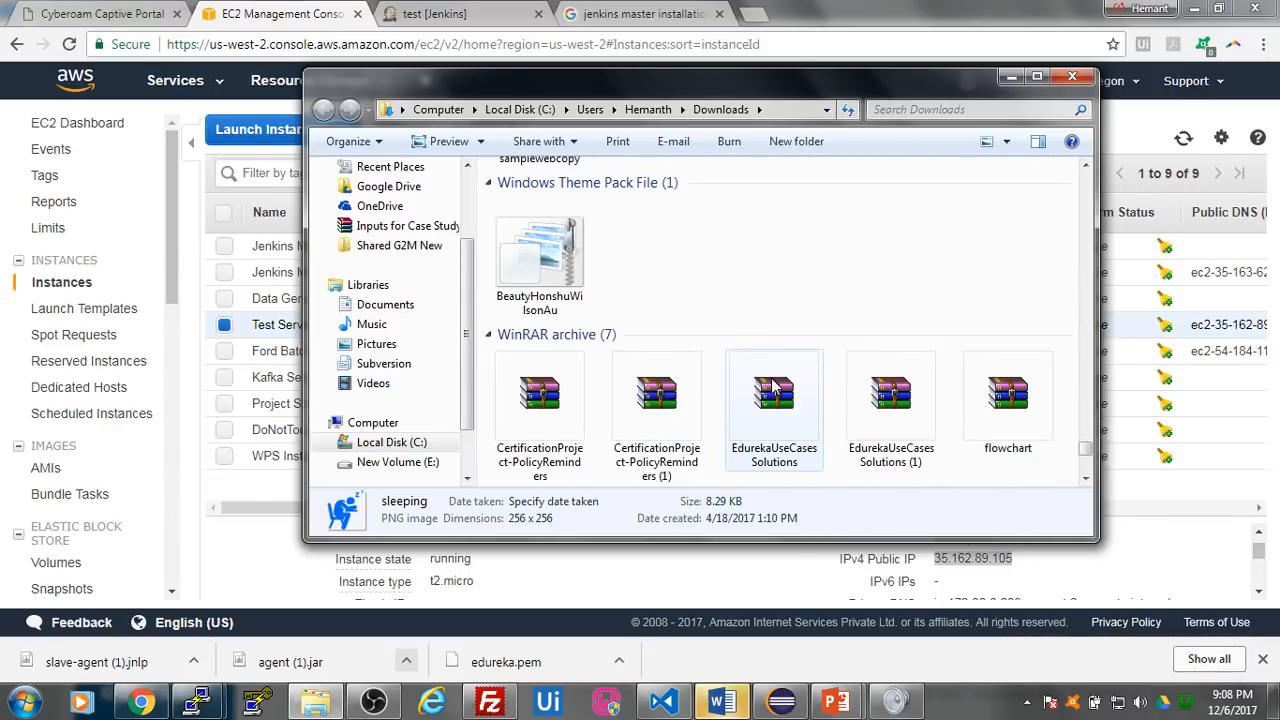
scroll(771, 388, down, 3)
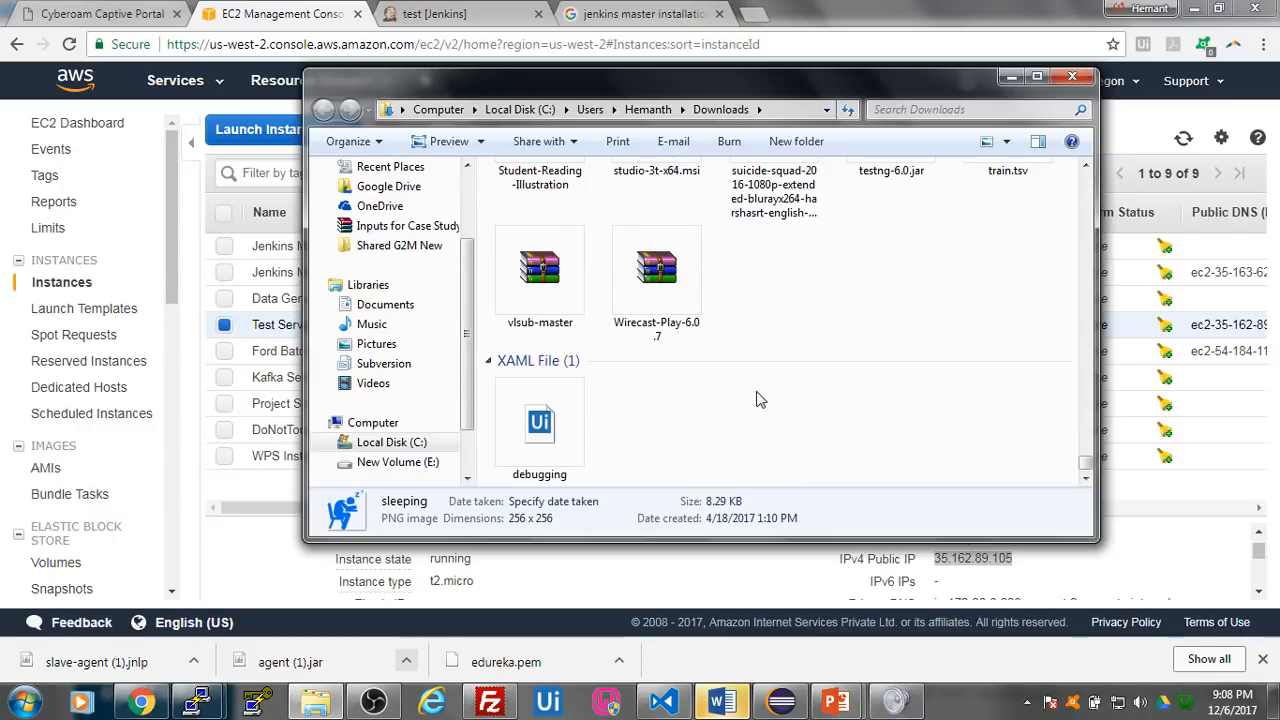
- Search Downloads for "slave", upload the slave-agent JNLP file to /home/ubuntu in FileZilla, and minimize FileZilla
click(963, 111)
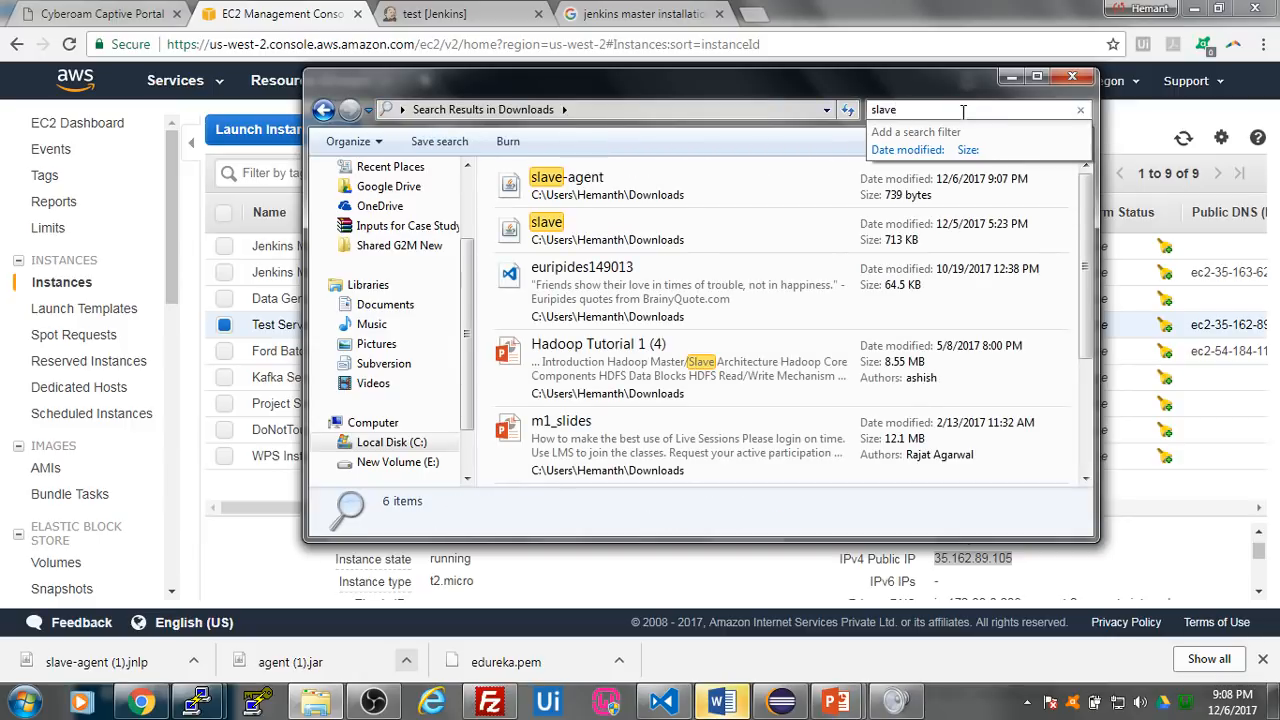
drag(716, 175, 653, 190)
drag(774, 177, 816, 392)
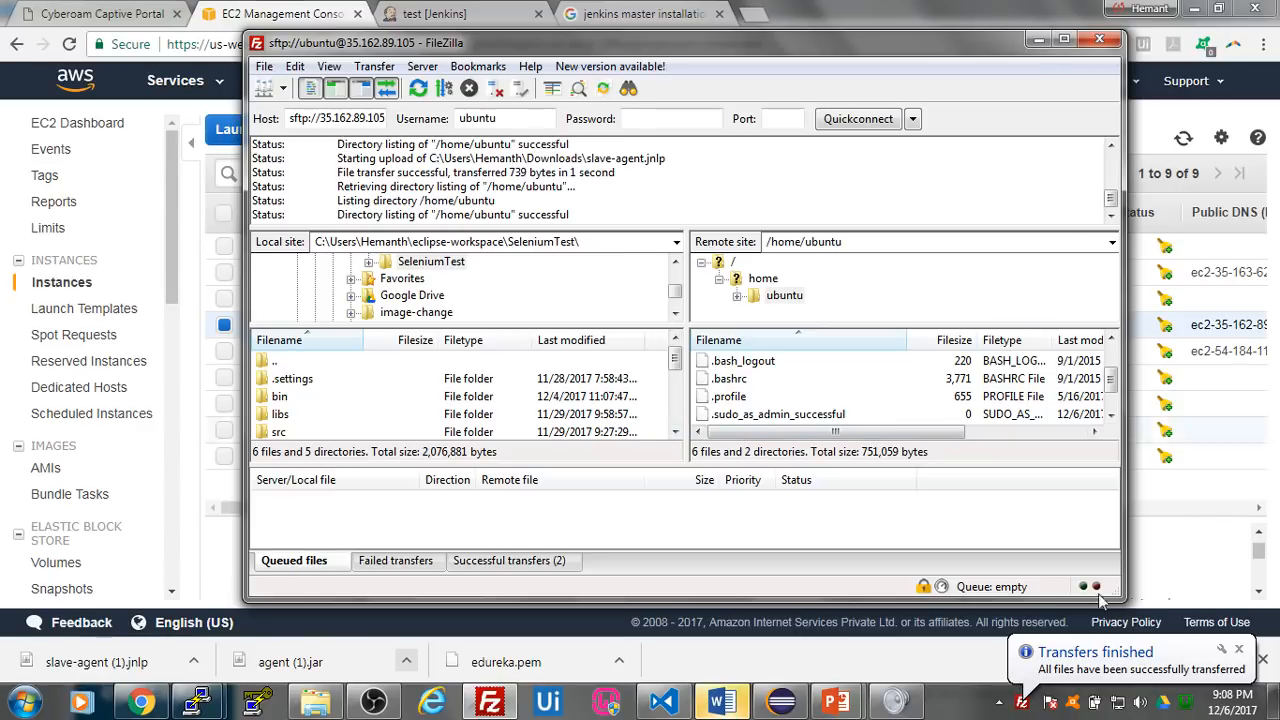
click(1038, 40)
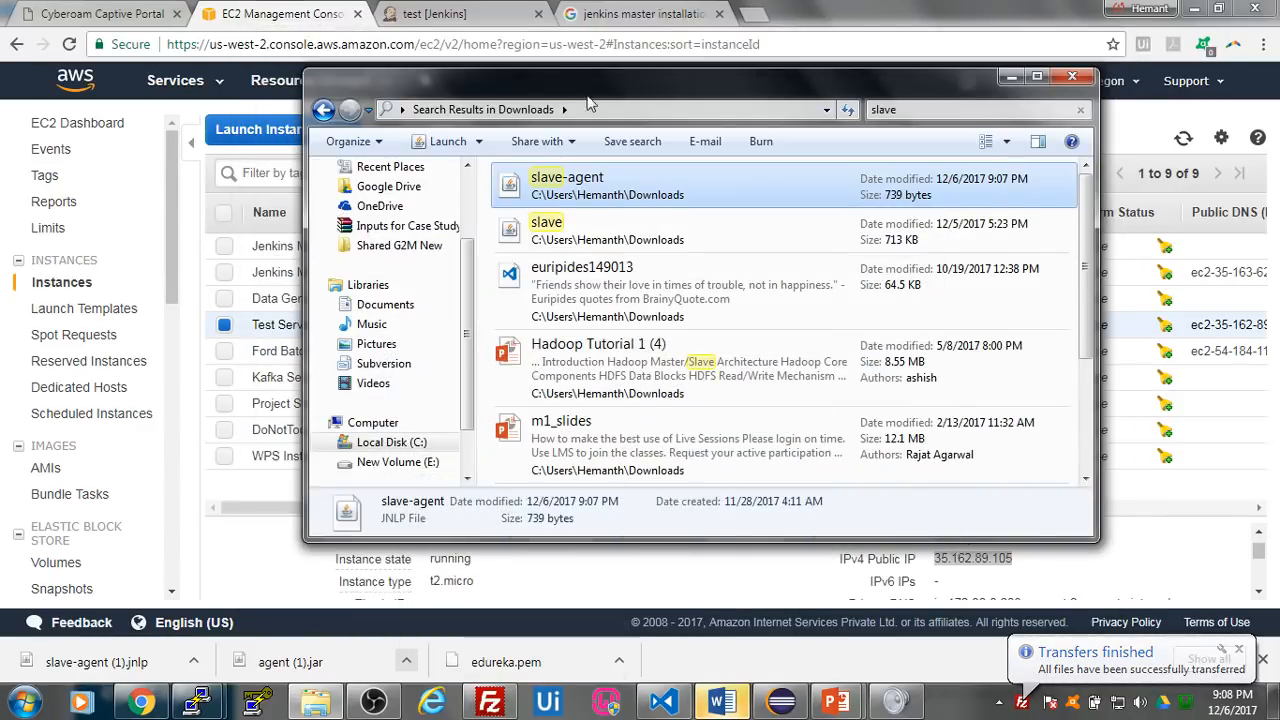
- List the home directory with ls in the ip-172-30-0-208 terminal, and minimize the terminal and folder windows
mouse_move(197, 703)
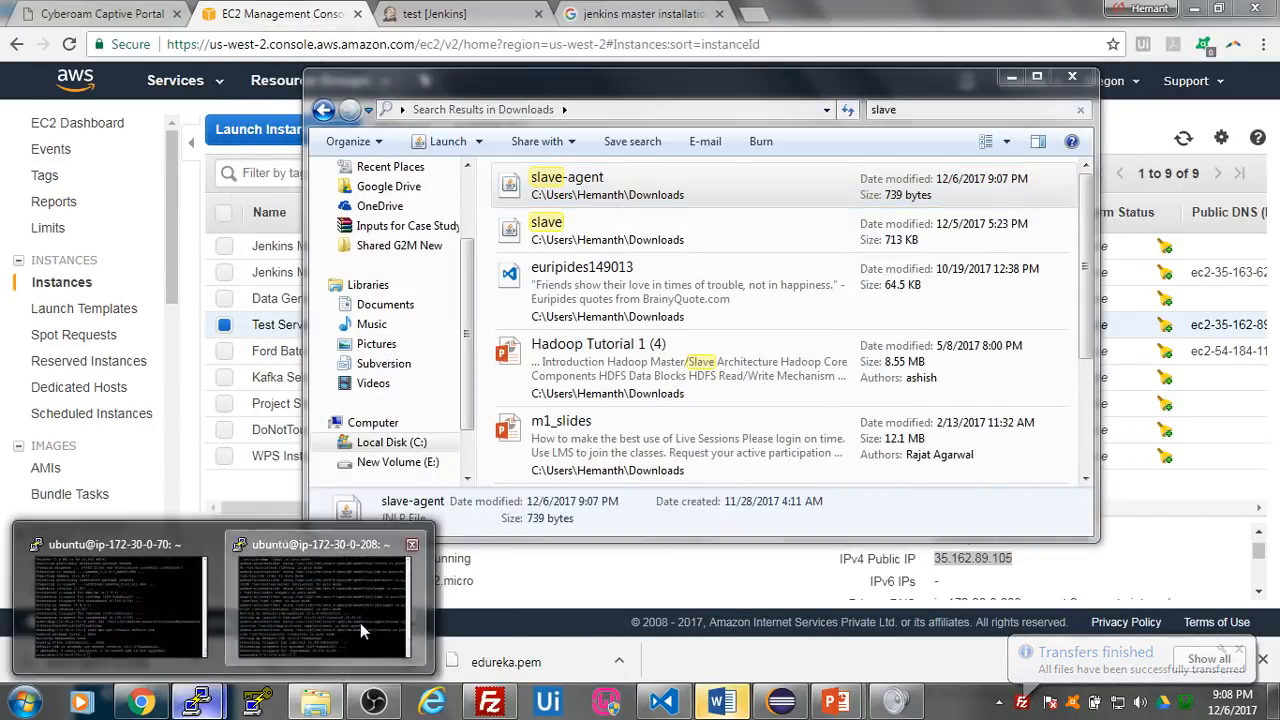
click(360, 623)
text(ls)
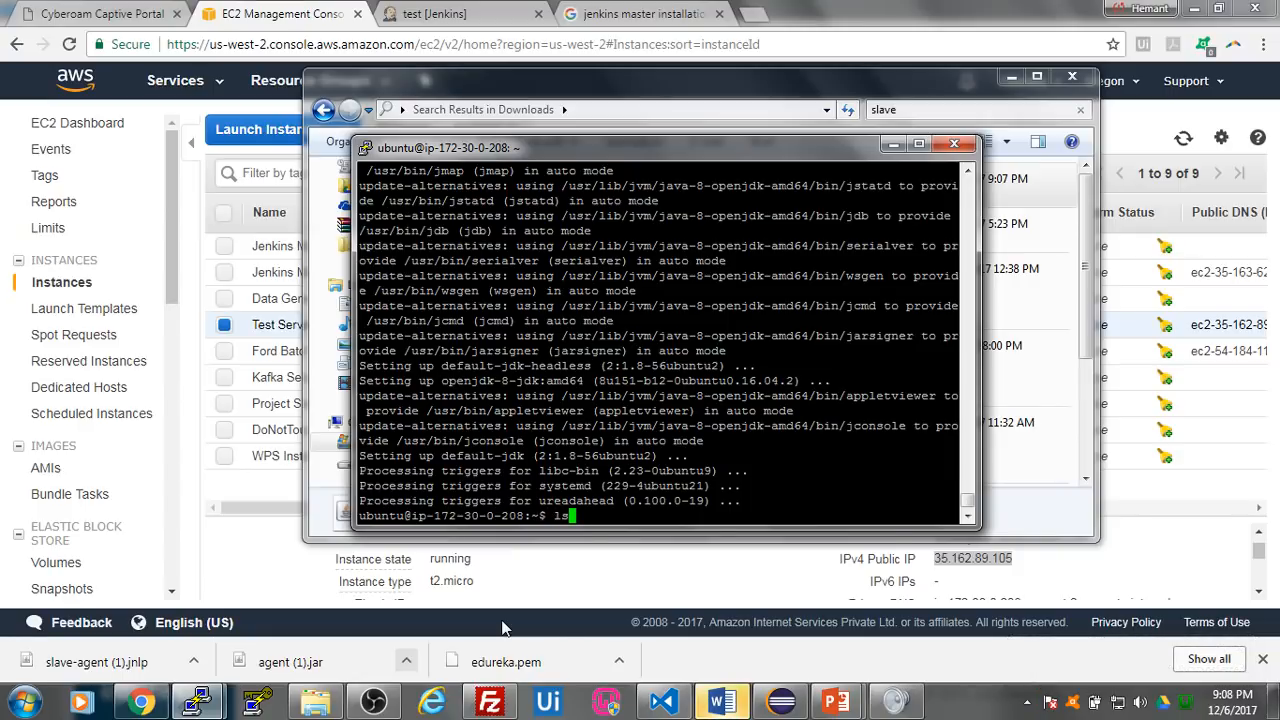
key(Return)
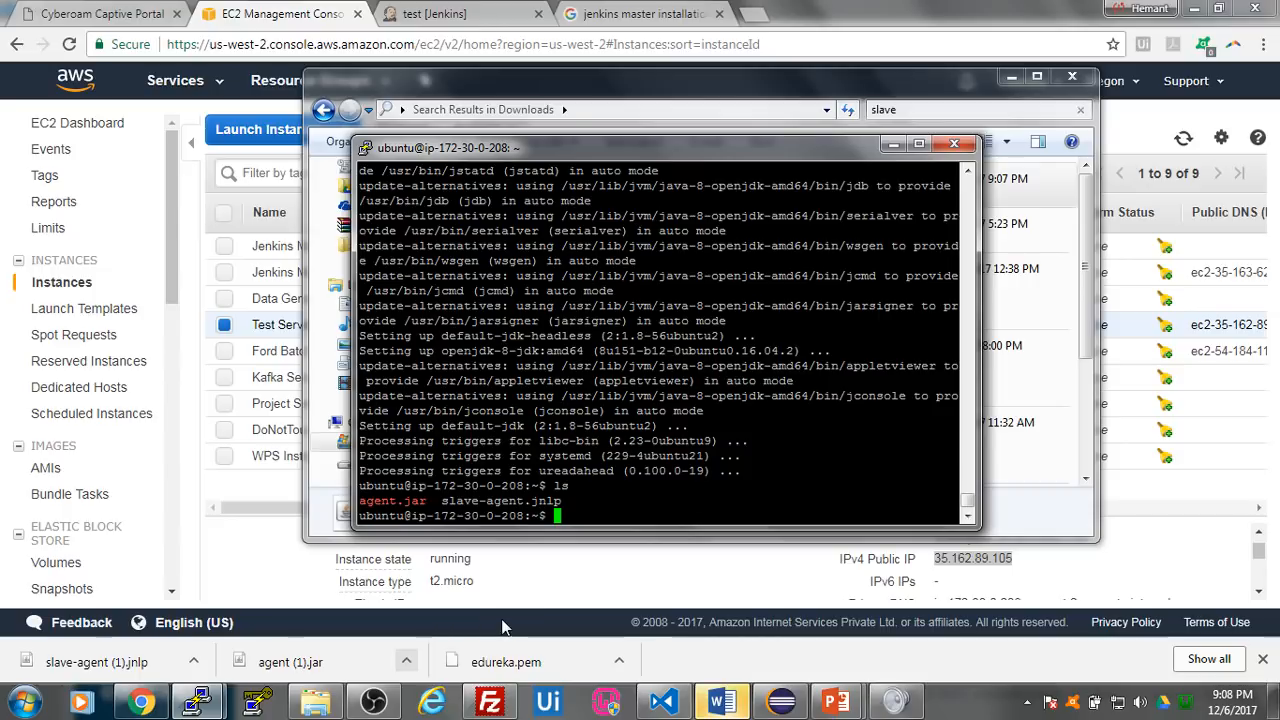
click(892, 144)
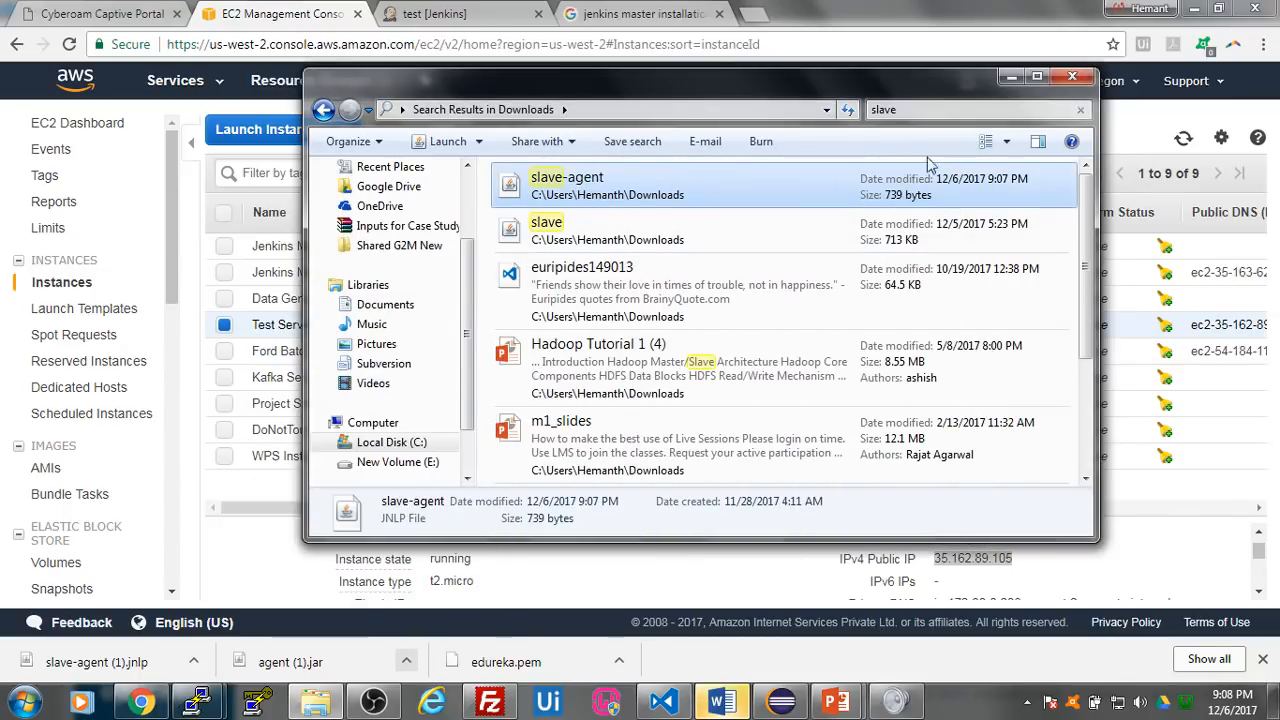
click(1011, 77)
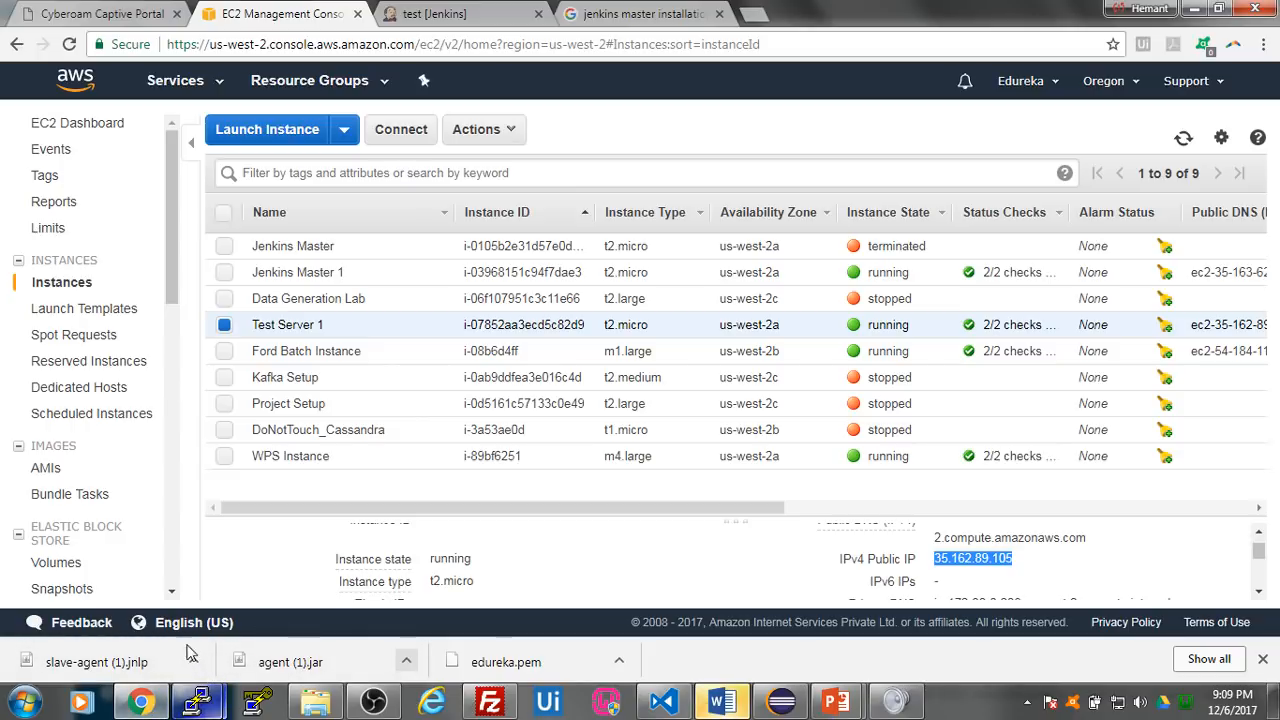
- Copy the agent command line, including the agent secret, from the Jenkins test node page and run it with sudo in the ip-172-30-0-208 terminal
click(460, 22)
drag(1003, 348, 380, 330)
key(ctrl+c)
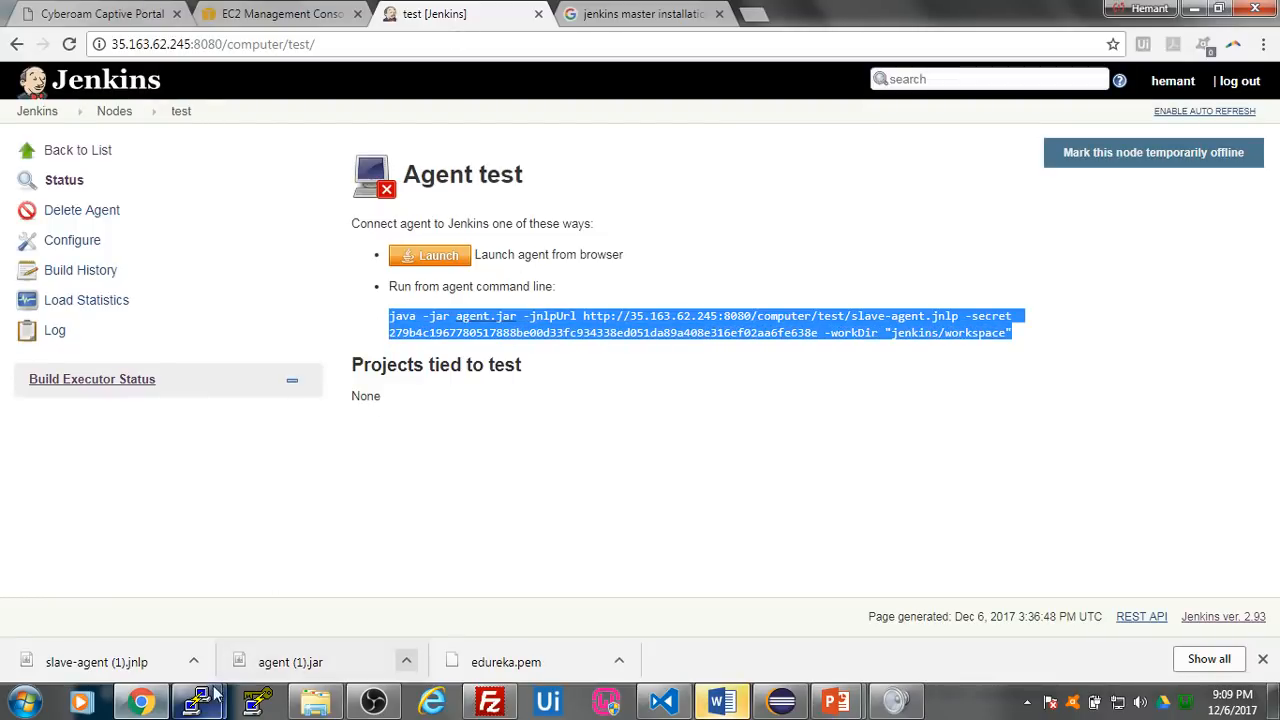
mouse_move(197, 702)
click(358, 634)
text(sudo)
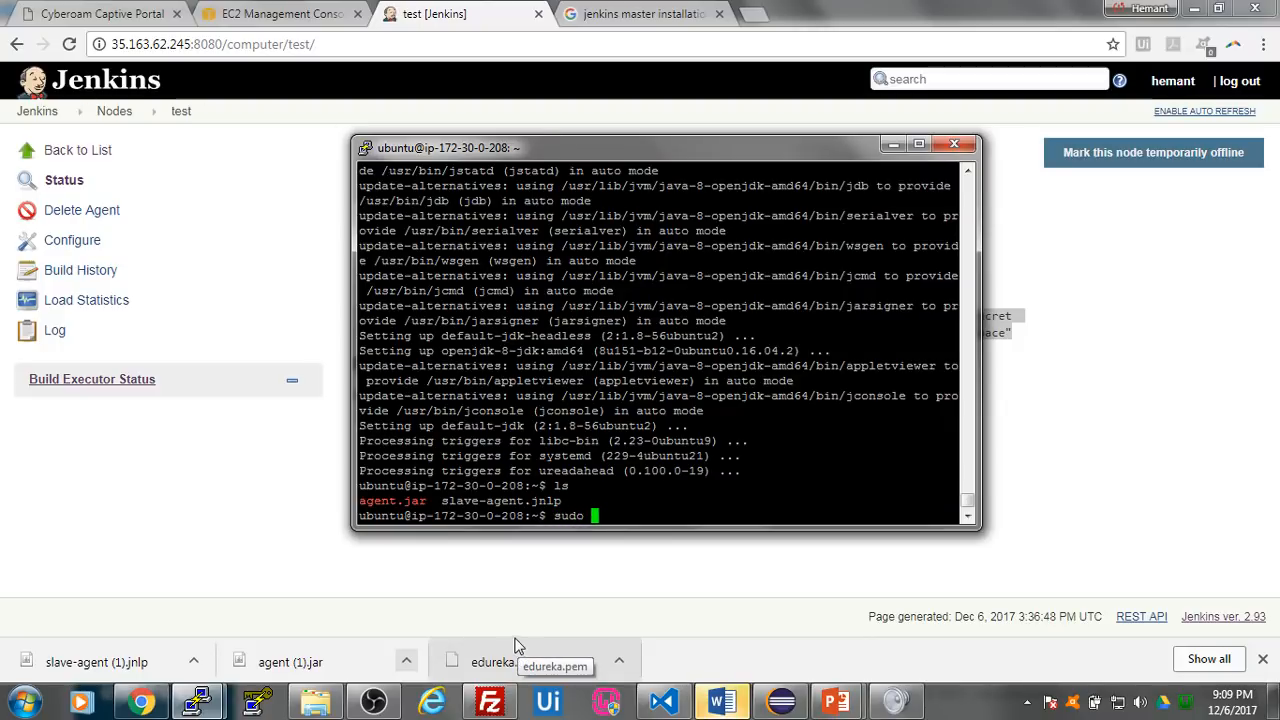
right_click(645, 512)
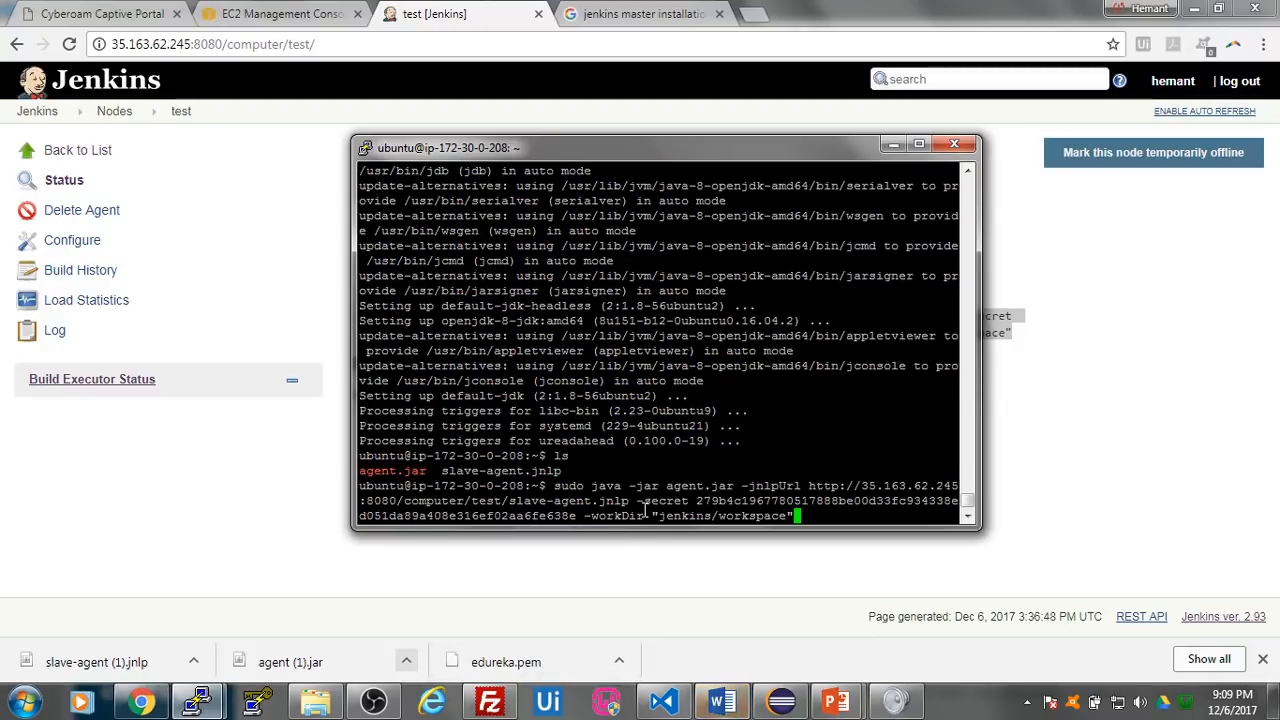
key(Return)
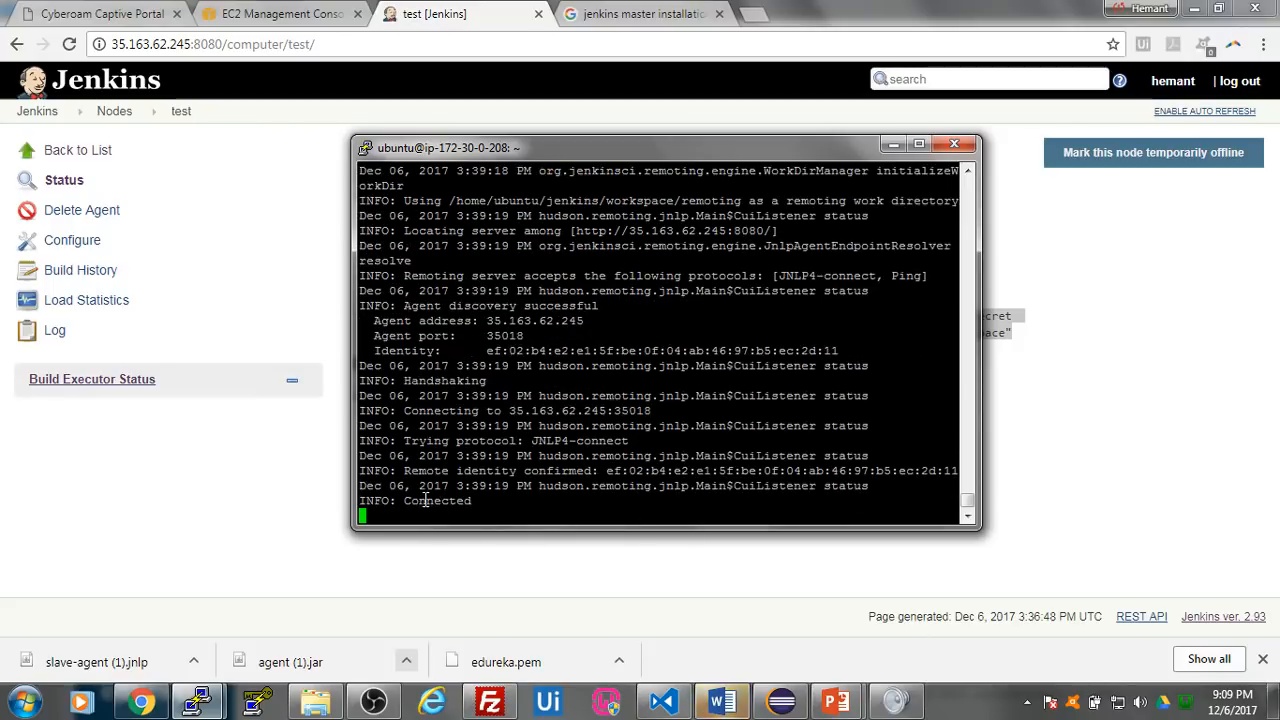
drag(405, 500, 461, 498)
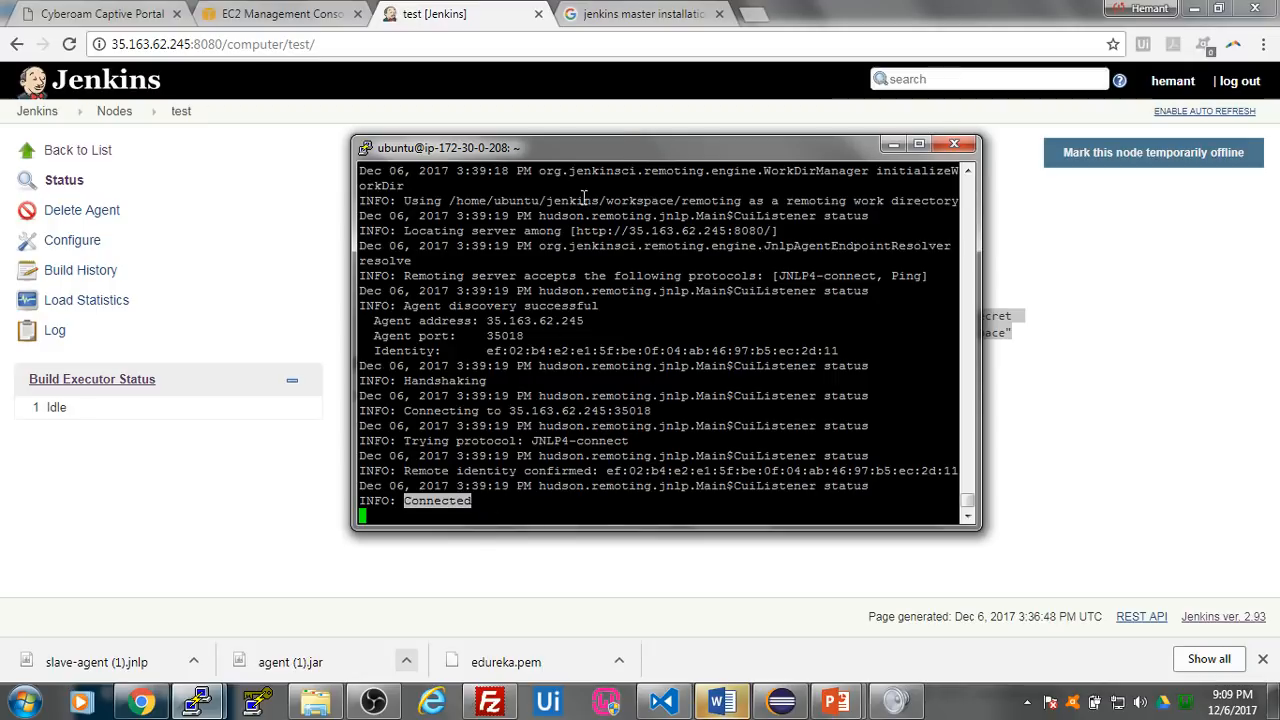
- Duplicate the ip-172-30-0-208 PuTTY session, close the original session window, and log in to the new one as ubuntu
right_click(624, 150)
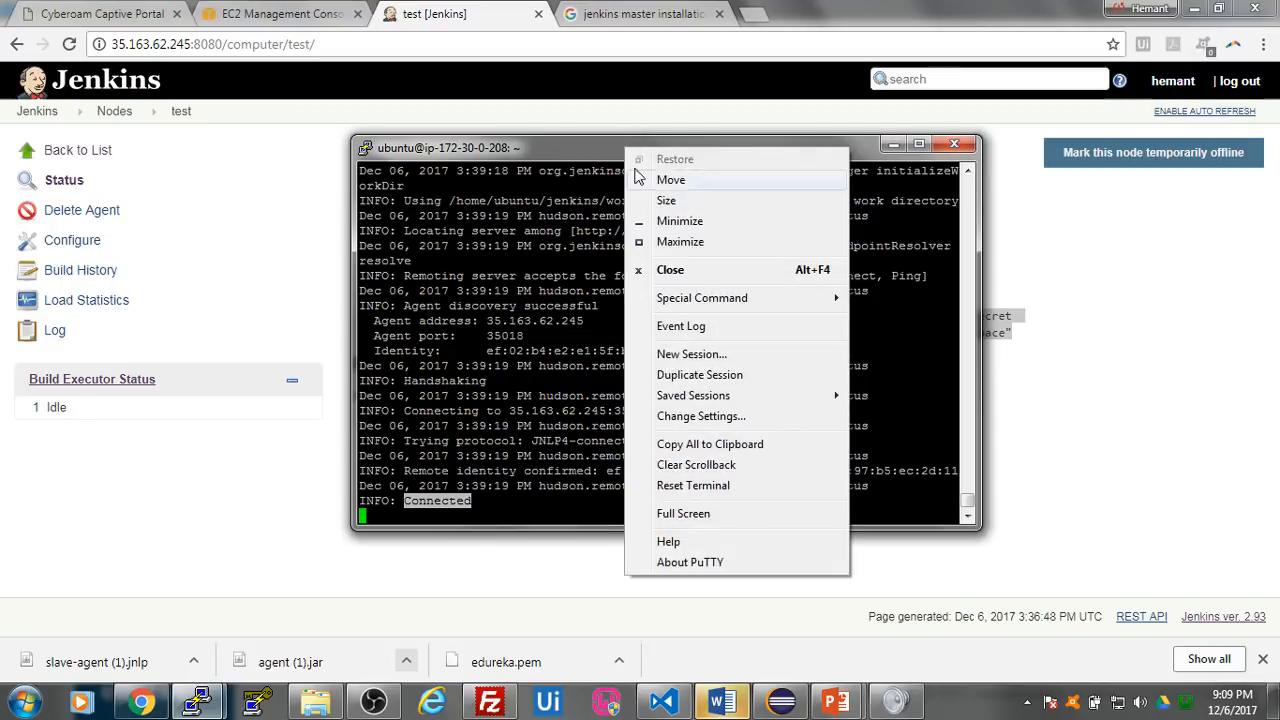
click(711, 376)
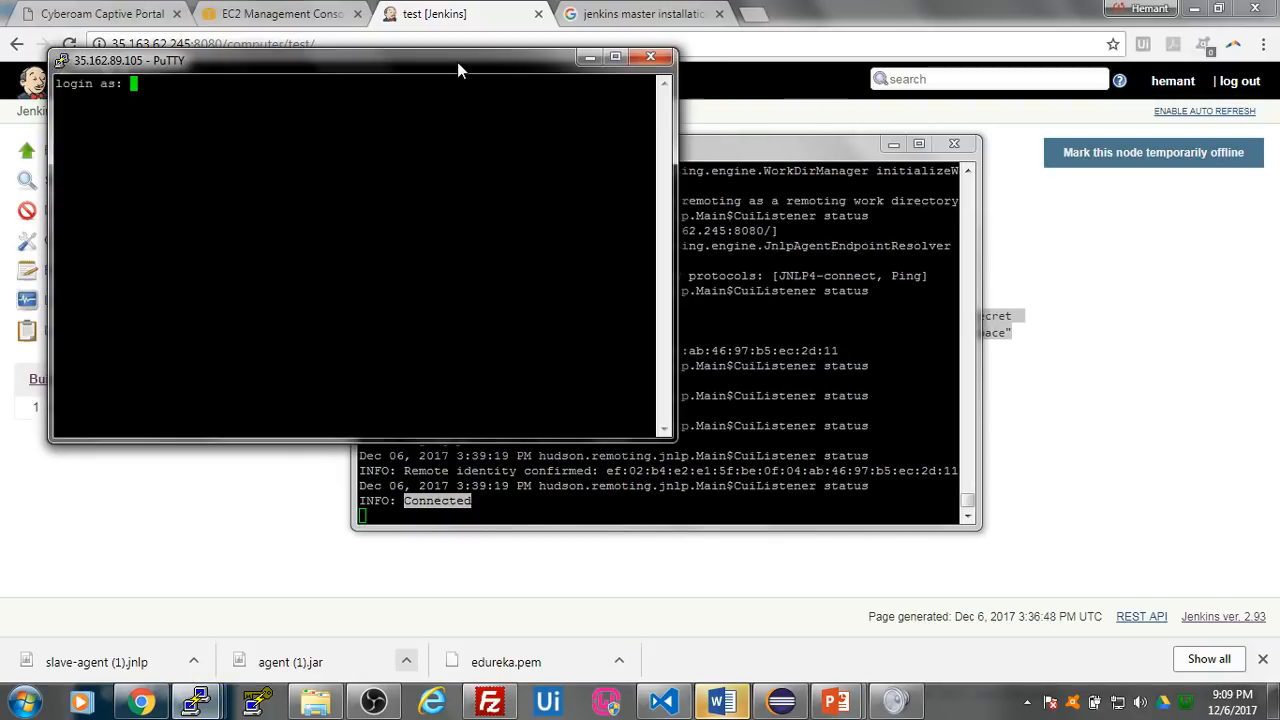
drag(457, 62, 481, 161)
click(954, 143)
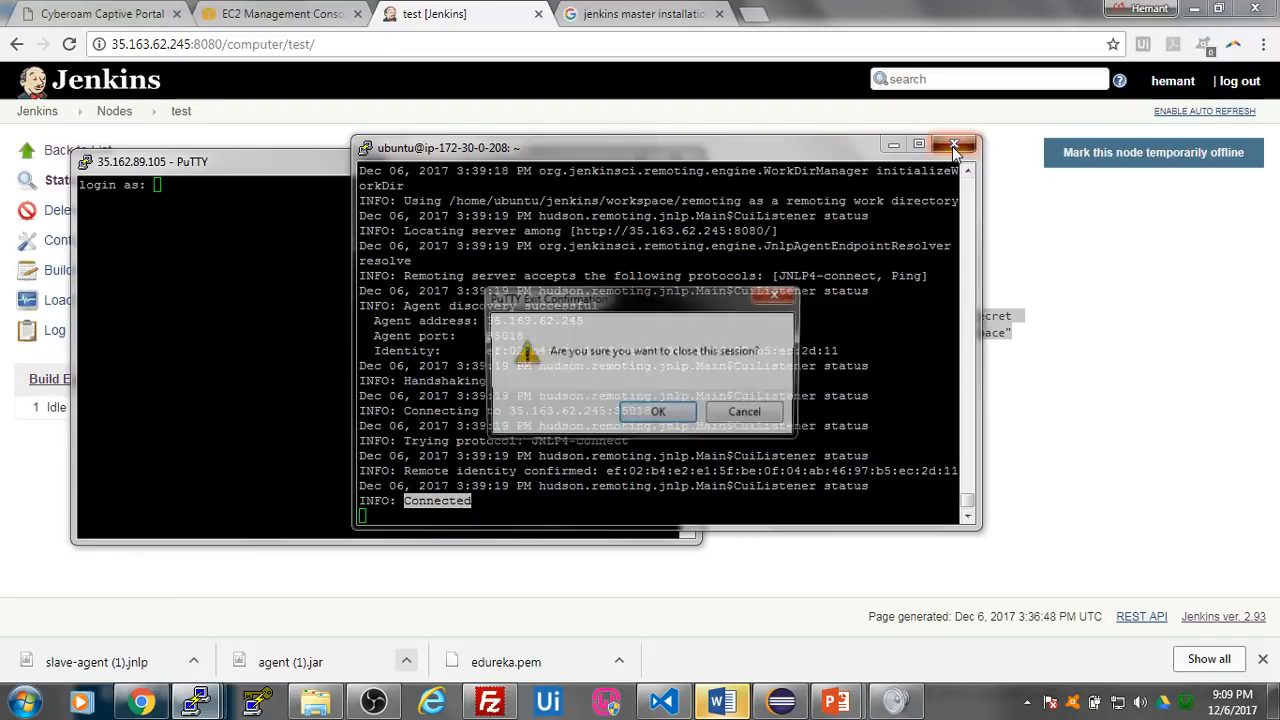
click(657, 412)
drag(366, 170, 732, 190)
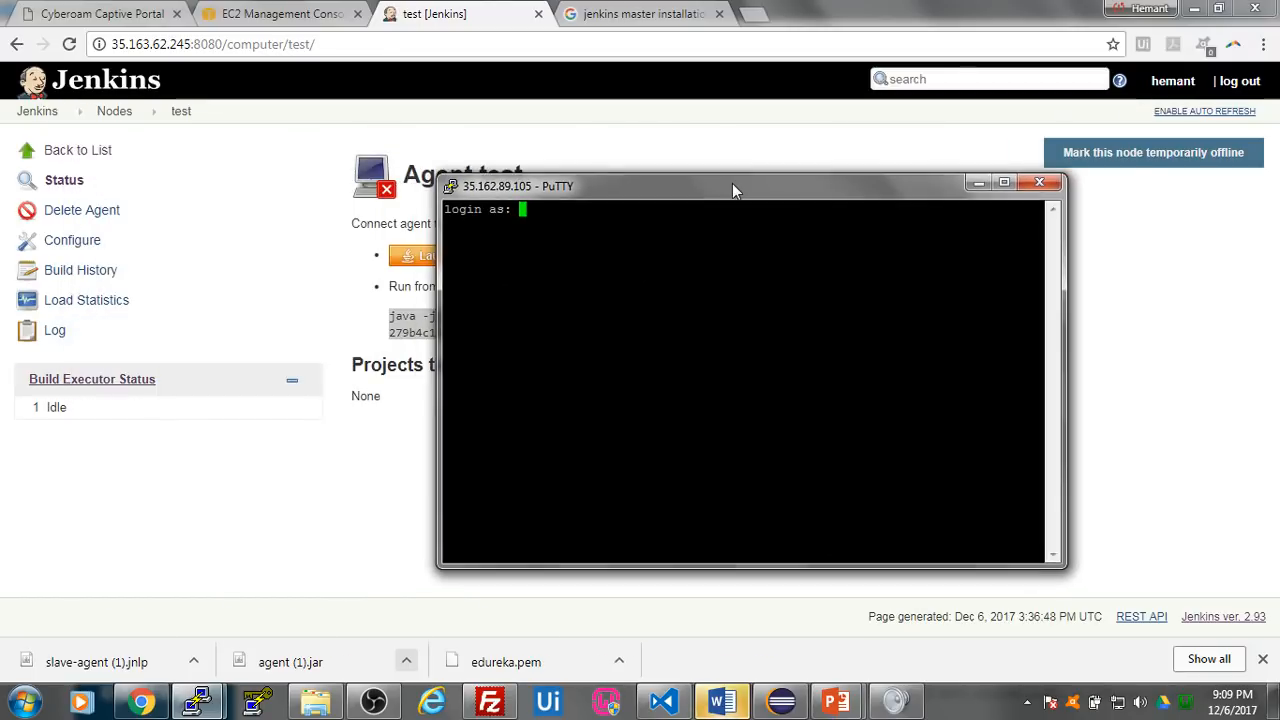
text(ubuntu)
key(Return)
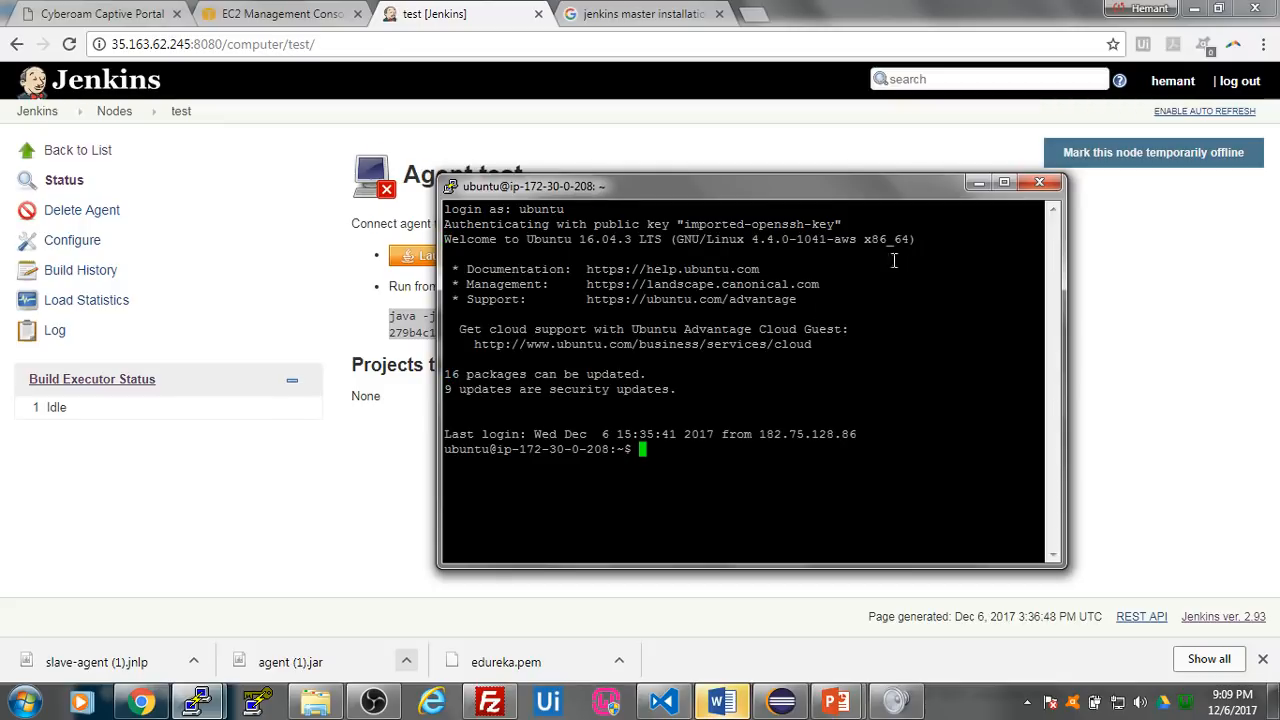
- Minimize the terminal and reload the Jenkins test agent page to check its connection status
click(978, 182)
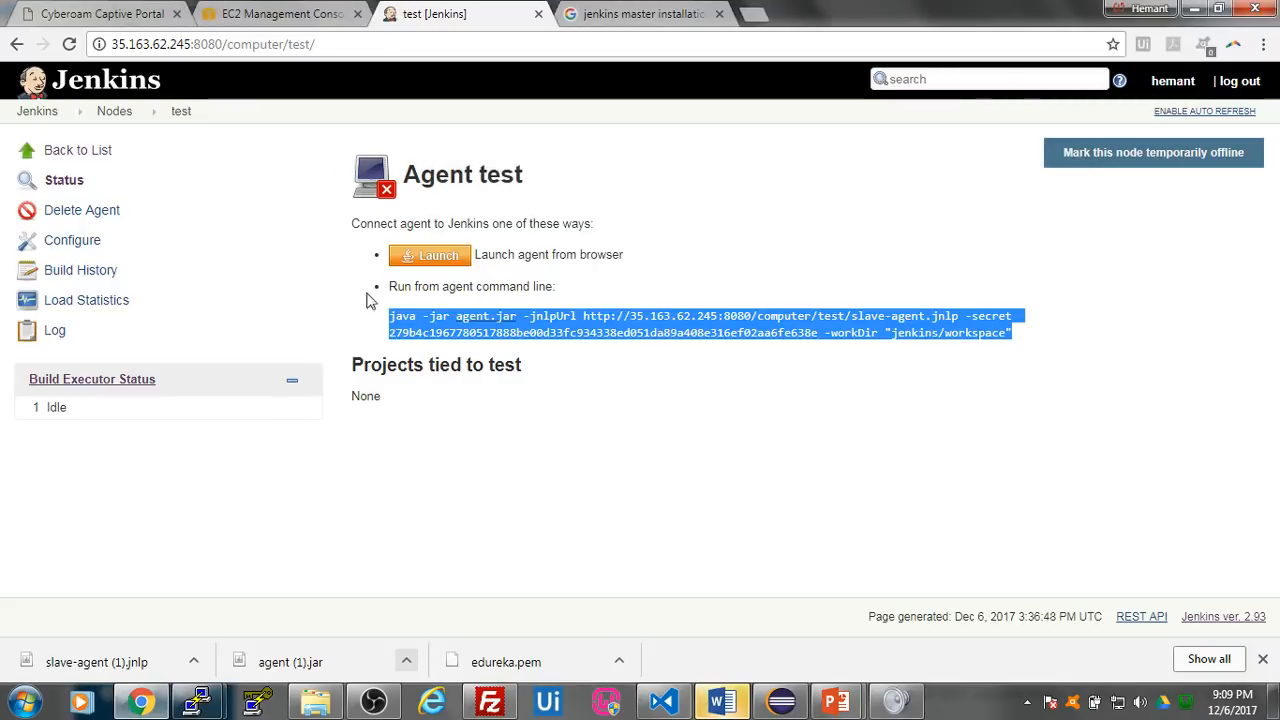
click(70, 45)
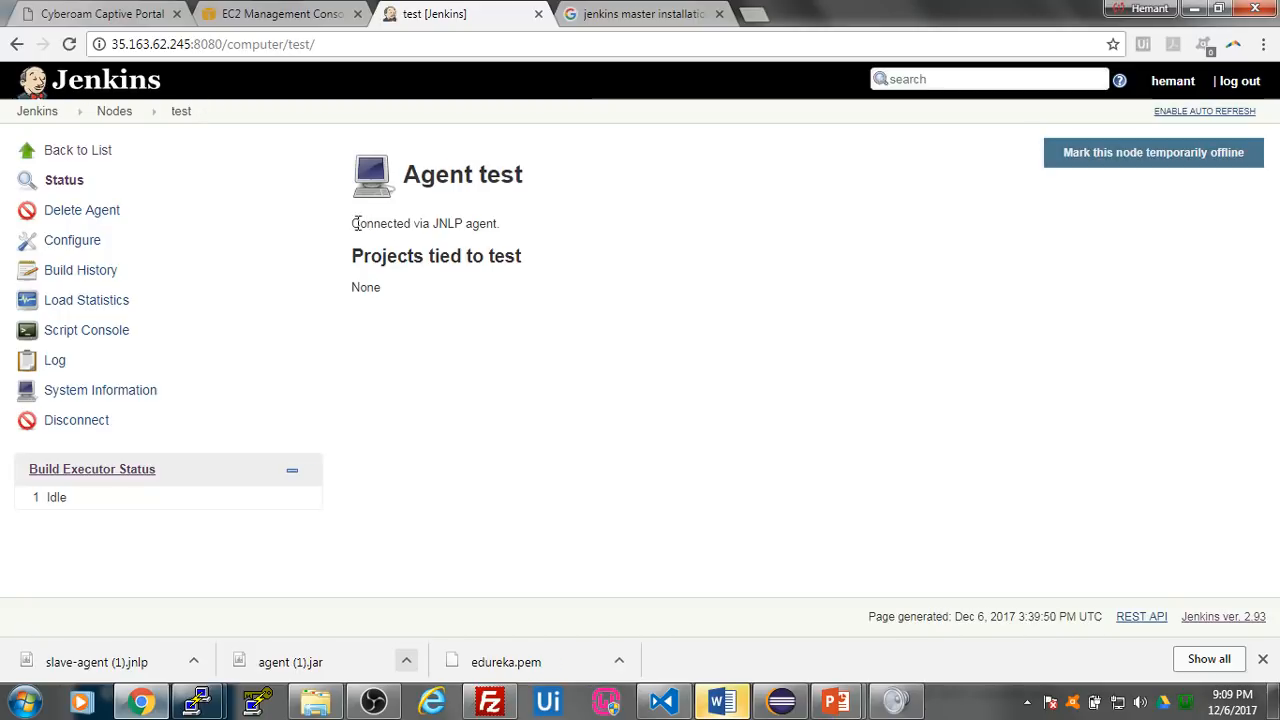
drag(352, 223, 502, 224)
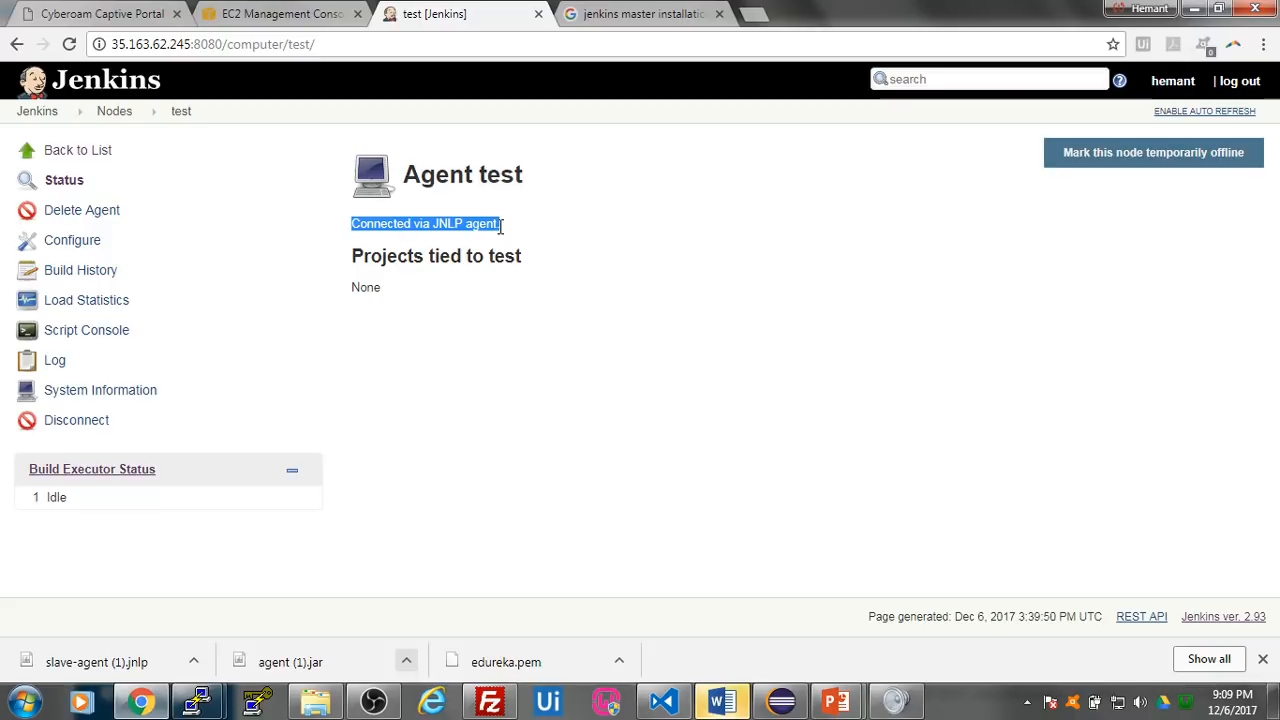
- Copy the curl command for Docker's GPG key from Install Docker.txt in Visual Studio Code and run it in the ip-172-30-0-208 terminal
mouse_move(197, 702)
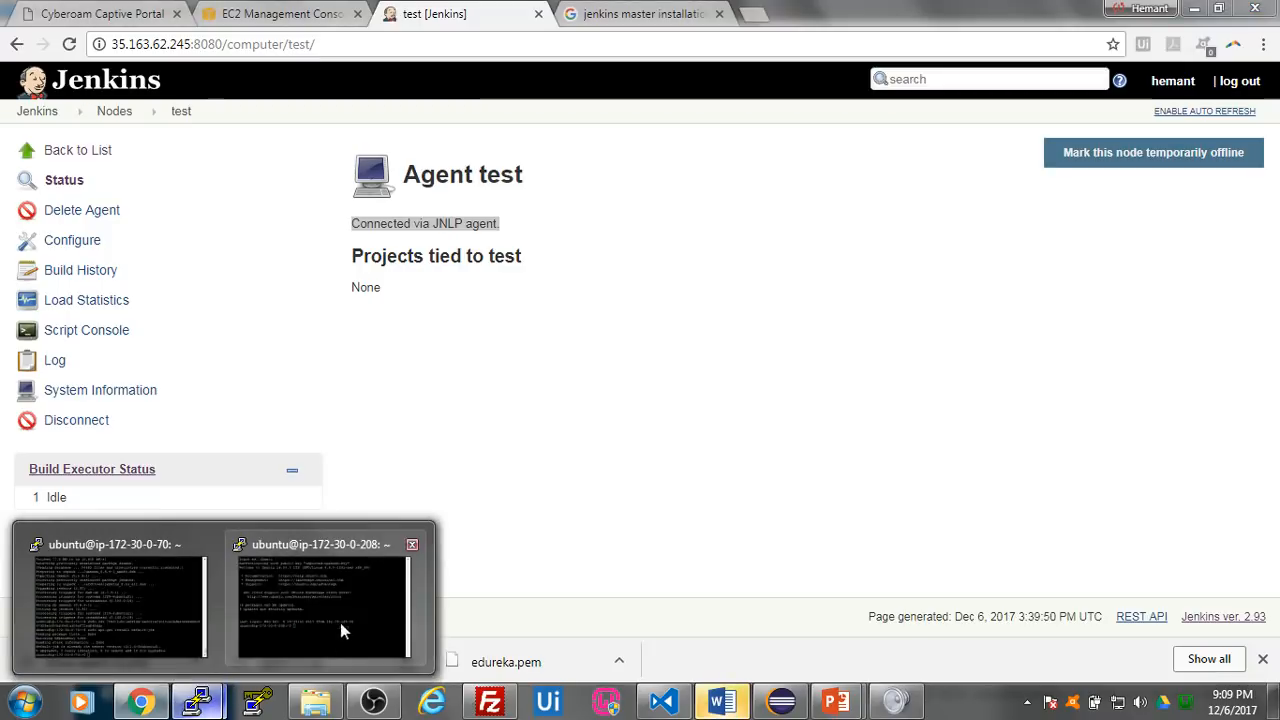
click(340, 616)
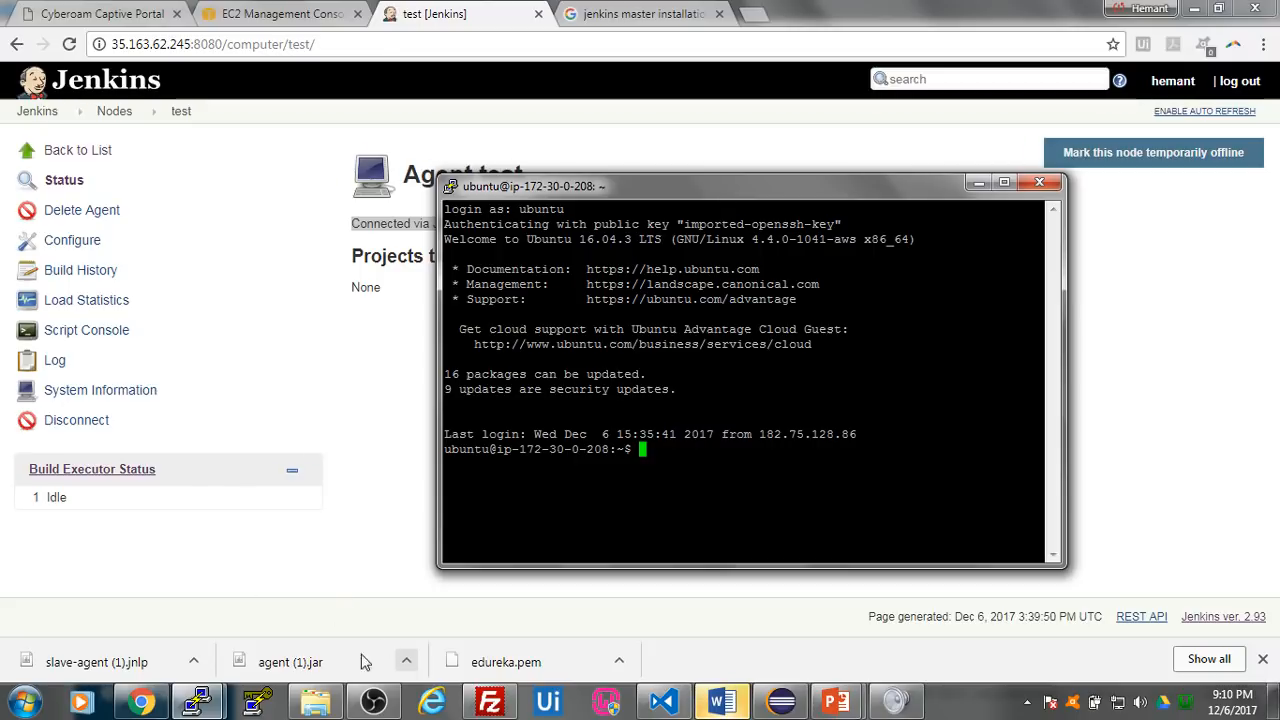
click(668, 703)
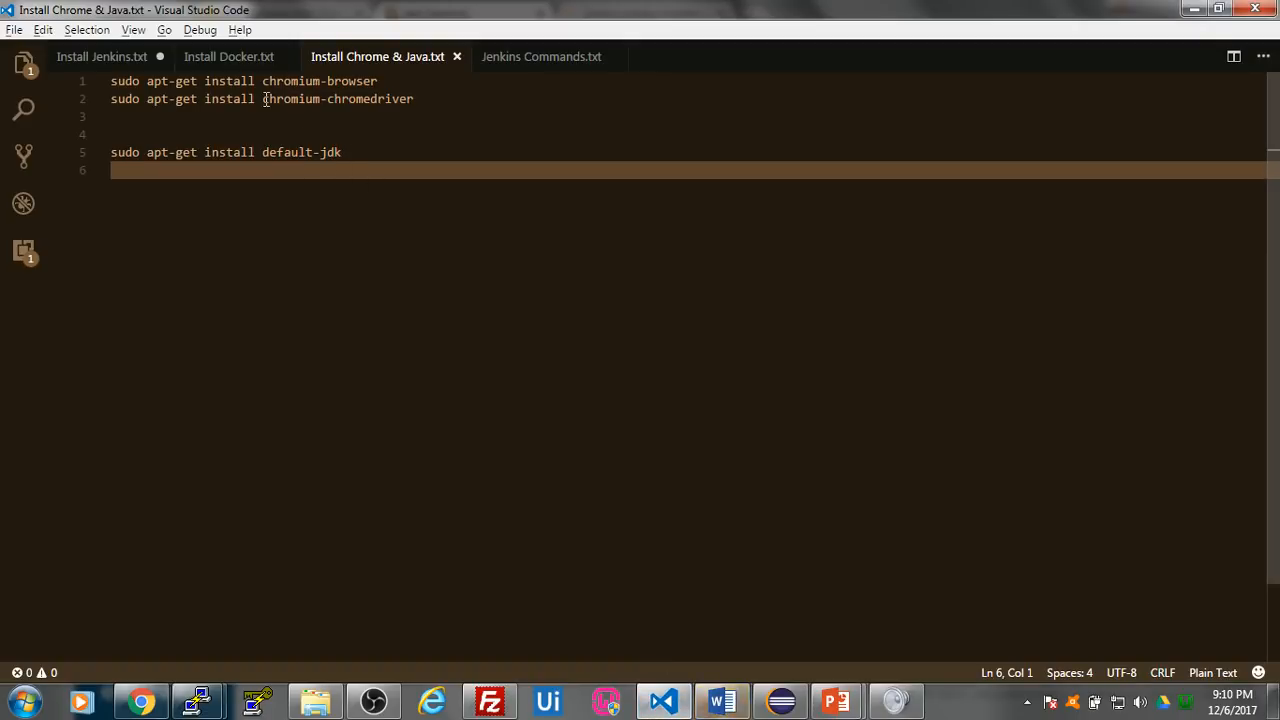
click(235, 57)
drag(668, 84, 98, 84)
key(ctrl+c)
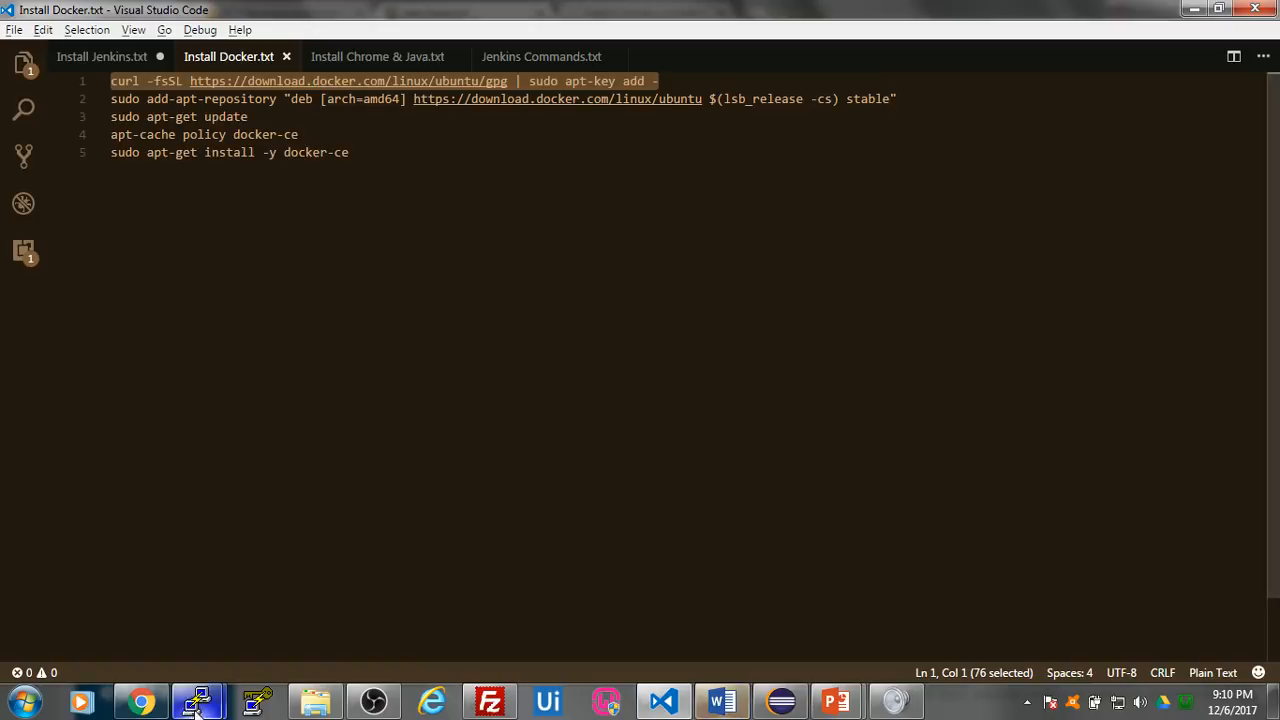
mouse_move(197, 702)
click(324, 614)
right_click(669, 485)
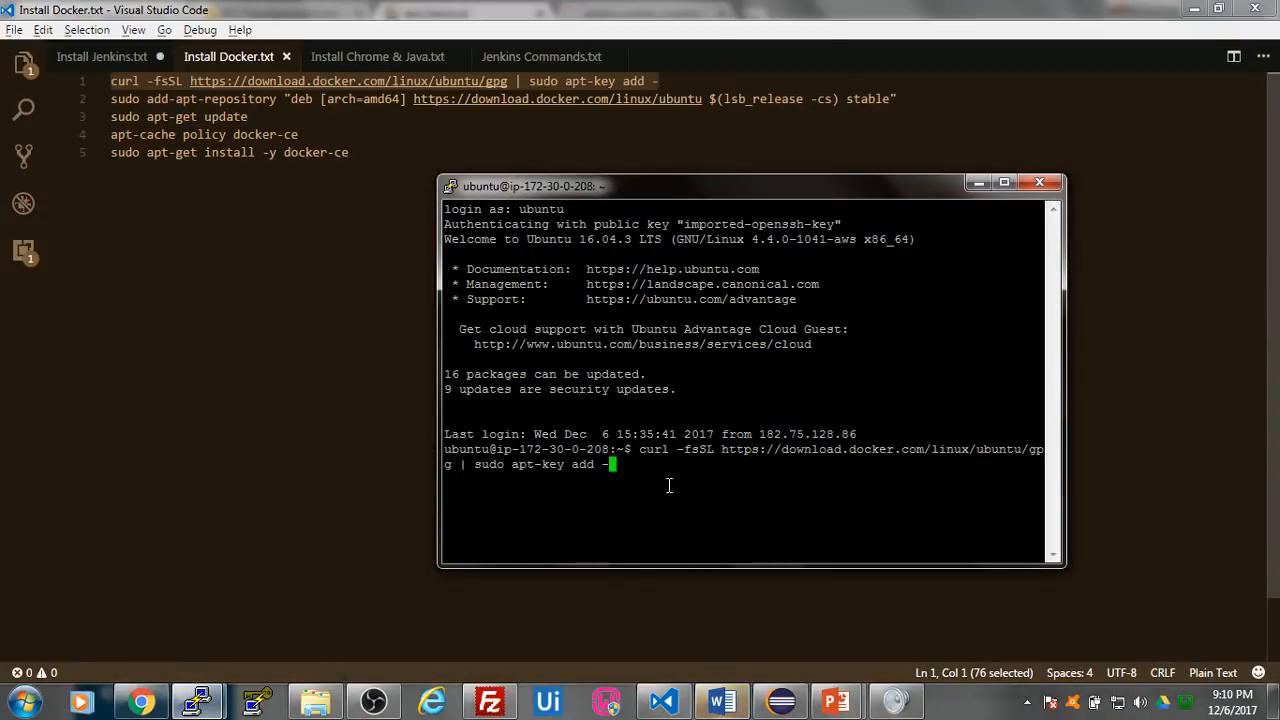
key(Return)
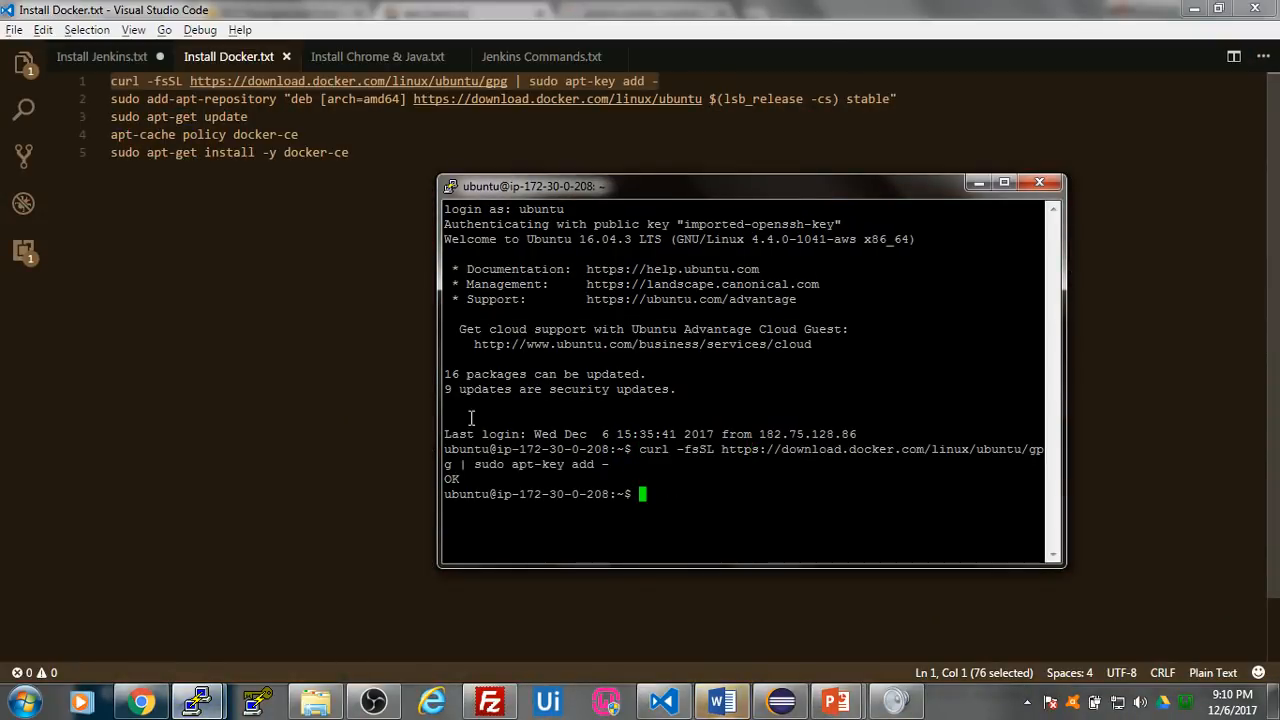
- Copy the add-apt-repository line for the stable amd64 Docker repository from Install Docker.txt and run it in the ip-172-30-0-208 terminal
click(274, 311)
drag(930, 98, 91, 96)
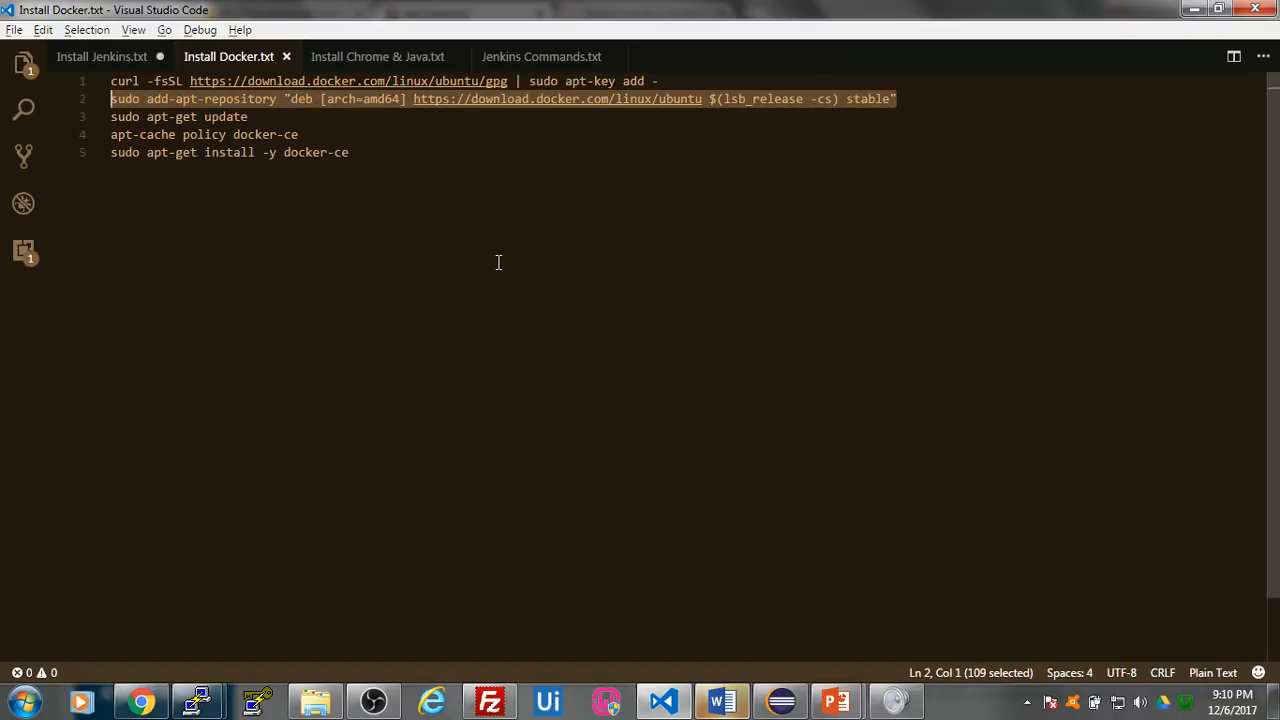
key(alt+Tab)
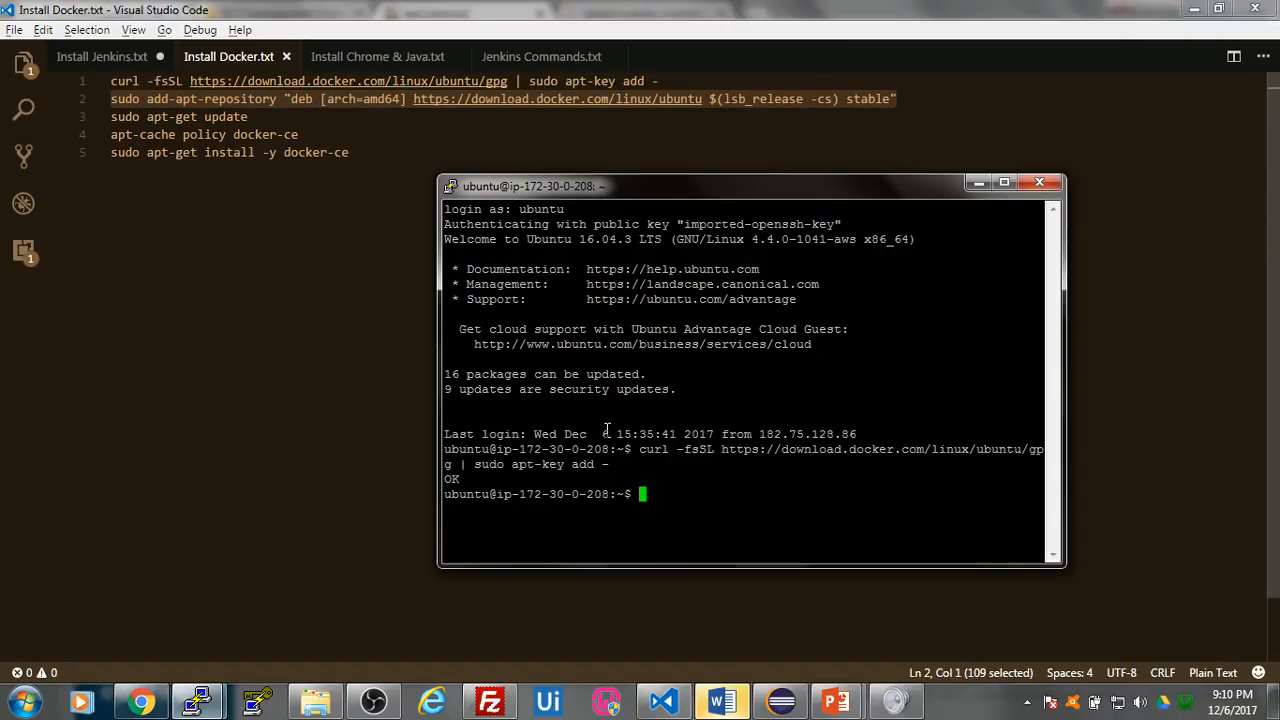
right_click(669, 497)
key(Return)
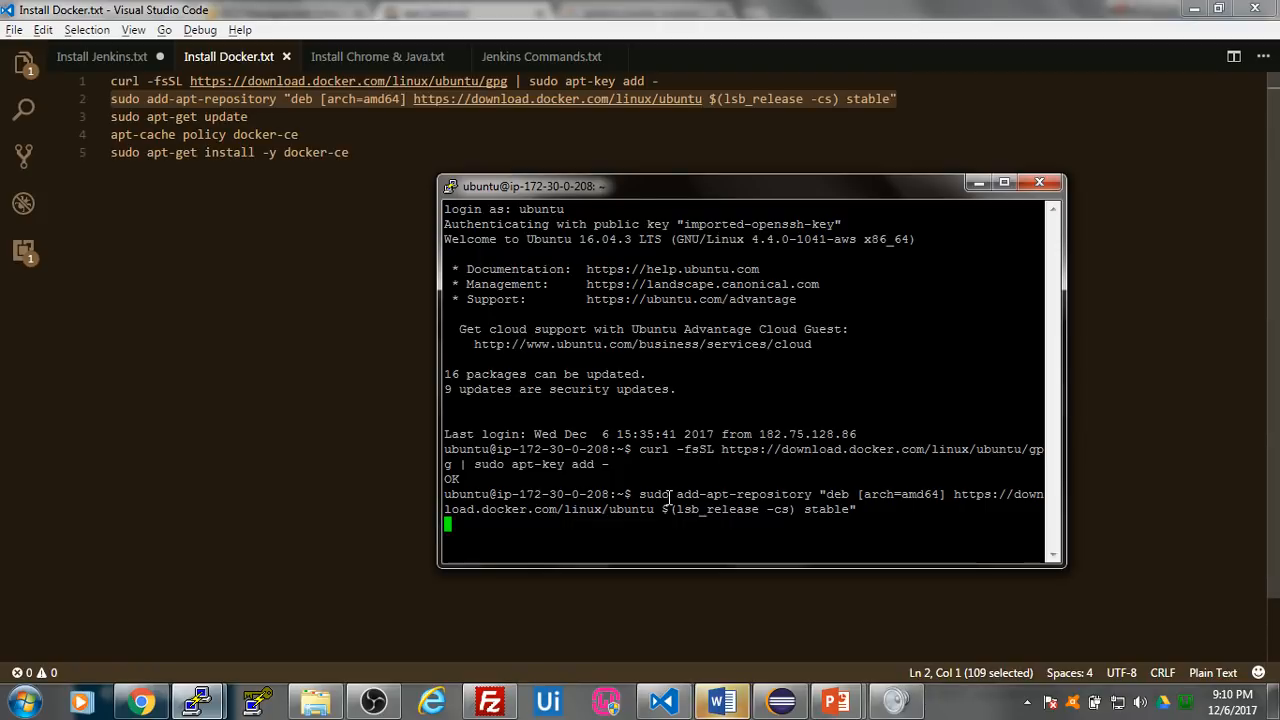
- Copy sudo apt-get update from Install Docker.txt and run it in the ip-172-30-0-208 terminal
drag(274, 118, 92, 126)
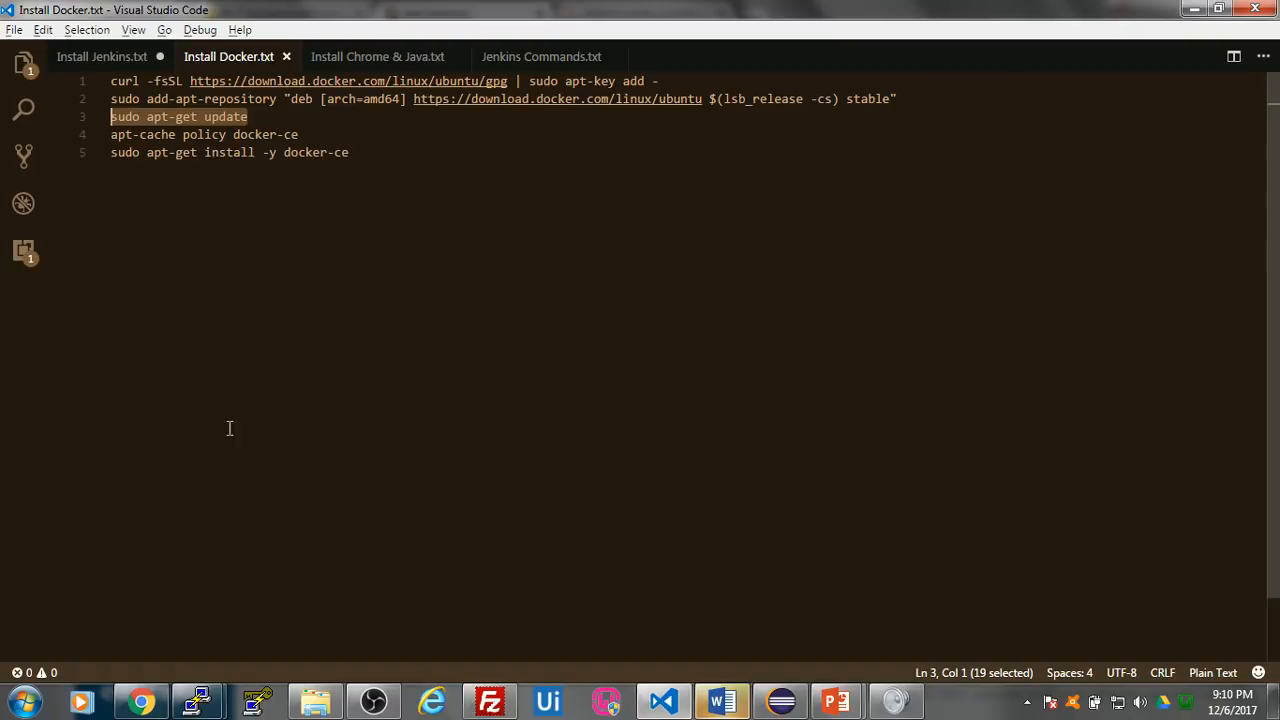
mouse_move(200, 706)
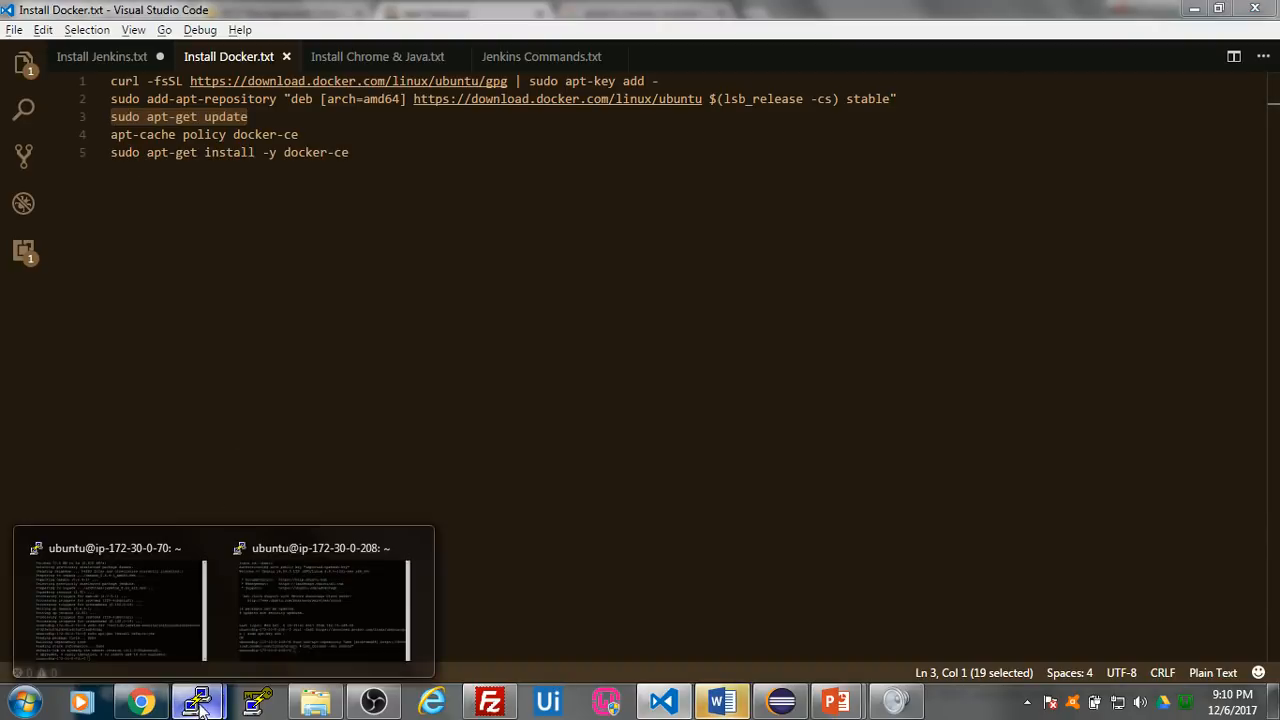
click(322, 605)
right_click(680, 539)
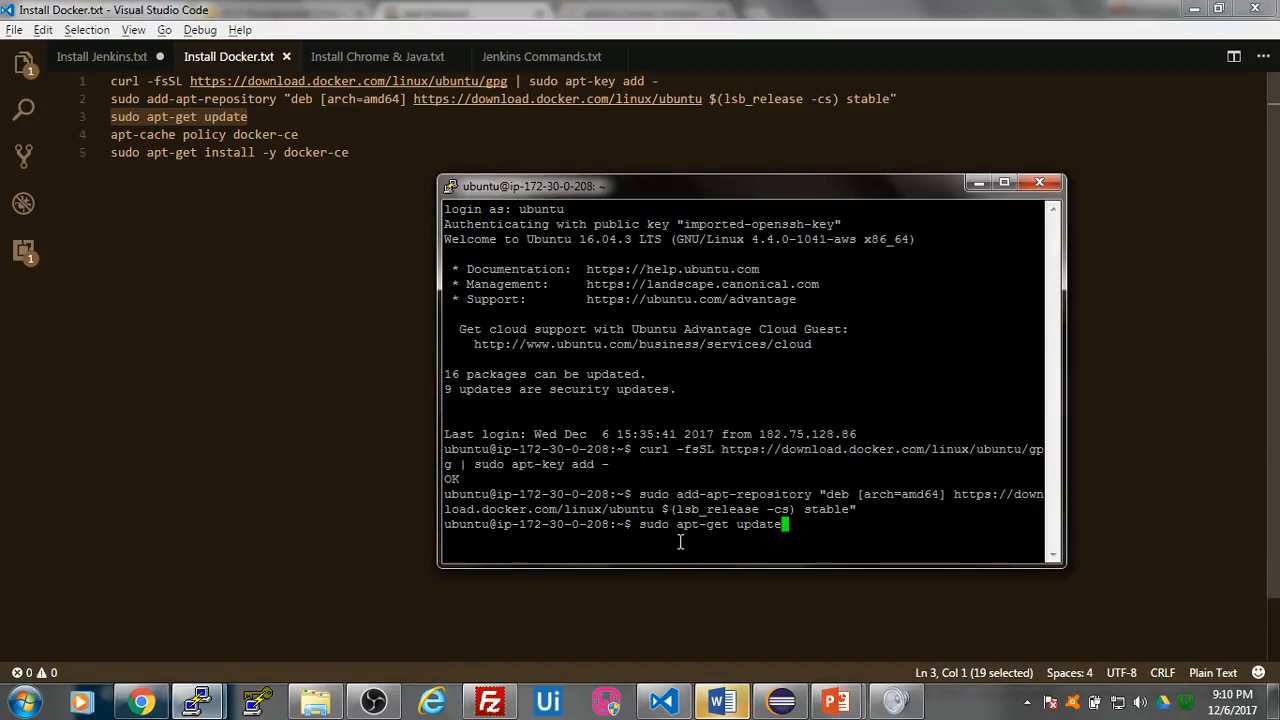
key(Return)
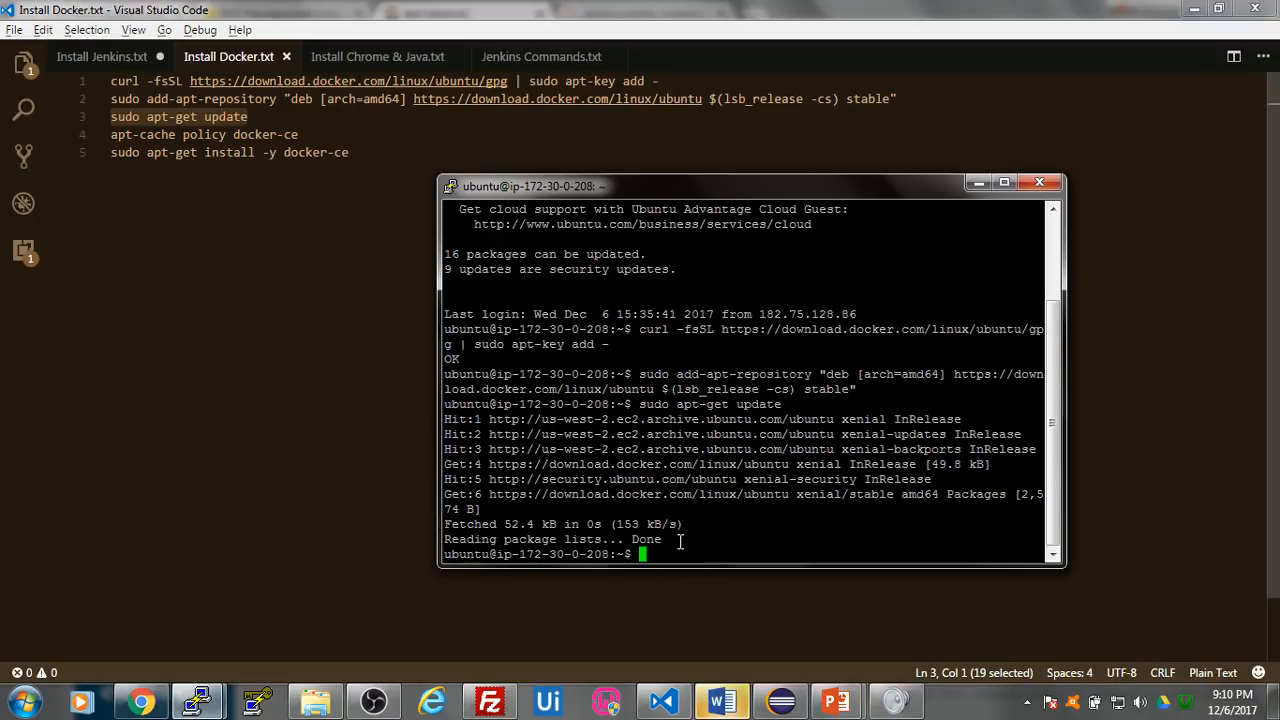
- Copy apt-cache policy docker-ce from Install Docker.txt and run it in the ip-172-30-0-208 terminal
click(204, 231)
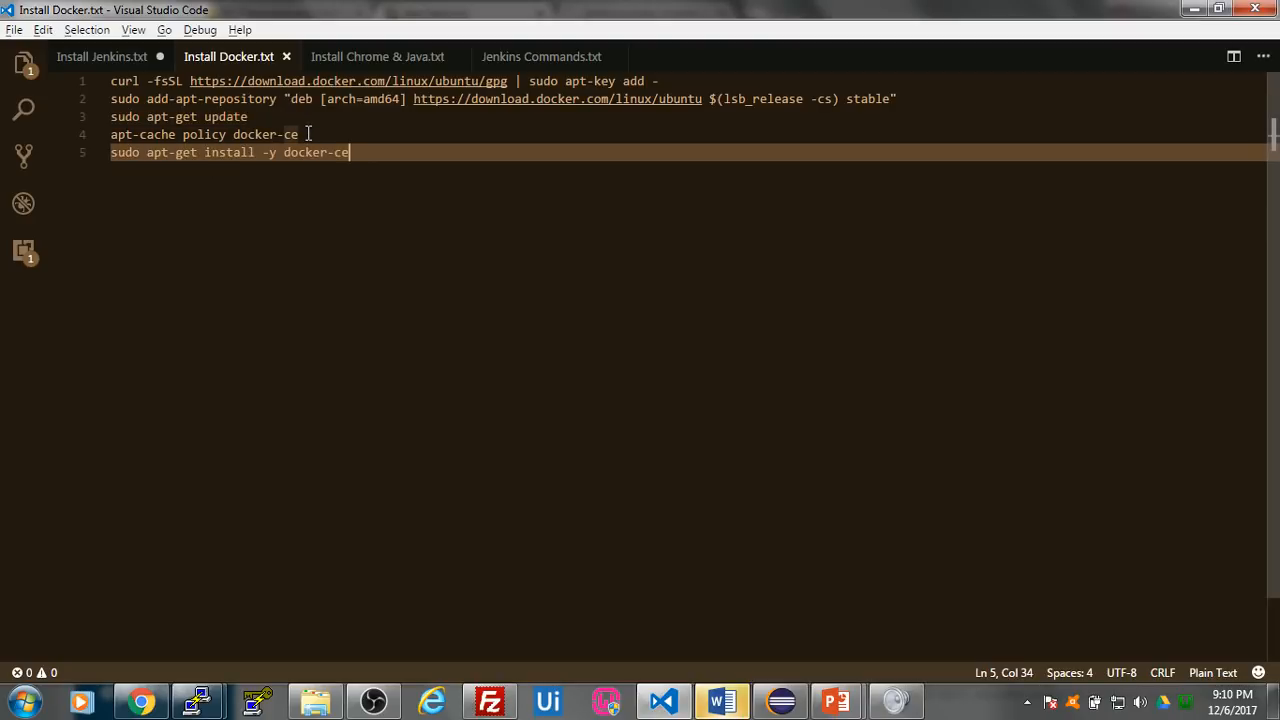
drag(309, 134, 77, 134)
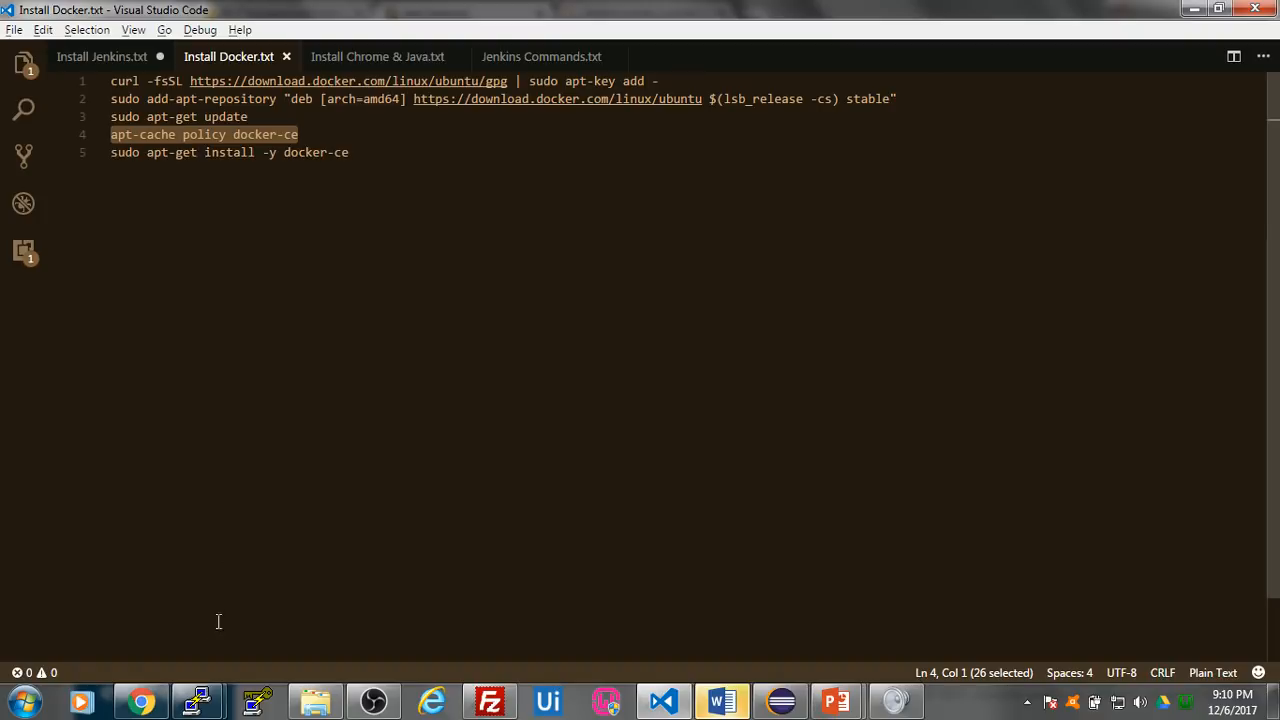
mouse_move(199, 700)
click(388, 588)
text(apt-cache policy docker-ce)
key(Return)
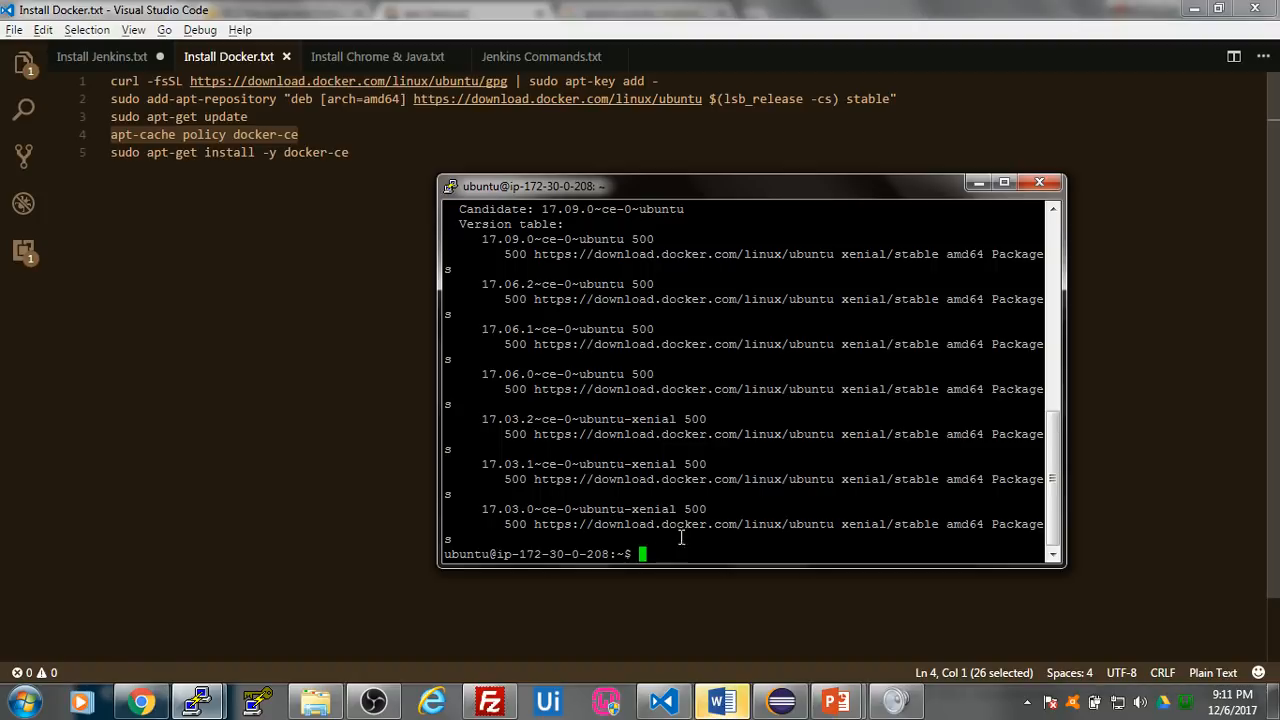
- Install Docker on ip-172-30-0-208 by running sudo apt-get install -y docker-ce, copied from Install Docker.txt
drag(352, 152, 137, 152)
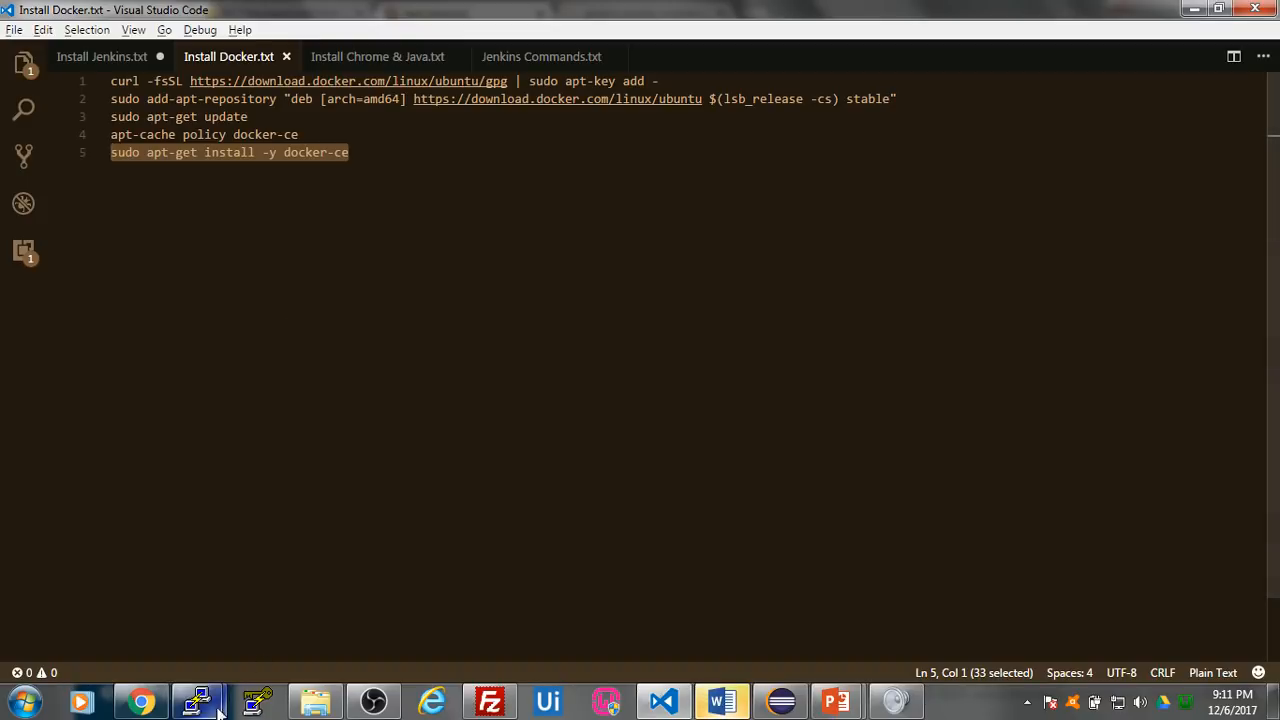
mouse_move(196, 702)
click(353, 604)
right_click(676, 545)
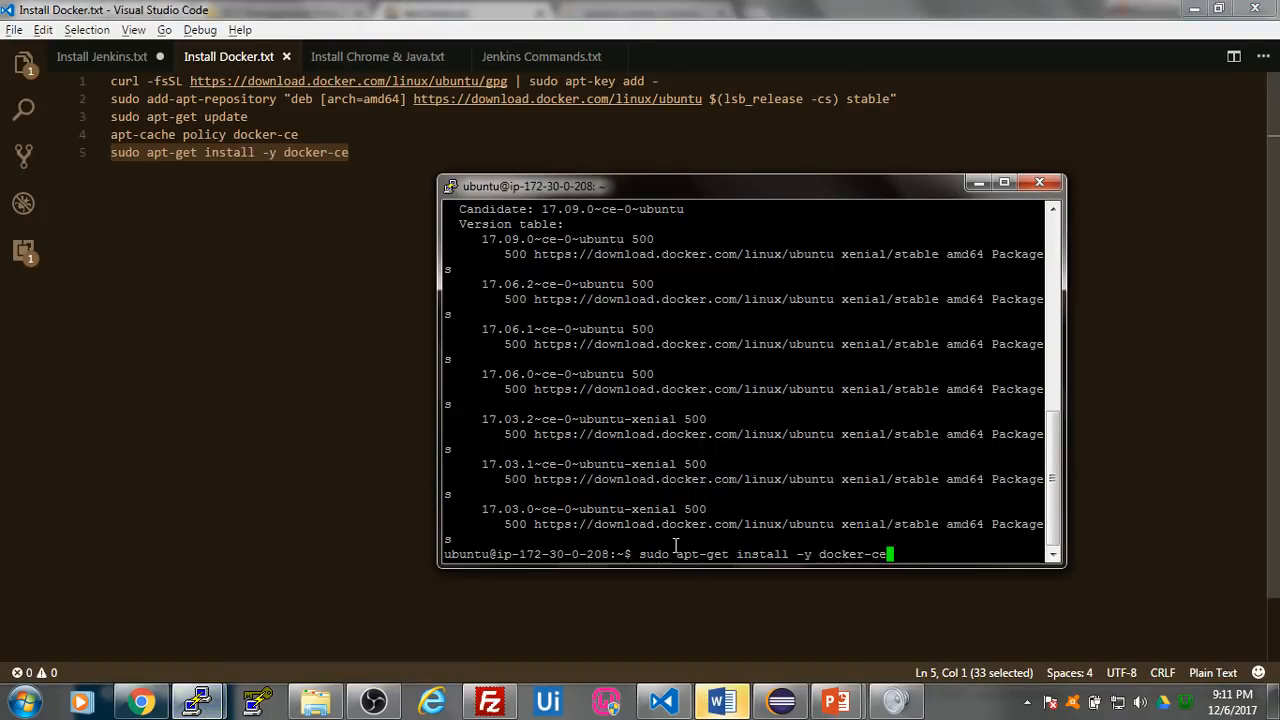
key(Return)
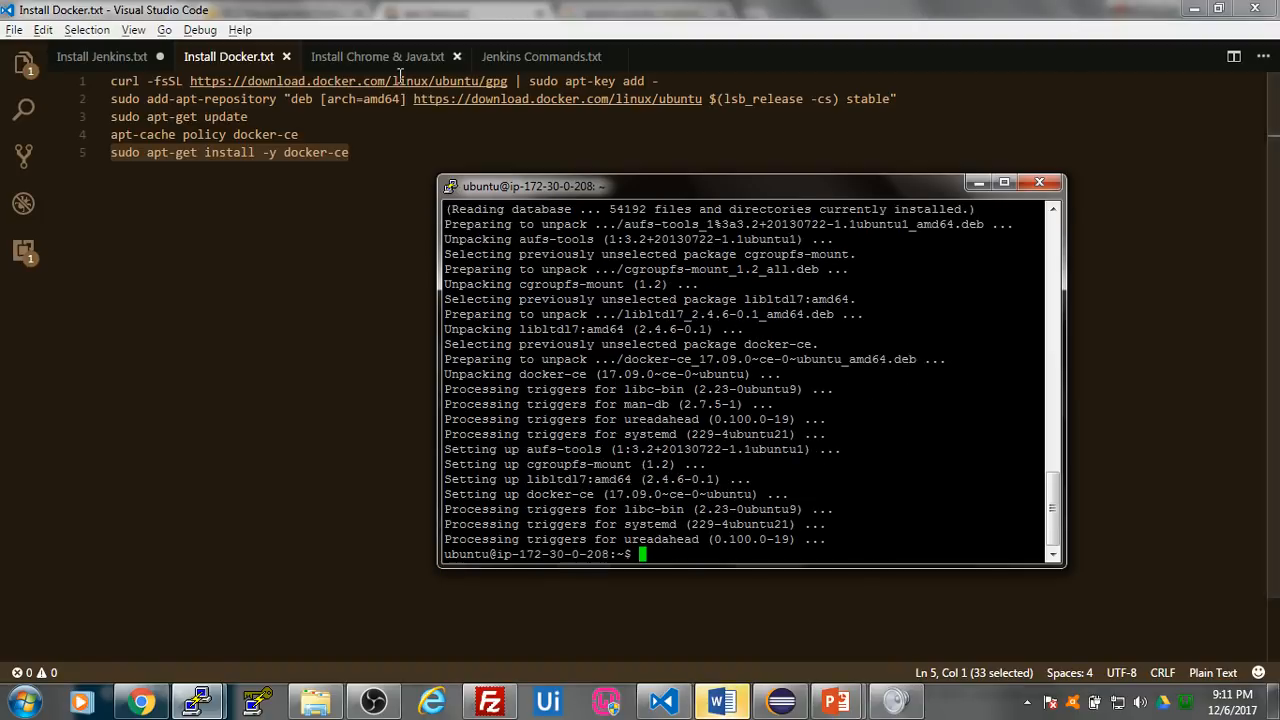
- Install Chromium on ip-172-30-0-208 by running sudo apt-get install chromium-browser, copied from Install Chrome & Java.txt, and accept the download
click(388, 60)
drag(392, 83, 96, 80)
key(ctrl+c)
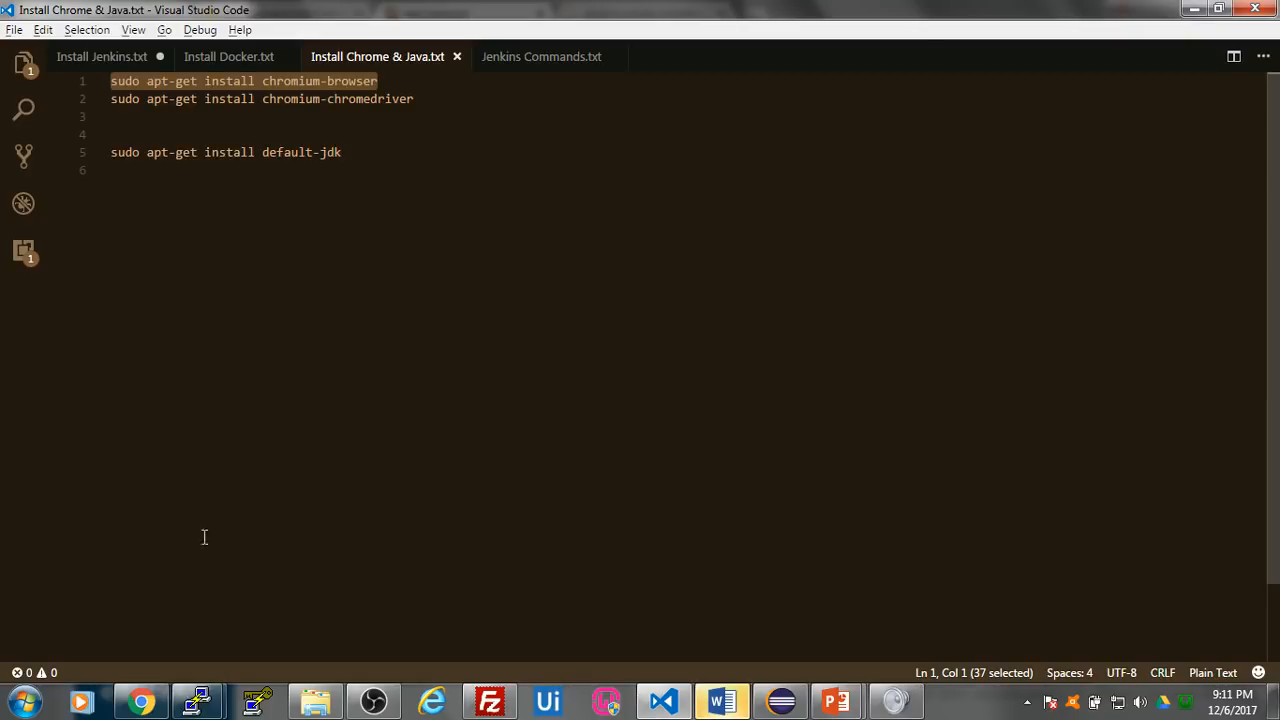
mouse_move(197, 700)
click(352, 598)
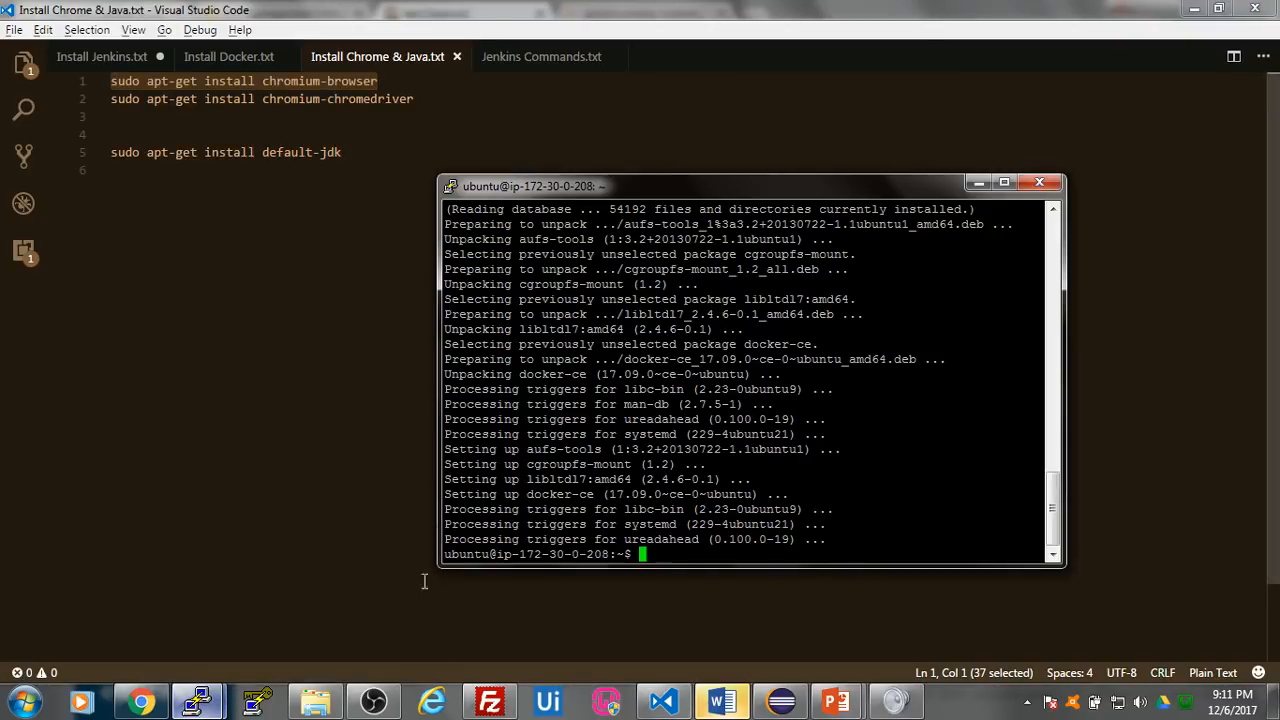
right_click(660, 553)
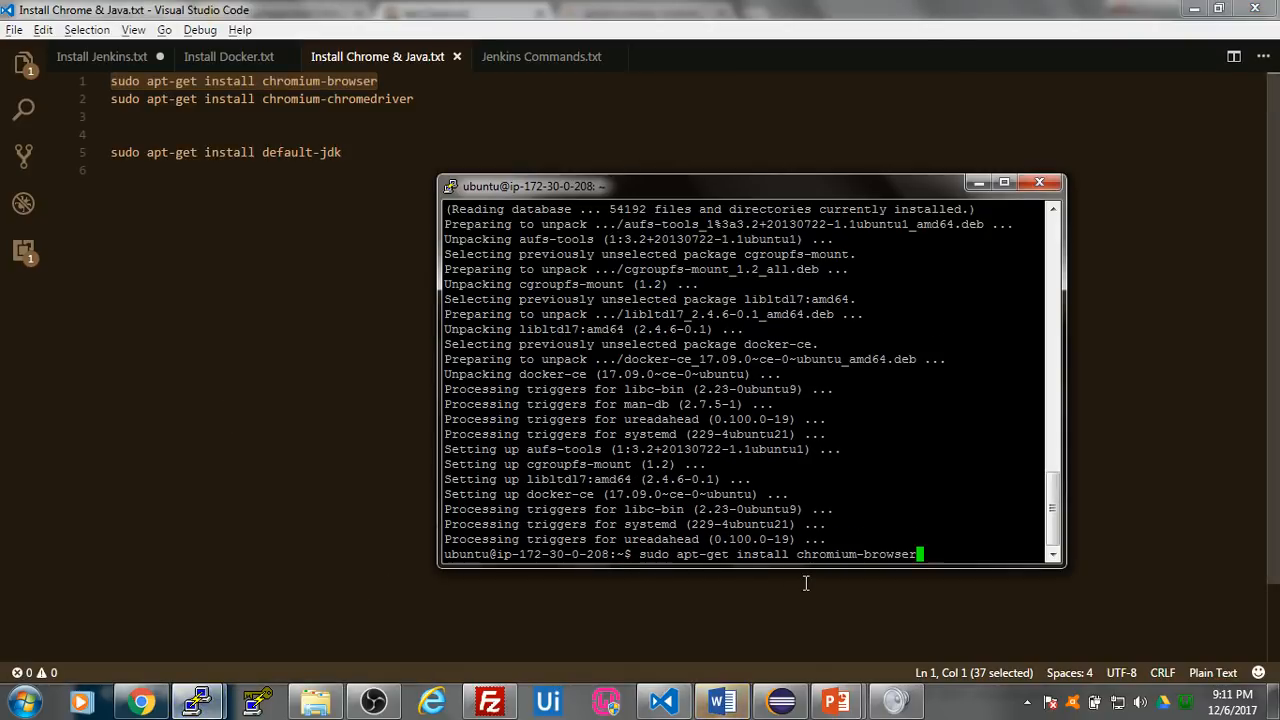
key(Return)
text(y)
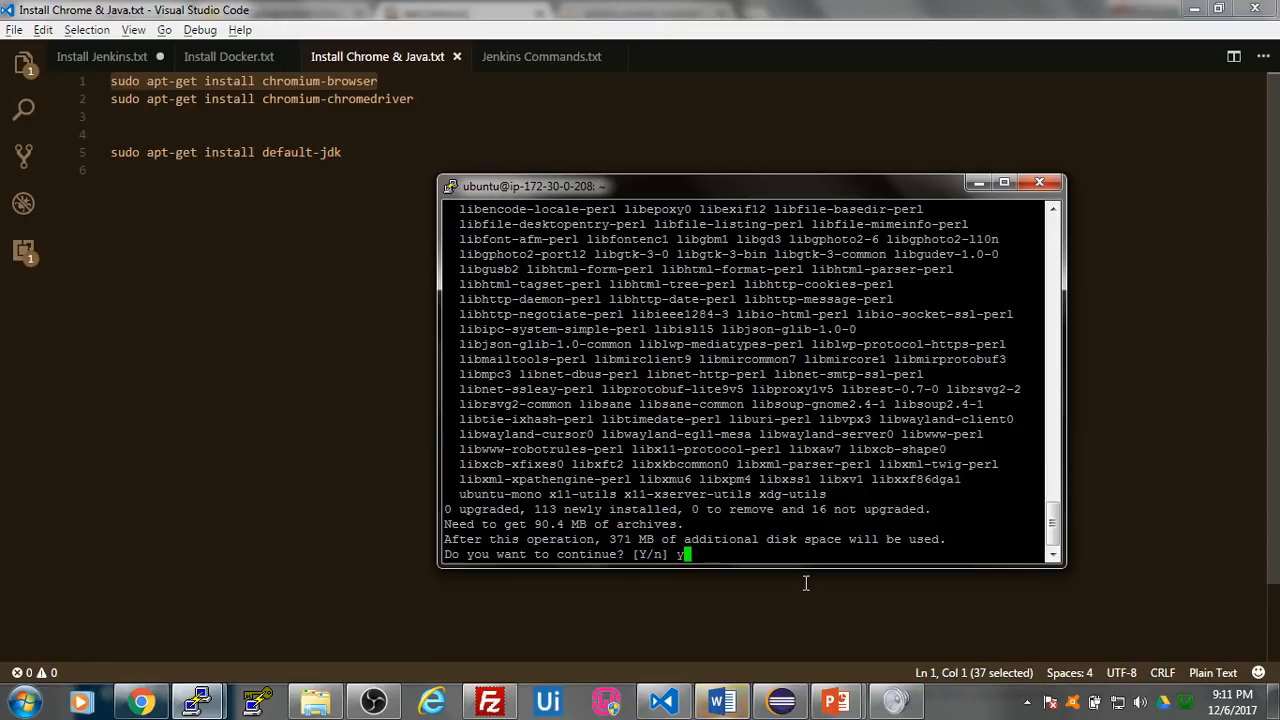
key(Return)
- Install ChromeDriver on ip-172-30-0-208 by running sudo apt-get install chromium-chromedriver, copied from Install Chrome & Java.txt
click(329, 294)
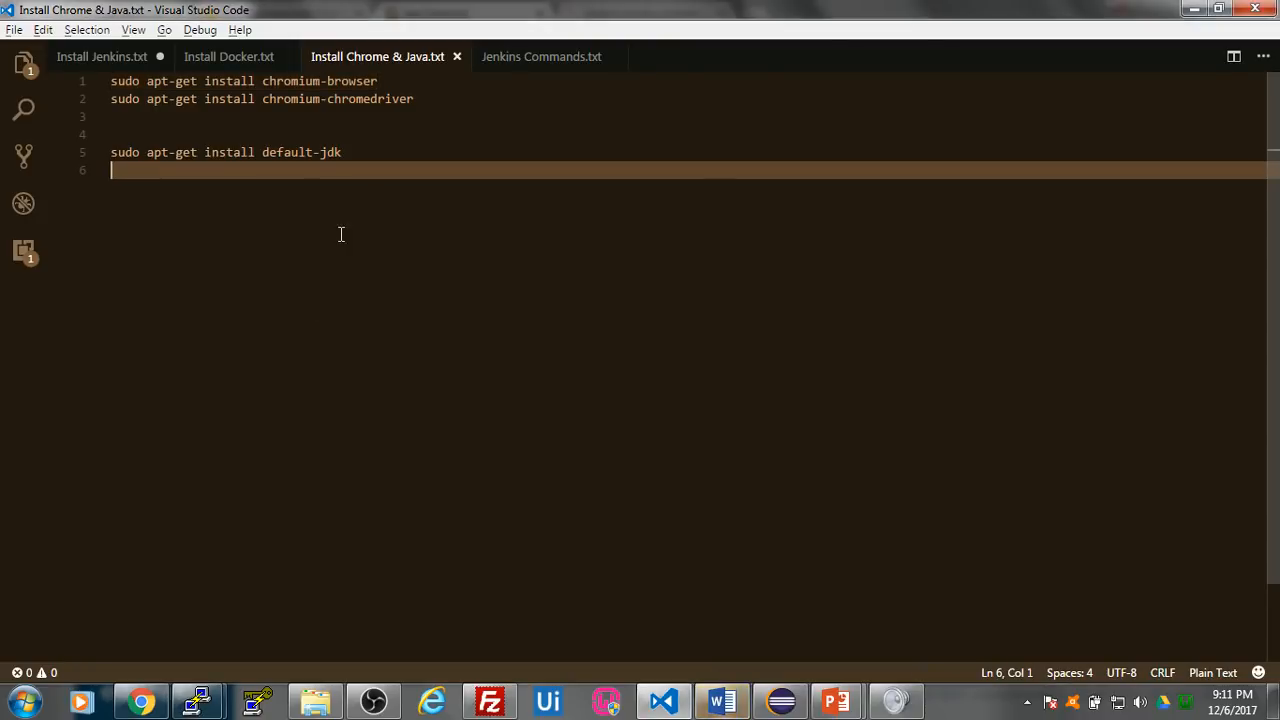
click(430, 102)
drag(422, 100, 101, 101)
key(ctrl+c)
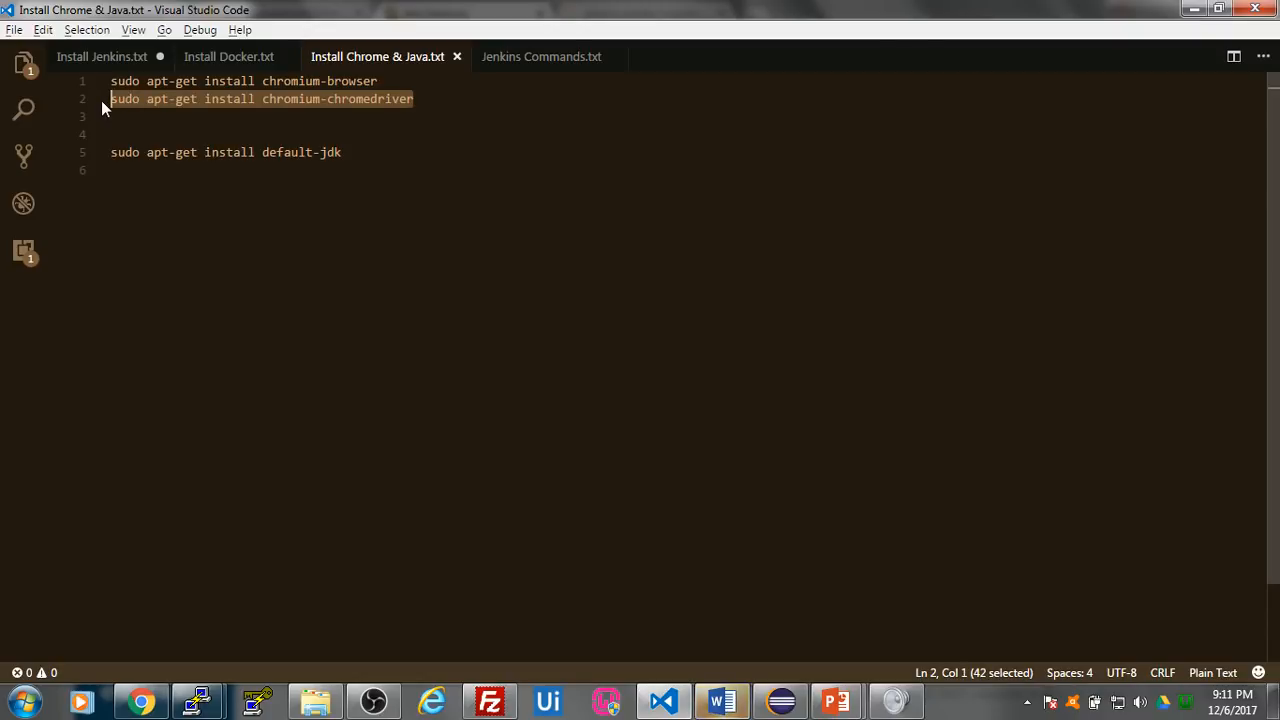
mouse_move(197, 702)
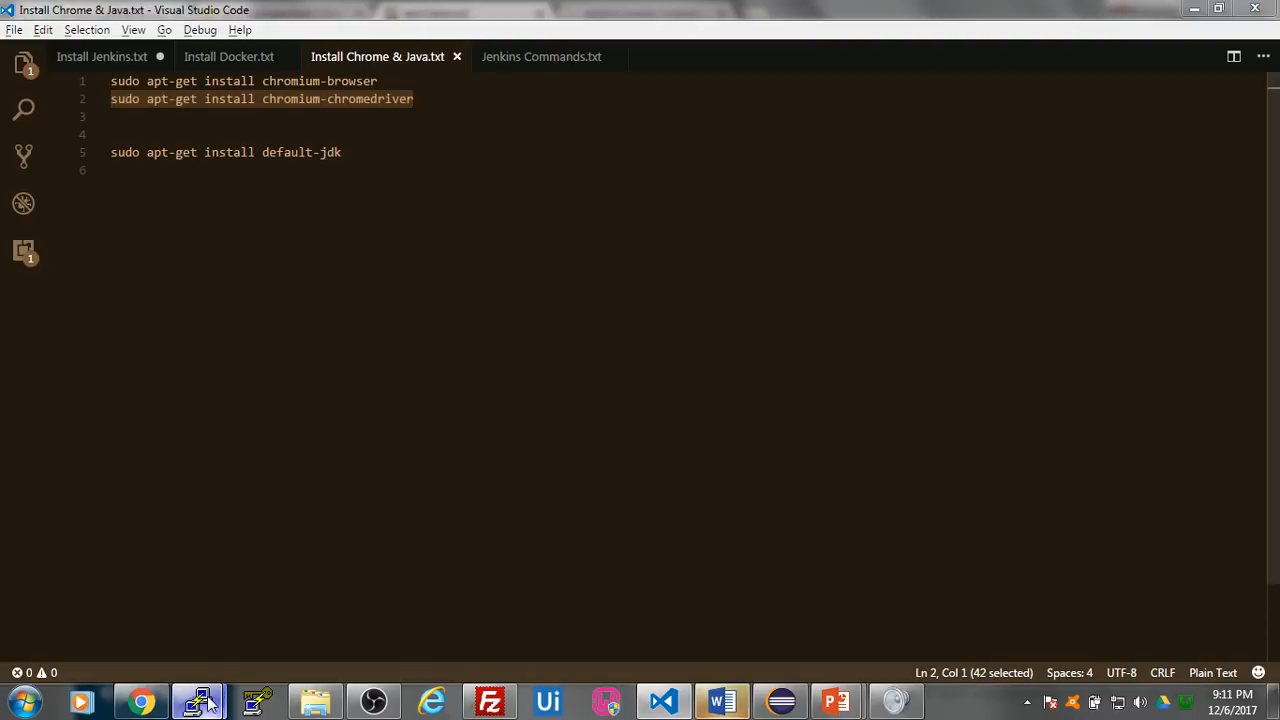
click(361, 583)
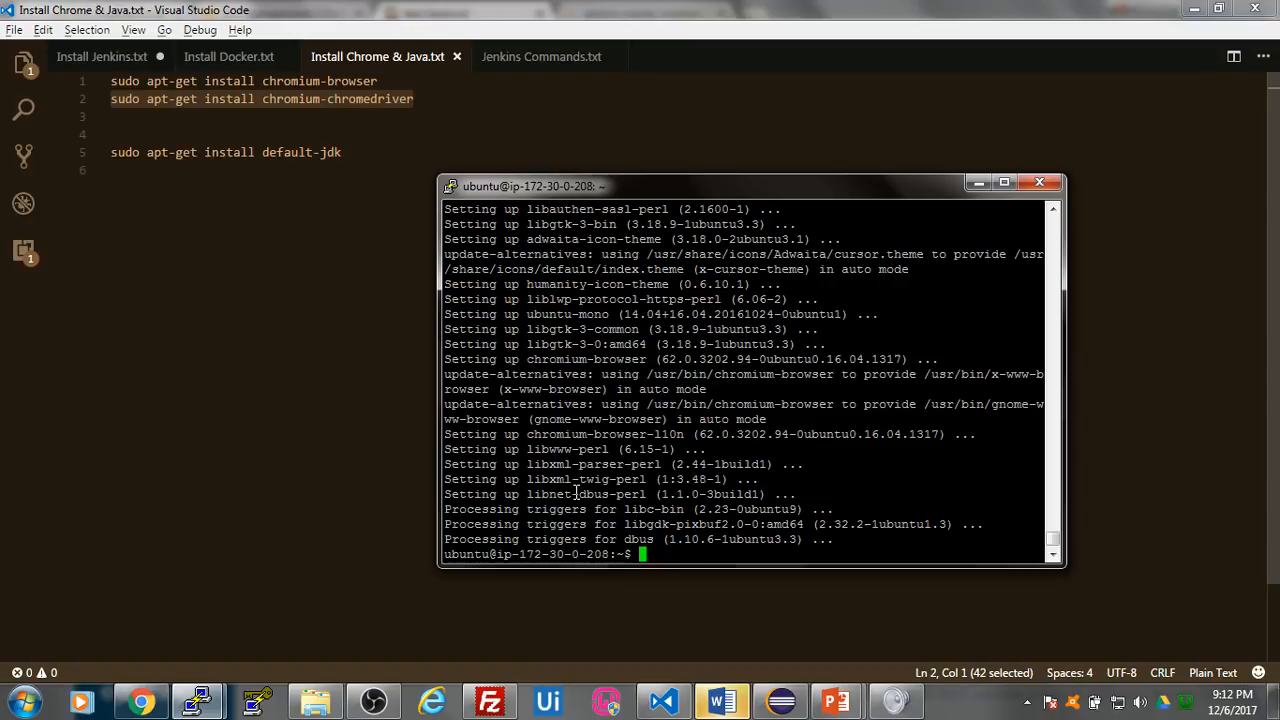
right_click(700, 556)
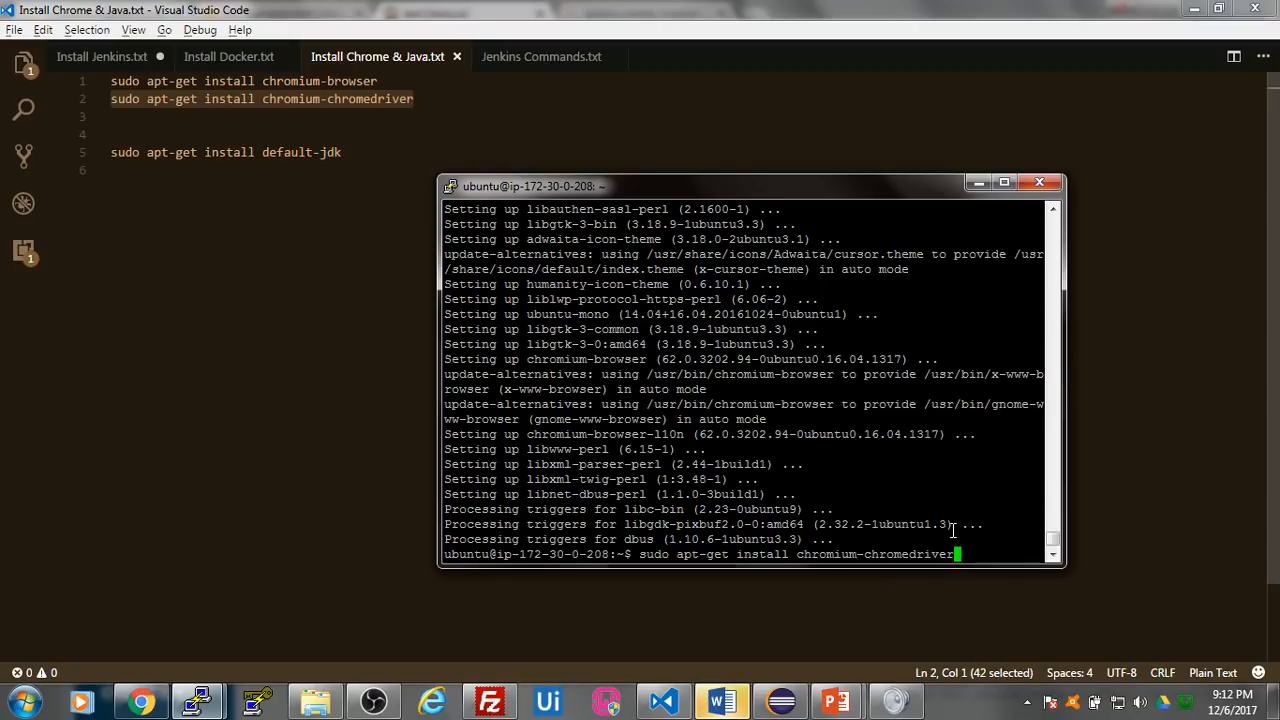
key(Return)
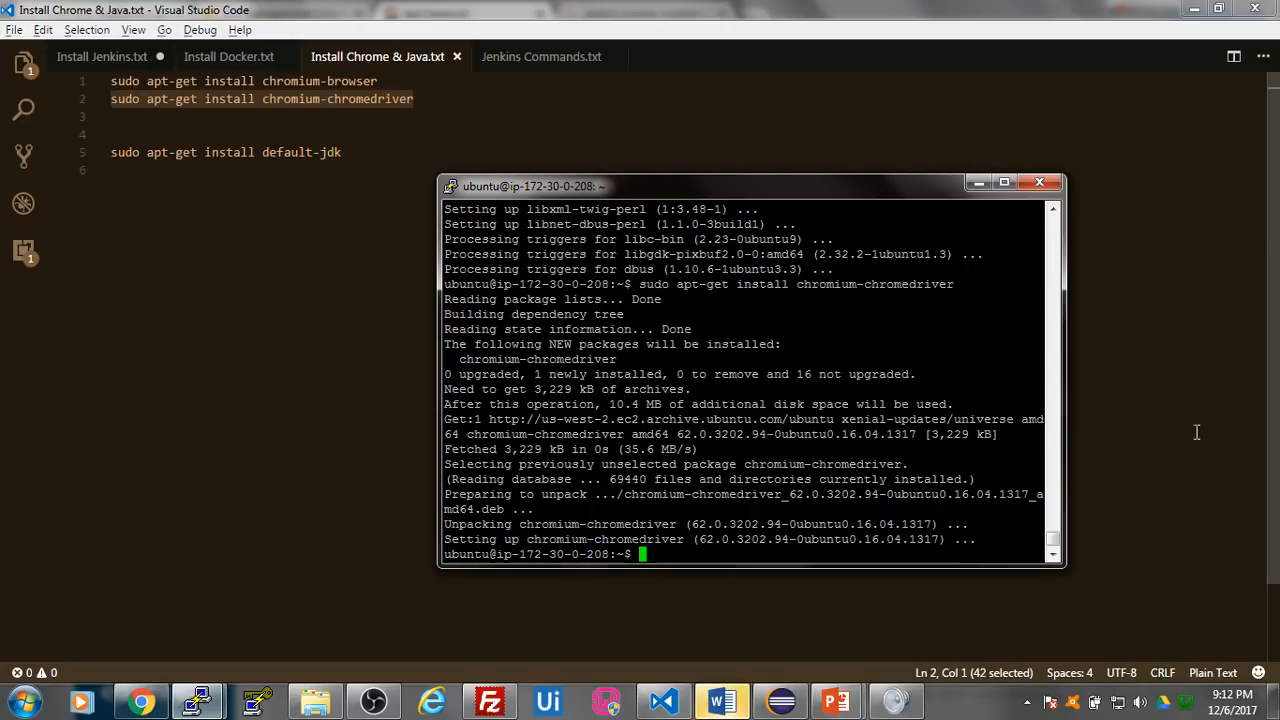
drag(753, 187, 665, 137)
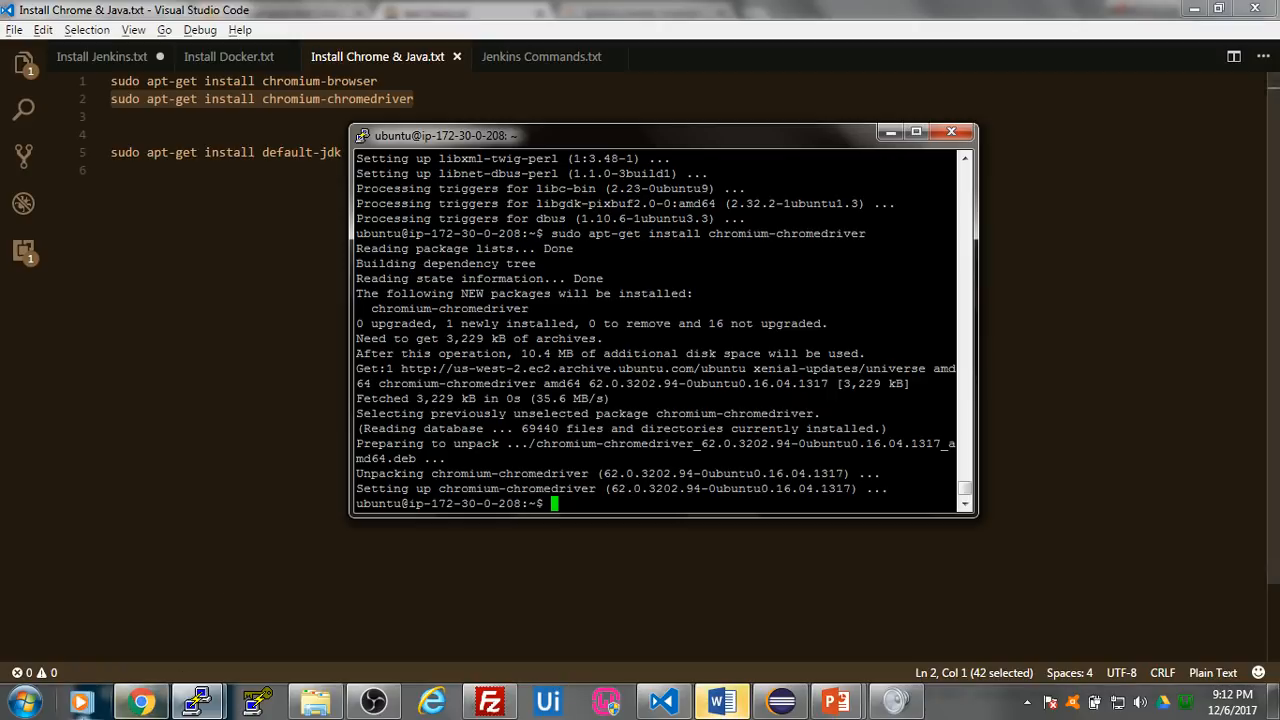
- Switch to Chrome and open the sample login page at localhost/blob/ in a new tab
click(146, 705)
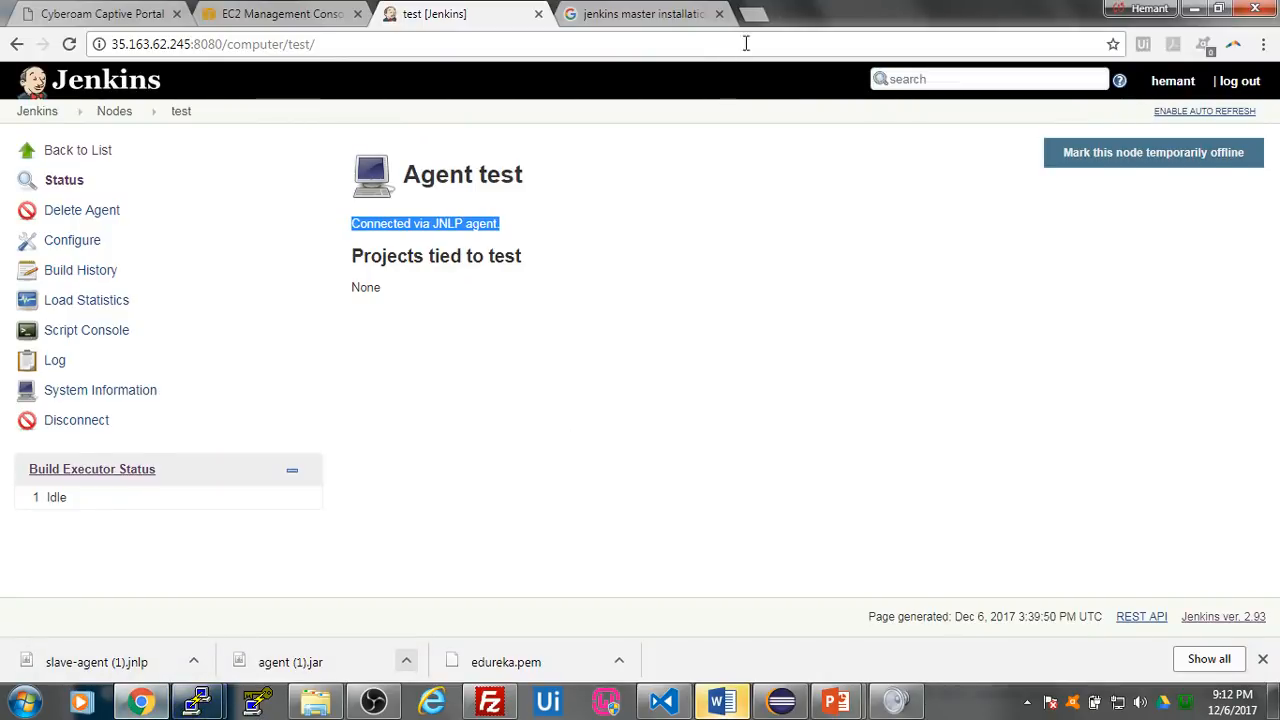
click(754, 14)
text(local)
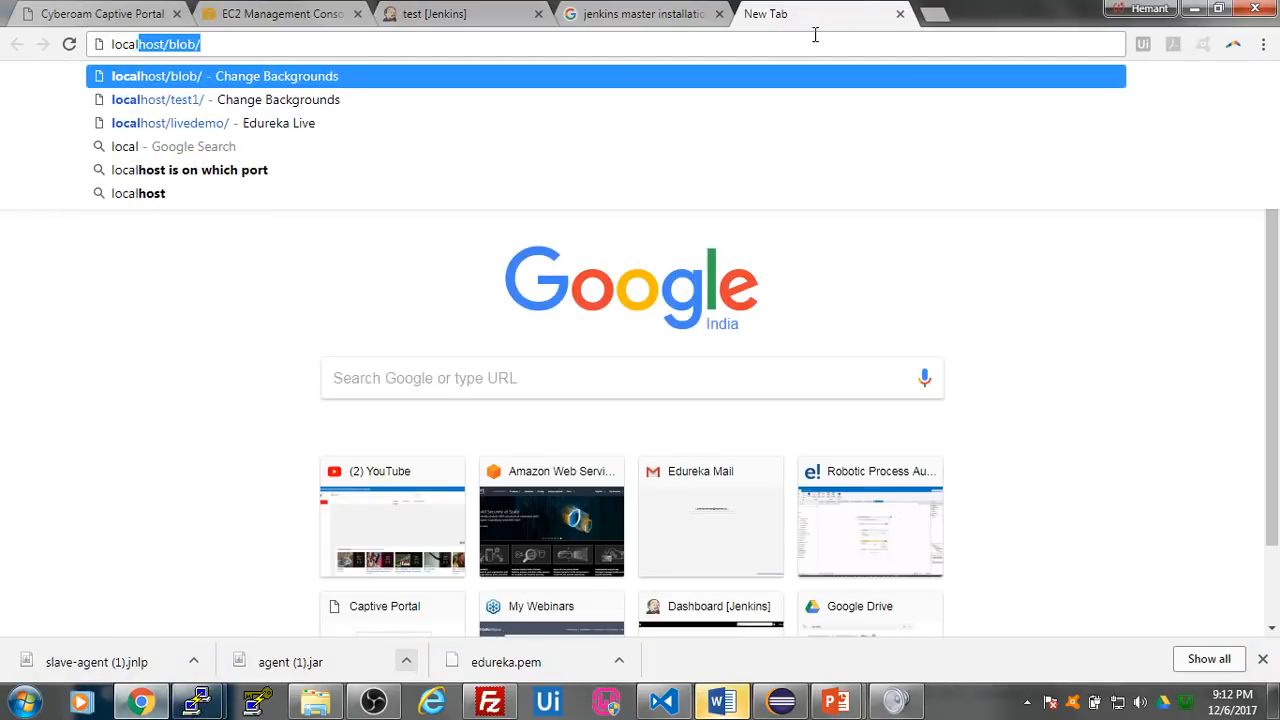
key(BackSpace)
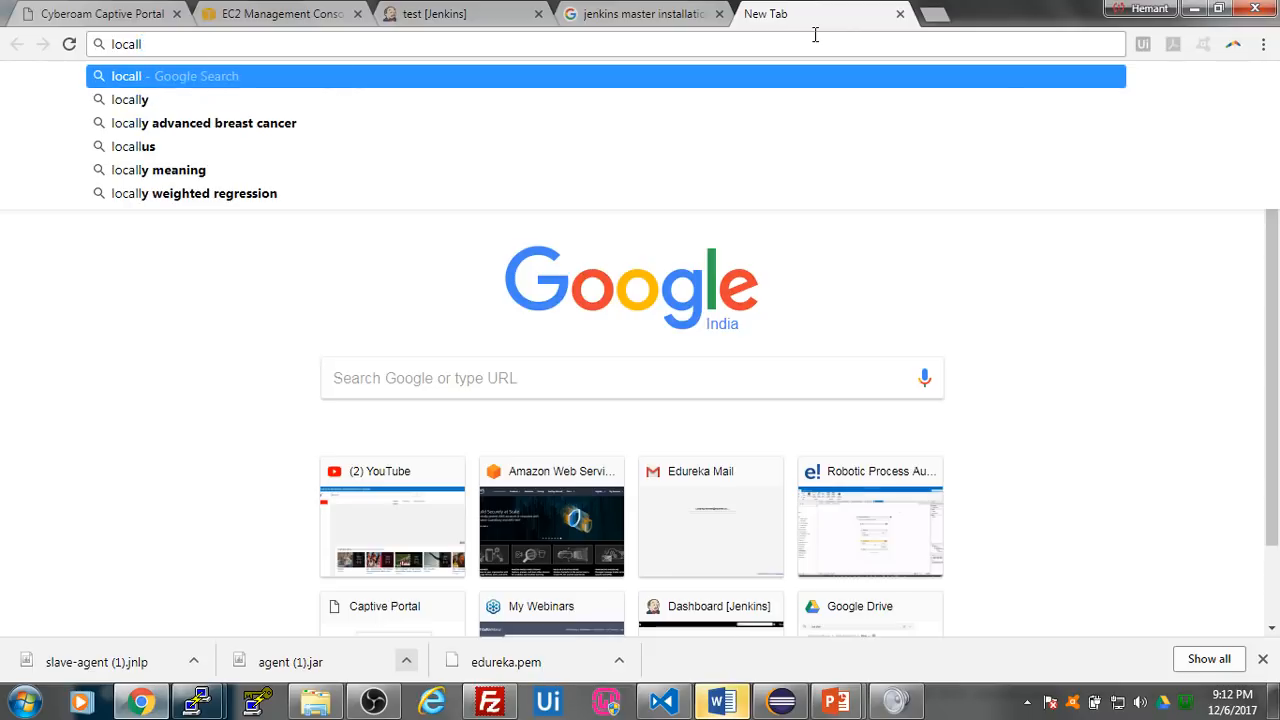
key(Down)
key(Return)
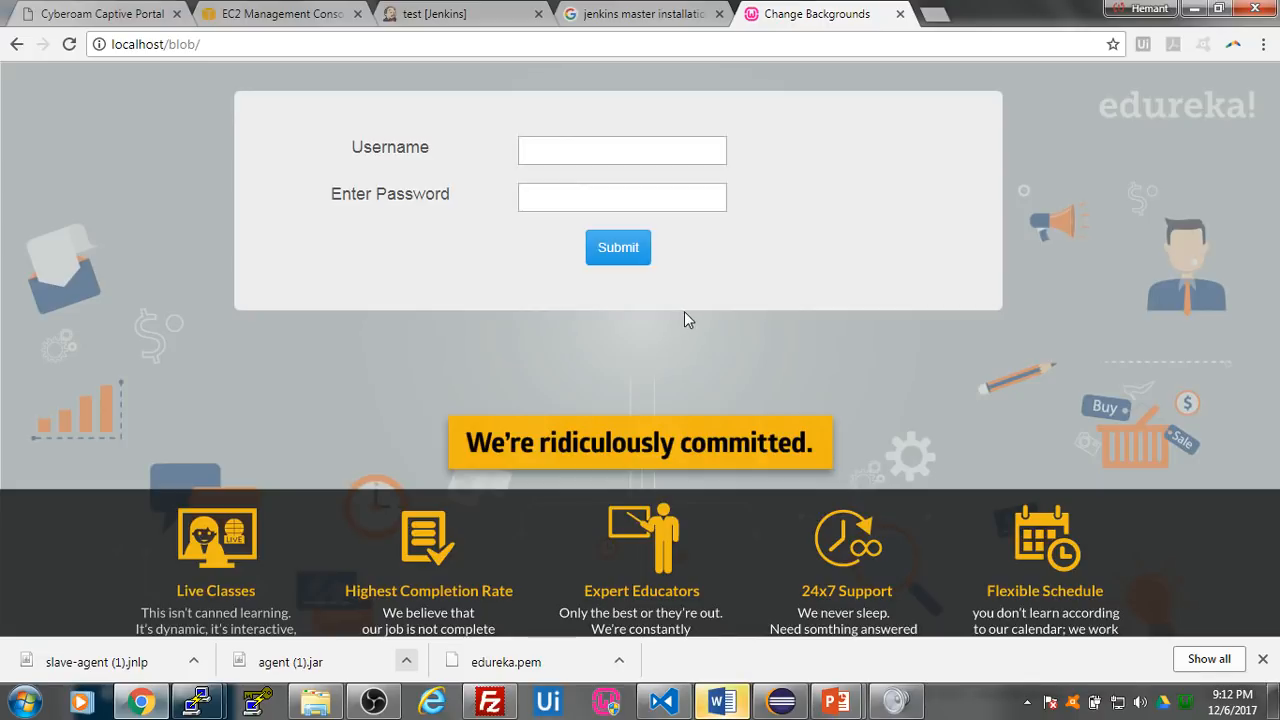
- Enter the username and the account password in the login form and submit it
click(602, 145)
click(594, 194)
click(614, 145)
text(hemant)
key(Tab)
text(*****)
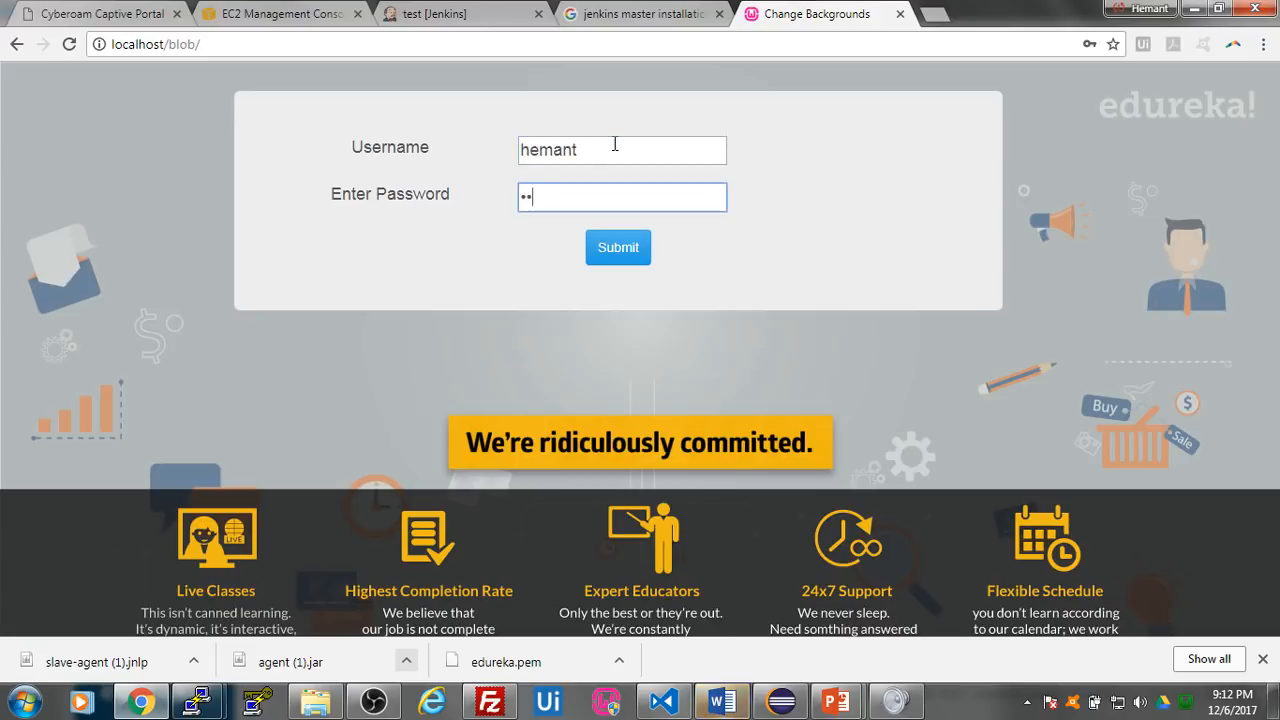
text(*****)
click(605, 252)
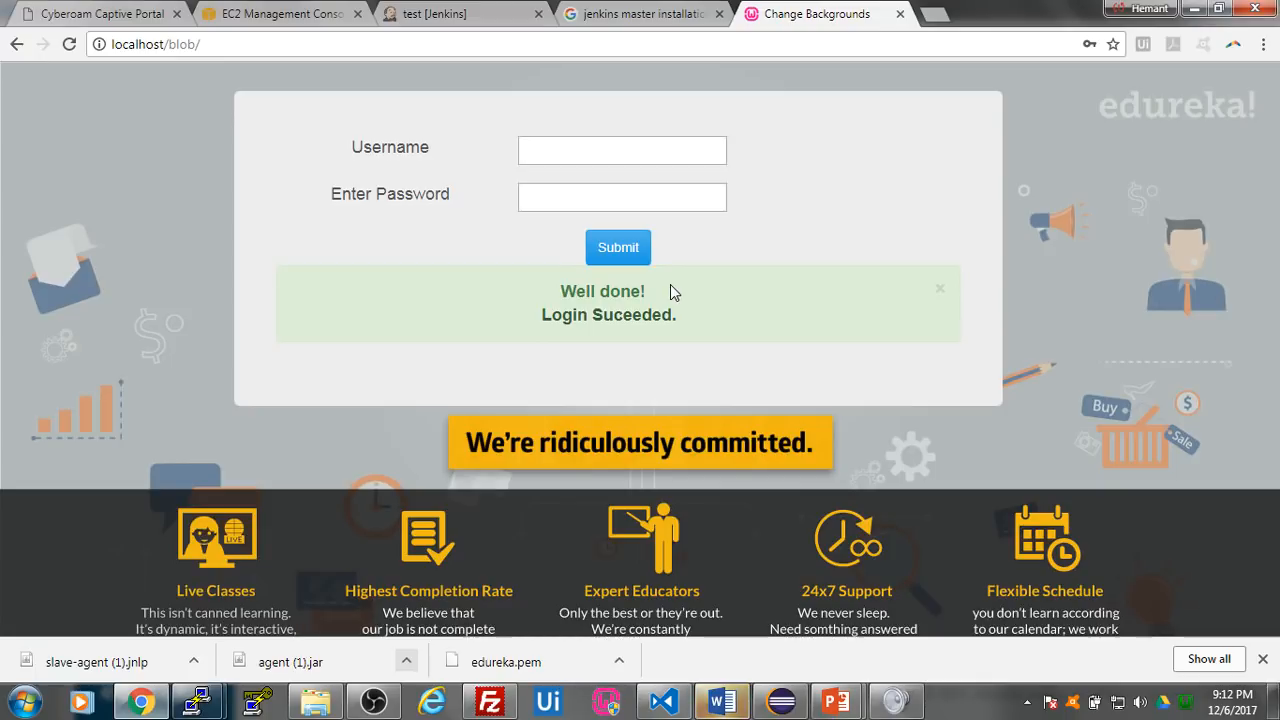
- Open the AWS RDS console in a new tab, view the edureka MySQL DB instance, and return to the localhost/blob/ login page
click(150, 708)
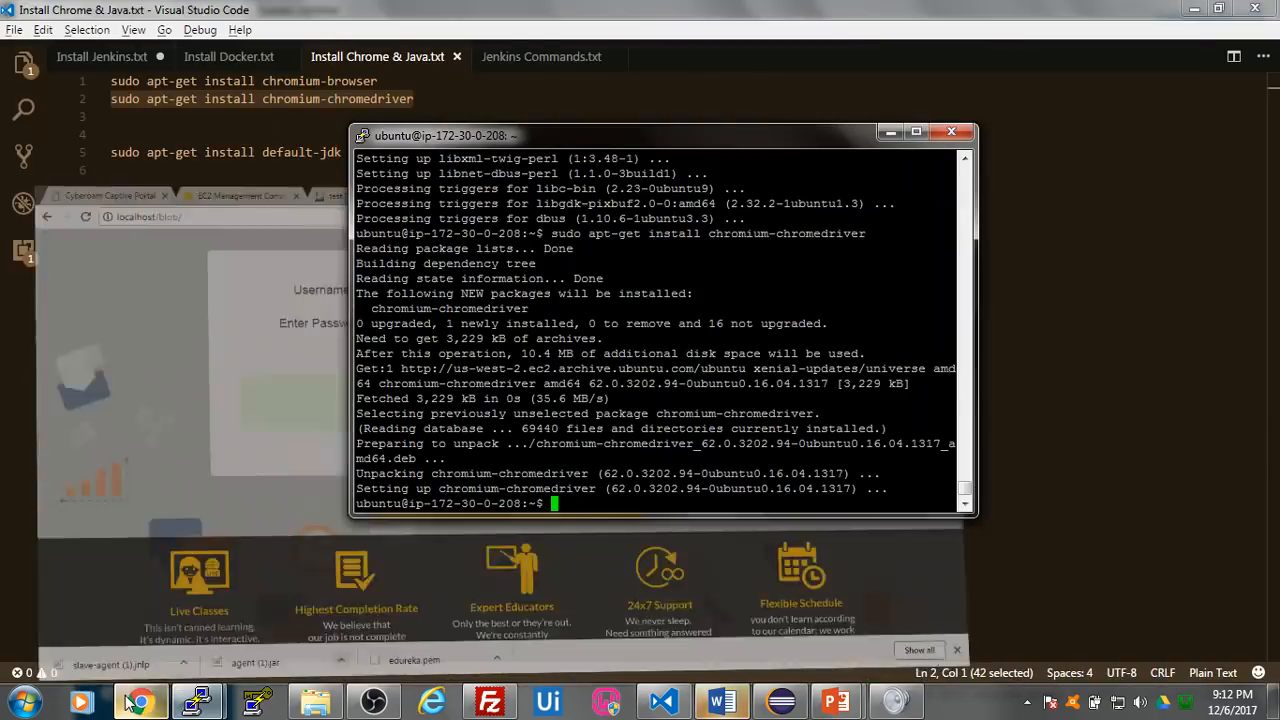
click(145, 703)
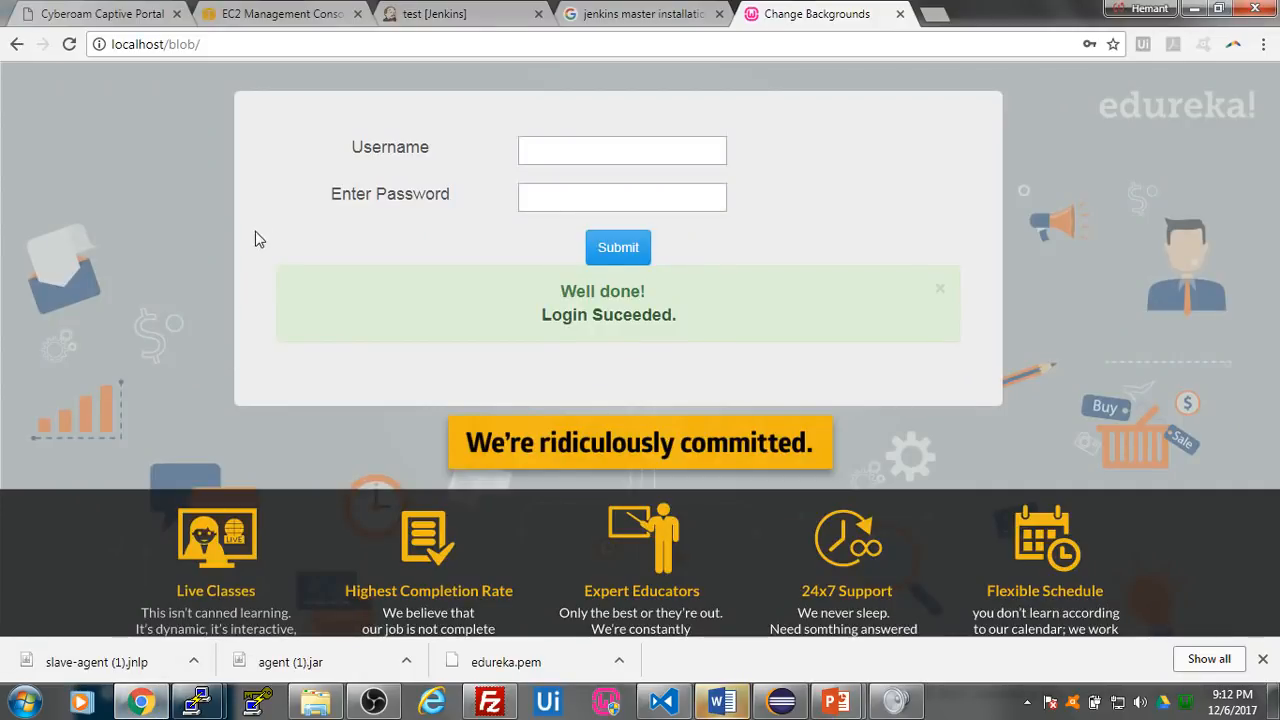
click(298, 8)
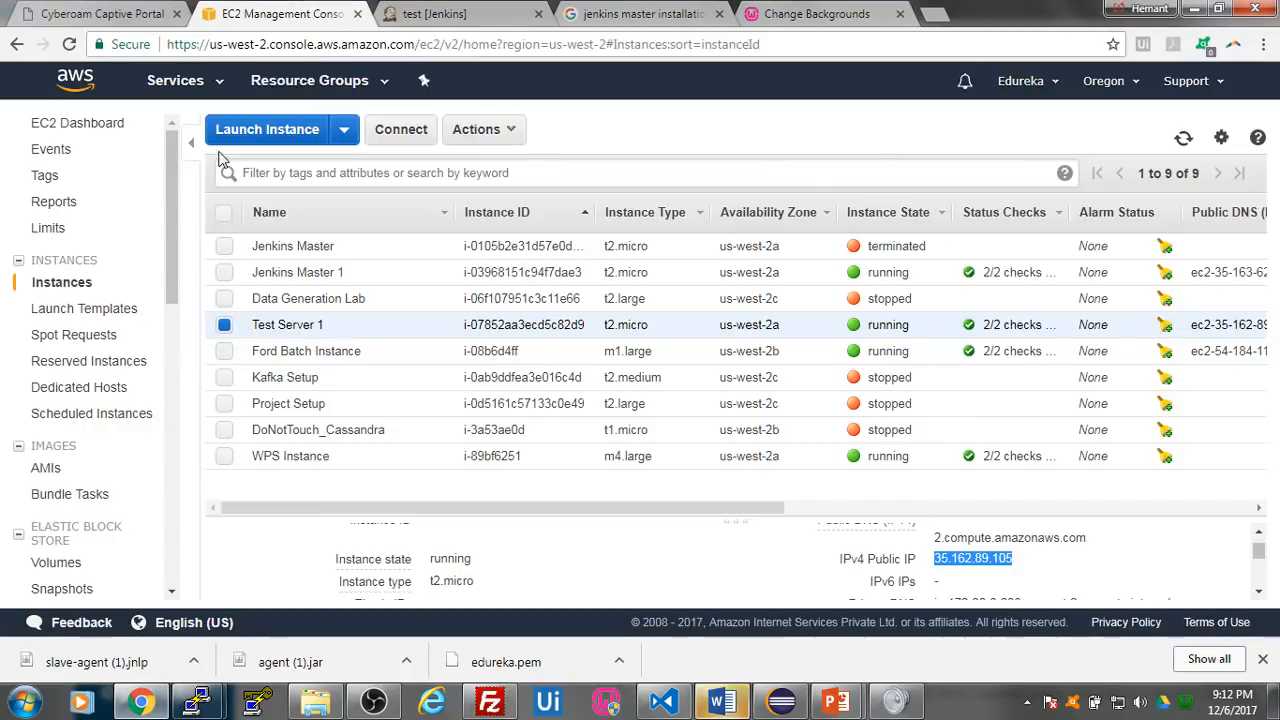
middle_click(80, 88)
click(460, 20)
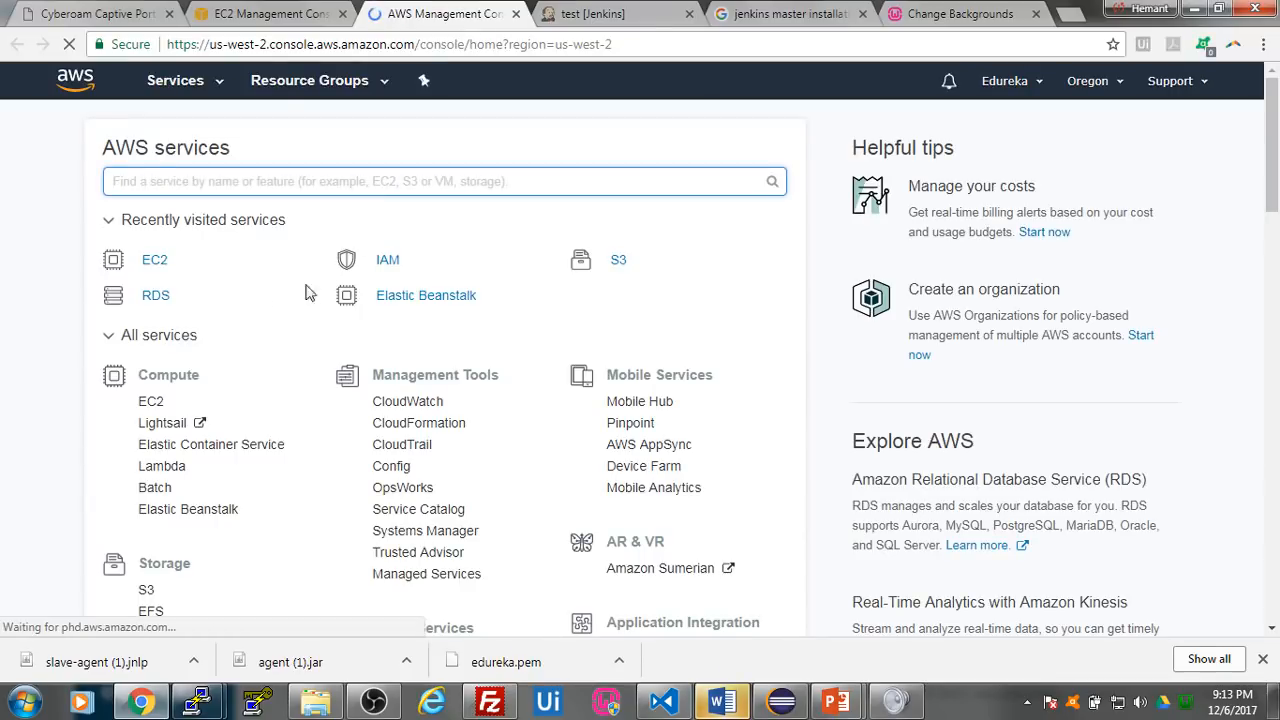
click(157, 298)
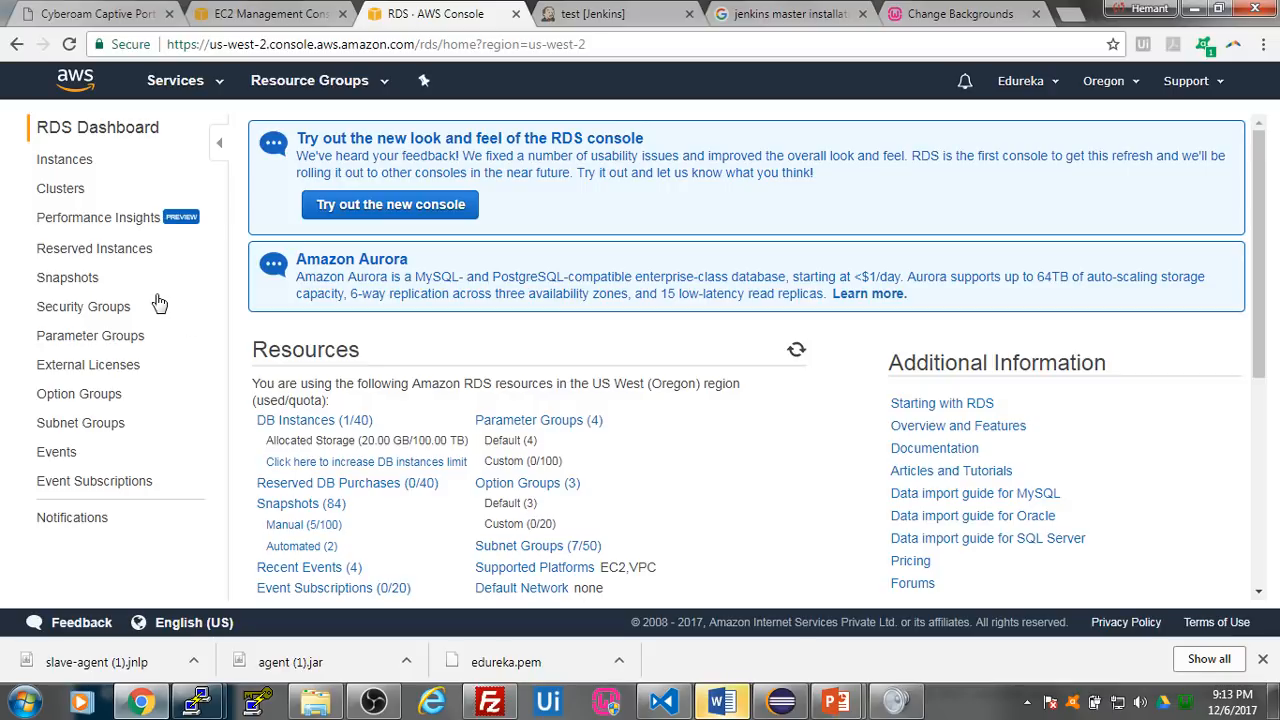
click(330, 424)
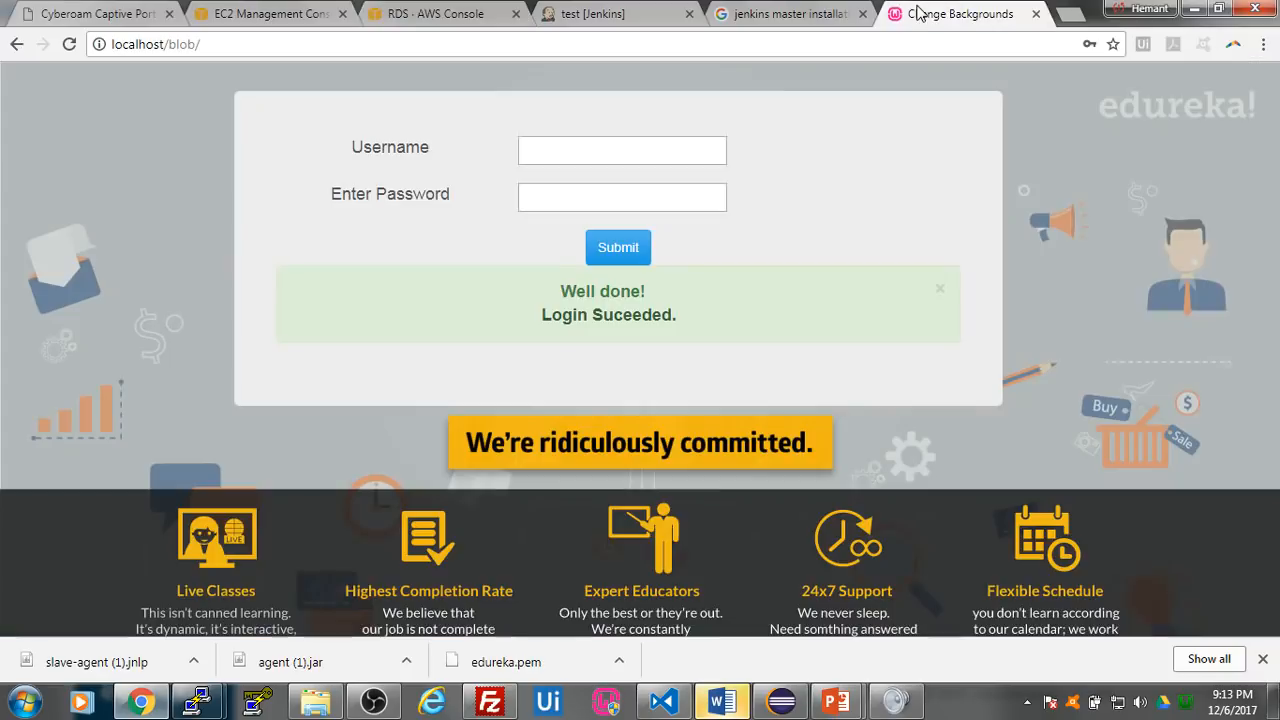
click(918, 17)
click(420, 17)
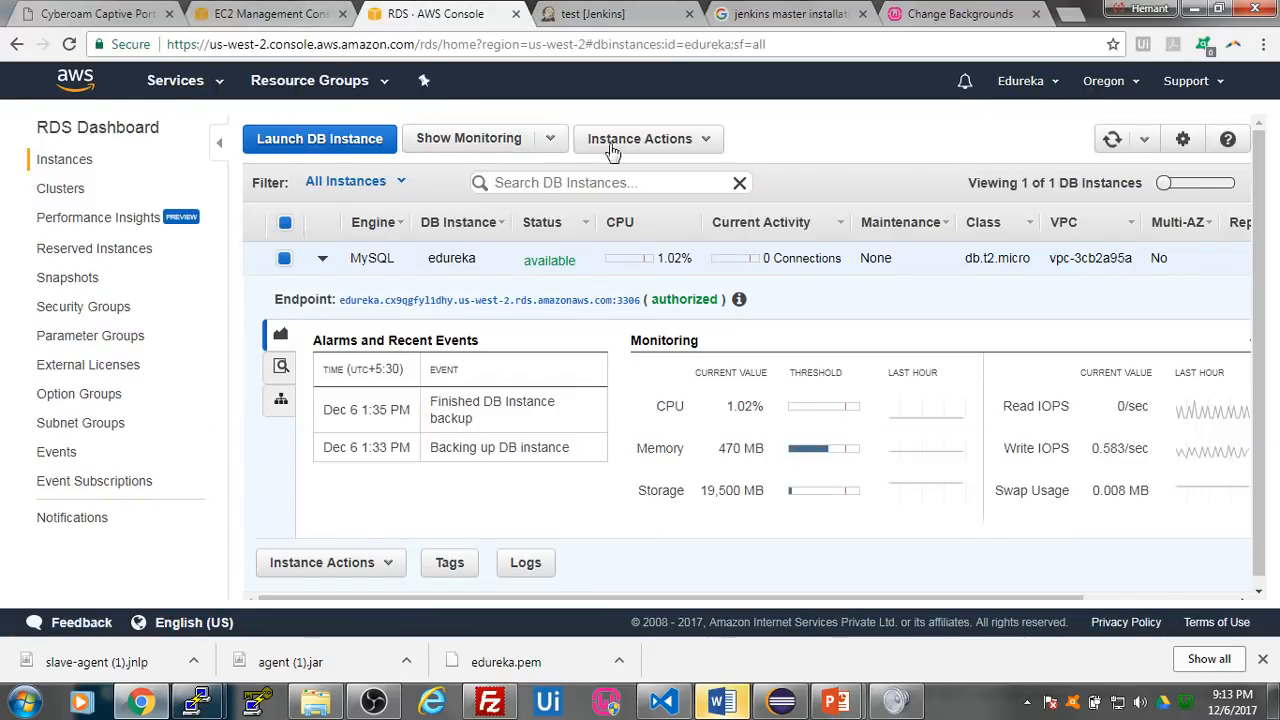
click(945, 20)
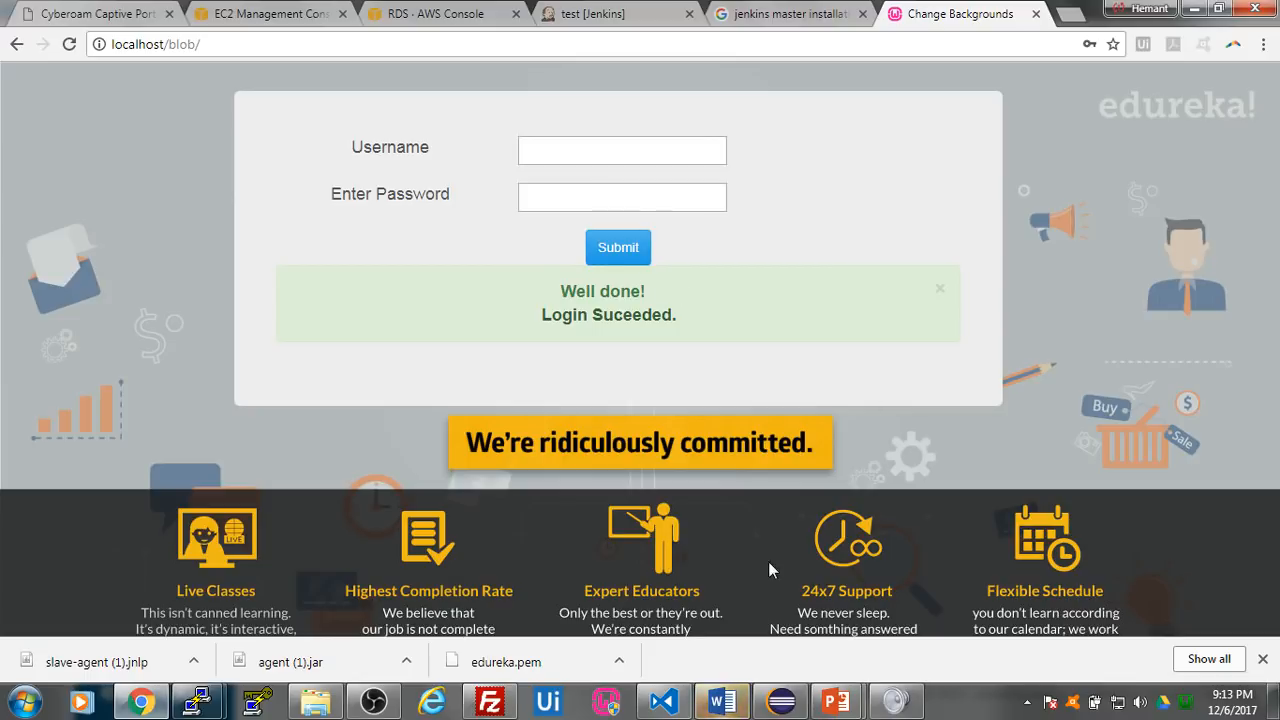
click(787, 702)
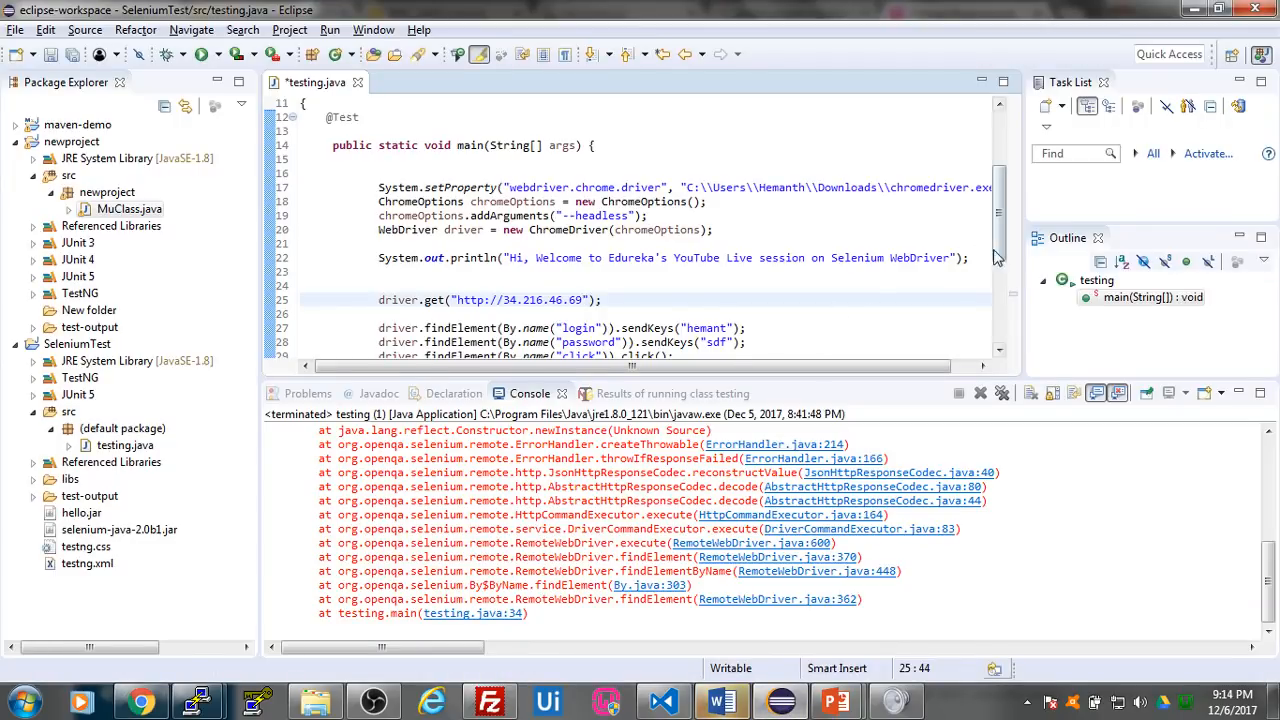
scroll(1004, 228, up, 2)
scroll(1004, 228, up, 2)
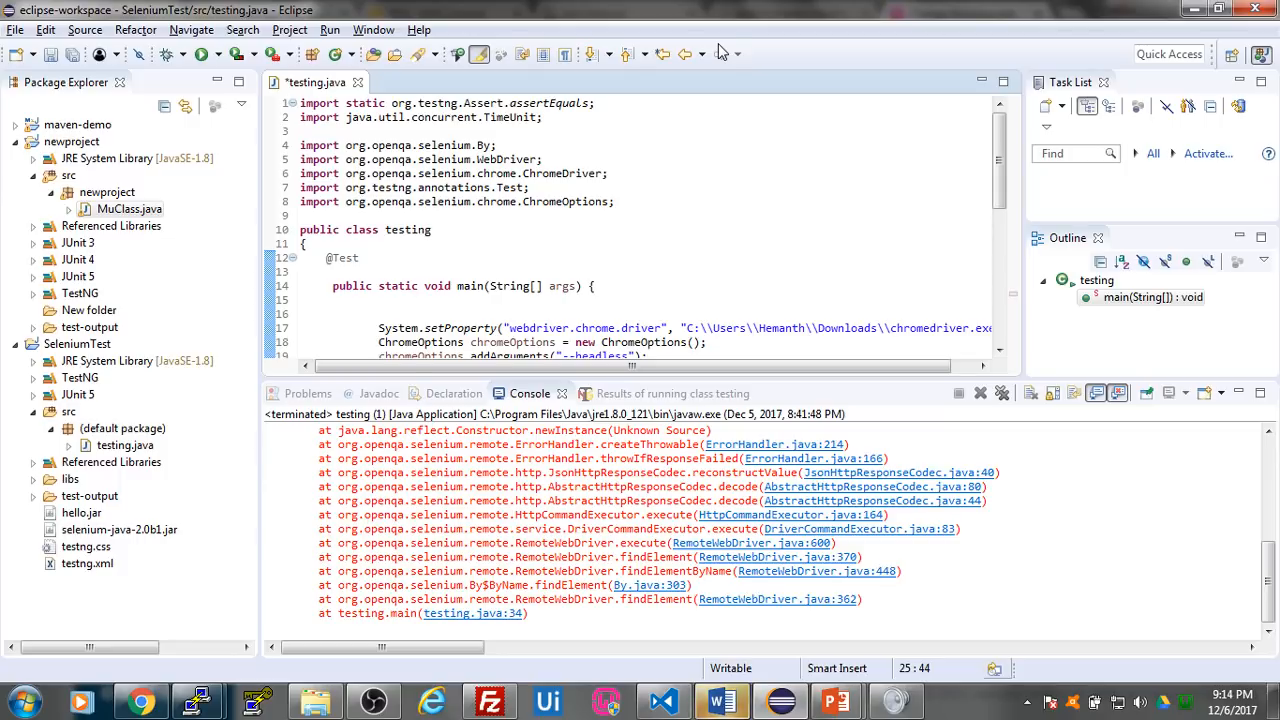
scroll(611, 228, down, 2)
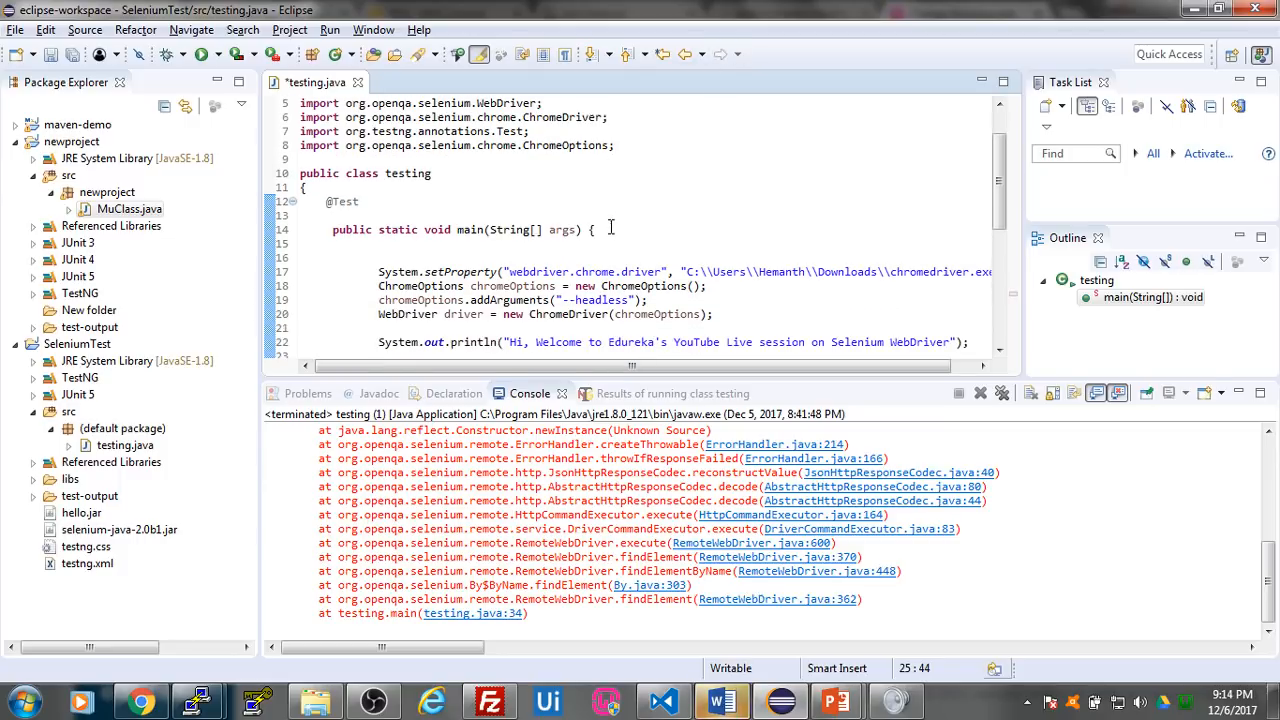
scroll(611, 228, down, 1)
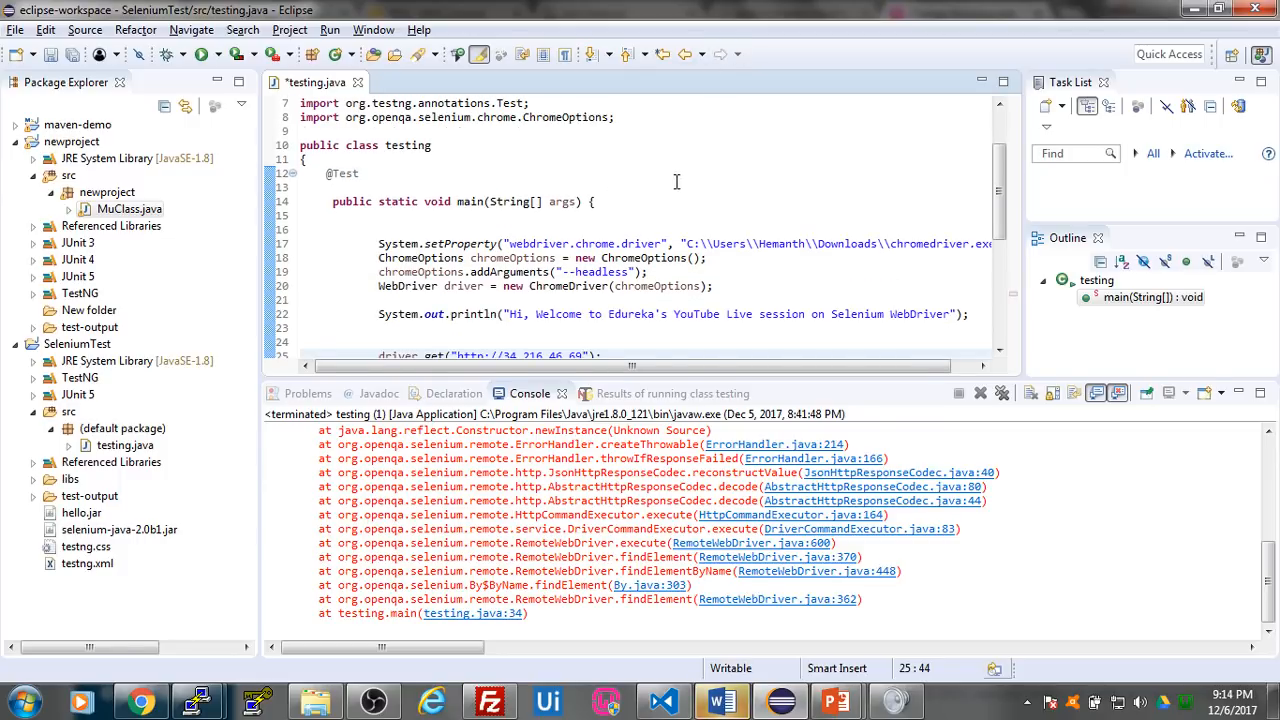
scroll(676, 181, down, 3)
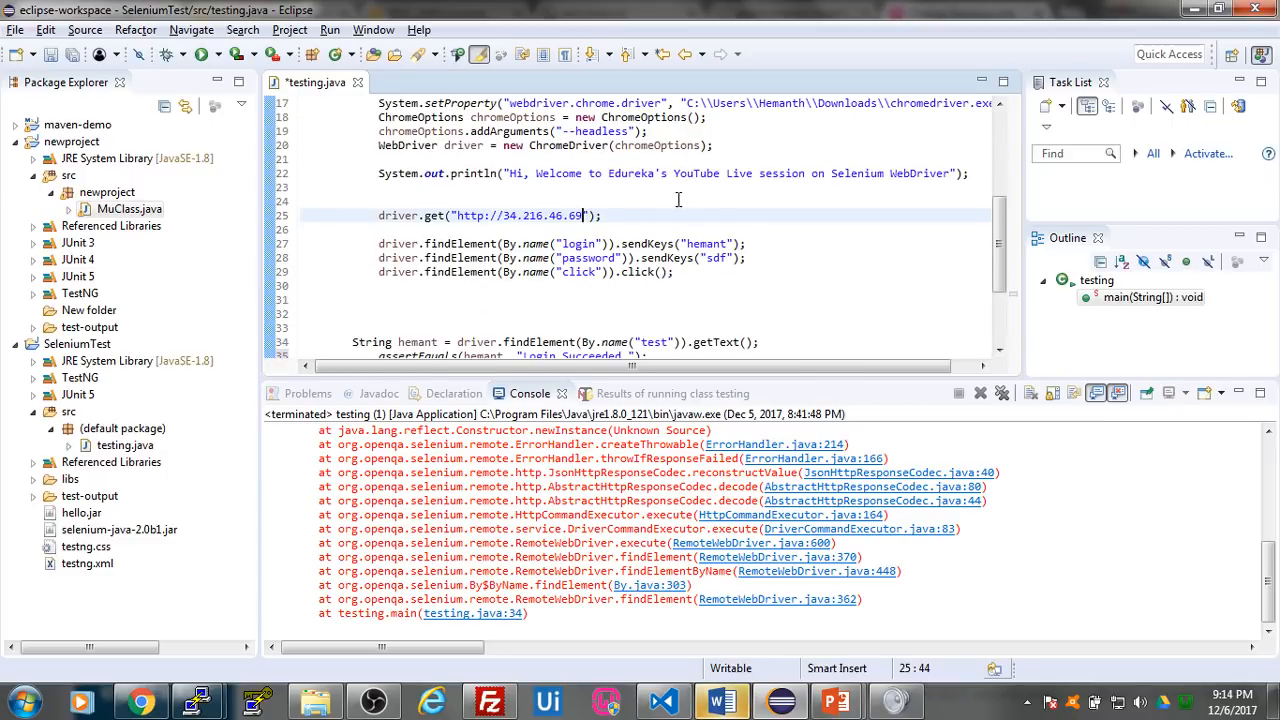
drag(584, 215, 503, 216)
text(localhost)
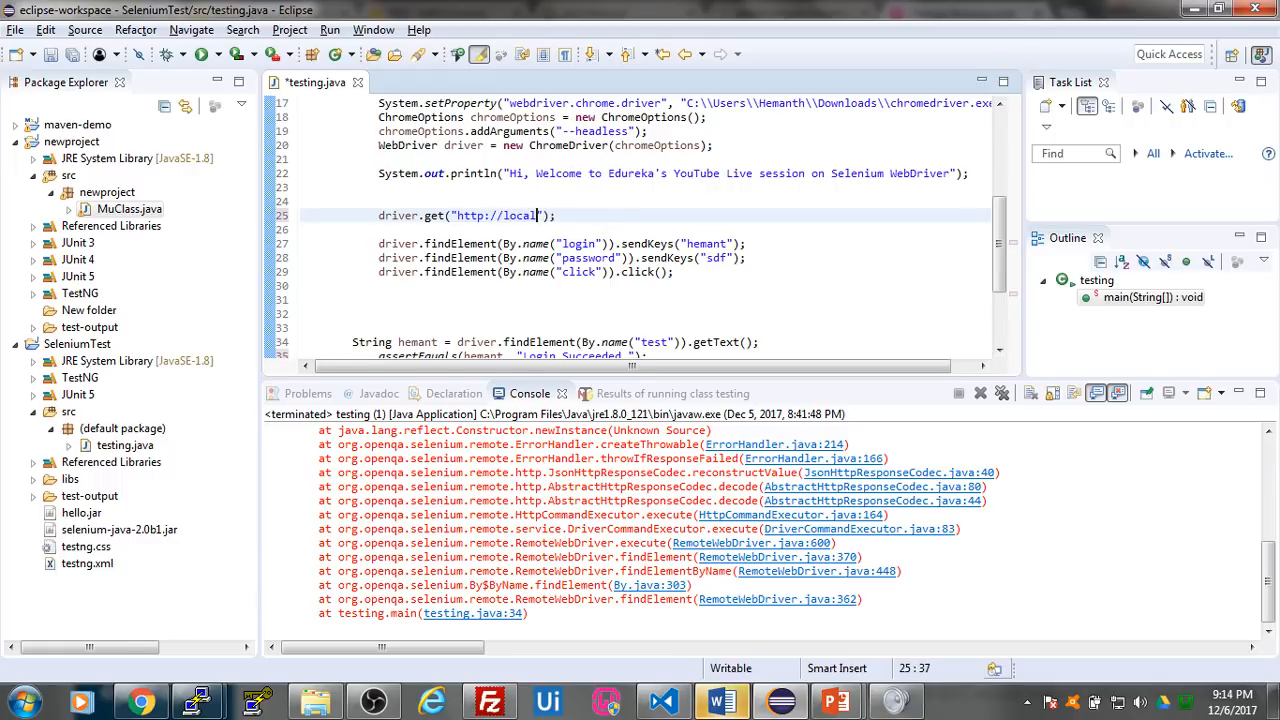
click(806, 245)
click(566, 216)
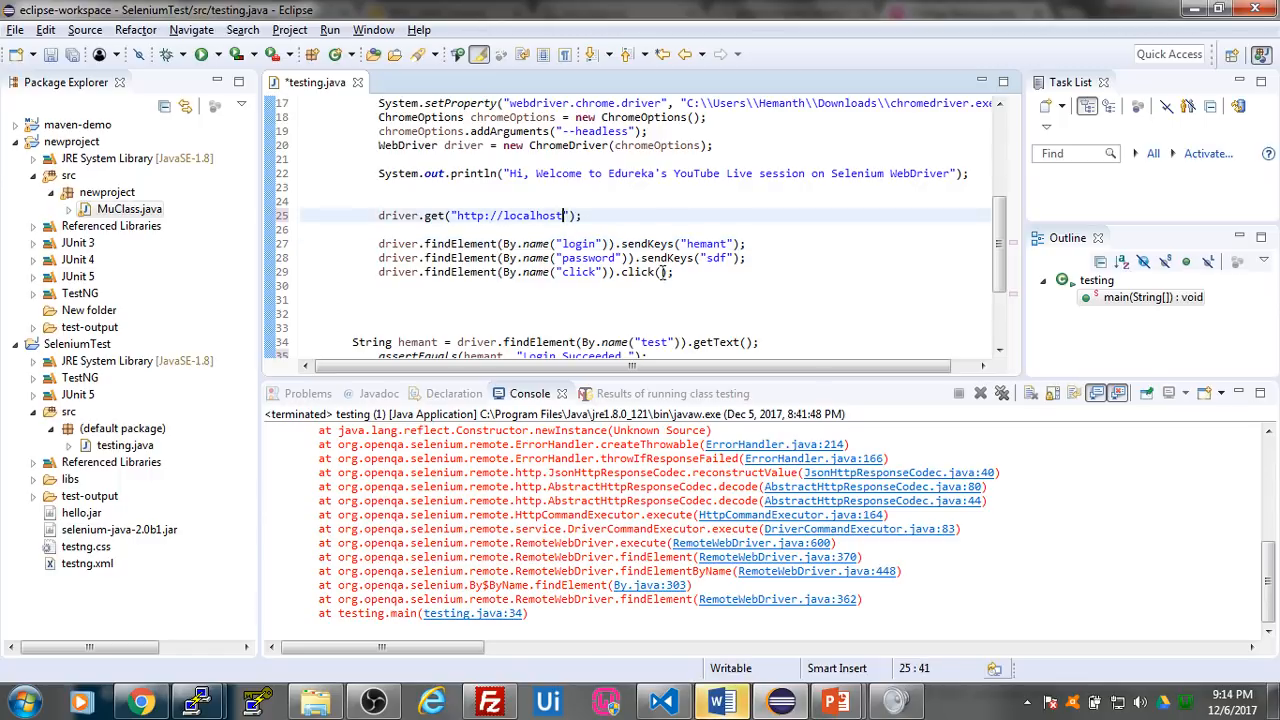
text(/blob)
- Check the full chromedriver.exe path in the System.setProperty line of testing.java
scroll(746, 222, up, 3)
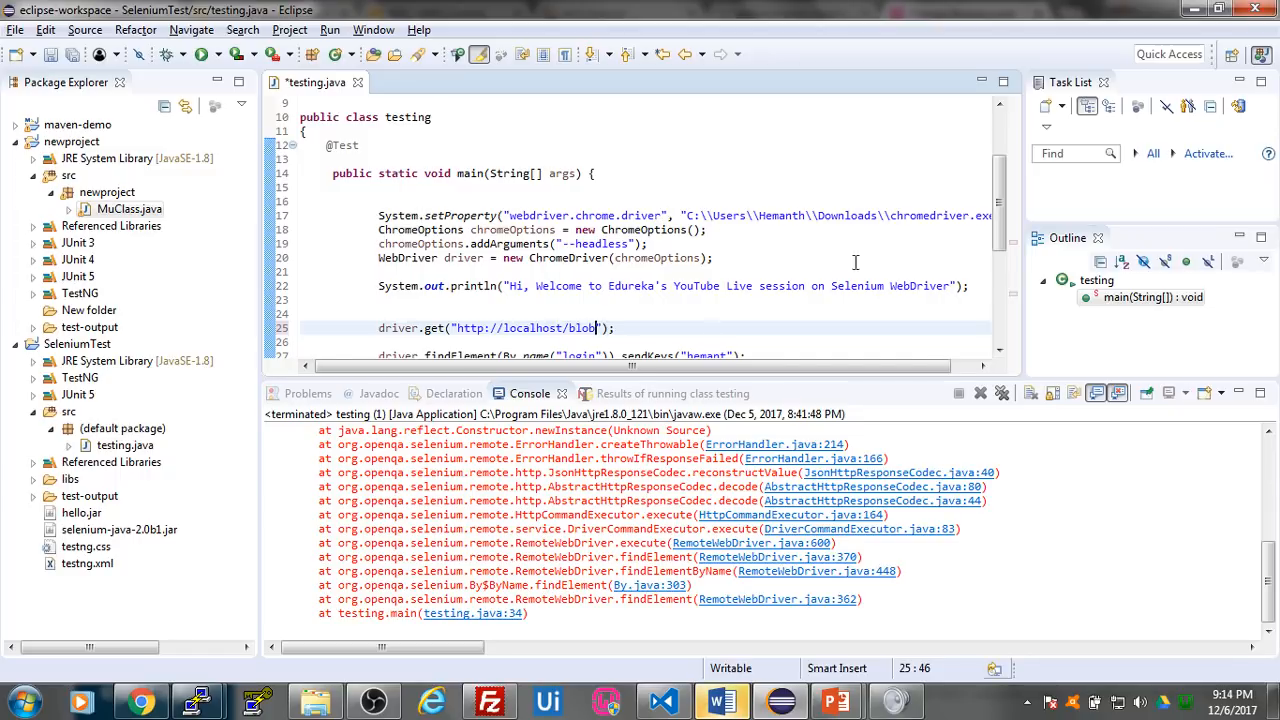
drag(720, 368, 745, 368)
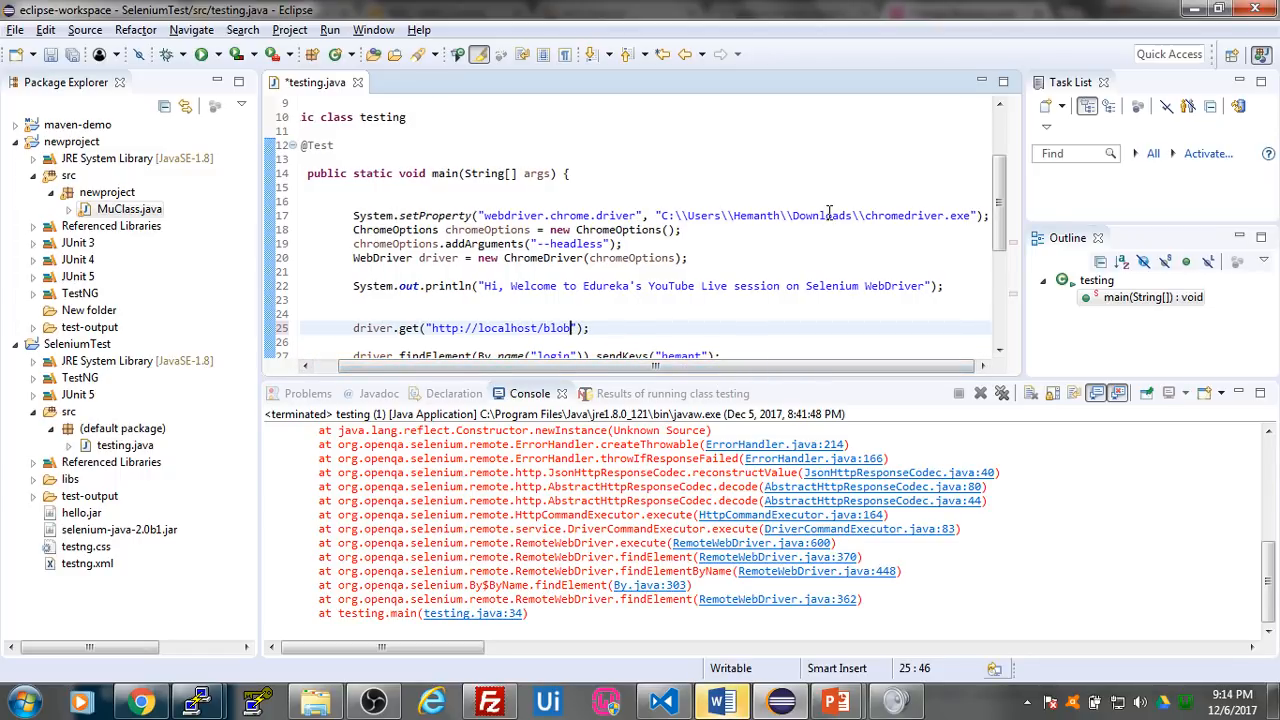
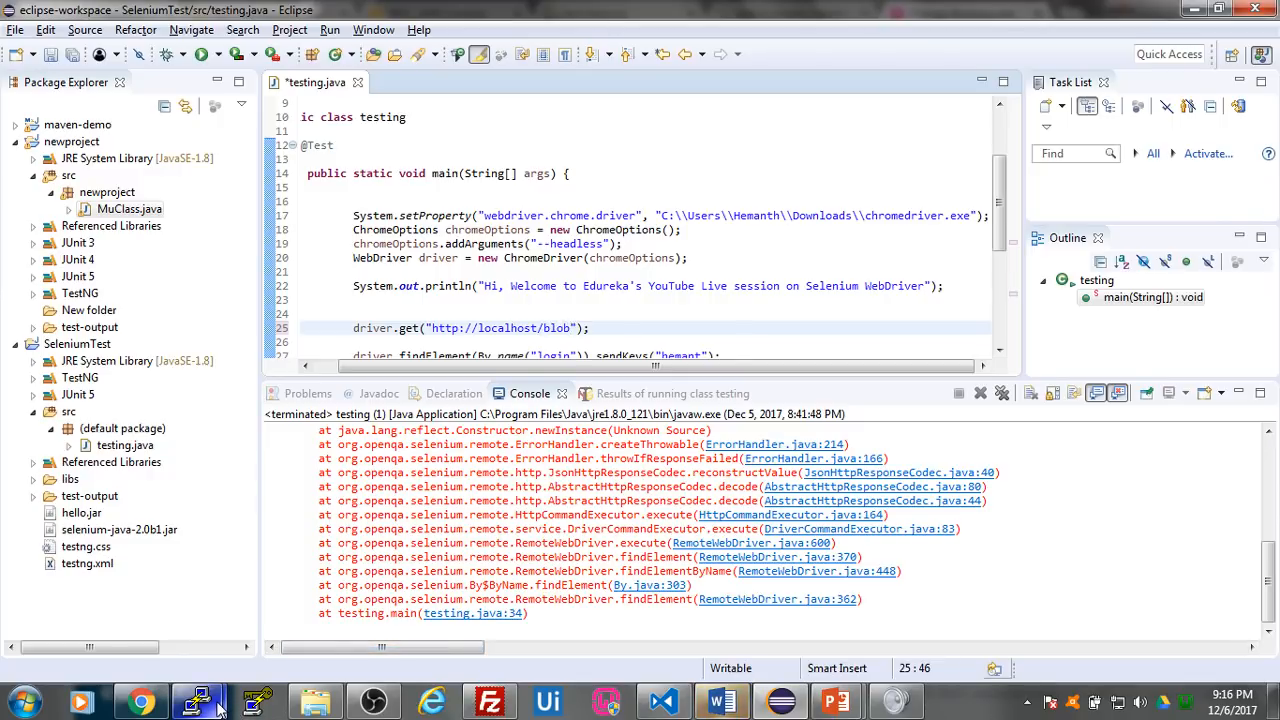
- Compare the driver.get address and element lookups in testing.java with the username and password fields on the localhost/blob login page
mouse_move(219, 706)
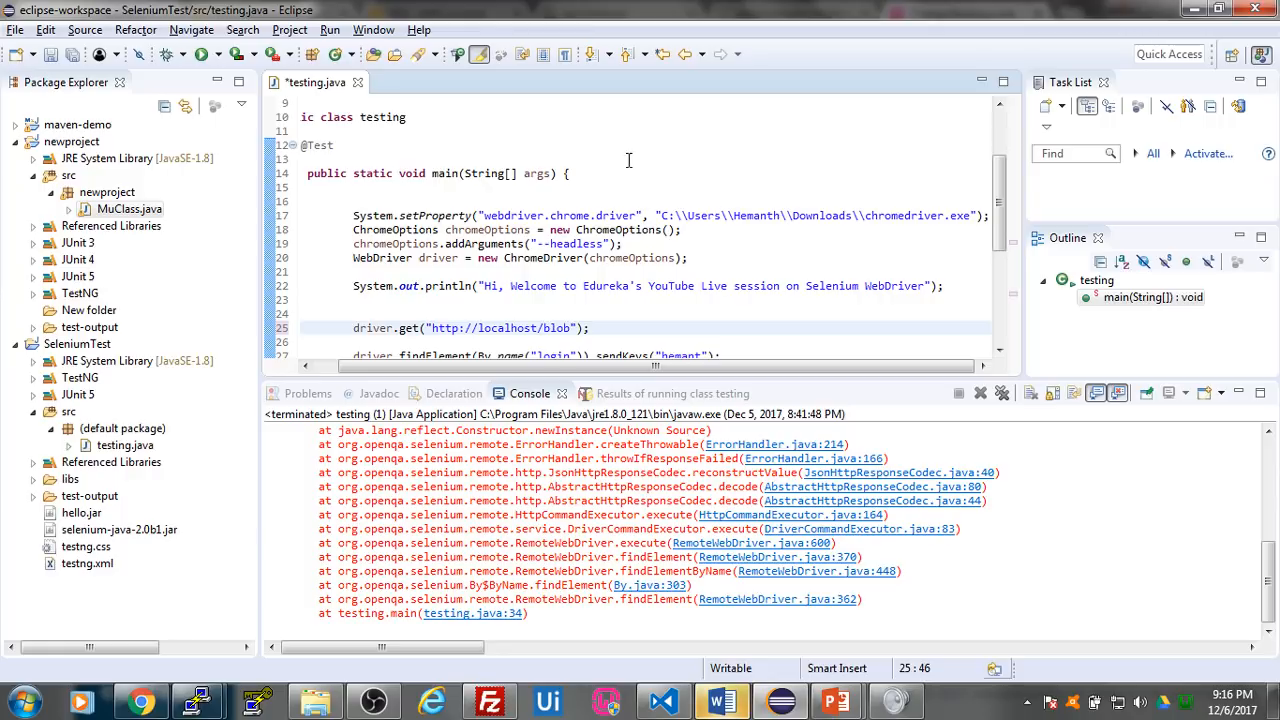
scroll(510, 256, down, 1)
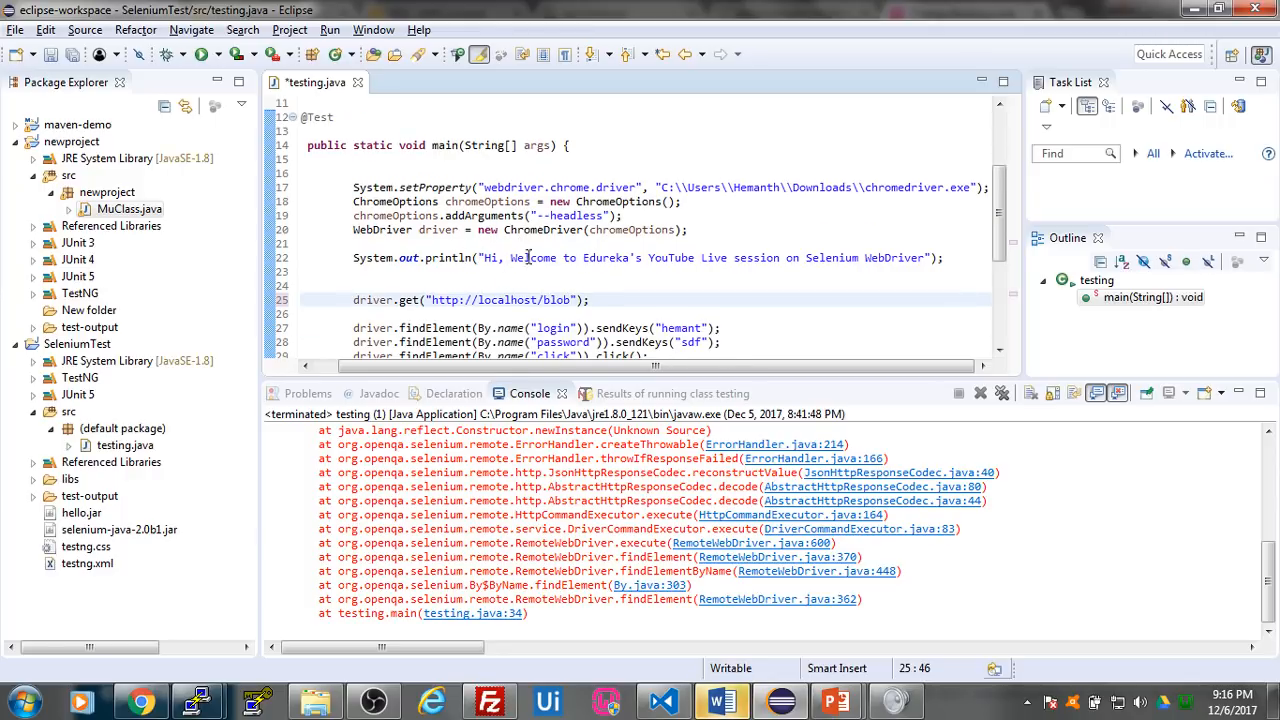
scroll(682, 270, down, 1)
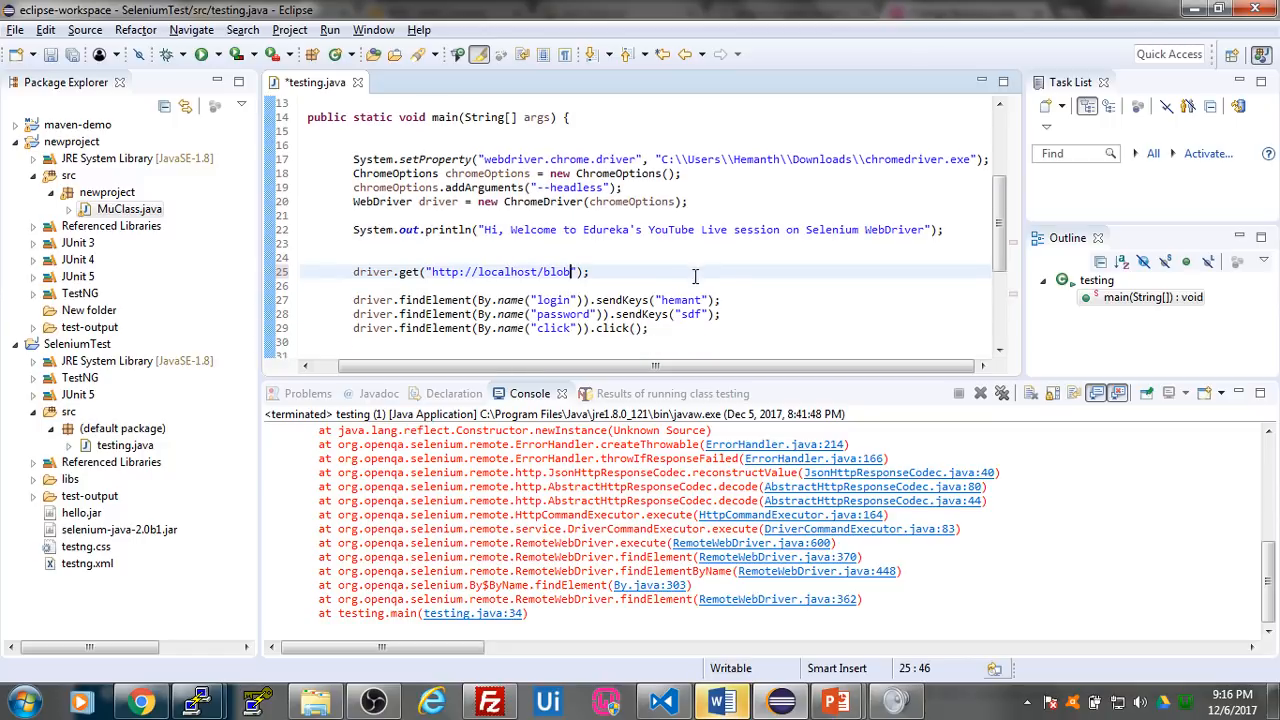
drag(352, 272, 590, 275)
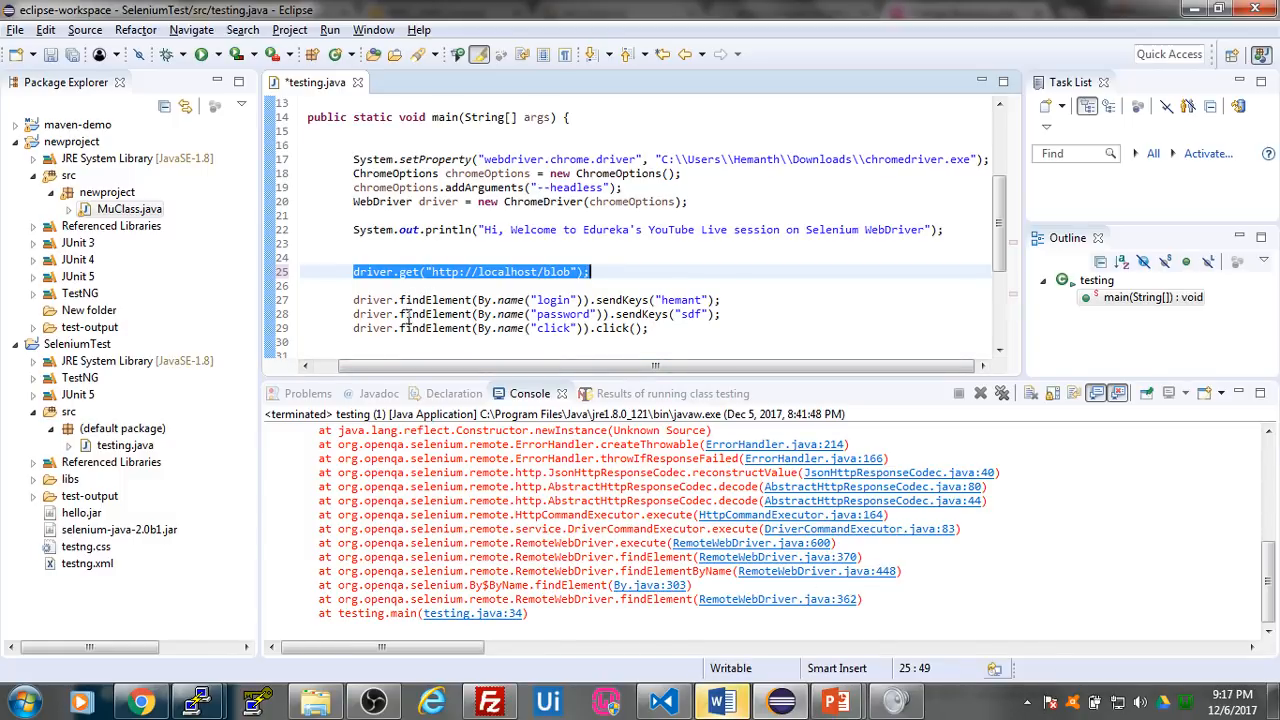
drag(537, 300, 571, 300)
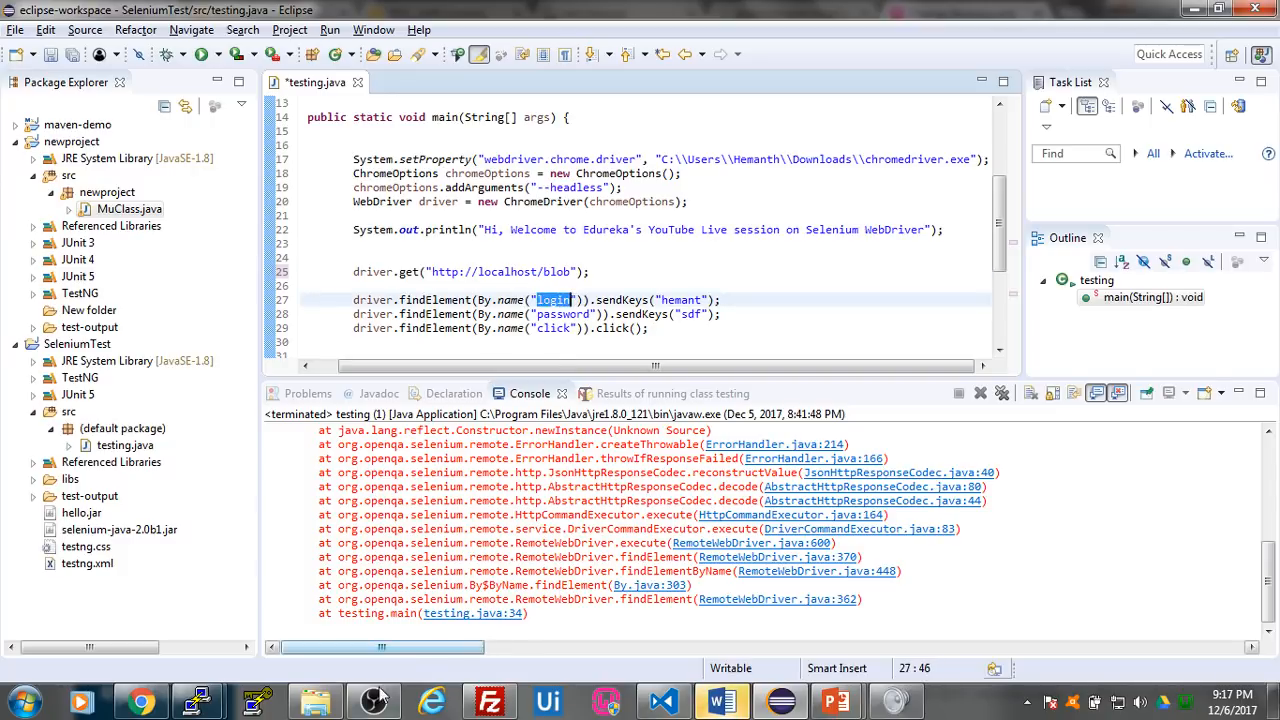
click(155, 705)
click(530, 149)
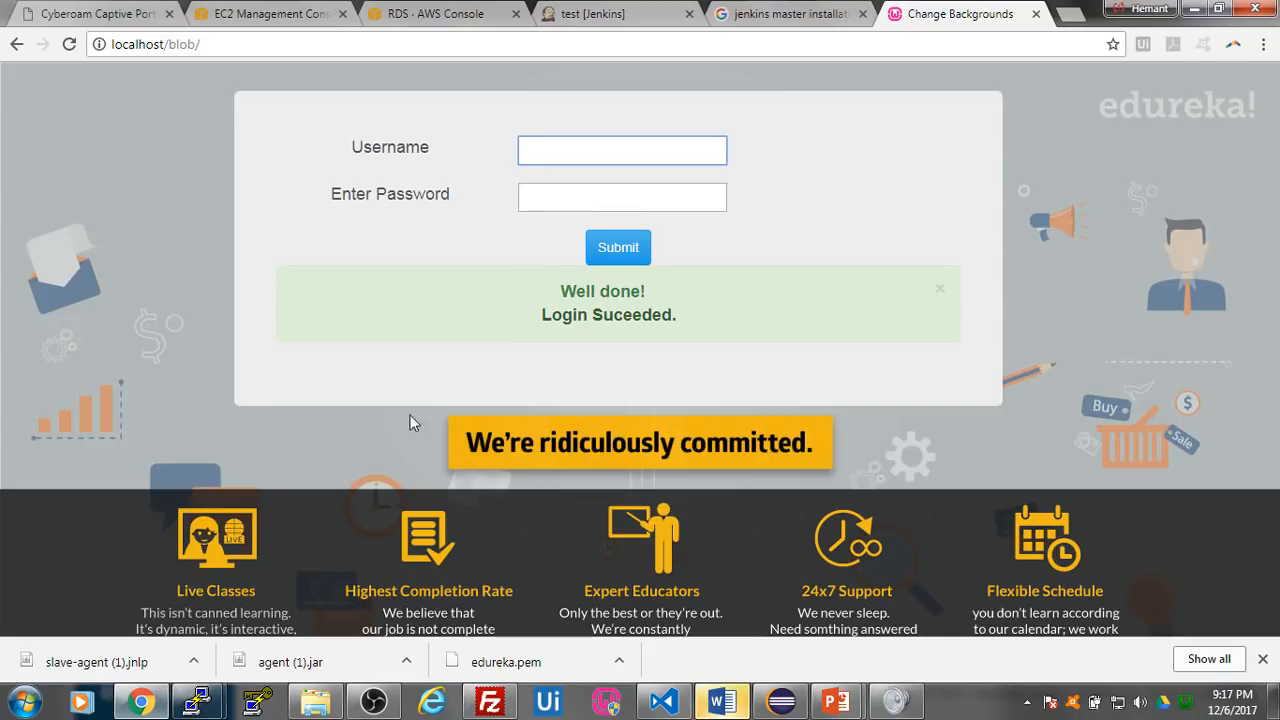
click(553, 199)
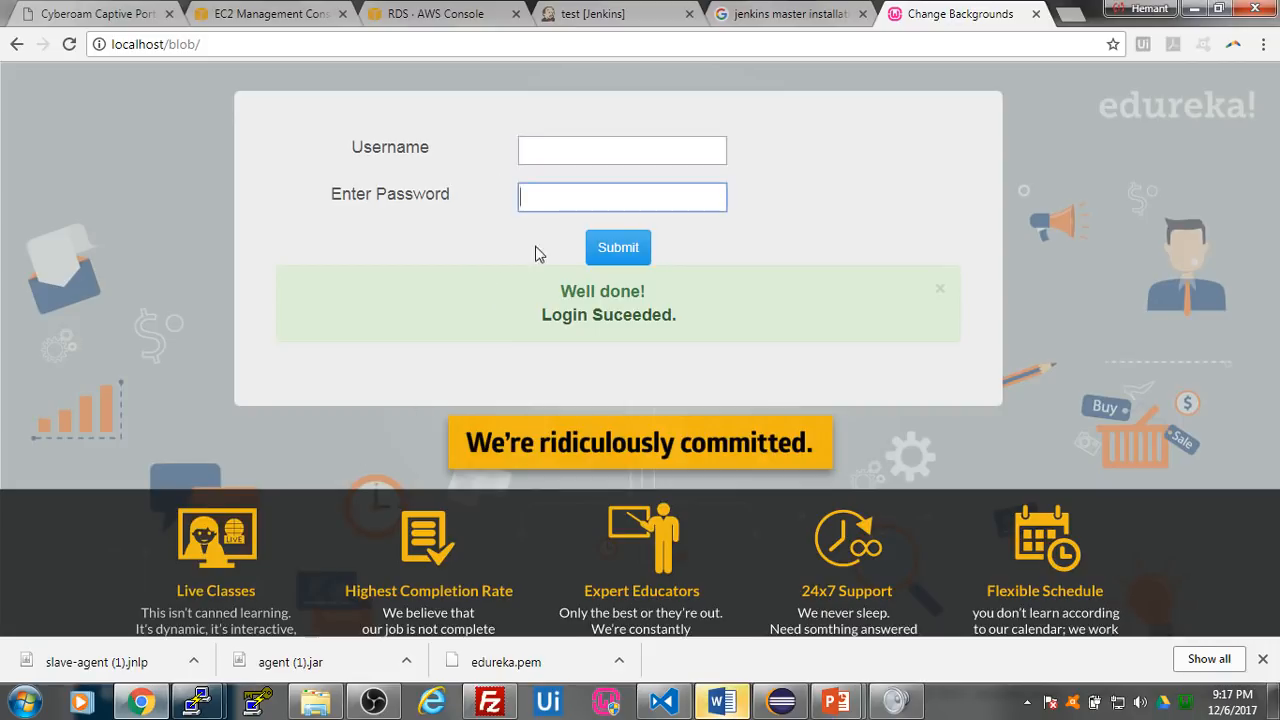
click(781, 702)
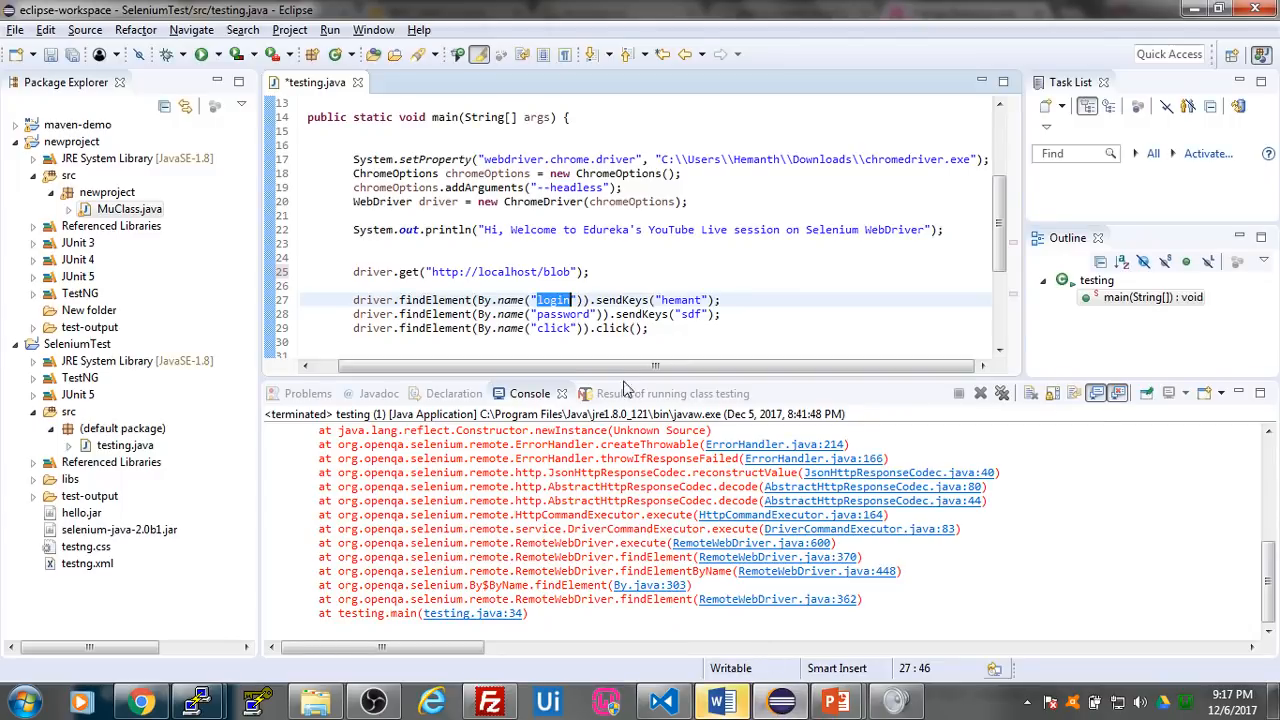
- Review the sendKeys values and the assertEquals text in testing.java, and compare the expected text with the login page's result message
click(577, 300)
drag(660, 300, 705, 315)
click(574, 314)
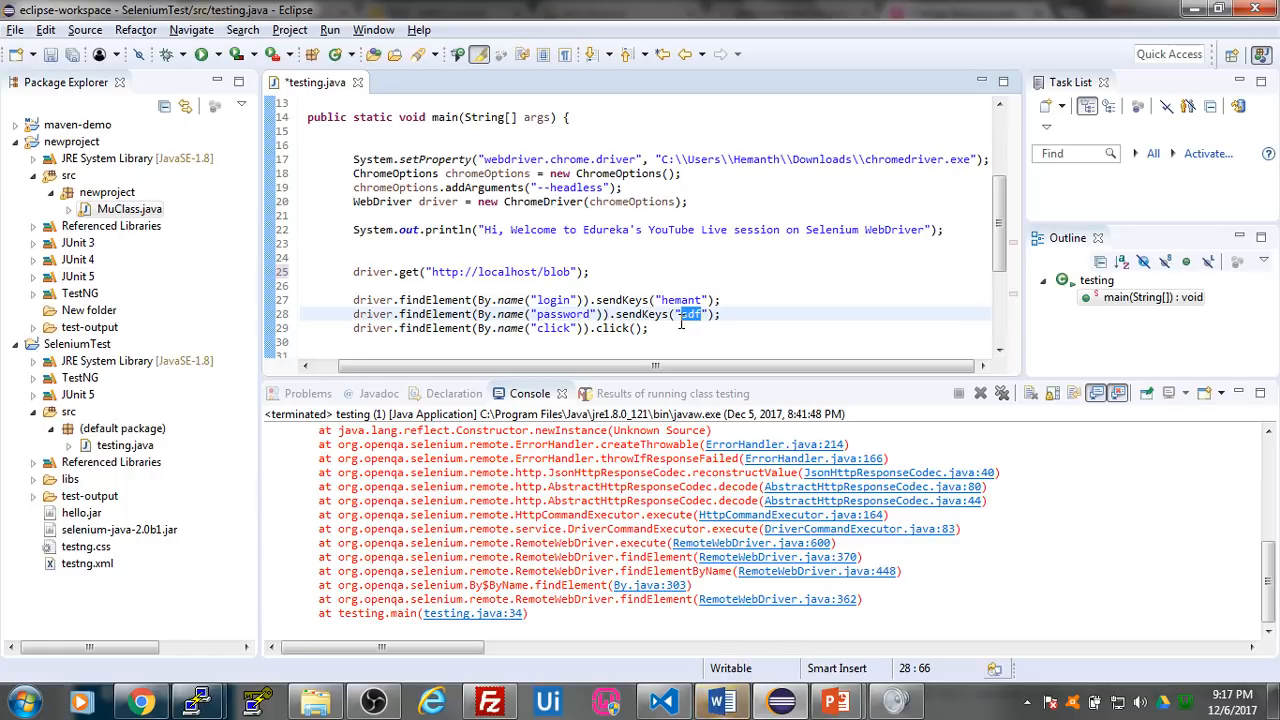
drag(998, 230, 1015, 305)
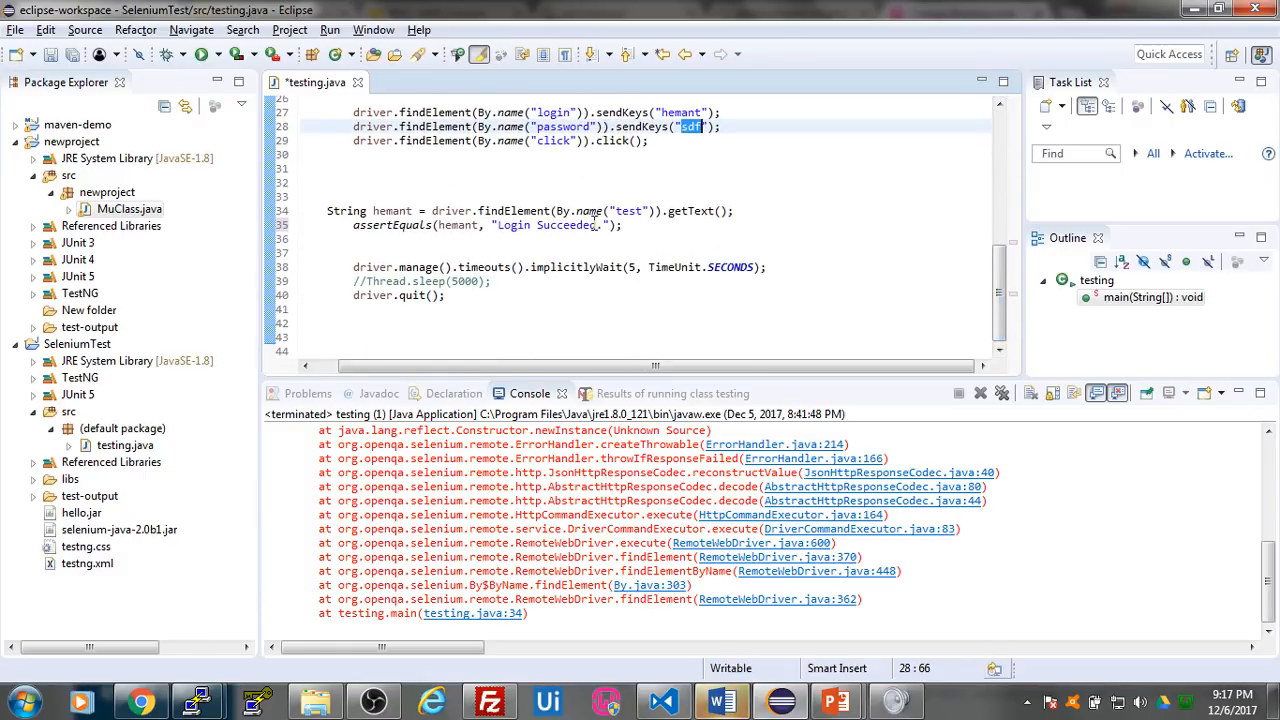
click(140, 702)
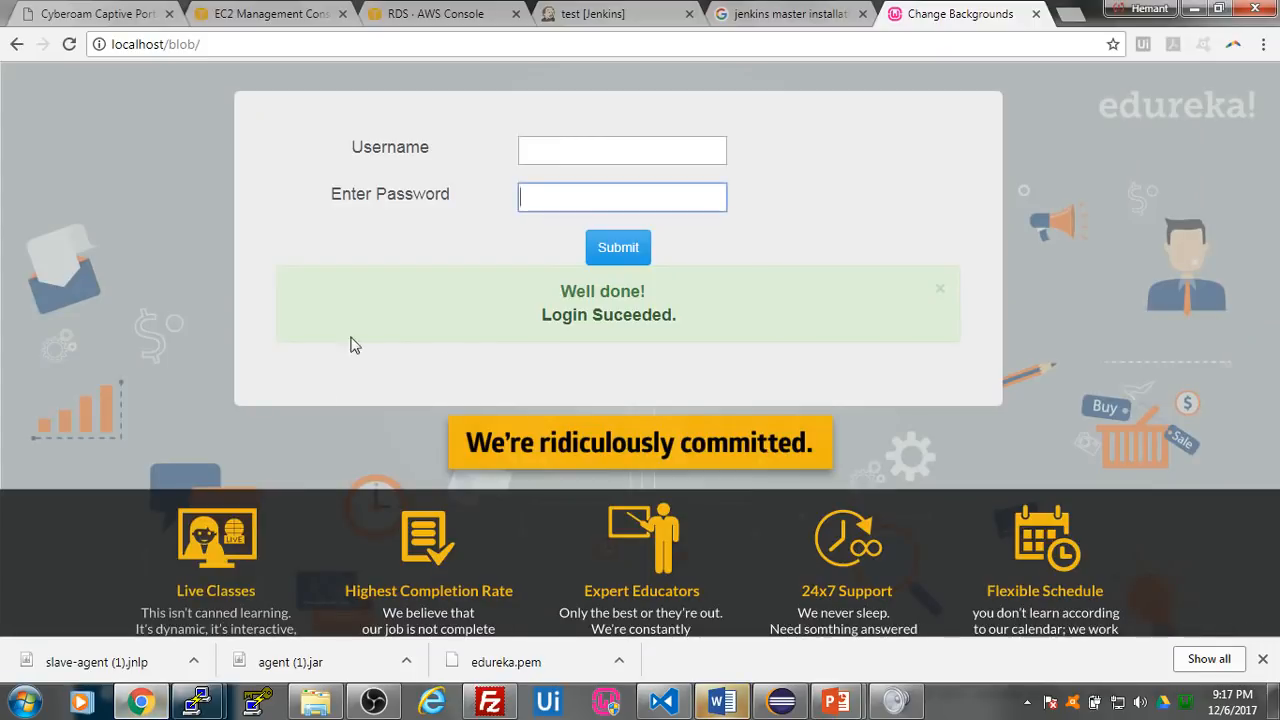
click(195, 704)
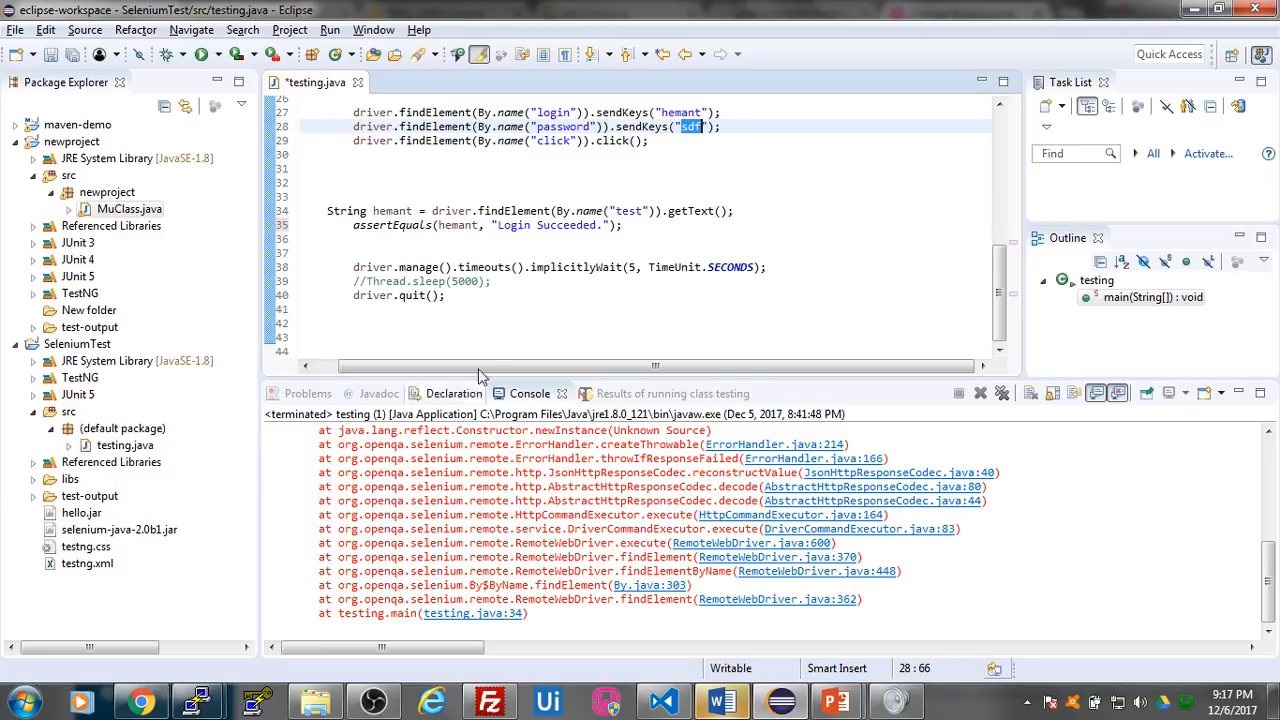
mouse_move(200, 704)
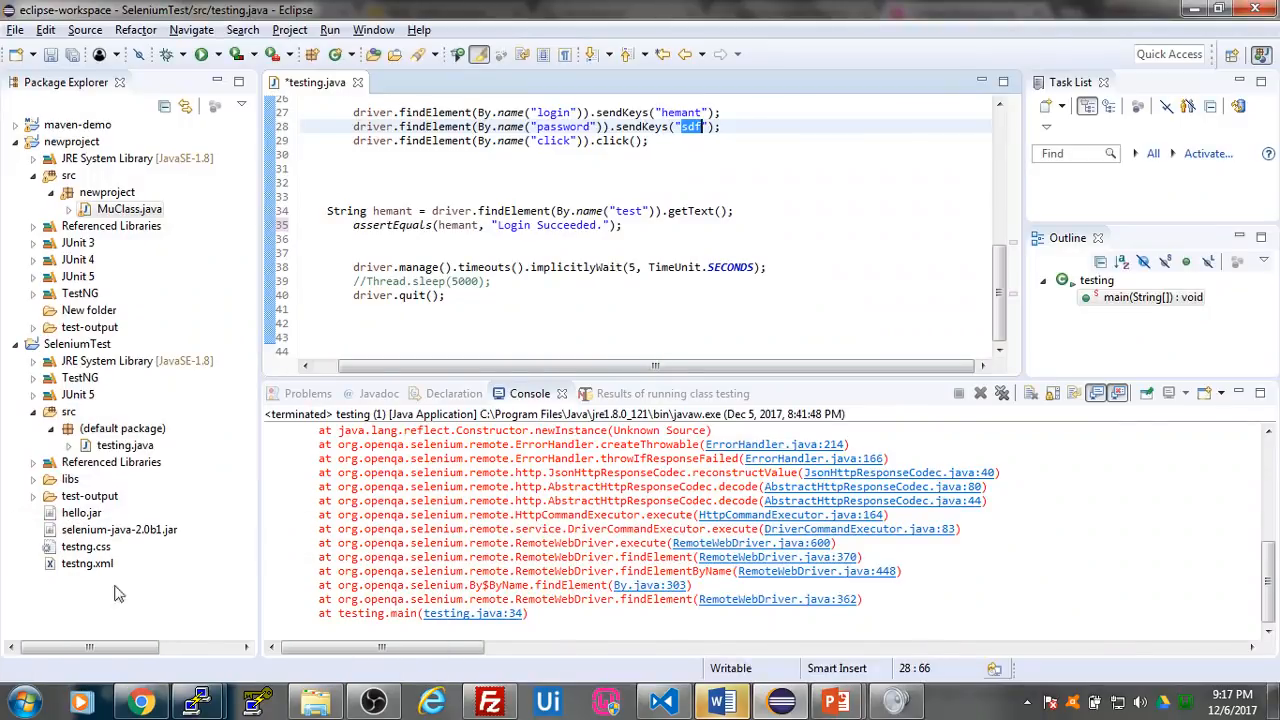
- Browse to C:\wamp64\www\Blob and open index.php for editing in Notepad++
click(22, 703)
click(275, 244)
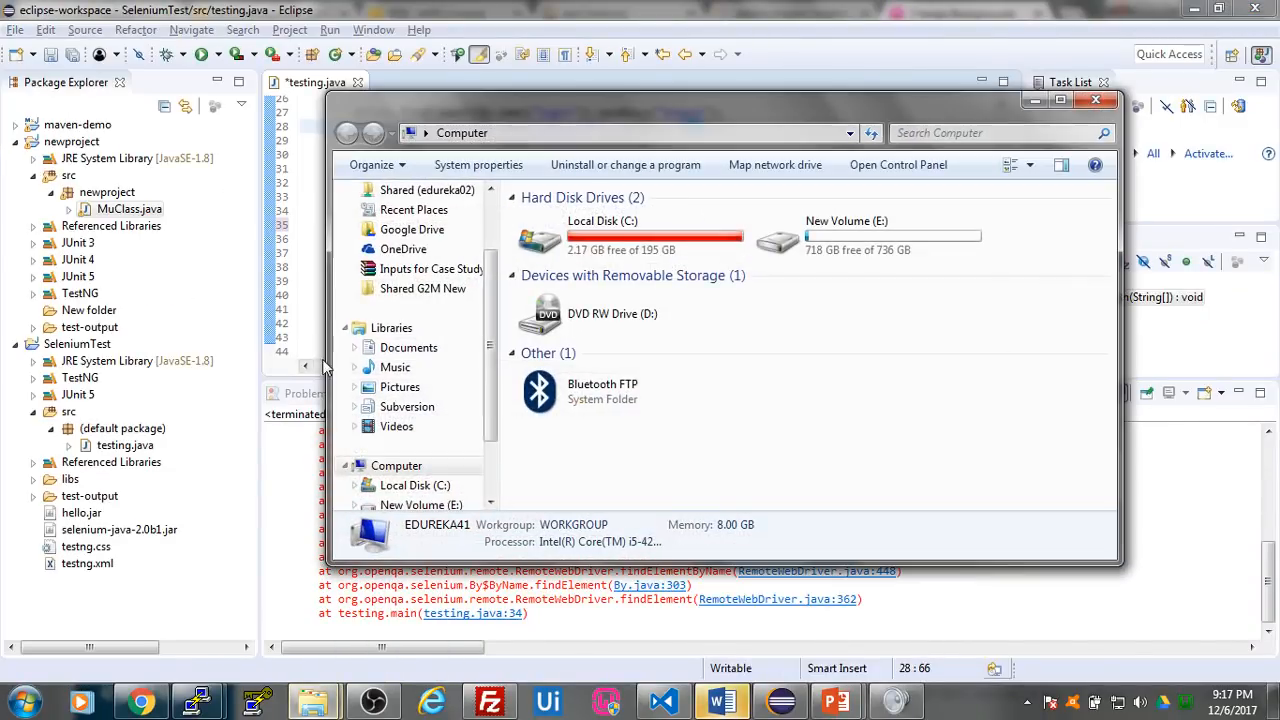
double_click(603, 235)
scroll(630, 440, down, 3)
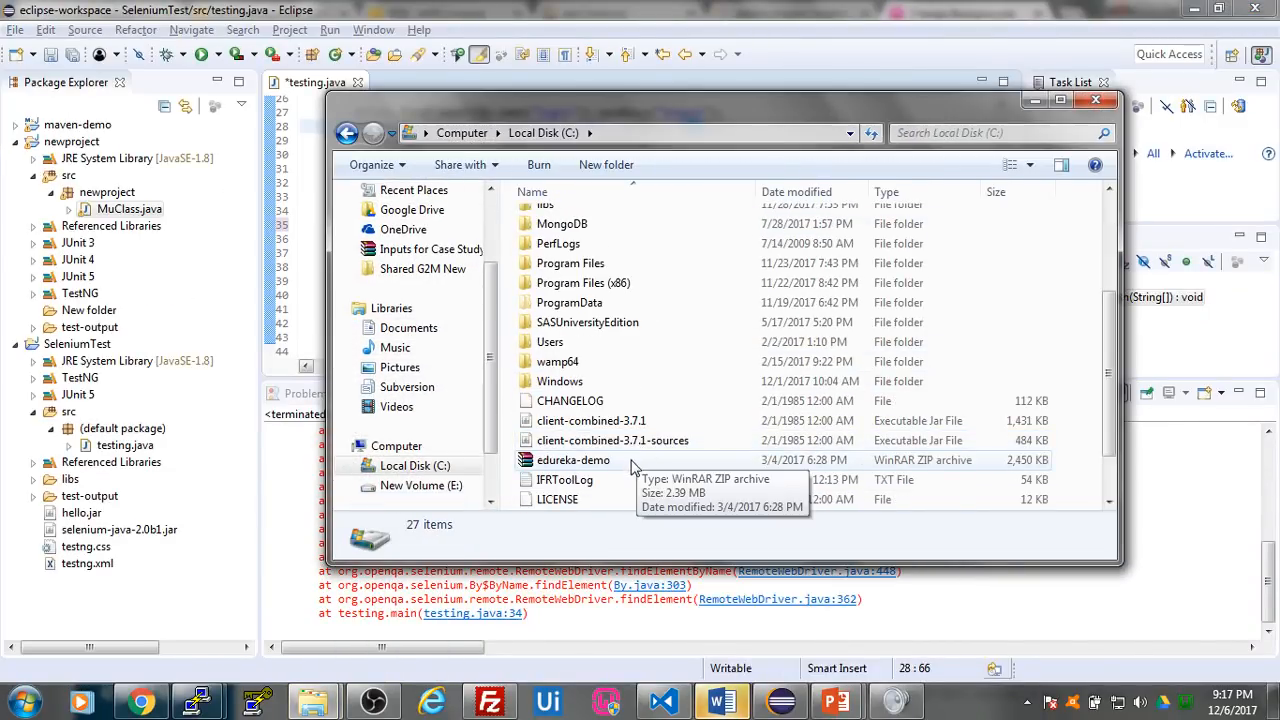
double_click(565, 381)
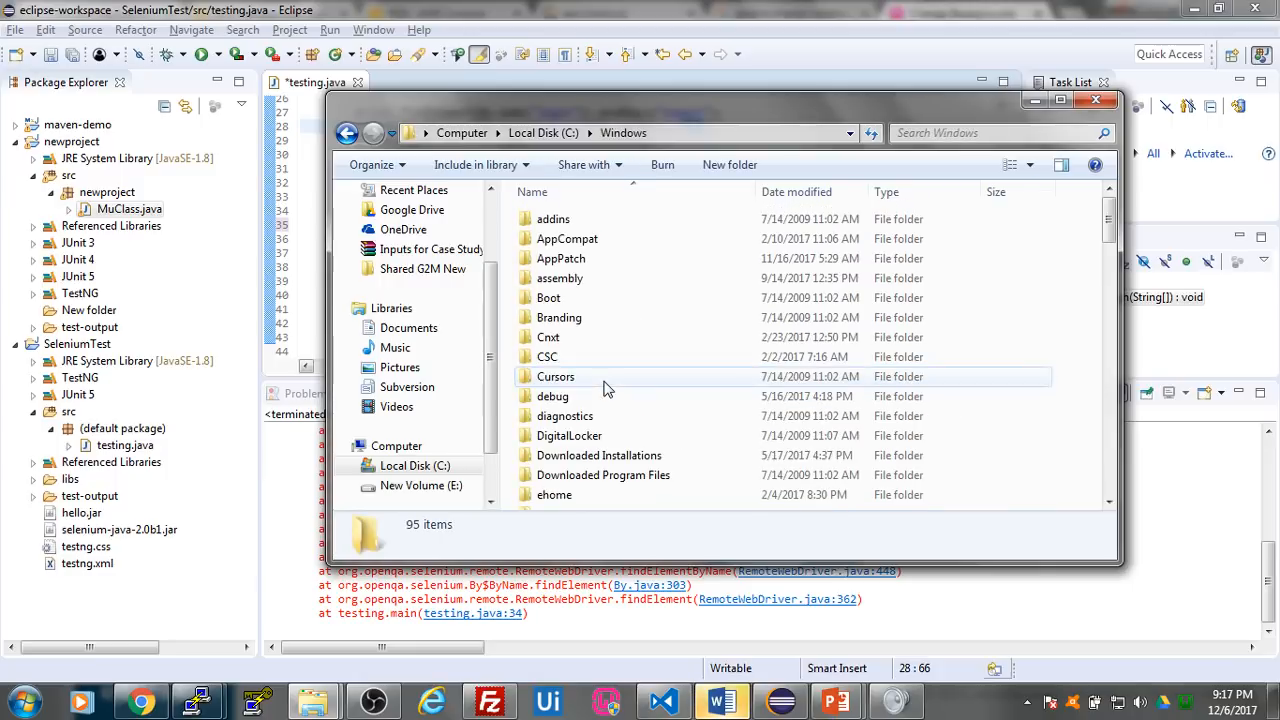
click(358, 138)
double_click(600, 478)
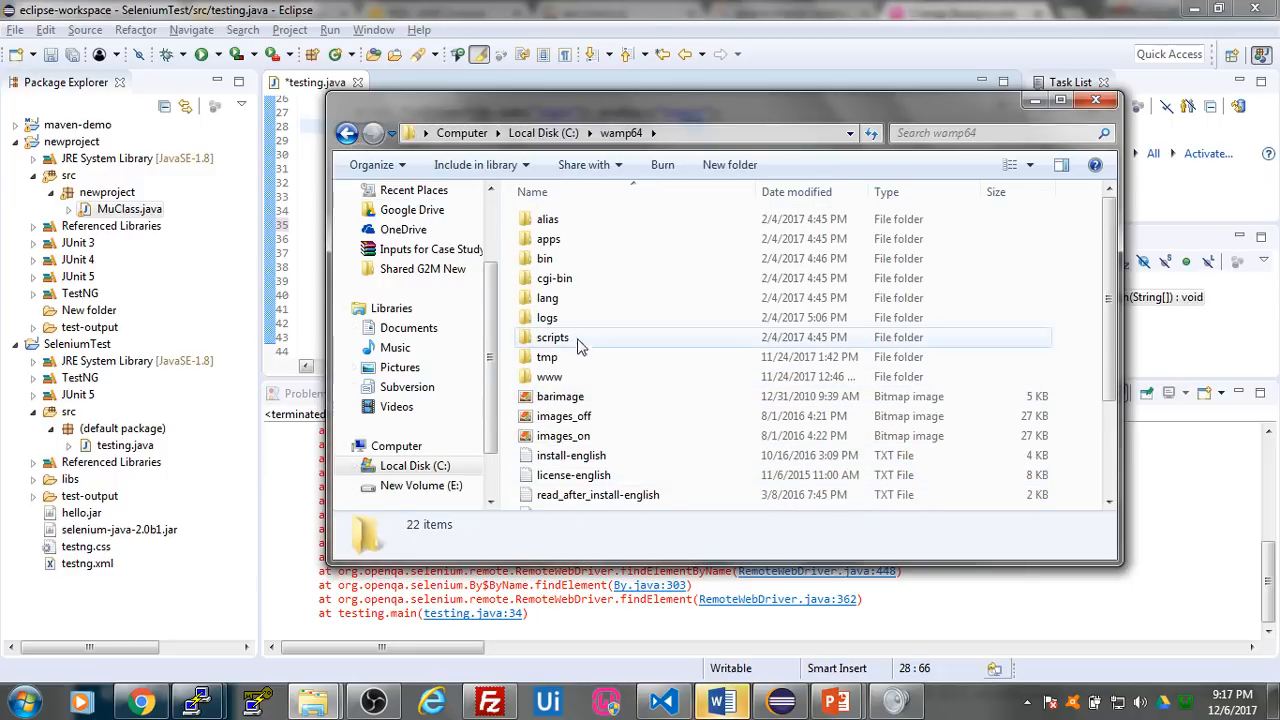
double_click(583, 377)
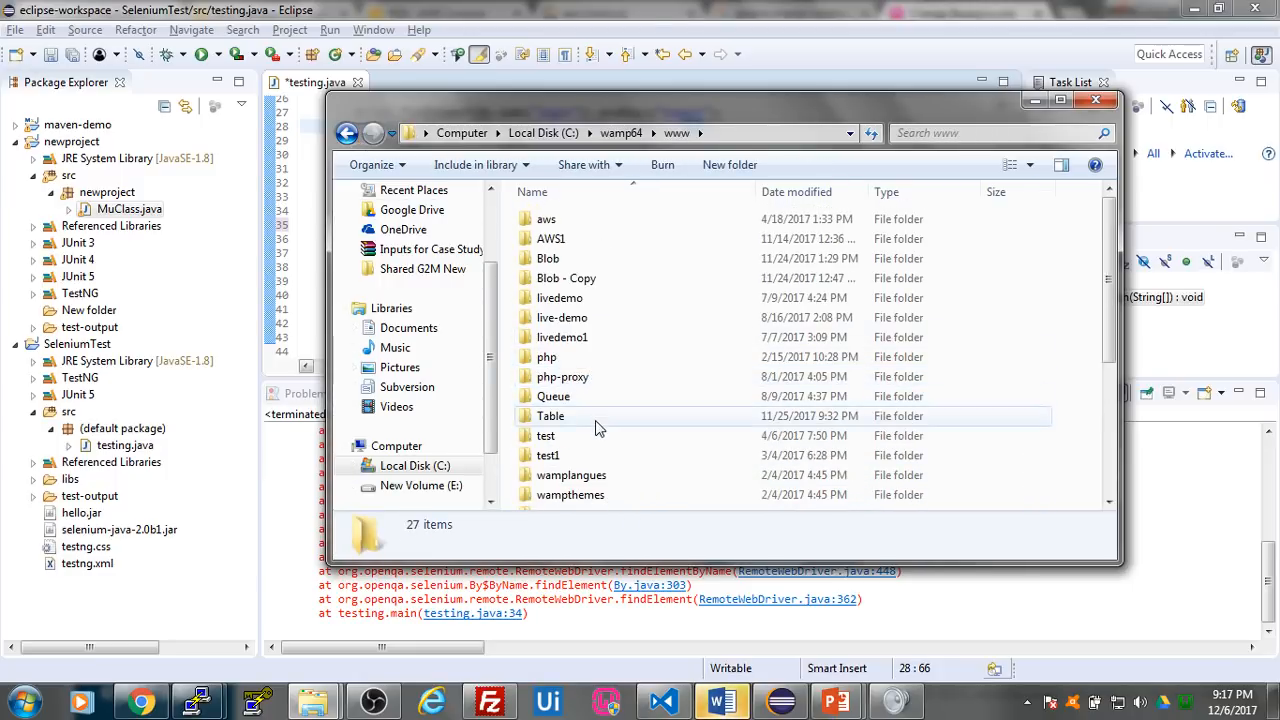
double_click(581, 259)
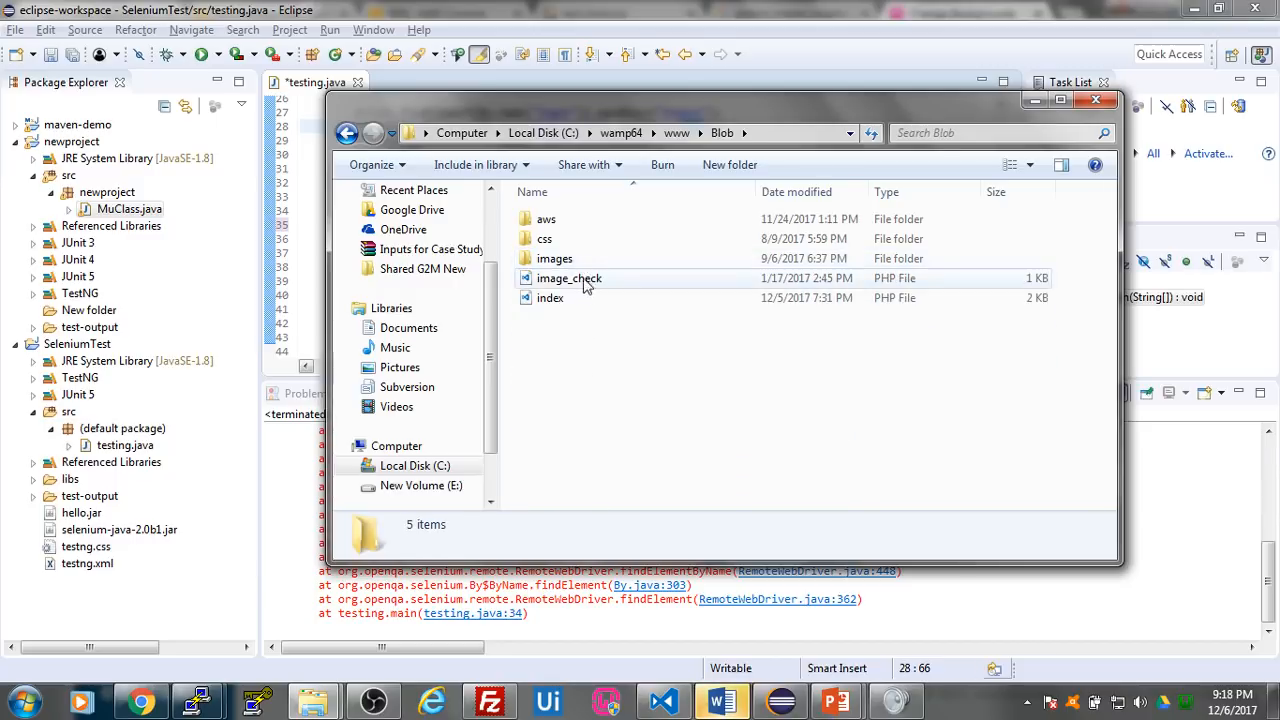
right_click(590, 300)
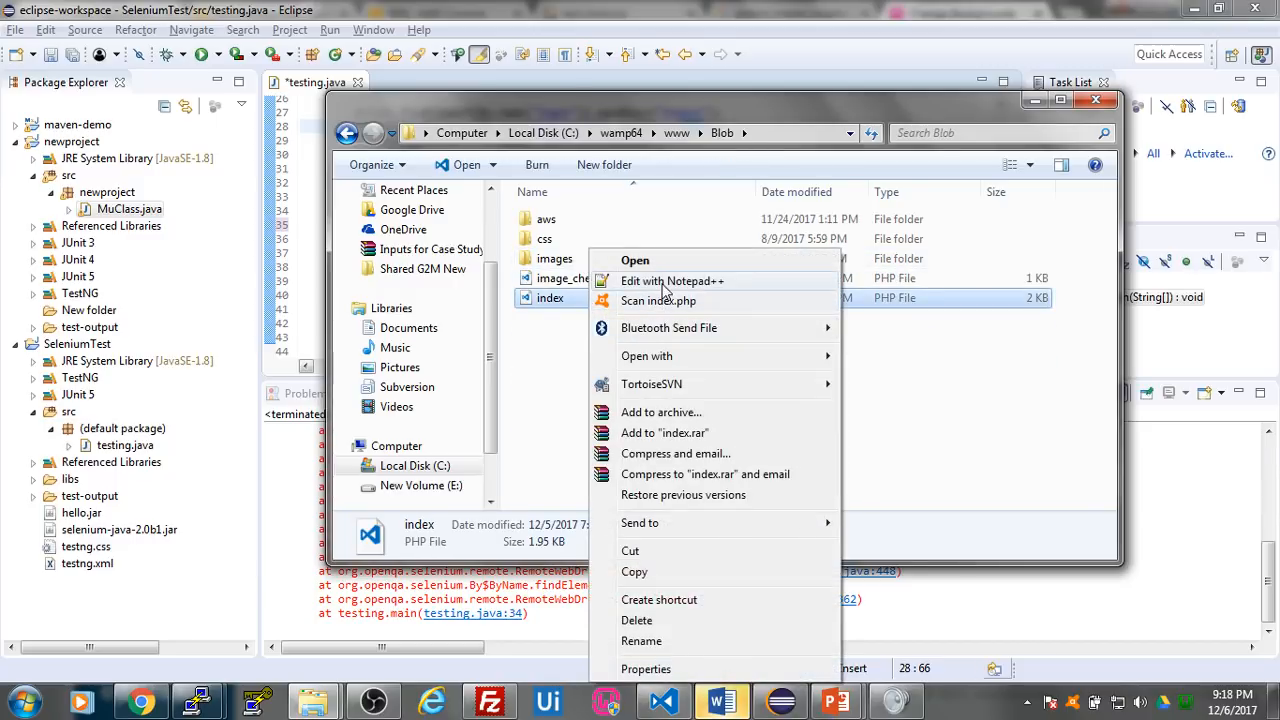
click(665, 285)
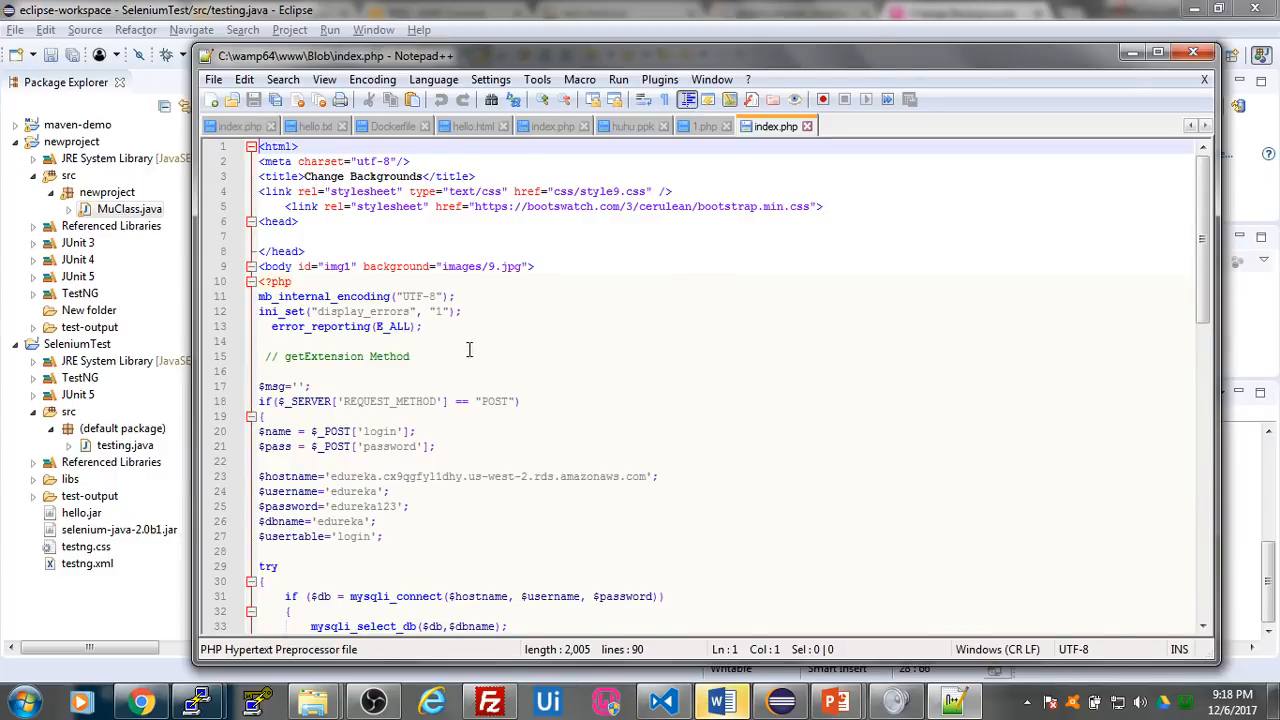
- Delete the 2 from us-west-2 in the $hostname value on line 23 of index.php and save the file
scroll(469, 348, down, 10)
scroll(509, 357, down, 8)
scroll(509, 357, up, 10)
scroll(509, 355, up, 5)
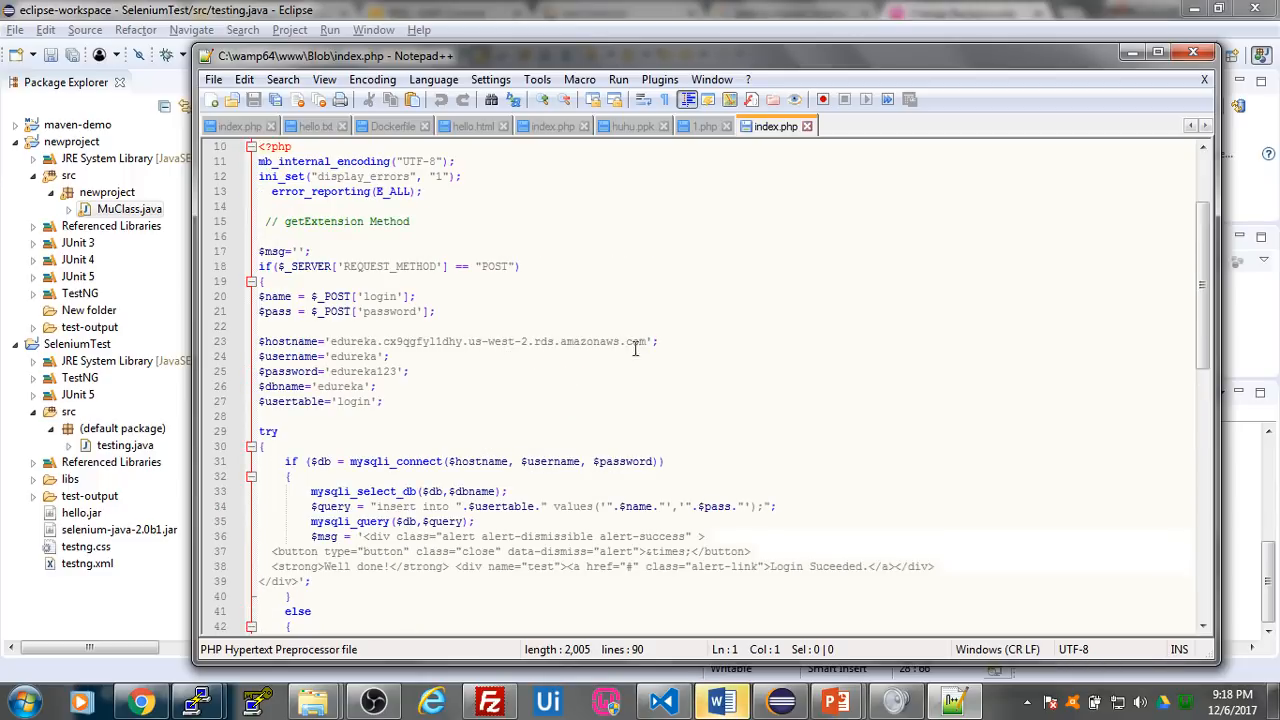
click(529, 342)
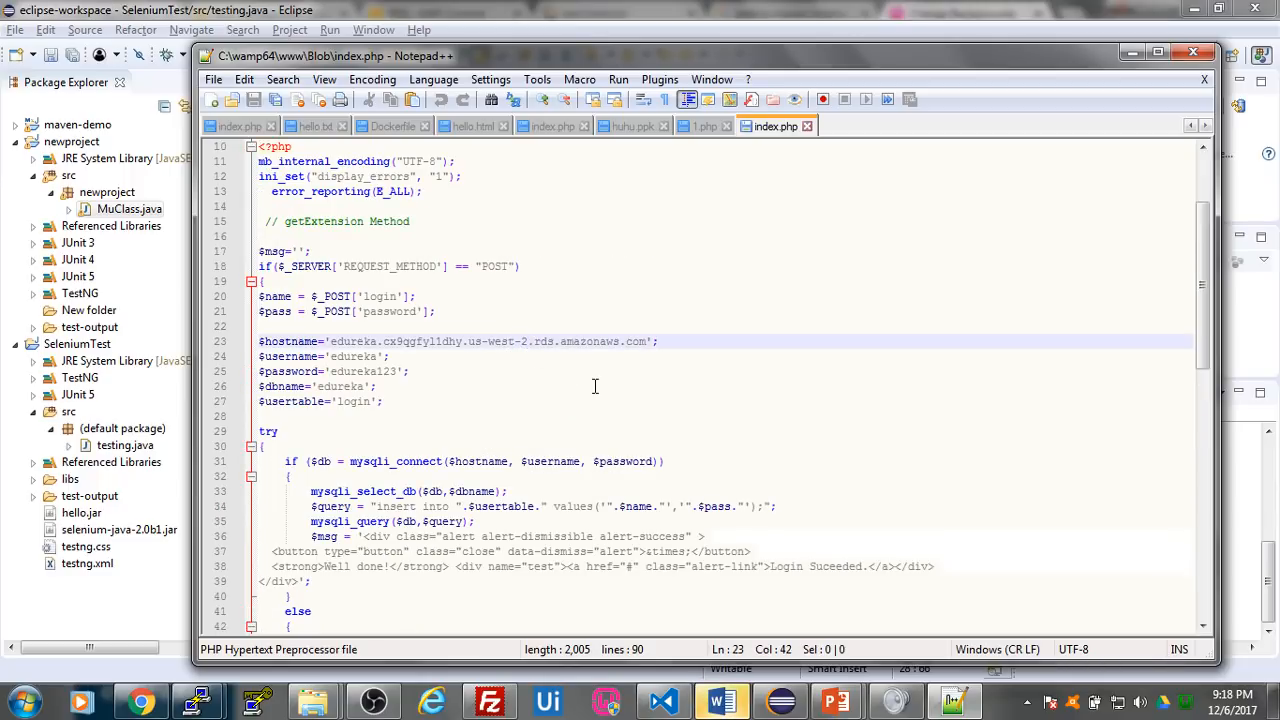
key(BackSpace)
key(ctrl+s)
- Switch to Chrome, reload localhost/blob, and submit the login form with username jkabds and the account password
click(141, 703)
click(175, 45)
key(Return)
click(597, 141)
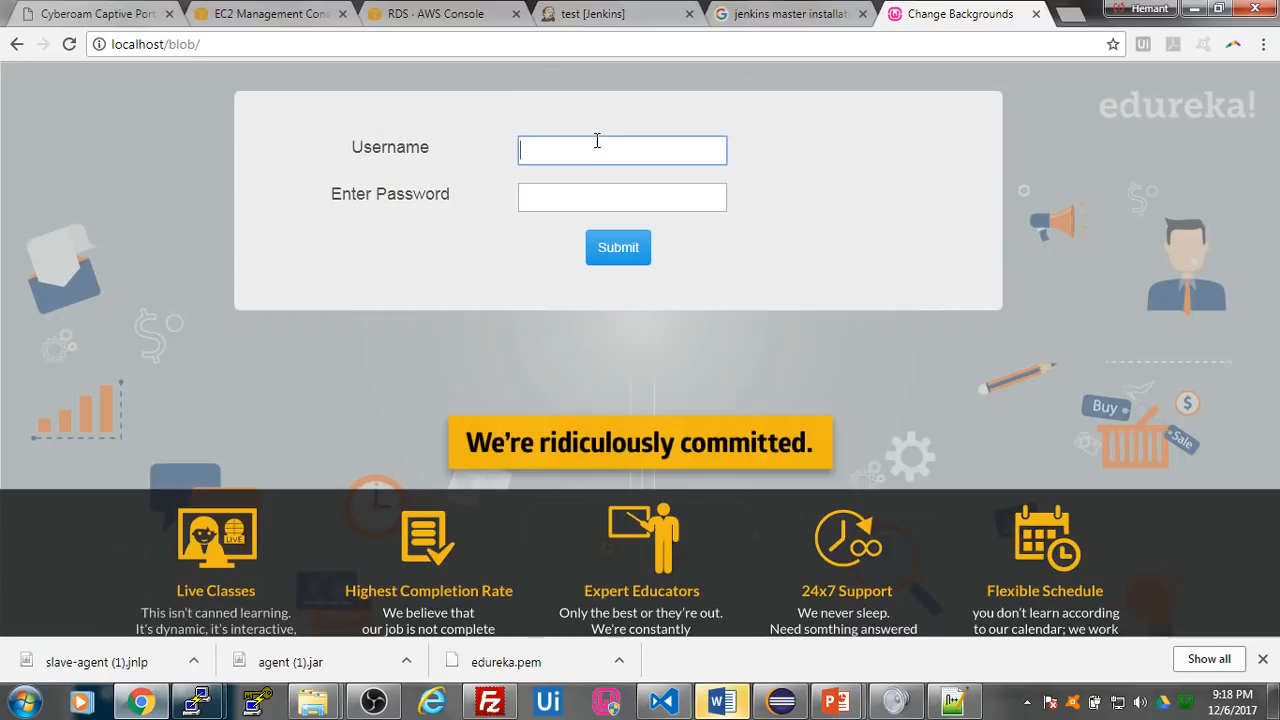
text(jkabds)
key(Tab)
text(password)
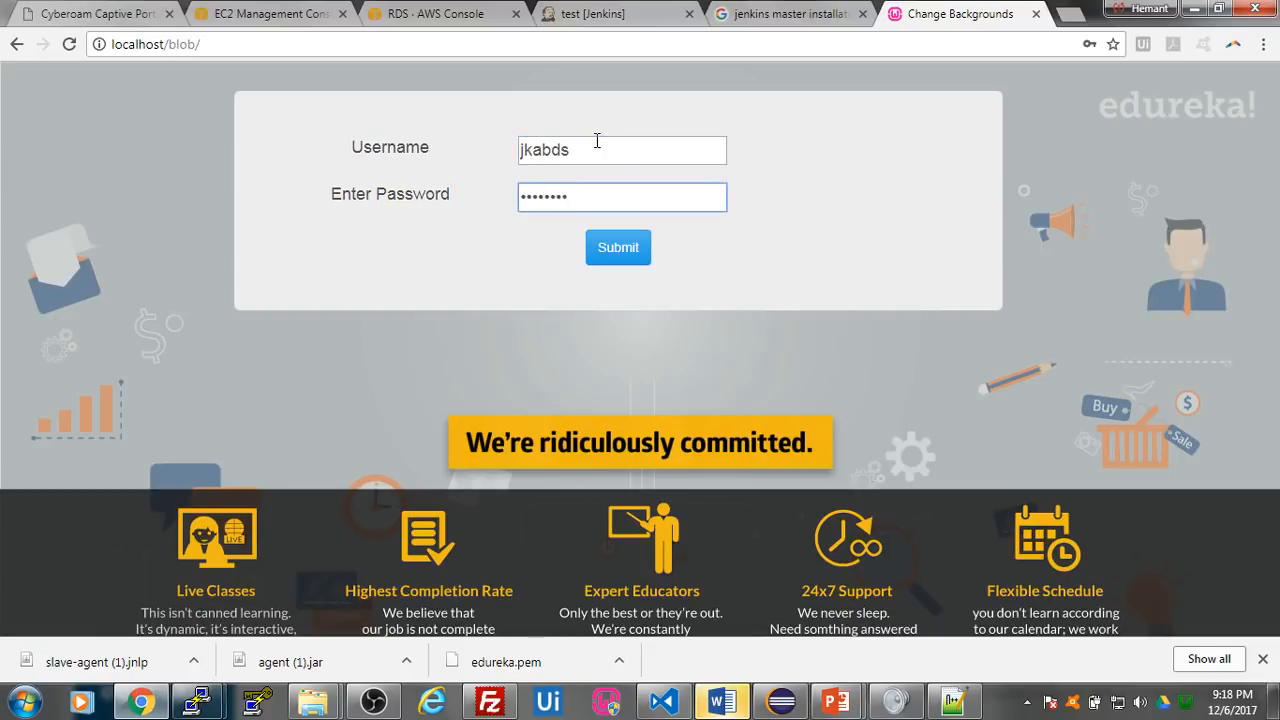
click(619, 250)
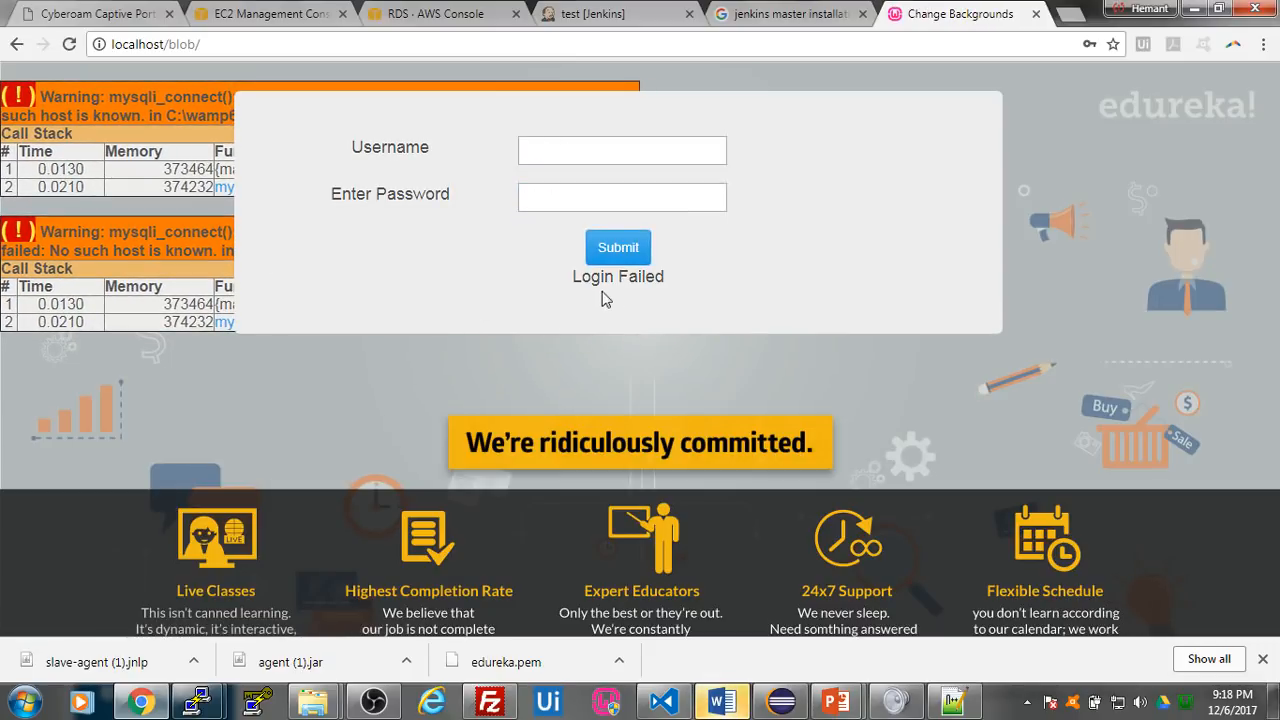
- Examine the login result message below the form on the localhost/blob page
drag(572, 278, 676, 290)
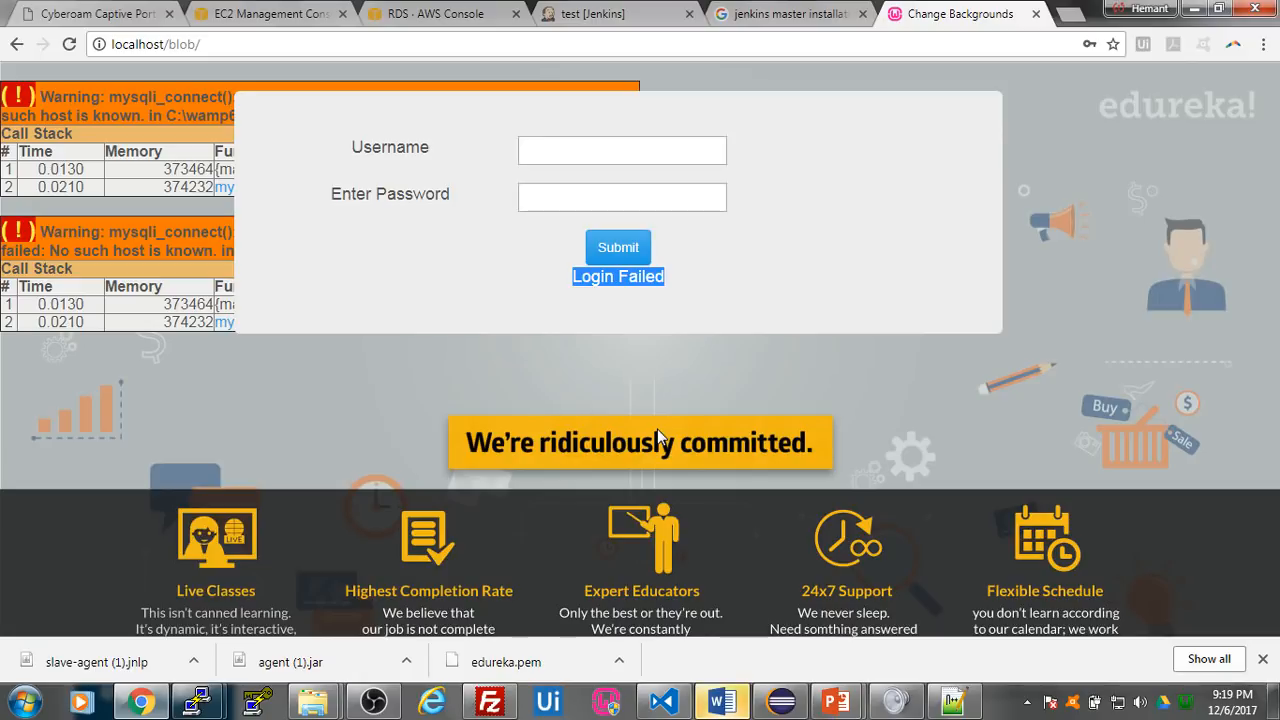
click(593, 292)
drag(571, 284, 662, 280)
- Return to the Jenkins status page of the test agent
mouse_move(201, 707)
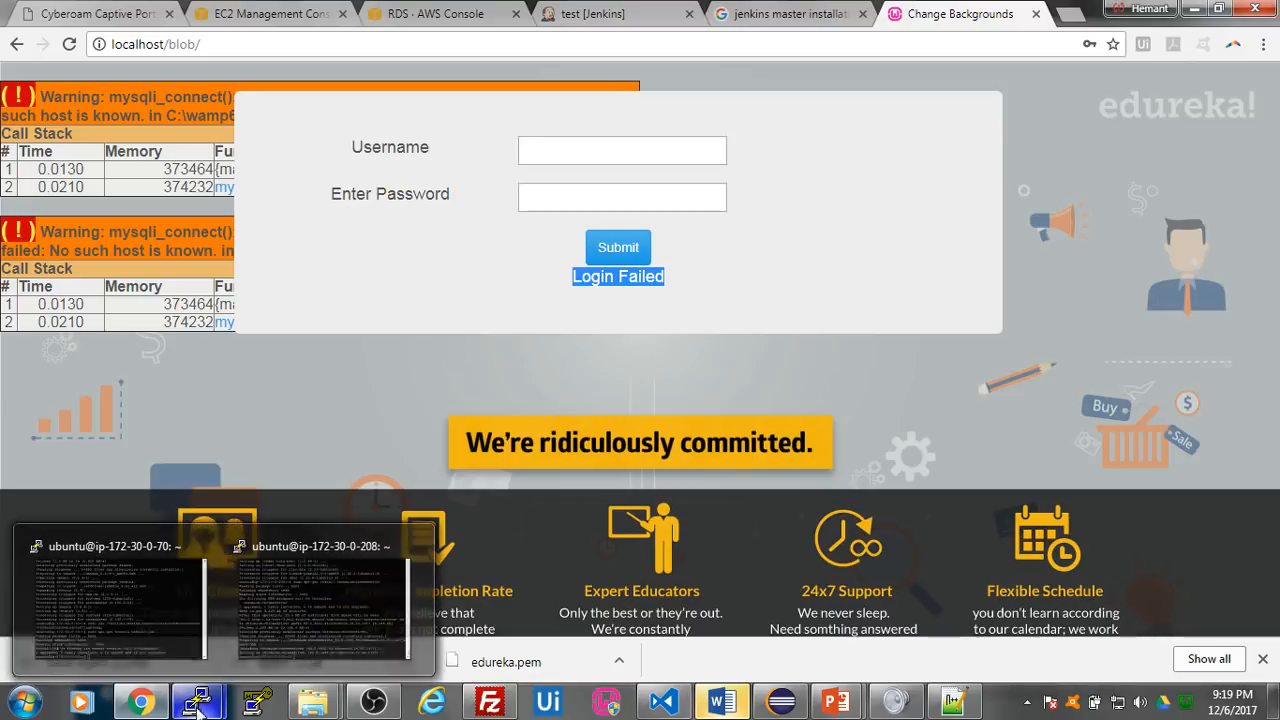
click(146, 705)
click(143, 703)
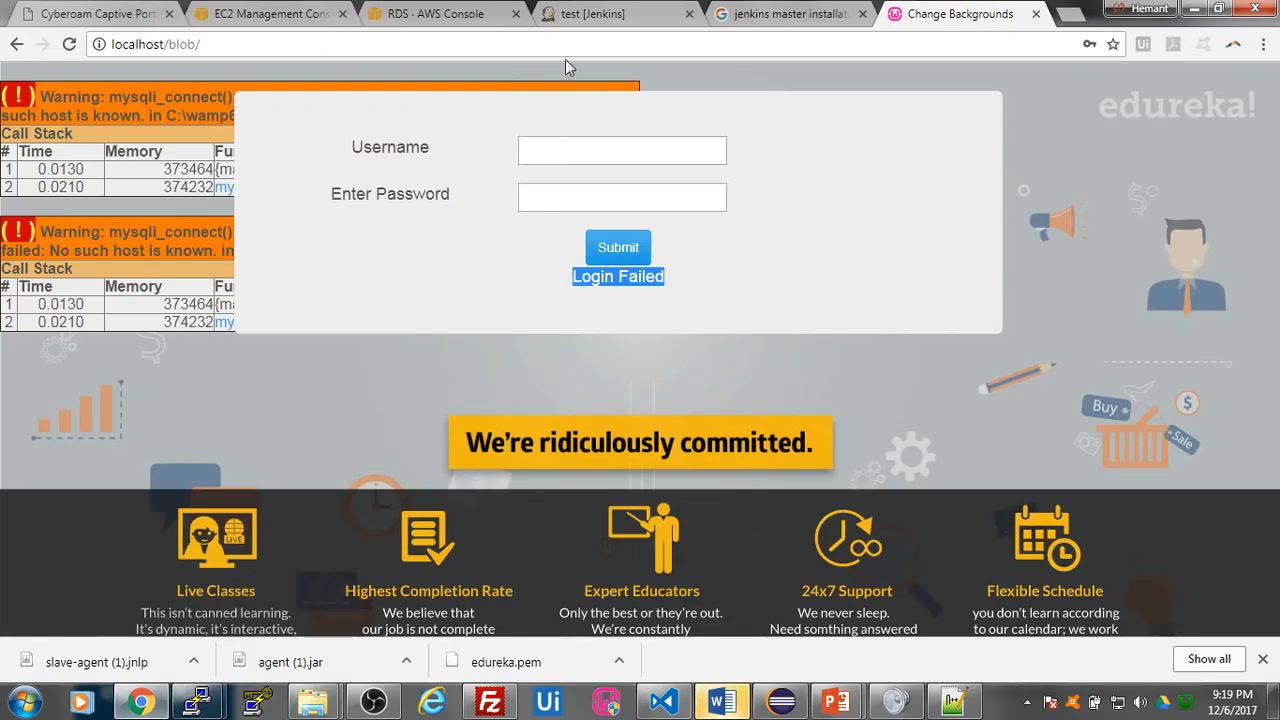
click(595, 13)
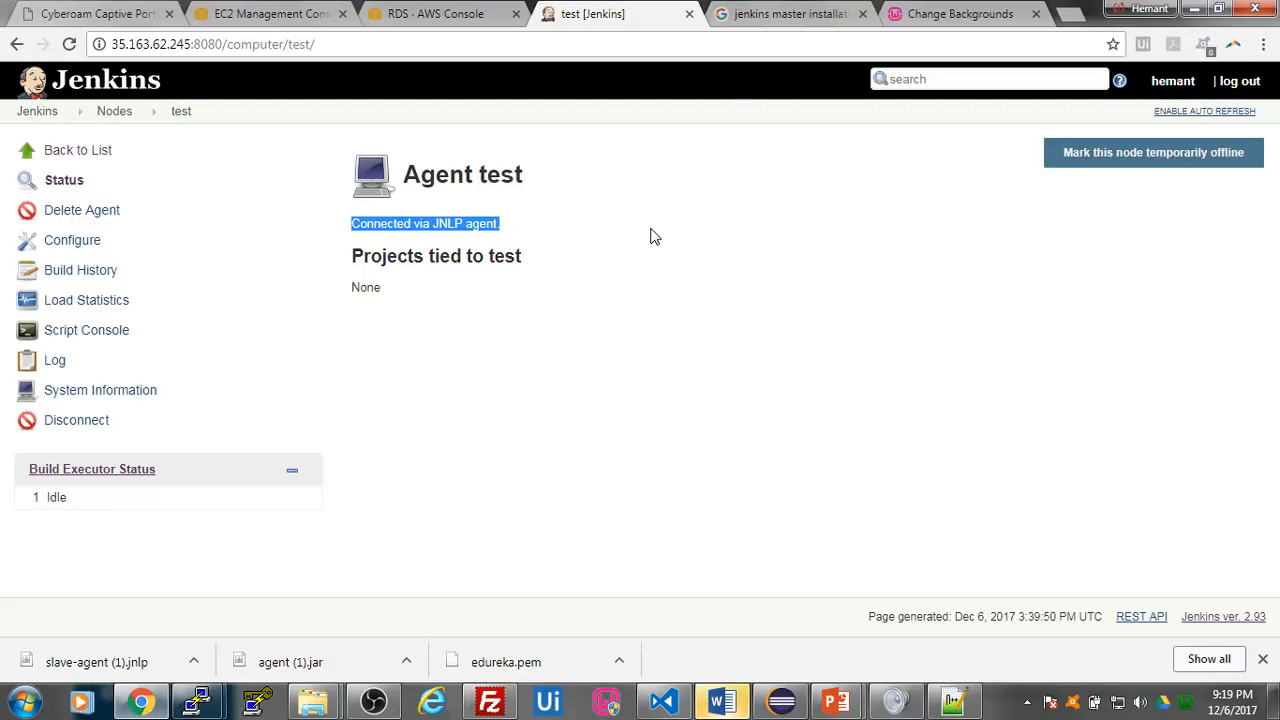
- Switch to Eclipse, start an export of the SeleniumTest project, and choose Runnable JAR file as the export type
click(780, 702)
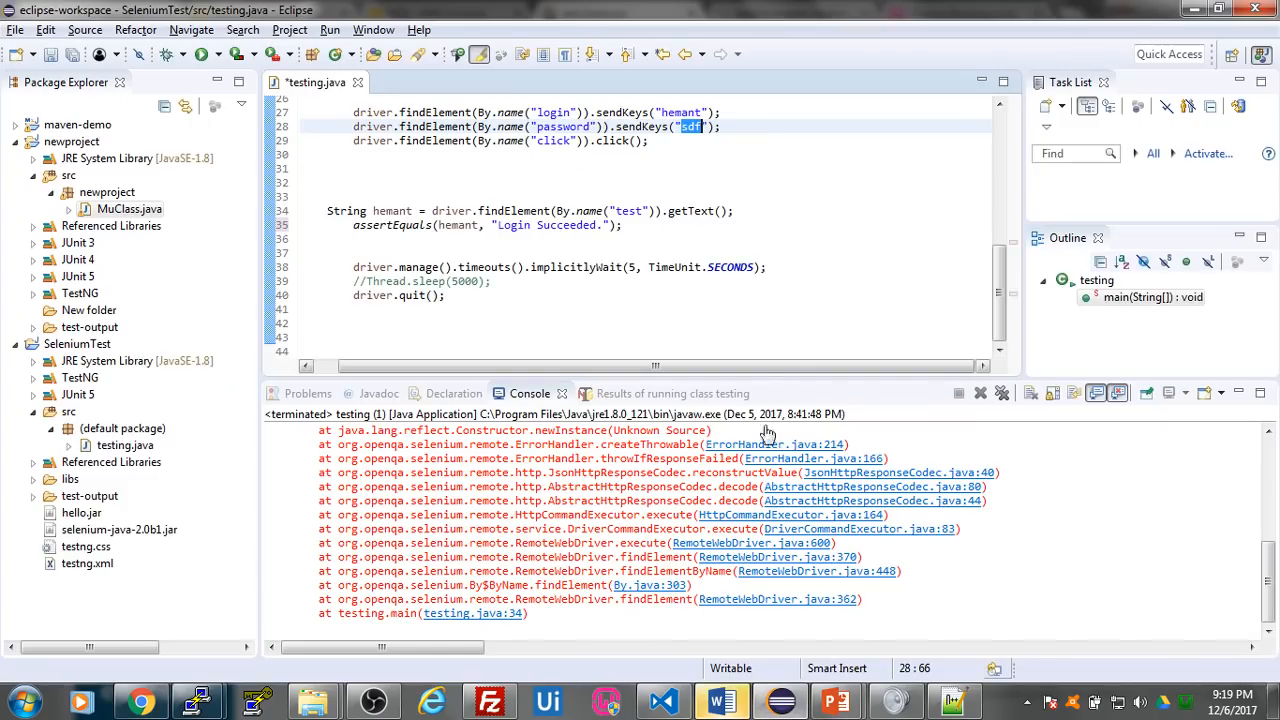
drag(1000, 316, 997, 184)
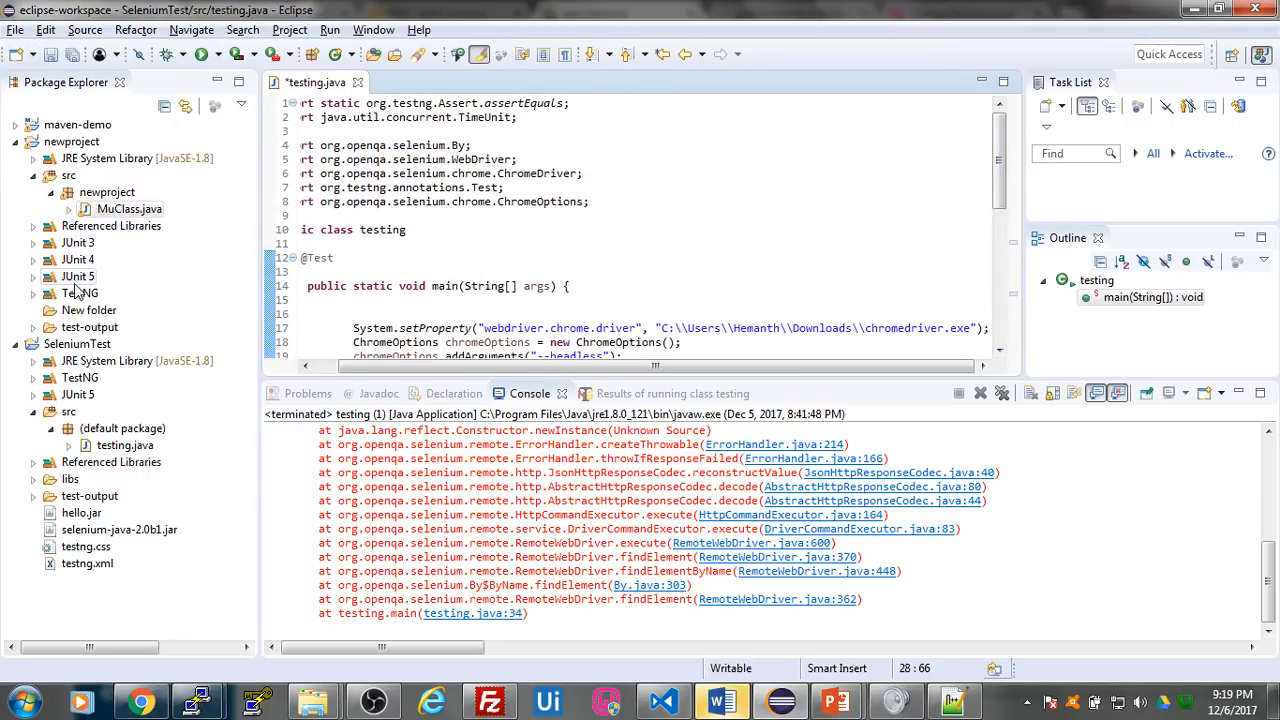
click(79, 350)
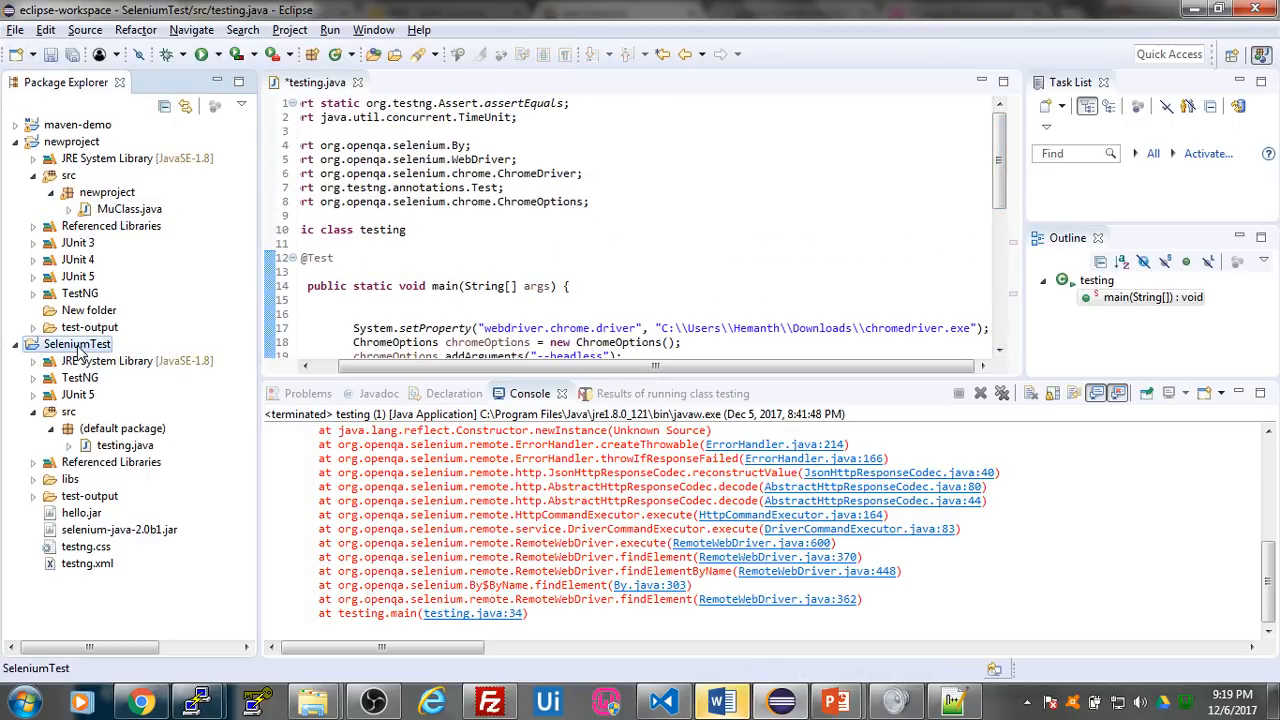
right_click(80, 352)
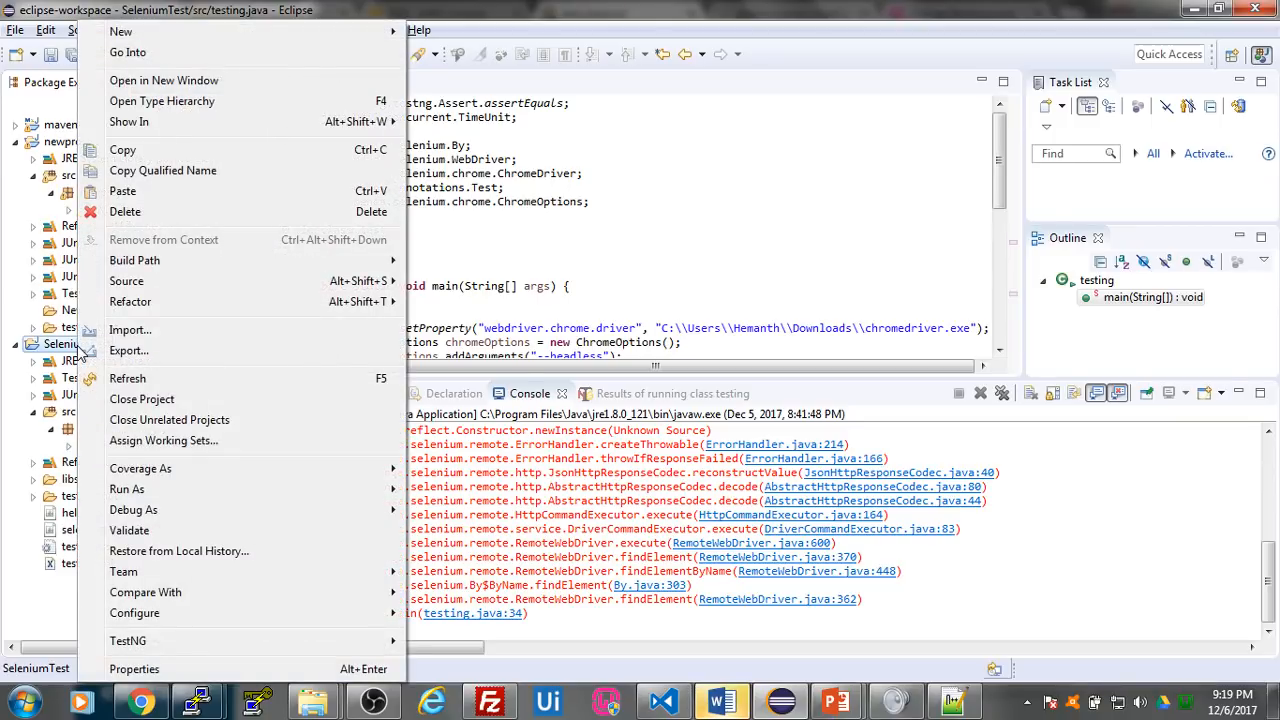
click(150, 352)
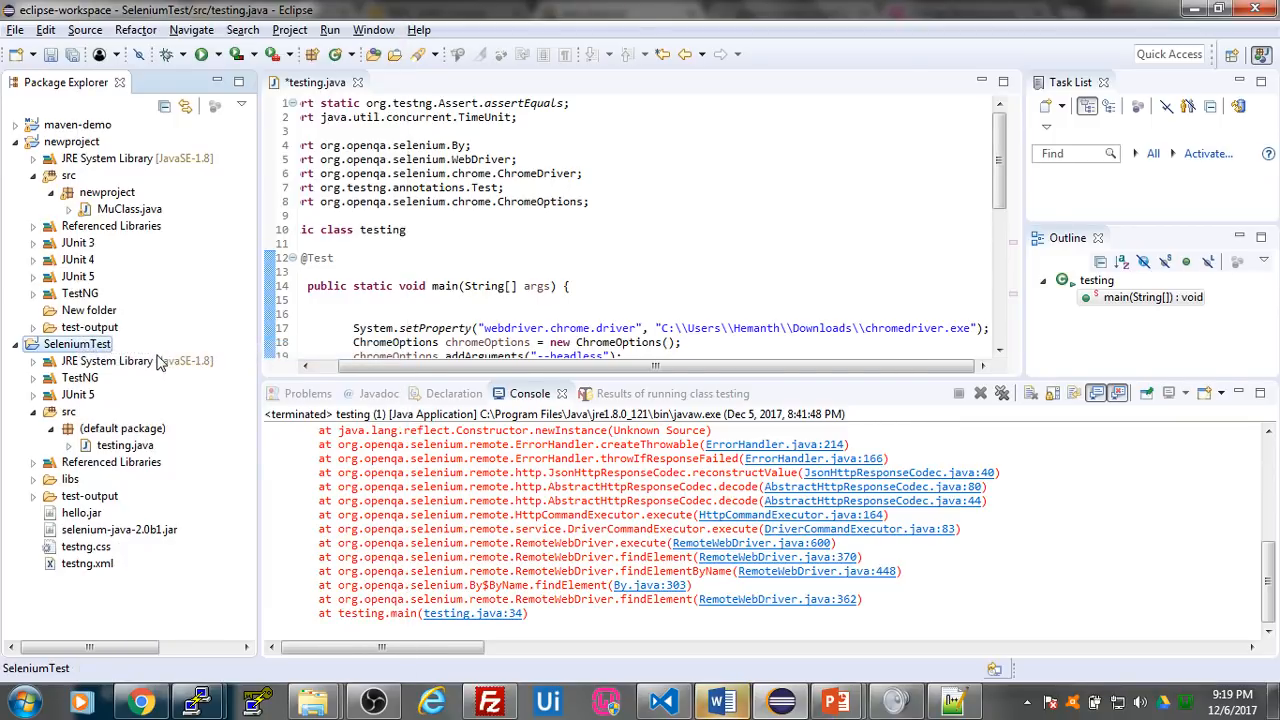
click(497, 270)
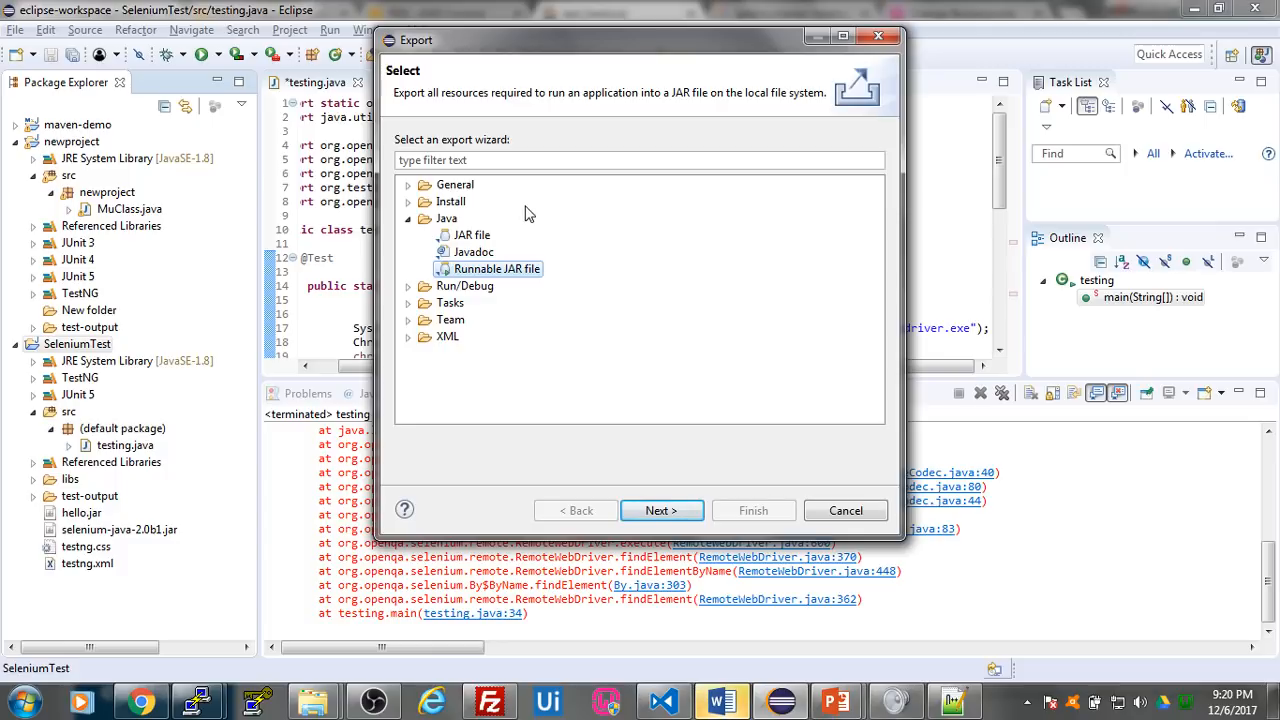
- Switch to Chrome, reload the Jenkins test agent page, and go back to the Jenkins dashboard
click(145, 703)
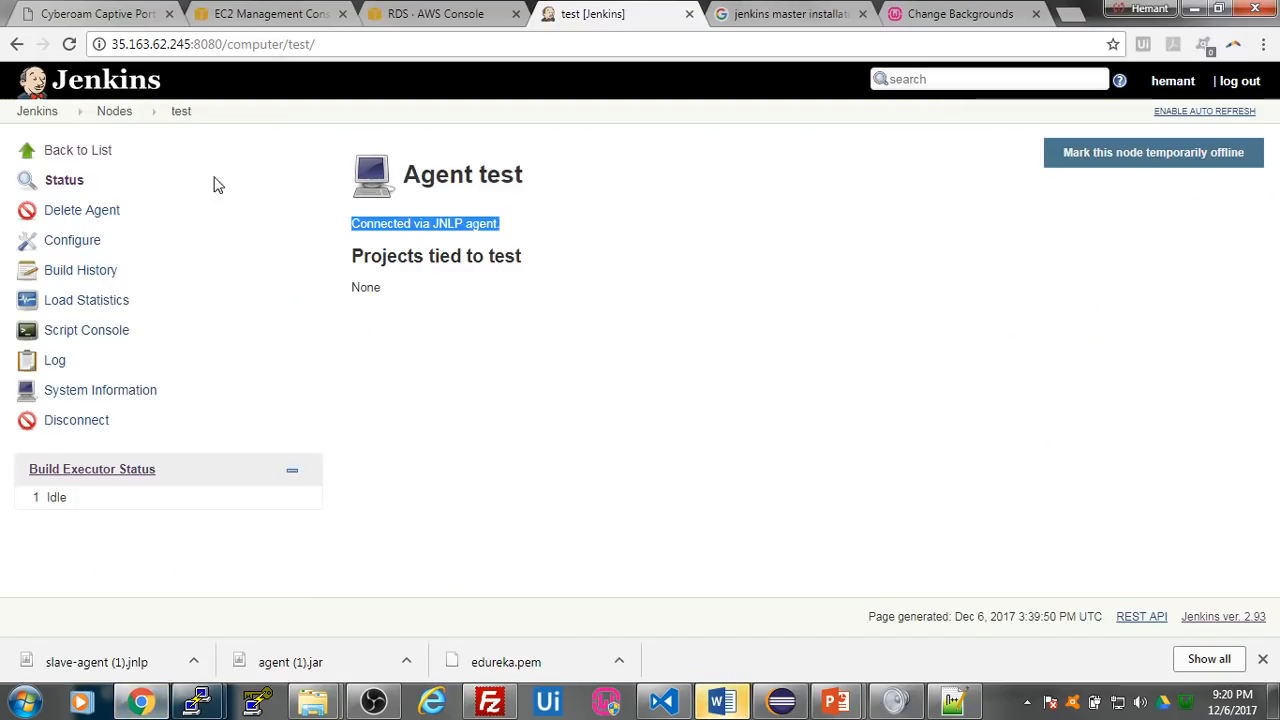
click(64, 45)
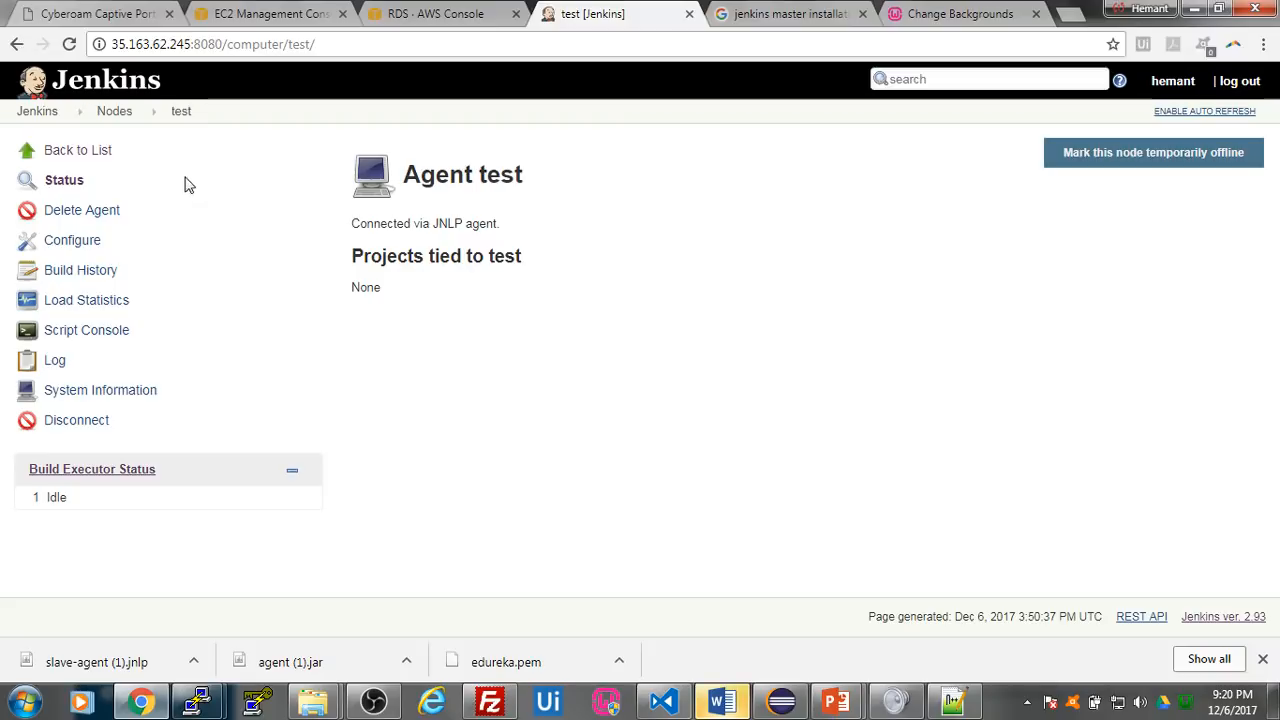
click(99, 153)
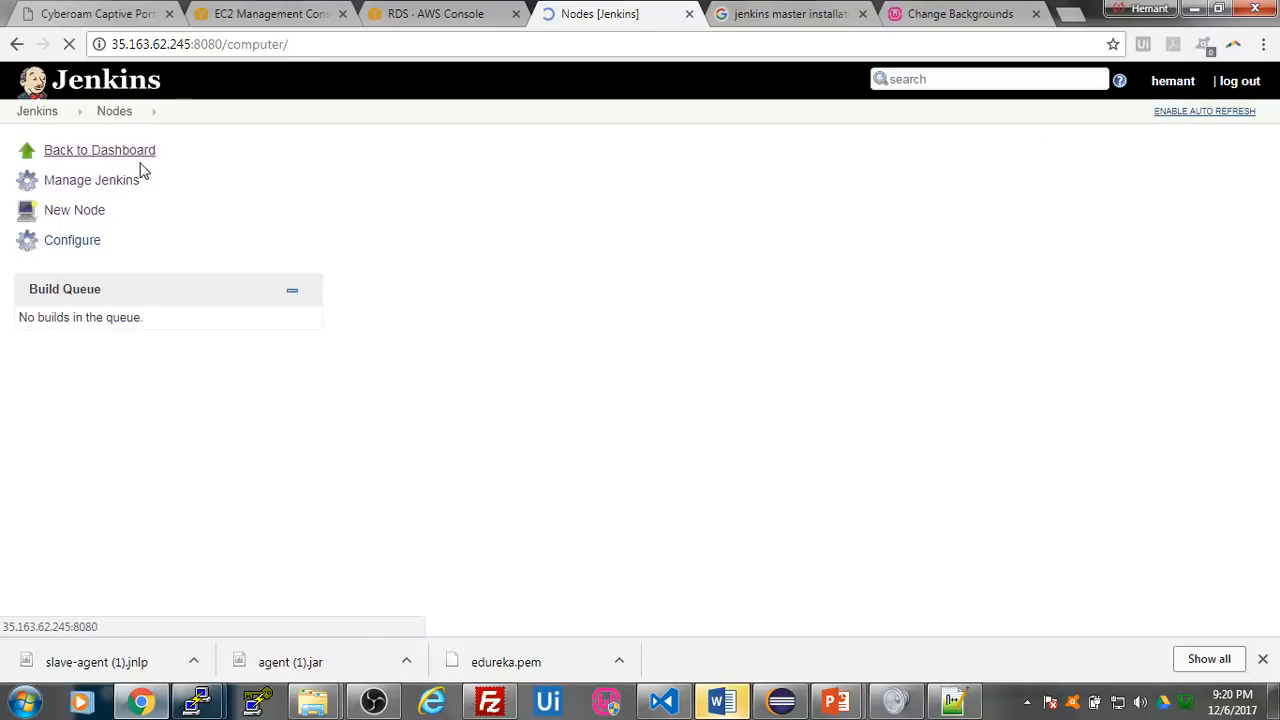
click(145, 160)
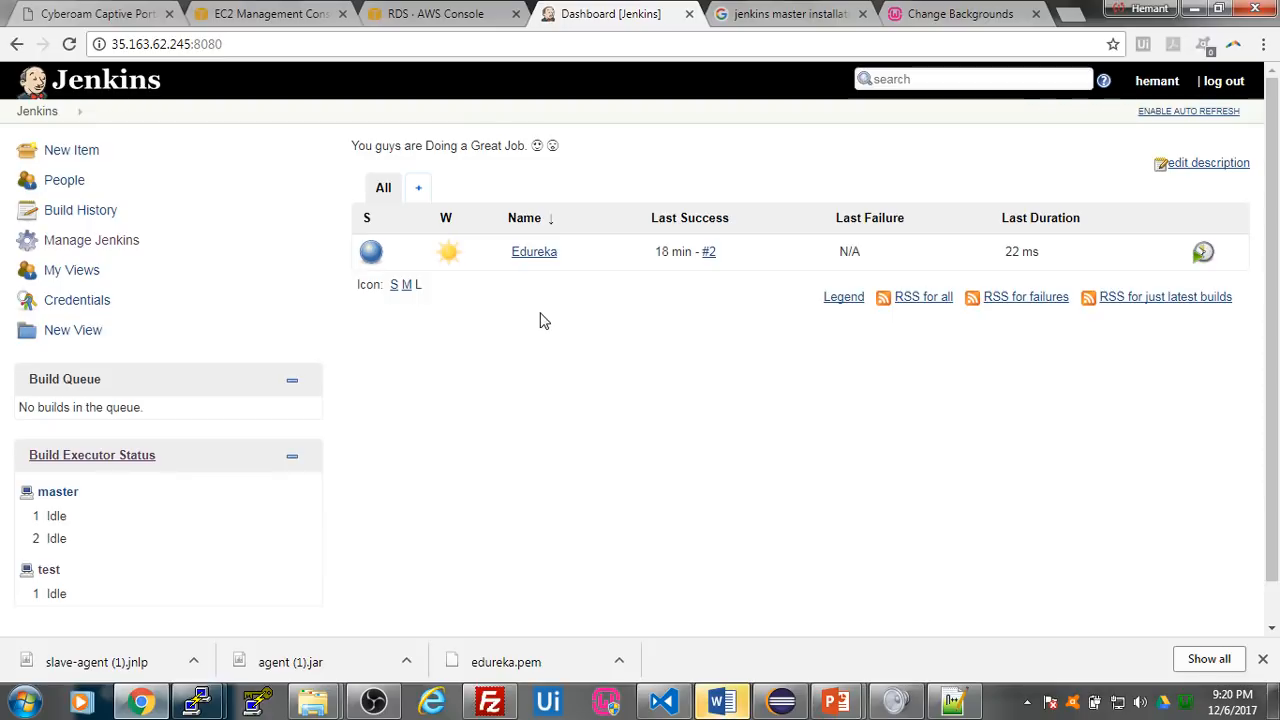
- Create a new Jenkins freestyle project named git-build
click(86, 158)
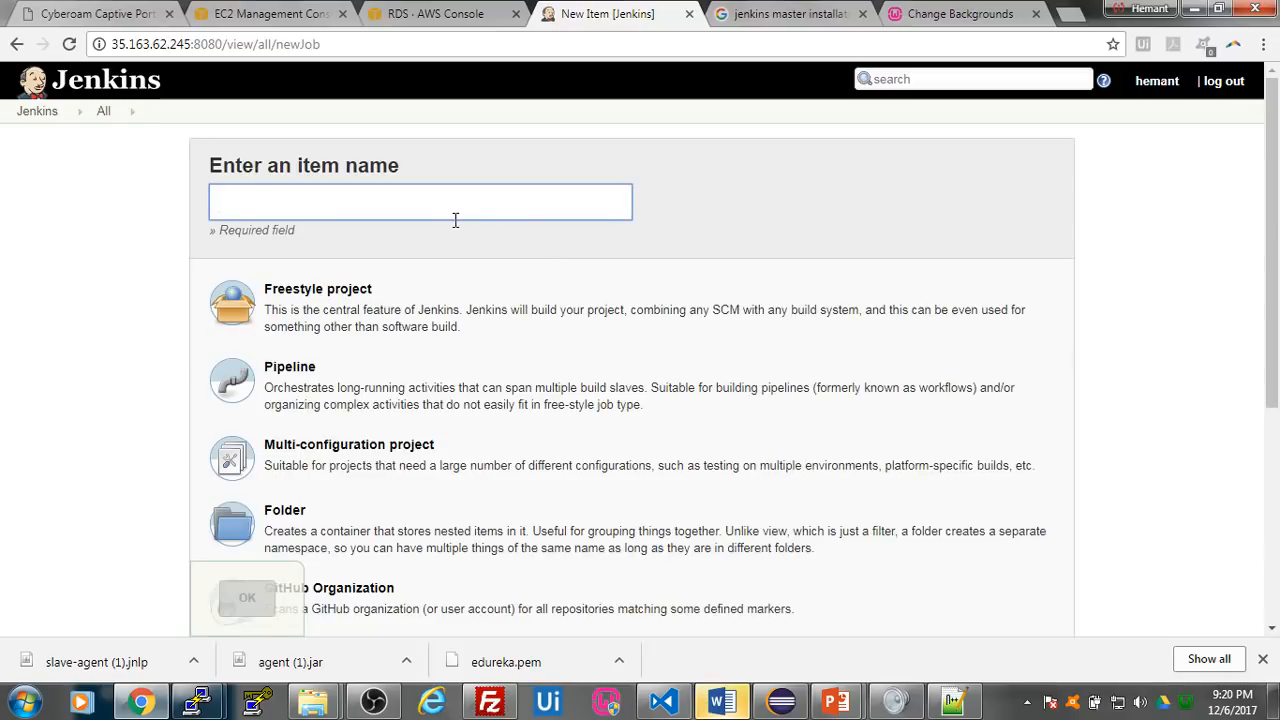
text(git)
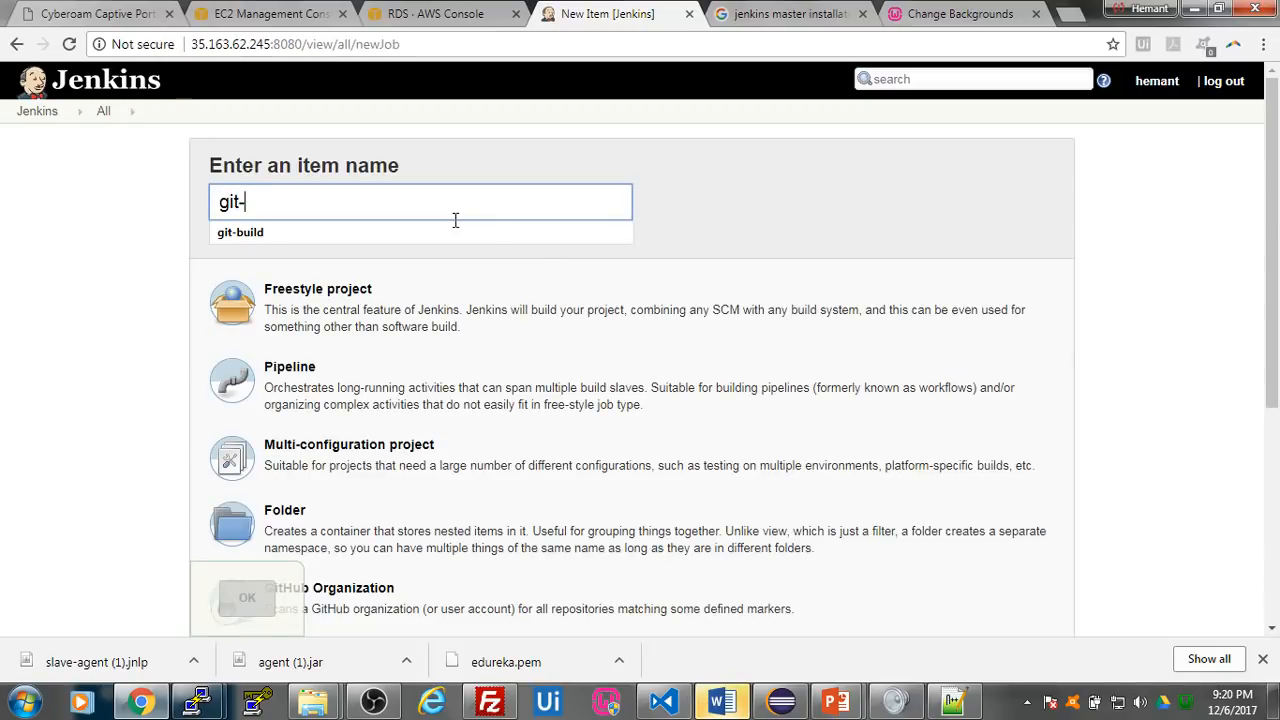
text(-build)
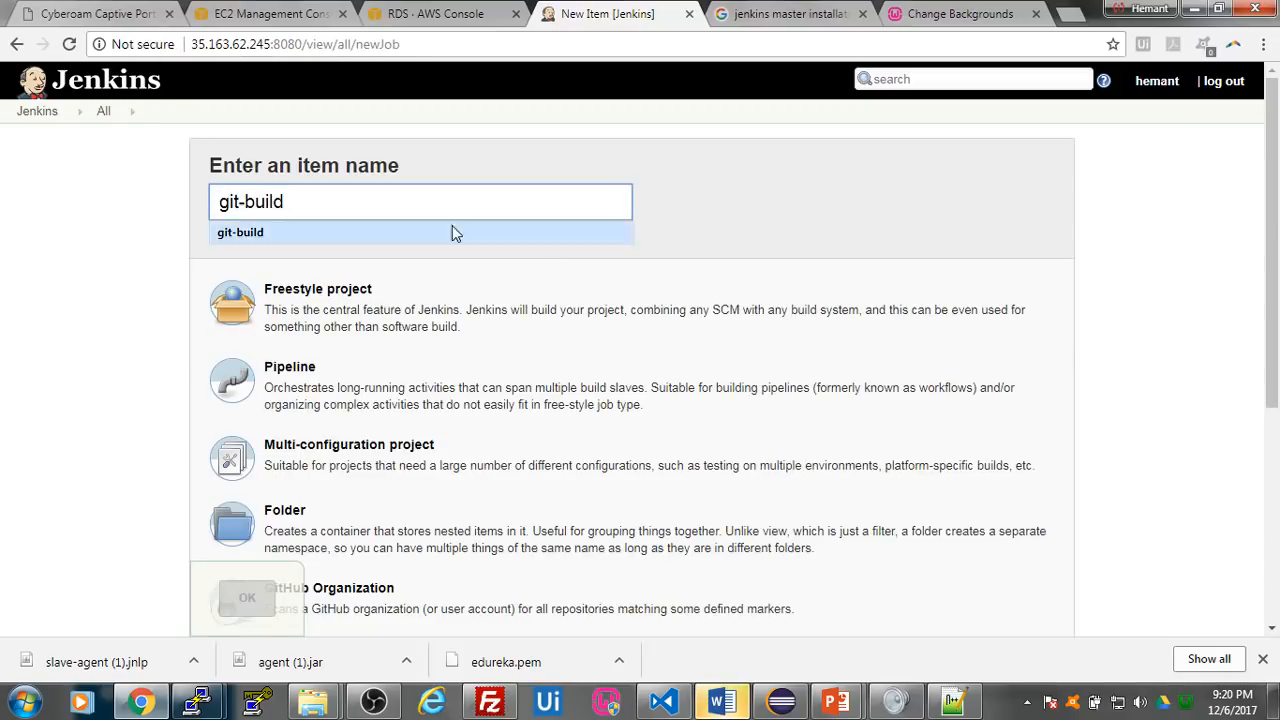
click(296, 293)
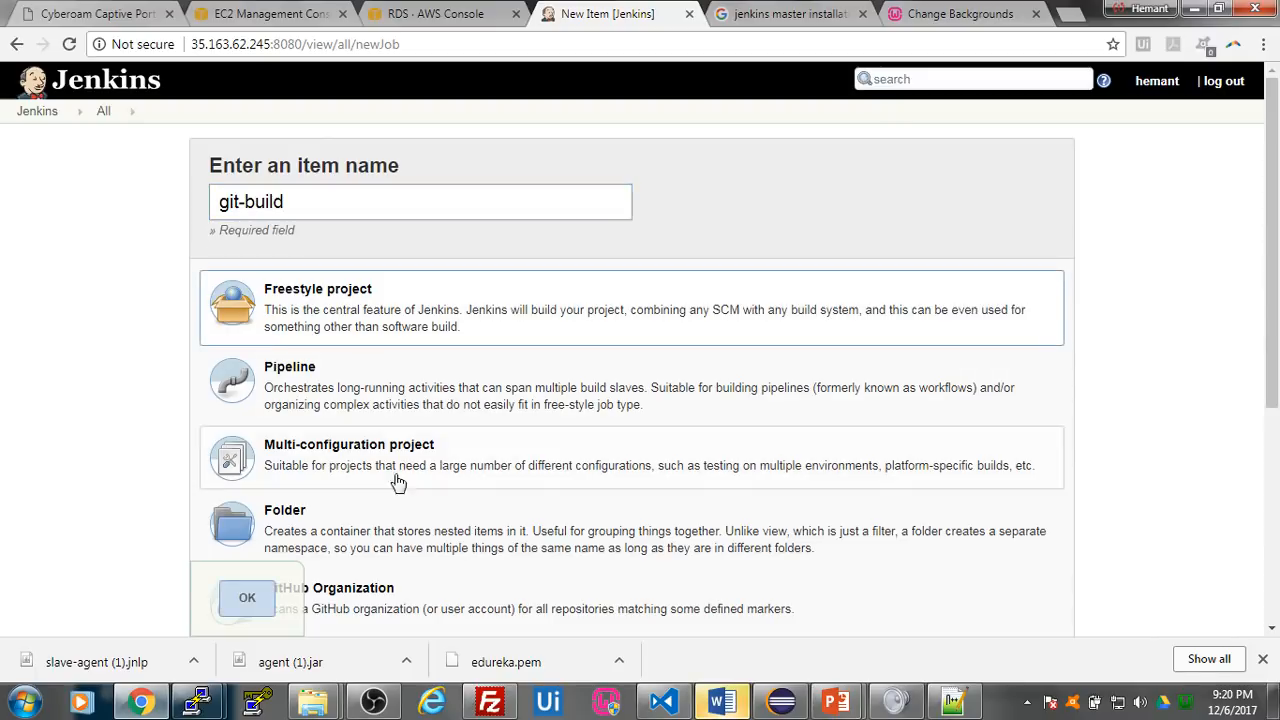
click(245, 600)
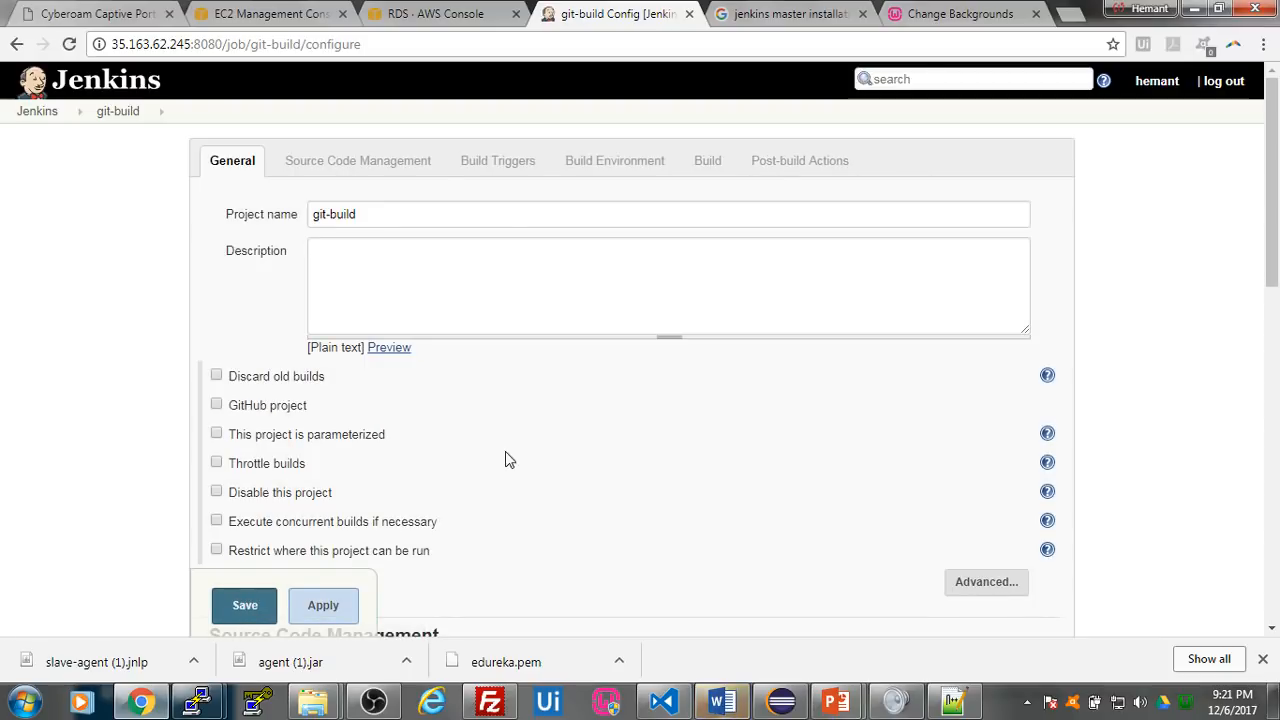
- Enable the GitHub project option in the general settings of git-build, ready for its project URL
drag(312, 214, 368, 212)
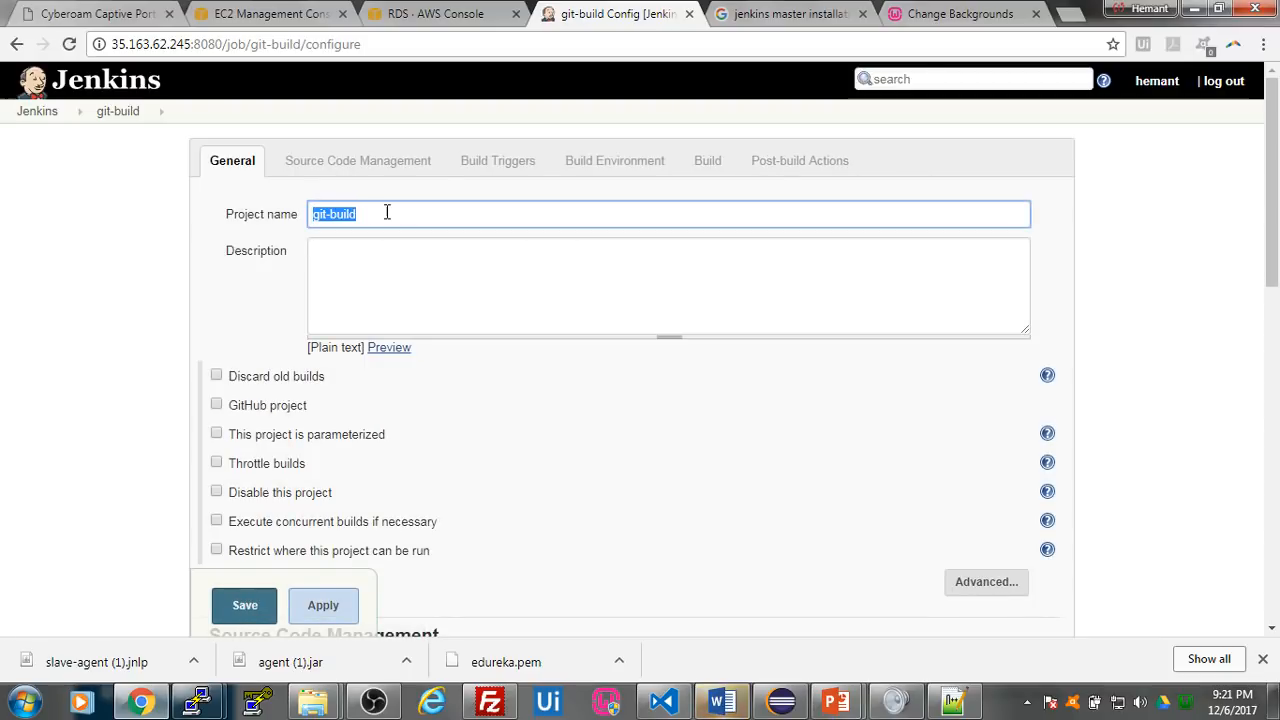
scroll(538, 392, down, 1)
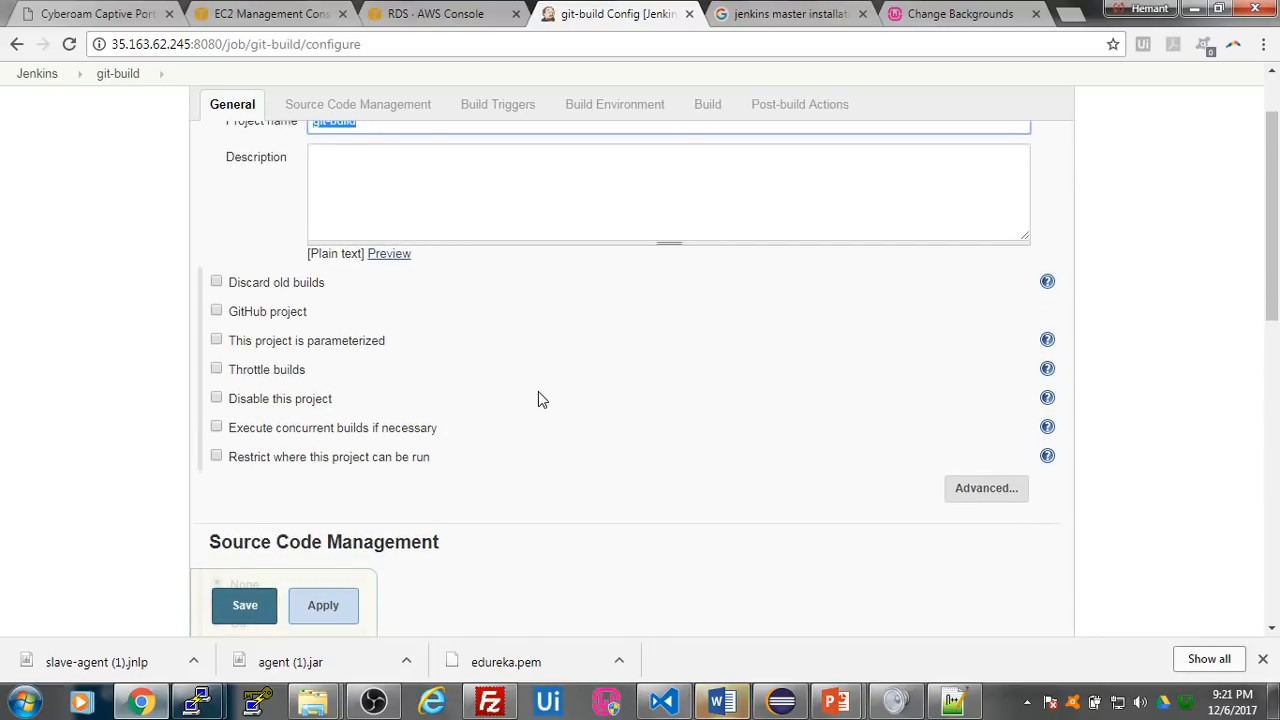
scroll(538, 395, up, 1)
scroll(669, 354, down, 10)
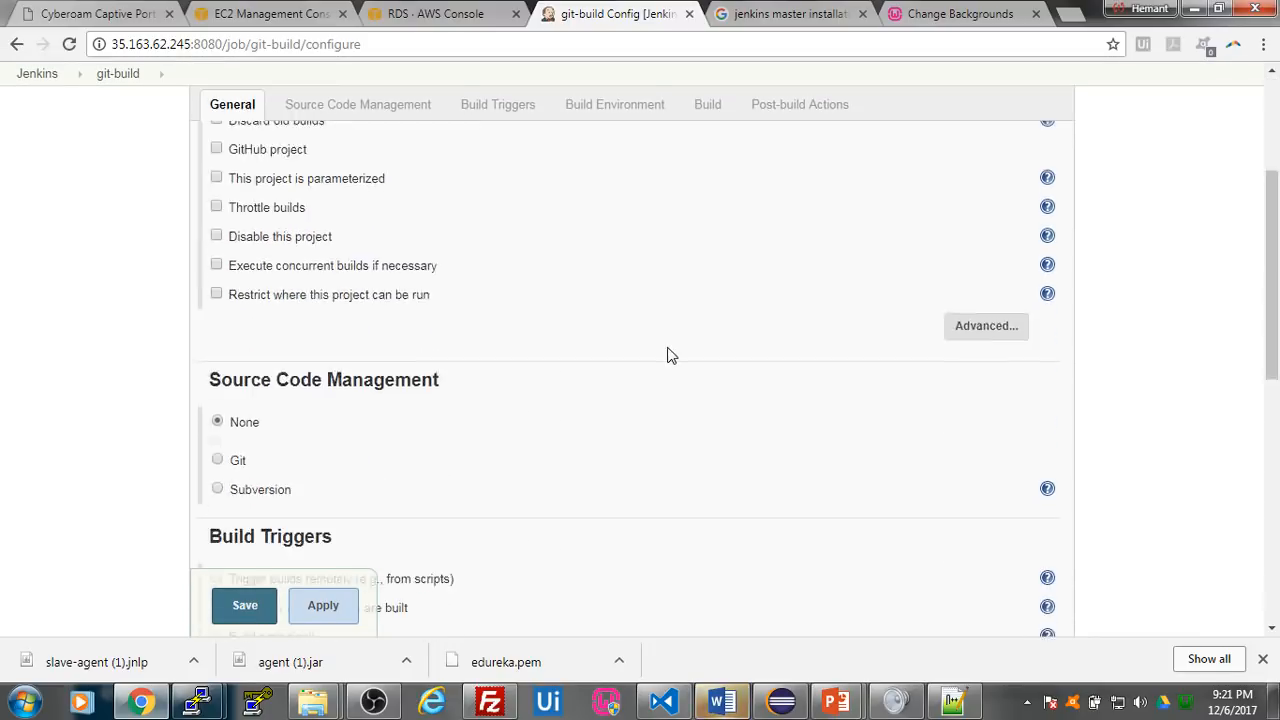
scroll(669, 378, up, 10)
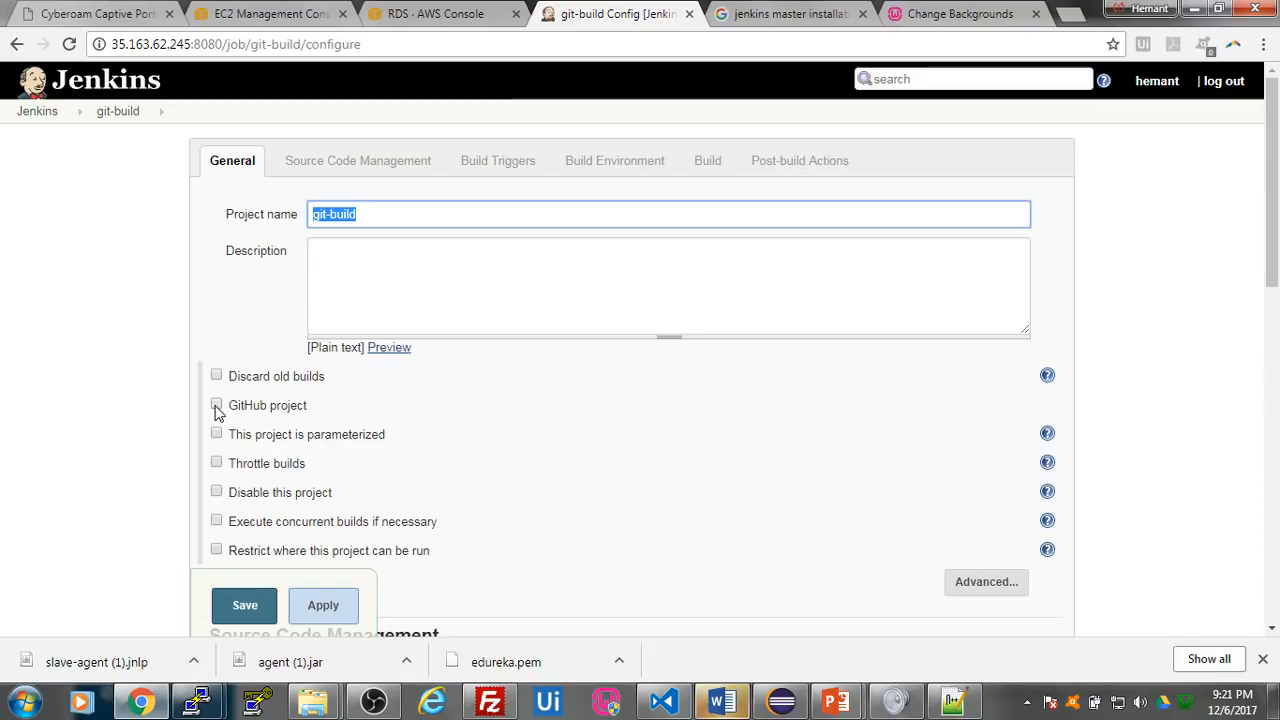
click(216, 405)
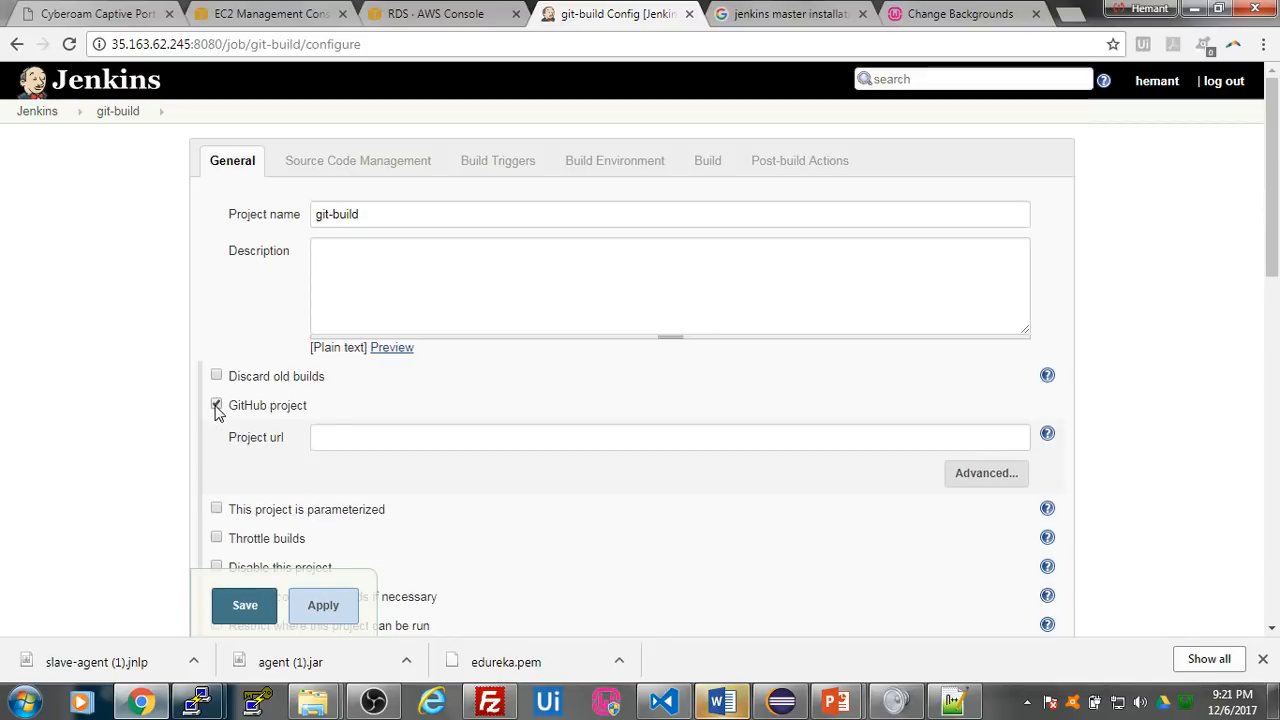
click(356, 443)
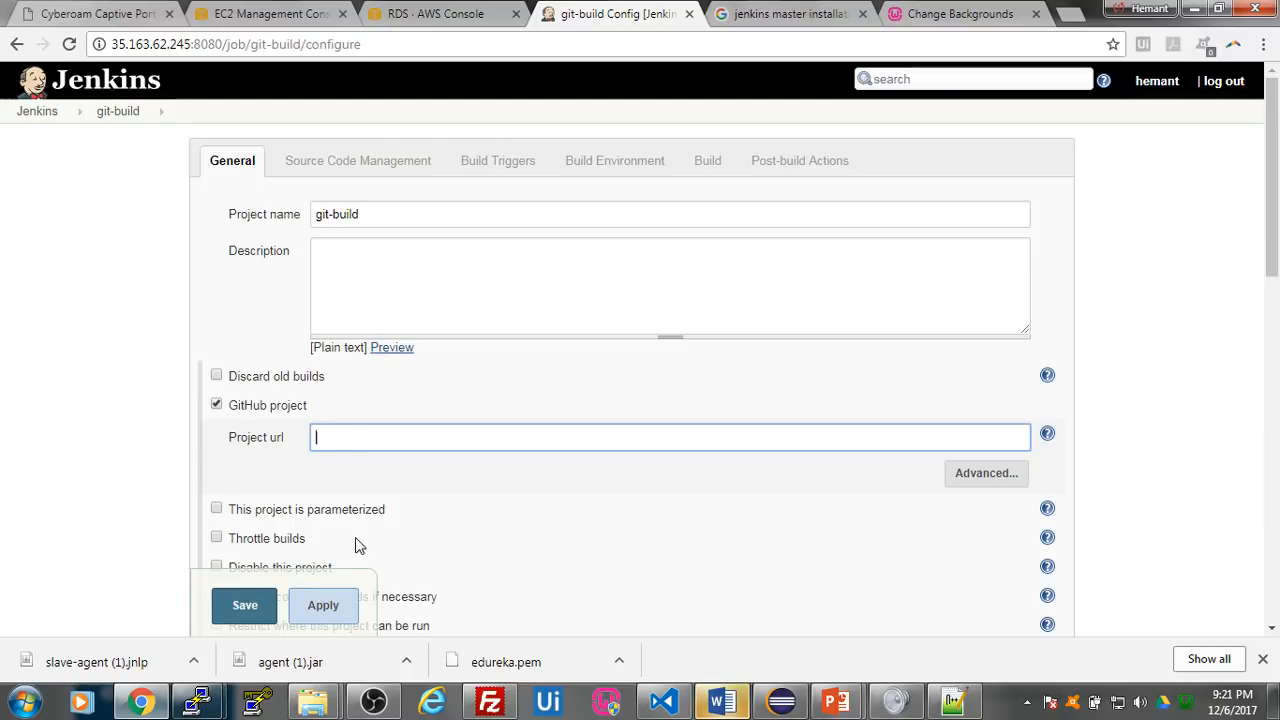
- Open GitHub in a new browser tab and go to the devops repository
click(1073, 22)
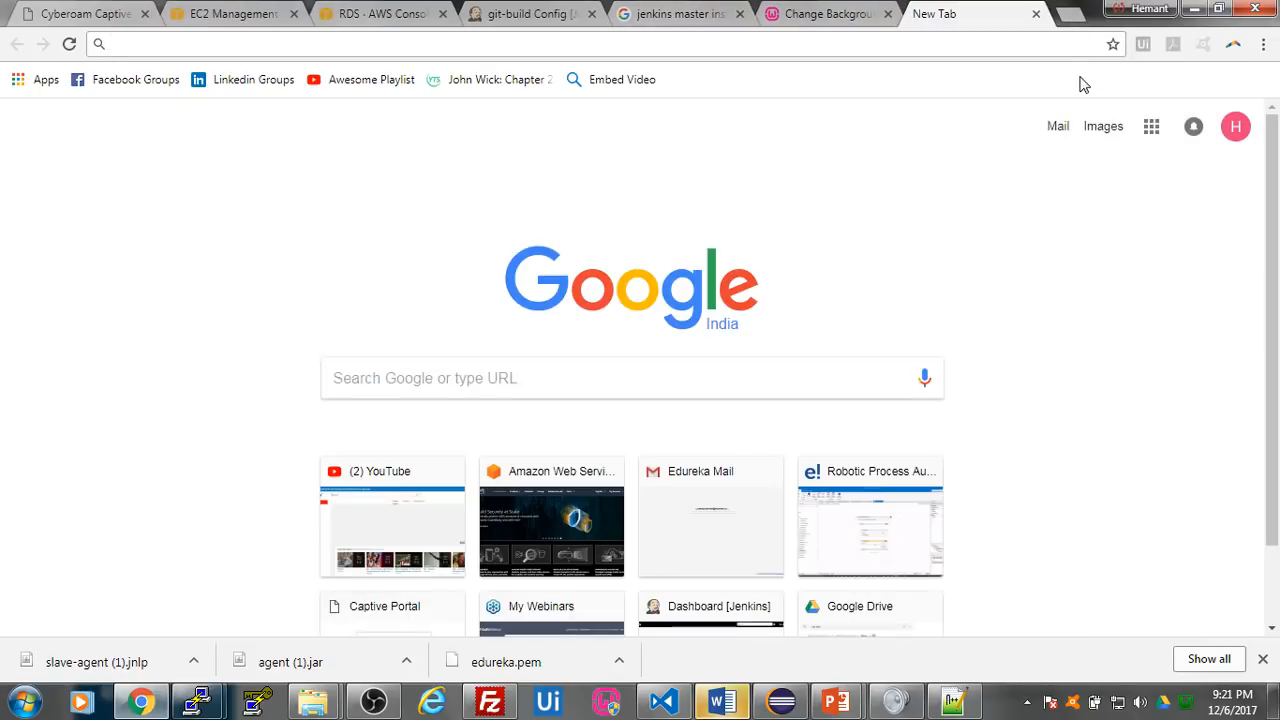
text(github.com)
key(Return)
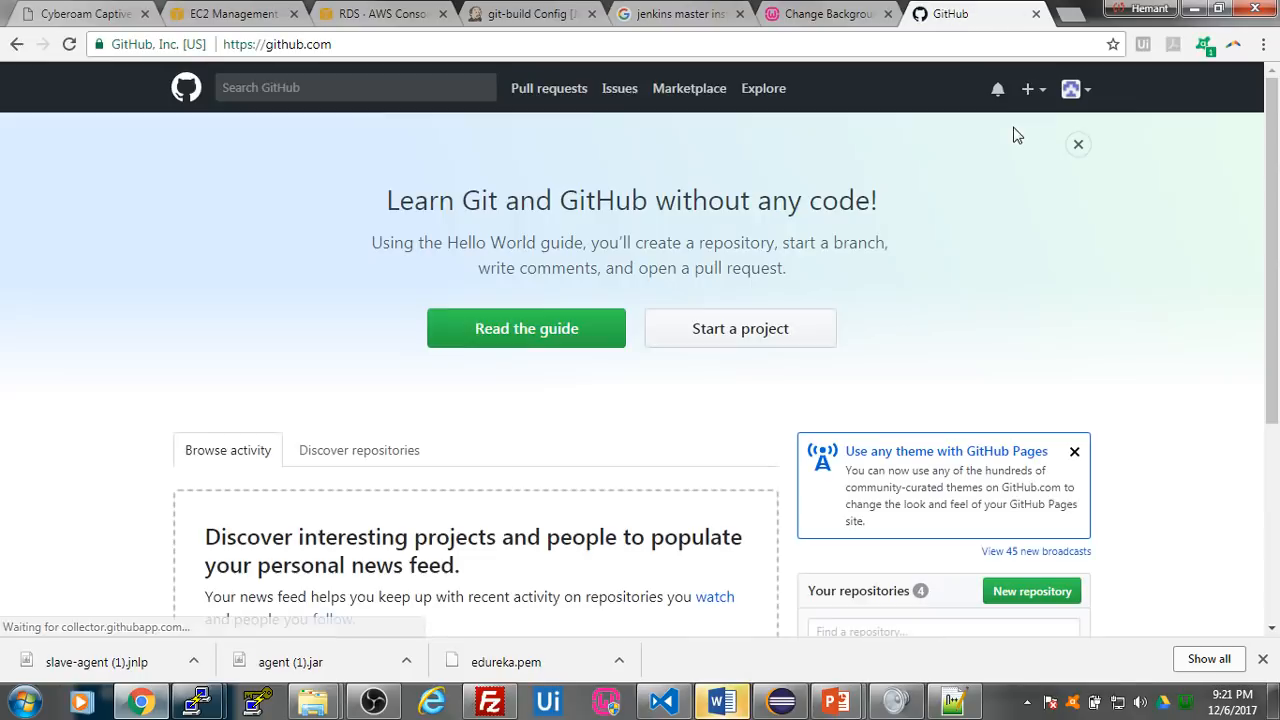
scroll(1006, 203, down, 3)
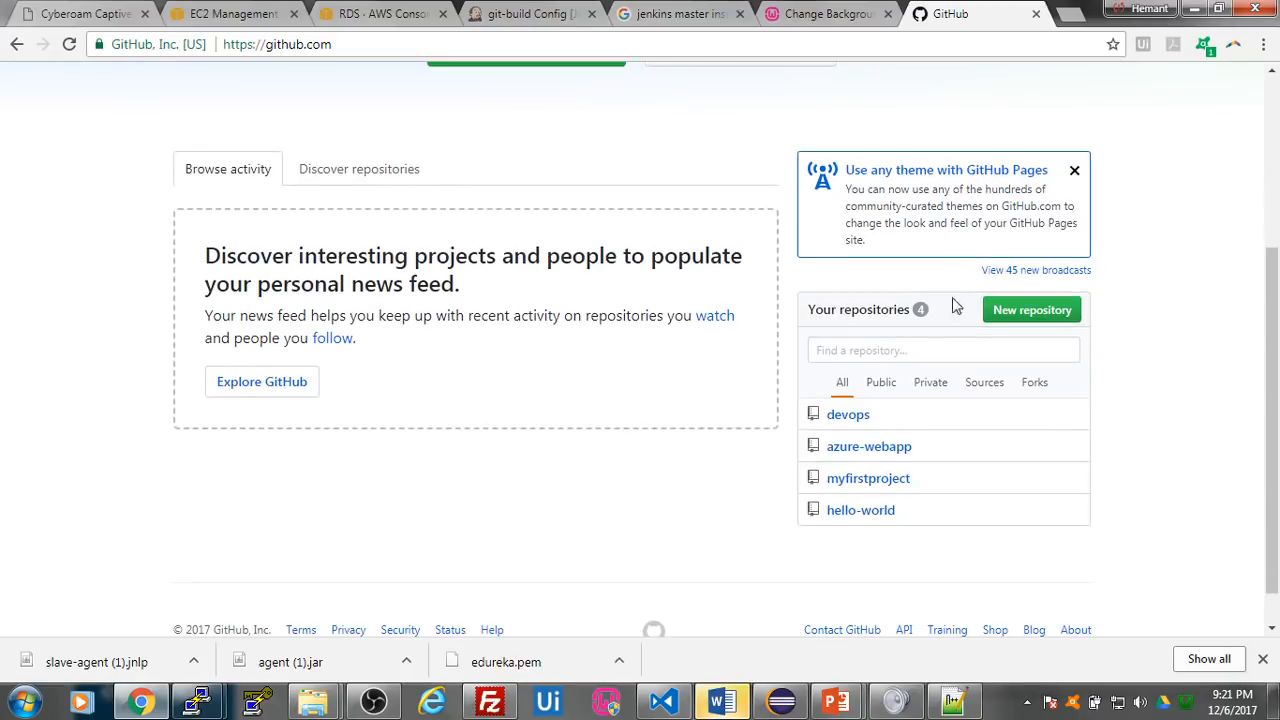
click(845, 414)
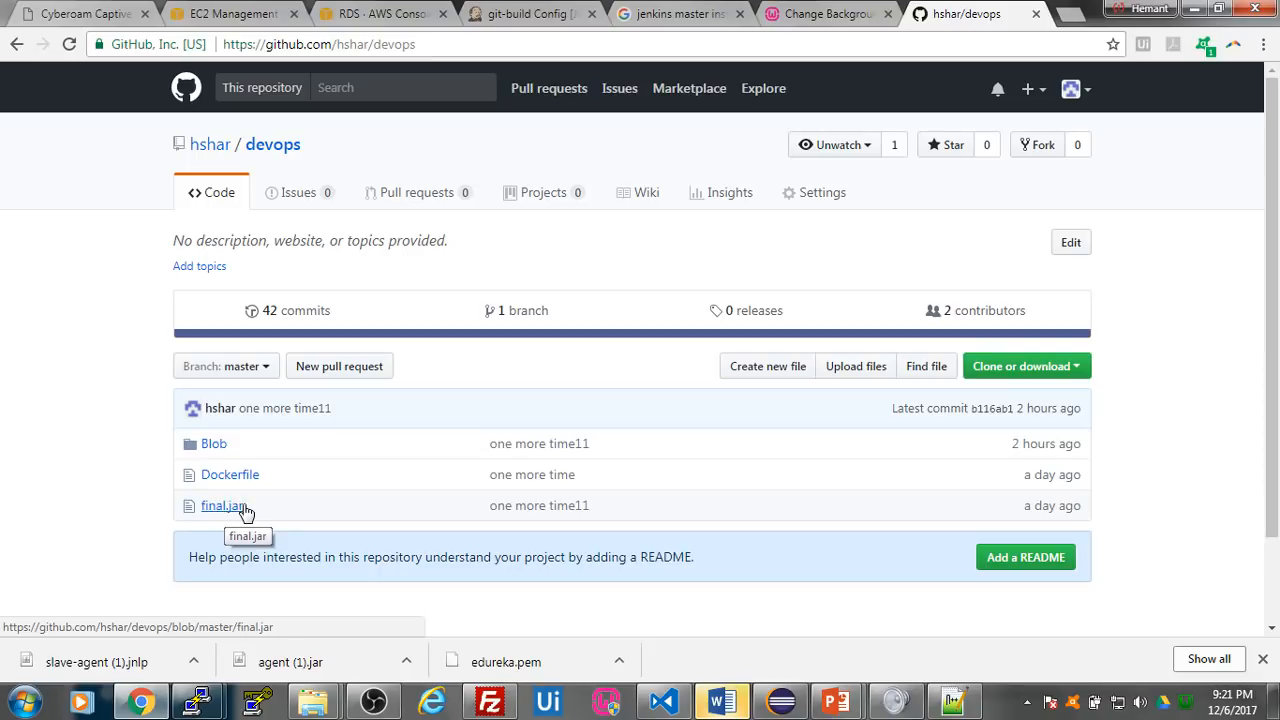
- Look at the Blob folder and its 1.php file in the devops repository, and return to the repository's root
click(224, 452)
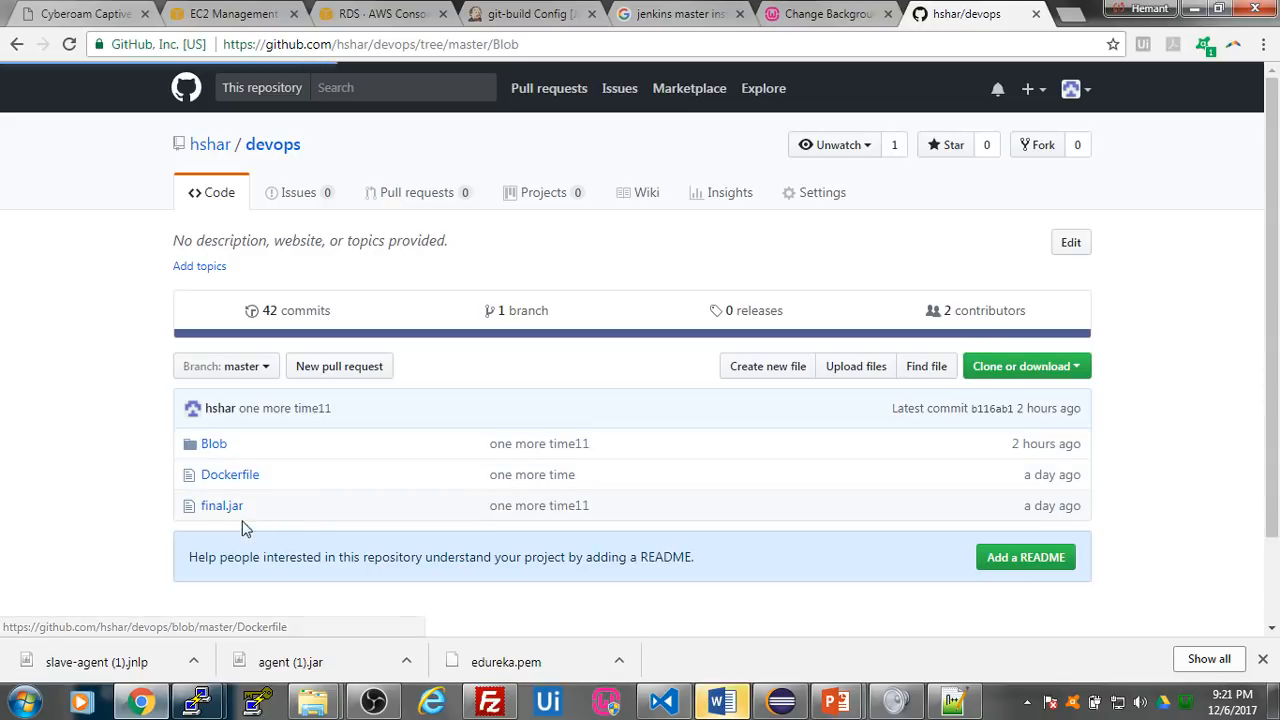
click(216, 444)
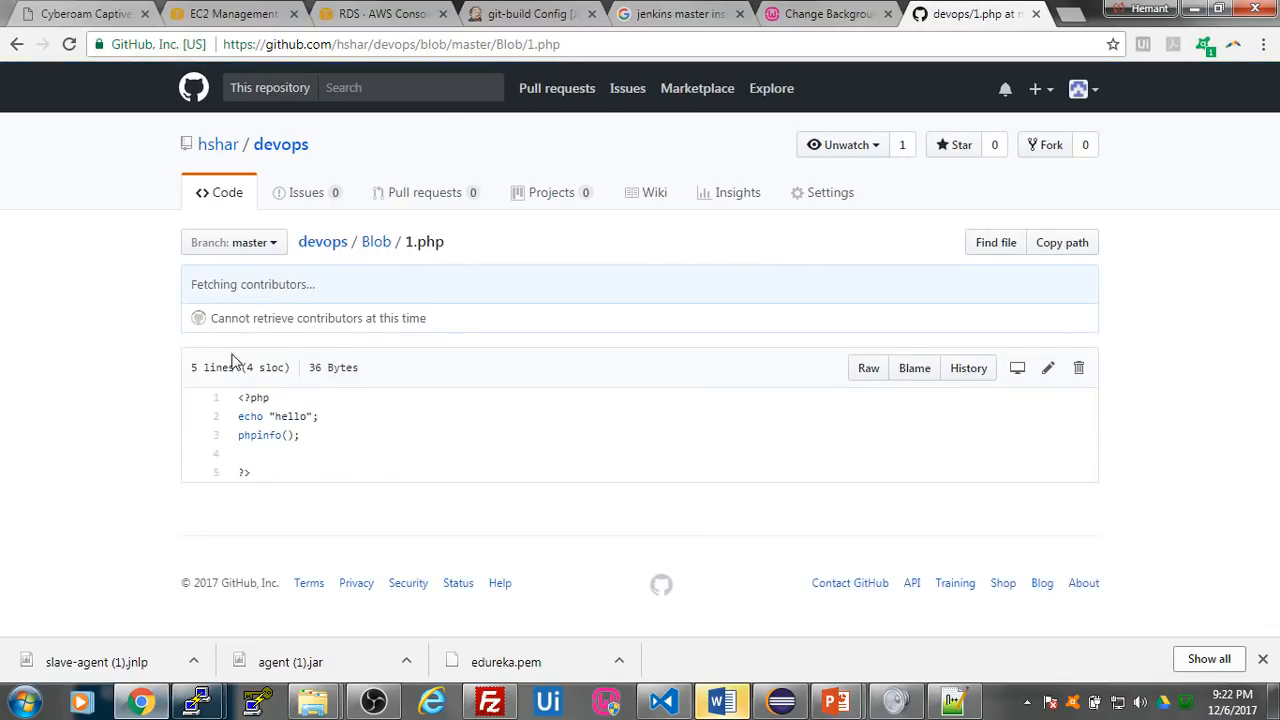
click(15, 45)
click(15, 45)
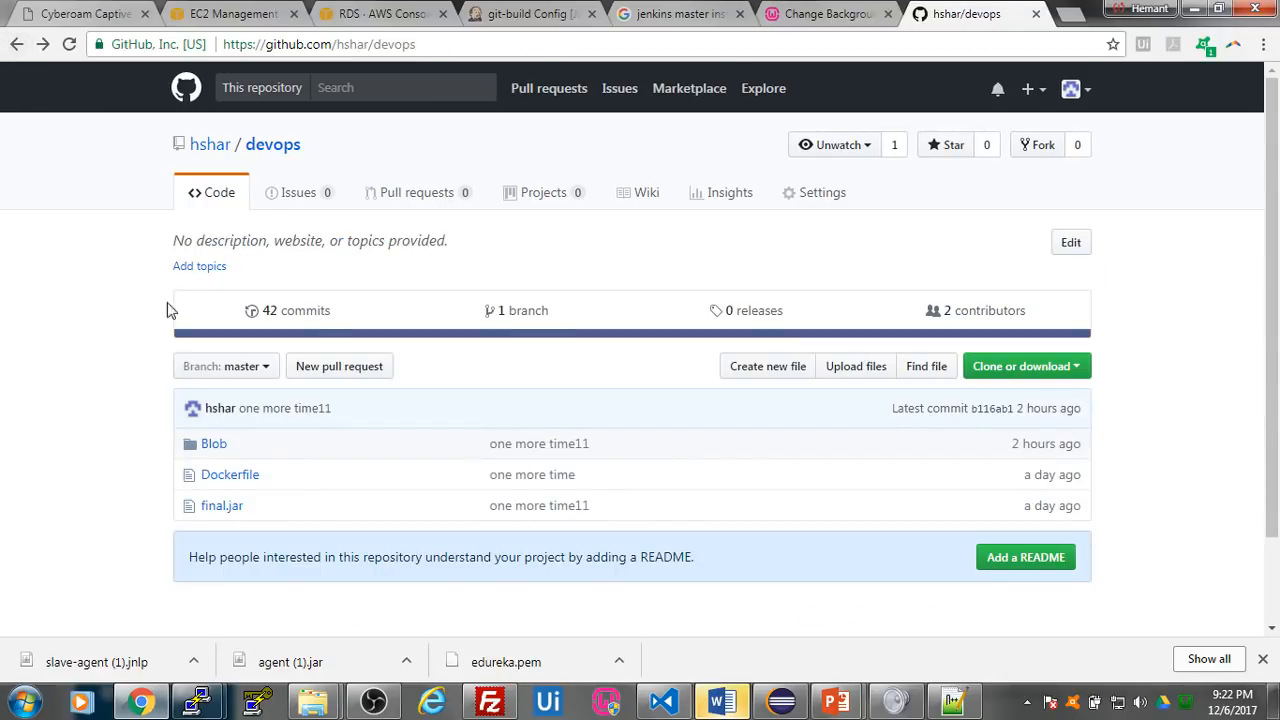
- Switch to the PuTTY session of ip-172-30-0-208 and list its Docker images with sudo docker images
mouse_move(214, 695)
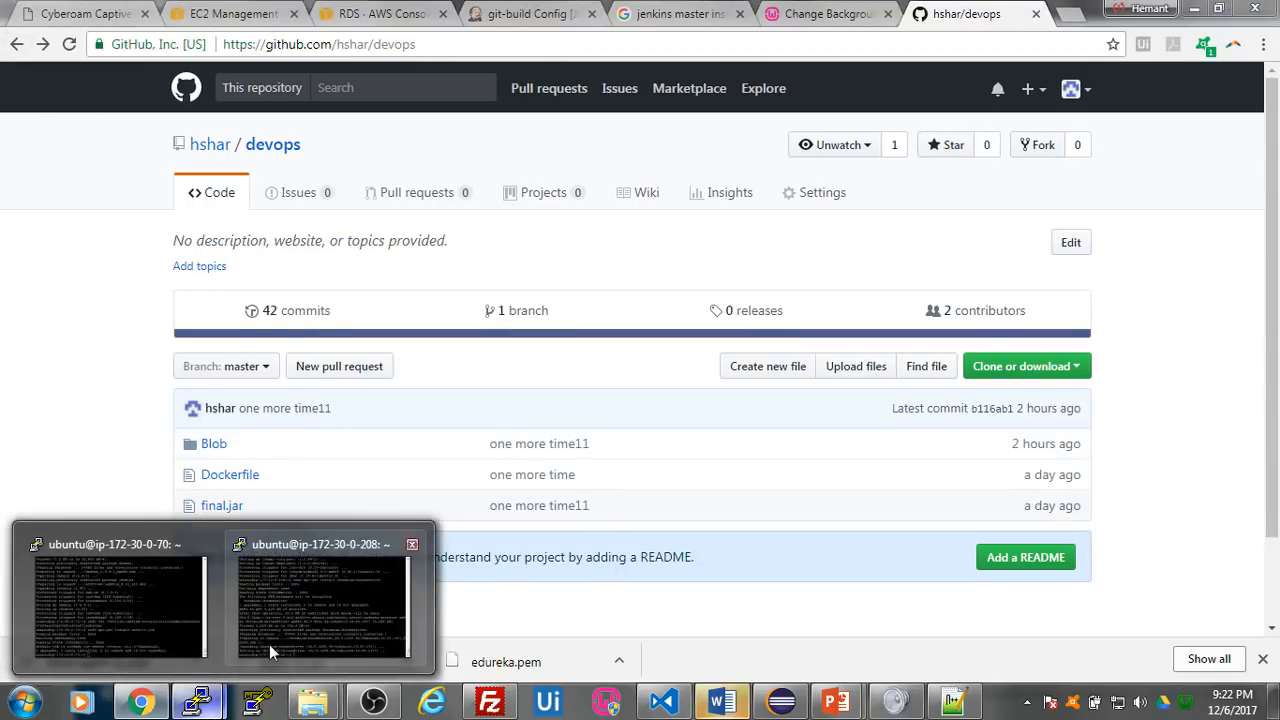
click(360, 603)
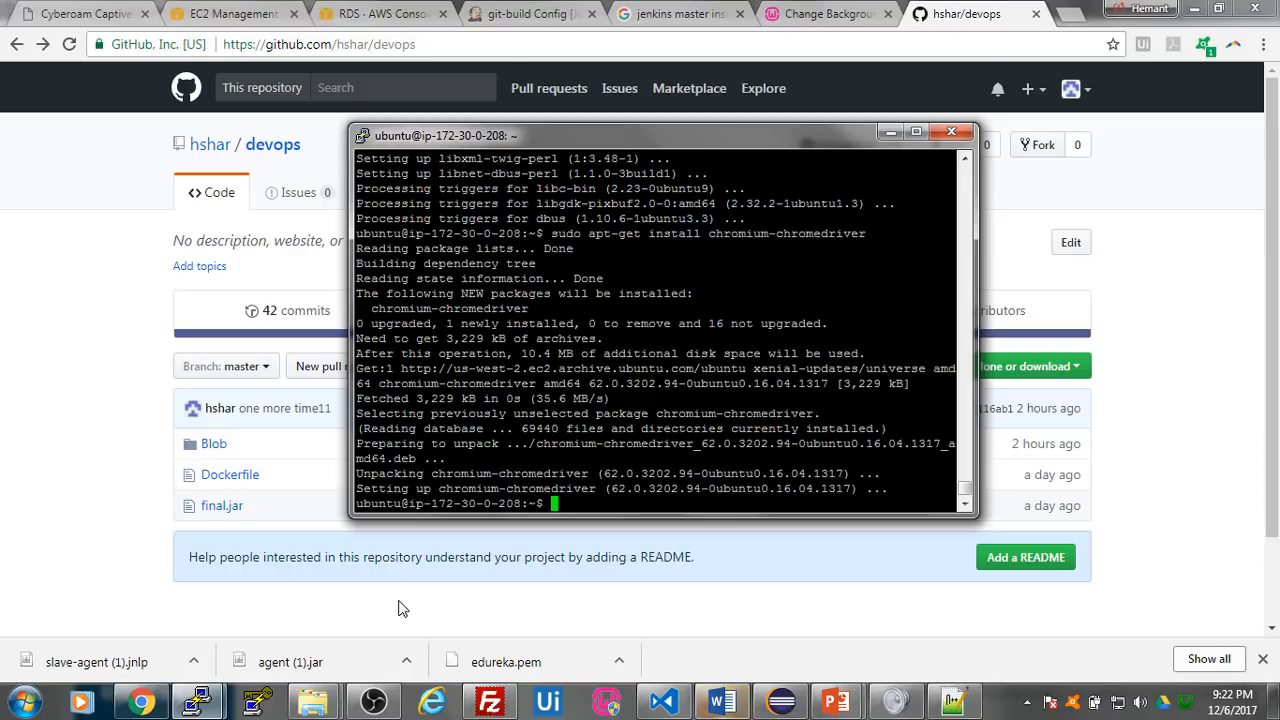
text(sudo docker images)
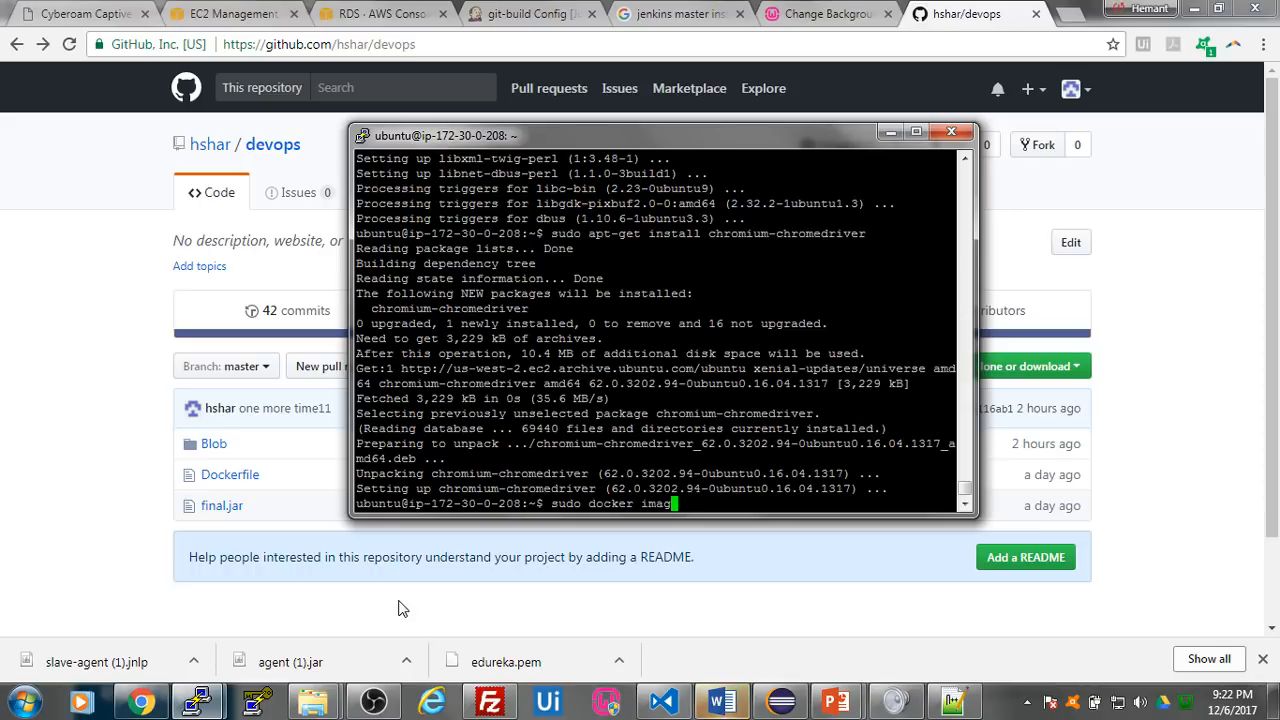
key(Return)
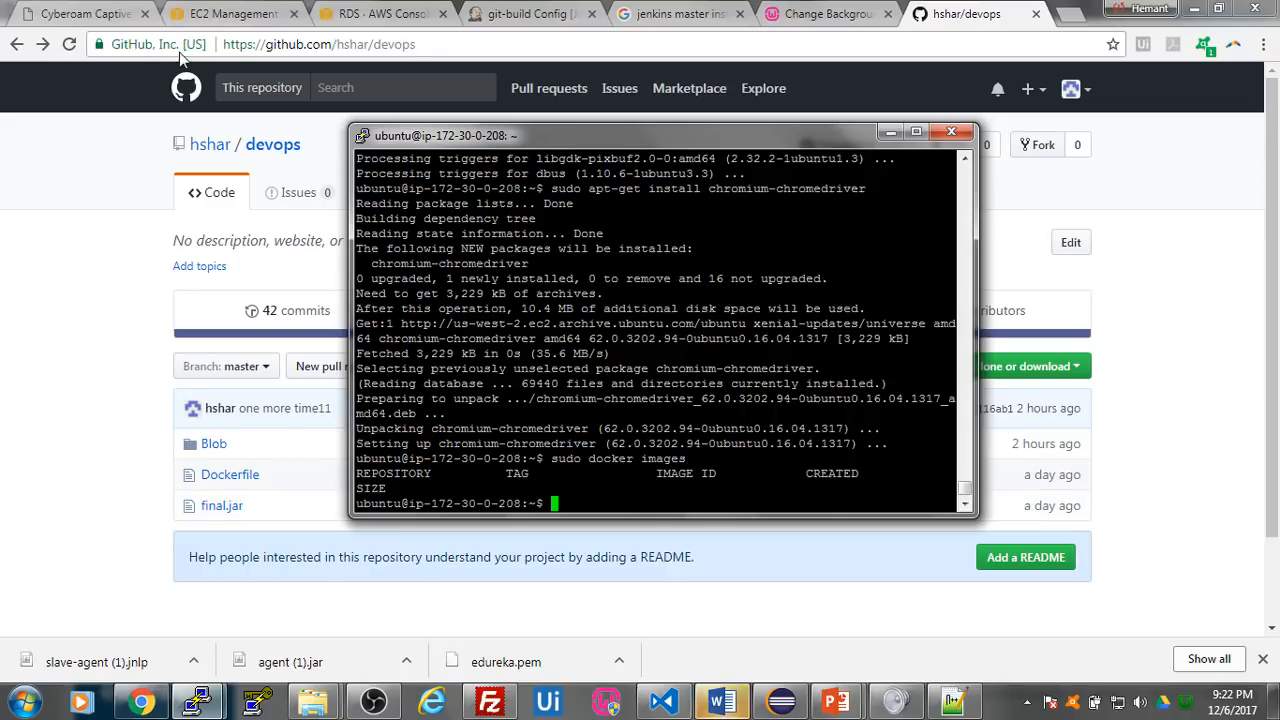
- Go to the EC2 console in Chrome and load Test Server 1's public IP, 35.162.89.105, in a new tab
click(255, 22)
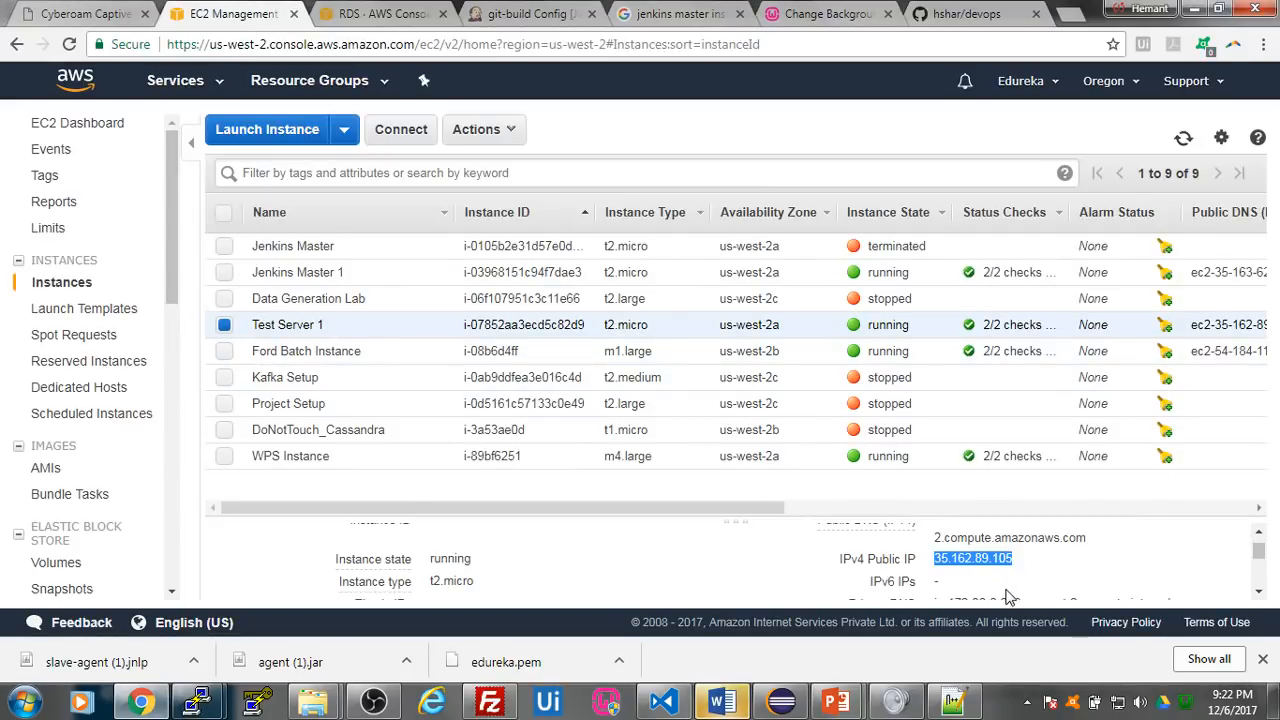
click(1070, 14)
text(35.162.89.105)
key(Return)
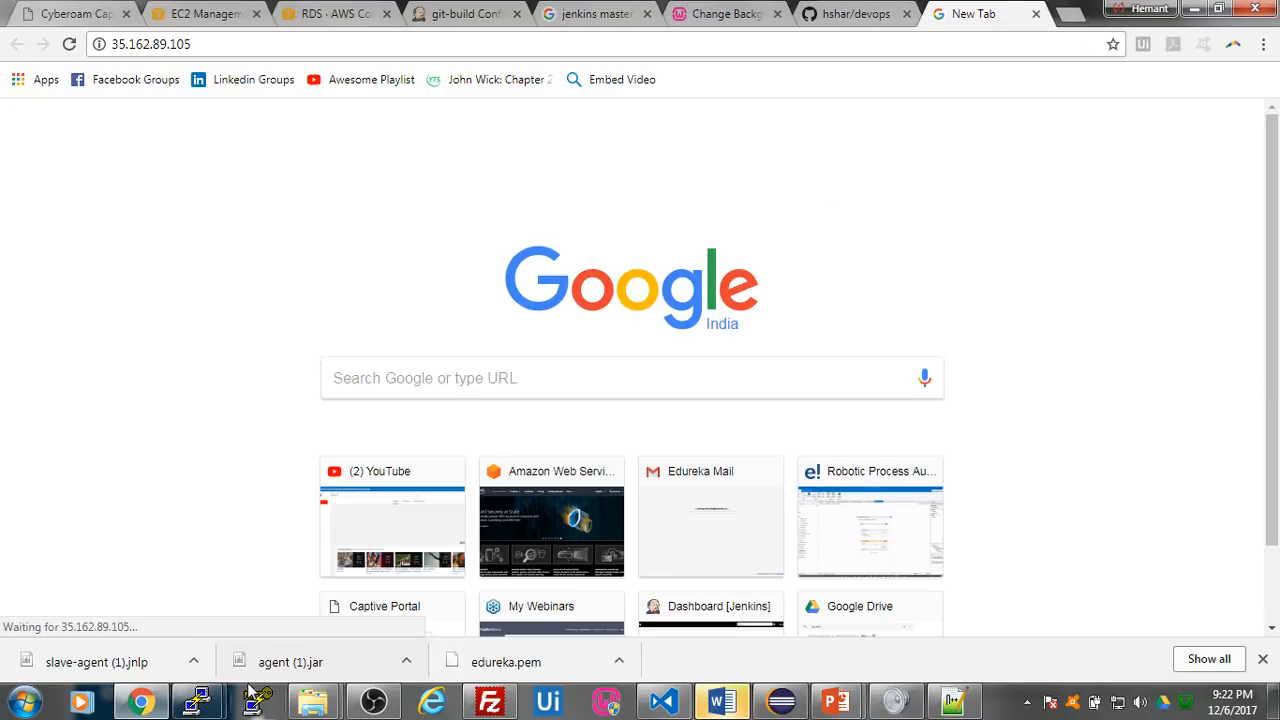
- Switch to the PuTTY session of ip-172-30-0-208 and pull the ubuntu image with sudo docker run ubuntu
click(208, 705)
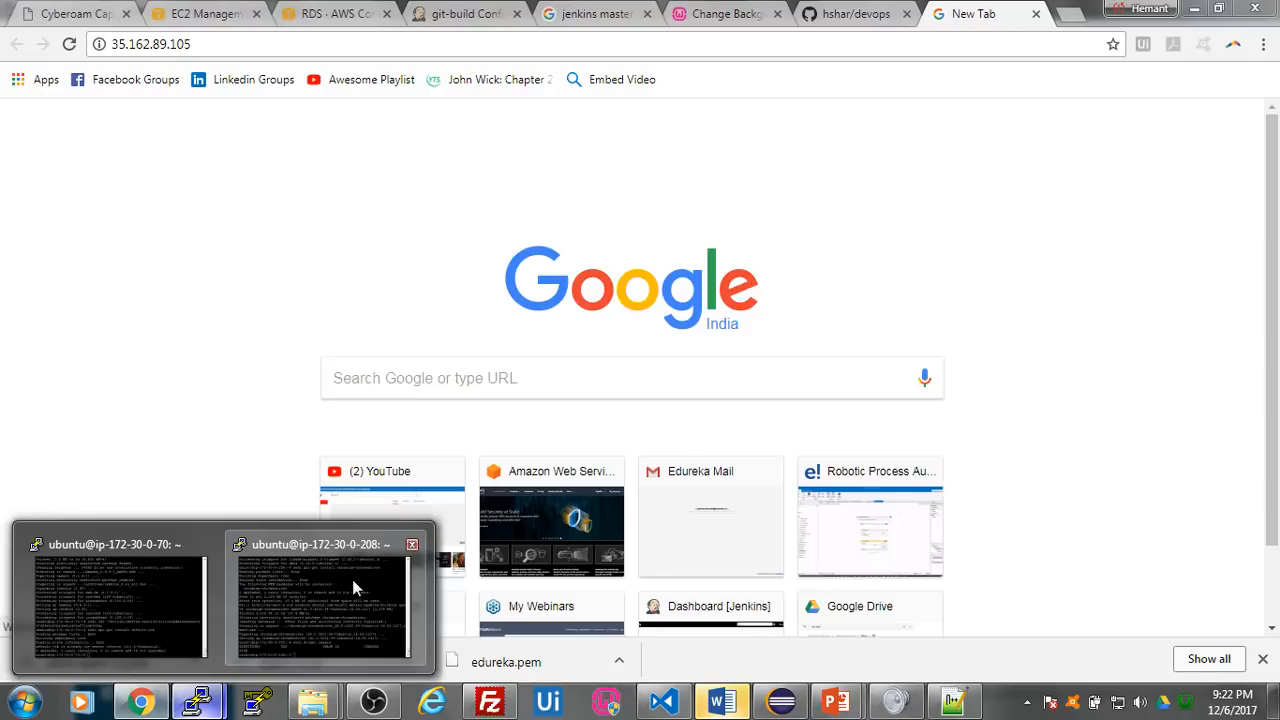
click(352, 584)
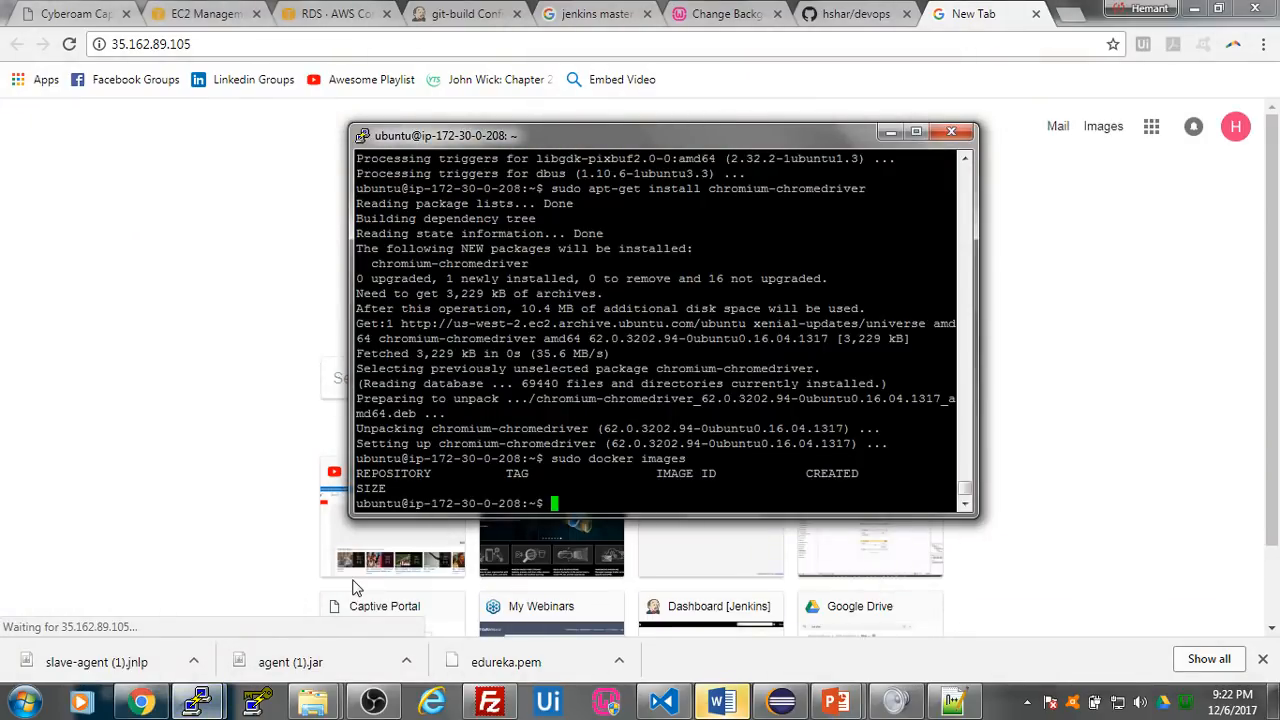
text(sudo docker run)
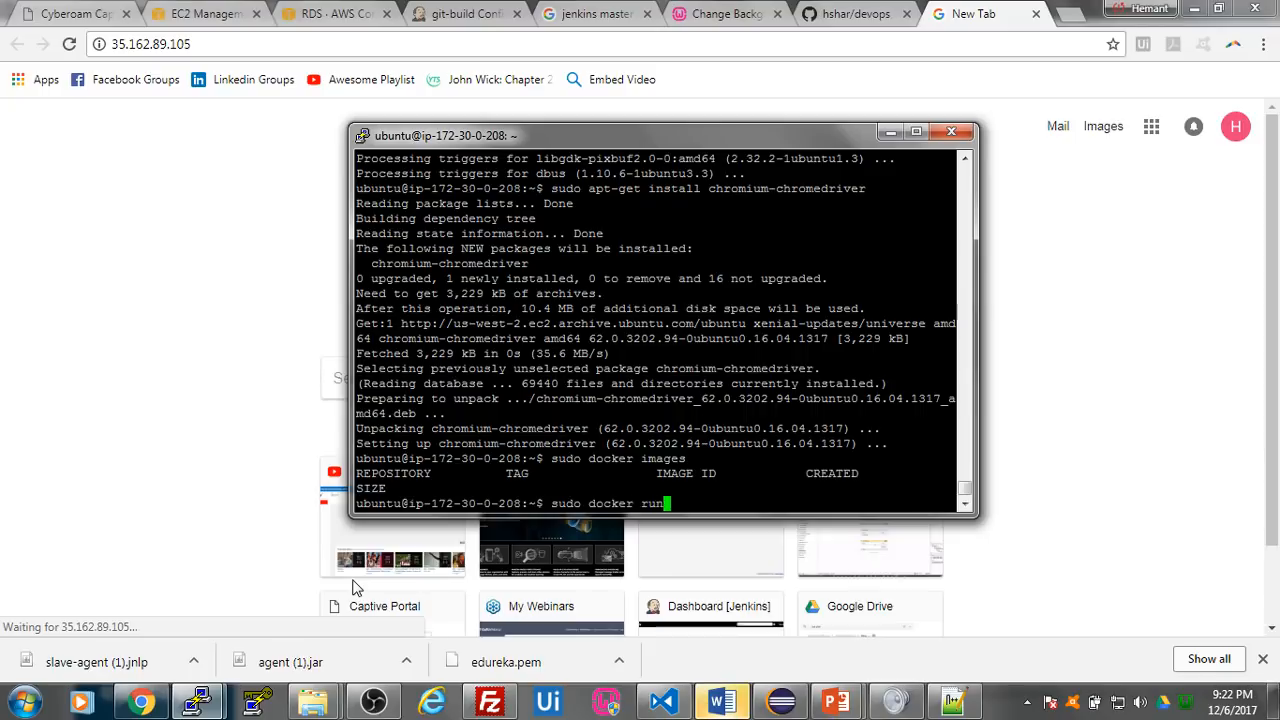
text( ubunru)
key(BackSpace)
key(BackSpace)
text(tu)
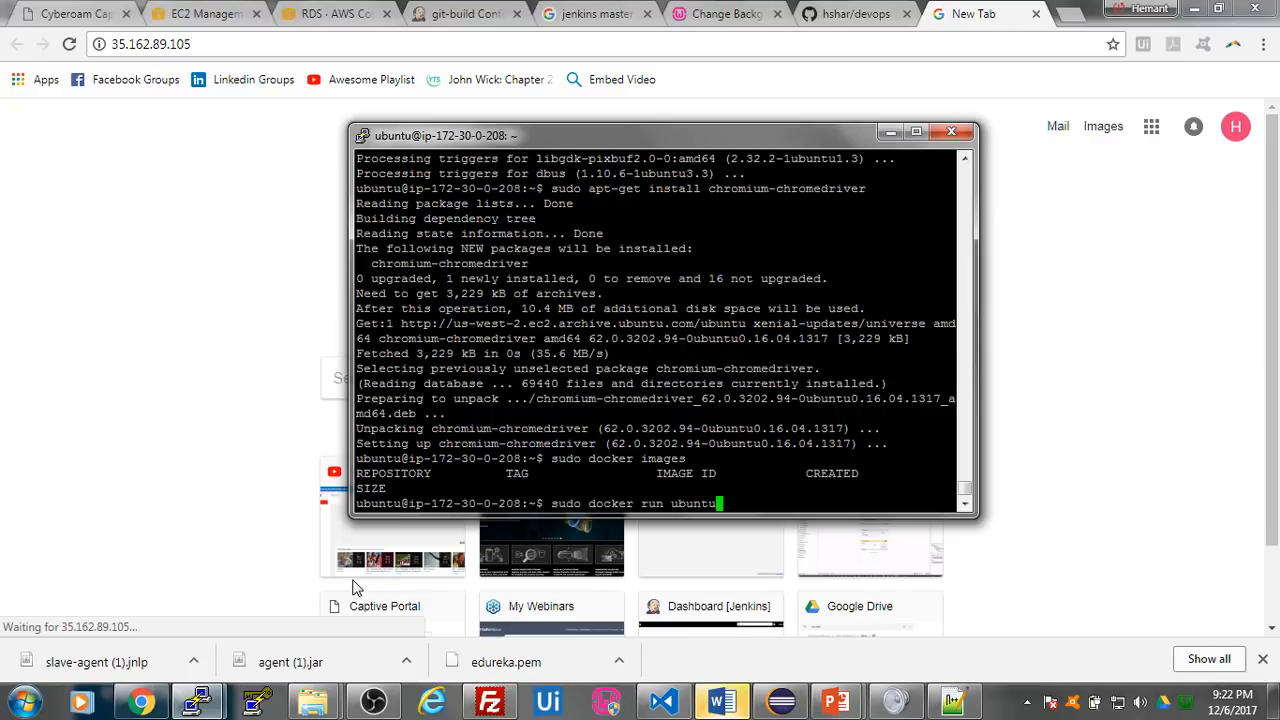
key(Return)
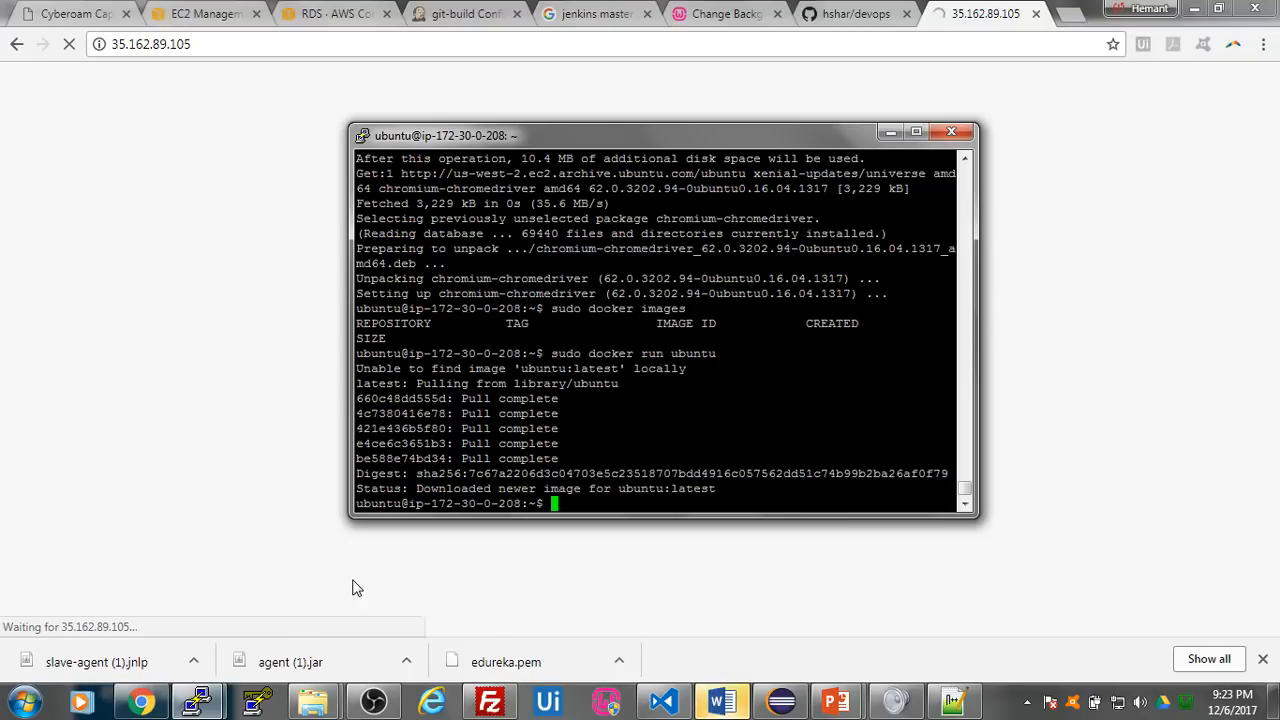
- List the Docker images with sudo docker images and examine the ubuntu image's ID, name and size
text(sudo d)
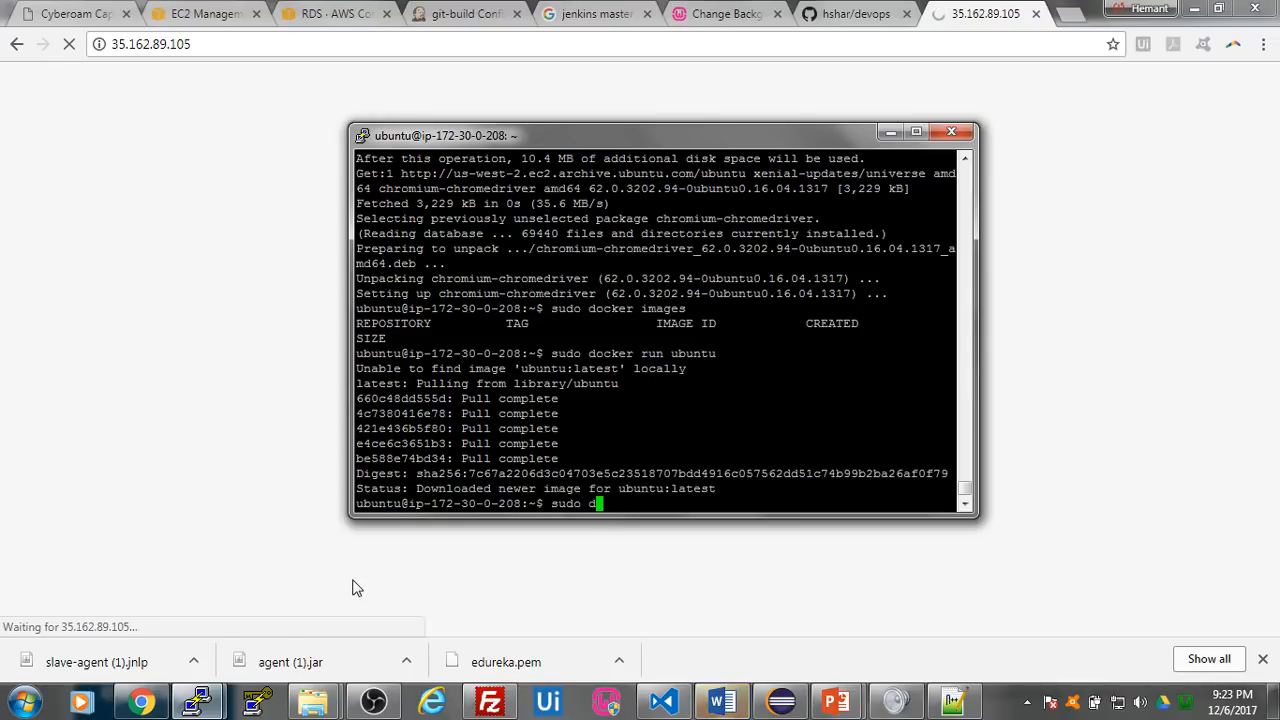
text(ocker image)
text(s)
key(Return)
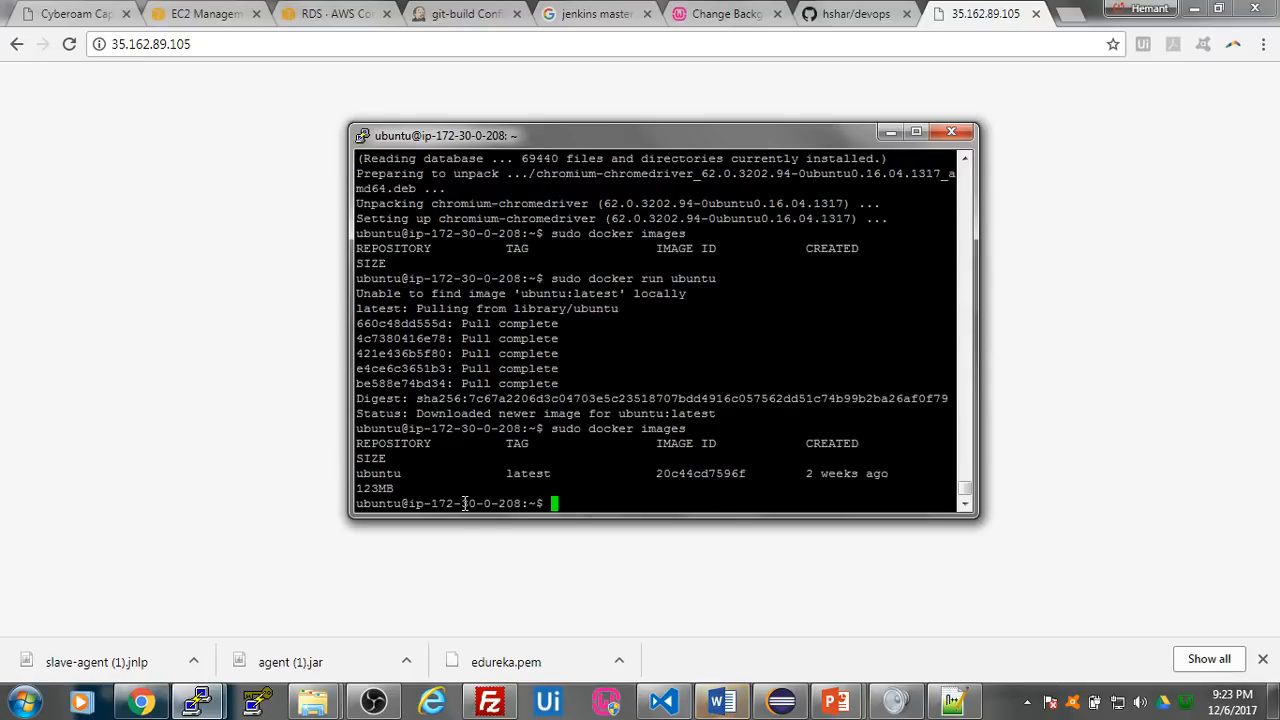
double_click(711, 474)
key(ctrl+c)
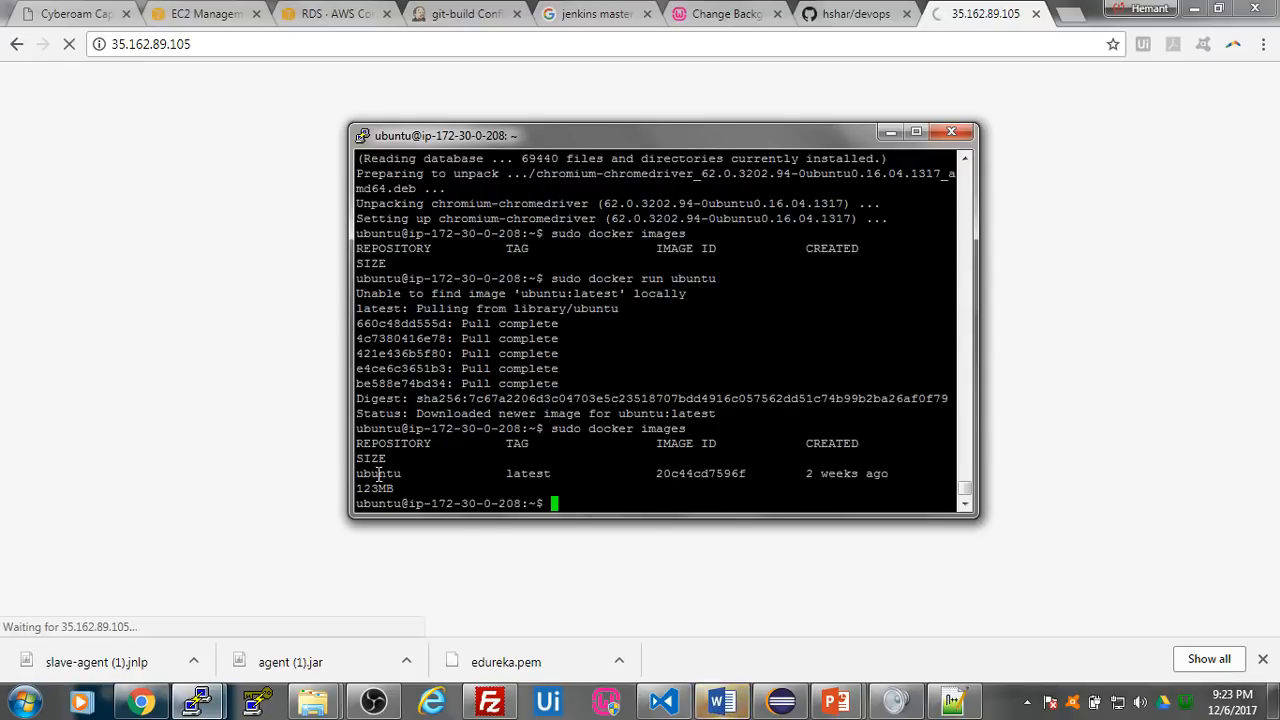
double_click(380, 474)
double_click(381, 489)
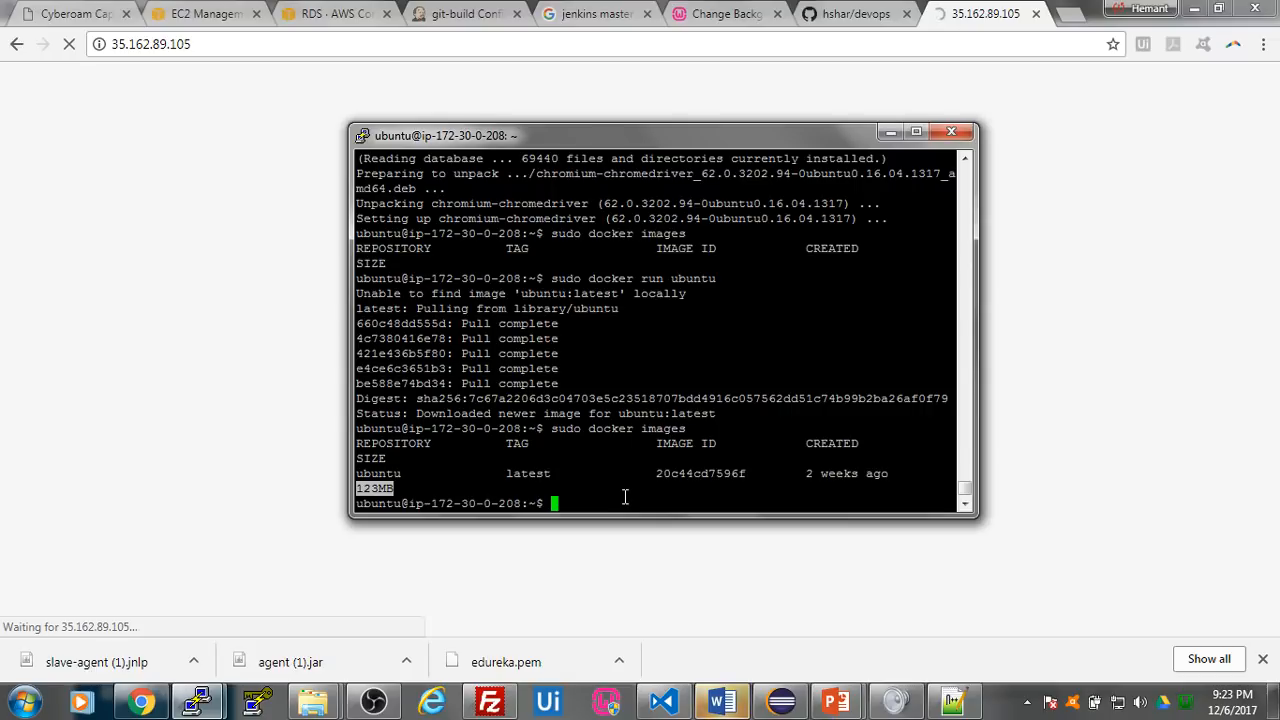
- Check for running containers with sudo docker ps
text(sudo docker ps)
key(Return)
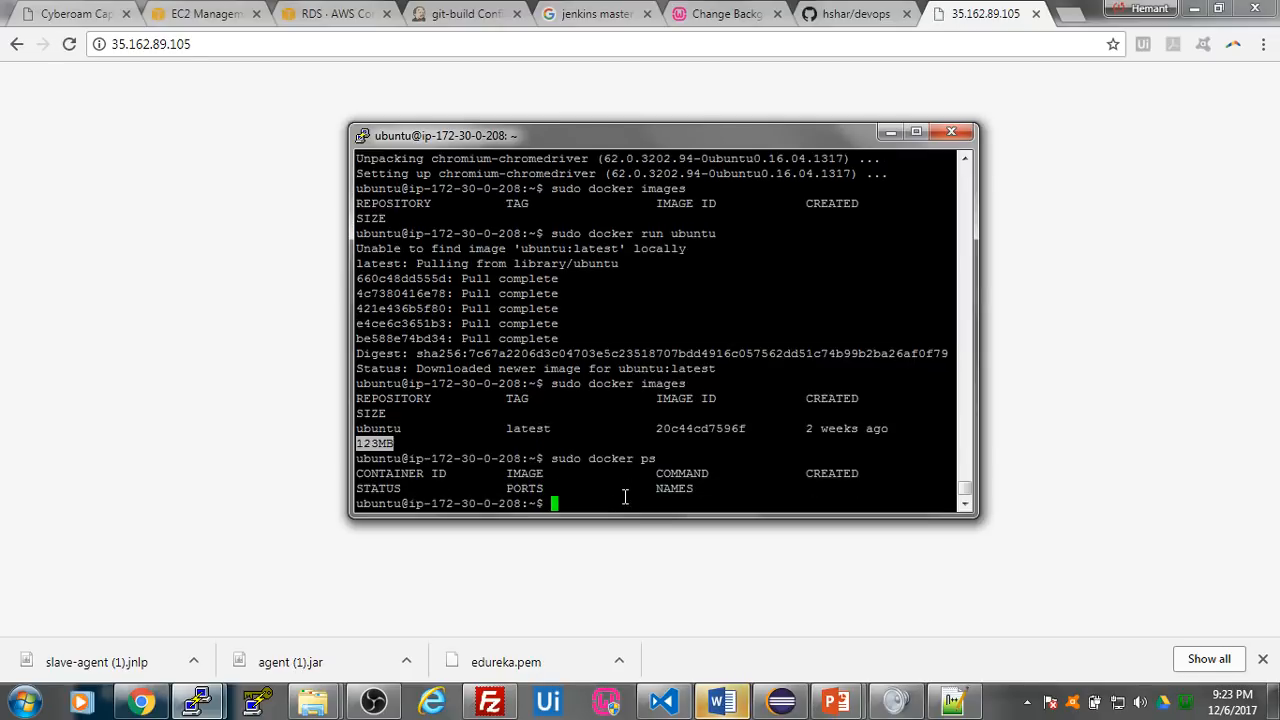
- Start a detached interactive container from the ubuntu image with sudo docker run -it -d 20c44cd7596f
text(sudo docker)
text(run -it )
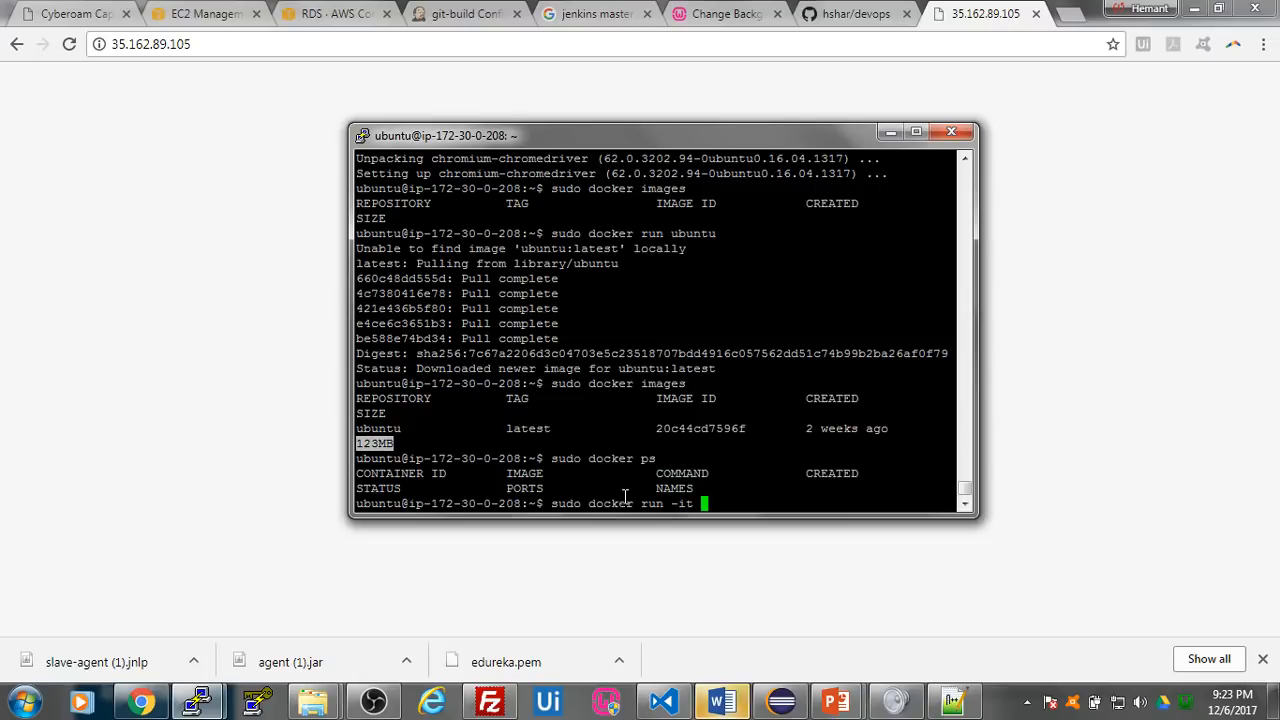
text(-d)
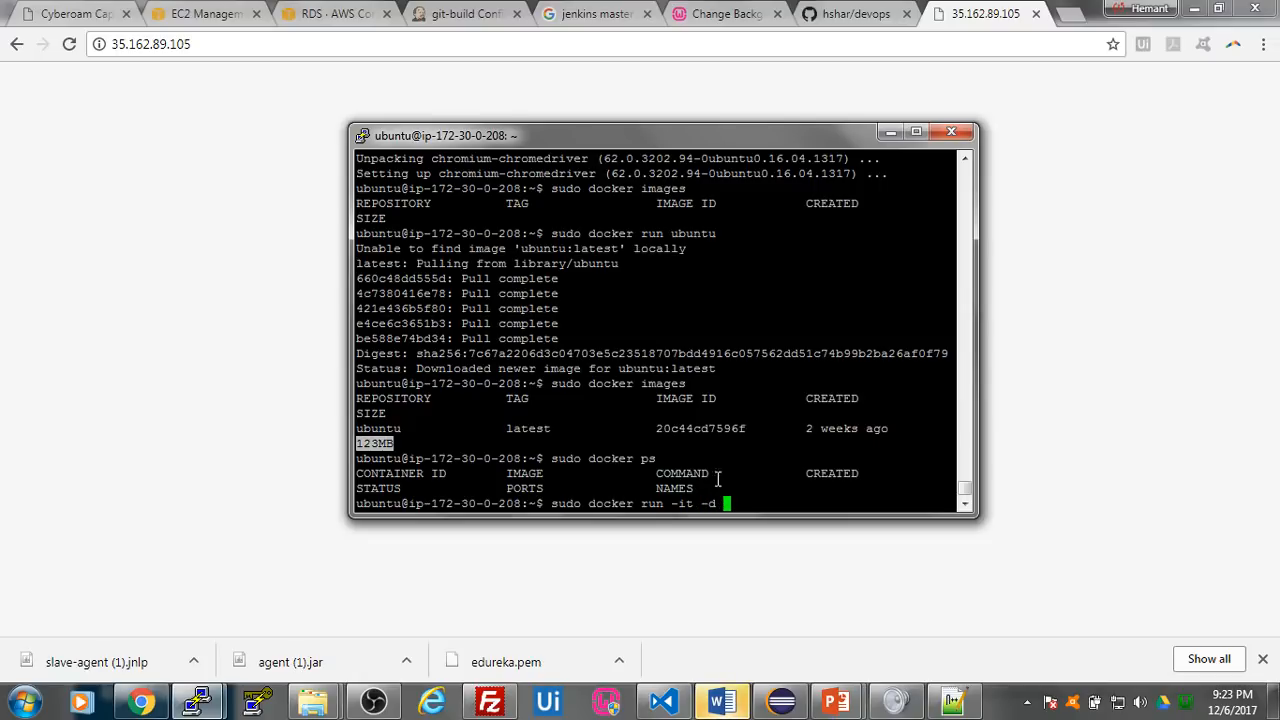
double_click(686, 503)
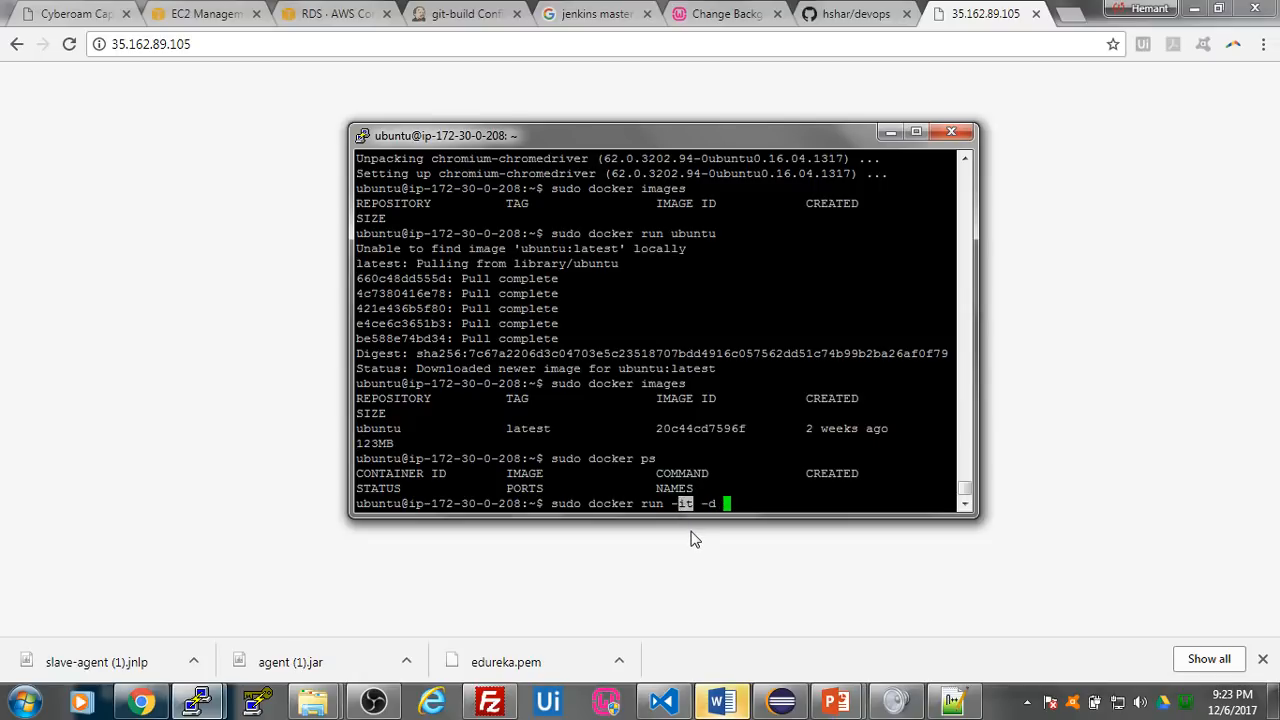
double_click(719, 504)
click(731, 503)
double_click(716, 428)
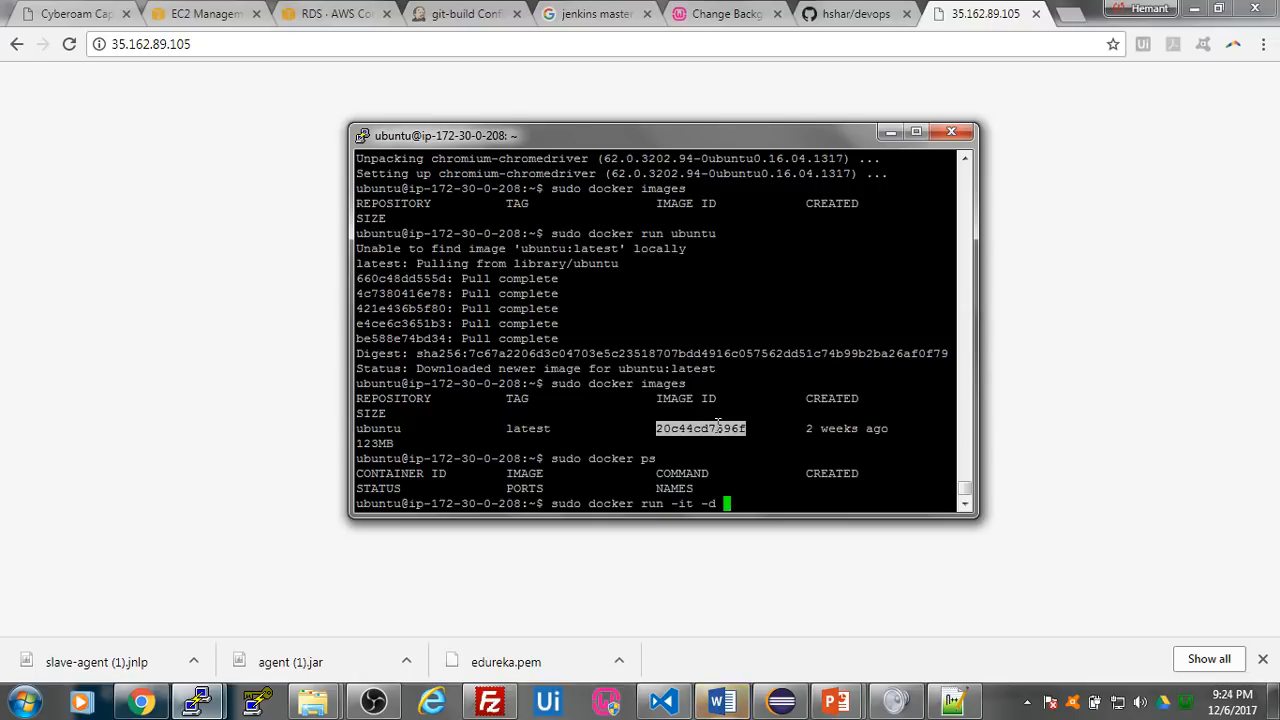
right_click(754, 503)
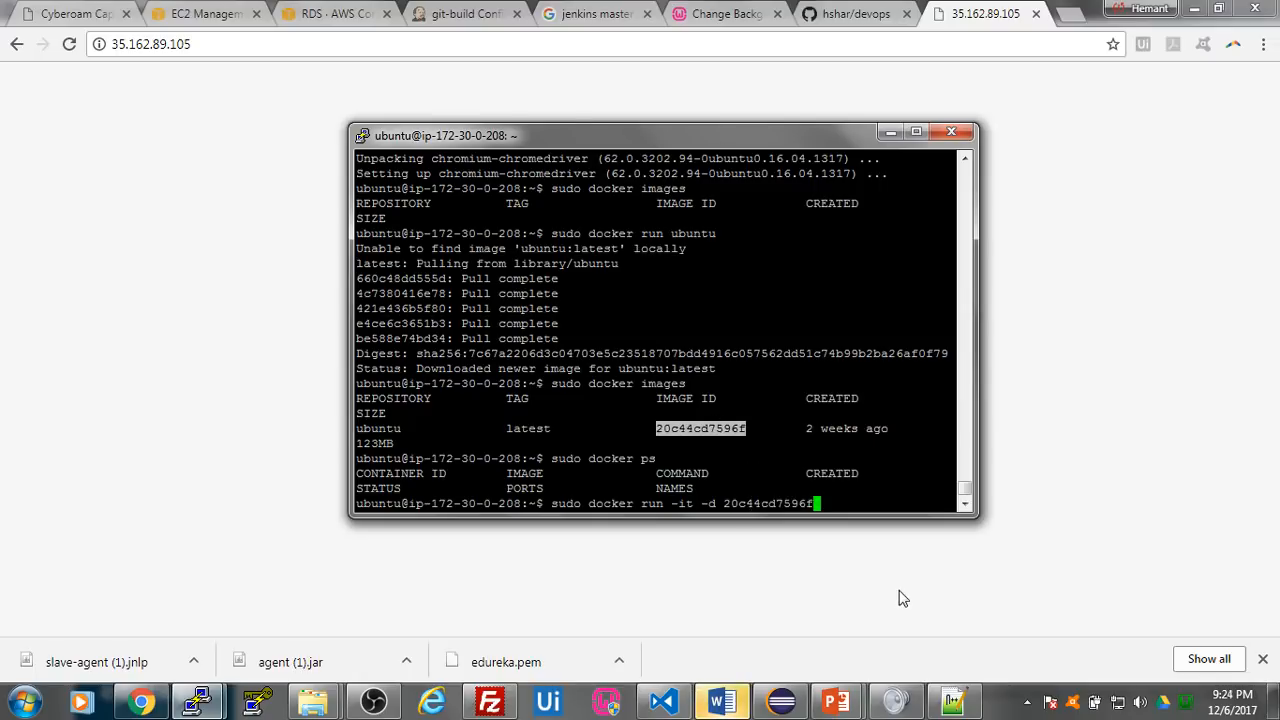
key(Return)
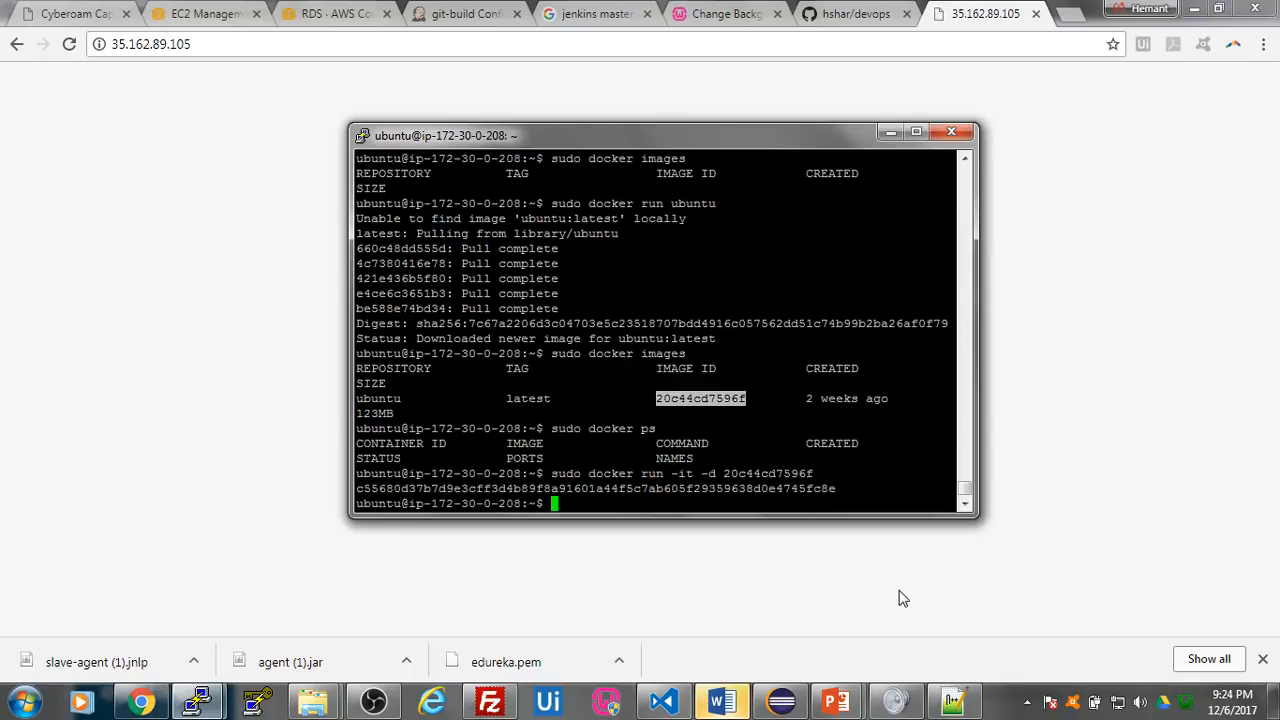
- List the running containers again with sudo docker ps to look up the new container's ID
text(sudo docker ps)
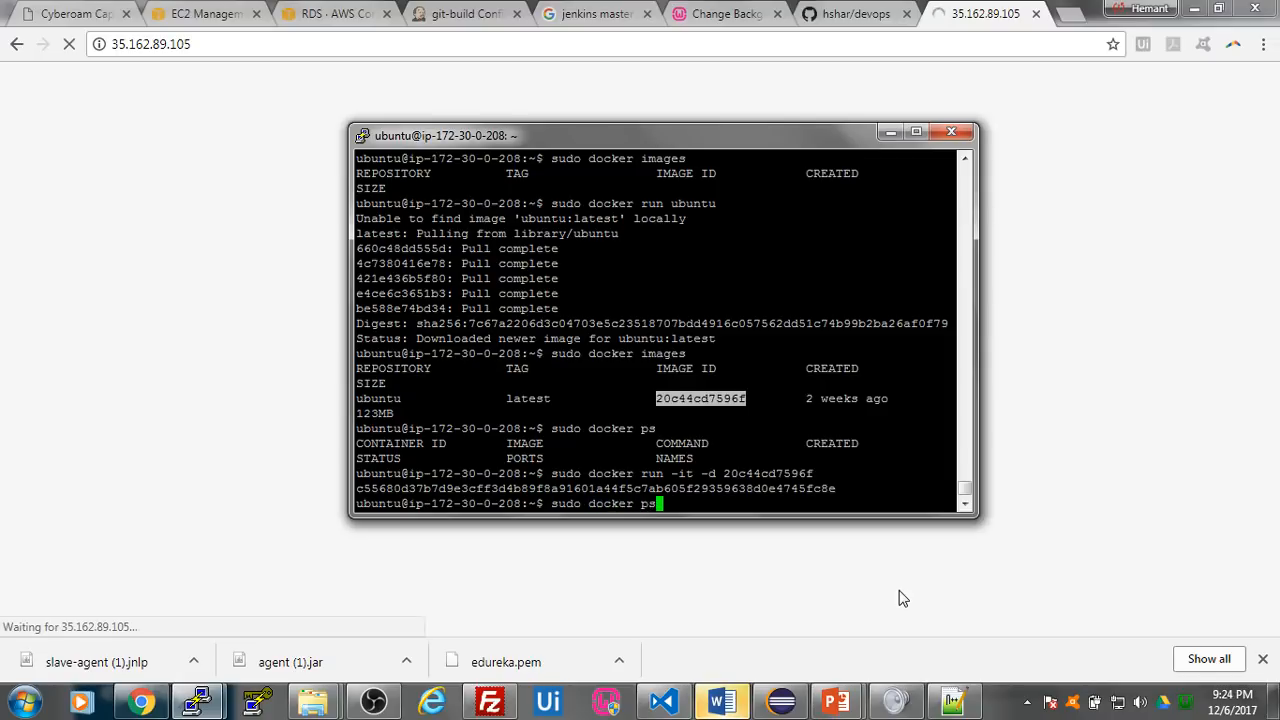
key(Return)
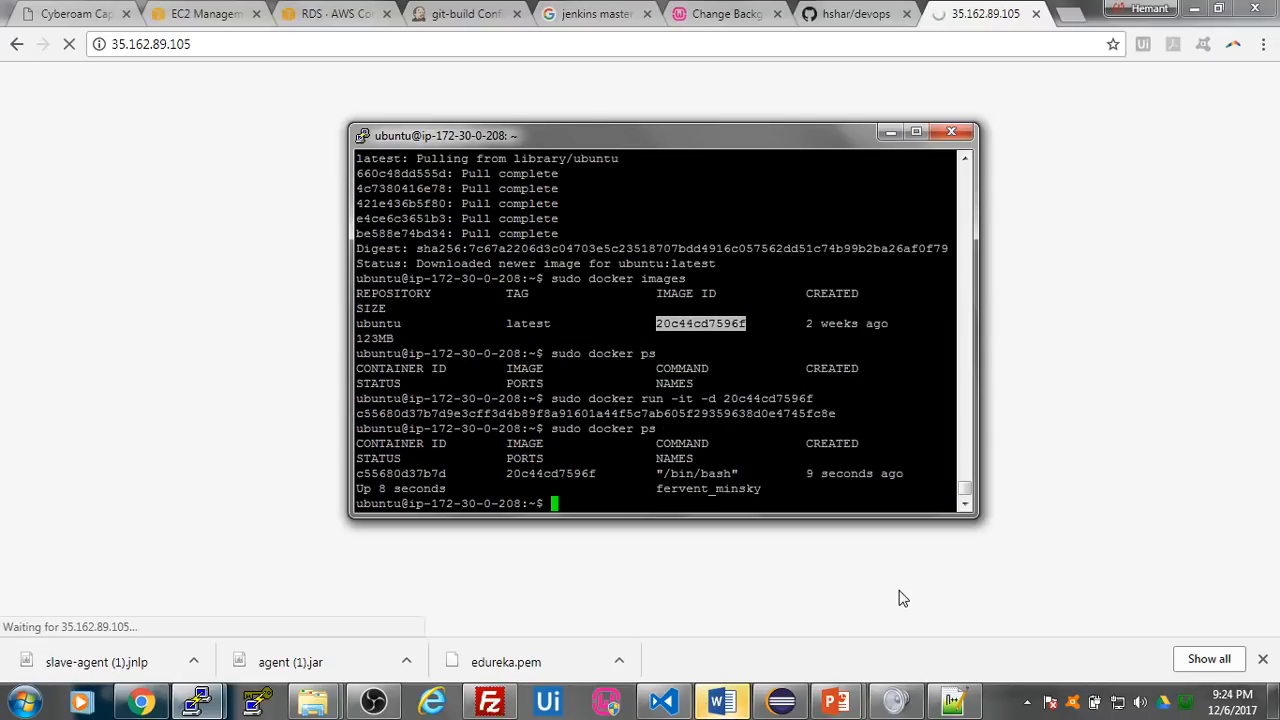
- Open a bash shell inside the running ubuntu container with sudo docker exec -it c55680d37b7d bash
double_click(426, 474)
key(ctrl+c)
click(620, 507)
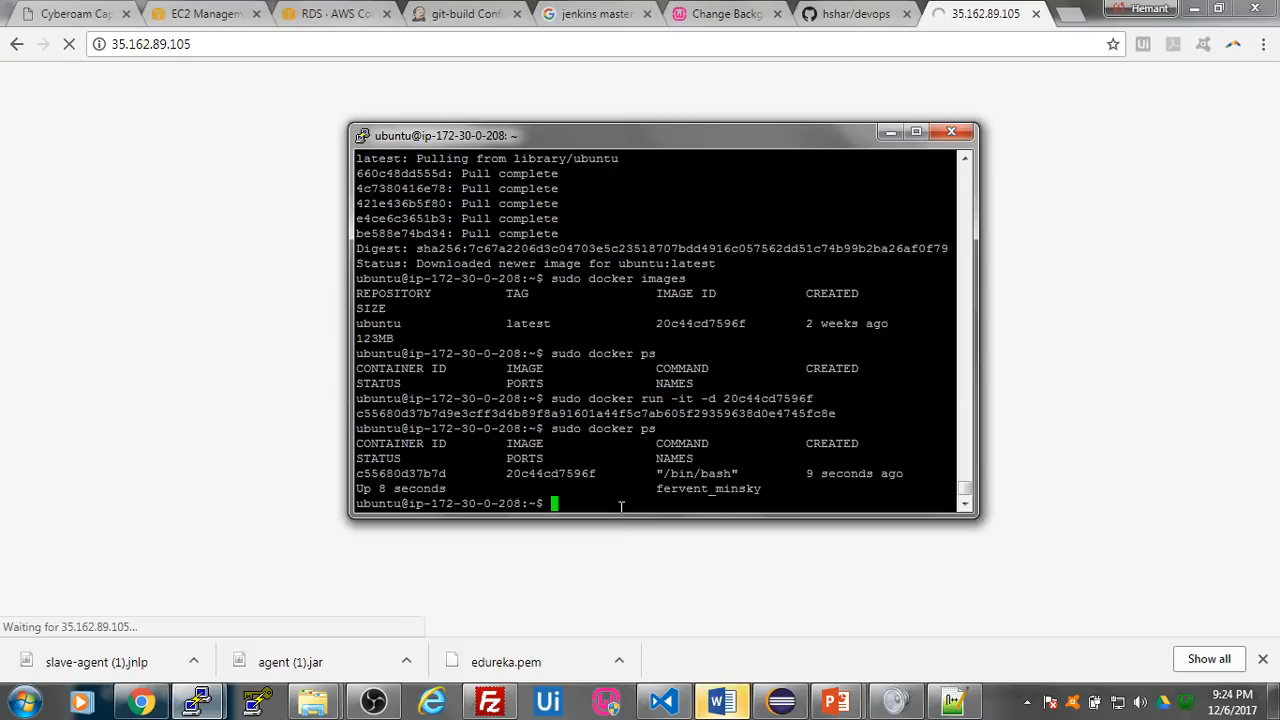
text(sudo docker exec -it)
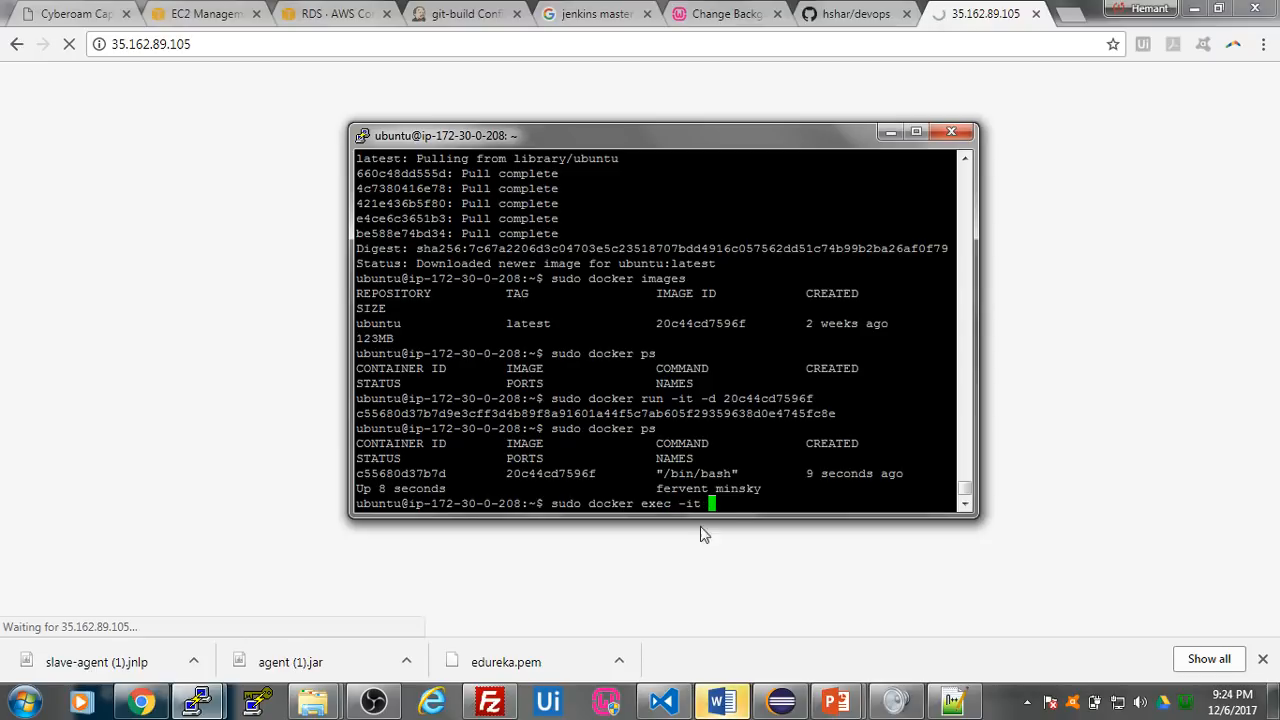
right_click(736, 507)
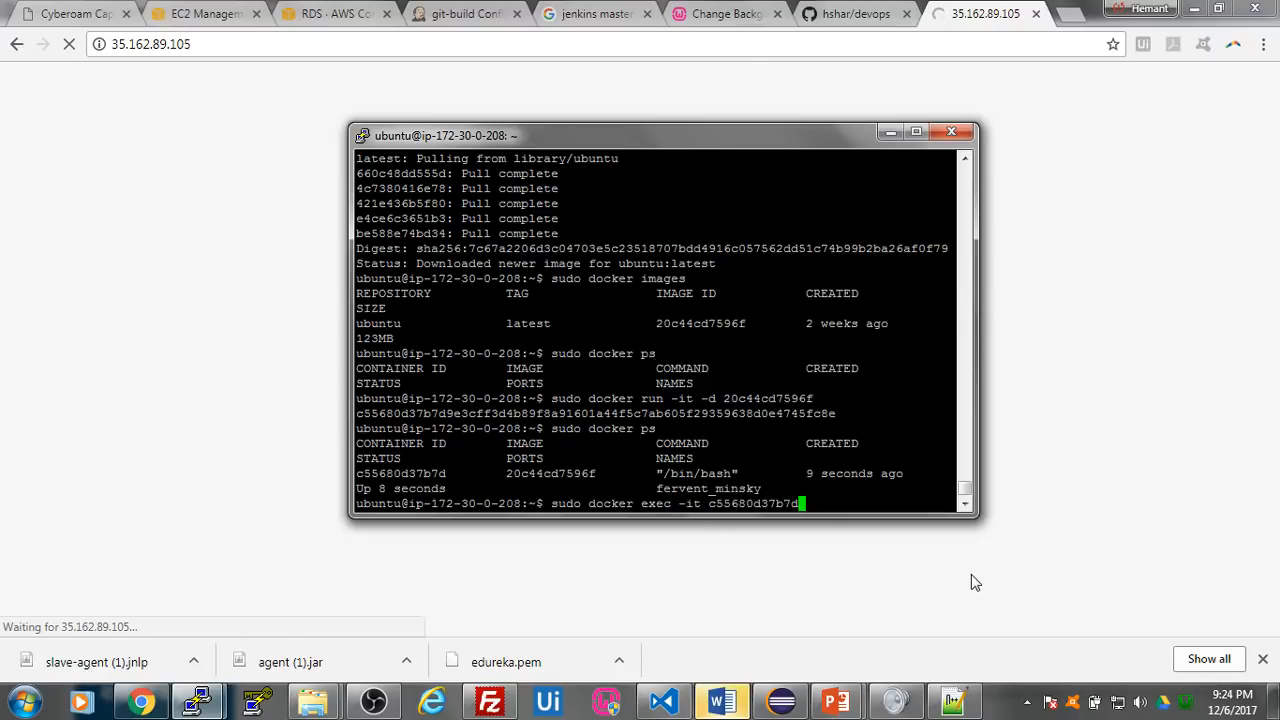
key(Return)
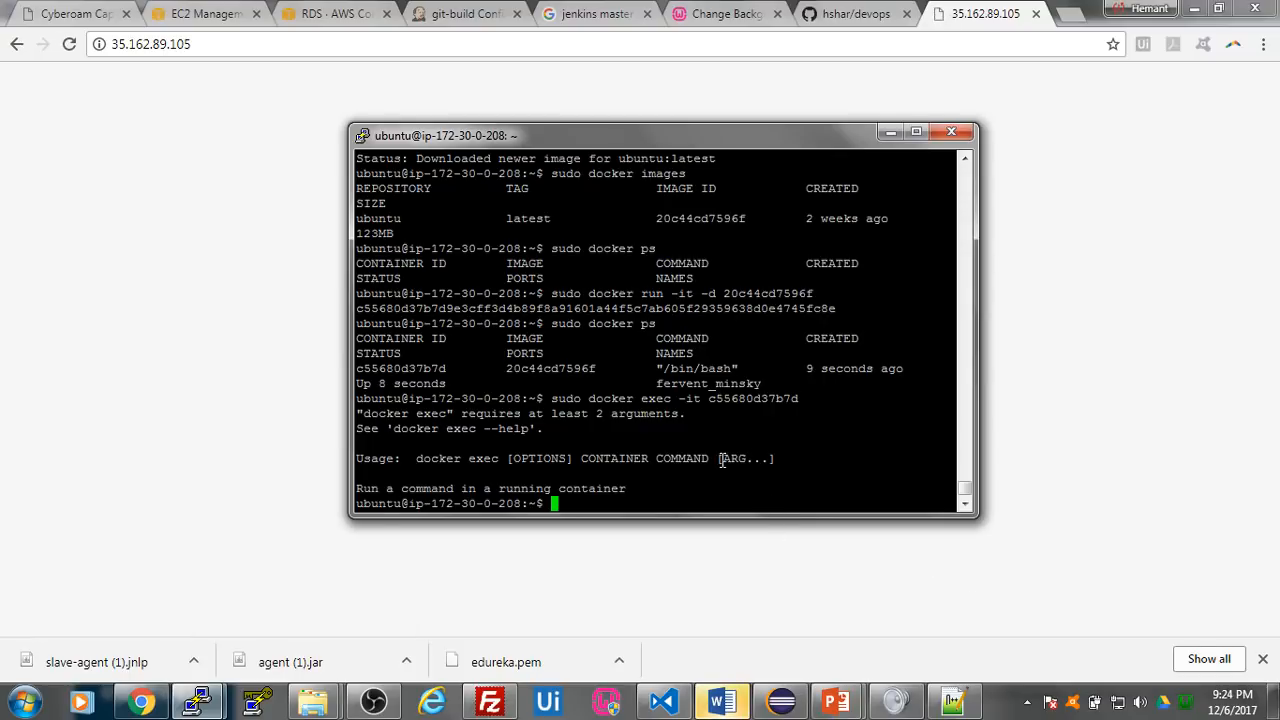
key(Up)
text(bash)
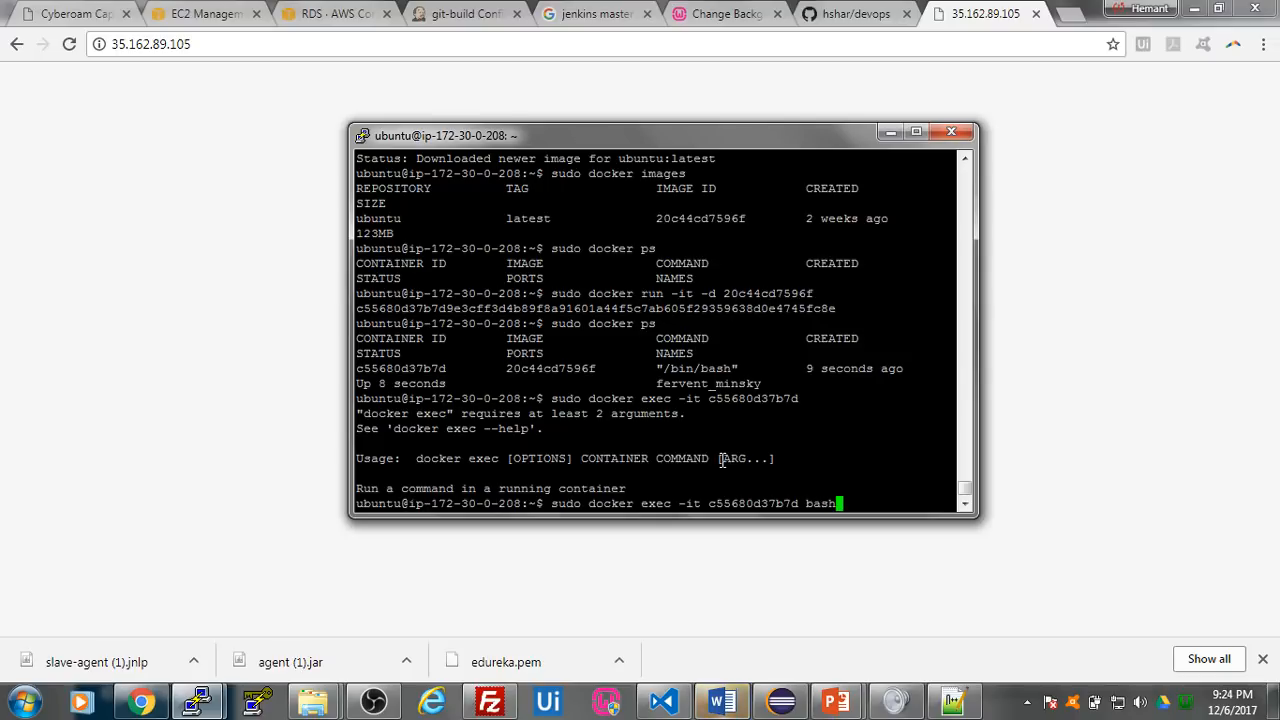
key(Return)
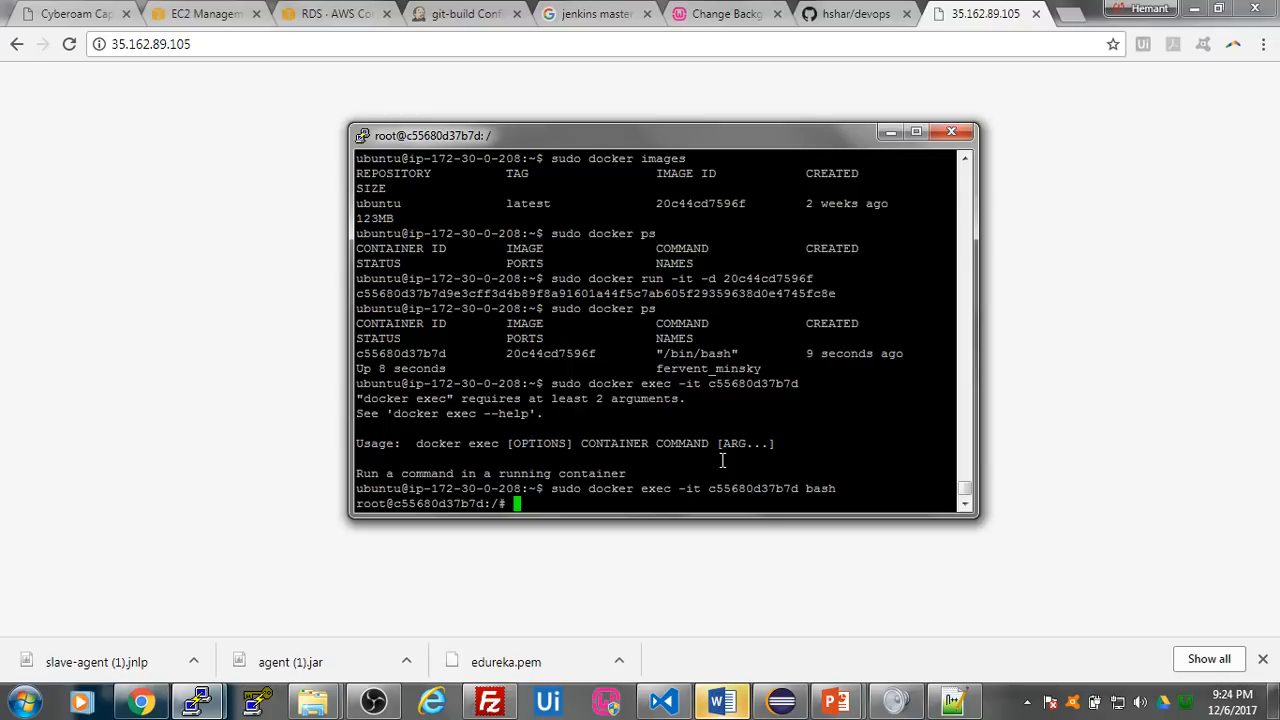
- Check the 35.162.89.105 page in Chrome and return to the PuTTY session with the container shell
click(193, 132)
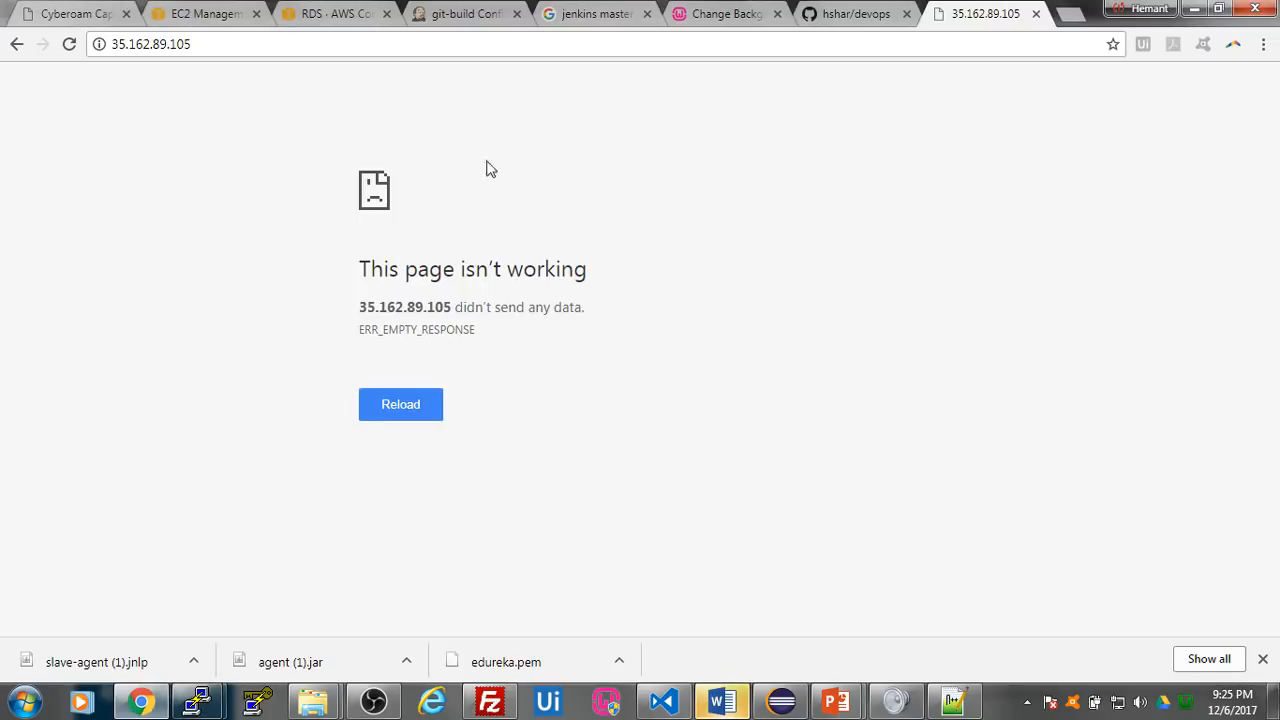
mouse_move(198, 701)
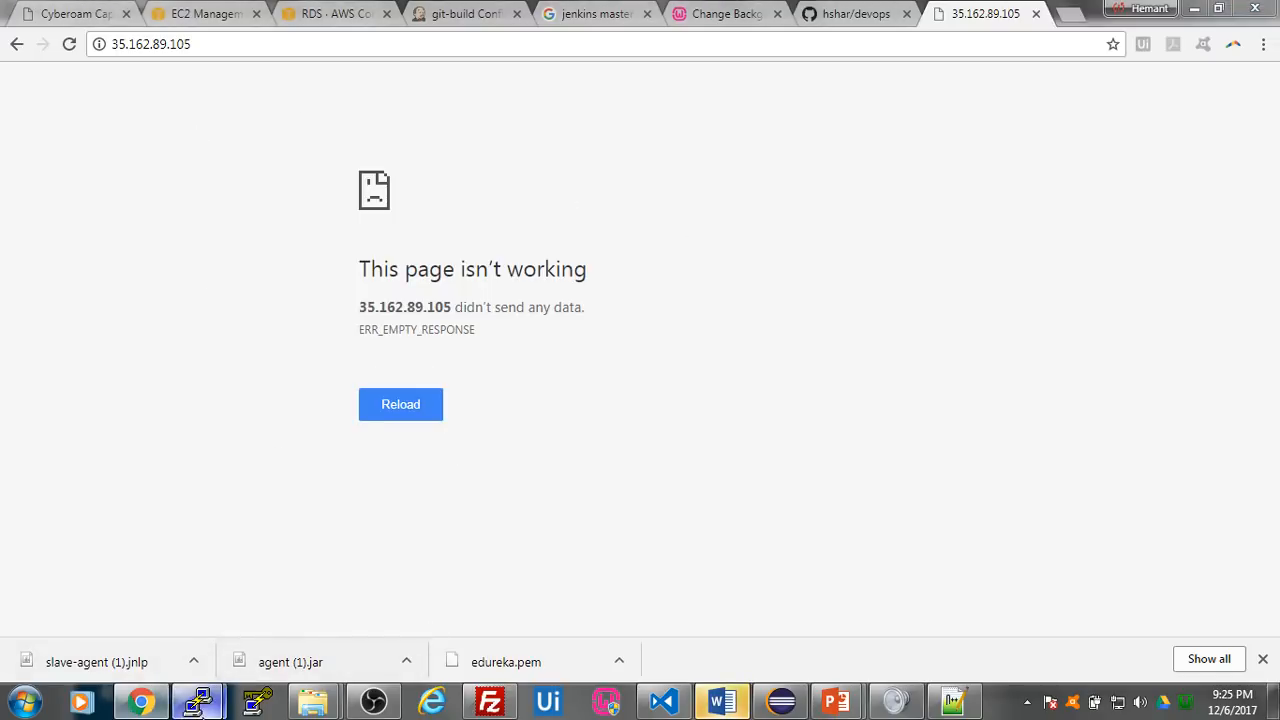
click(387, 626)
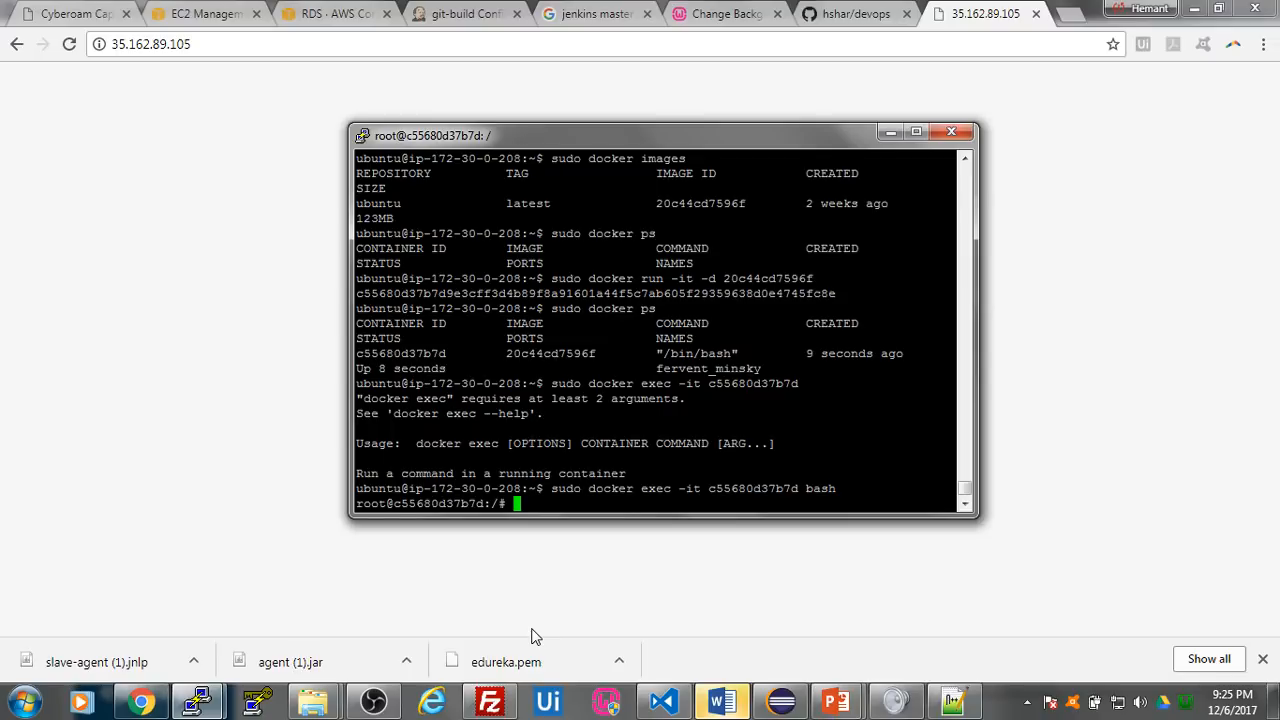
- Try to install Apache in the container with sudo apt-get -qq install apache
text(sudo apt-get -qq inst)
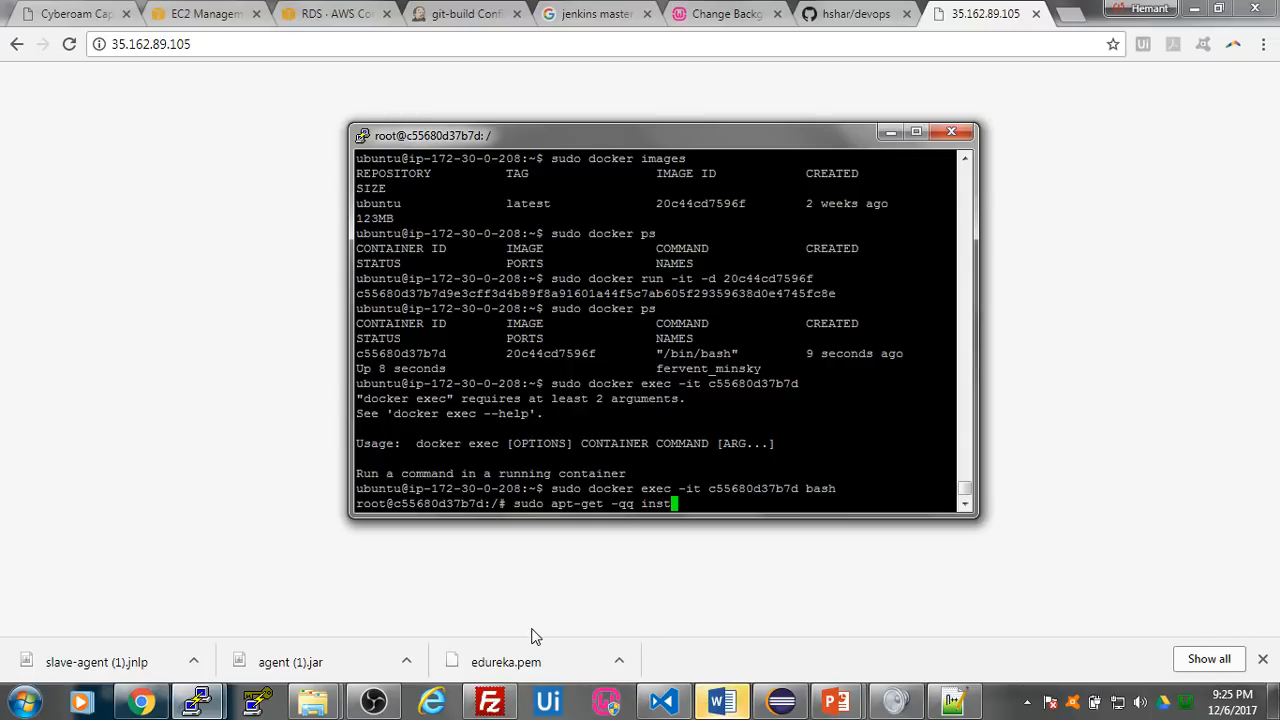
text(all apache)
key(Return)
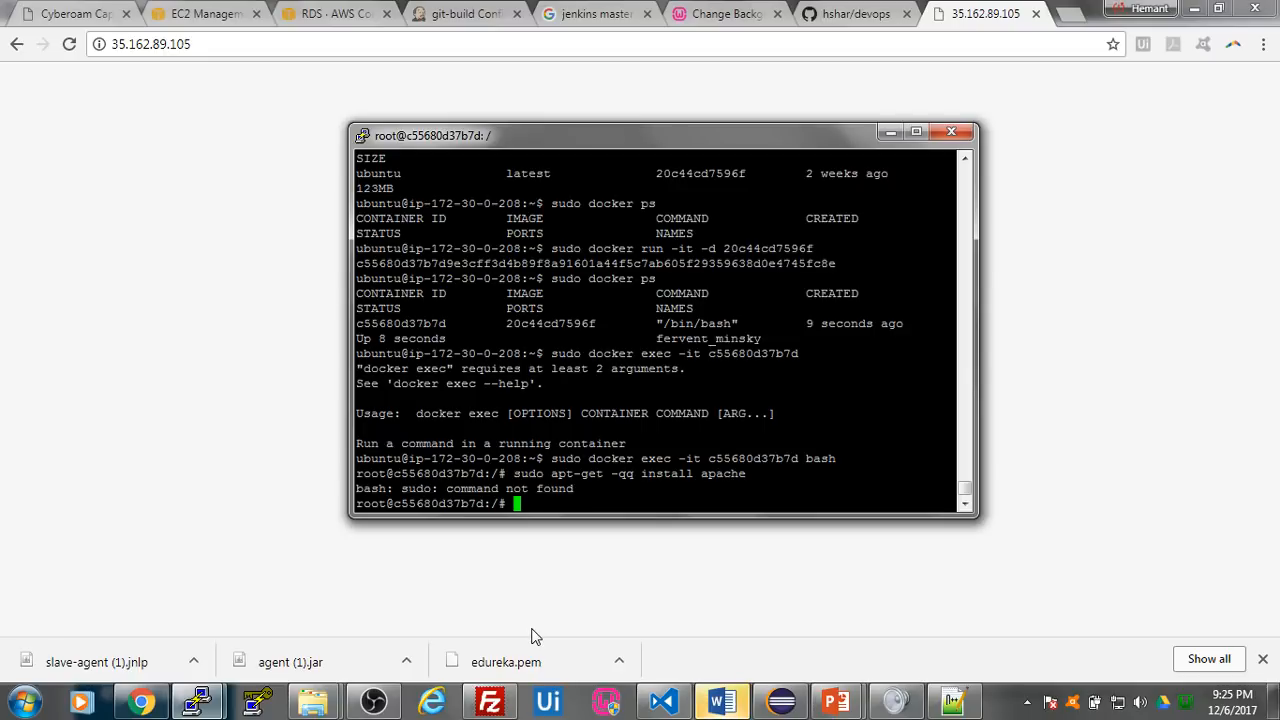
- Retry the Apache installation without sudo, using apt-get -qq install apache
key(Up)
key(Left)
key(Left)
key(Left)
key(Left)
key(Left)
key(Left)
key(Left)
key(Left)
key(Left)
key(Left)
key(Left)
key(Left)
key(Left)
key(Left)
key(Left)
key(Left)
key(Left)
key(Left)
key(Left)
key(Left)
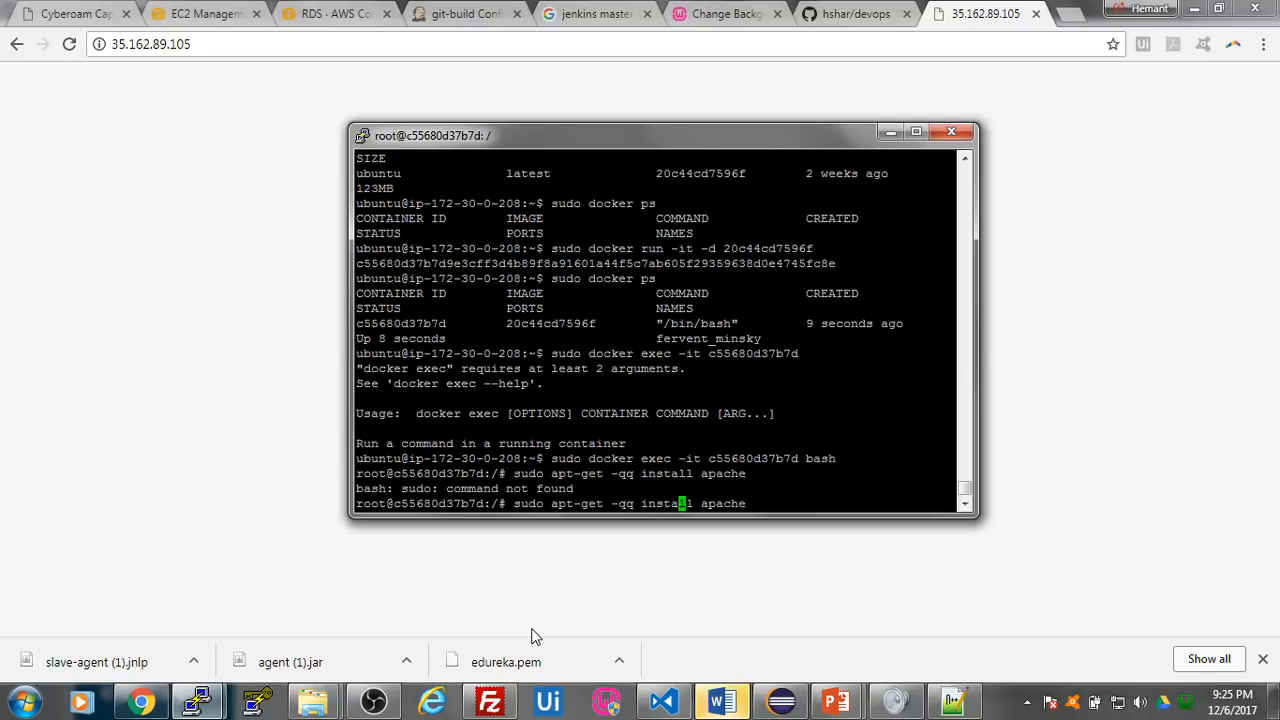
key(Left)
key(Left)
key(Left)
key(BackSpace)
key(BackSpace)
key(BackSpace)
key(BackSpace)
key(BackSpace)
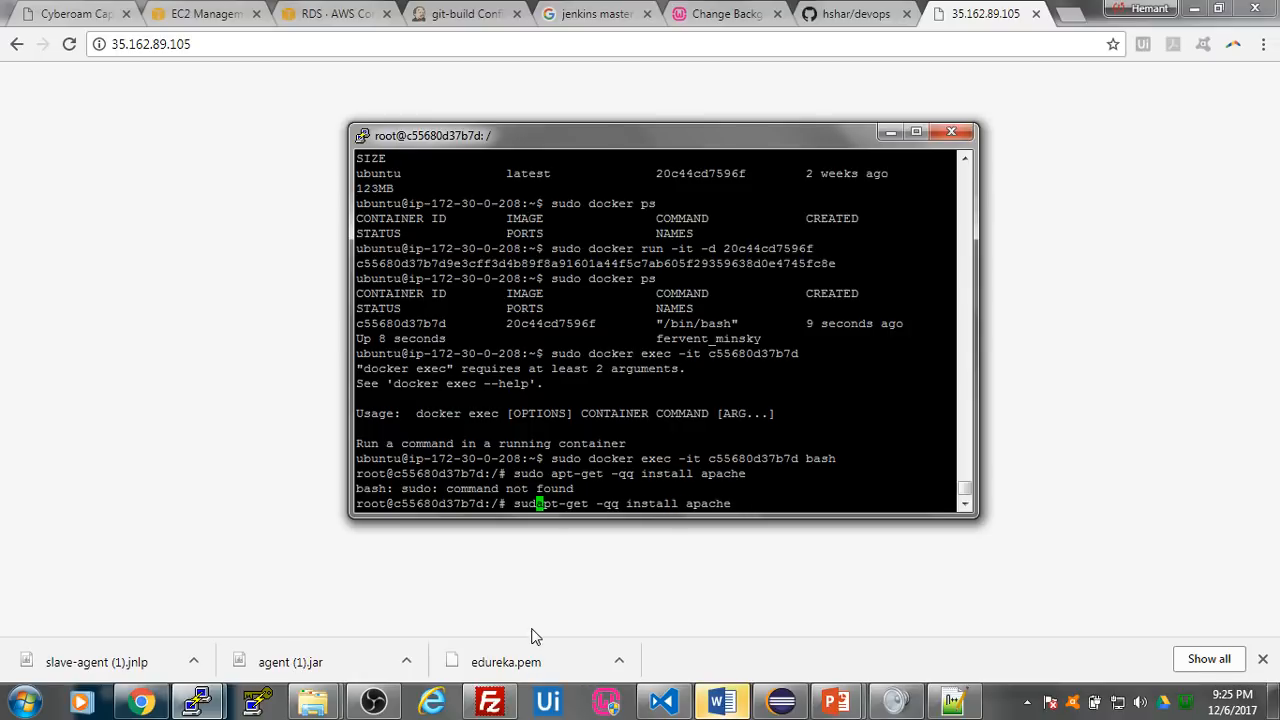
key(Return)
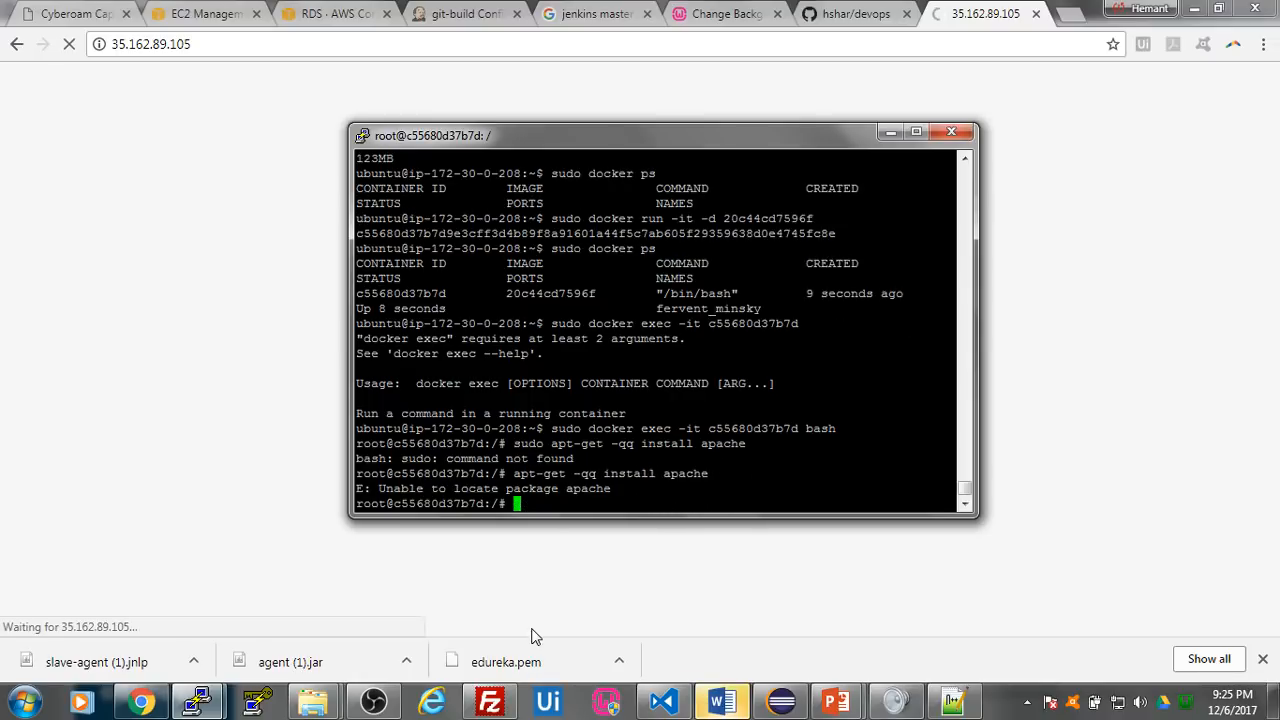
key(Up)
key(Left)
key(Left)
key(Left)
key(Left)
key(Left)
key(Left)
key(Left)
key(Left)
key(Left)
key(Left)
key(Left)
key(Left)
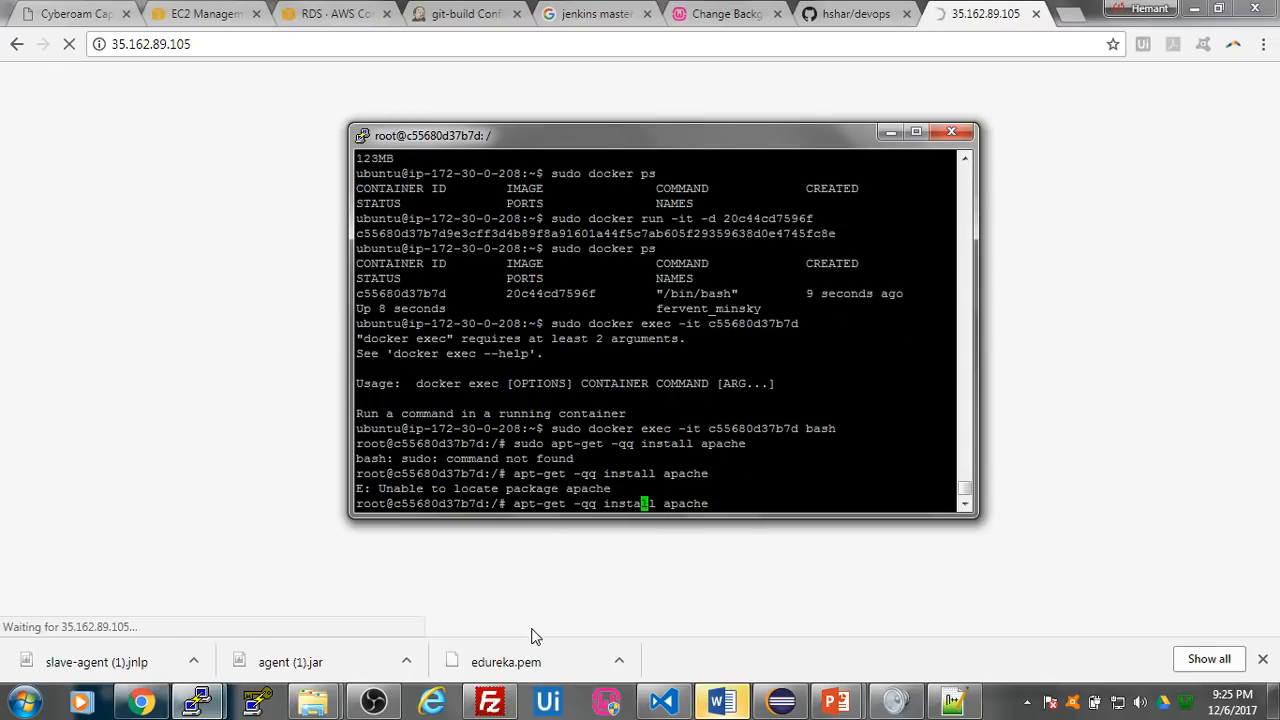
key(Left)
key(Left)
key(Left)
key(BackSpace)
key(BackSpace)
key(BackSpace)
key(BackSpace)
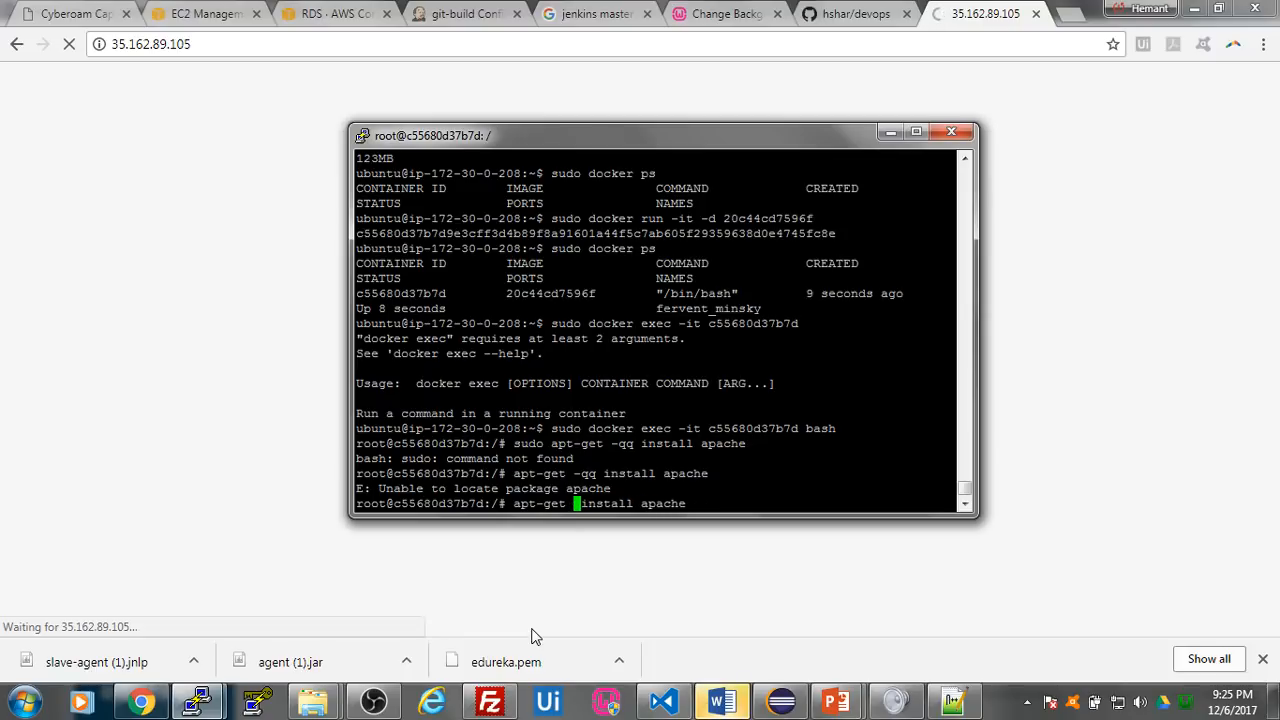
key(Right)
key(Right)
key(Right)
key(Right)
key(Right)
key(Right)
key(Right)
key(Right)
text(-qq)
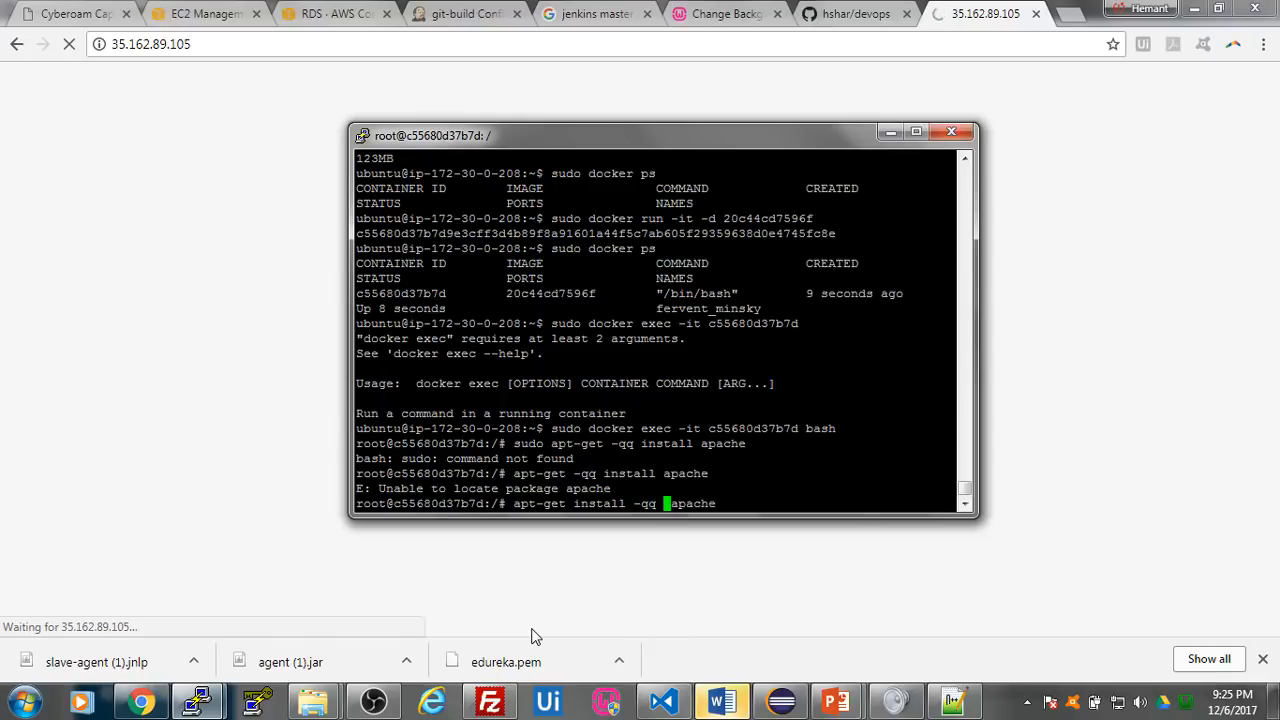
key(Right)
key(Right)
key(Right)
key(Right)
key(Right)
key(Right)
key(ctrl+u)
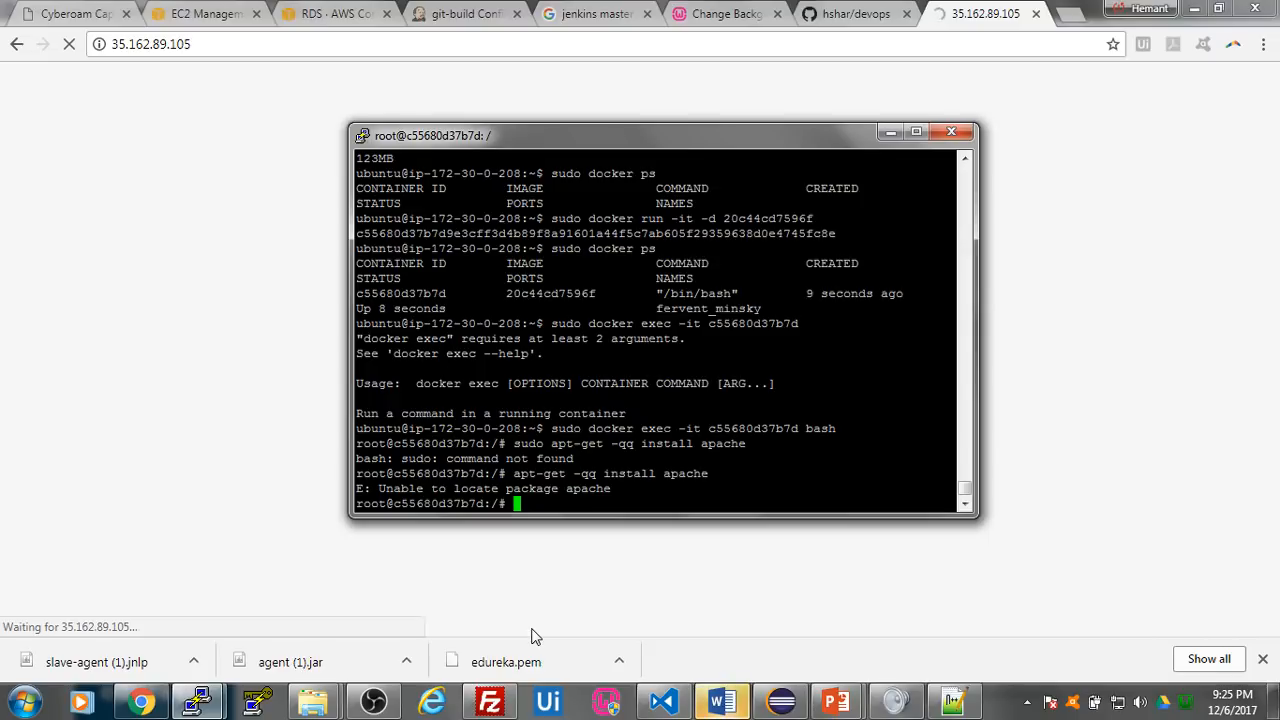
- Try to update the package lists in the container with apt-get -qq update
text(apt-get )
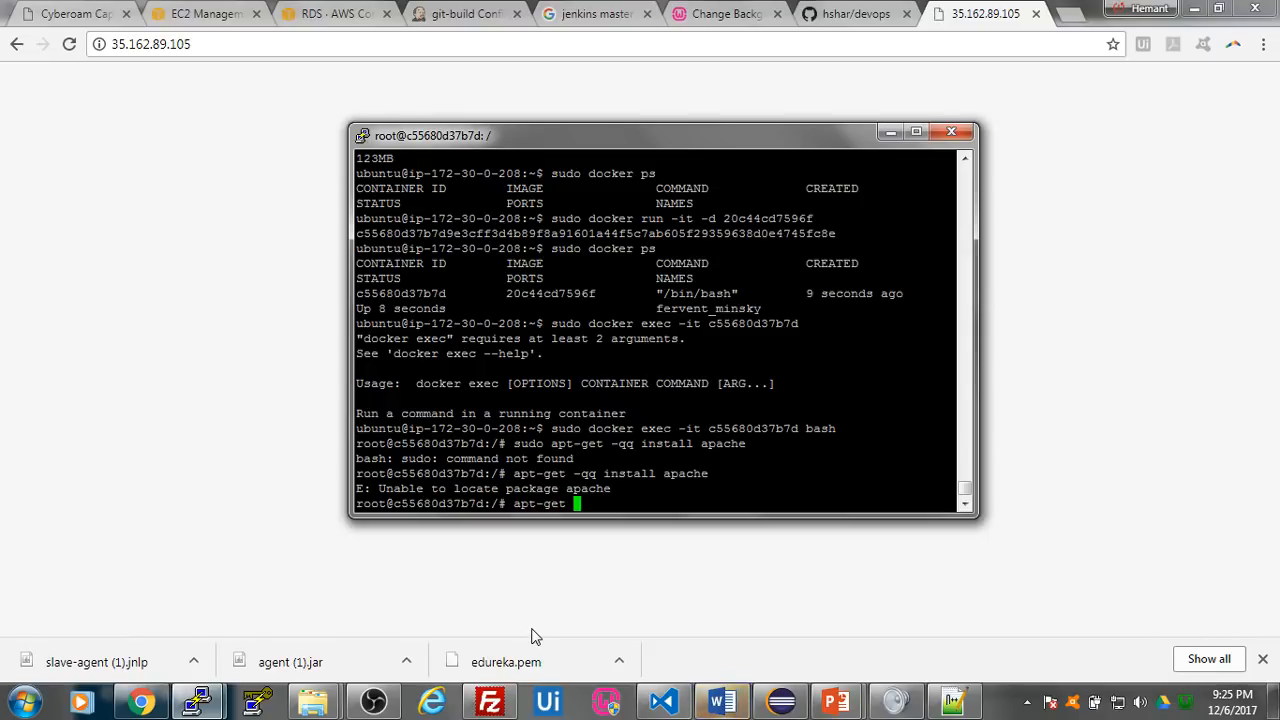
text(-qq )
text(install )
text(apac)
key(BackSpace)
key(BackSpace)
key(BackSpace)
key(BackSpace)
key(BackSpace)
key(BackSpace)
key(BackSpace)
key(BackSpace)
key(BackSpace)
key(BackSpace)
key(BackSpace)
key(BackSpace)
text(update)
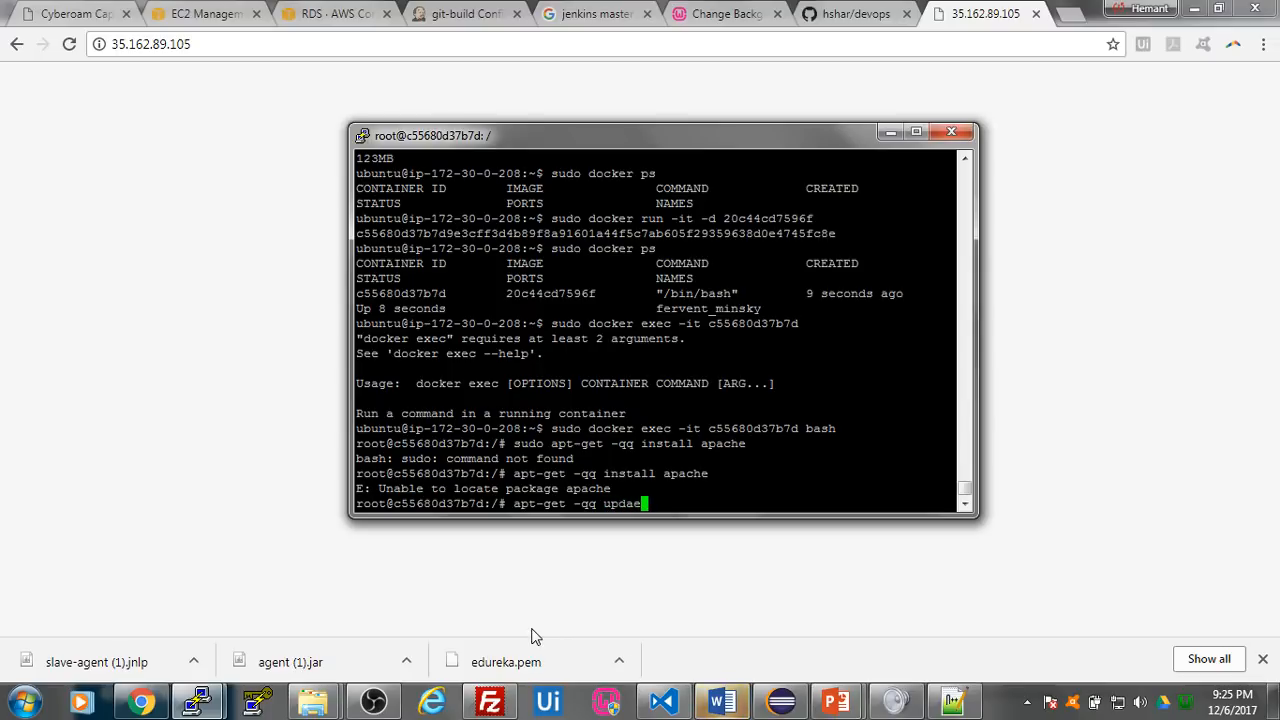
key(Return)
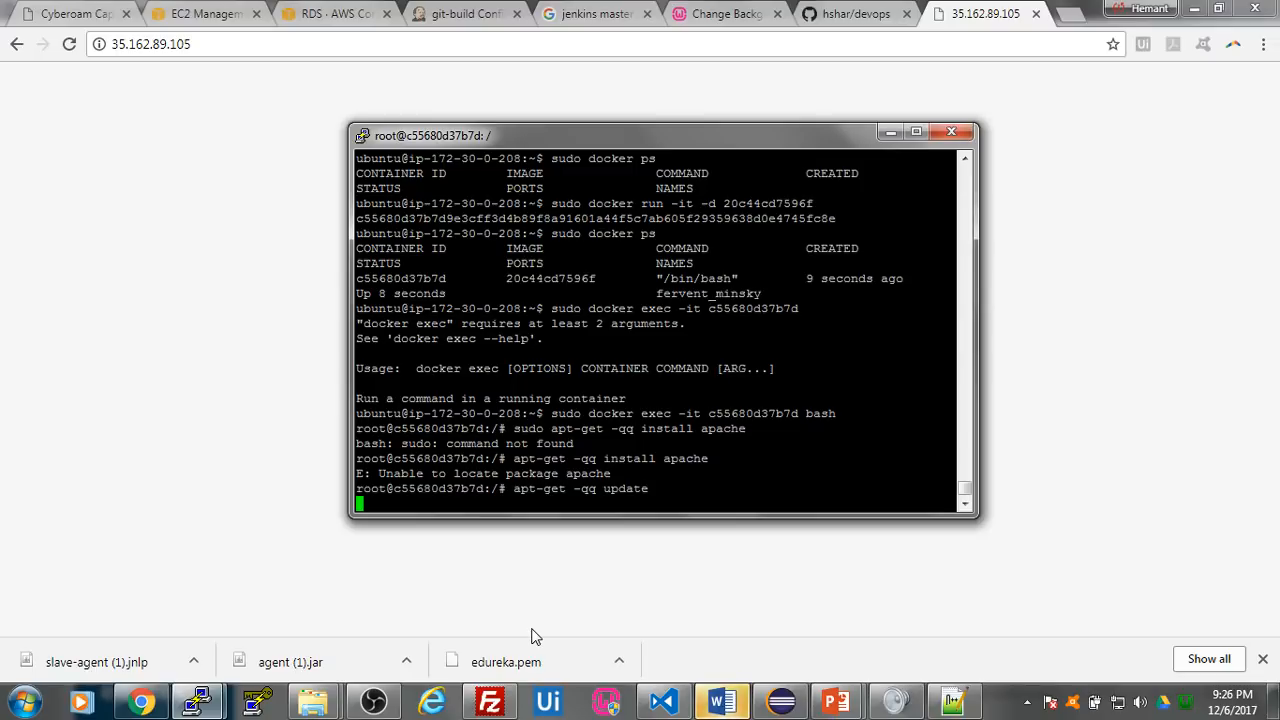
- Check the 35.162.89.105 page in Chrome and suspend the package update running in the PuTTY session's container shell
click(200, 200)
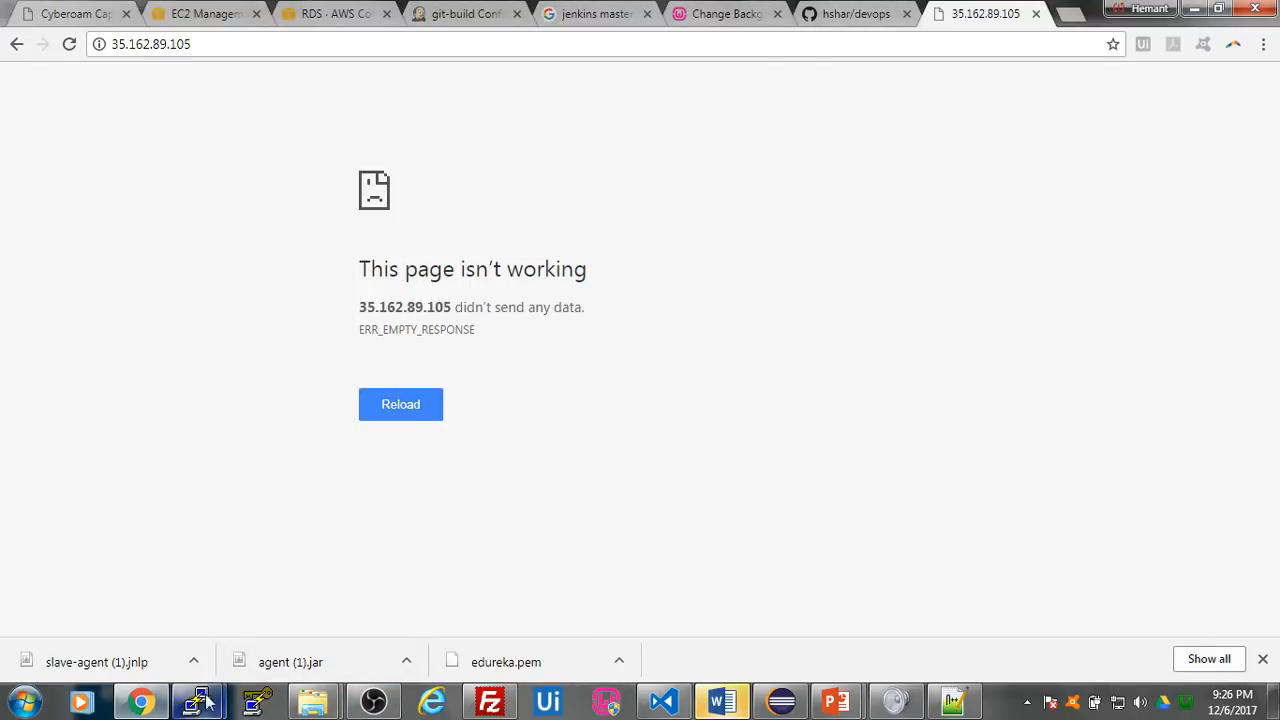
mouse_move(222, 700)
click(357, 607)
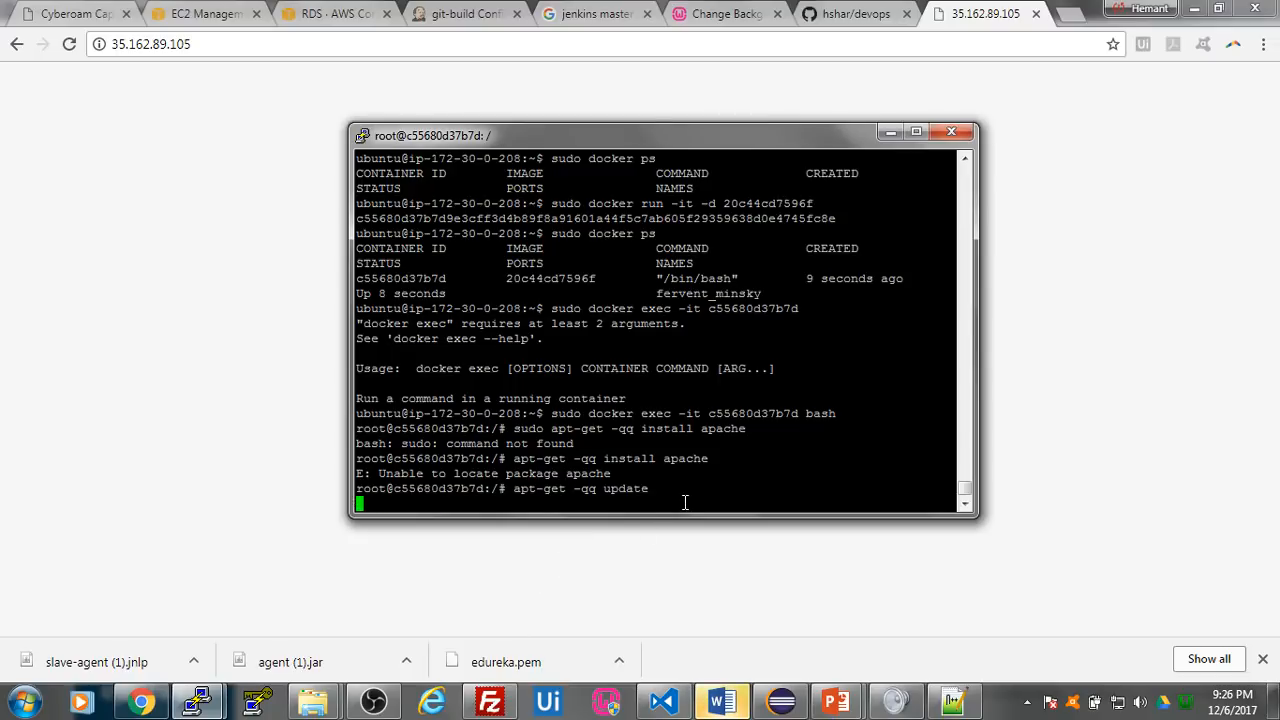
key(ctrl+z)
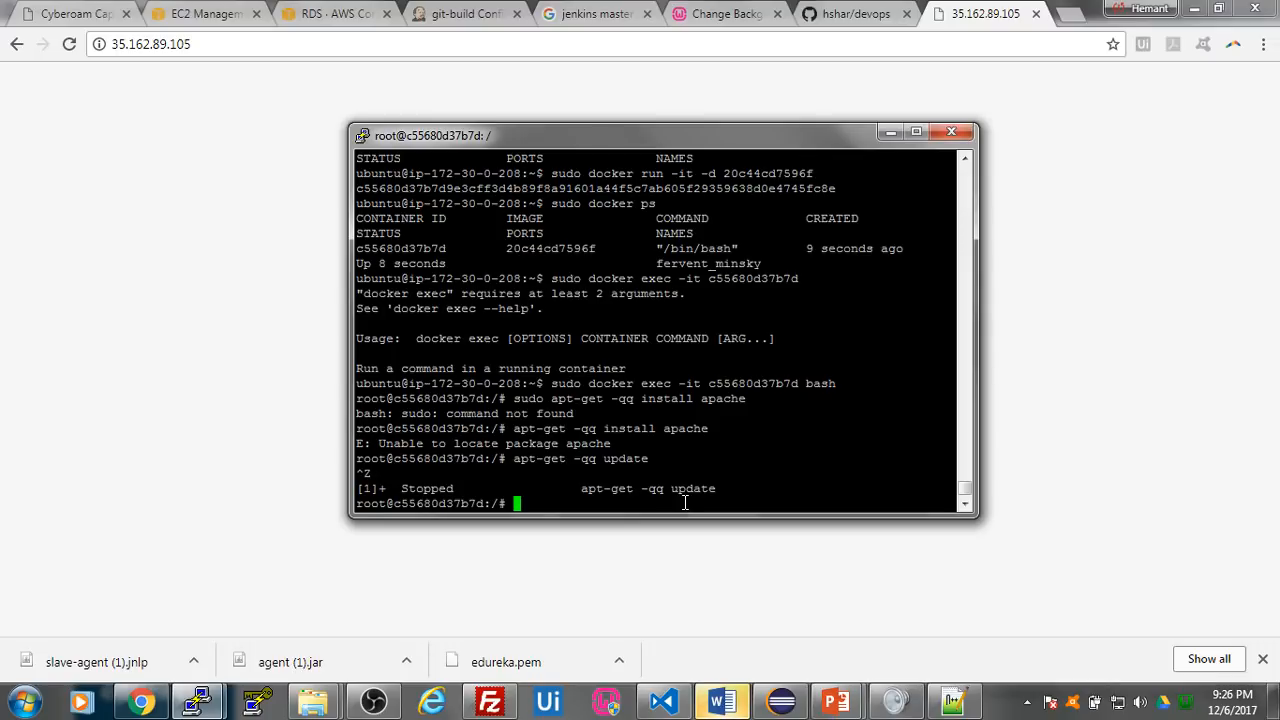
- Exit the container's bash shell to return to the EC2 host prompt
drag(514, 458, 562, 461)
click(554, 459)
text(exit)
key(Return)
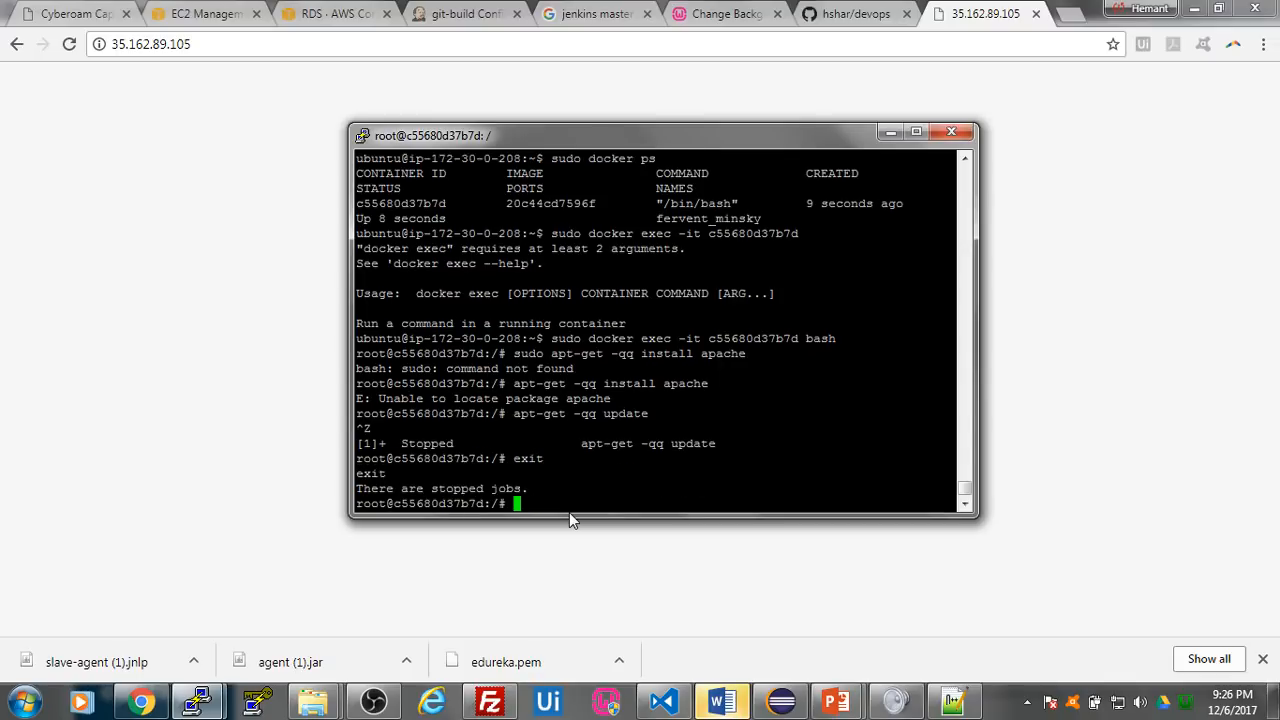
text(exit)
key(Return)
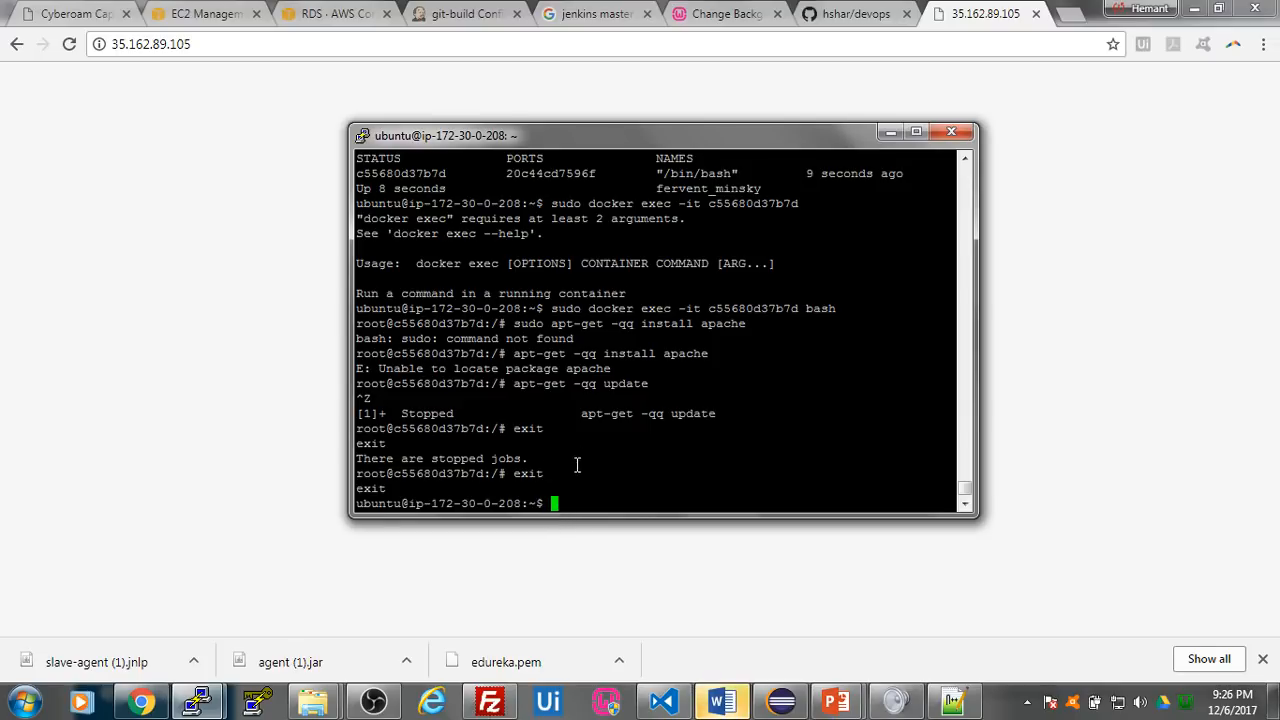
click(252, 285)
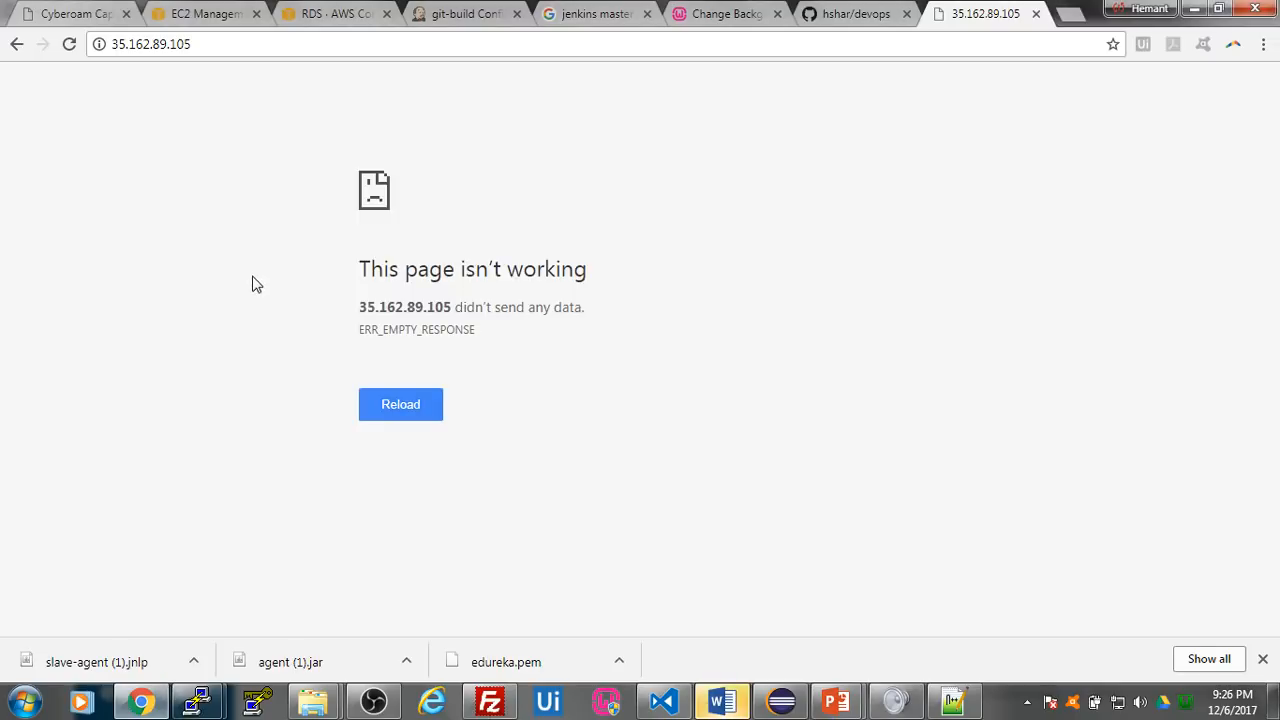
click(477, 18)
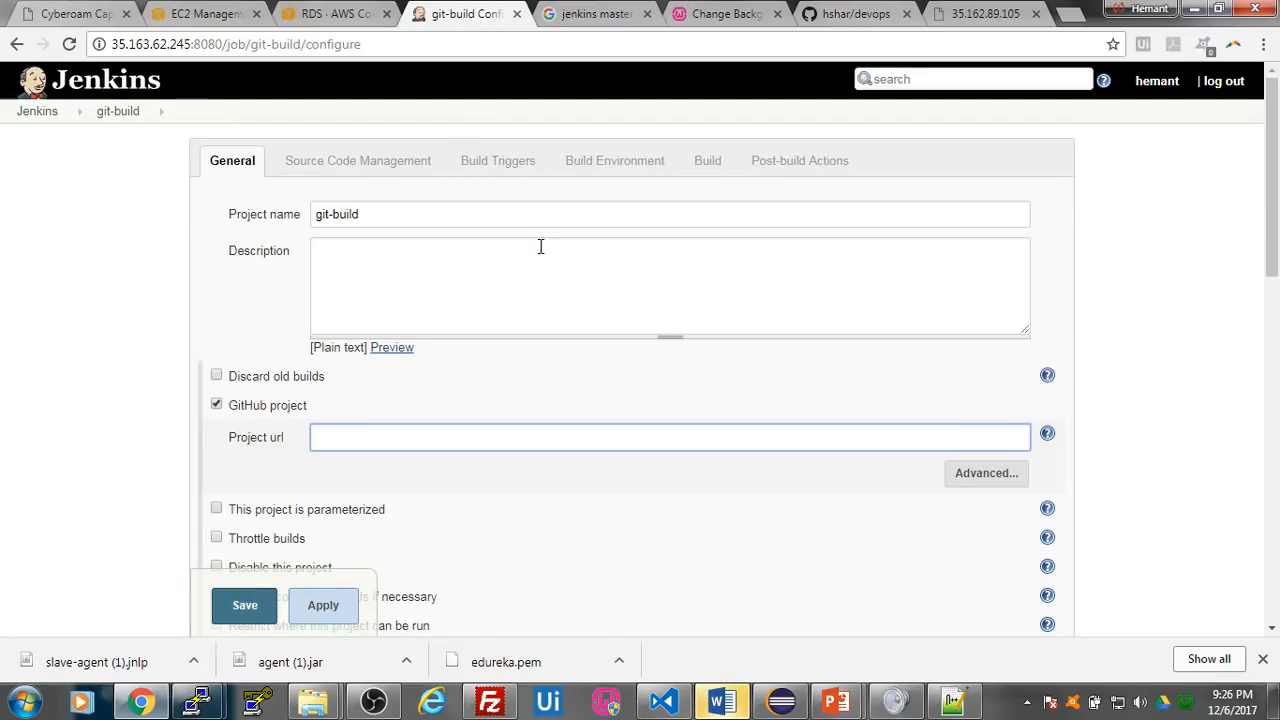
scroll(584, 345, down, 1)
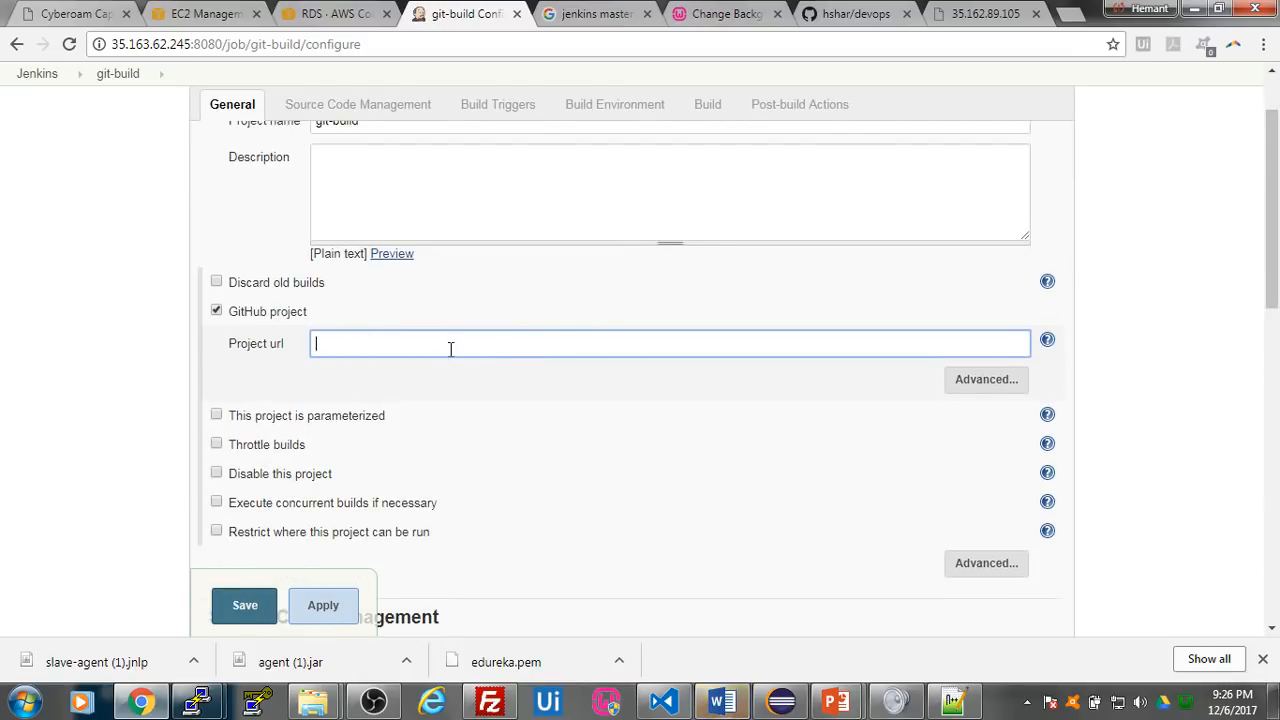
click(862, 10)
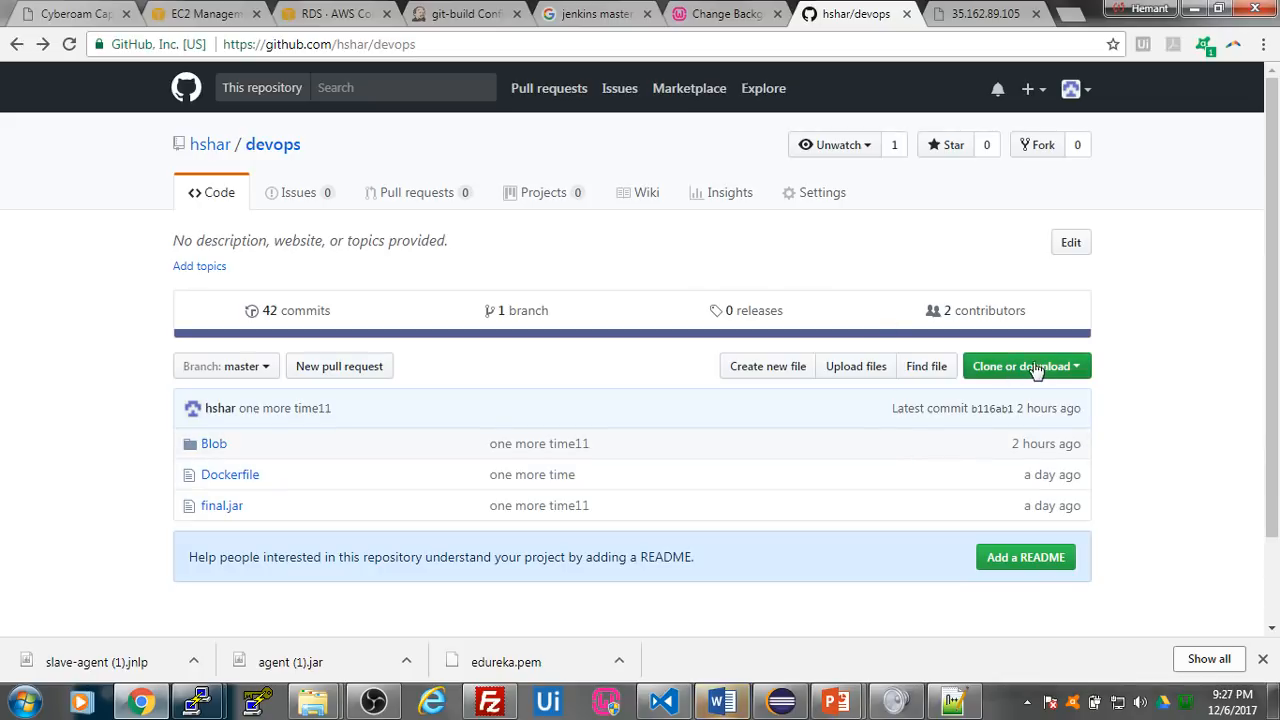
click(1047, 368)
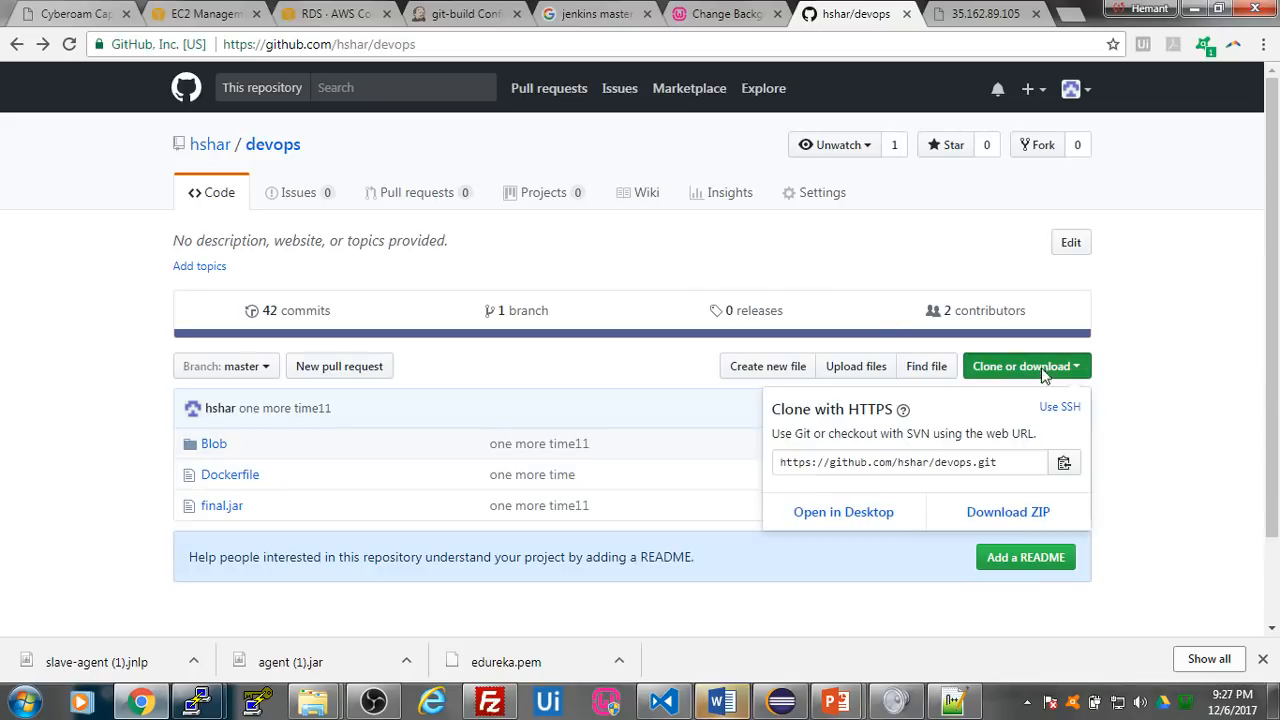
click(1064, 464)
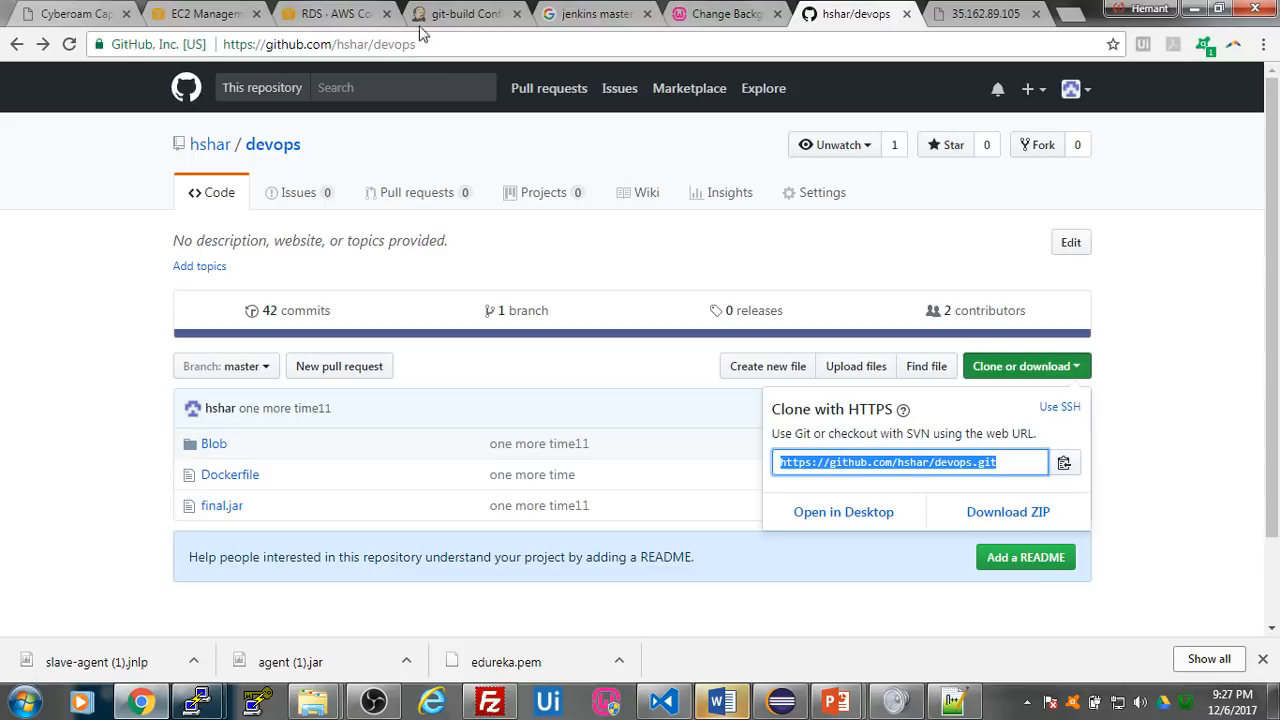
click(462, 14)
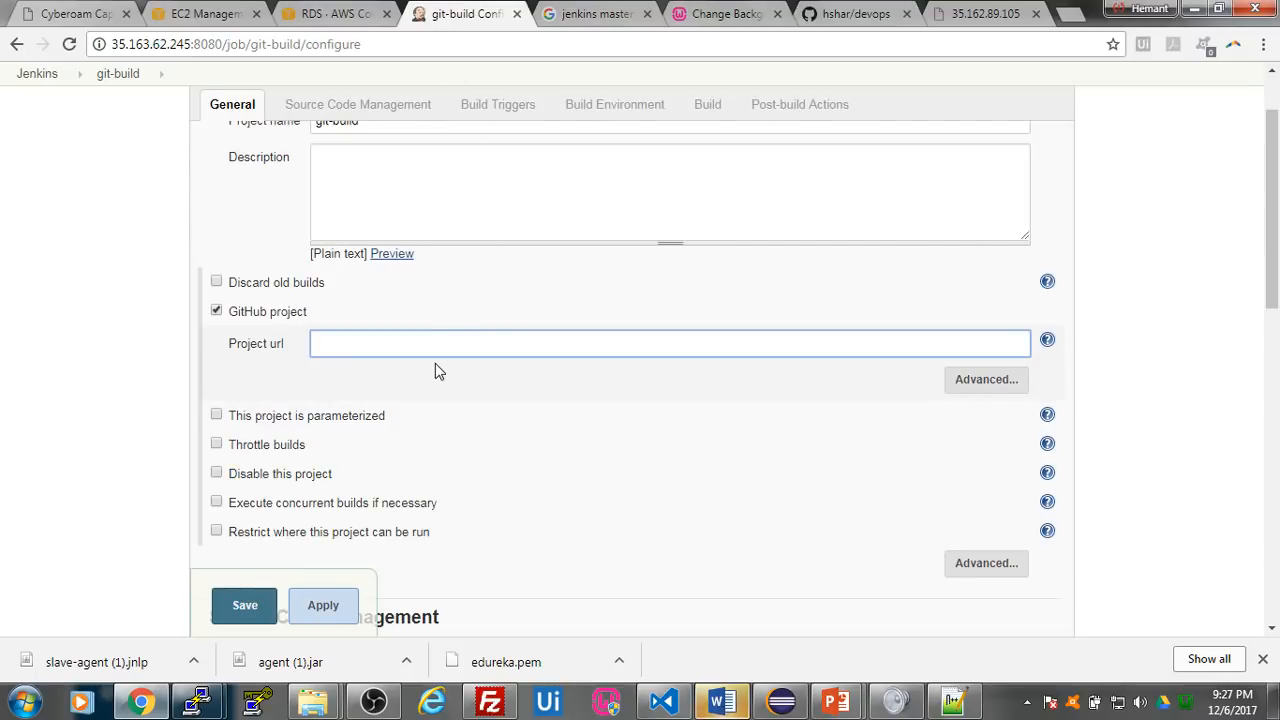
key(ctrl+v)
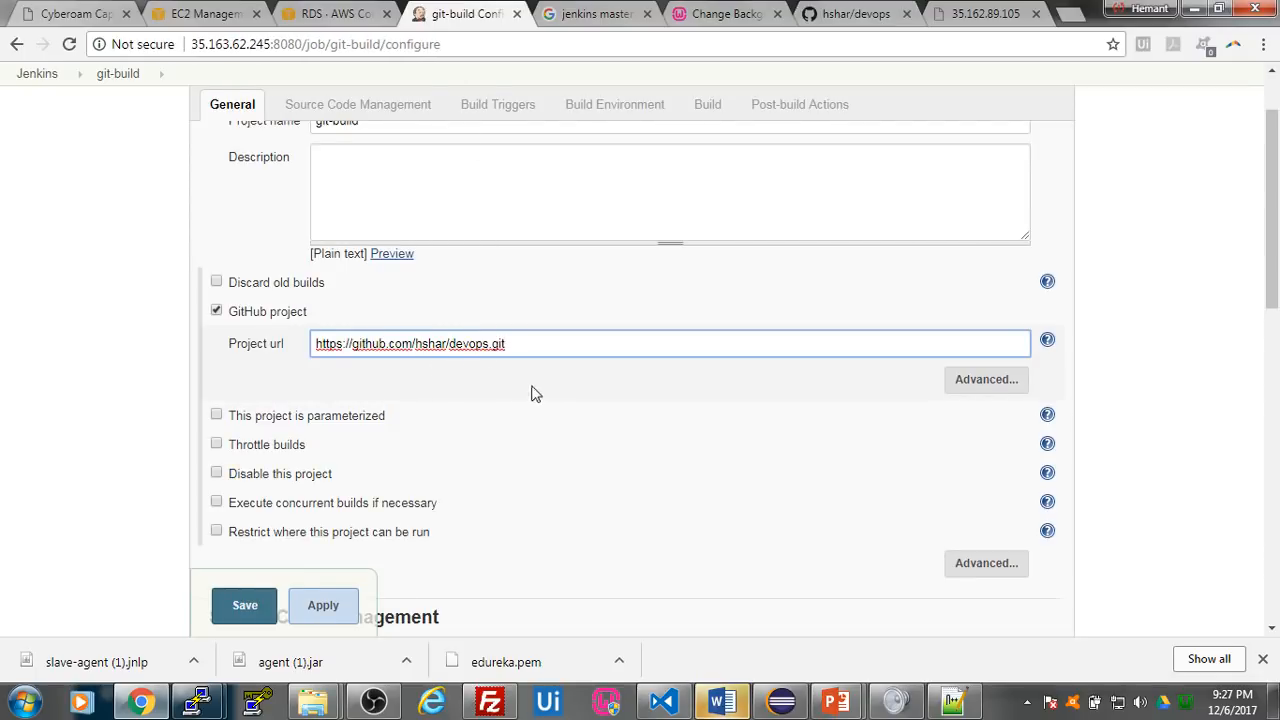
scroll(460, 398, down, 3)
scroll(463, 400, down, 1)
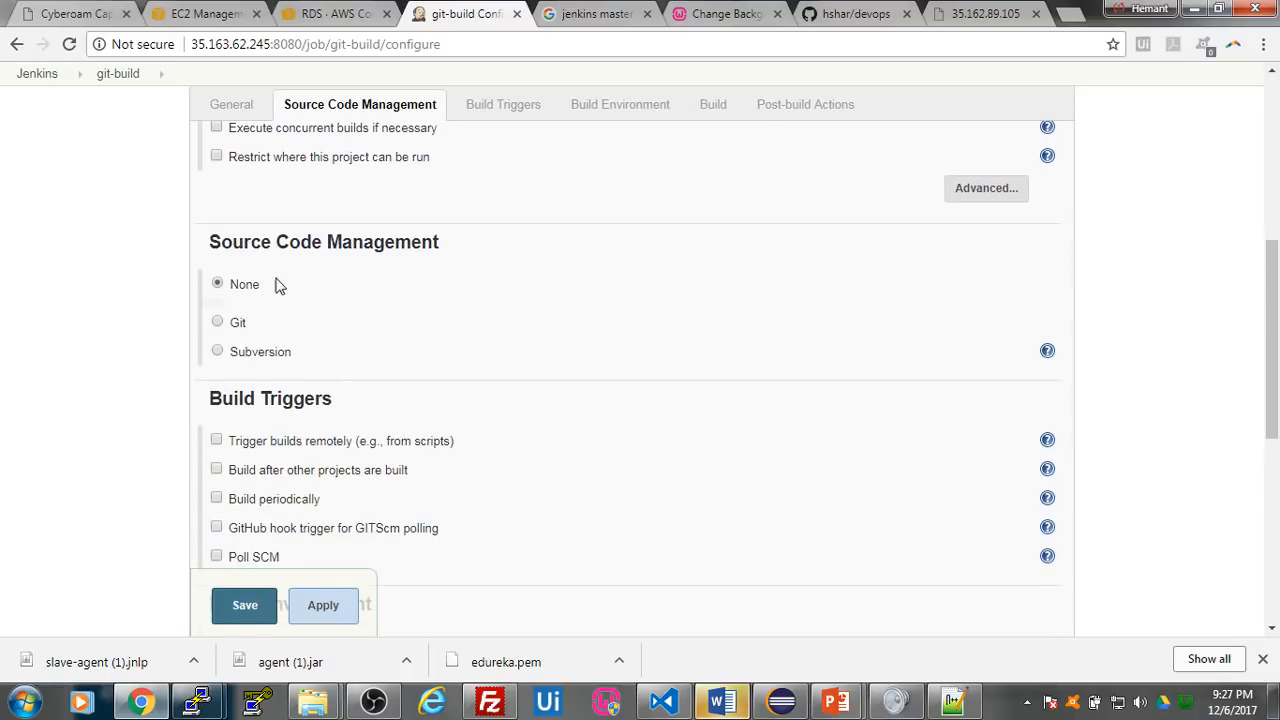
drag(210, 242, 457, 255)
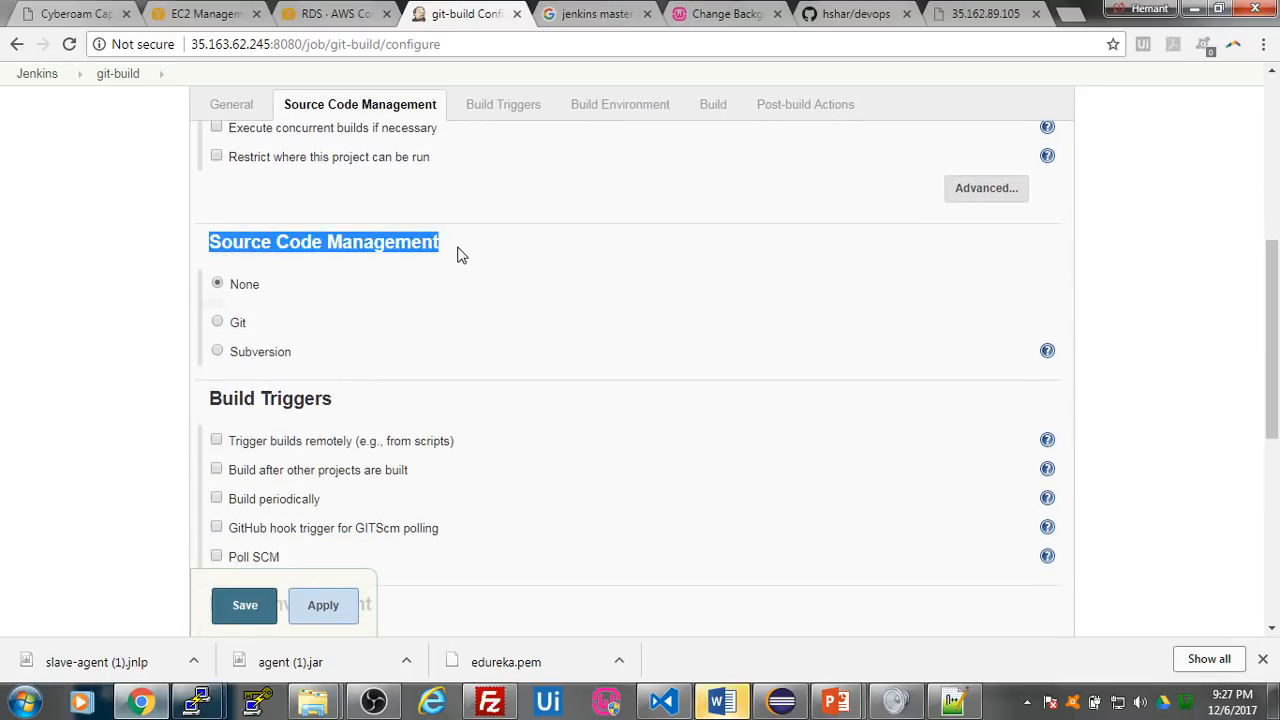
click(217, 321)
click(547, 376)
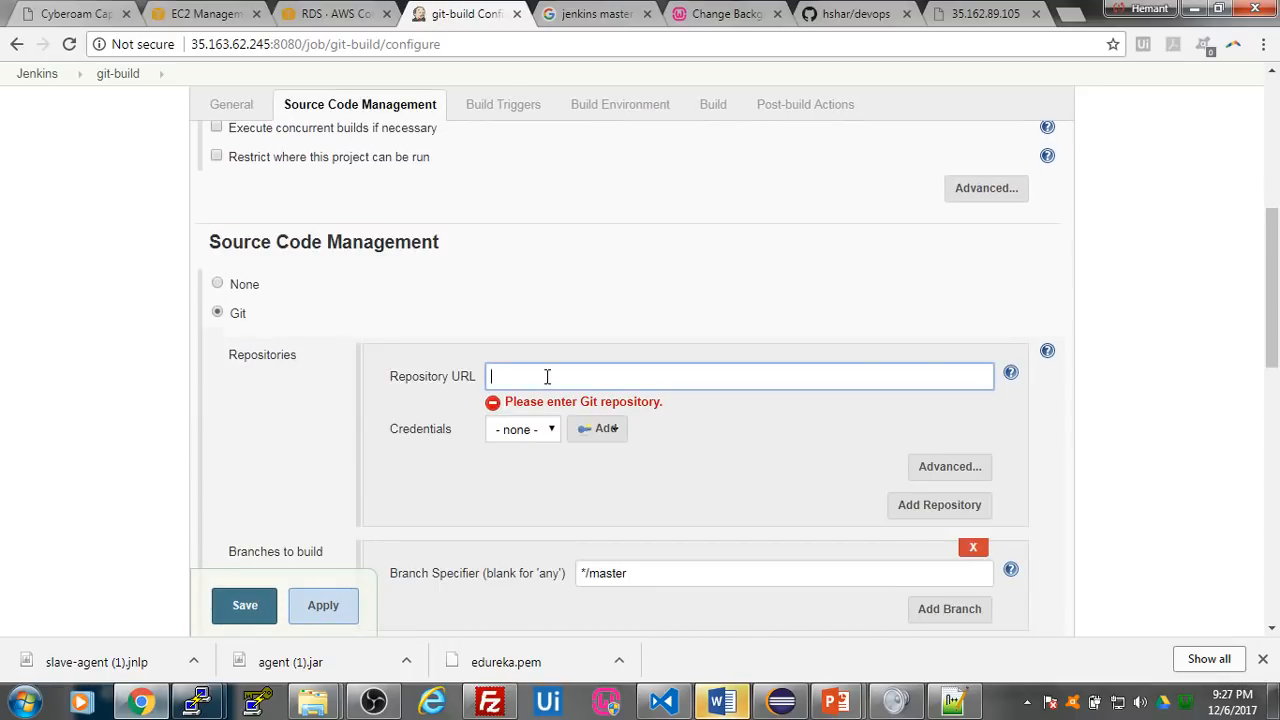
key(ctrl+v)
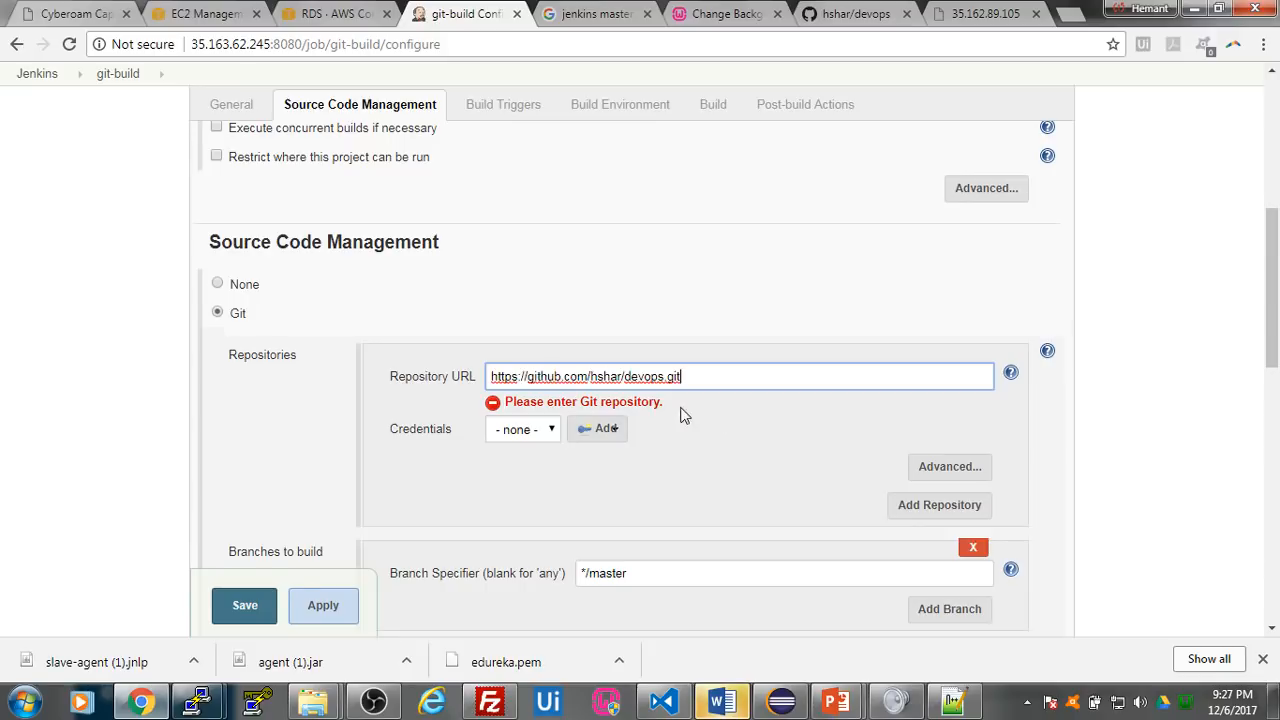
click(746, 426)
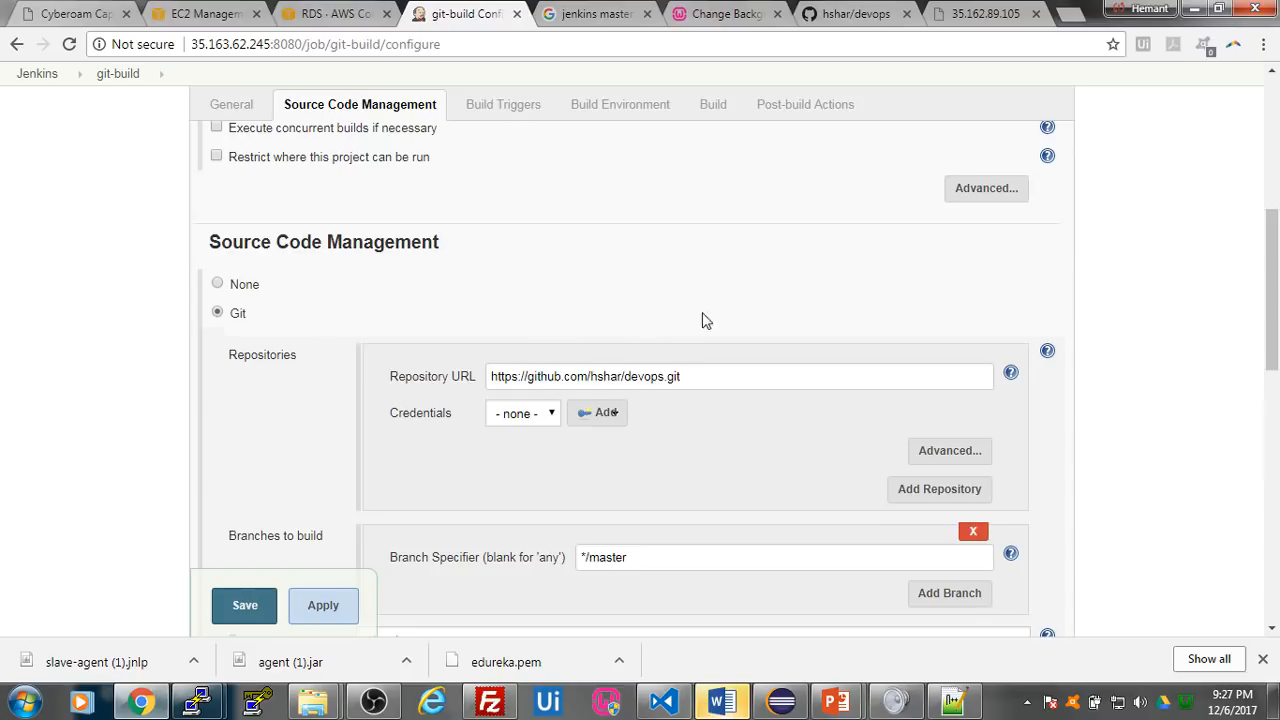
- Enable the GitHub hook trigger for GITScm polling as the job's build trigger
scroll(750, 260, down, 2)
scroll(750, 255, down, 3)
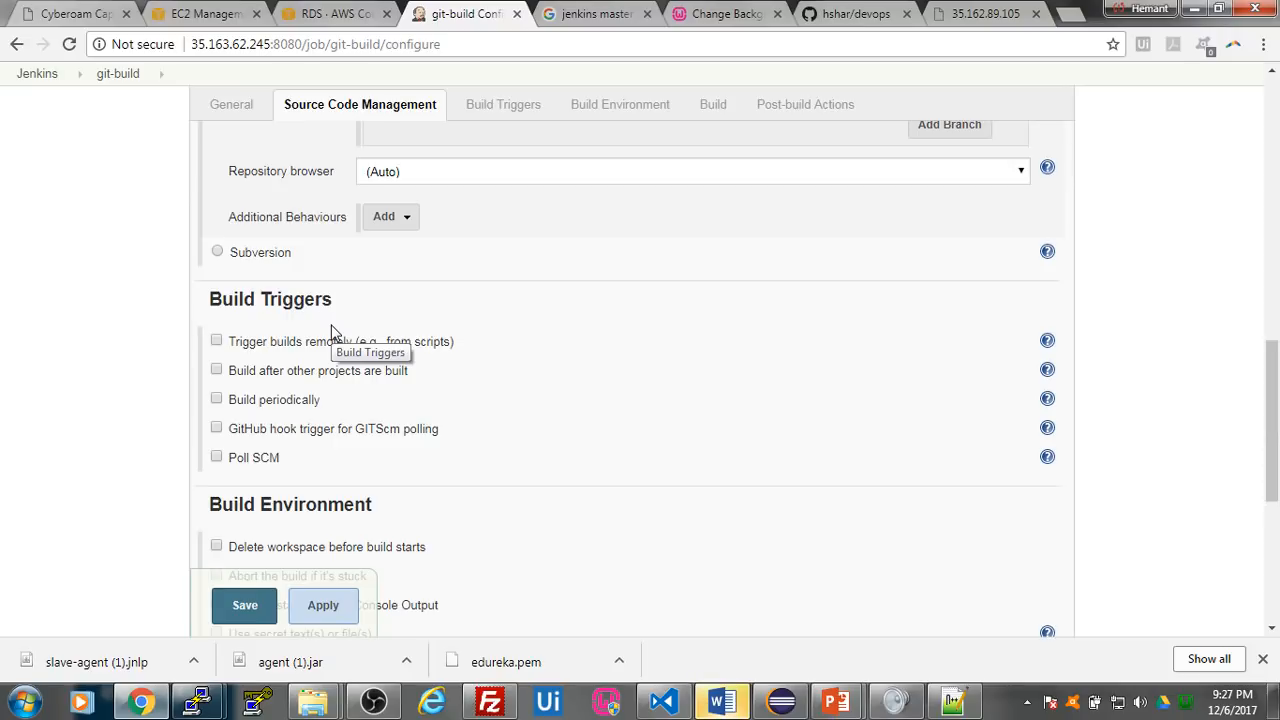
click(216, 428)
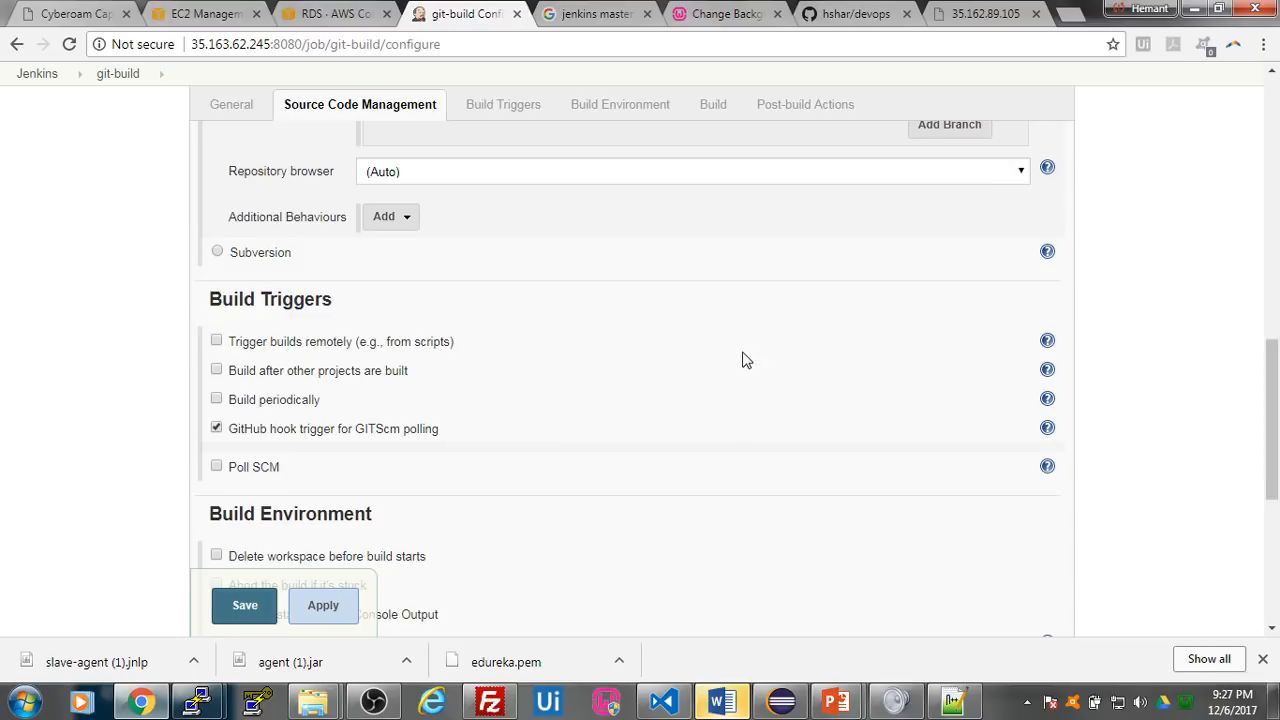
- Add an Execute shell build step to the git-build job
scroll(741, 359, down, 2)
scroll(741, 359, down, 3)
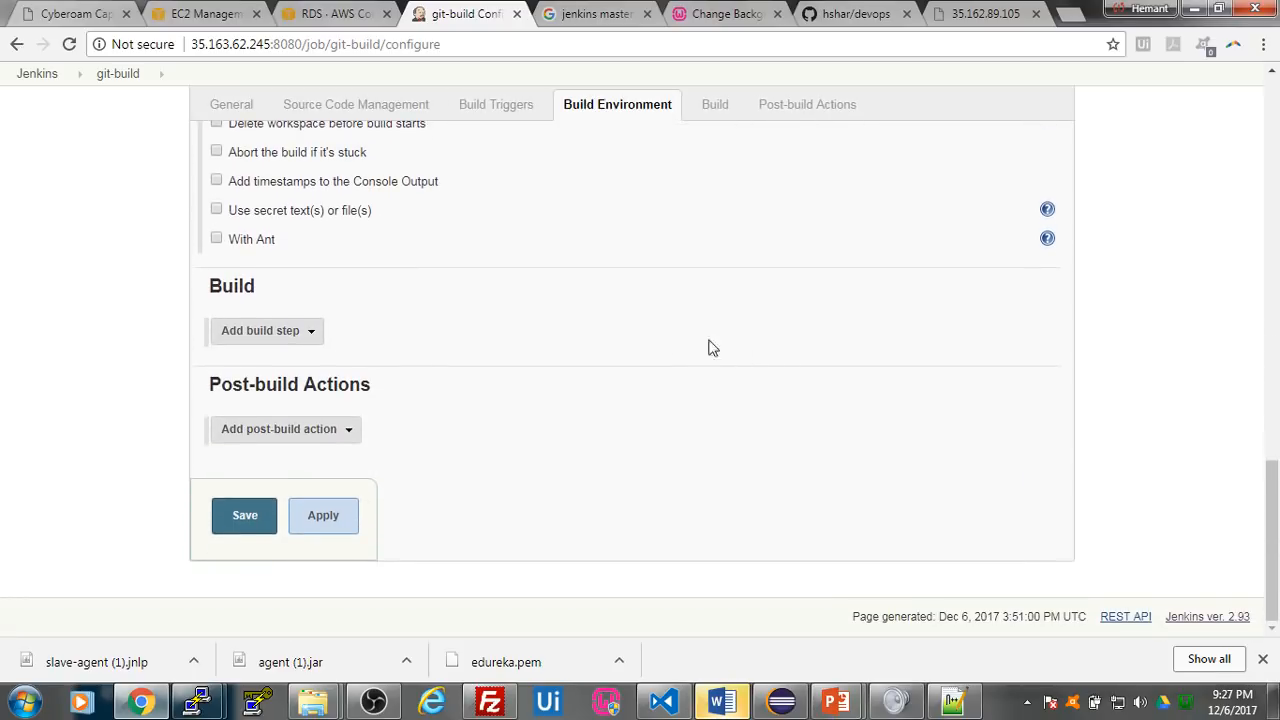
click(256, 332)
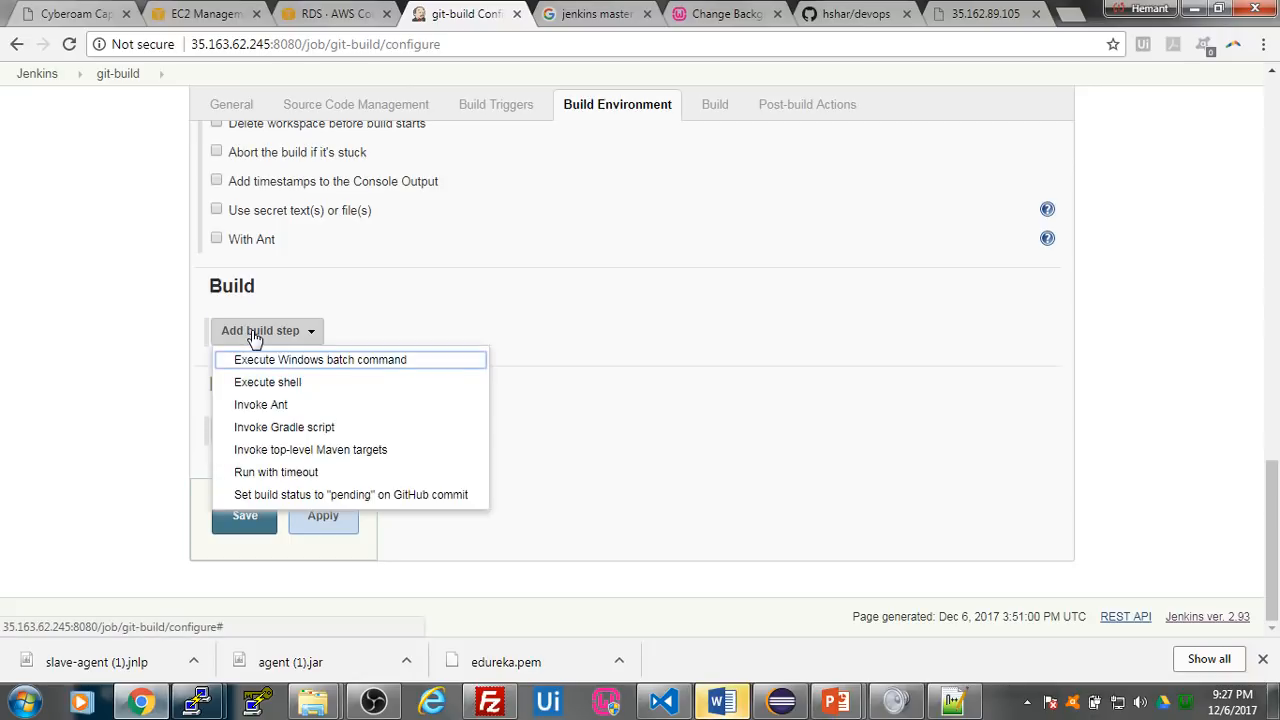
click(312, 383)
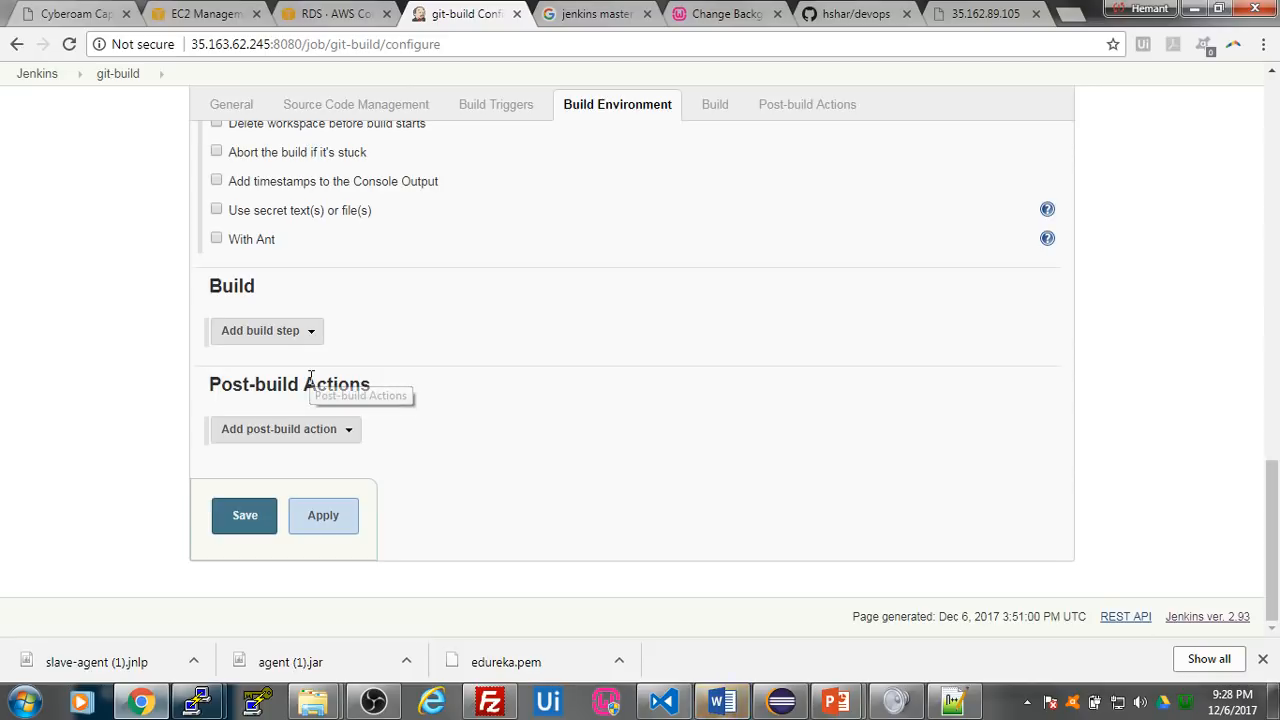
click(385, 381)
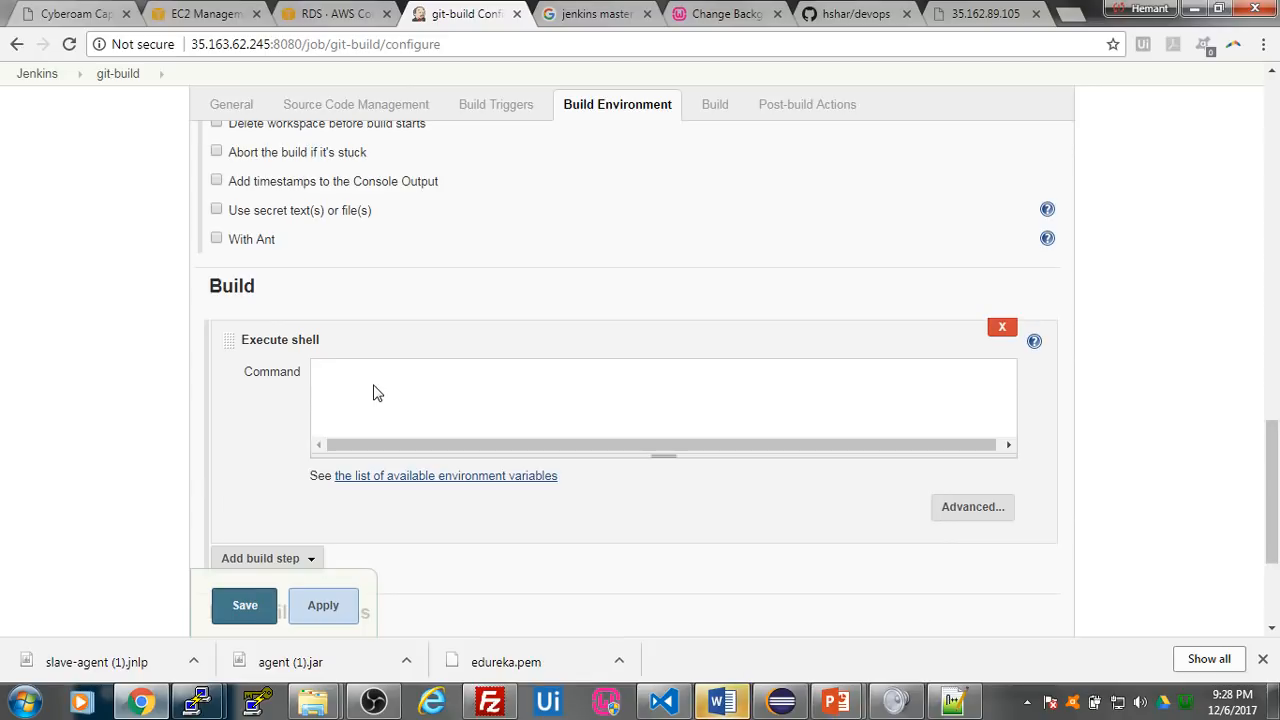
- Switch to Windows Explorer and open the Dockerfile from E:\SP\New folder (2) in Notepad++
mouse_move(314, 701)
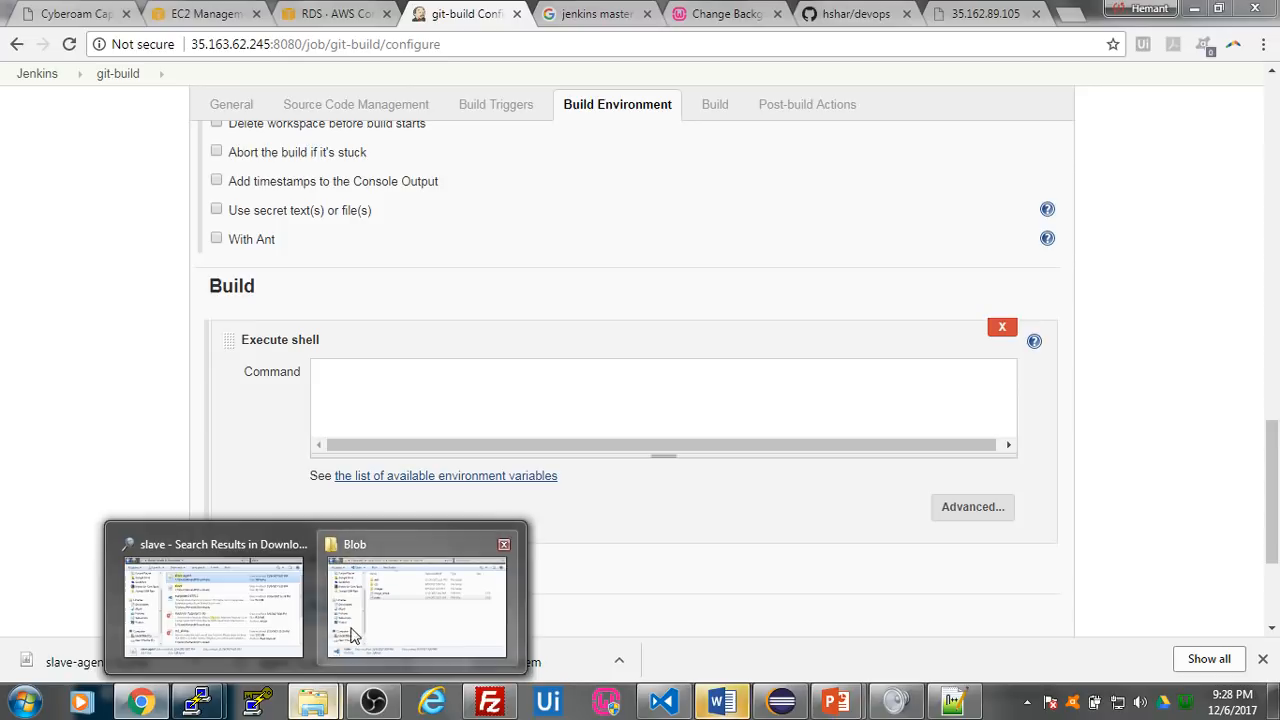
click(341, 654)
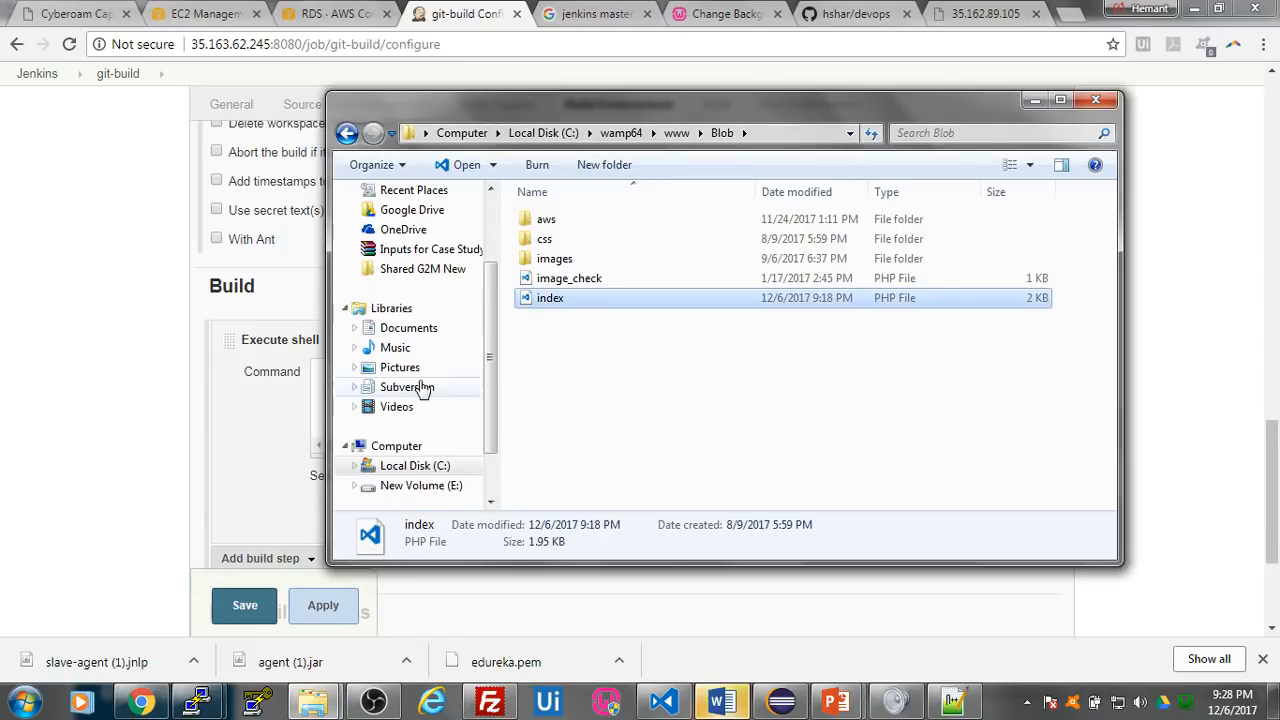
click(415, 485)
double_click(596, 378)
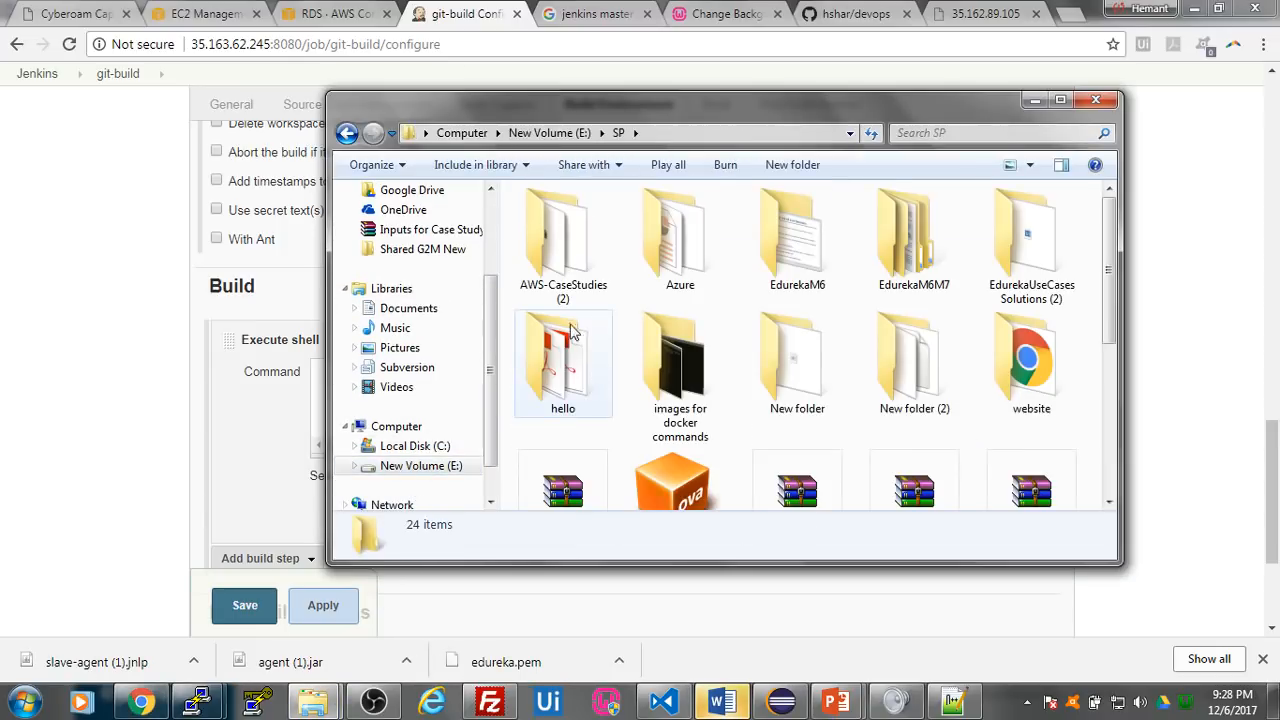
double_click(930, 372)
click(618, 262)
right_click(620, 260)
click(657, 292)
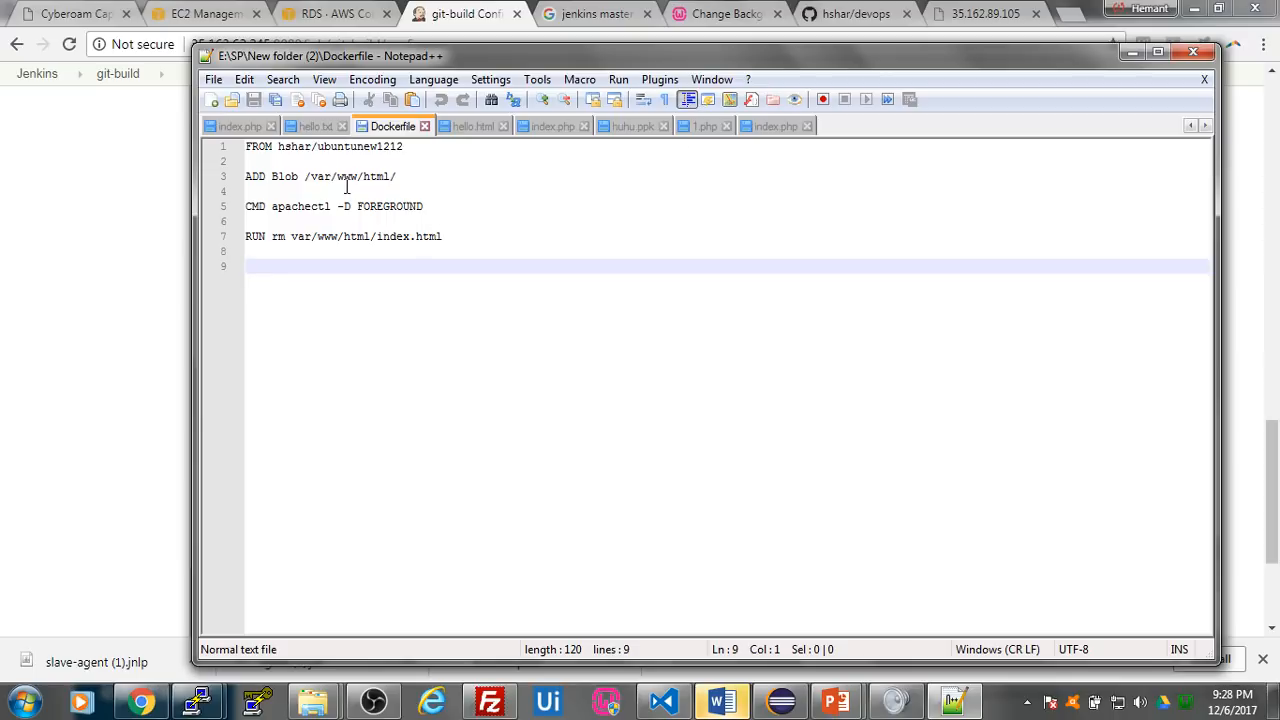
- Examine the Dockerfile's base image, the ADD instruction's source and target path, and its CMD line
drag(279, 147, 408, 148)
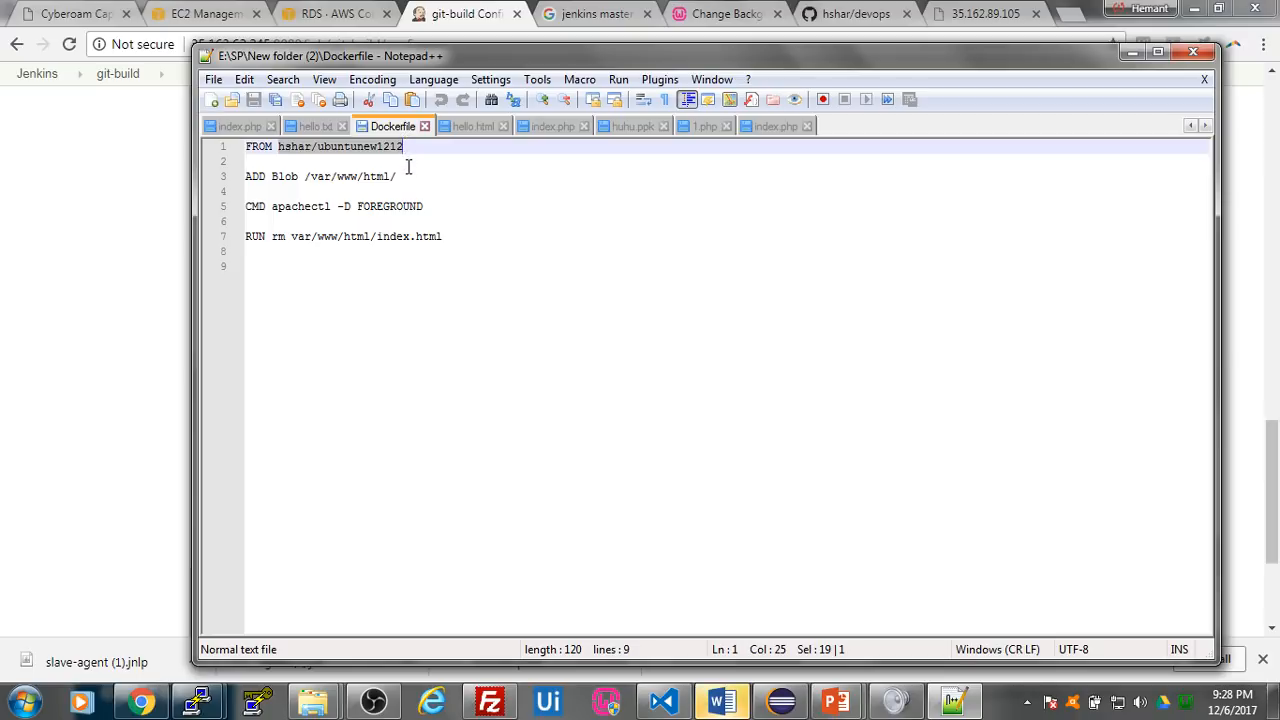
double_click(286, 180)
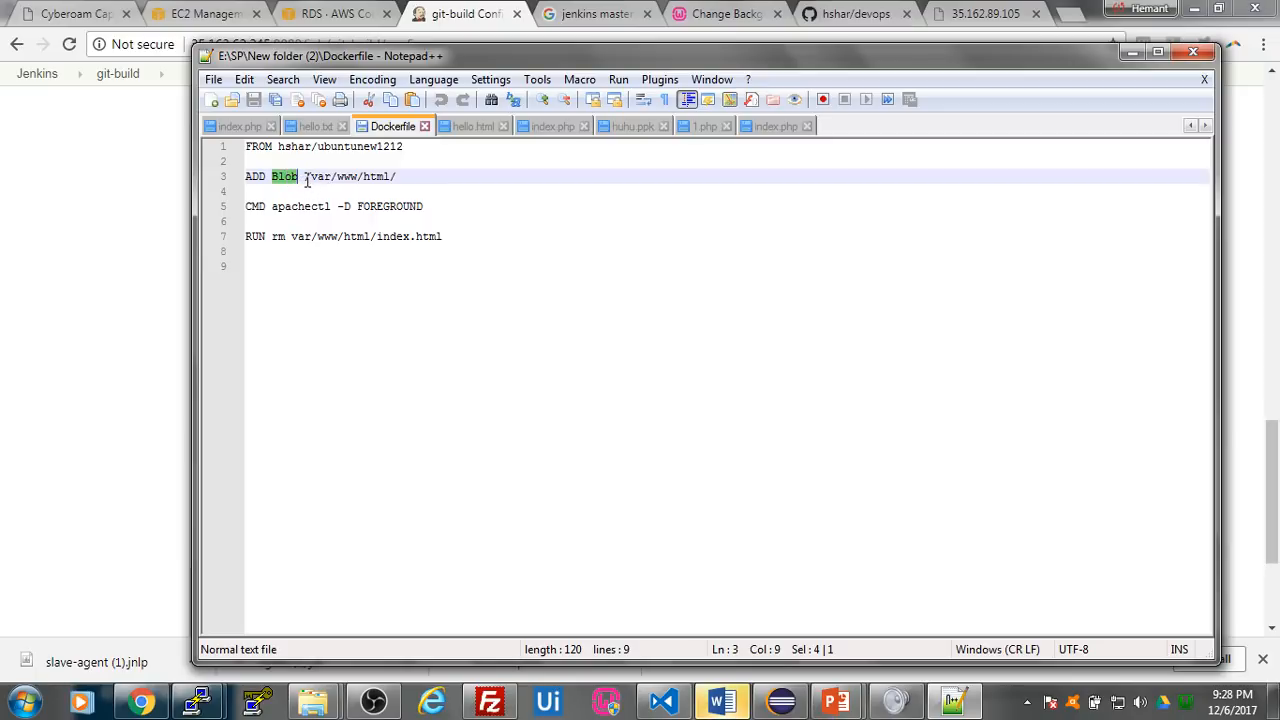
click(306, 178)
drag(306, 178, 397, 179)
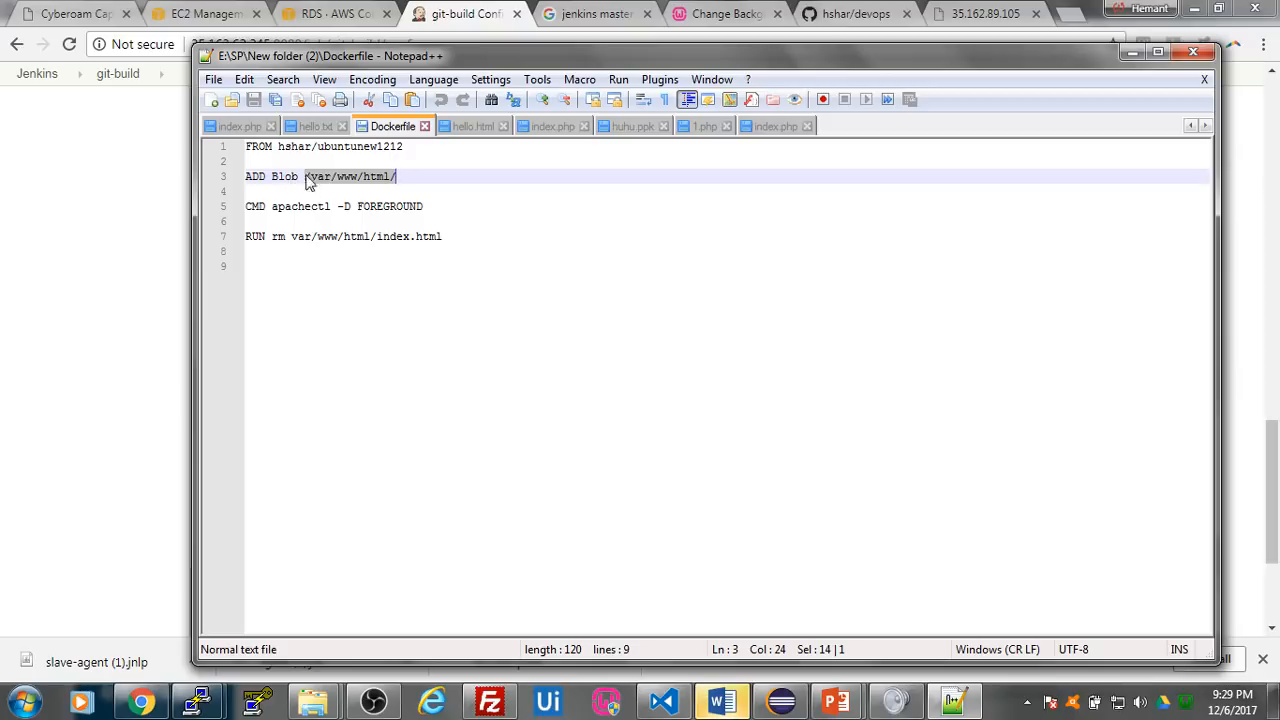
drag(245, 206, 426, 206)
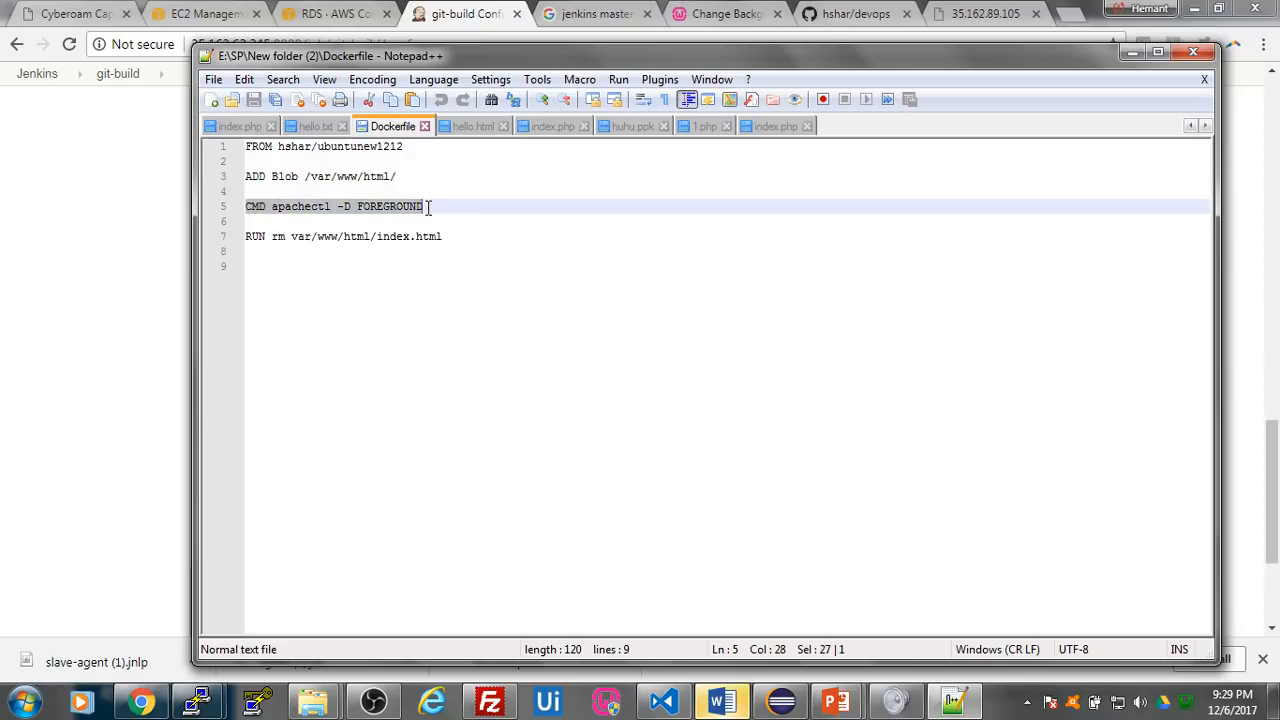
- Examine the Dockerfile's RUN rm line, and return to the git-build job's configuration in Chrome
click(312, 268)
drag(247, 237, 404, 236)
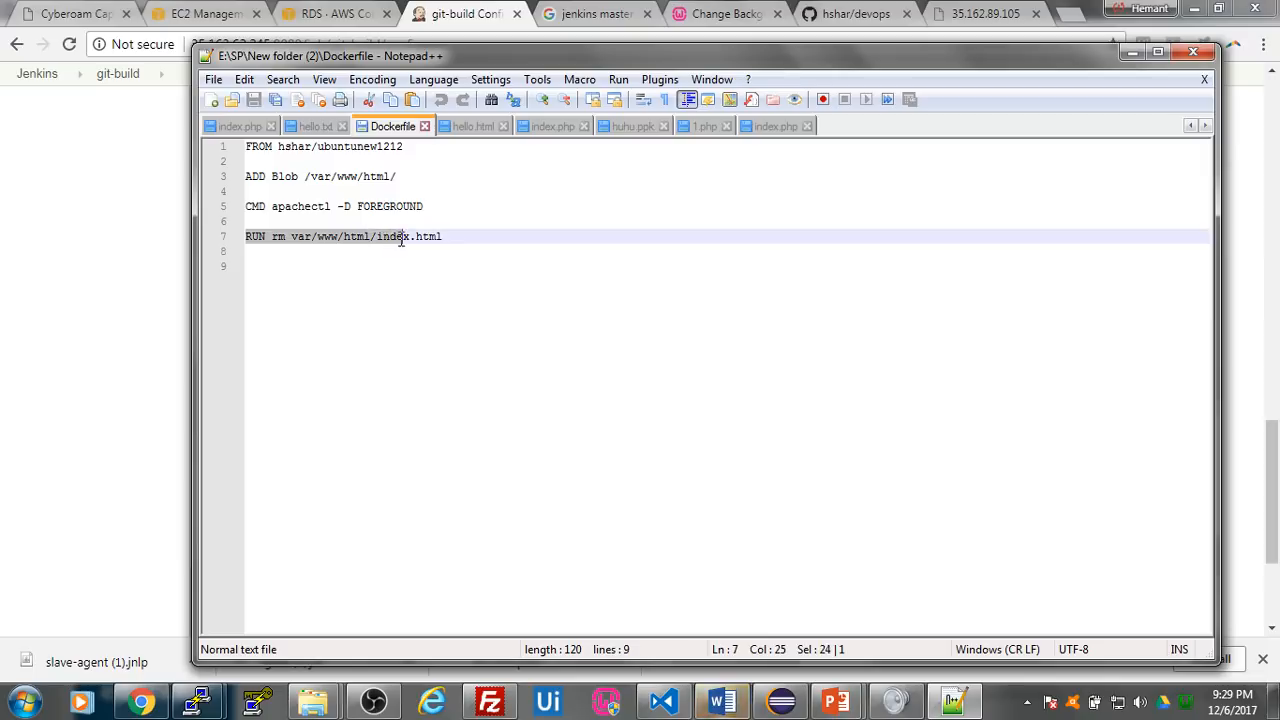
click(460, 238)
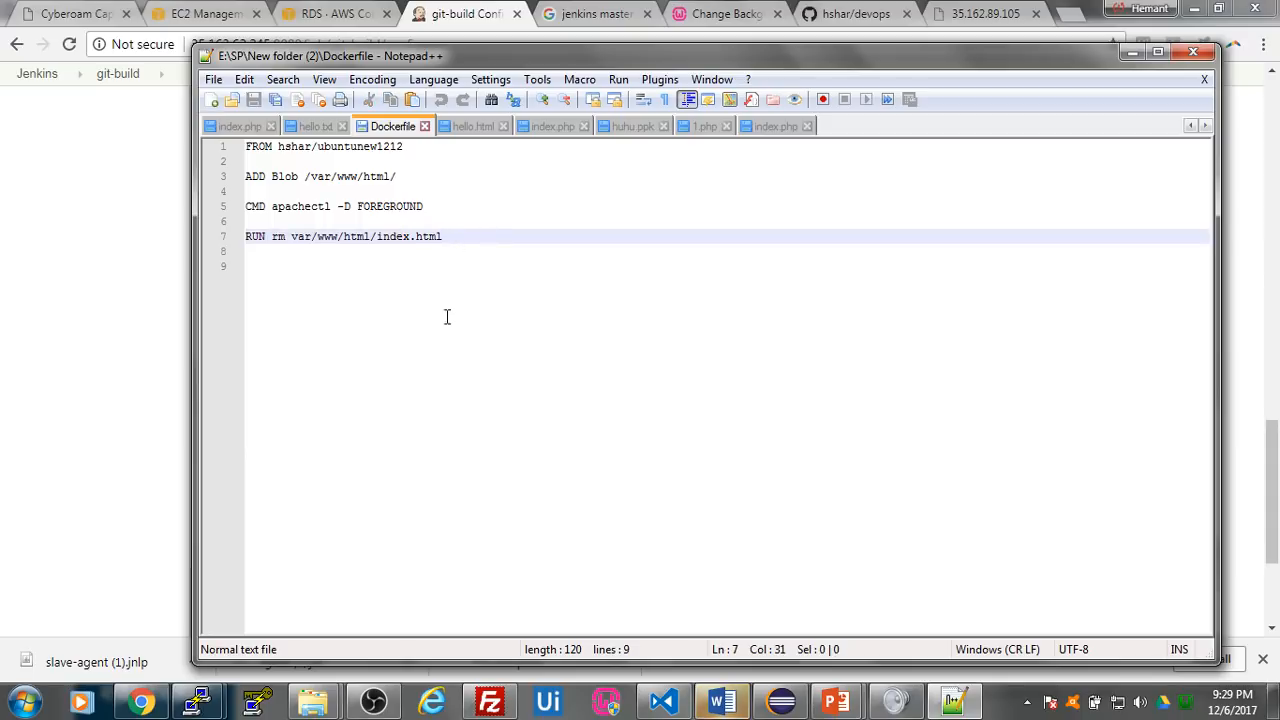
click(1131, 52)
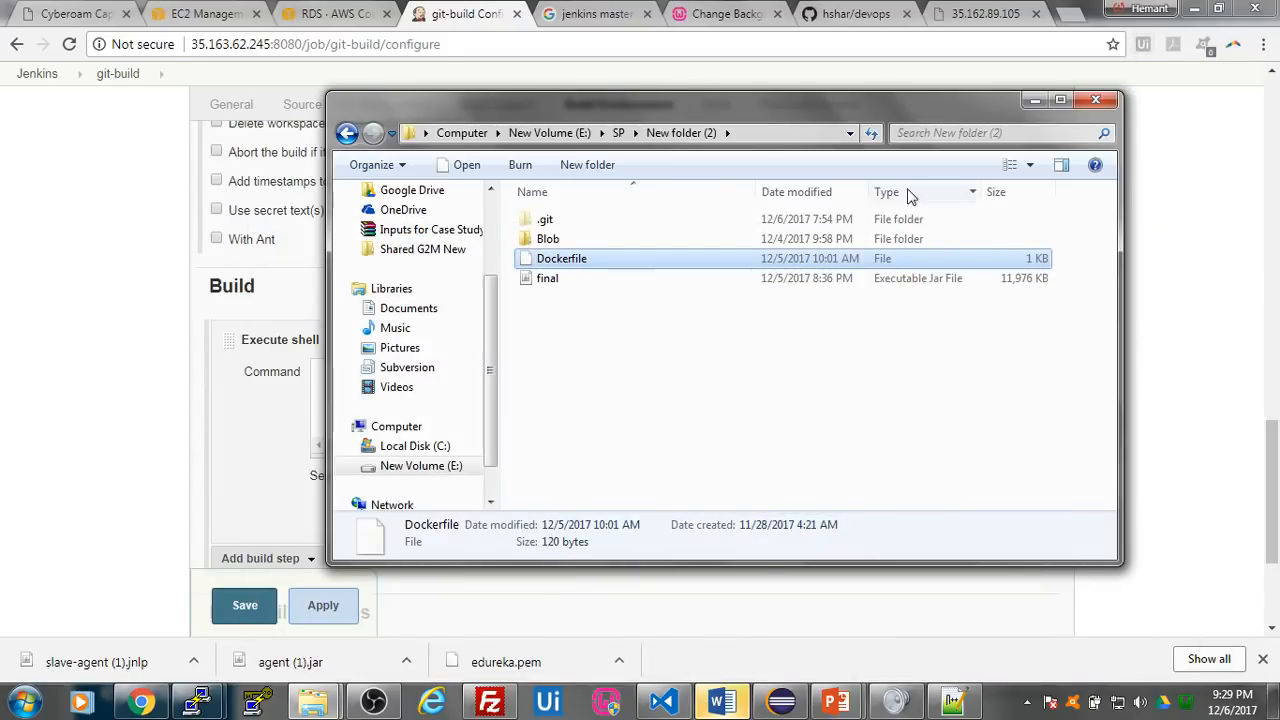
click(78, 390)
click(364, 392)
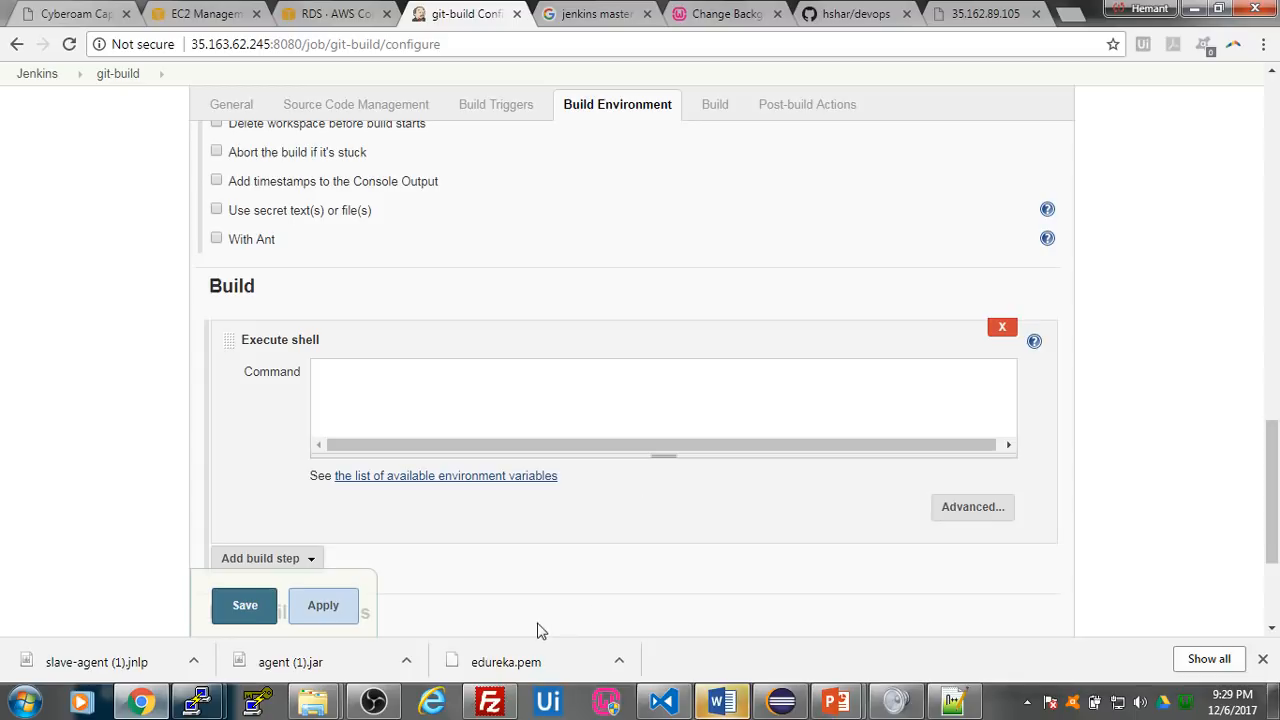
- Switch to Visual Studio Code and examine the docker build and docker run lines in Jenkins Commands.txt, including image tag and port mapping
click(663, 701)
click(533, 62)
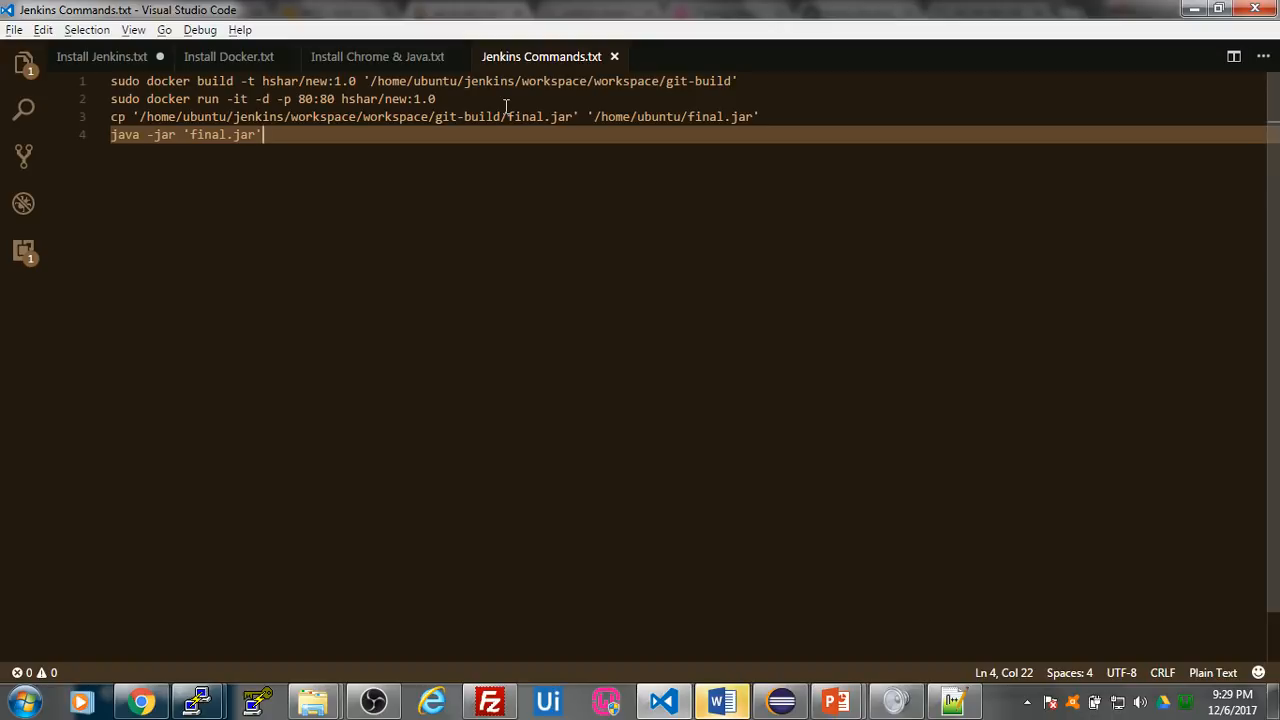
drag(263, 80, 360, 80)
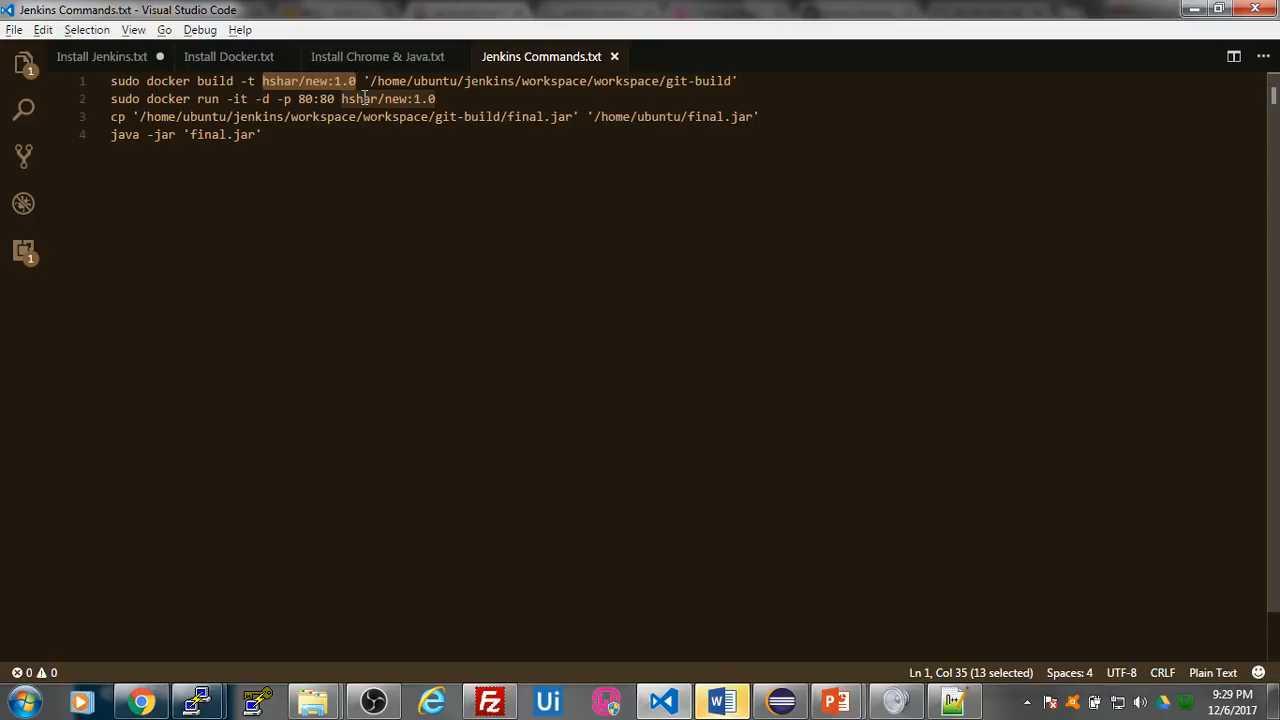
click(360, 180)
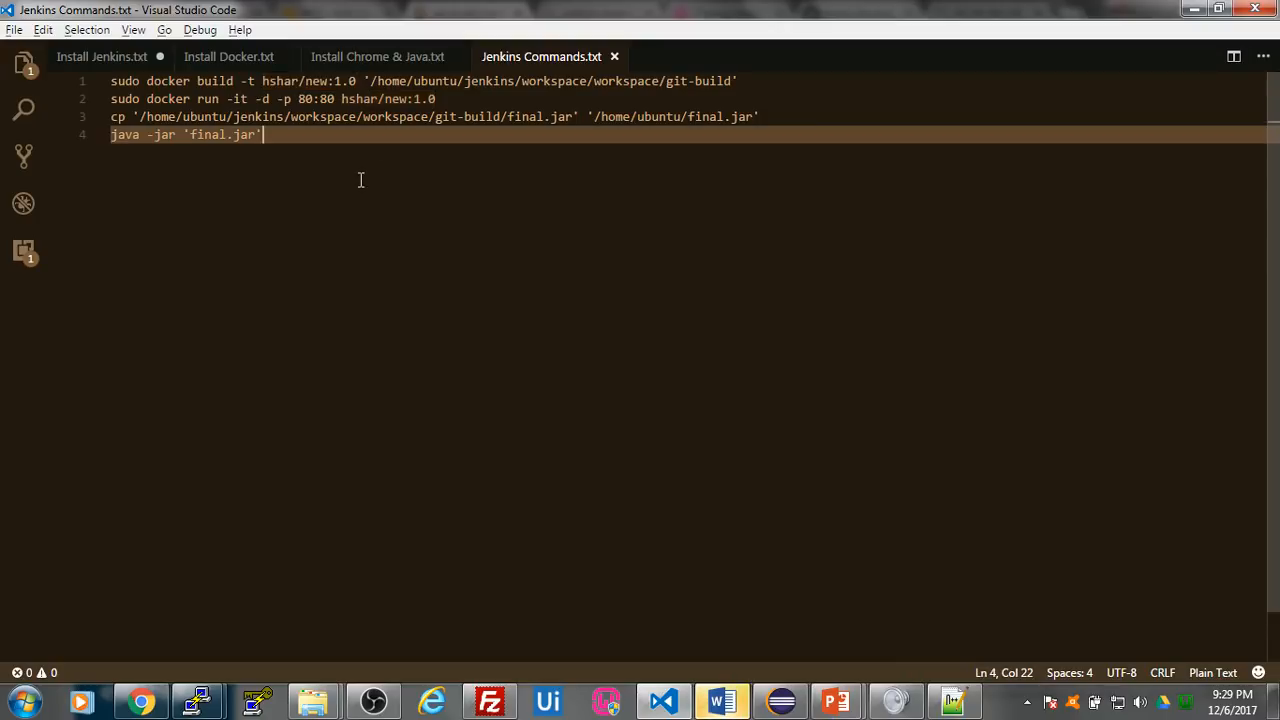
drag(115, 101, 335, 99)
click(298, 99)
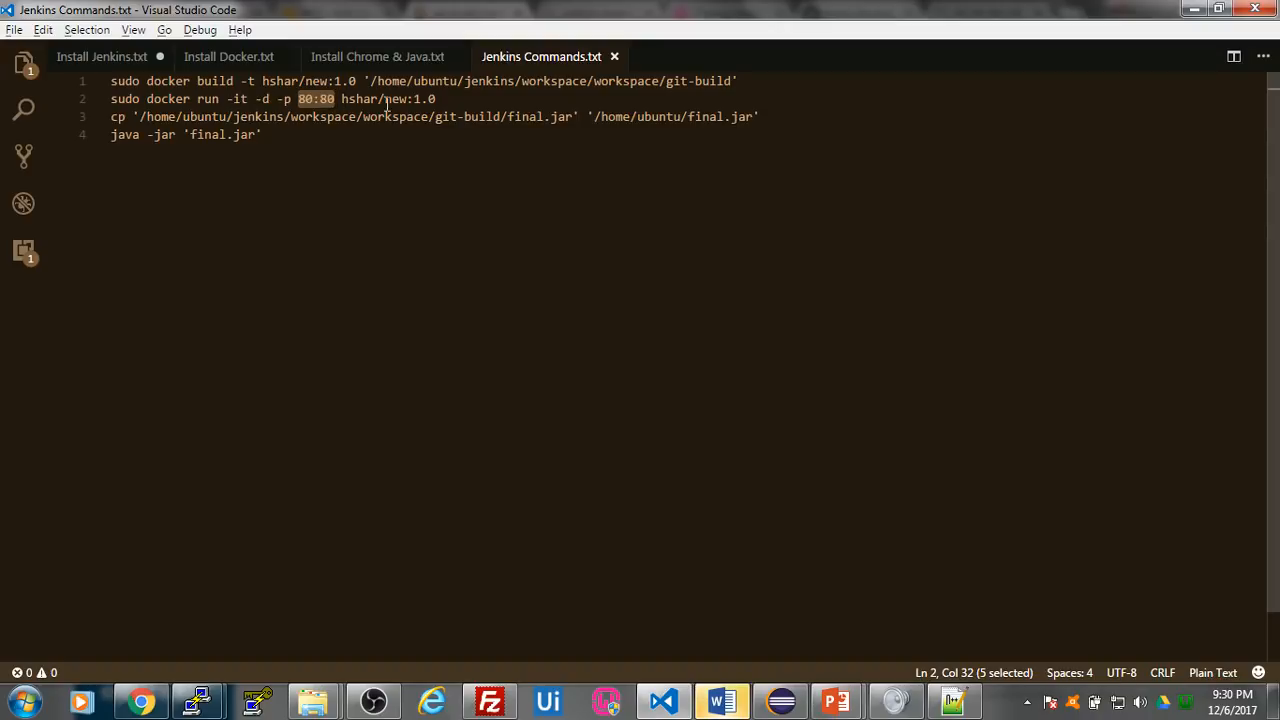
click(370, 98)
drag(342, 98, 440, 98)
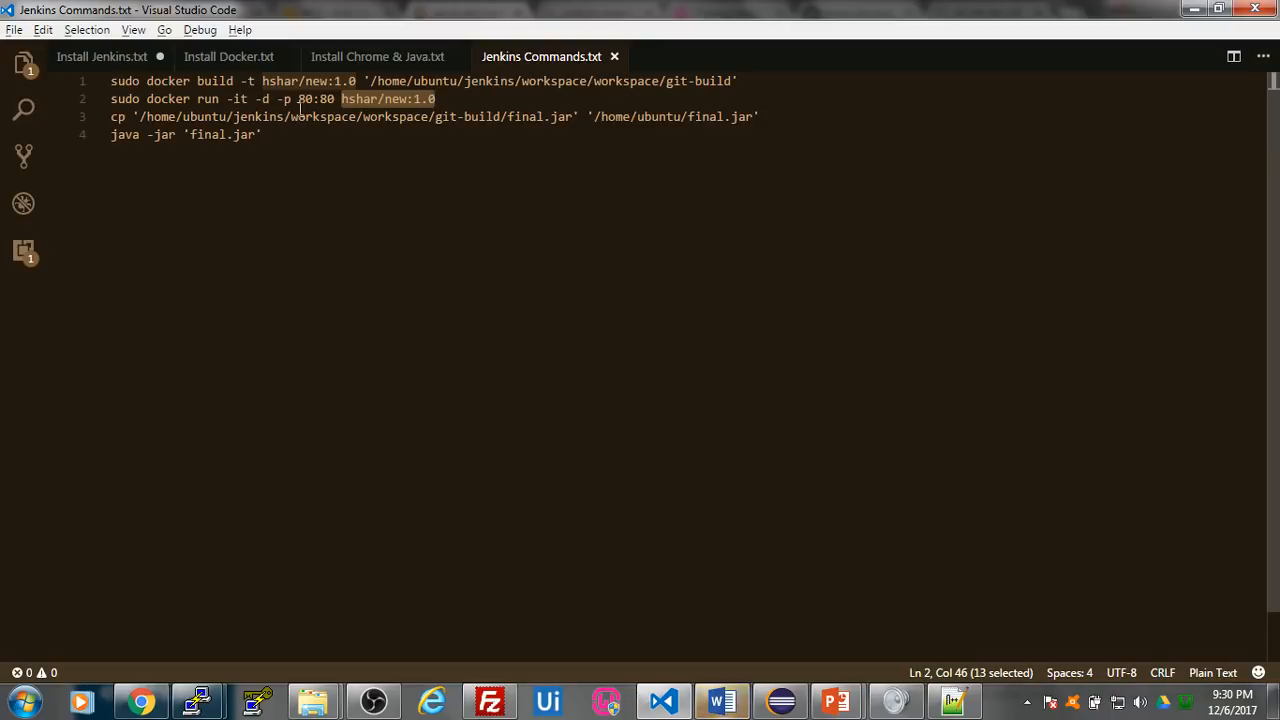
- Examine the cp command's source and destination for final.jar, and the java -jar line that runs it
click(116, 121)
click(712, 120)
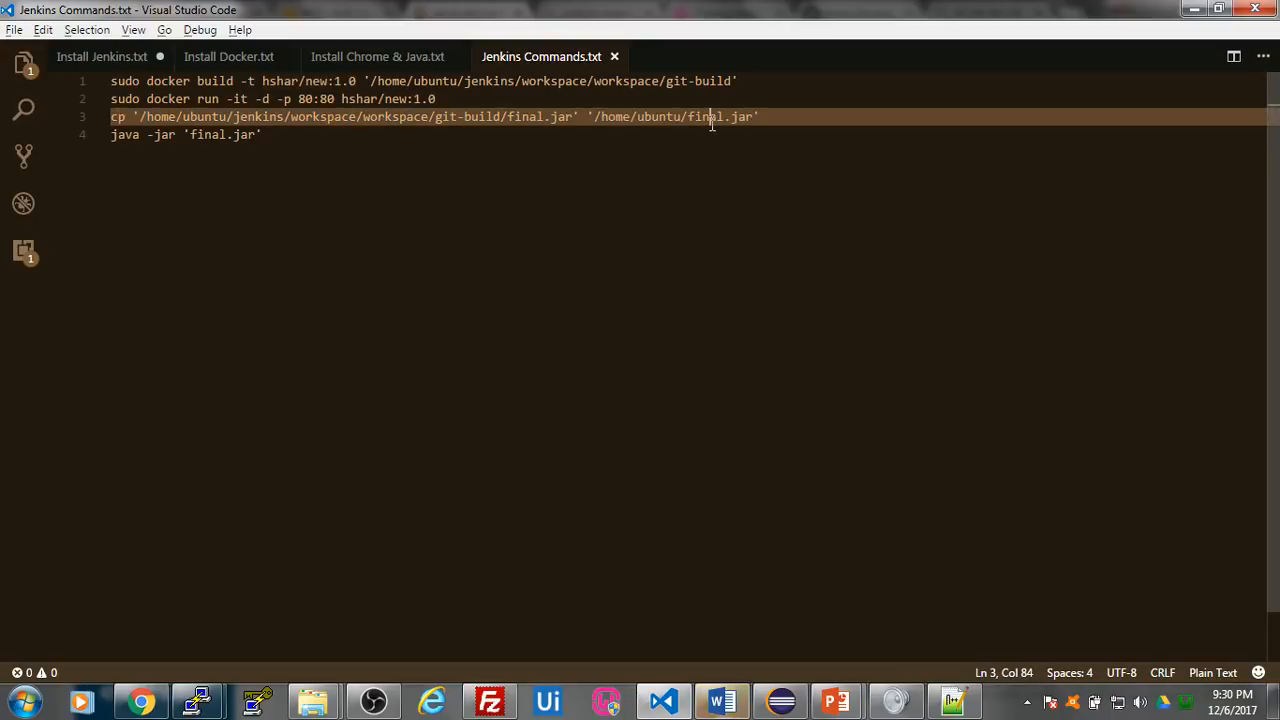
double_click(711, 121)
click(286, 118)
drag(117, 120, 768, 116)
click(456, 148)
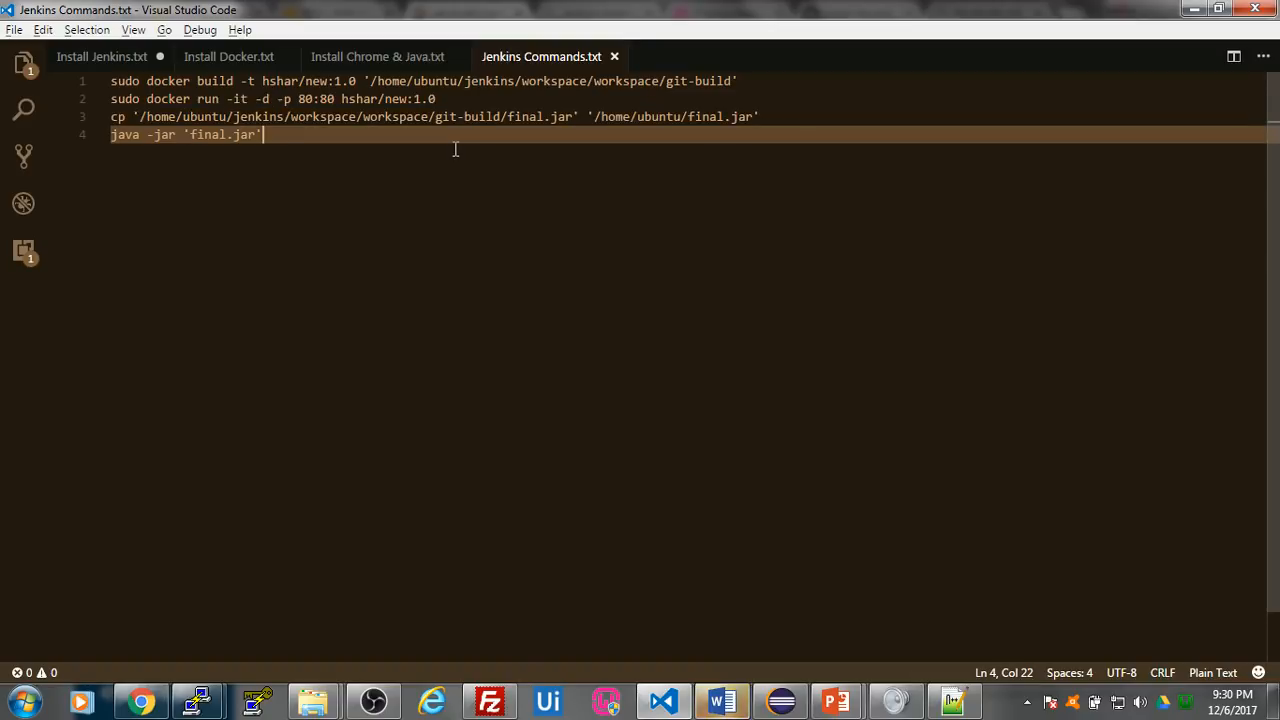
drag(266, 134, 112, 140)
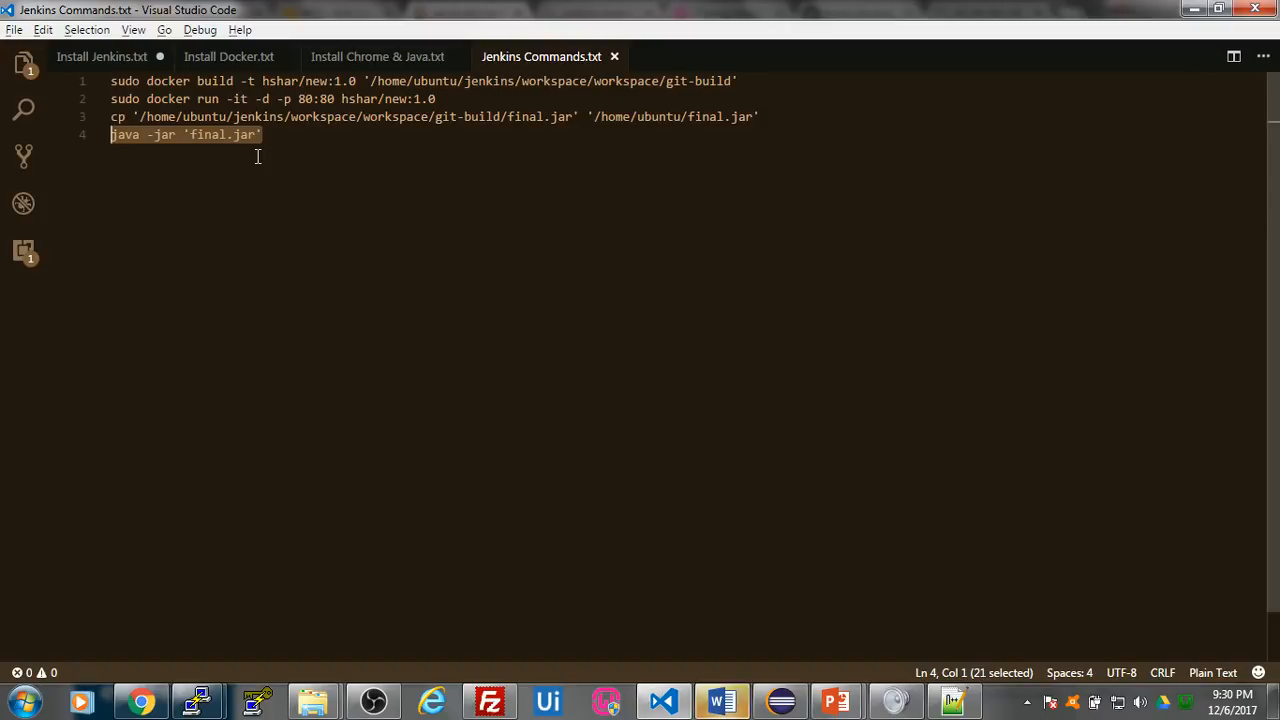
- Copy all four lines of Jenkins Commands.txt into the git-build job's Execute shell command in Chrome, and save the configuration
drag(289, 140, 104, 82)
key(ctrl+c)
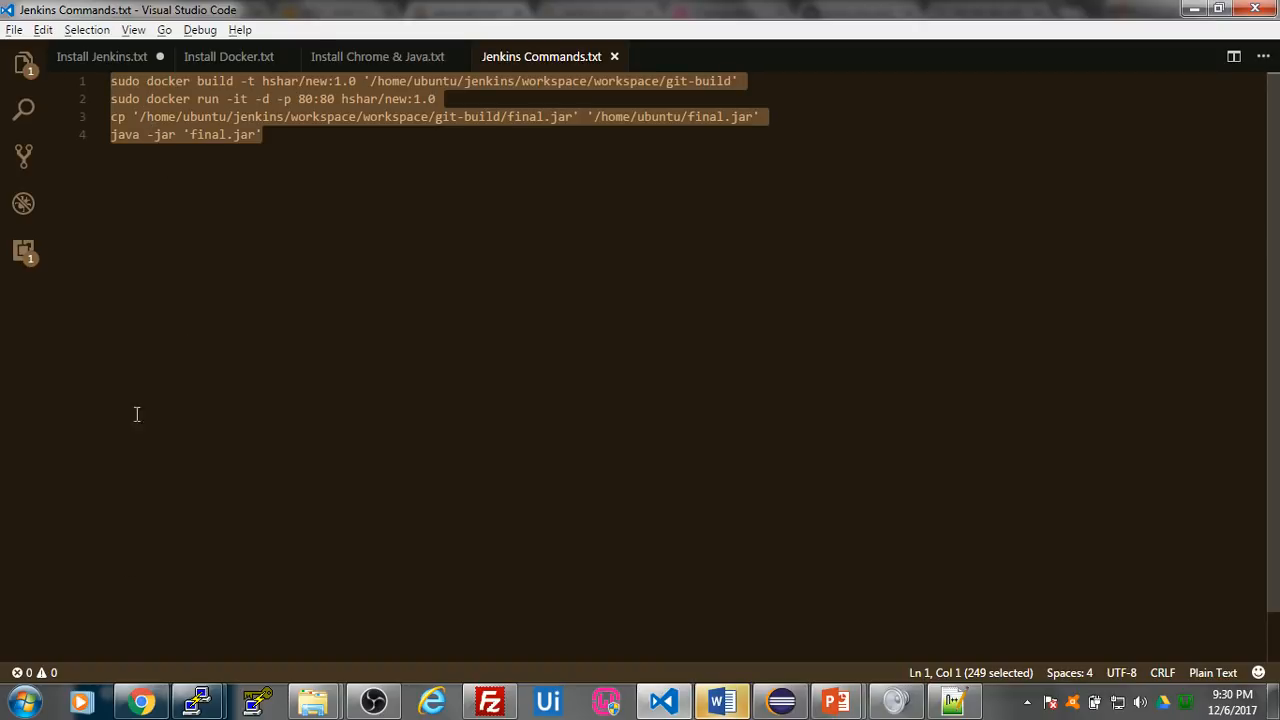
click(141, 703)
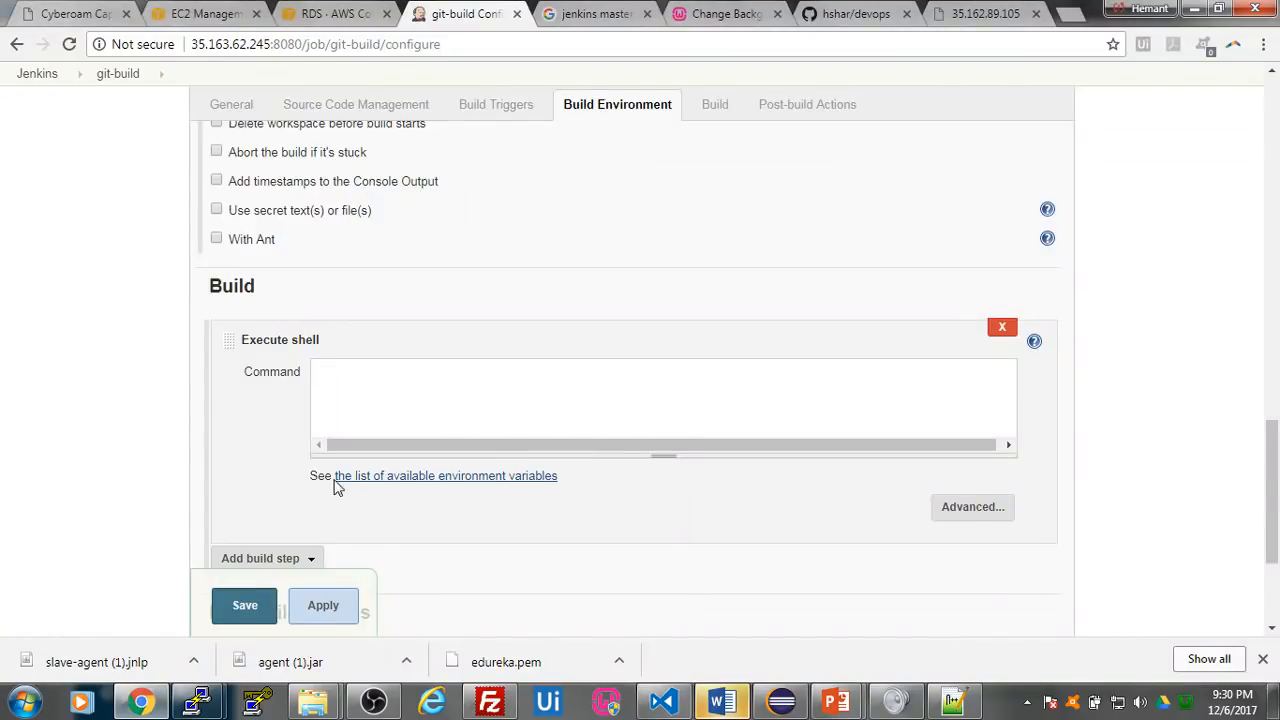
key(ctrl+v)
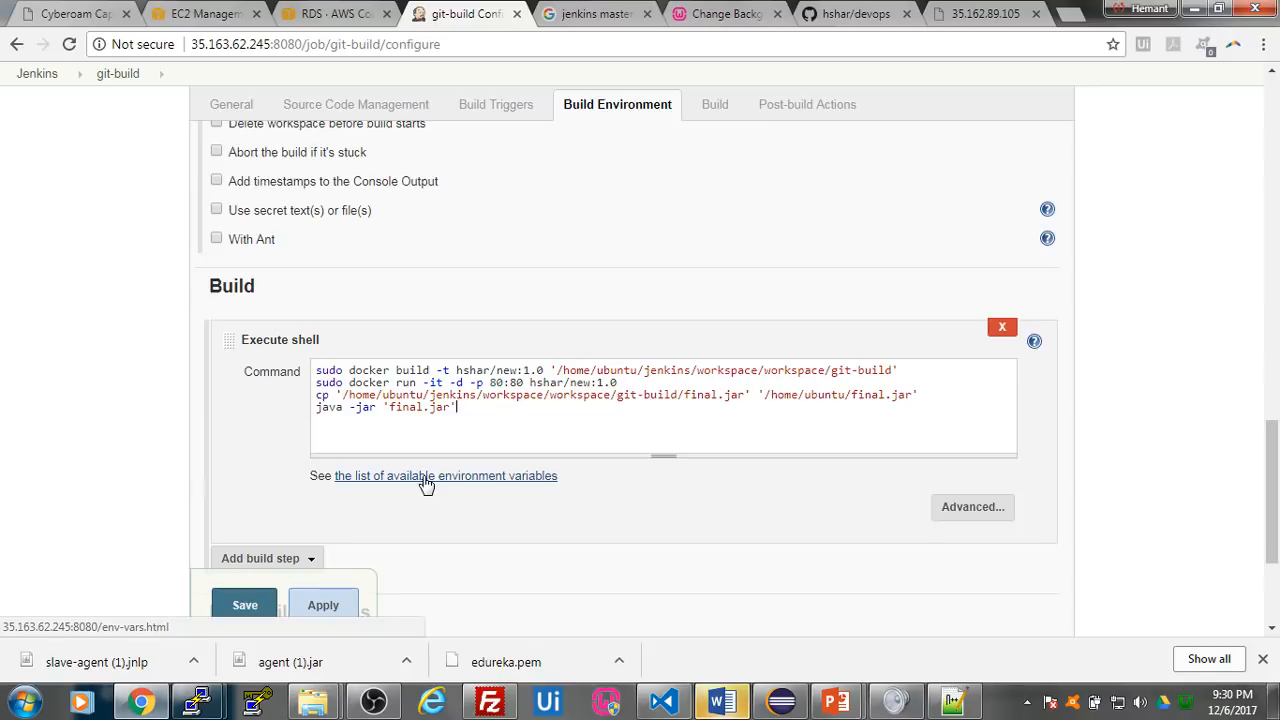
scroll(495, 480, down, 1)
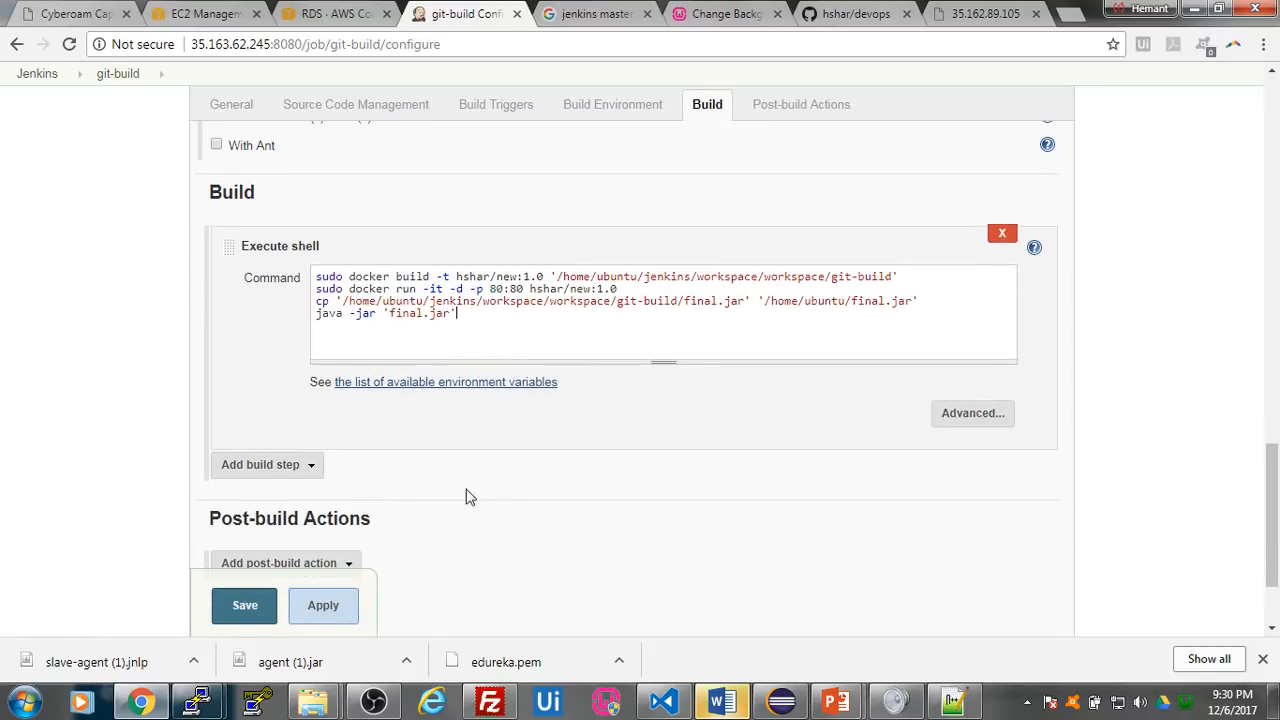
scroll(431, 474, down, 2)
scroll(445, 435, up, 1)
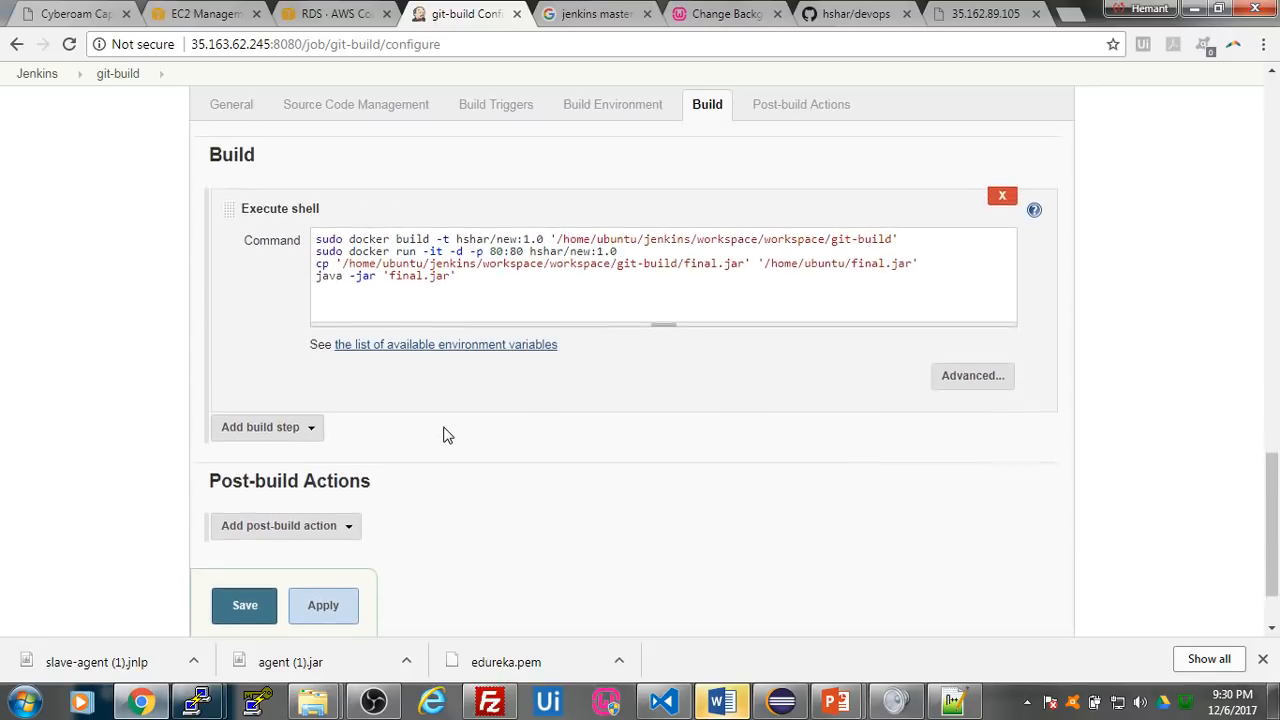
scroll(447, 435, up, 1)
click(247, 606)
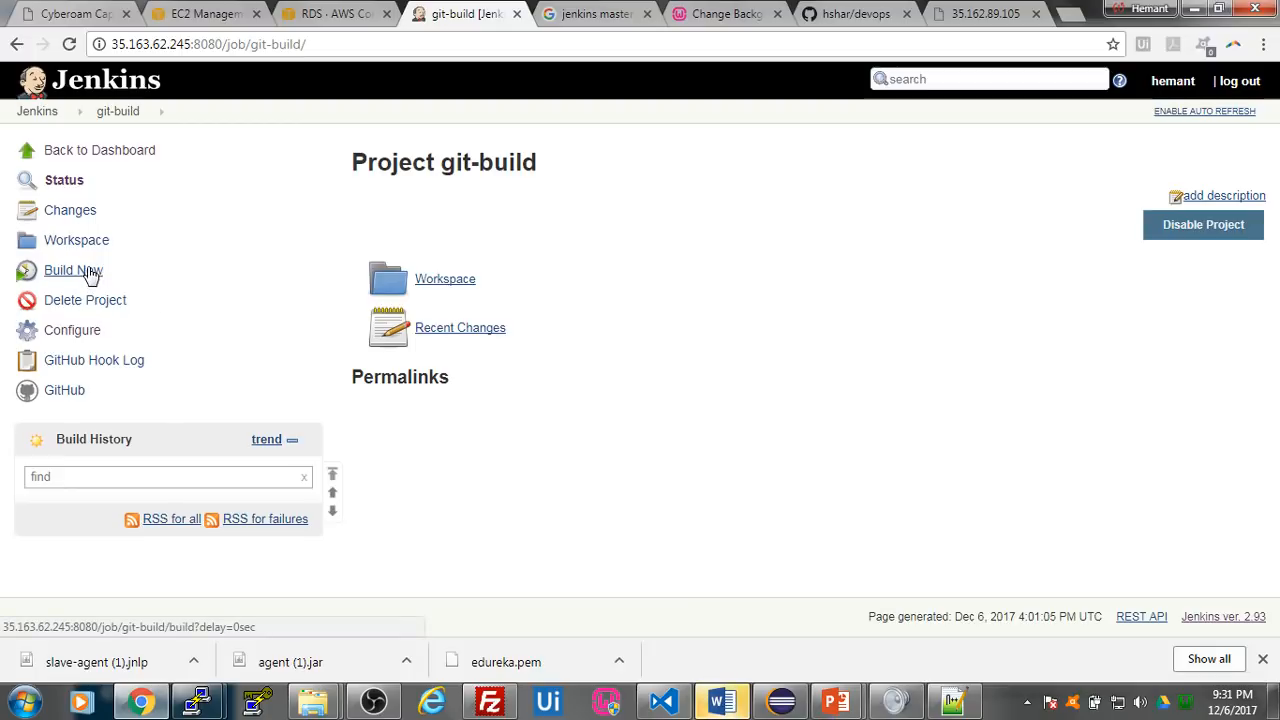
- Switch to the PuTTY session on ip-172-30-0-208 and list the running containers with sudo docker ps
mouse_move(197, 702)
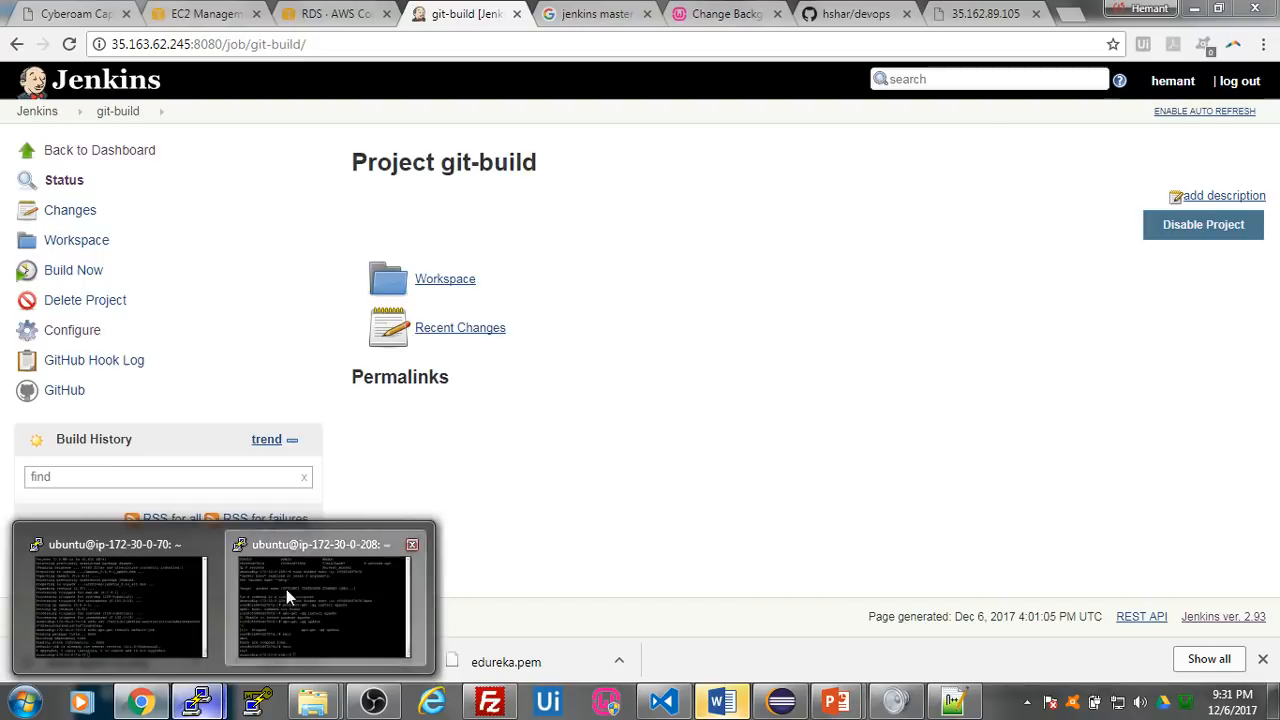
click(285, 596)
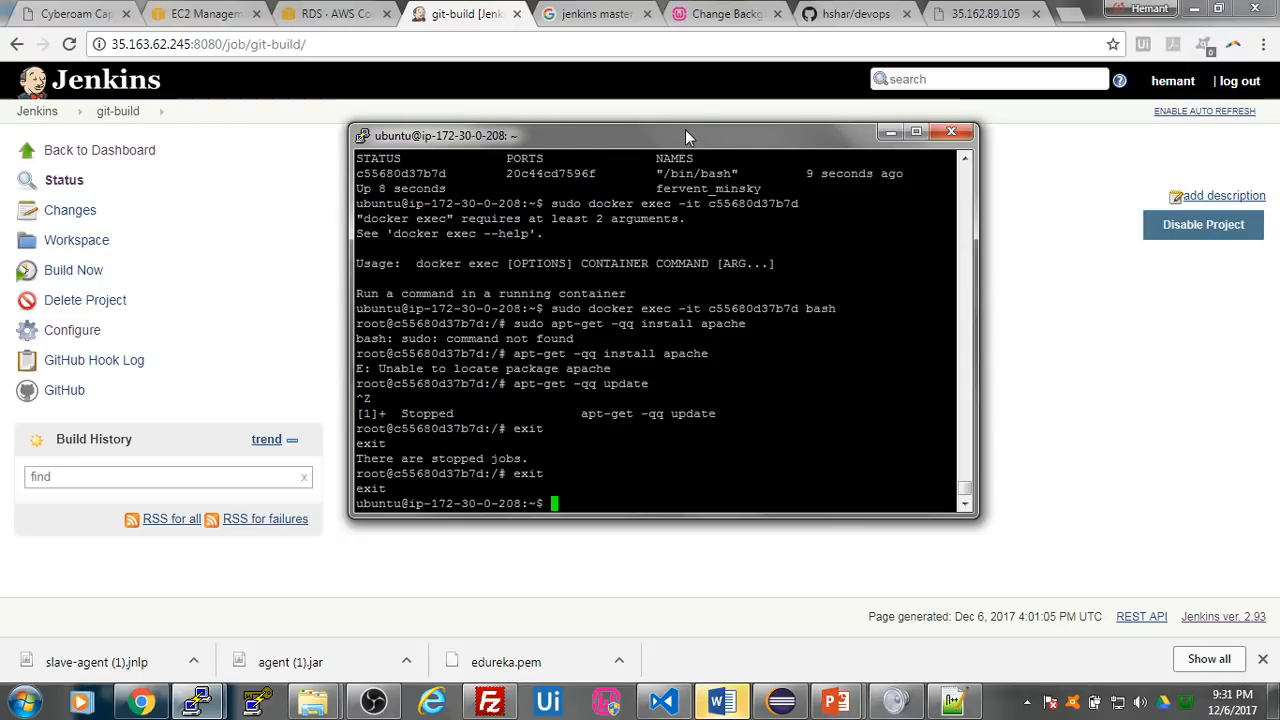
drag(685, 129, 713, 134)
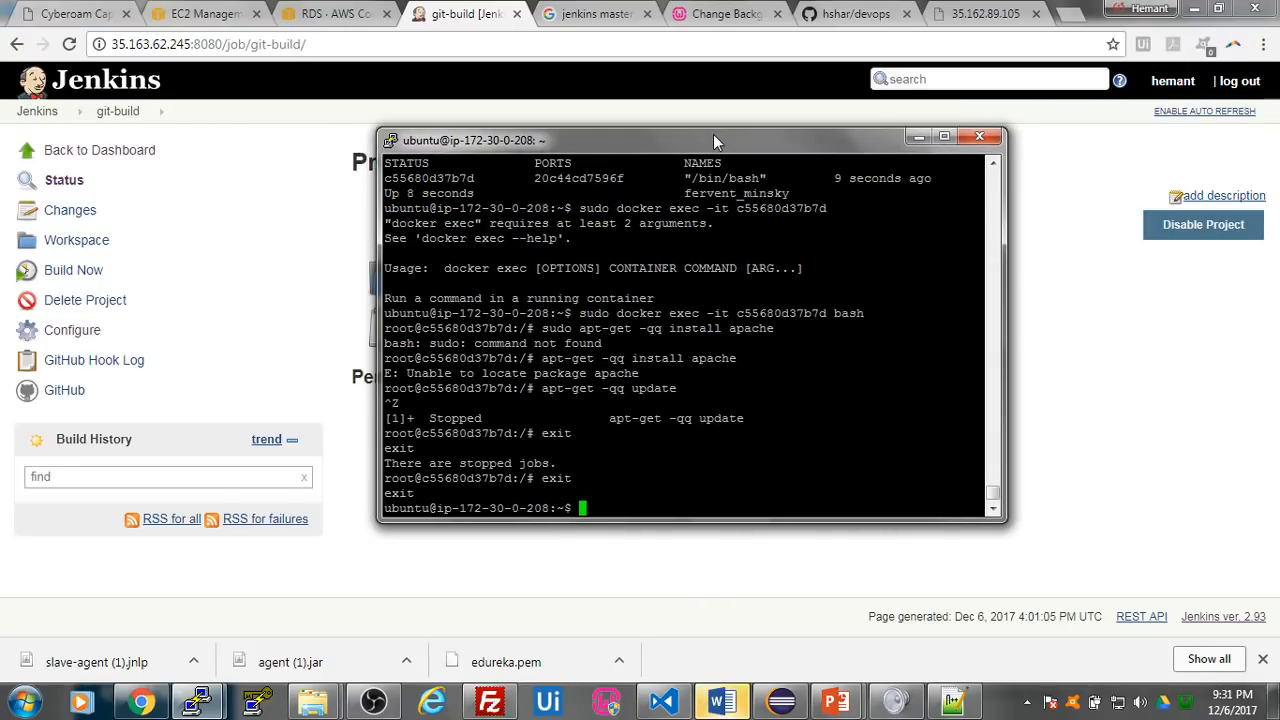
text(docker ps)
key(Return)
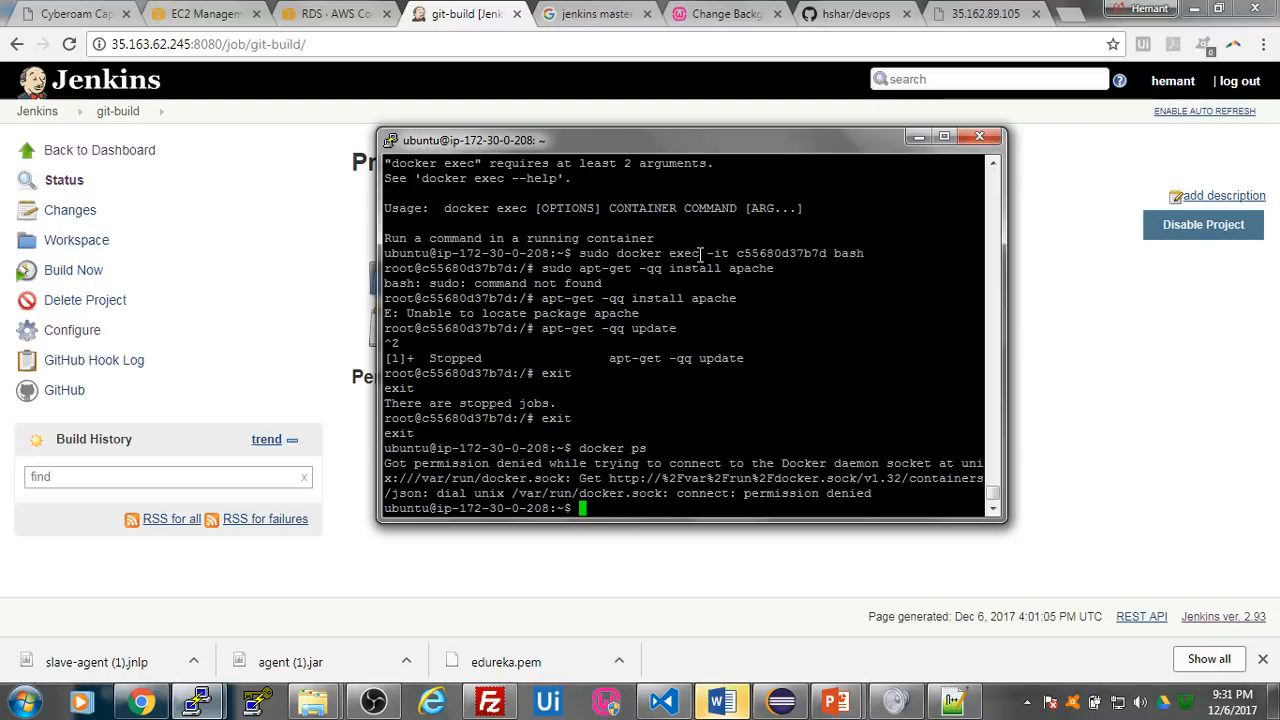
text(sud)
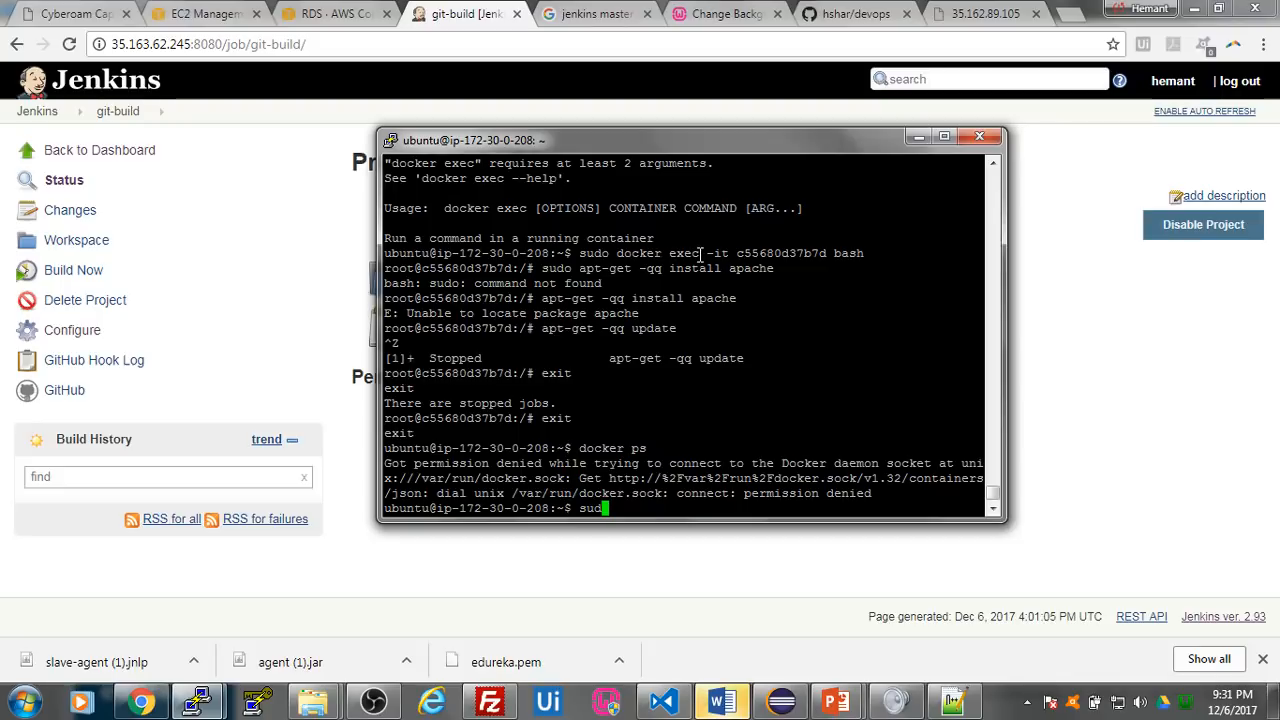
text(o docker ps)
key(Return)
double_click(444, 478)
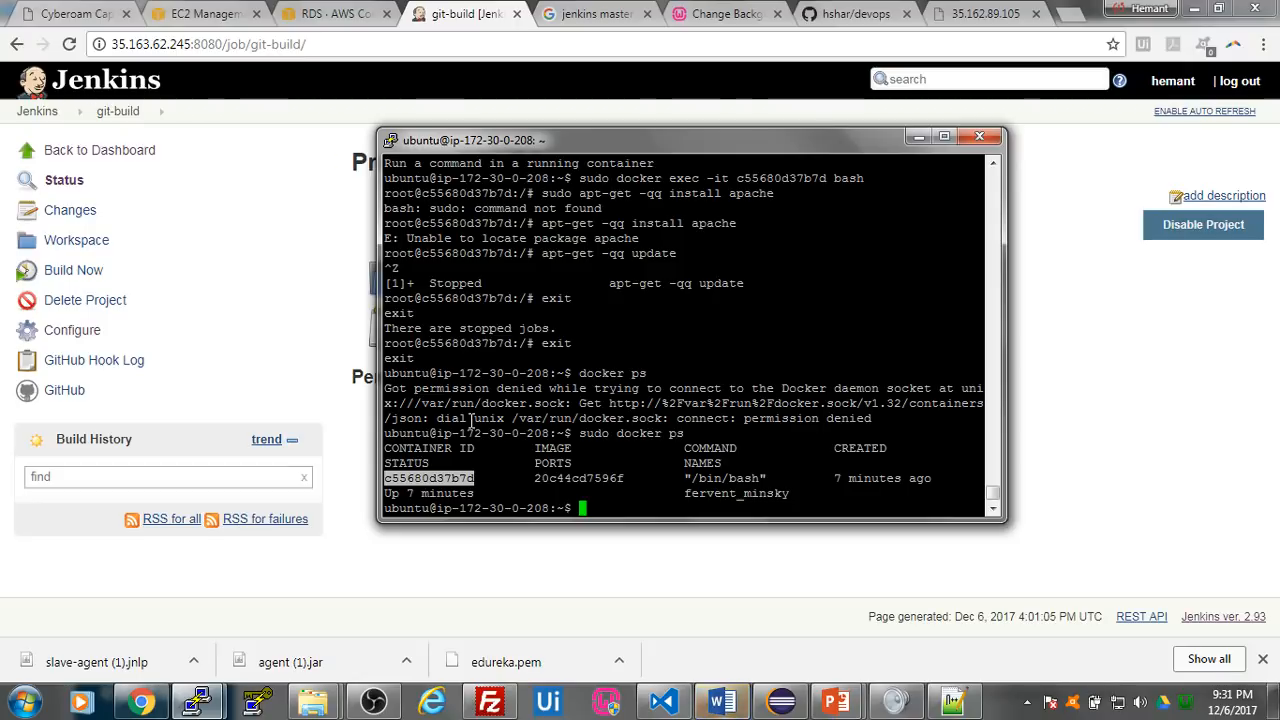
- Kill container c55680d37b7d with sudo docker kill, and list the running containers again with sudo docker ps
click(636, 510)
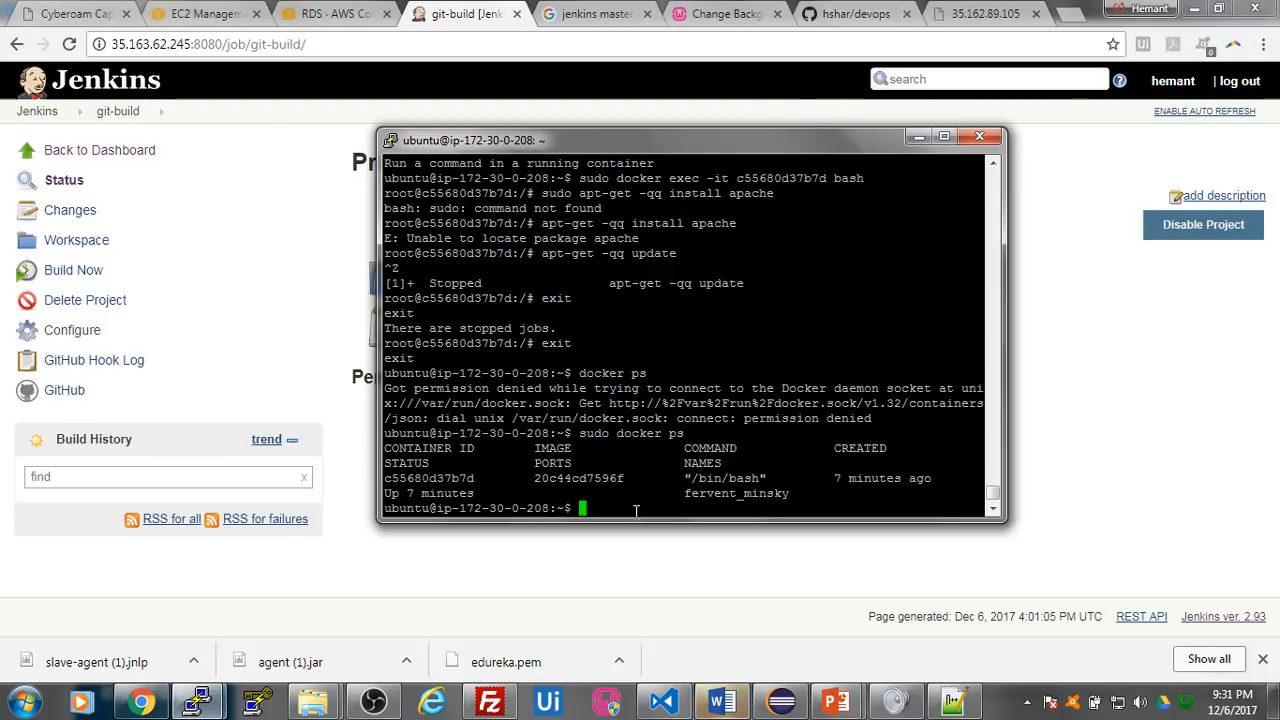
text(sudo )
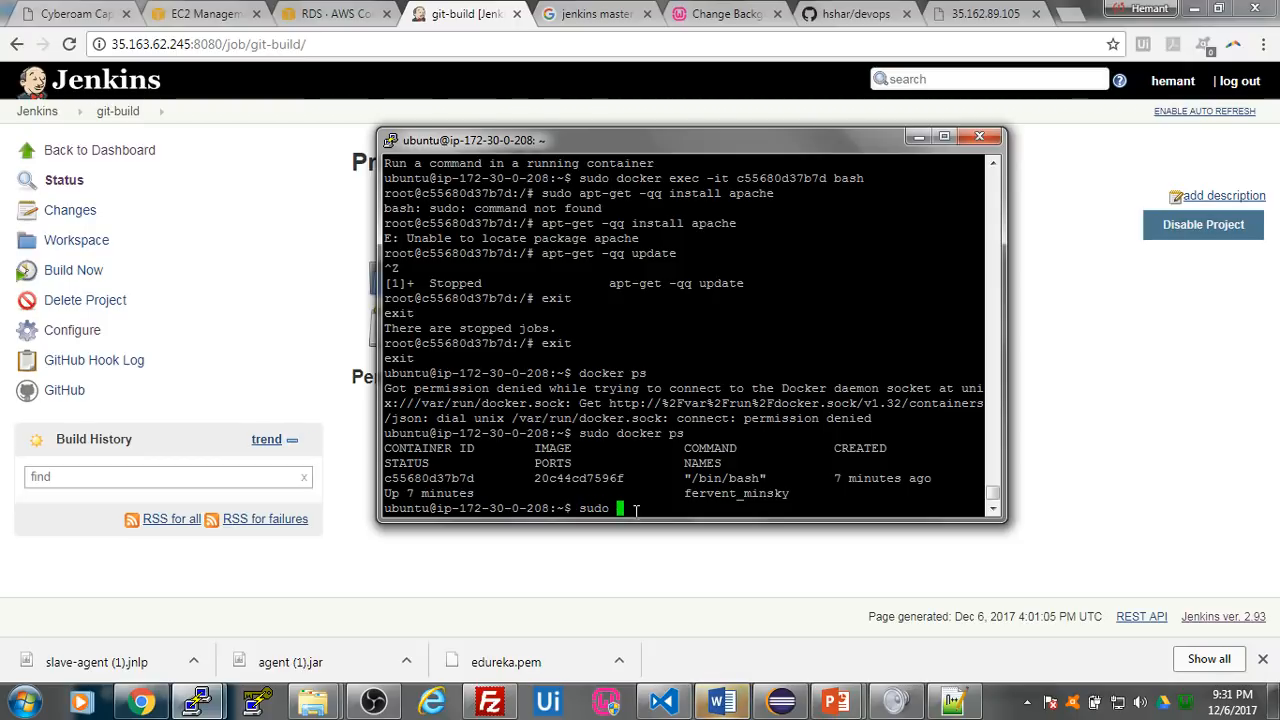
text(docker )
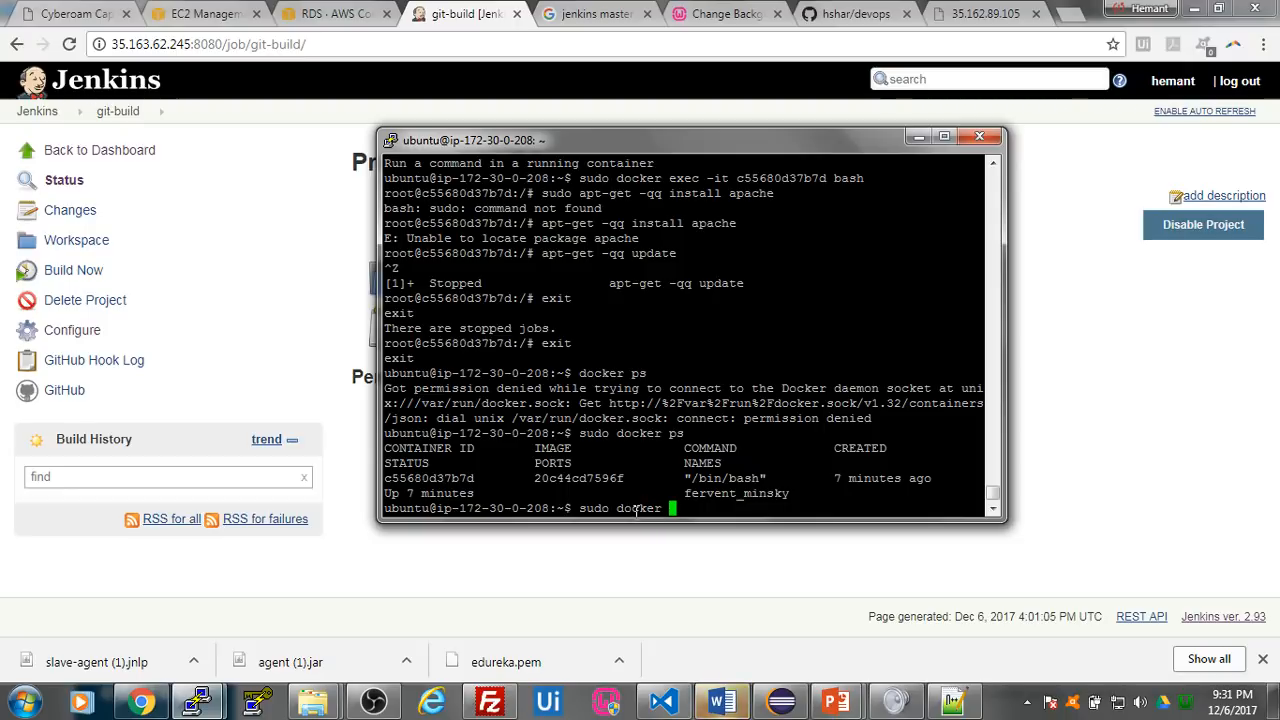
text(kill)
double_click(470, 478)
right_click(768, 508)
key(Return)
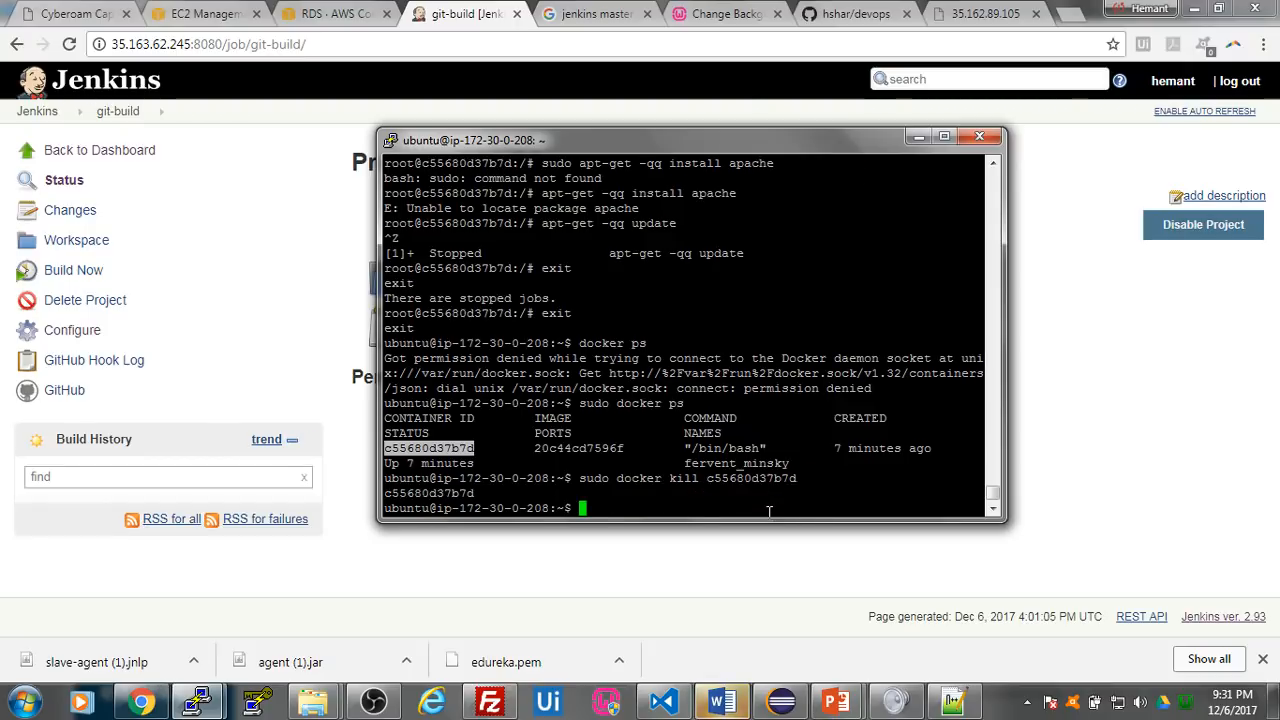
text(sudo docker ps)
key(Return)
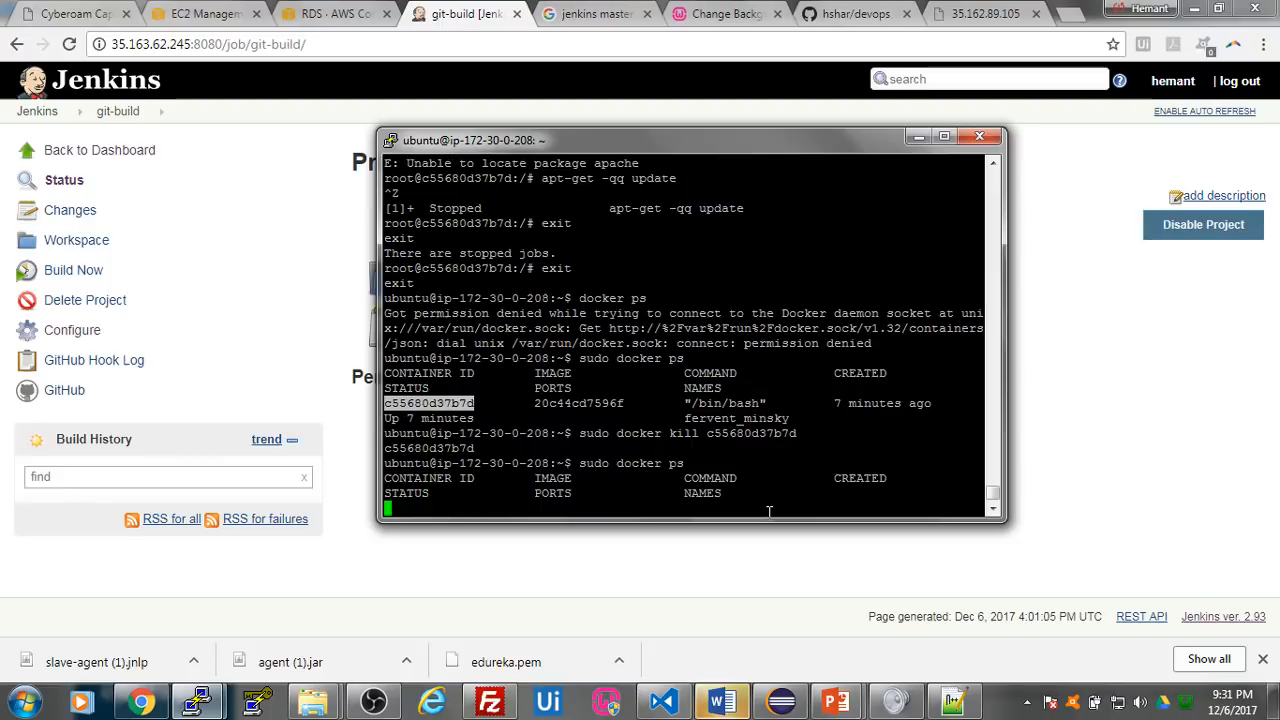
- Return to Jenkins in Chrome and start a build of the git-build project
click(1100, 426)
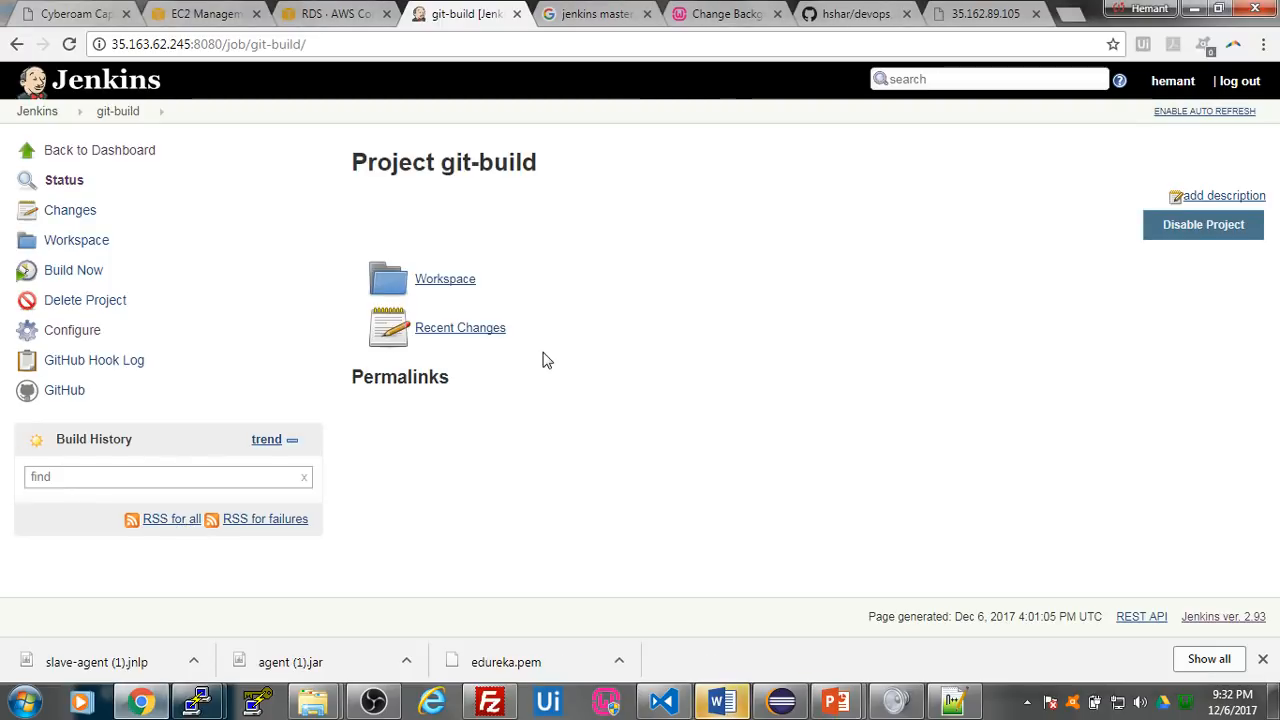
click(73, 271)
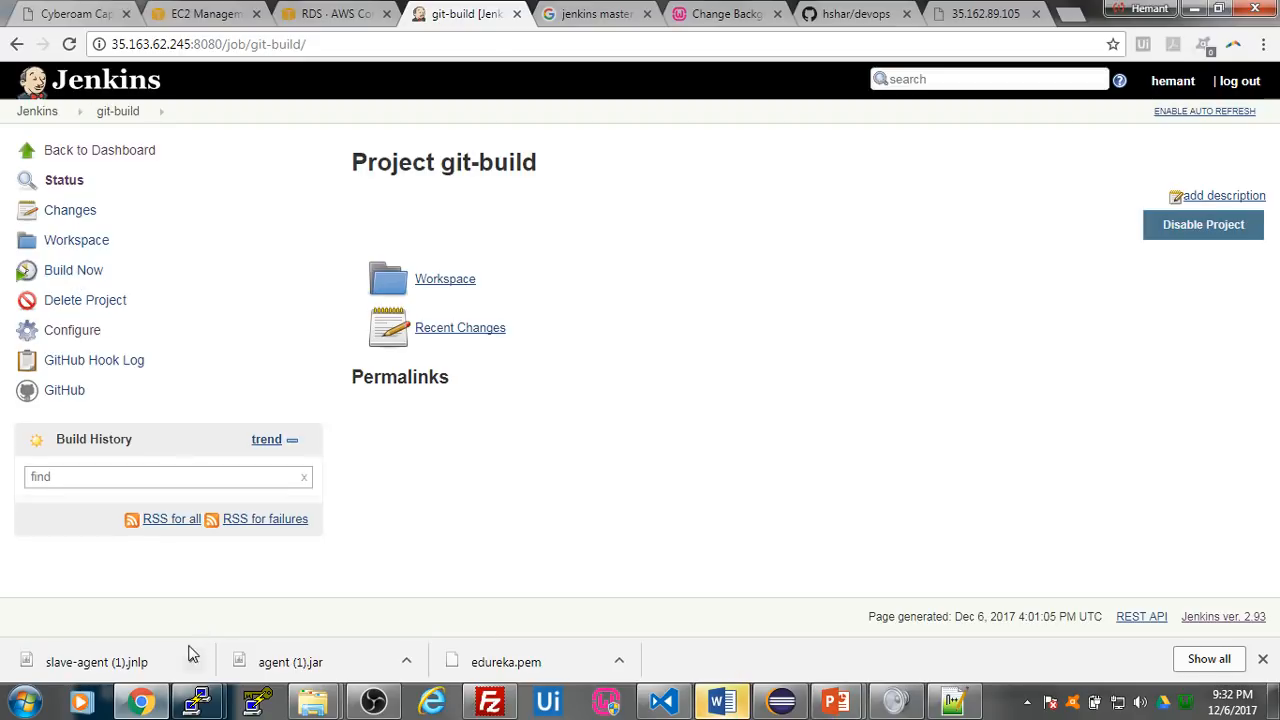
click(97, 273)
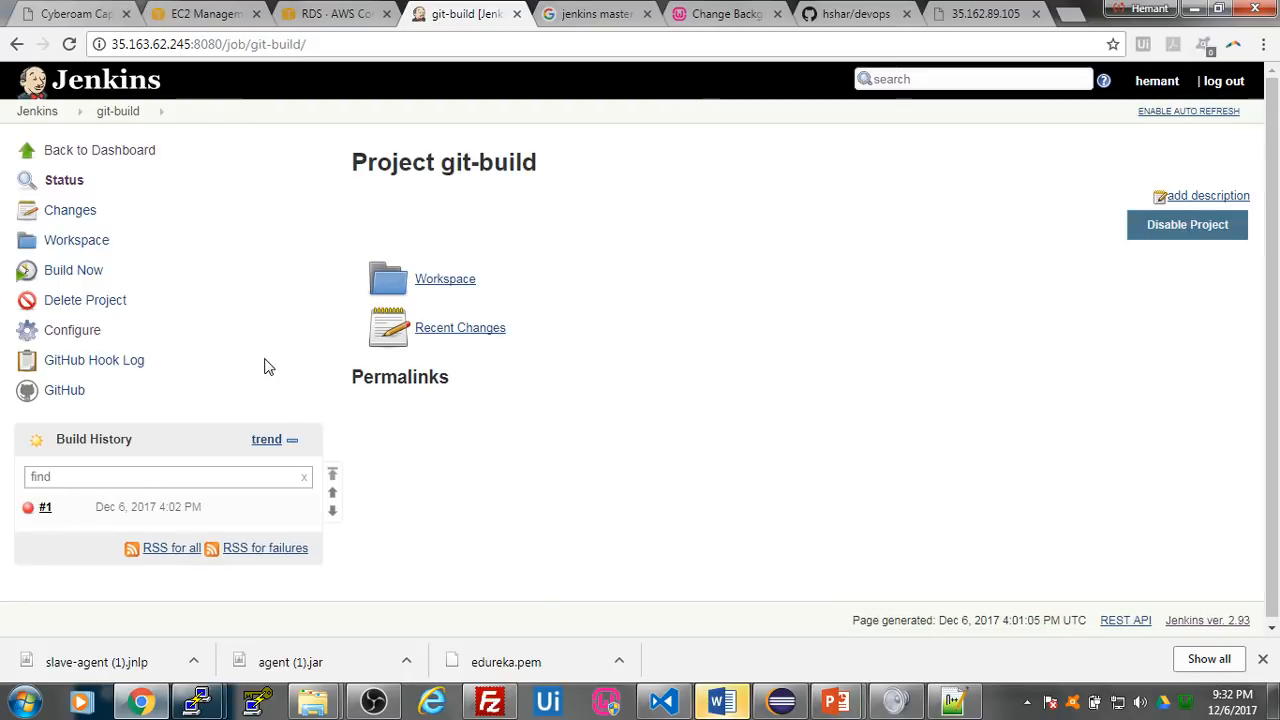
- Open build #1 of git-build and examine its console output down to the final lines
click(46, 513)
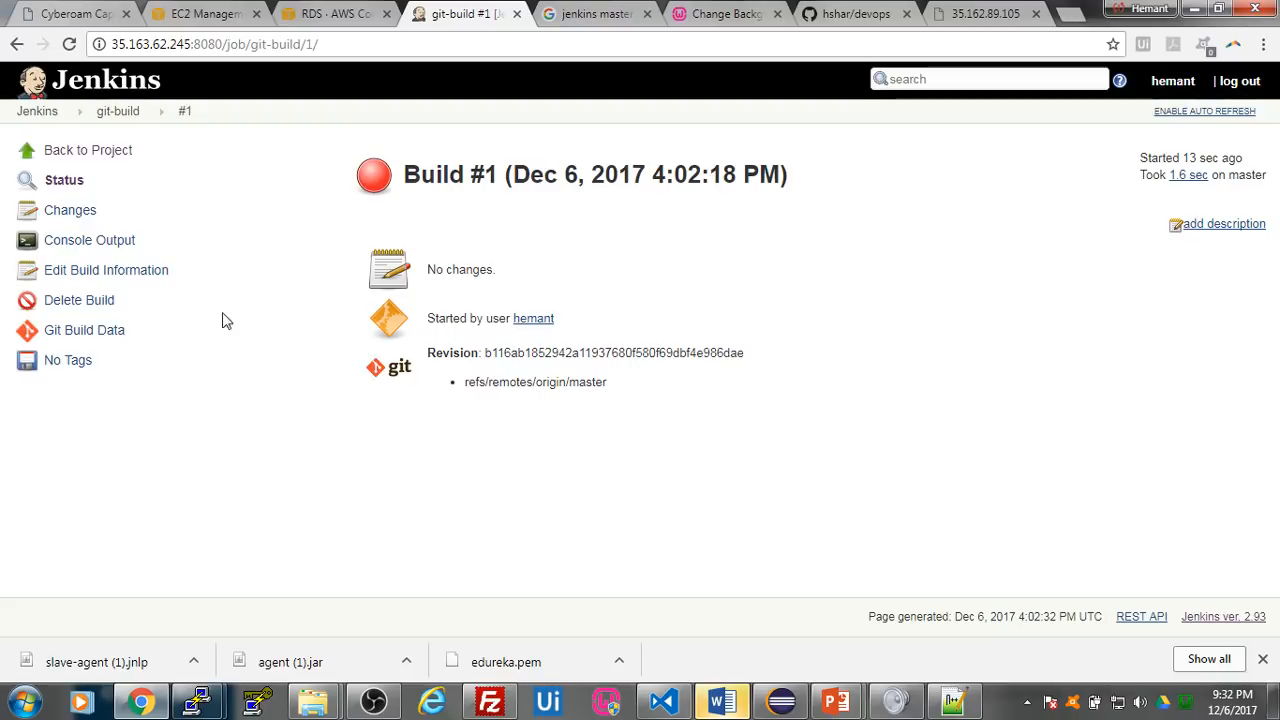
click(90, 246)
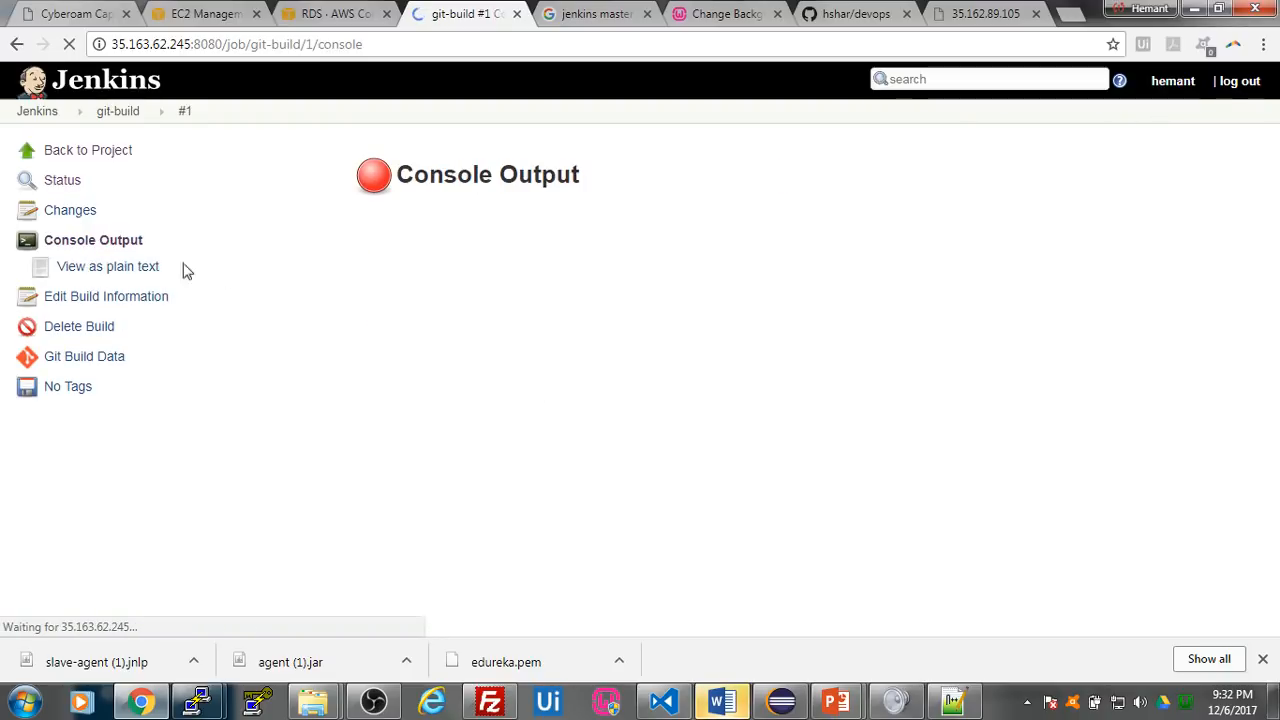
scroll(643, 371, down, 1)
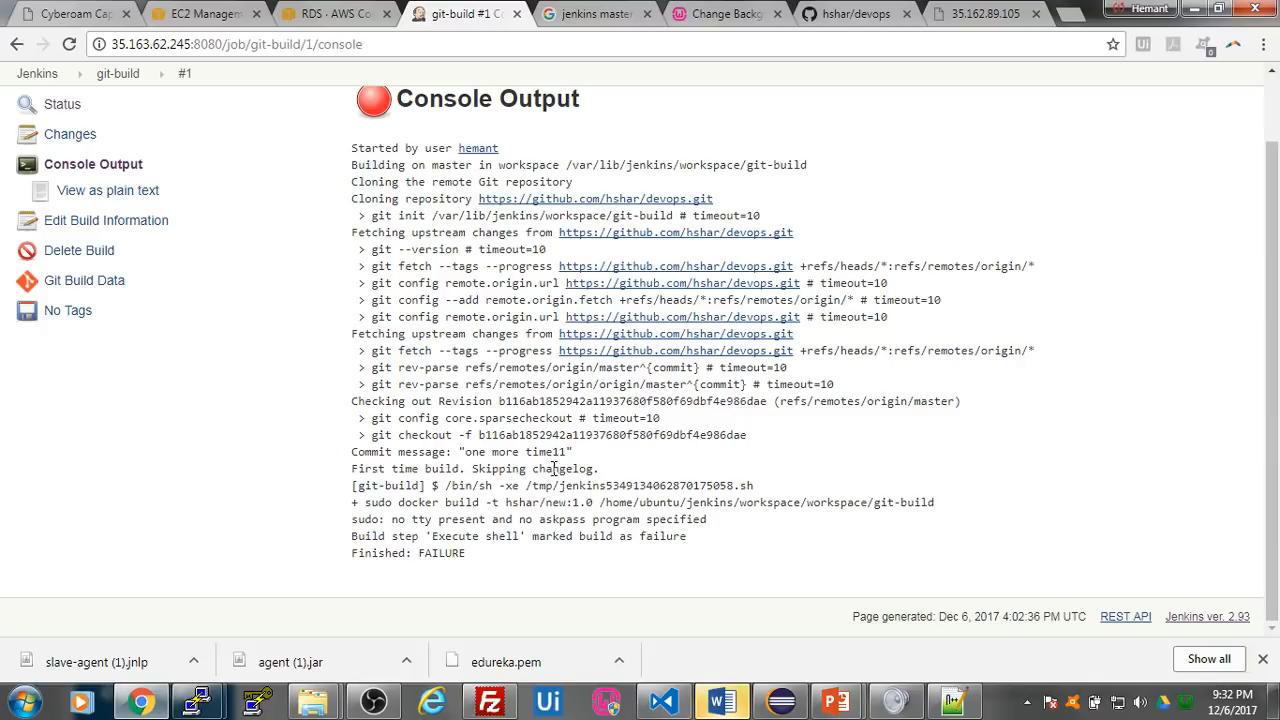
- Review the console output of build #1, switch to the PuTTY session and list the running containers with sudo docker ps
scroll(603, 446, up, 1)
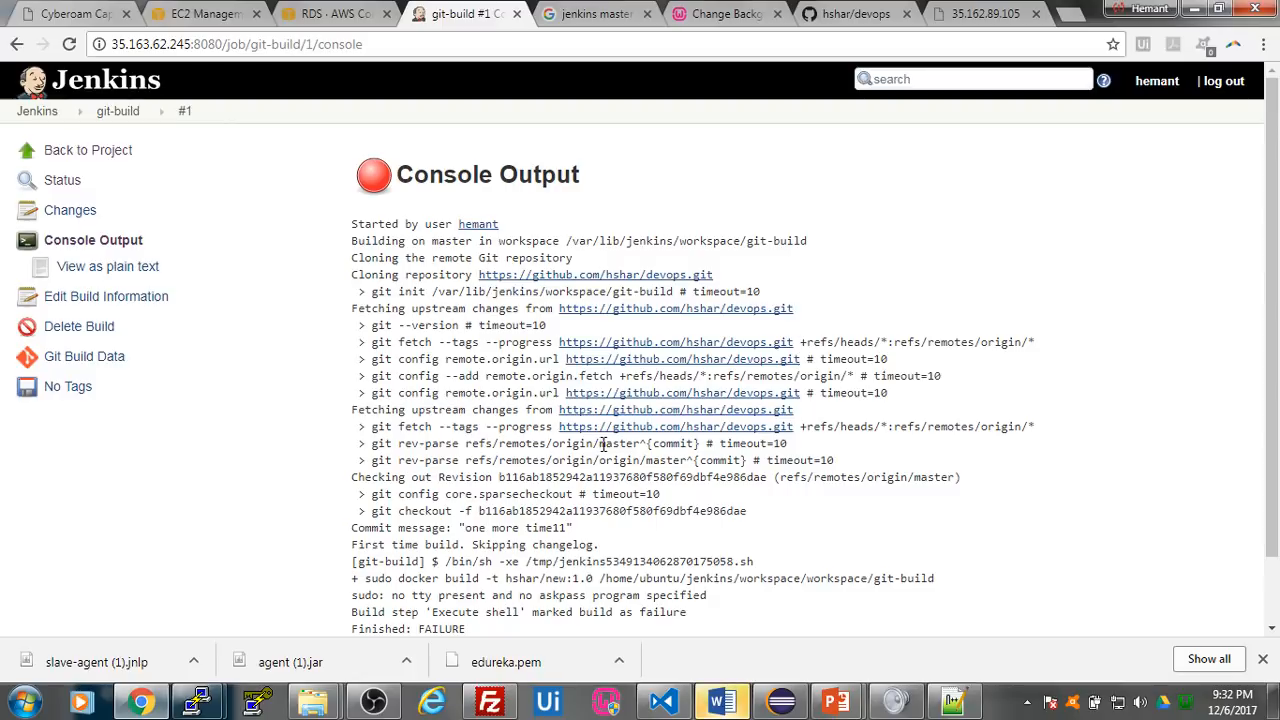
scroll(603, 446, down, 1)
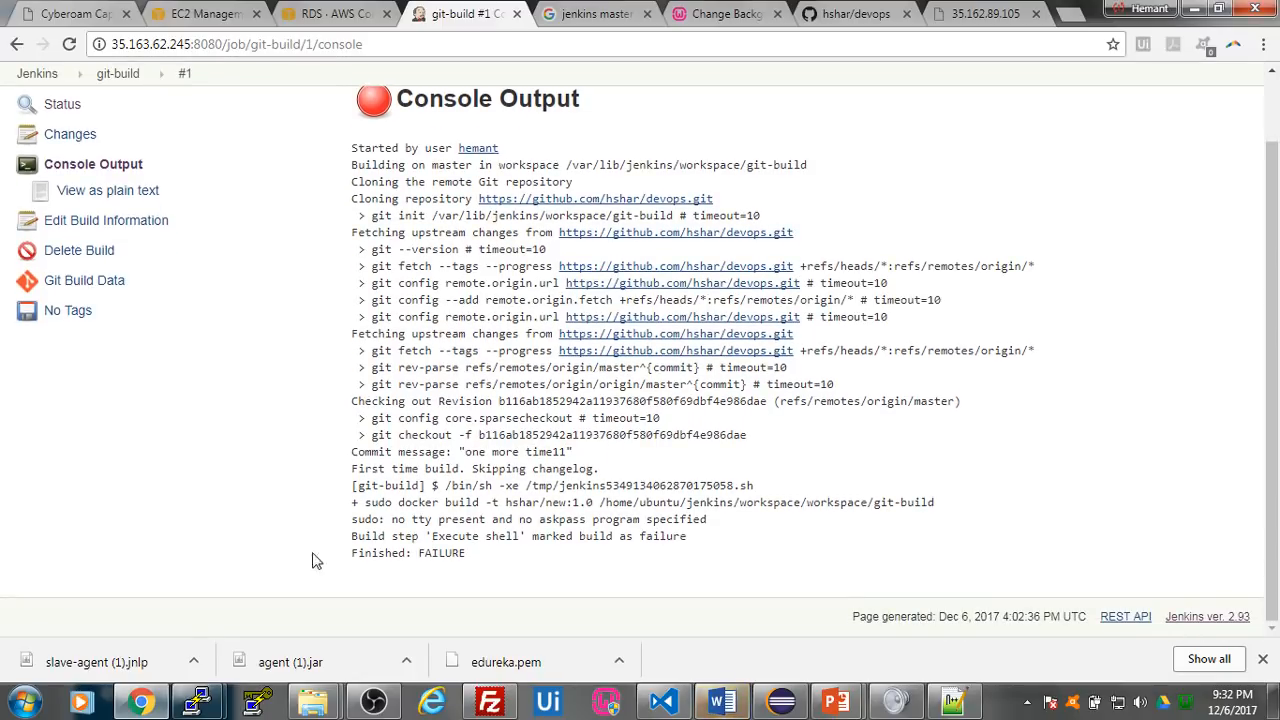
mouse_move(200, 703)
click(362, 600)
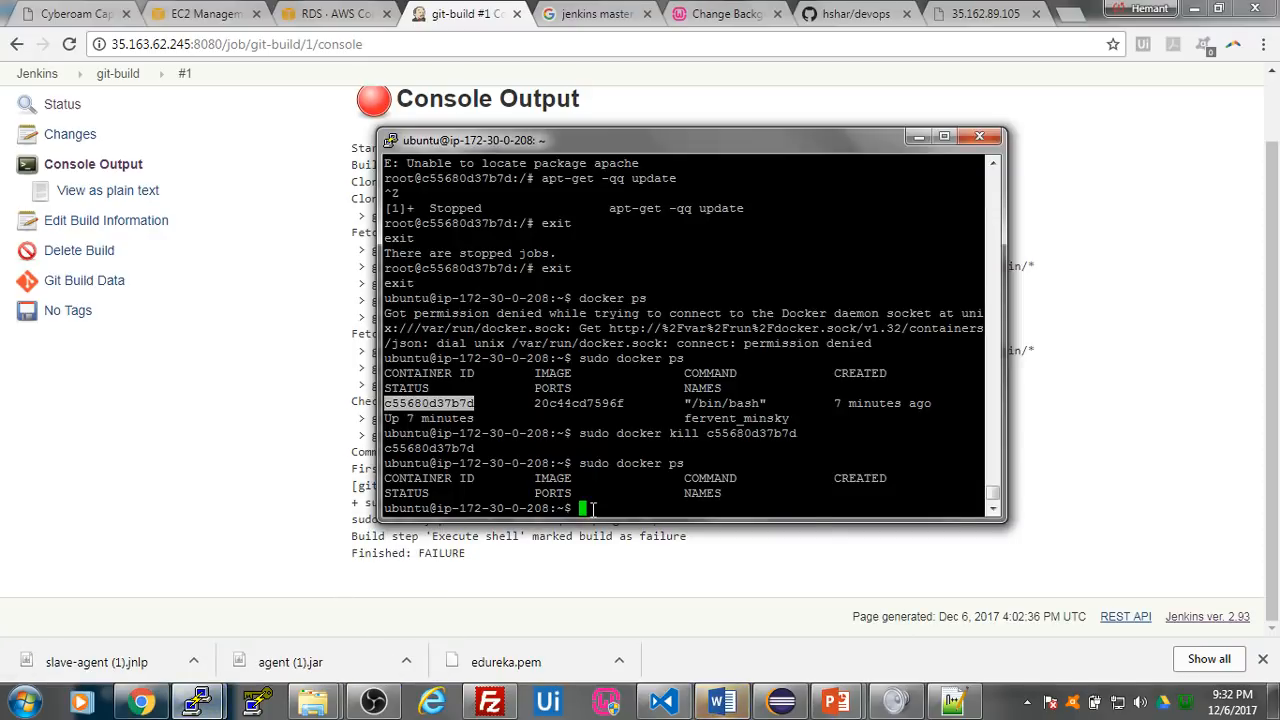
text(docker)
key(ctrl+u)
text(sudo docker ps)
key(Return)
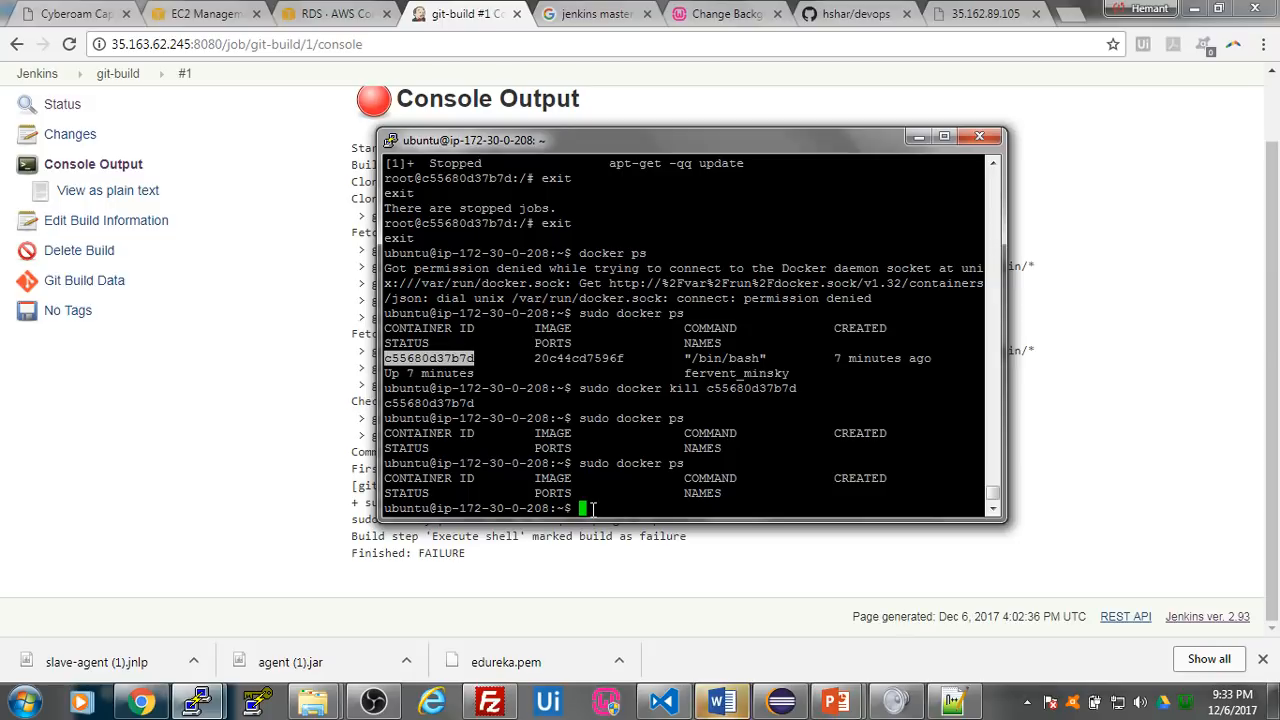
text(docker login)
key(Return)
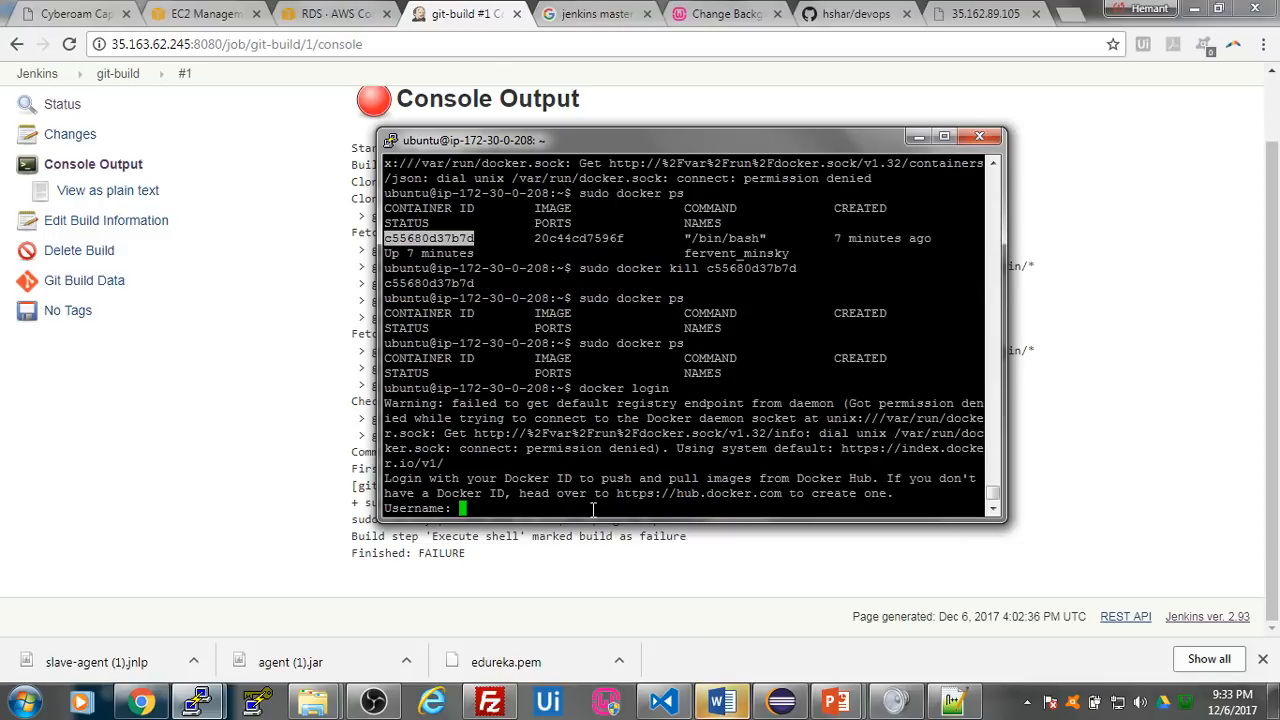
key(ctrl+z)
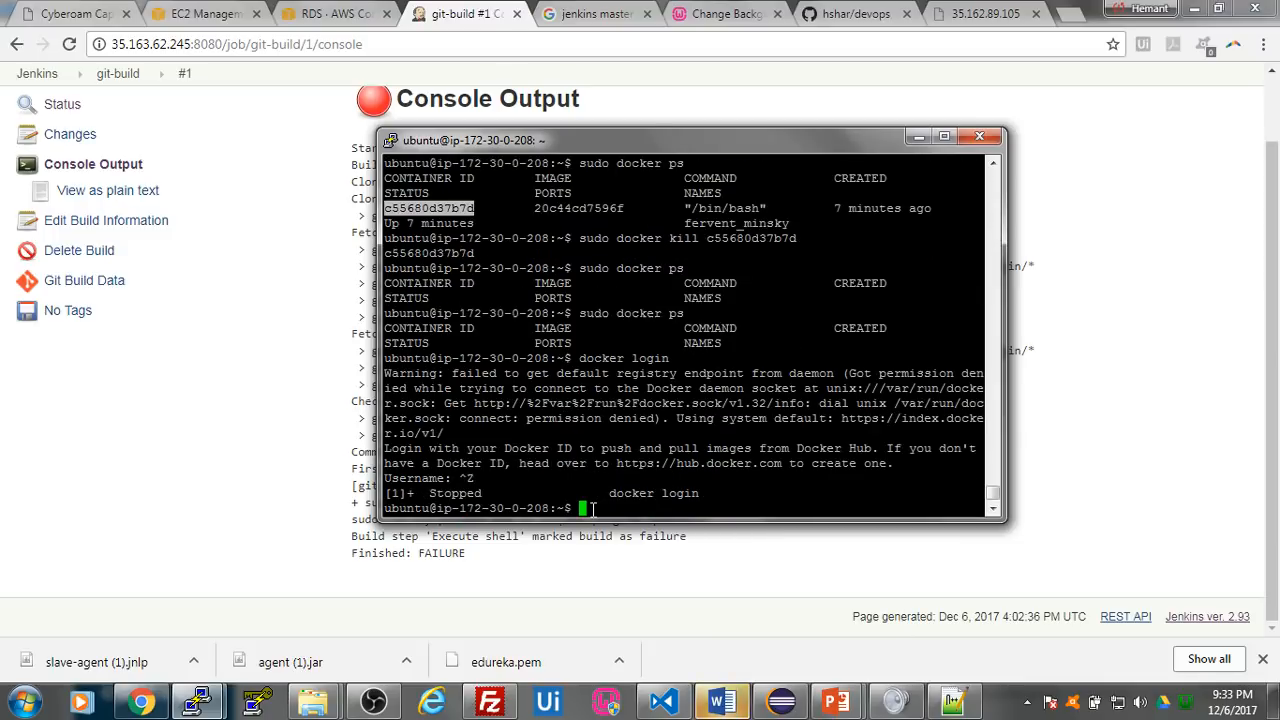
- Log in to Docker Hub with sudo docker login, entering the Docker ID username and the account password
text(sudo docker login)
key(Return)
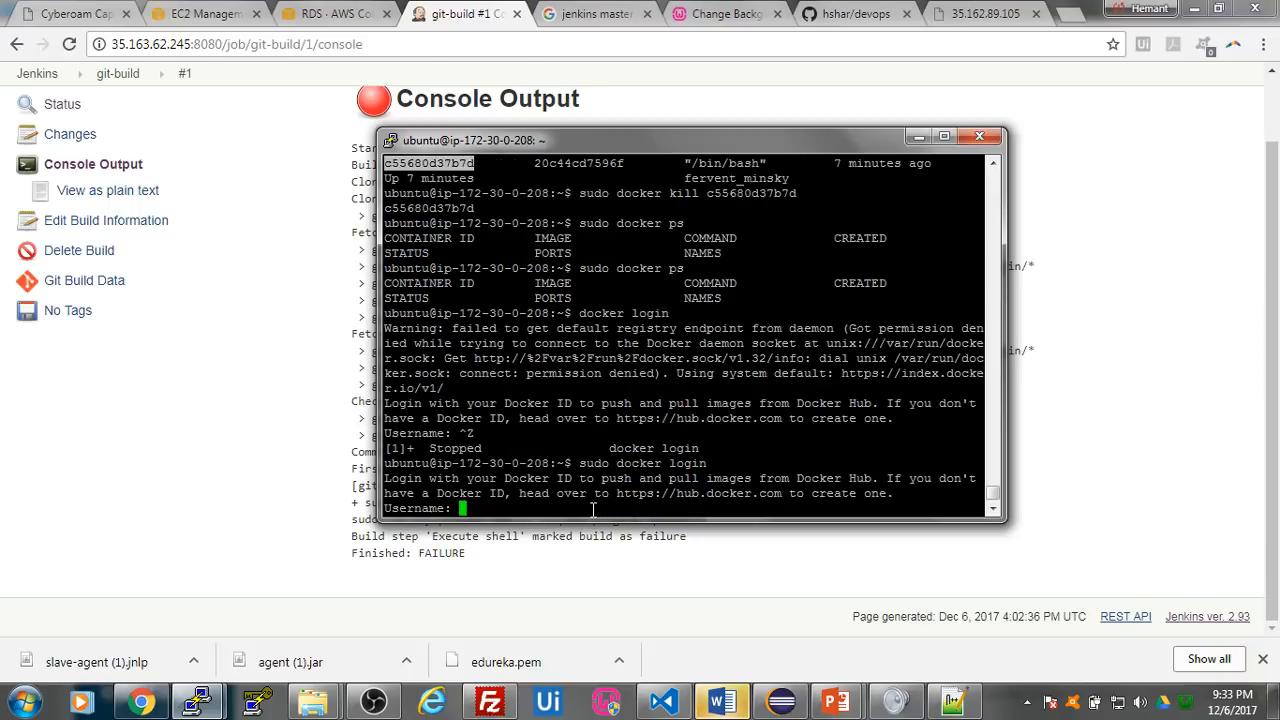
text(hshar)
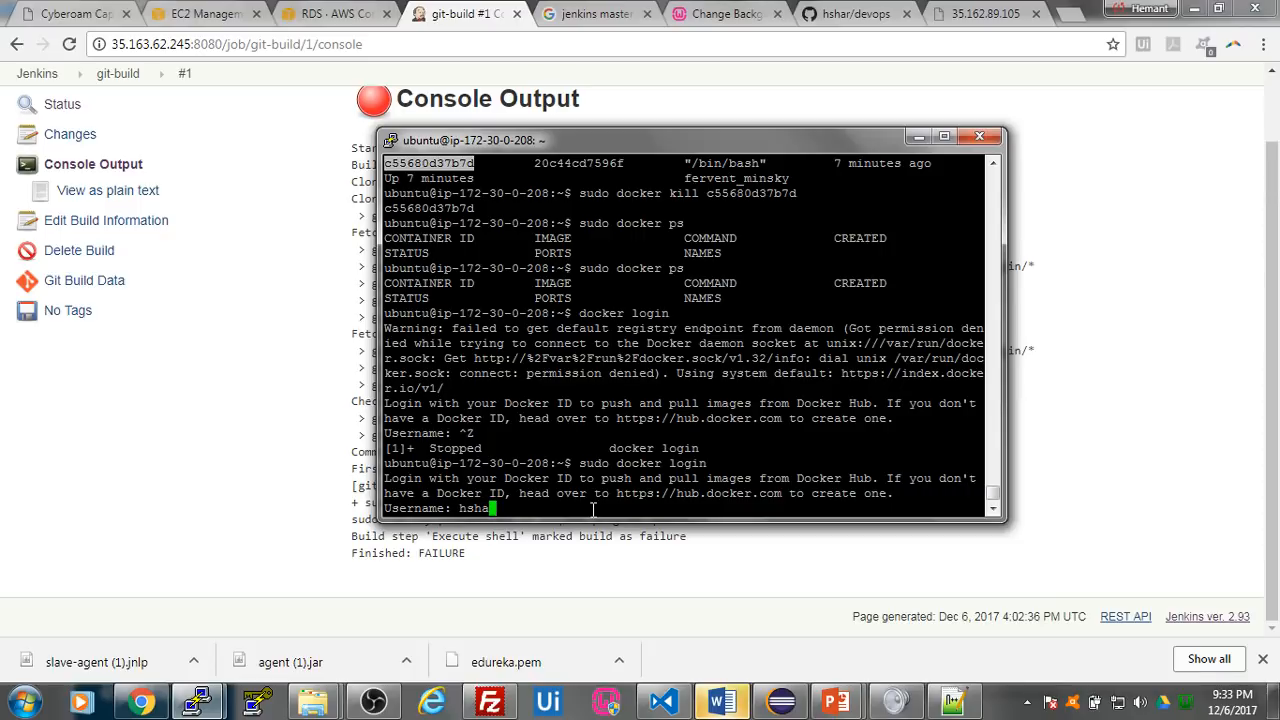
key(Return)
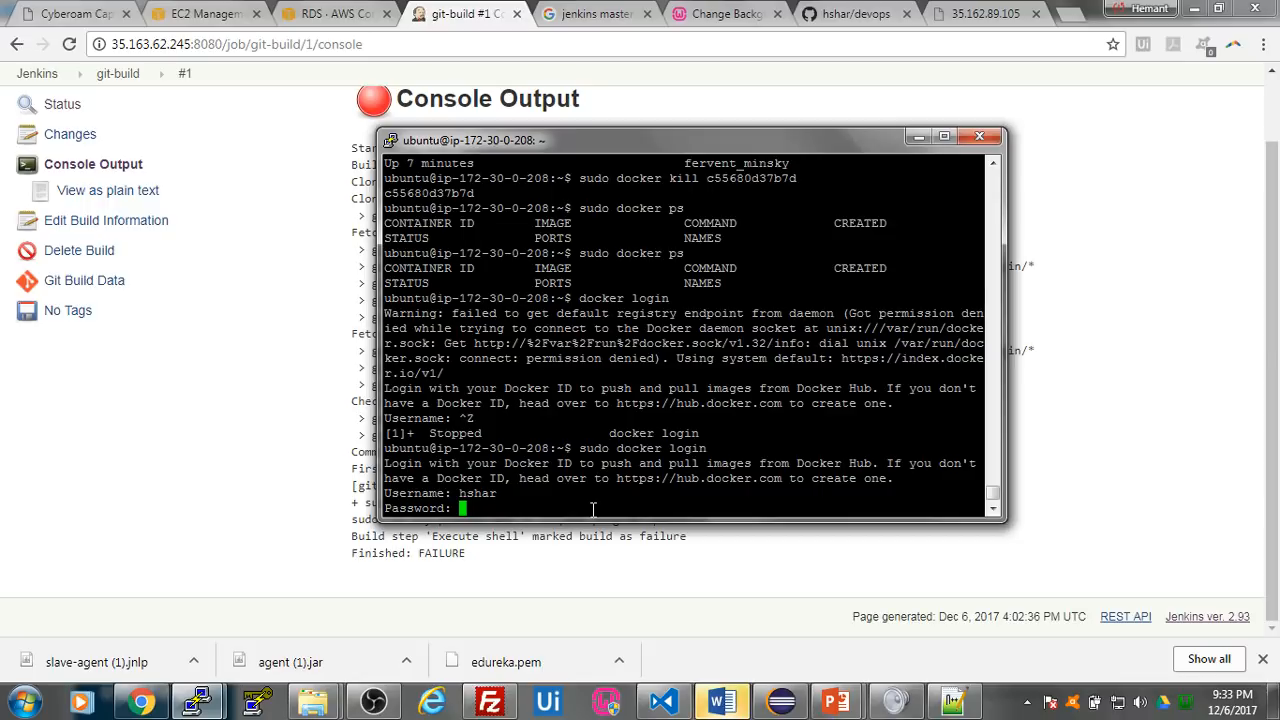
key(Return)
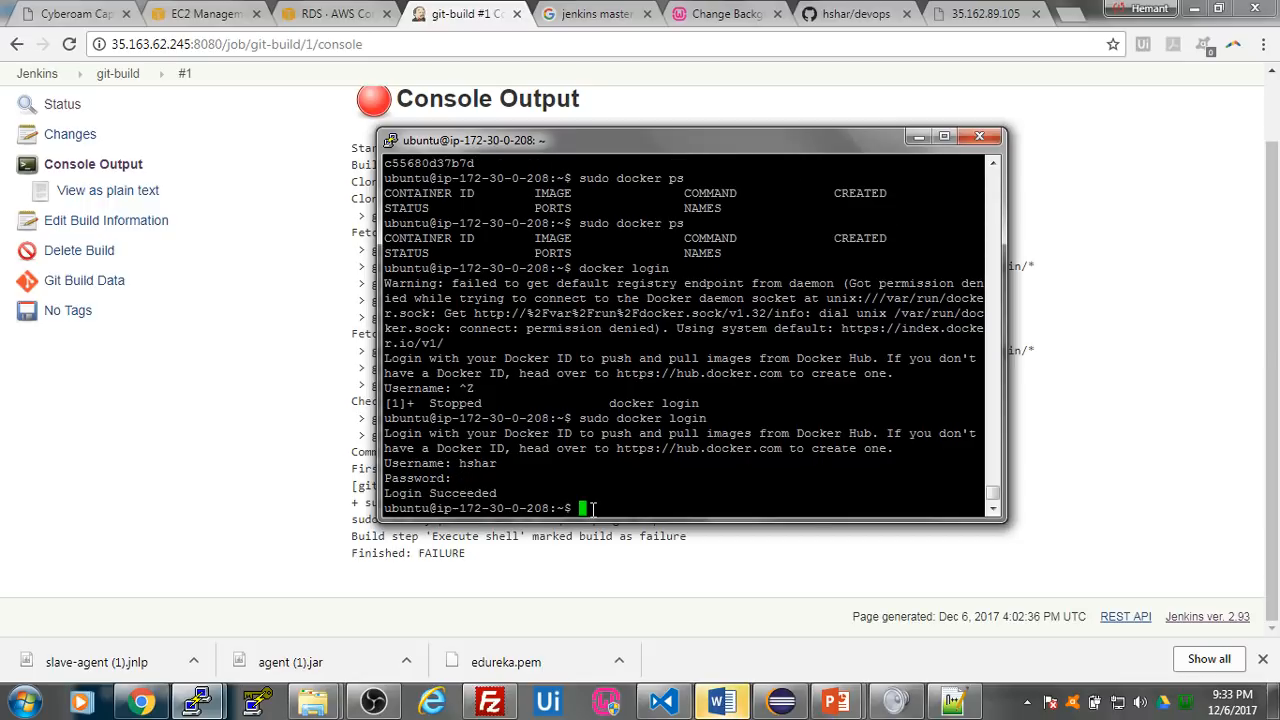
- Return to Jenkins in Chrome, start another build of git-build and open the console output of build #2
click(285, 497)
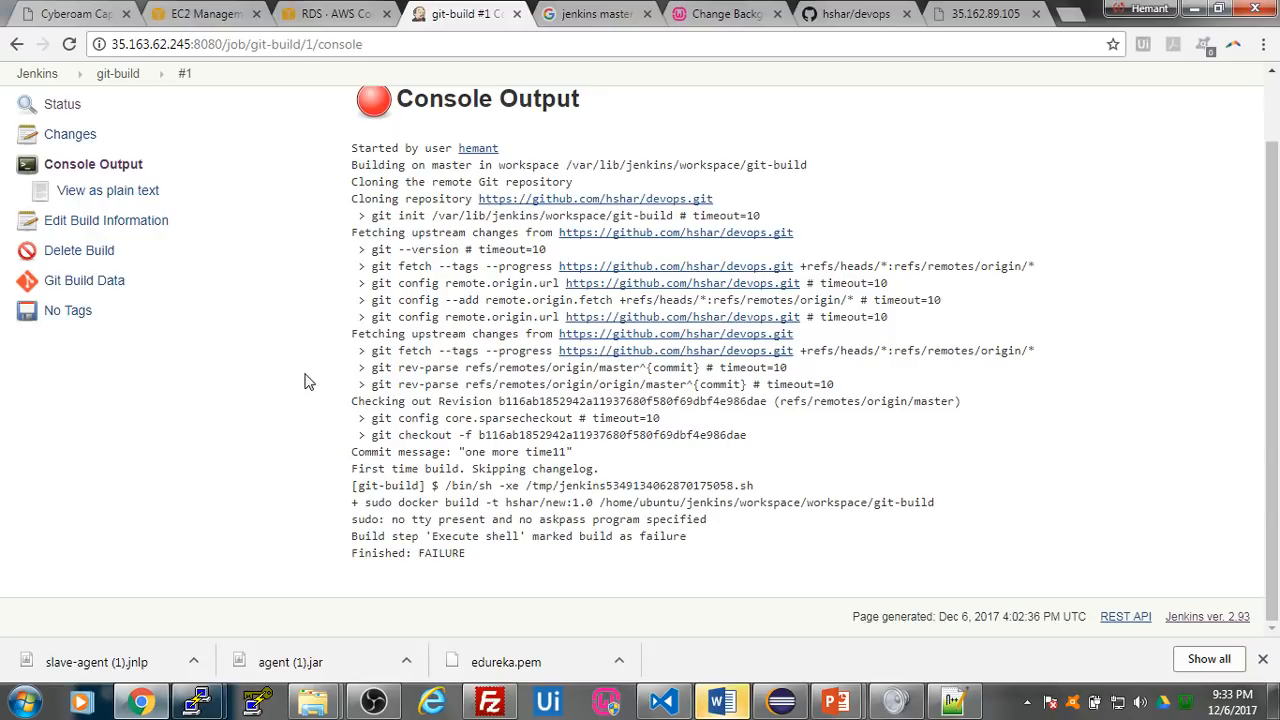
scroll(127, 186, up, 2)
click(78, 150)
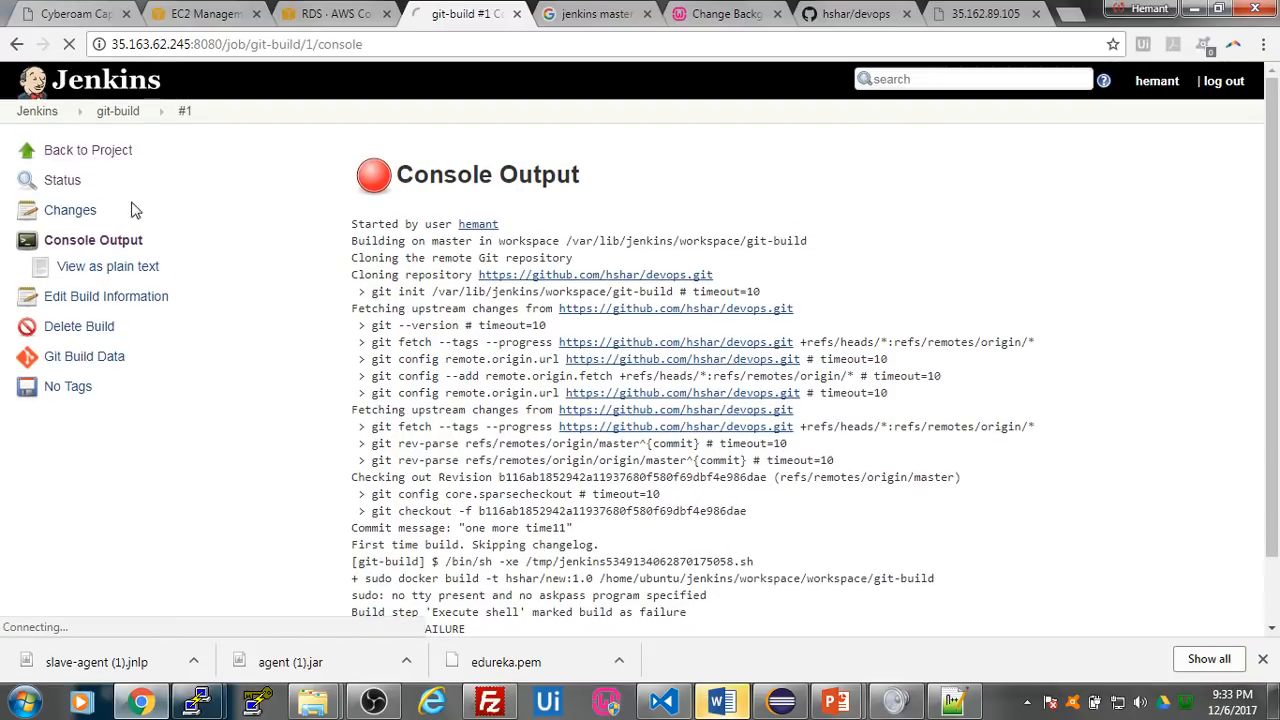
click(70, 277)
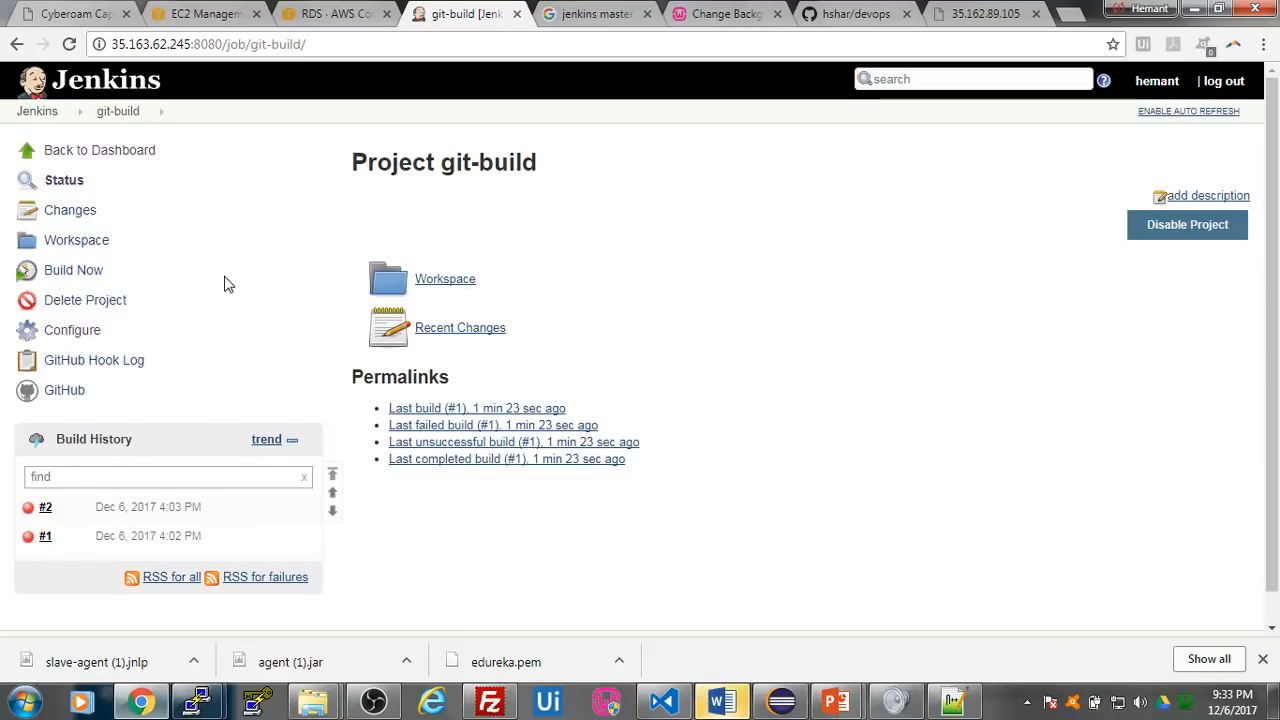
click(46, 508)
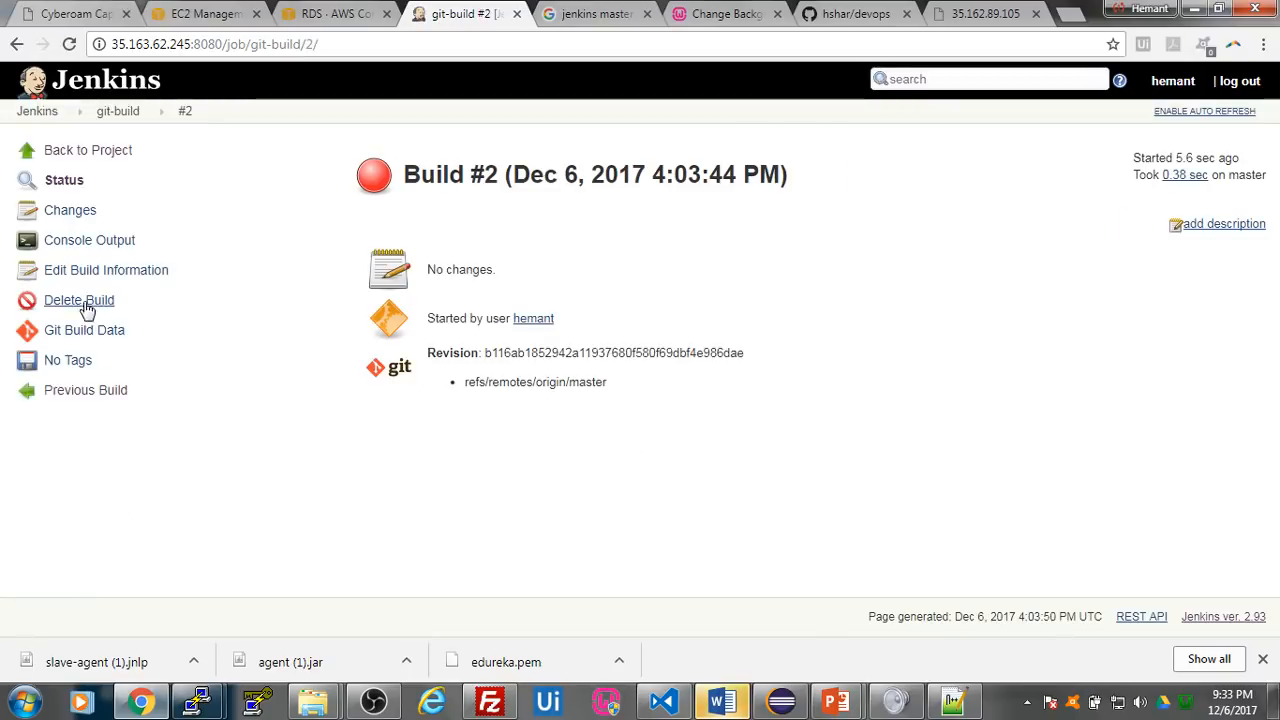
click(87, 242)
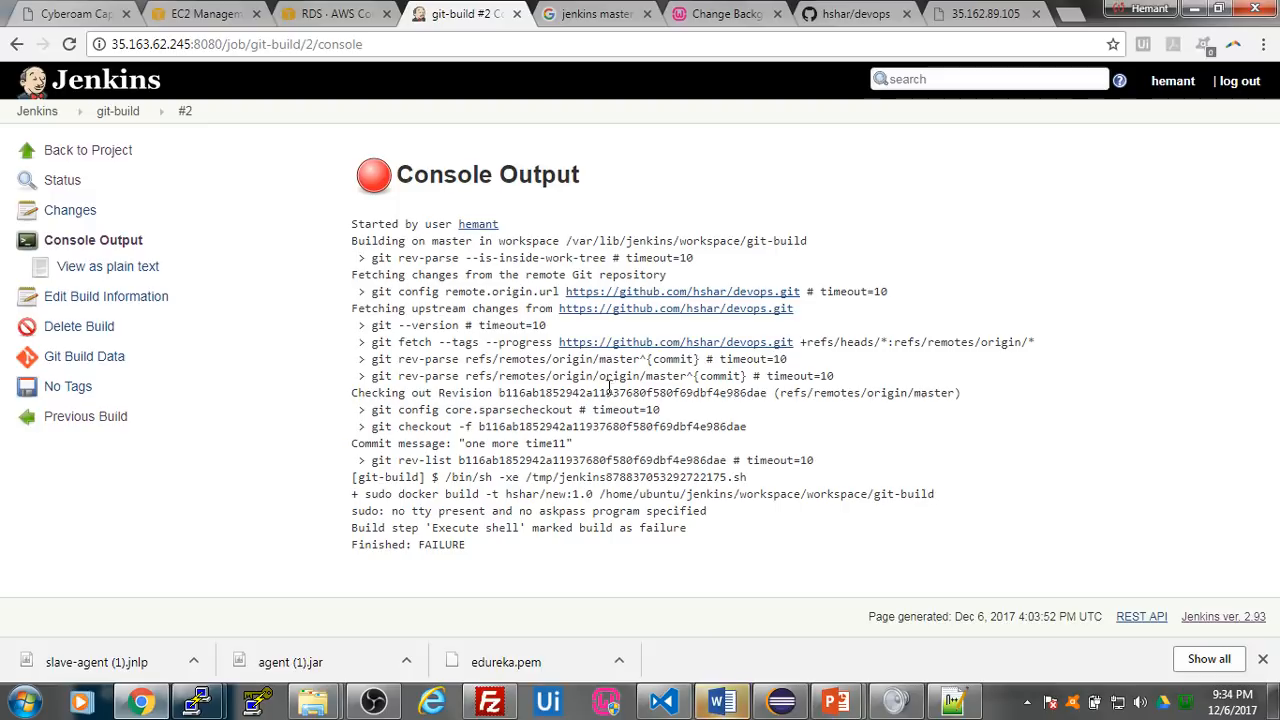
- Check the devops repository on GitHub, both in its open page and through the git-build project's GitHub link
click(819, 10)
click(66, 351)
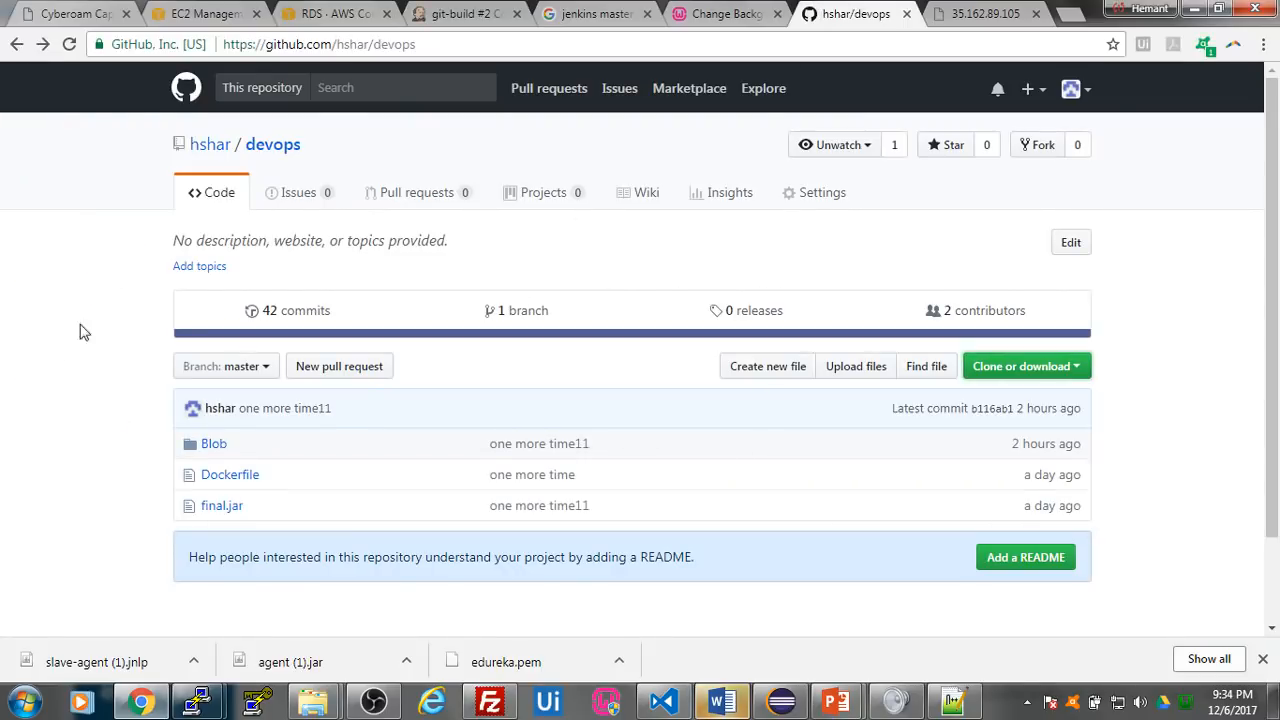
click(69, 44)
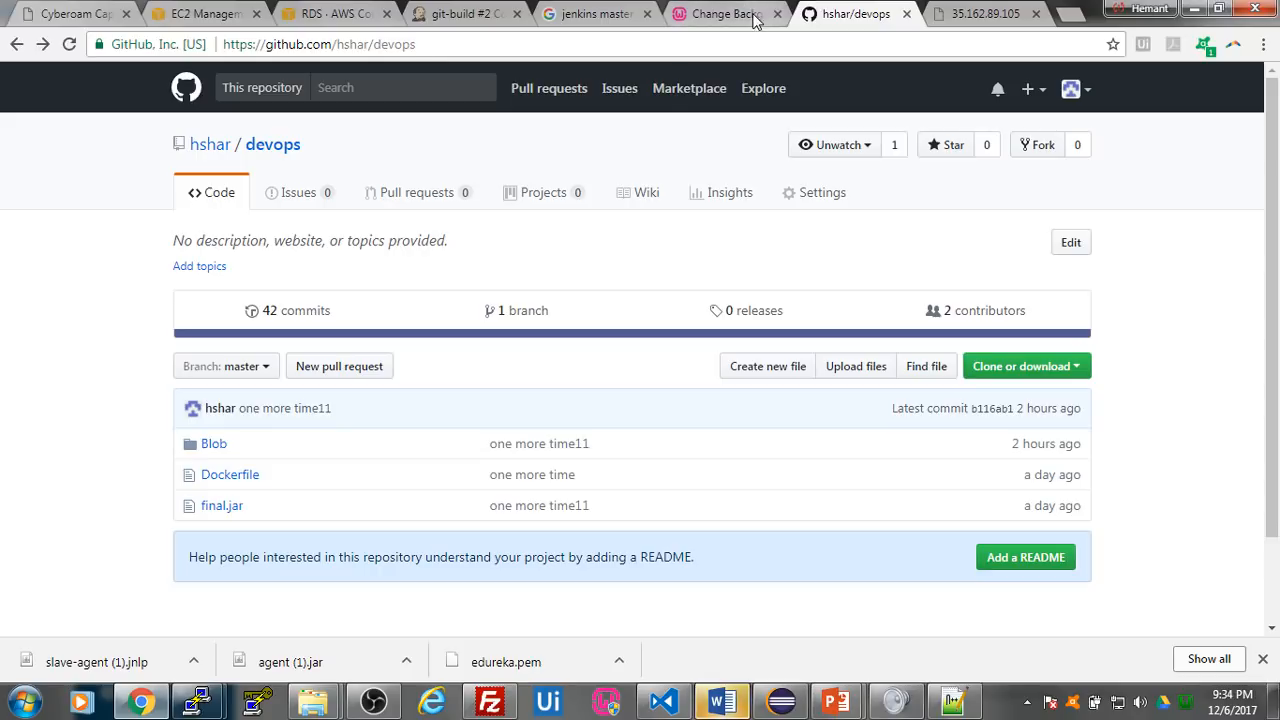
click(460, 14)
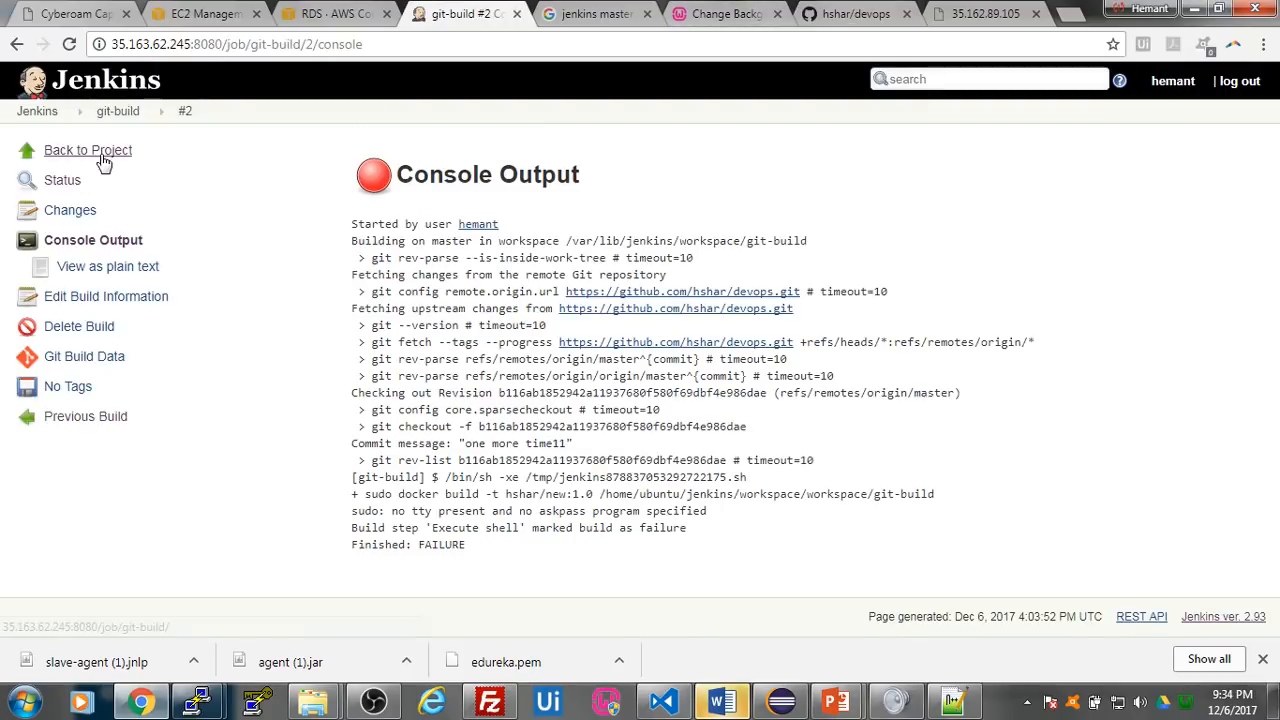
click(103, 162)
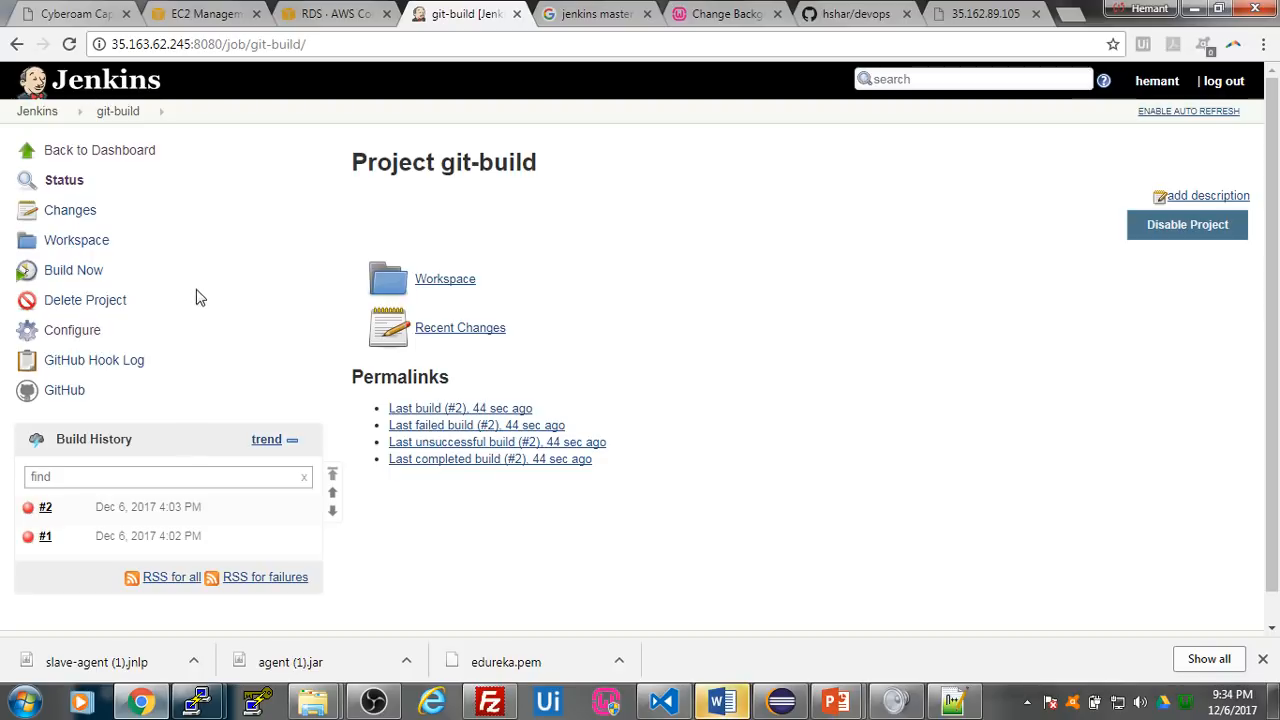
click(66, 391)
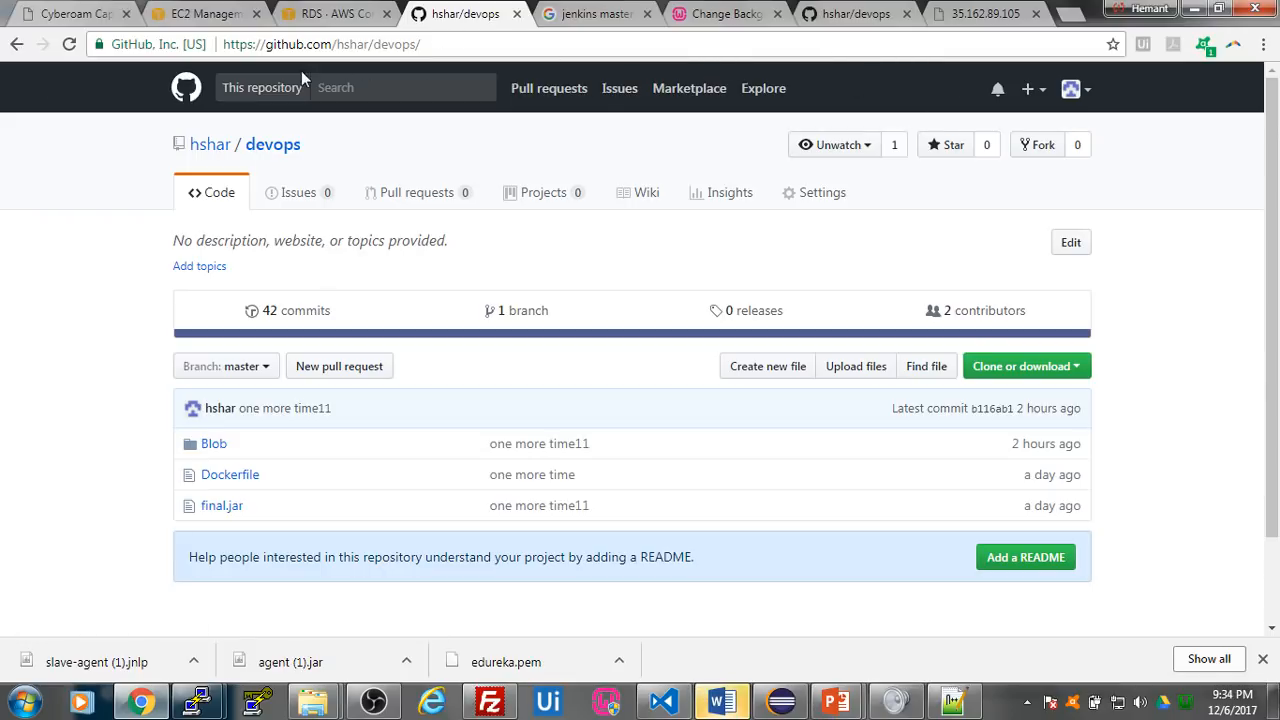
click(16, 44)
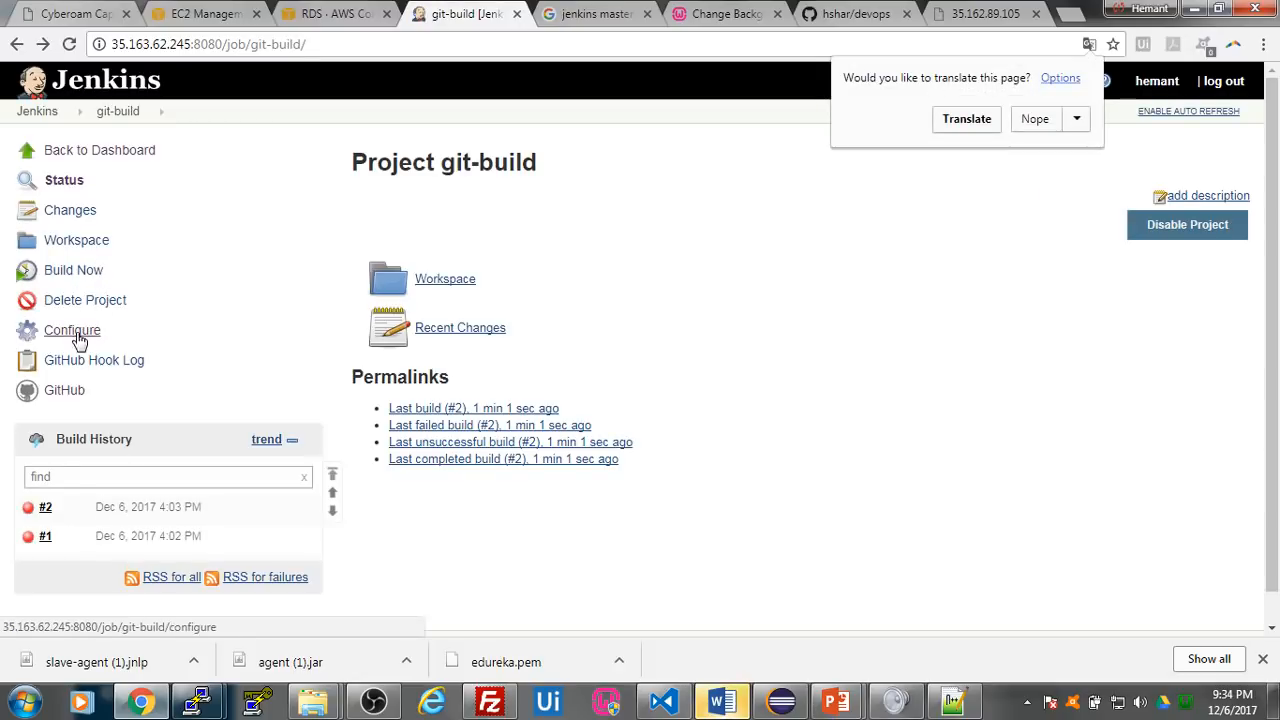
- Examine the git-build configuration from the repository settings and build triggers down to the Execute shell commands, and save it
click(85, 336)
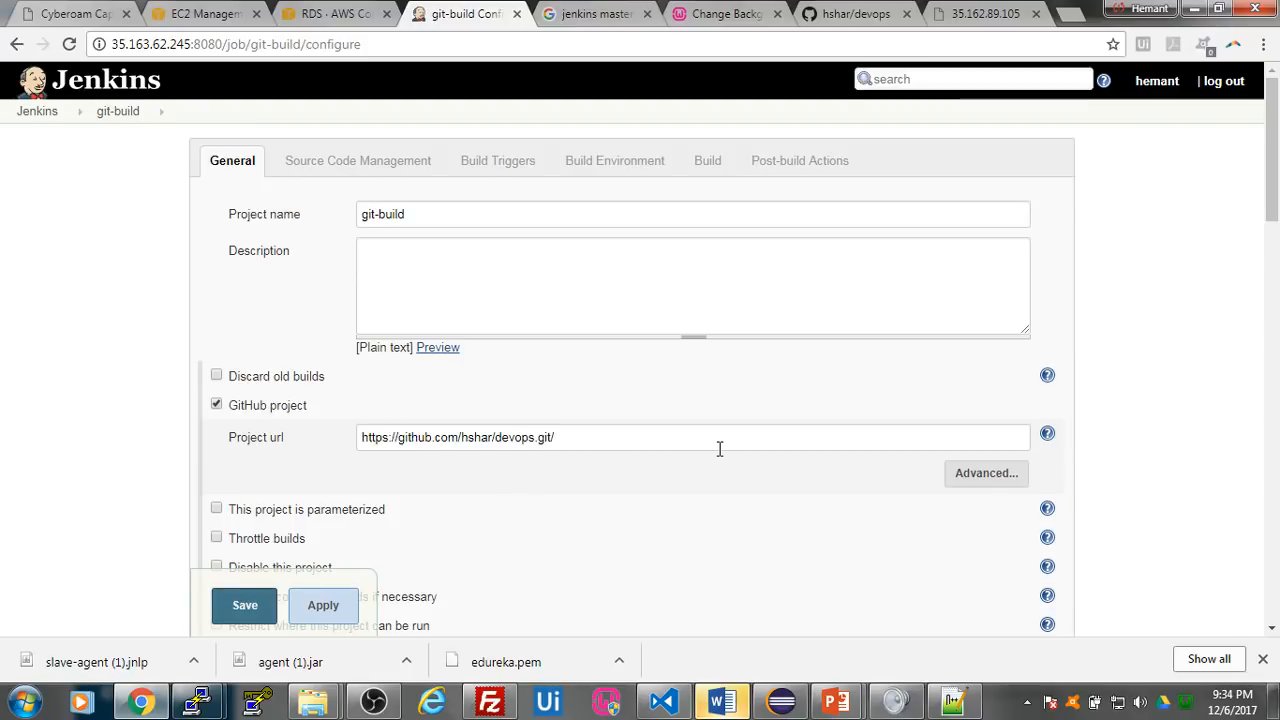
scroll(660, 425, down, 2)
scroll(641, 410, down, 2)
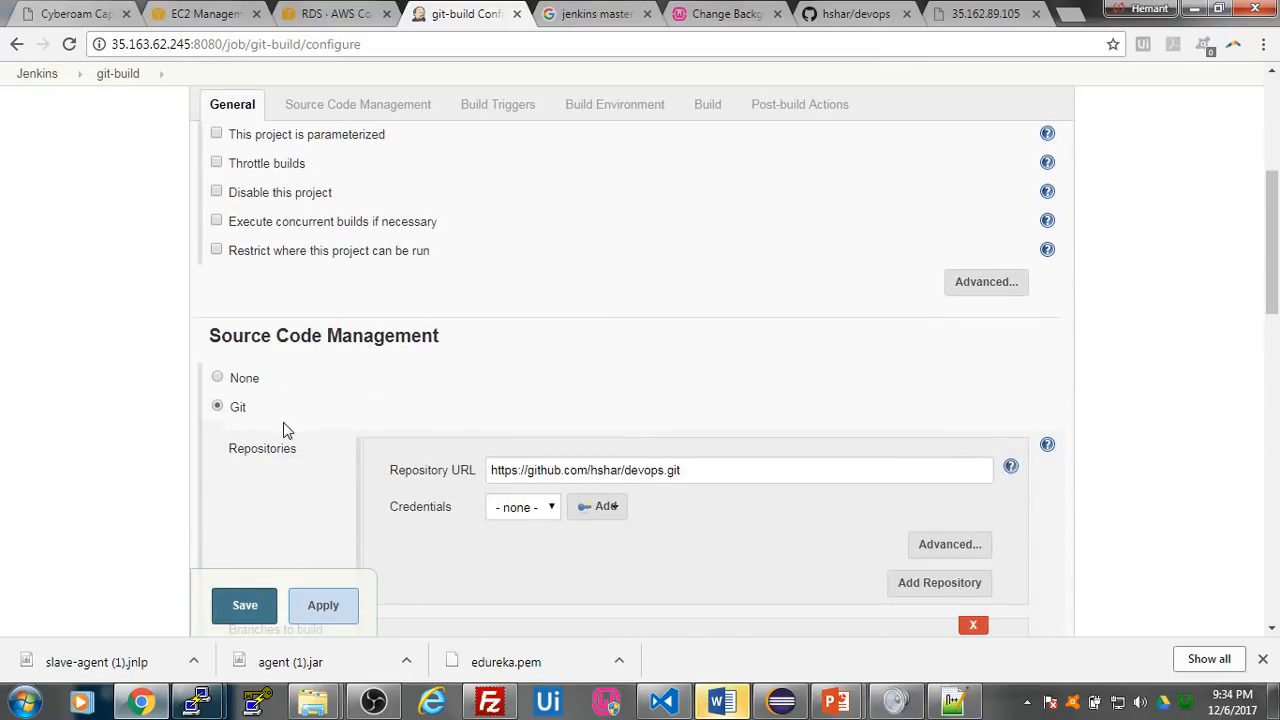
scroll(761, 468, down, 3)
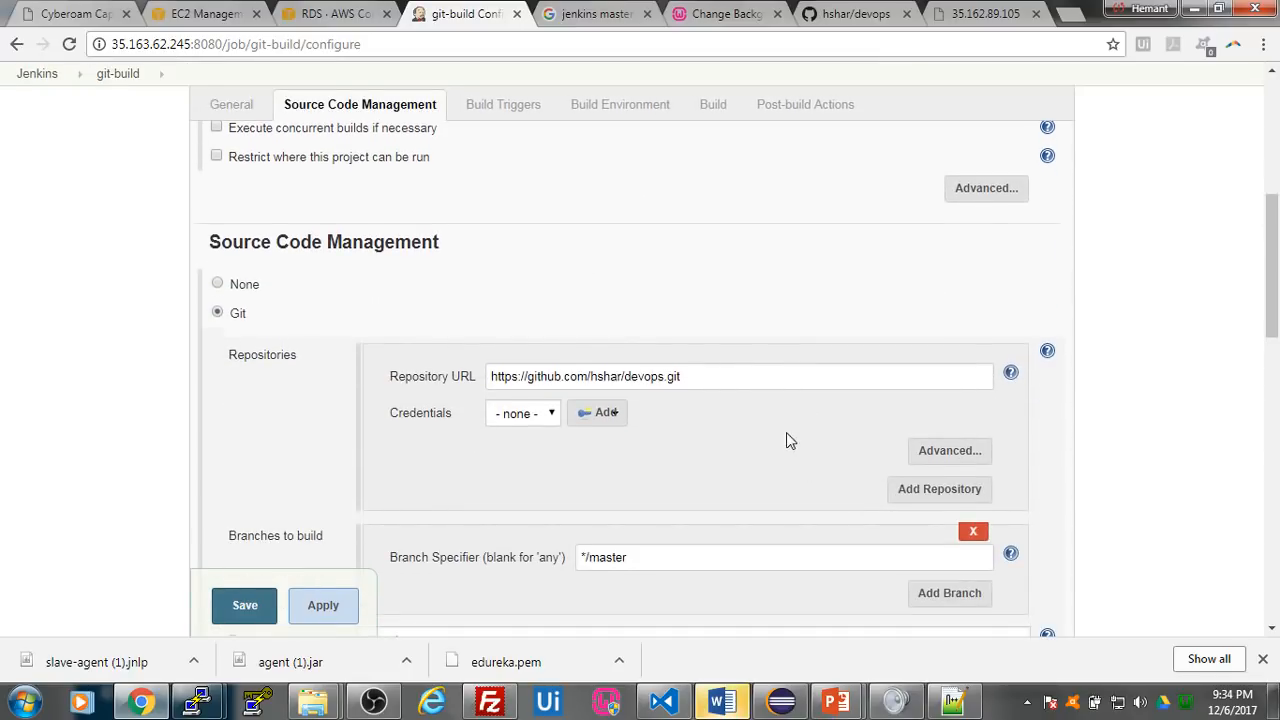
scroll(535, 392, down, 2)
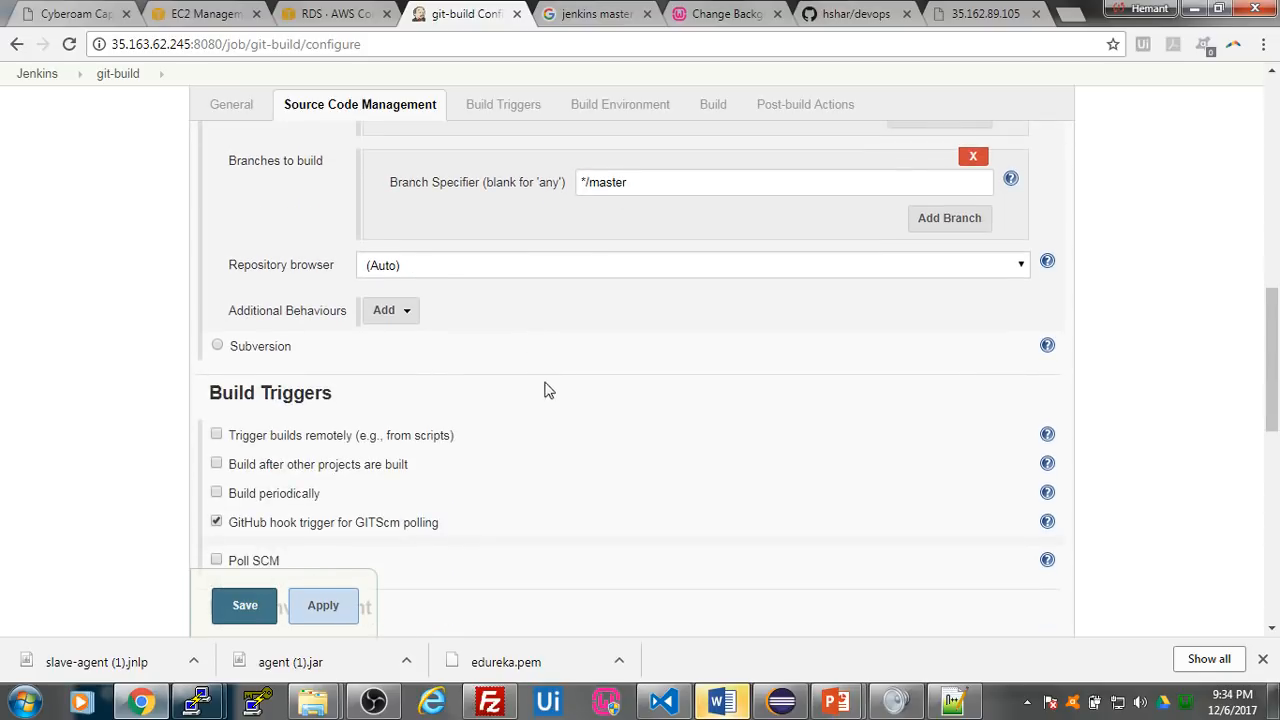
scroll(586, 307, down, 2)
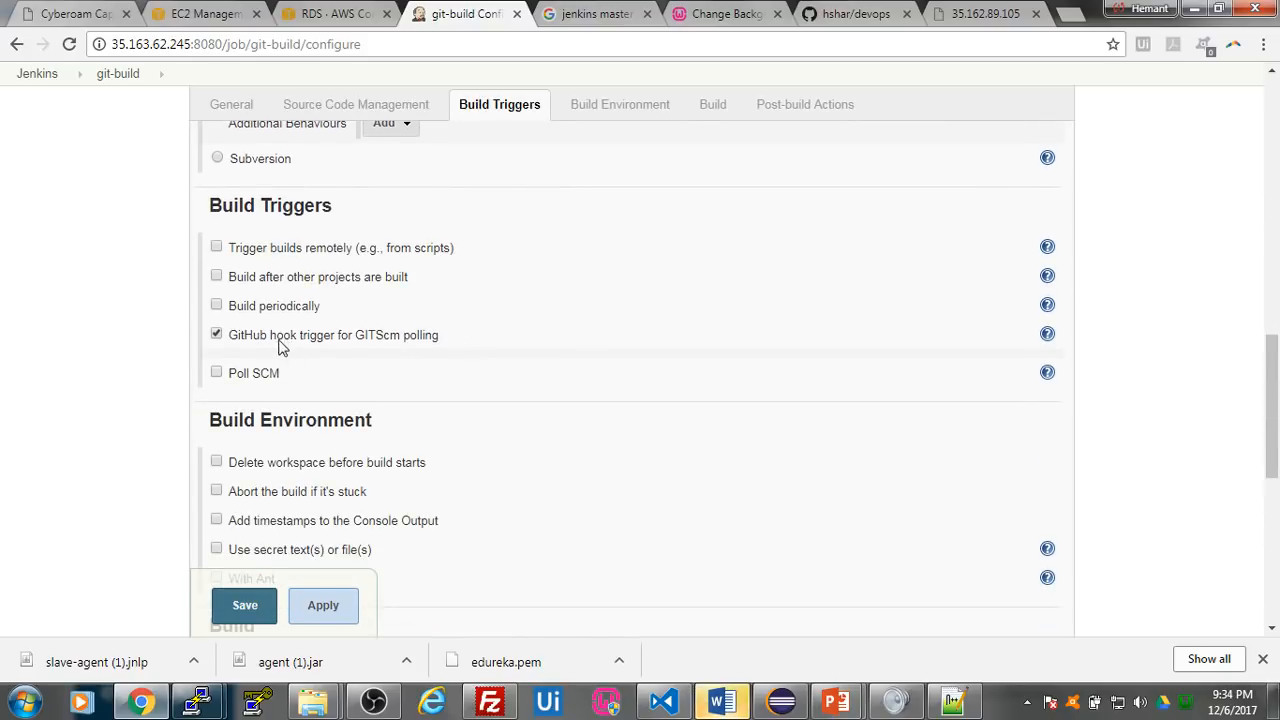
scroll(504, 343, down, 1)
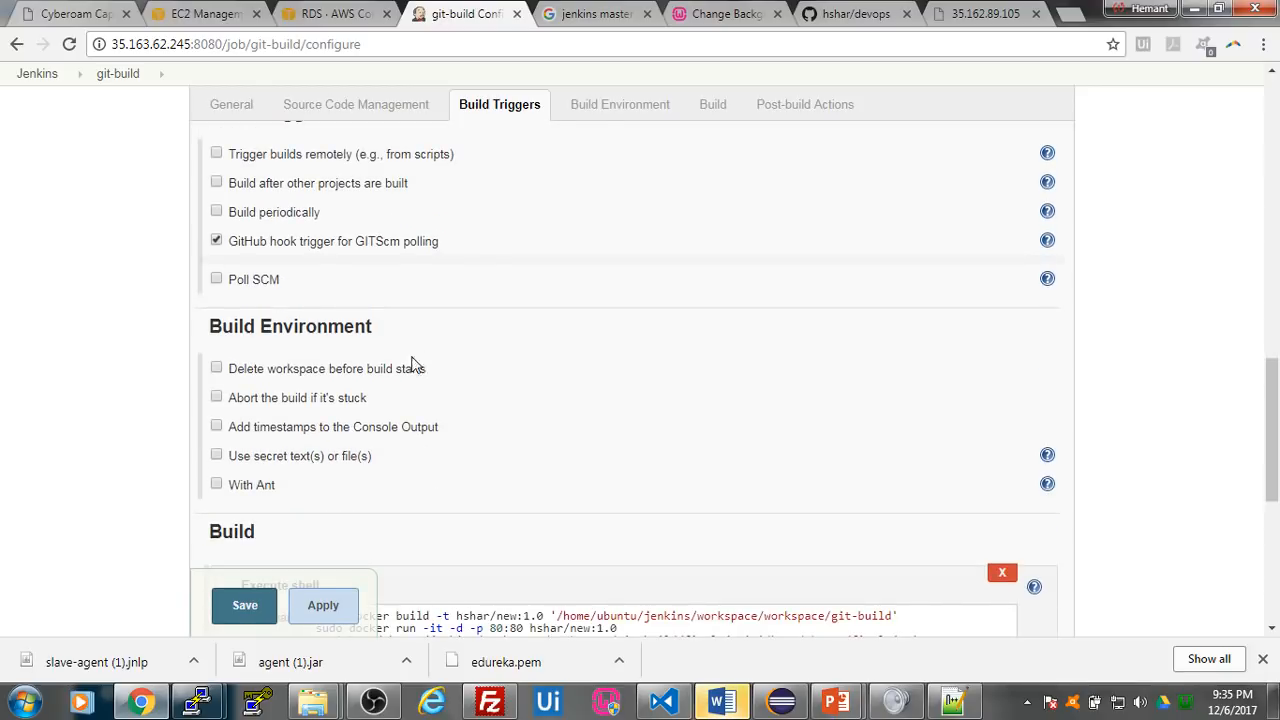
scroll(405, 360, down, 1)
scroll(447, 355, down, 1)
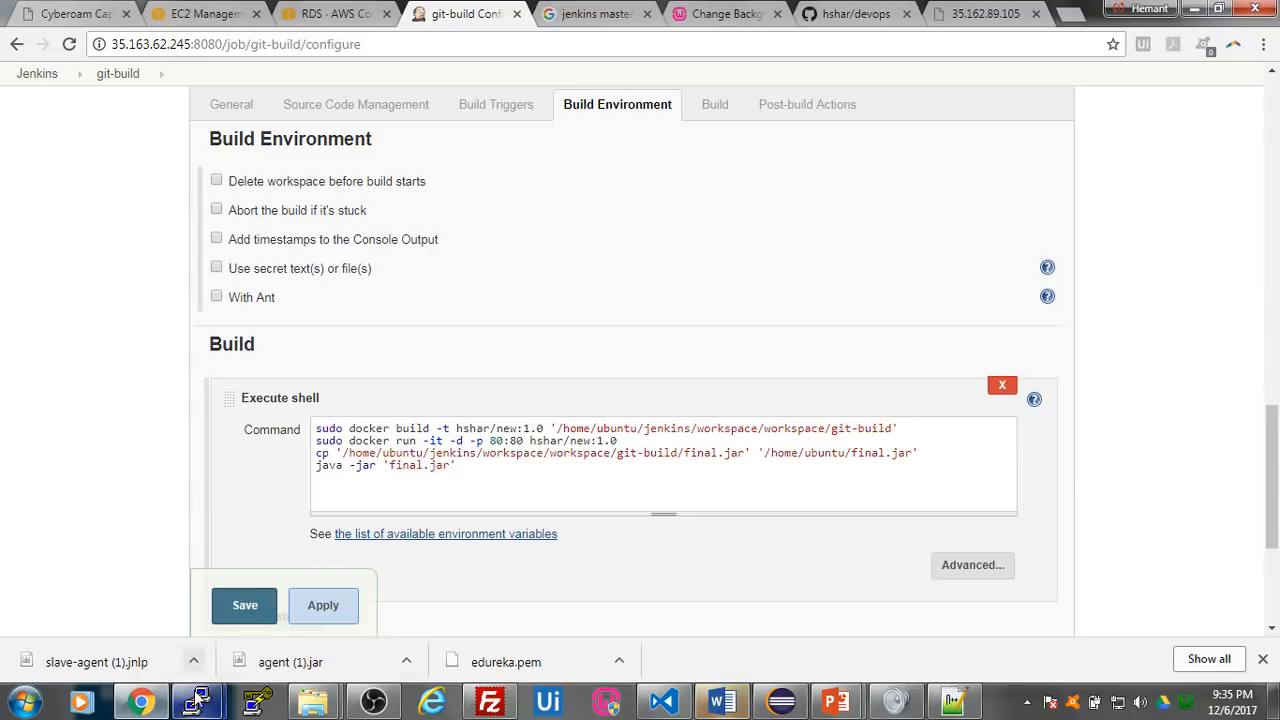
scroll(186, 346, up, 6)
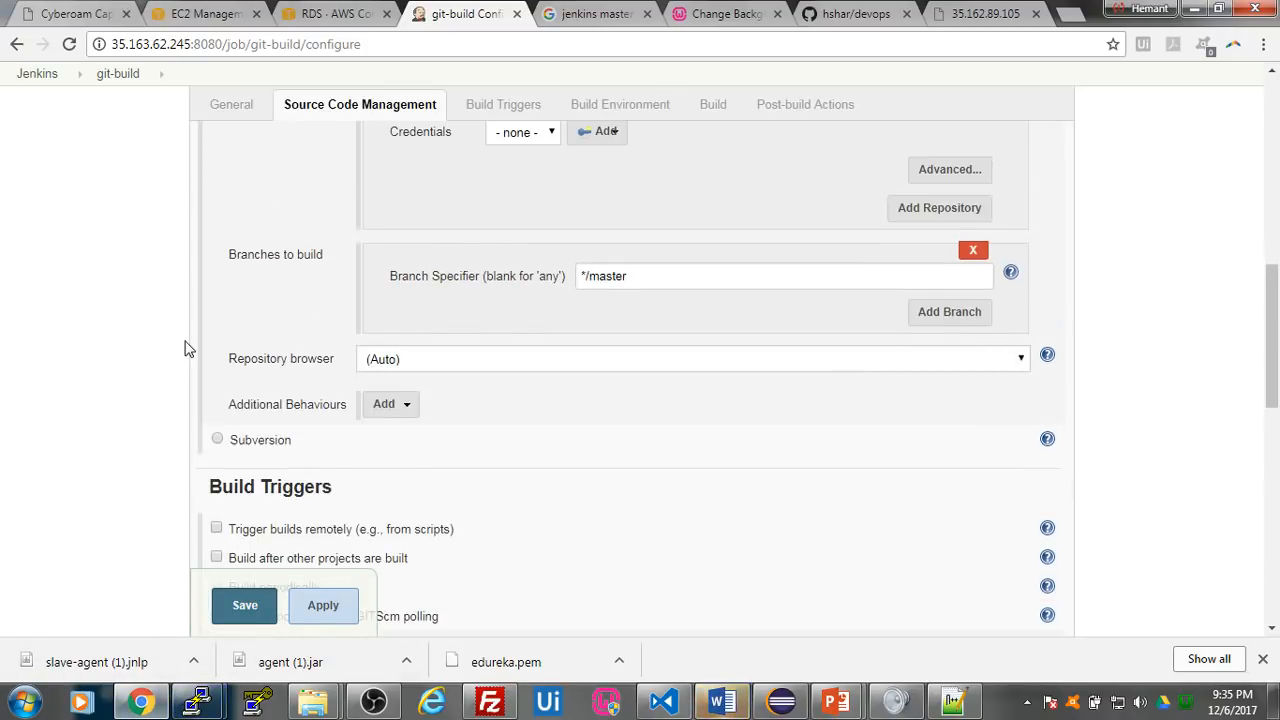
scroll(188, 346, down, 6)
scroll(529, 466, down, 3)
scroll(249, 543, up, 3)
click(244, 604)
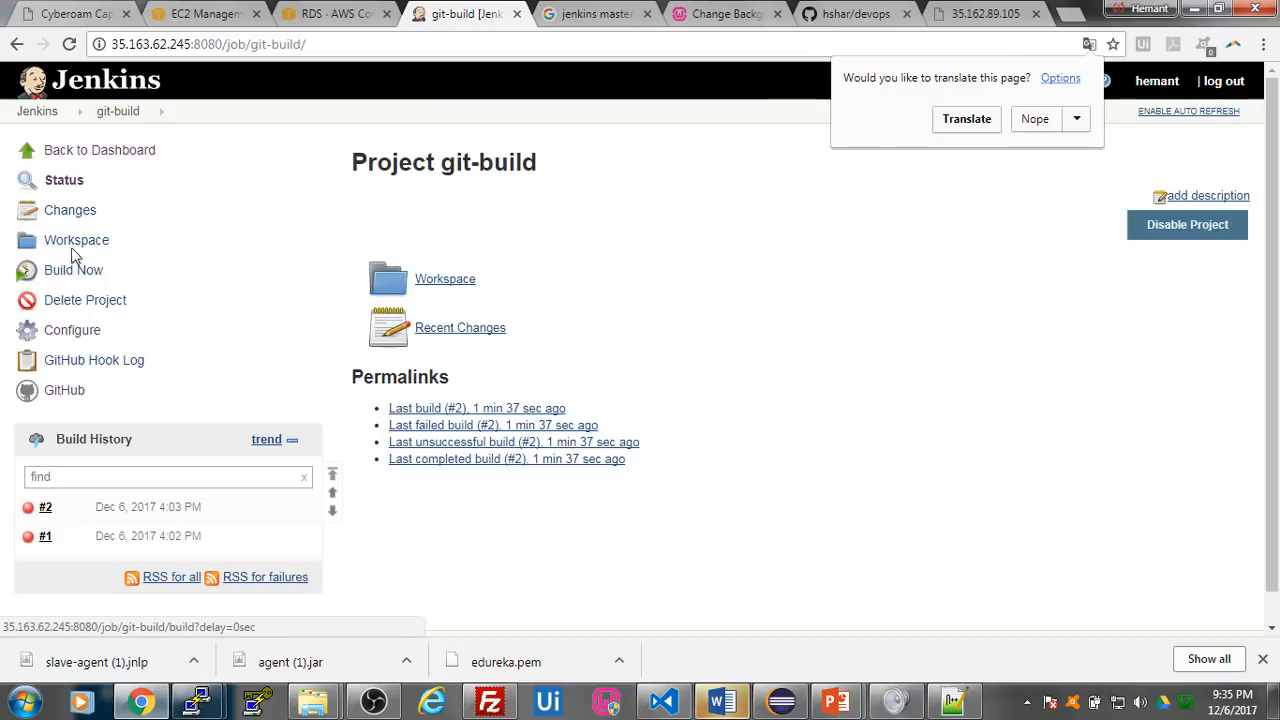
- Reopen build #2 of git-build and read its console output again
click(49, 509)
click(50, 510)
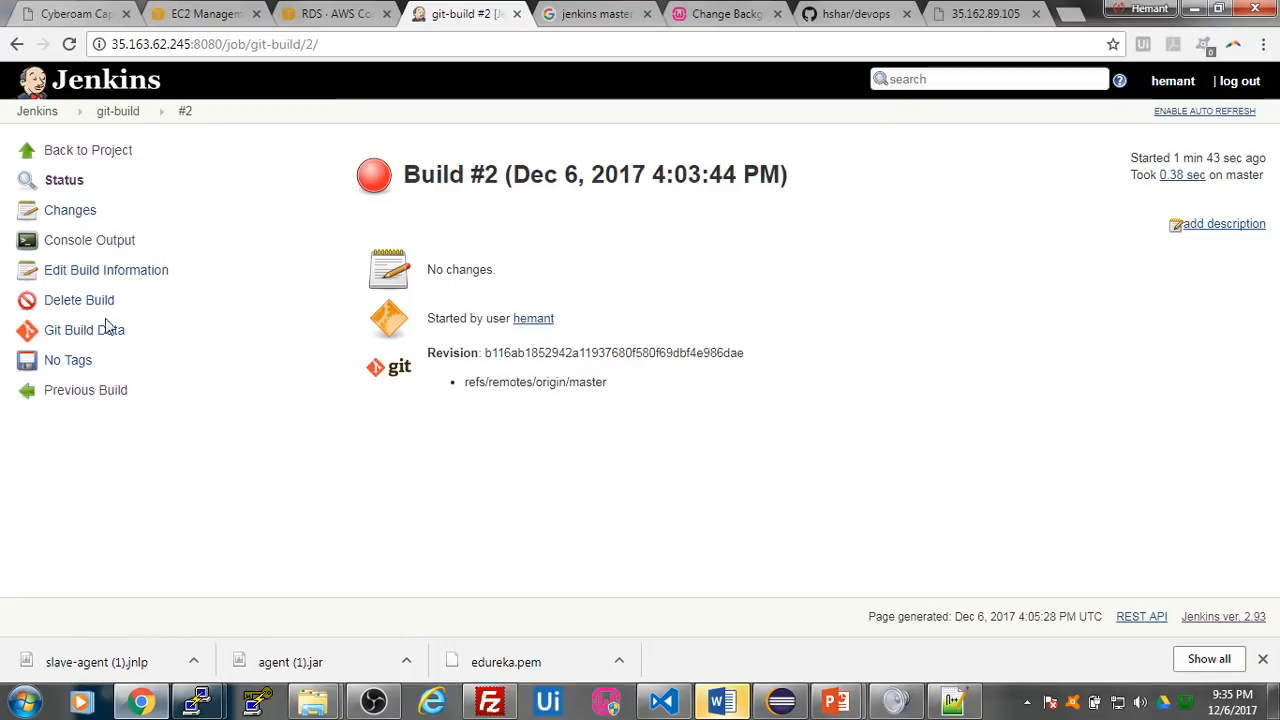
click(90, 243)
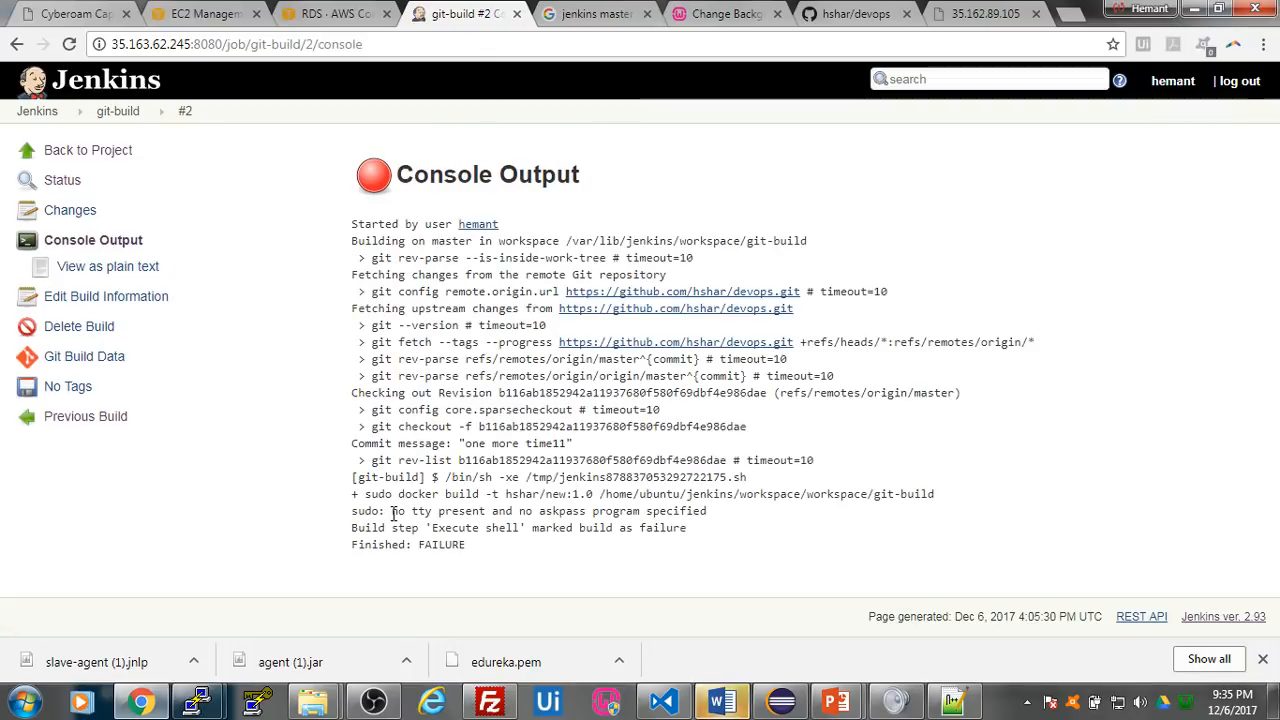
- Return to the Jenkins dashboard and open the Manage Jenkins page
click(35, 112)
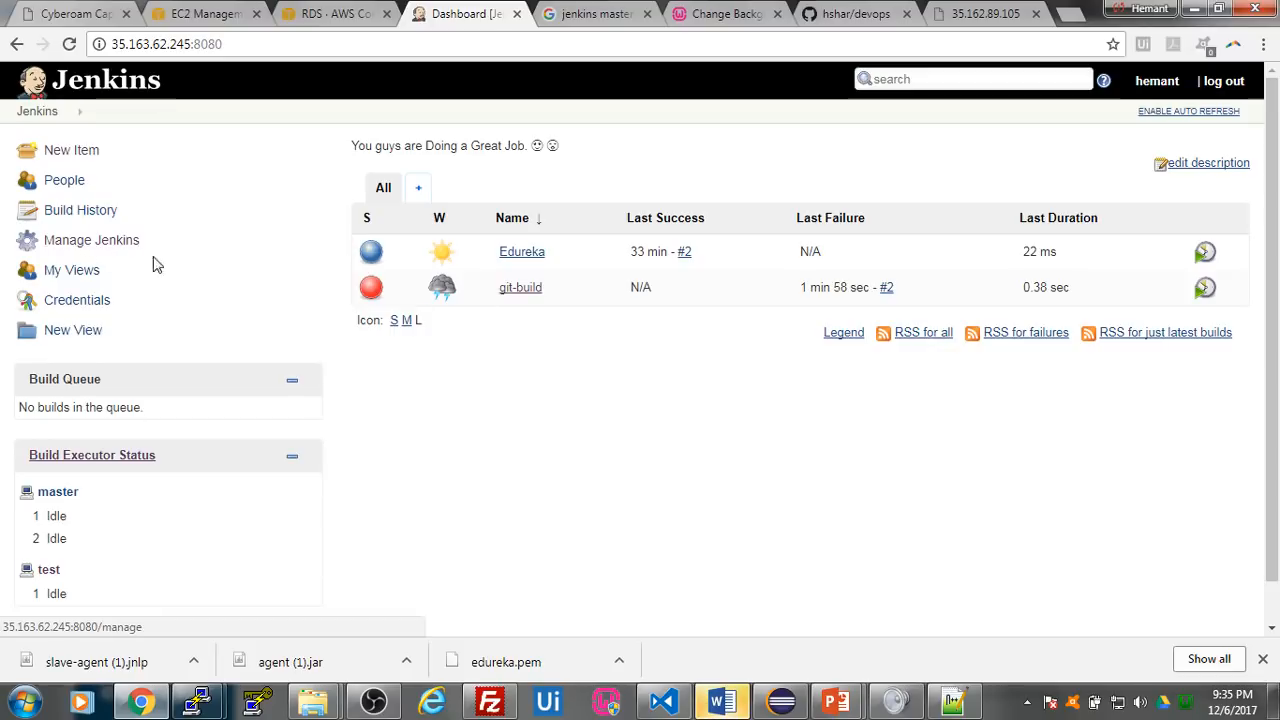
click(45, 110)
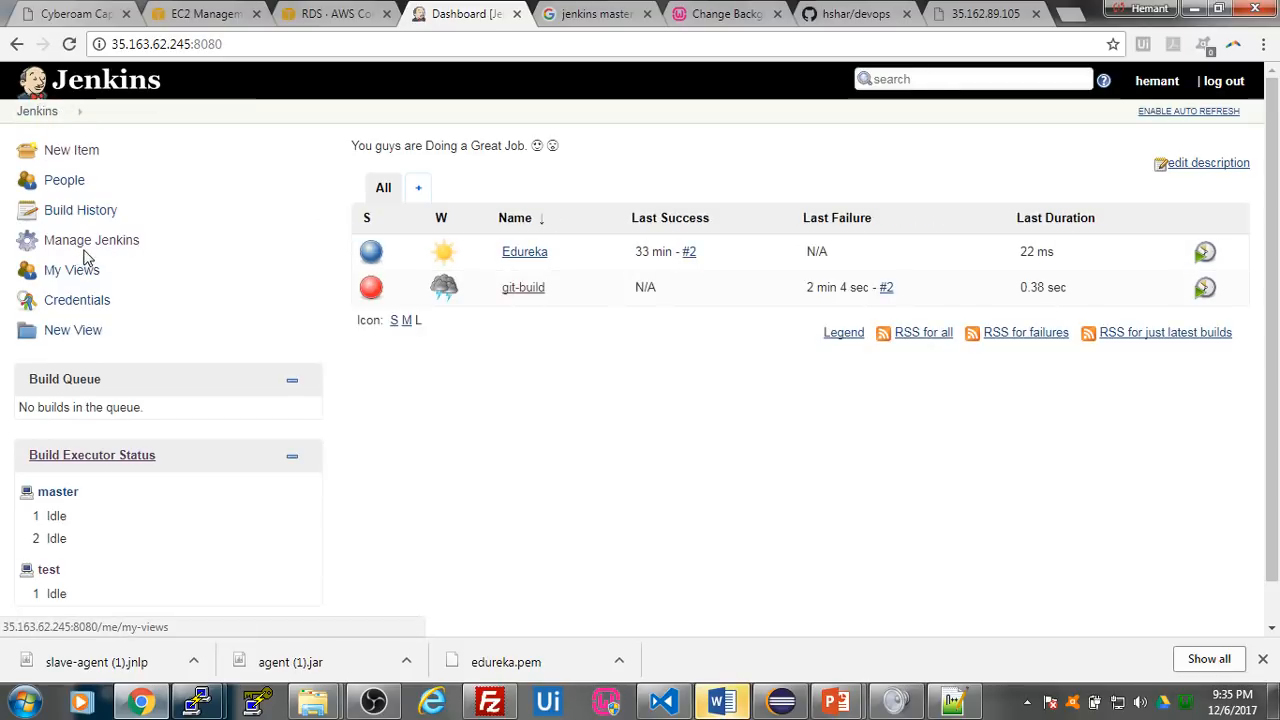
click(92, 244)
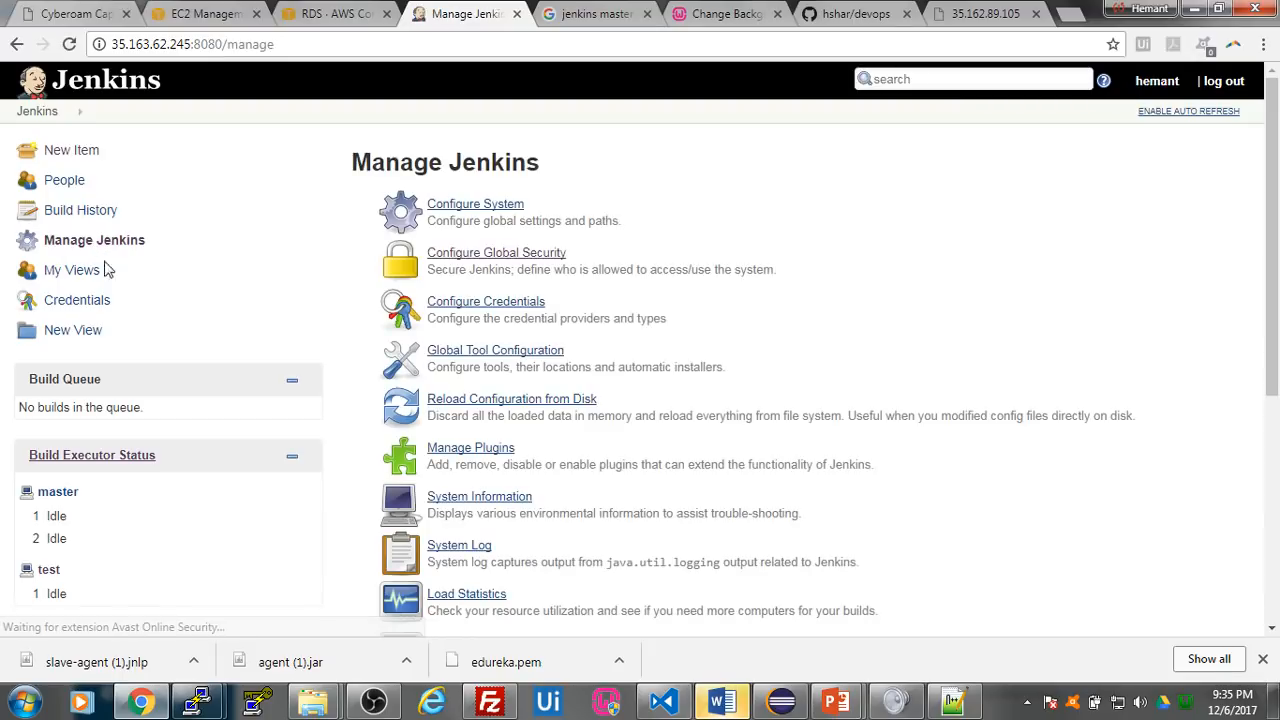
- Open the test agent's page in Jenkins and review the Docker commands in the ip-172-30-0-208 terminal session
click(48, 570)
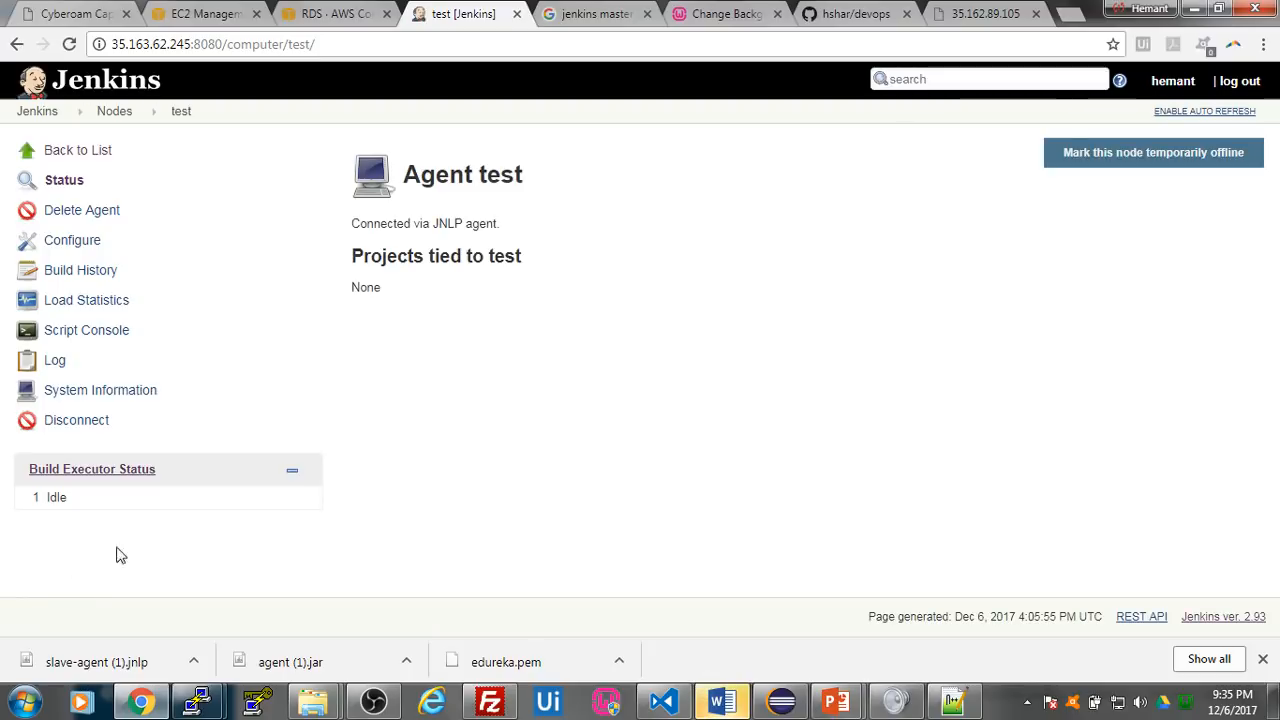
mouse_move(197, 702)
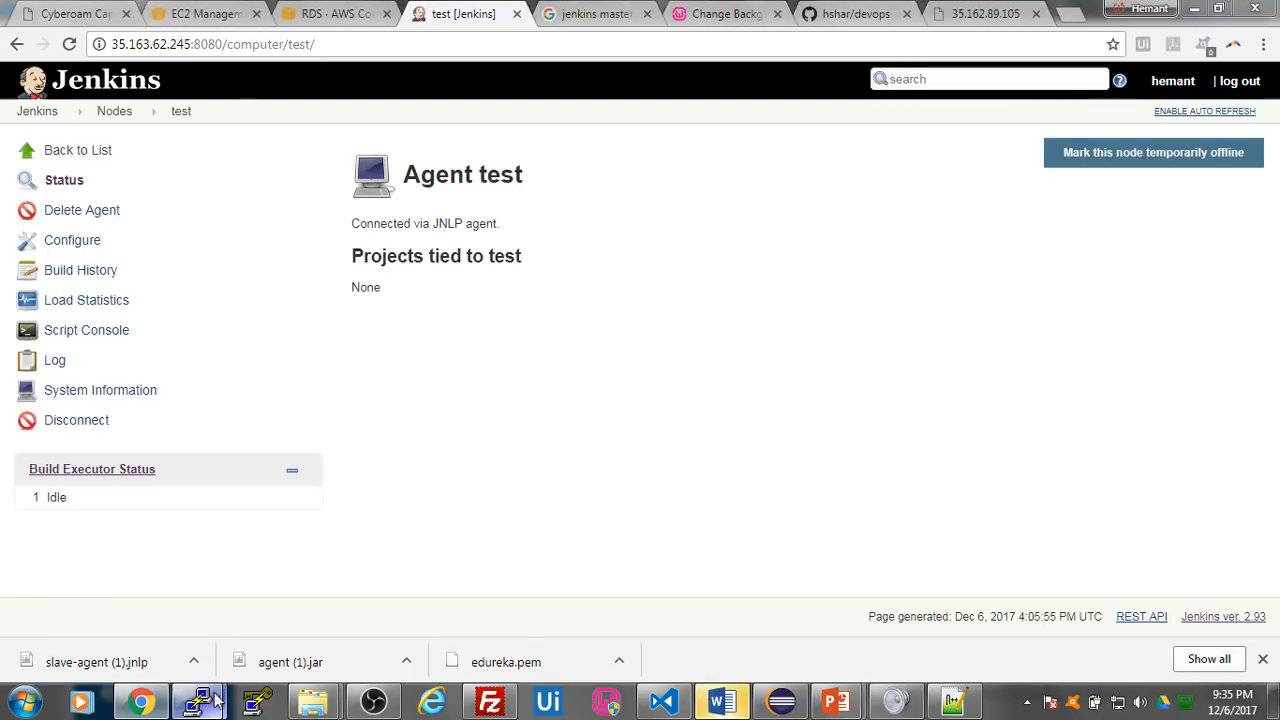
click(352, 604)
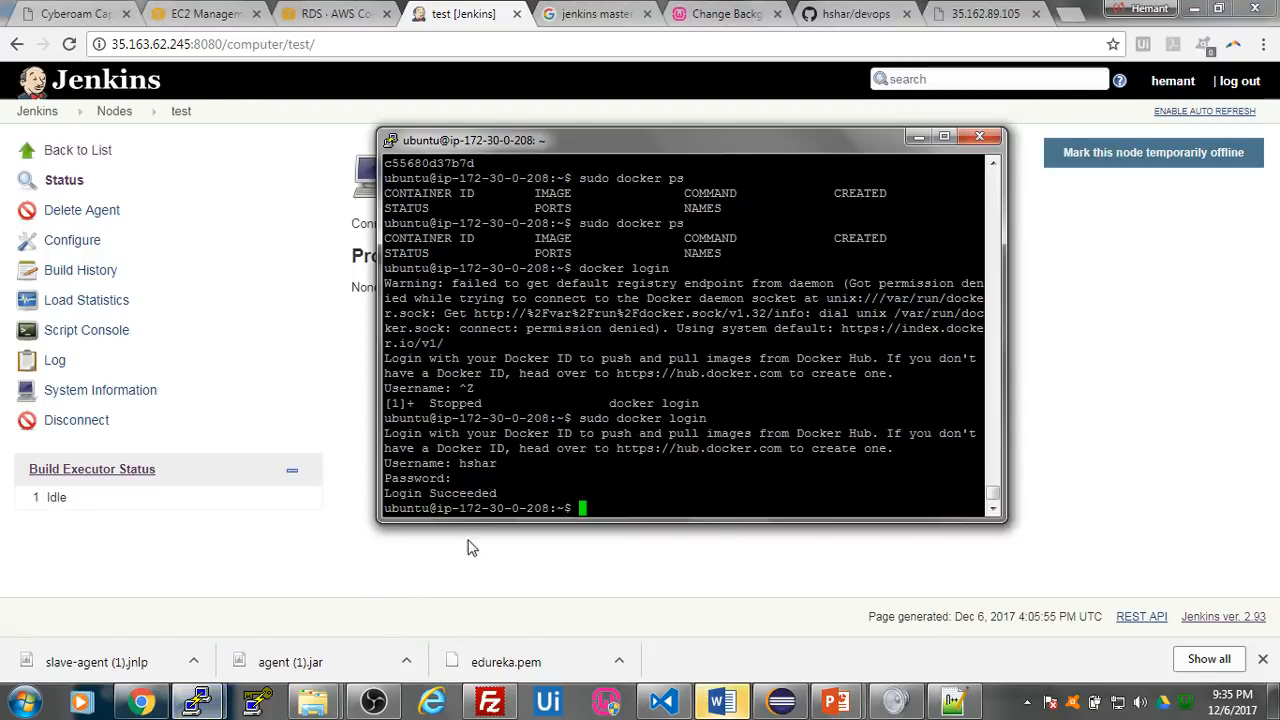
scroll(566, 432, up, 4)
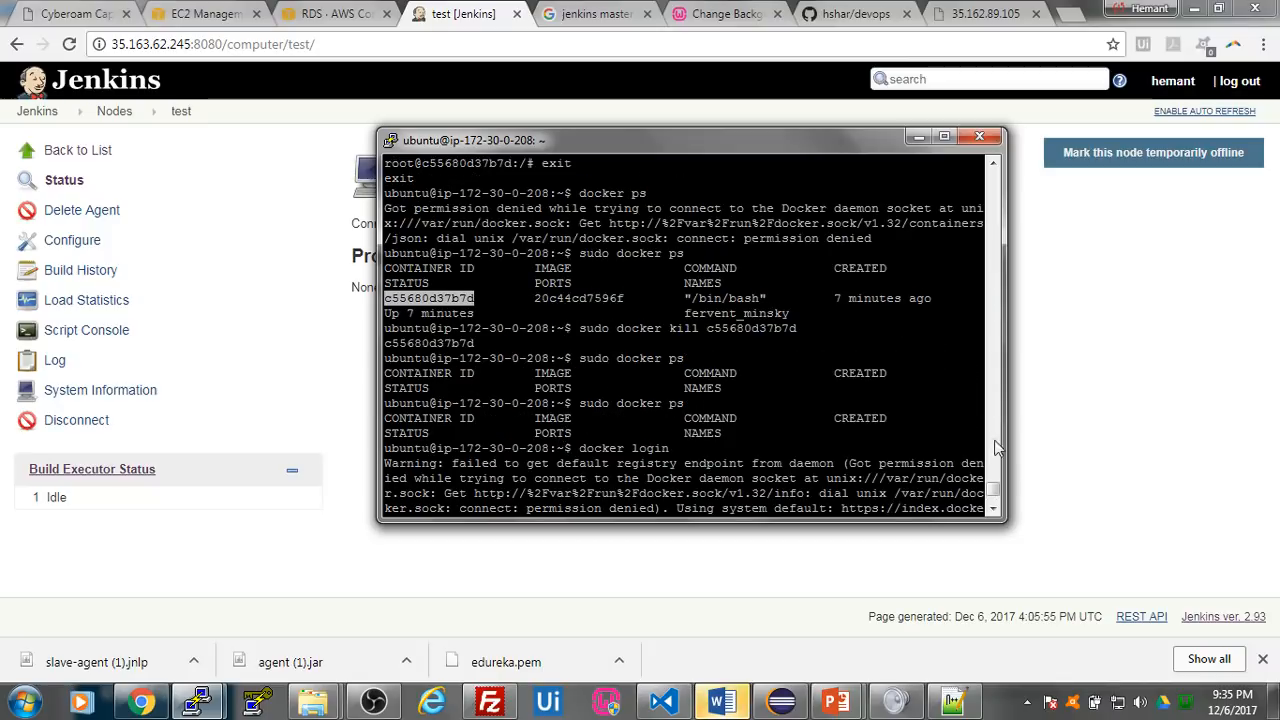
drag(994, 490, 994, 500)
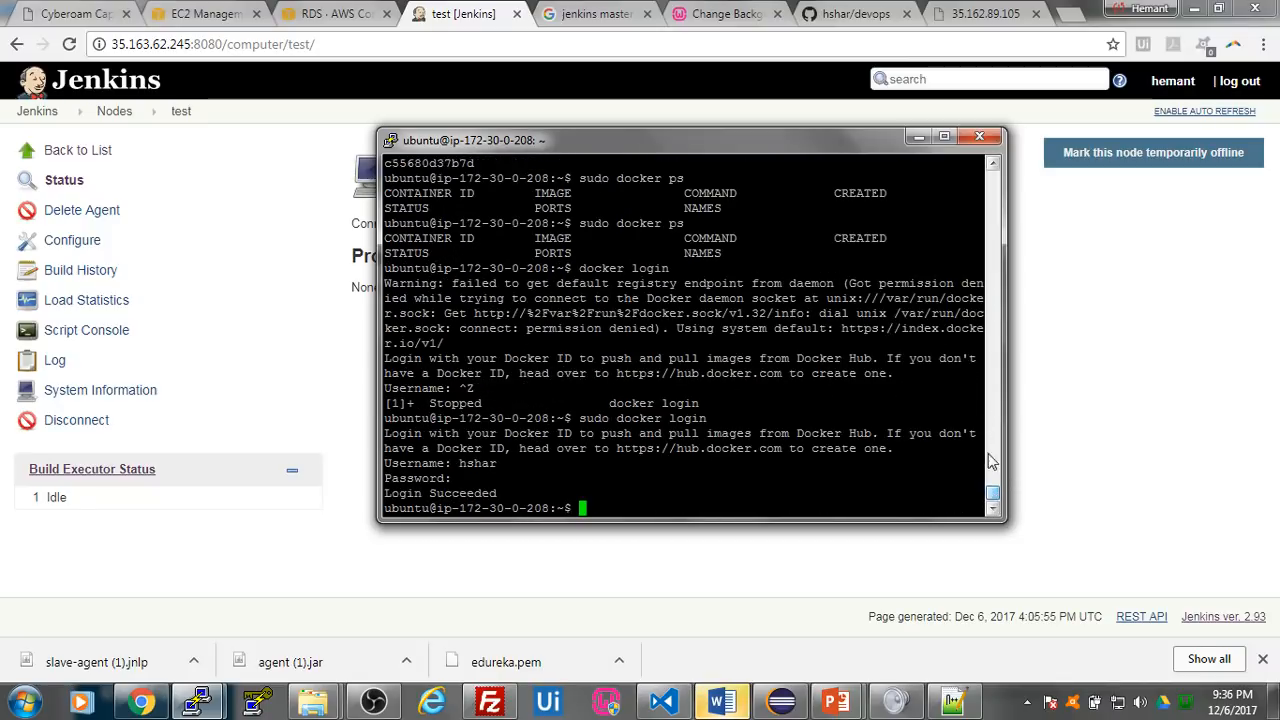
click(916, 137)
- Look through the output of the ip-172-30-0-70 terminal session and glance at the ip-172-30-0-208 session again
mouse_move(197, 700)
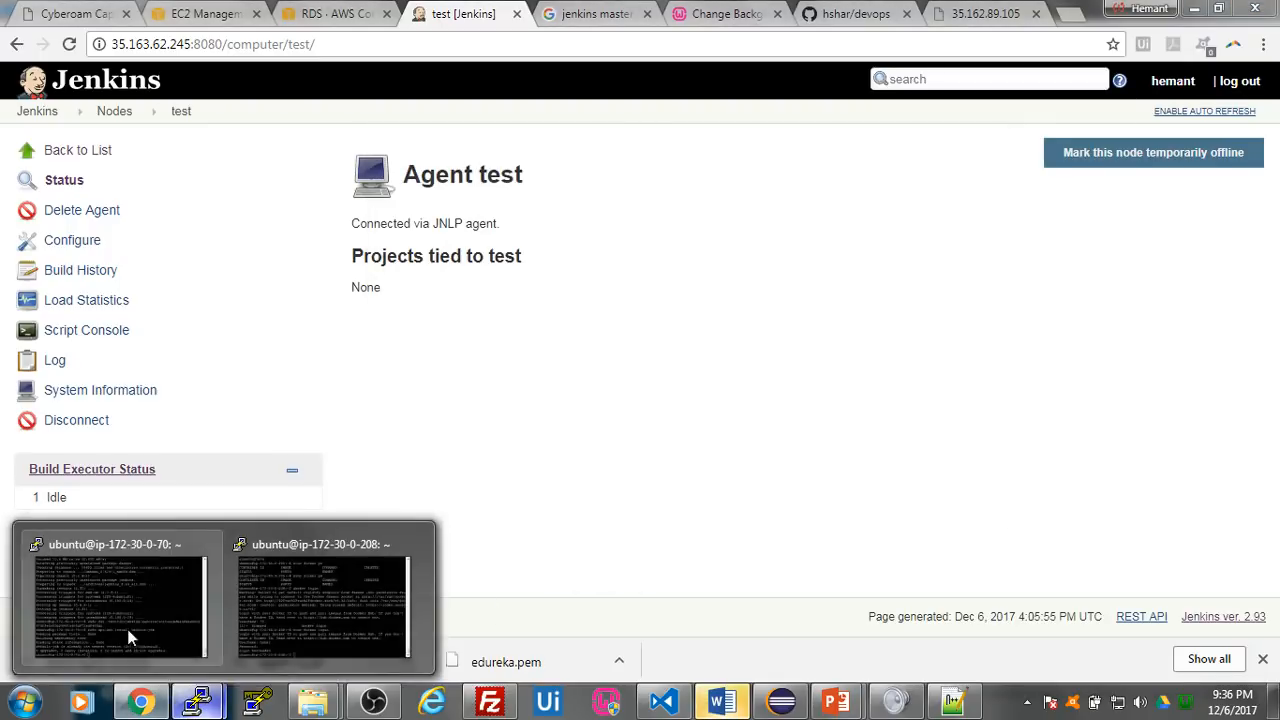
click(137, 646)
scroll(662, 440, up, 4)
scroll(662, 440, down, 4)
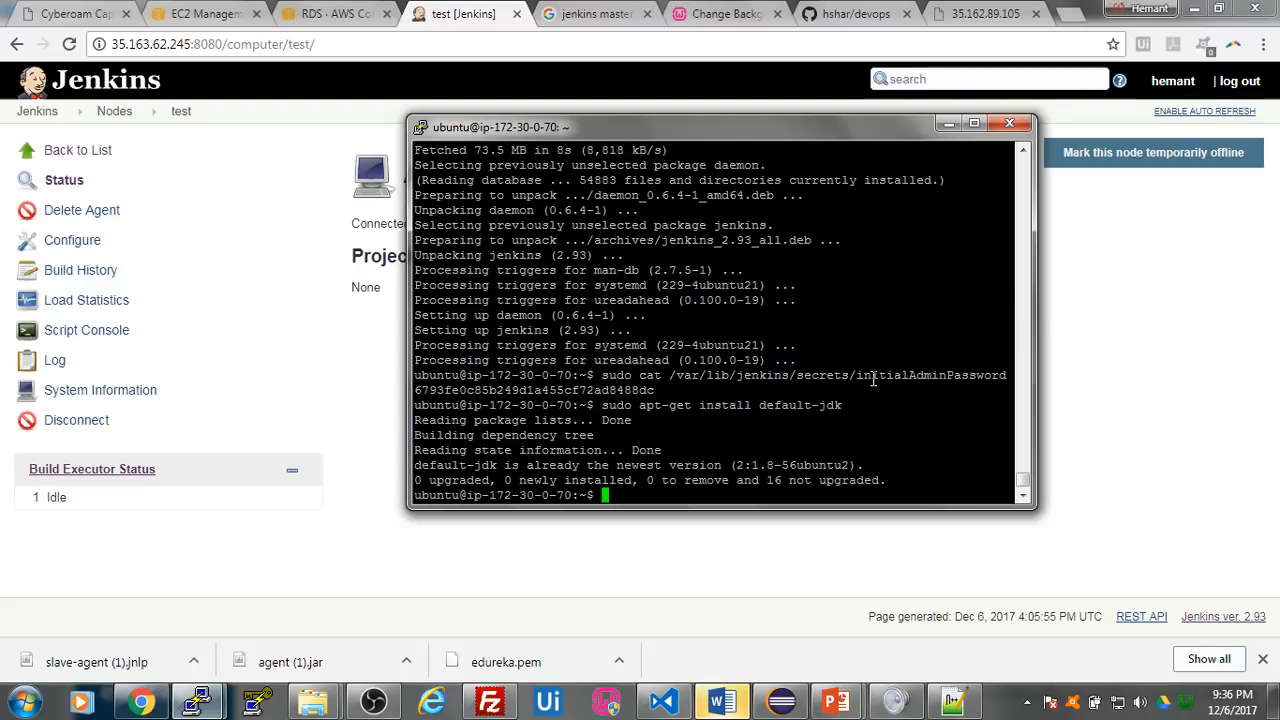
scroll(873, 378, up, 4)
scroll(873, 380, down, 4)
click(948, 124)
mouse_move(198, 702)
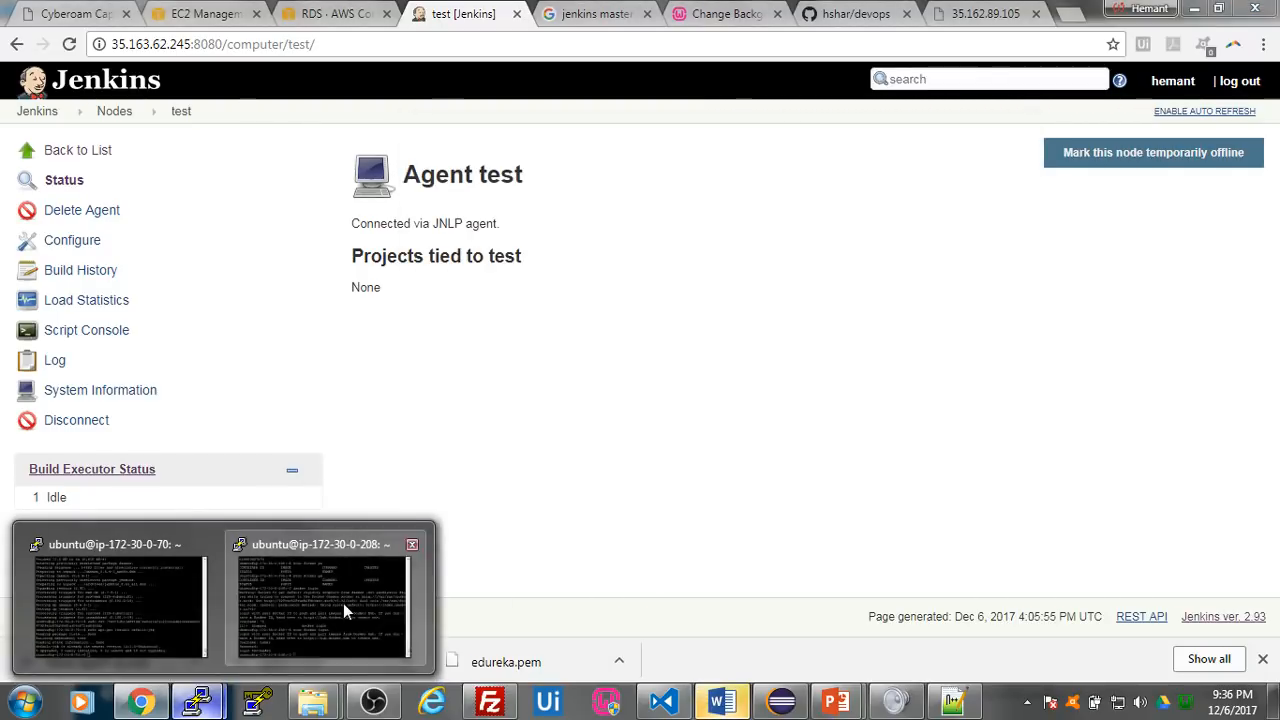
click(343, 603)
click(477, 570)
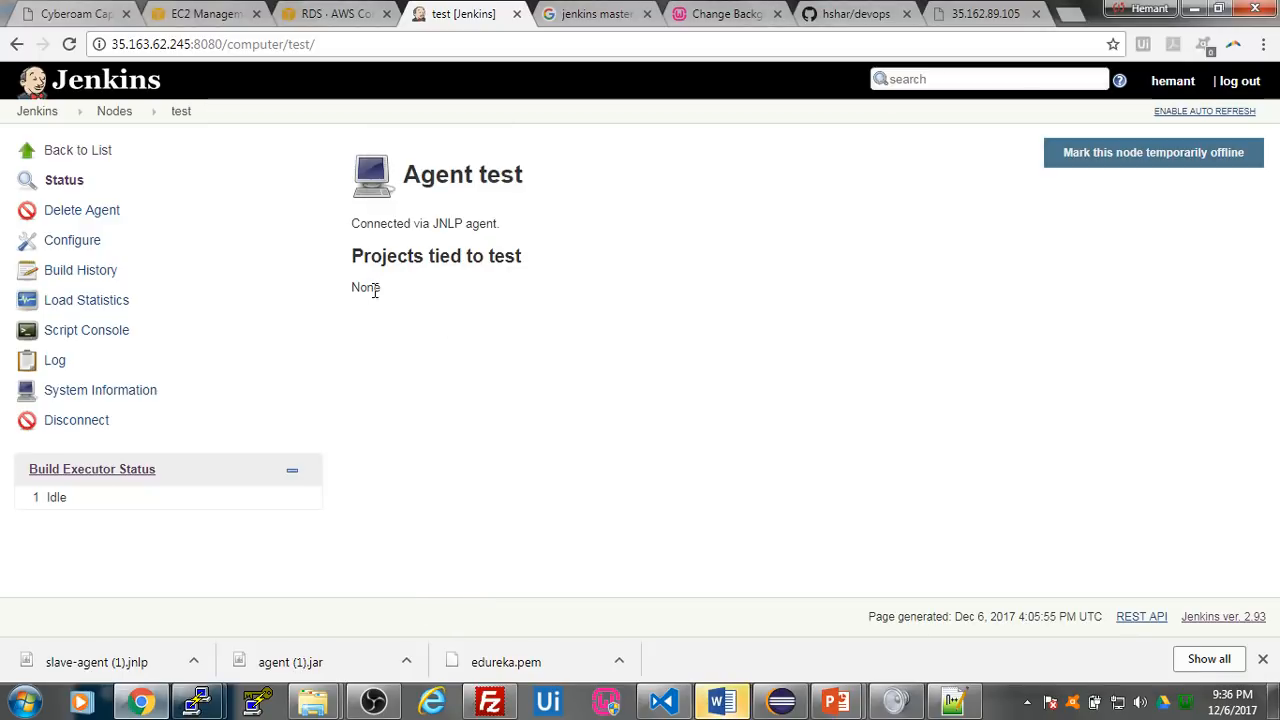
- View the Jenkins node list and the Manage Jenkins page, and return to the dashboard
click(84, 156)
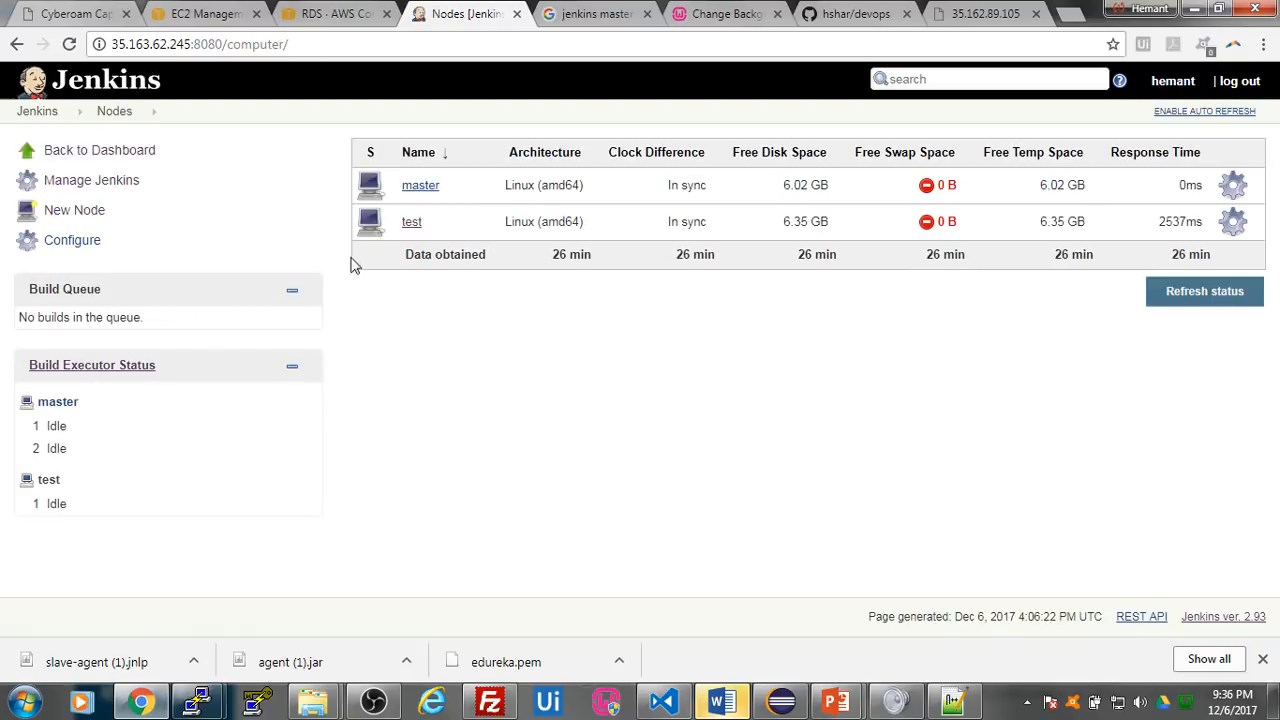
click(112, 180)
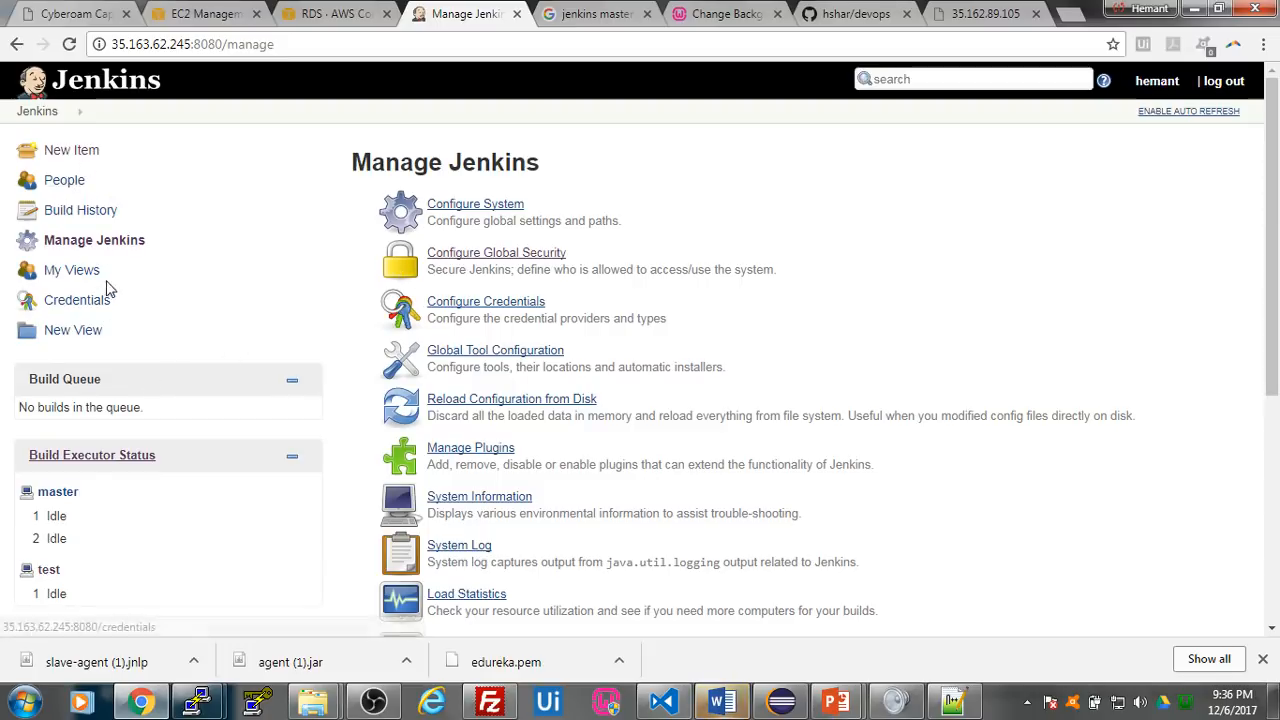
click(87, 240)
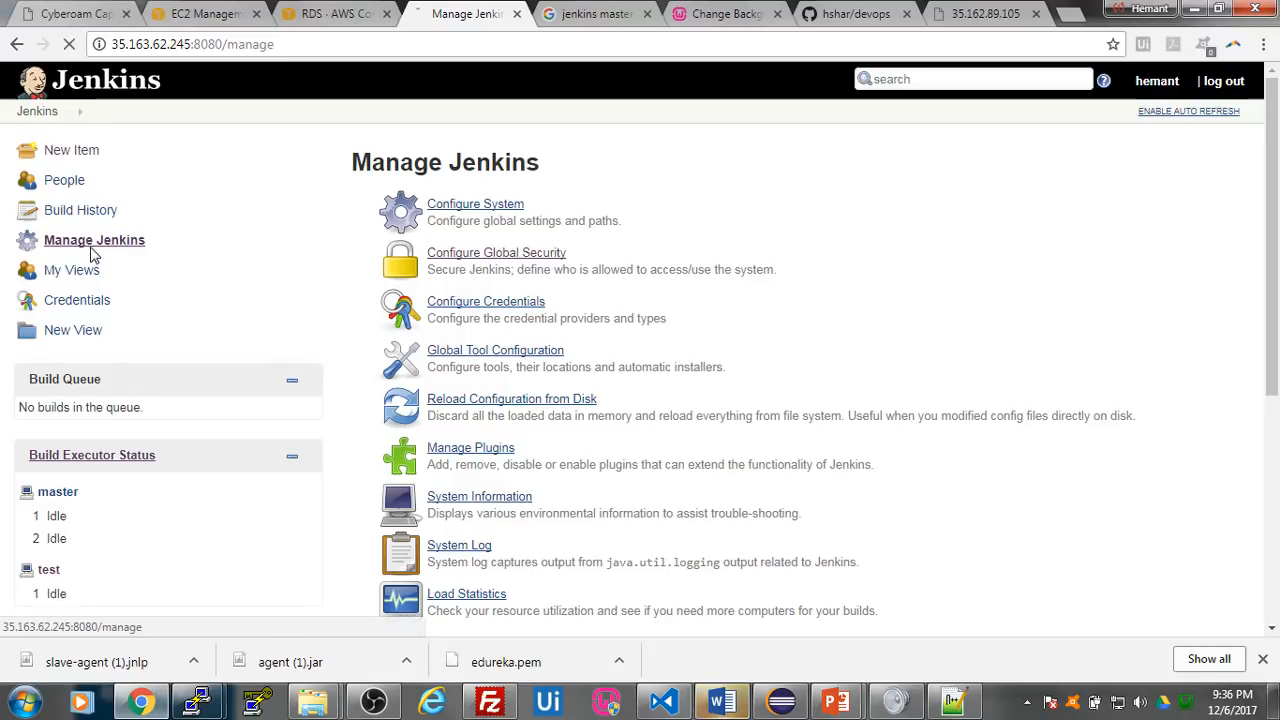
click(16, 44)
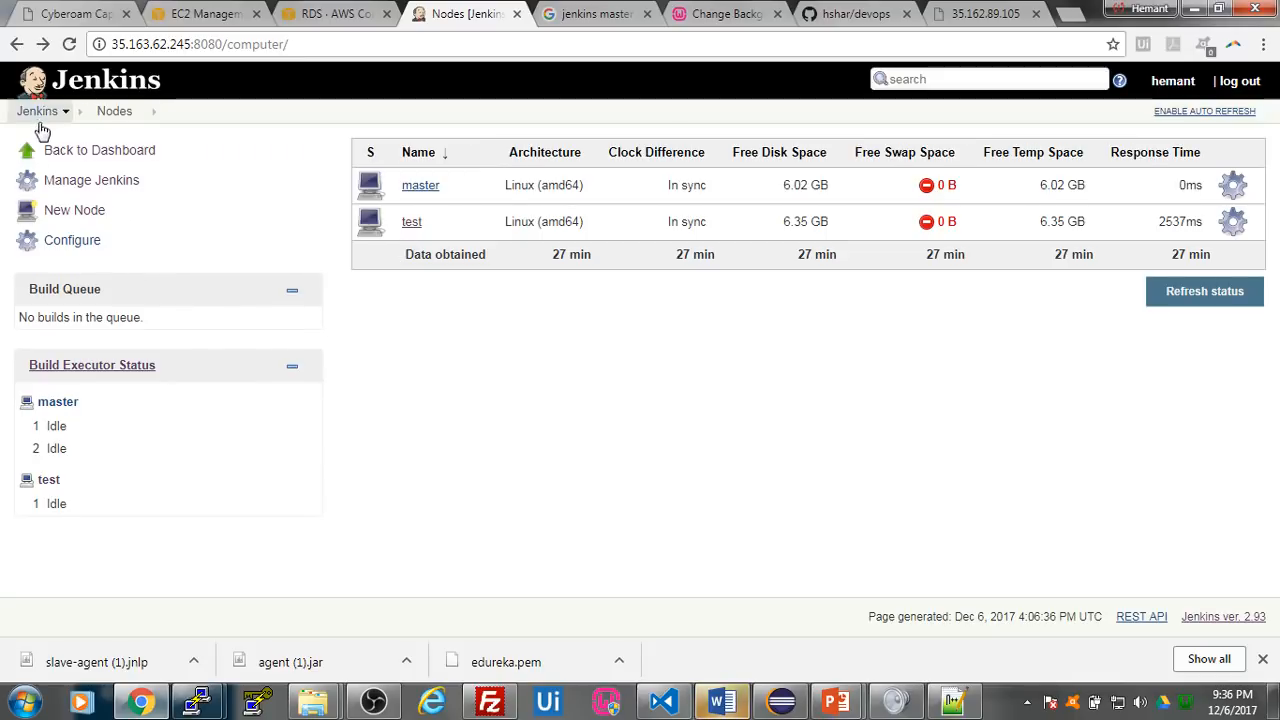
click(80, 88)
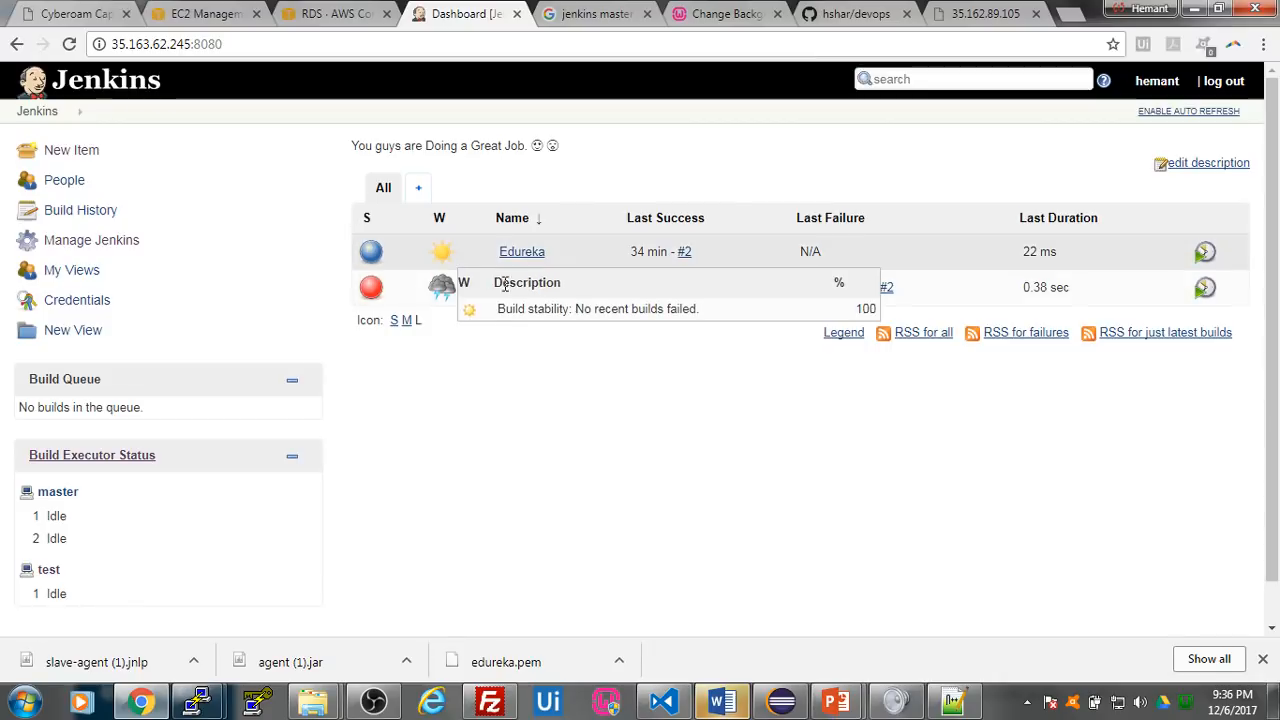
- Restrict the git-build project to run on the label test and save its configuration
click(511, 292)
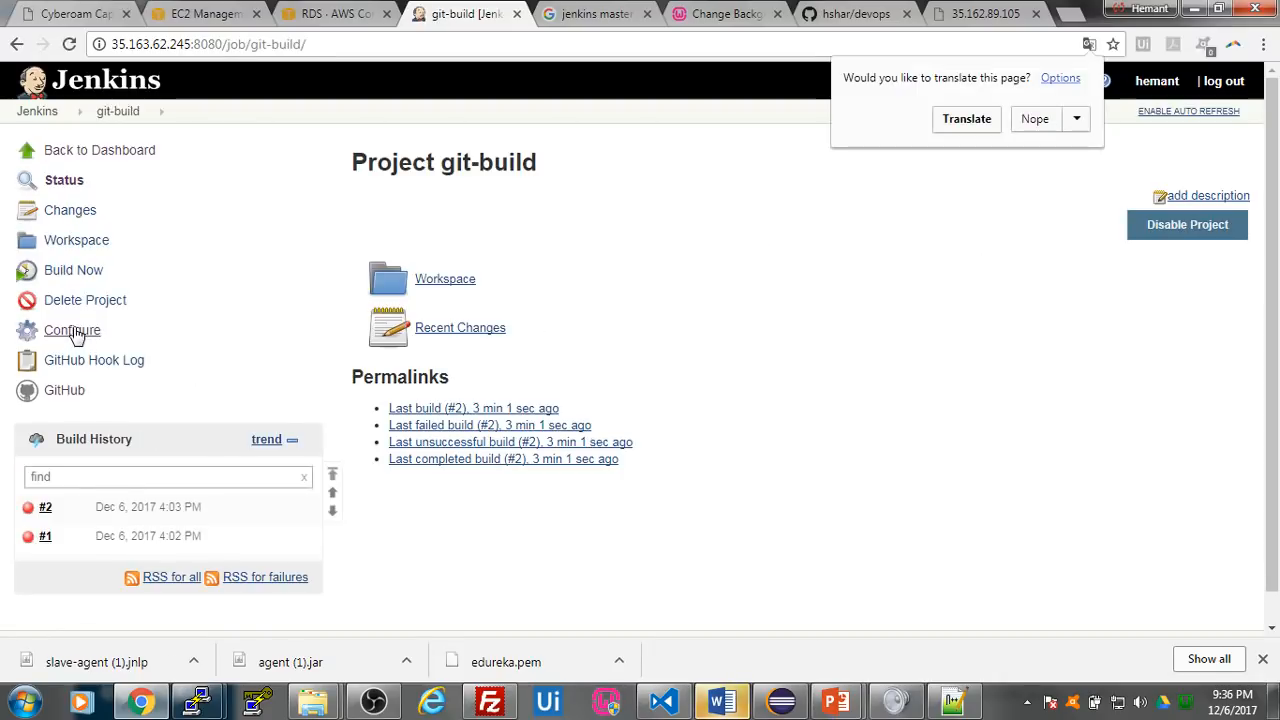
click(75, 333)
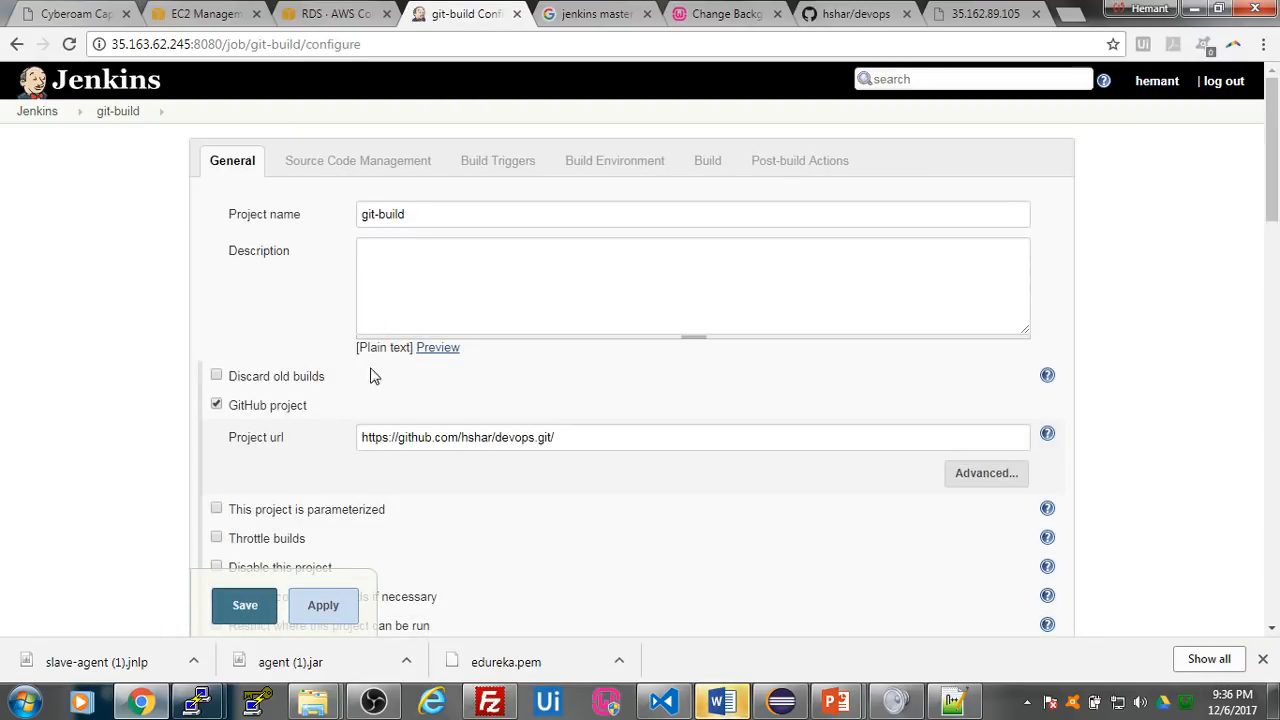
scroll(372, 375, down, 1)
scroll(366, 381, down, 1)
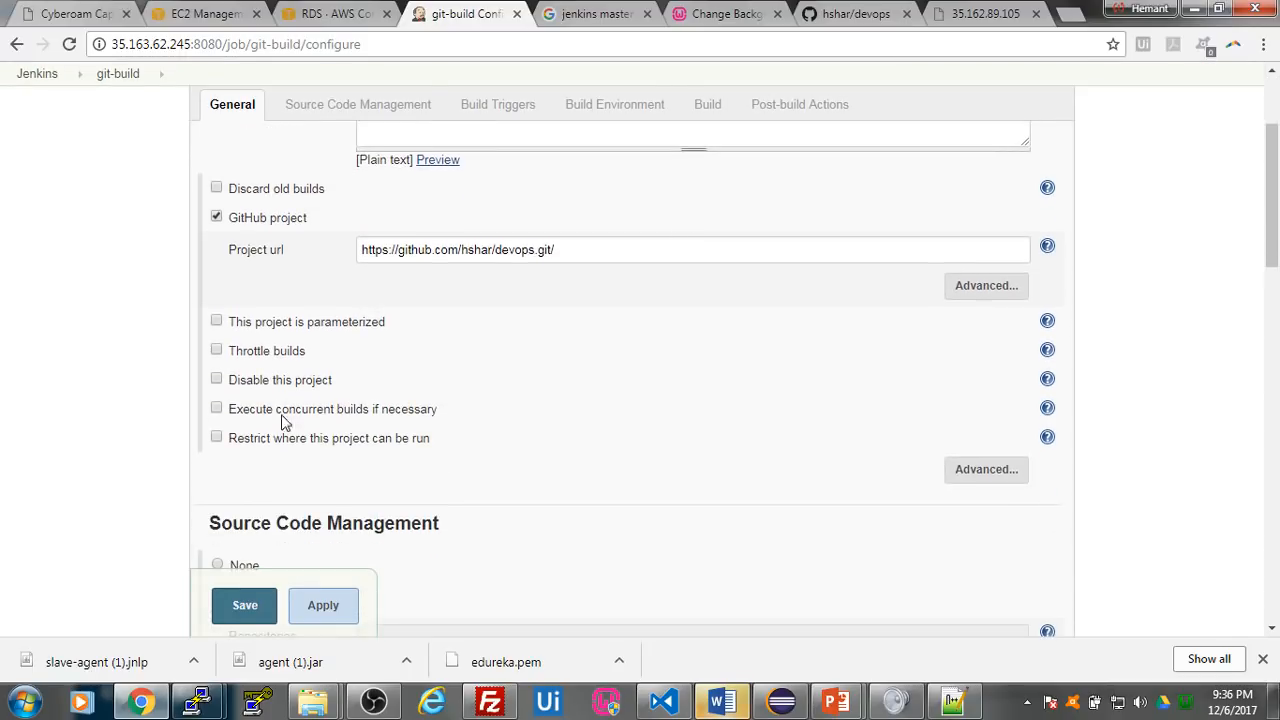
click(227, 441)
click(398, 435)
text(test)
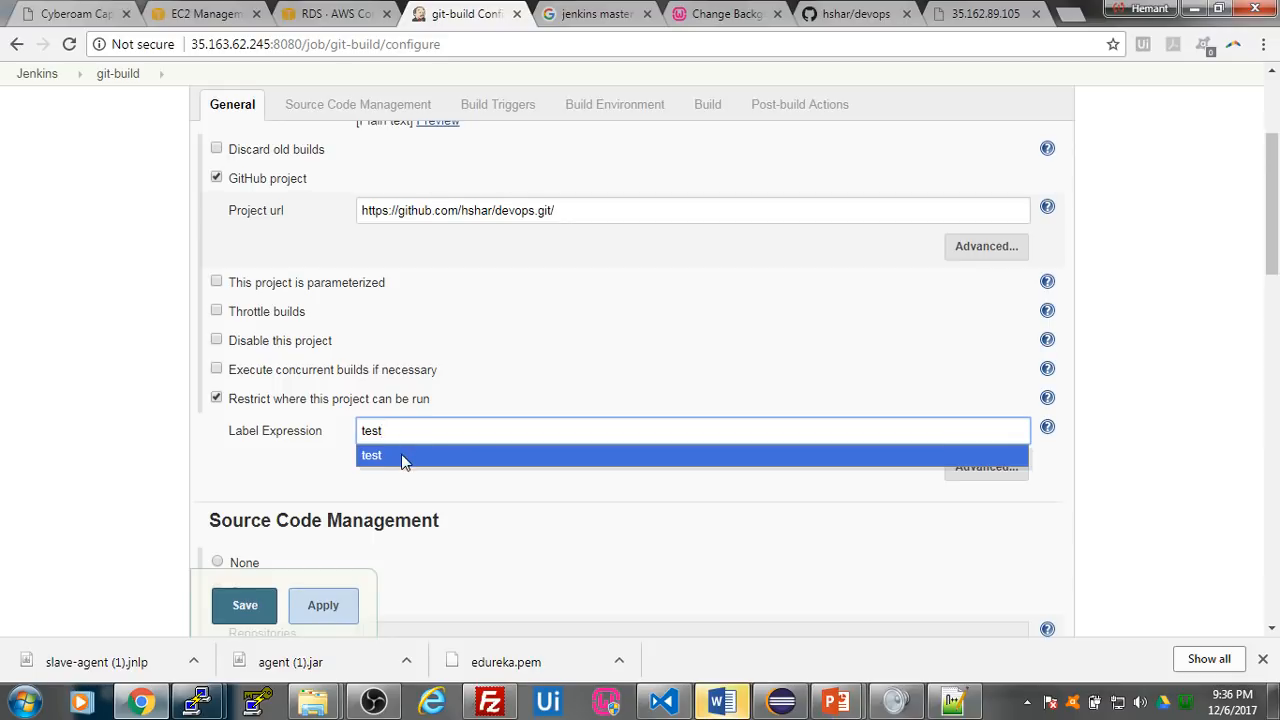
click(401, 457)
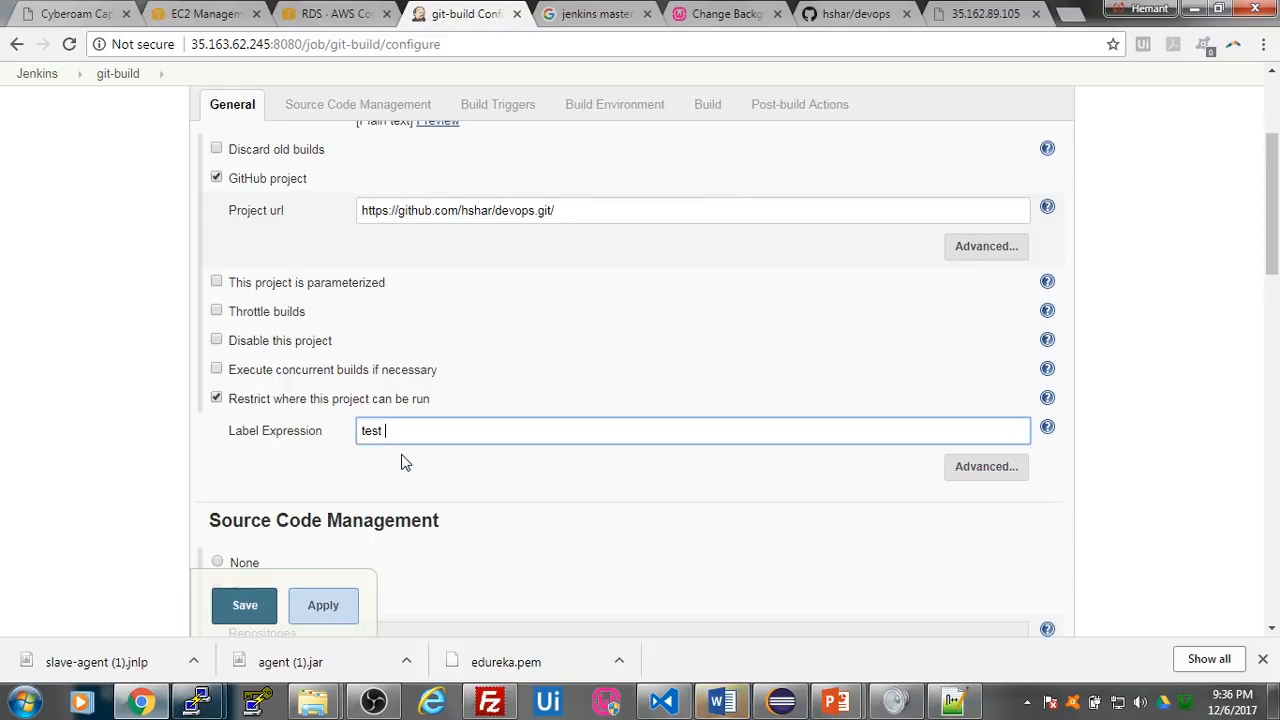
click(245, 606)
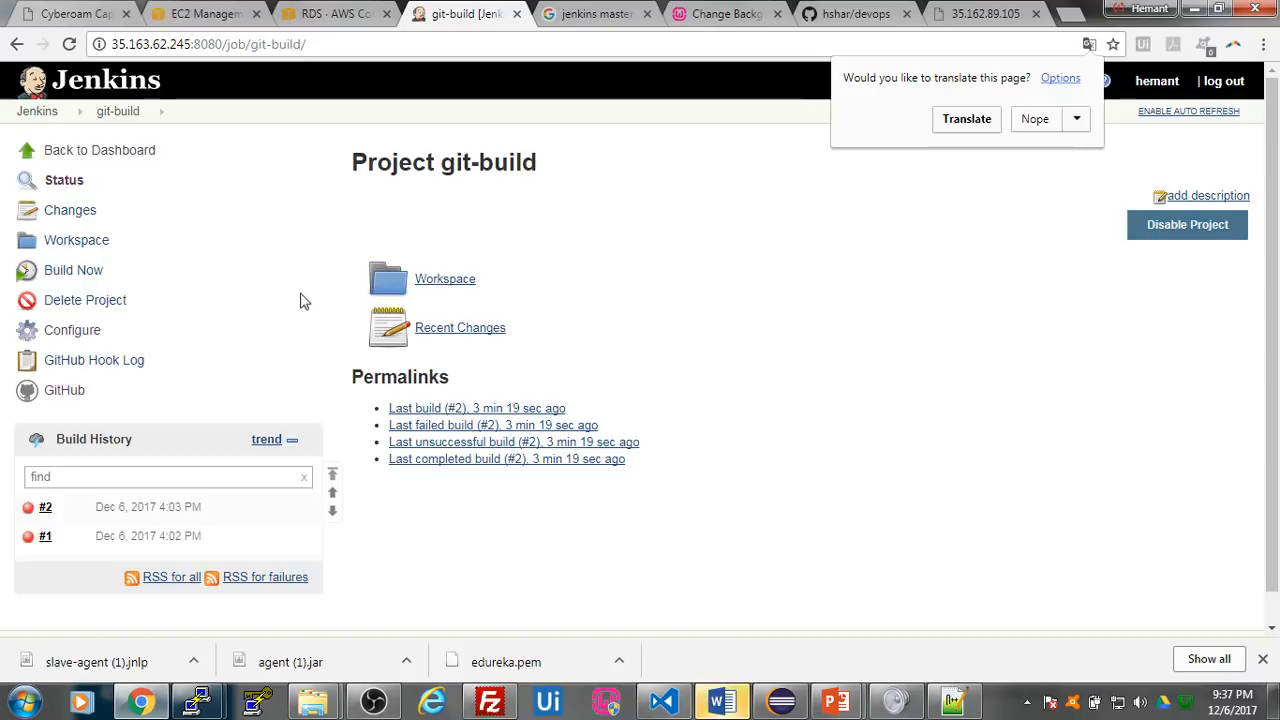
- Run a new build of git-build and read the console output of build #3
click(76, 276)
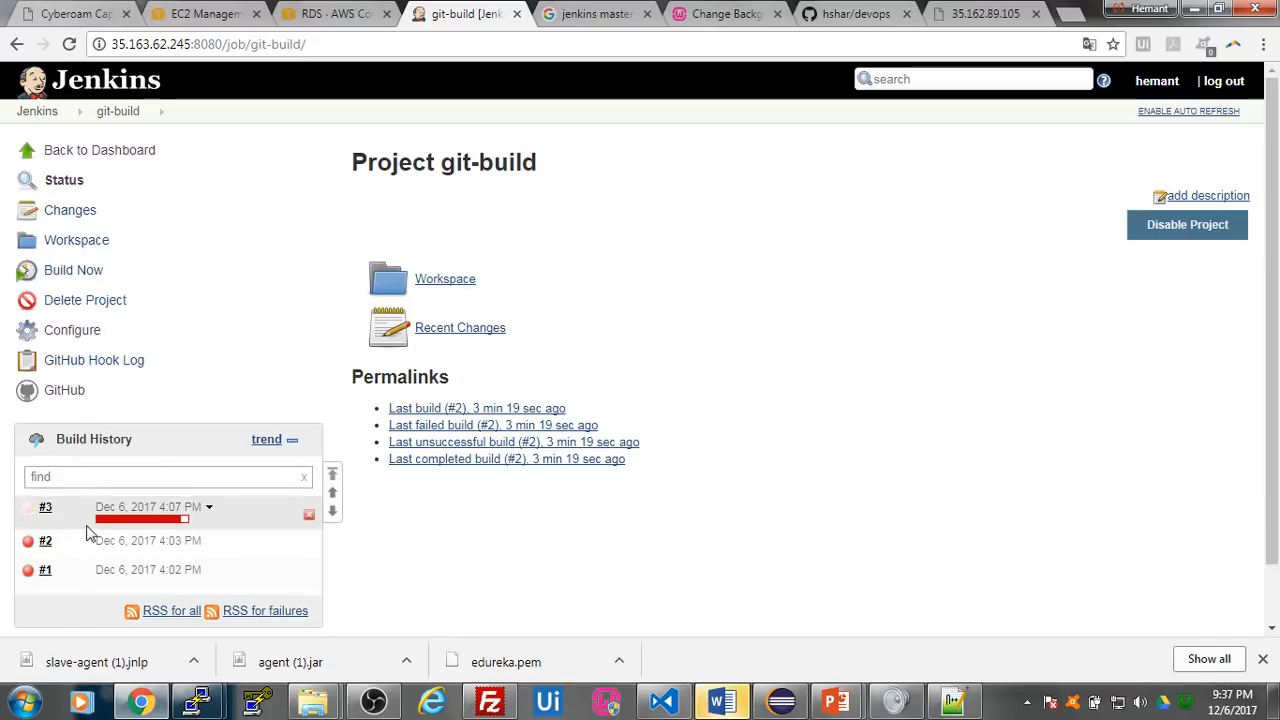
click(45, 510)
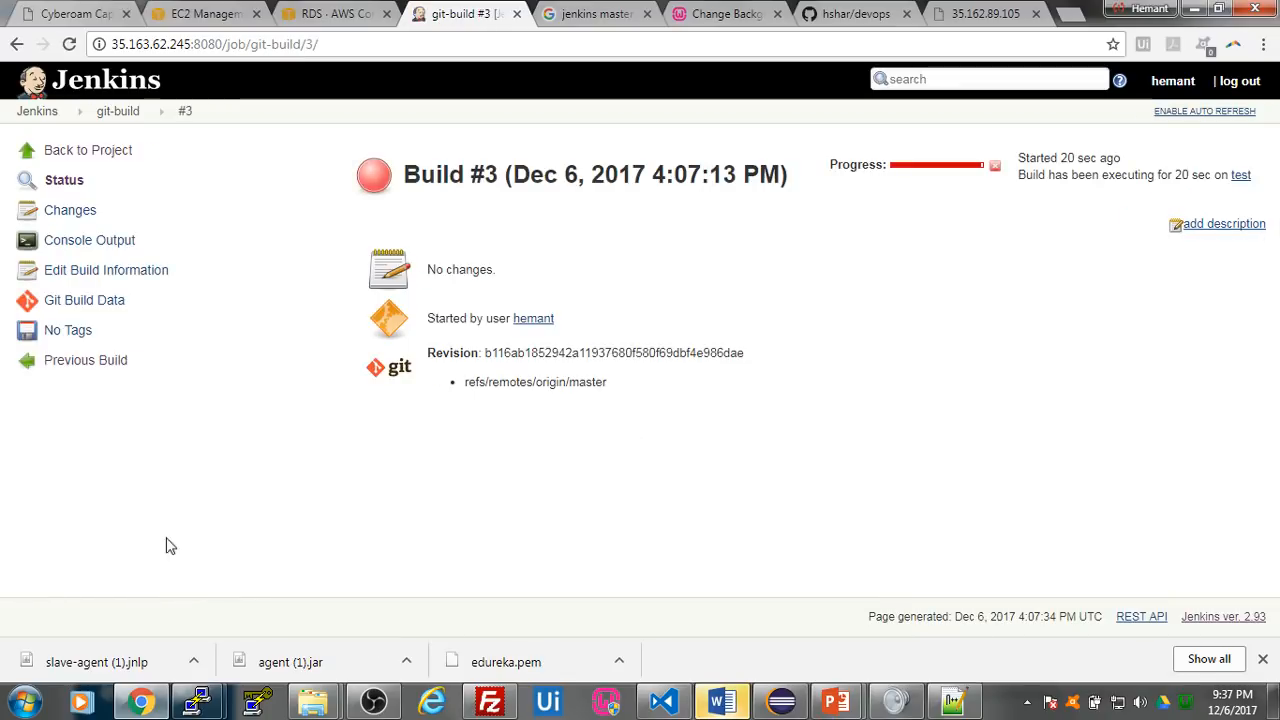
click(110, 243)
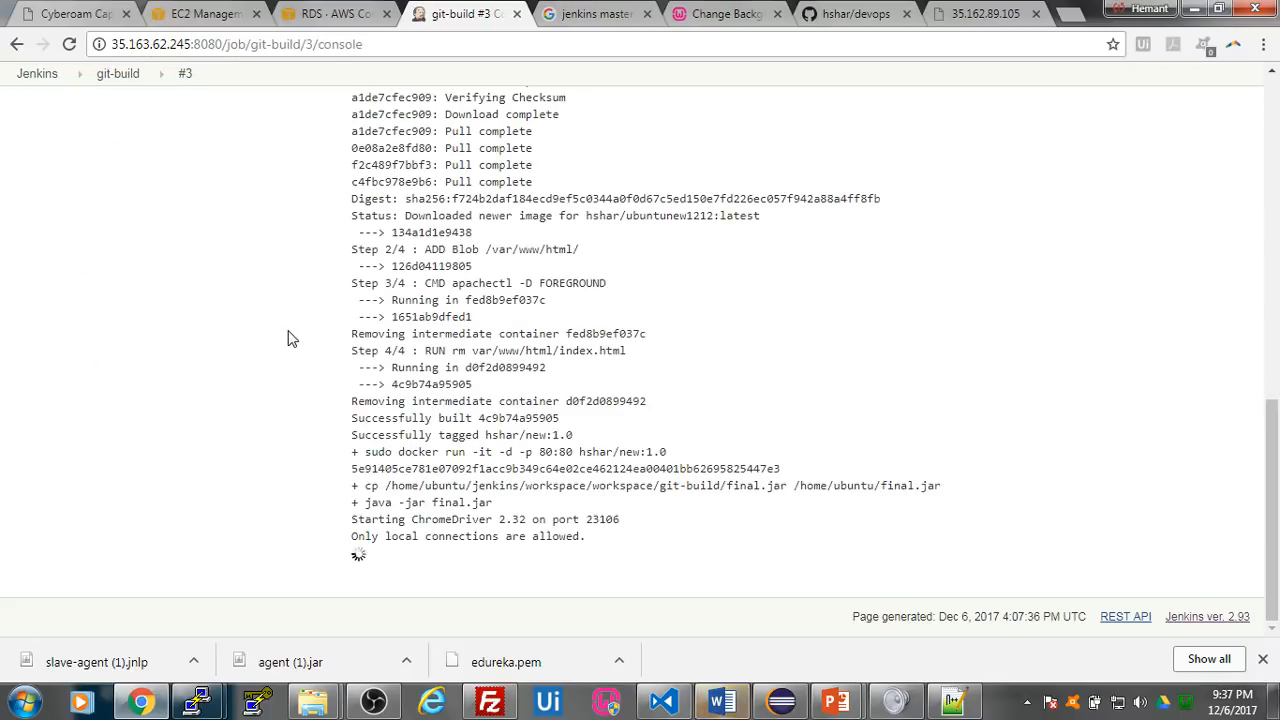
scroll(540, 430, up, 1)
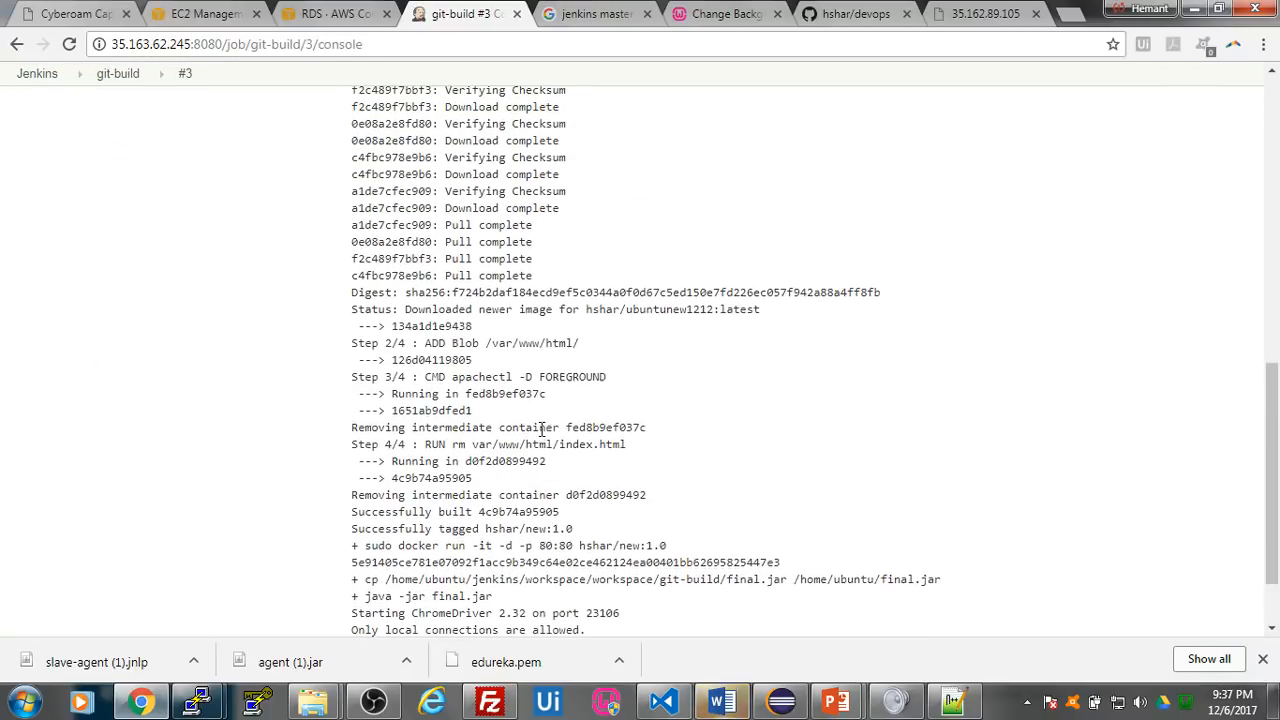
scroll(612, 450, down, 1)
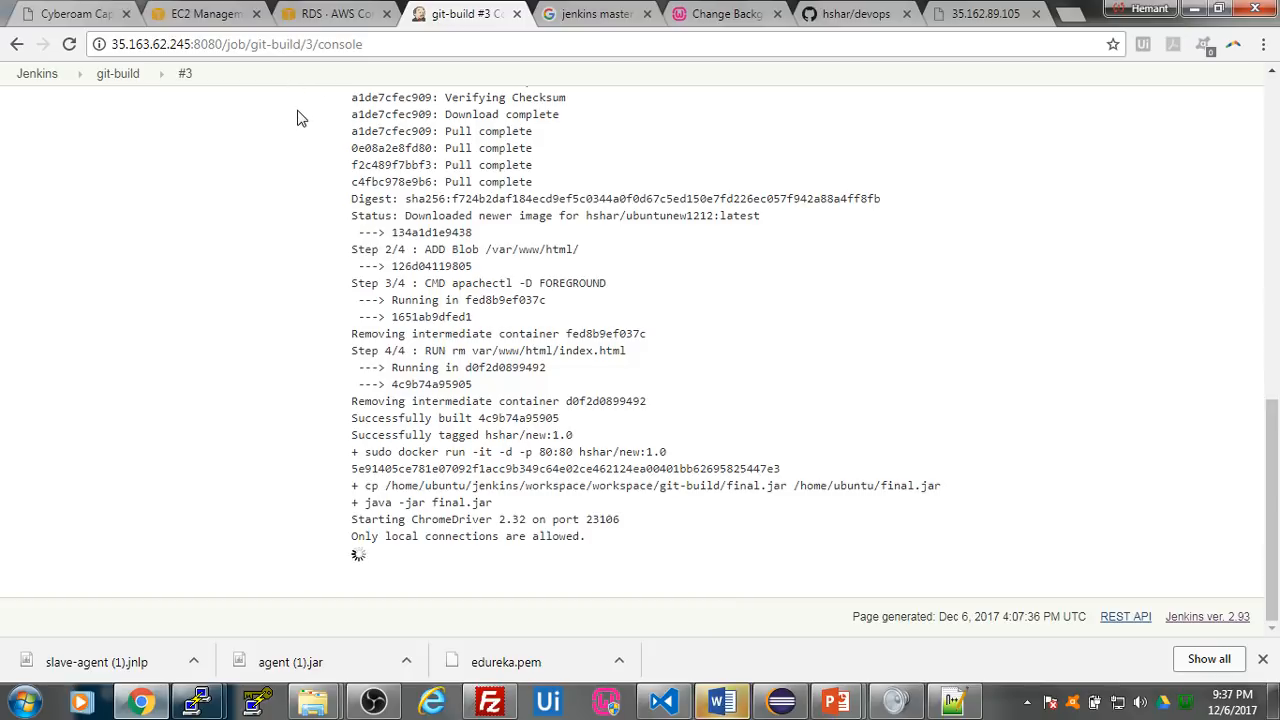
- In the AWS EC2 console, add an HTTP inbound rule to the security group of Test Server 1
click(212, 18)
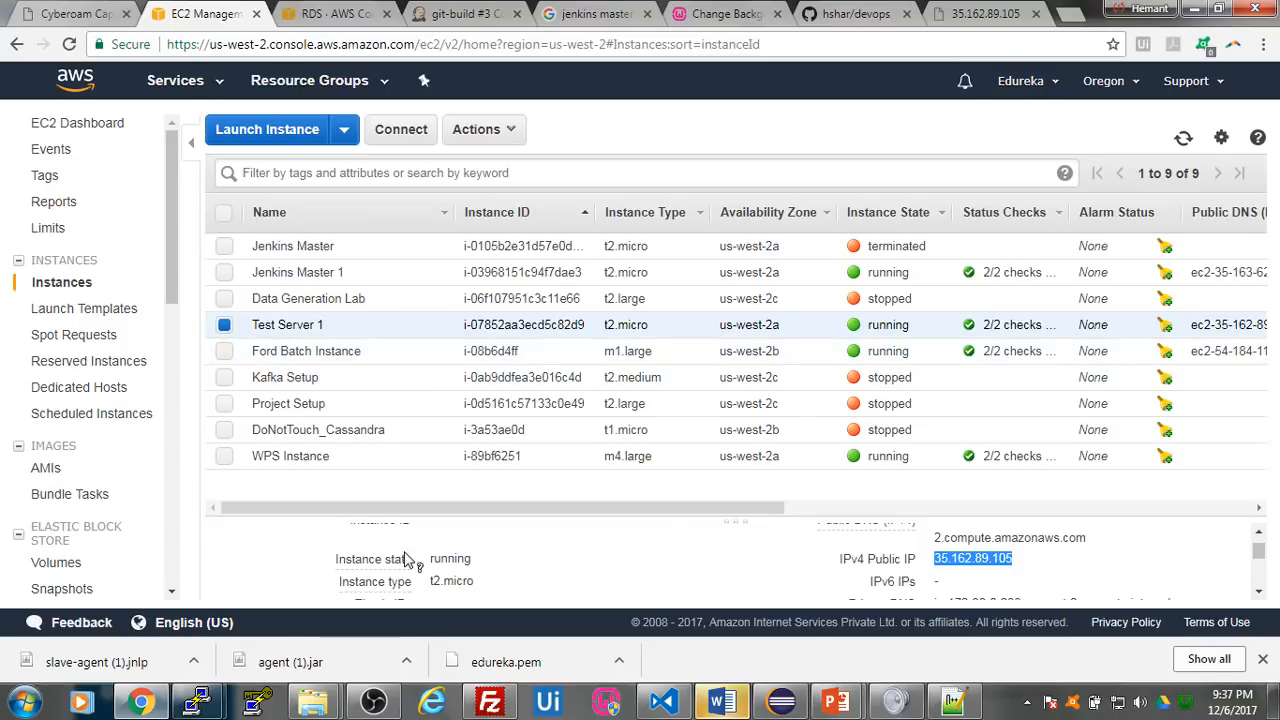
scroll(390, 555, down, 2)
click(470, 556)
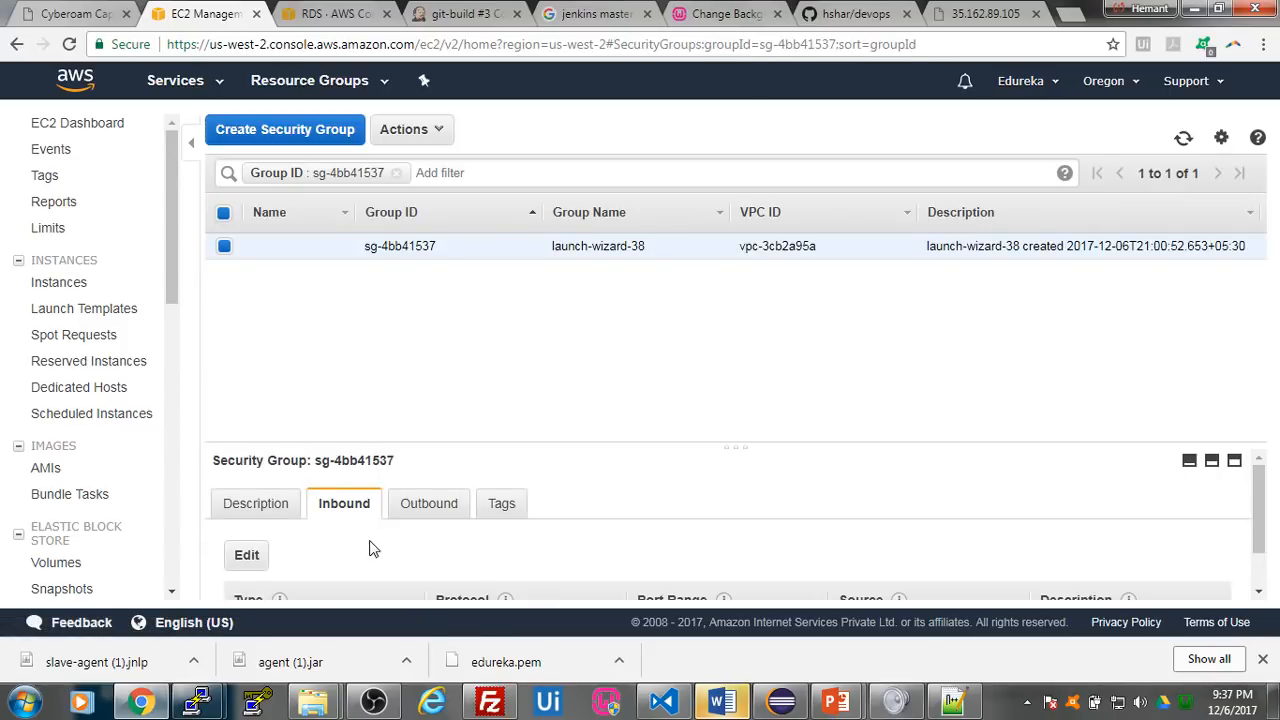
scroll(373, 548, down, 1)
click(257, 511)
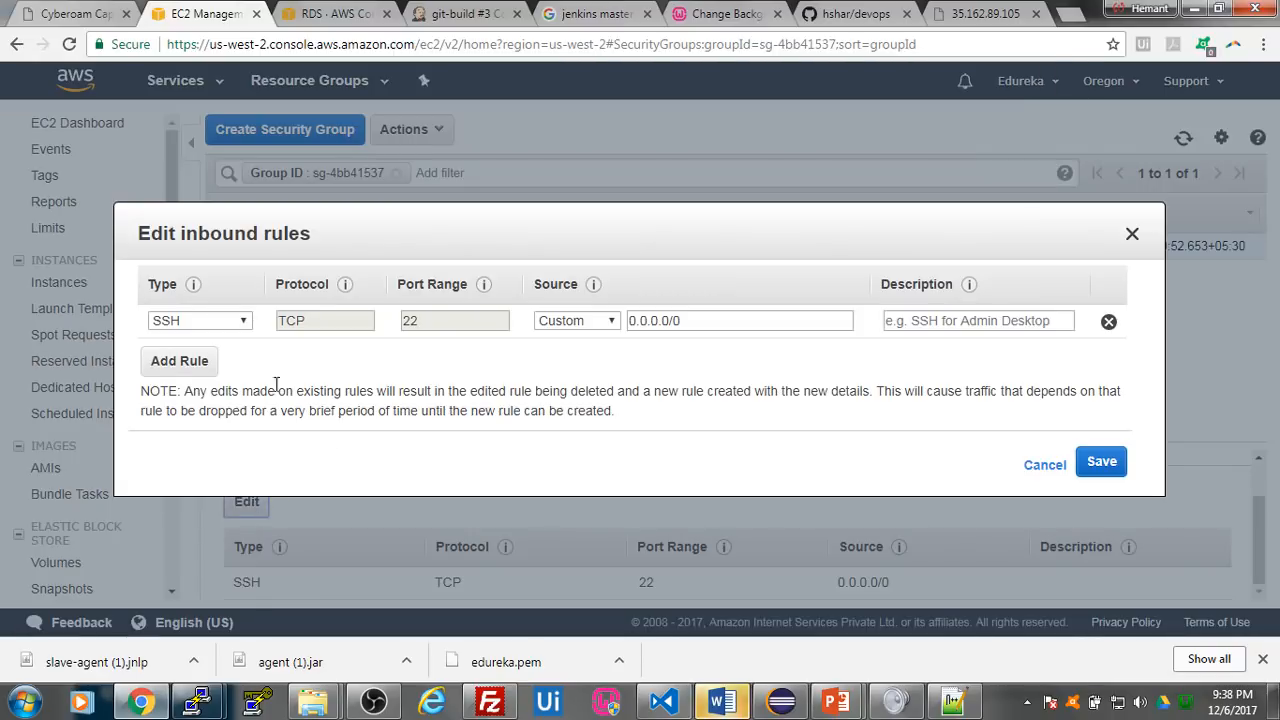
click(199, 362)
click(243, 358)
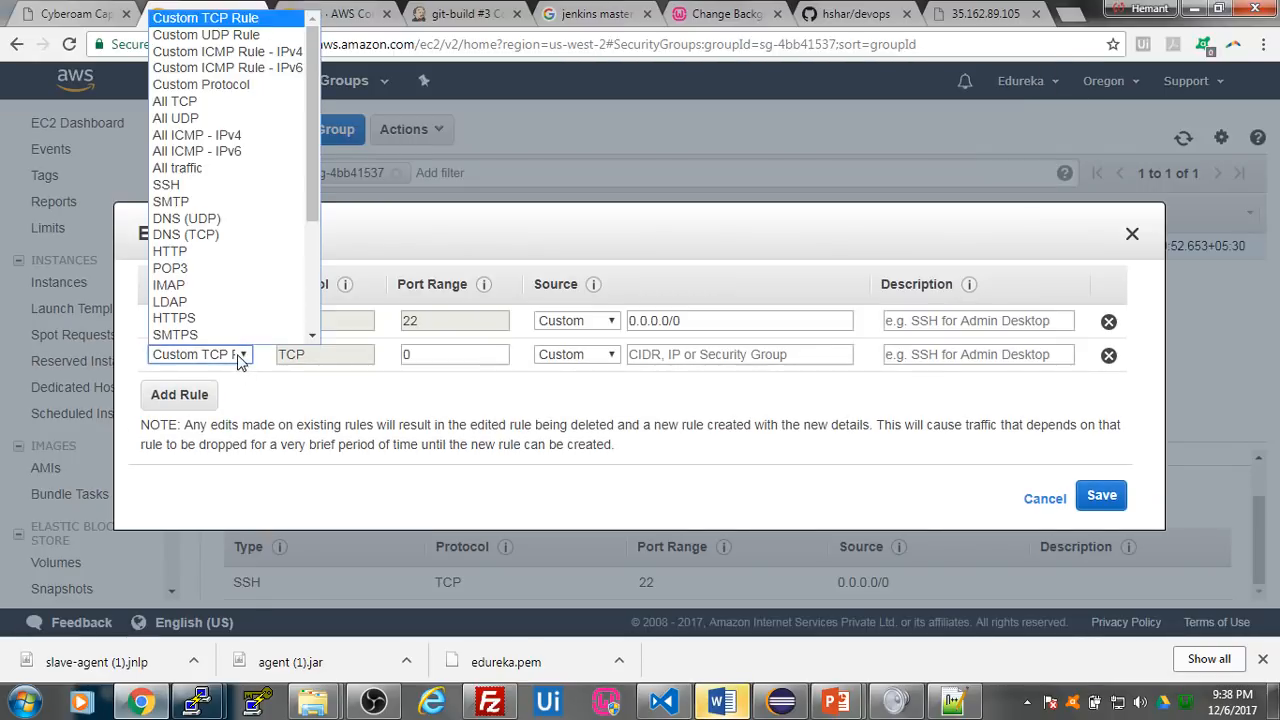
click(232, 252)
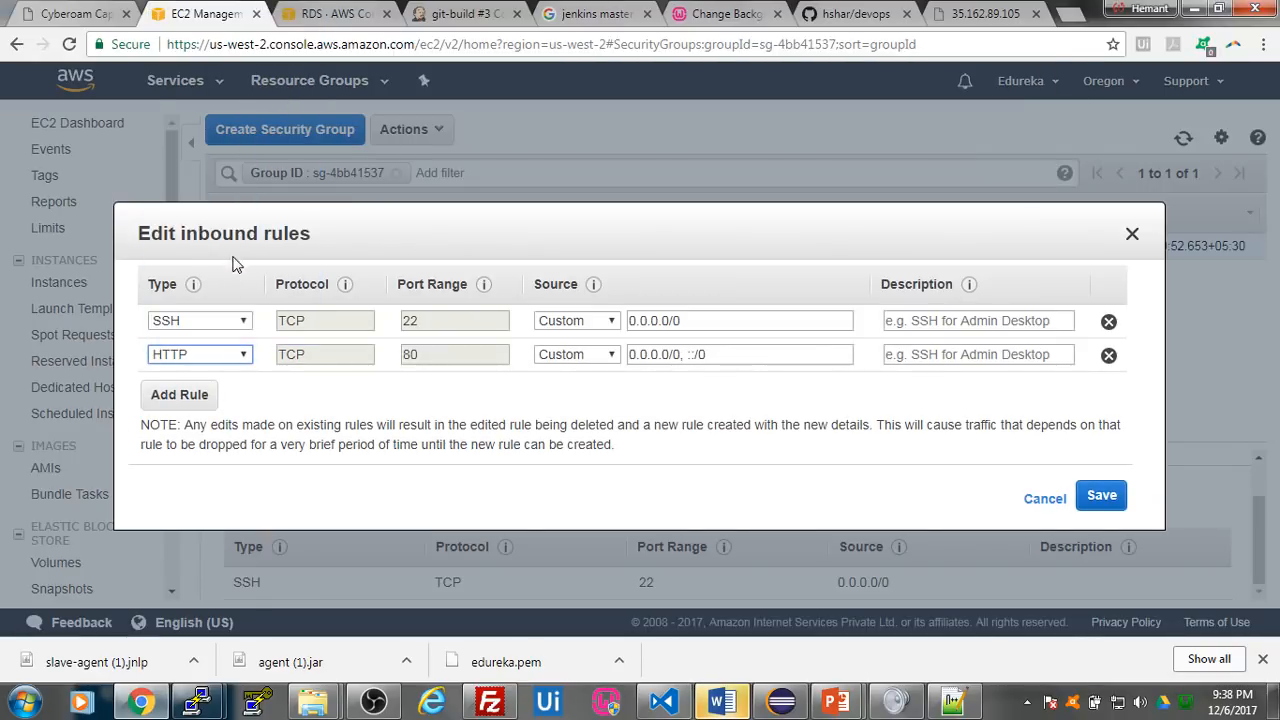
- Add an All TCP inbound rule, set the source of both the HTTP and All TCP rules to Anywhere, and save the rules
click(180, 395)
click(222, 388)
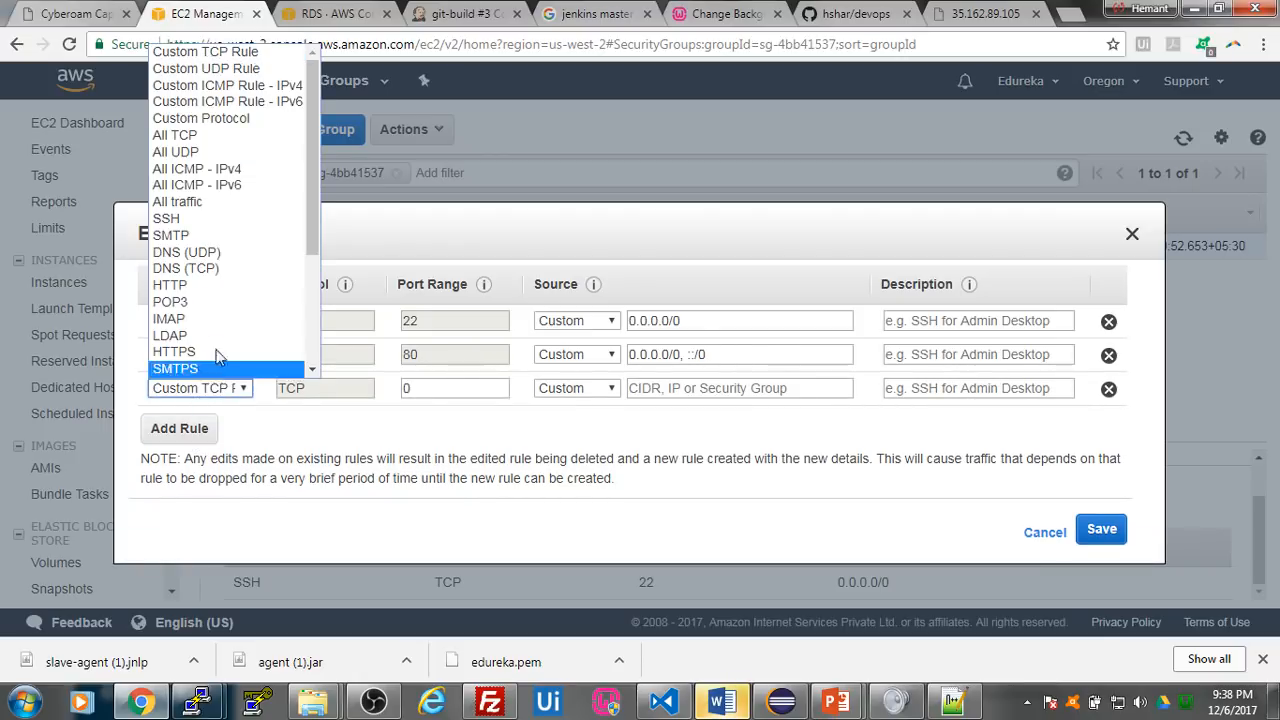
click(235, 140)
click(578, 355)
click(570, 394)
click(570, 392)
click(582, 420)
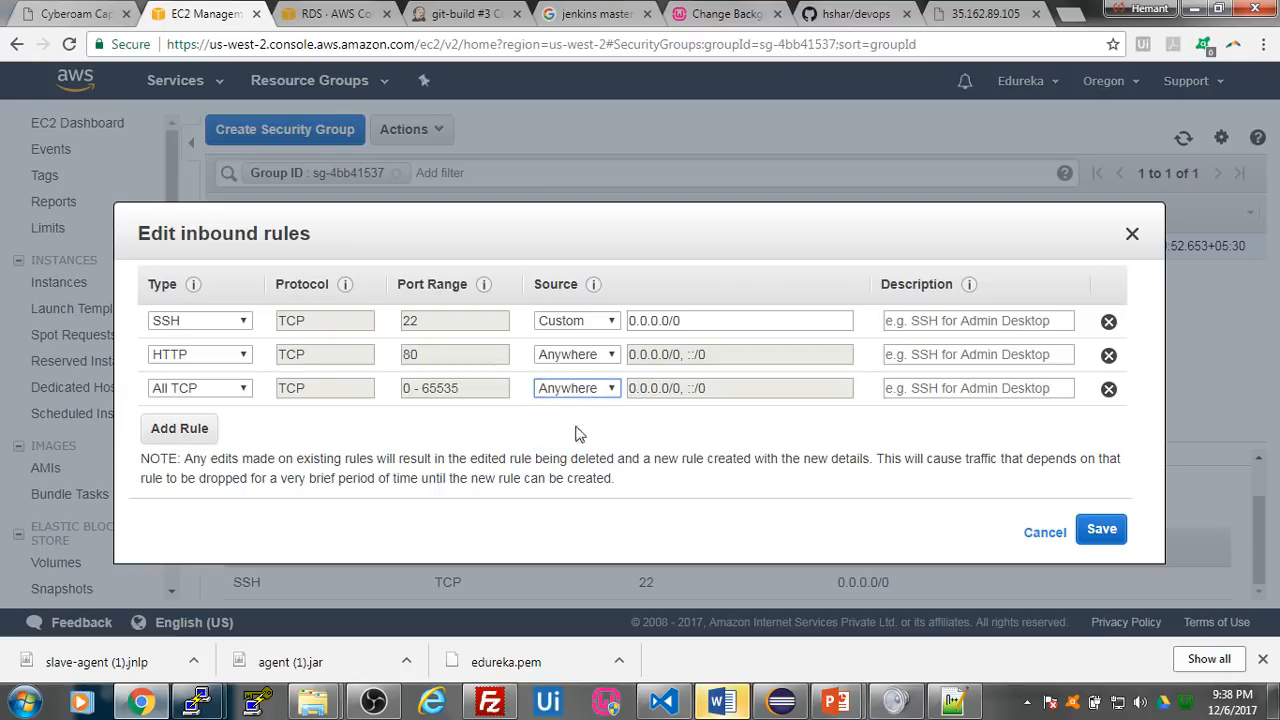
click(1102, 528)
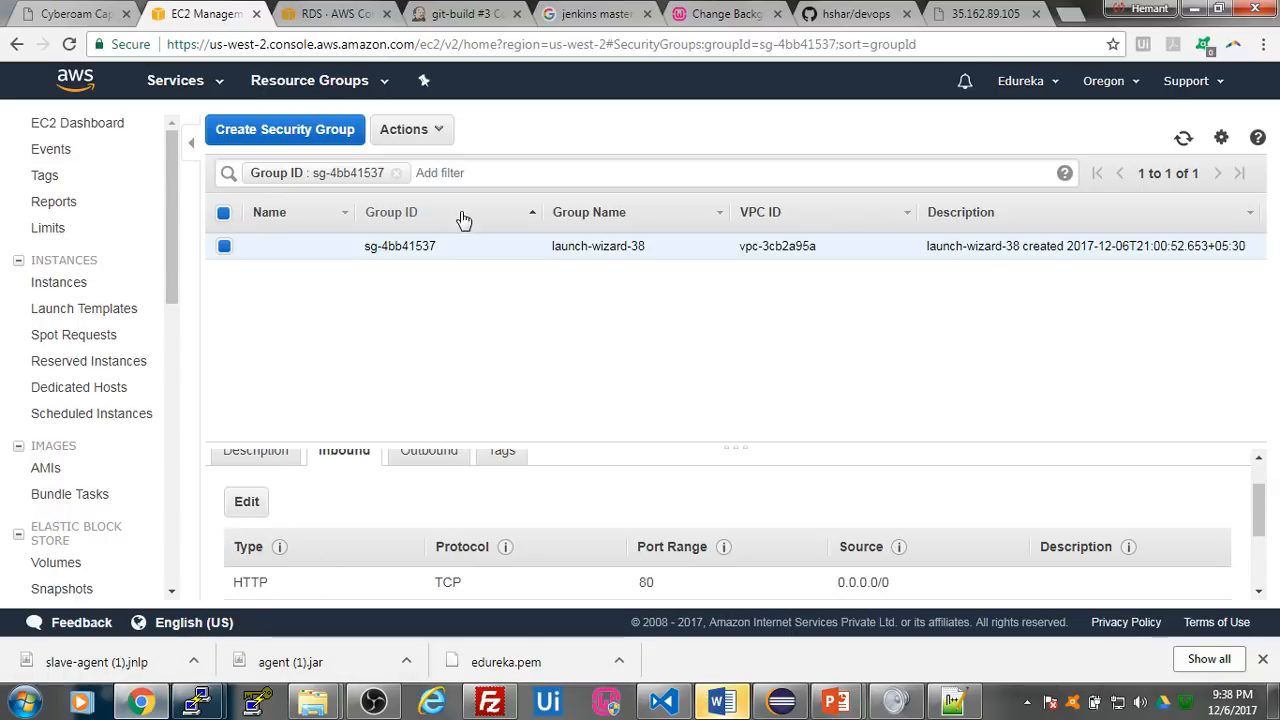
- Copy the IPv4 public IP of the Test Server 1 instance and open the website at that address in a new browser tab
click(455, 24)
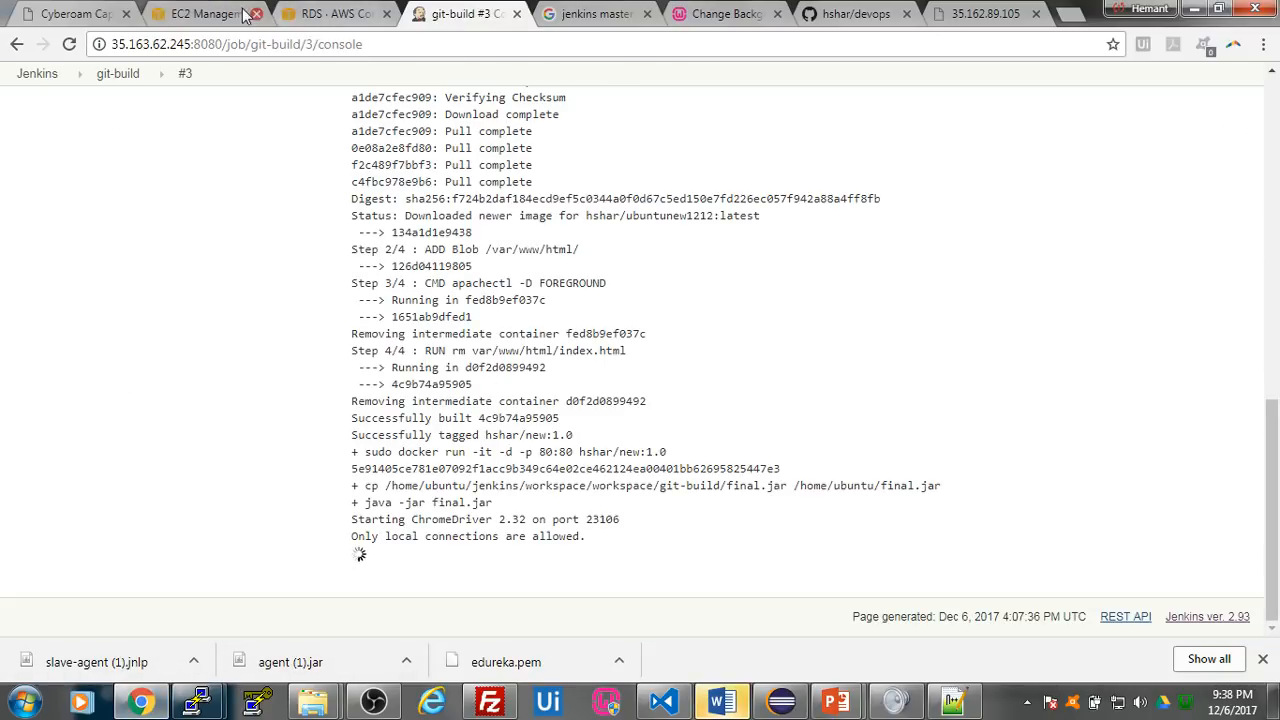
click(198, 14)
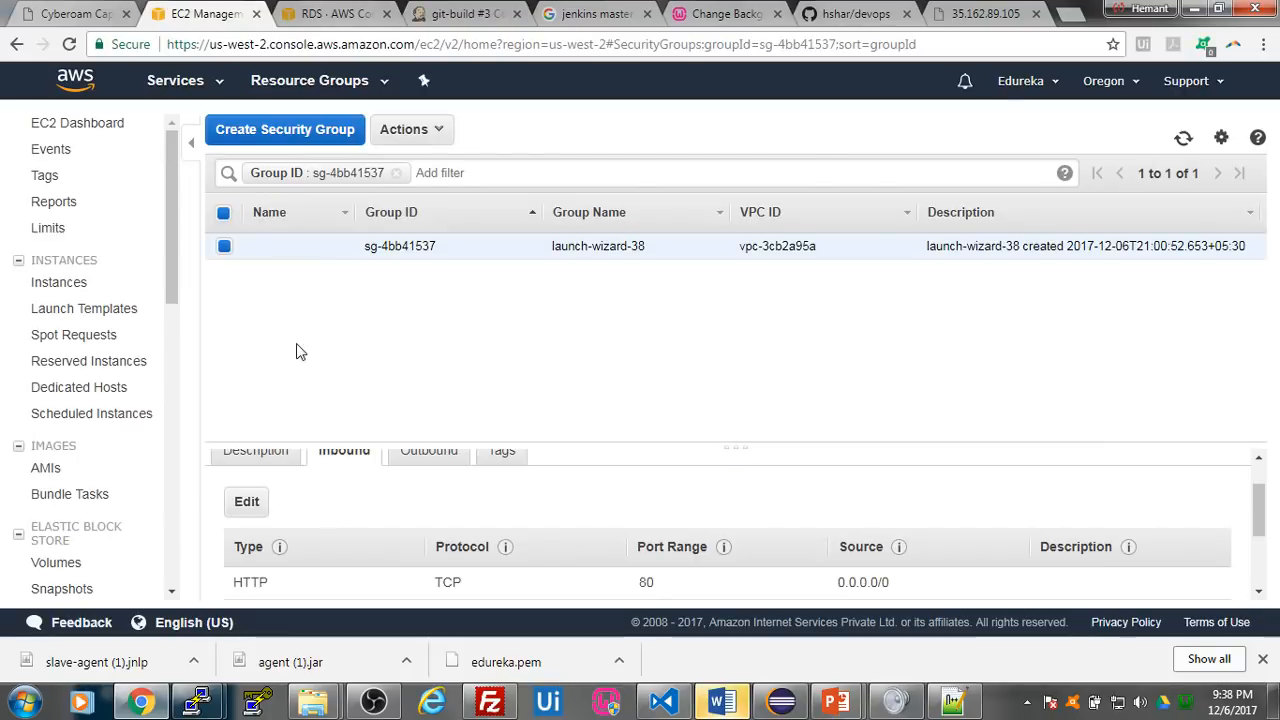
click(16, 44)
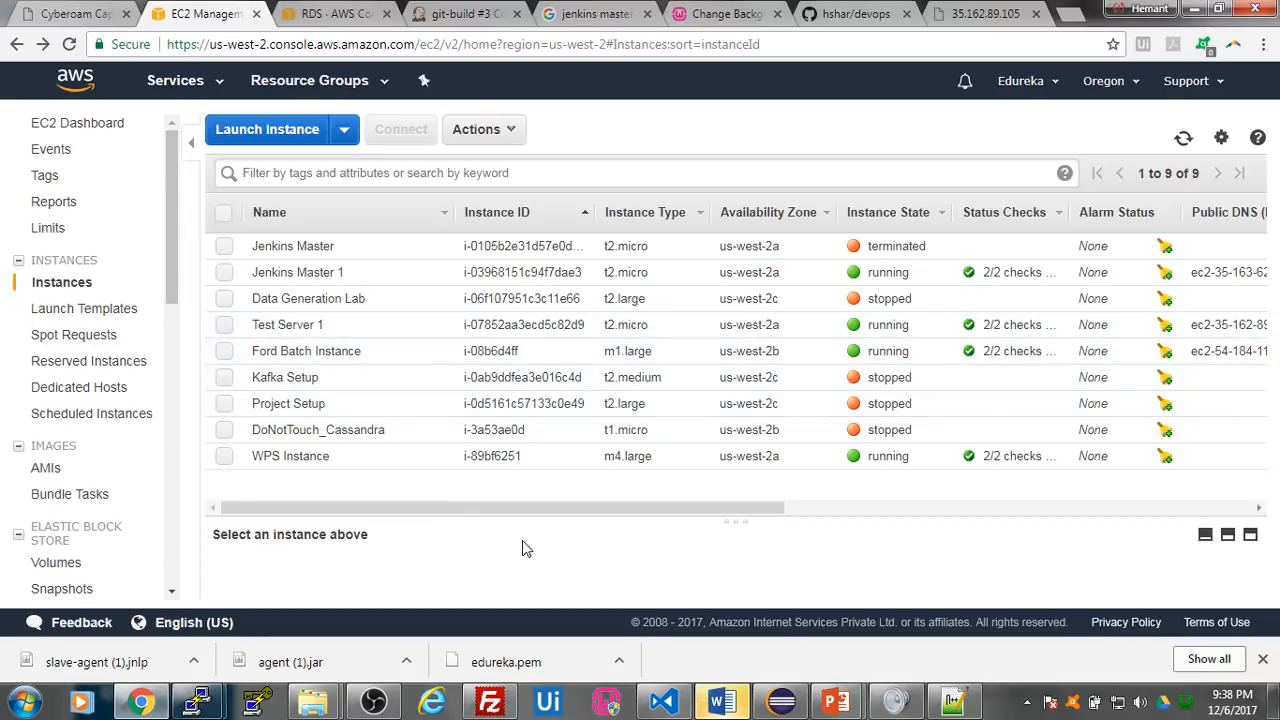
click(234, 326)
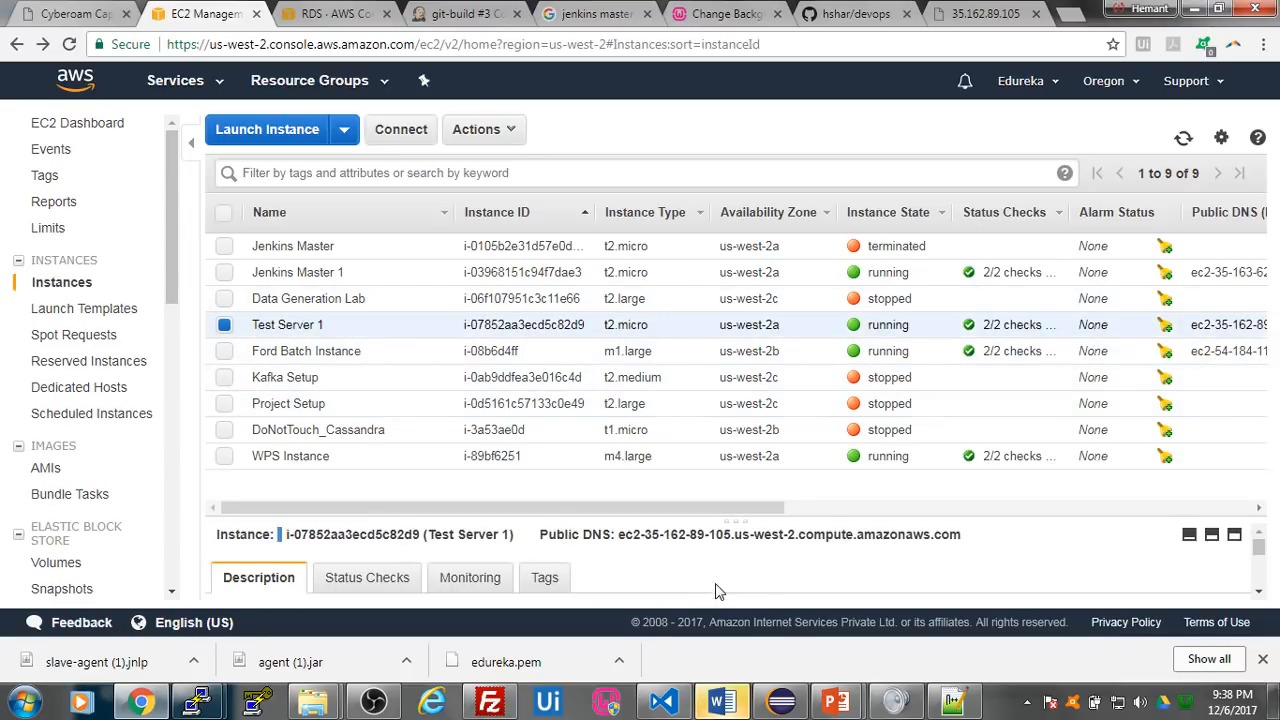
scroll(793, 575, down, 2)
double_click(972, 558)
key(ctrl+c)
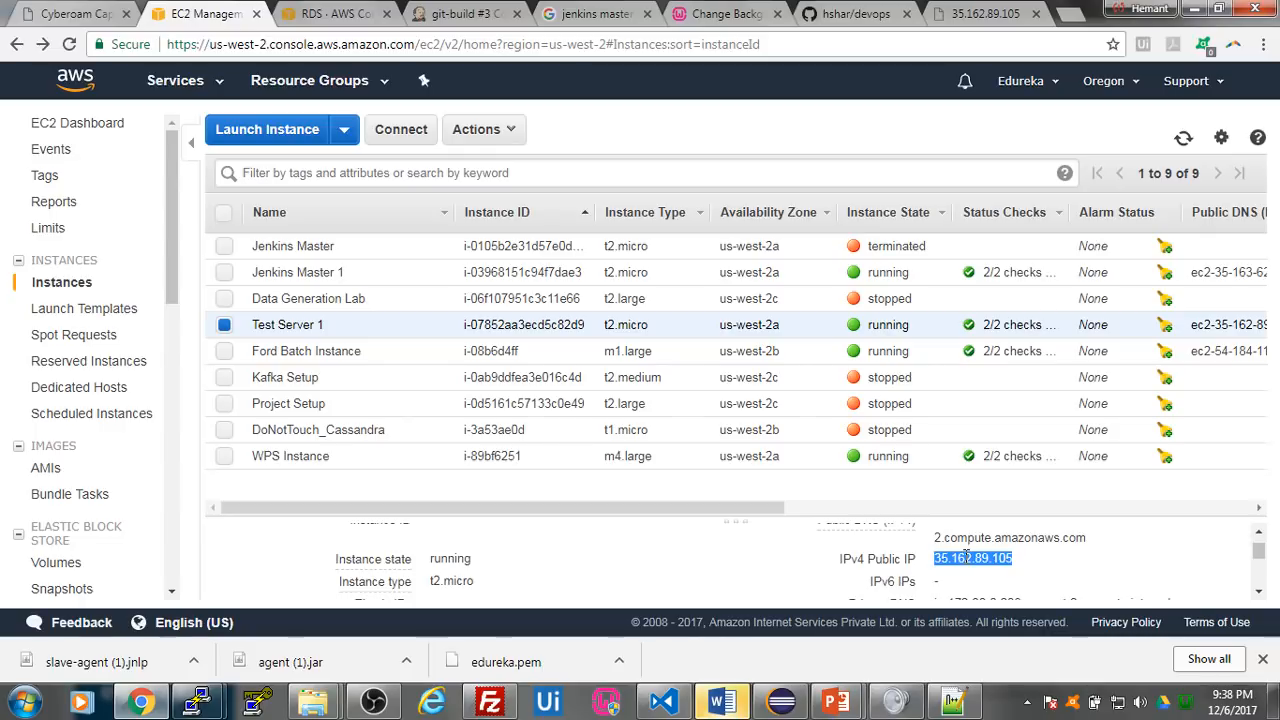
click(1068, 14)
key(ctrl+v)
key(Return)
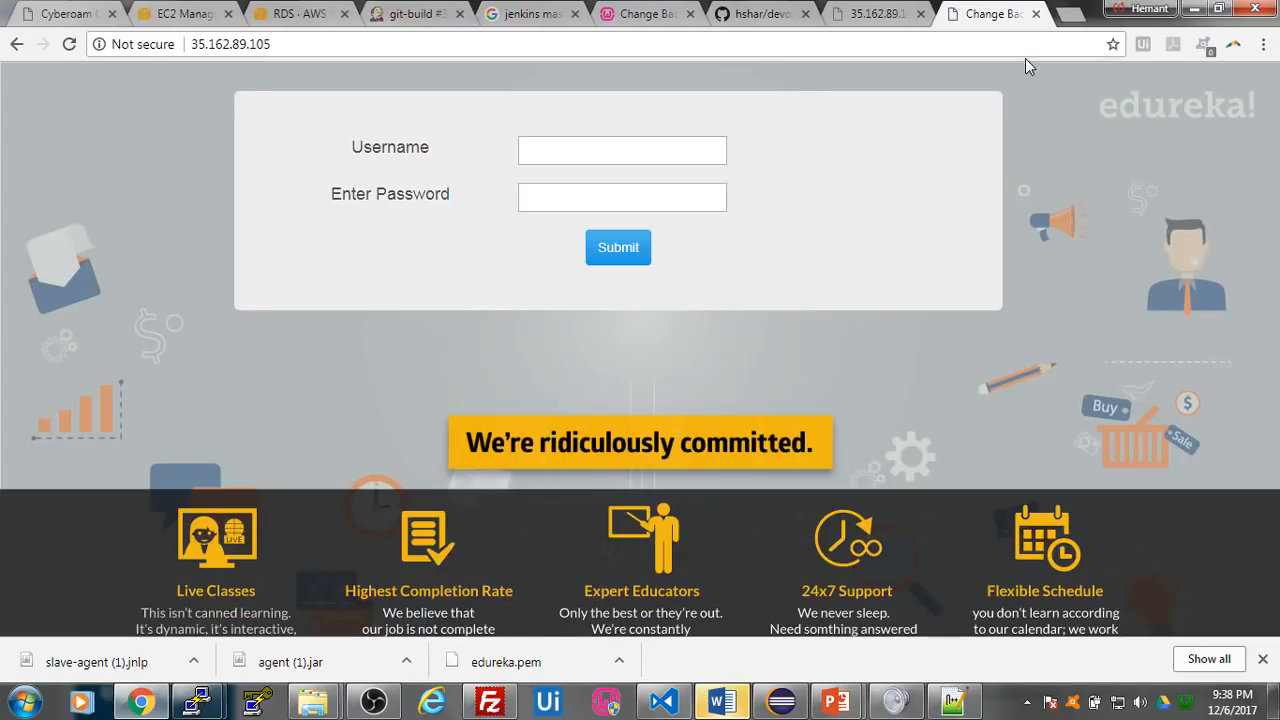
click(1263, 659)
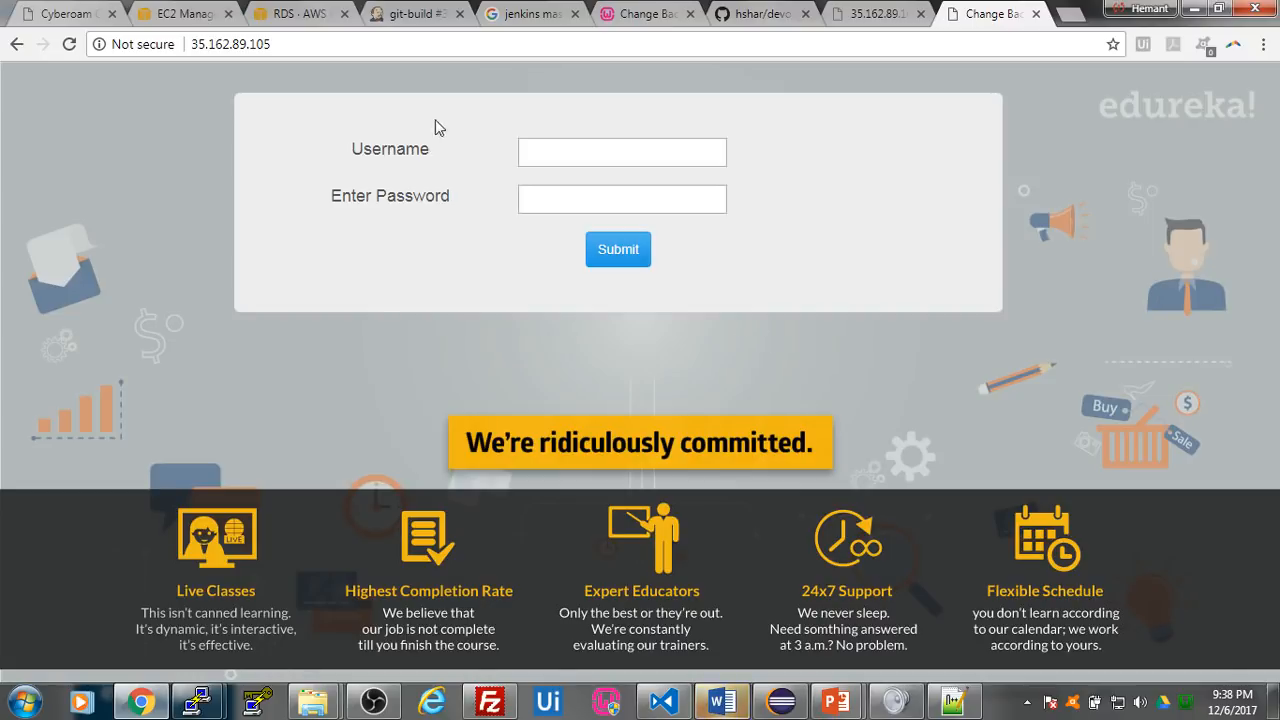
mouse_move(197, 703)
click(321, 616)
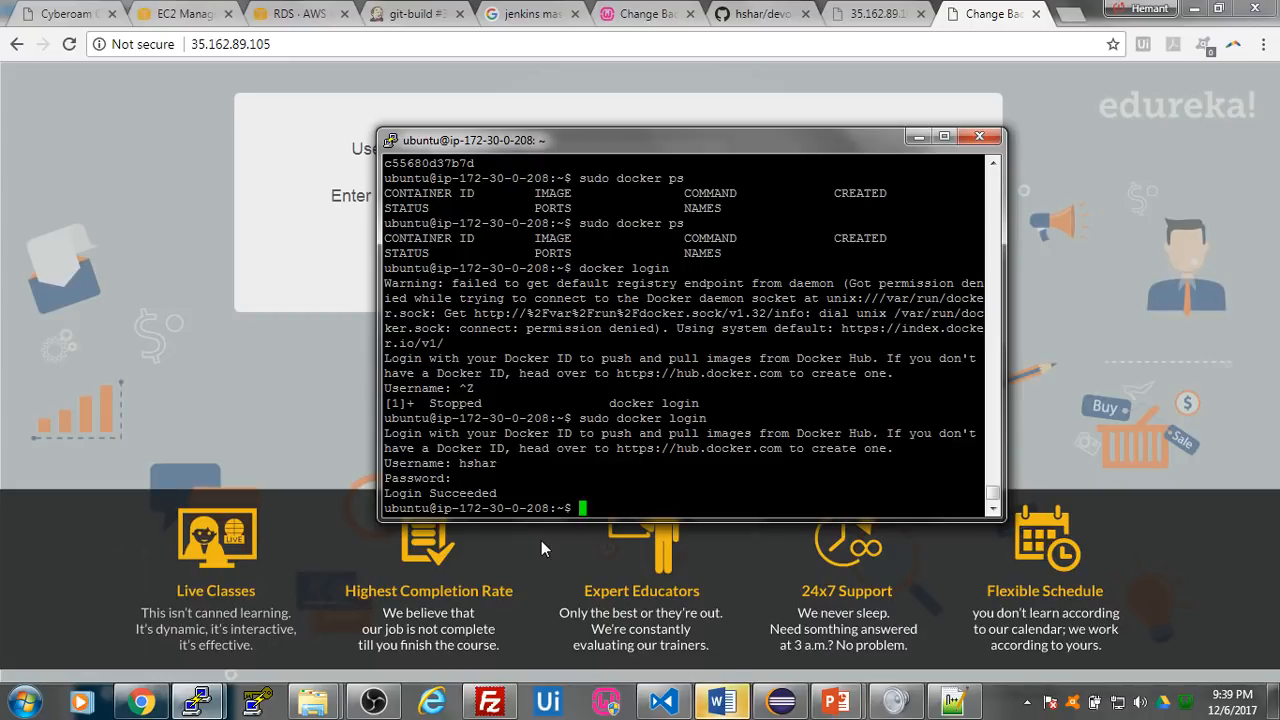
click(132, 233)
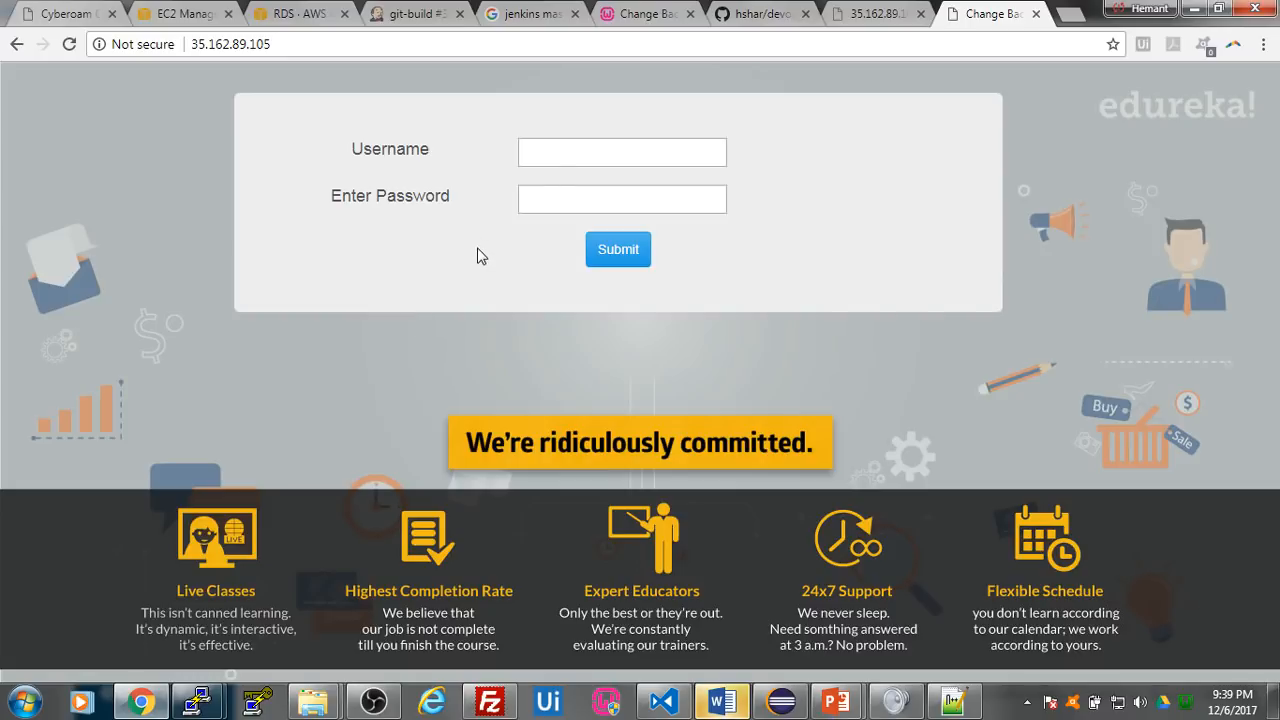
- Test the deployed site's login form by entering the username and the account password and submitting it
click(581, 160)
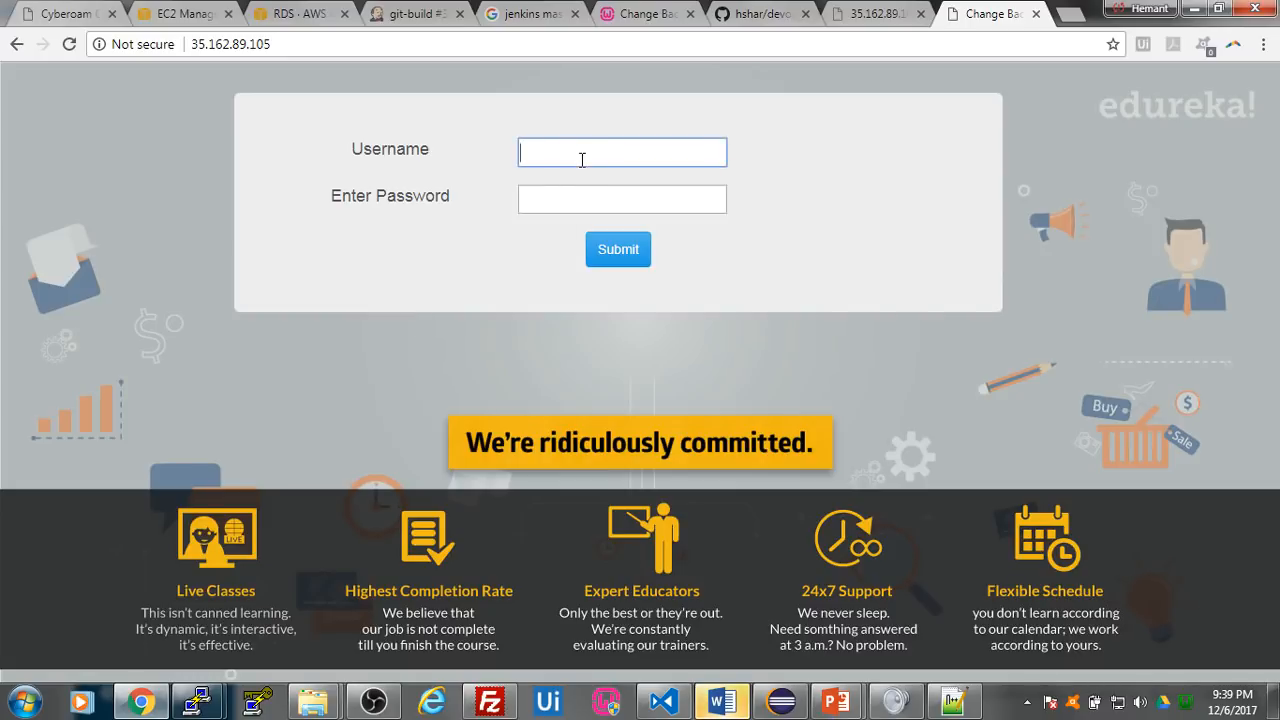
text(hemant)
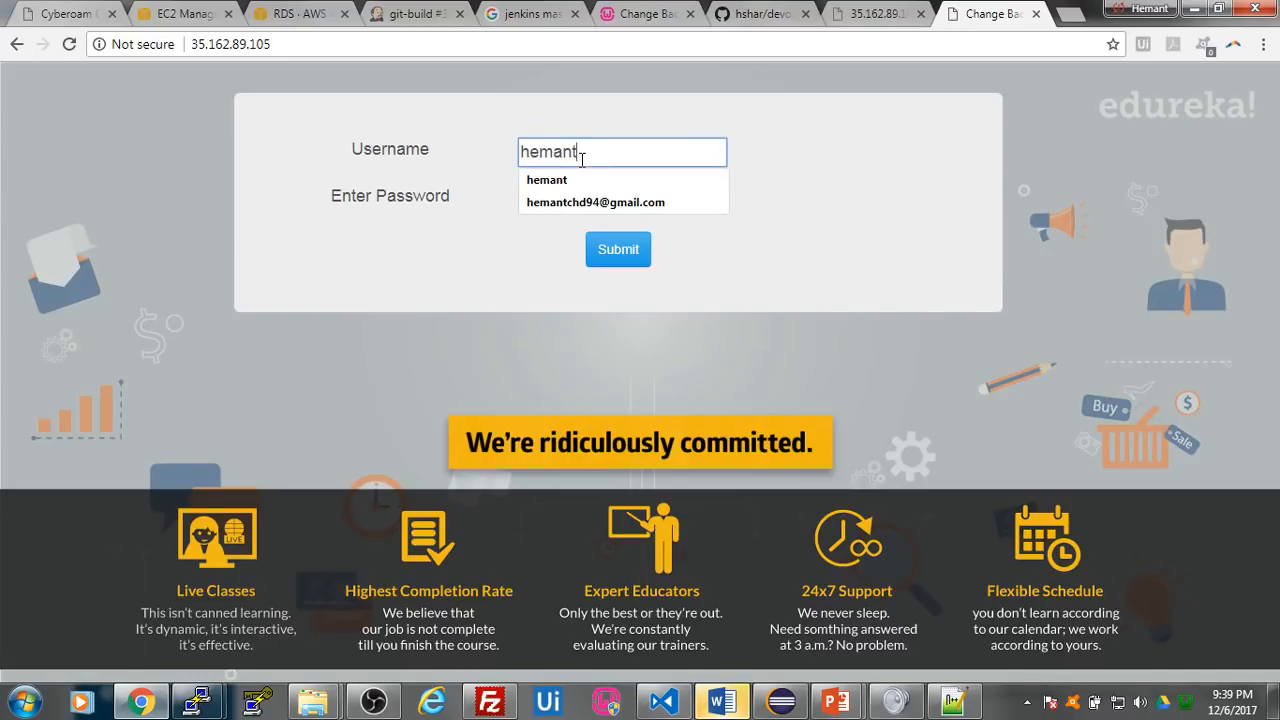
key(Tab)
text(••••••••)
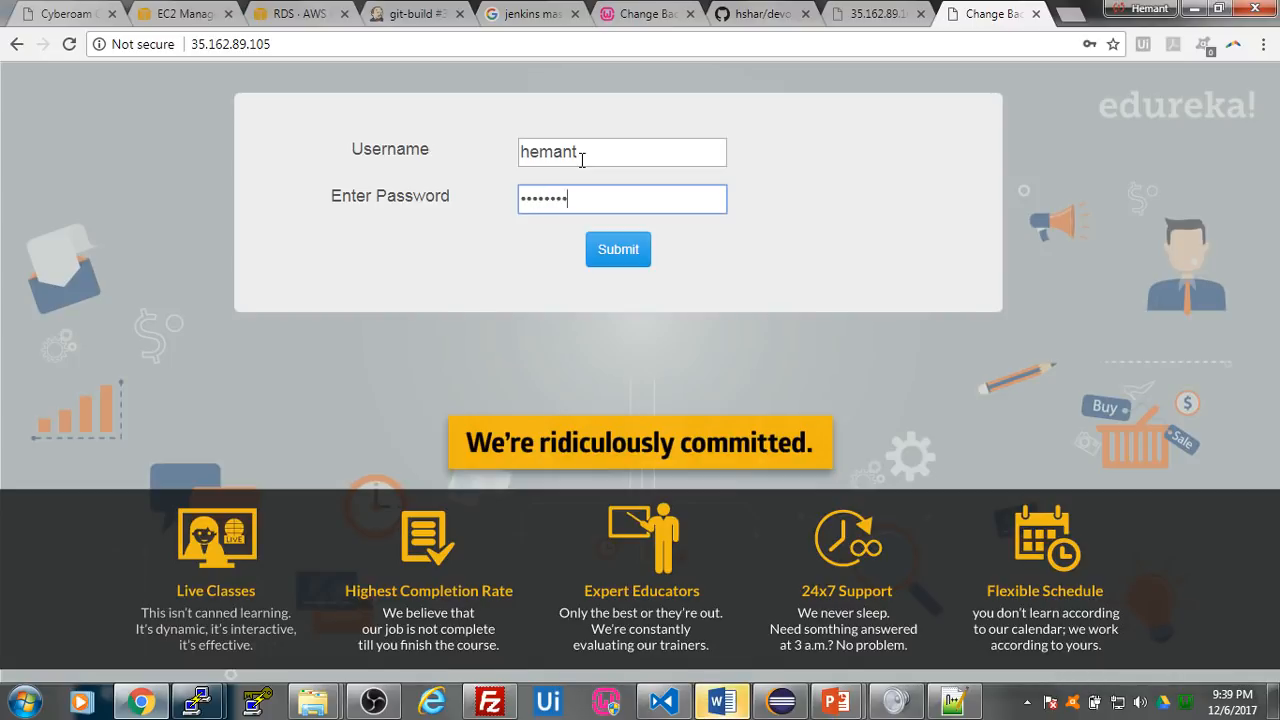
click(628, 256)
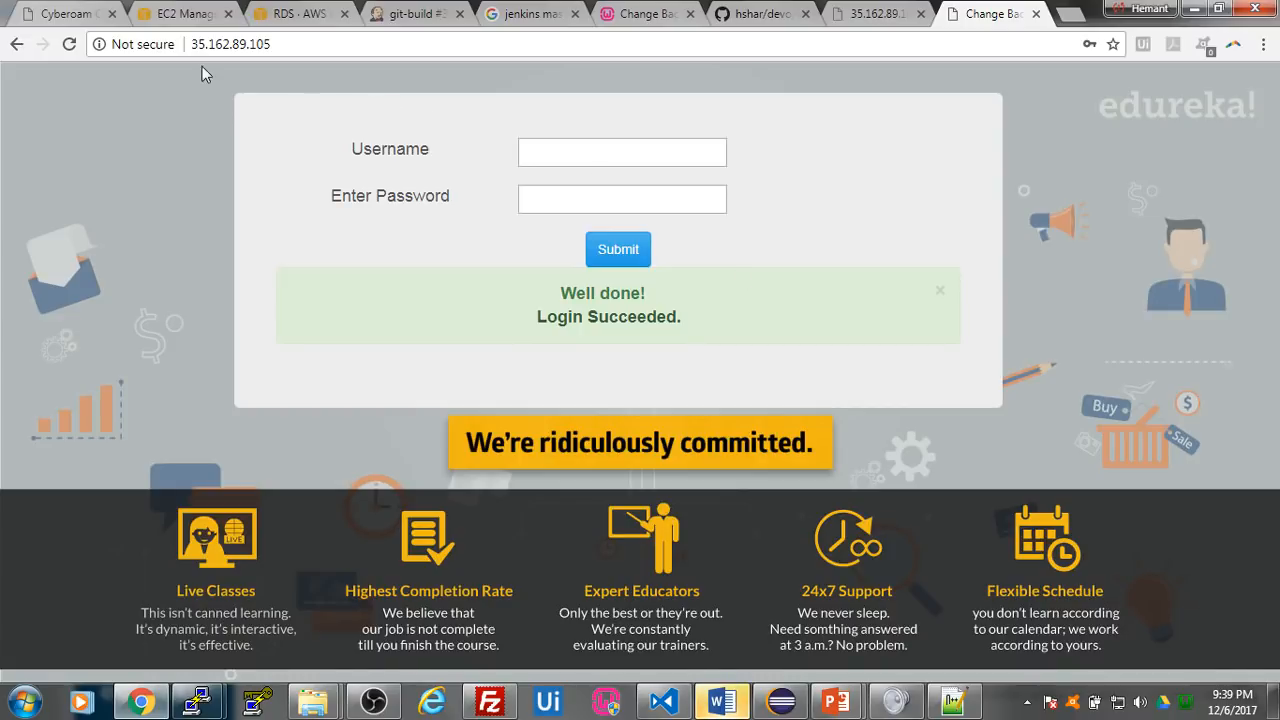
- Examine the console output of git-build #3 in Jenkins, highlighting the Chrome error in the Selenium exception
click(410, 18)
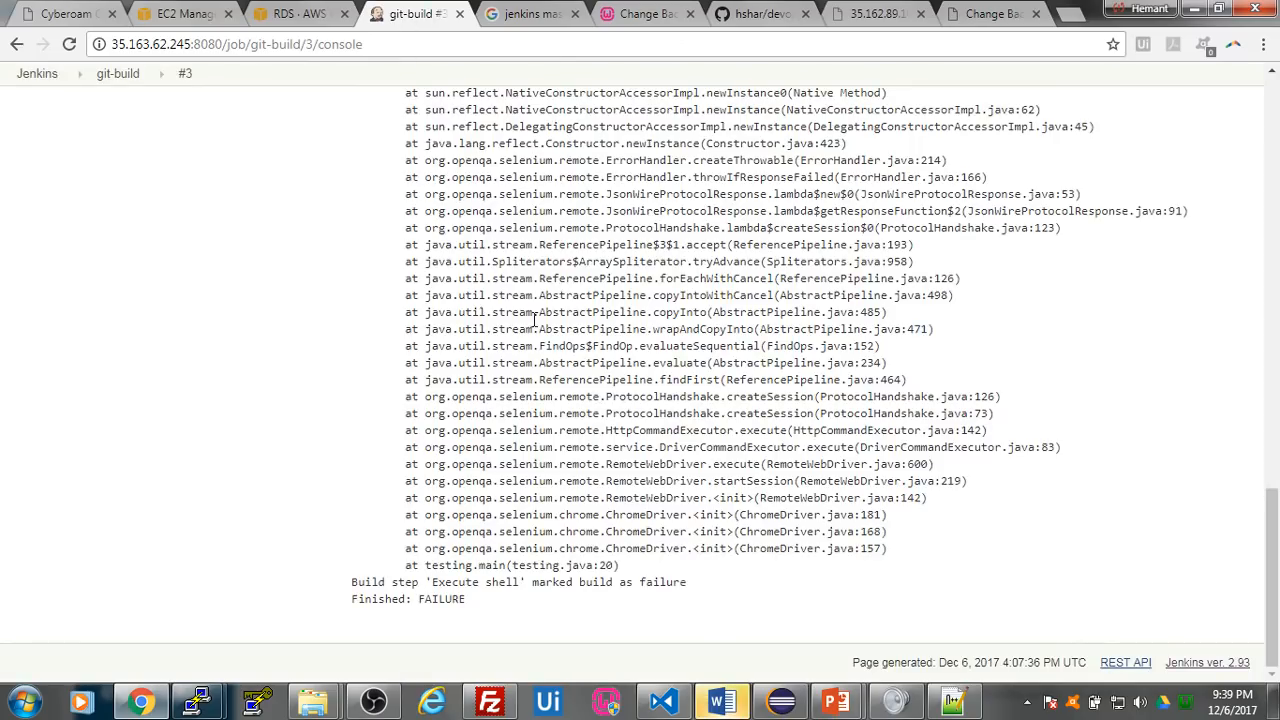
scroll(715, 477, up, 1)
scroll(698, 406, up, 1)
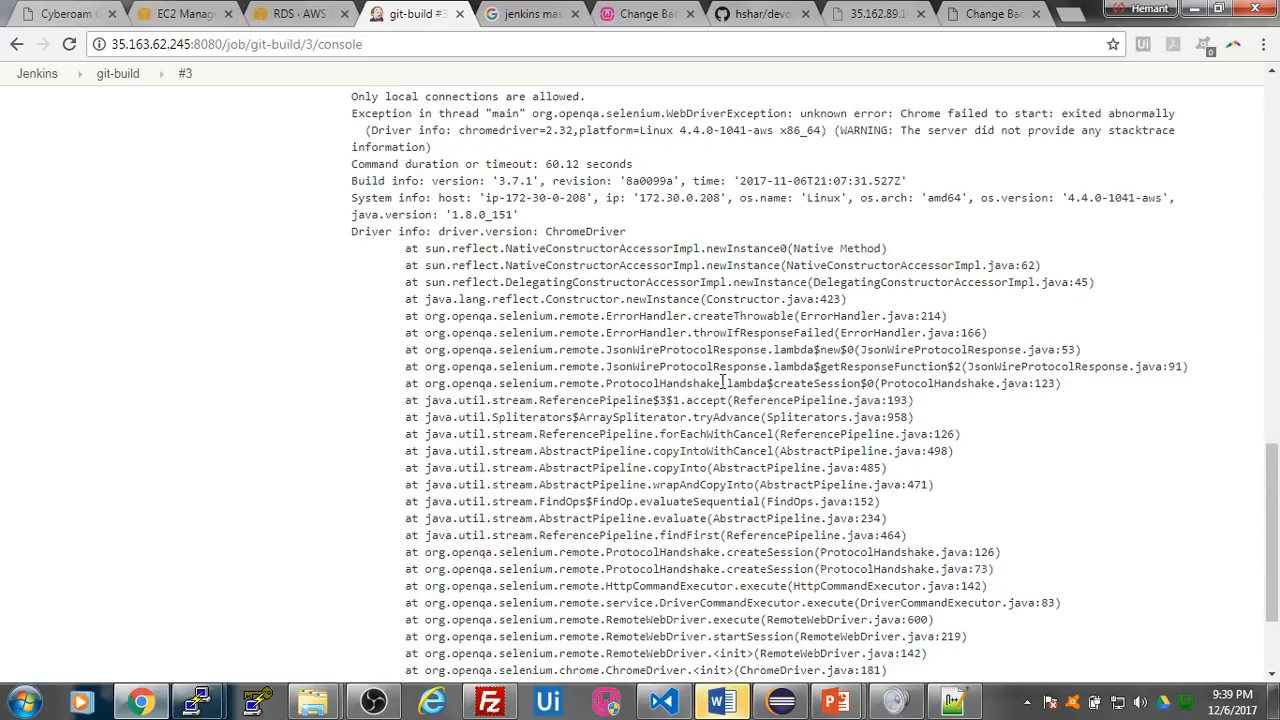
scroll(664, 275, up, 1)
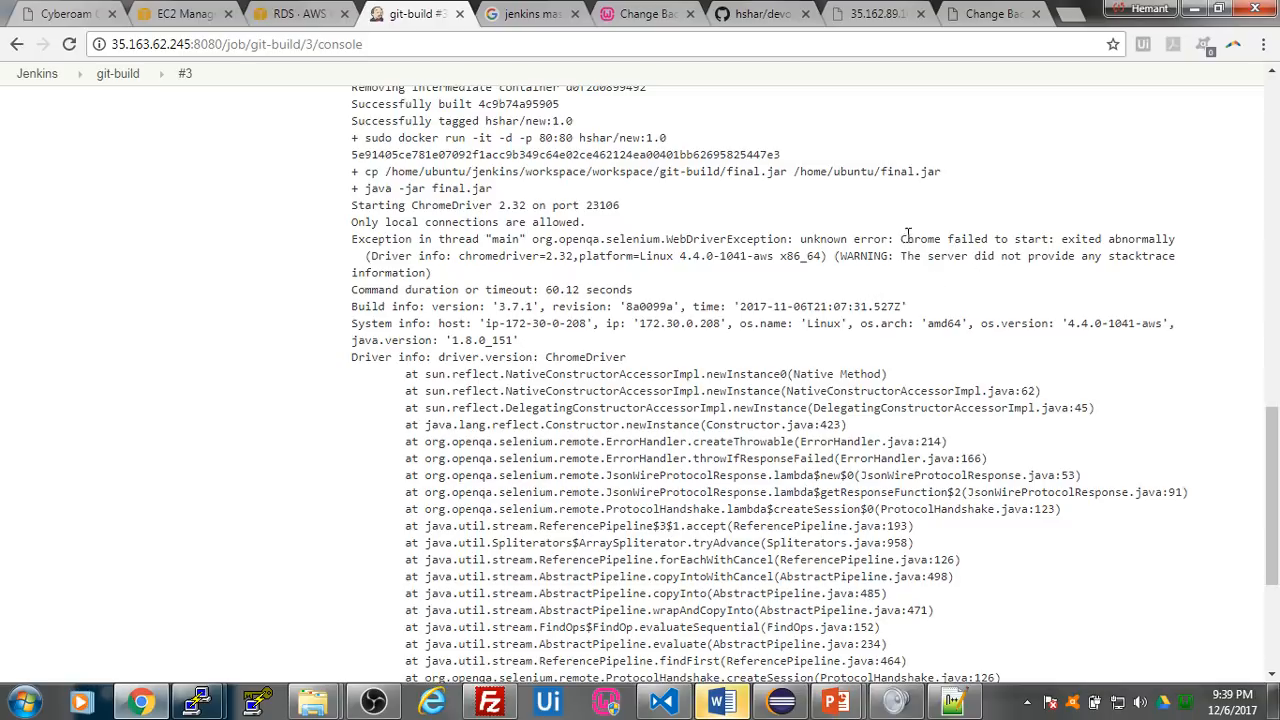
drag(901, 239, 1173, 237)
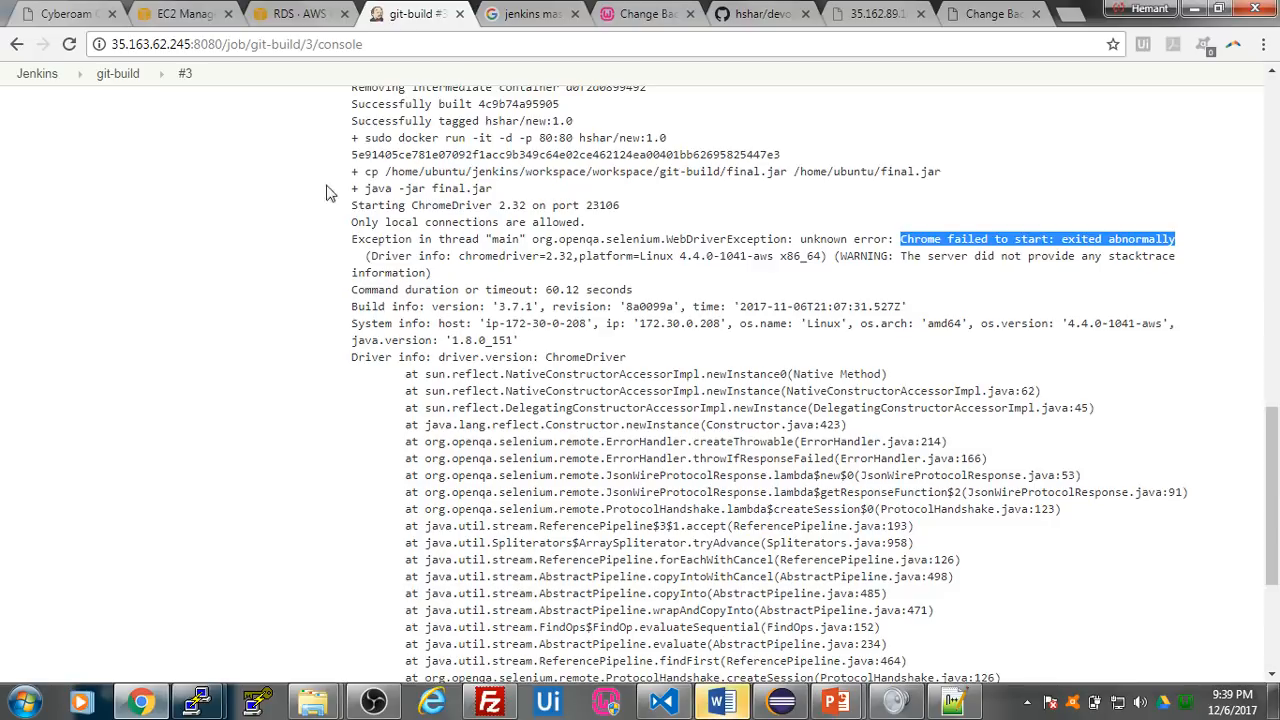
scroll(197, 176, up, 4)
scroll(197, 176, up, 8)
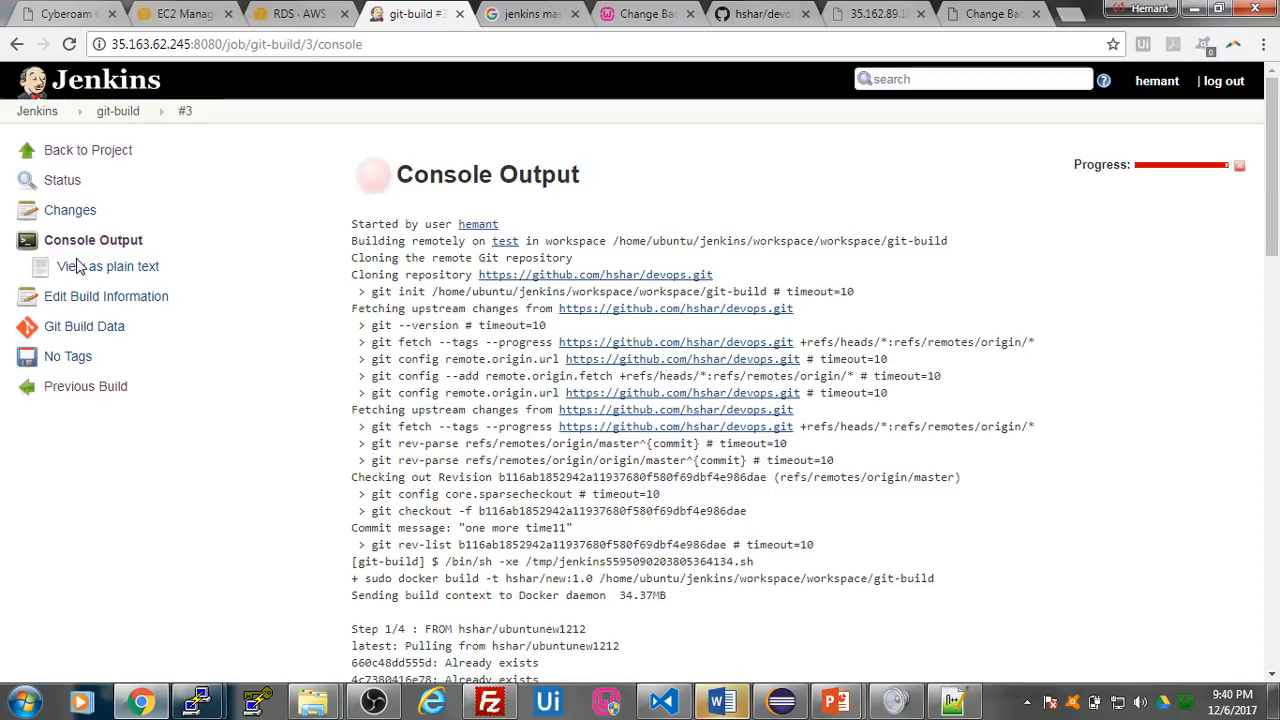
- Return to the git-build project page, check the deployed website again, and view the project's workspace files
click(98, 156)
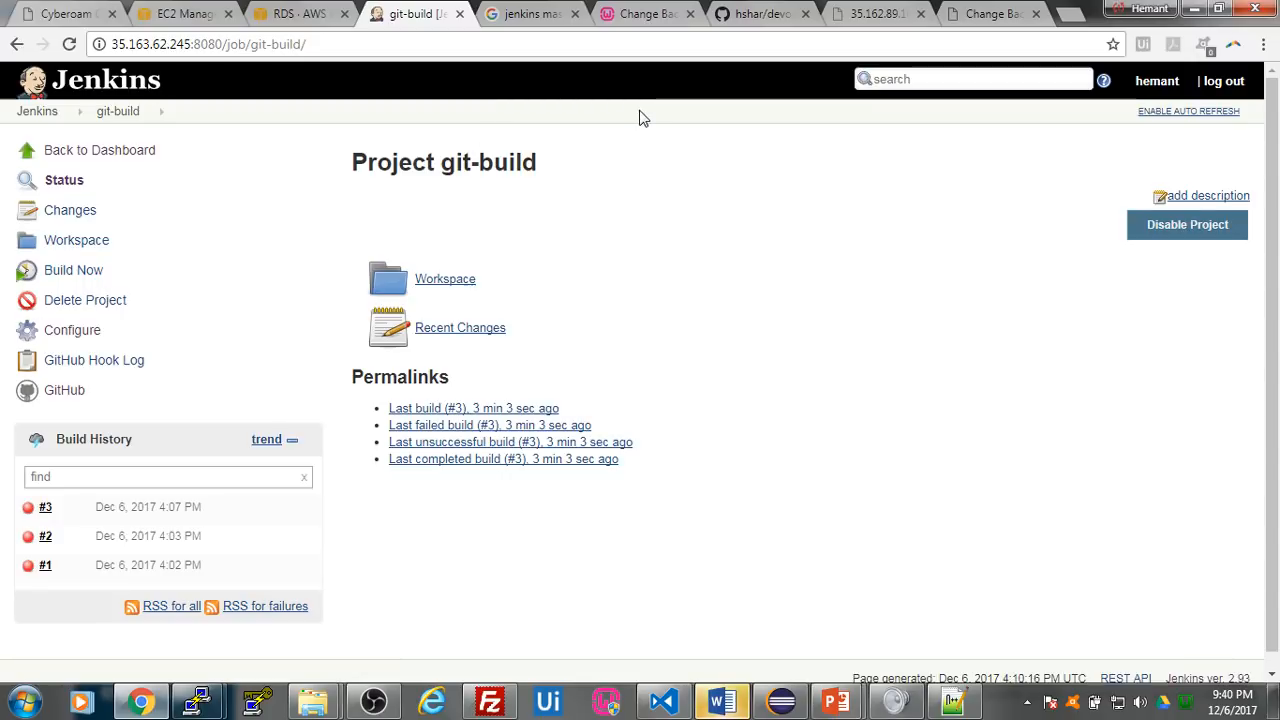
click(985, 12)
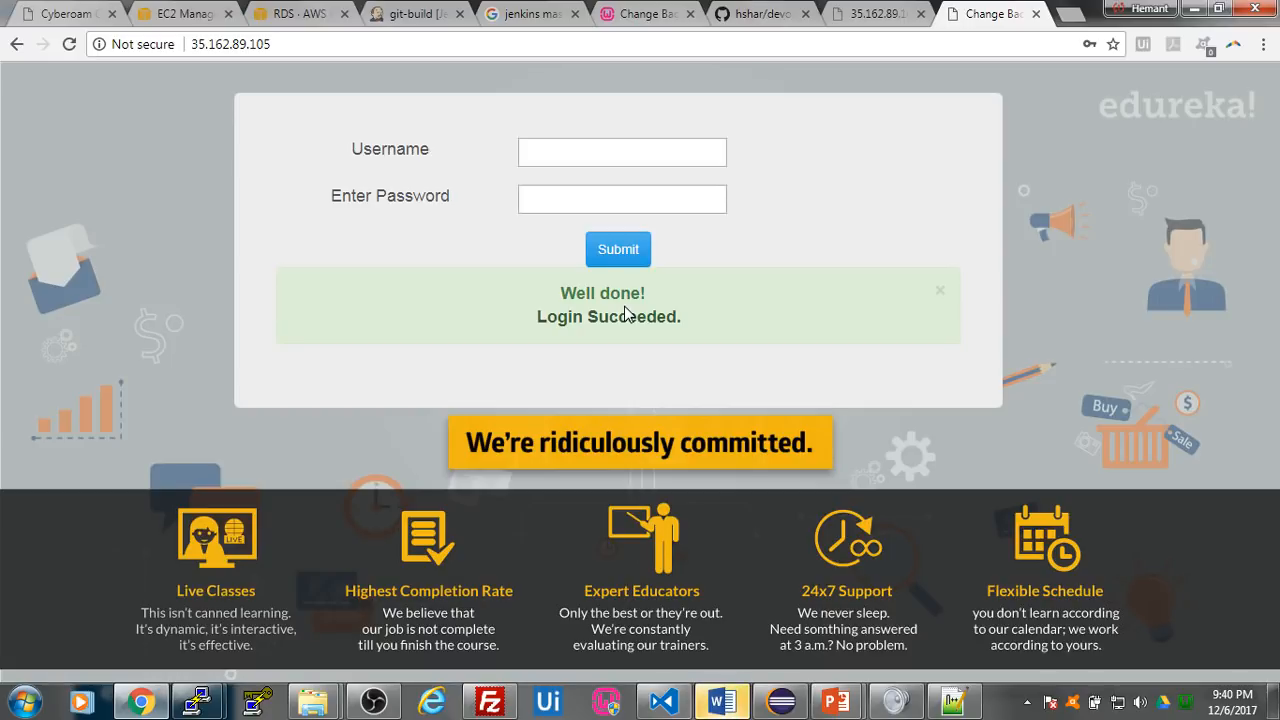
click(408, 18)
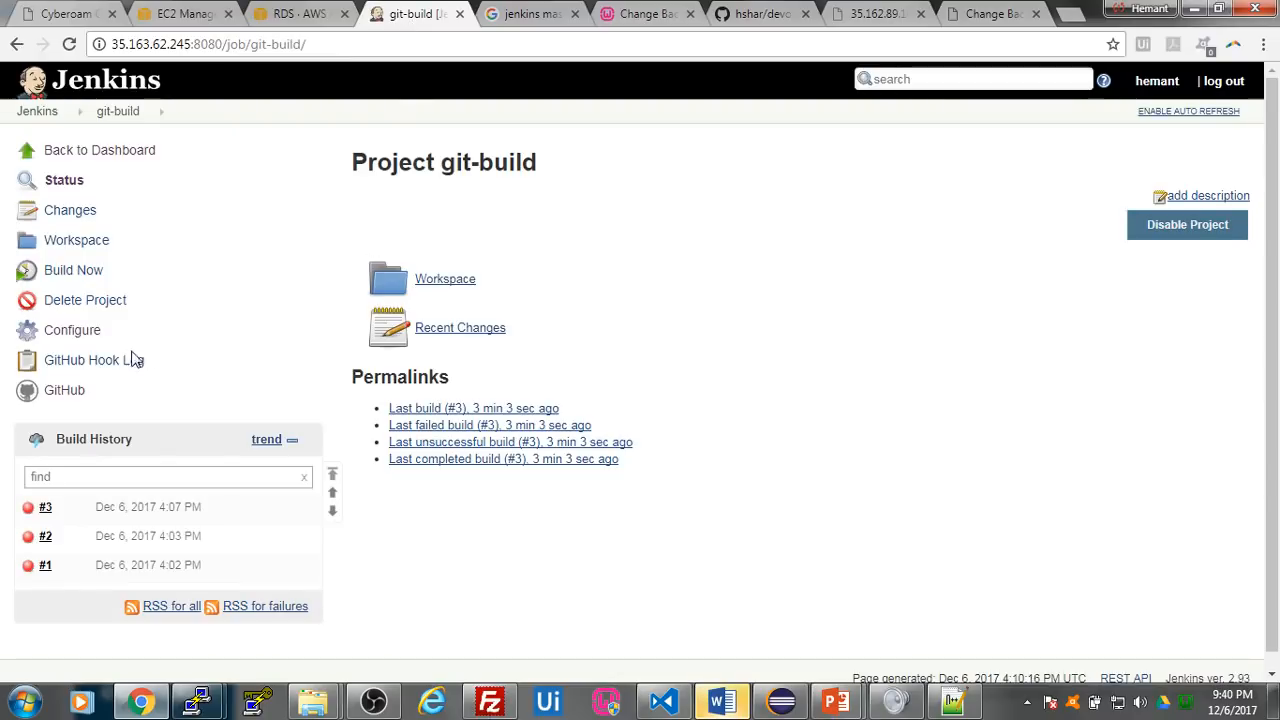
click(88, 240)
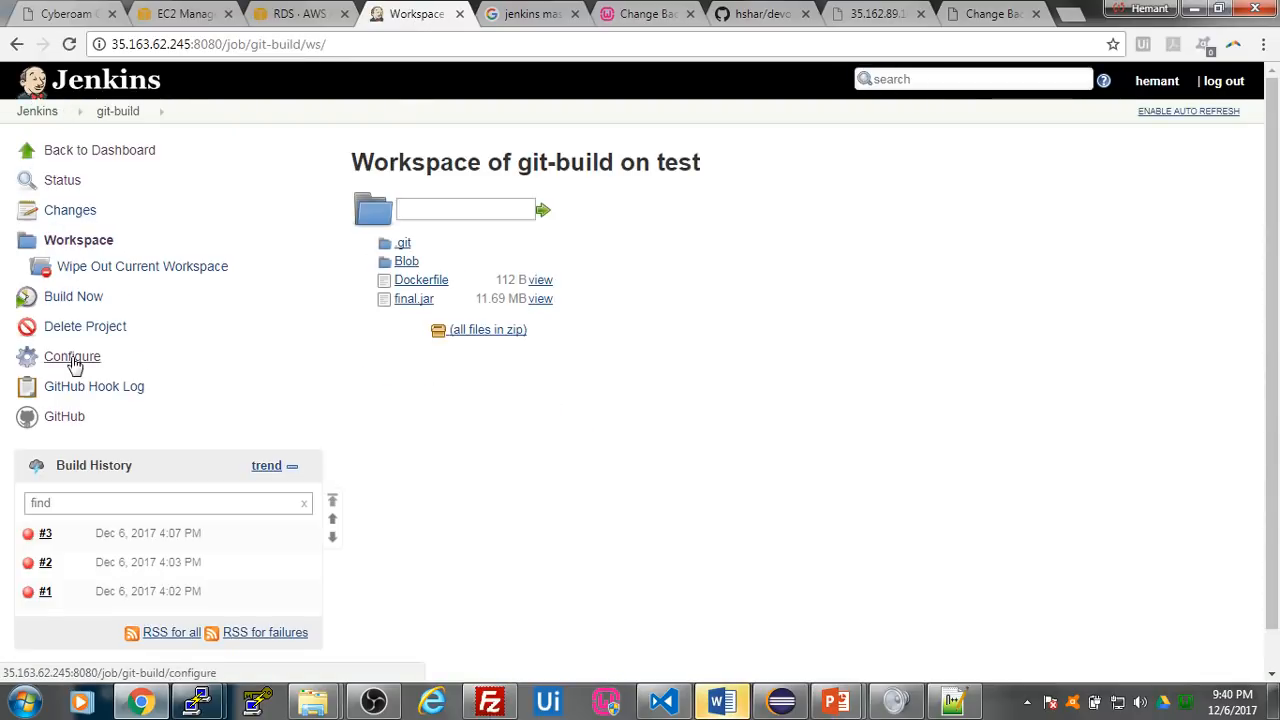
- In the git-build configuration, add a Build other projects post-build action
click(104, 360)
scroll(516, 339, down, 5)
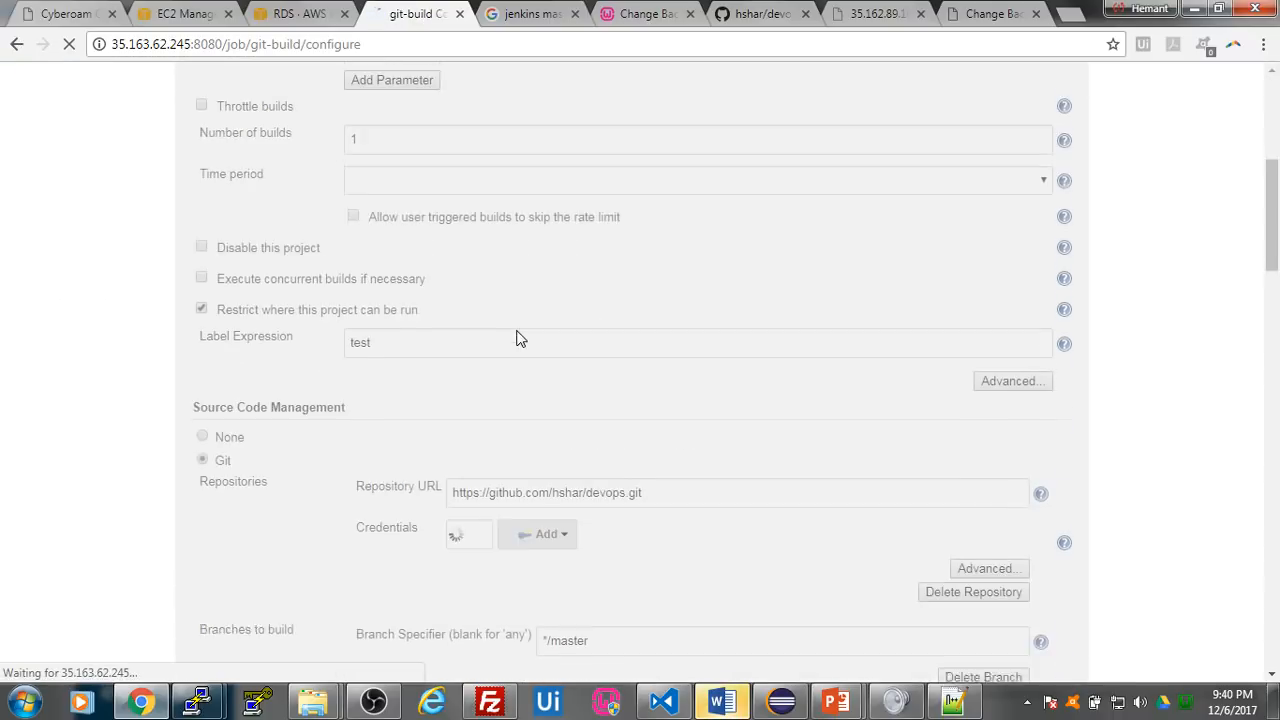
scroll(514, 334, down, 15)
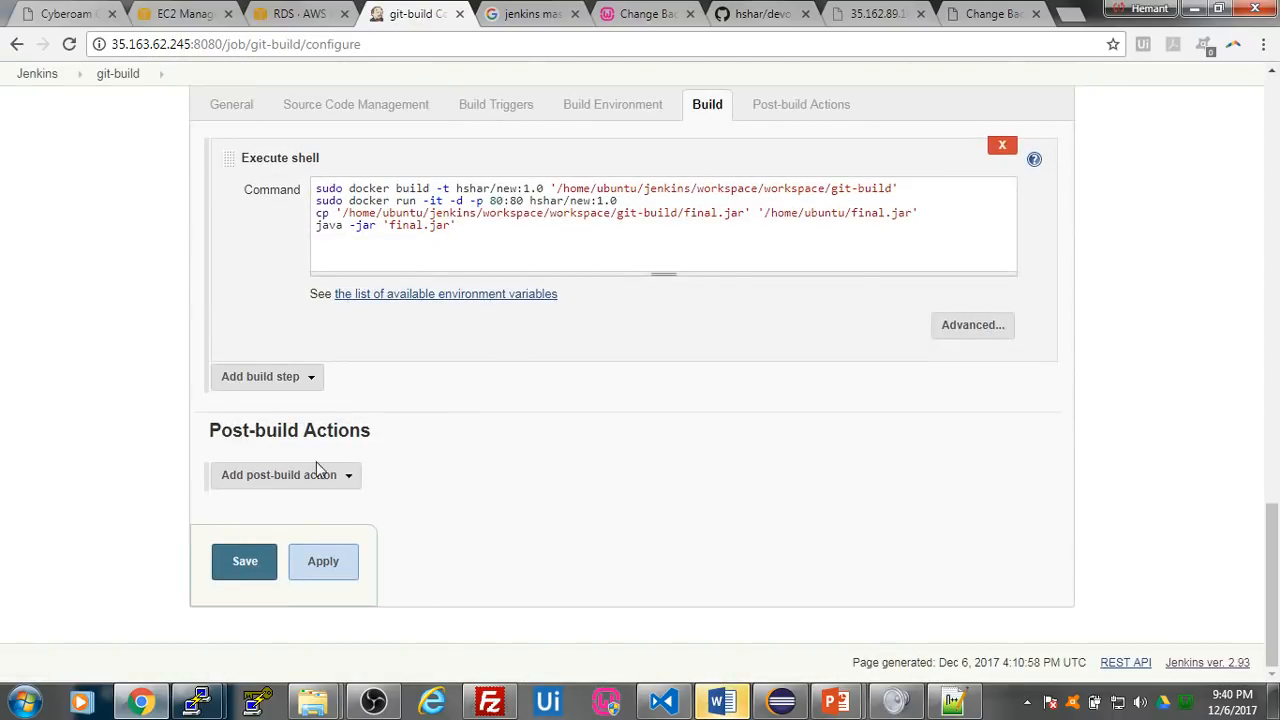
click(306, 484)
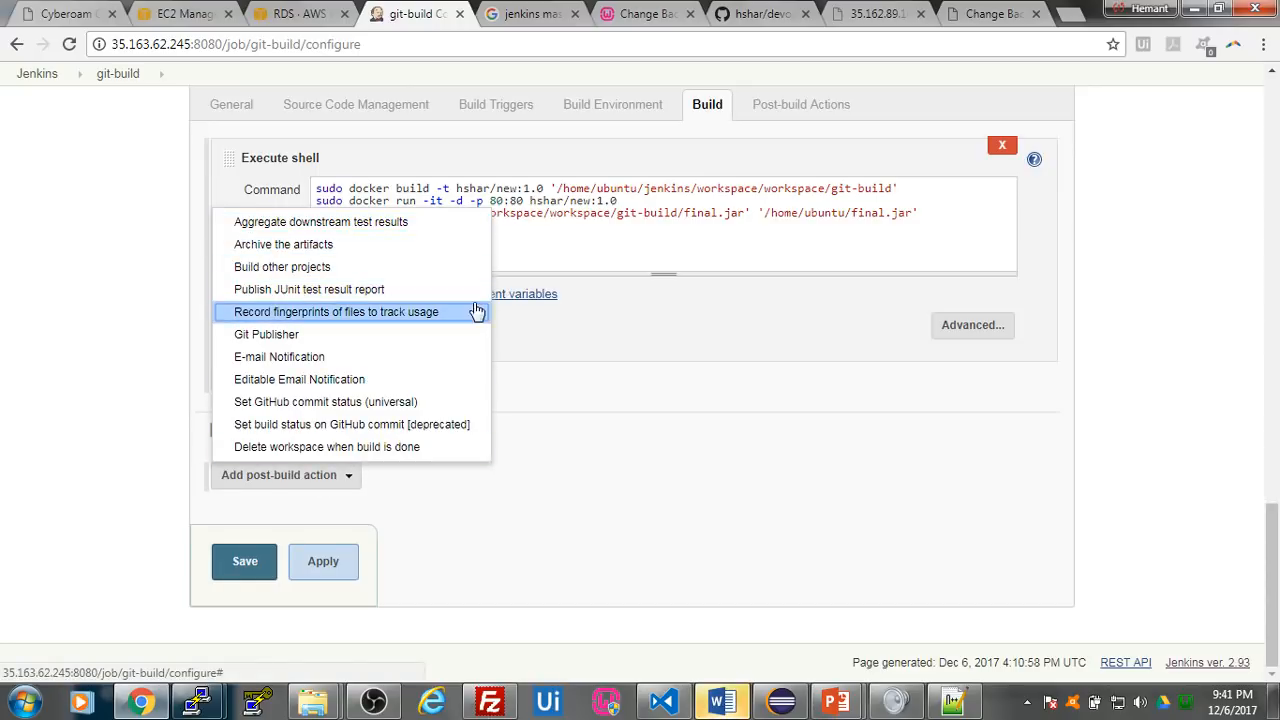
click(318, 271)
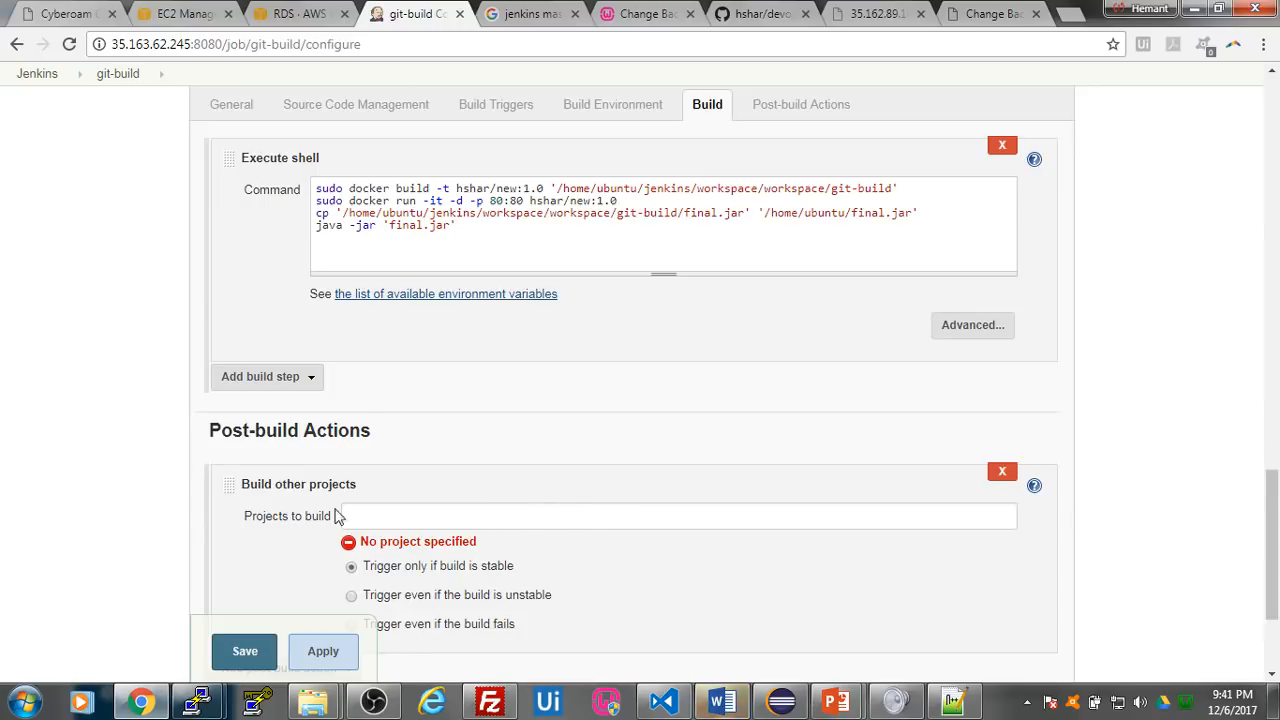
scroll(603, 574, down, 1)
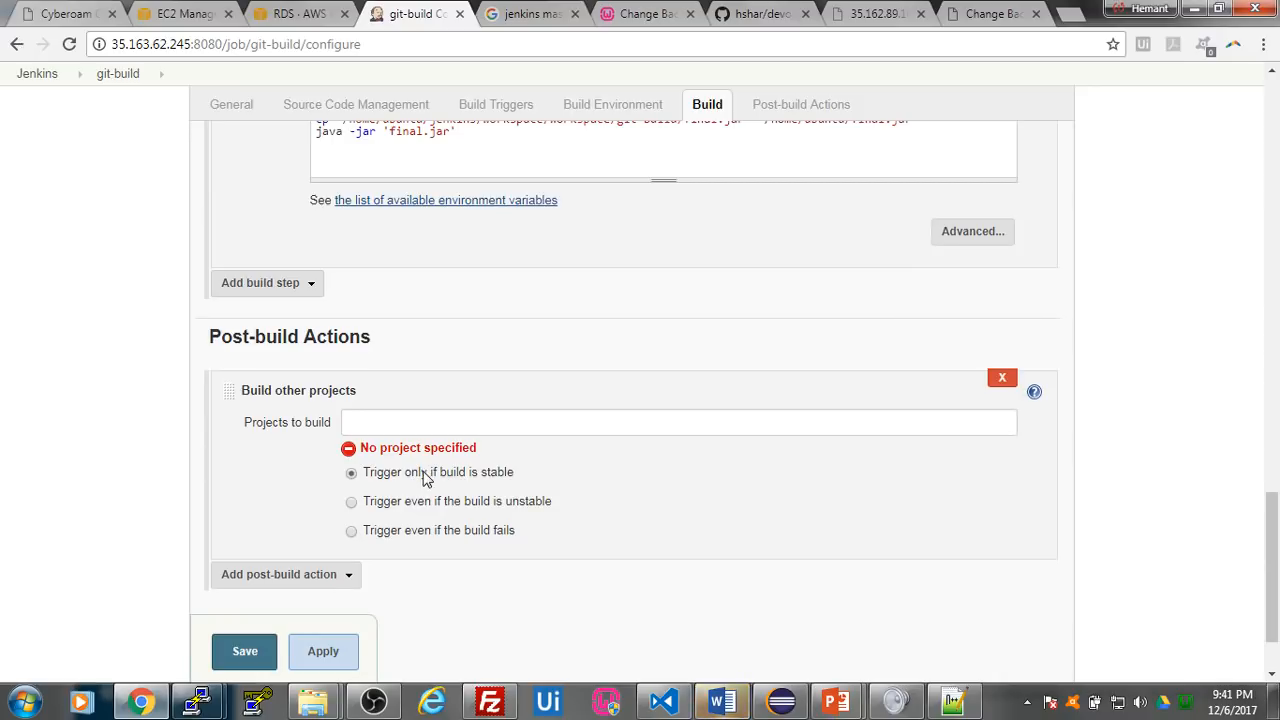
click(382, 424)
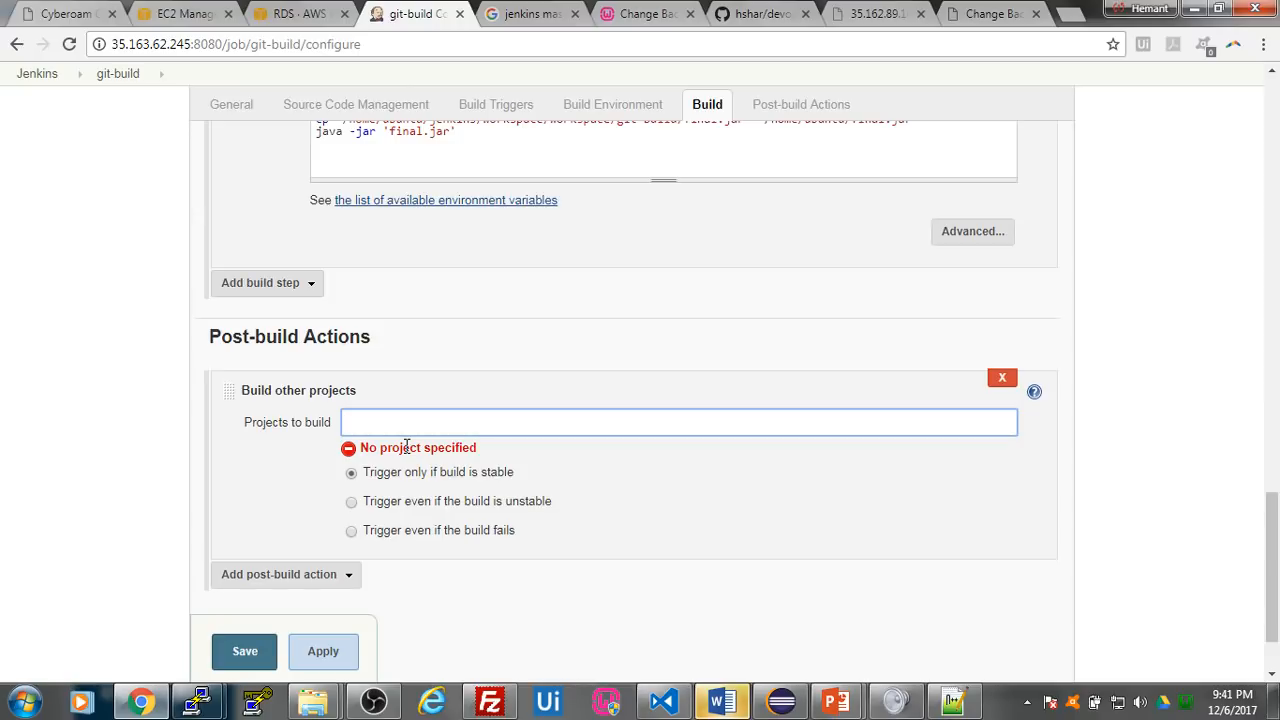
- Add an E-mail Notification post-build action, disabling e-mail for every unstable build and enabling separate e-mails to individuals who broke the build
click(307, 578)
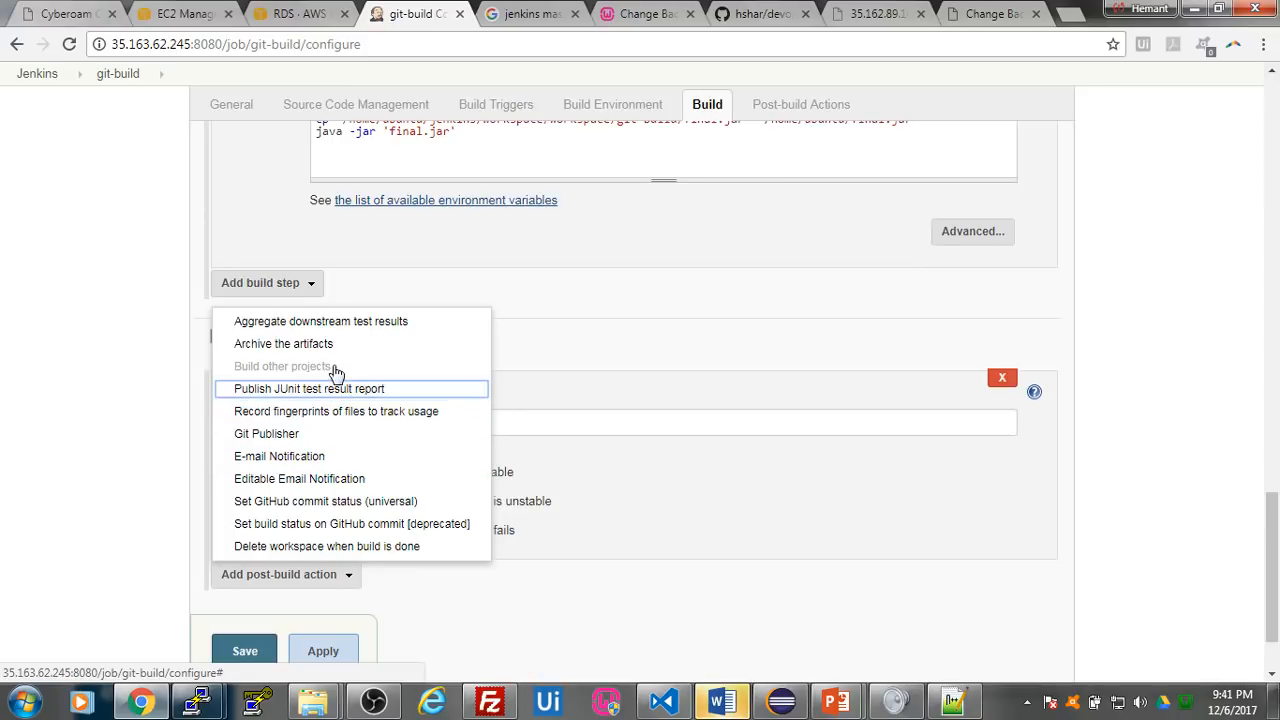
click(324, 458)
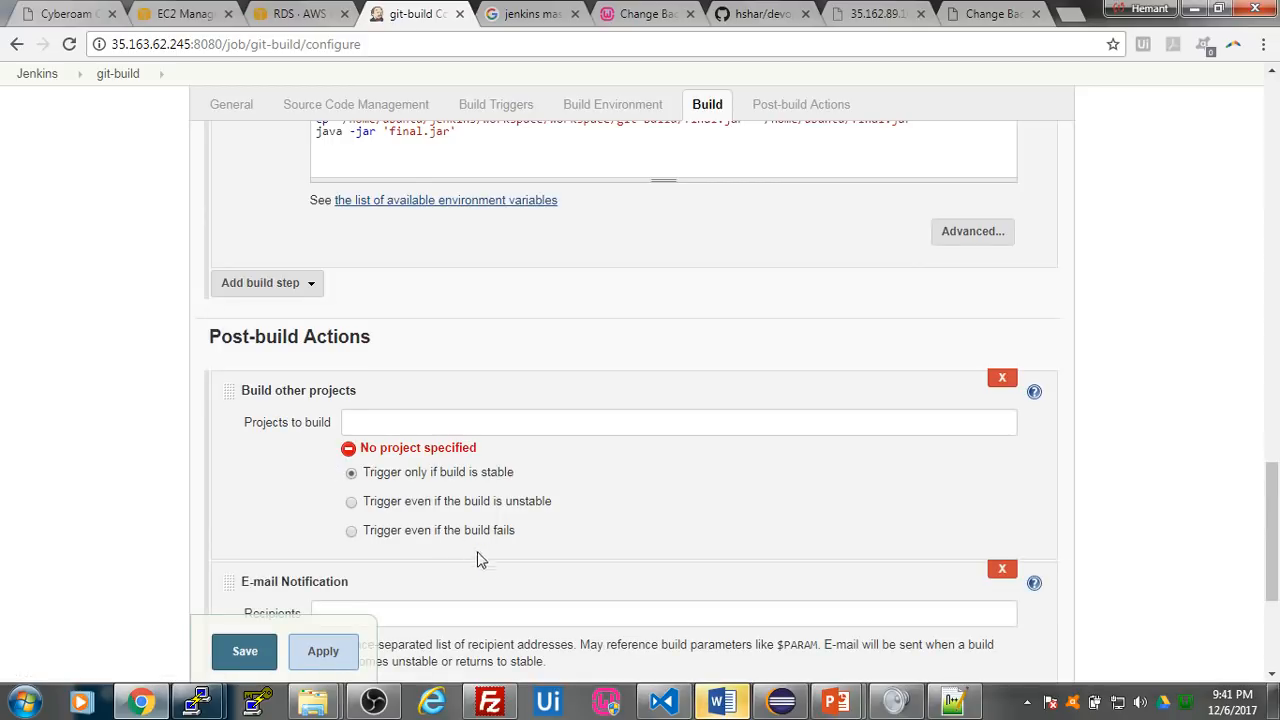
click(364, 427)
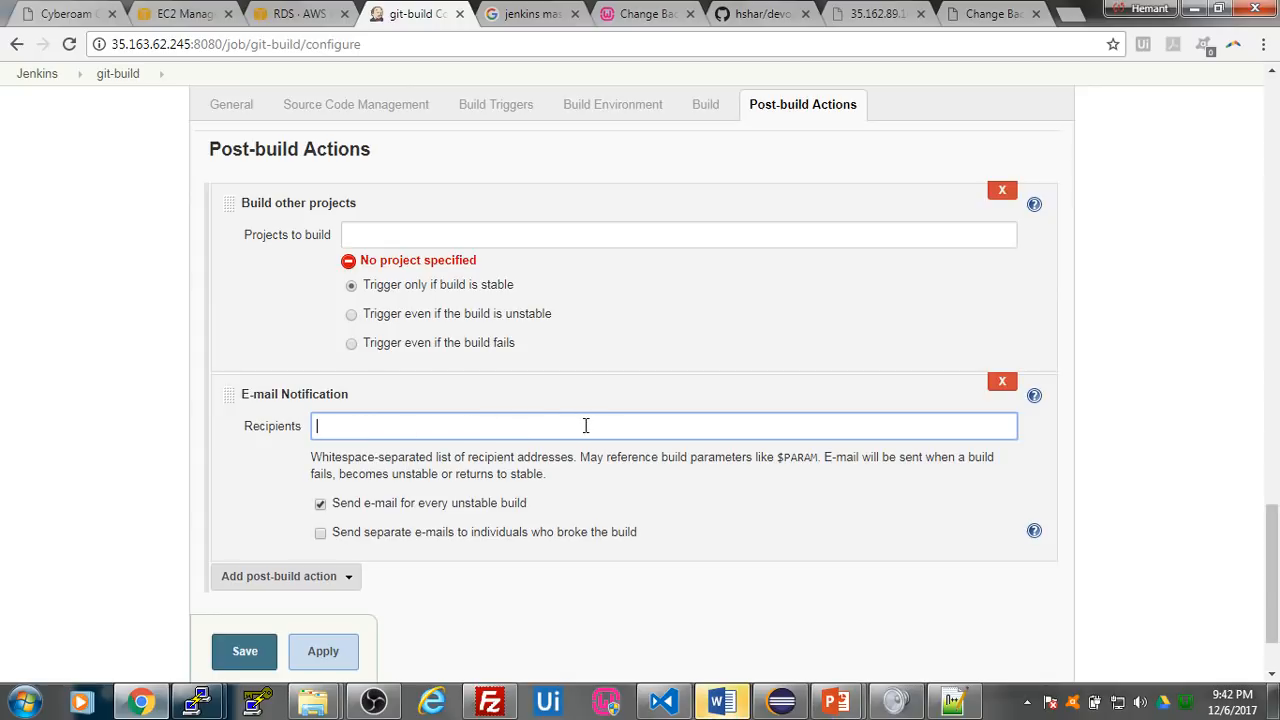
scroll(672, 452, down, 1)
scroll(672, 455, down, 1)
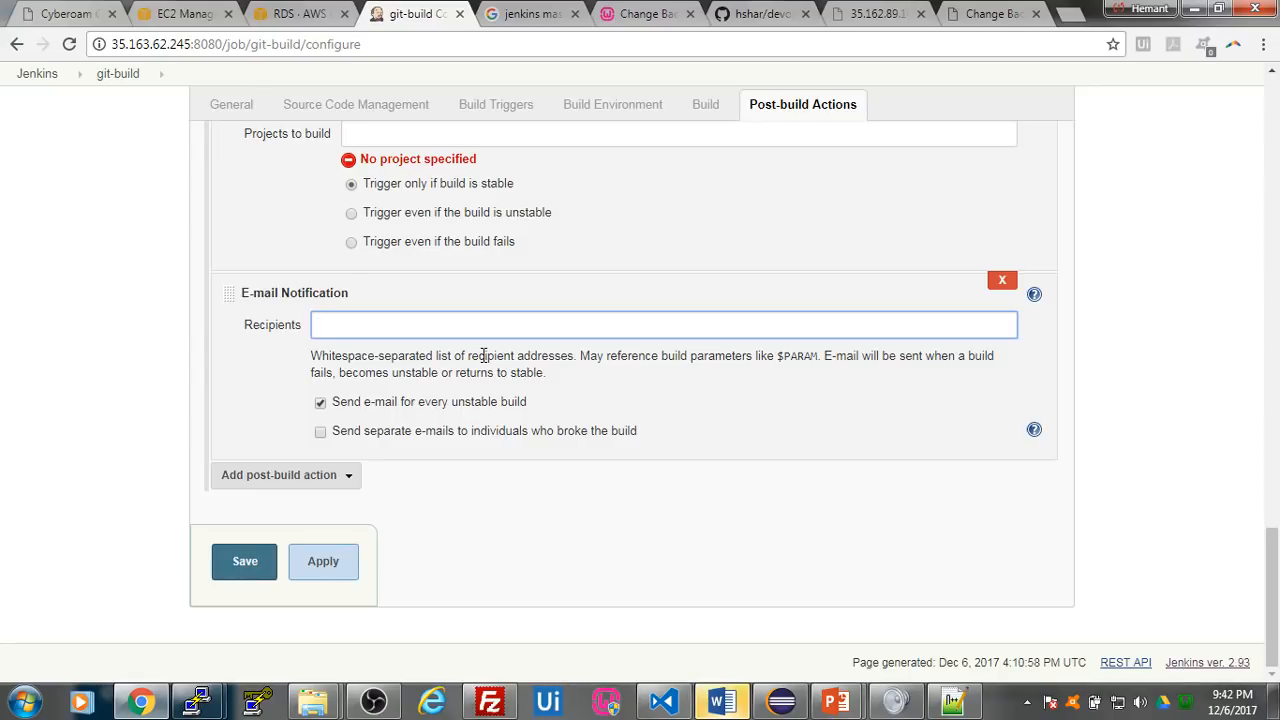
click(320, 403)
click(321, 434)
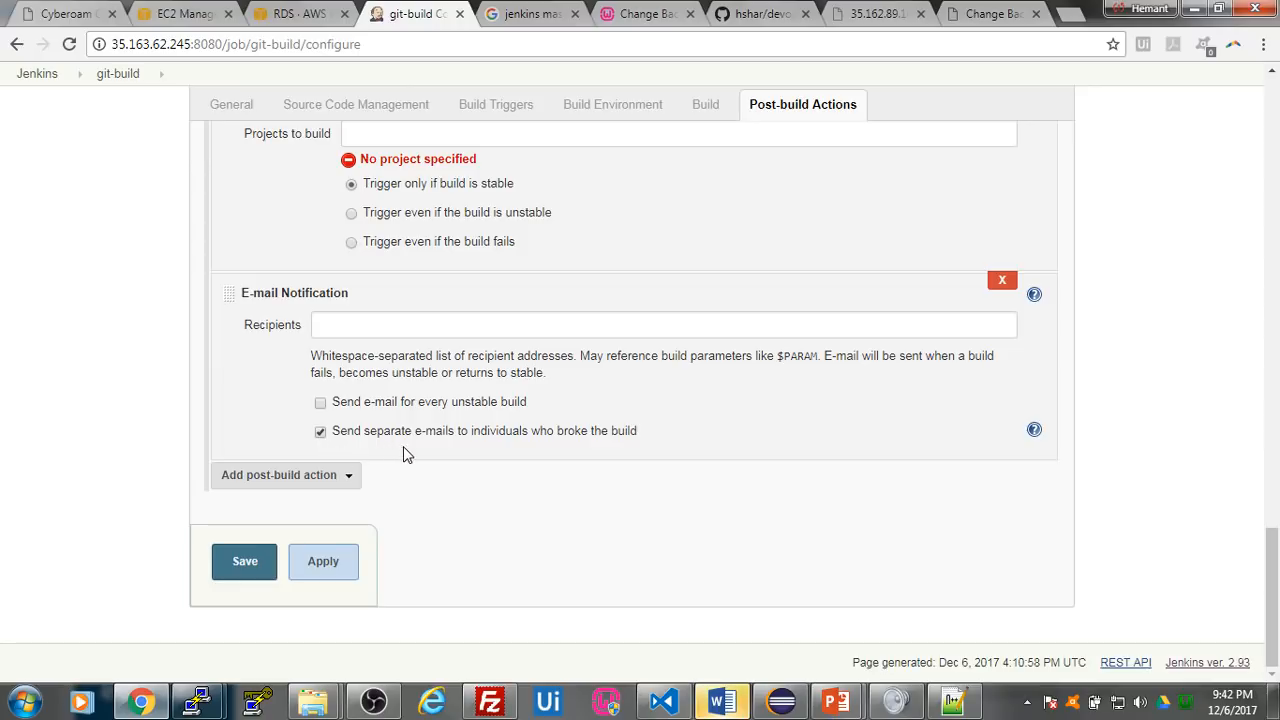
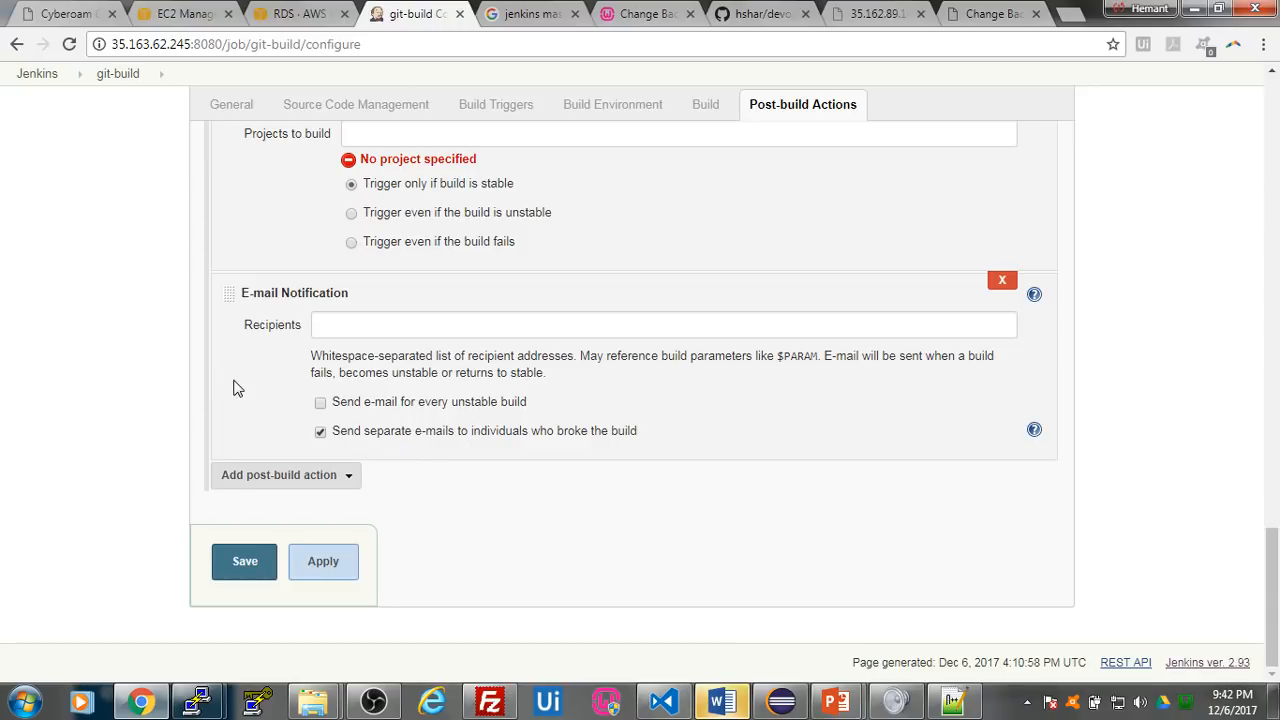
- Leave the git-build configuration without saving its changes and return to the Jenkins dashboard
scroll(230, 380, up, 15)
scroll(224, 368, up, 5)
click(32, 74)
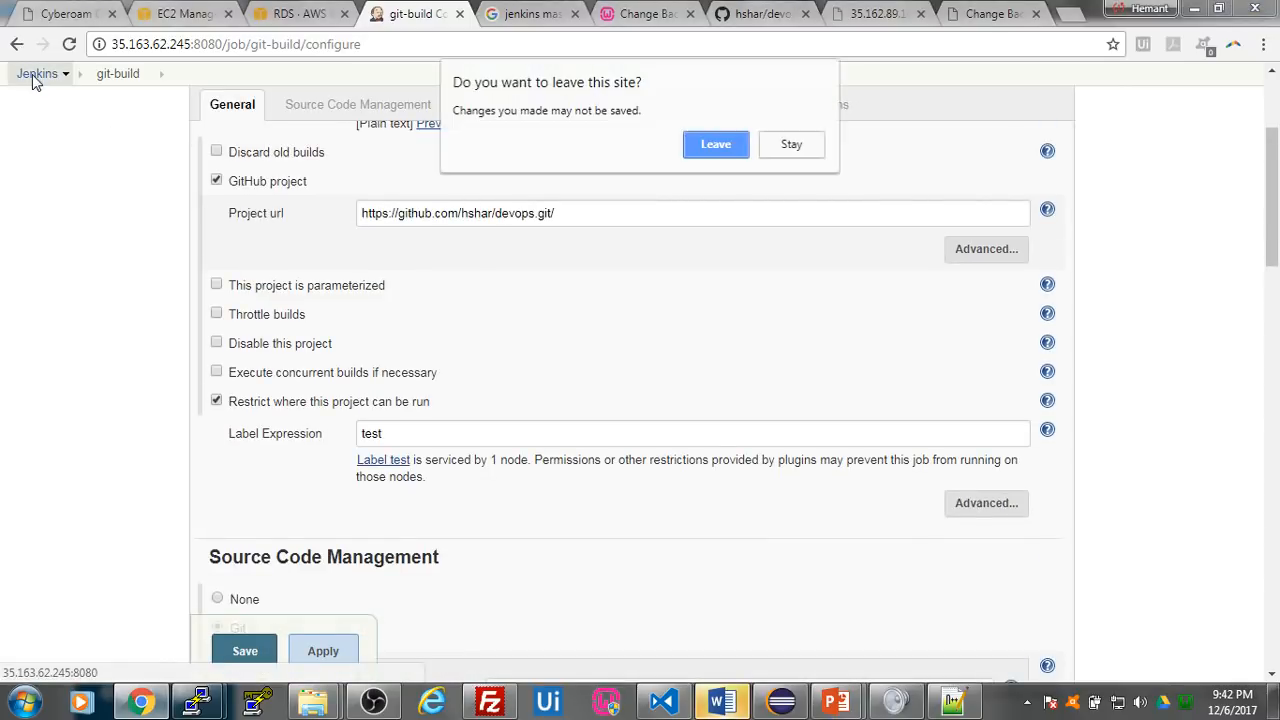
click(716, 145)
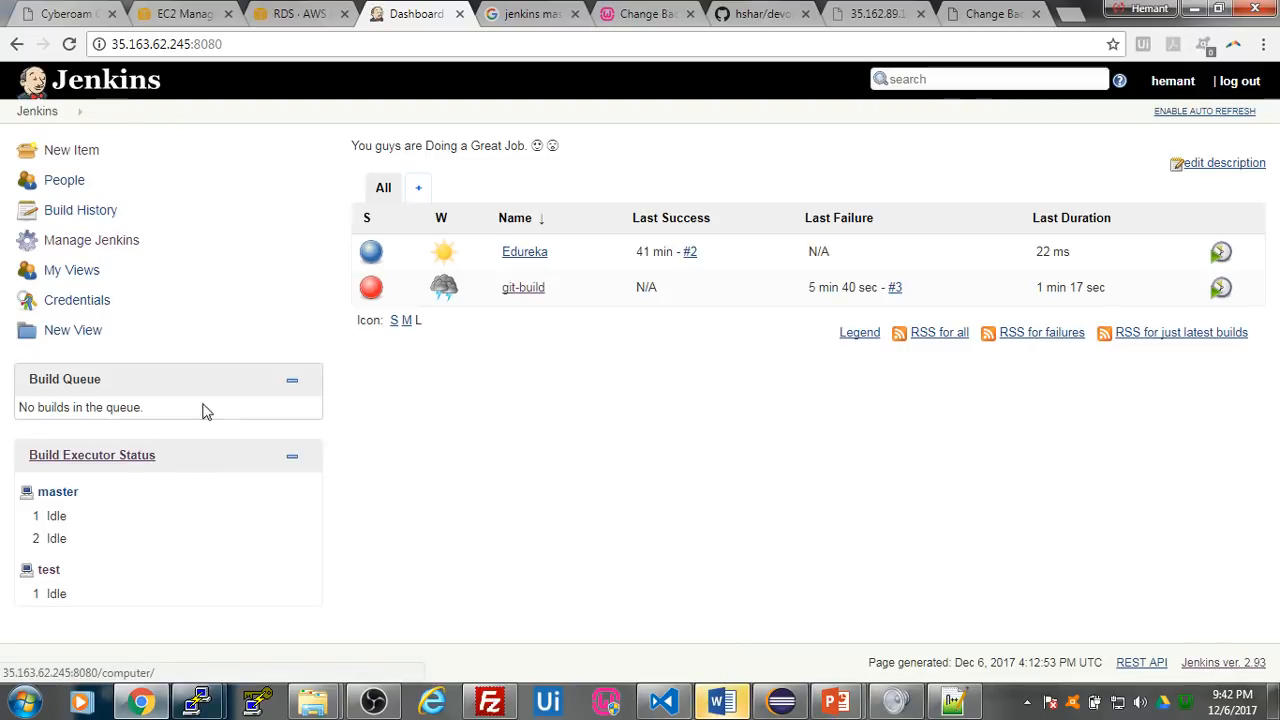
- Open the existing push webhook of the GitHub devops repository for editing from the repository settings
click(737, 14)
click(821, 196)
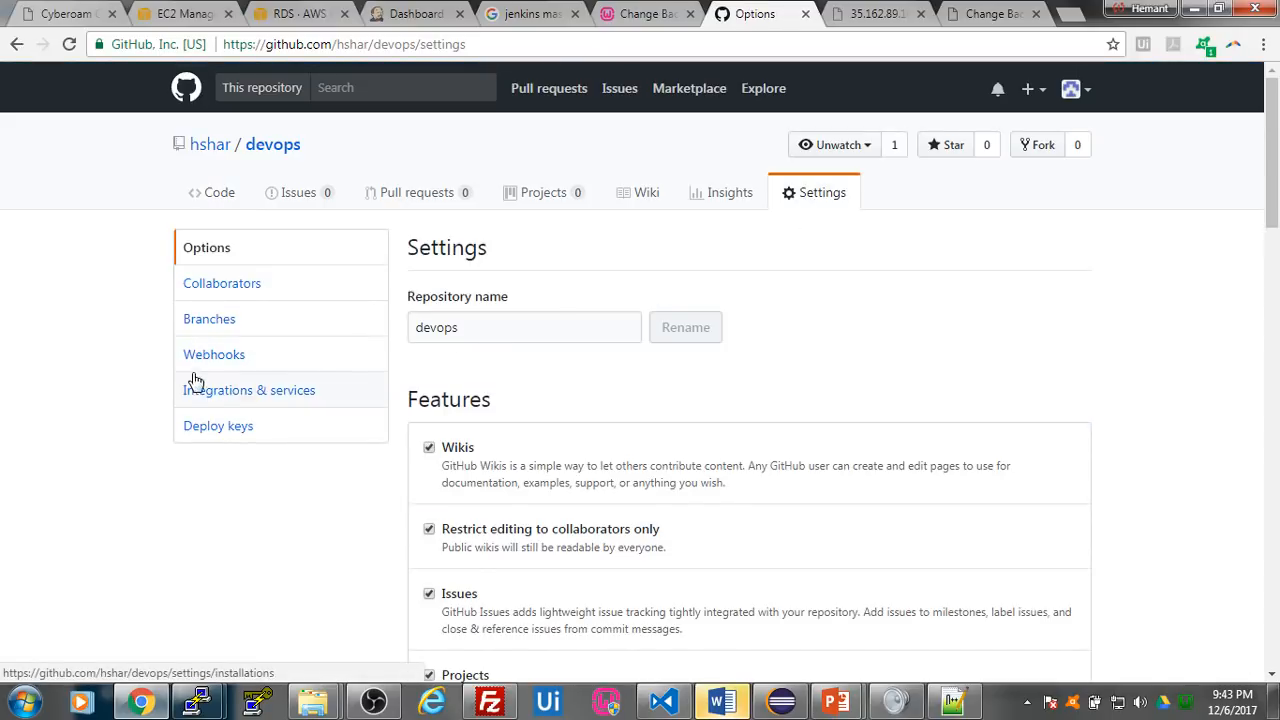
click(246, 362)
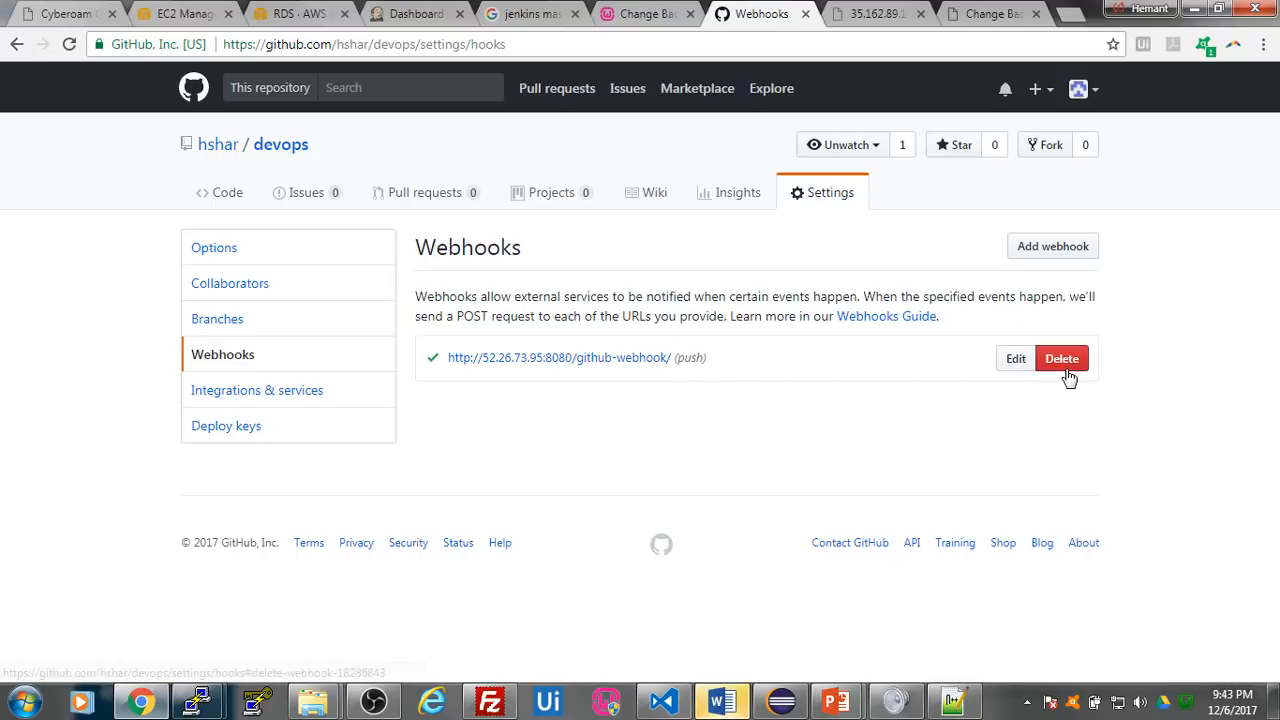
click(1016, 358)
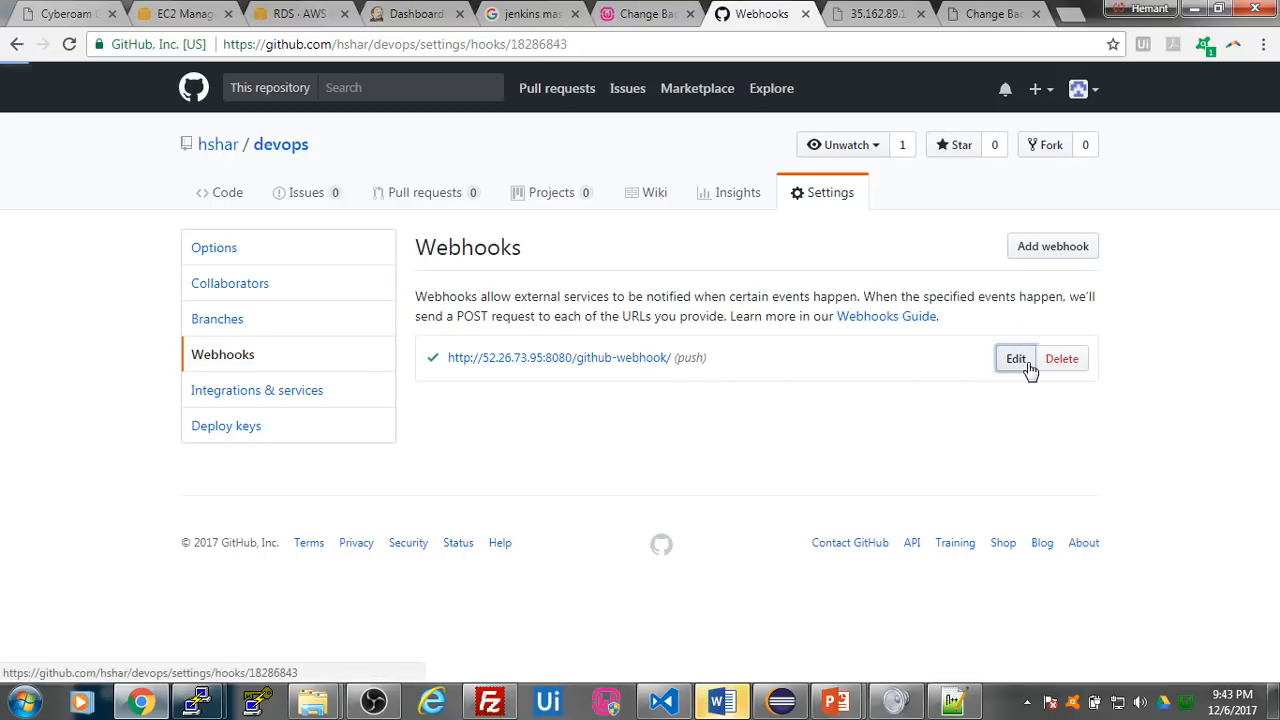
scroll(771, 320, down, 5)
scroll(771, 320, up, 5)
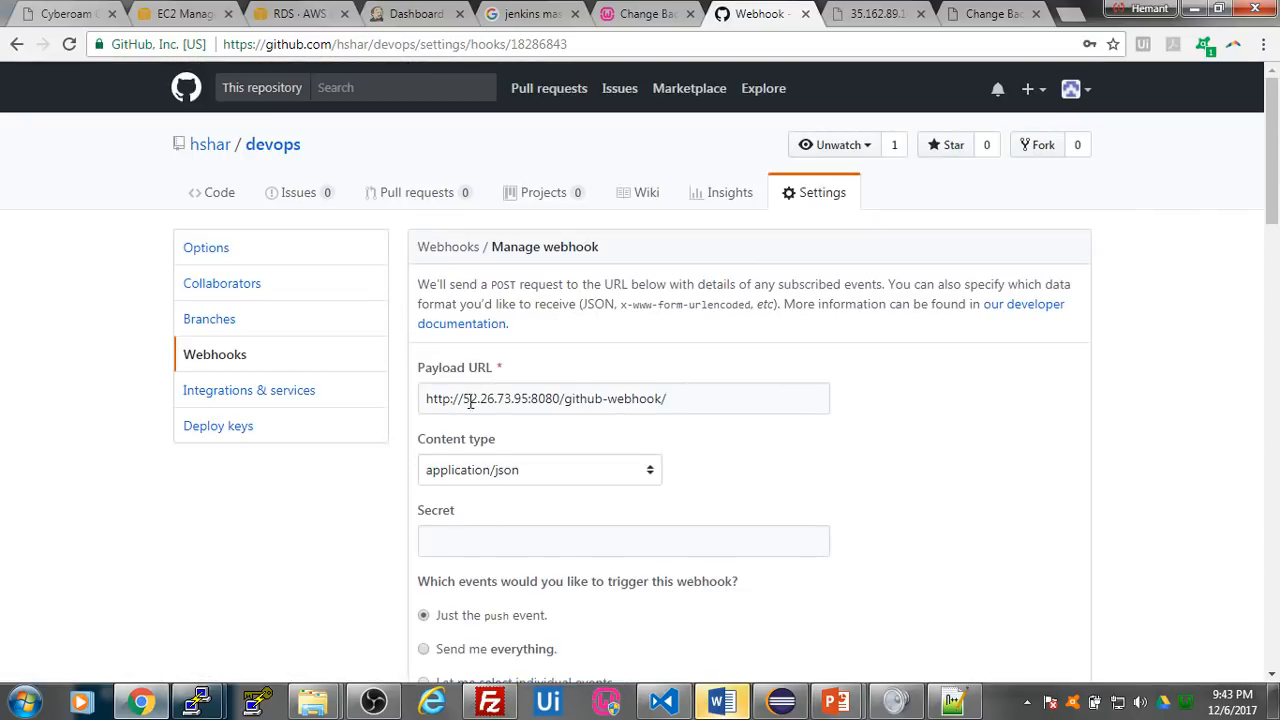
- Replace the webhook's payload host with the Jenkins server address 35.163.62.245:8080 and save the updated webhook
drag(463, 398, 568, 398)
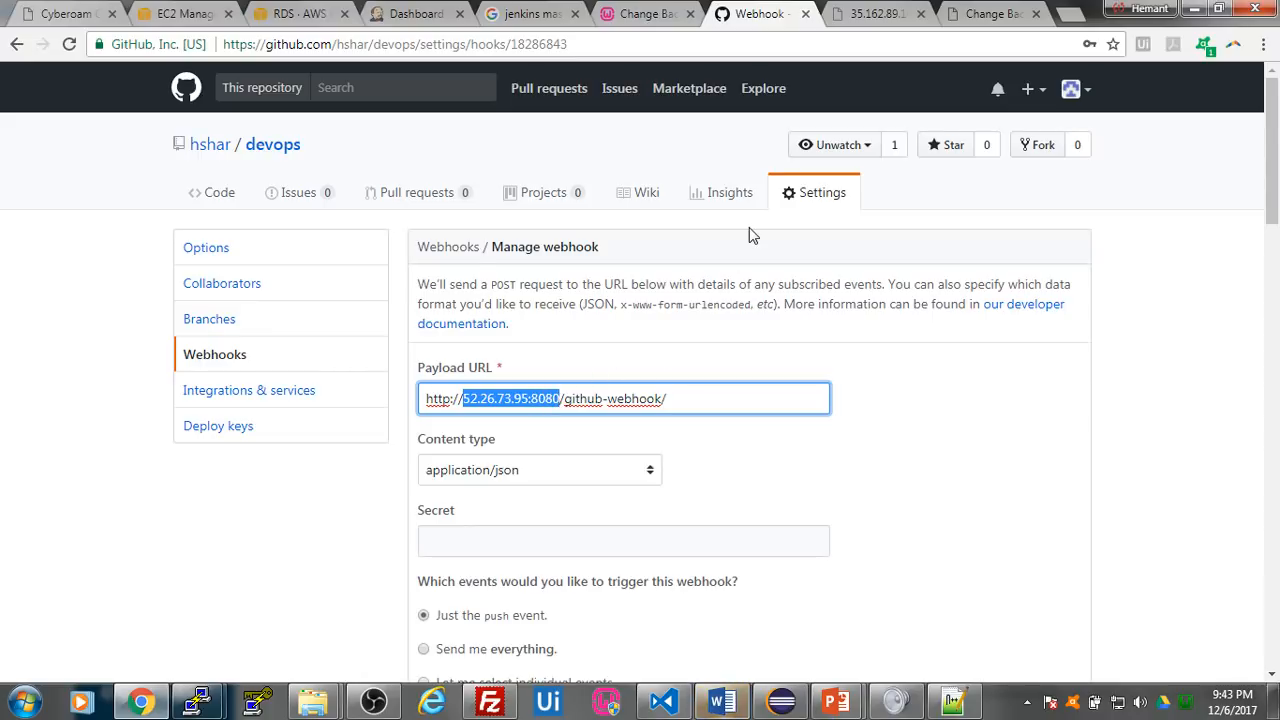
click(405, 14)
drag(112, 44, 240, 59)
key(ctrl+c)
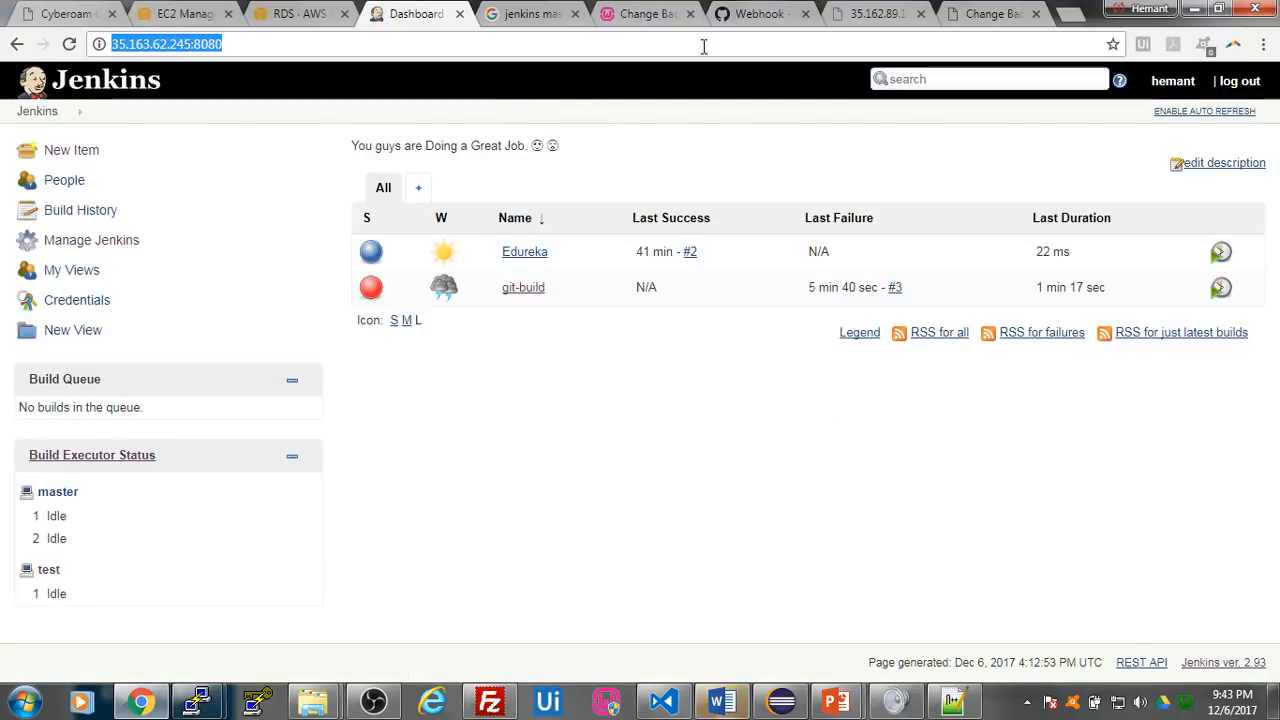
click(755, 14)
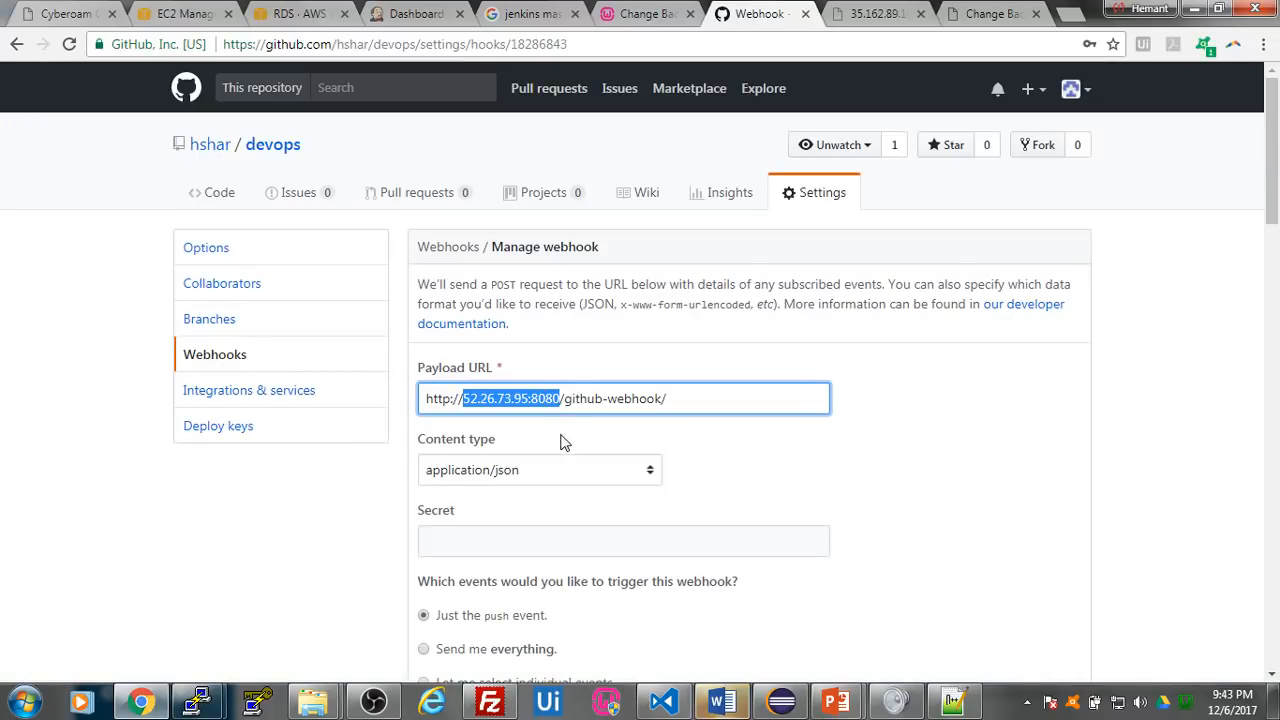
key(ctrl+v)
drag(463, 398, 401, 399)
key(BackSpace)
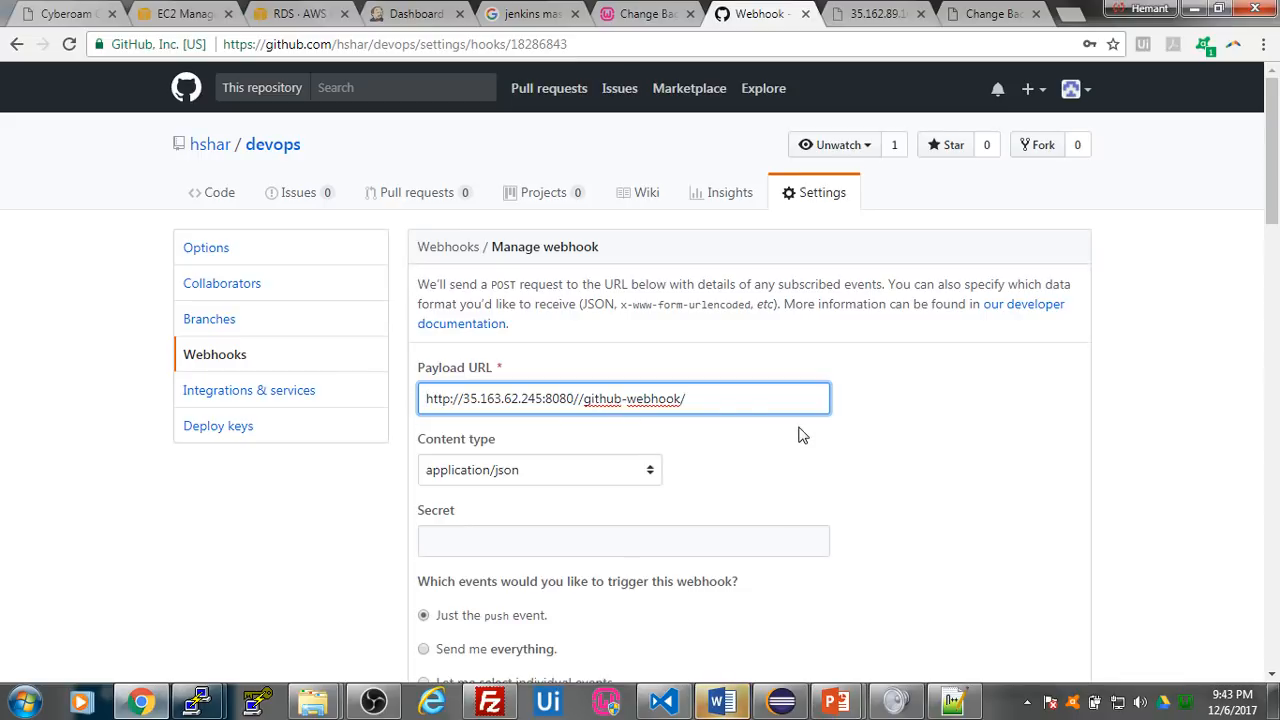
scroll(772, 437, down, 2)
scroll(772, 437, down, 3)
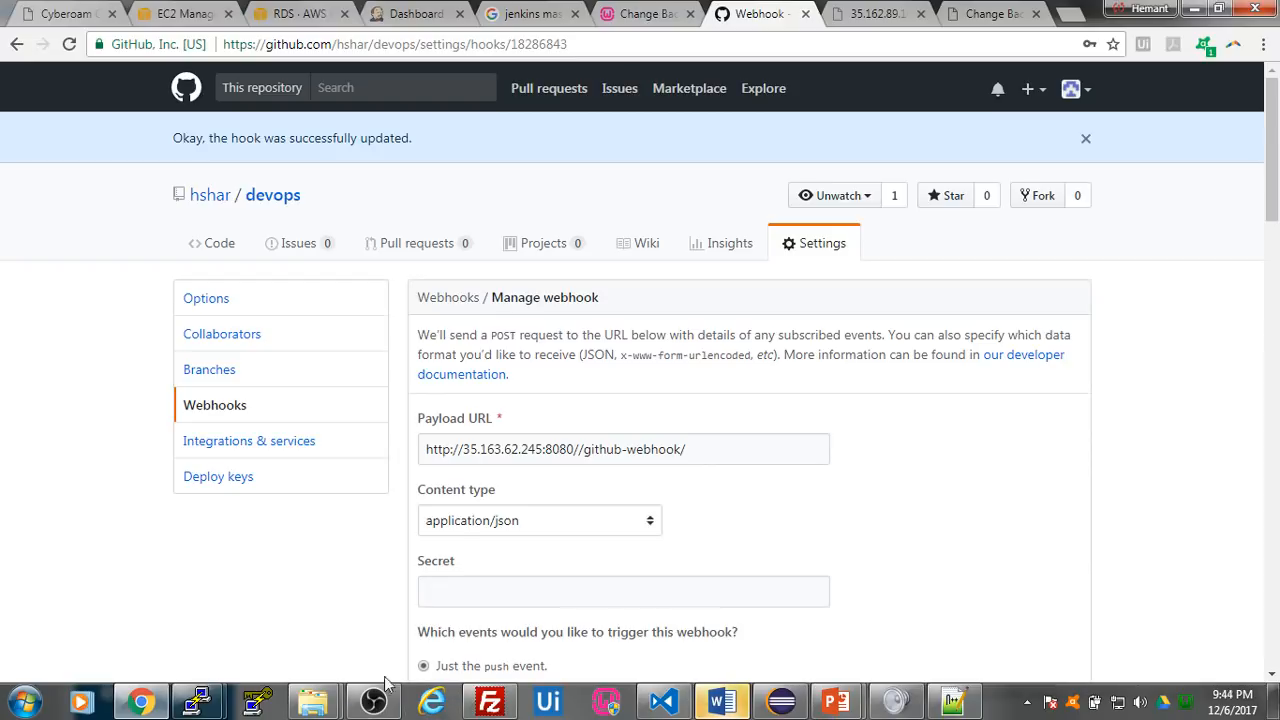
- Return to Jenkins and open the git-build project page
click(408, 13)
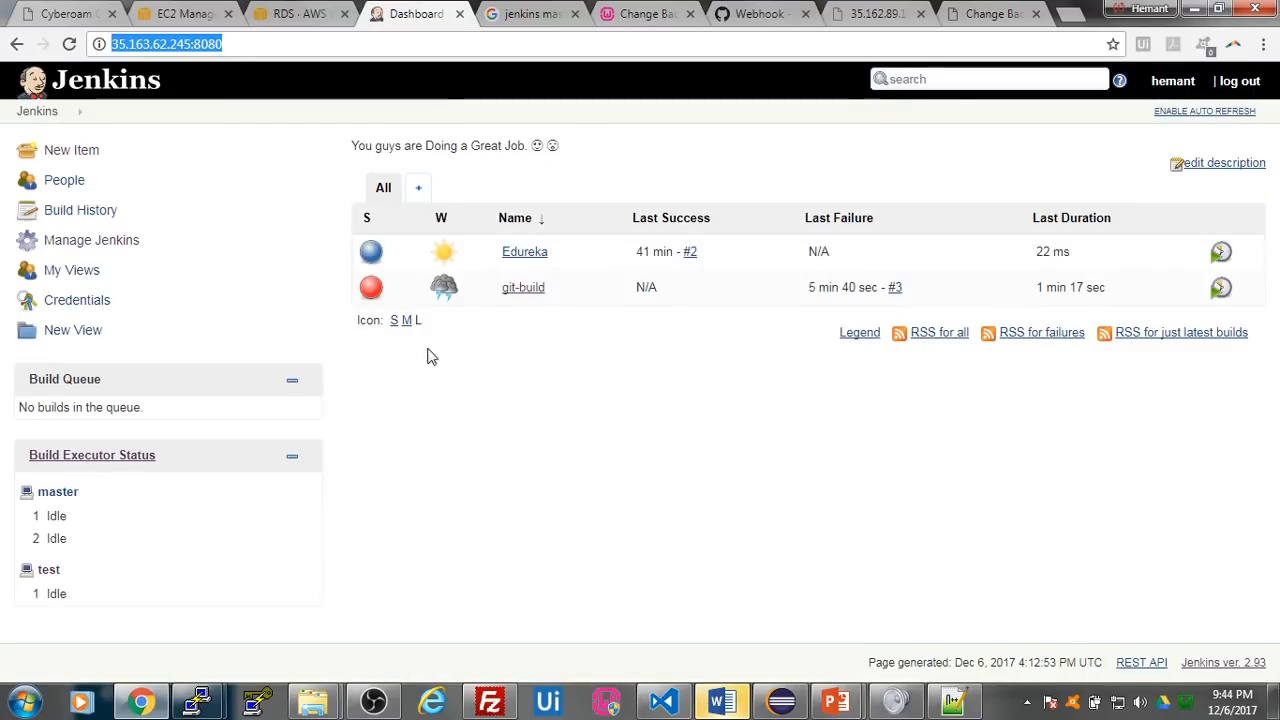
click(516, 290)
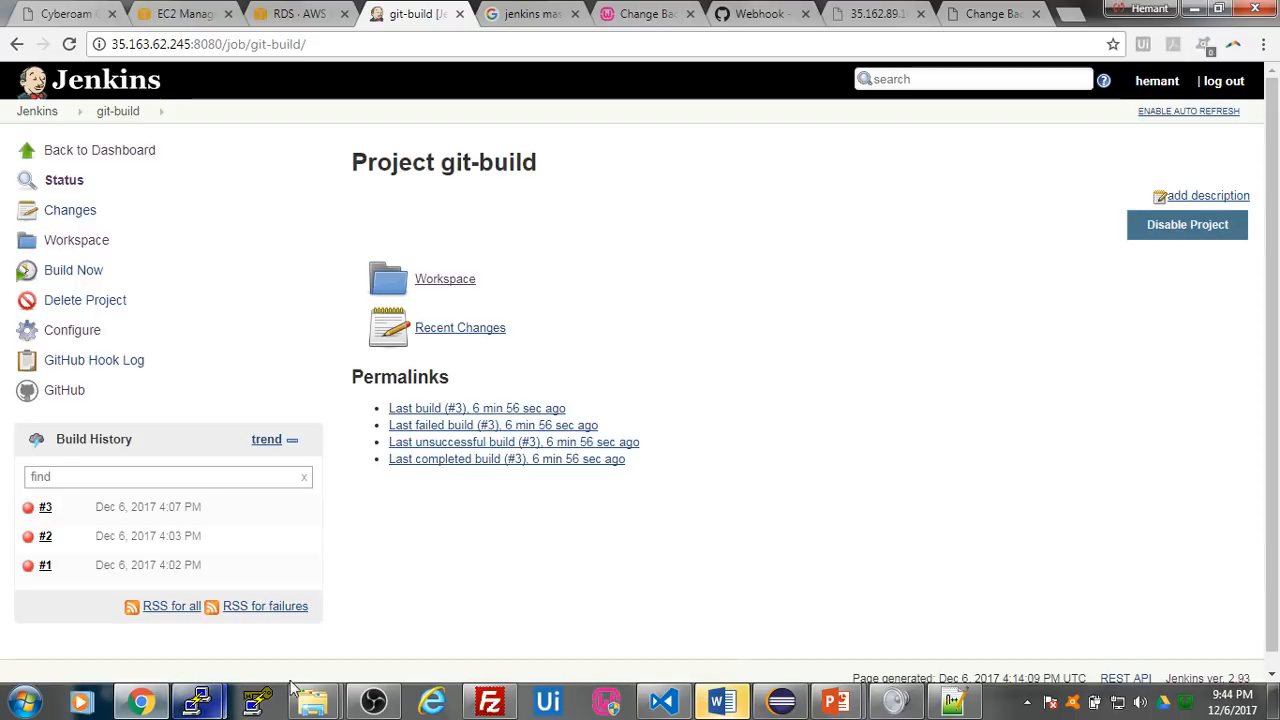
- Open Git Bash in E:\SP\New folder (2), closing Git GUI without compressing the database
mouse_move(338, 708)
click(417, 606)
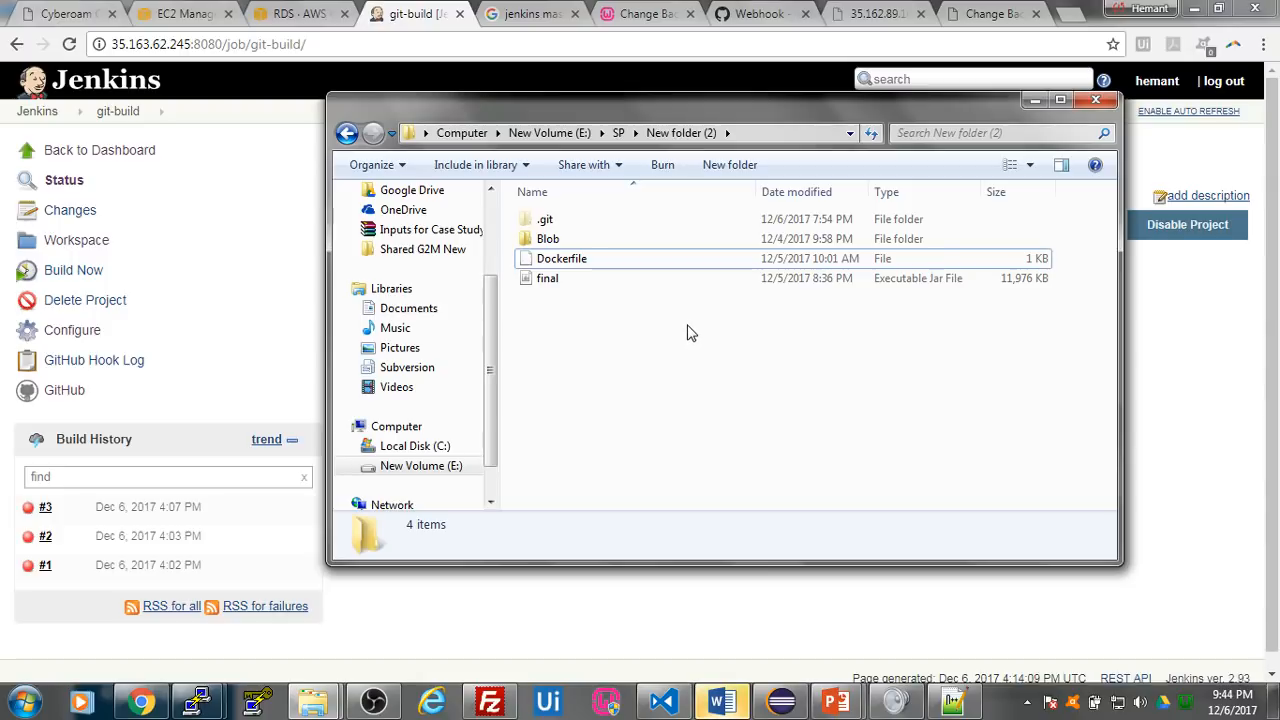
right_click(644, 343)
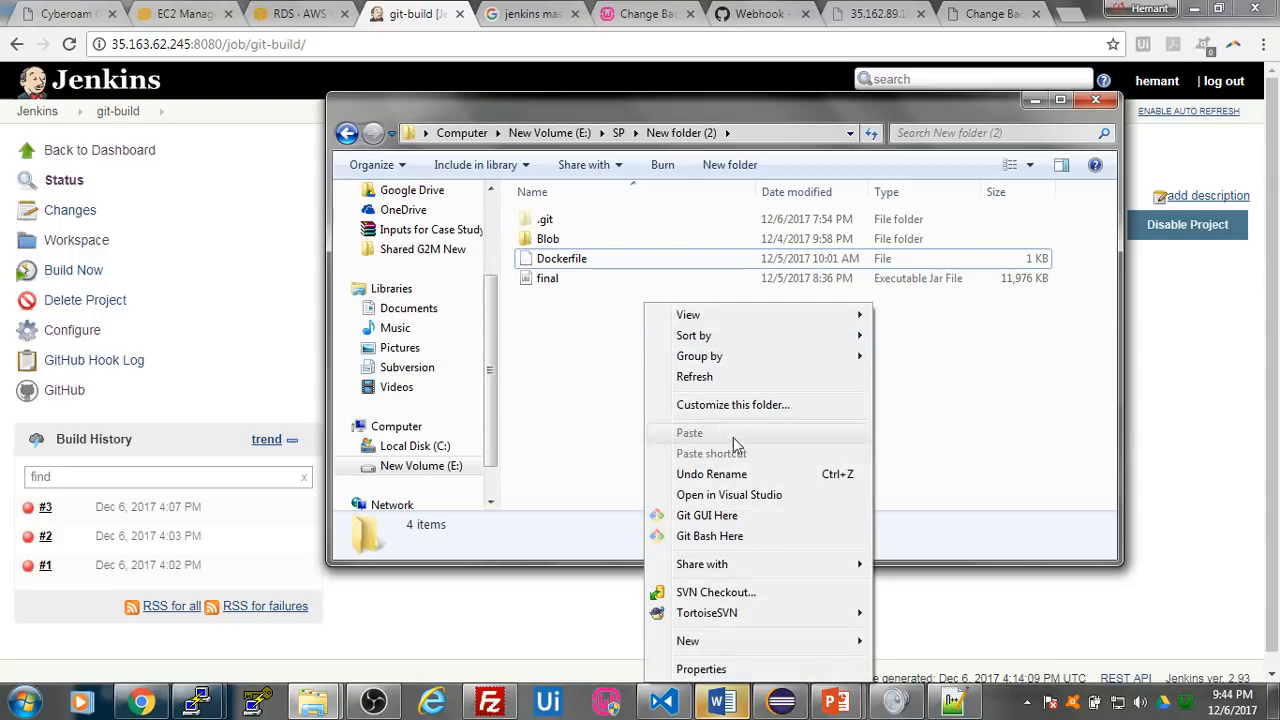
click(748, 526)
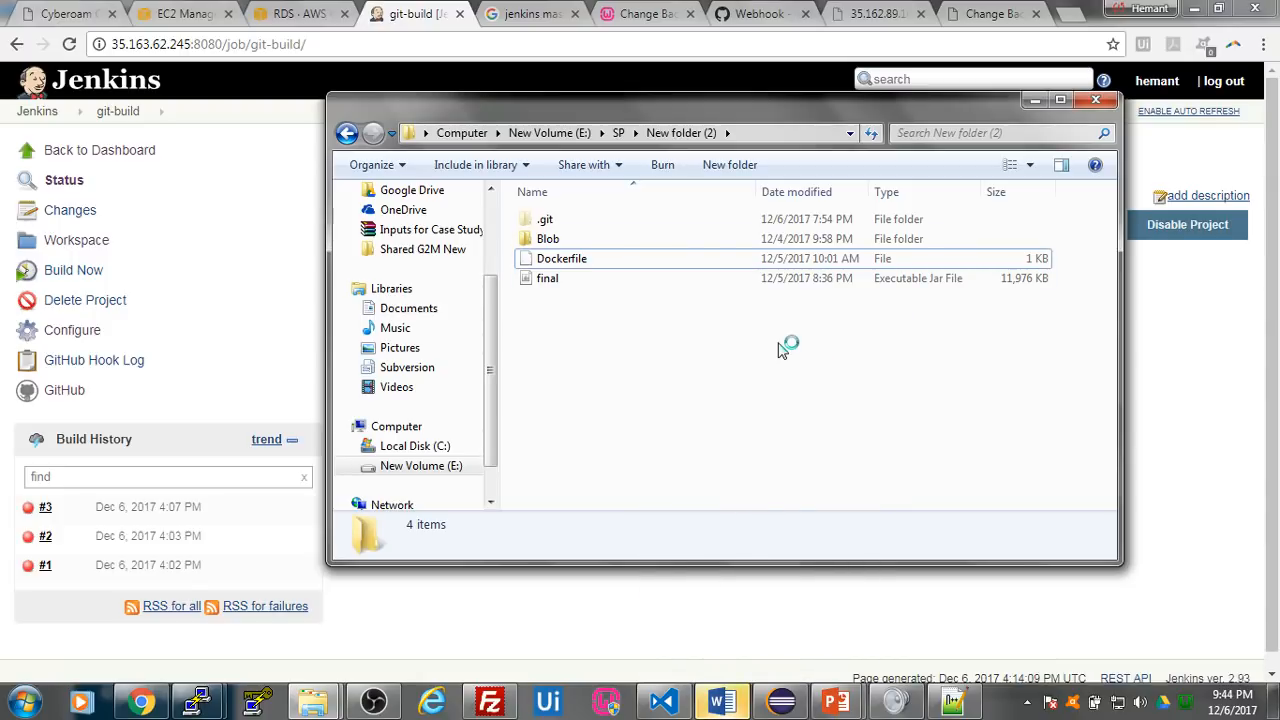
right_click(778, 304)
click(834, 534)
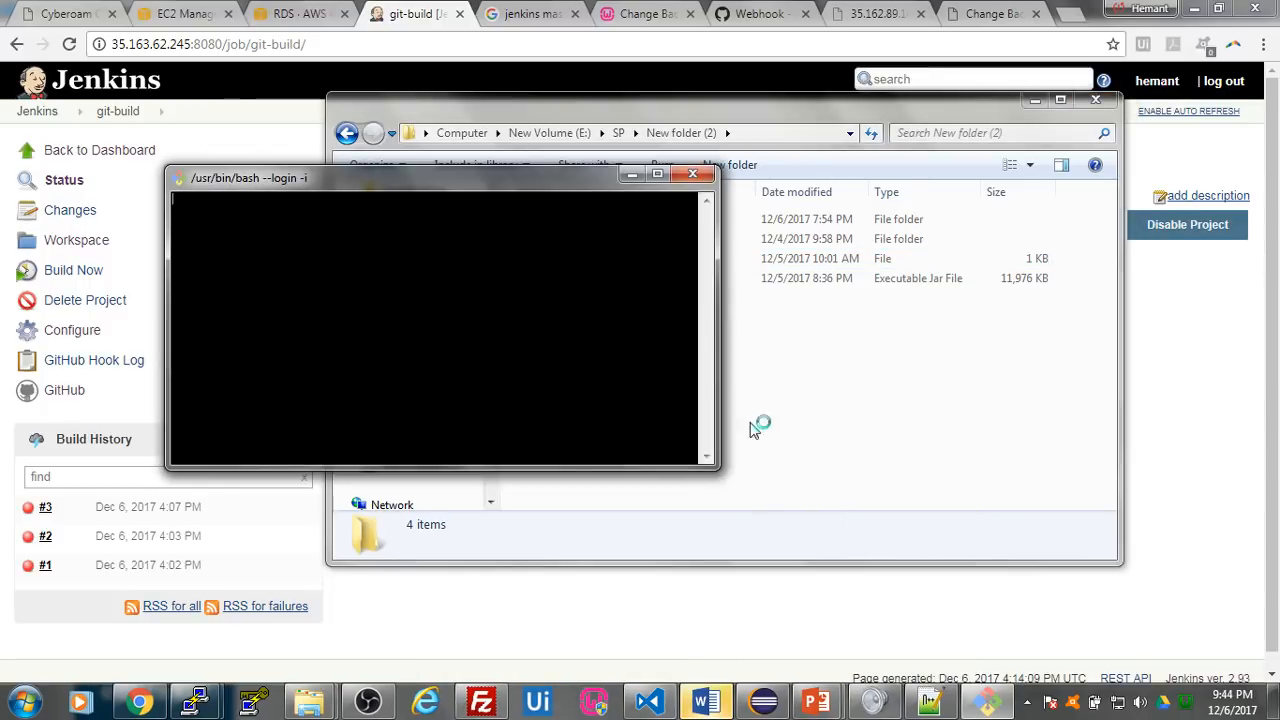
drag(543, 179, 885, 225)
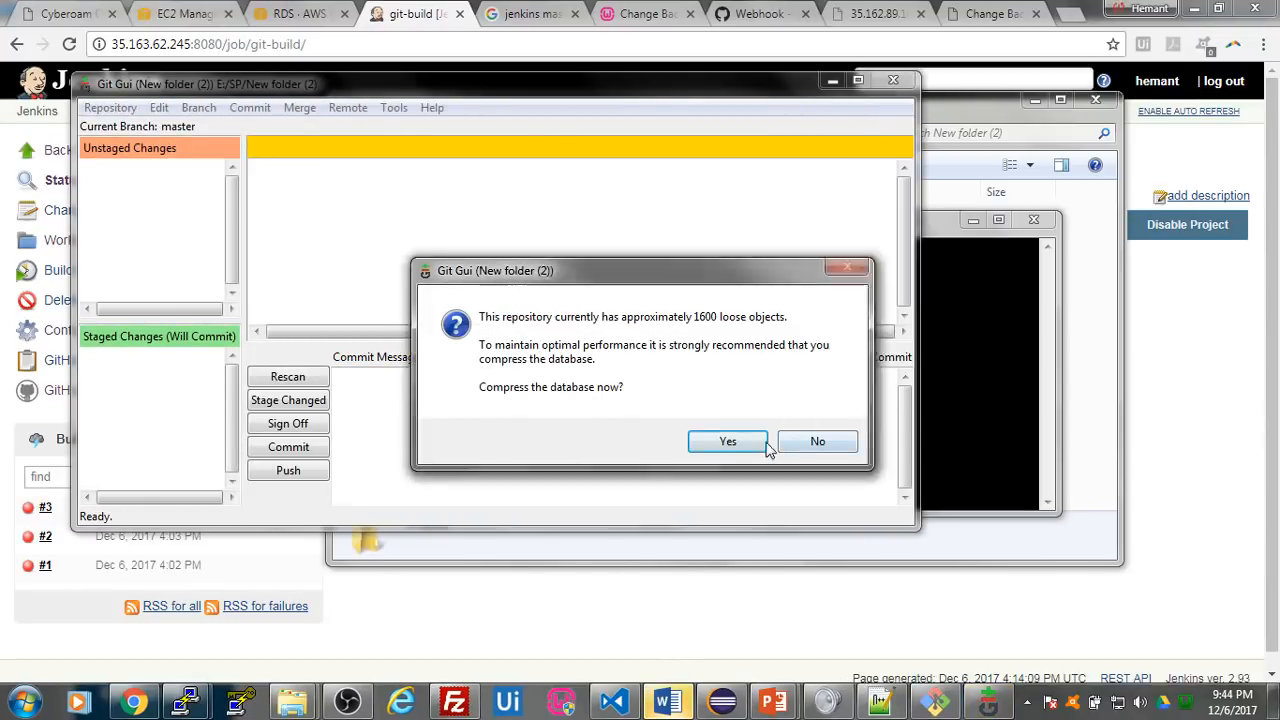
click(817, 441)
click(893, 79)
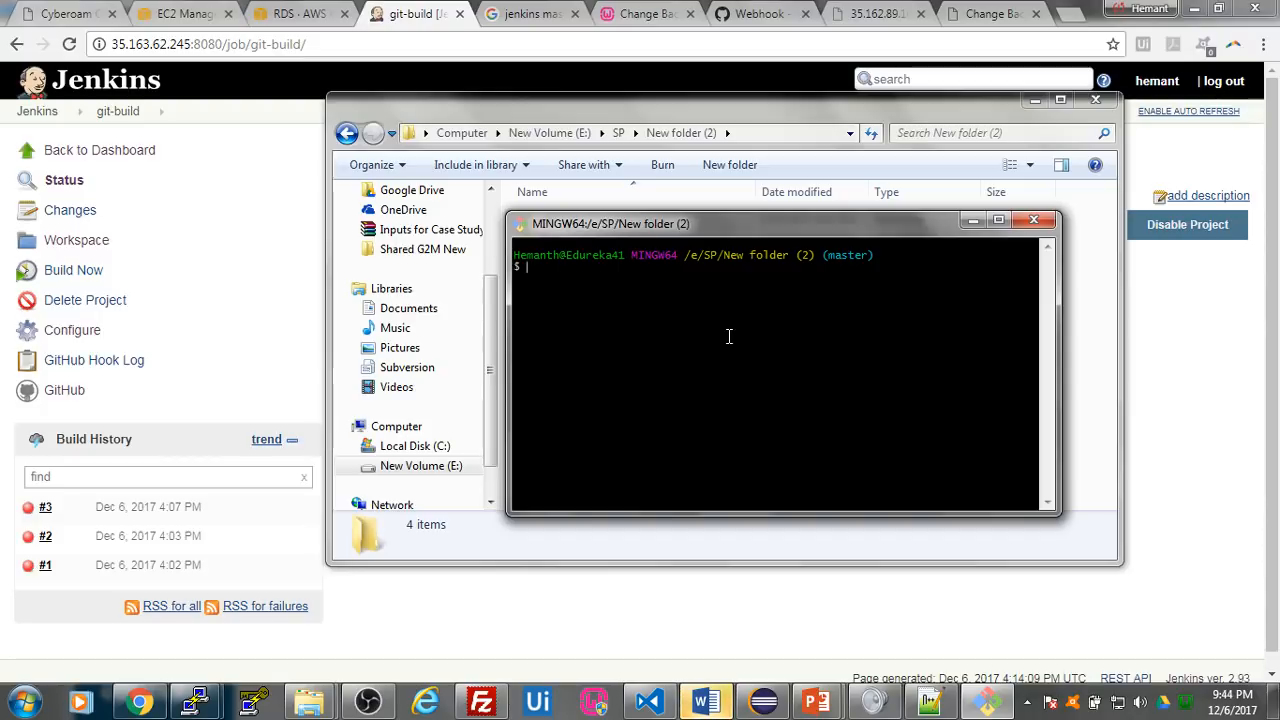
- Stage all files of the local repository with git add
text(git add .)
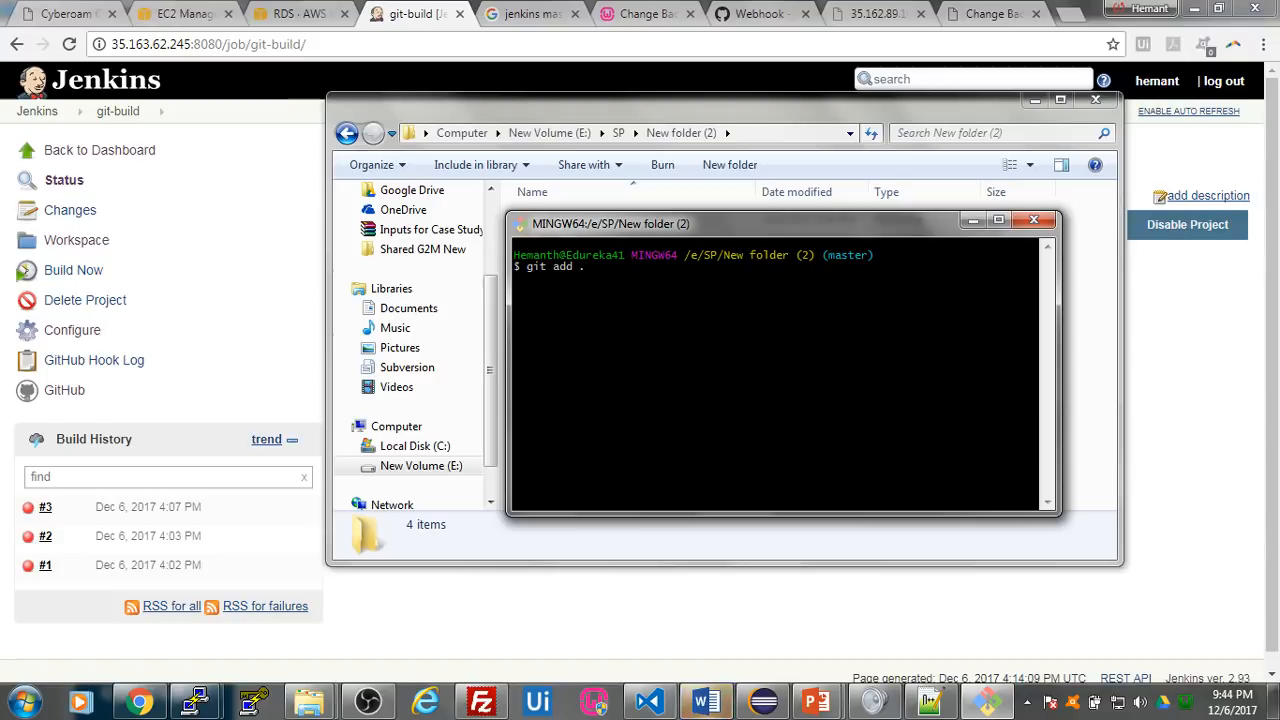
key(Return)
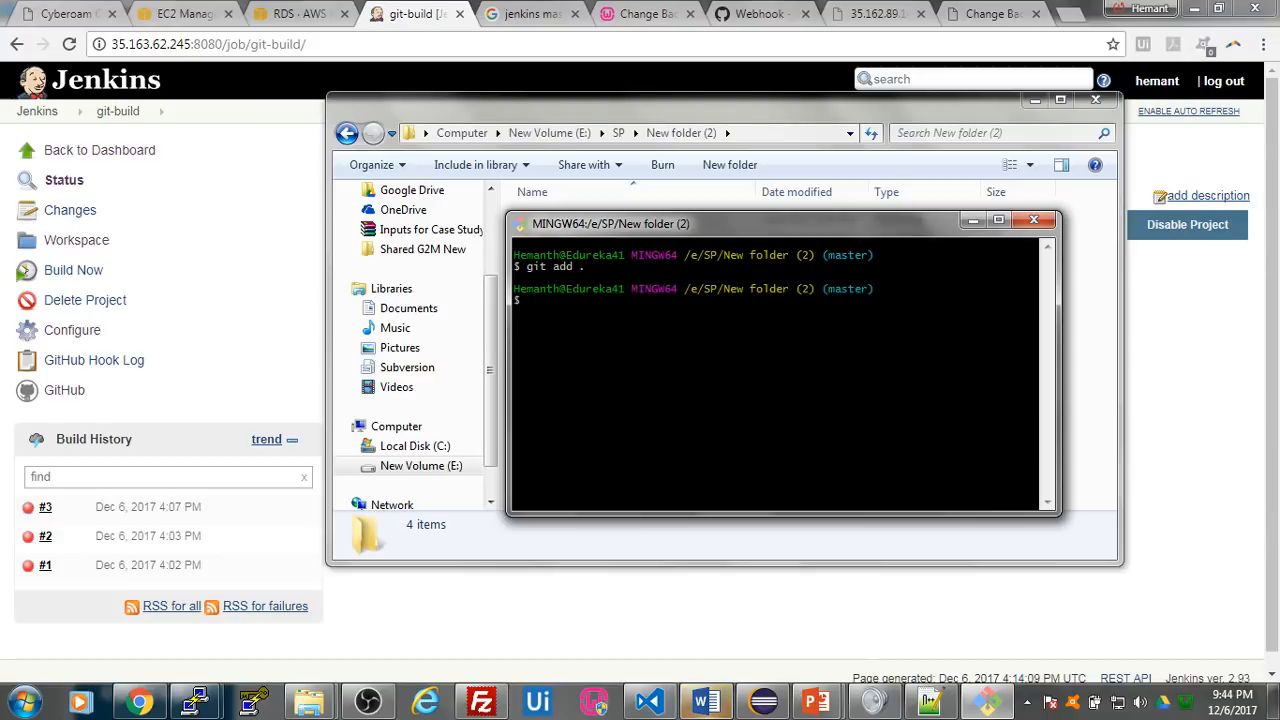
- Commit with the message "new commit" and push the master branch to origin
text(git commit -m "new commit)
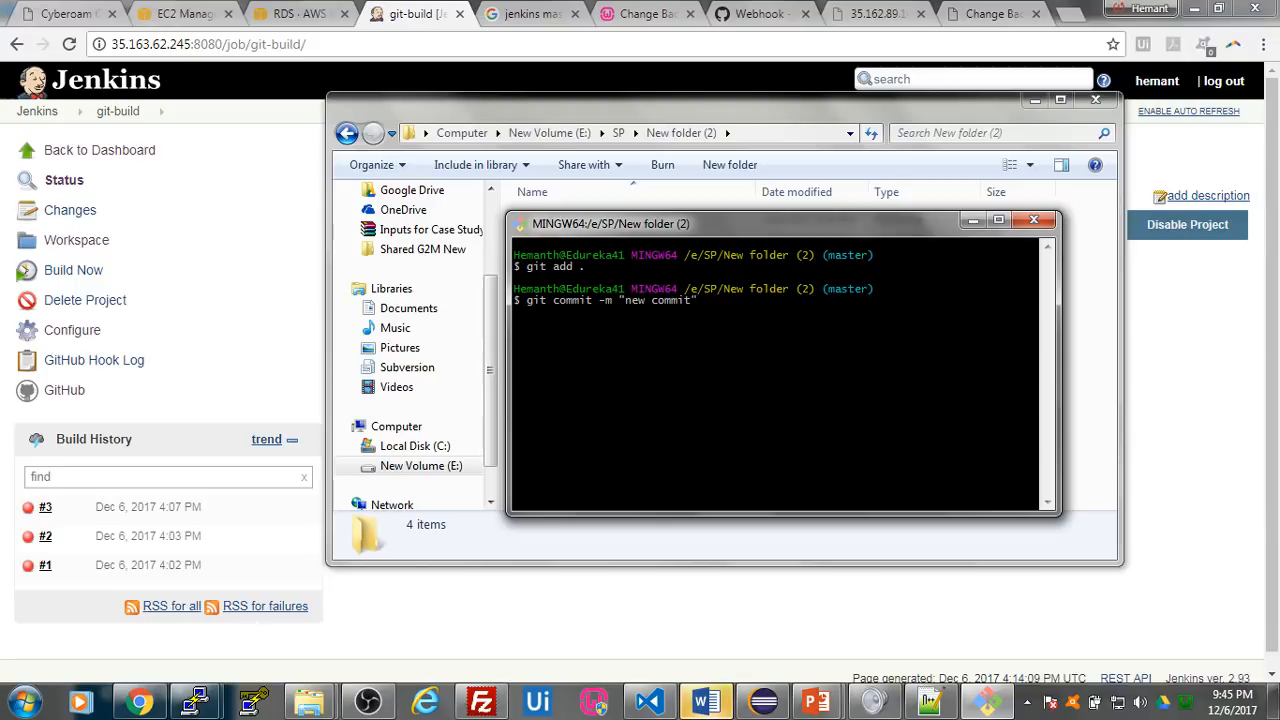
key(Return)
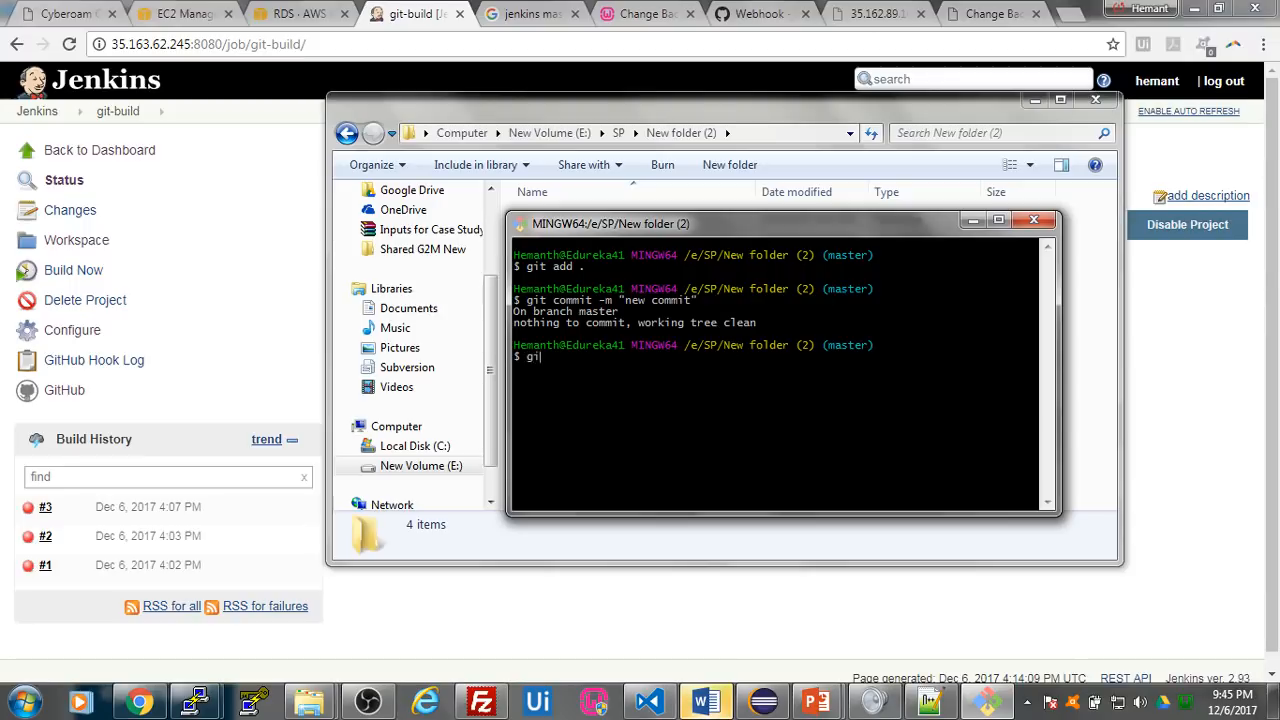
text(git push origin master)
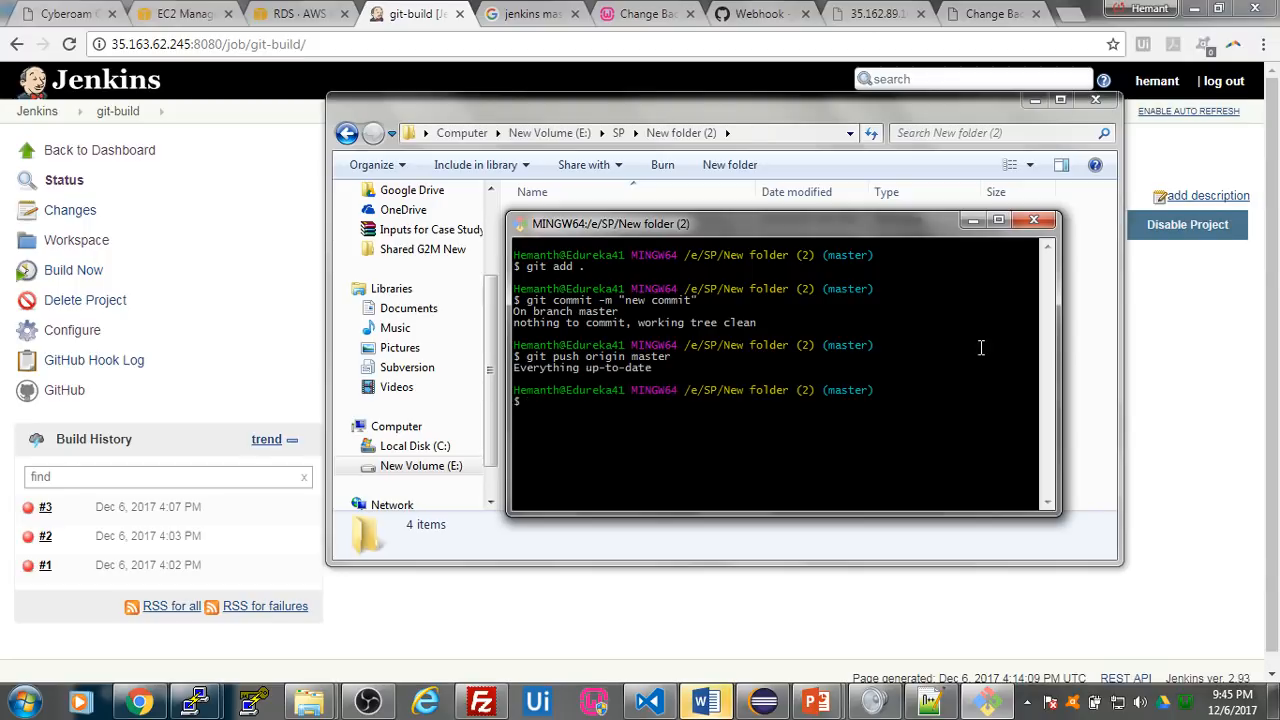
drag(514, 368, 652, 368)
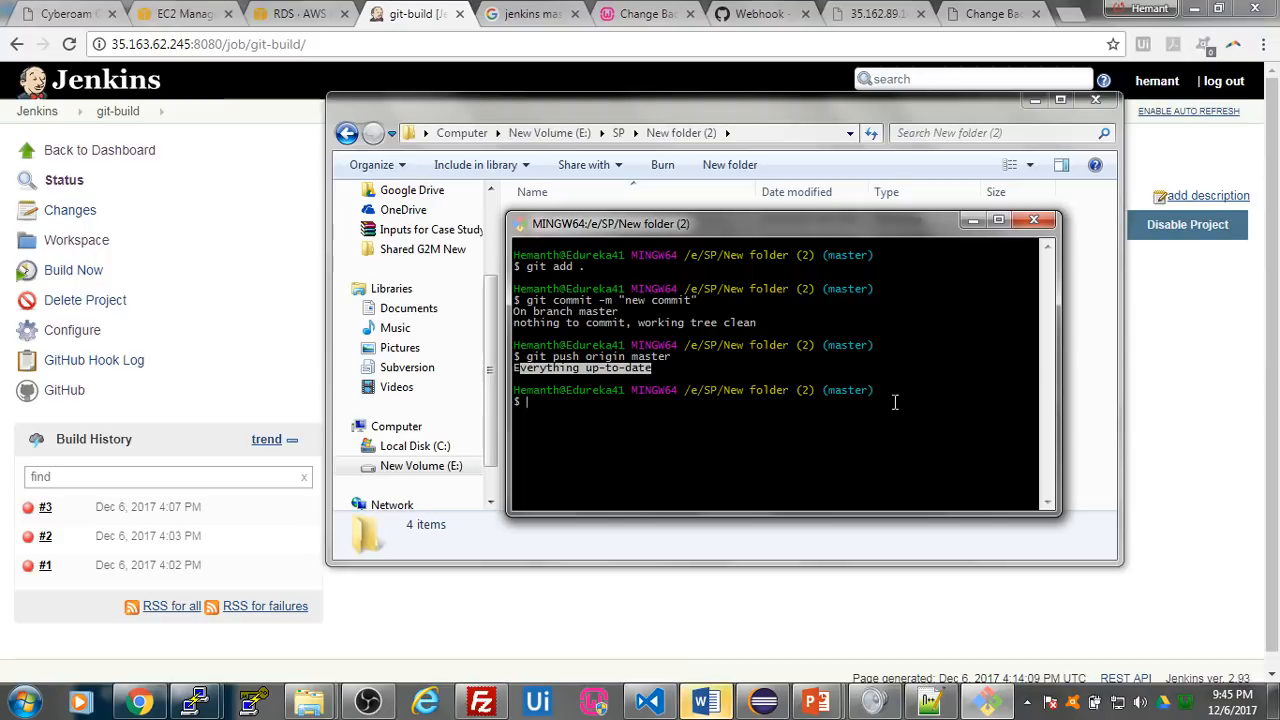
- Open the repository's Blob folder and look through its images folder for an alternative background picture
click(1100, 362)
double_click(572, 242)
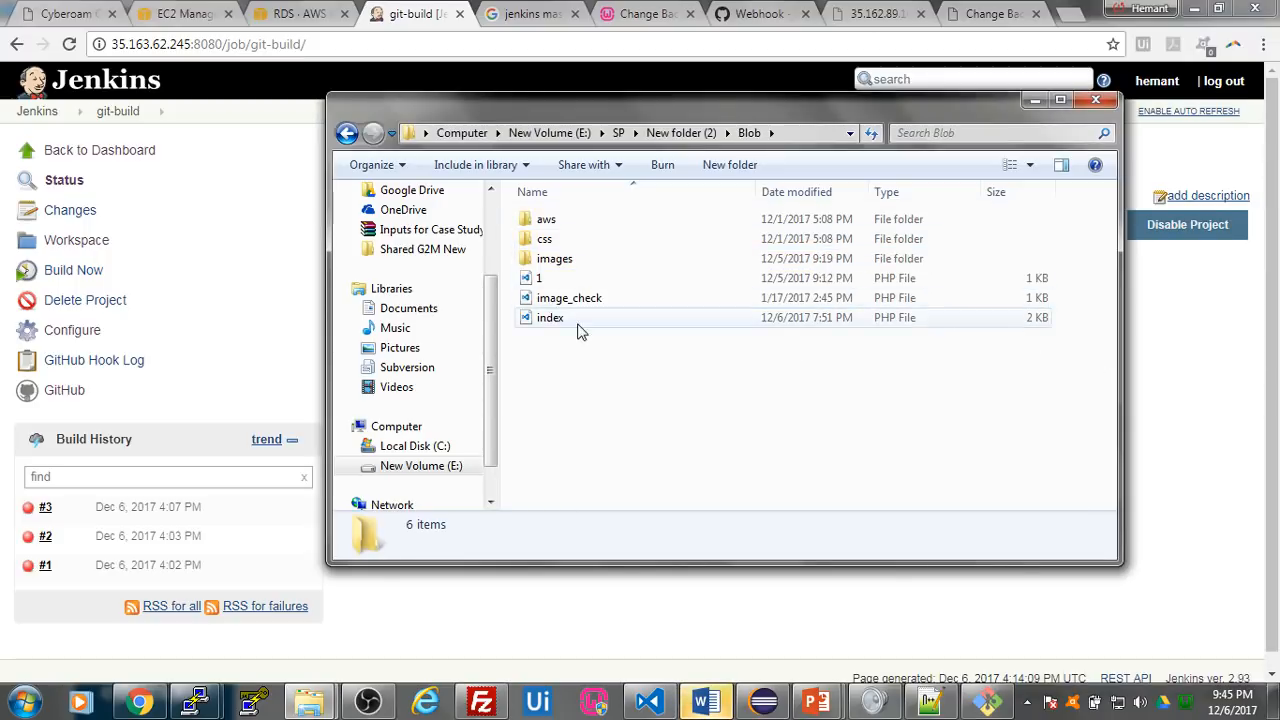
click(579, 321)
right_click(579, 322)
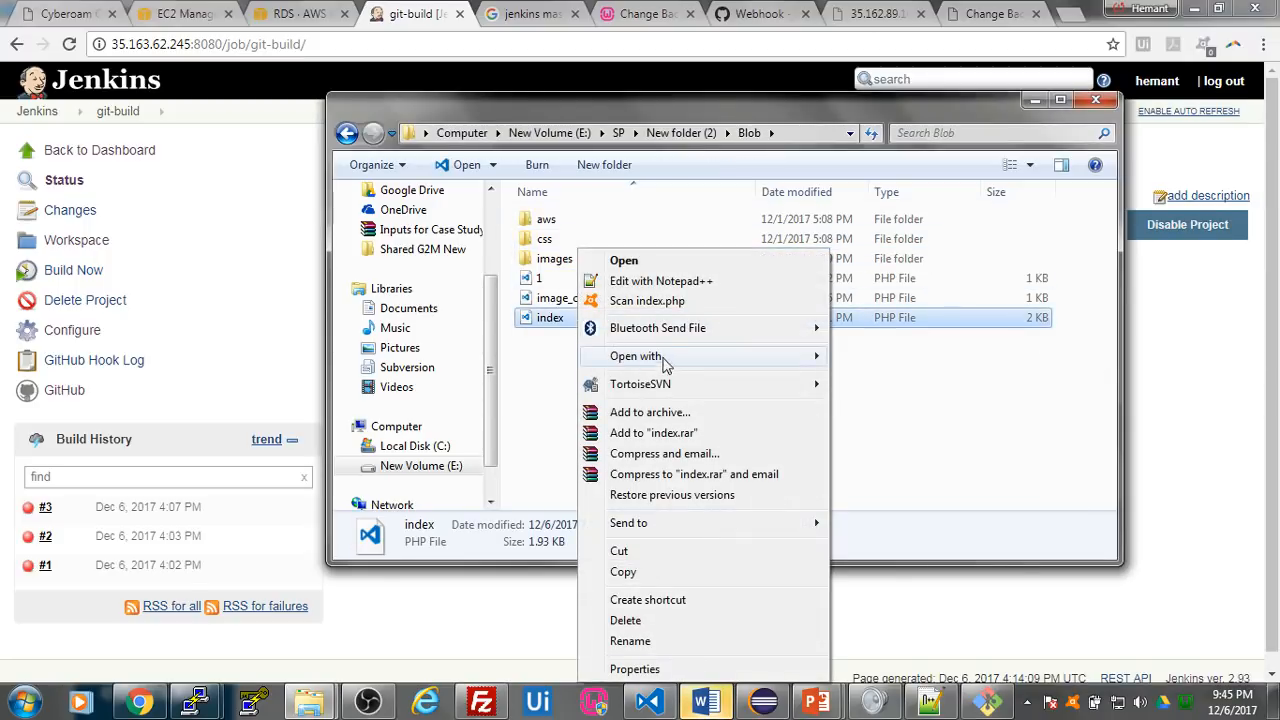
click(585, 268)
double_click(584, 262)
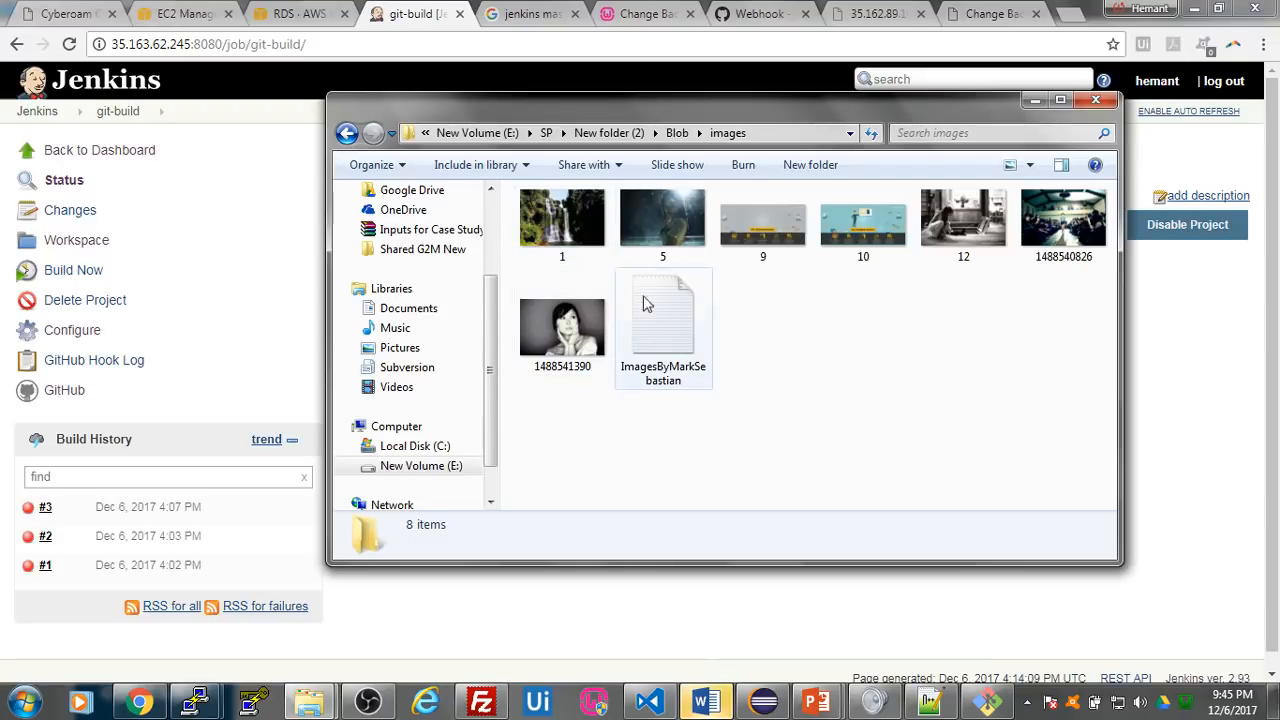
click(538, 233)
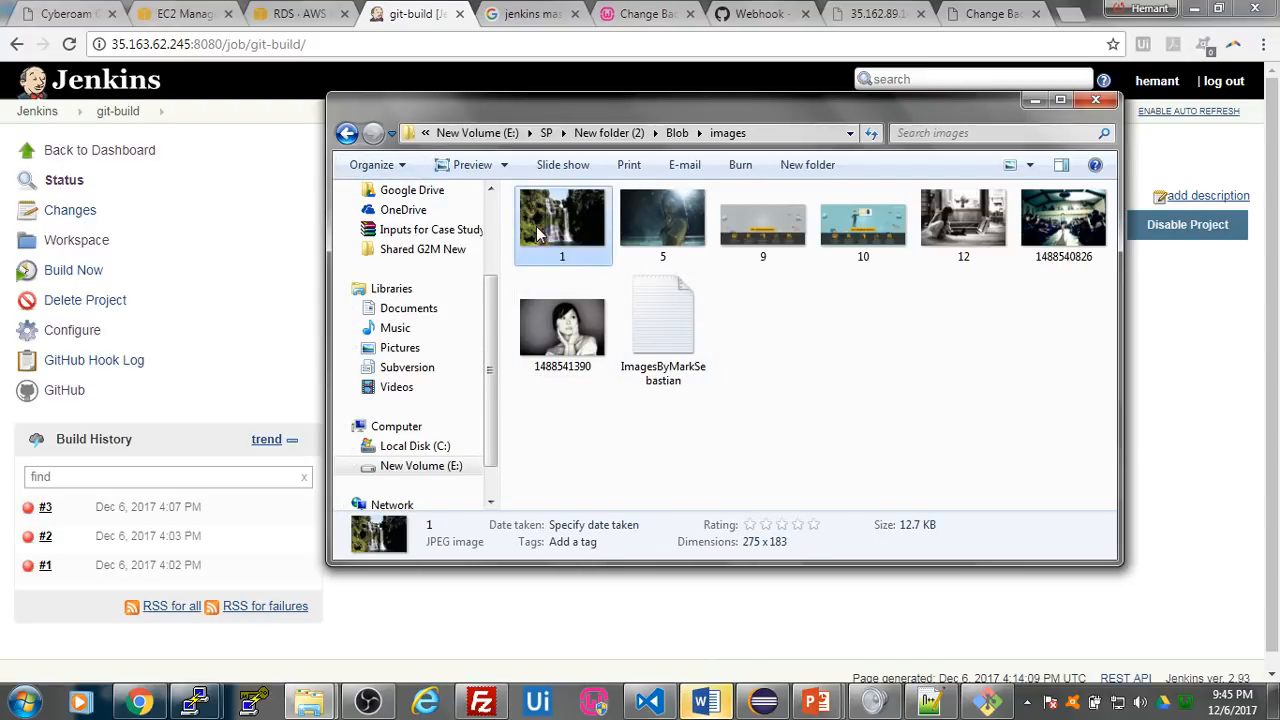
click(346, 133)
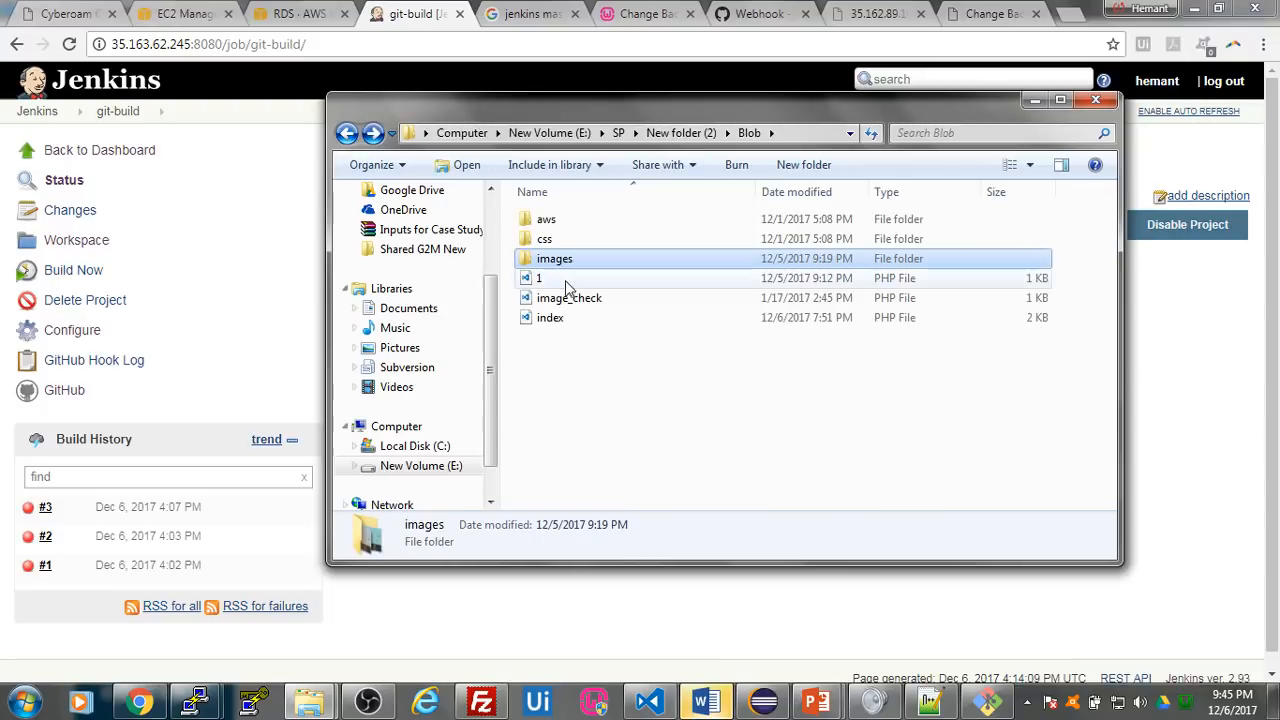
- Open the Blob folder's index.php in Notepad++, set the body background to images/1.jpg, and save the file
click(566, 320)
right_click(567, 320)
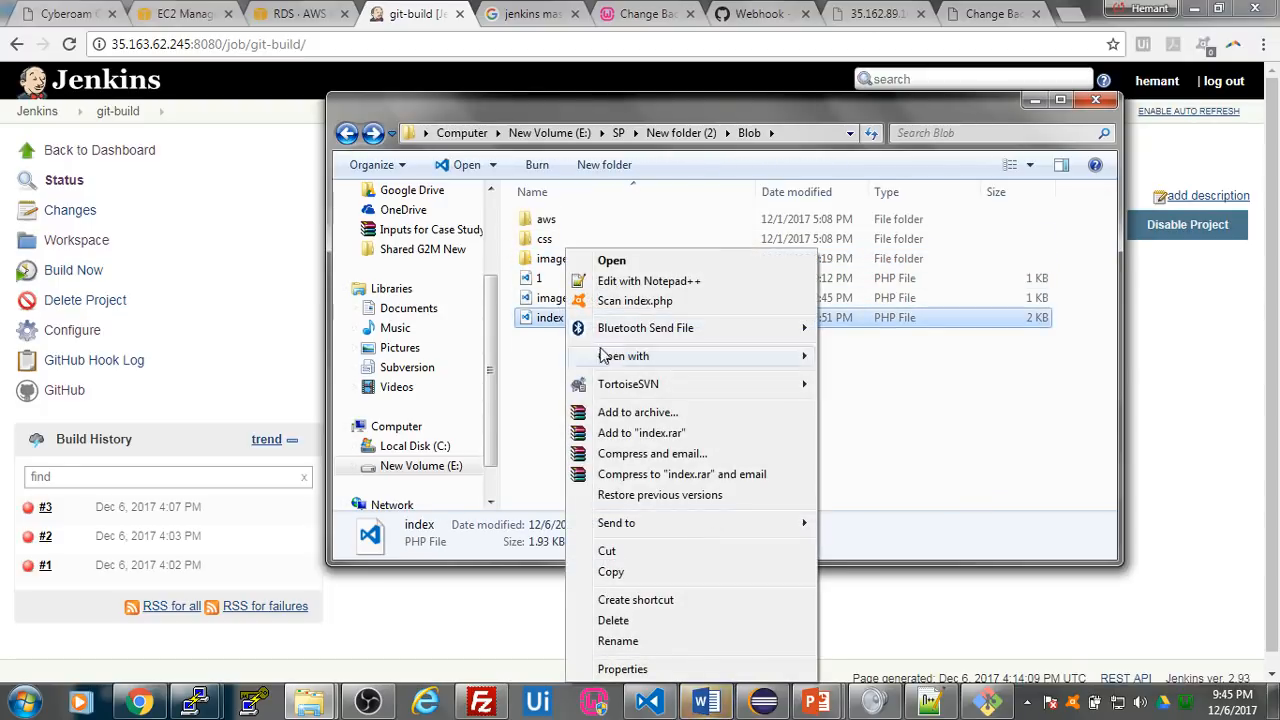
click(640, 281)
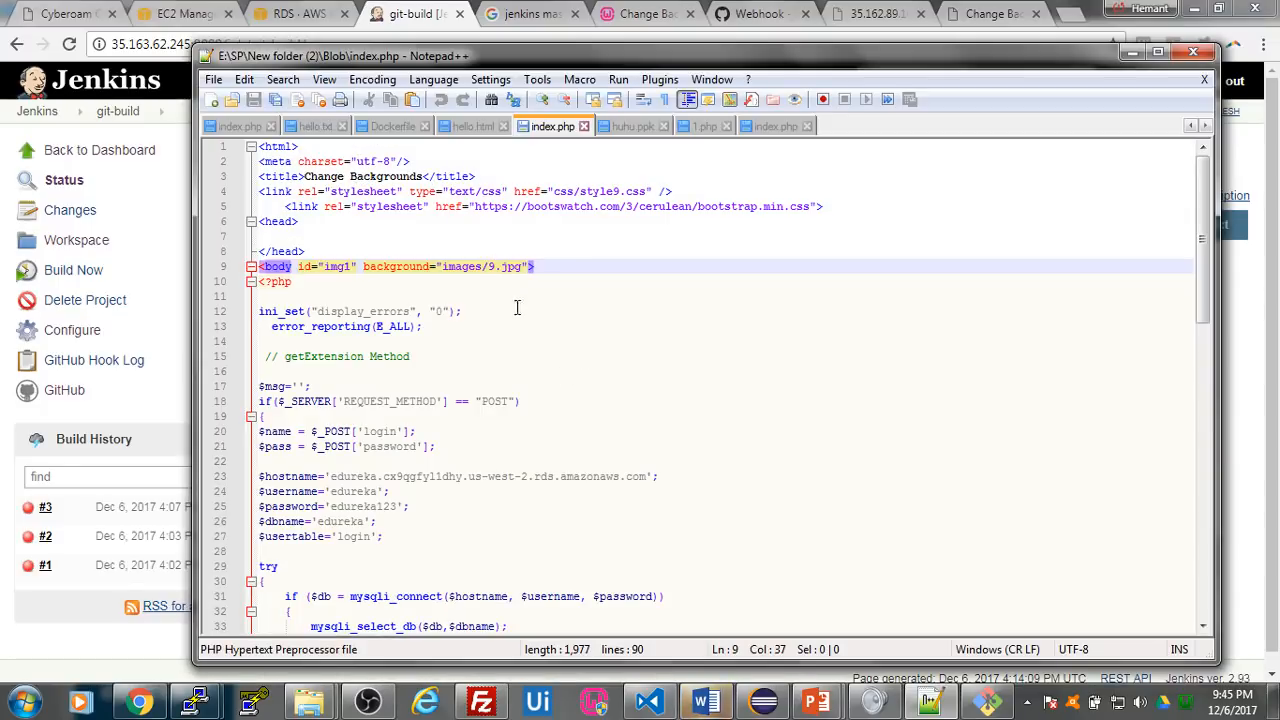
key(BackSpace)
text(1)
key(ctrl+s)
click(1193, 51)
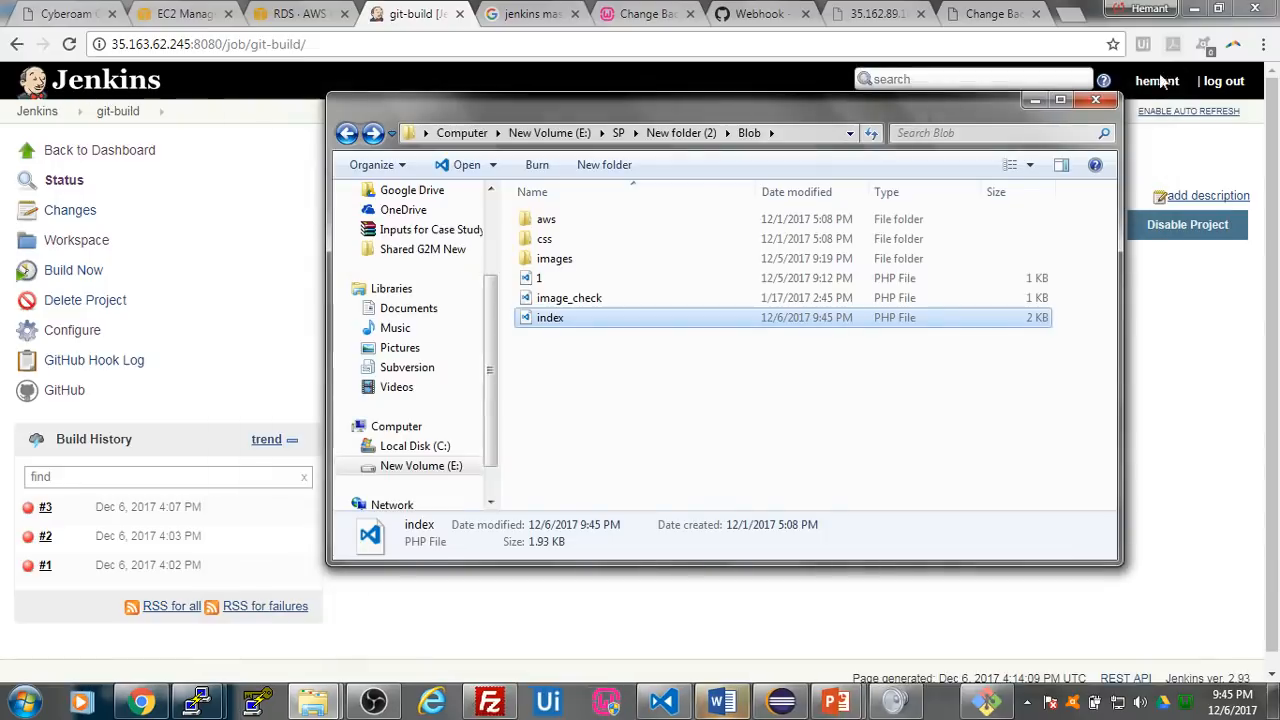
- Check the repository's pending changes in Git Bash with git status
click(955, 700)
text(git stat)
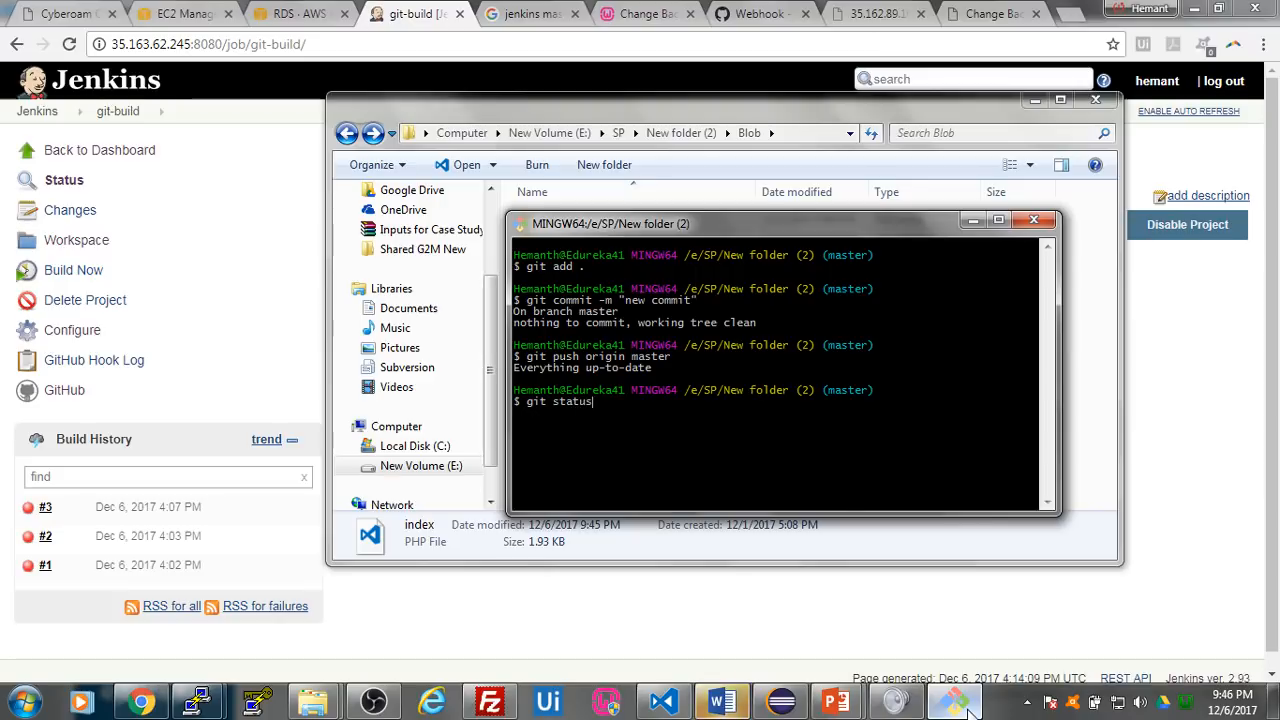
text(us)
key(Return)
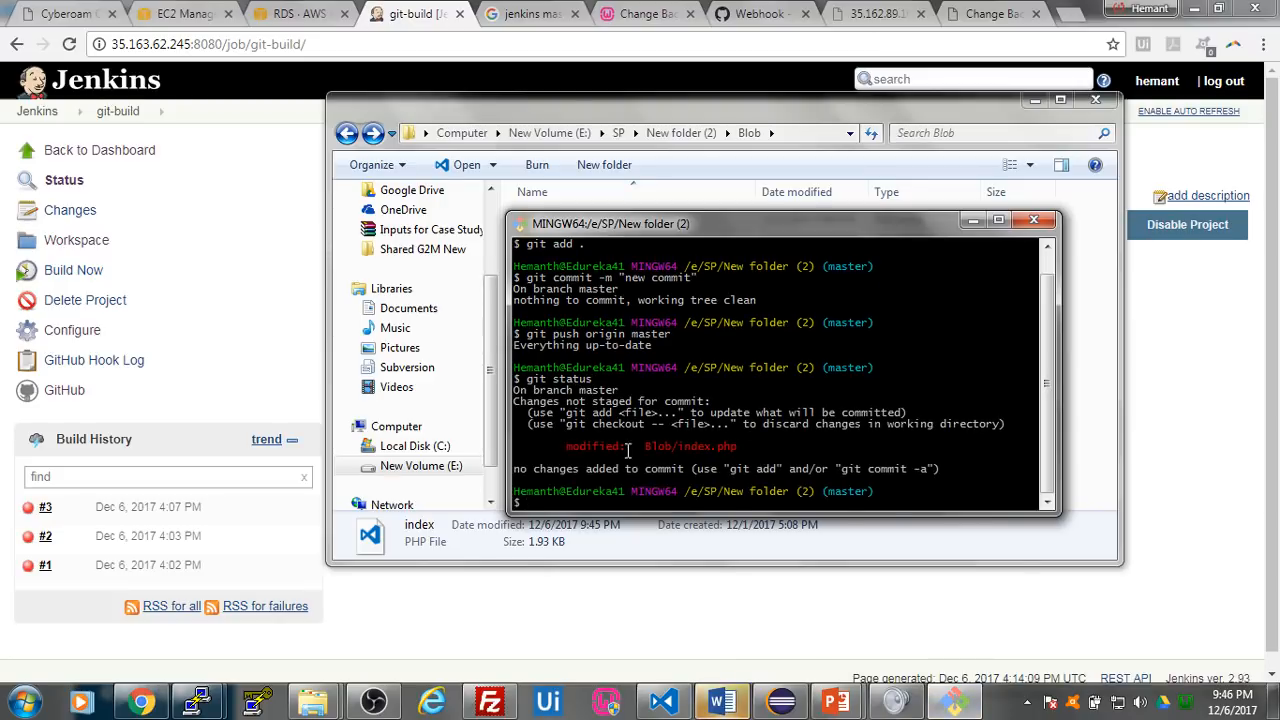
- Stage all repository changes in Git Bash and commit them with the message "new commit"
drag(566, 447, 733, 450)
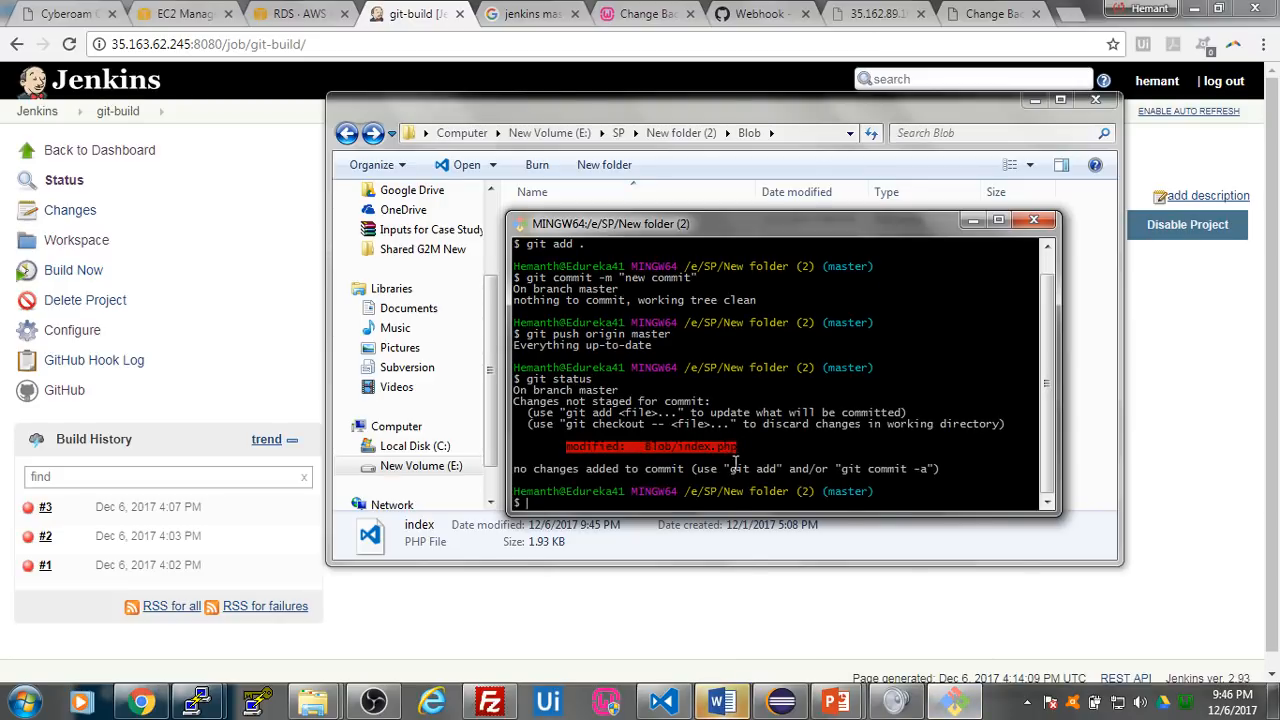
click(630, 505)
text(git add .)
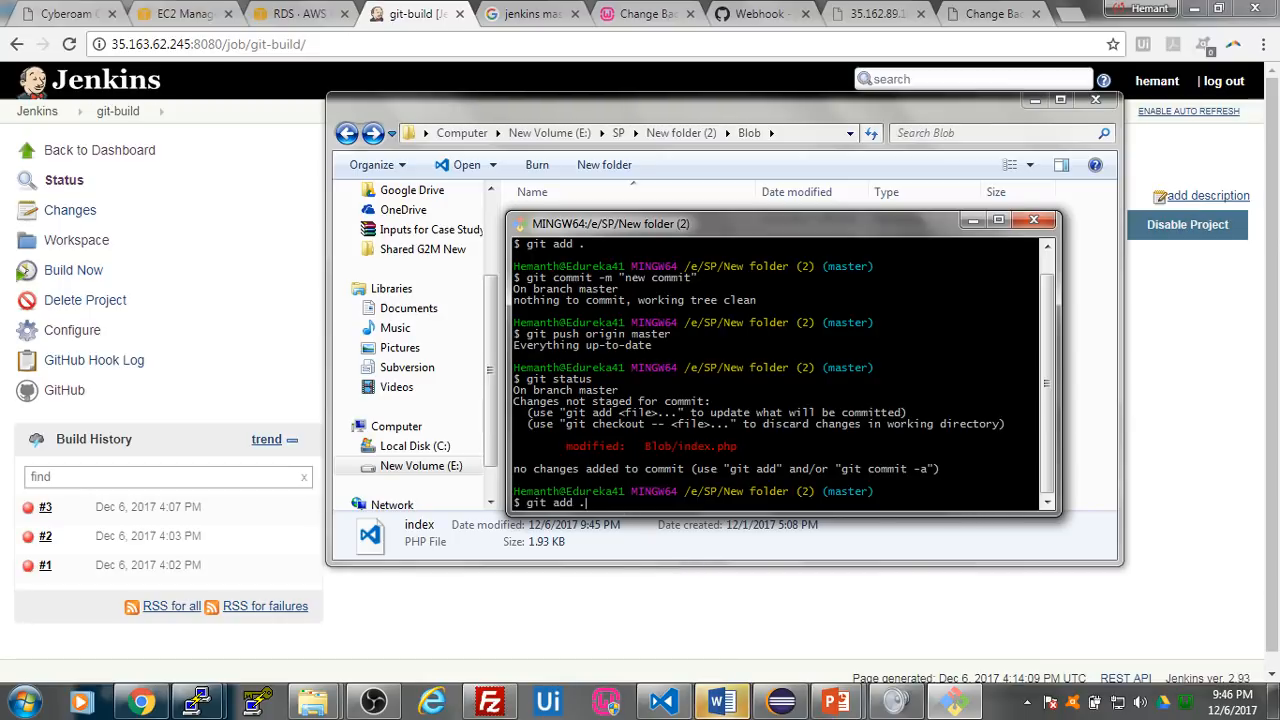
key(Return)
key(Up)
key(Up)
key(Up)
key(Up)
key(Return)
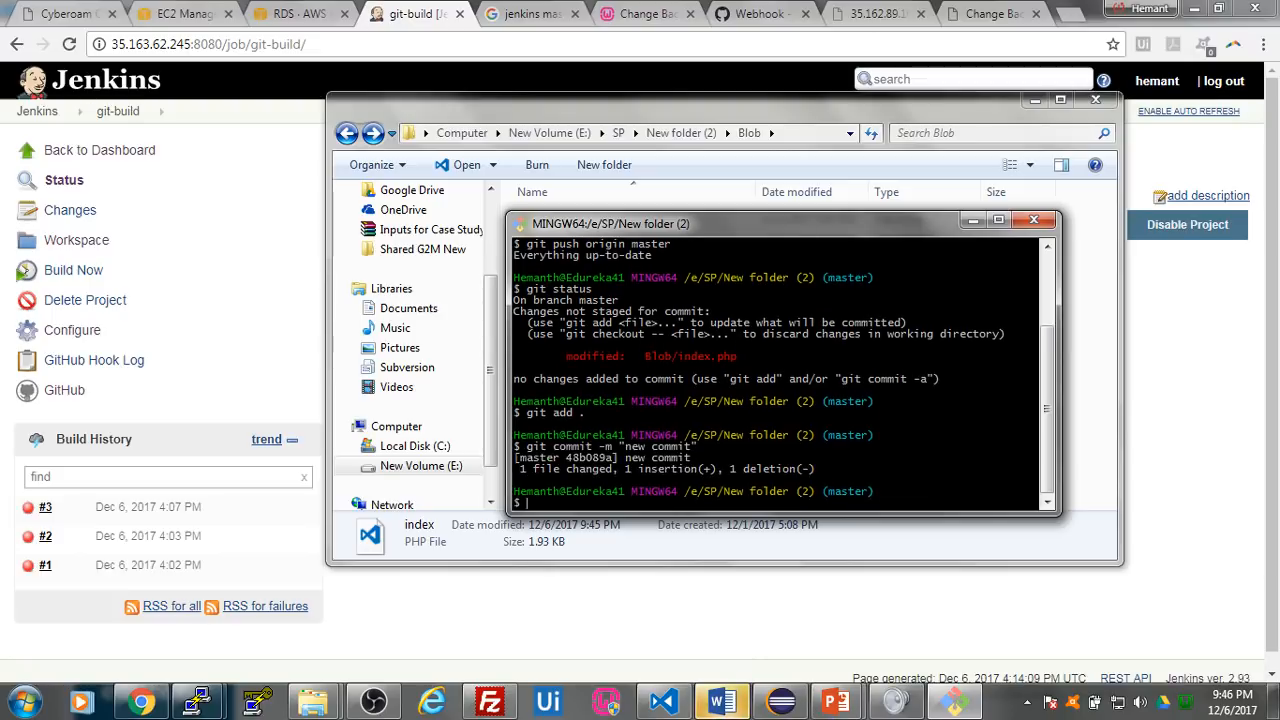
- Push the master branch with the edited Blob/index.php to origin
key(Up)
key(Up)
key(Up)
key(Up)
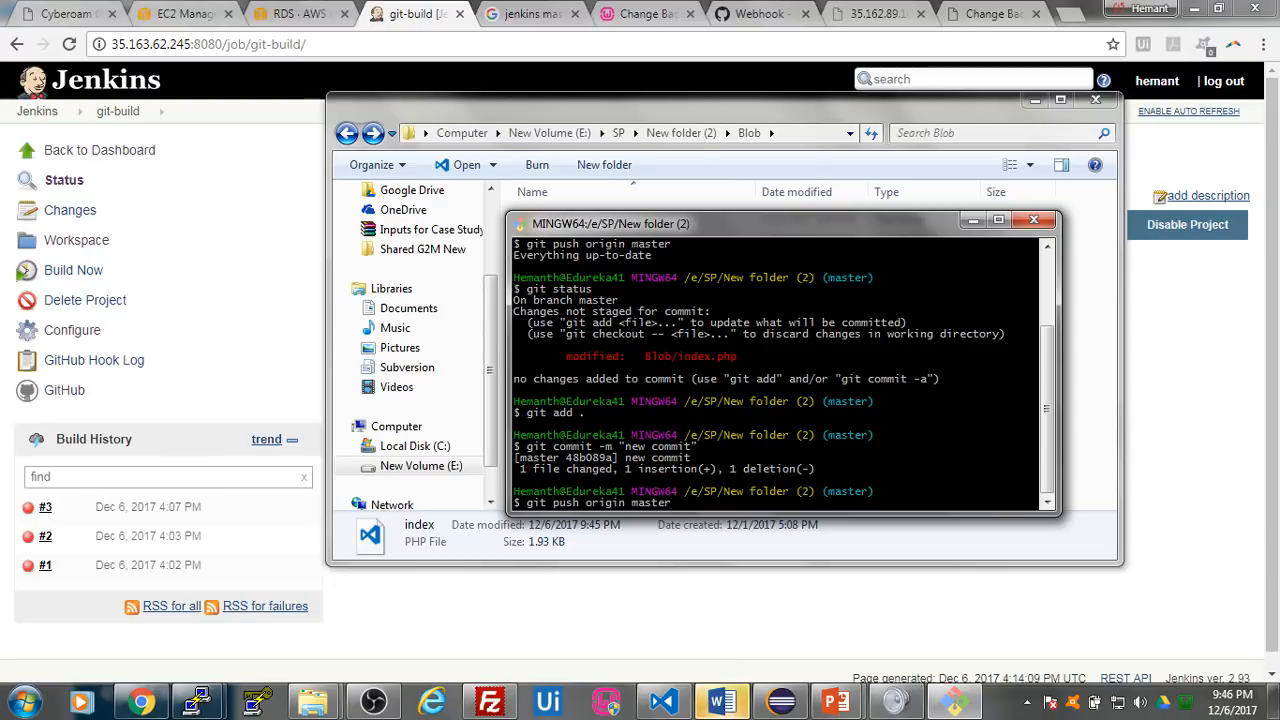
key(Return)
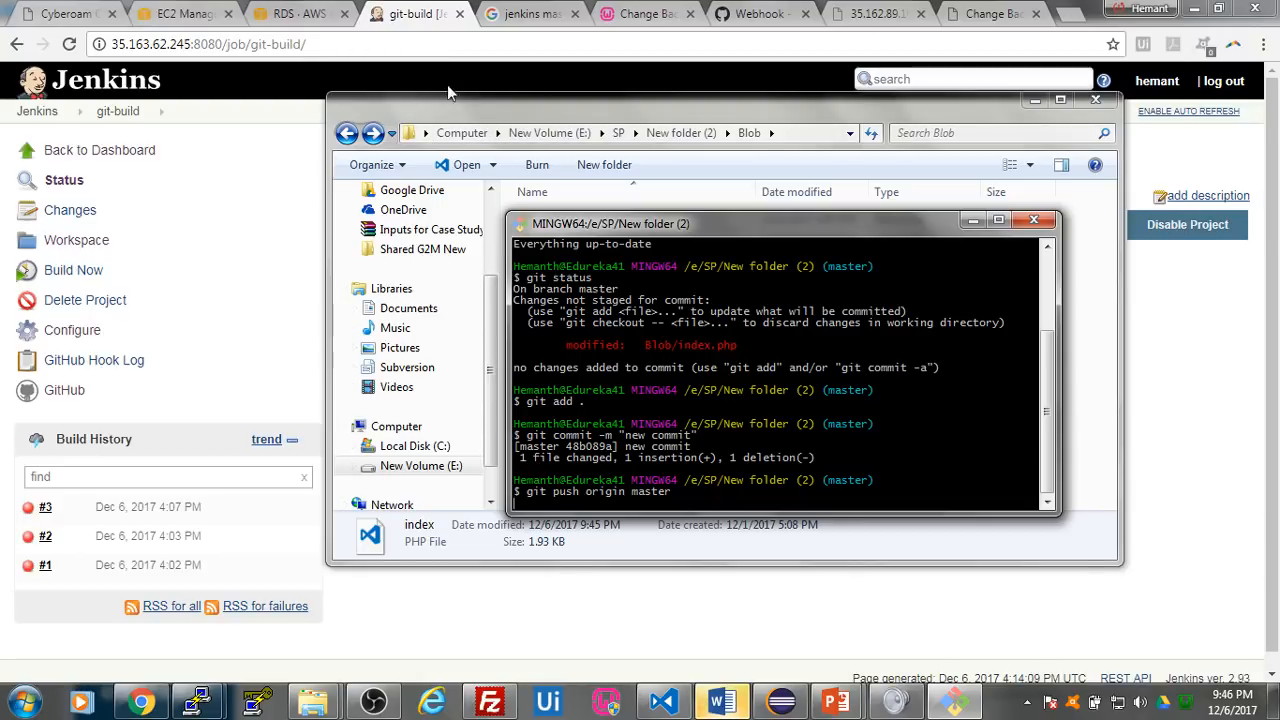
- Switch to the Ubuntu server's PuTTY terminal and list the running containers with sudo docker ps
click(256, 226)
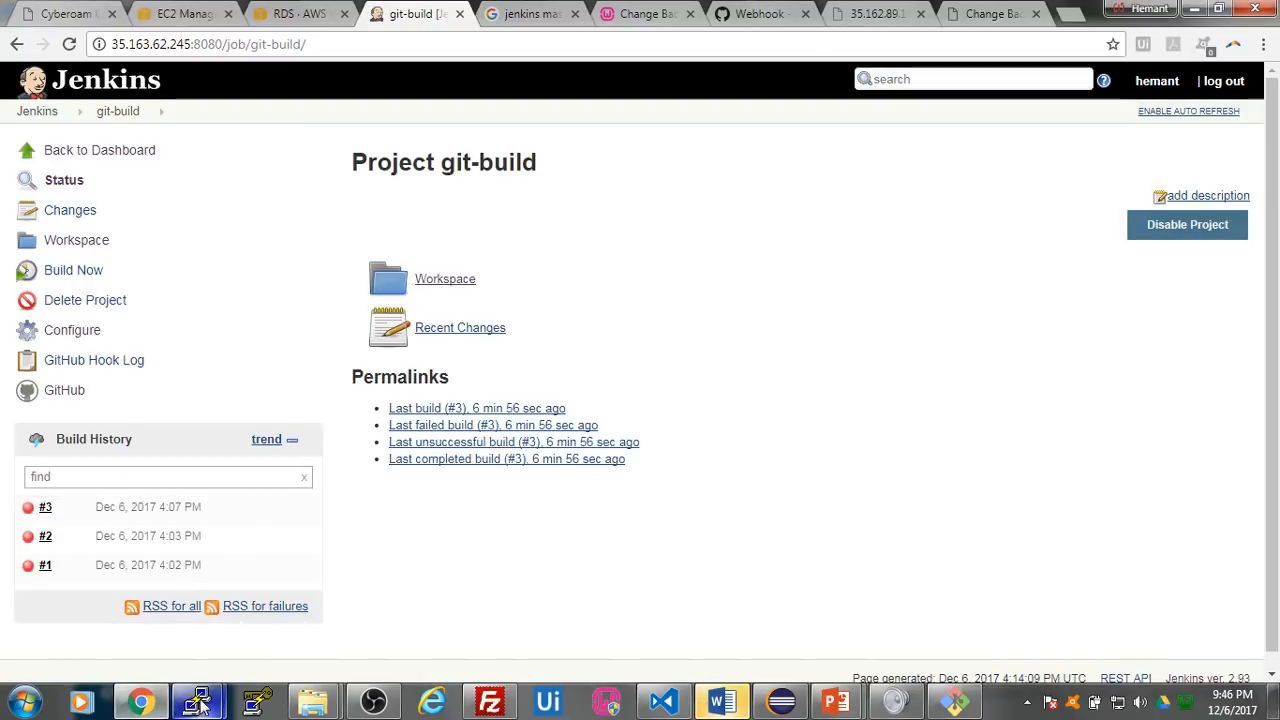
mouse_move(198, 702)
click(302, 599)
text(dock)
key(BackSpace)
key(BackSpace)
key(BackSpace)
key(BackSpace)
text(sudo docke)
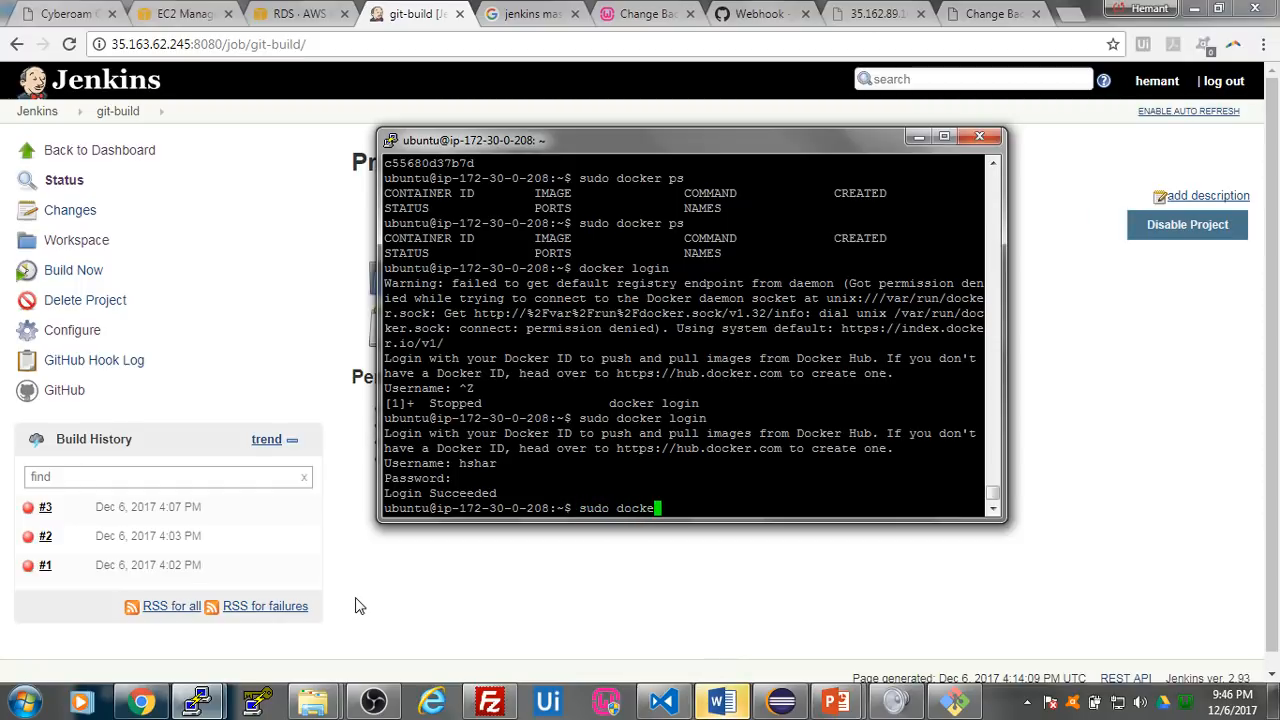
text(r ps)
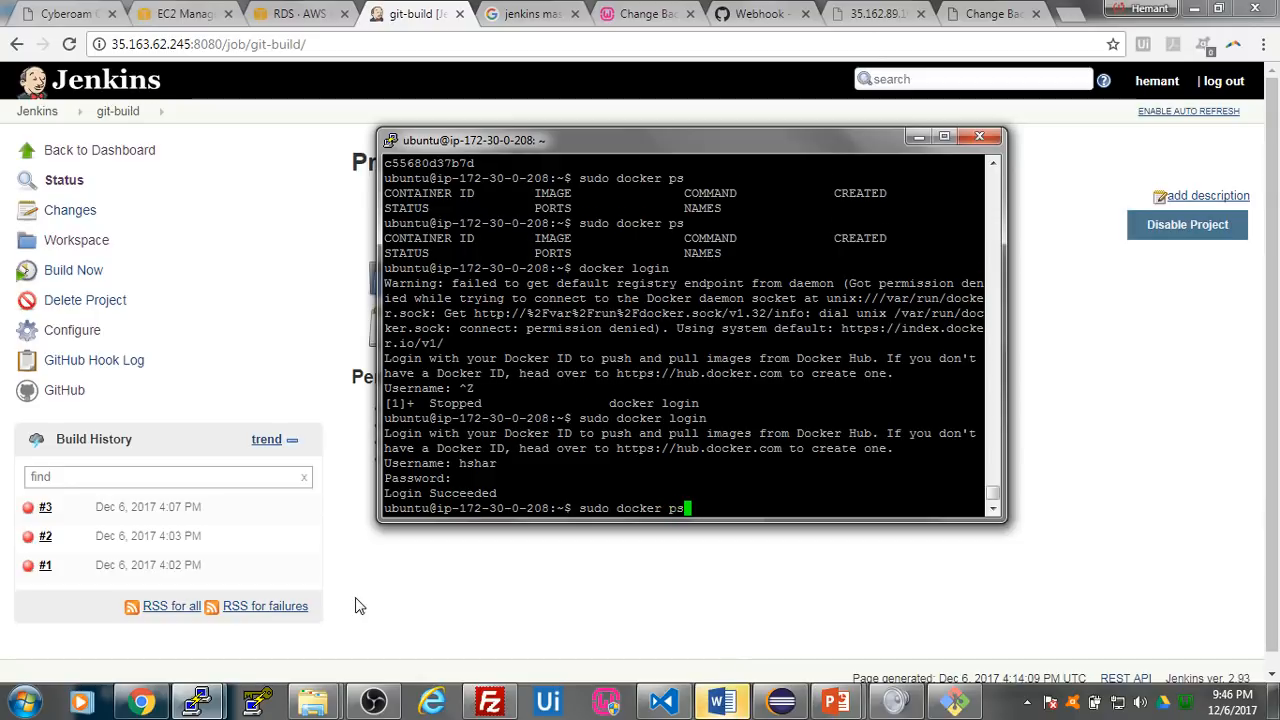
key(Return)
- Copy the ID of the running container and stop it with sudo docker kill 5e91405ce781
double_click(428, 478)
key(ctrl+c)
click(597, 507)
text(sudo)
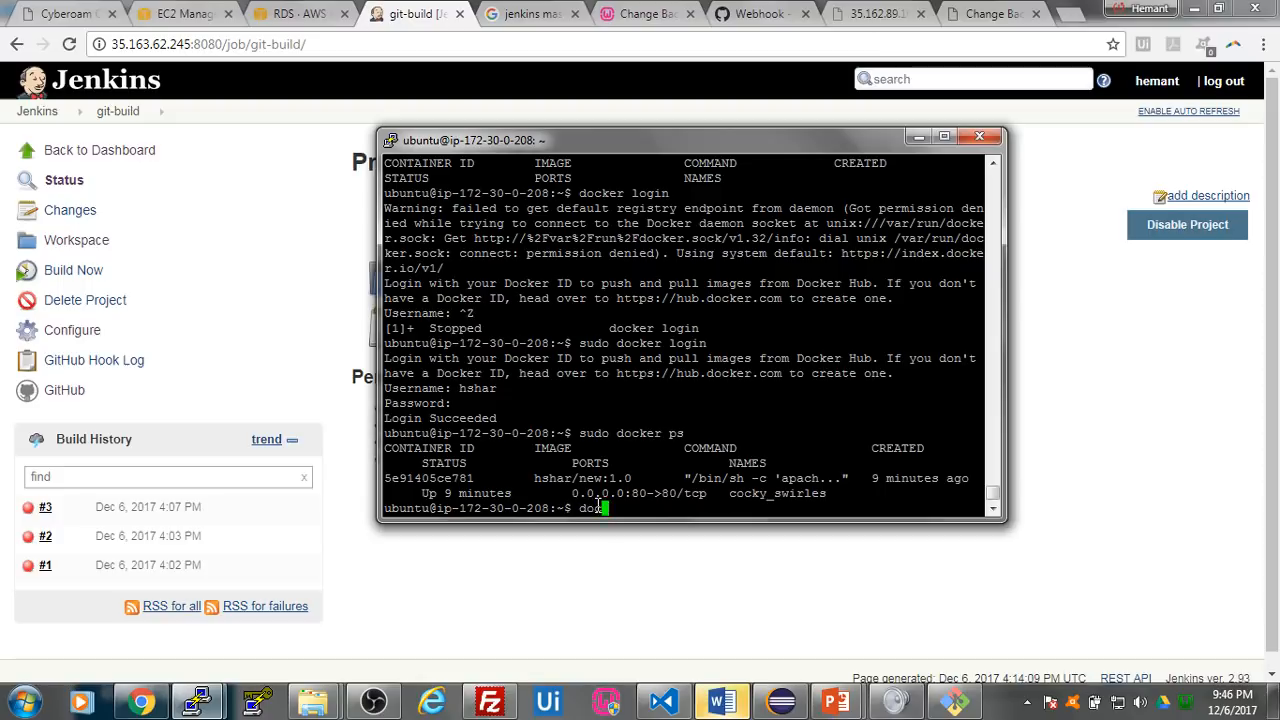
key(BackSpace)
key(BackSpace)
key(BackSpace)
key(BackSpace)
key(BackSpace)
text(sudo docker kill)
right_click(743, 510)
key(Return)
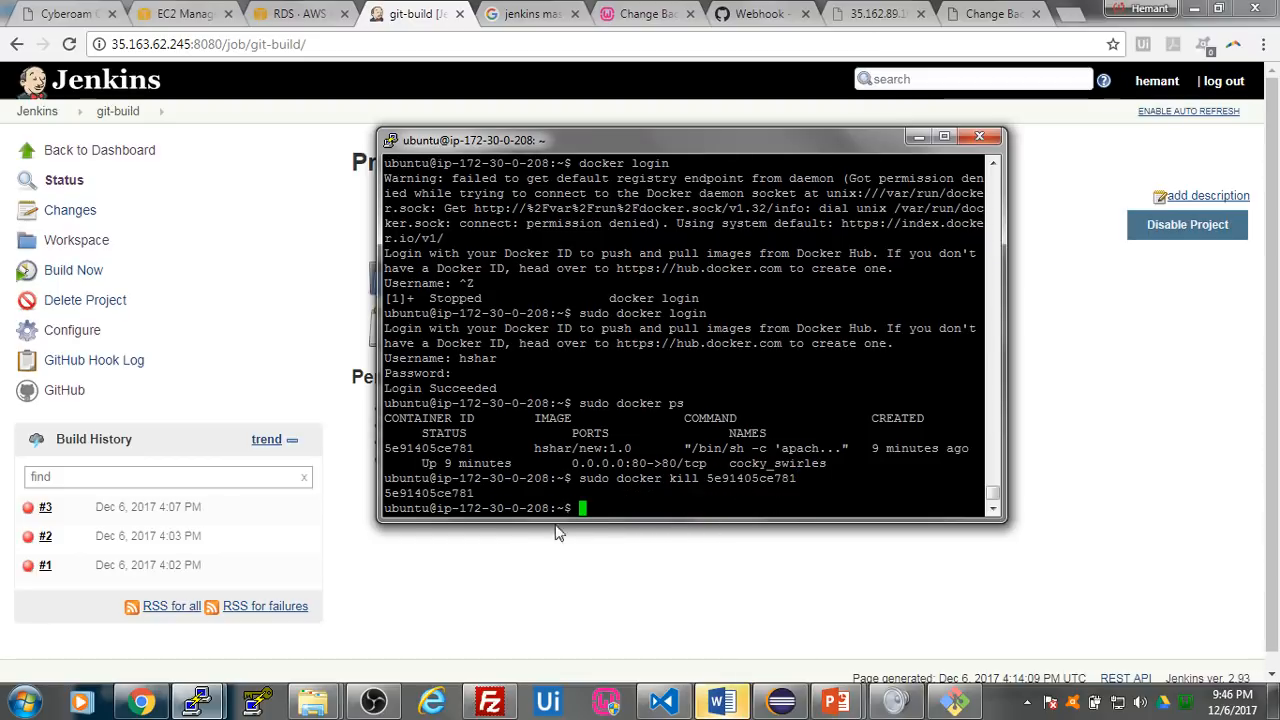
- Check the push output in Git Bash, and reload the Jenkins git-build project page in the browser
click(785, 703)
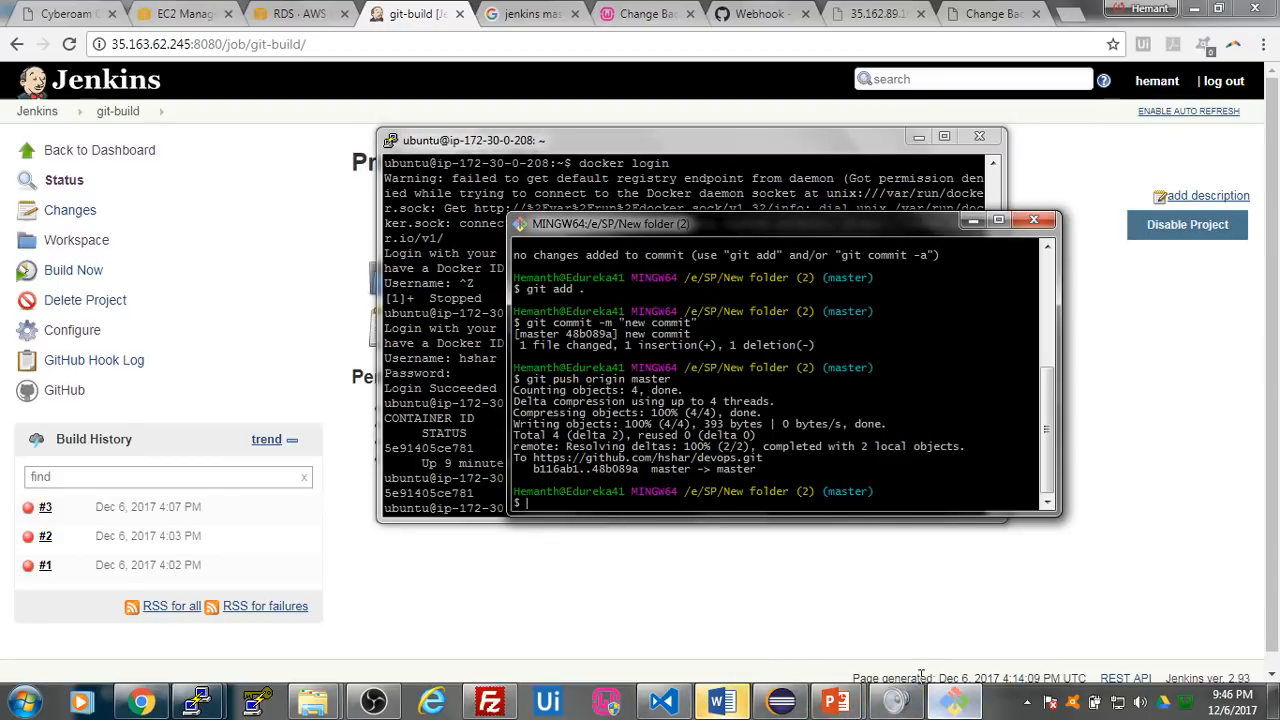
click(477, 567)
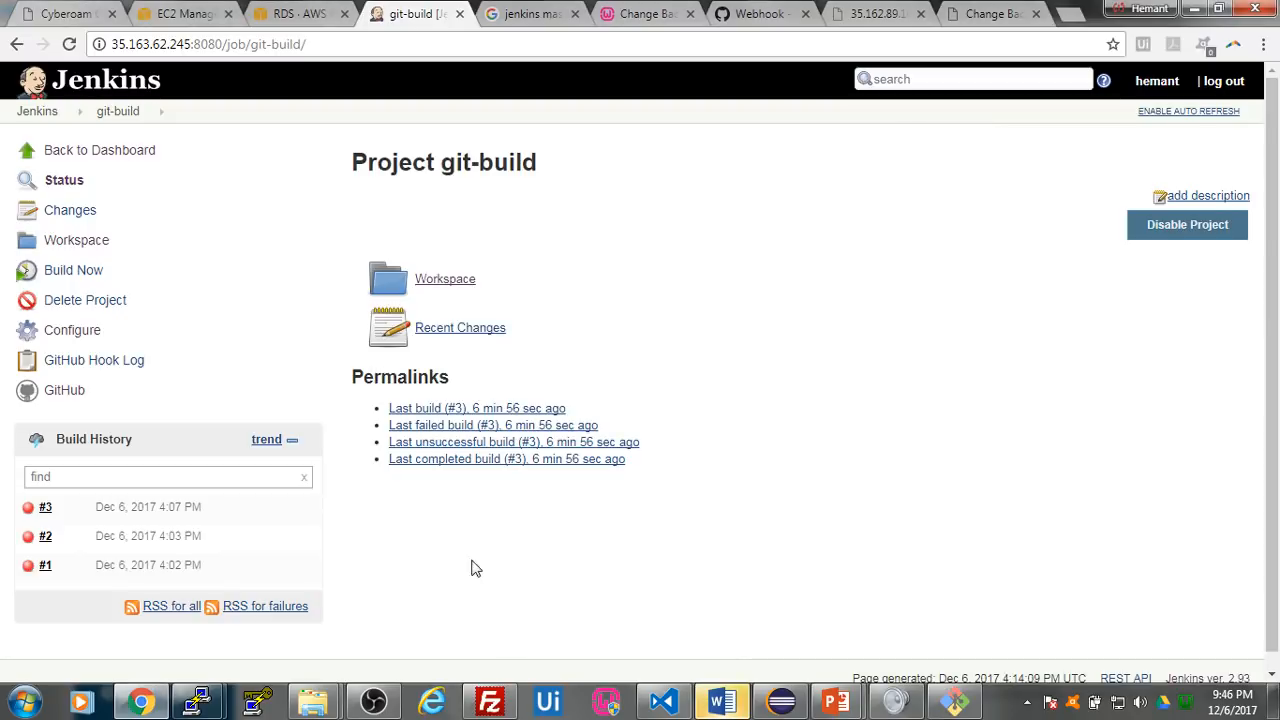
click(68, 49)
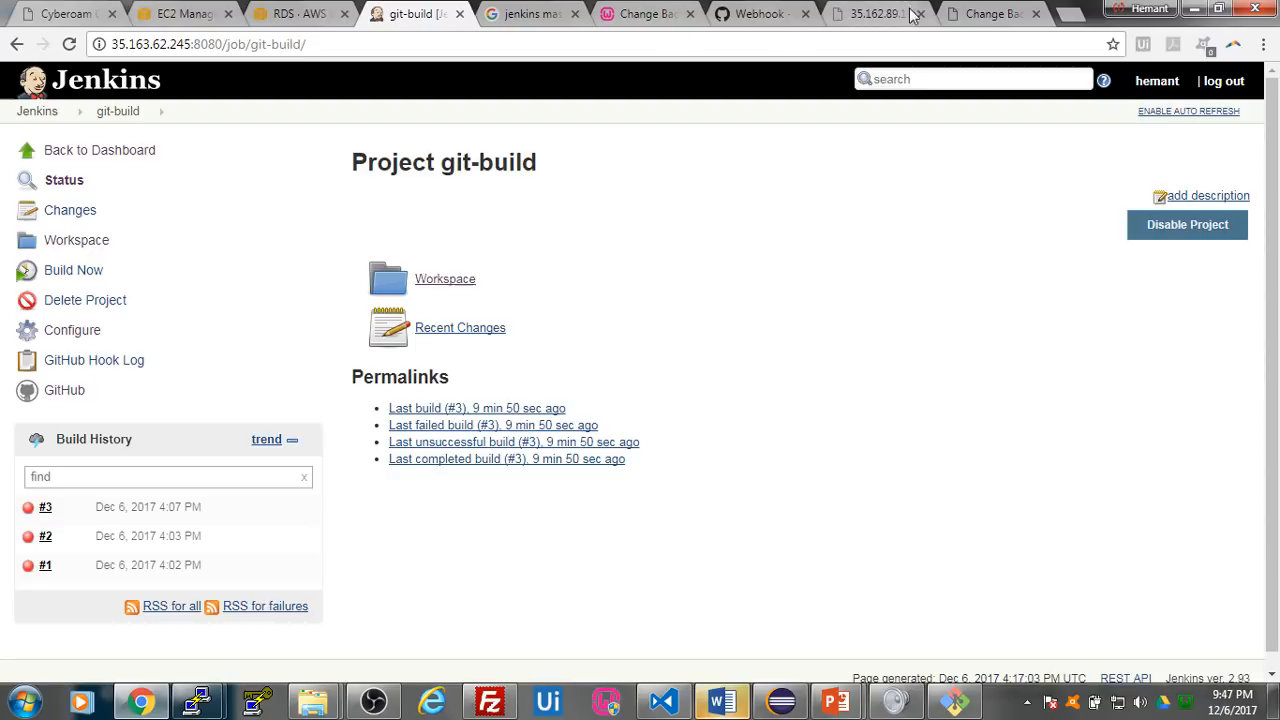
- Save the devops repository's GitHub webhook again and review its recent deliveries and payload URL
click(748, 14)
scroll(651, 374, down, 5)
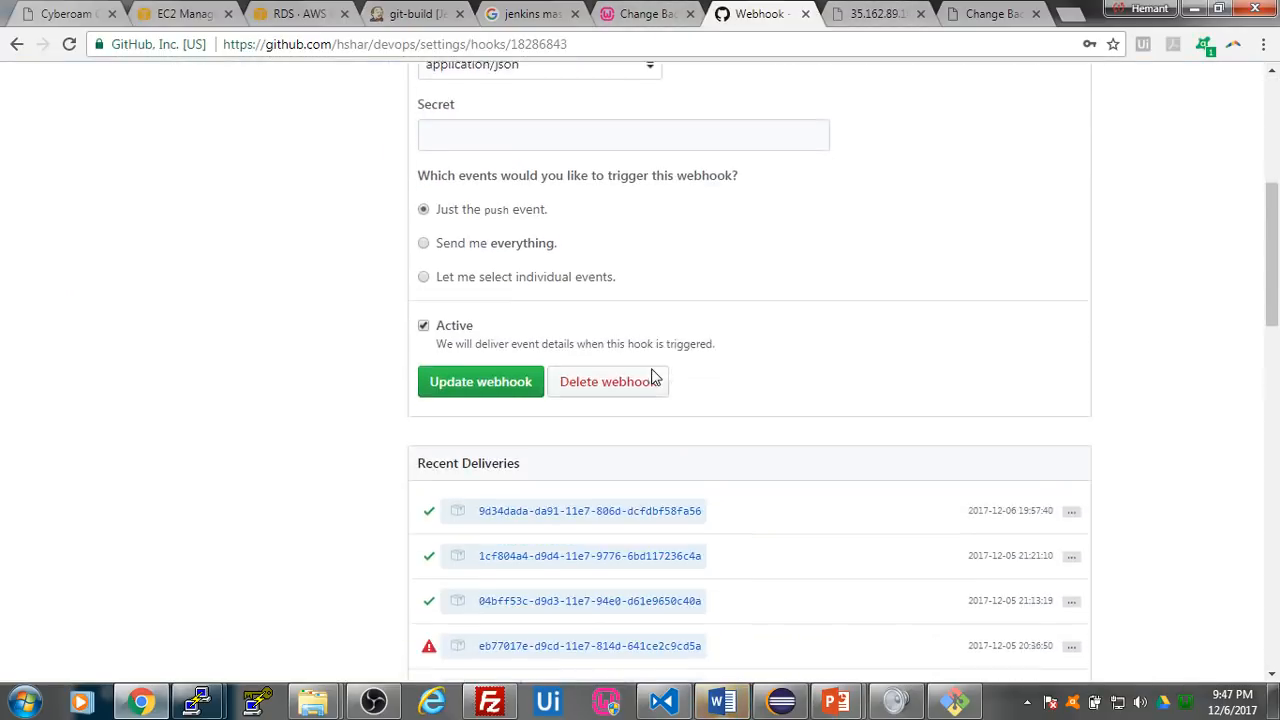
click(503, 370)
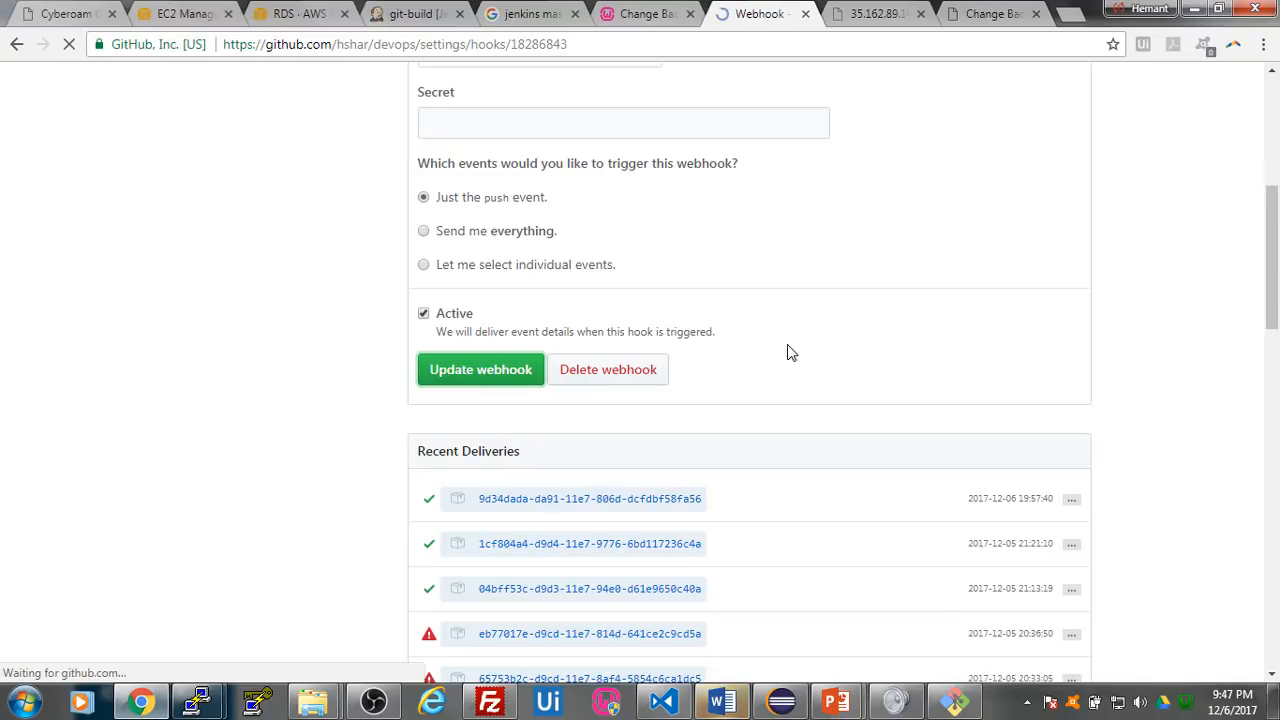
scroll(789, 355, down, 4)
scroll(789, 355, up, 4)
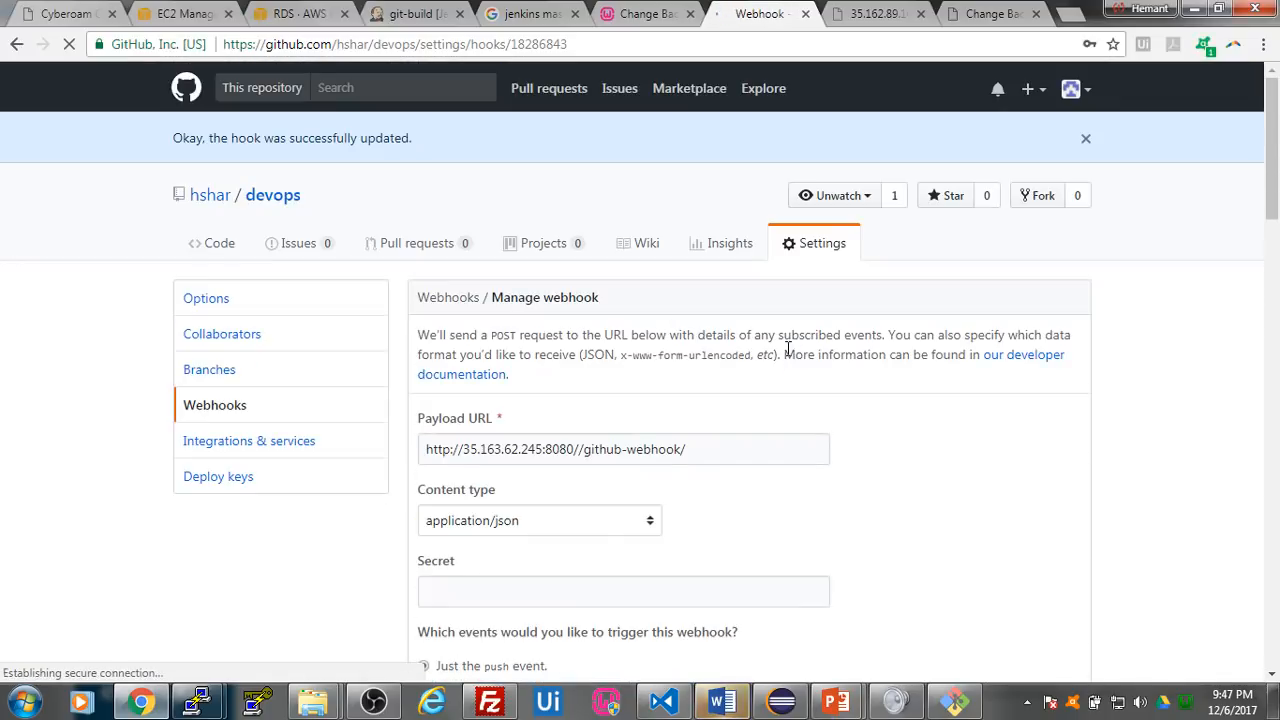
scroll(787, 350, down, 6)
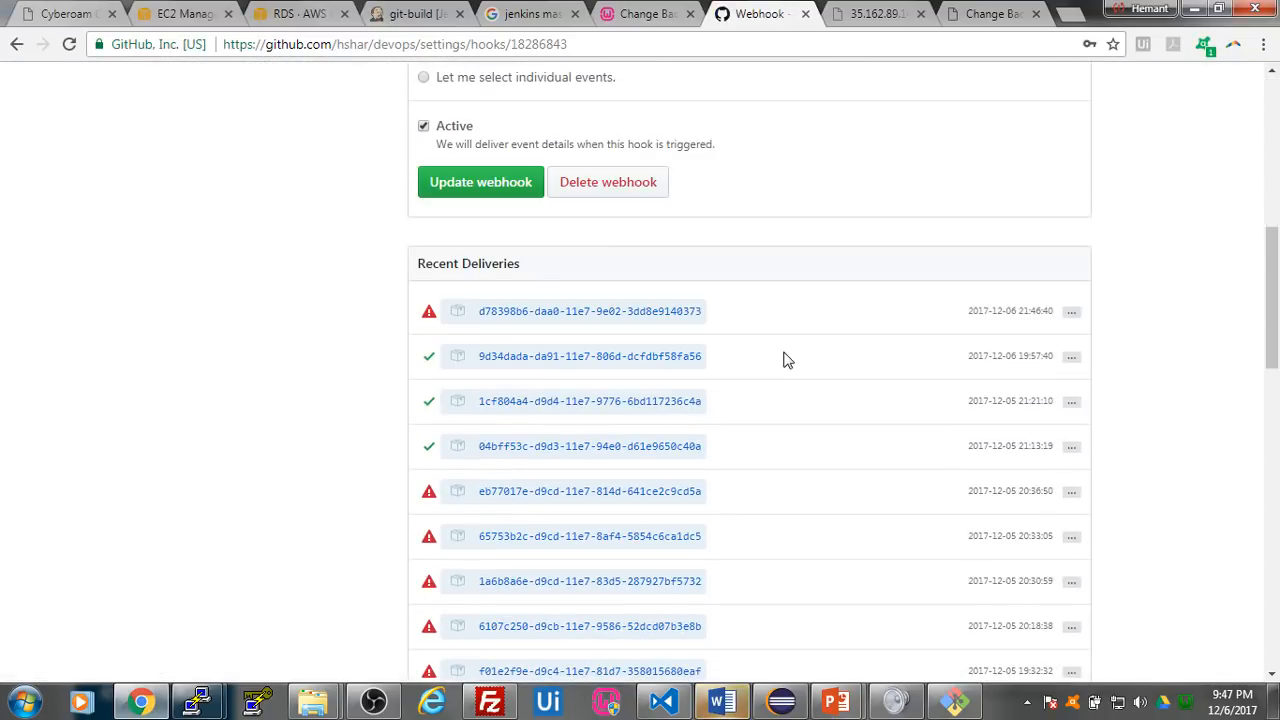
scroll(574, 291, up, 5)
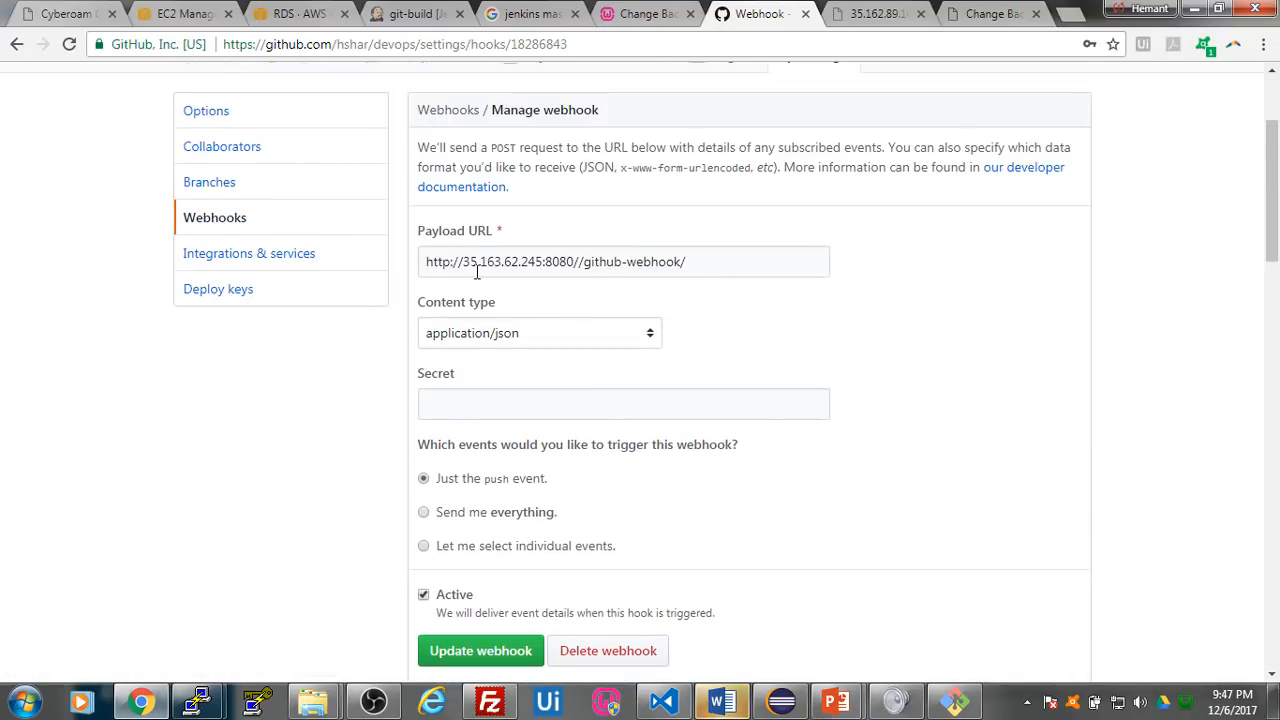
click(872, 17)
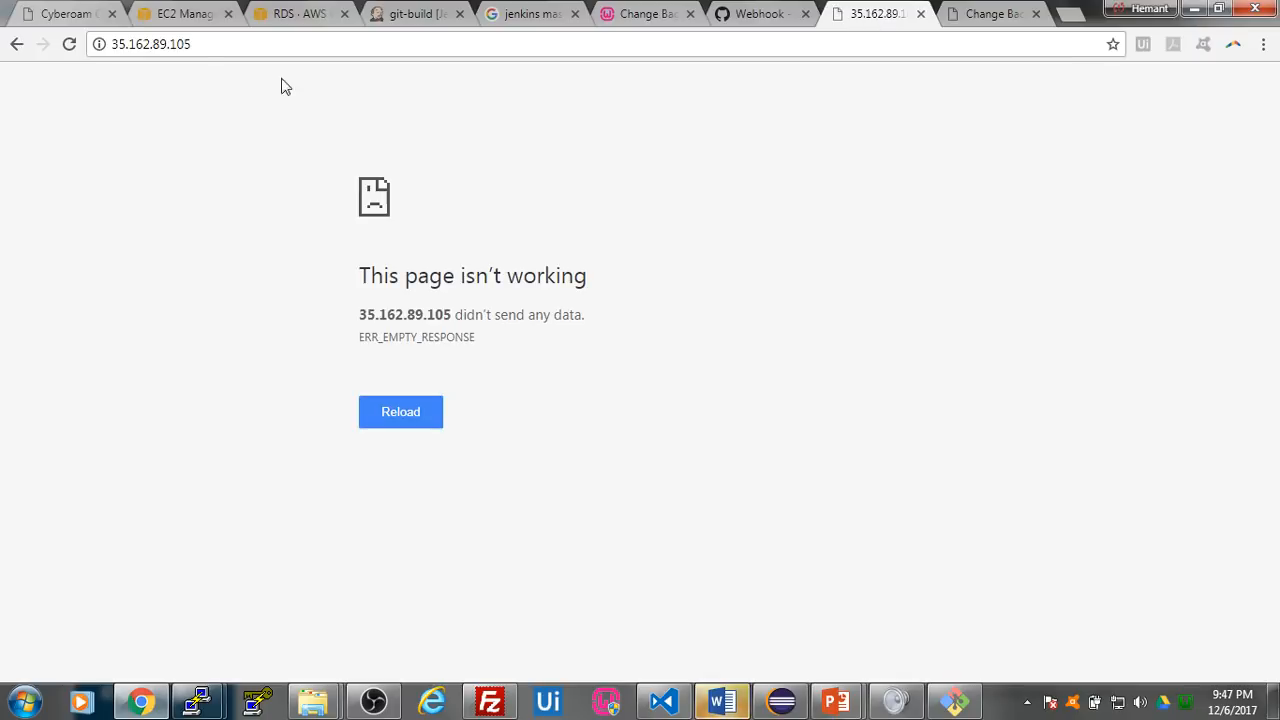
click(390, 18)
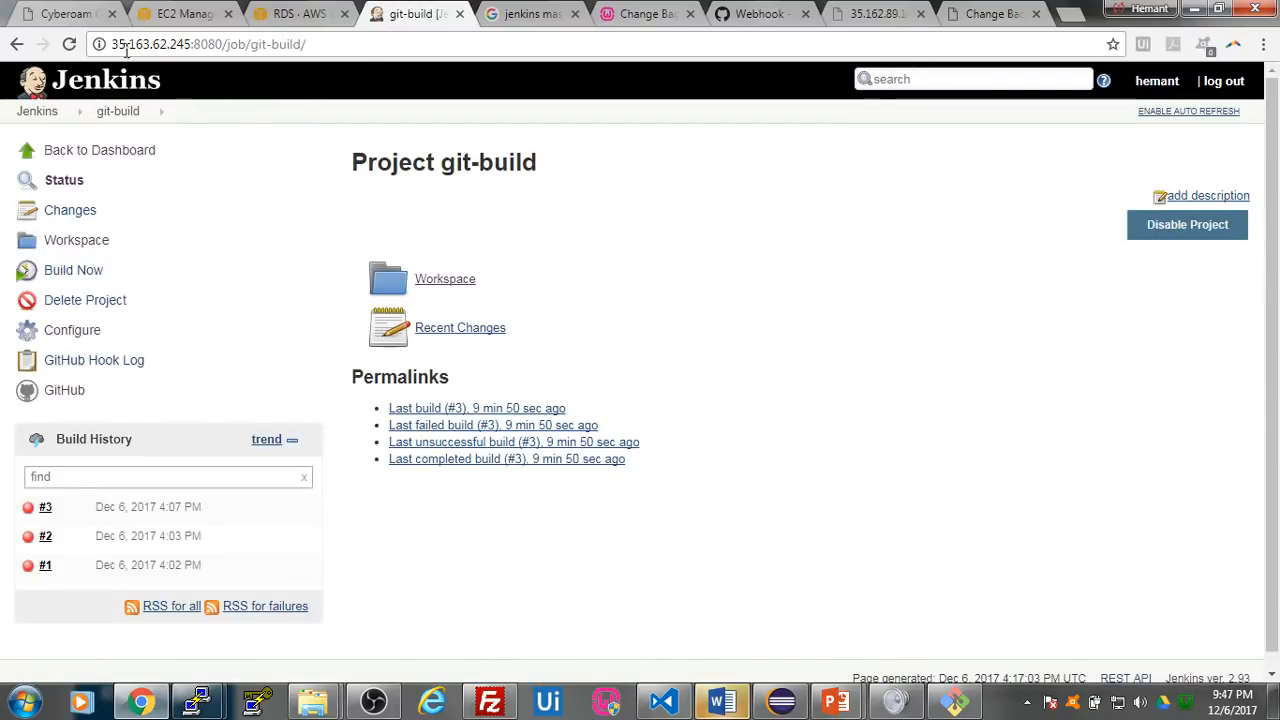
drag(110, 44, 345, 47)
key(ctrl+c)
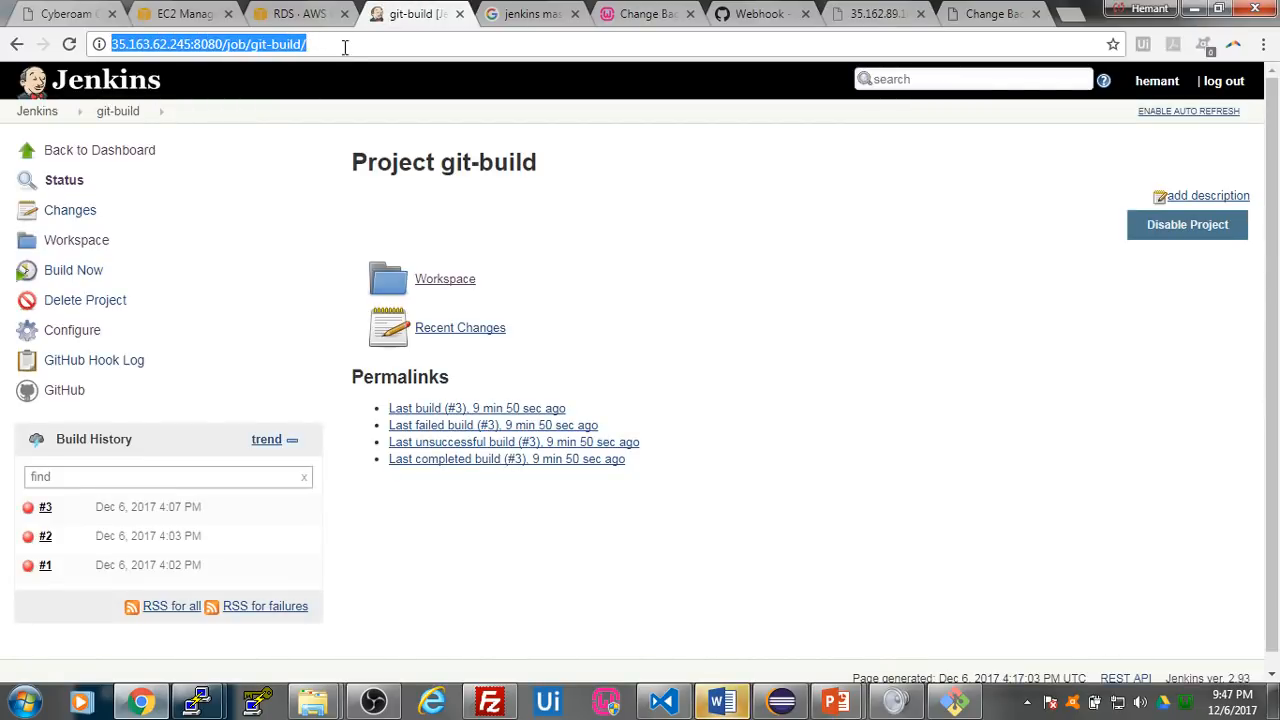
click(748, 15)
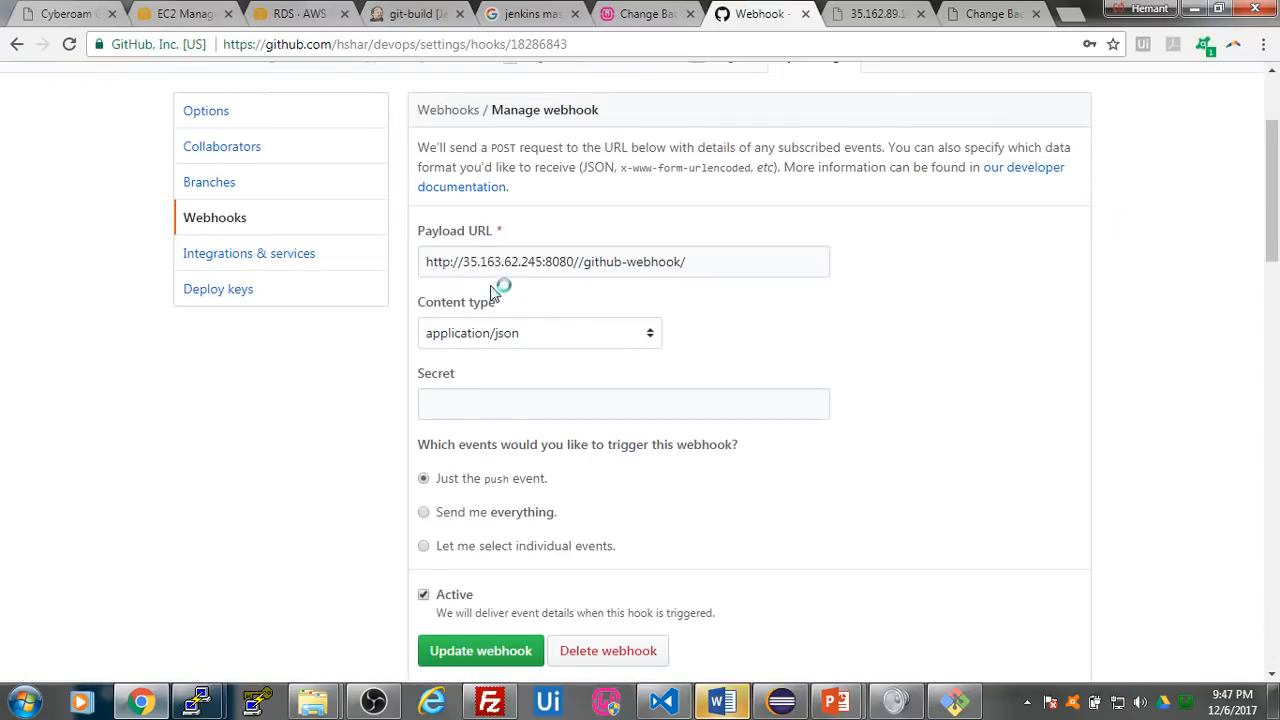
drag(464, 261, 720, 263)
key(ctrl+v)
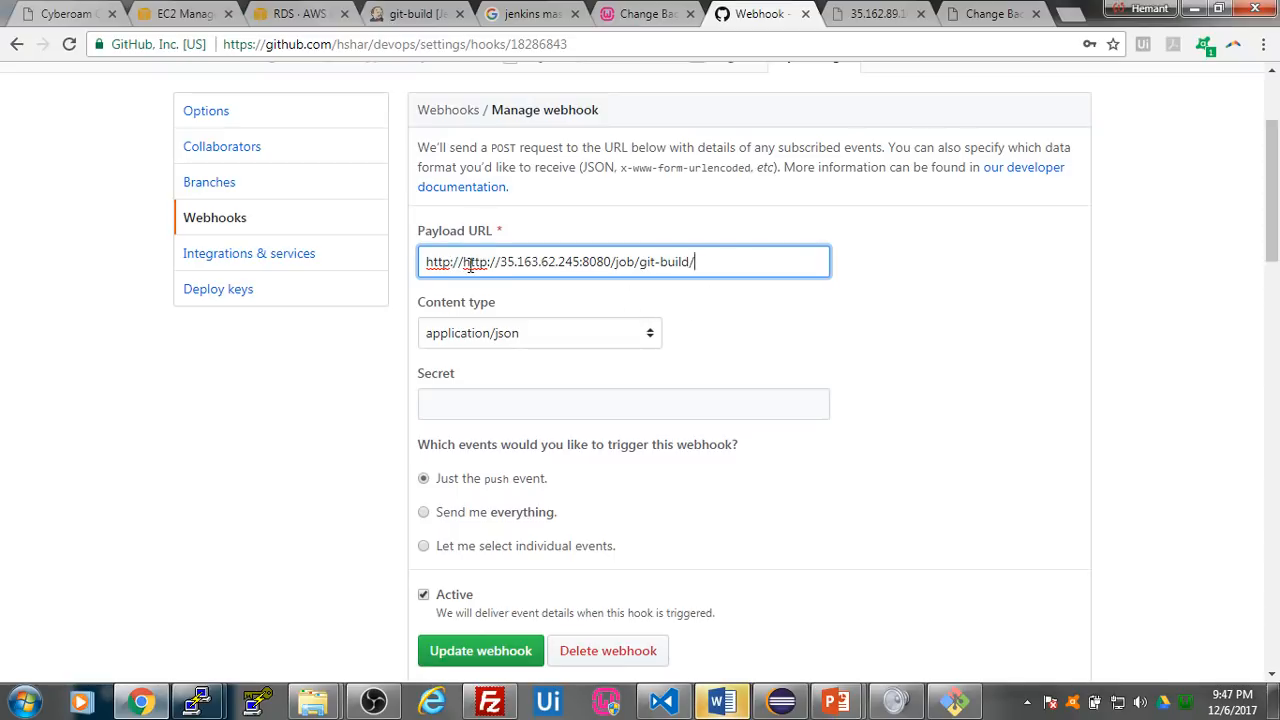
drag(463, 262, 426, 262)
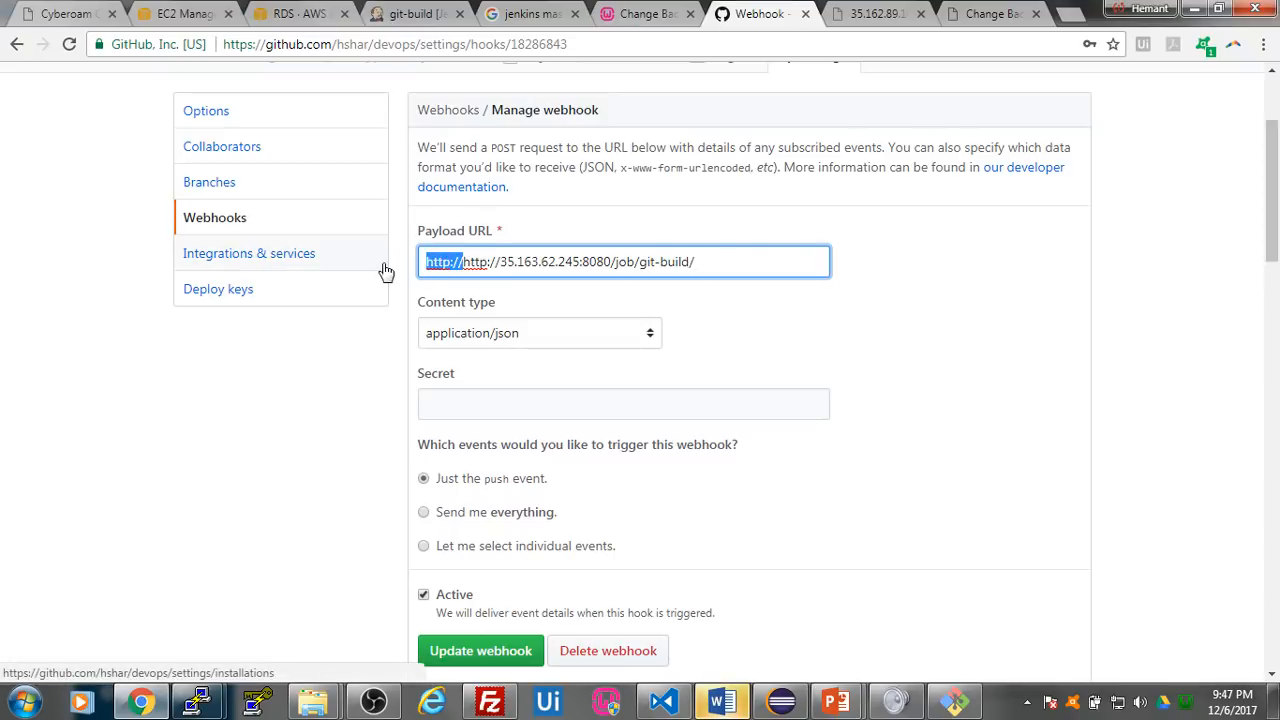
key(BackSpace)
scroll(600, 450, down, 2)
click(490, 472)
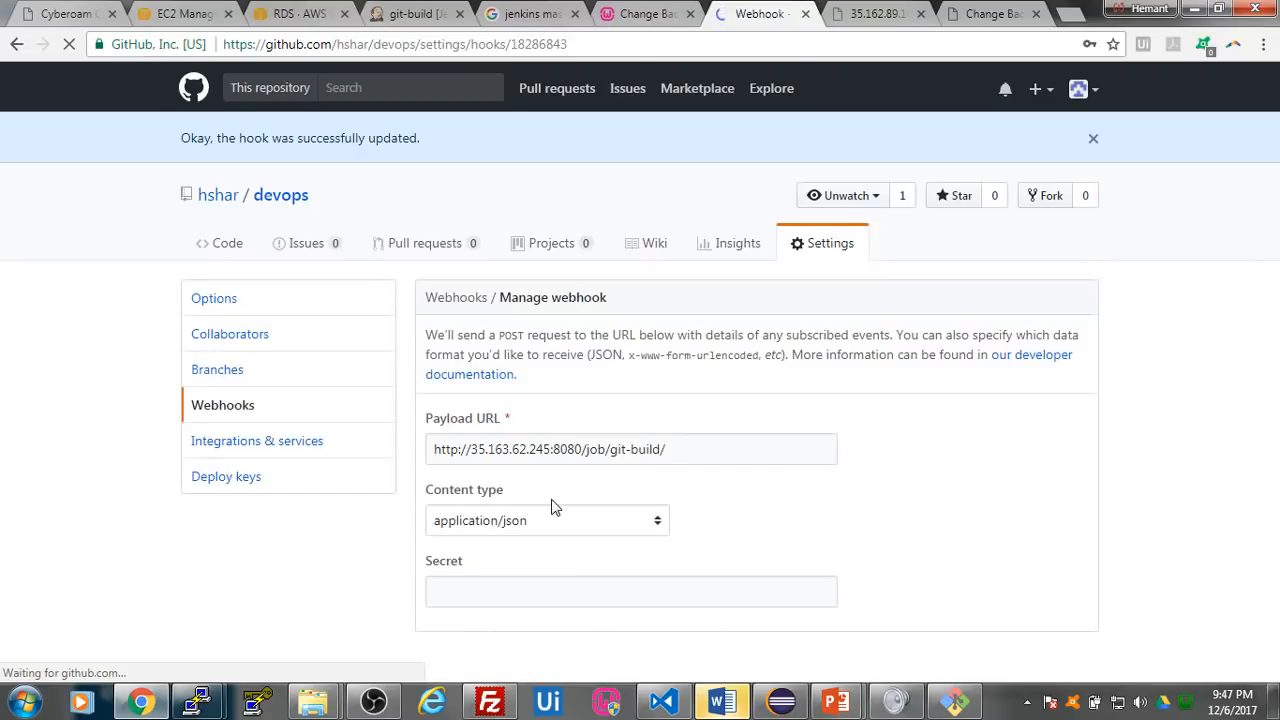
- Open the details of the most recent webhook delivery and redeliver its payload
scroll(770, 450, down, 1)
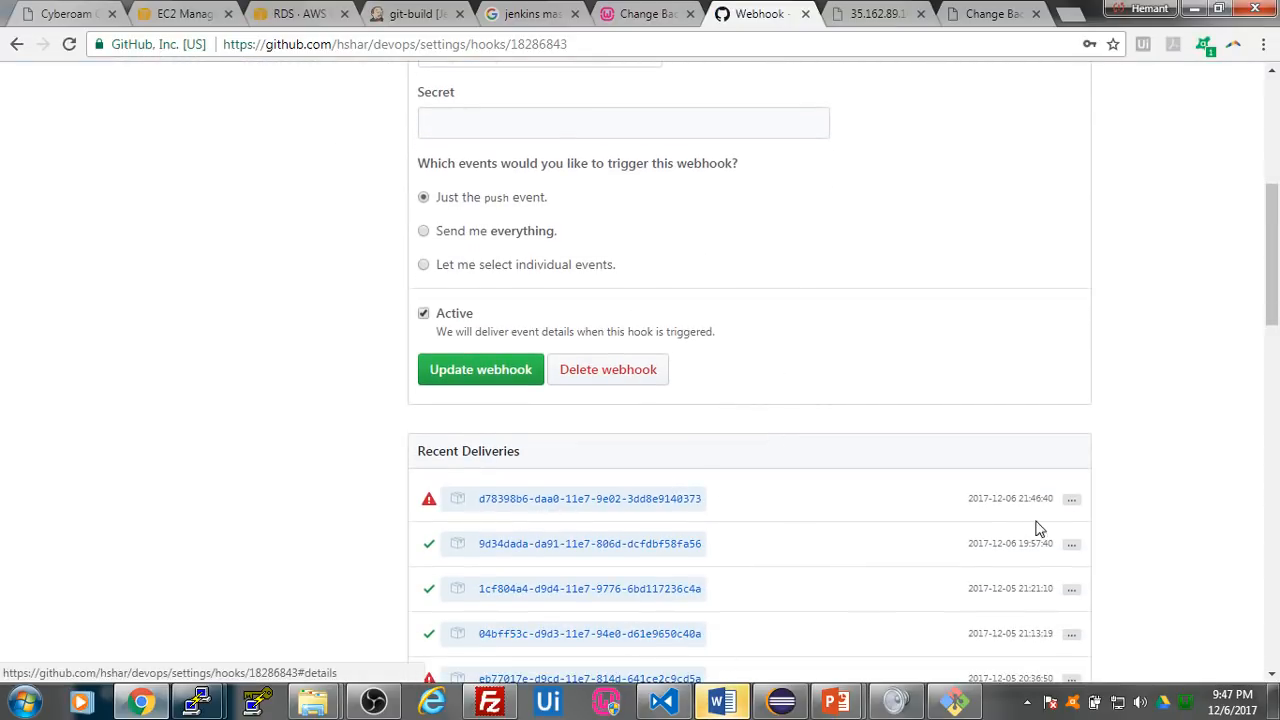
click(1071, 502)
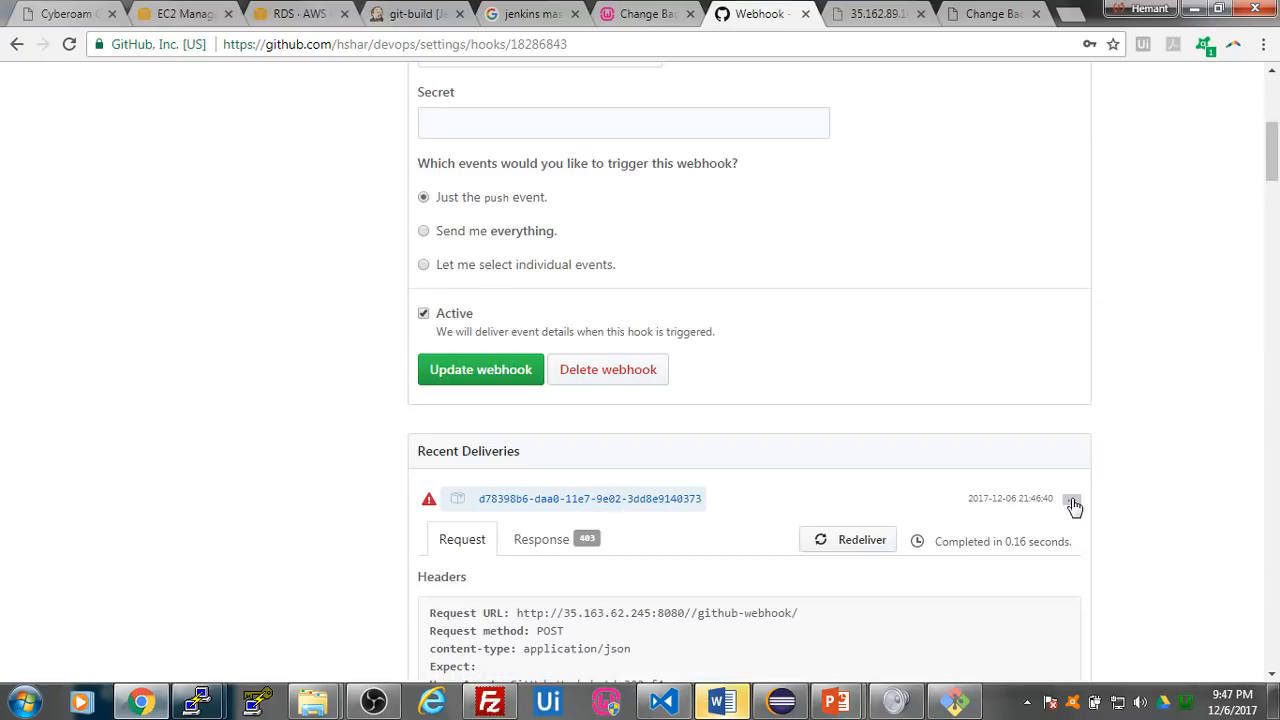
scroll(971, 528, down, 2)
scroll(971, 537, up, 2)
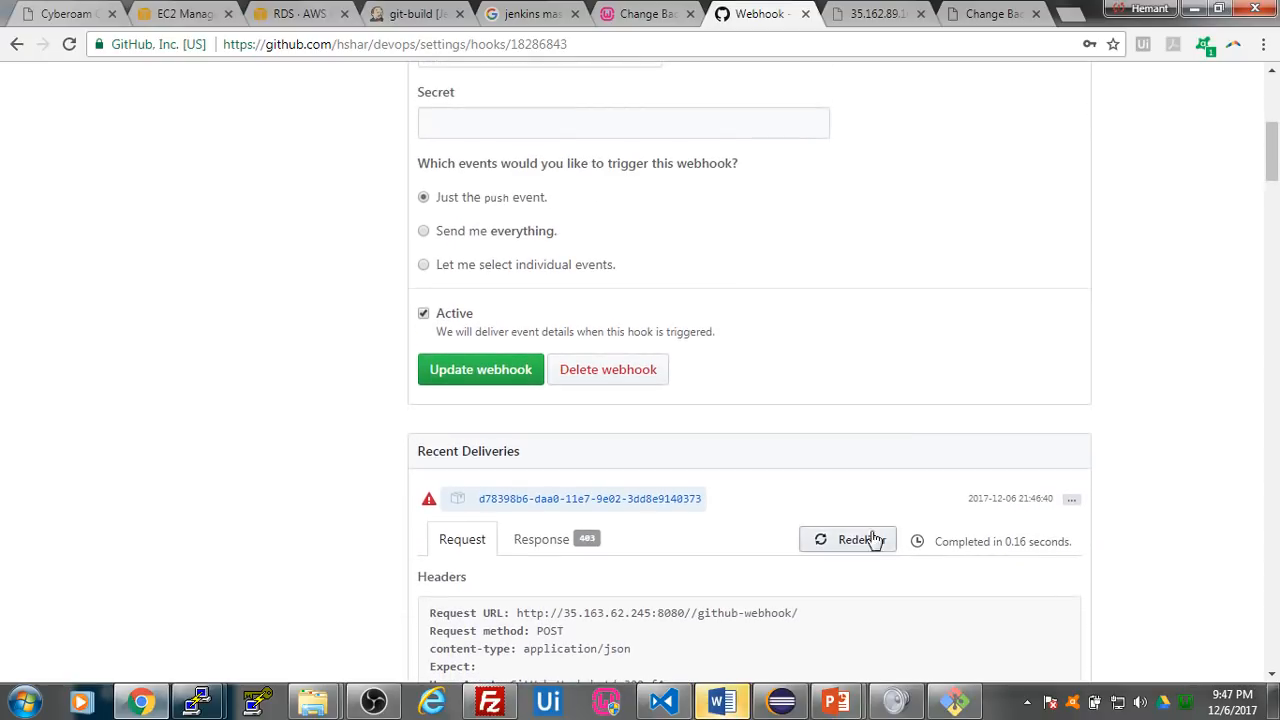
click(857, 541)
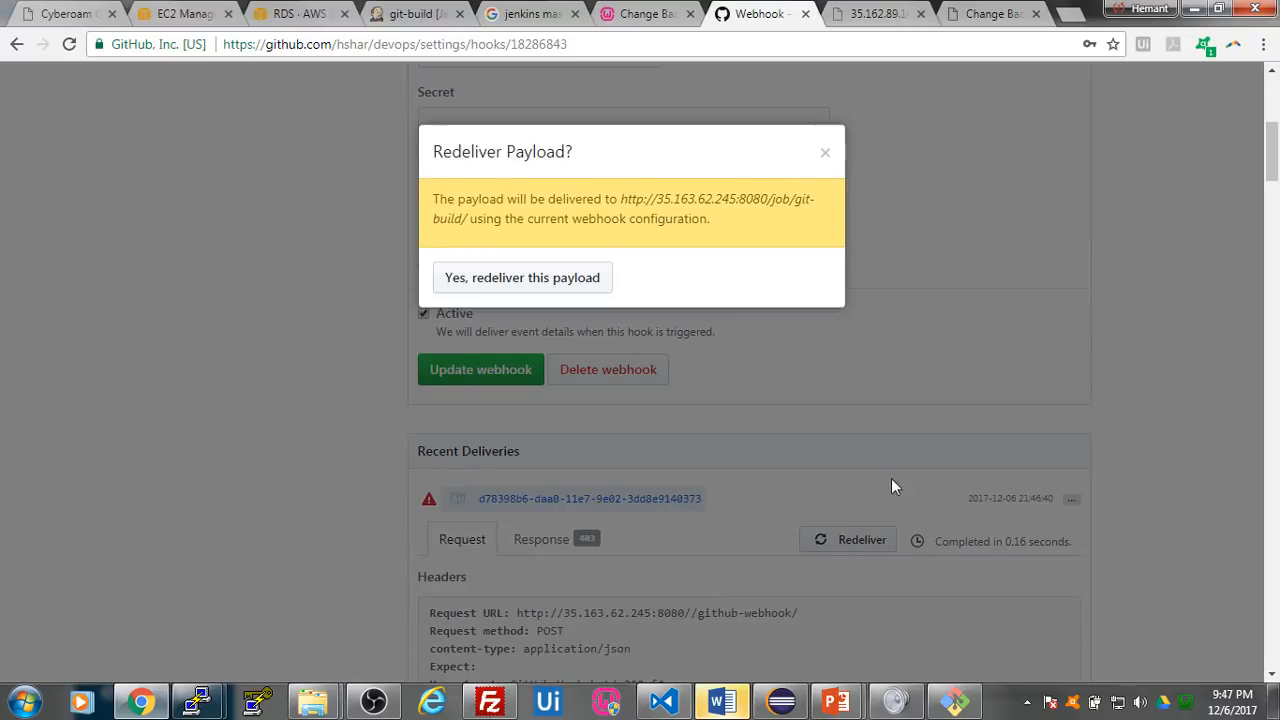
click(565, 293)
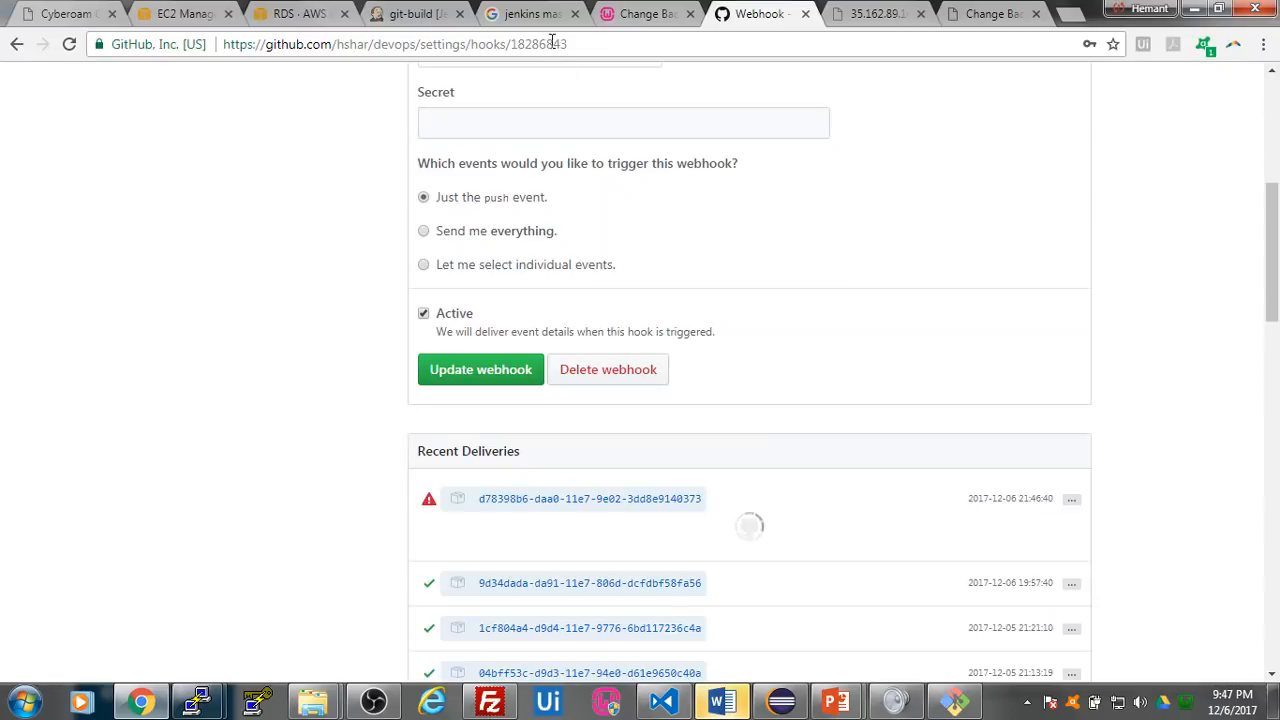
- Place the webhook page beside the Jenkins job page, and compare the redelivered request and payload URL with the job's build history
click(415, 12)
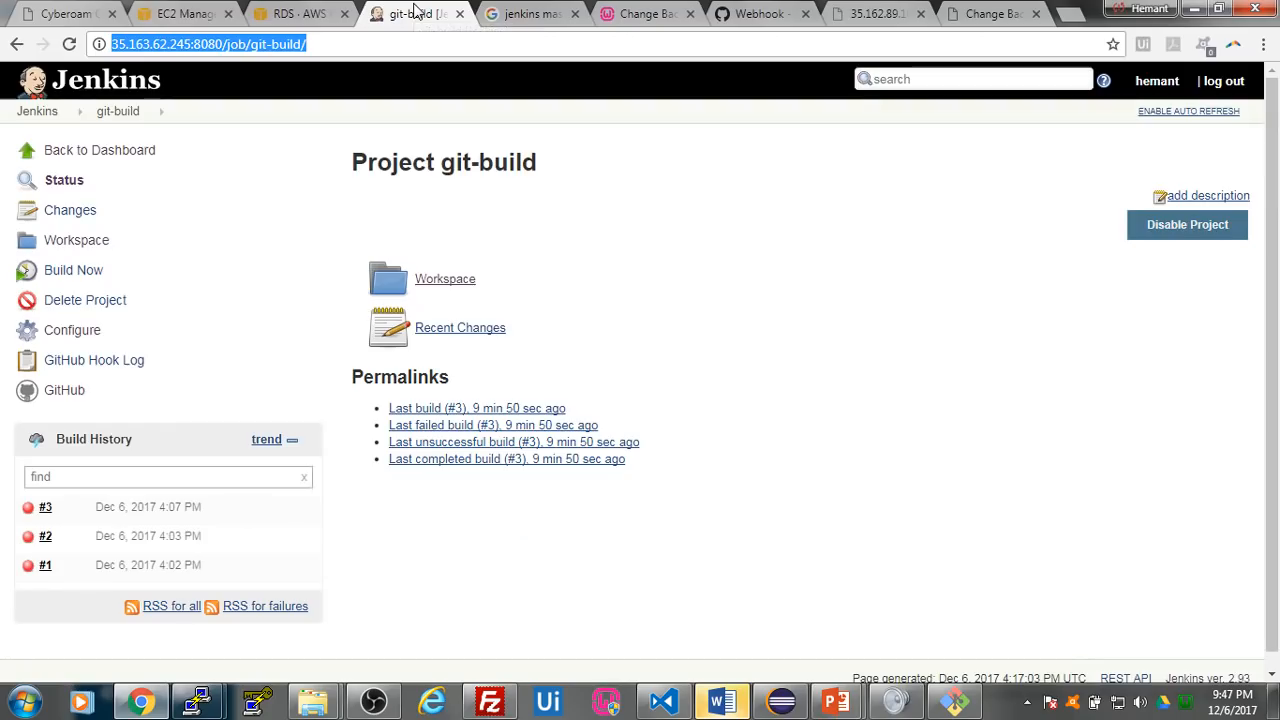
drag(760, 13, 566, 25)
scroll(560, 240, down, 1)
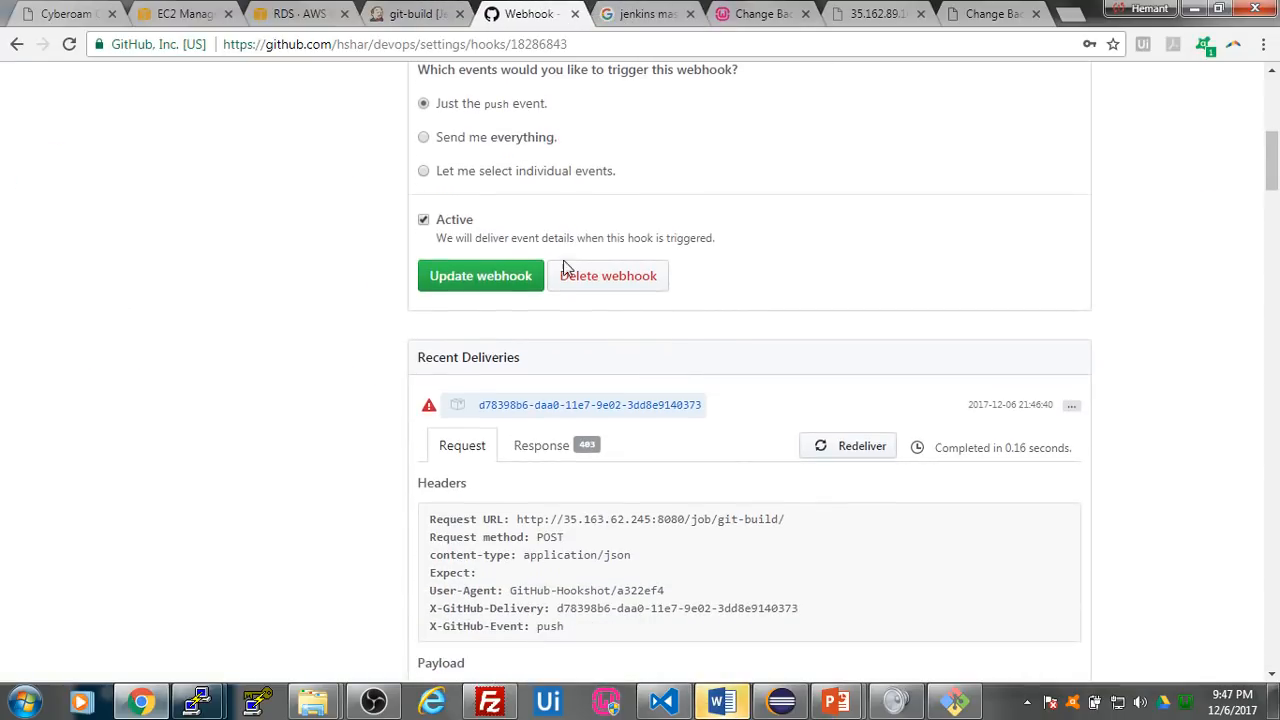
scroll(803, 408, down, 2)
scroll(803, 405, down, 2)
scroll(780, 385, up, 6)
click(420, 14)
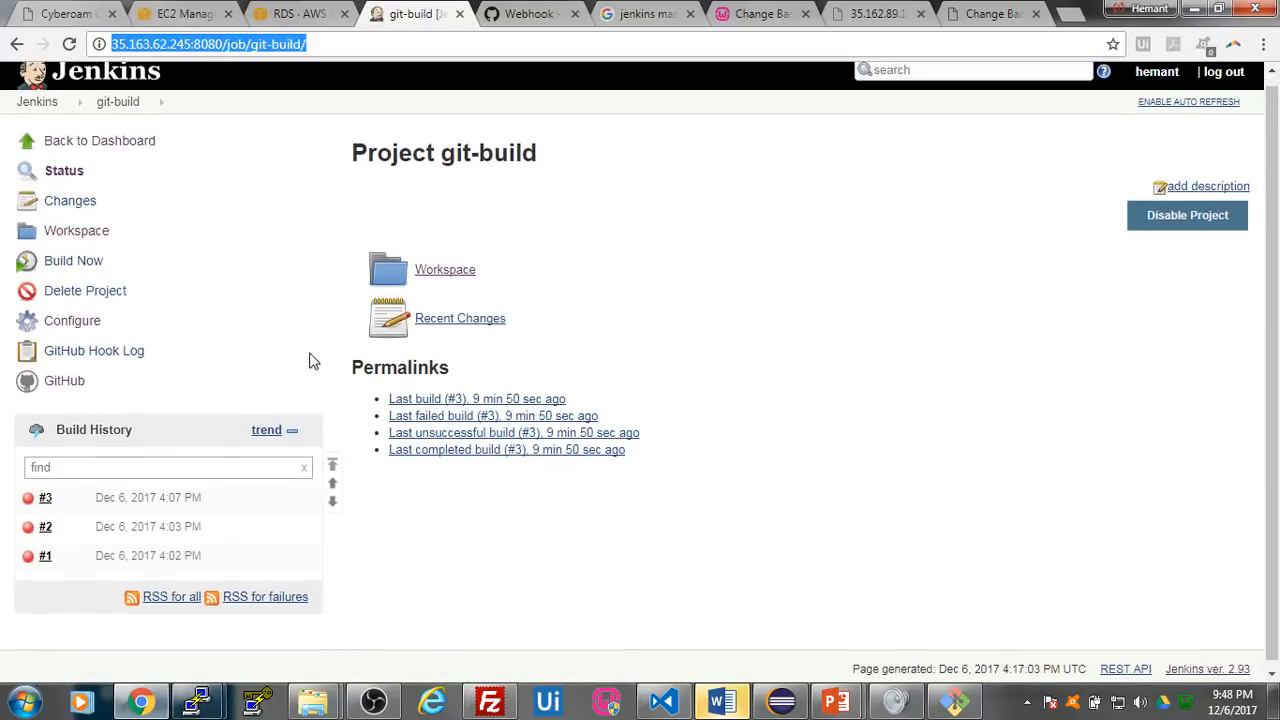
click(530, 14)
scroll(658, 316, down, 2)
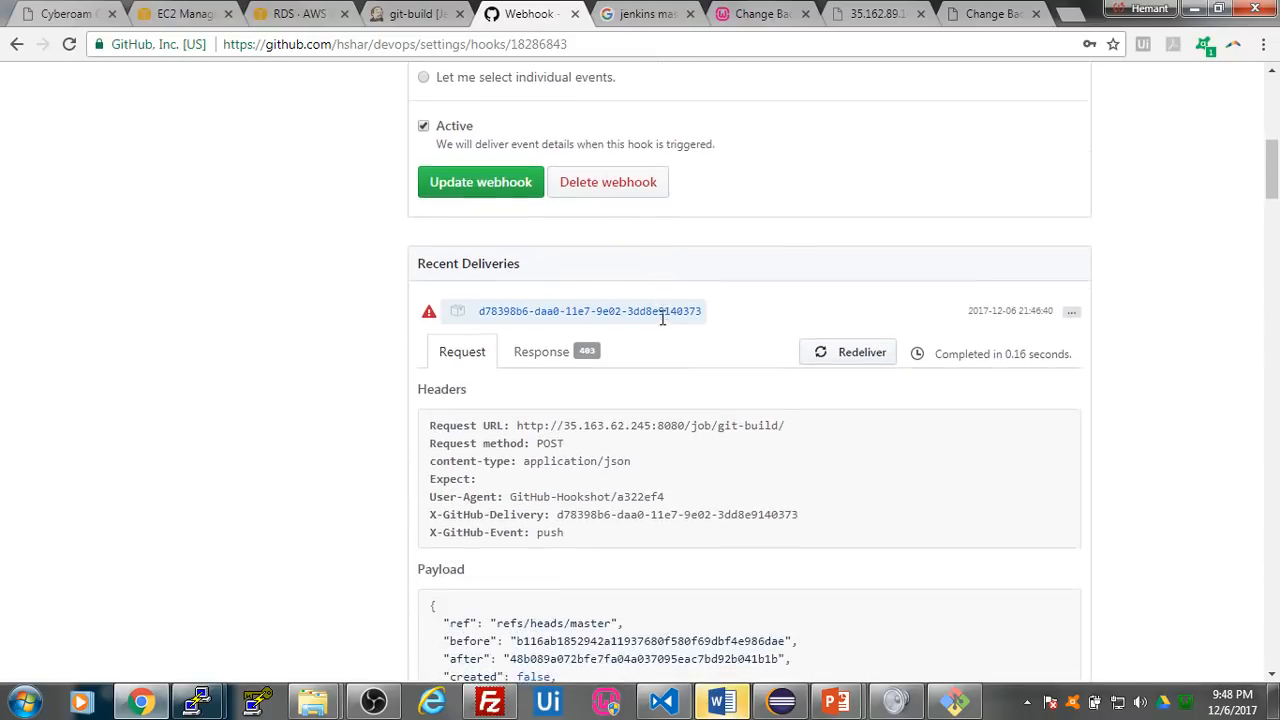
scroll(660, 320, up, 5)
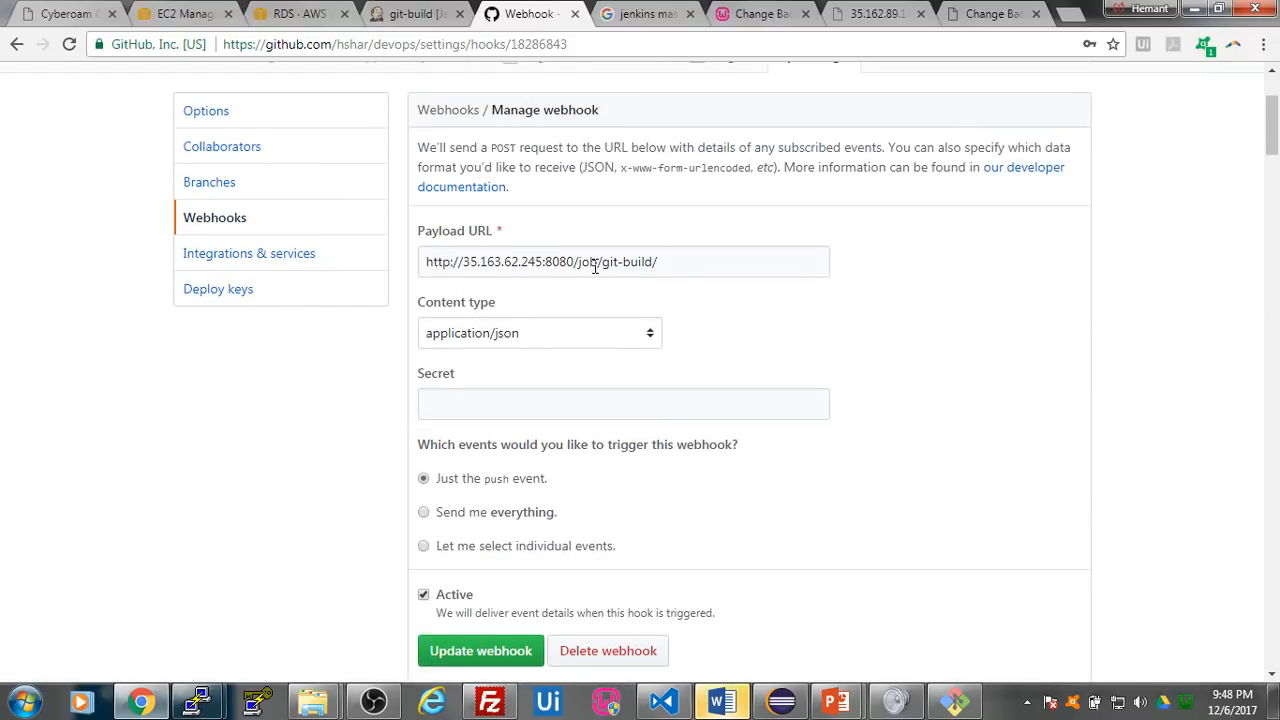
- Review the git-build job page and the deployed website, and switch to the PowerPoint slide show on DevOps tools
click(412, 14)
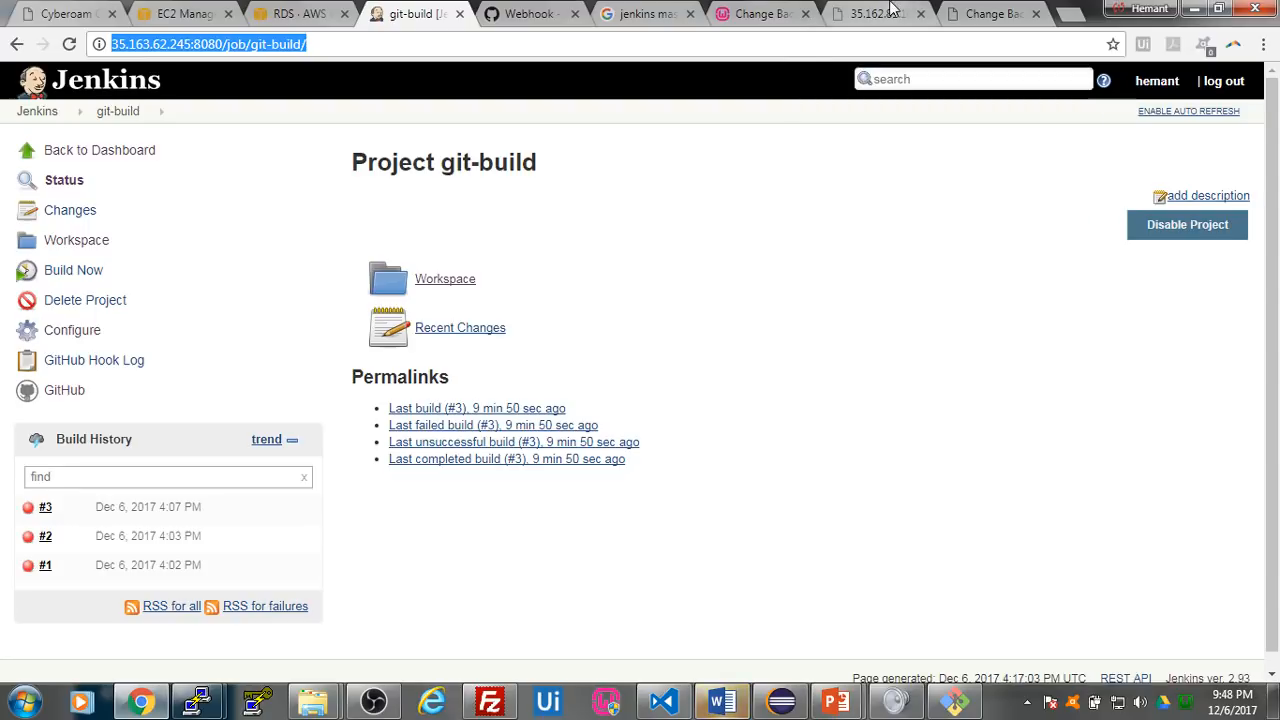
click(995, 14)
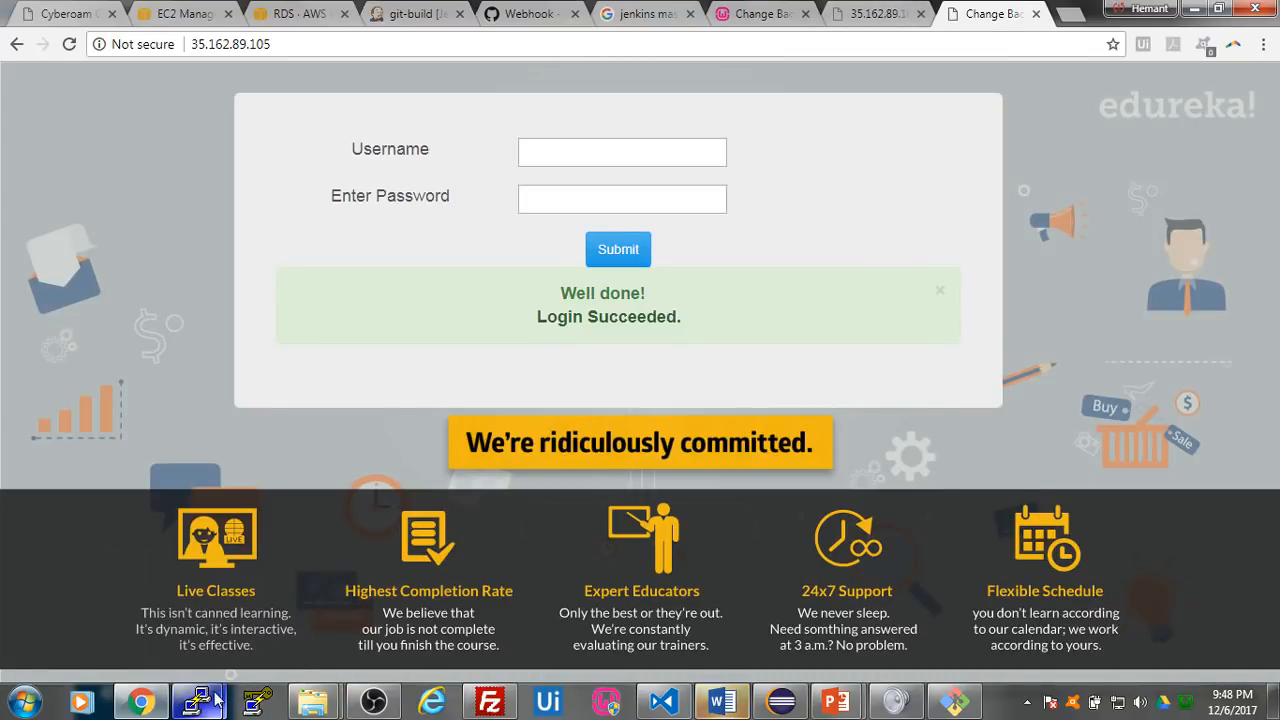
mouse_move(836, 702)
click(917, 607)
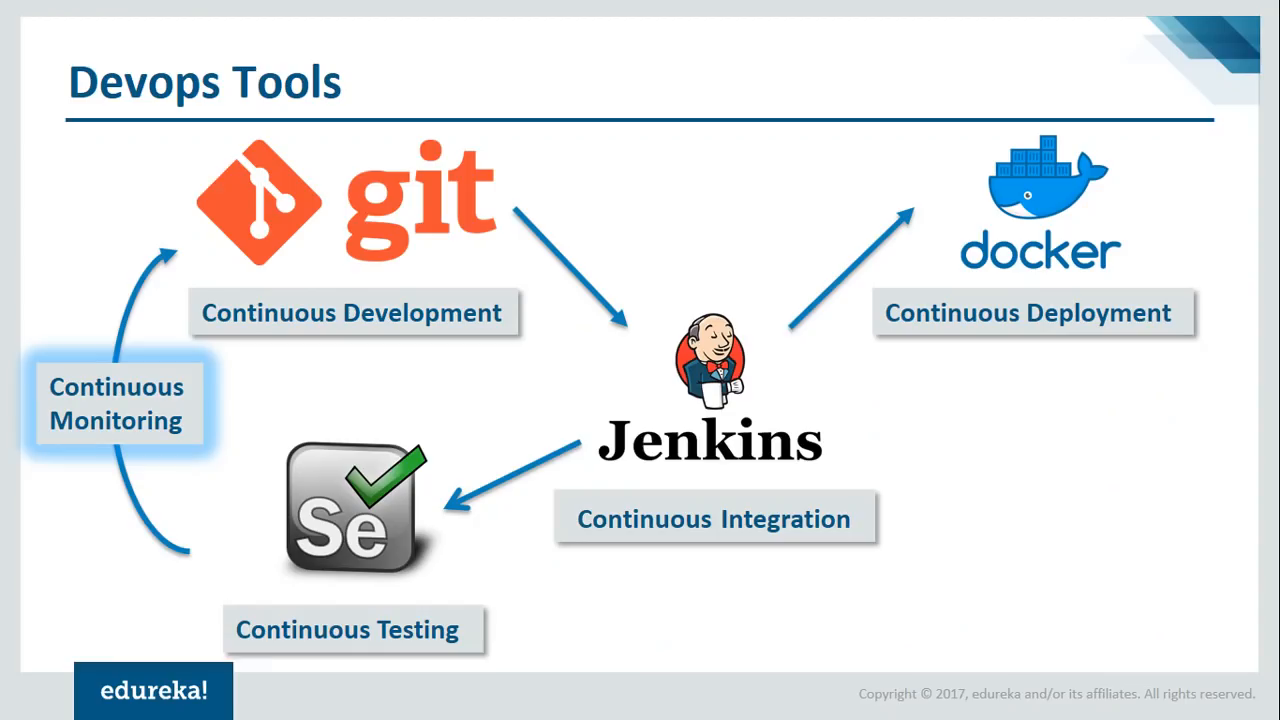